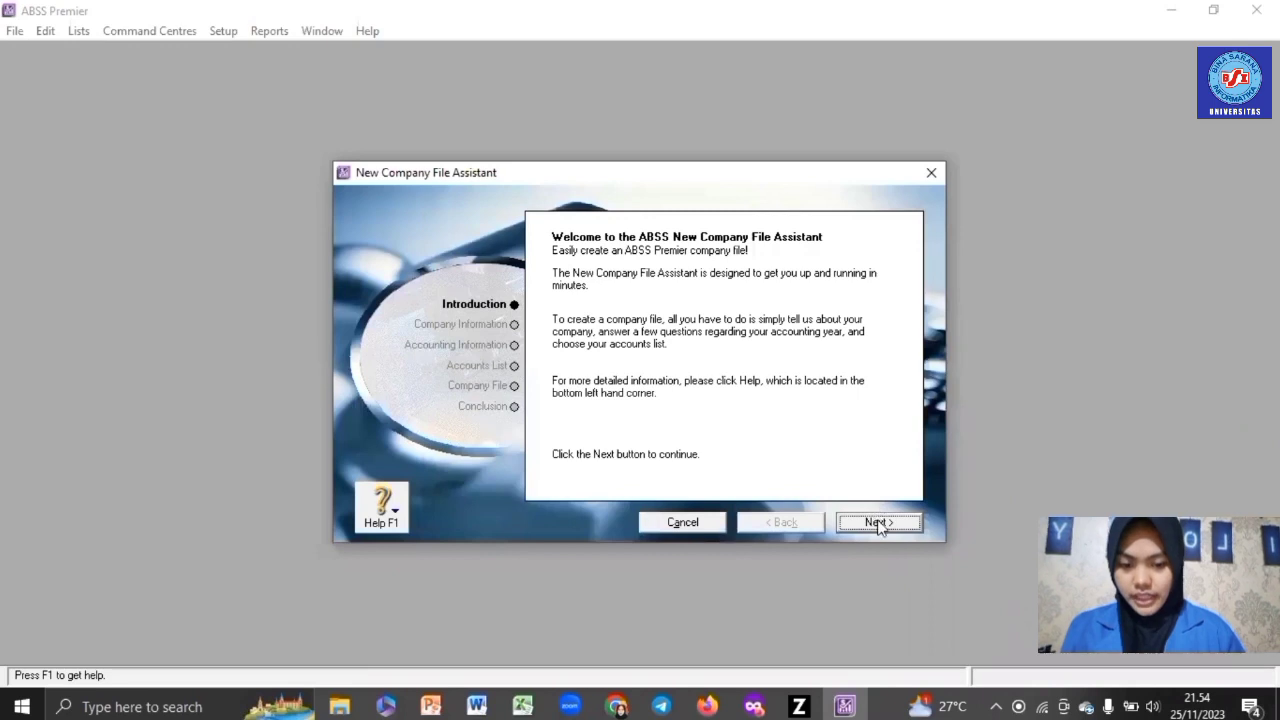
- Enter the company name CV BUANA BAKERY and its street address
click(878, 522)
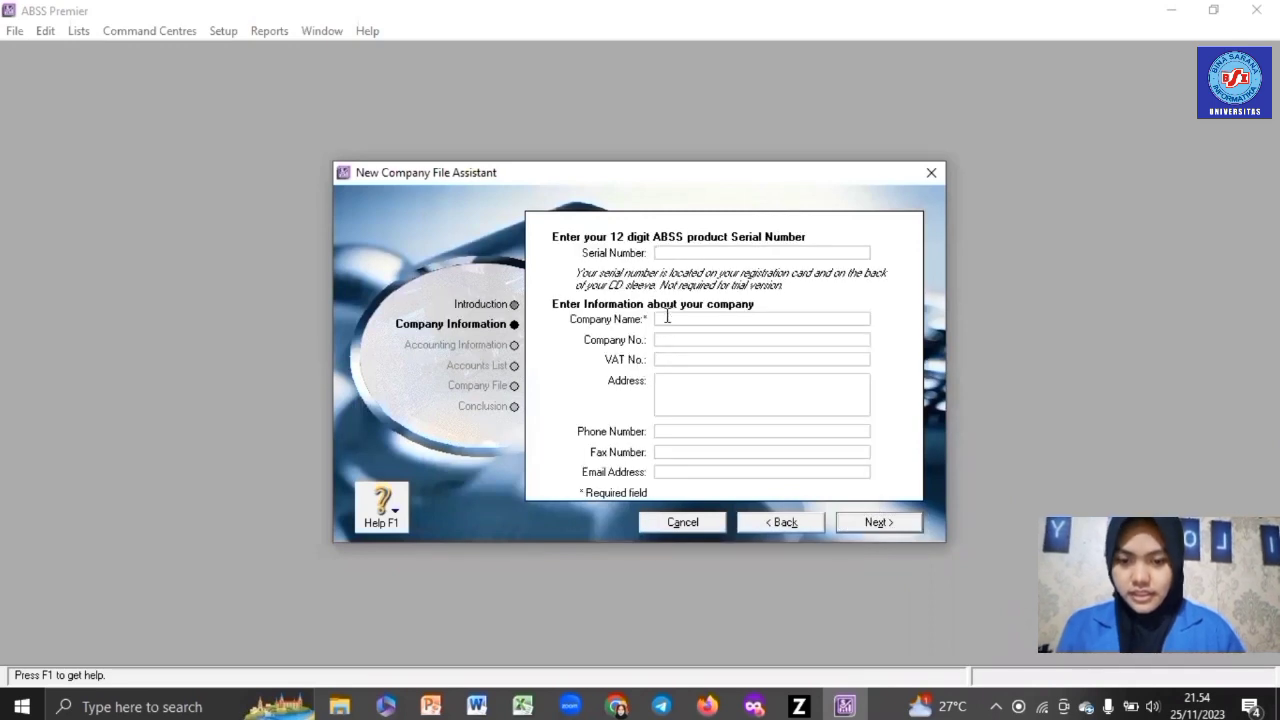
click(667, 318)
text(CV BUANA BA)
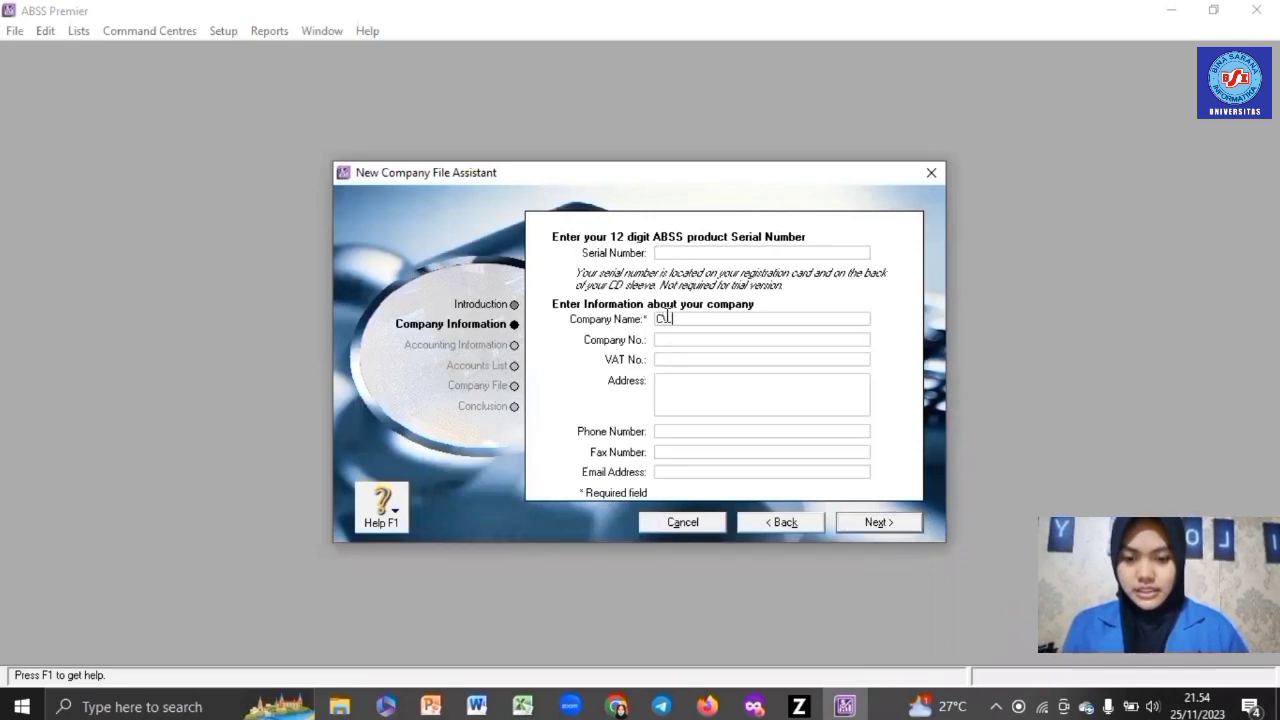
text(KERY)
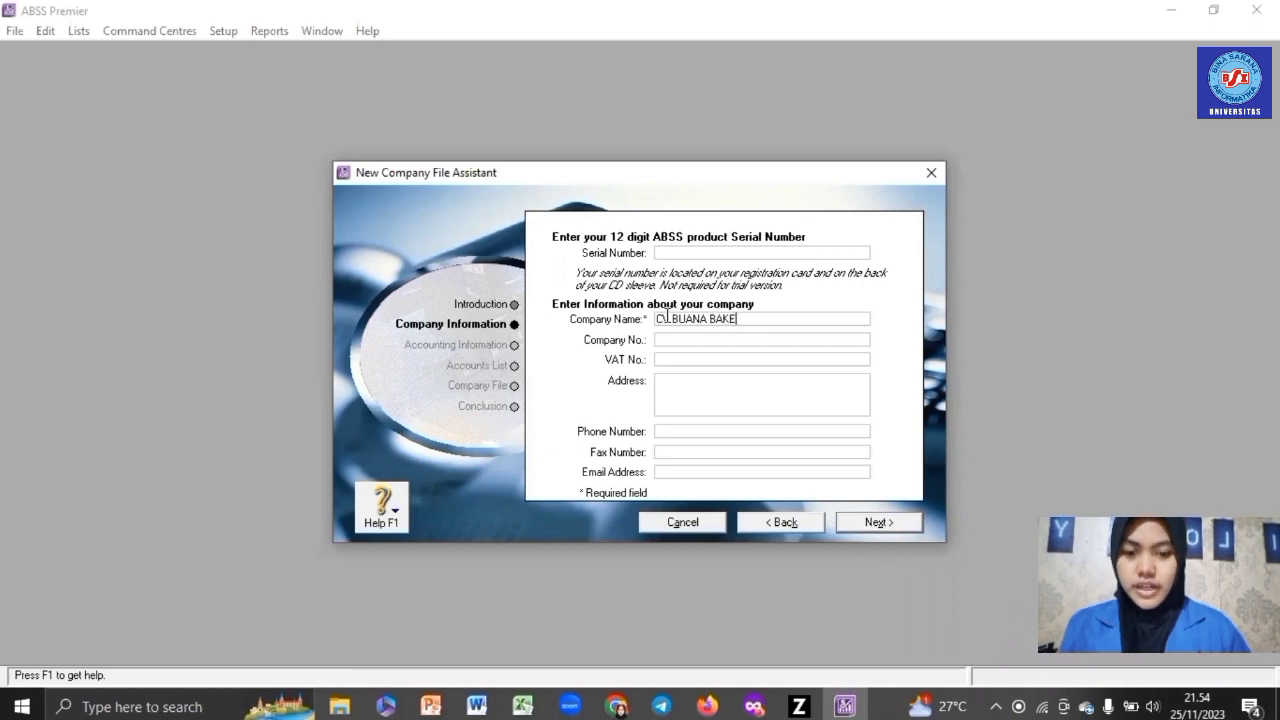
click(671, 393)
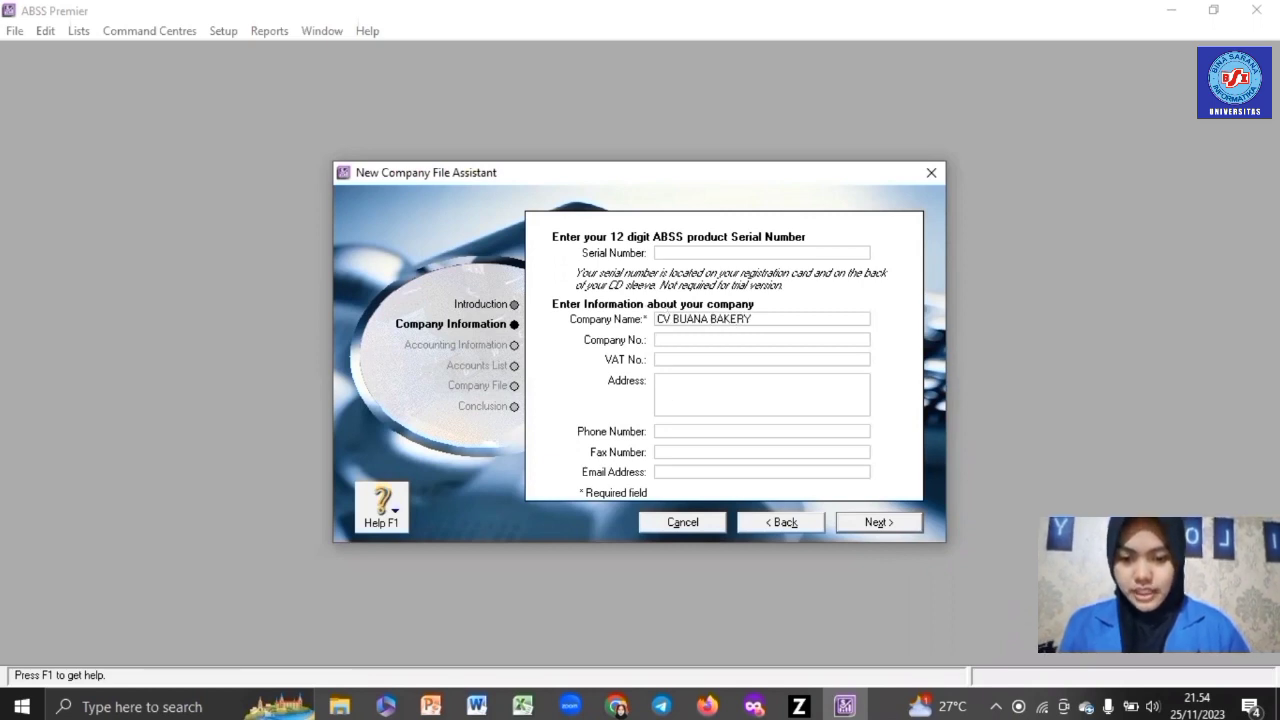
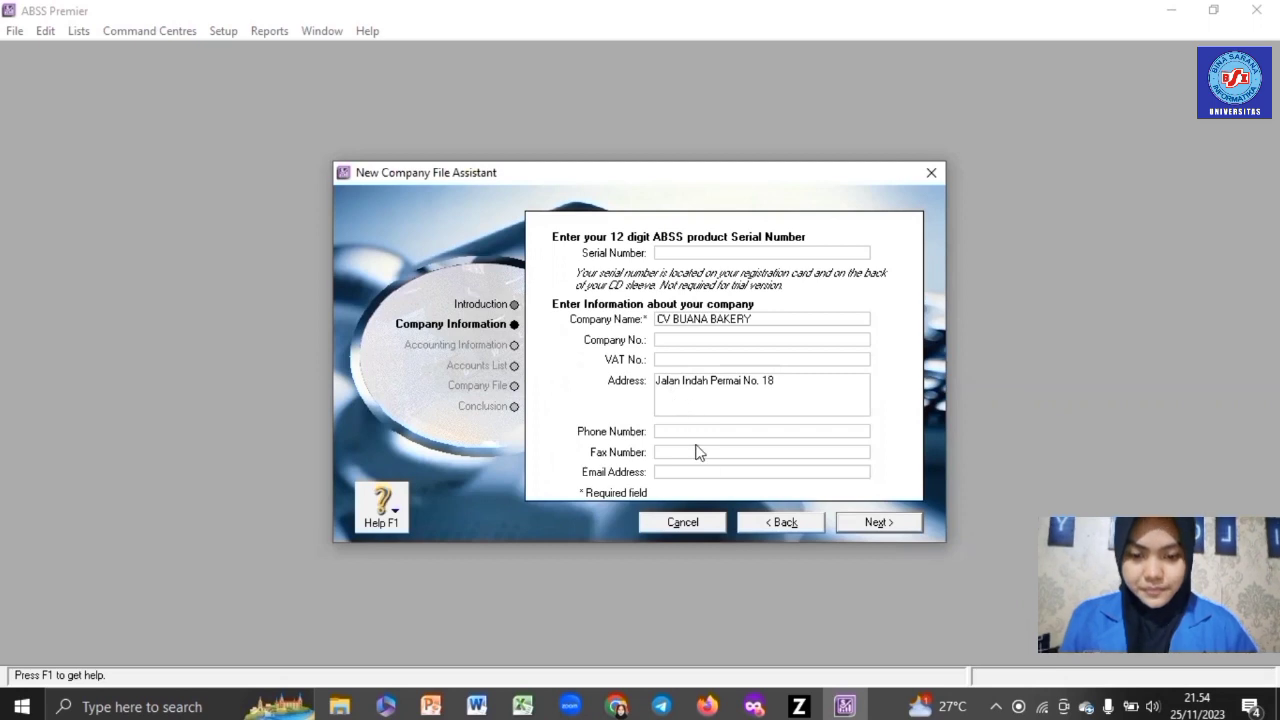
- Fill in the company phone, fax and e-mail, then continue to the accounting information
click(697, 432)
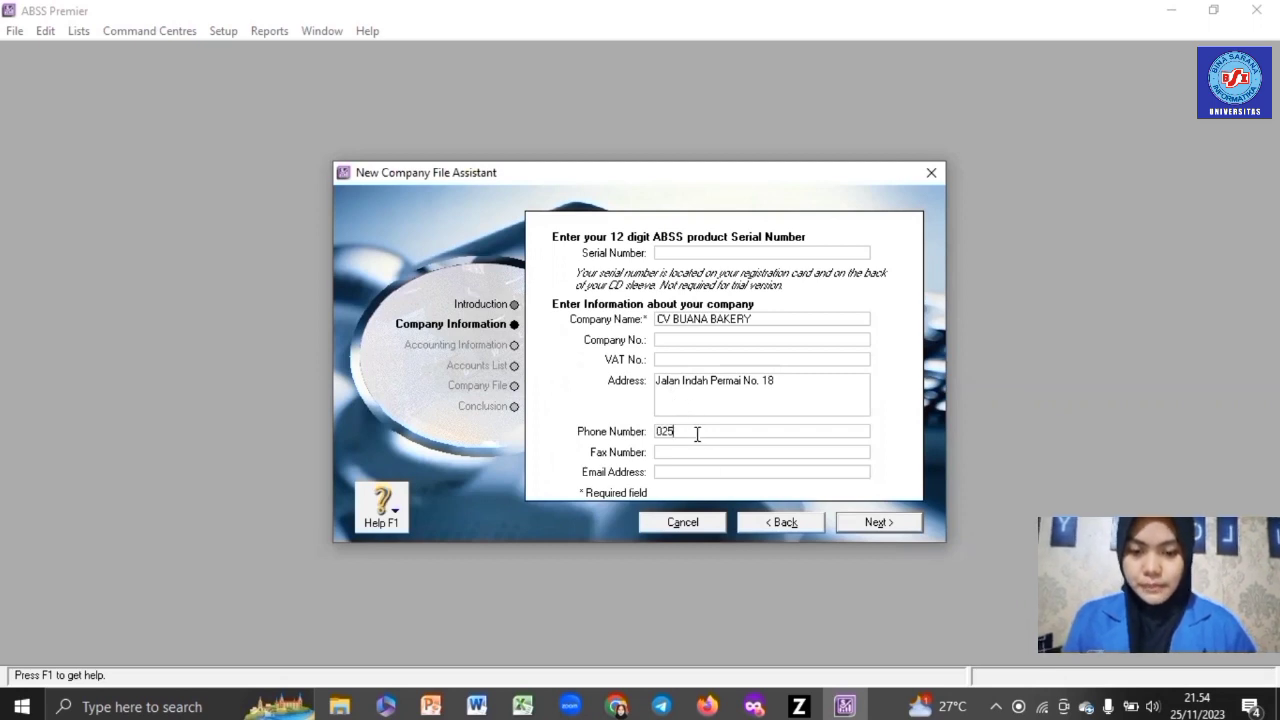
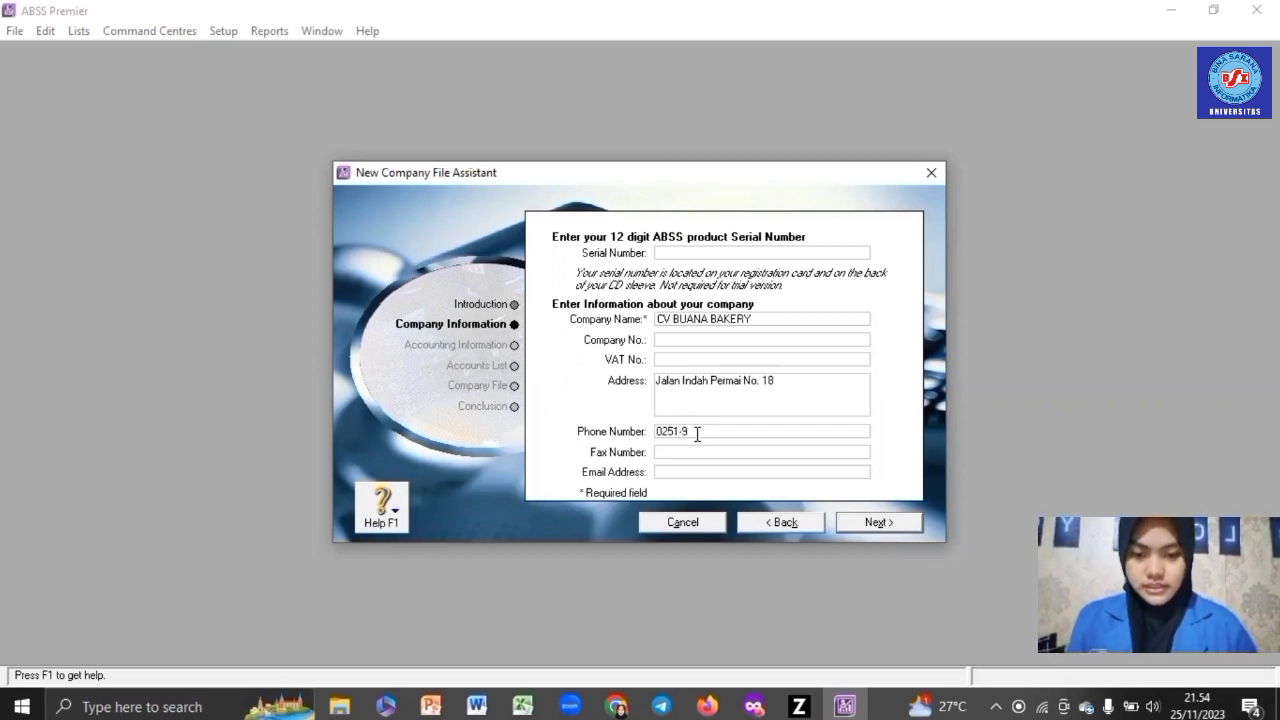
click(692, 450)
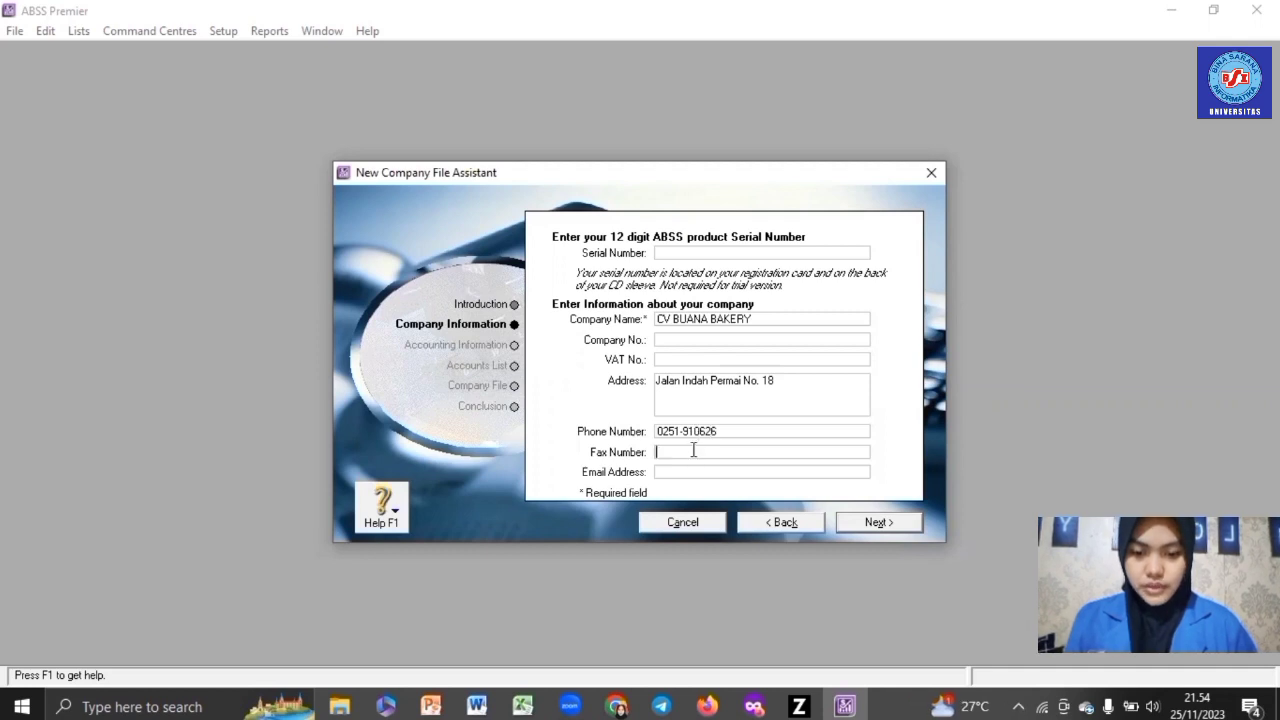
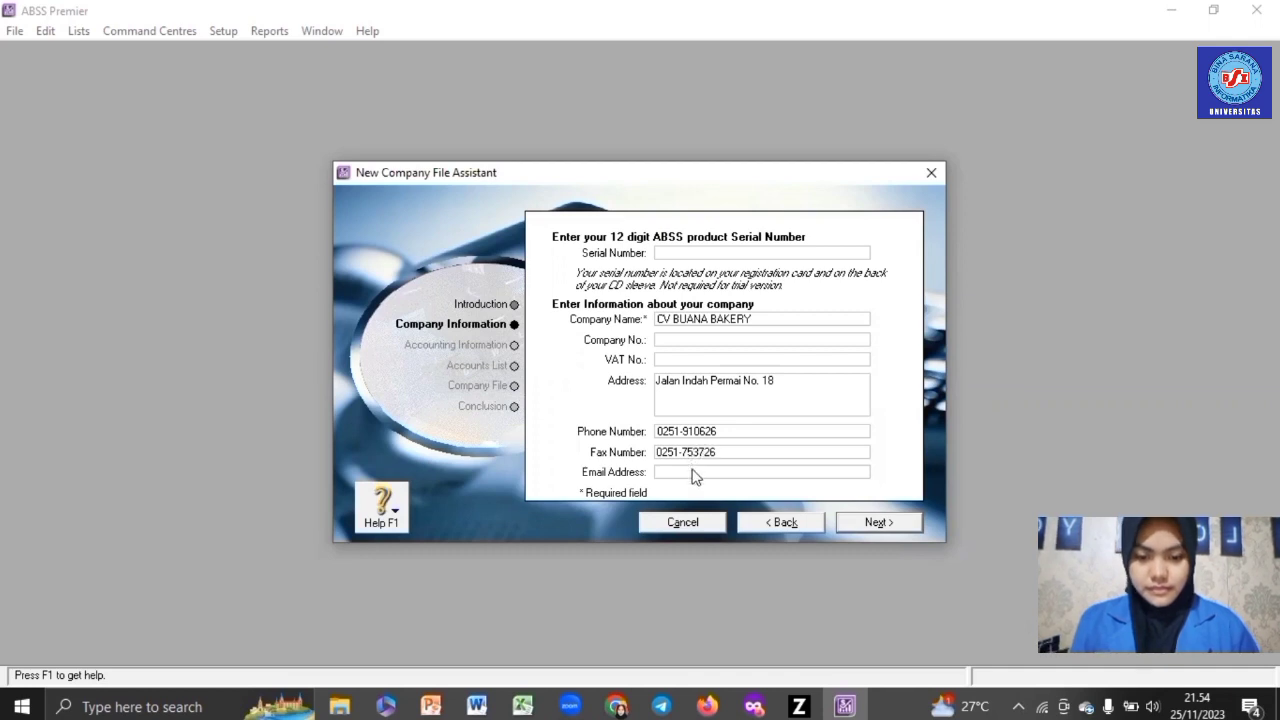
click(693, 469)
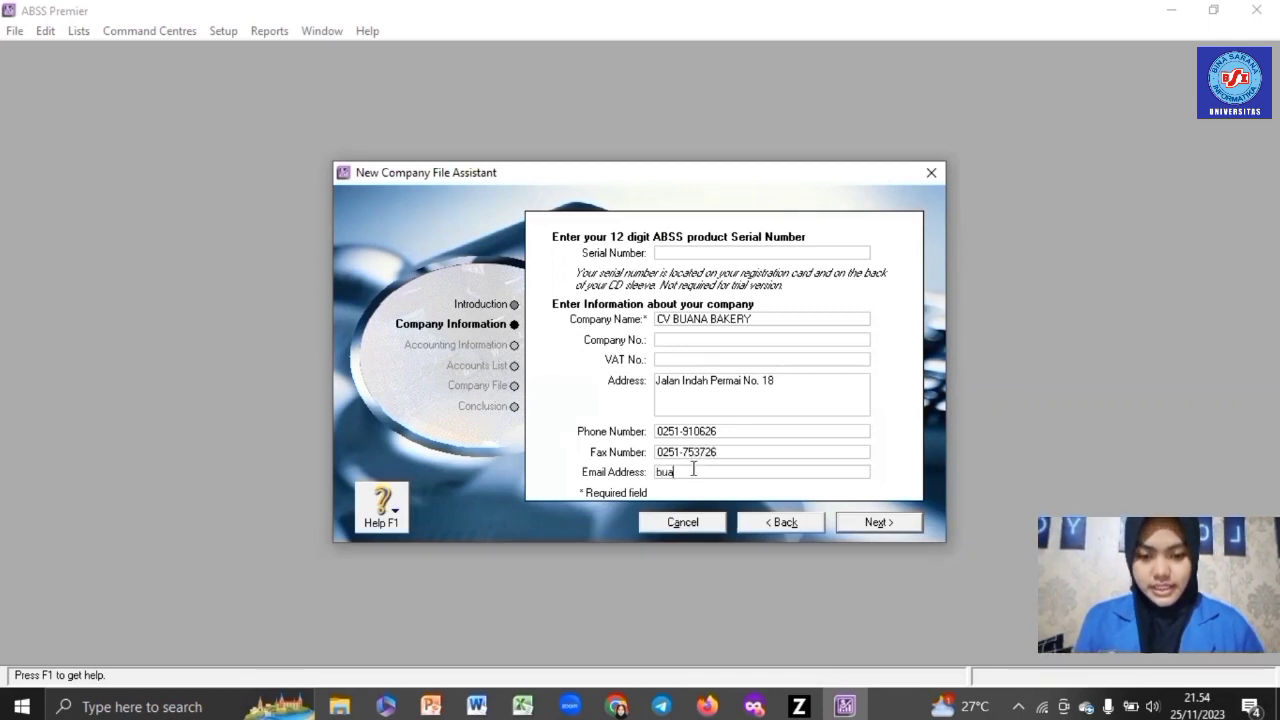
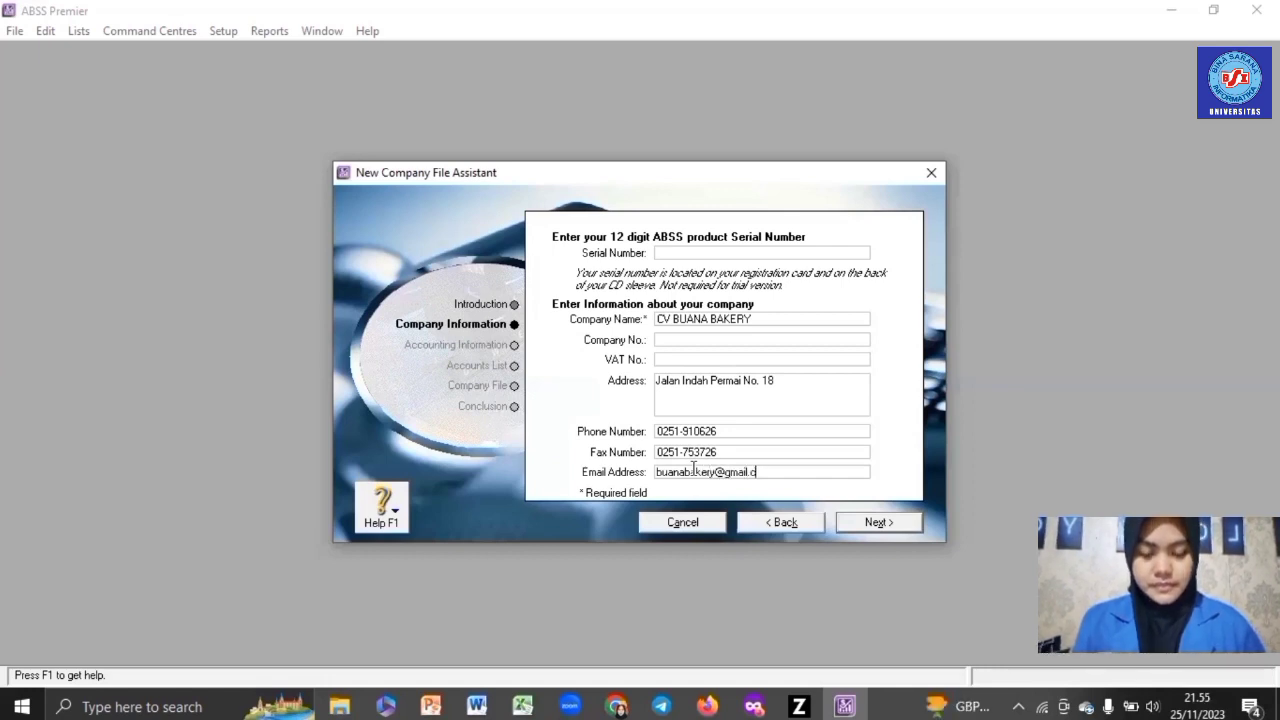
click(876, 522)
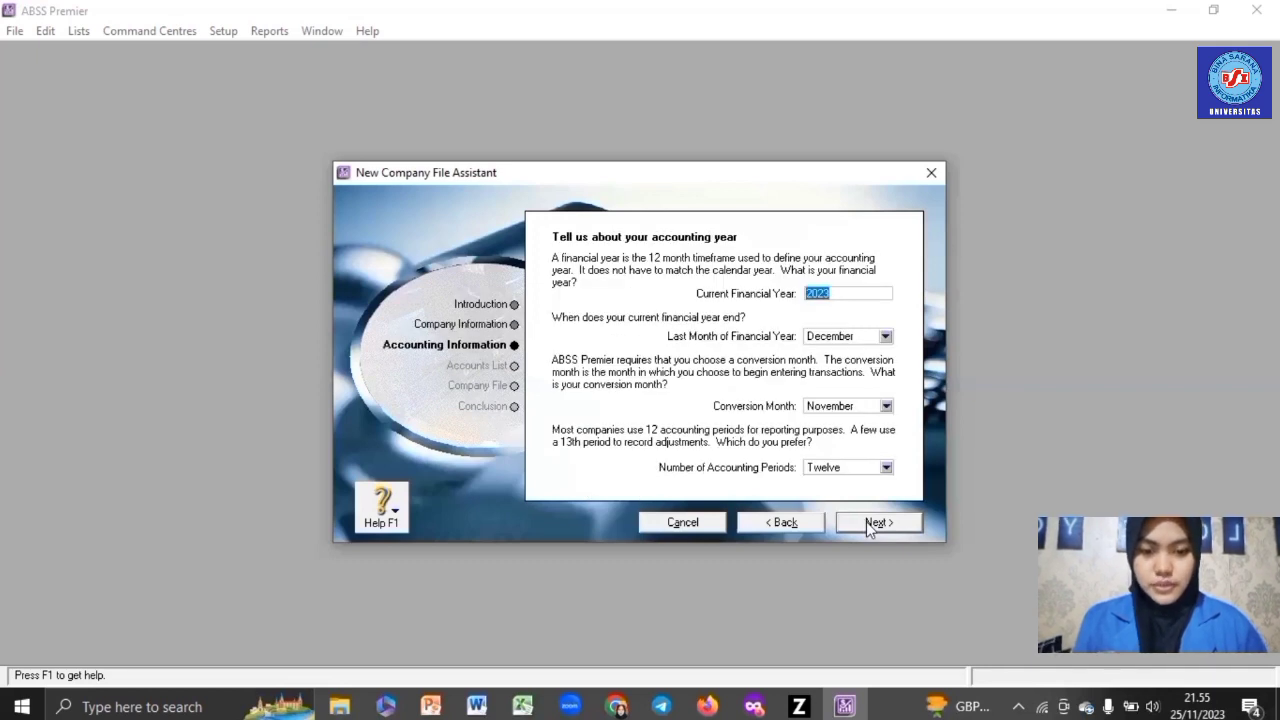
- Set financial year 2022, conversion month January and thirteen accounting periods, and confirm
text(2022)
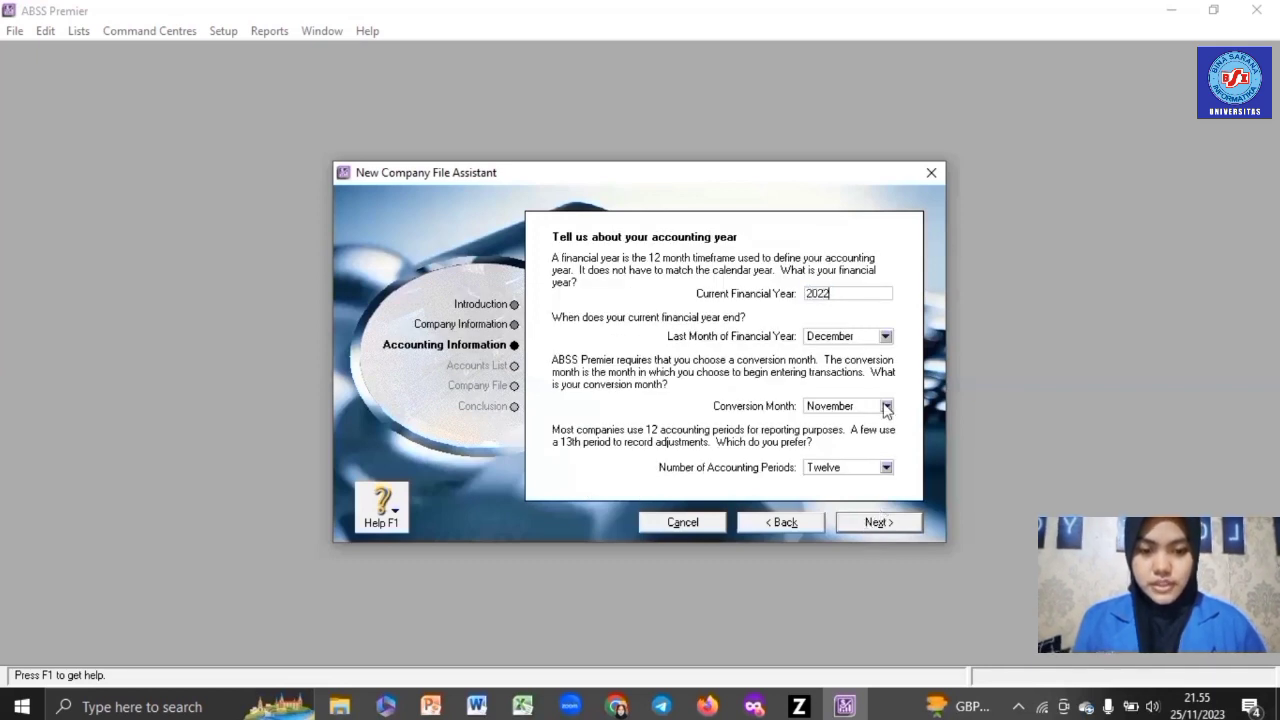
click(886, 406)
click(866, 427)
click(884, 470)
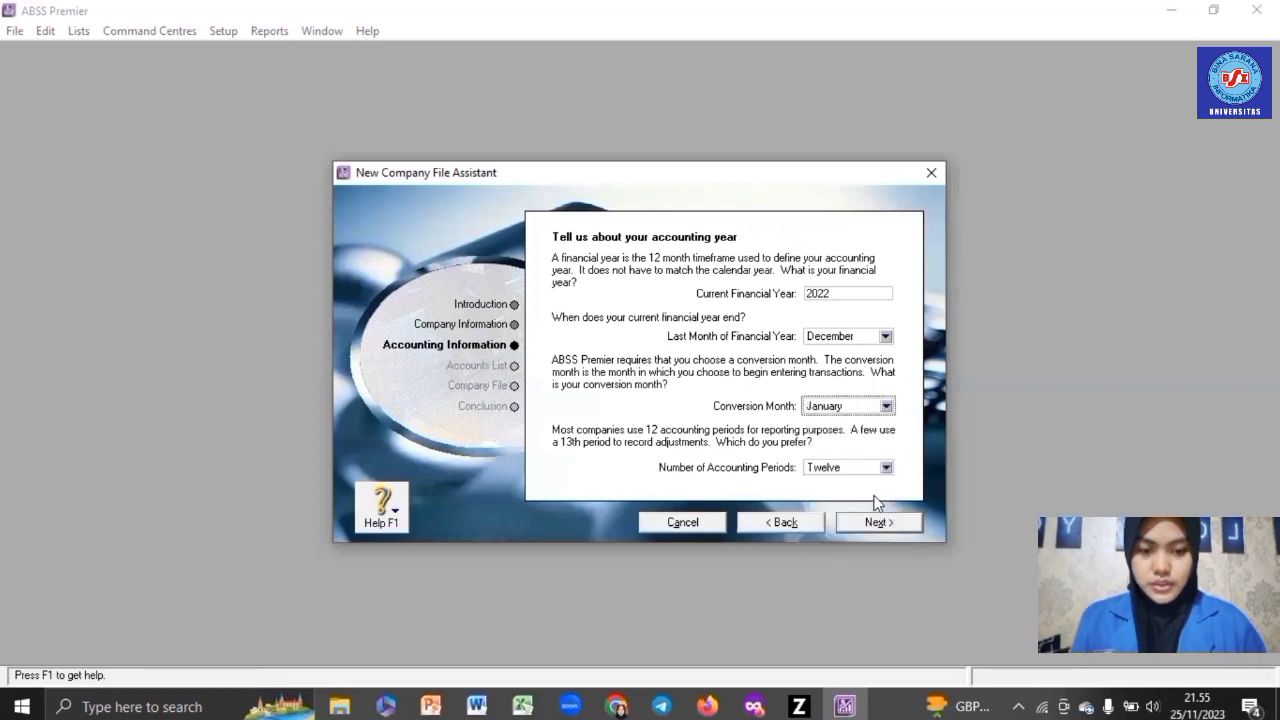
click(876, 500)
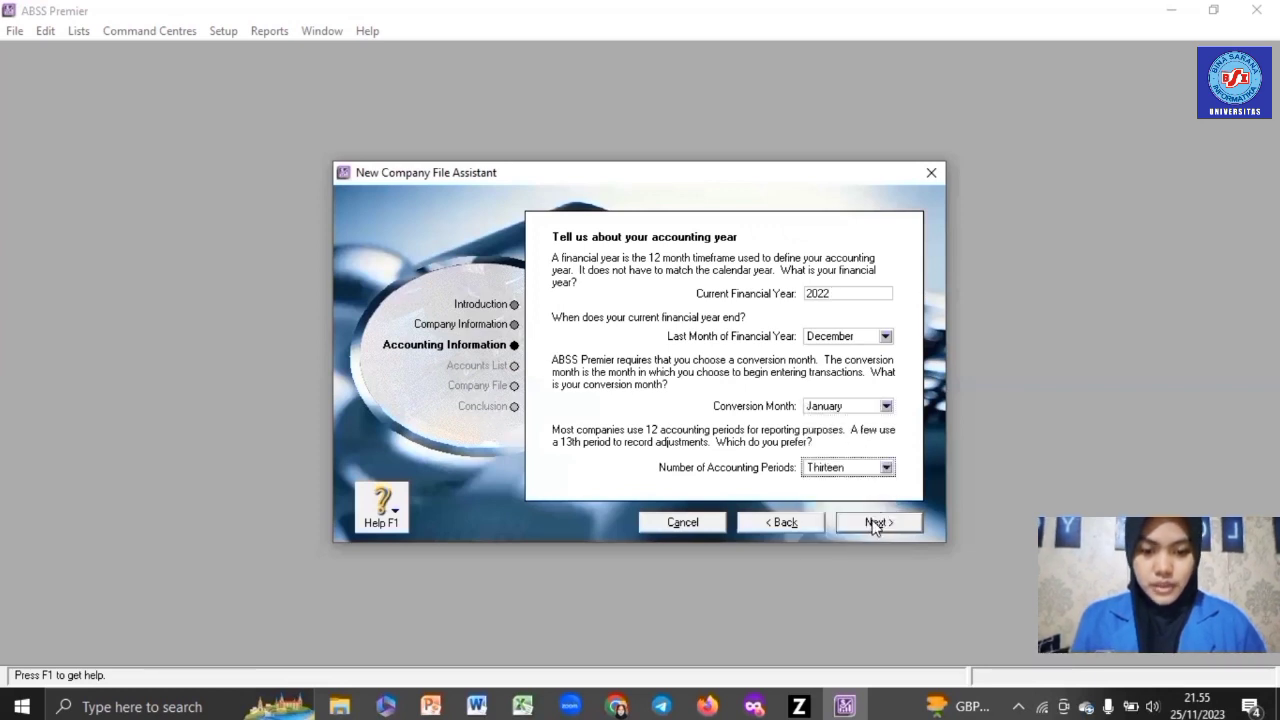
click(874, 524)
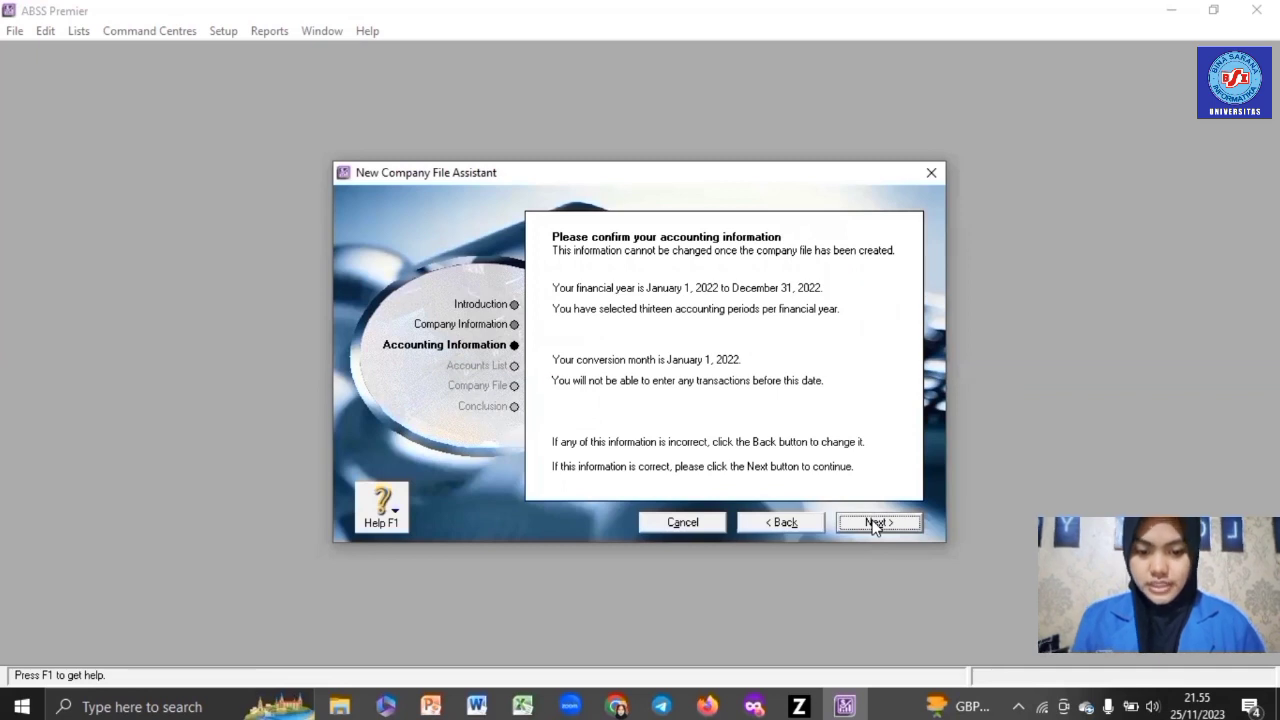
click(874, 524)
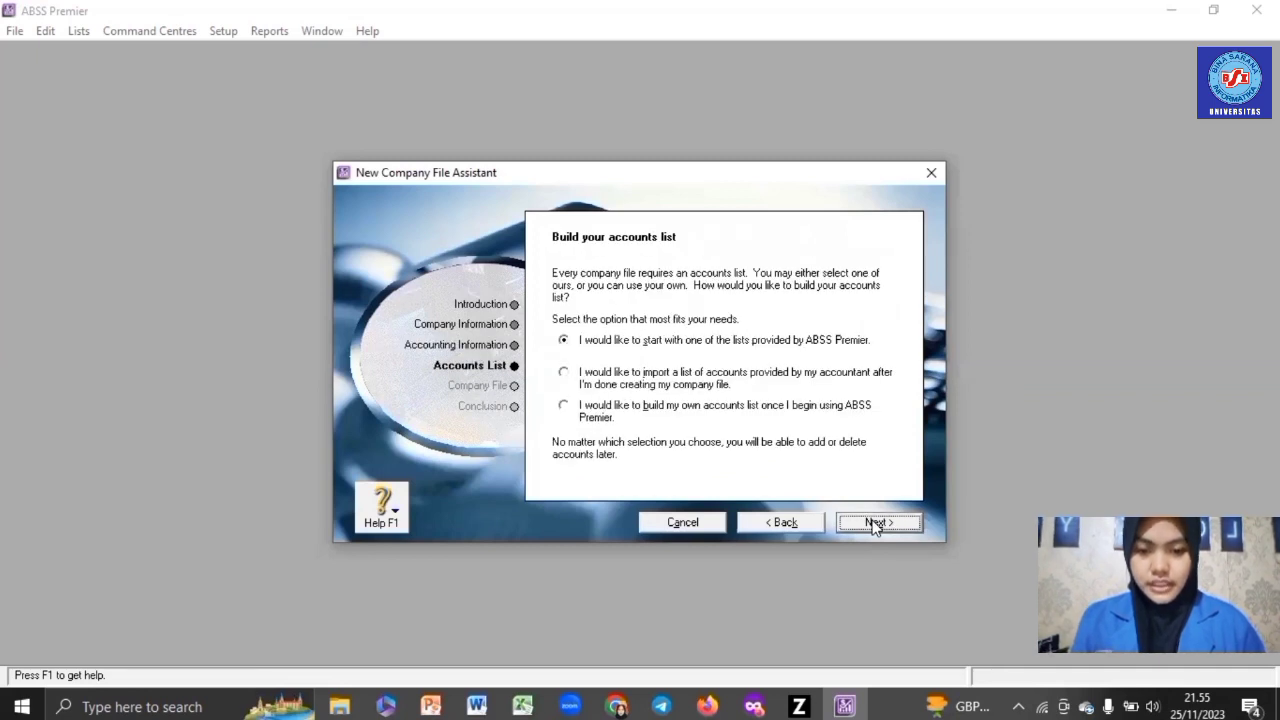
- Use the Retail / Bakery accounts list and create the CV BUANA BAKERY.myo file
click(874, 524)
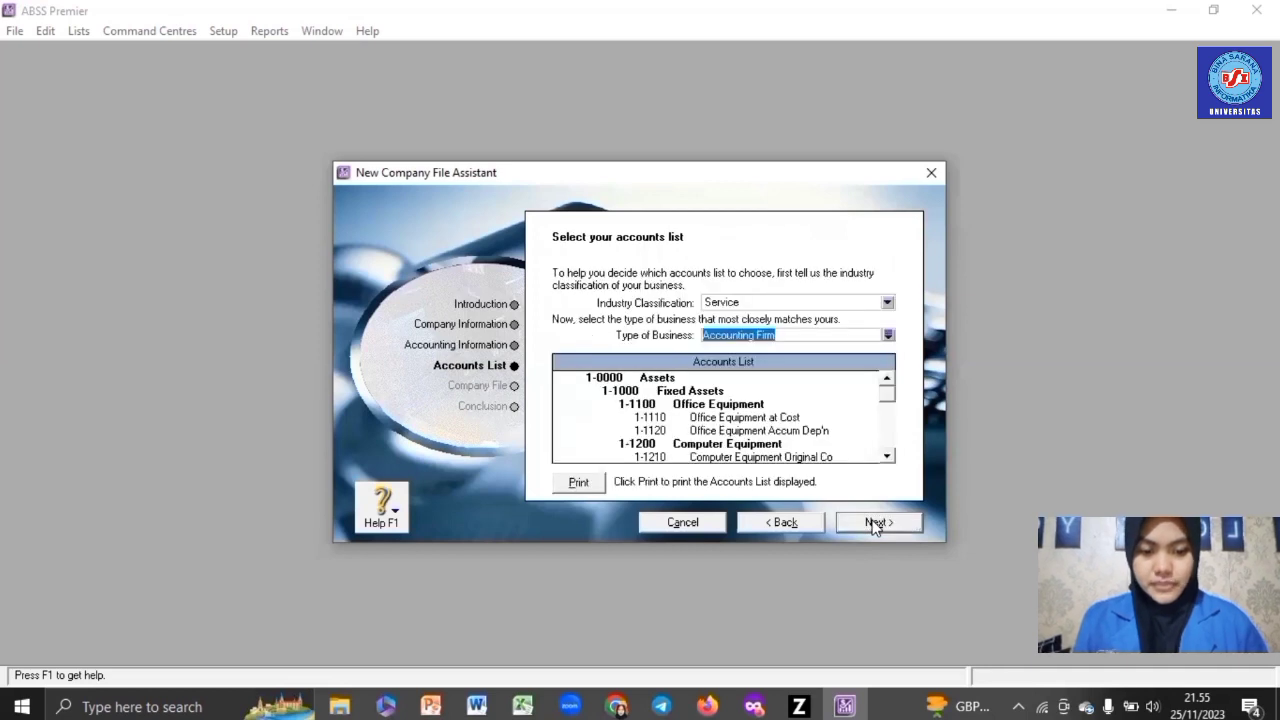
click(887, 302)
click(829, 347)
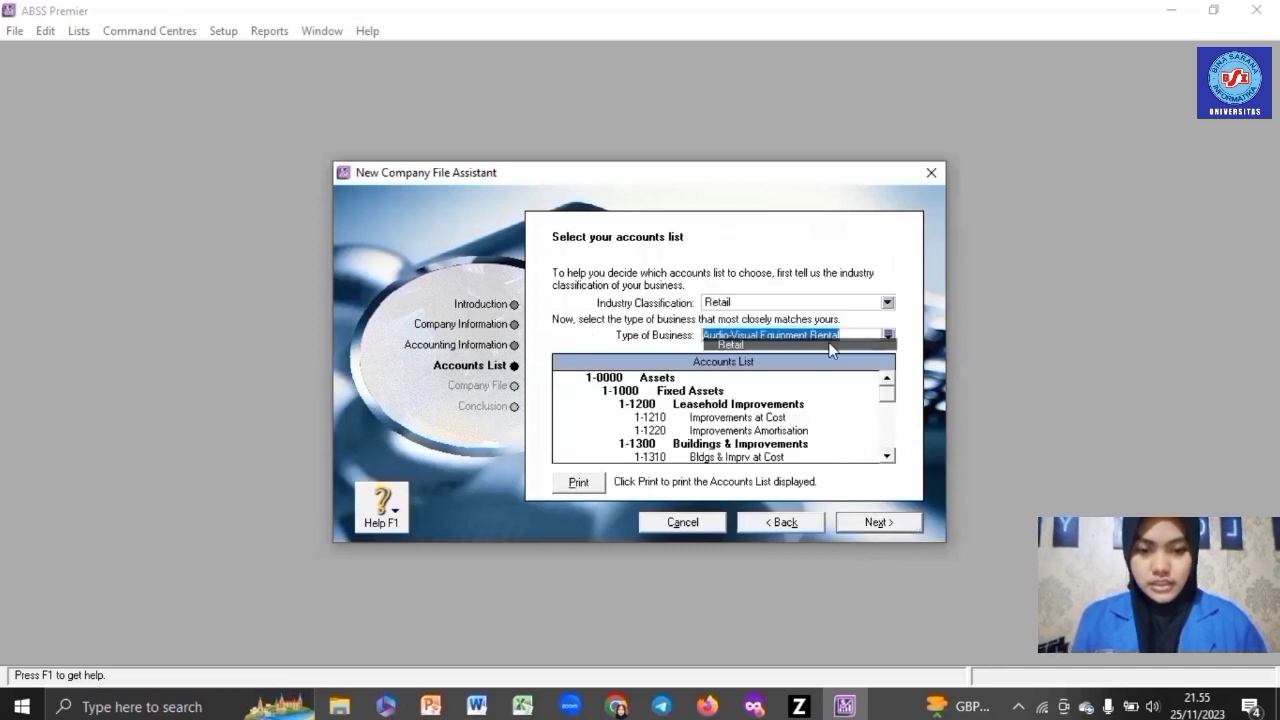
click(887, 335)
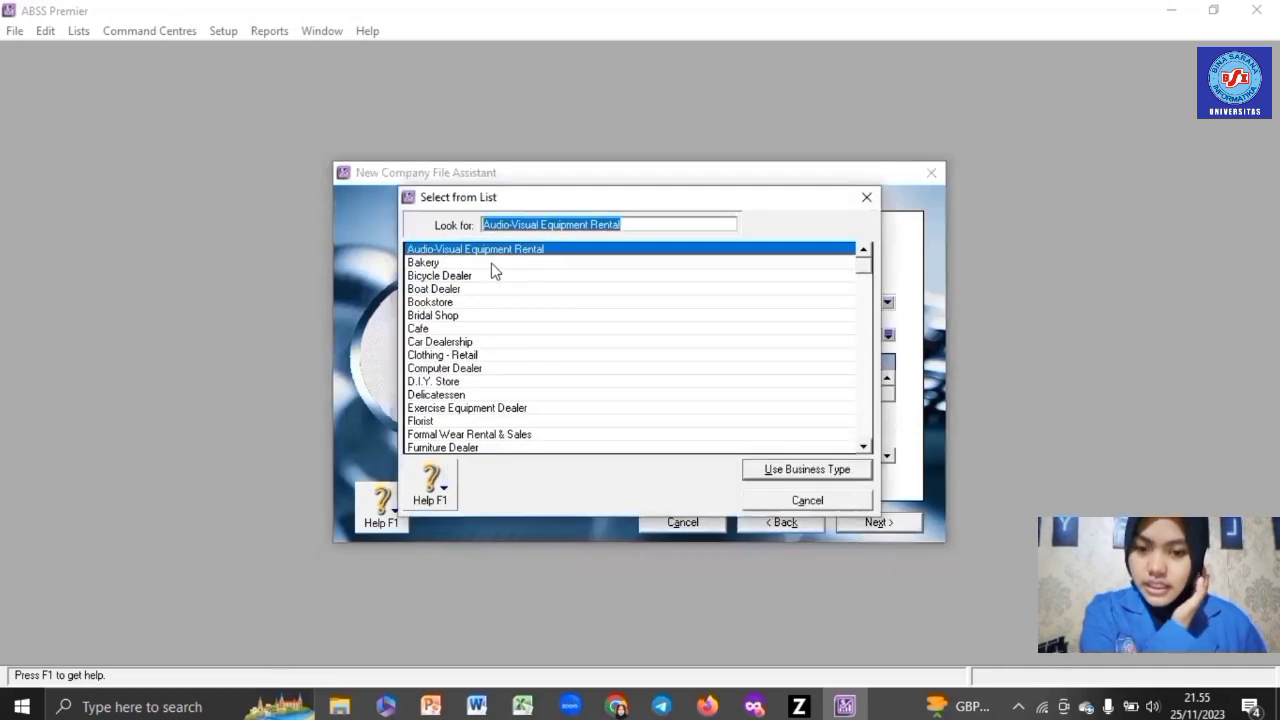
double_click(491, 263)
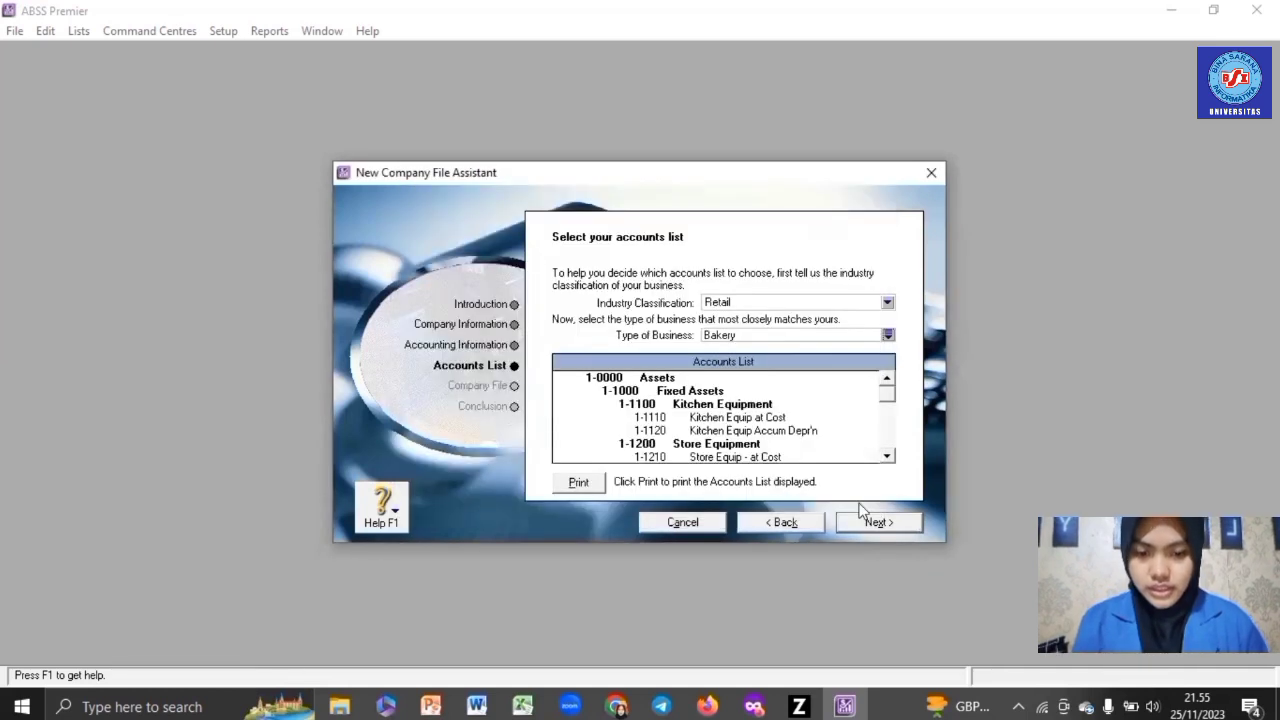
click(883, 525)
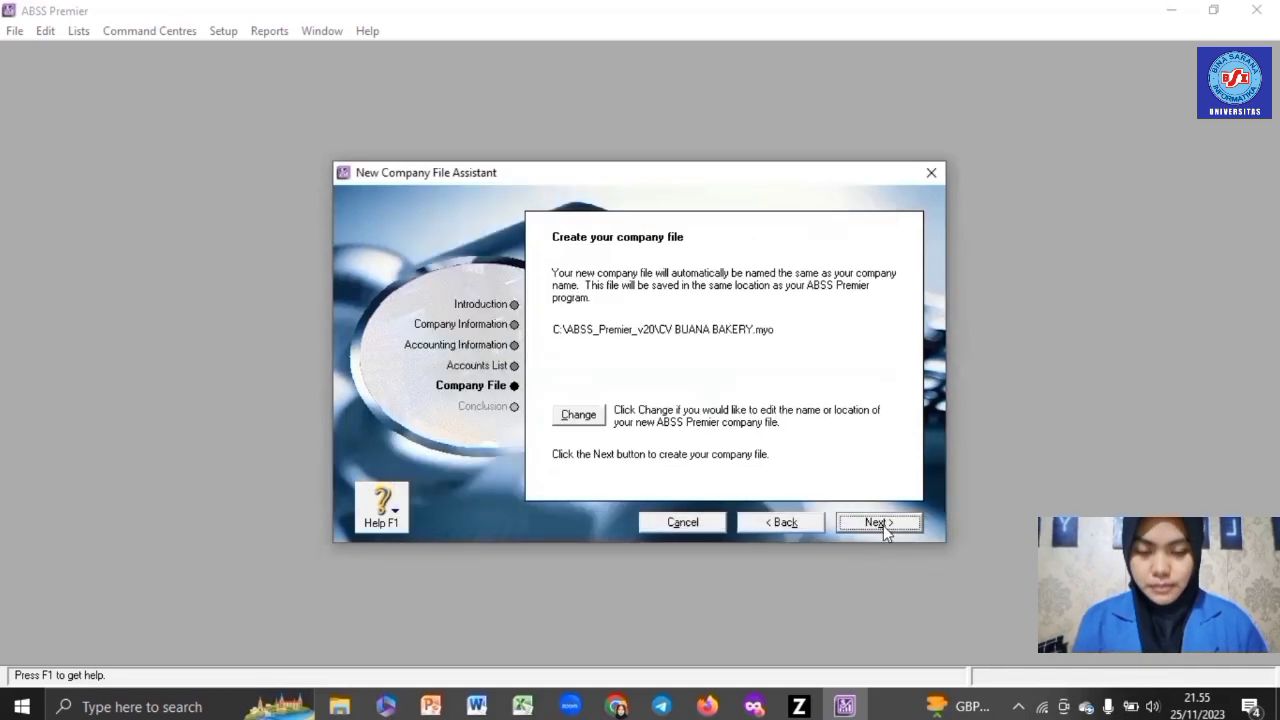
click(883, 525)
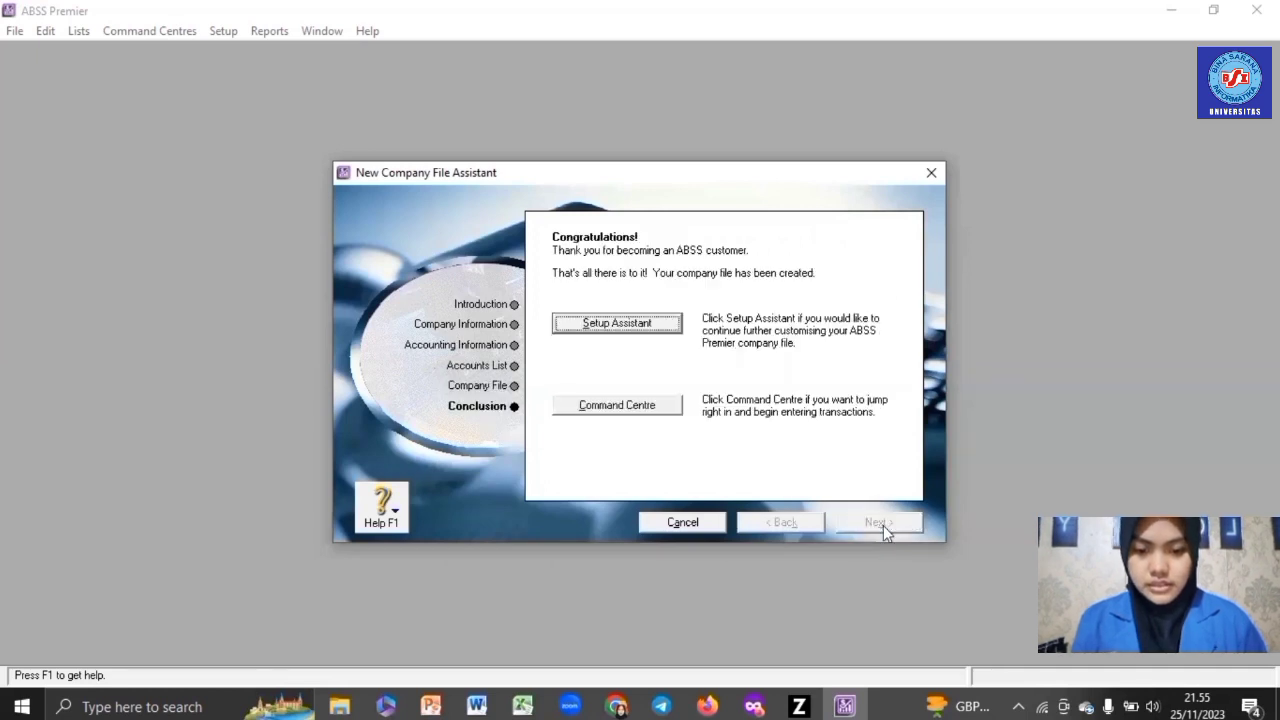
- Close the setup assistant and bring up Preferences from the Setup menu
click(645, 406)
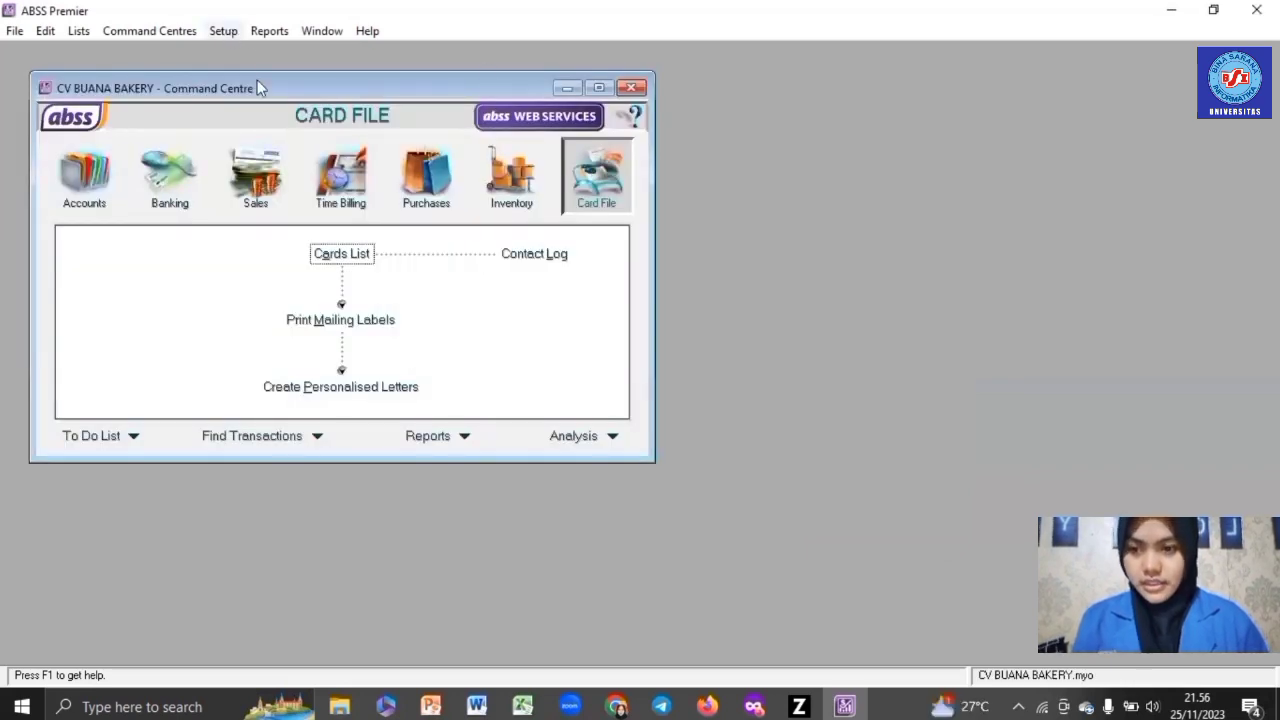
click(225, 32)
click(266, 116)
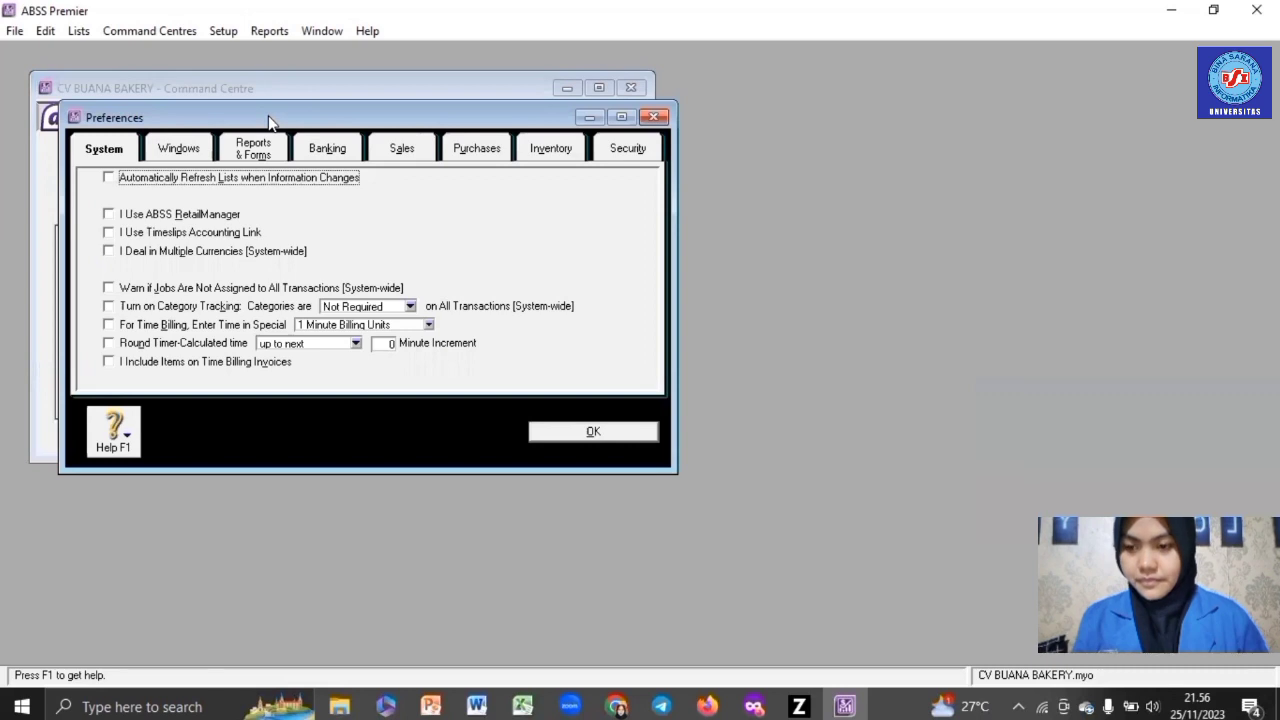
- Enable multiple currencies and turn off automatic spell-checking before recording
click(257, 254)
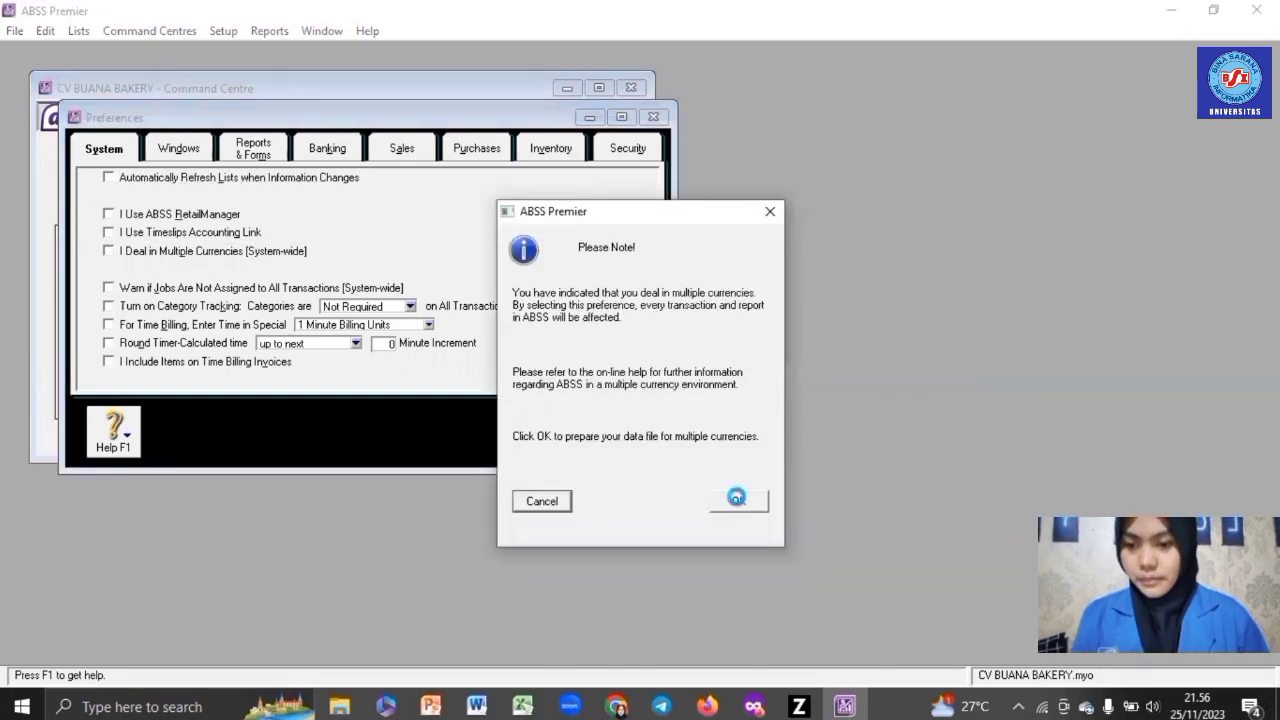
click(736, 497)
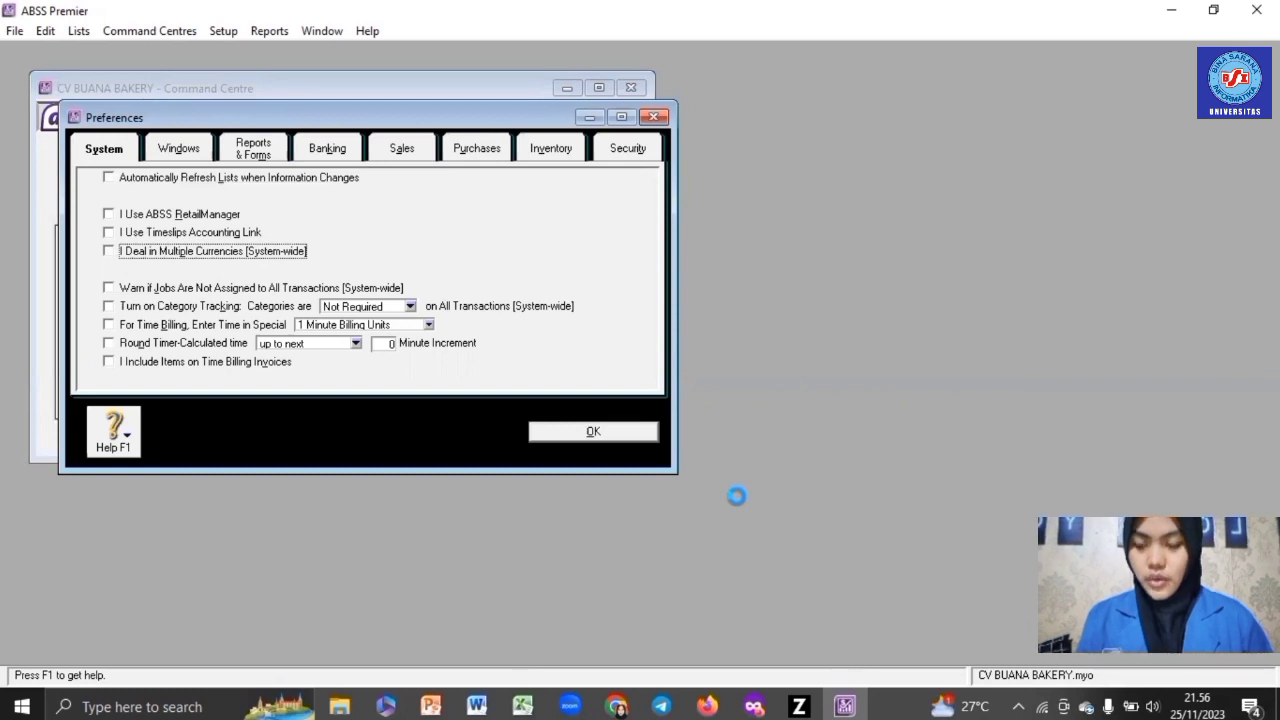
click(183, 152)
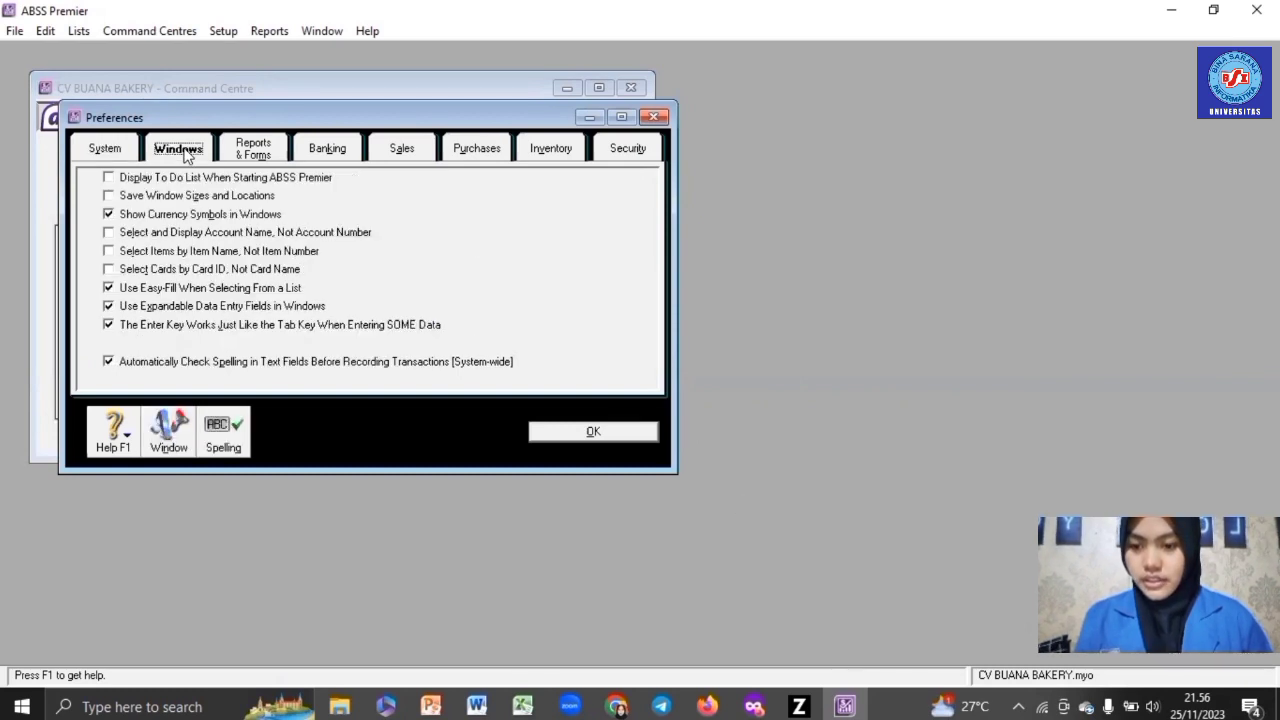
click(188, 366)
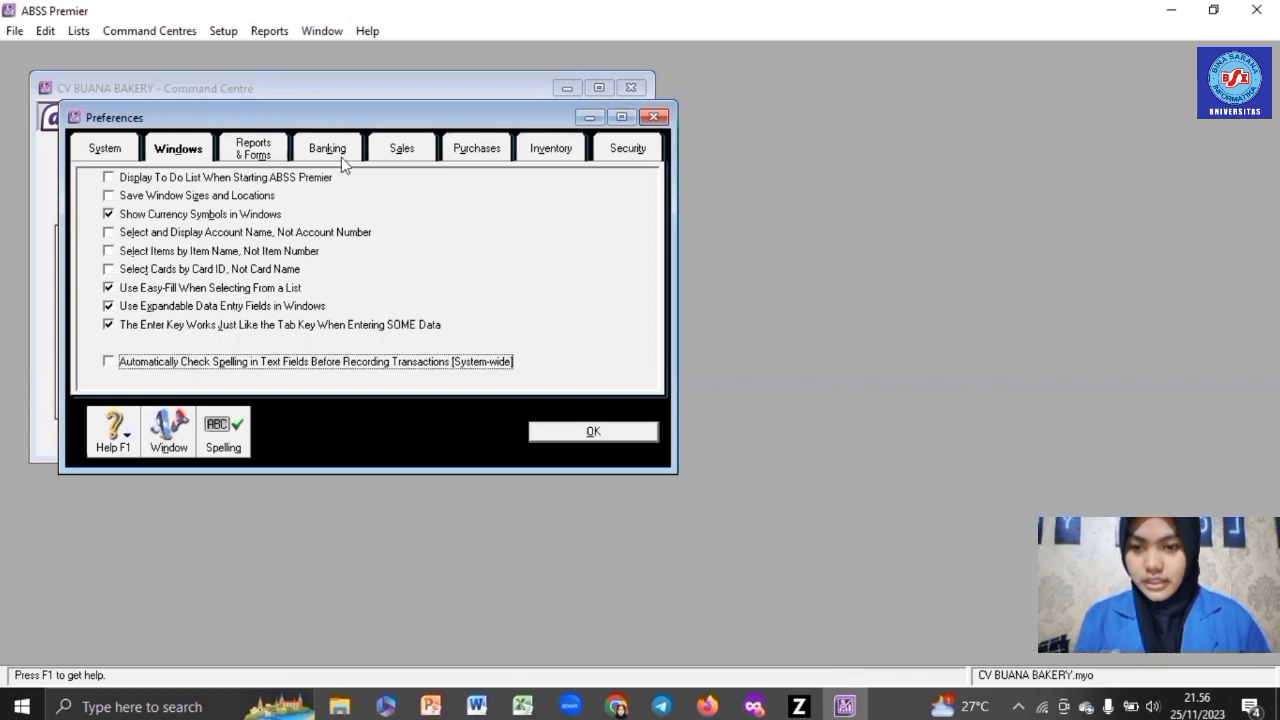
- Turn on the warning for duplicate invoice numbers on recorded sales
click(416, 149)
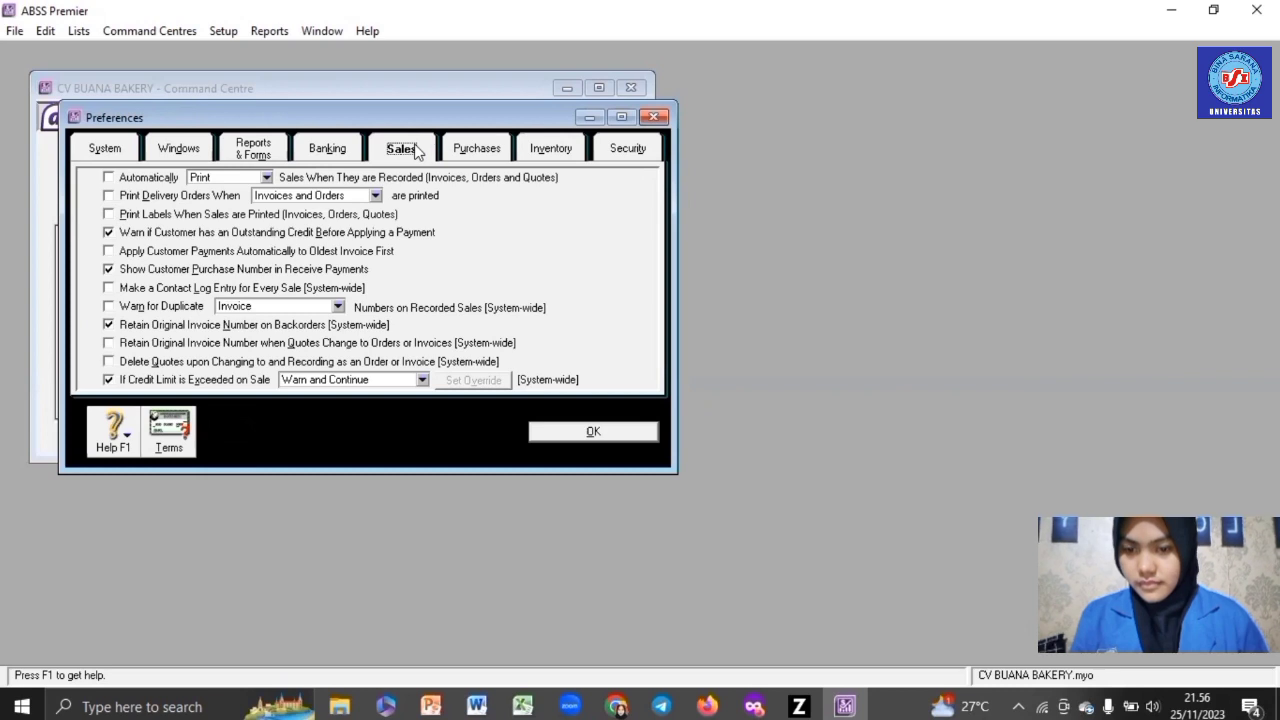
click(167, 311)
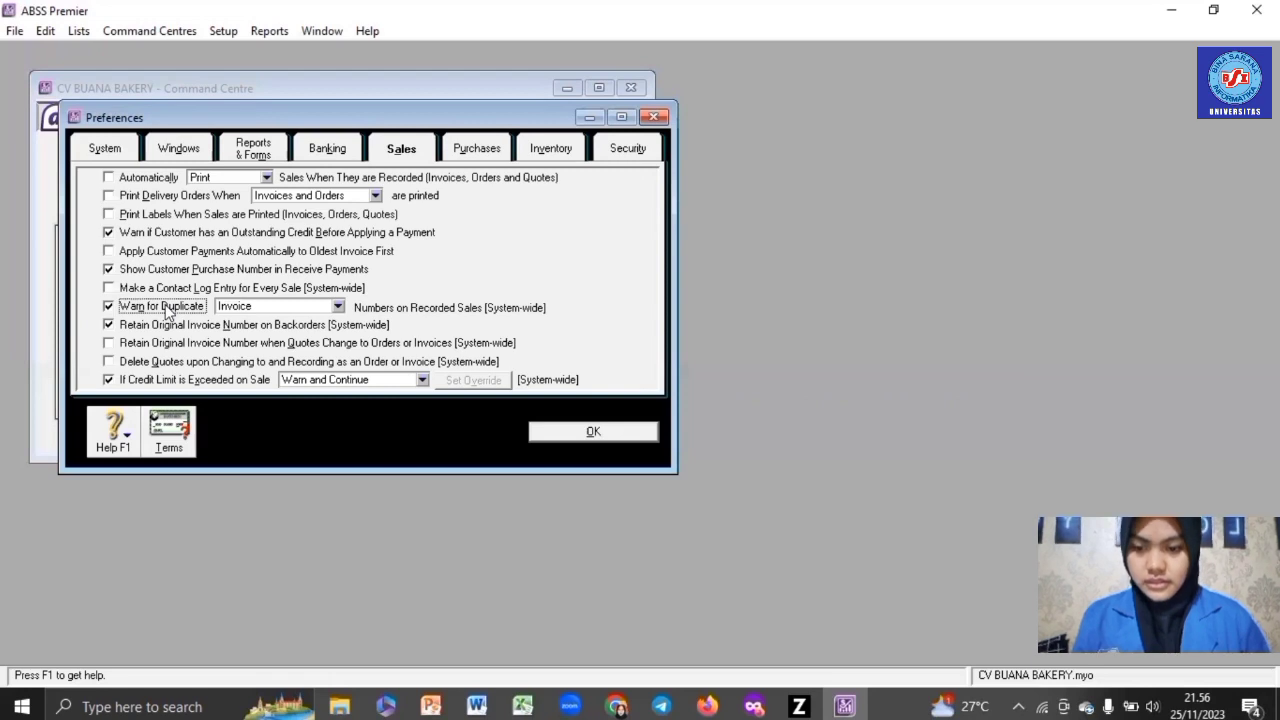
click(172, 430)
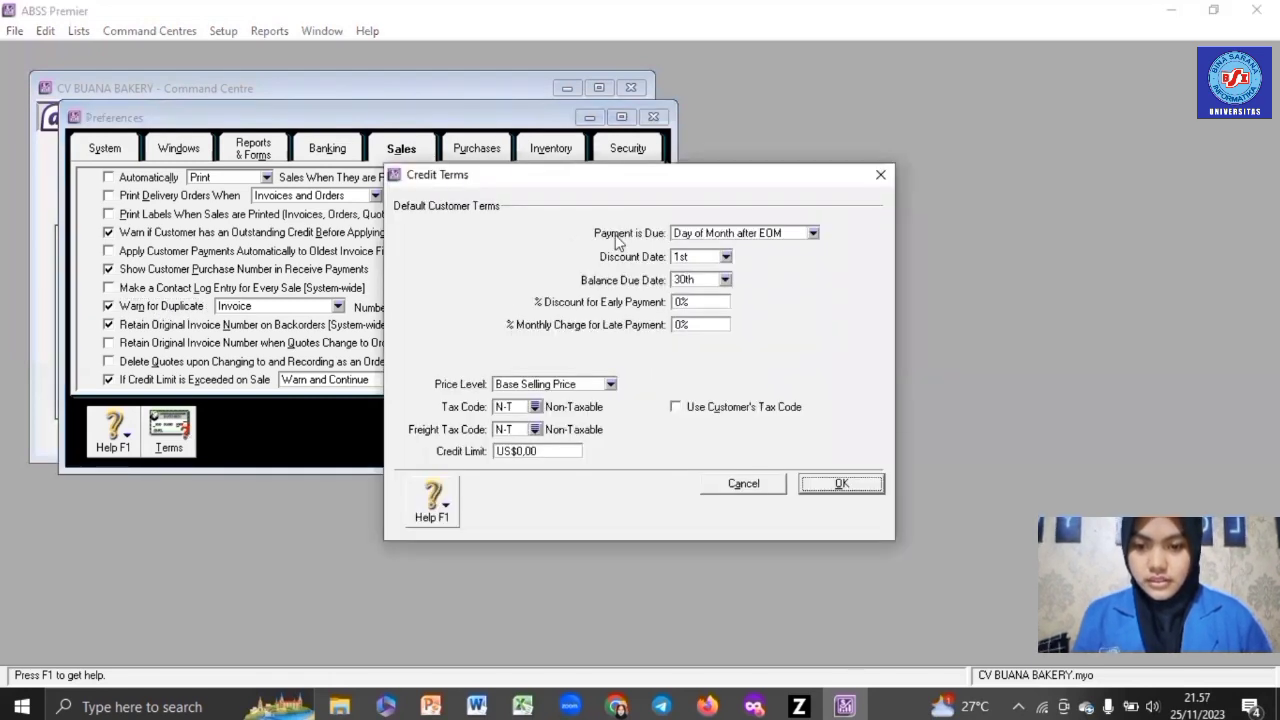
- Set customer terms to a given number of days: 2% discount in 10 days, balance due in 30
click(811, 235)
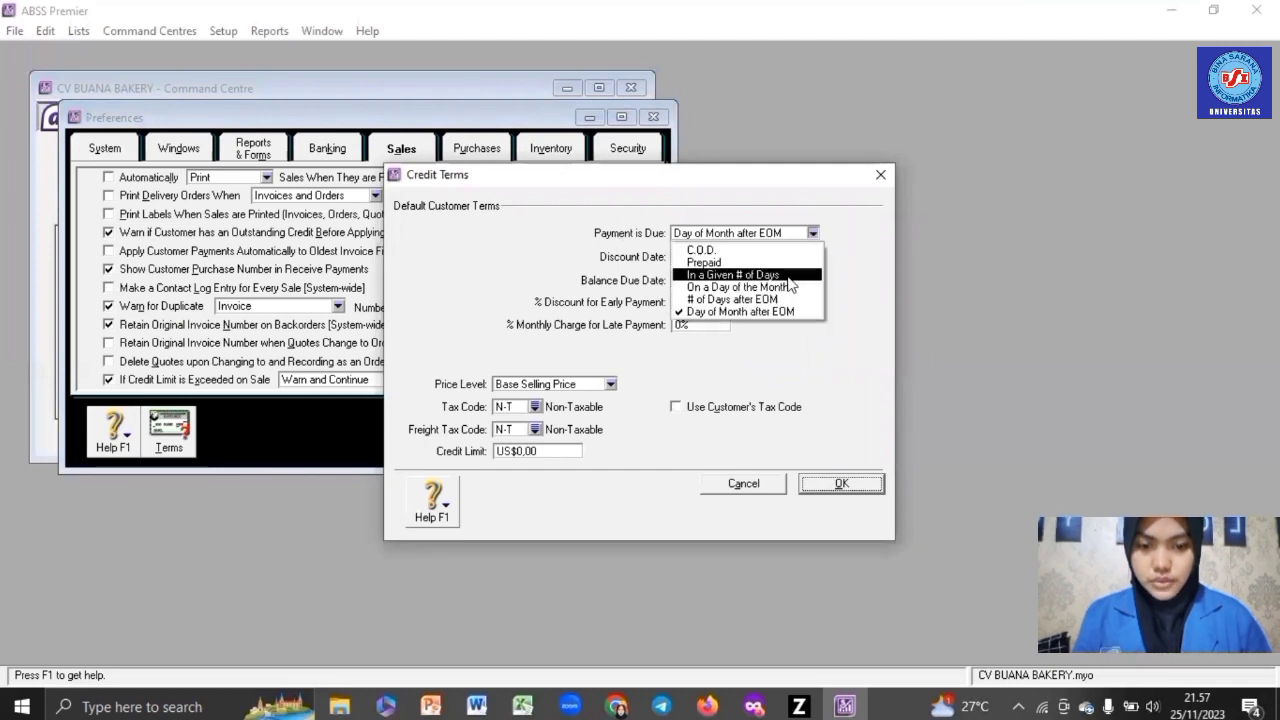
click(760, 275)
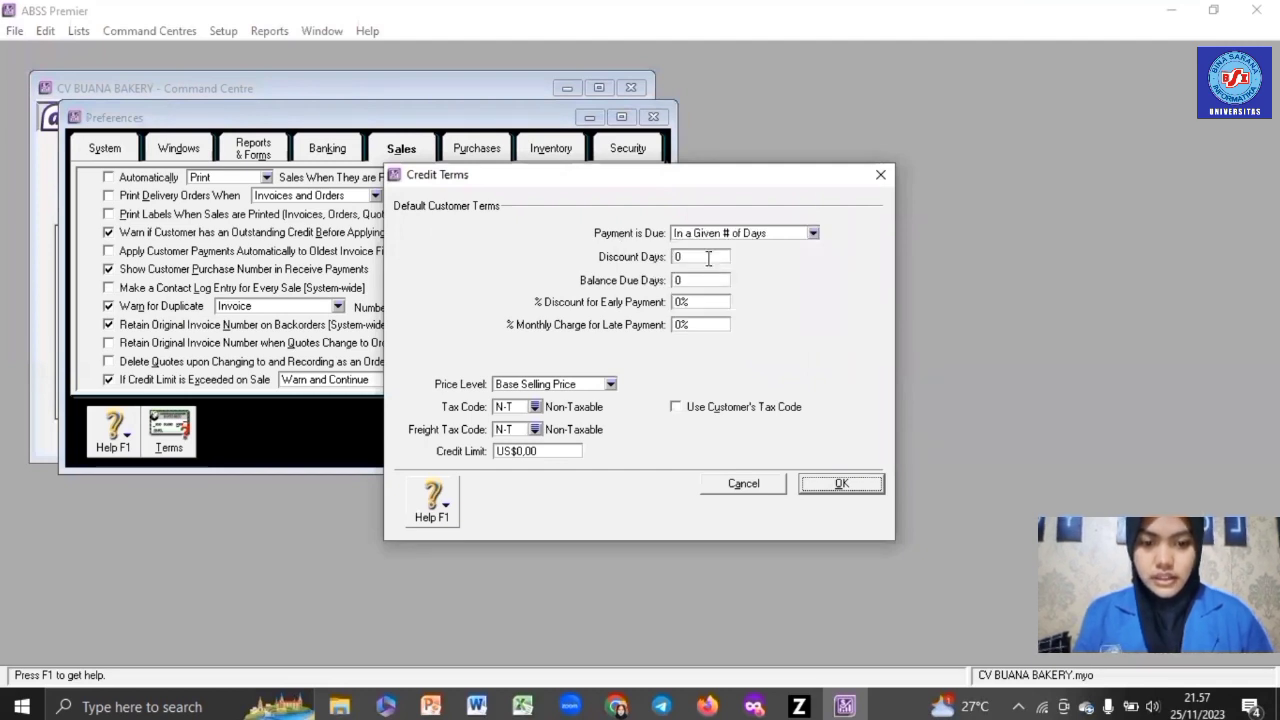
click(708, 258)
text(10)
key(Tab)
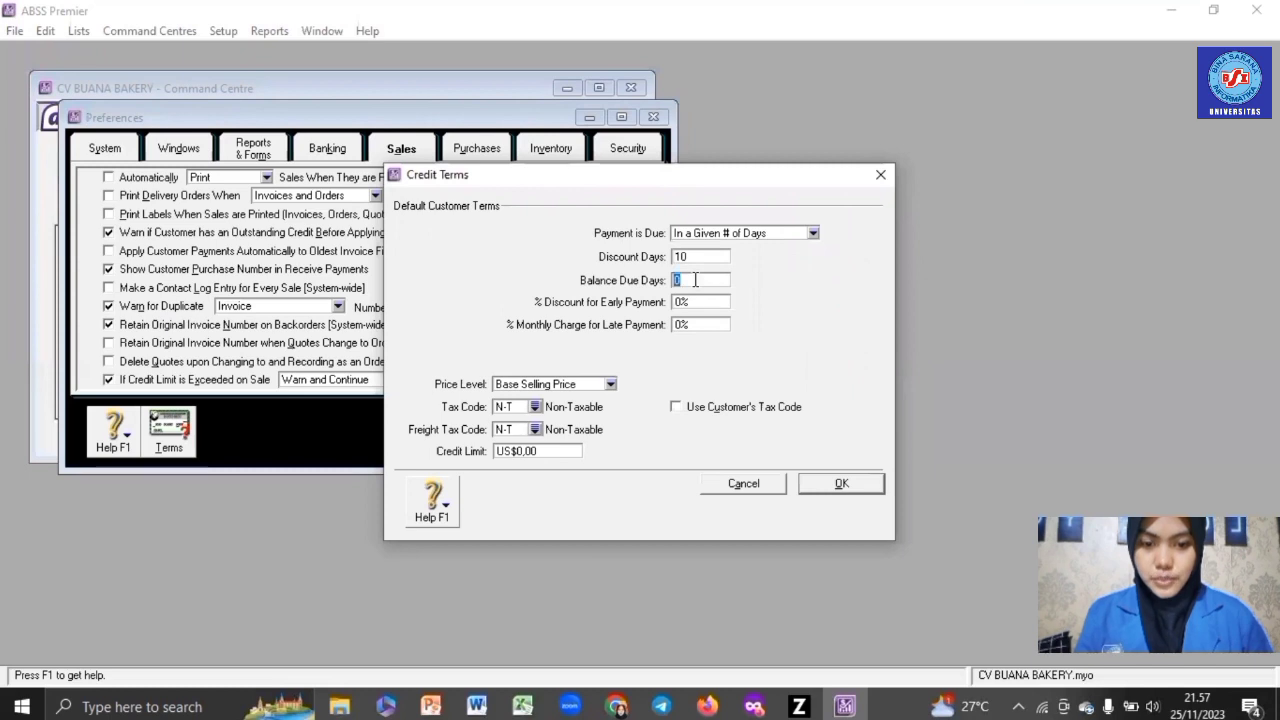
text(30)
click(687, 301)
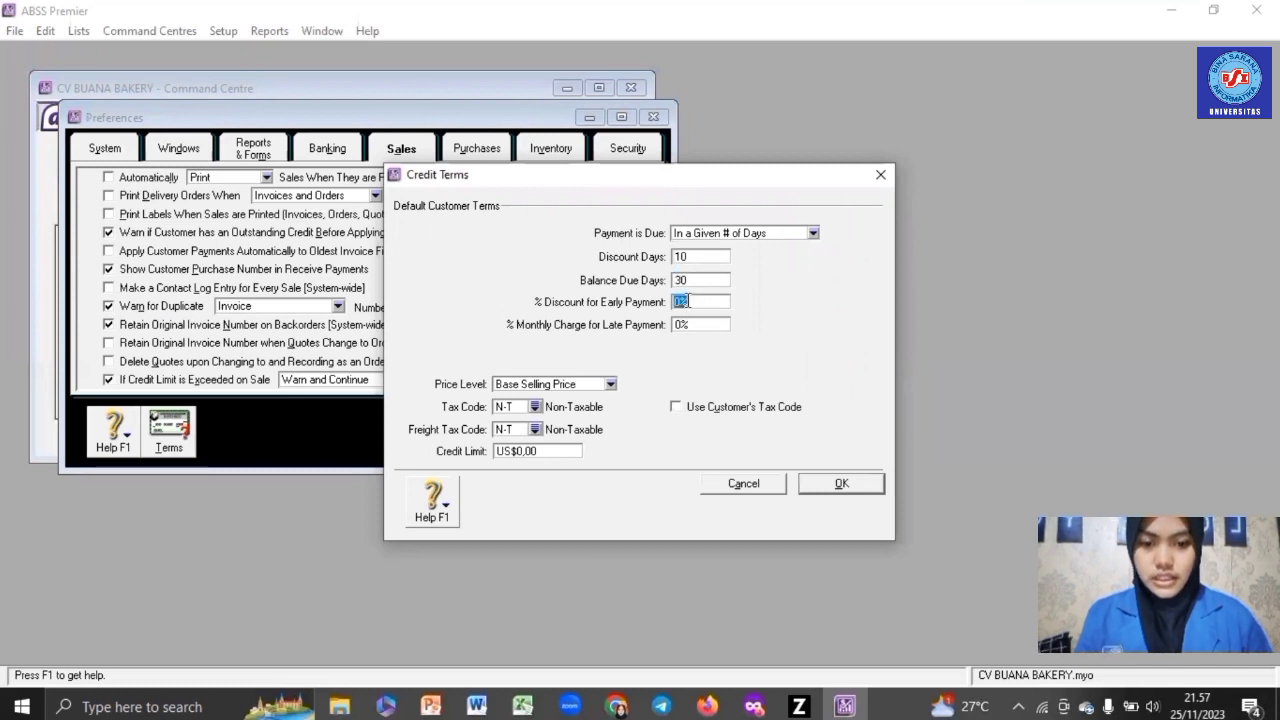
text(2)
click(834, 488)
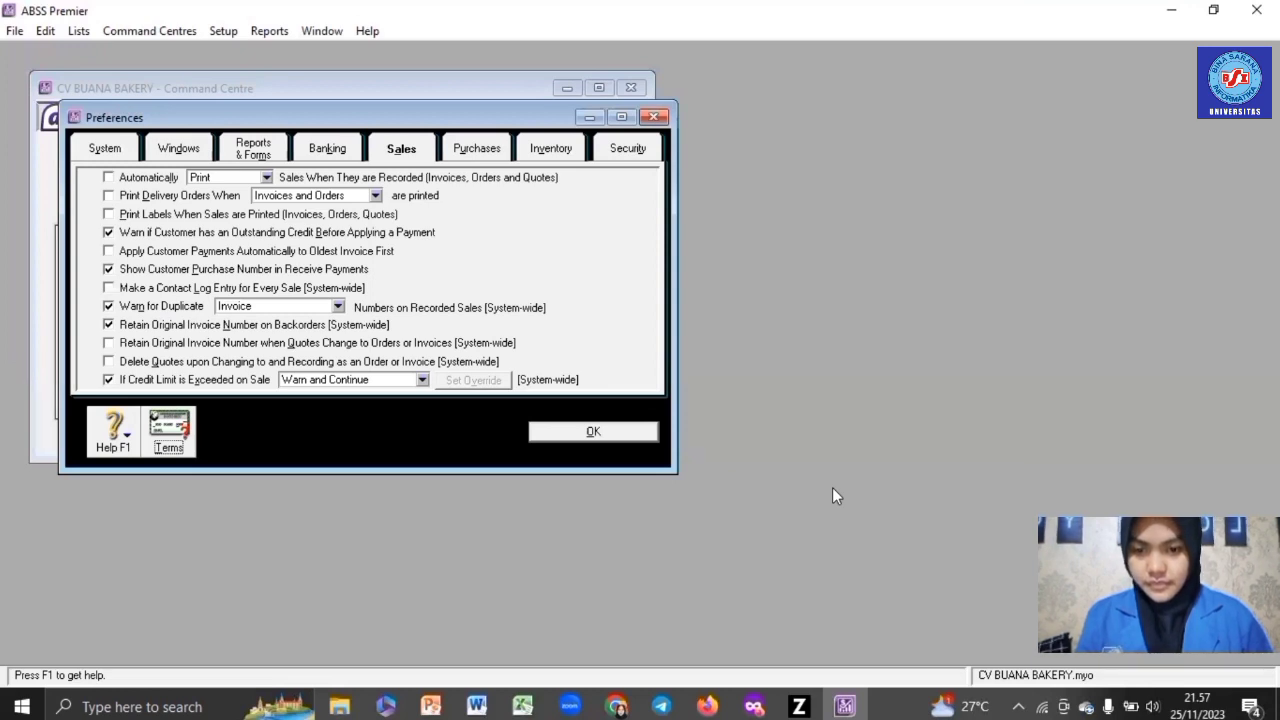
- Add a BUANA BAKERY user ID in Security preferences, then close Preferences
click(627, 155)
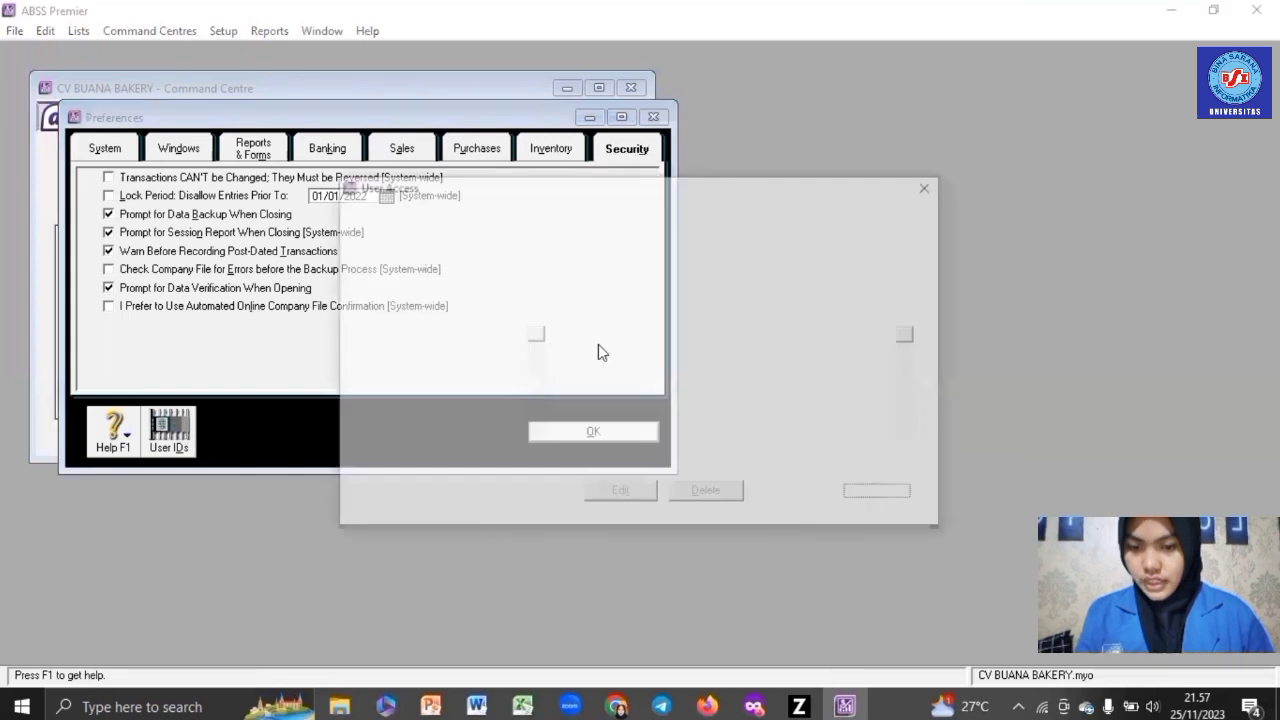
click(546, 495)
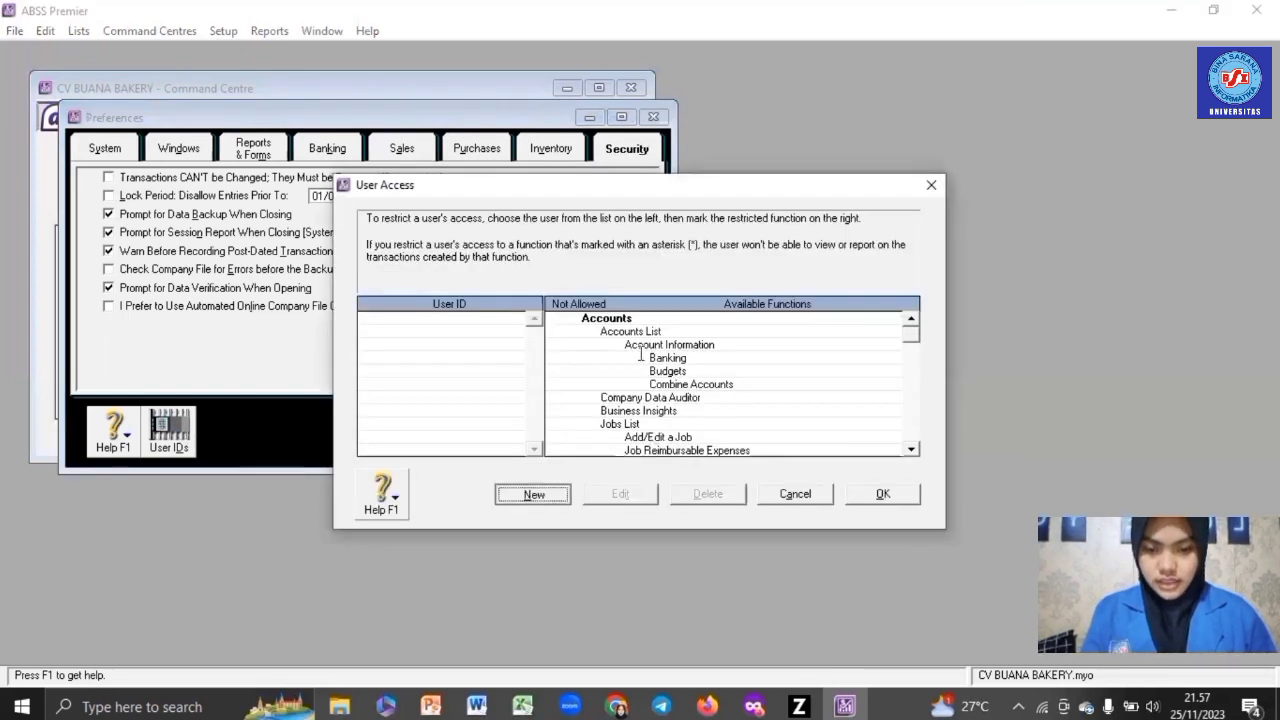
text(BUAN)
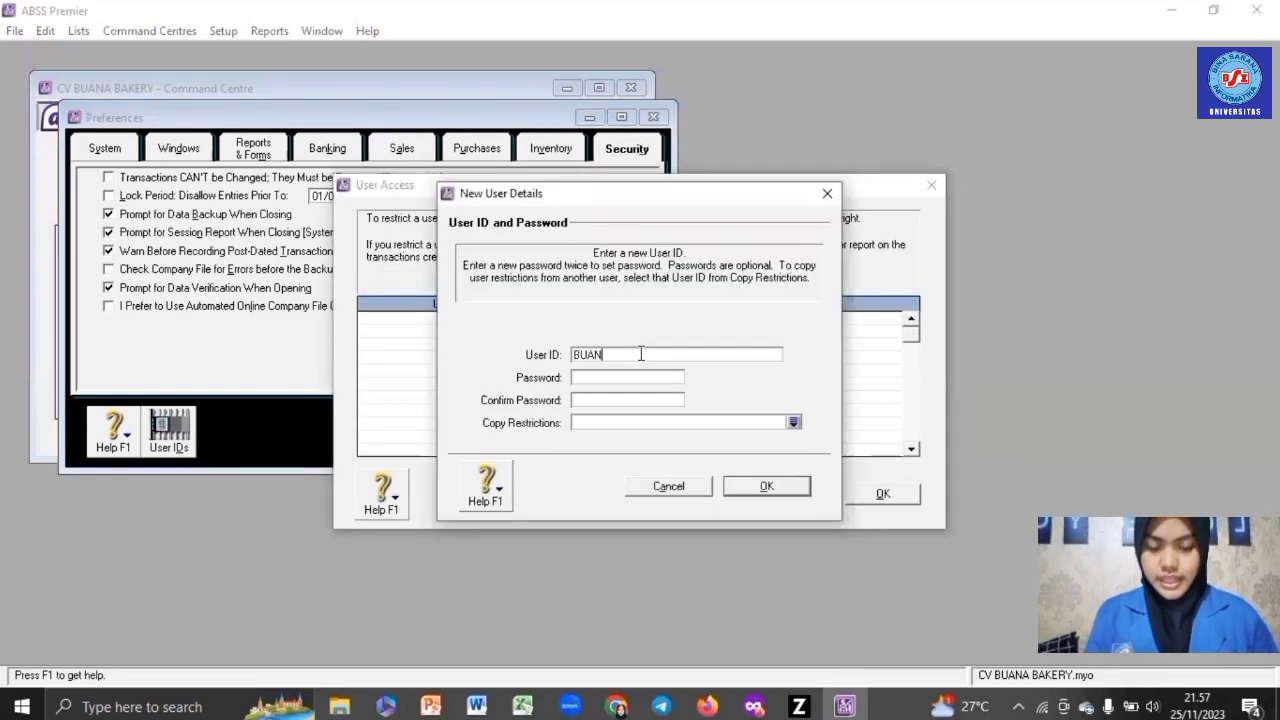
text(A BAKERY)
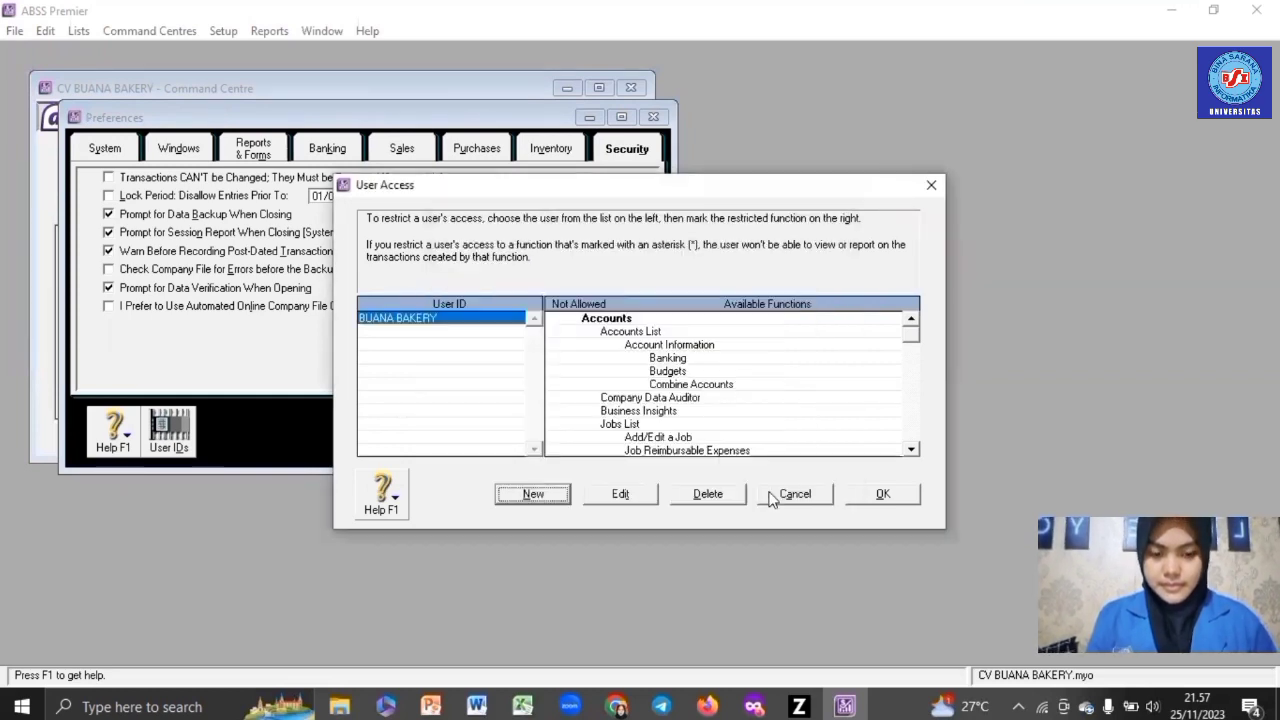
click(766, 487)
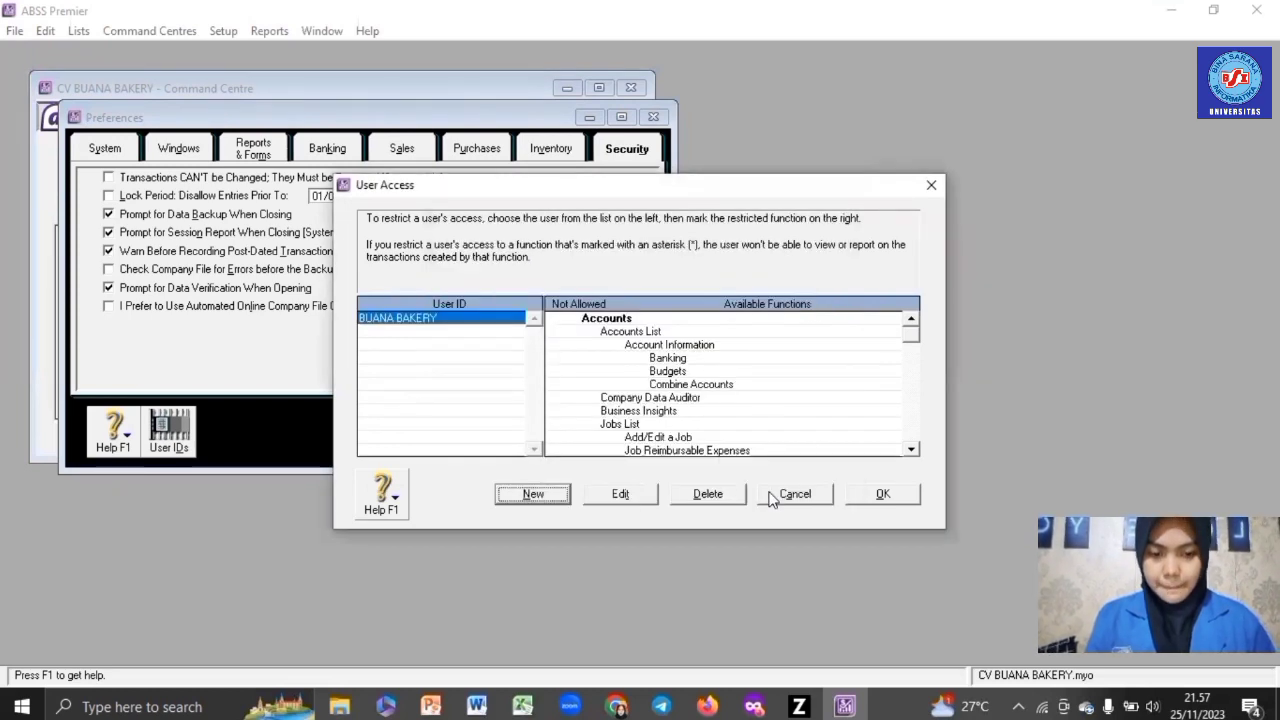
click(886, 493)
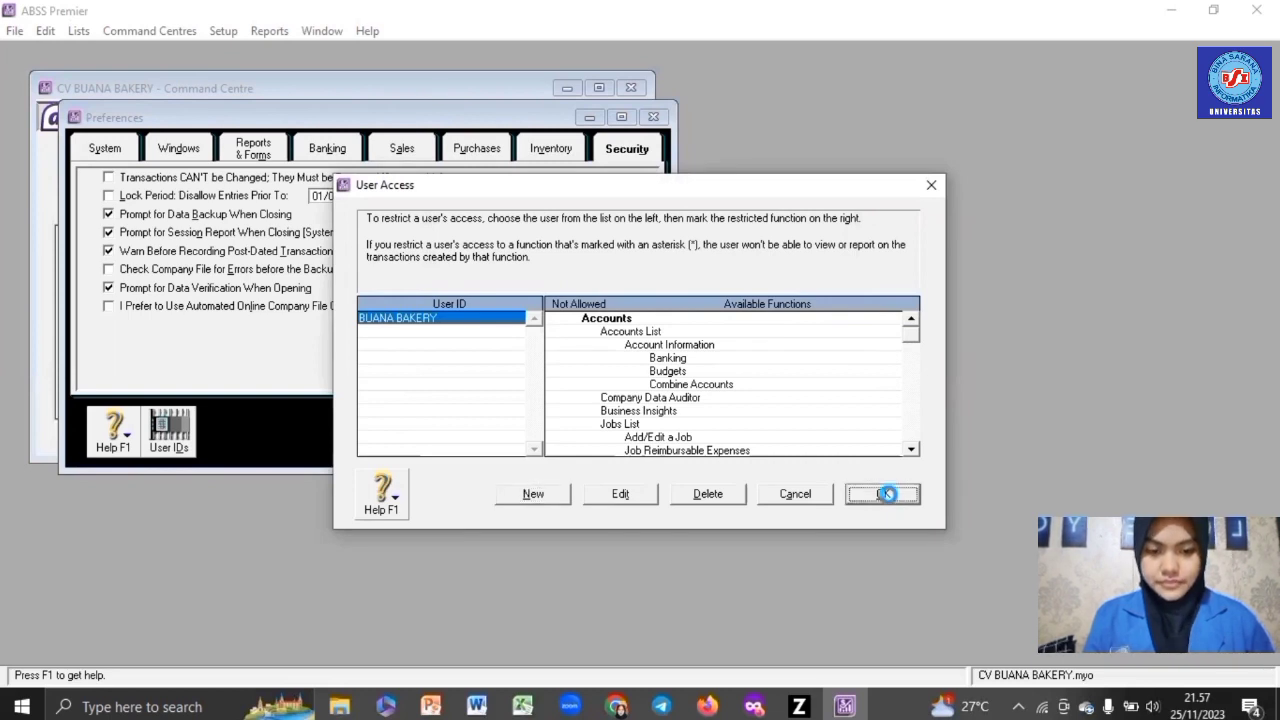
click(655, 118)
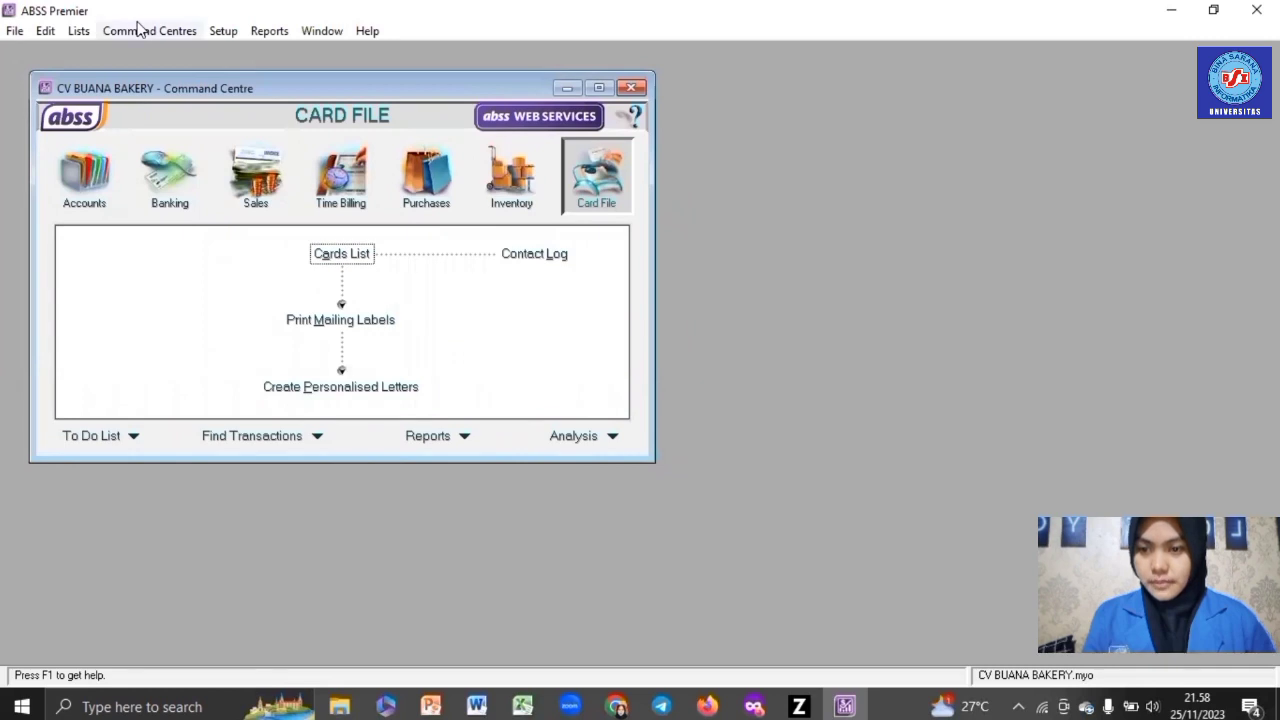
- Delete the Canadian Dollars currency from the Currencies List
click(80, 31)
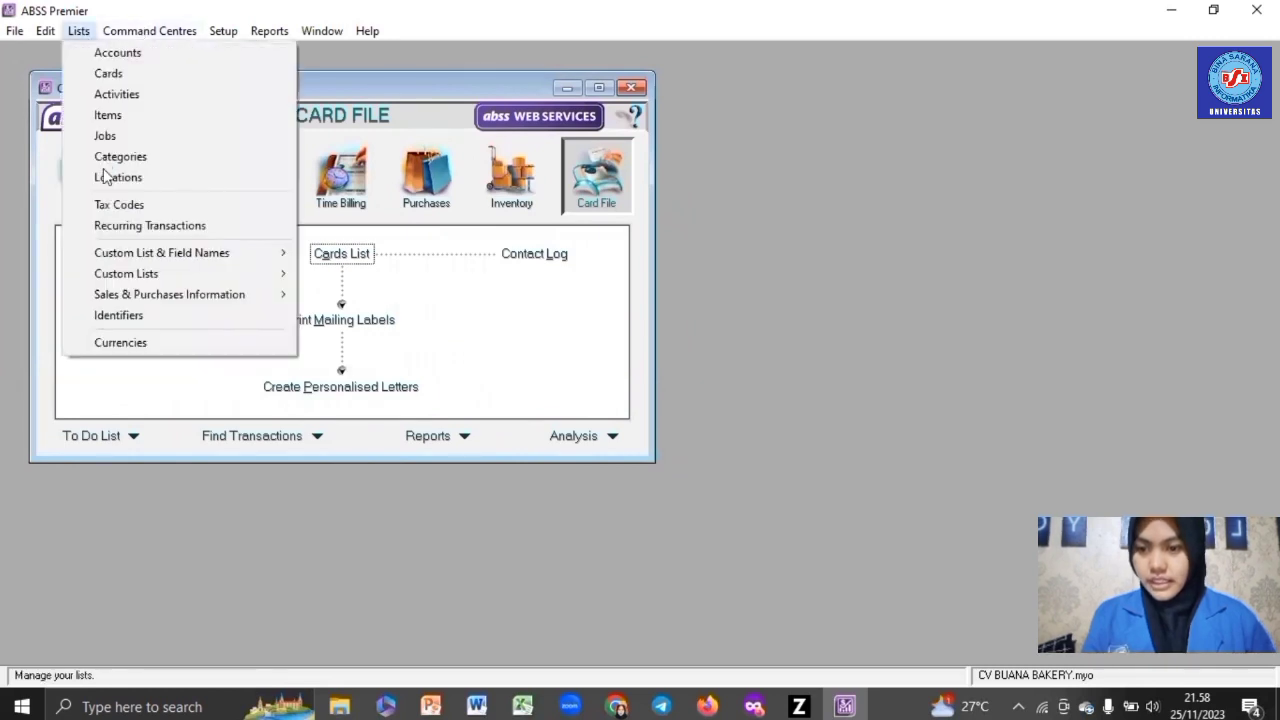
click(129, 340)
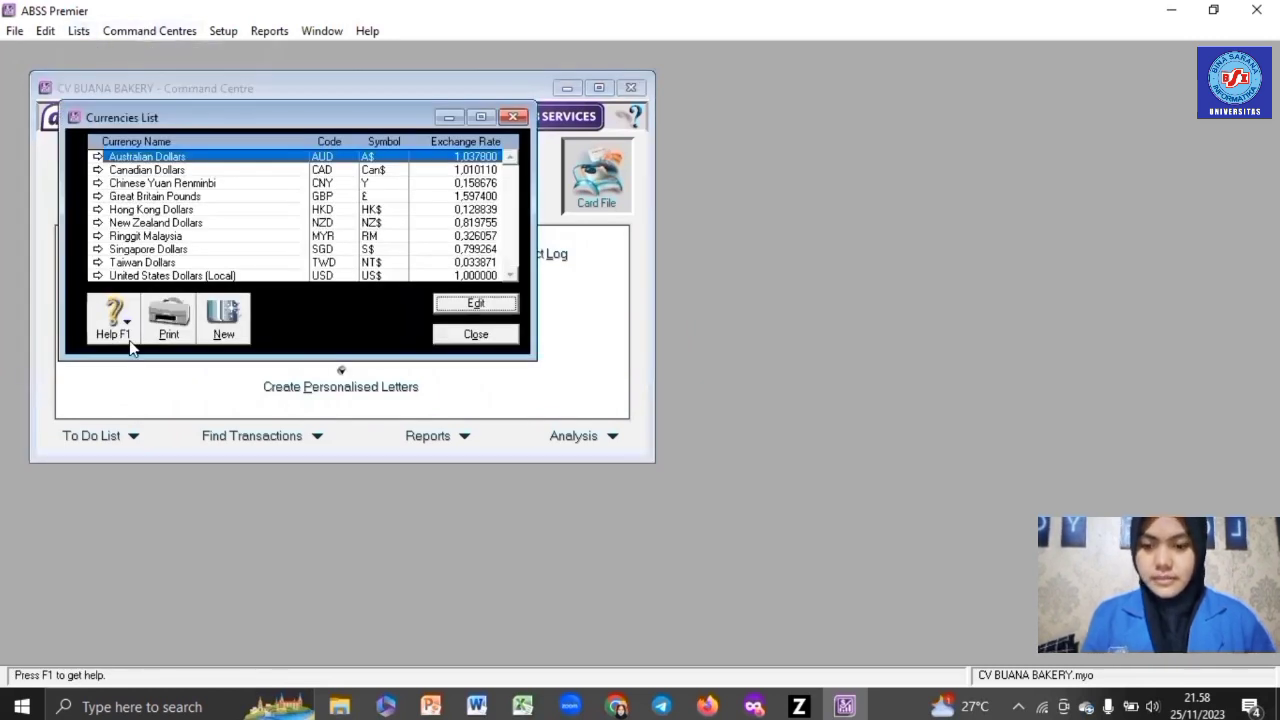
click(205, 170)
click(490, 306)
right_click(519, 321)
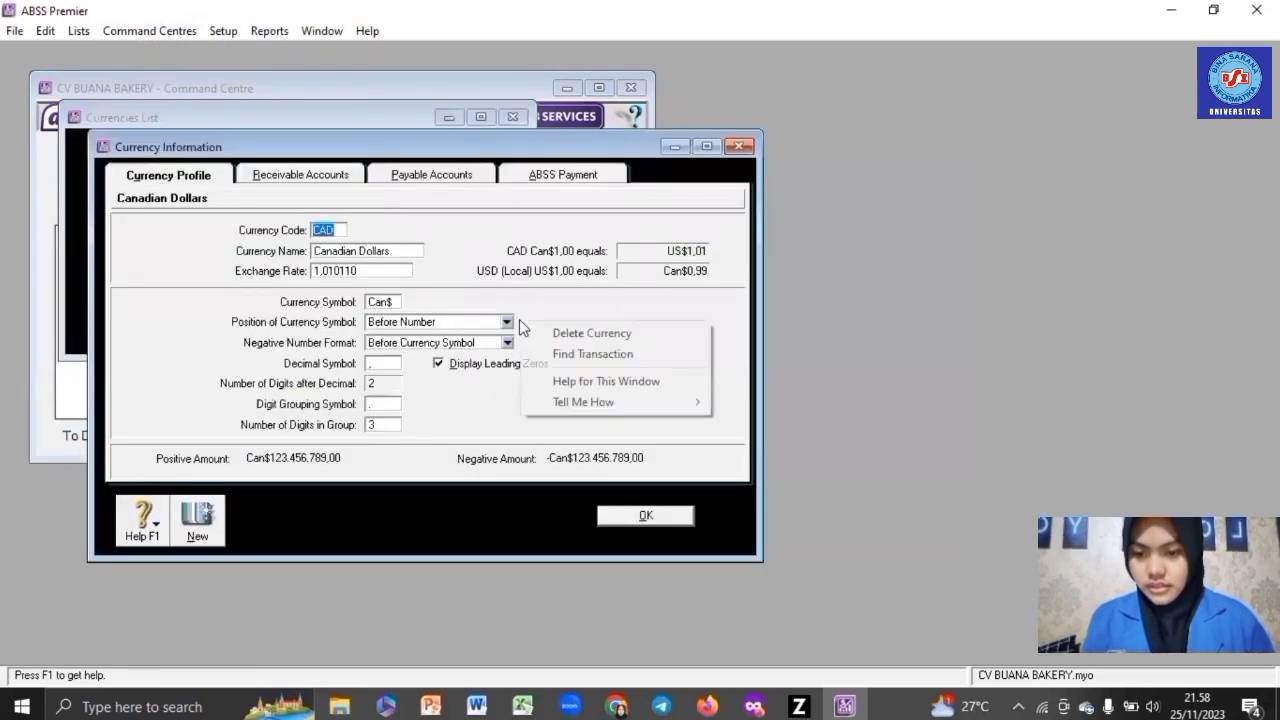
click(545, 334)
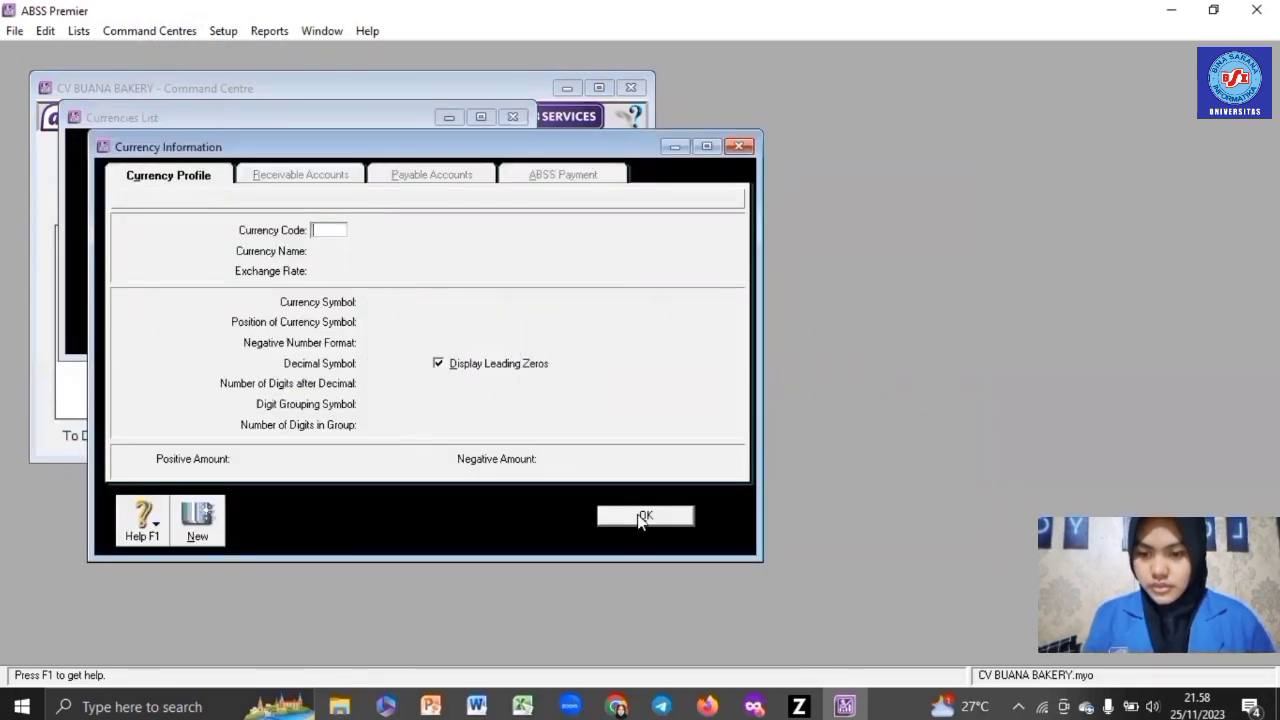
click(645, 515)
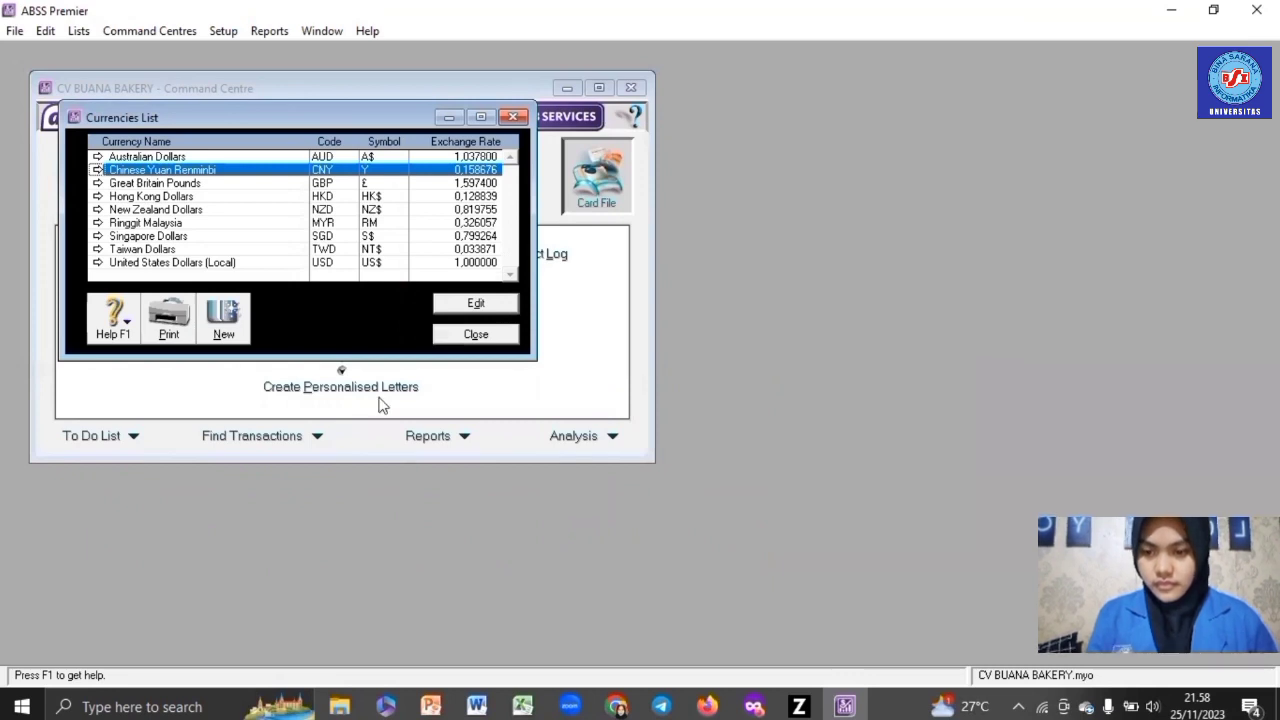
click(244, 263)
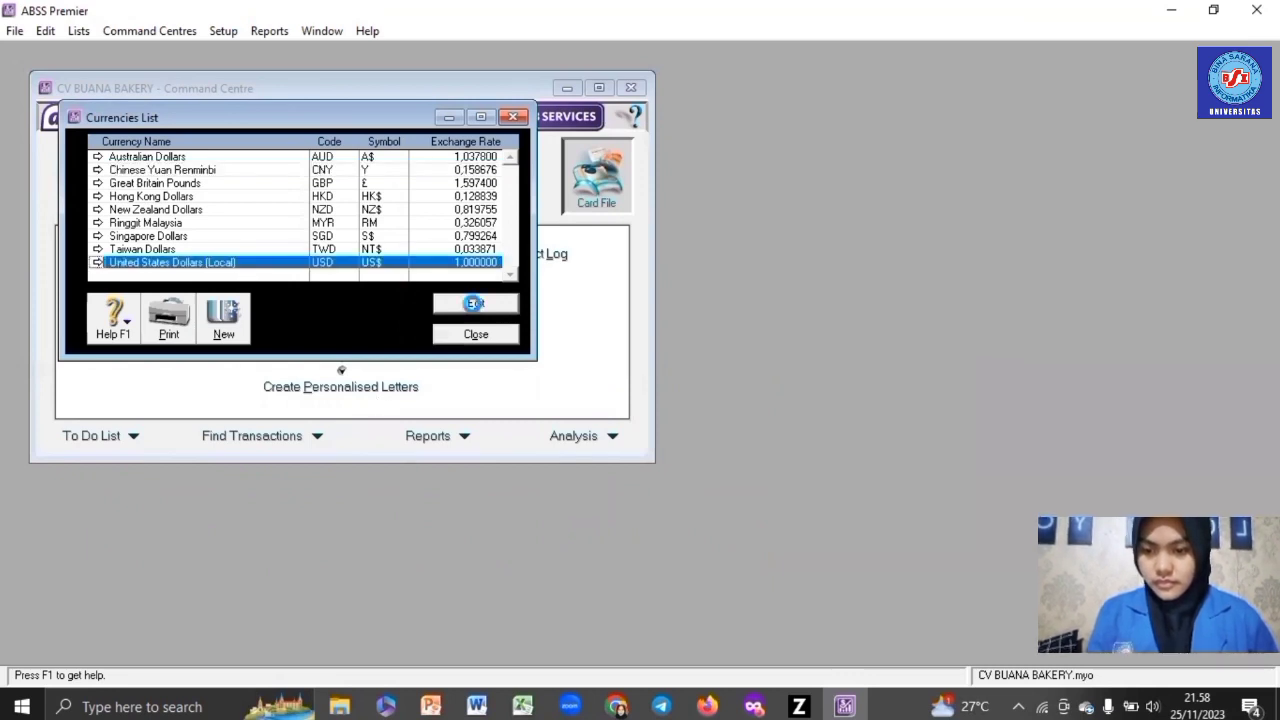
- Change the local currency to code IDR, name Rupiah, symbol Rp
click(476, 303)
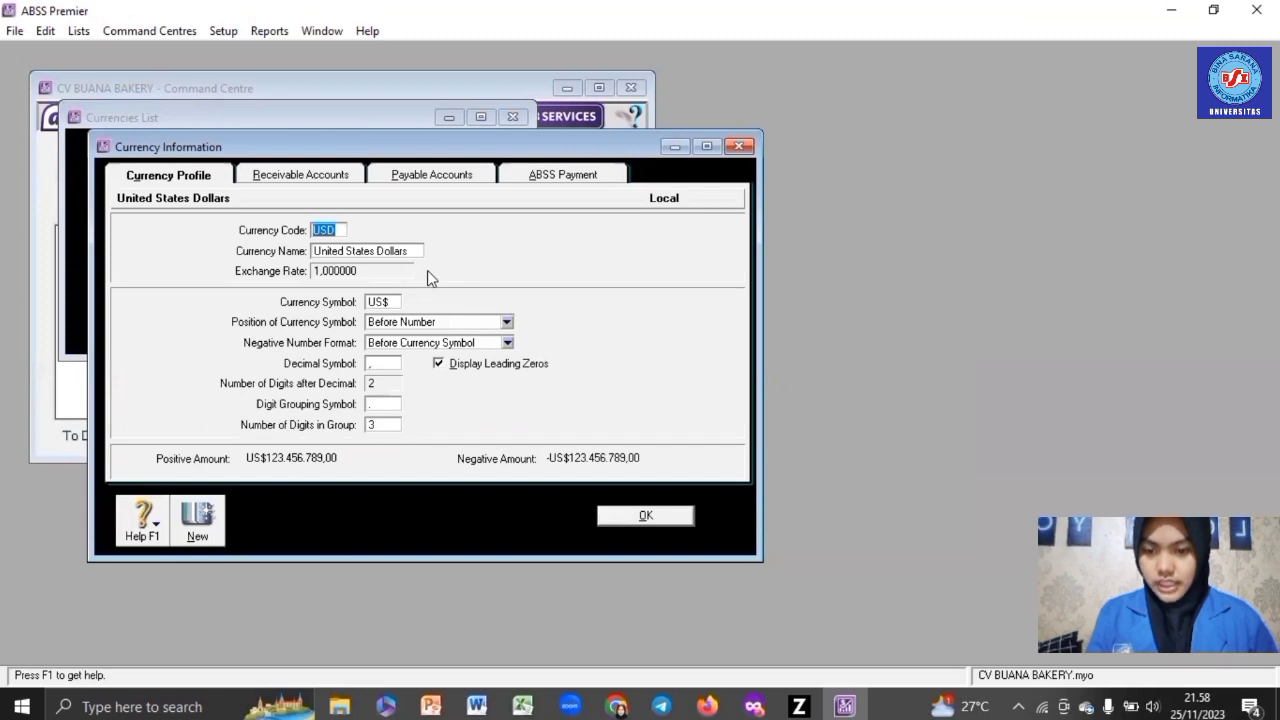
key(BackSpace)
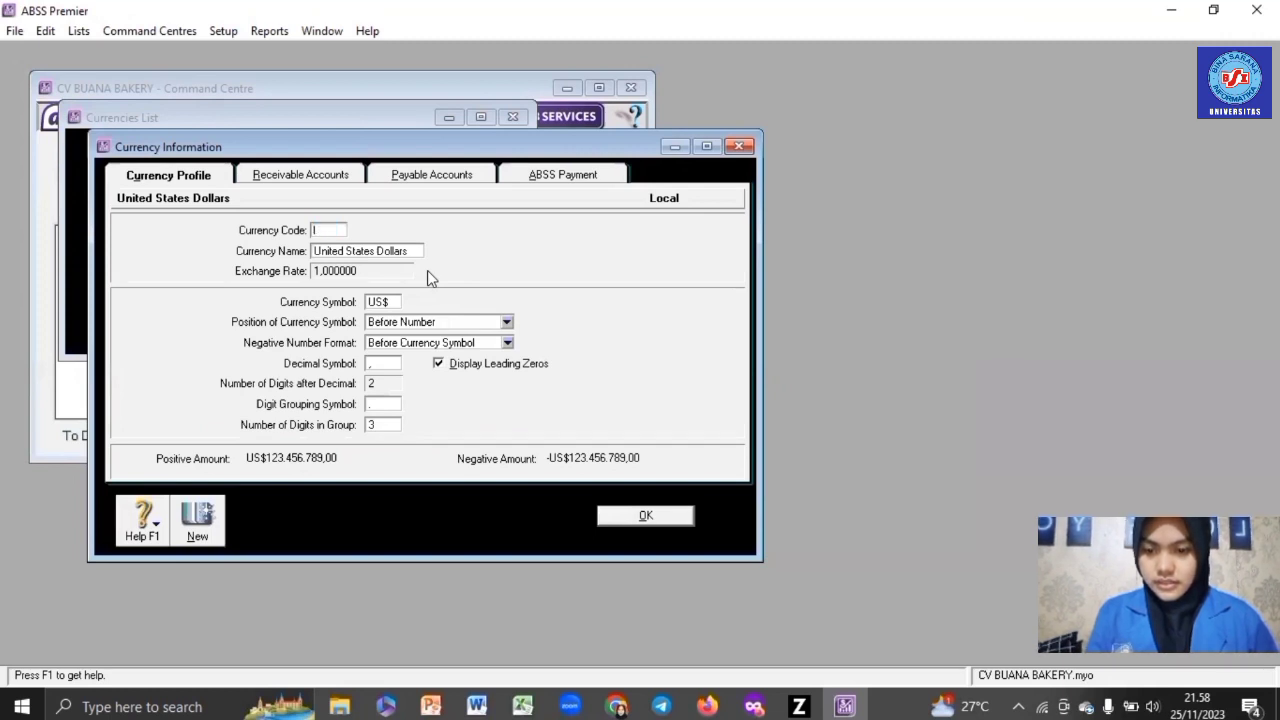
text(IDR)
key(Tab)
text(R)
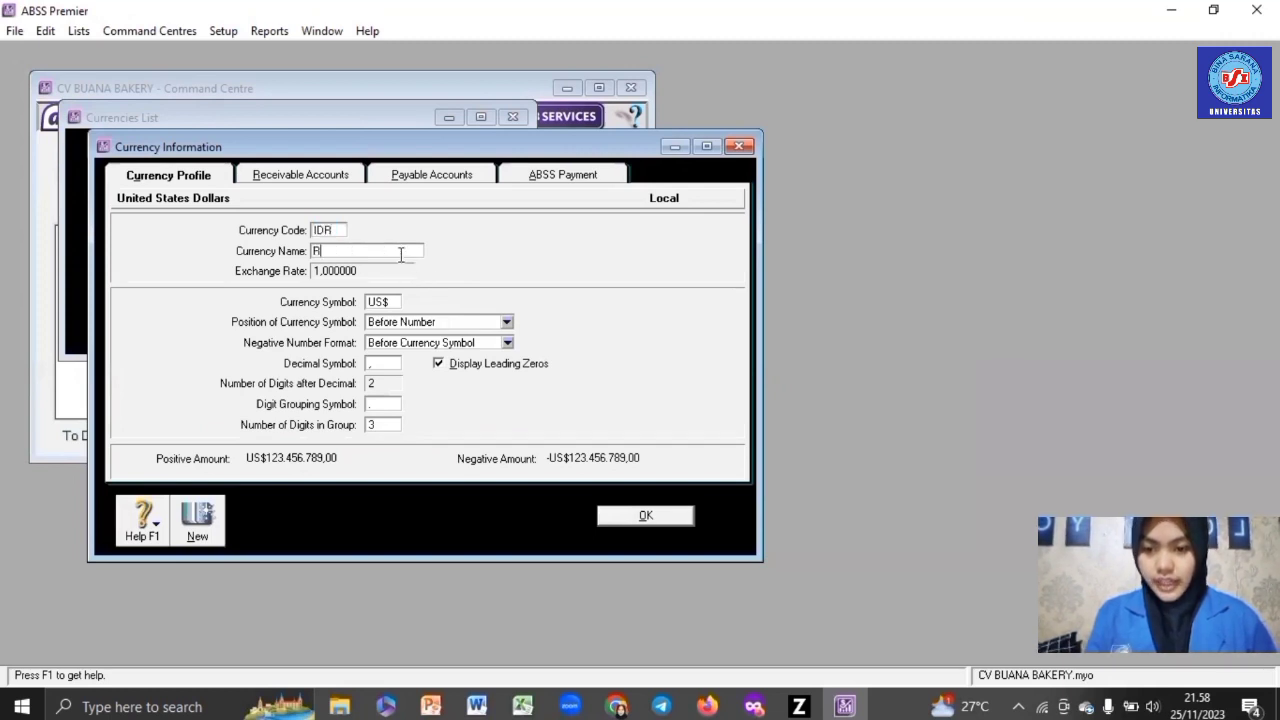
text(upiah)
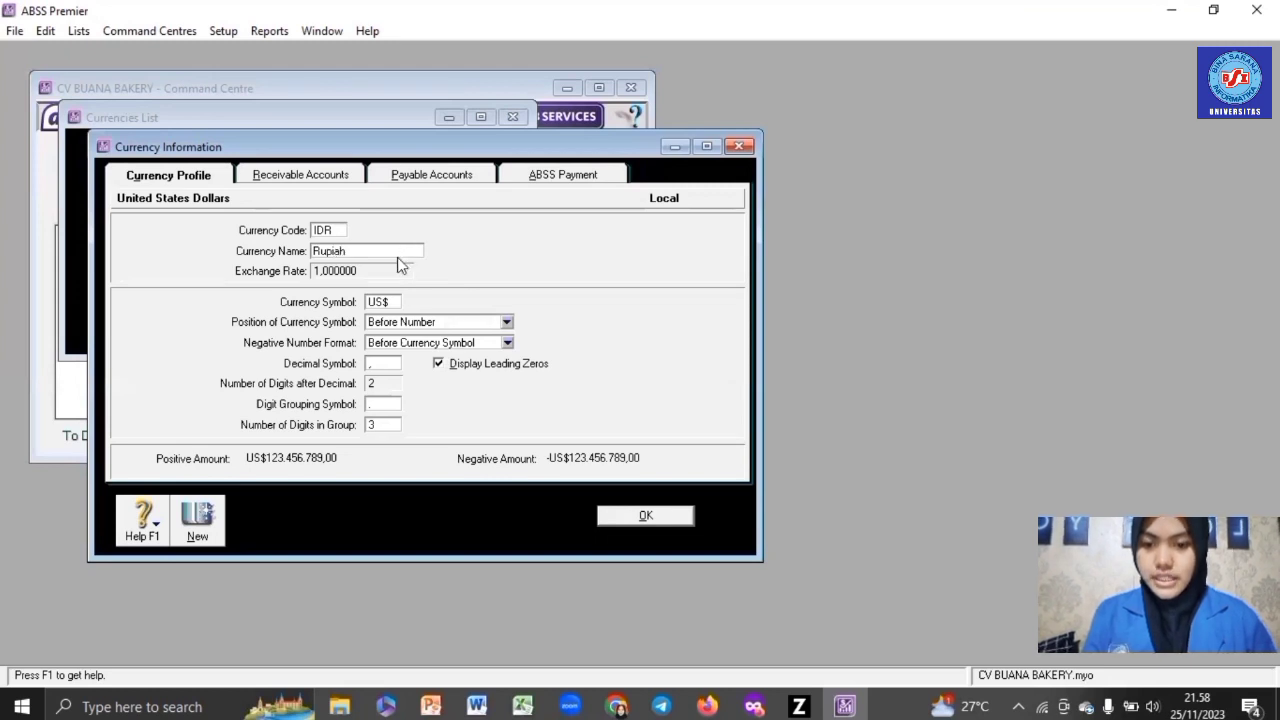
double_click(393, 301)
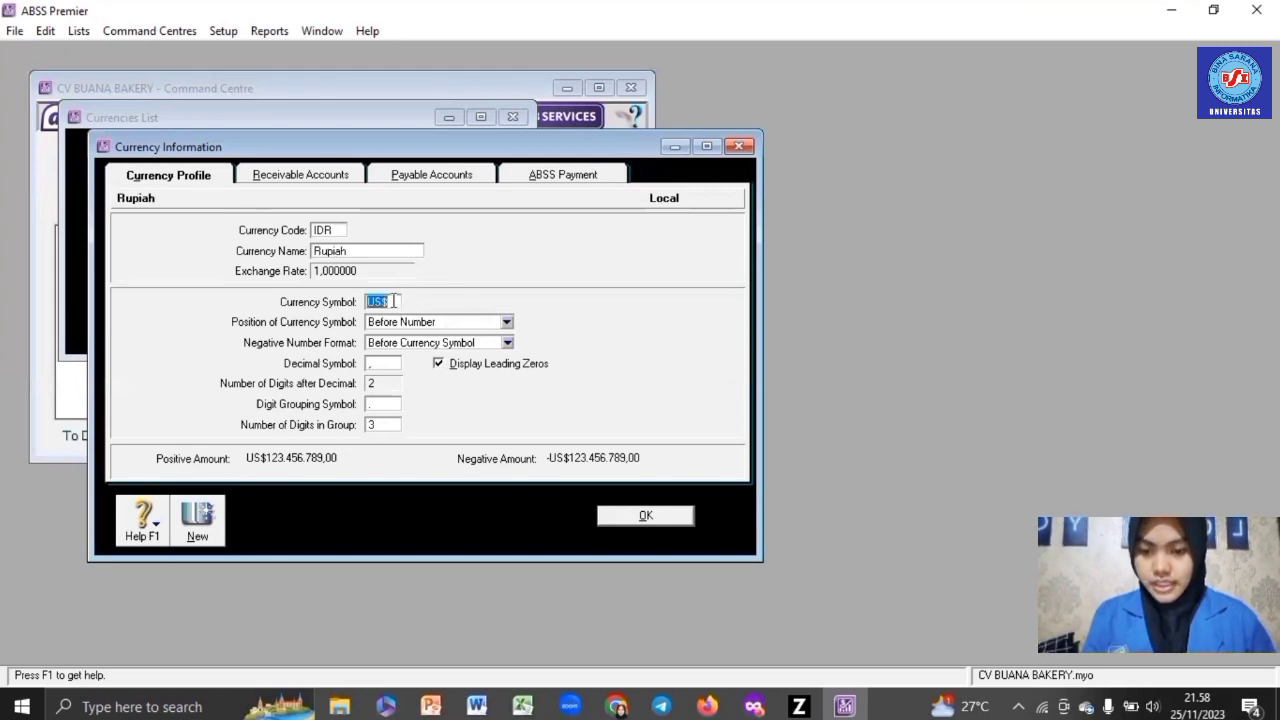
text(Rp)
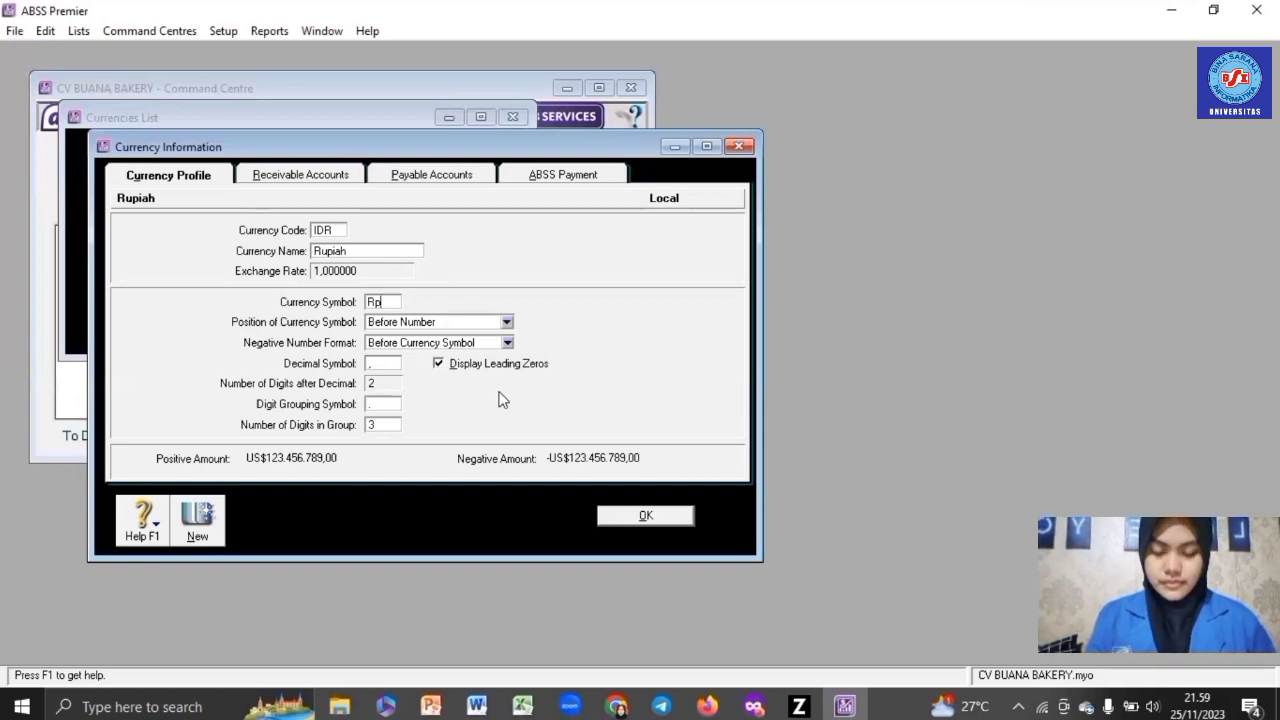
click(668, 516)
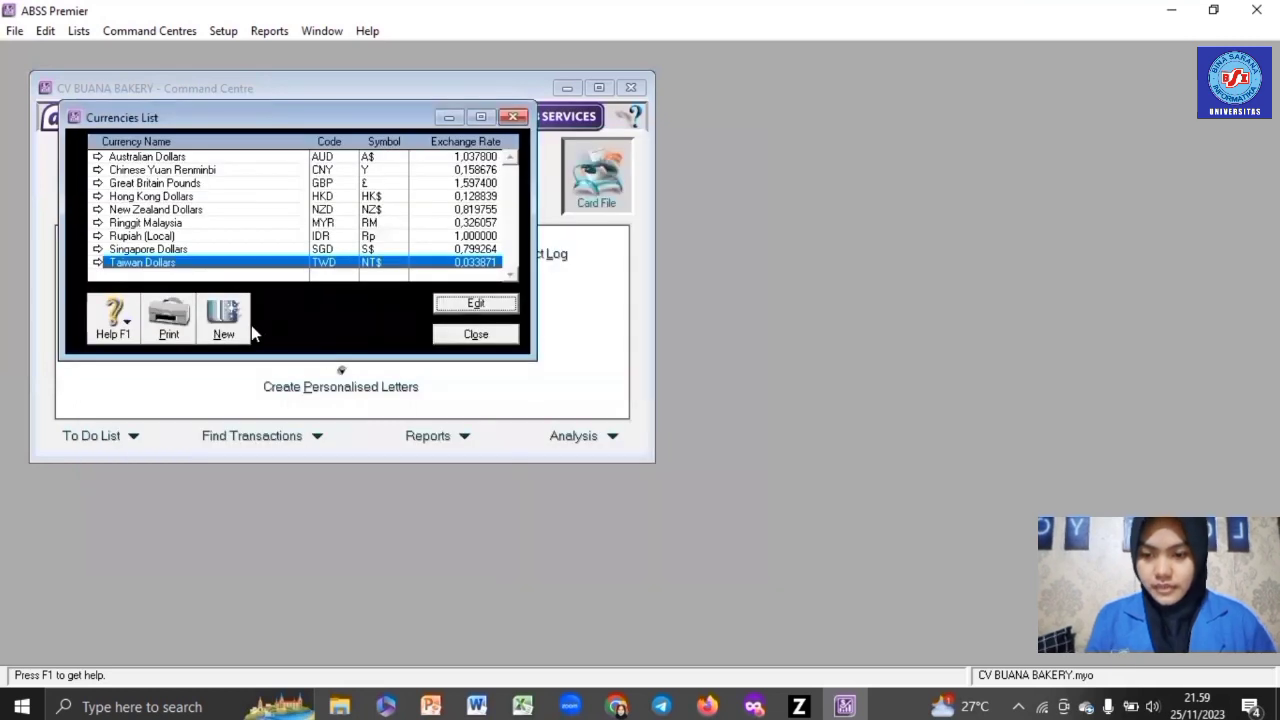
- Create currency USD 'United States Dollars' with symbol US$ and exchange rate 15.589
click(236, 322)
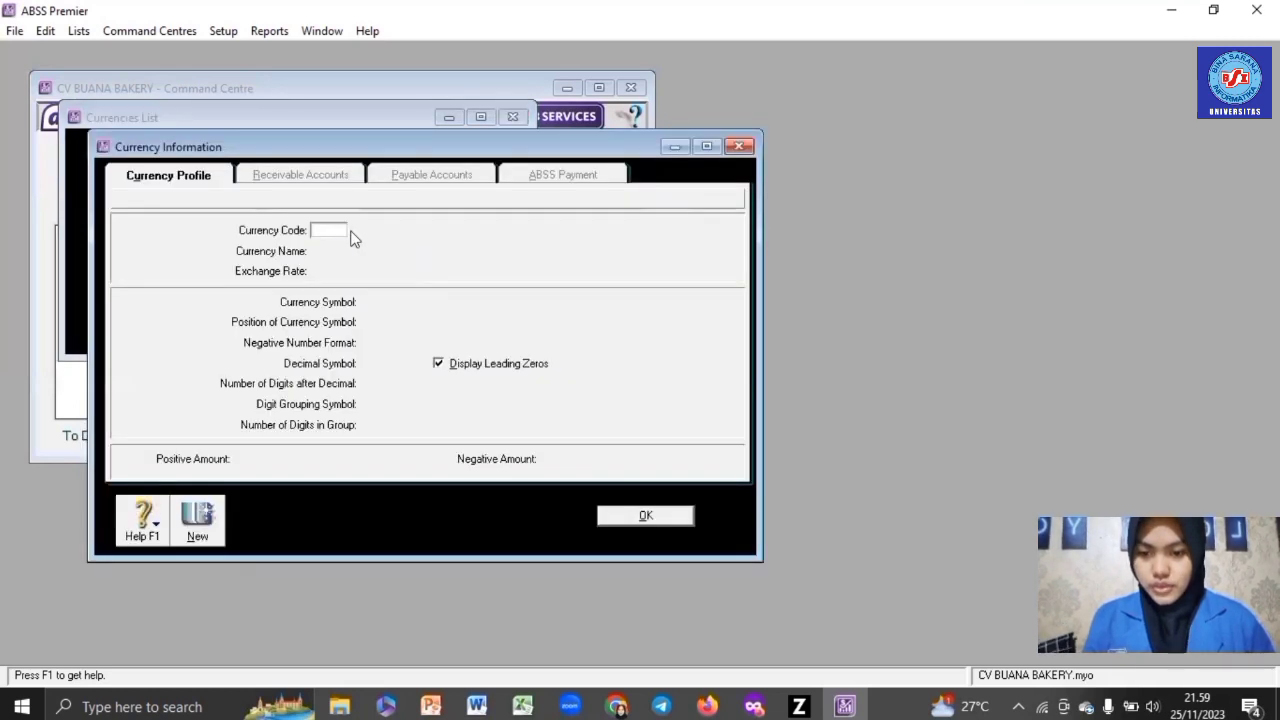
text(USD)
key(Tab)
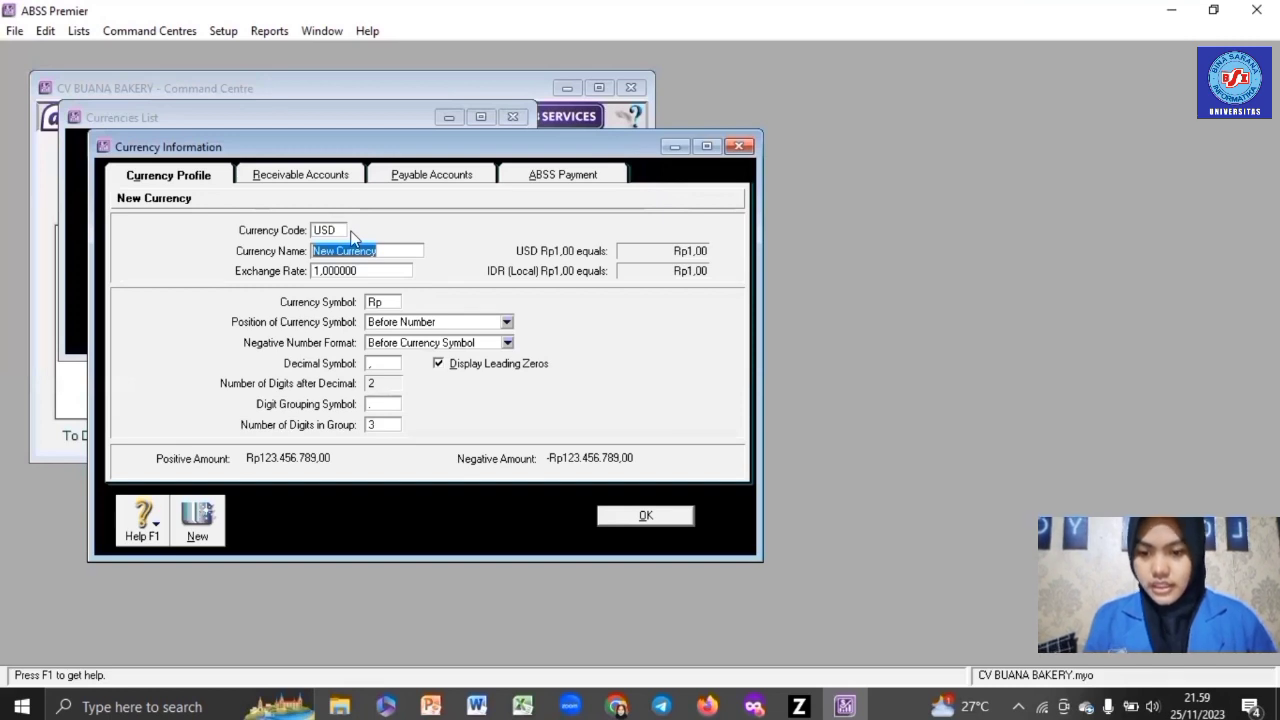
text(United St)
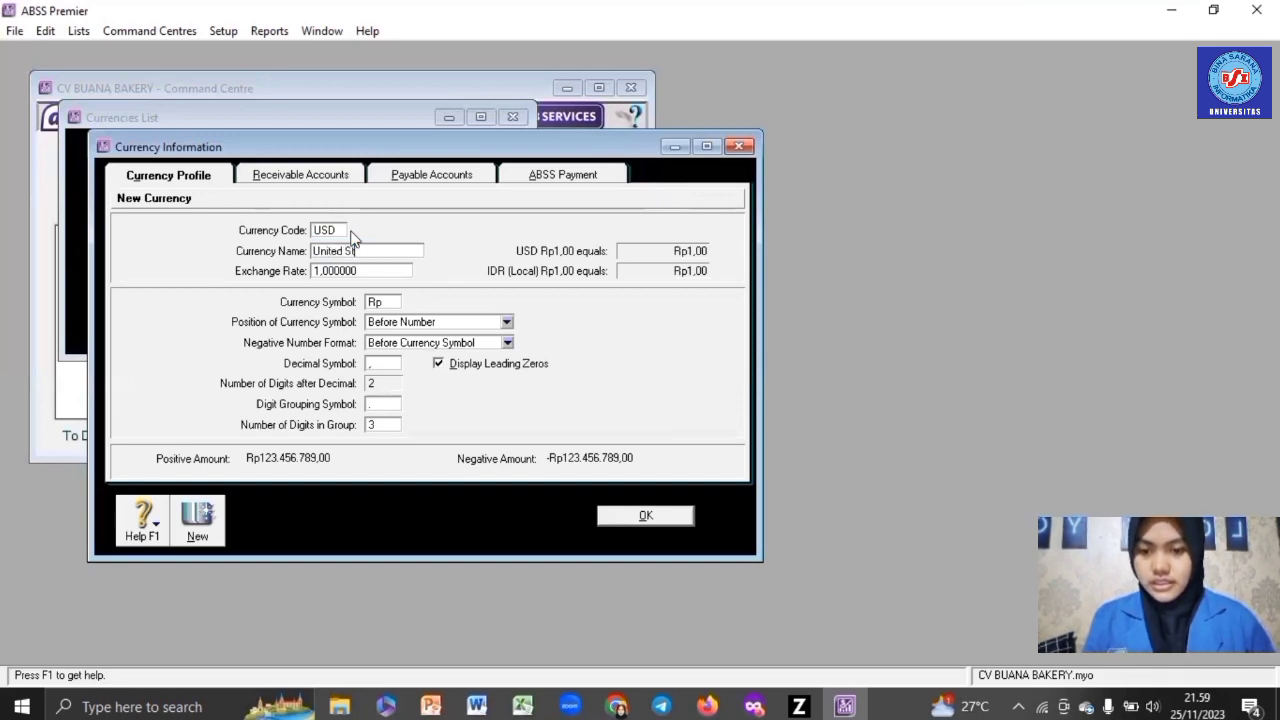
text(ates D)
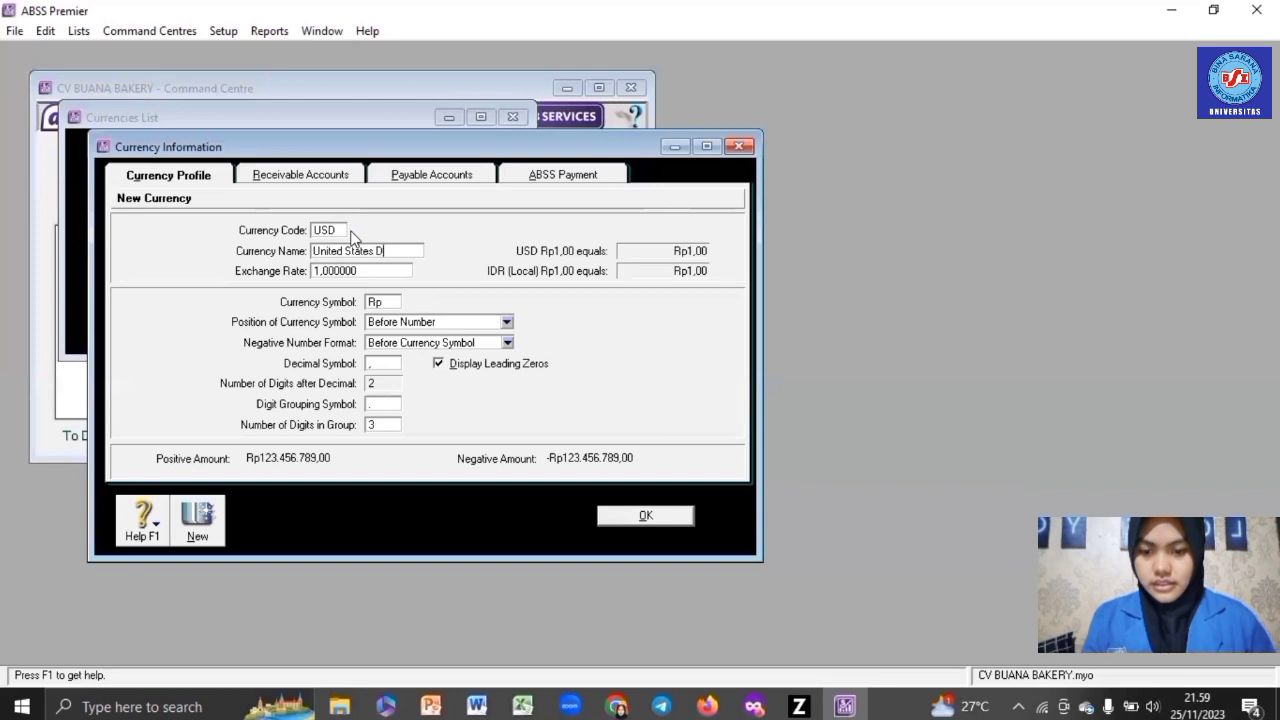
text(ollars)
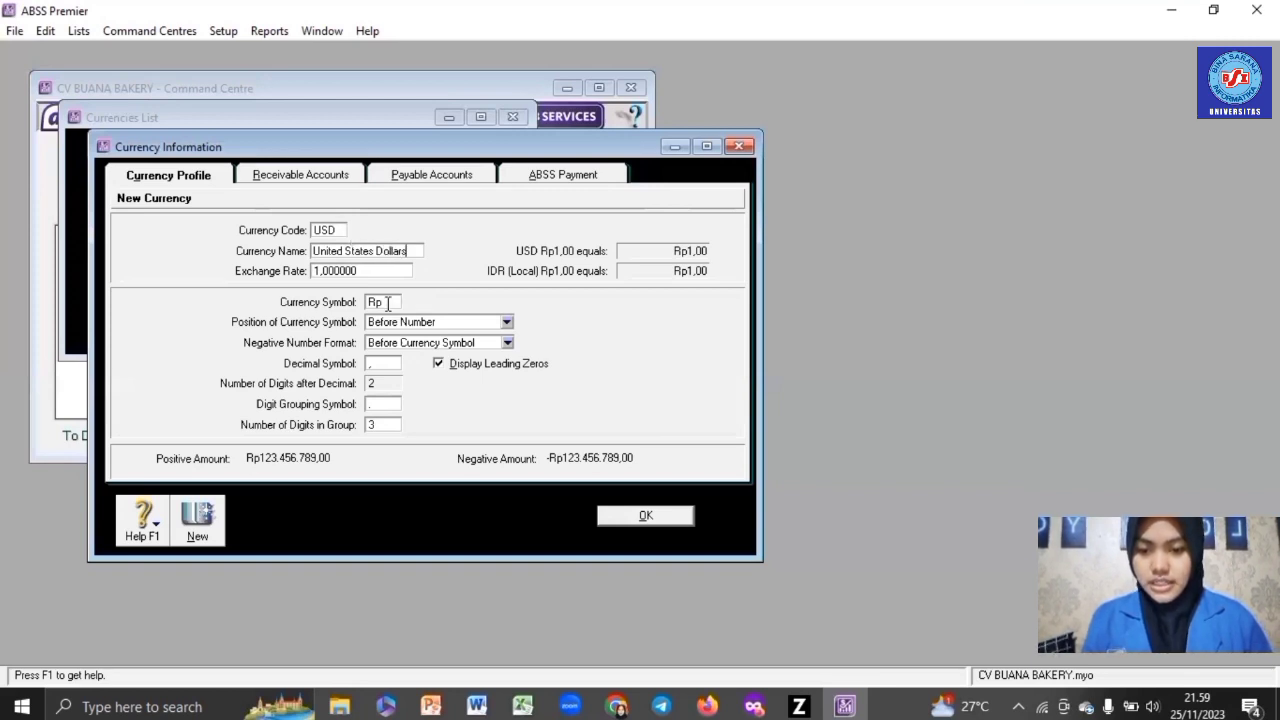
click(388, 305)
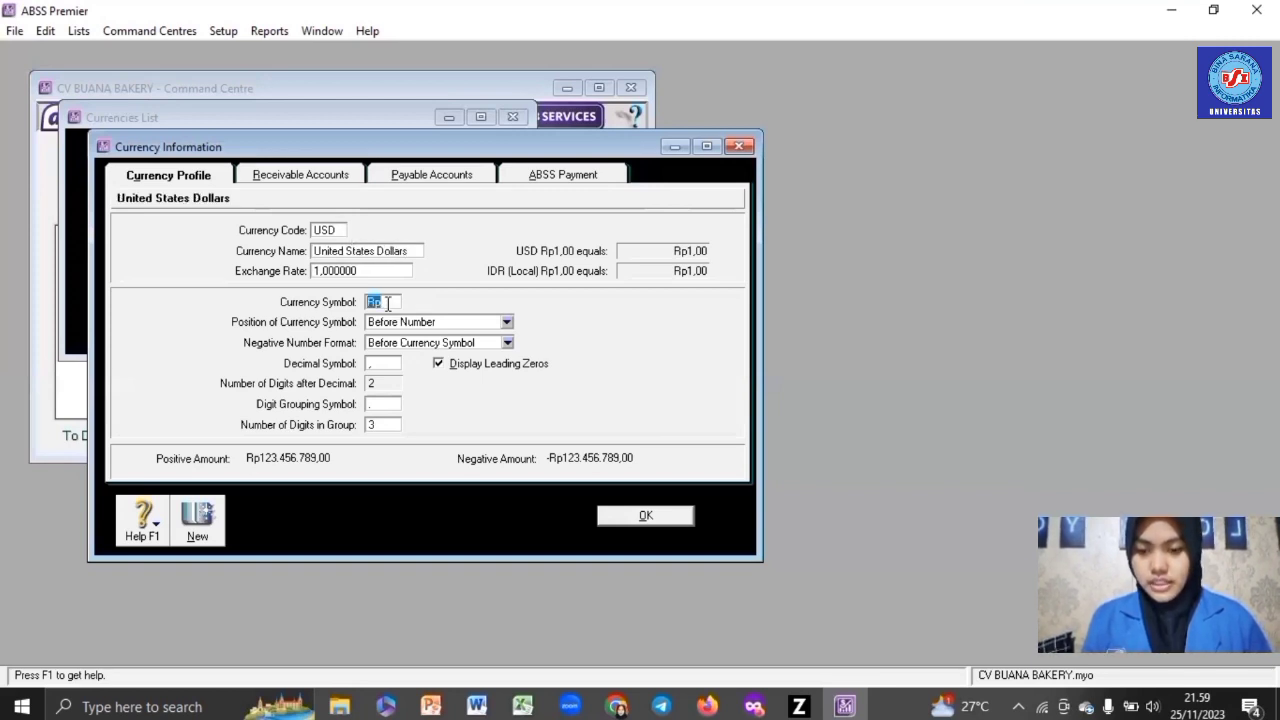
text(US$)
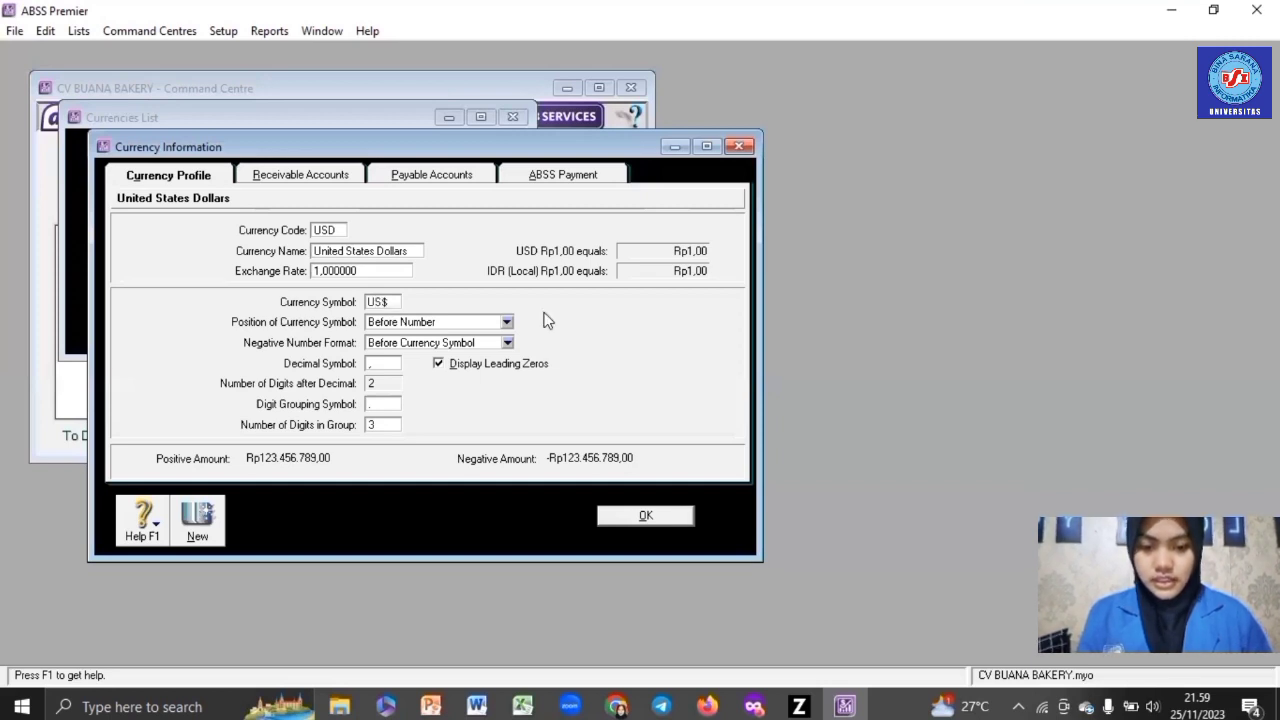
click(333, 270)
text(1)
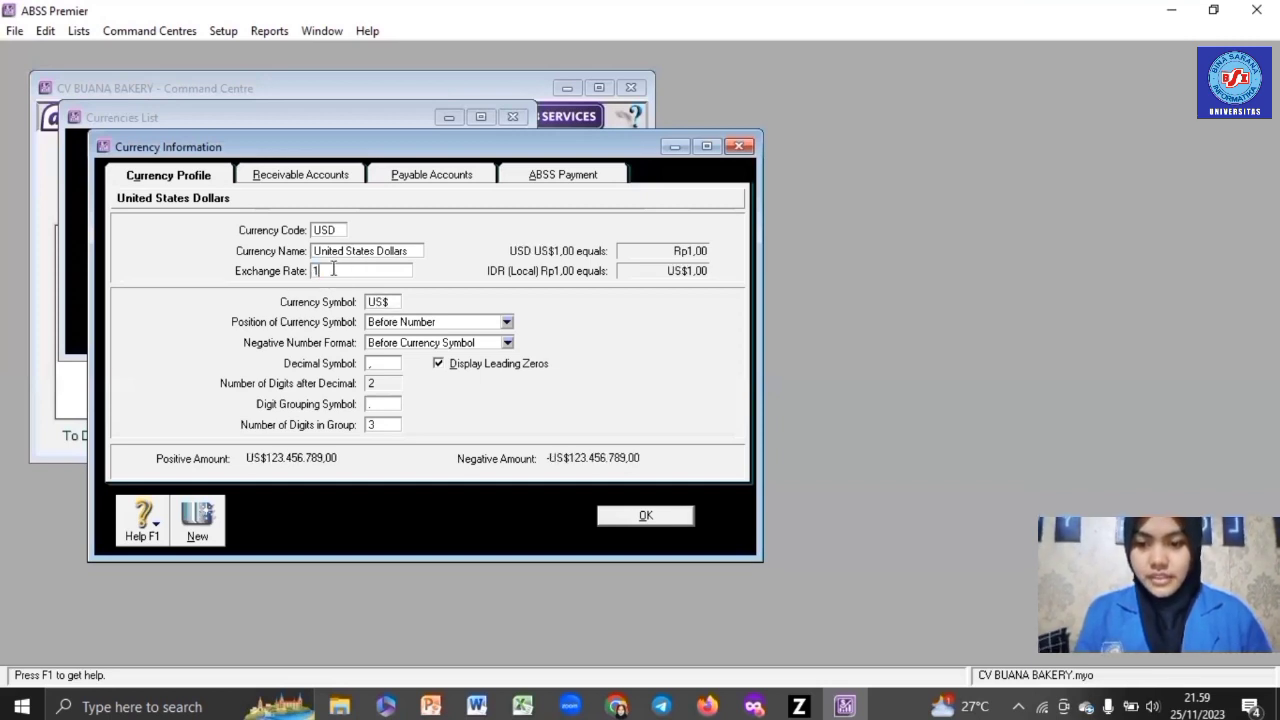
text(5)
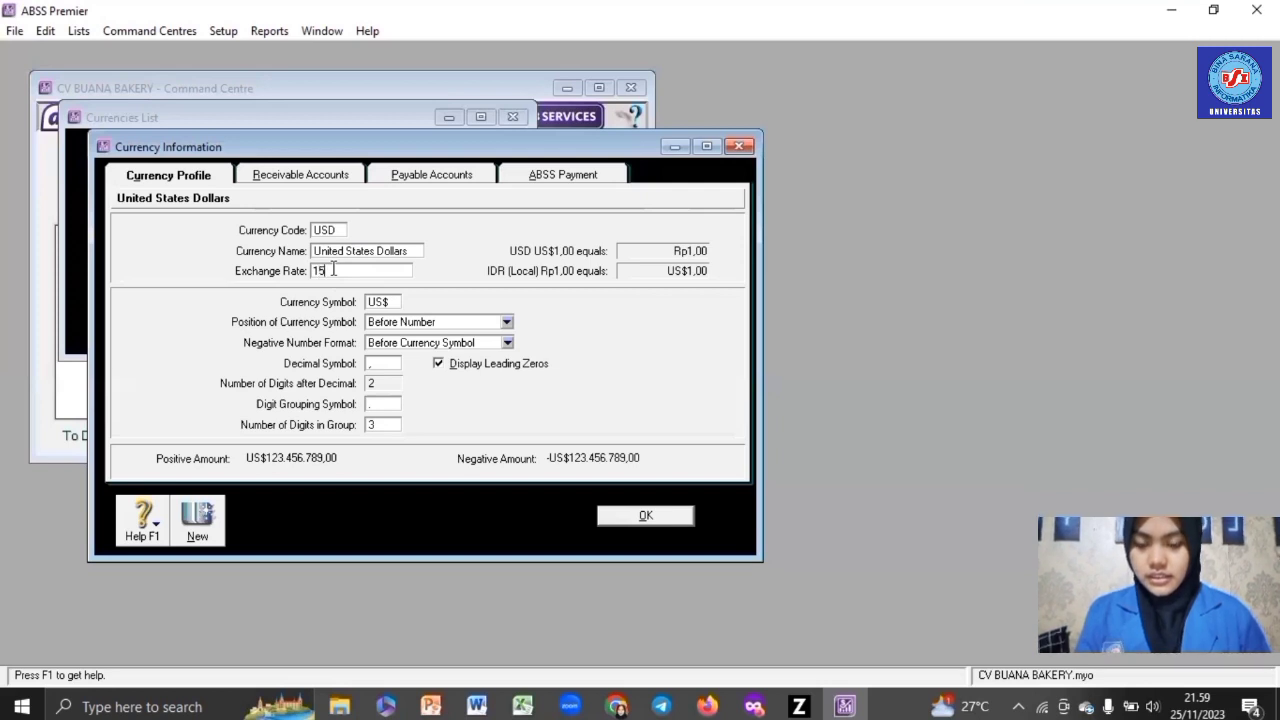
text(563)
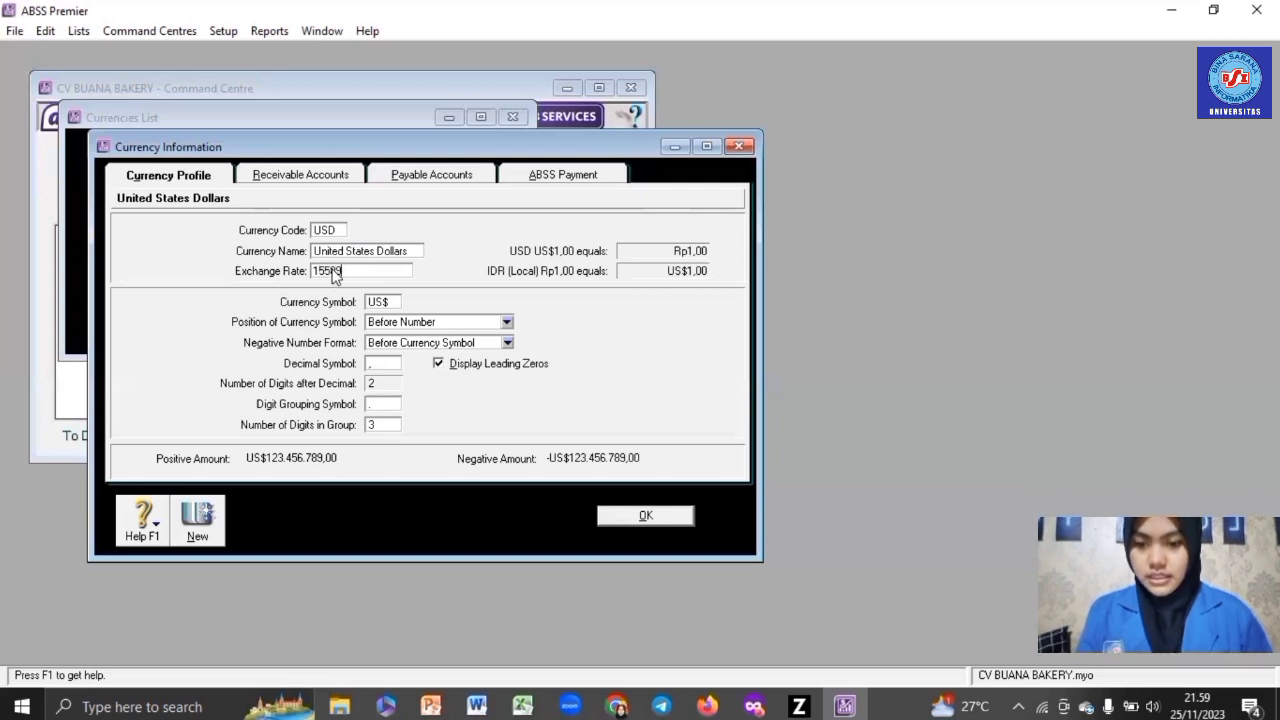
key(Tab)
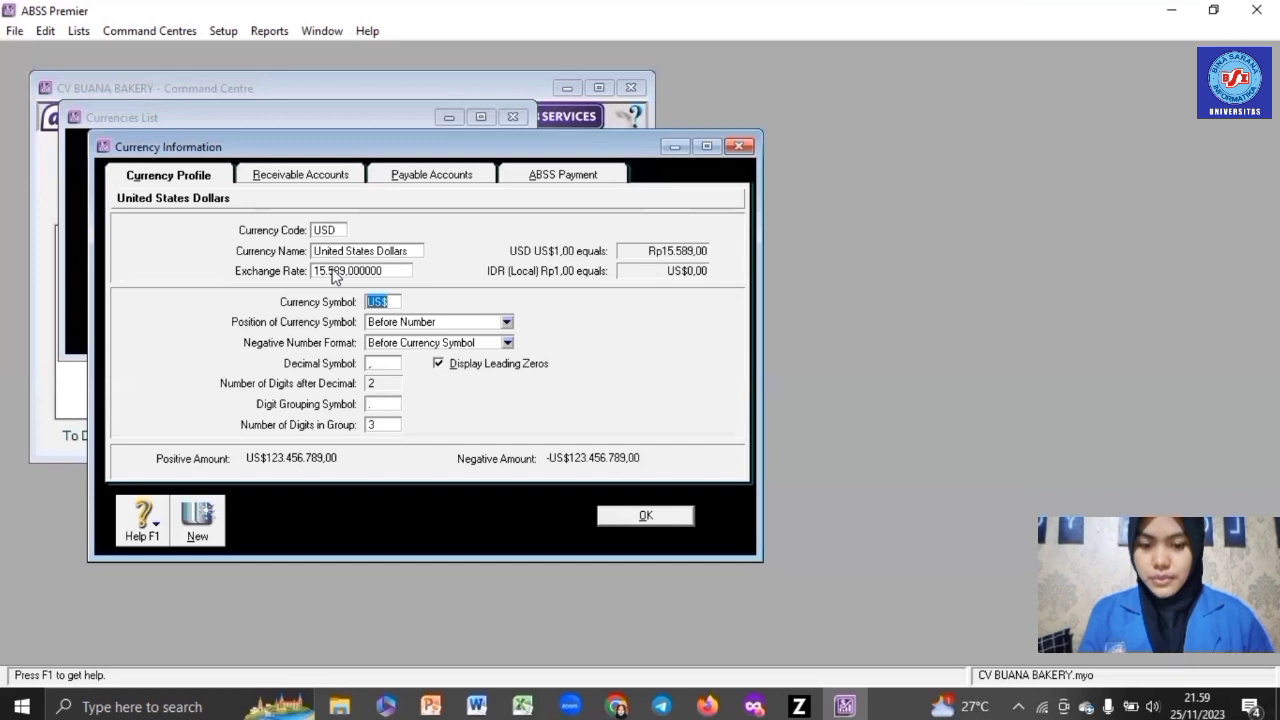
click(641, 519)
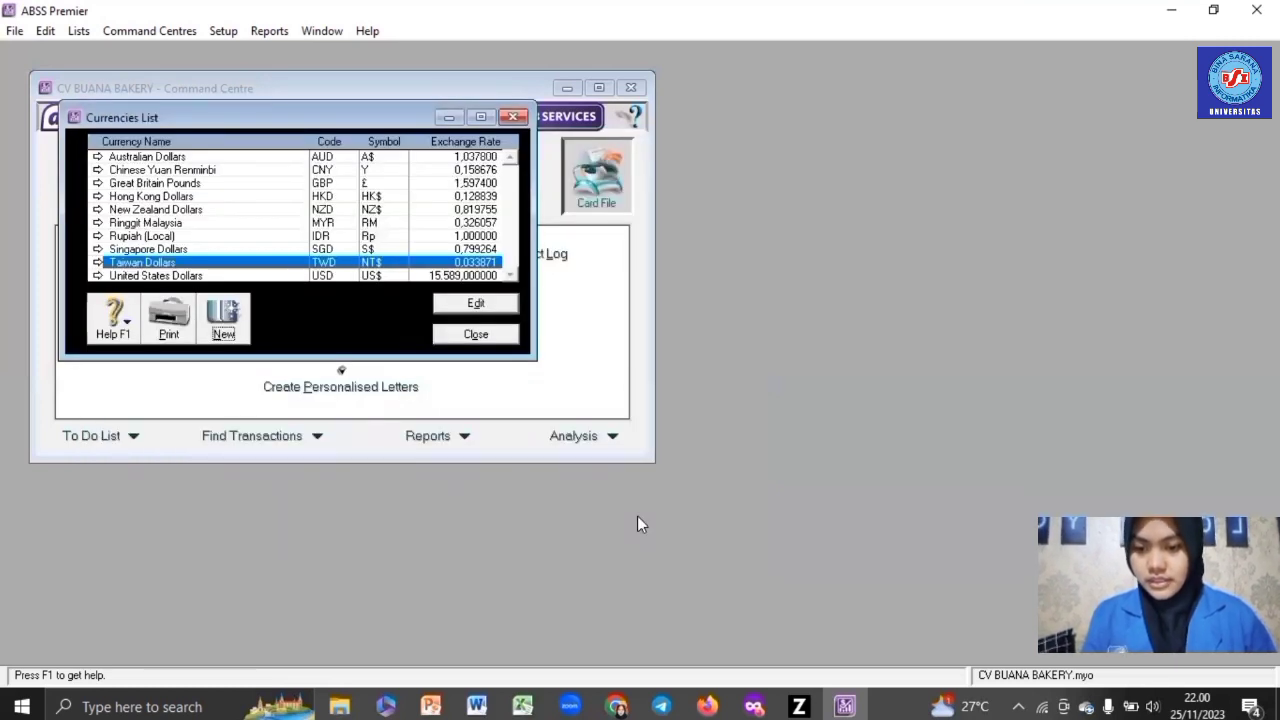
- Edit Singapore Dollars to an exchange rate of 11.528, save it, and close the Currencies List
click(280, 249)
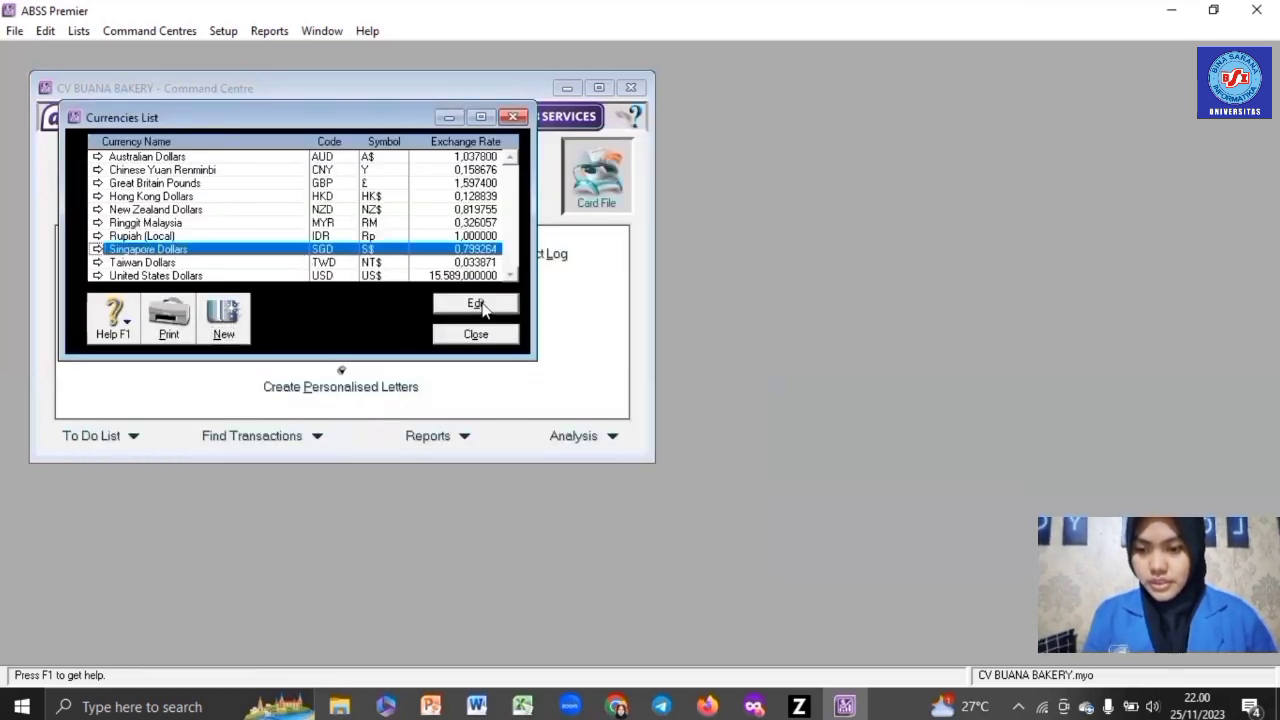
click(476, 304)
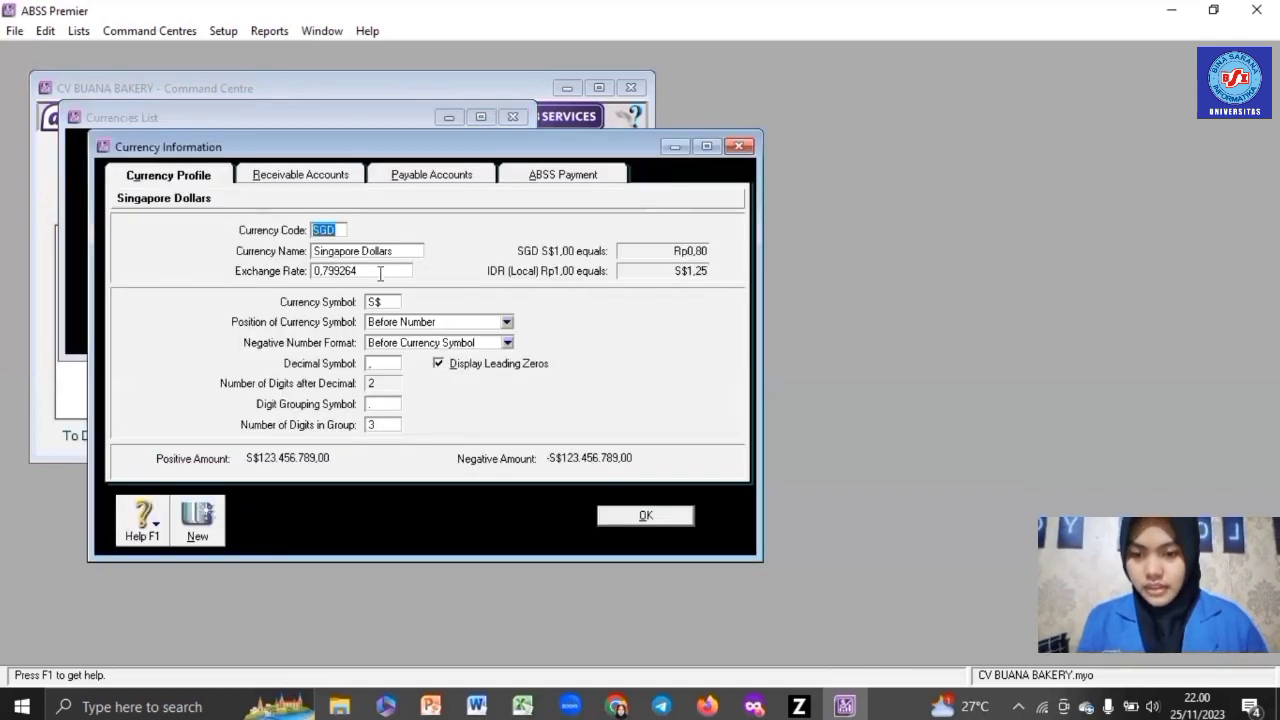
click(380, 274)
text(11.)
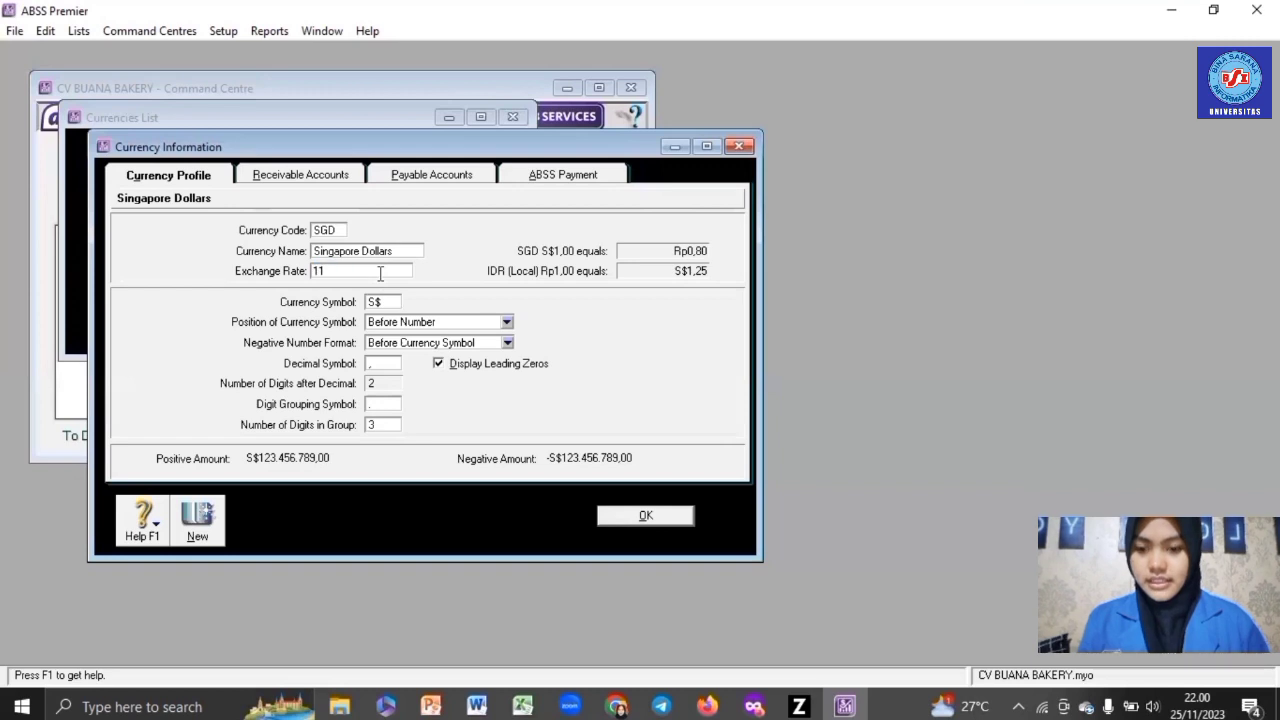
text(528)
key(Tab)
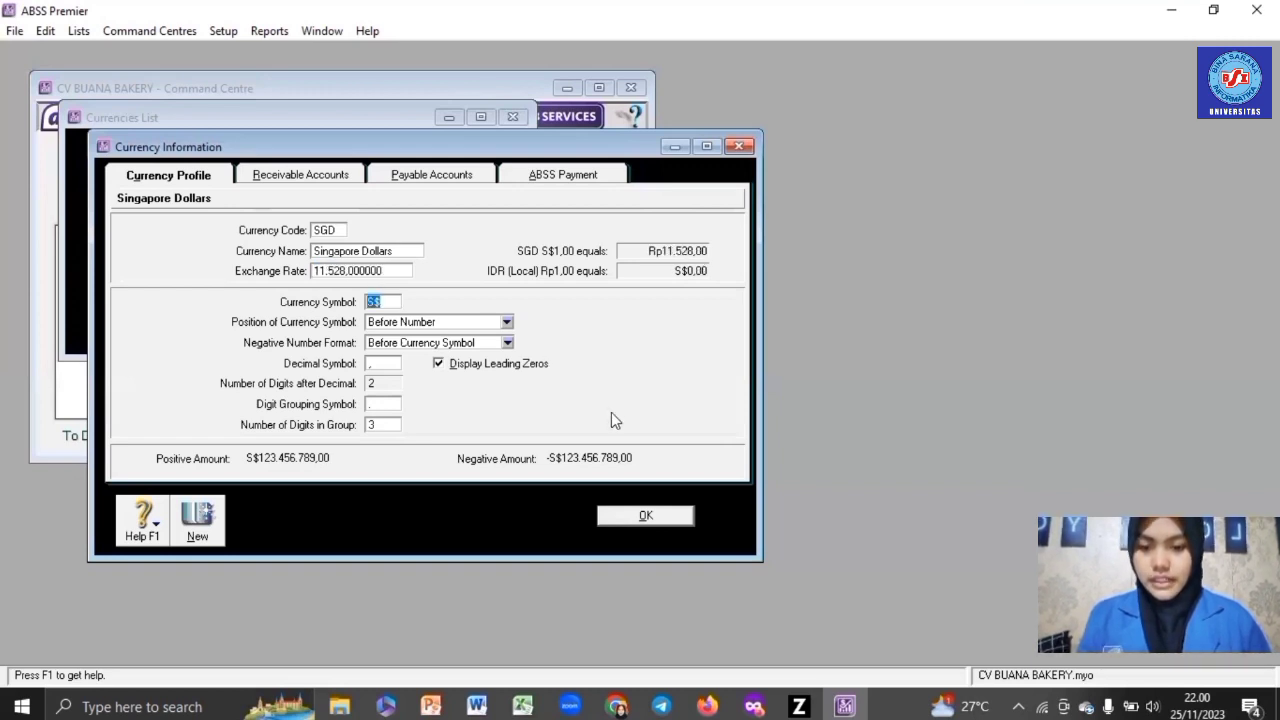
click(650, 515)
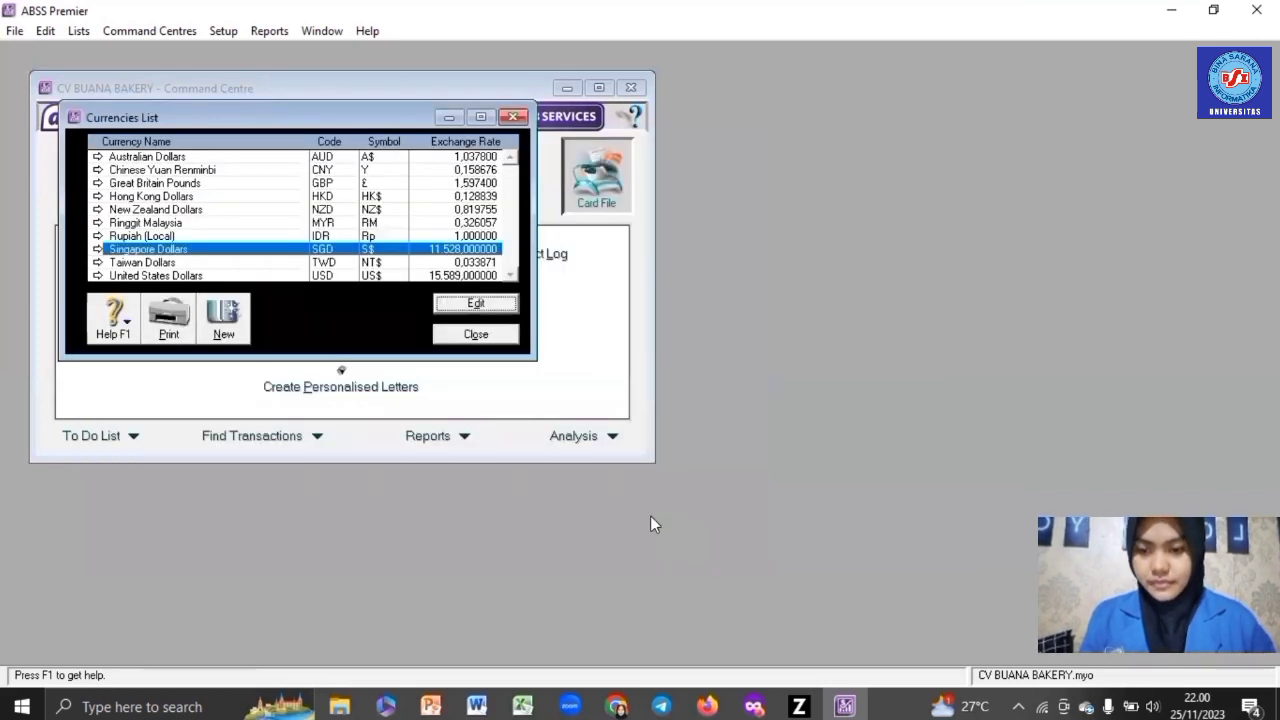
click(476, 335)
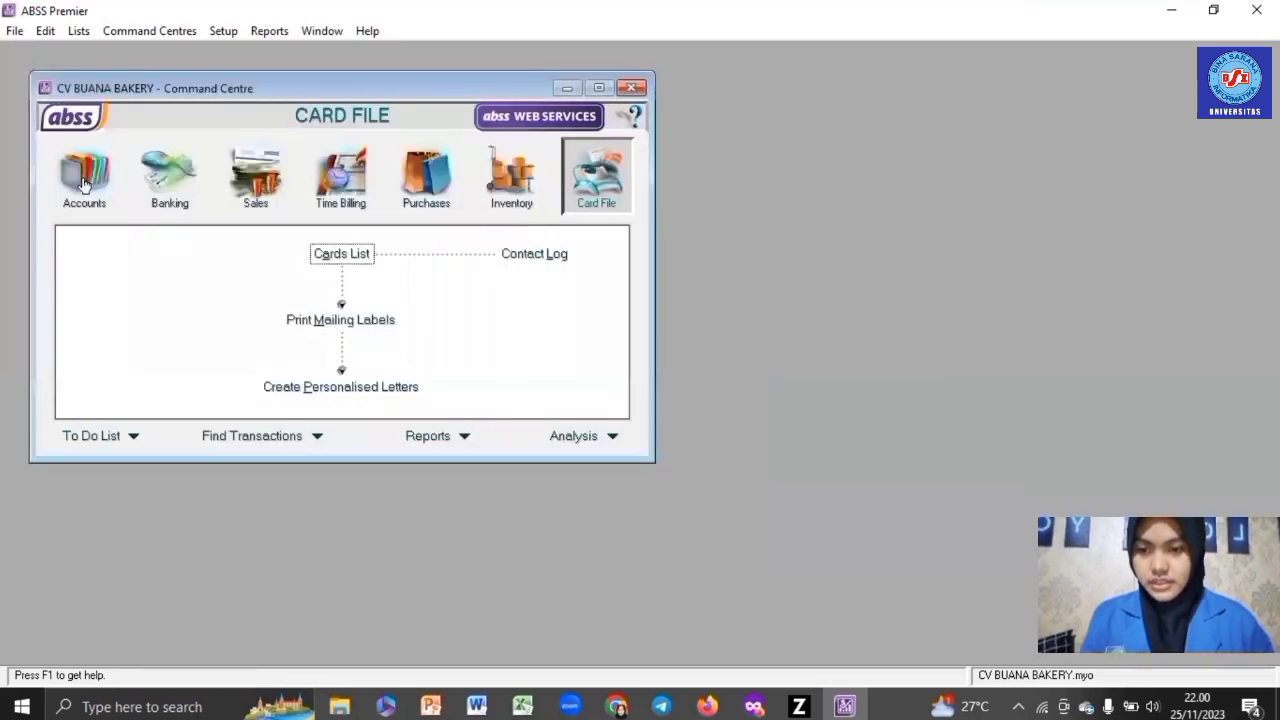
- Open the Accounts List and scroll down to the asset accounts
click(84, 185)
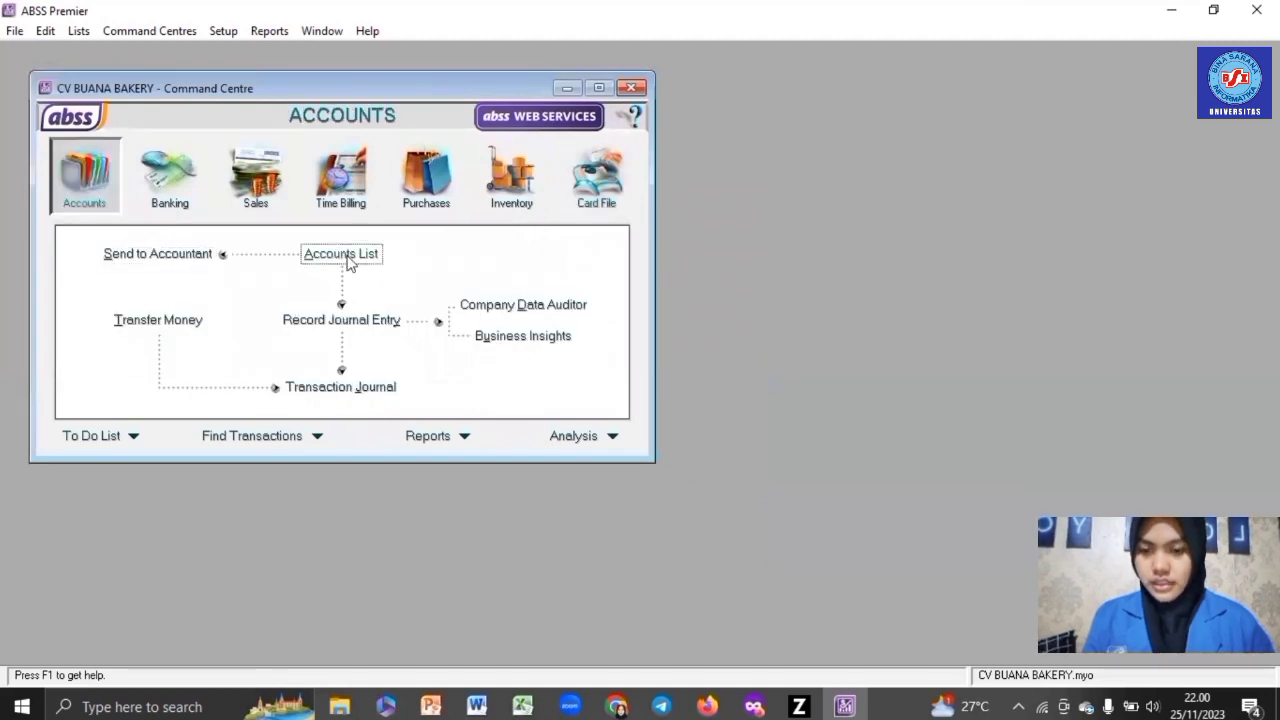
click(341, 254)
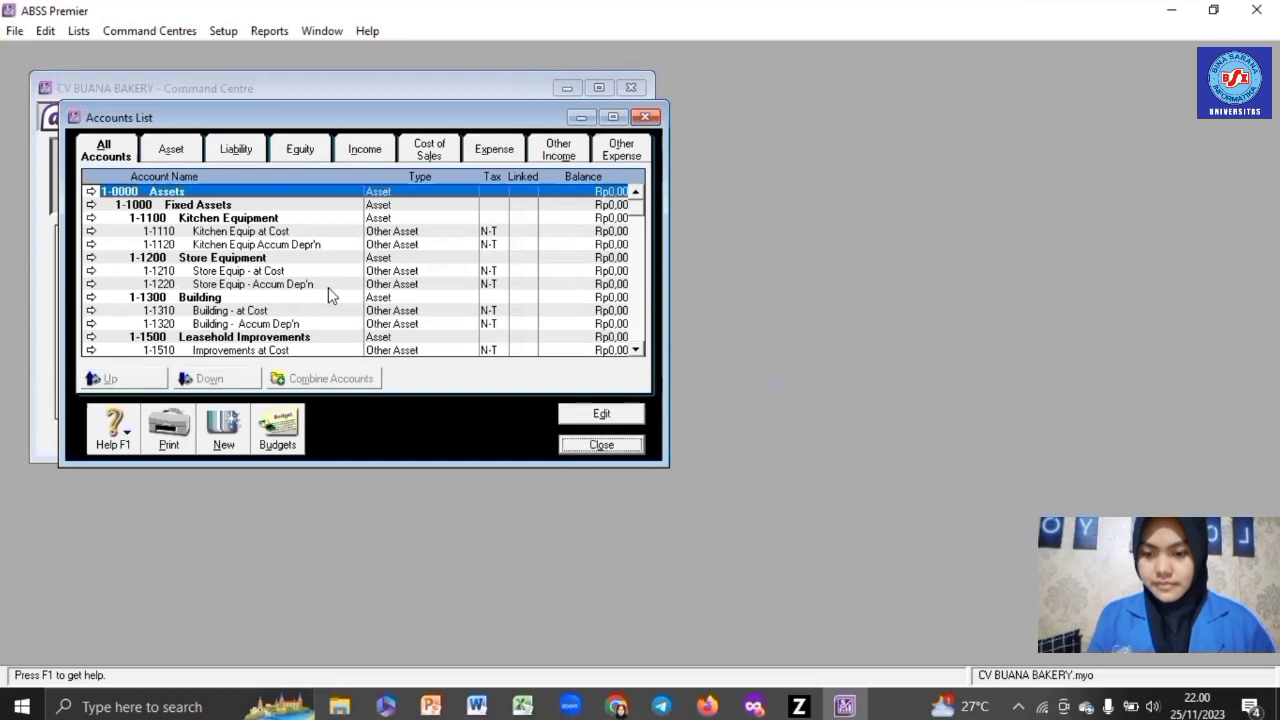
scroll(328, 287, down, 3)
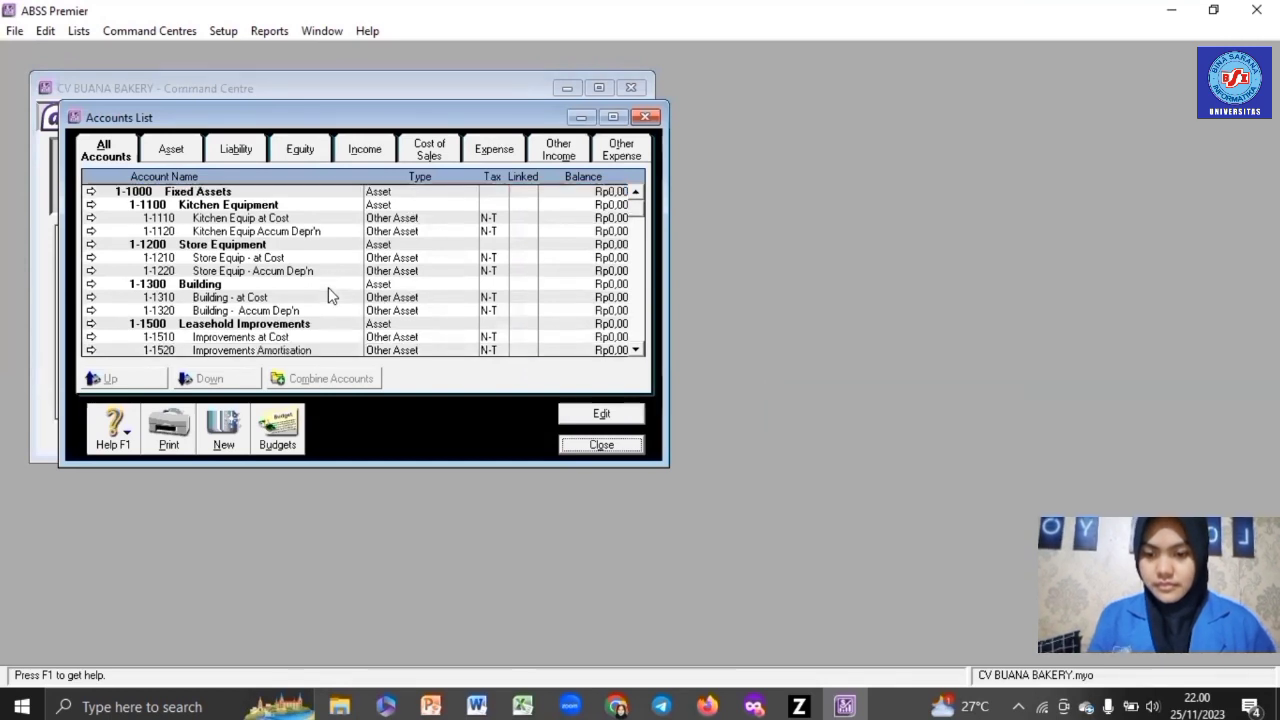
scroll(328, 287, down, 5)
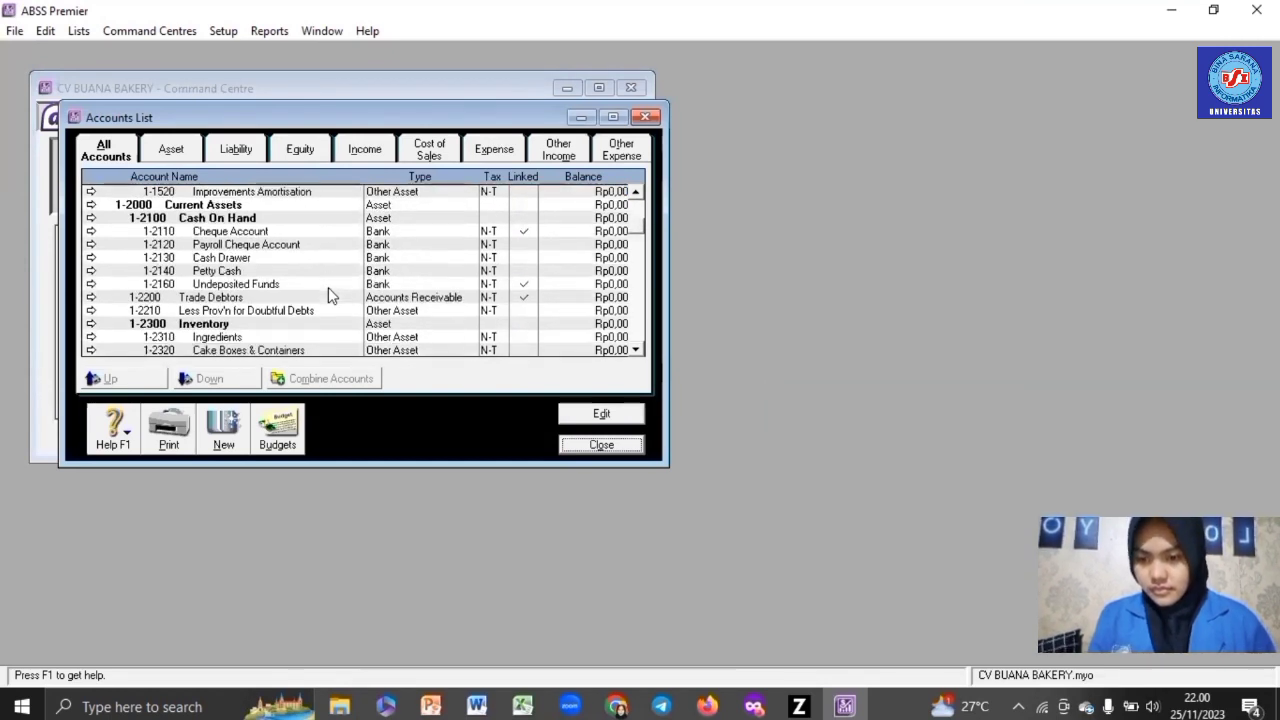
scroll(328, 297, down, 1)
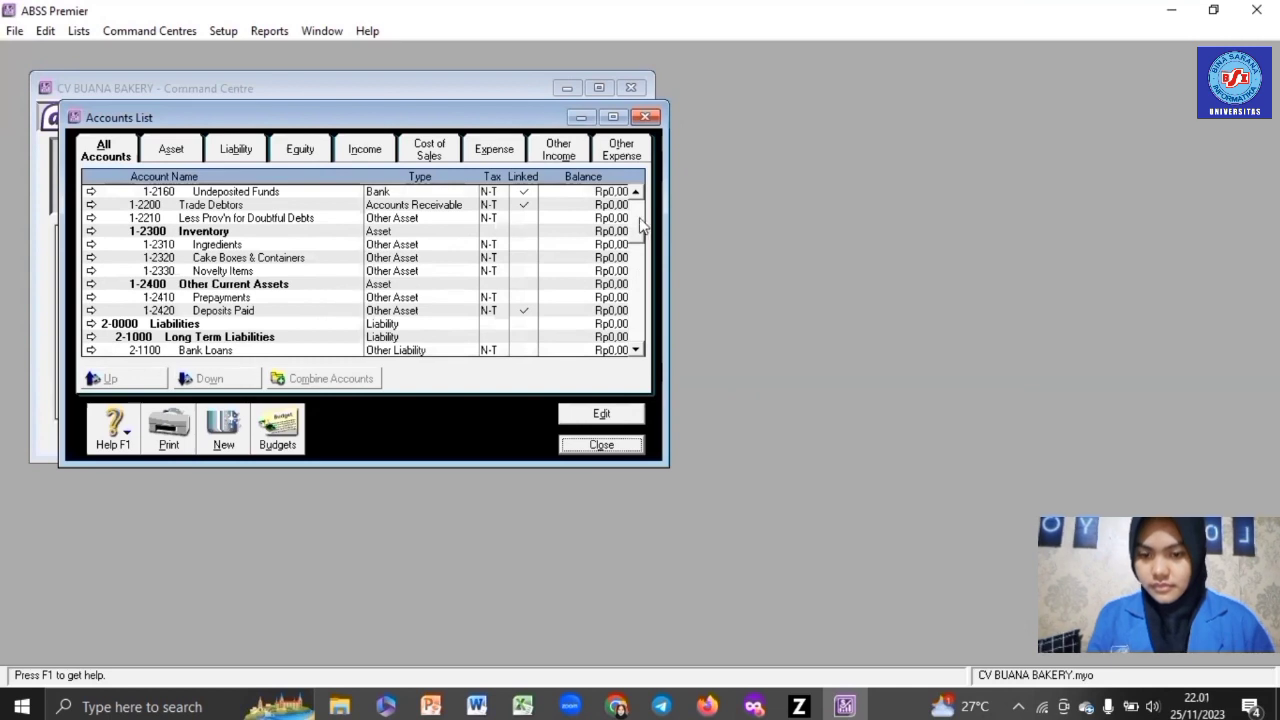
drag(636, 245, 643, 232)
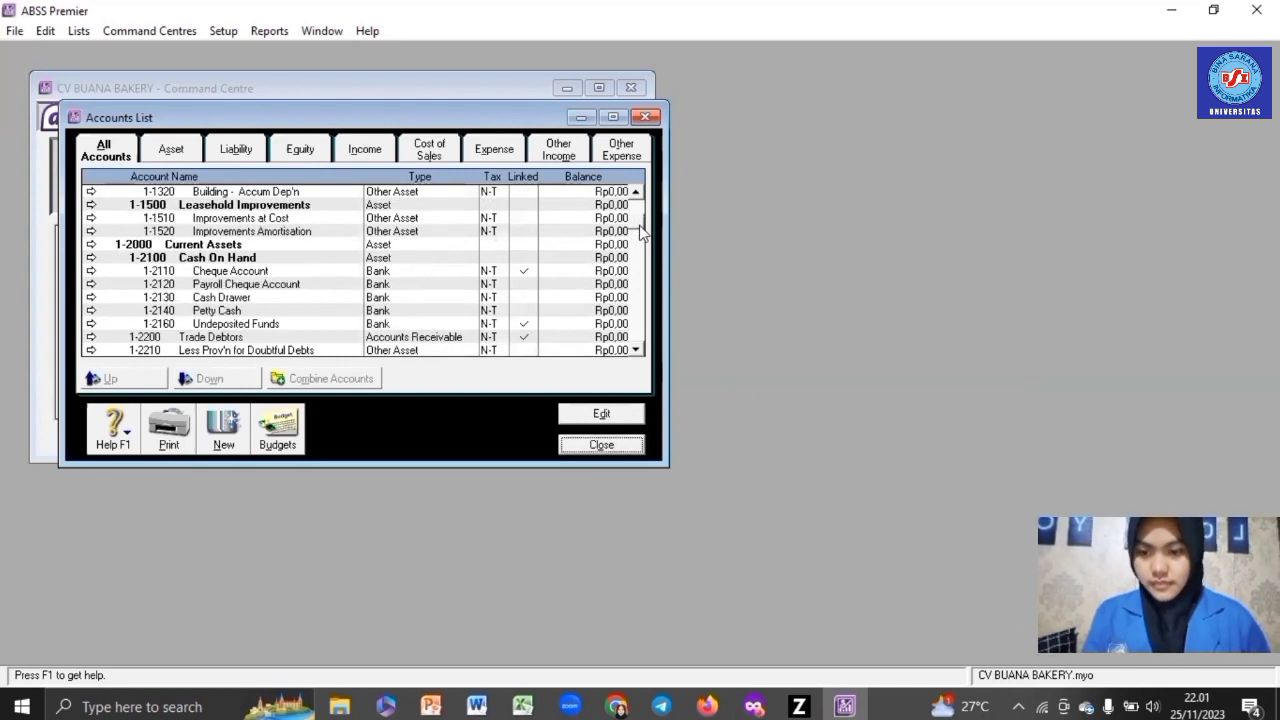
- Delete the Payroll Cheque Account, Cash Drawer and 1-2210 Less Prov'n for Doubtful Debts accounts
double_click(289, 287)
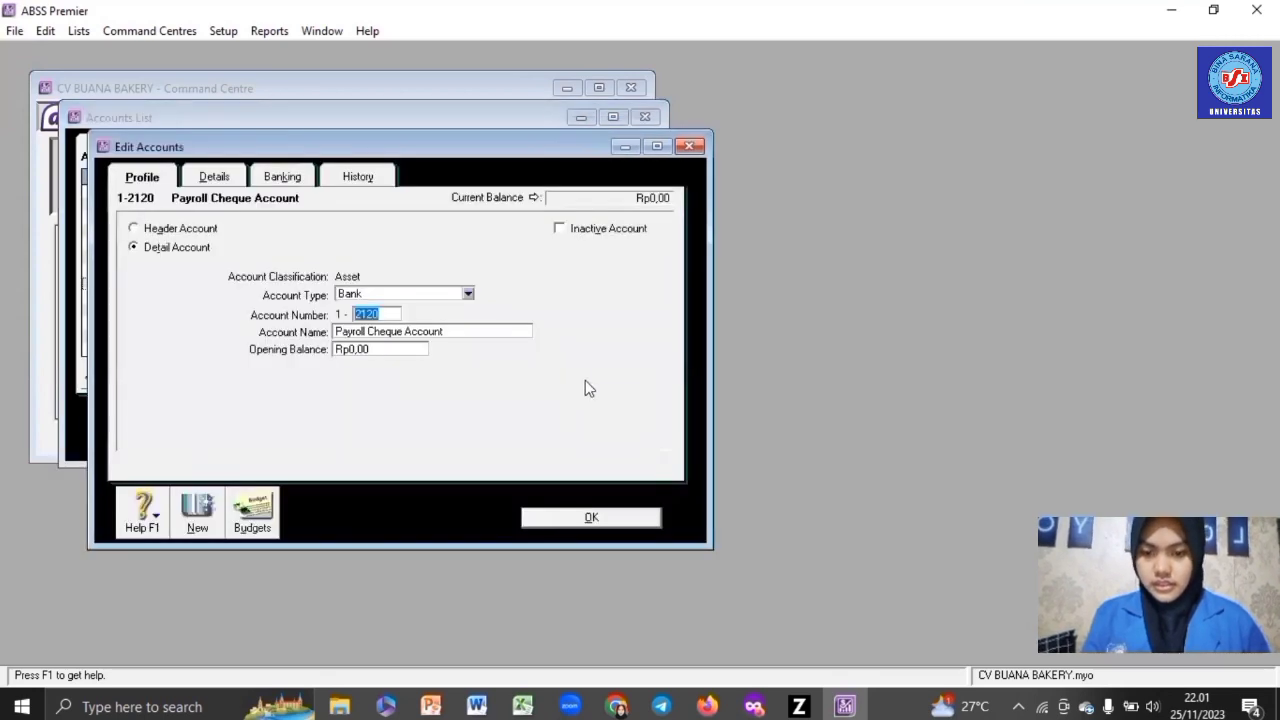
right_click(586, 382)
click(600, 381)
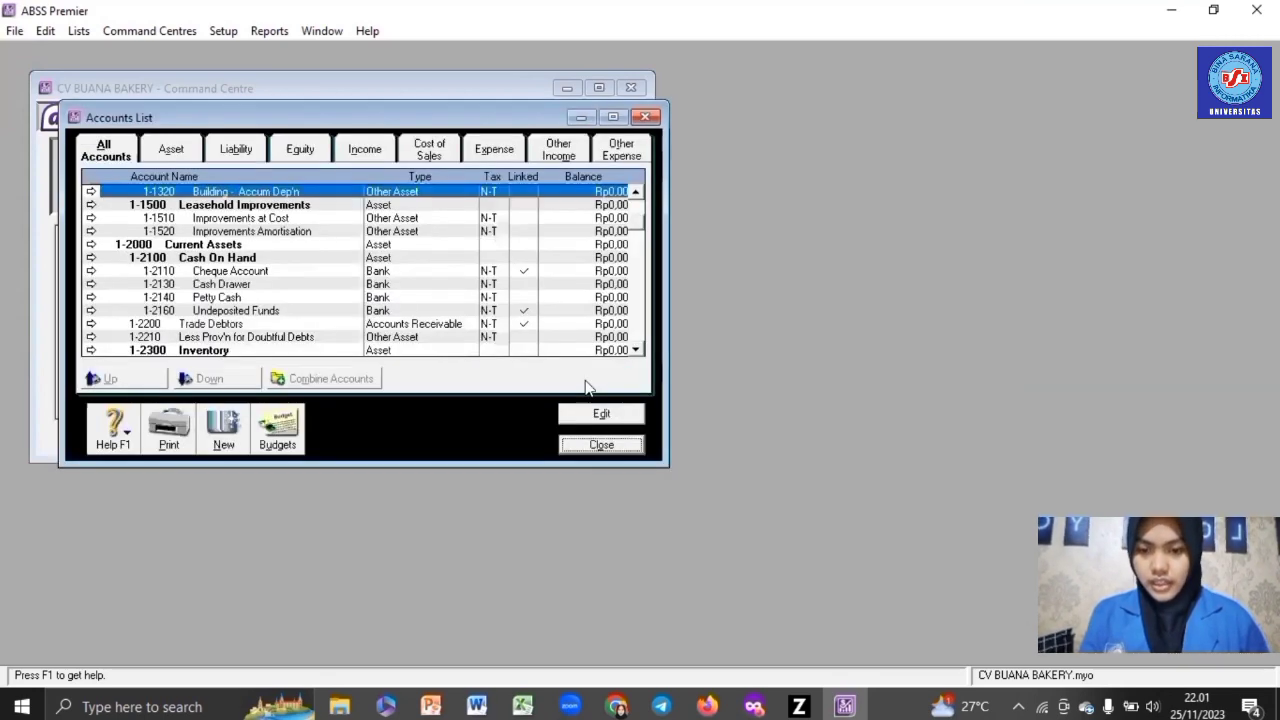
double_click(293, 286)
right_click(565, 290)
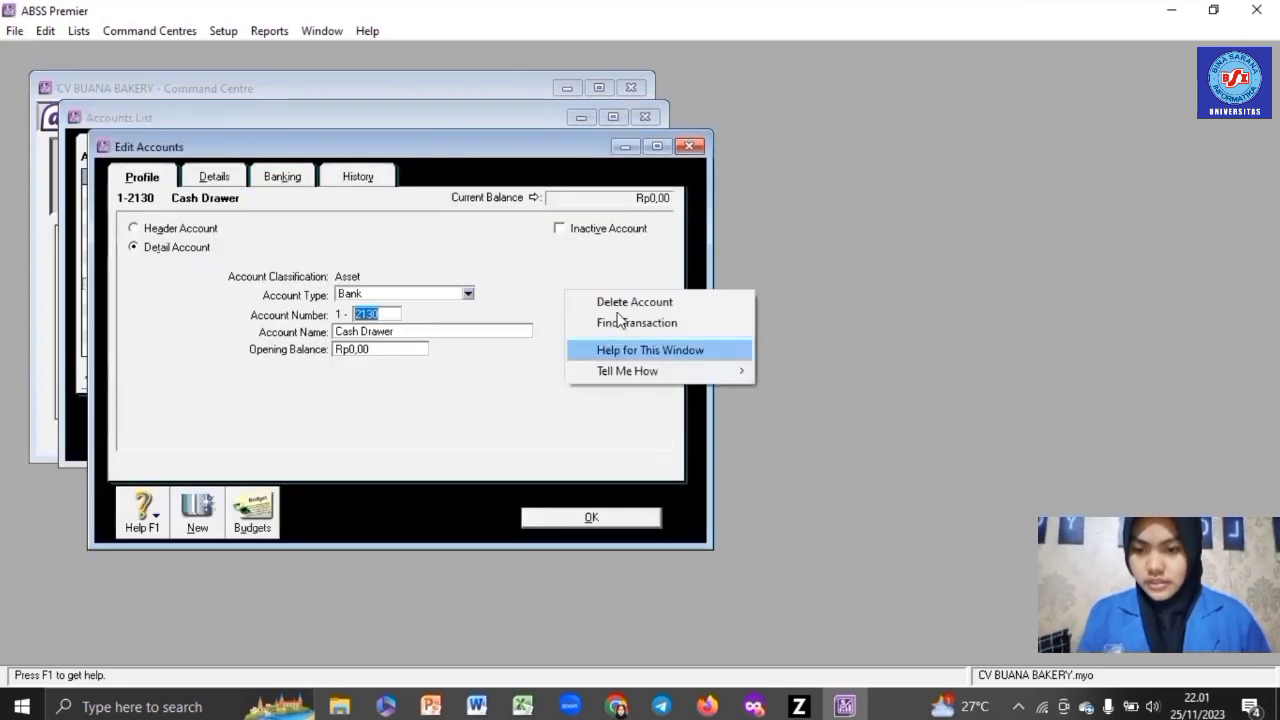
click(618, 305)
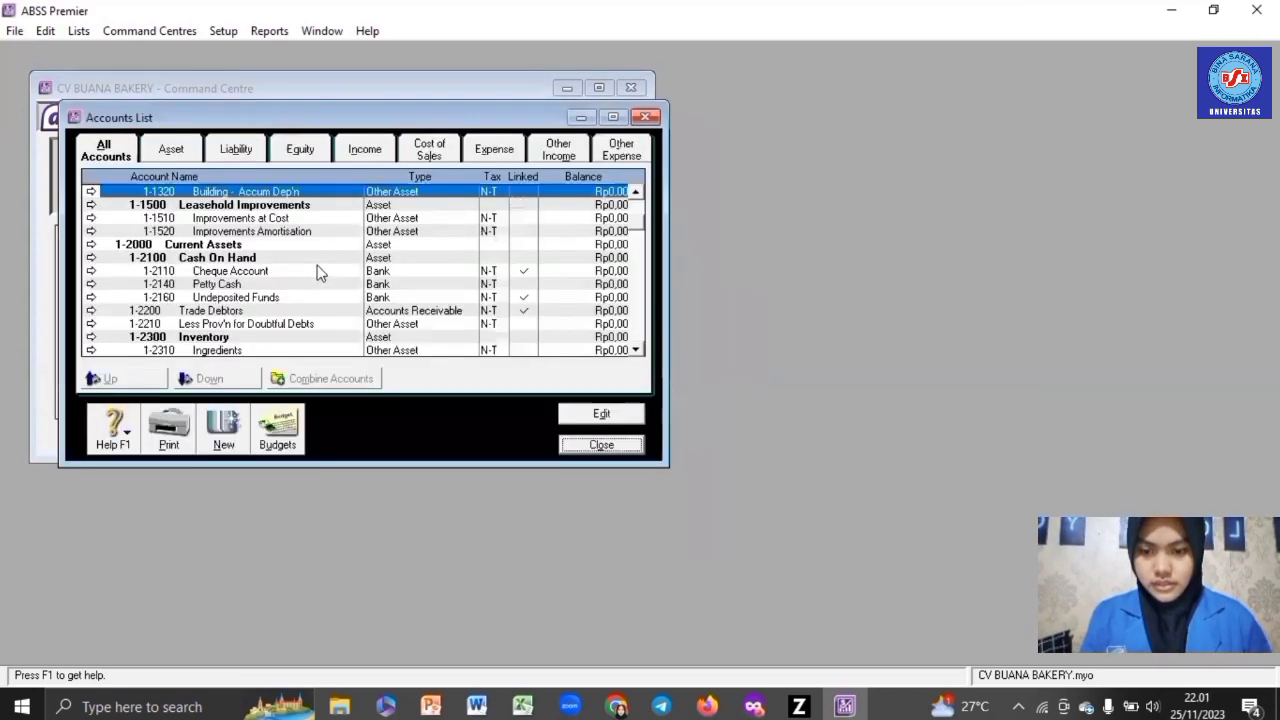
double_click(309, 323)
right_click(562, 273)
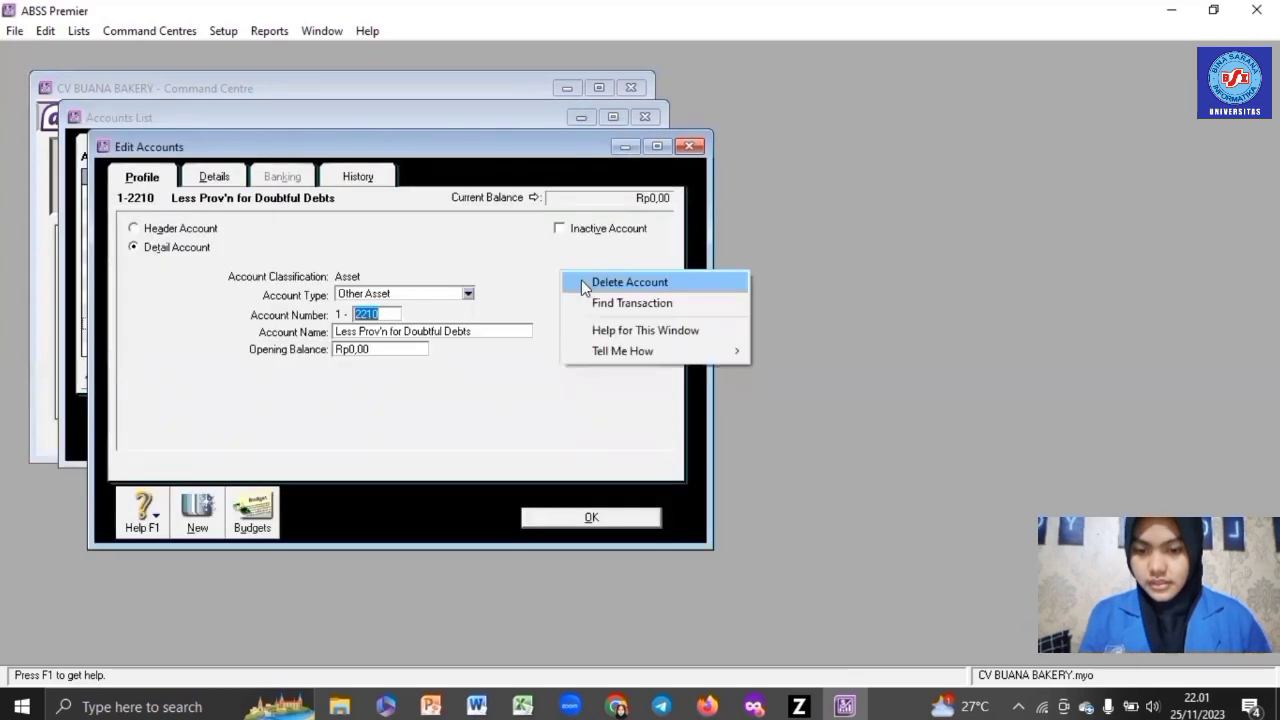
click(581, 281)
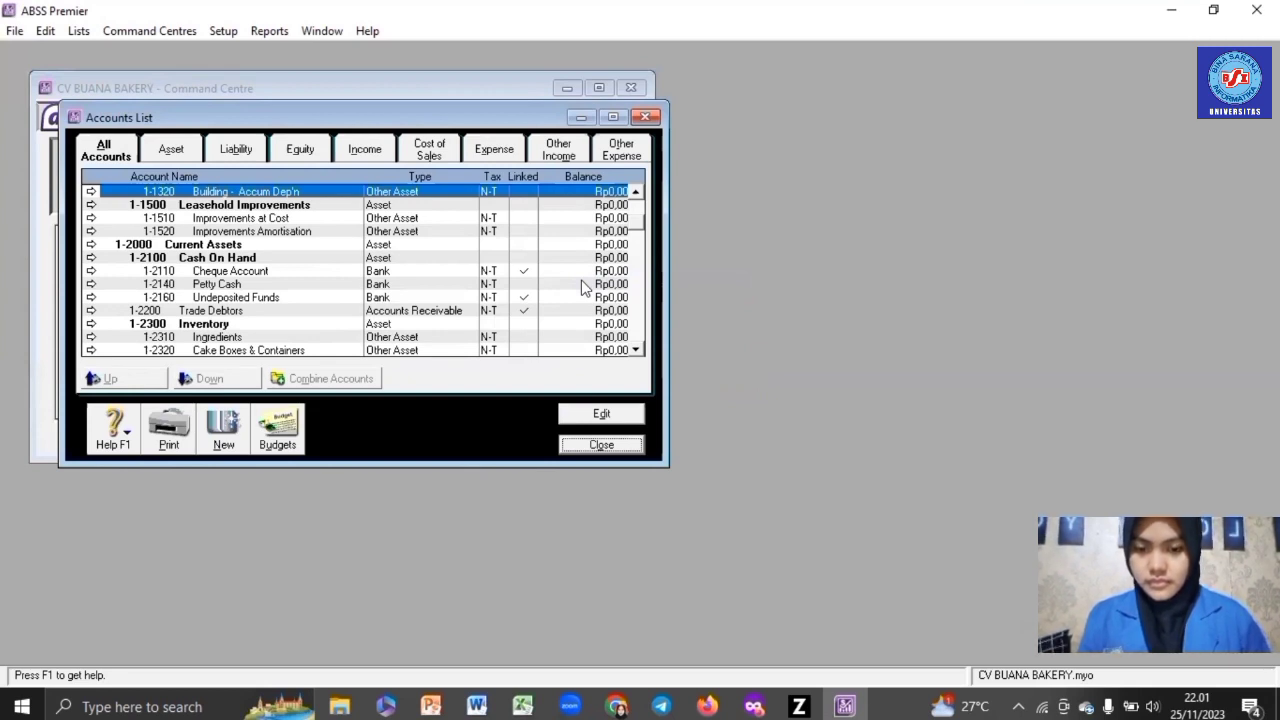
- Rename Cheque Account to Cash (IDR) and Petty Cash to Bank BCA (IDR)
double_click(278, 276)
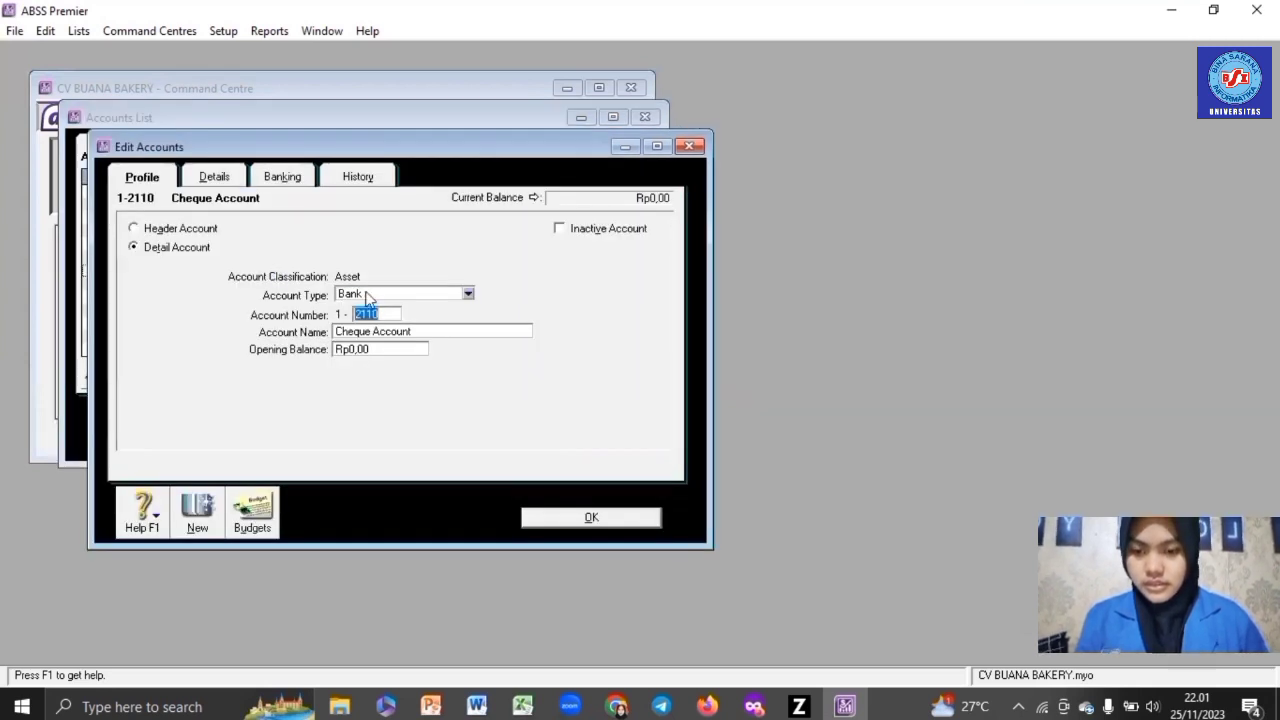
click(397, 335)
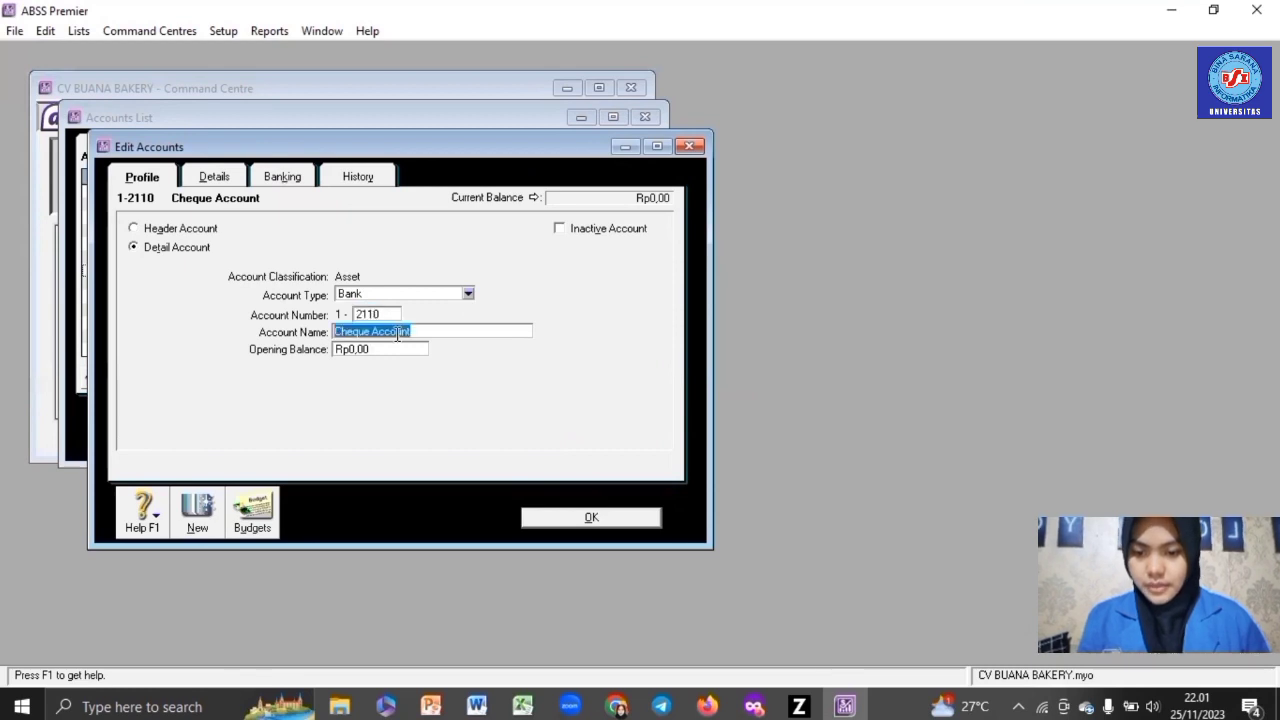
text(Ca)
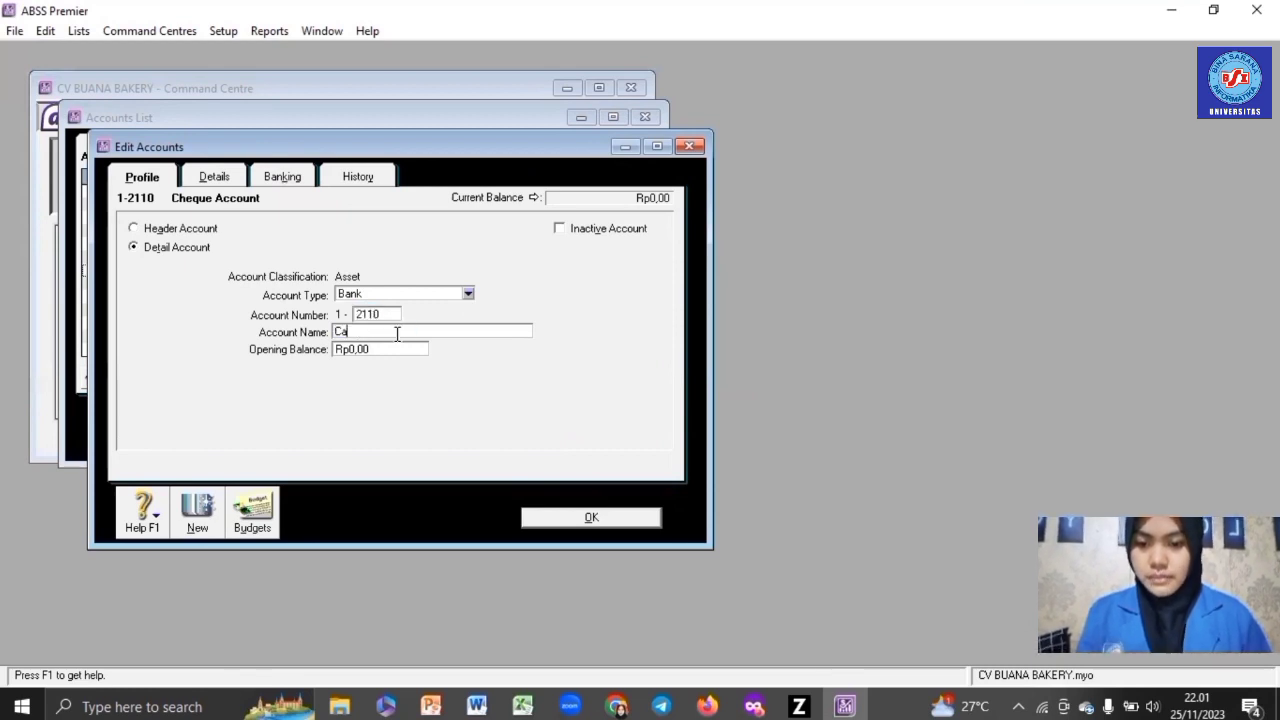
text(sh (IDR)
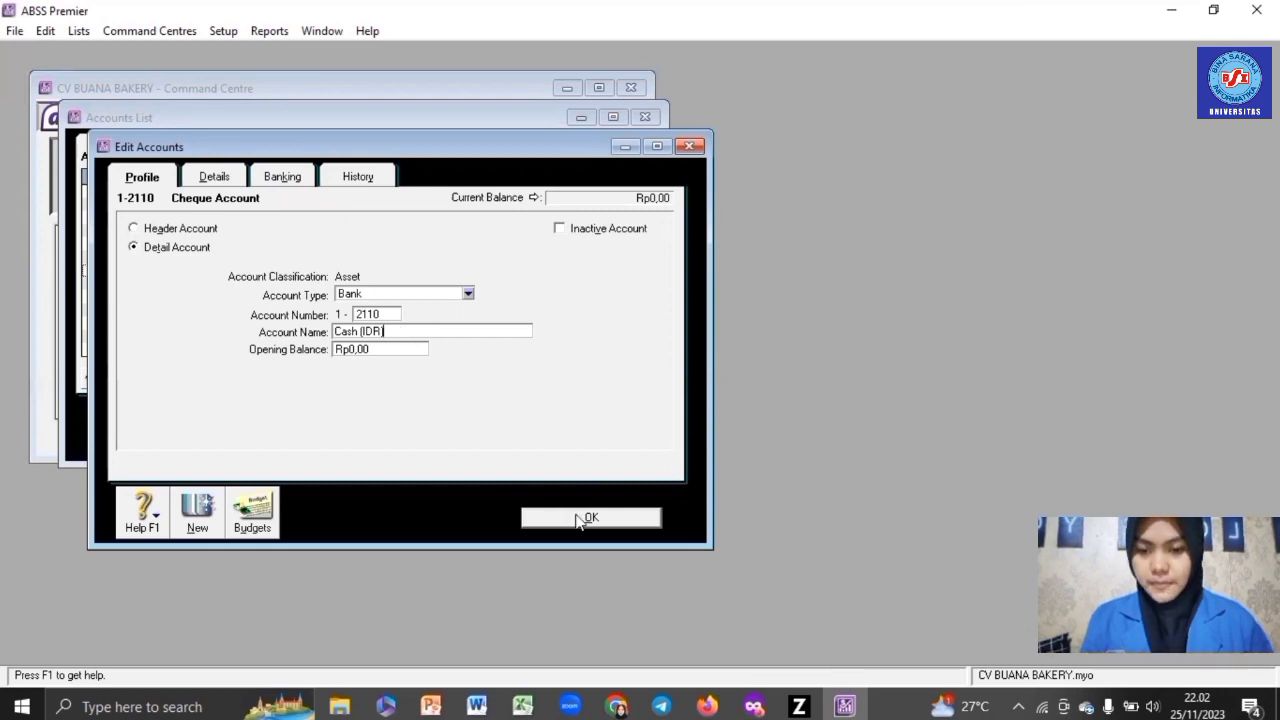
click(588, 518)
click(285, 287)
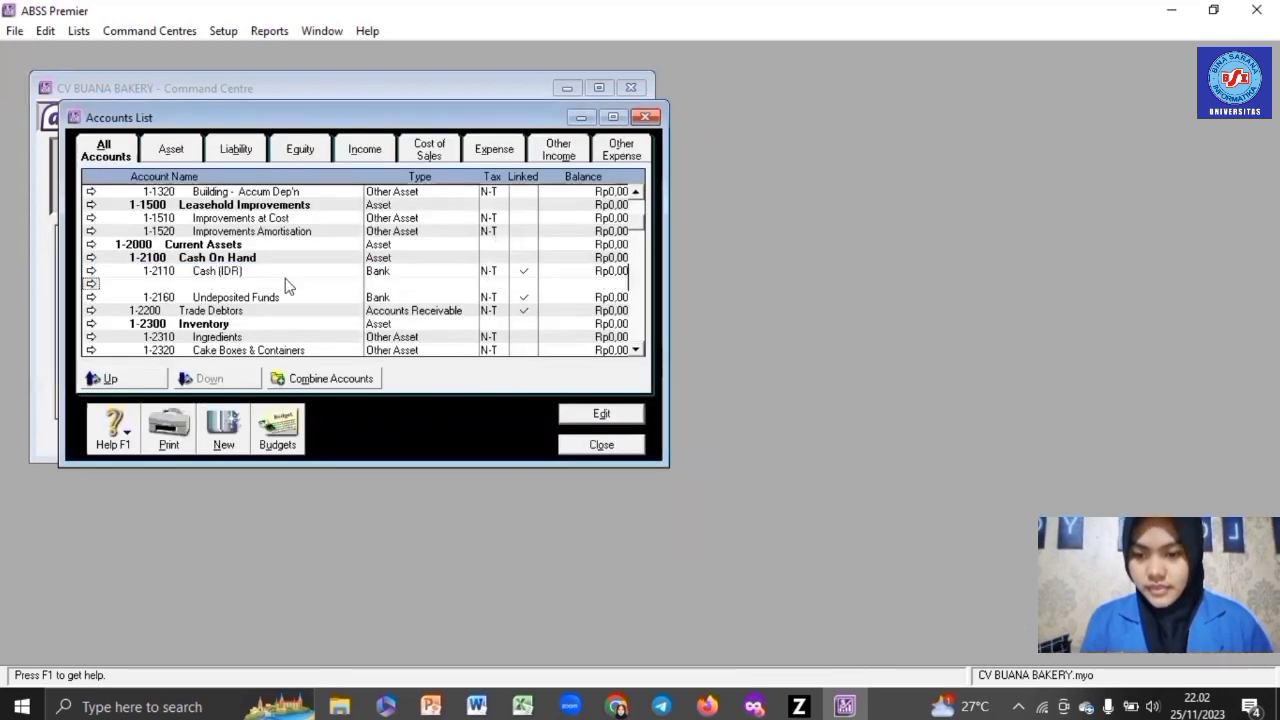
double_click(285, 287)
click(393, 332)
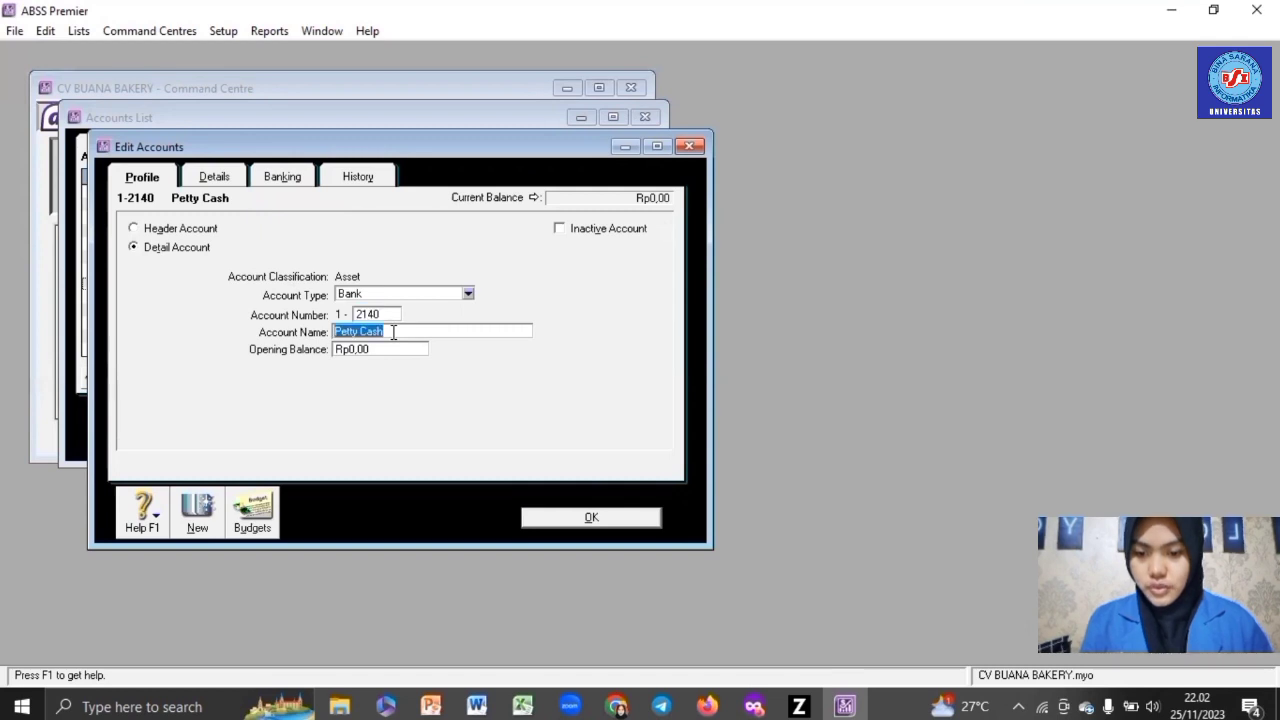
text(Ba)
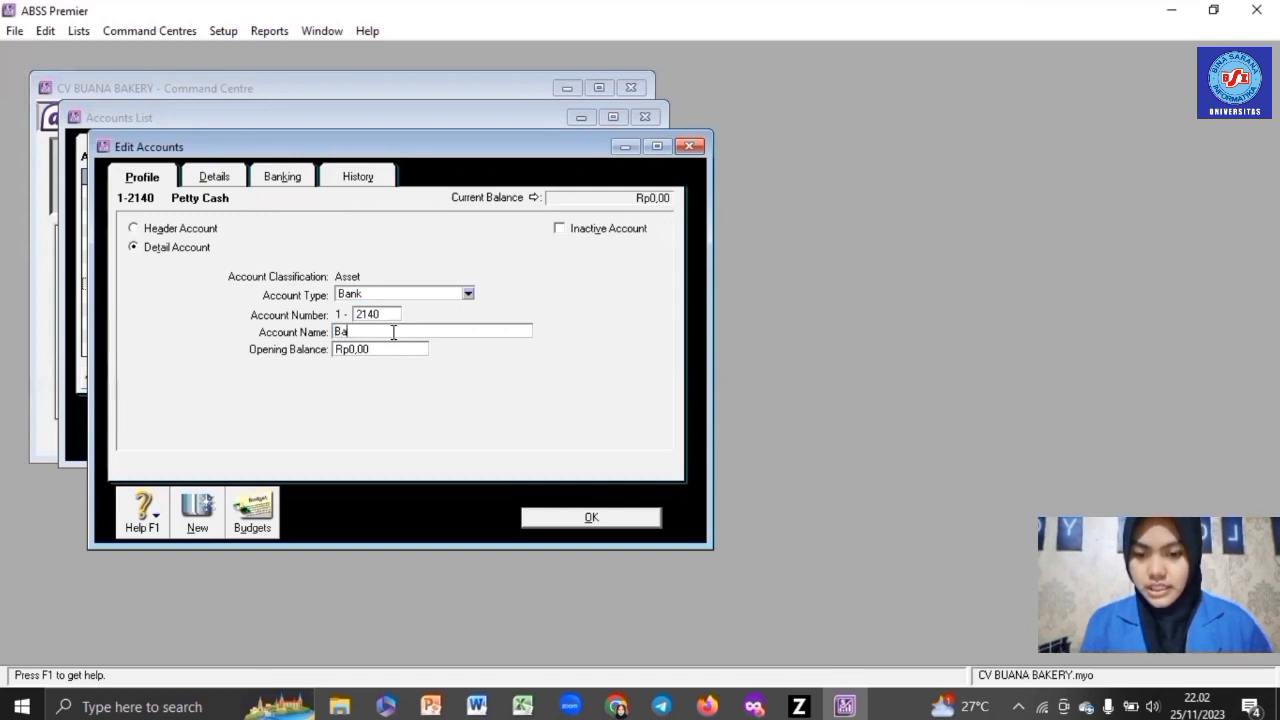
text(nk BCA)
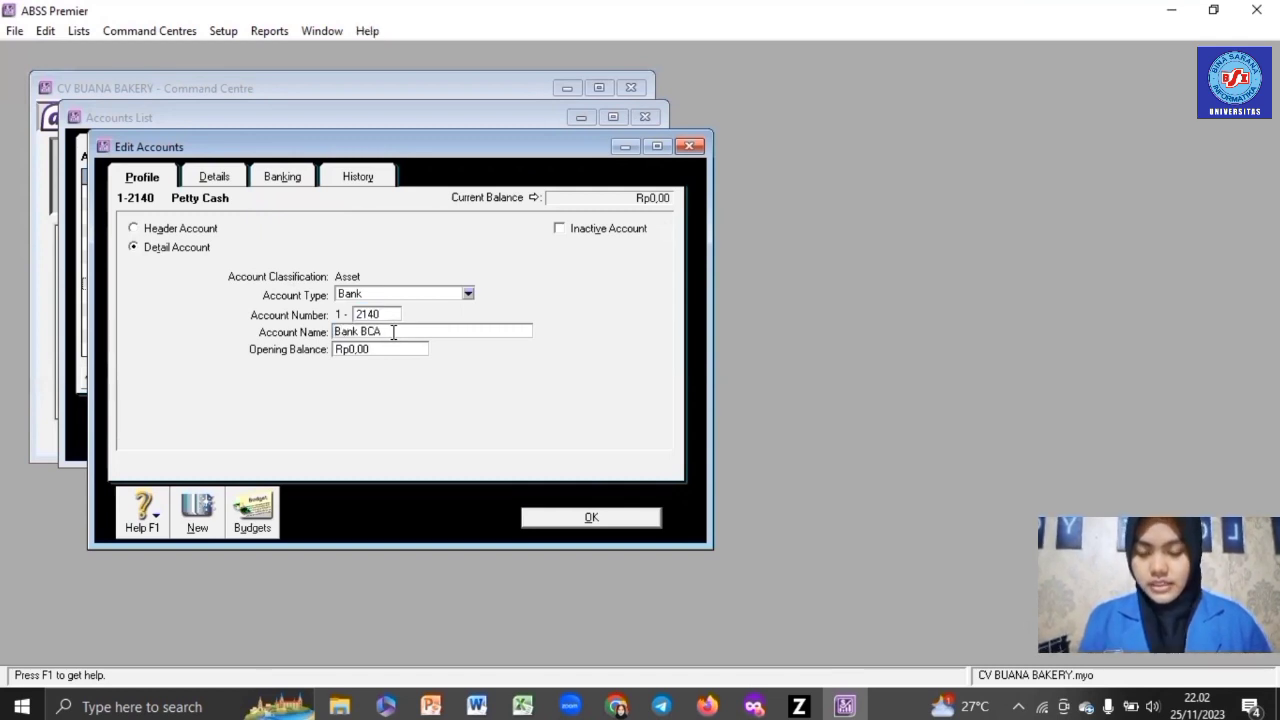
text( (IDR))
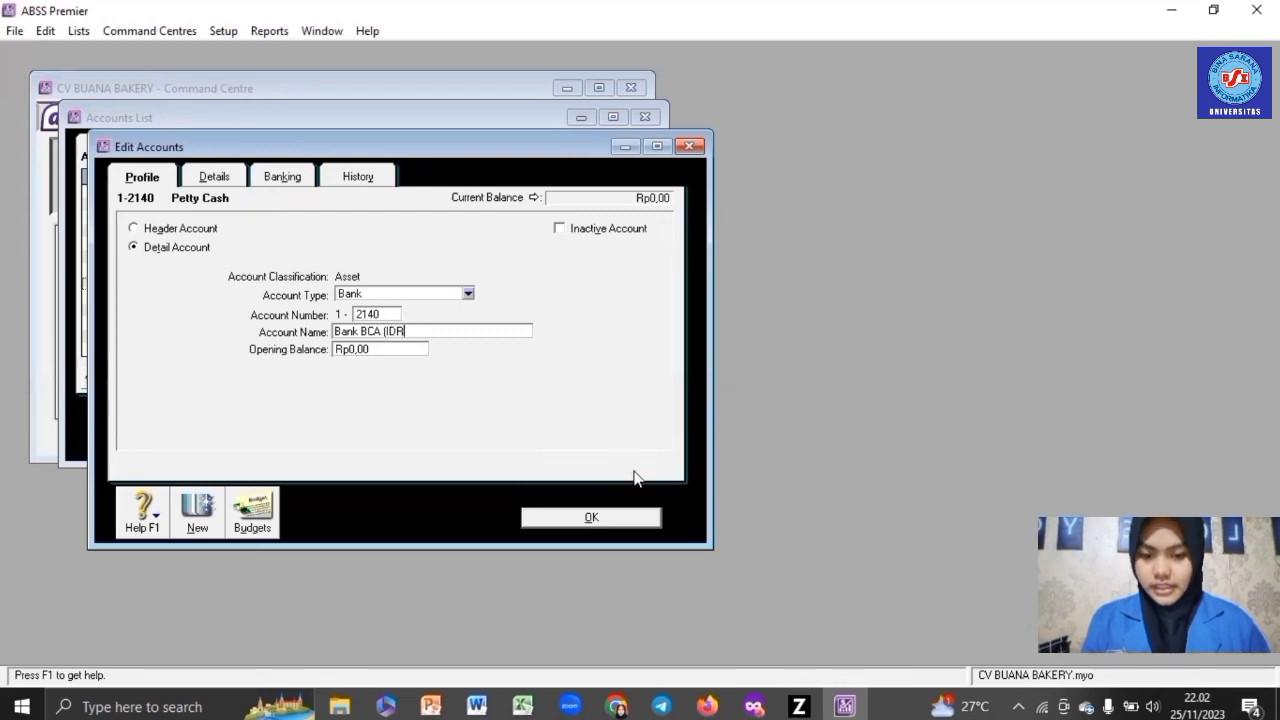
click(637, 521)
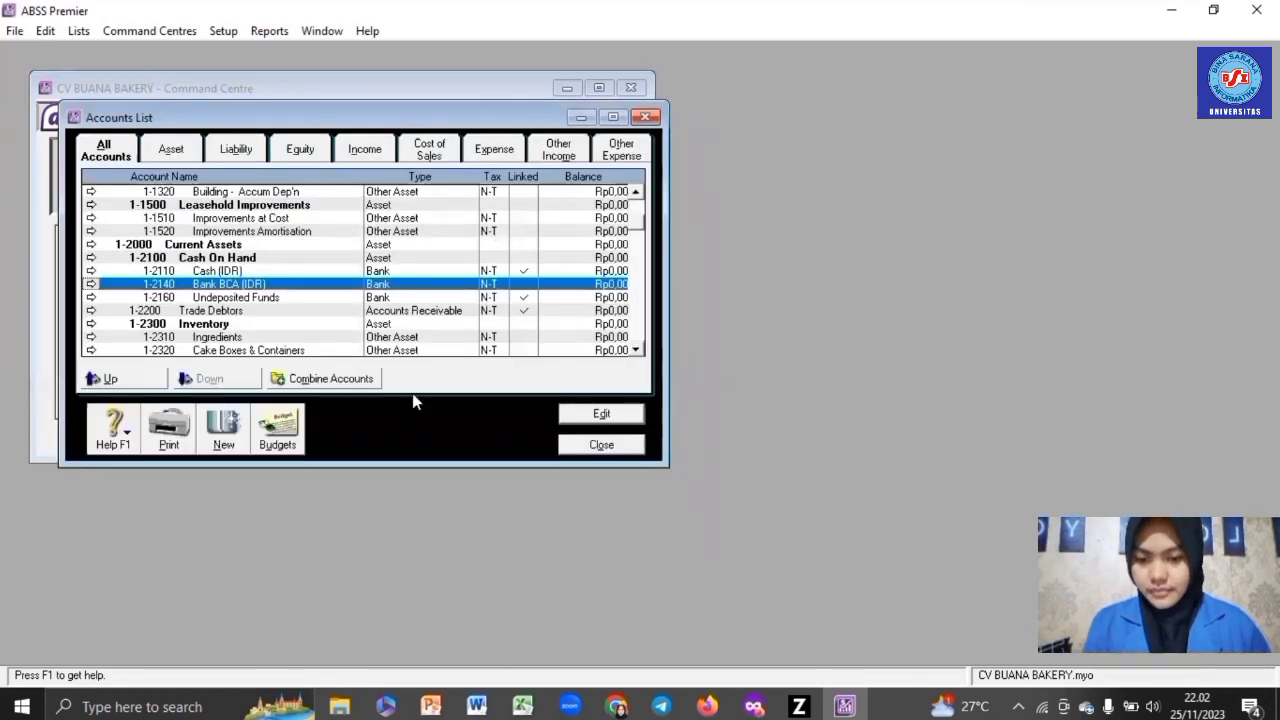
- Renumber Undeposited Funds to 1-3170 and rename it Undeposited Cheque
double_click(380, 297)
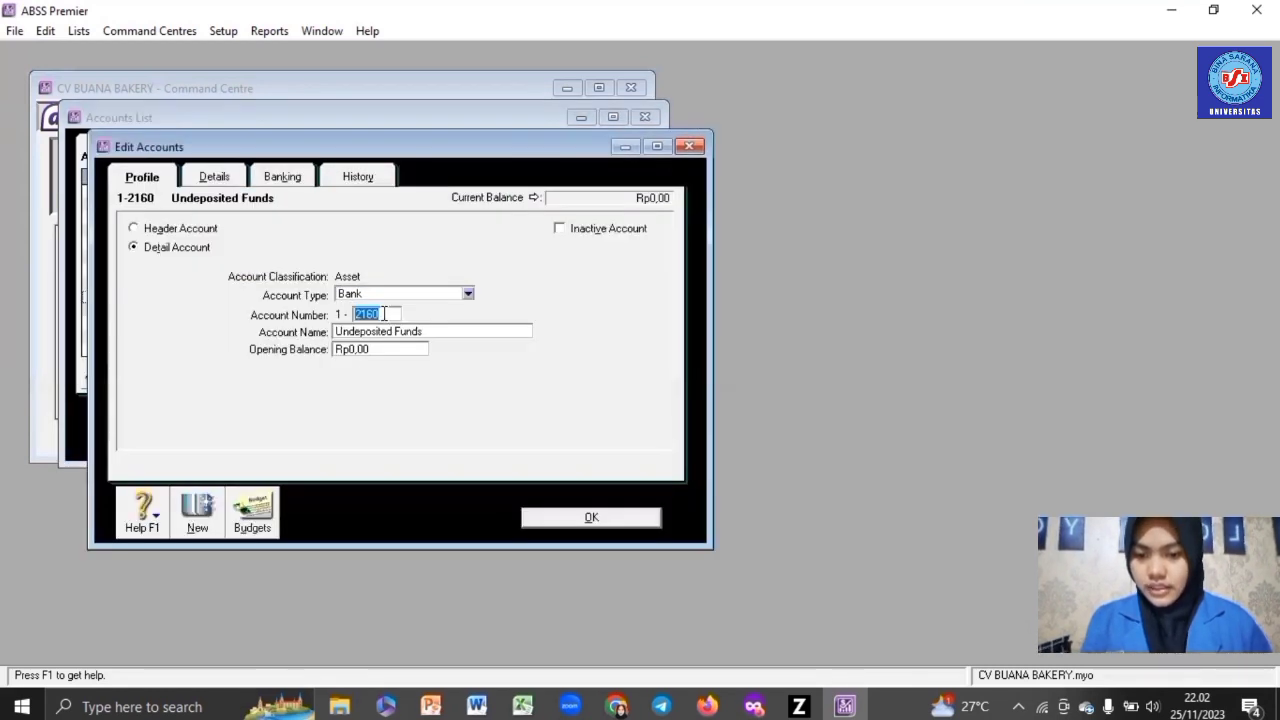
text(3170)
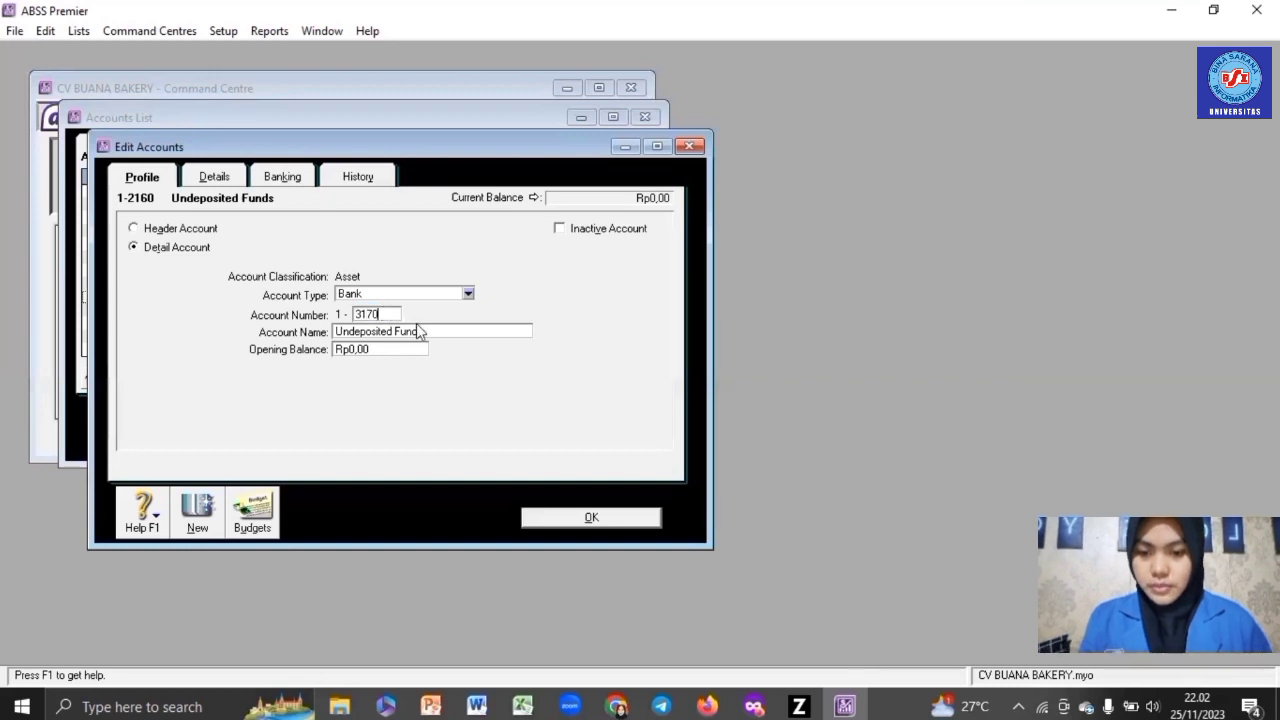
key(Tab)
click(425, 331)
key(BackSpace)
key(BackSpace)
key(BackSpace)
key(BackSpace)
key(BackSpace)
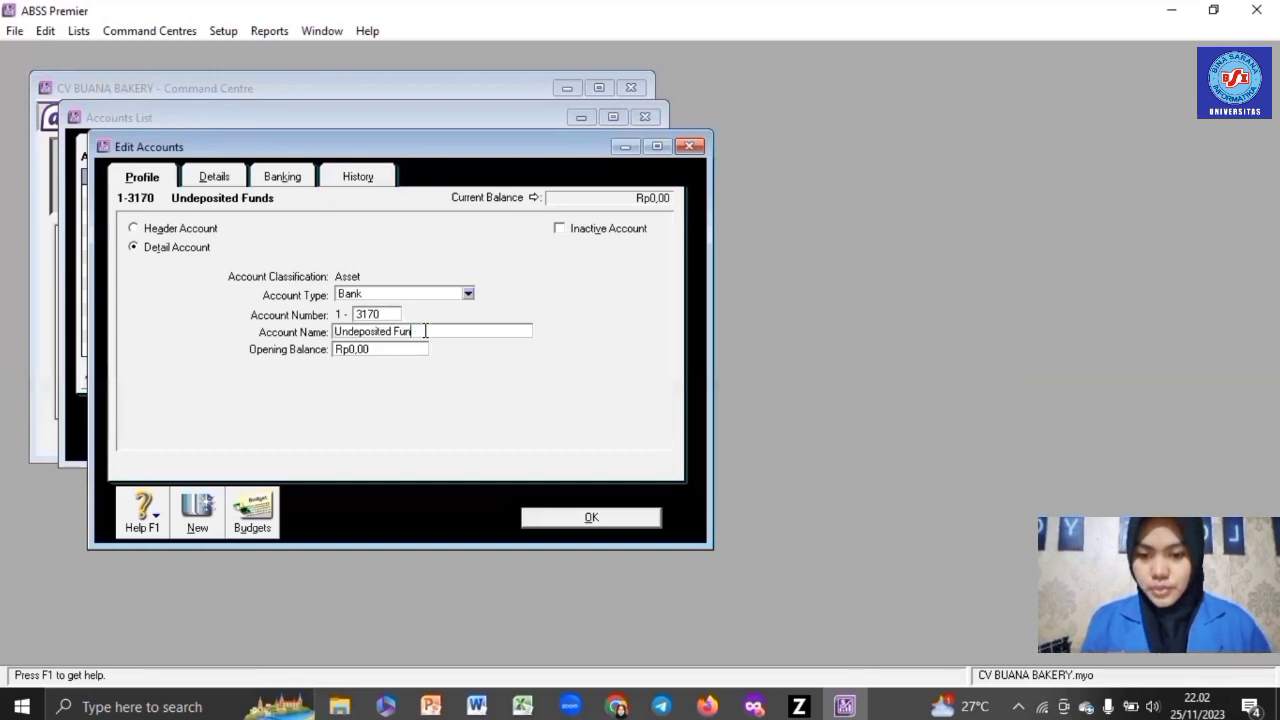
text(Cheque)
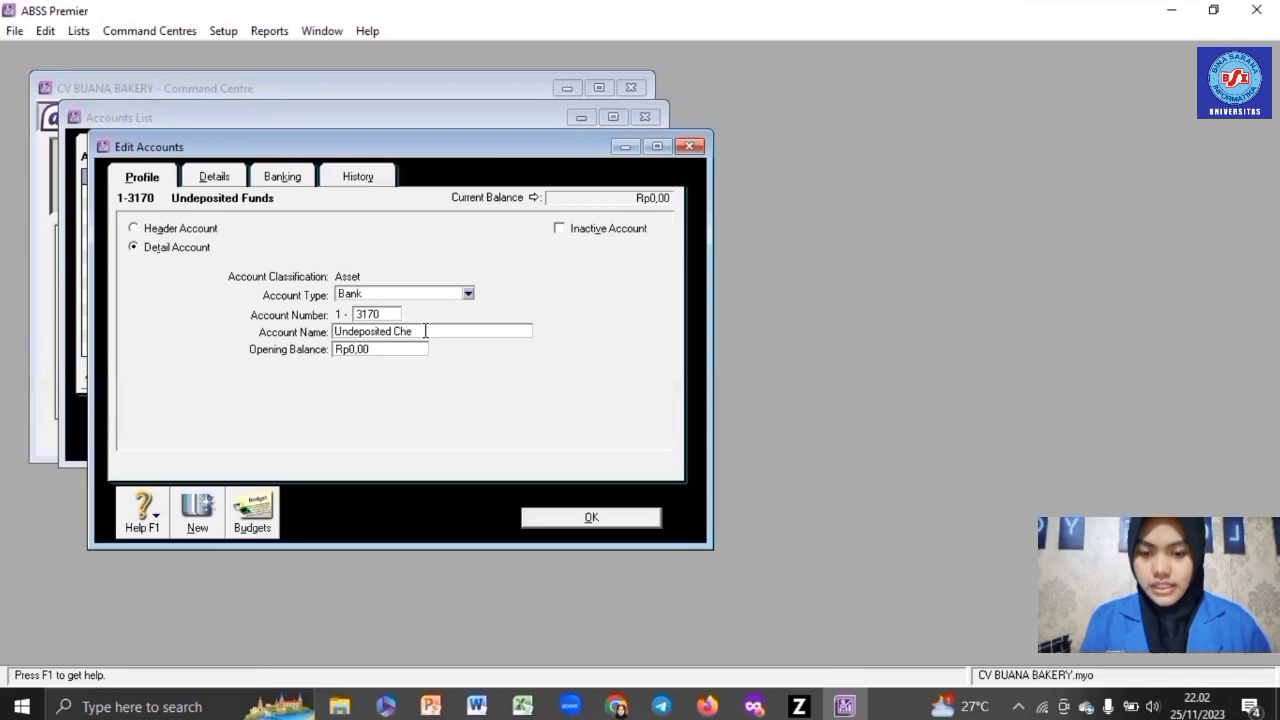
click(588, 520)
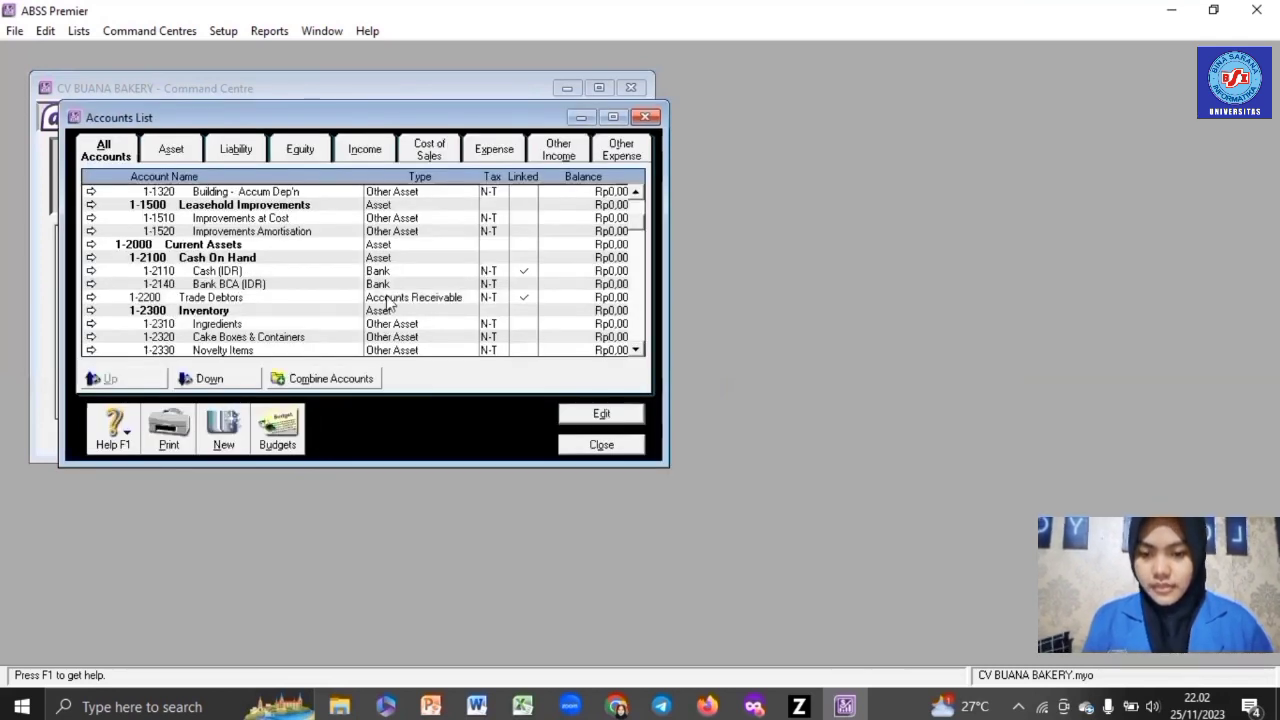
- Append (IDR) to the Trade Debtors account name, making it Trade Debtors (IDR)
double_click(341, 296)
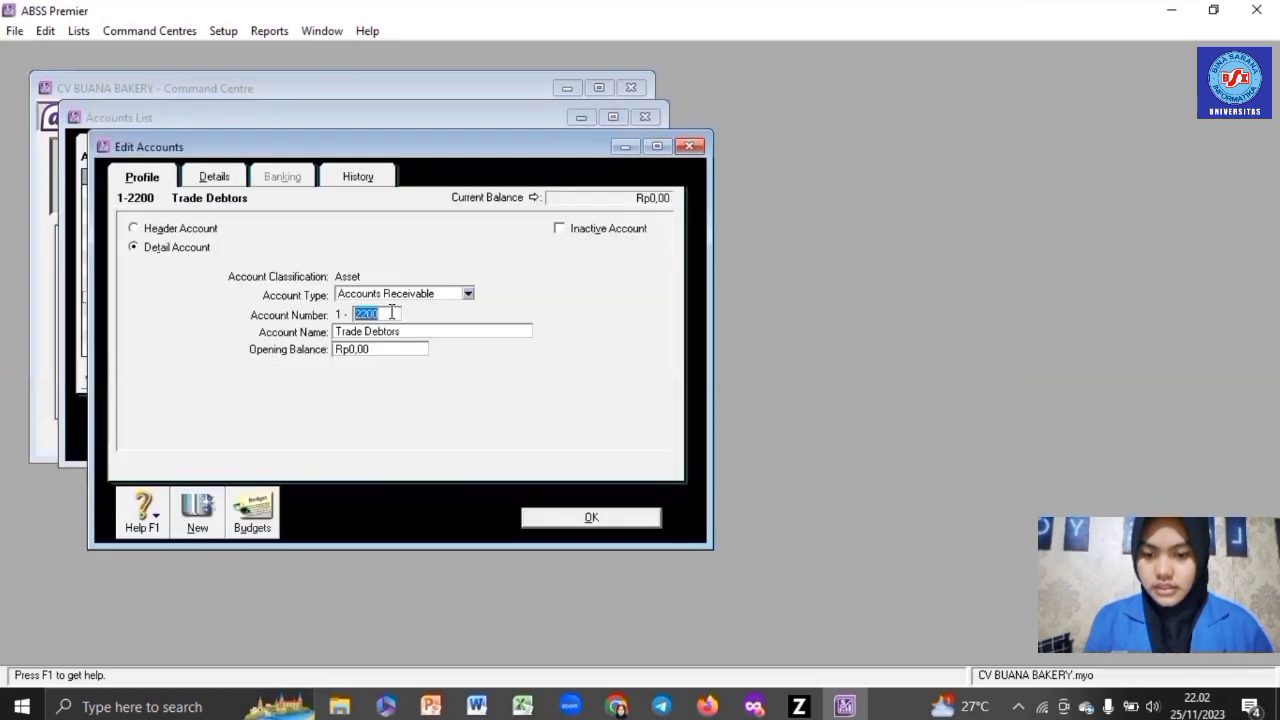
click(455, 329)
click(455, 329)
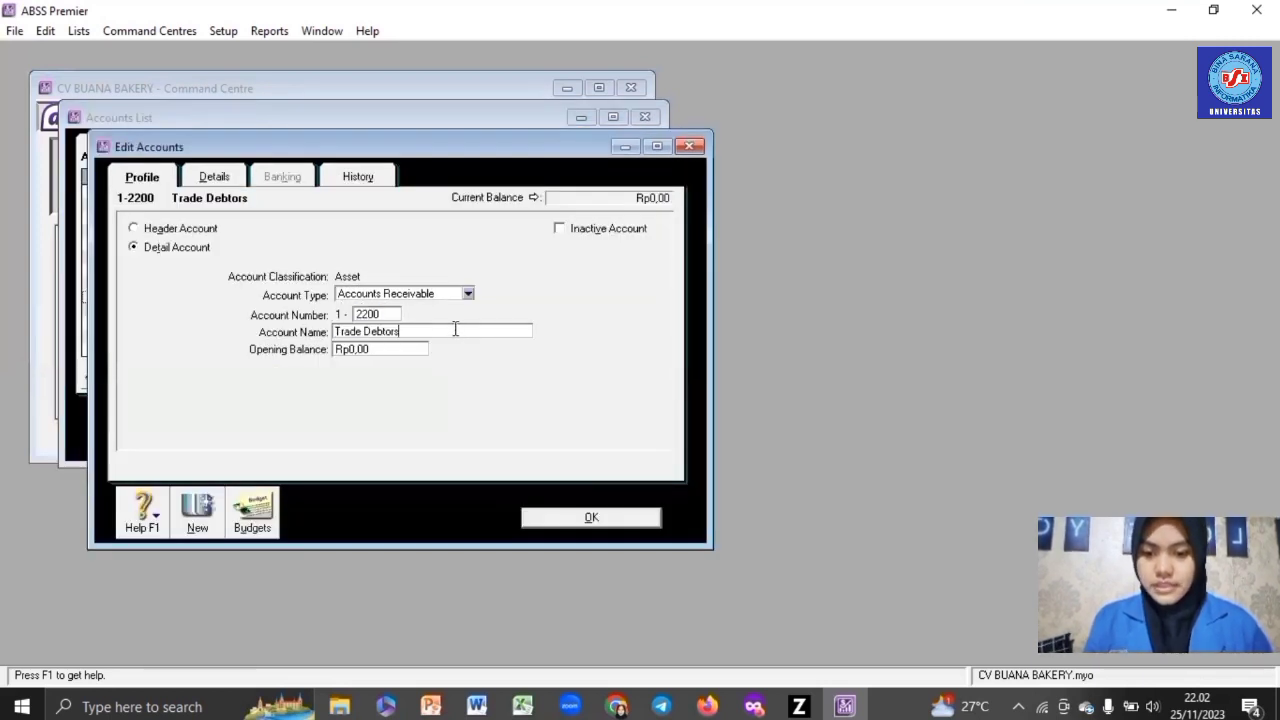
text((IDR))
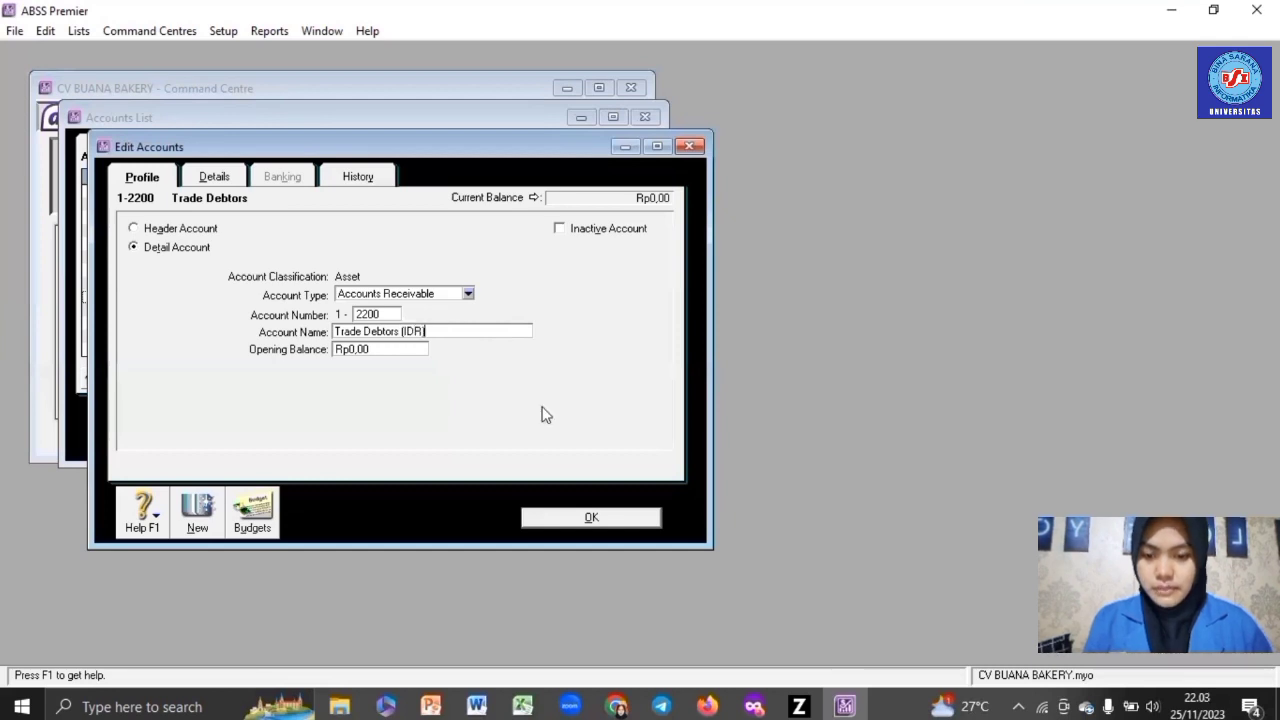
click(592, 519)
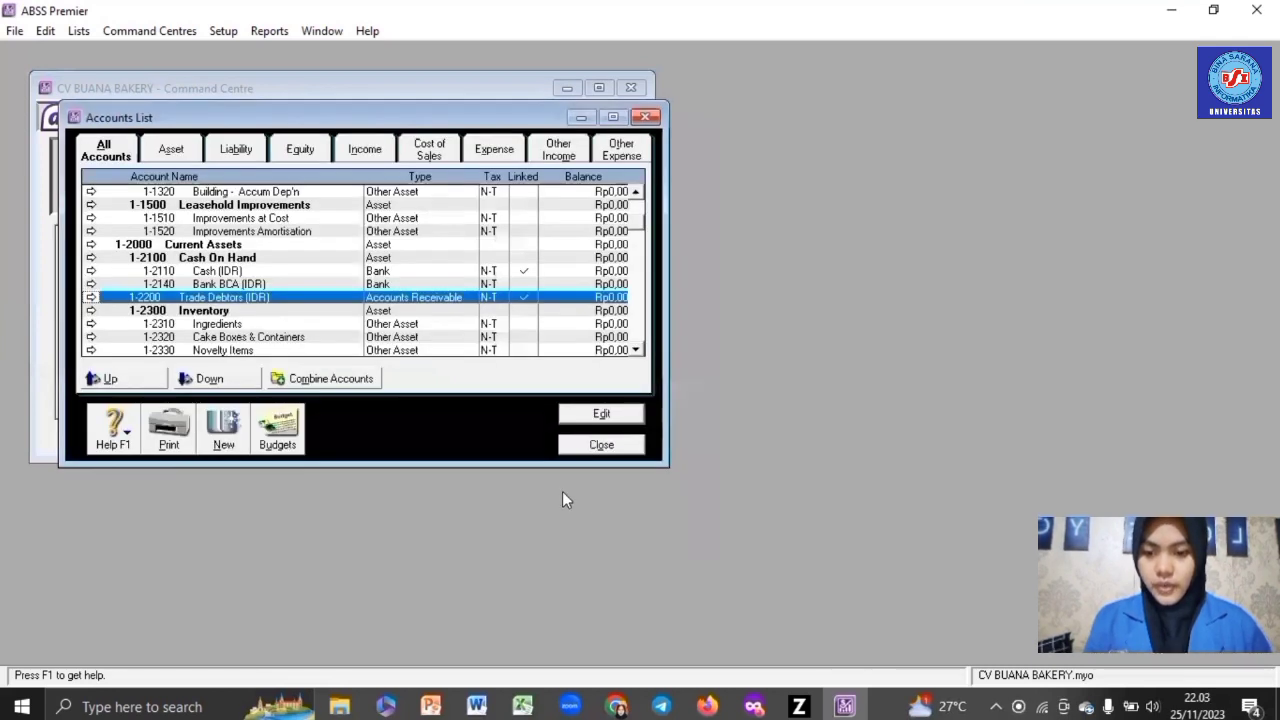
- Rename the 1-2310 Ingredients account to Cake & Snack
click(322, 324)
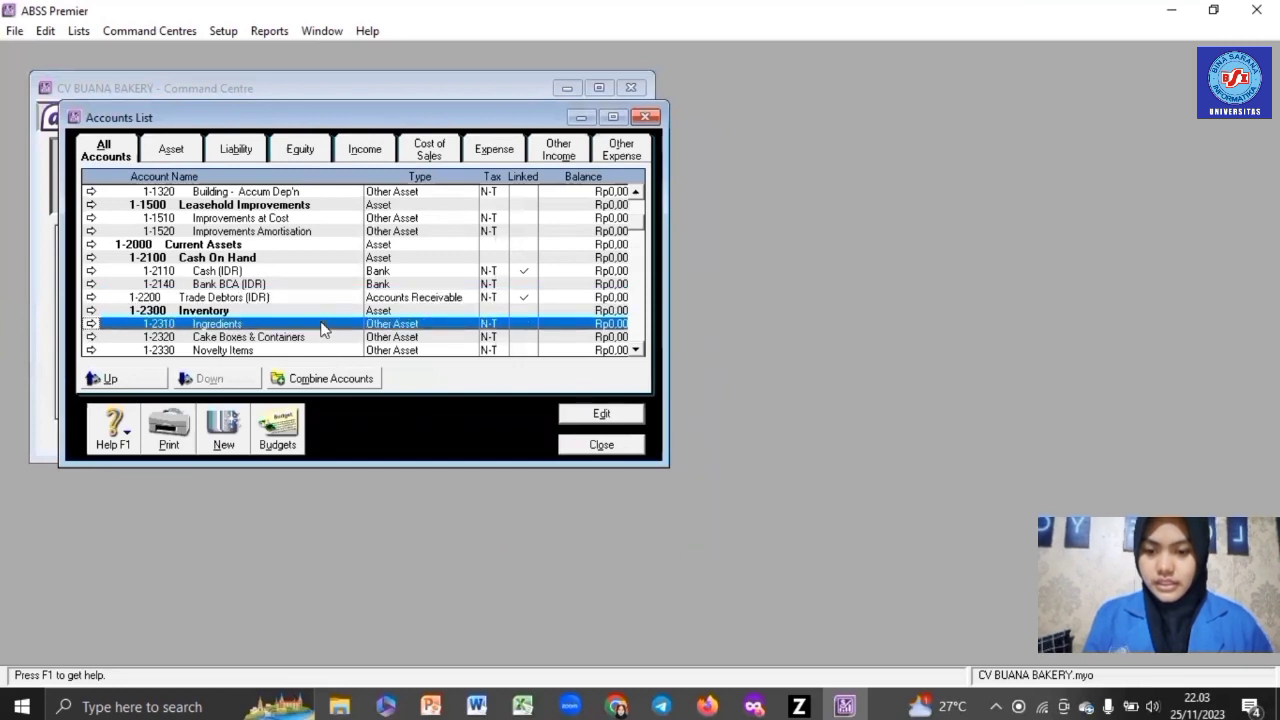
double_click(322, 330)
click(398, 330)
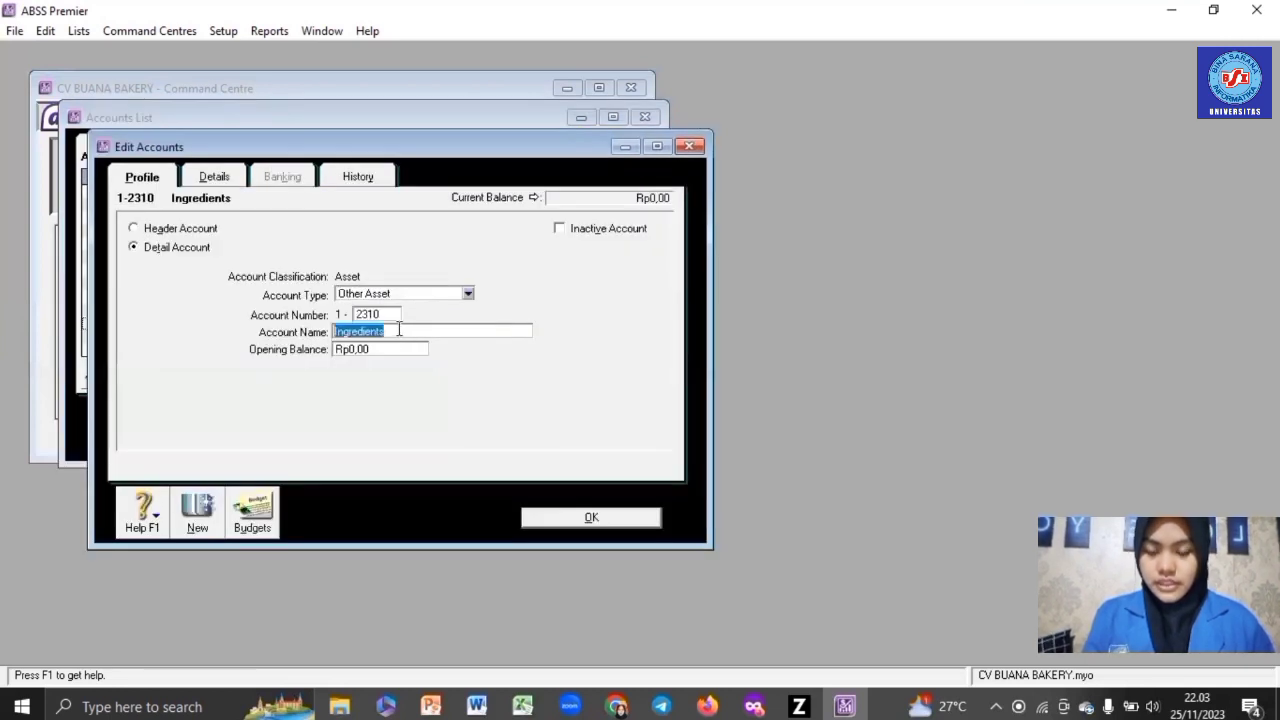
text(Cake)
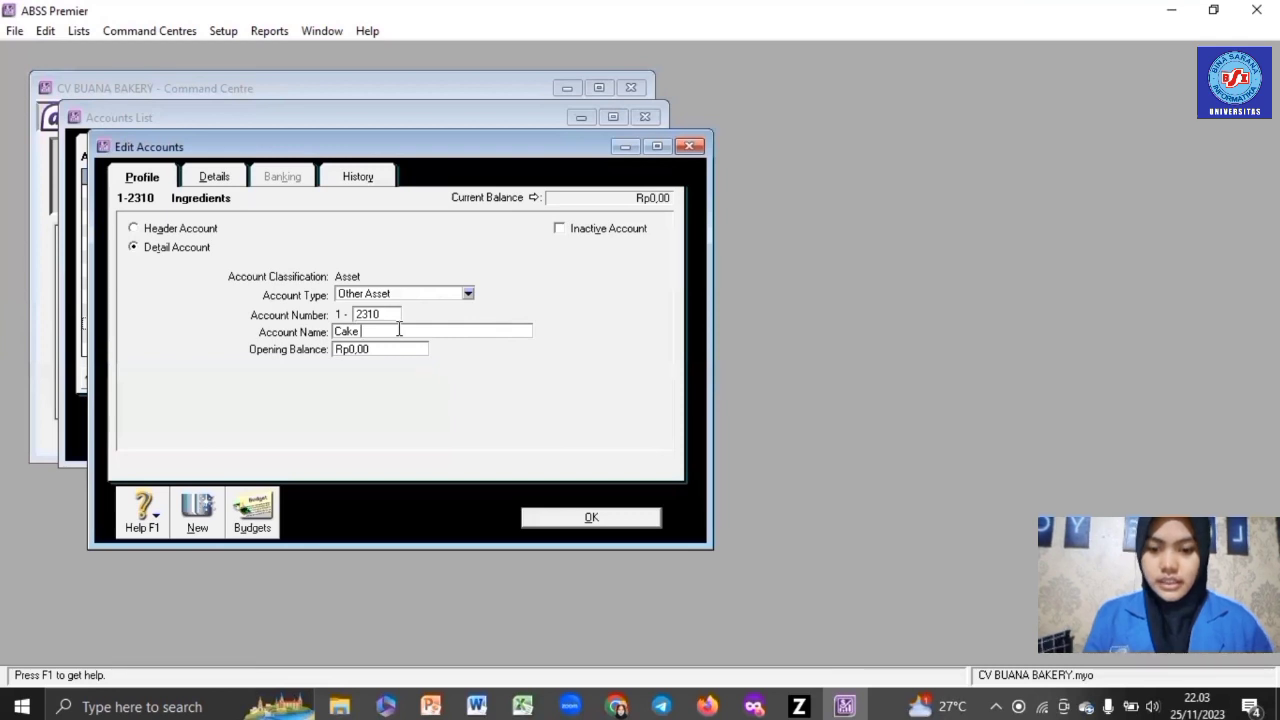
text( & Snack)
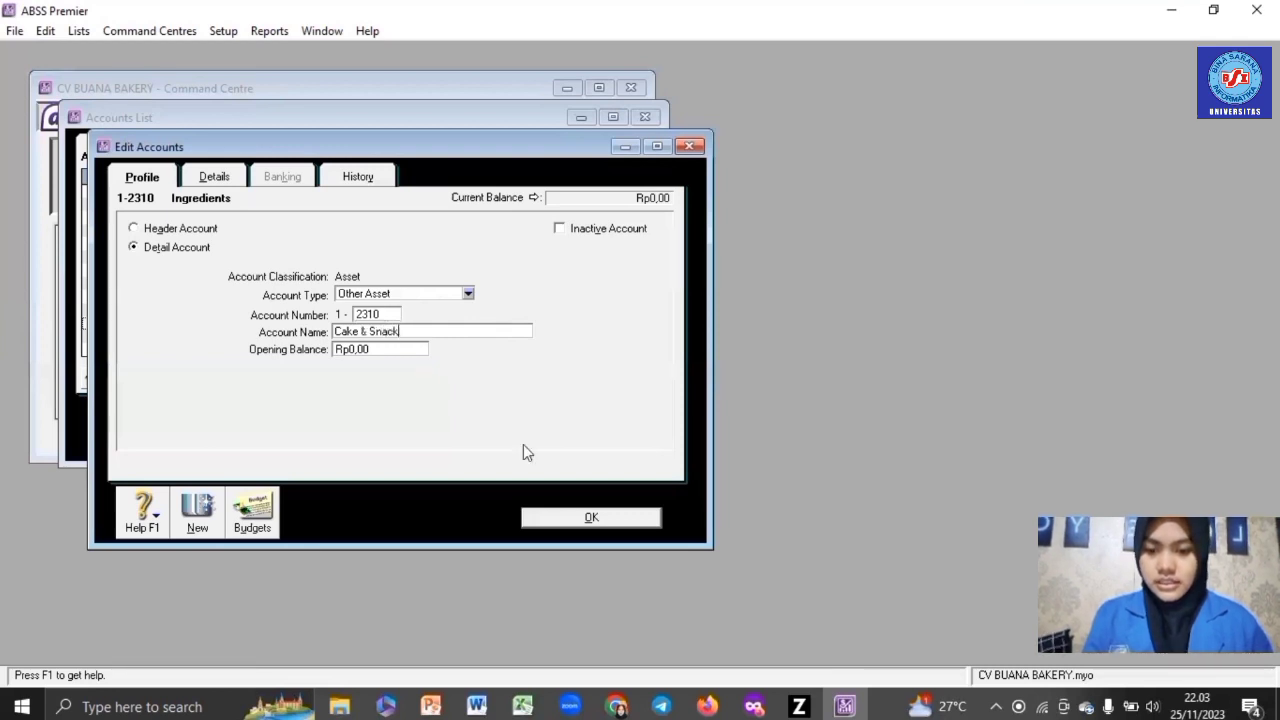
click(587, 518)
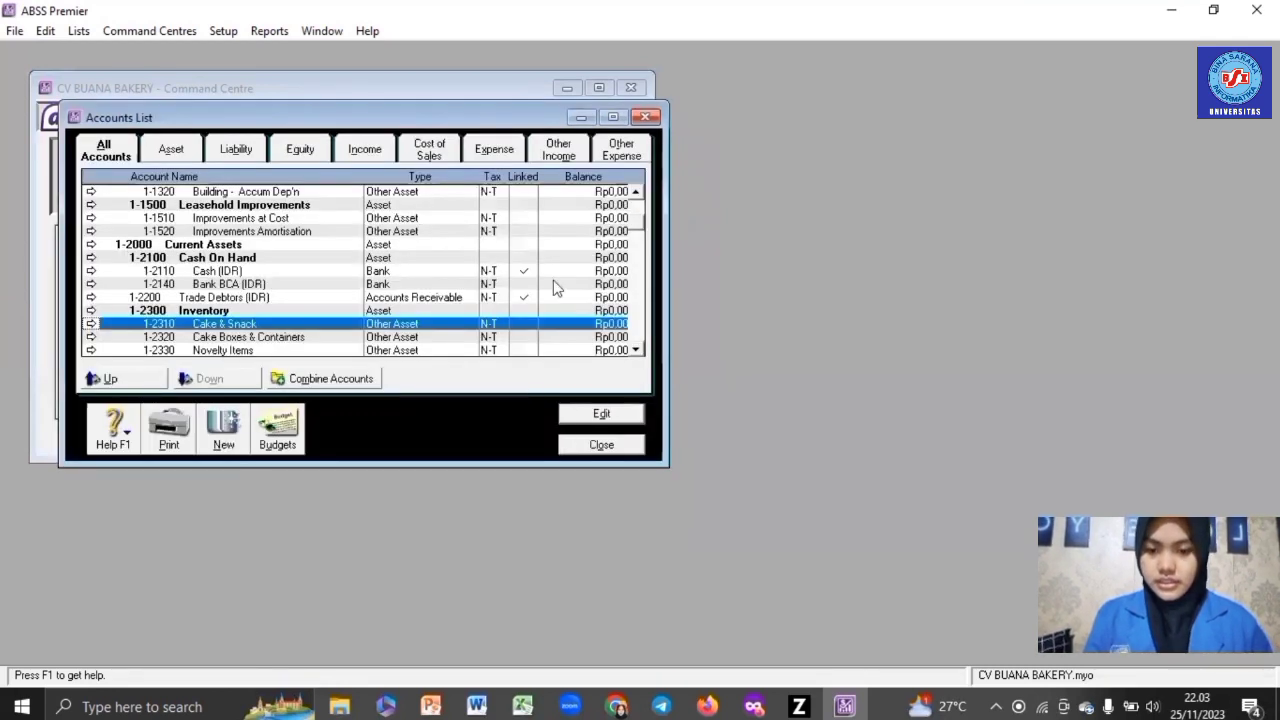
key(Down)
key(Down)
key(Down)
key(Down)
key(Down)
key(Down)
key(Down)
key(Down)
key(Down)
key(Down)
key(Down)
key(Down)
key(Down)
key(Down)
key(Down)
key(Down)
key(Down)
key(Down)
key(Down)
key(Down)
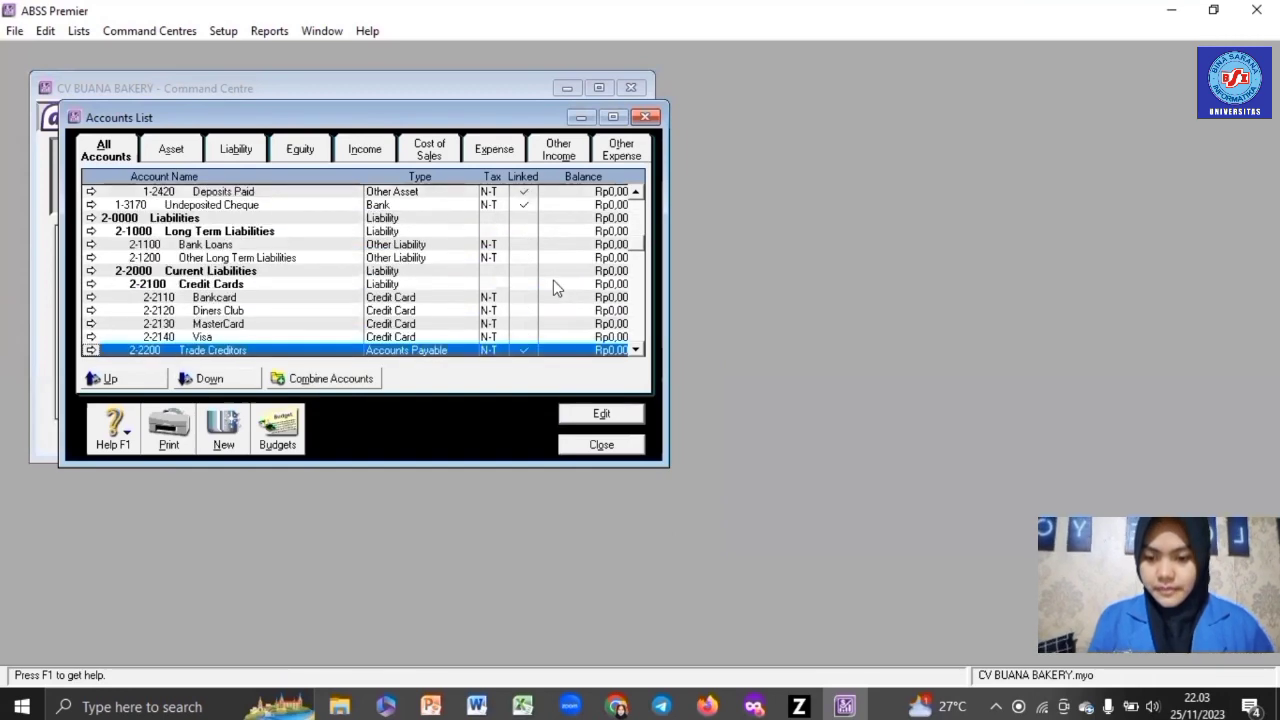
- Rename the Trade Creditors account to Trade Creditors (IDR)
double_click(272, 311)
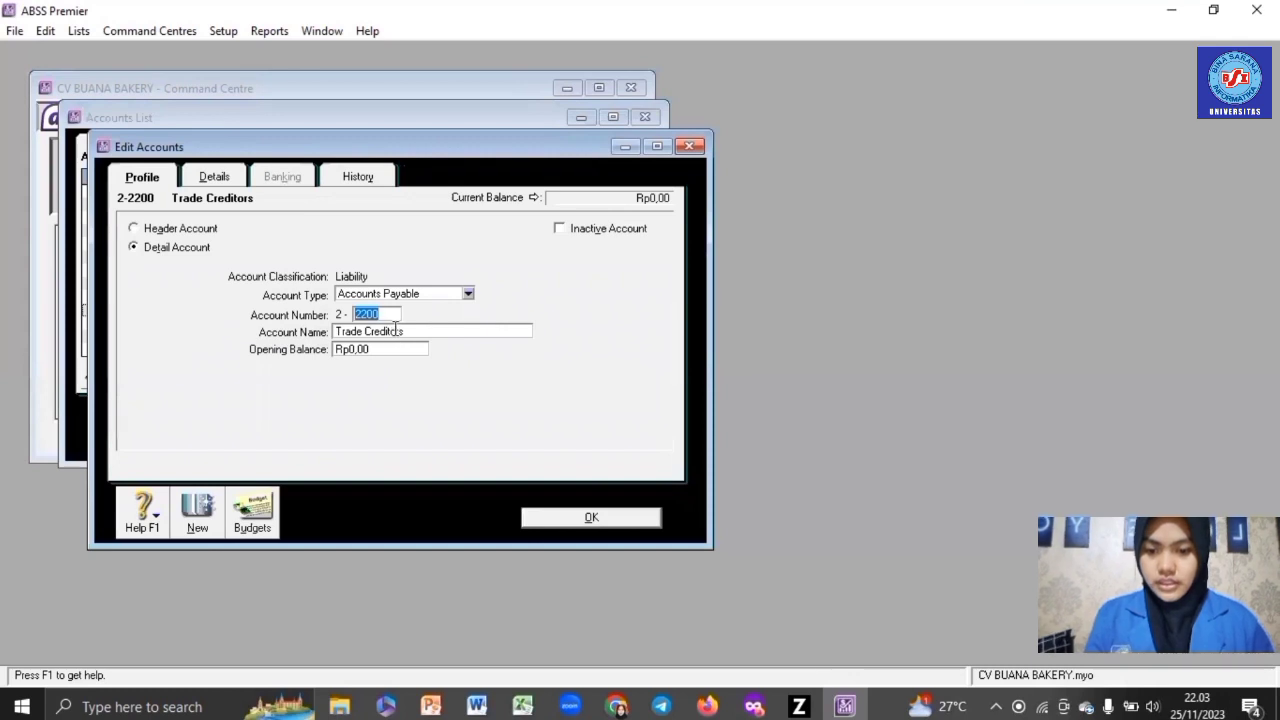
click(429, 332)
click(429, 332)
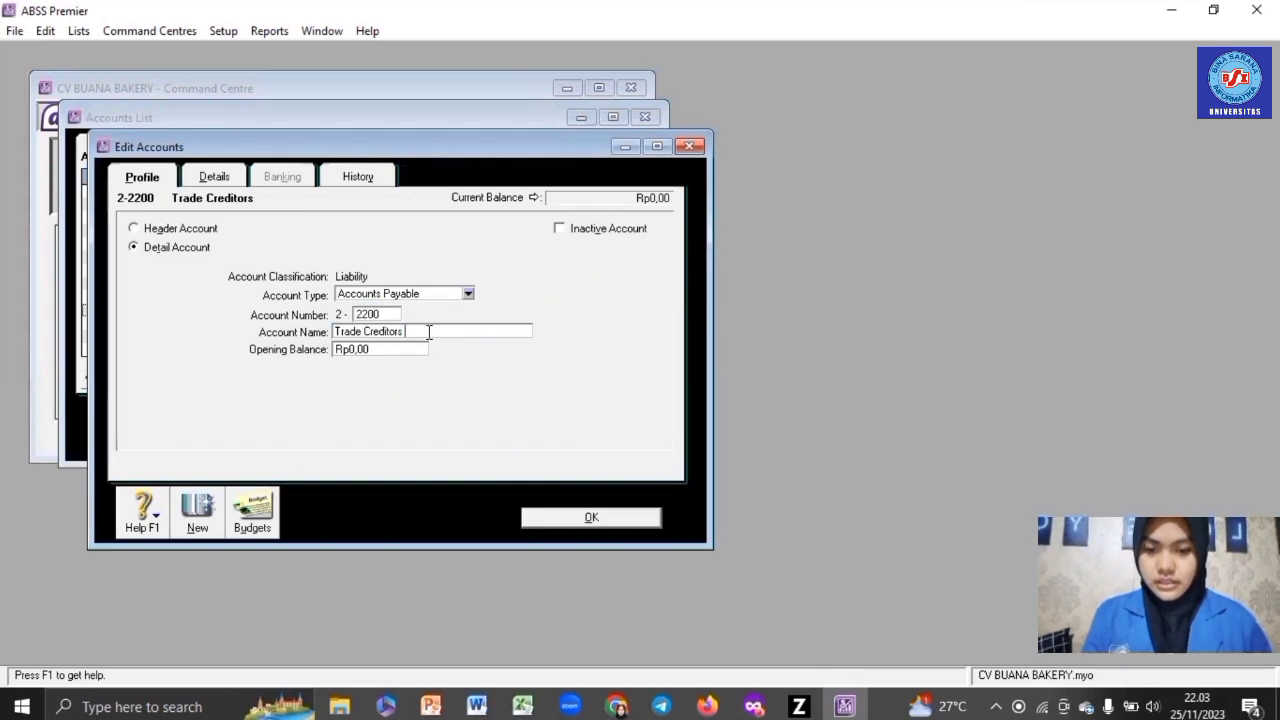
text((IDR))
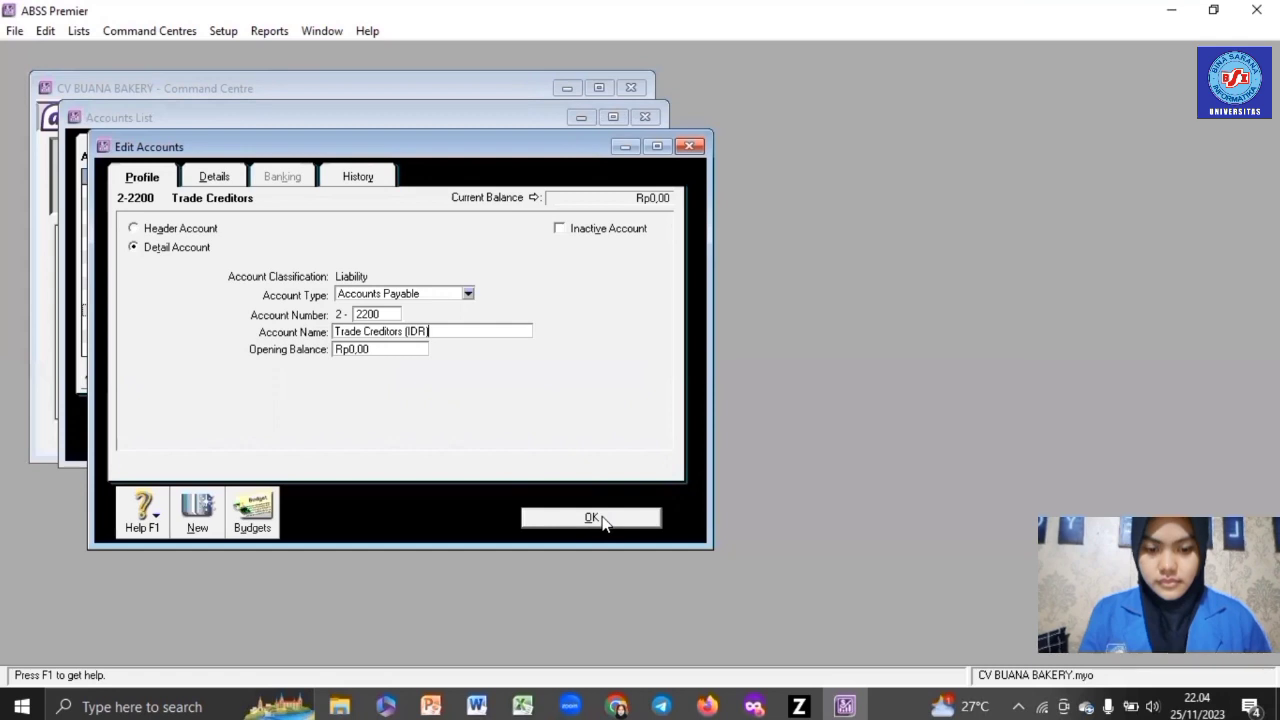
click(601, 518)
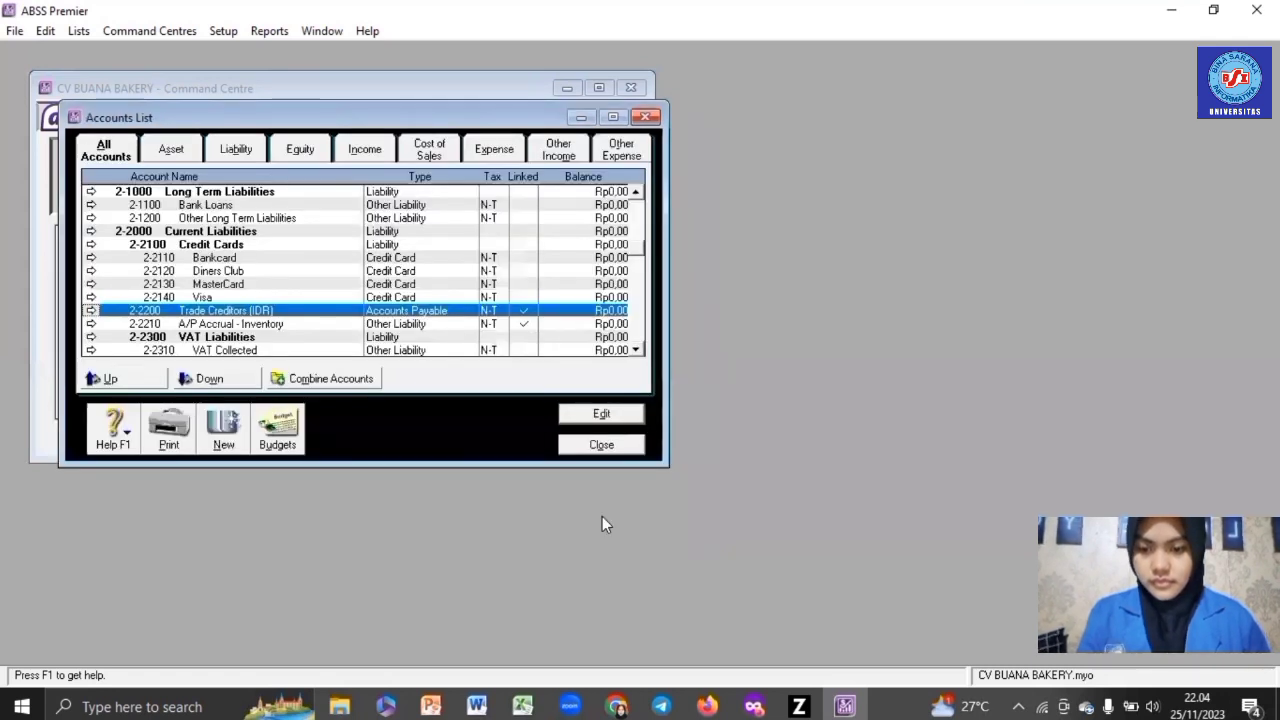
key(Down)
key(Down)
key(Down)
key(Down)
key(Down)
key(Down)
key(Down)
key(Down)
key(Down)
key(Down)
key(Down)
key(Down)
key(Down)
key(Down)
key(Down)
key(Down)
key(Down)
key(Down)
key(Down)
key(Down)
key(Down)
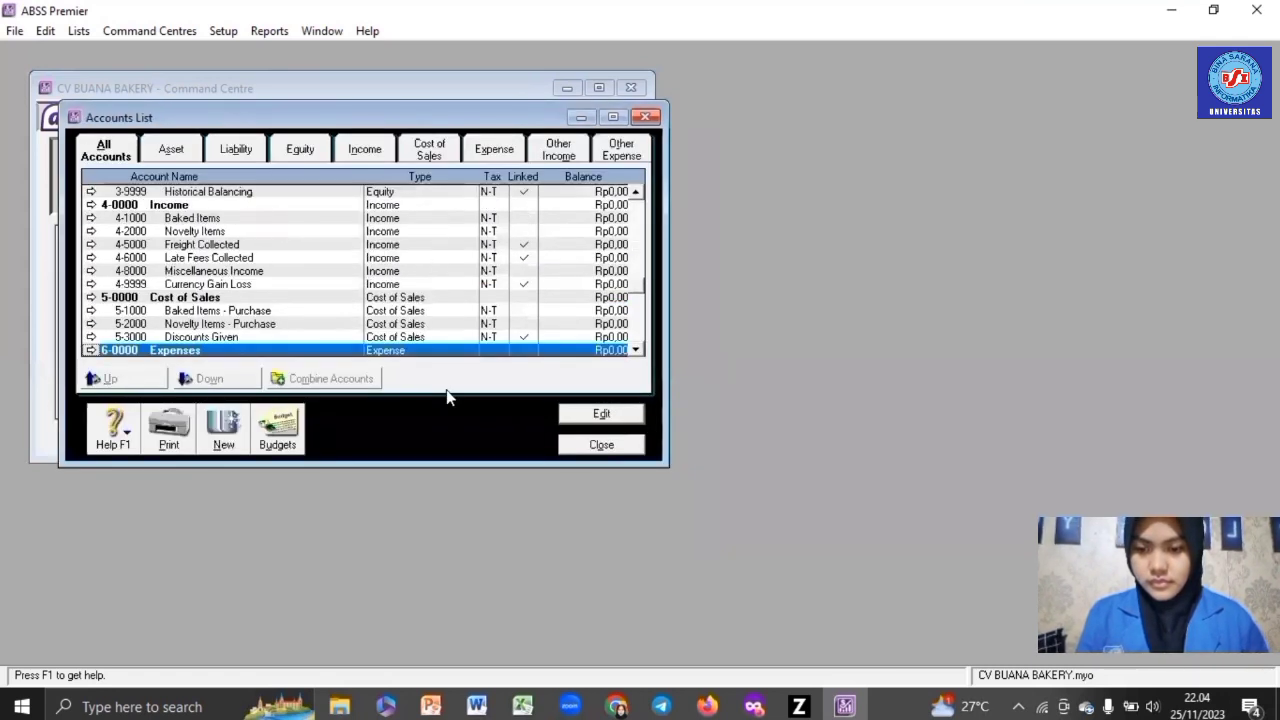
- Rename account 5-2000 Novelty Items - Purchase to Cake & Snack - Purchase
double_click(227, 324)
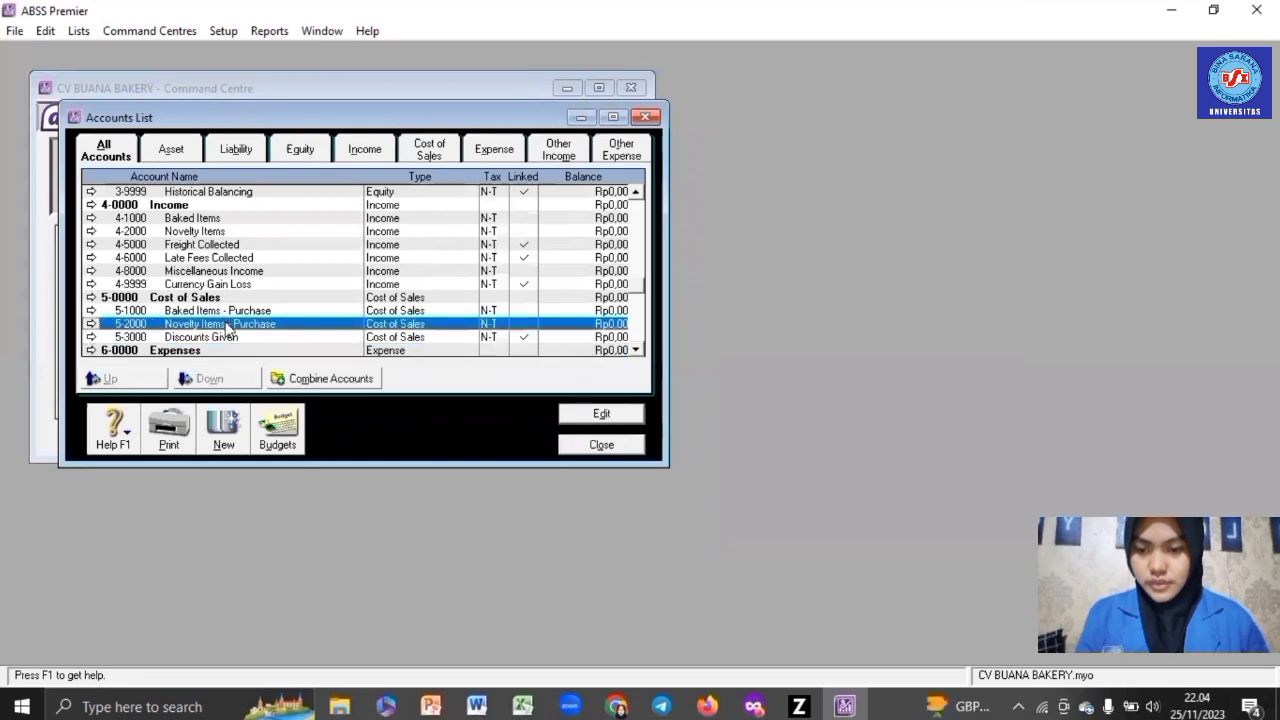
click(416, 335)
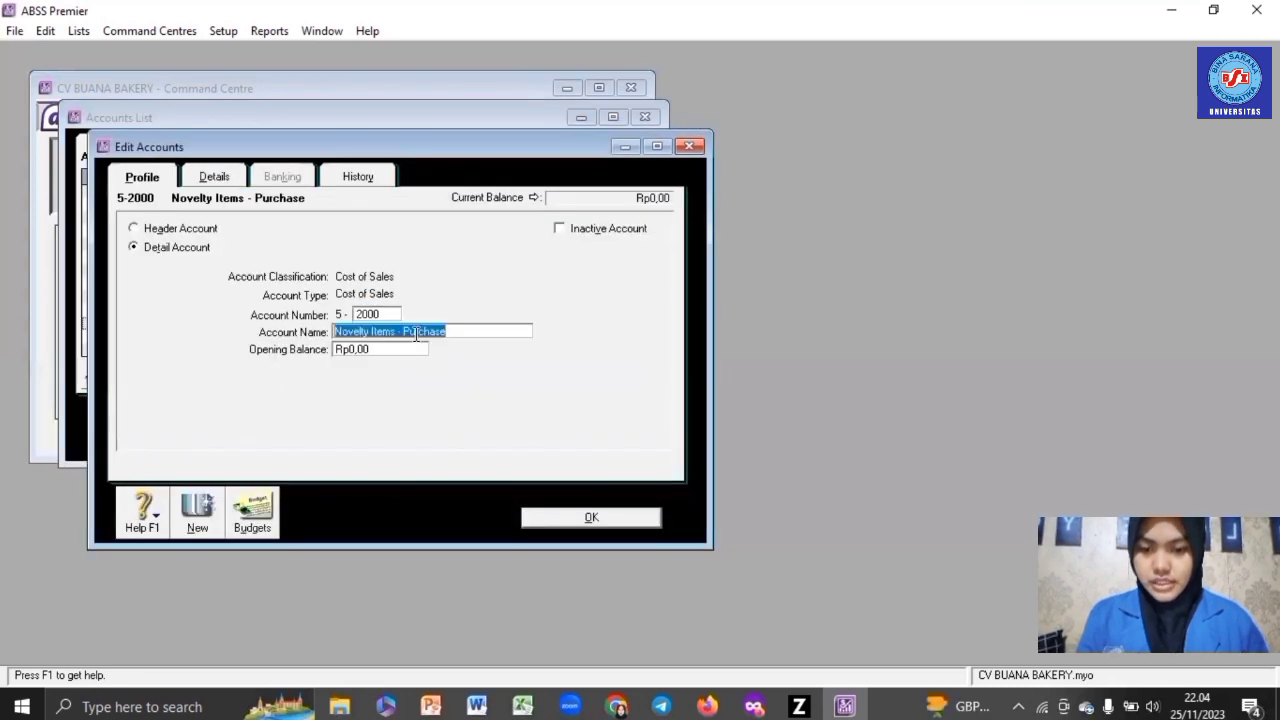
text(Cake)
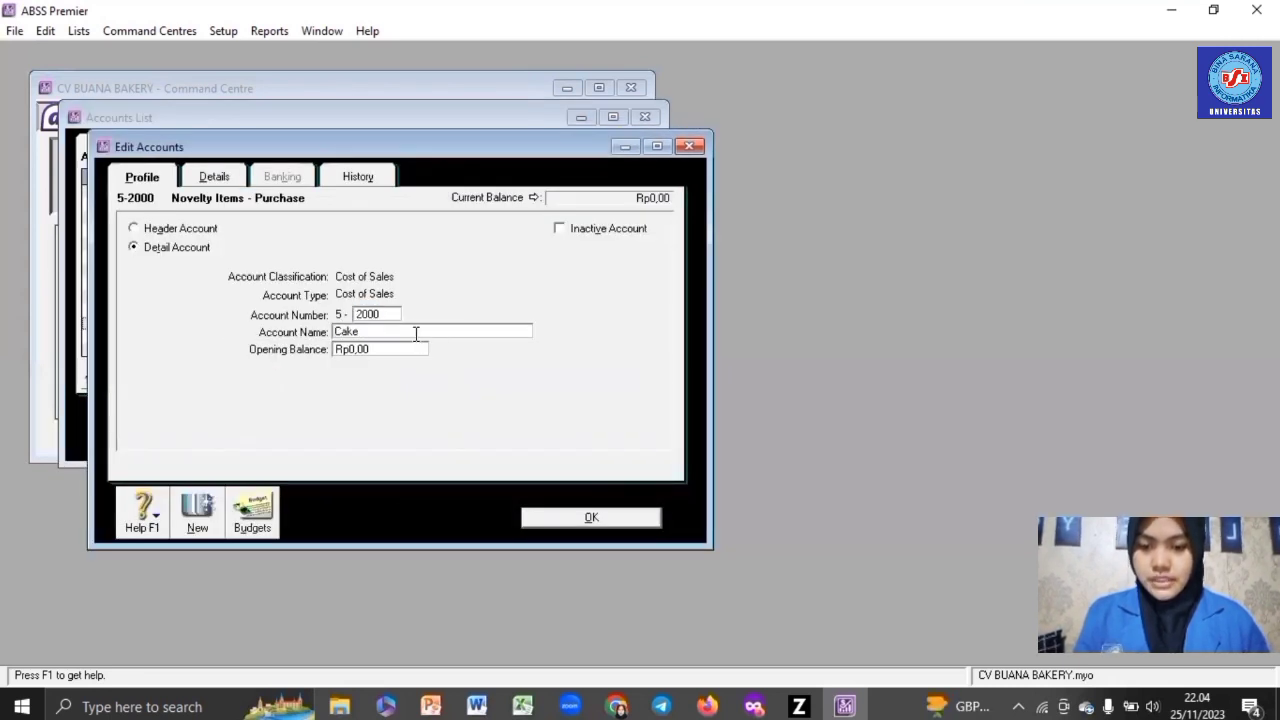
text( & Snac)
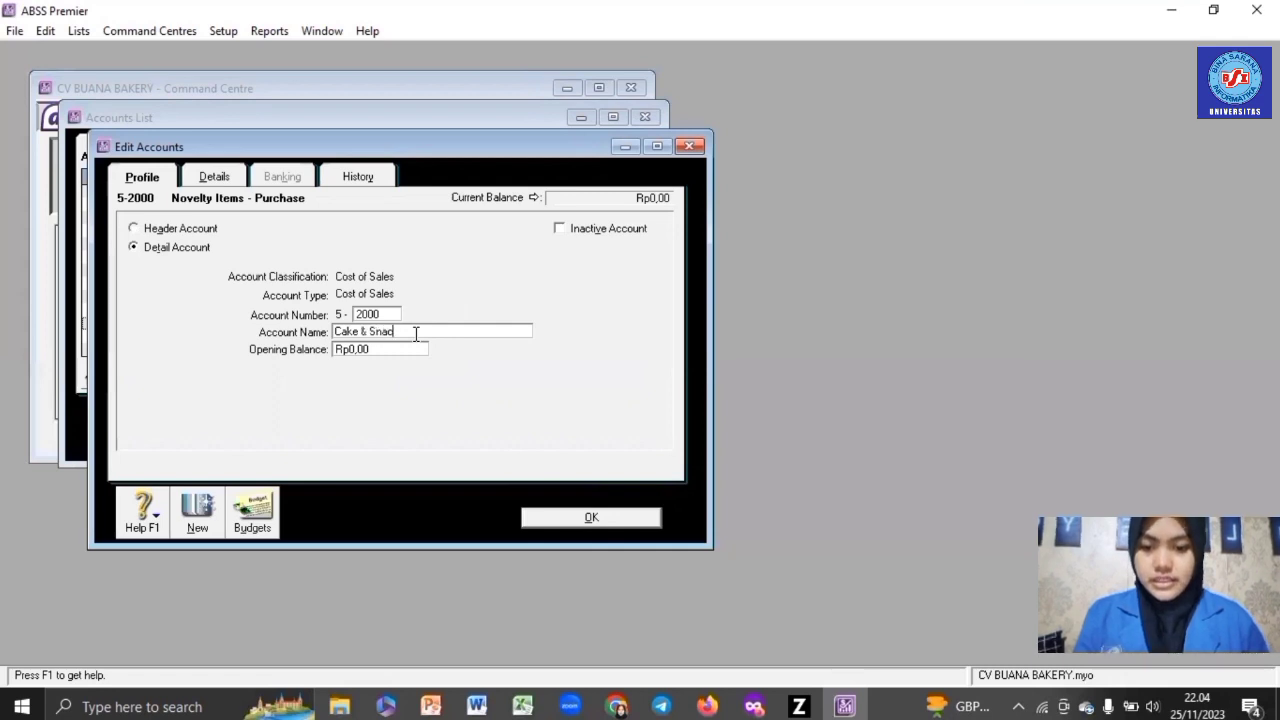
text(k - Purc)
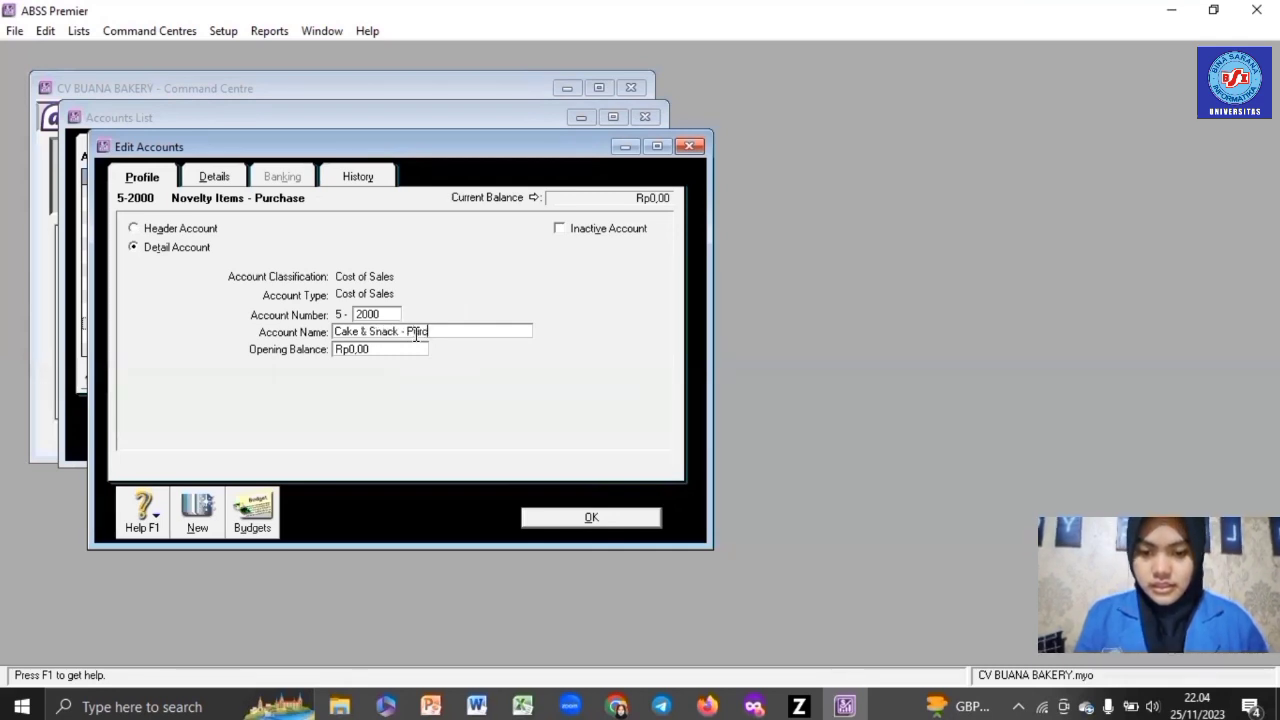
text(hase)
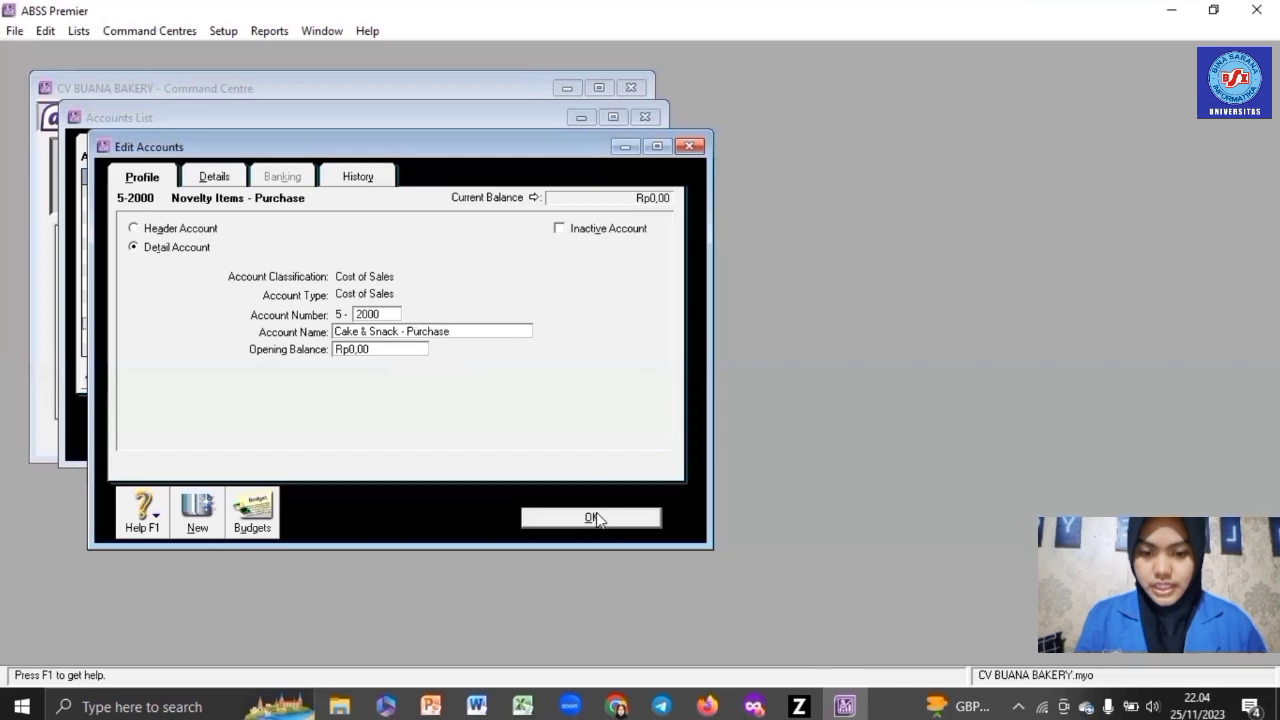
click(592, 518)
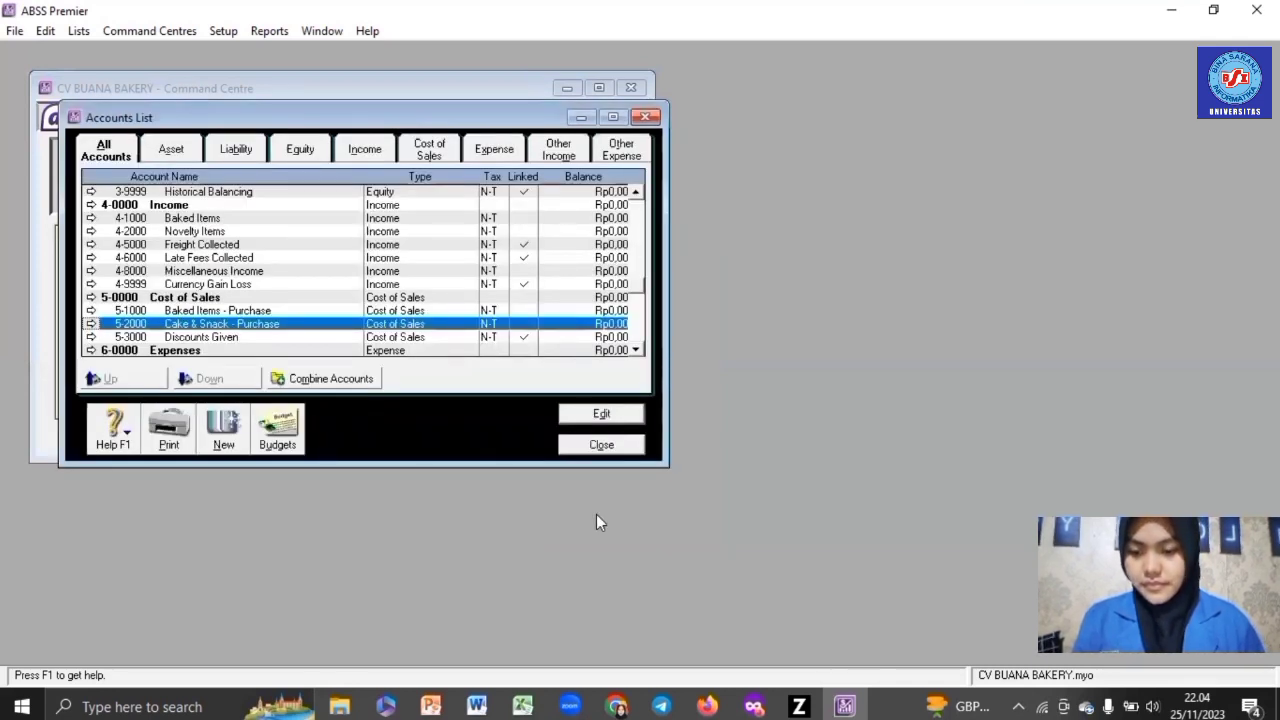
- Start a new Bank account numbered 1-2120 named Cash (USD)
click(220, 432)
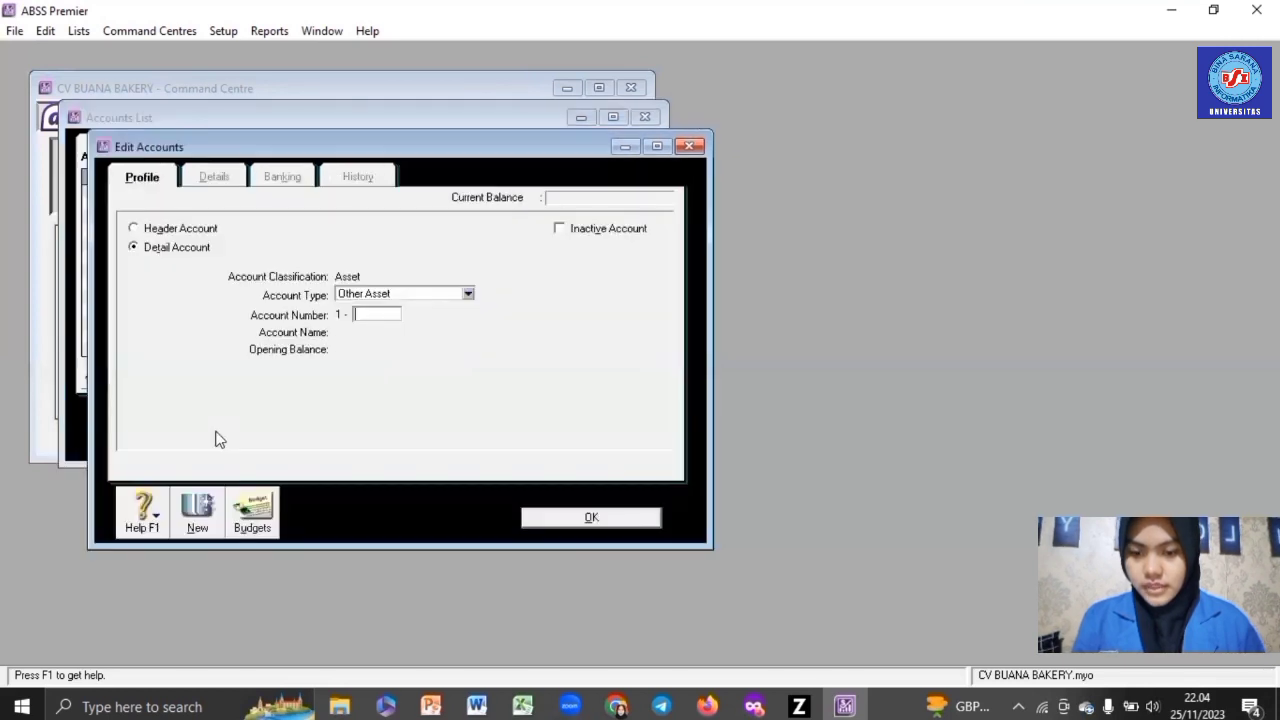
click(395, 294)
click(395, 312)
click(386, 314)
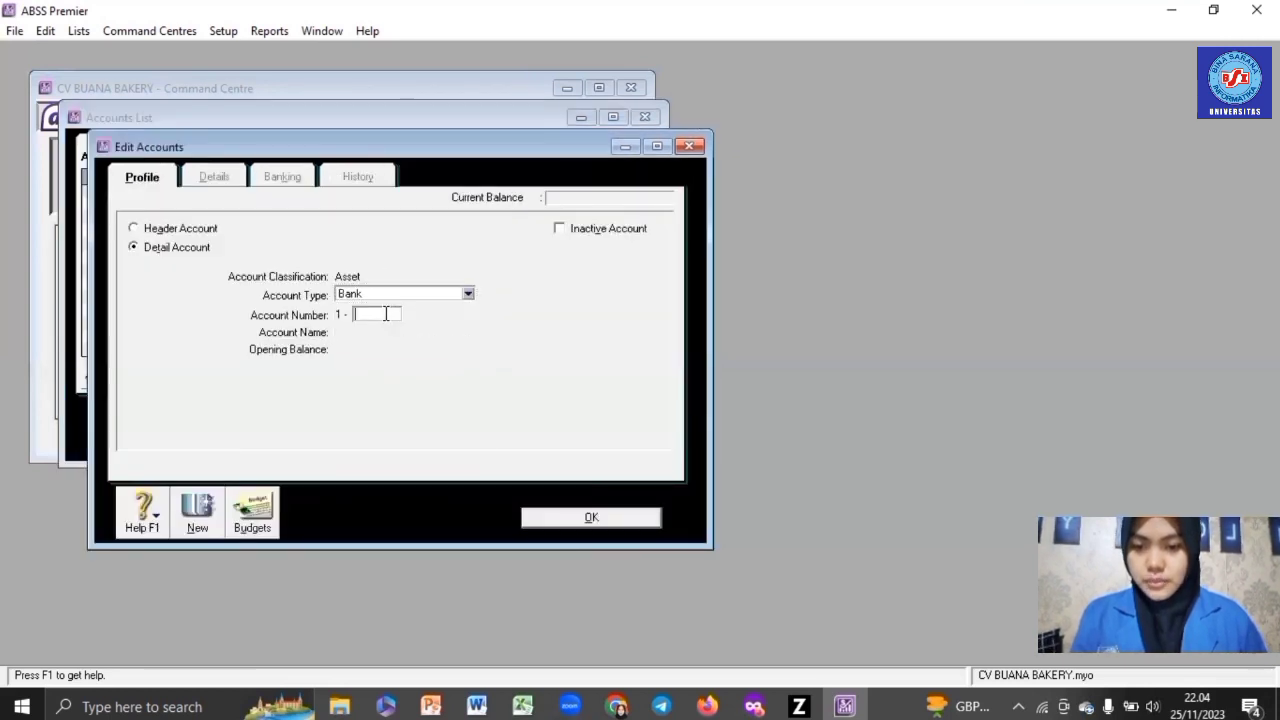
text(2120)
key(Tab)
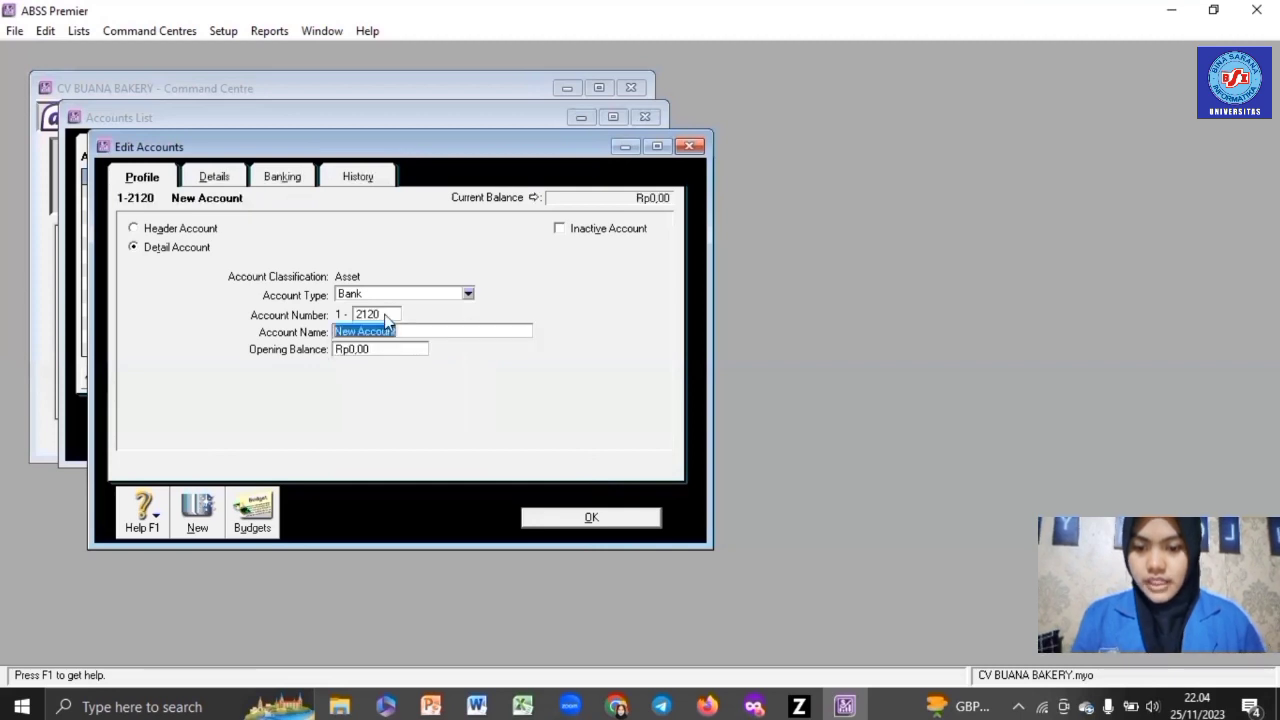
text(Cash)
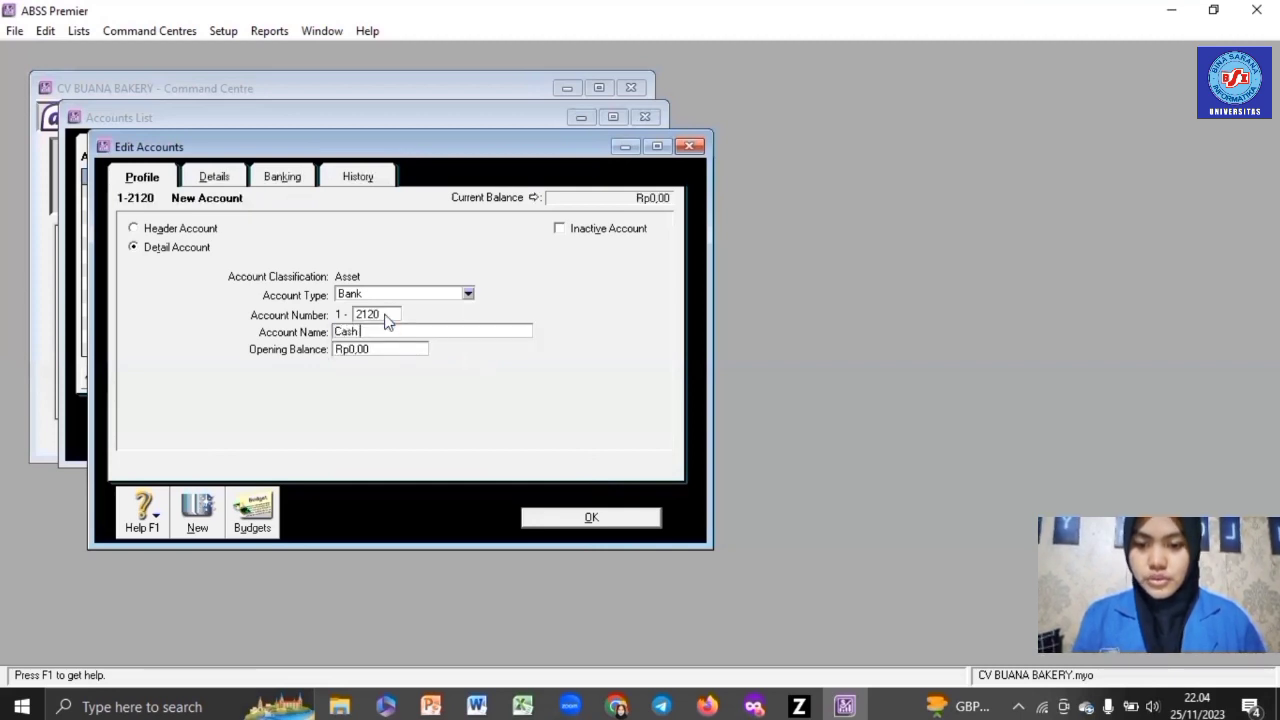
text( (USD)
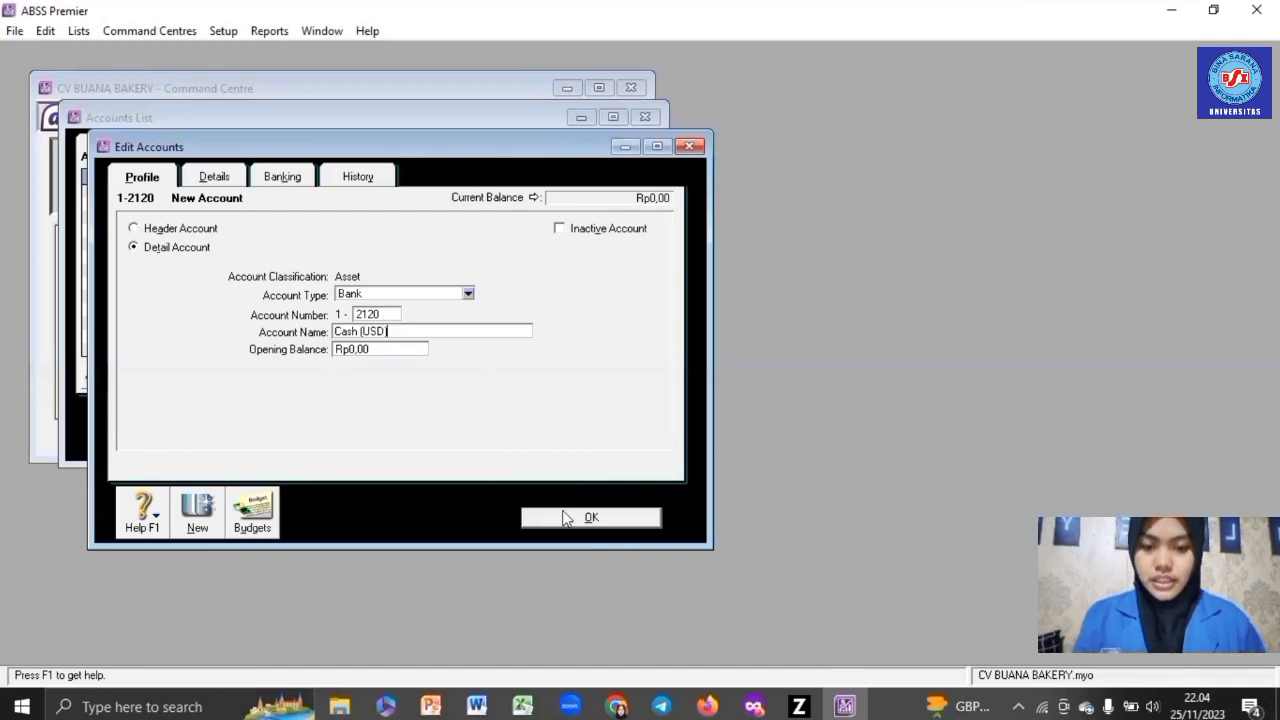
- Set its currency to US dollars, accept the automatic exchange account, and save
click(237, 177)
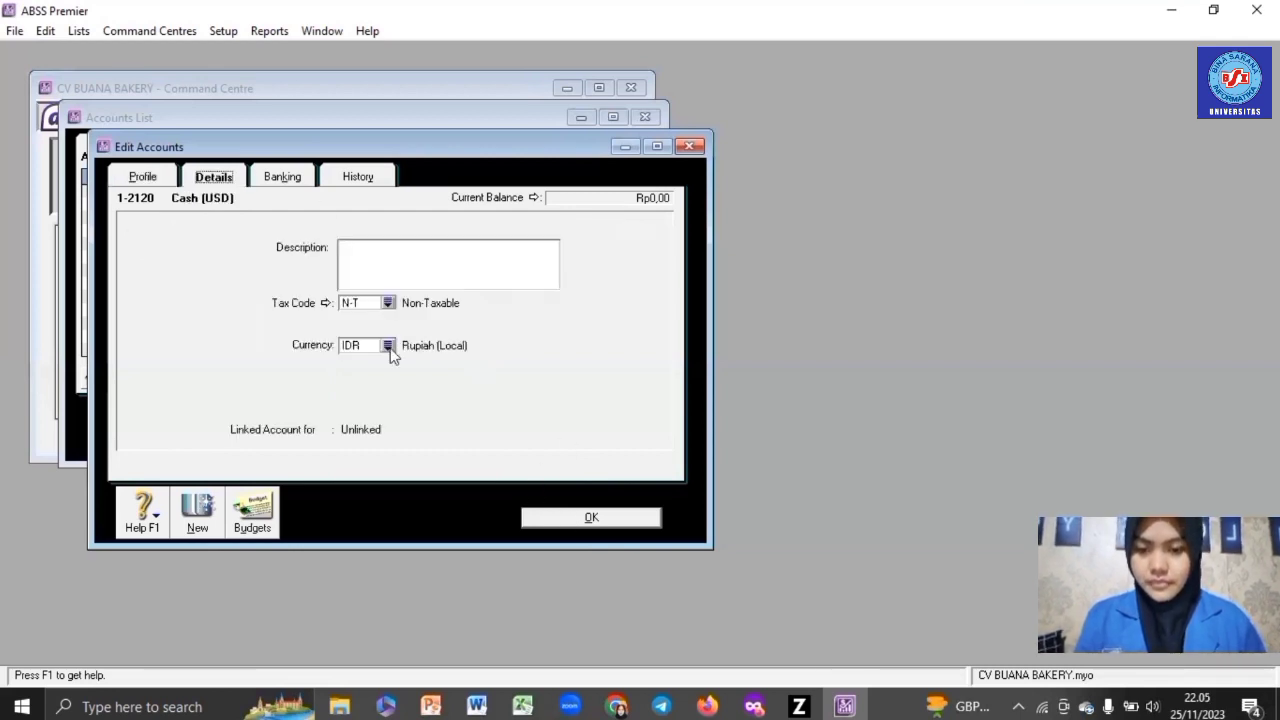
click(391, 351)
double_click(435, 366)
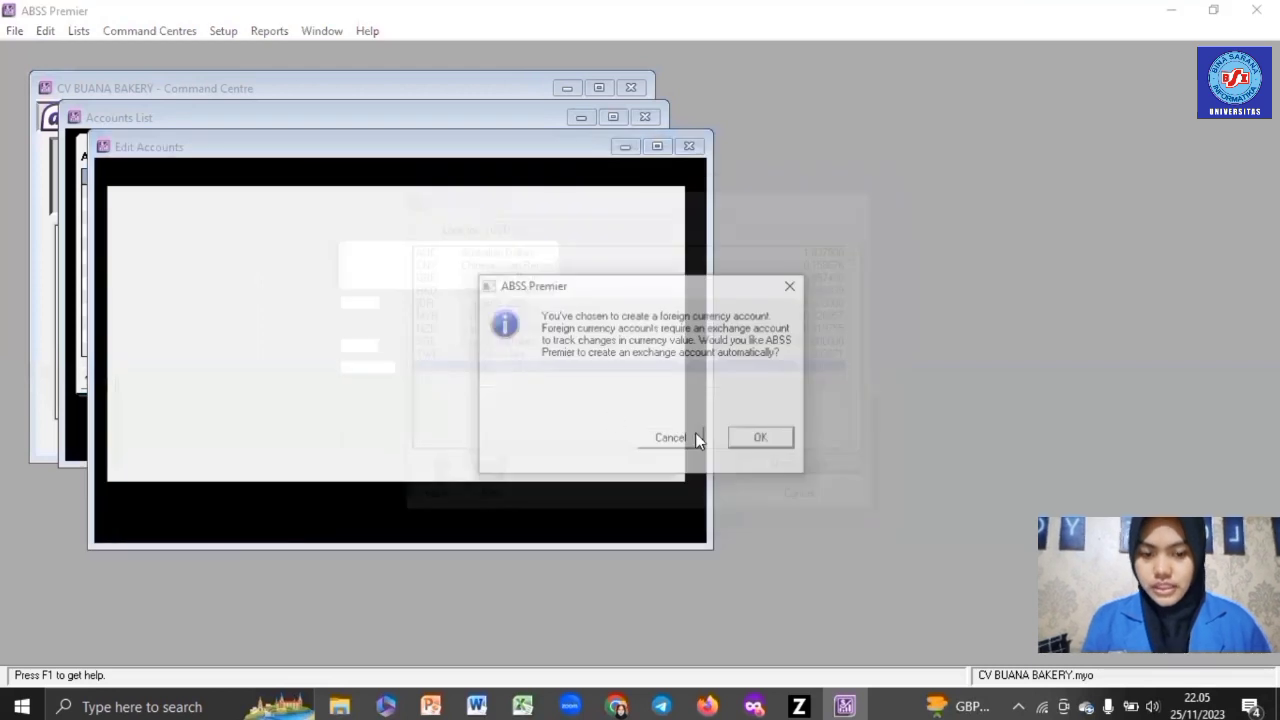
click(764, 439)
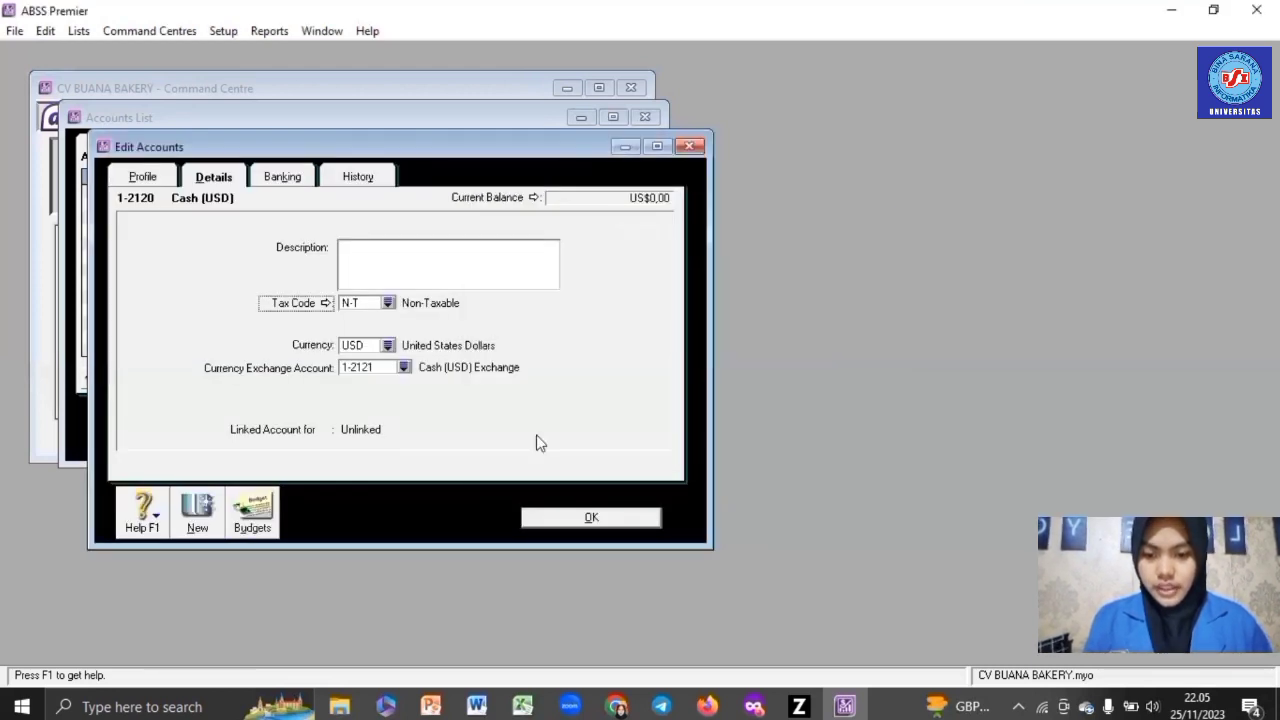
click(581, 521)
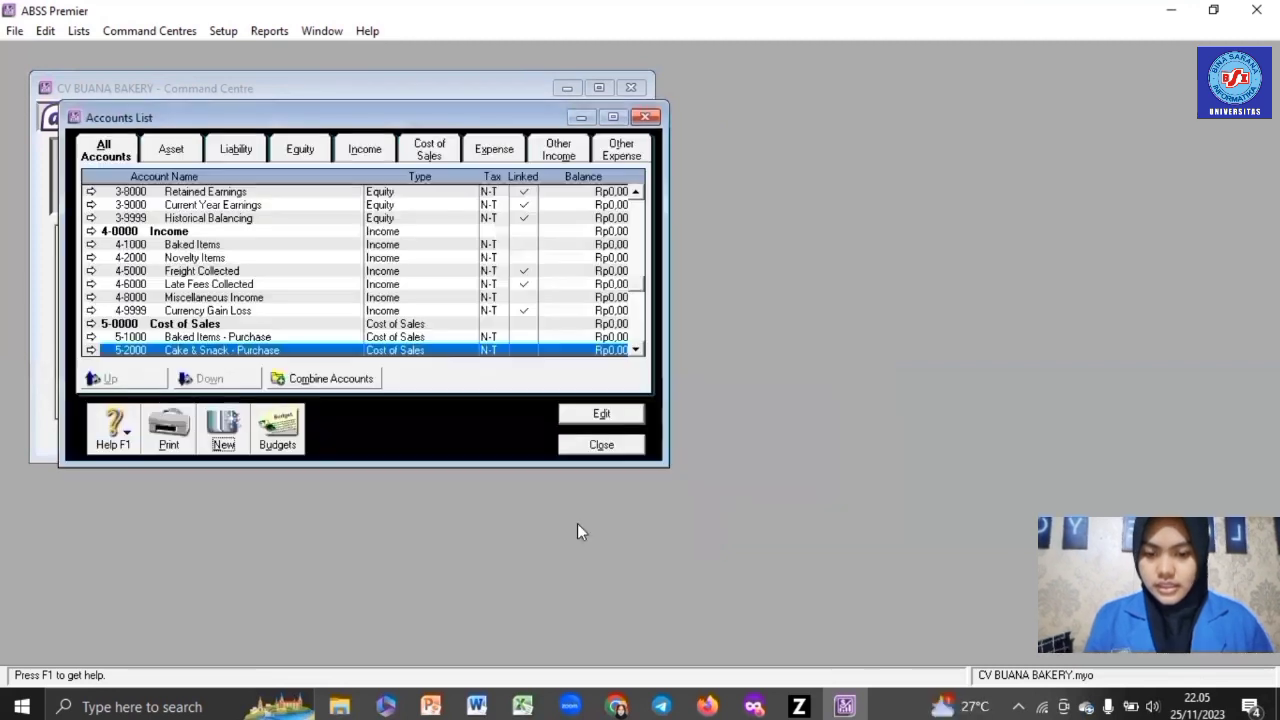
drag(641, 288, 649, 215)
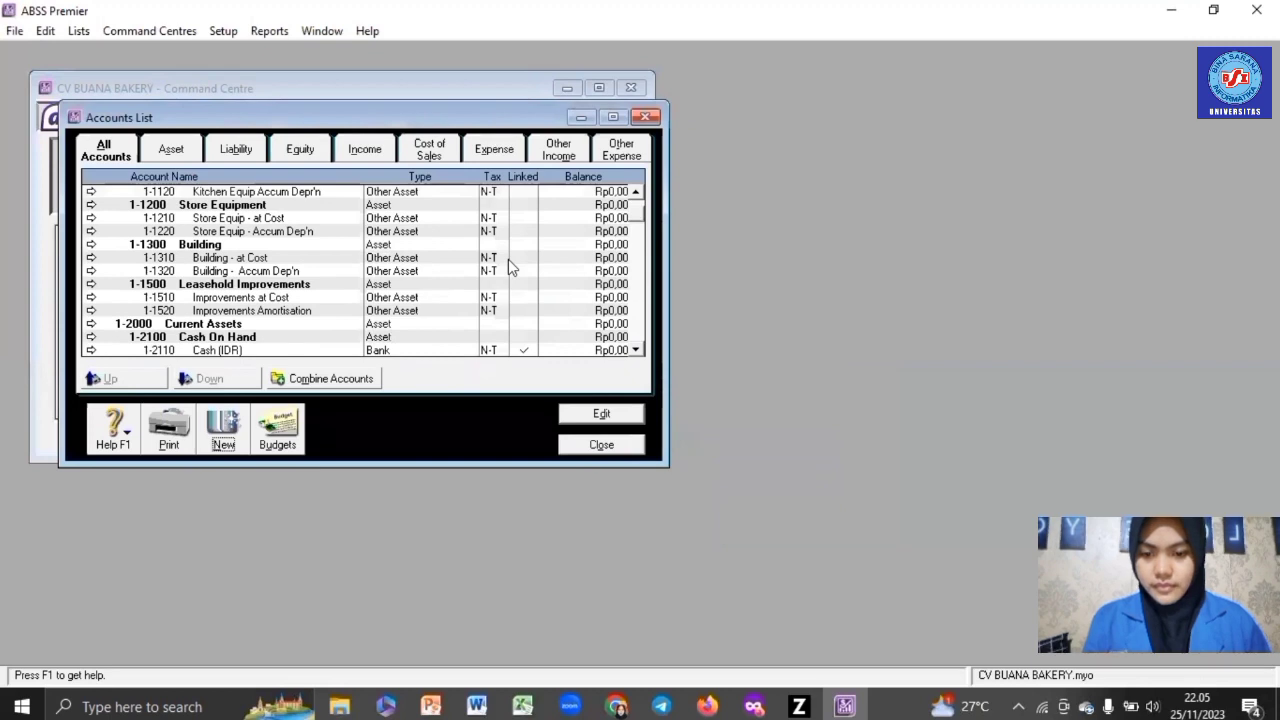
- Start a new Bank account numbered 1-2130 named Cash (SGD)
scroll(508, 259, down, 3)
click(223, 425)
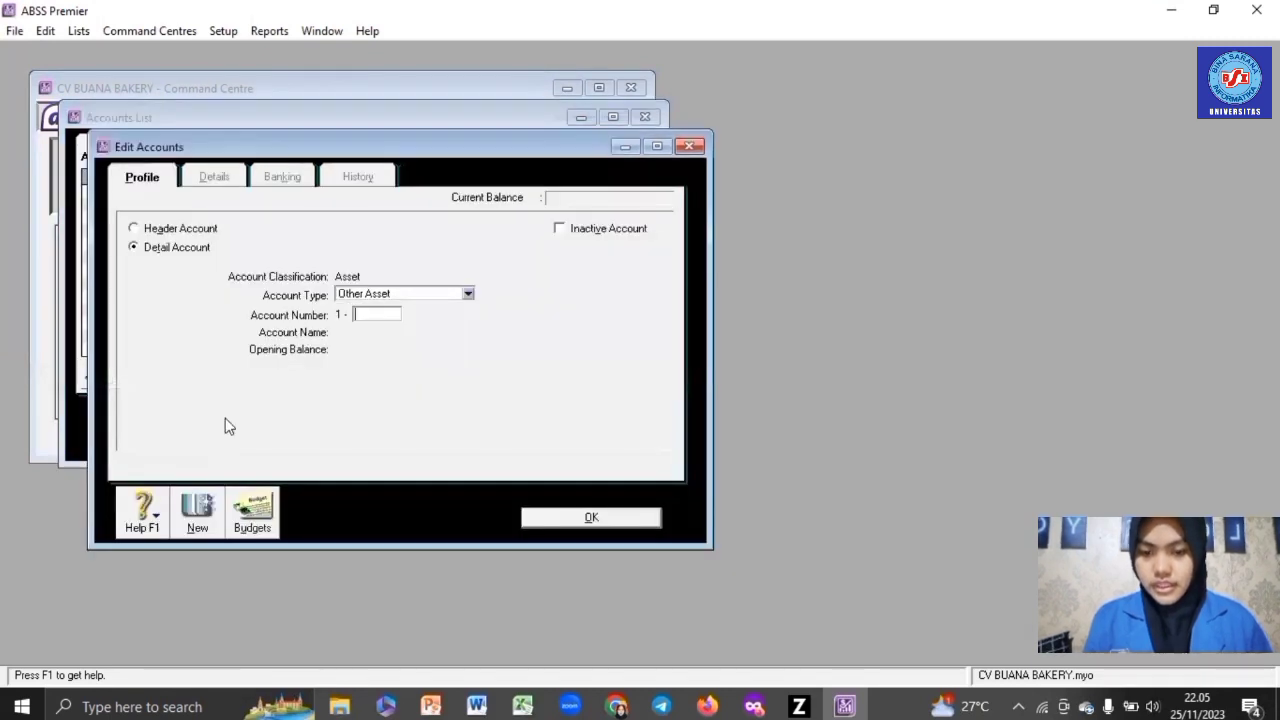
click(403, 296)
click(384, 312)
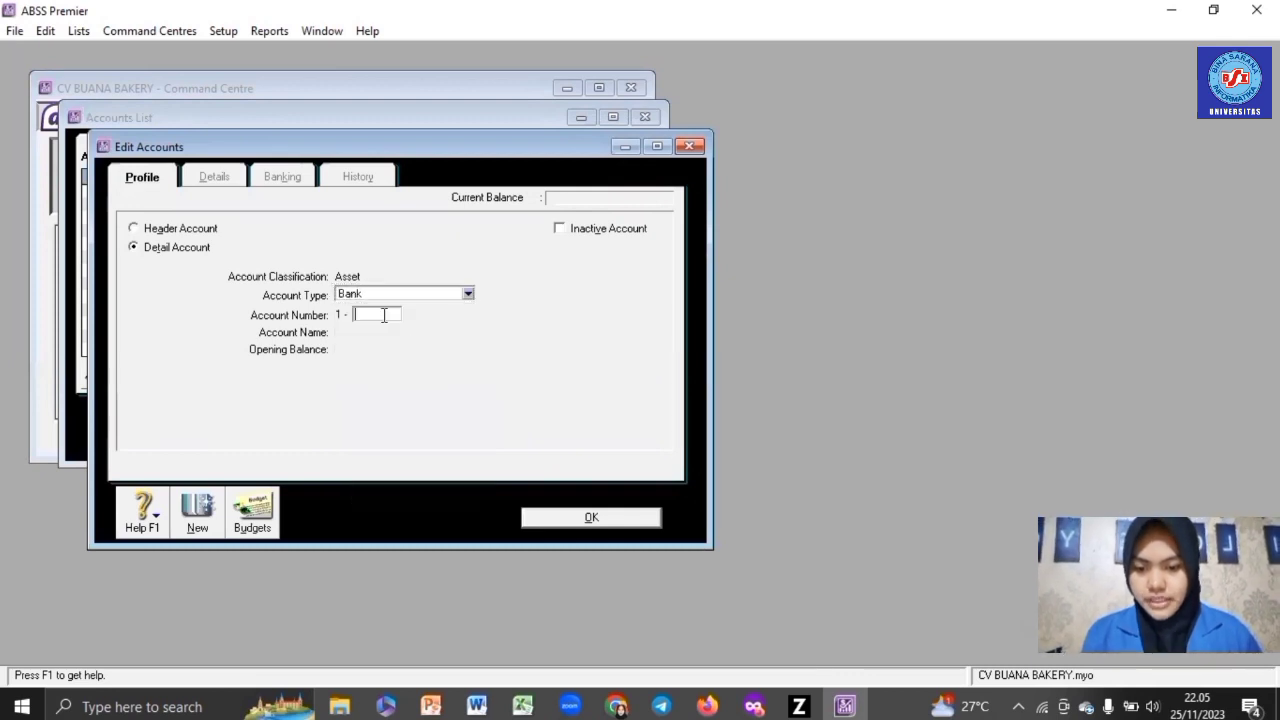
text(2130)
key(Tab)
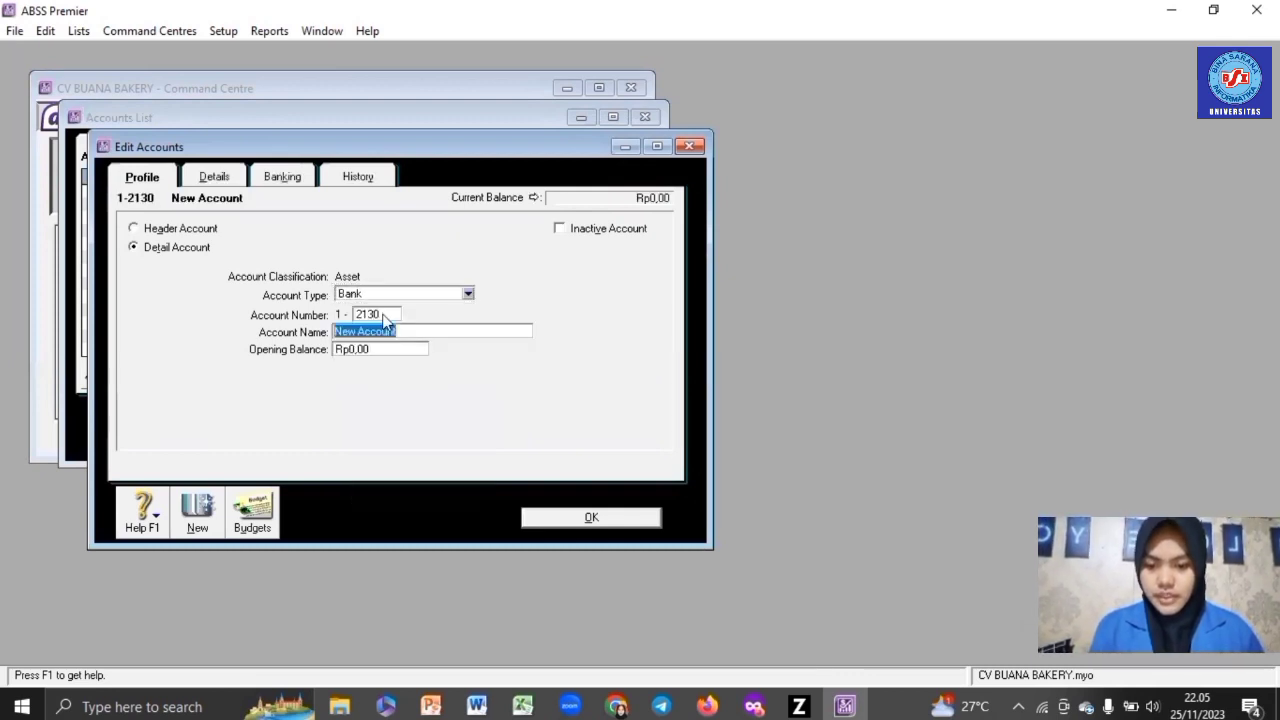
text(C)
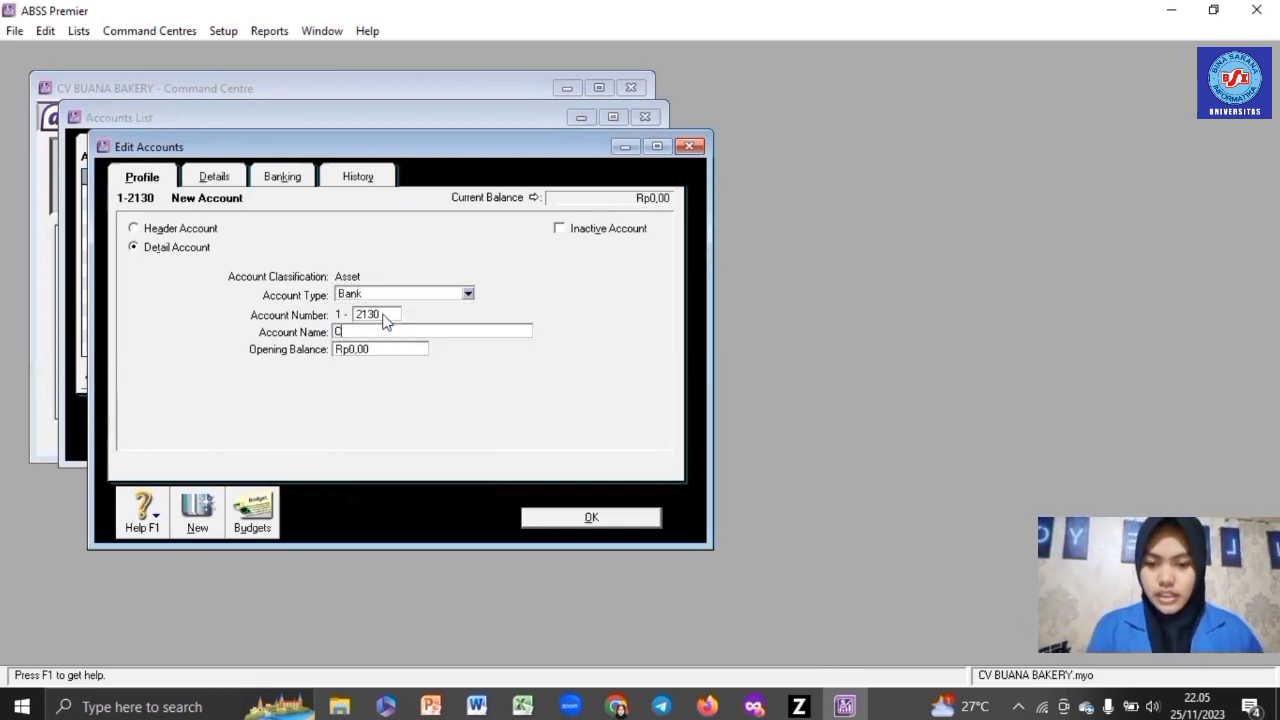
text(ash (S)
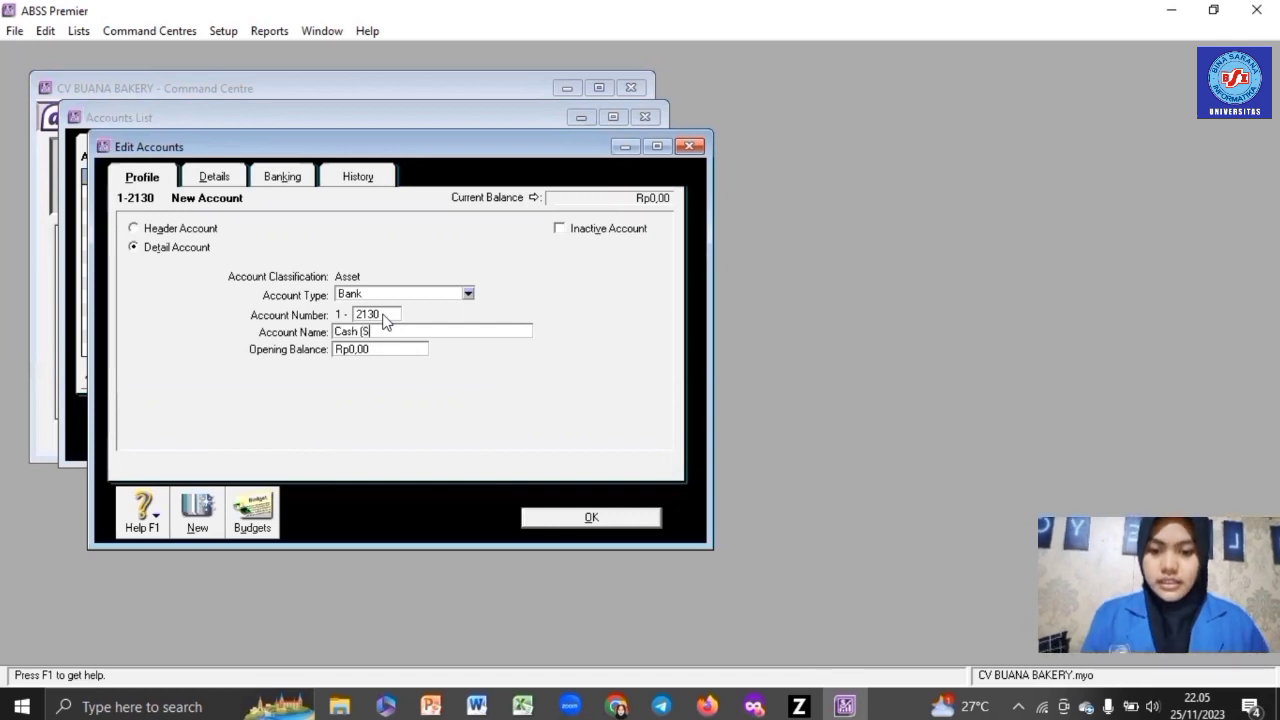
text(GD))
- Set its currency to Singapore Dollars, accept the automatic exchange account, and save
click(233, 178)
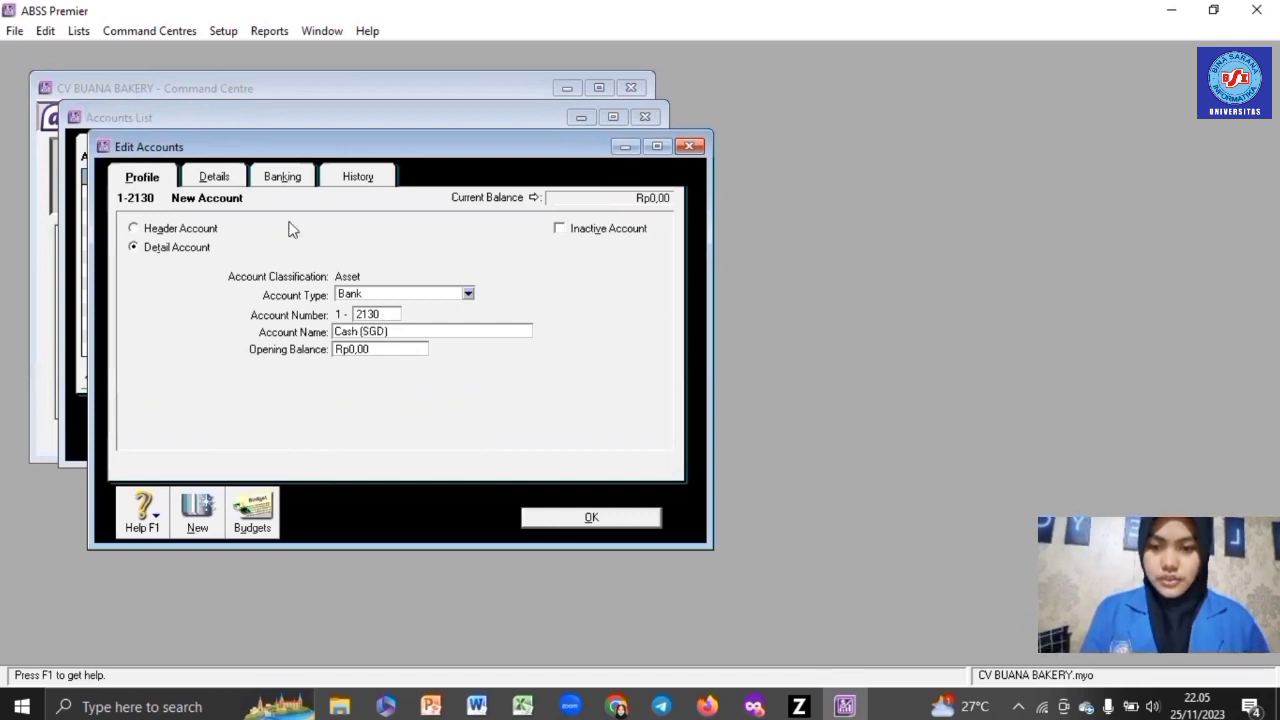
click(387, 345)
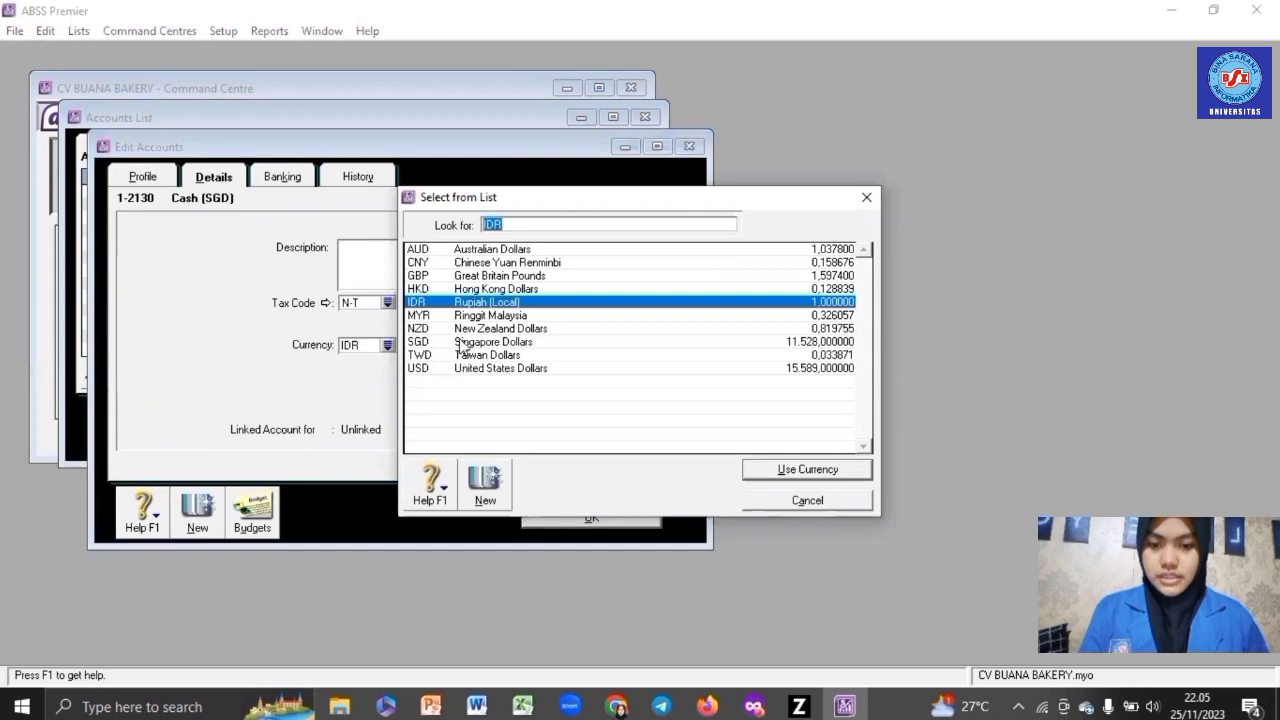
double_click(460, 342)
click(763, 443)
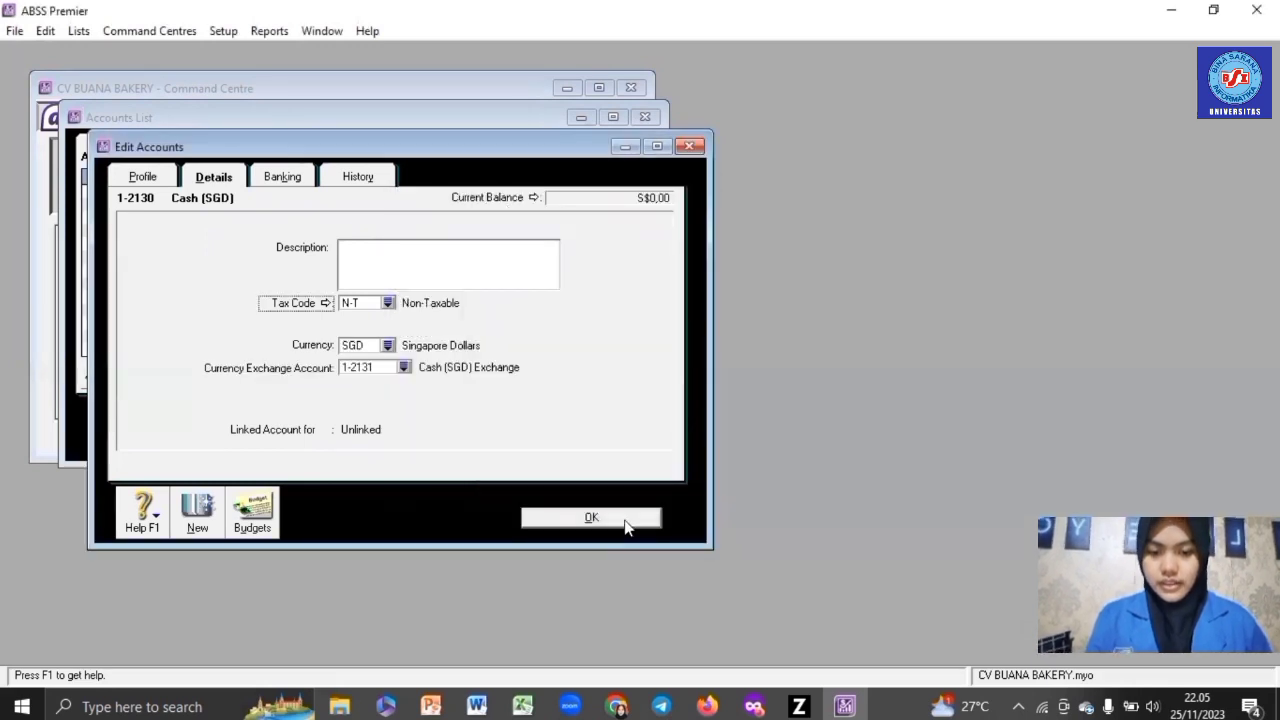
click(622, 519)
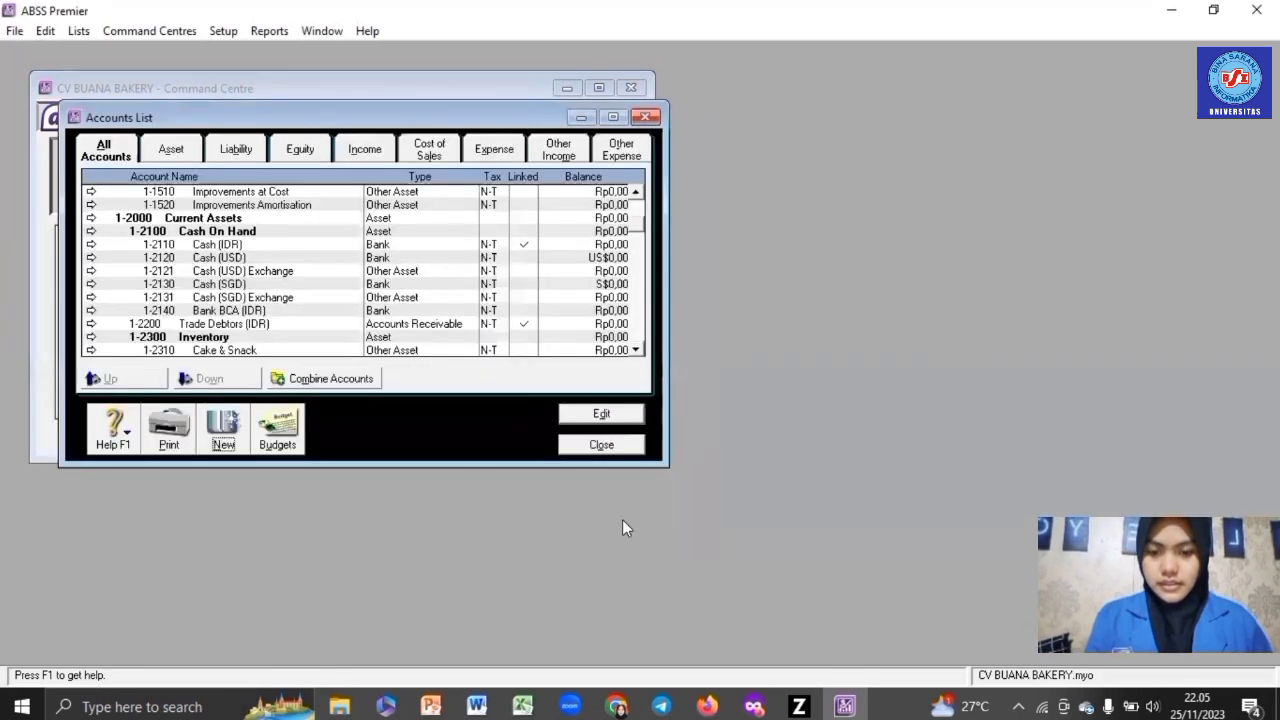
- Create Bank account 1-2150 Bank (USD) in US dollars with its automatic exchange account
click(225, 432)
click(409, 294)
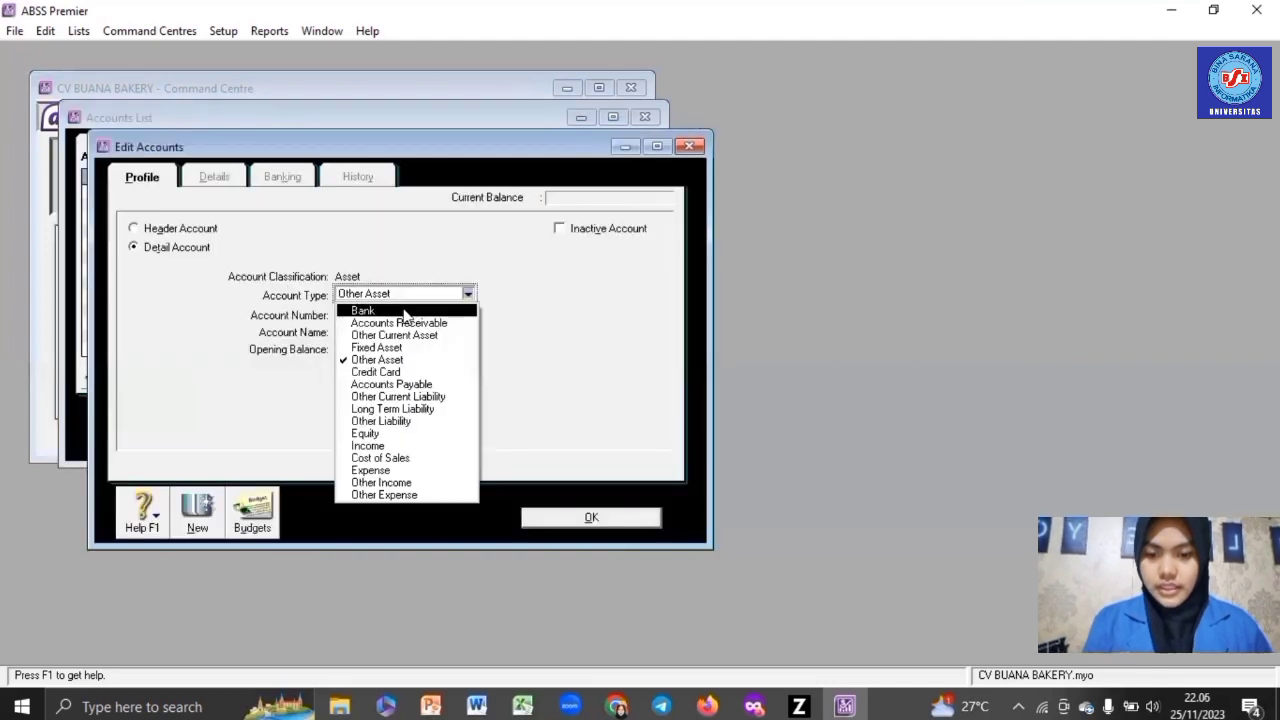
click(391, 306)
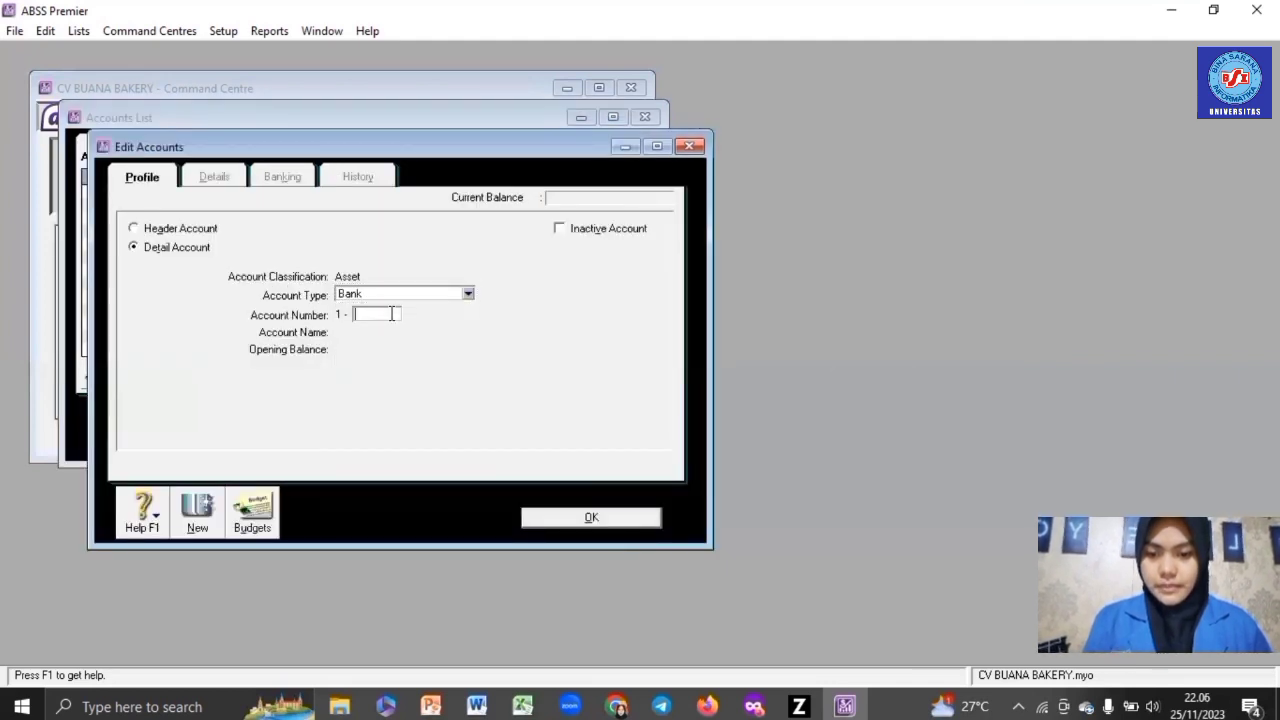
text(2150)
key(Tab)
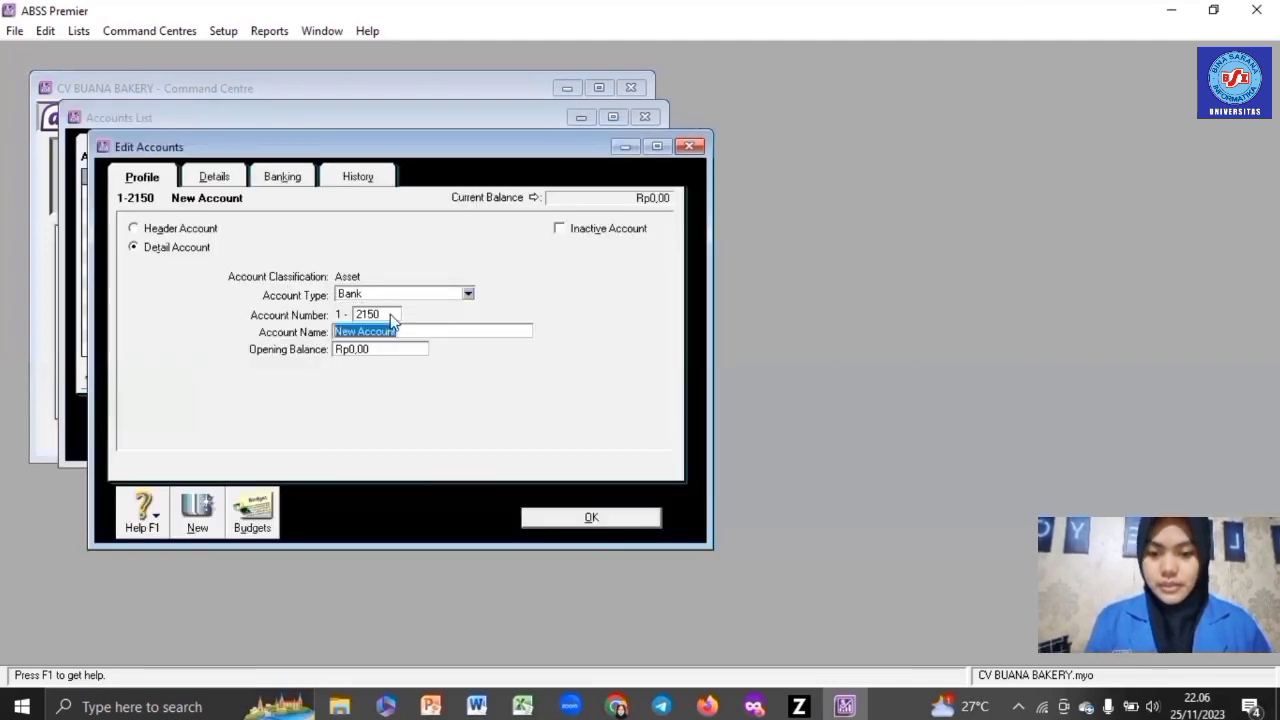
text(Bank )
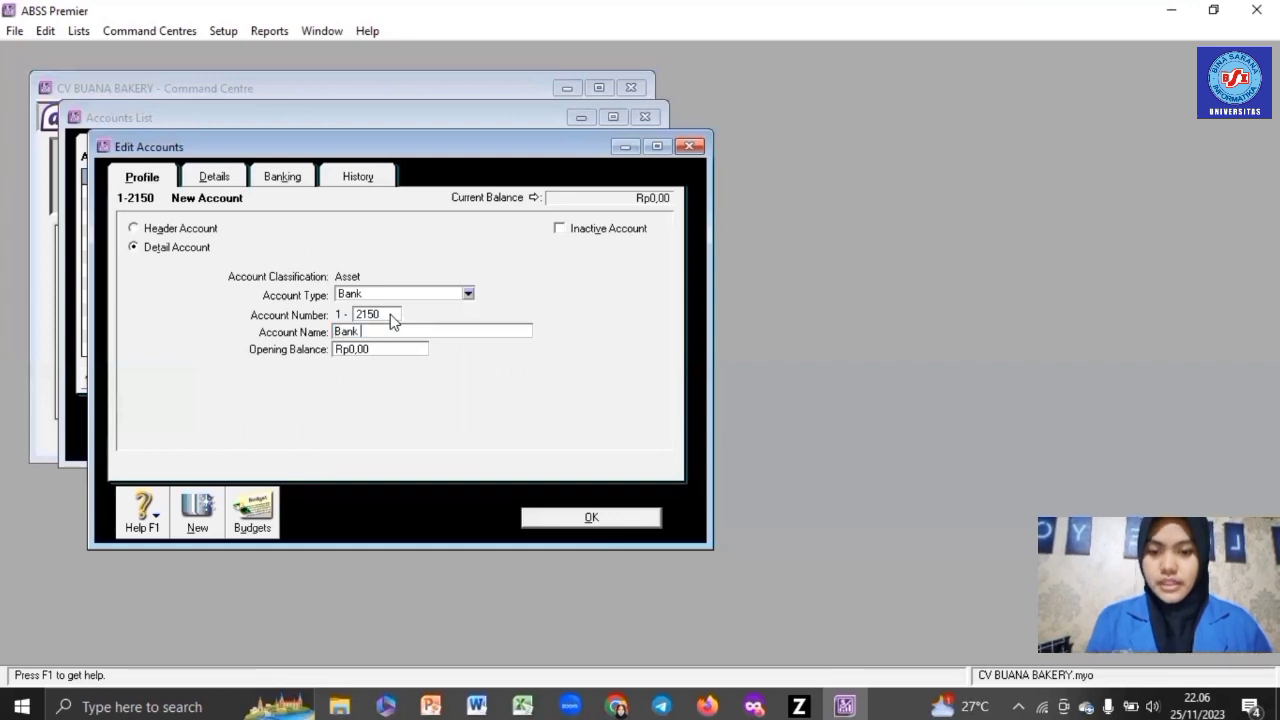
text((USD))
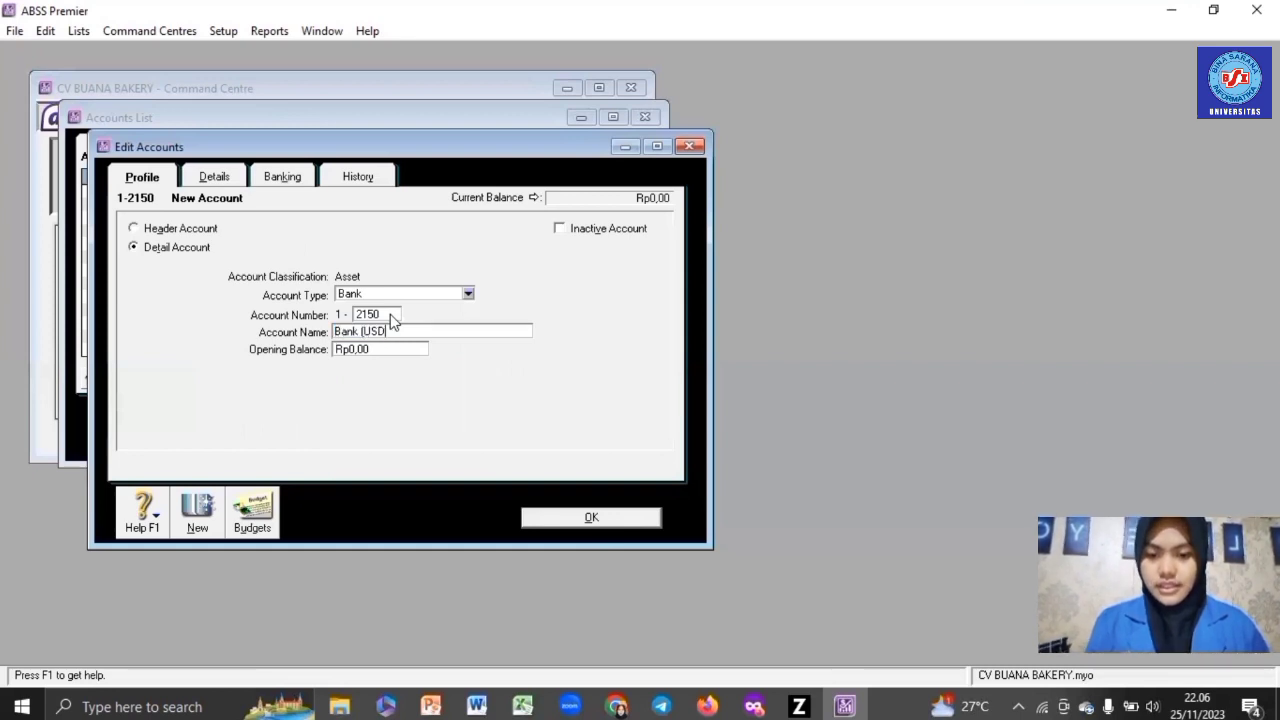
click(222, 180)
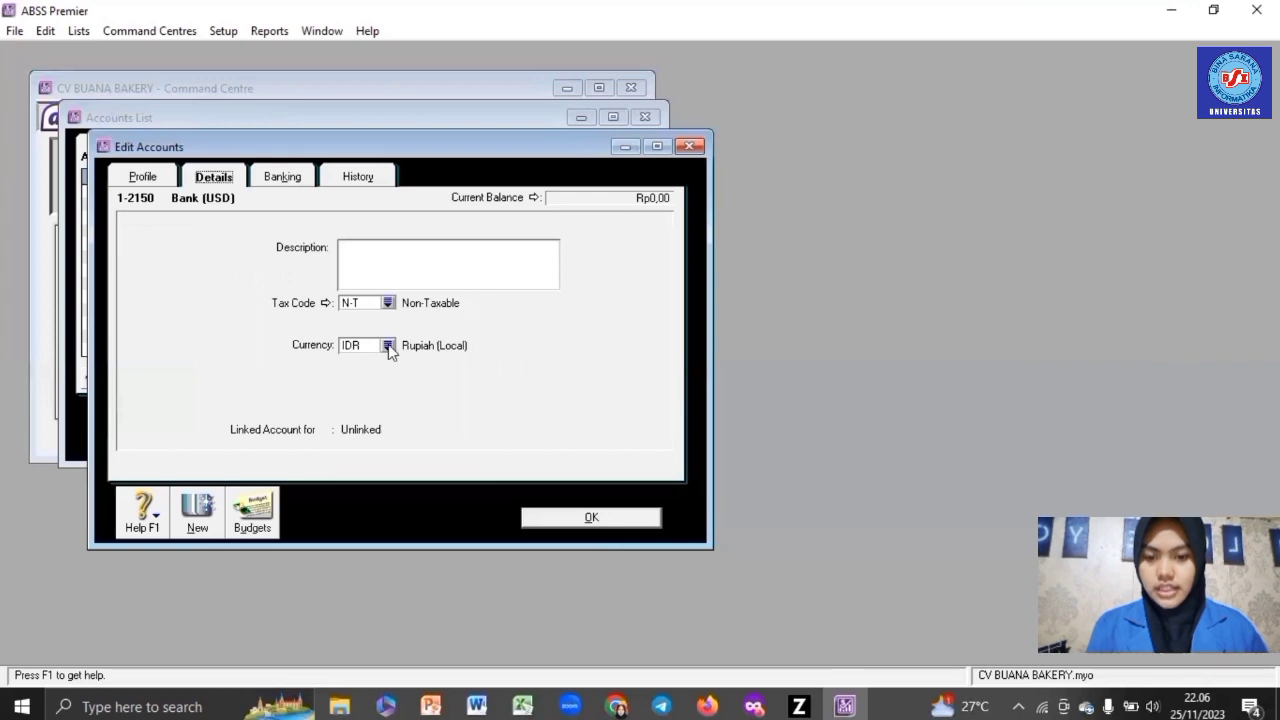
click(388, 345)
double_click(440, 370)
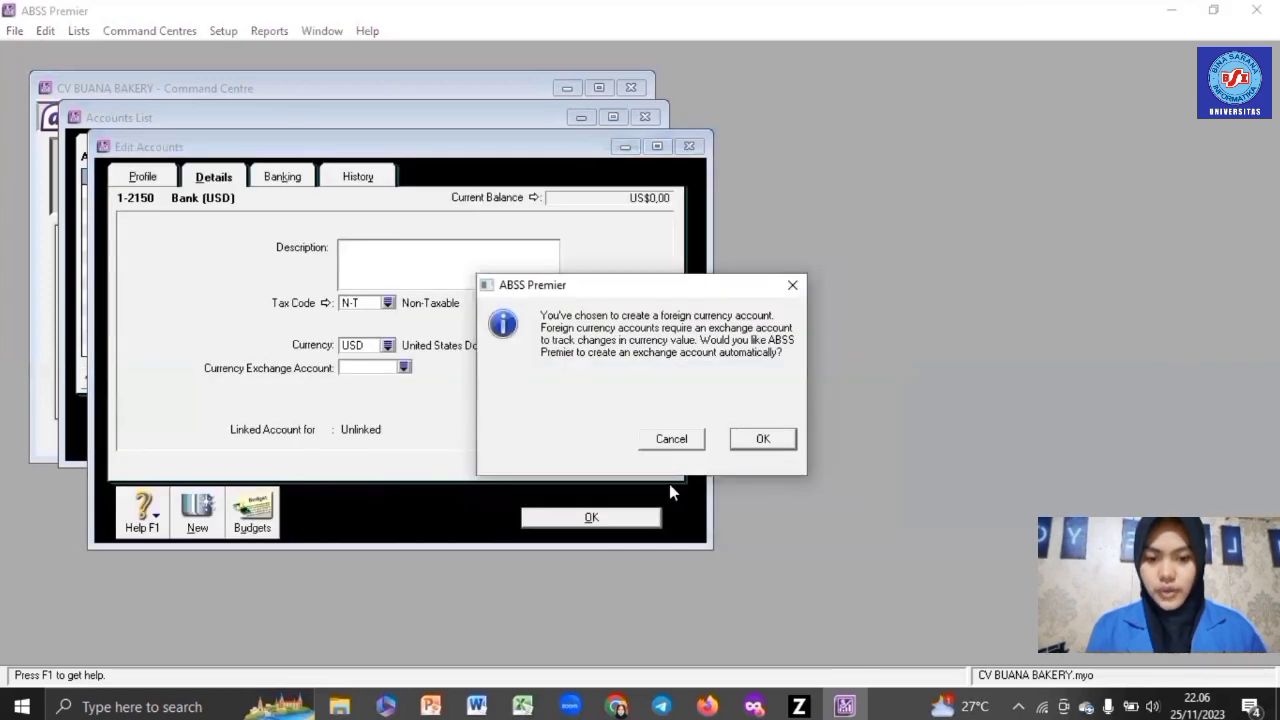
key(Return)
click(622, 518)
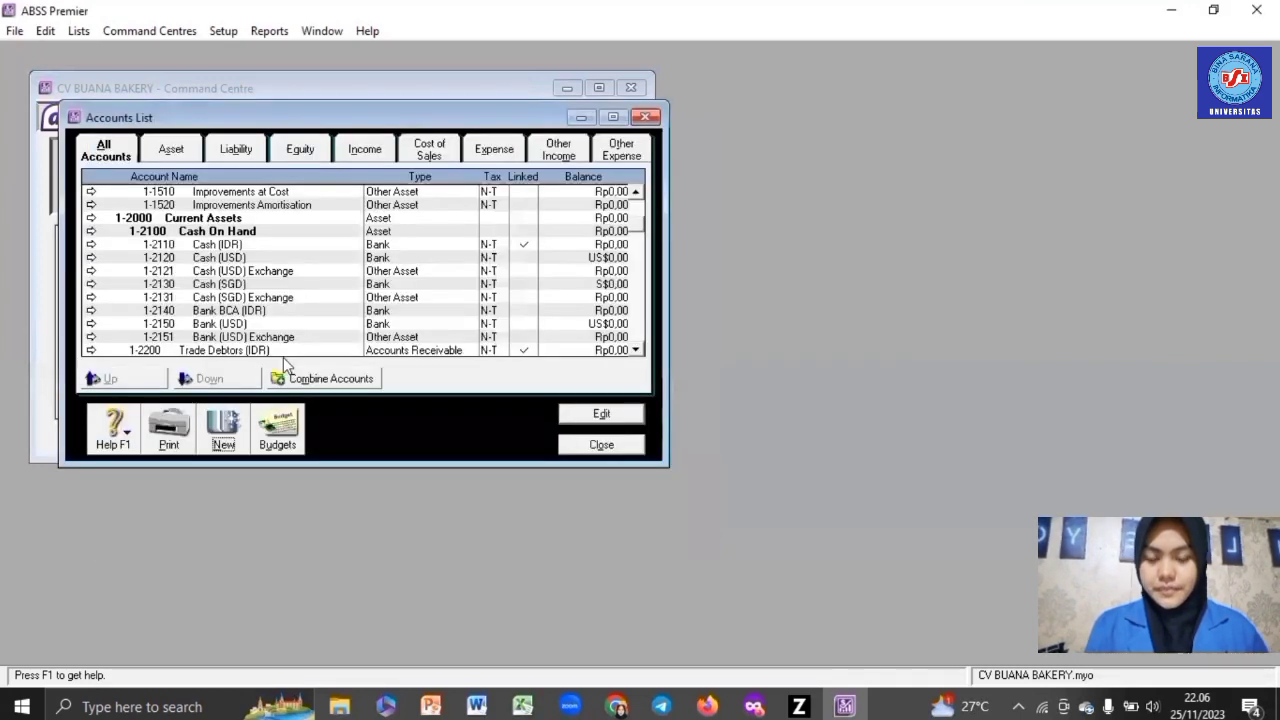
- Create Bank account 1-2160 Bank (SGD) in Singapore dollars with its automatic exchange account
click(223, 428)
click(390, 294)
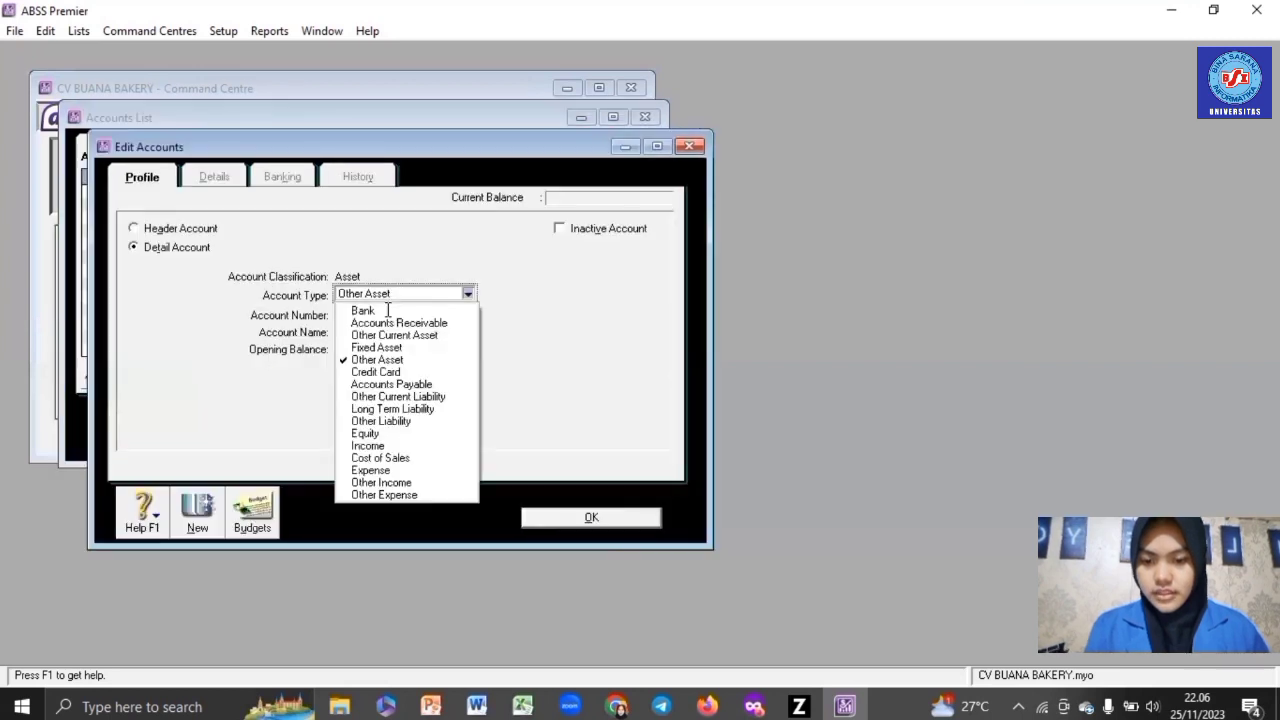
click(388, 311)
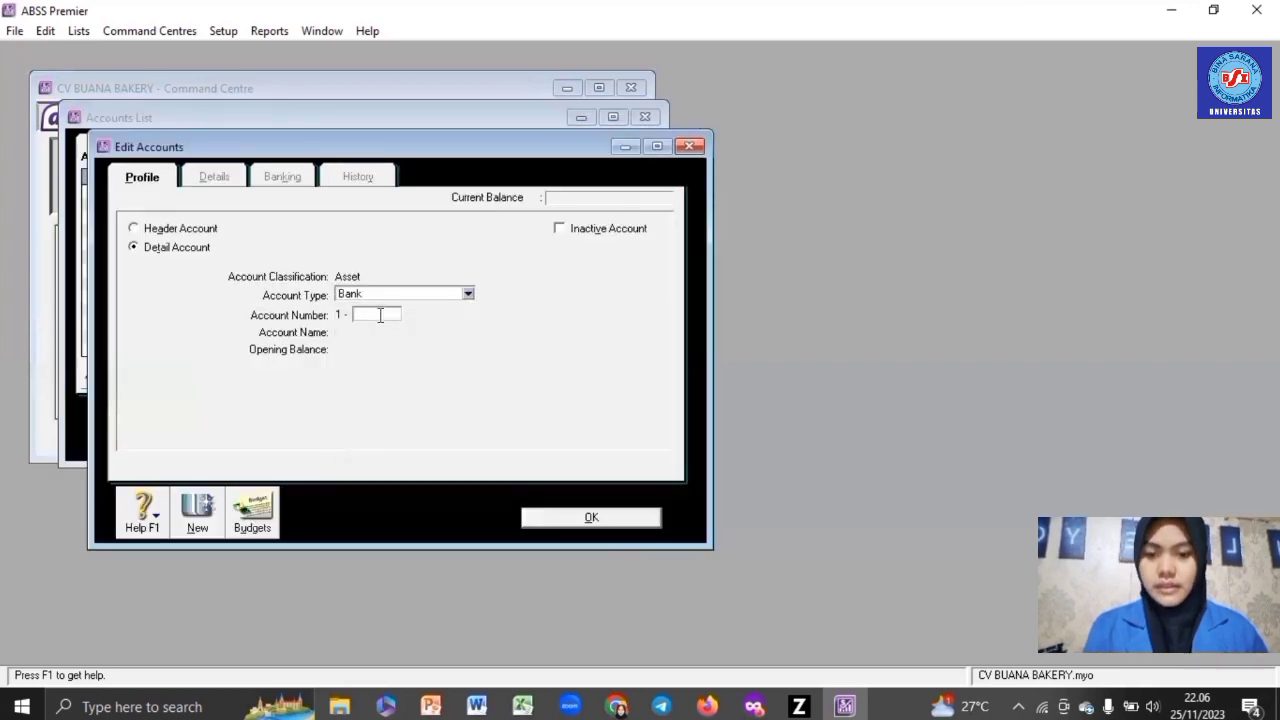
text(2160)
key(Tab)
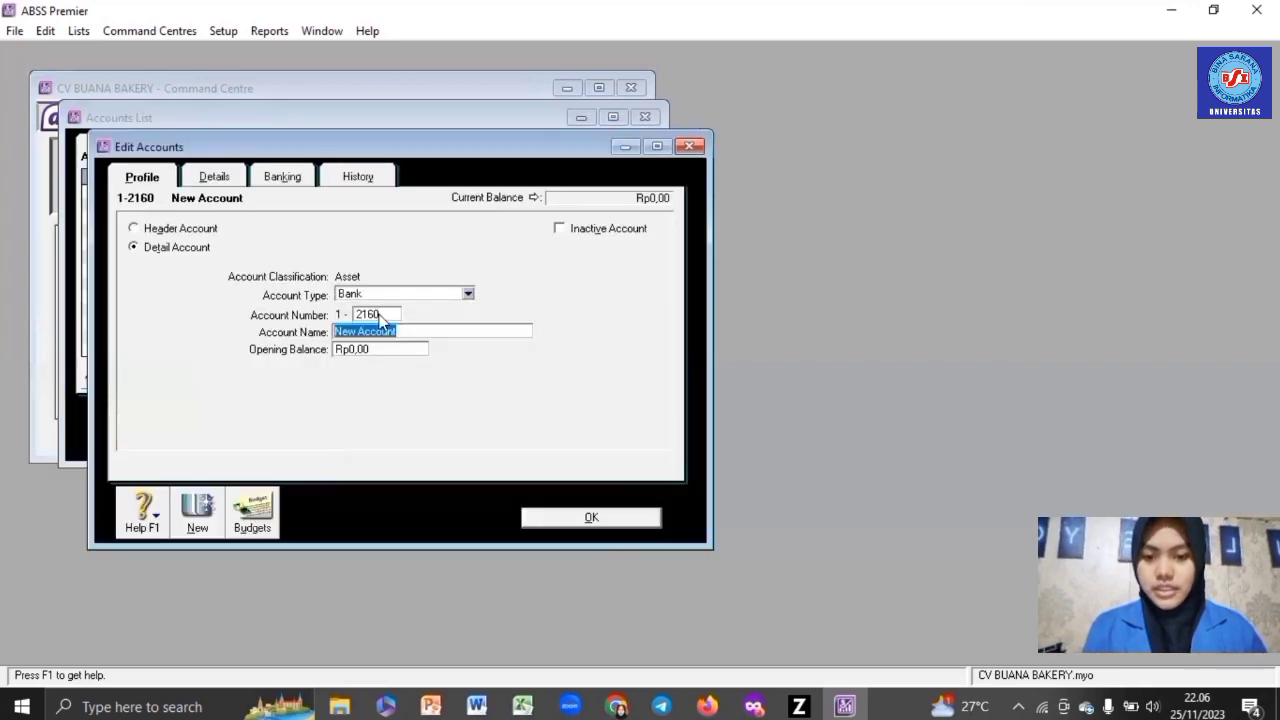
text(Bank (SGS))
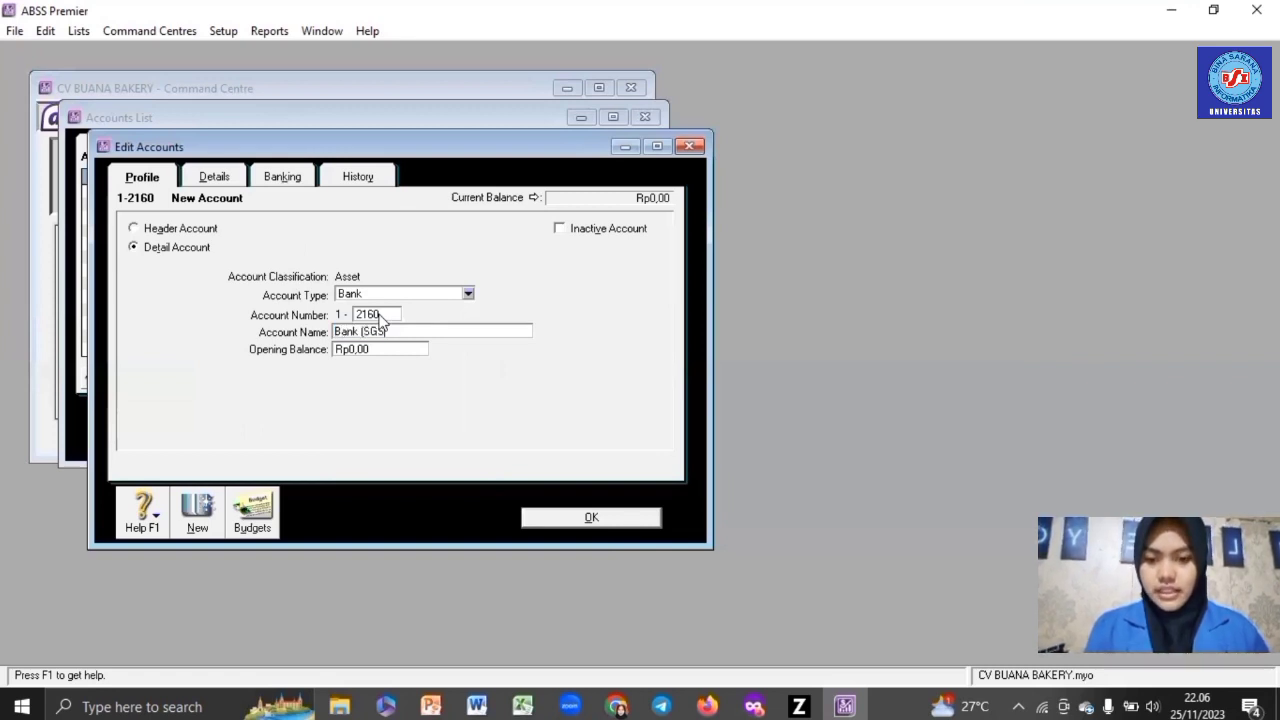
key(BackSpace)
key(BackSpace)
text(D))
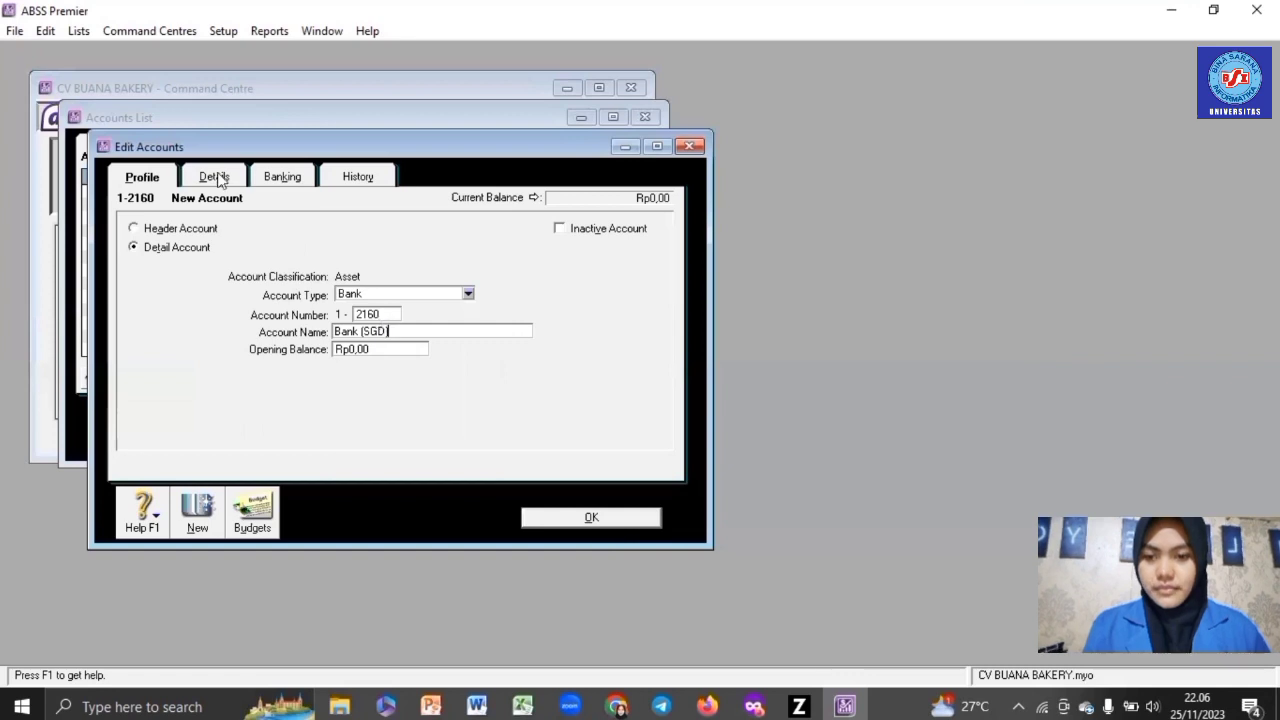
click(214, 177)
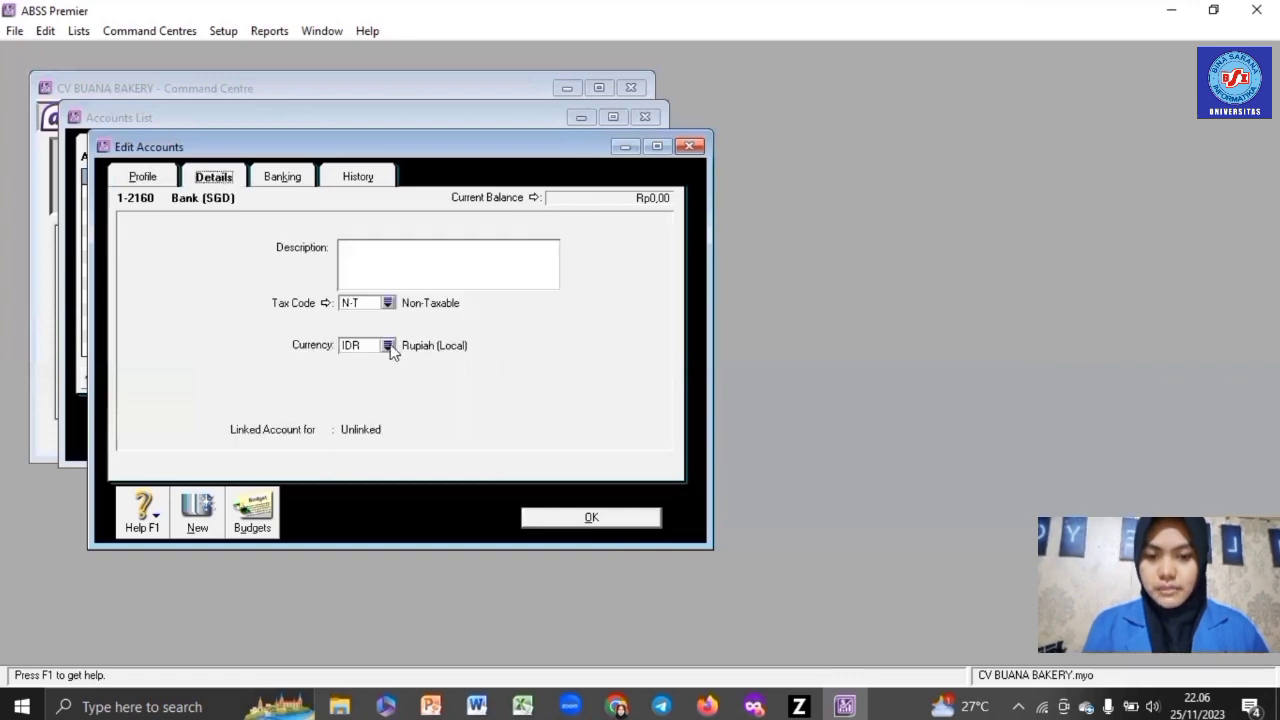
click(388, 345)
double_click(441, 341)
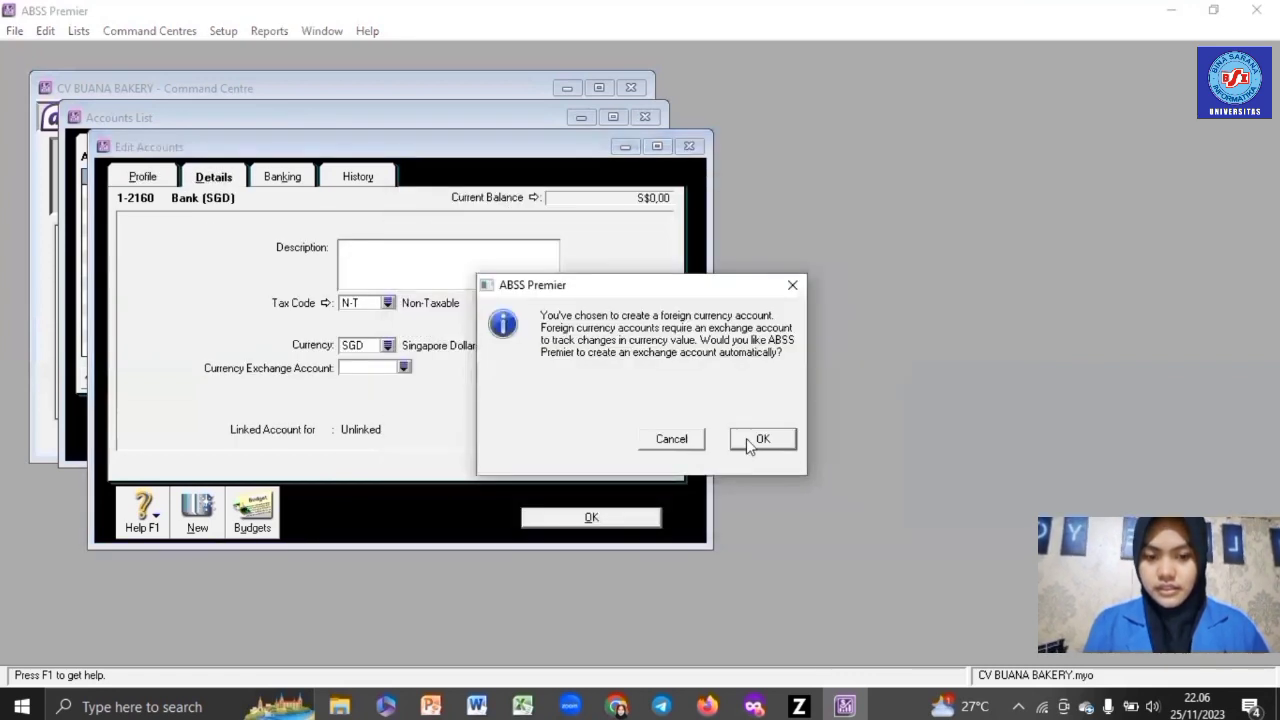
click(750, 442)
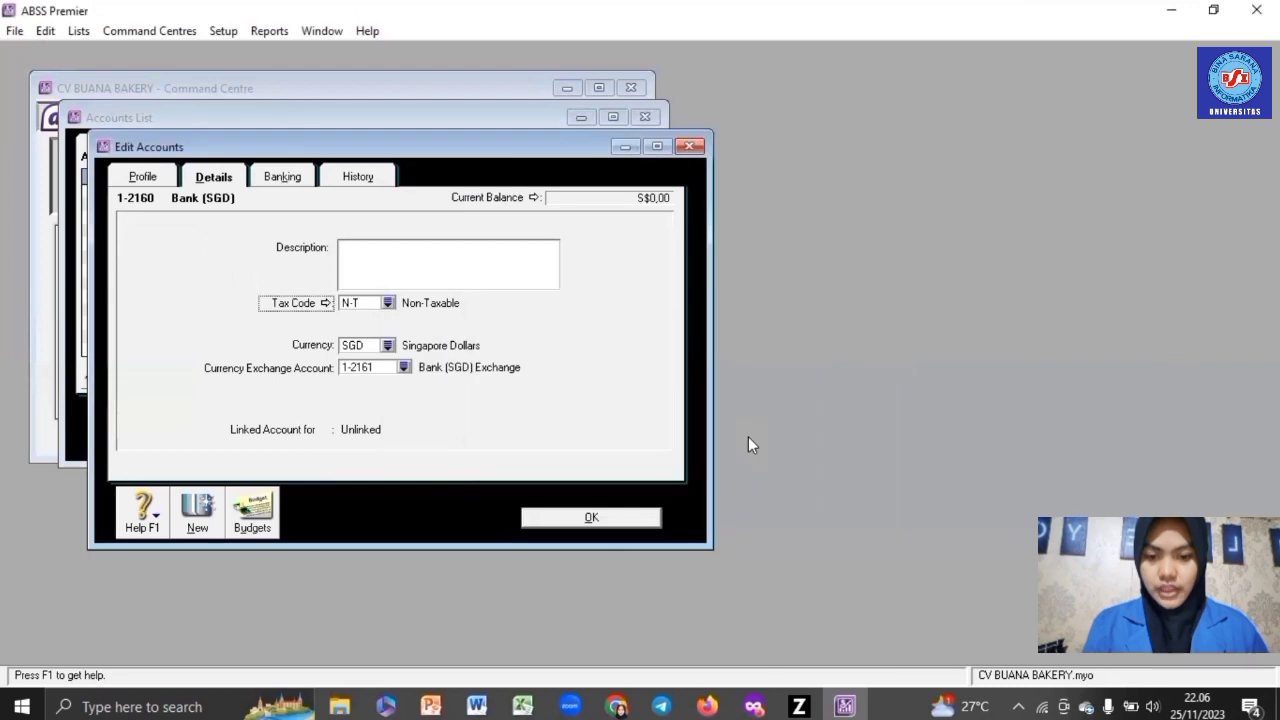
click(612, 520)
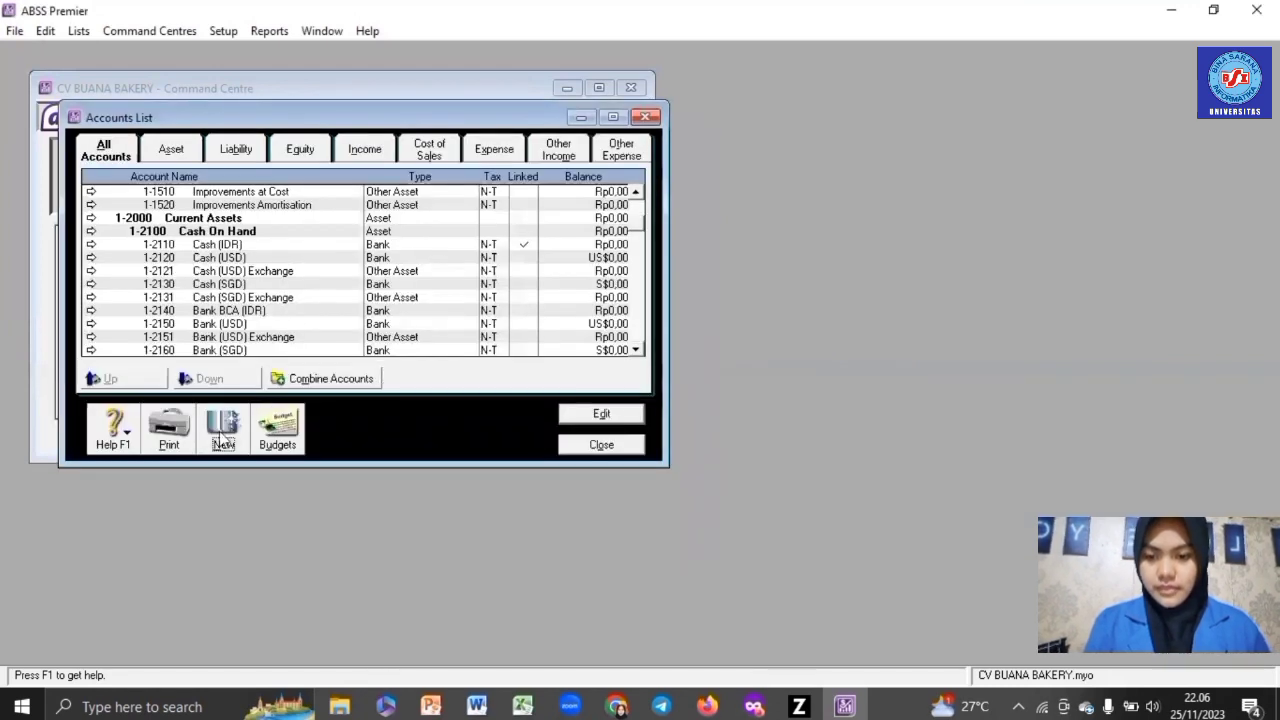
- Start a new Accounts Receivable account numbered 1-2210 named Trade Debtors (USD)
click(222, 438)
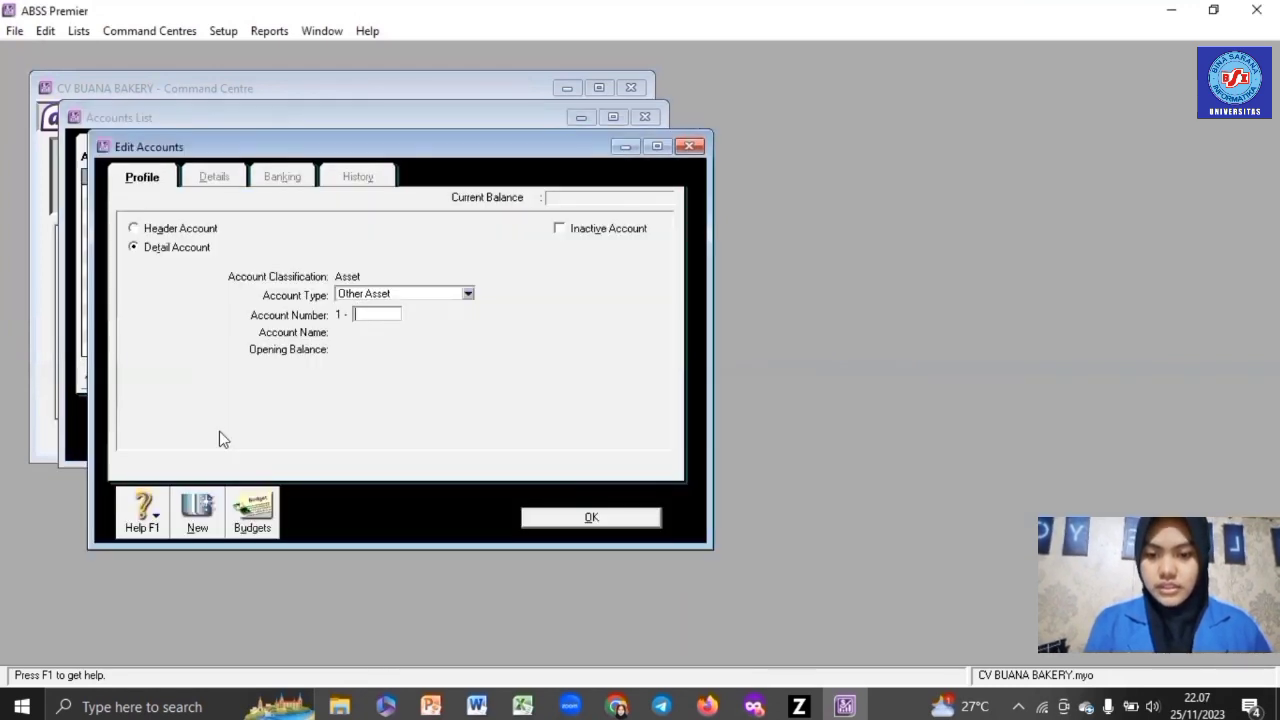
click(401, 293)
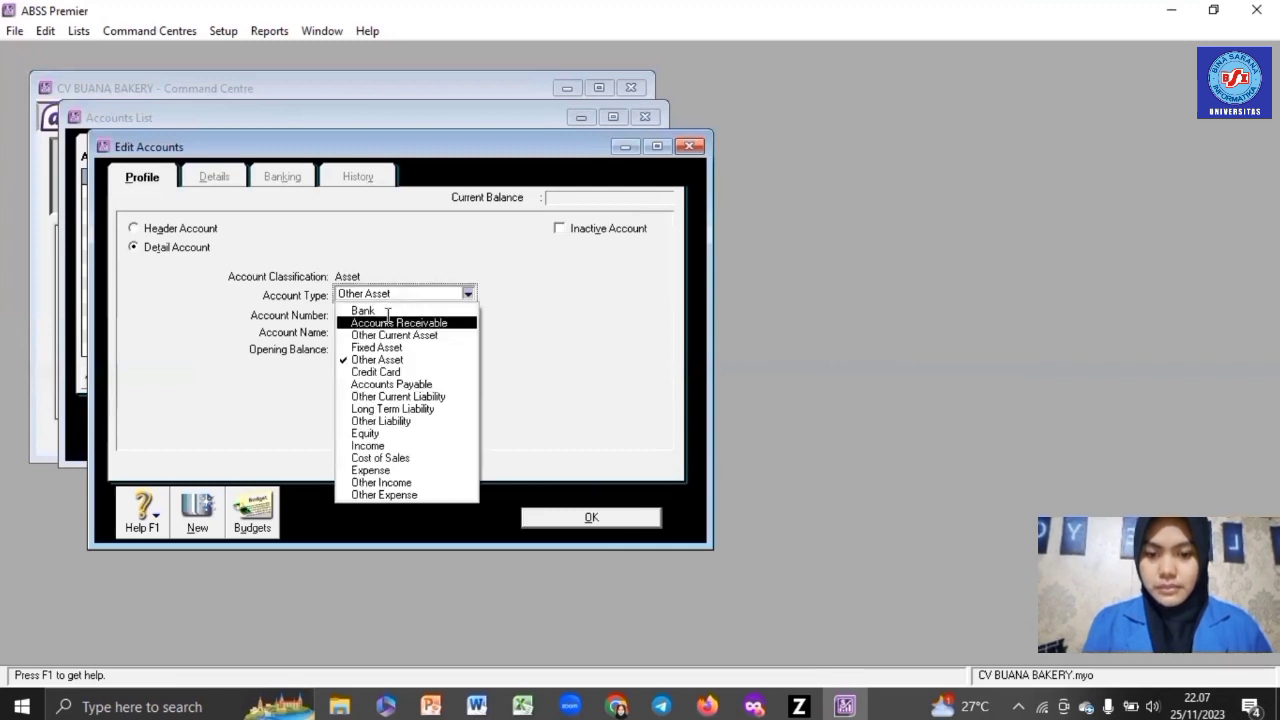
click(388, 316)
click(388, 316)
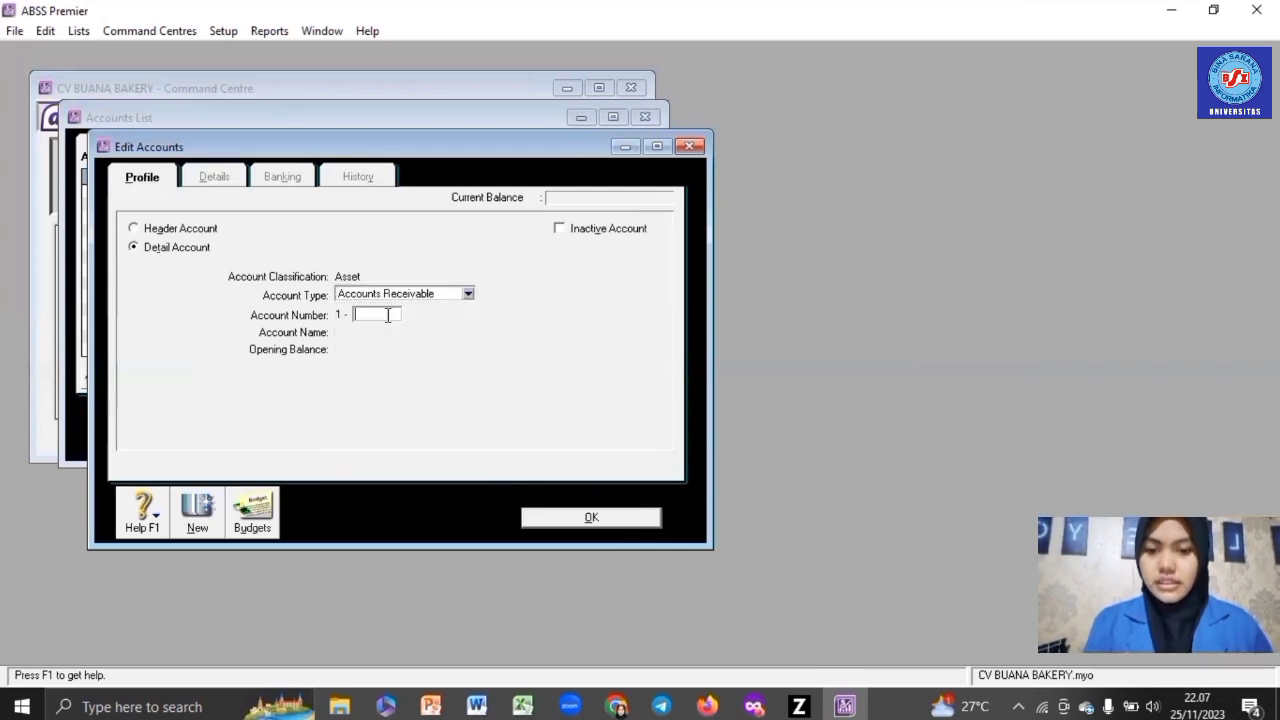
text(2210)
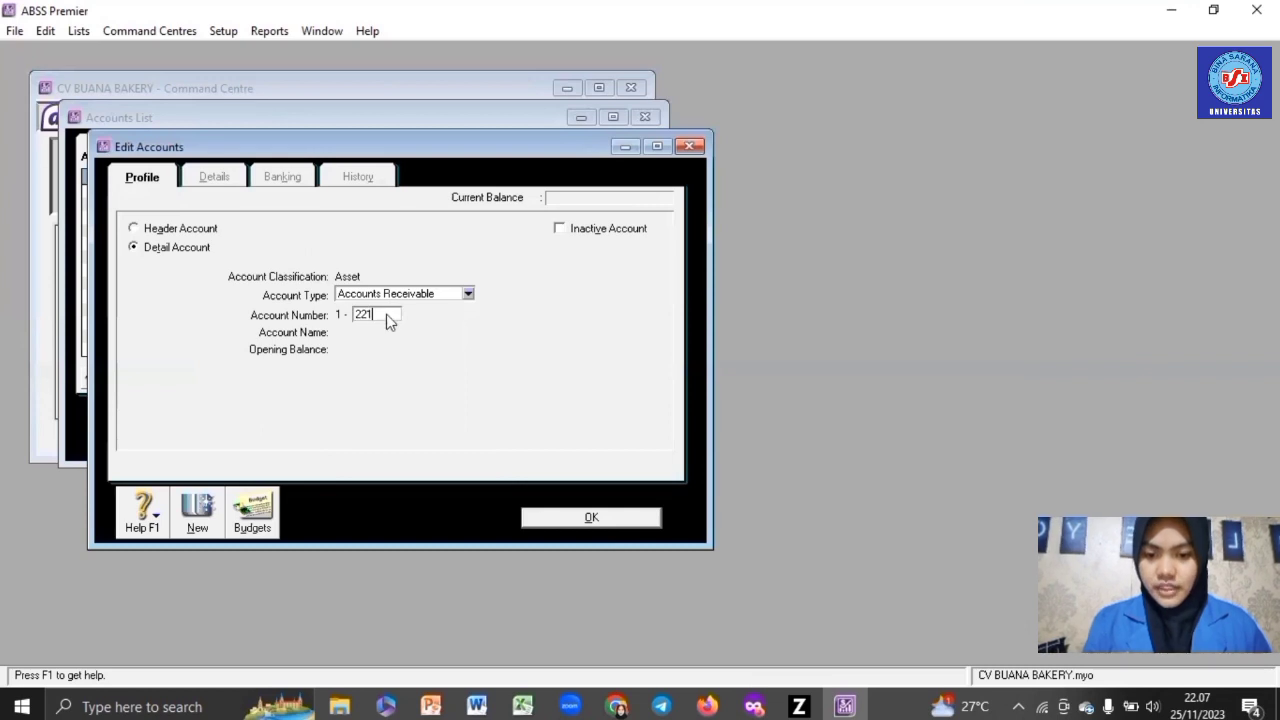
key(Tab)
text(T)
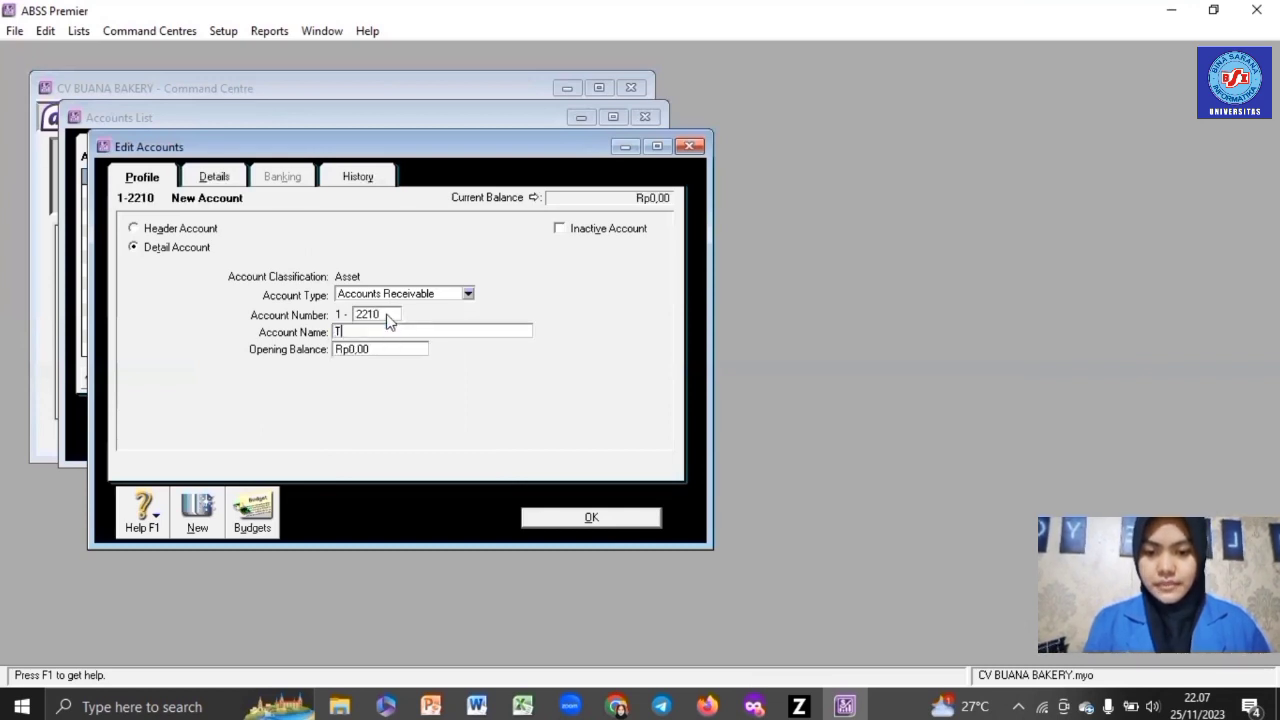
text(rade )
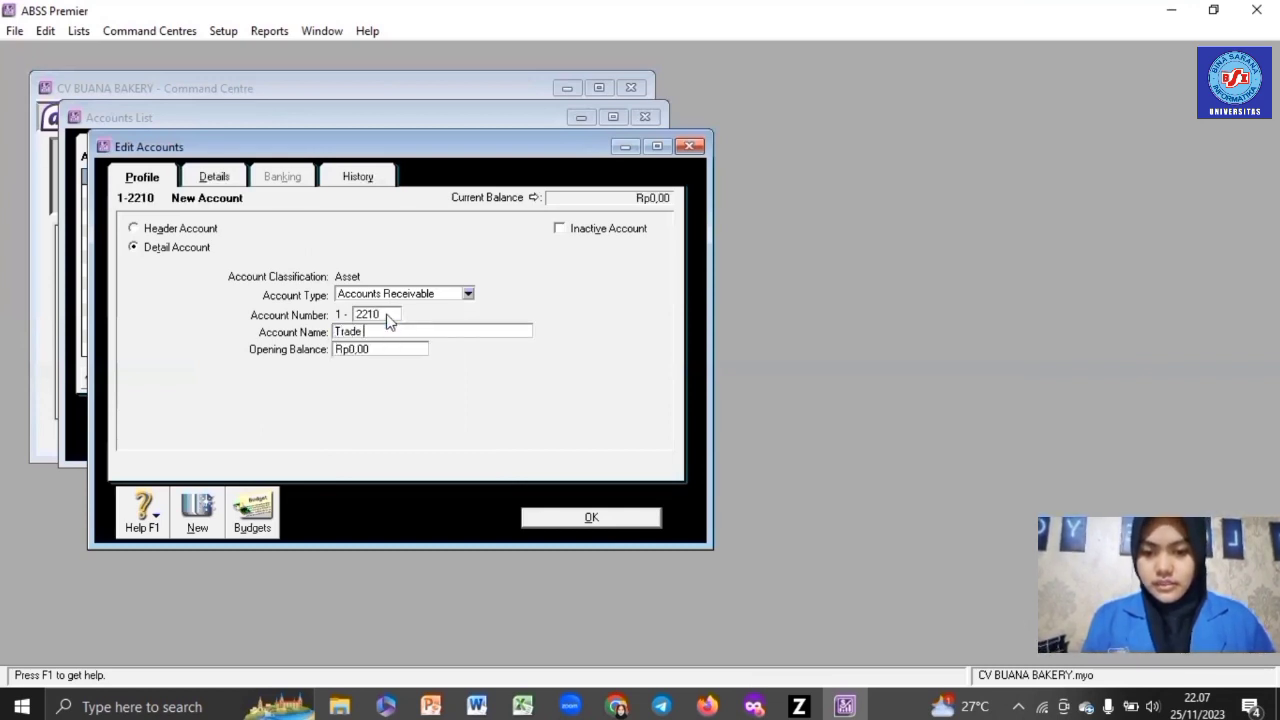
text(Debto)
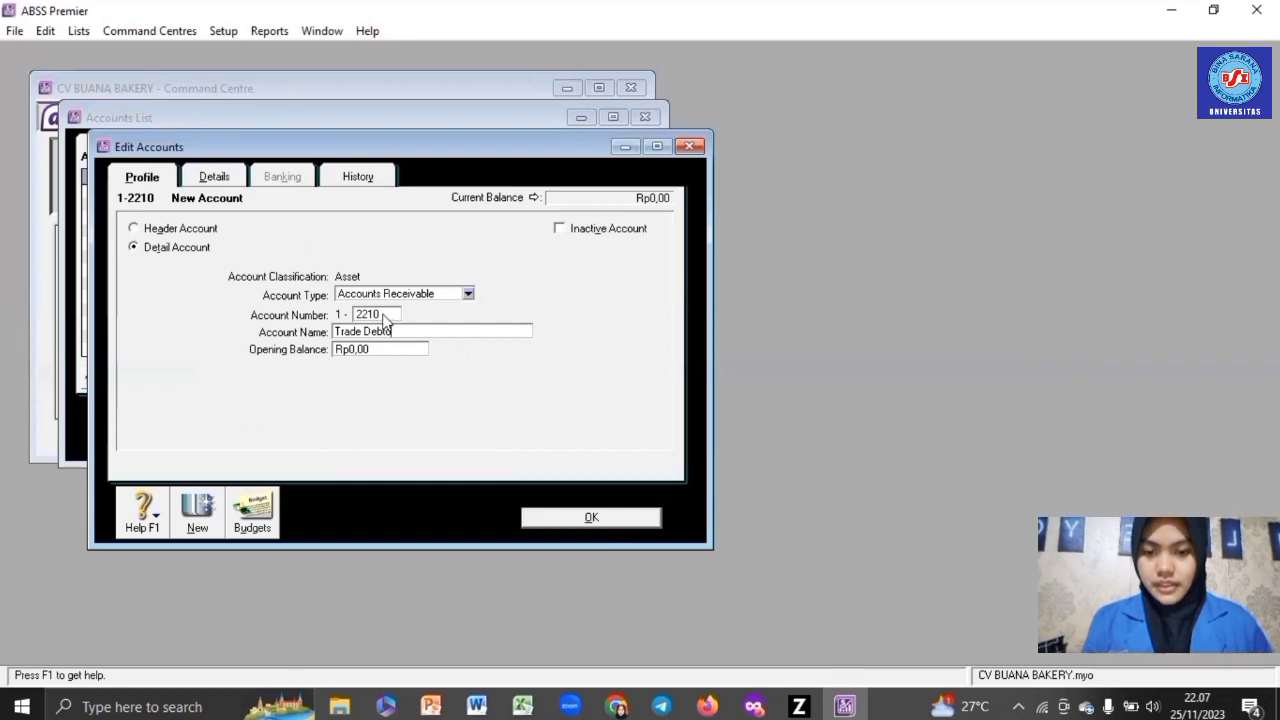
text(rs (US)
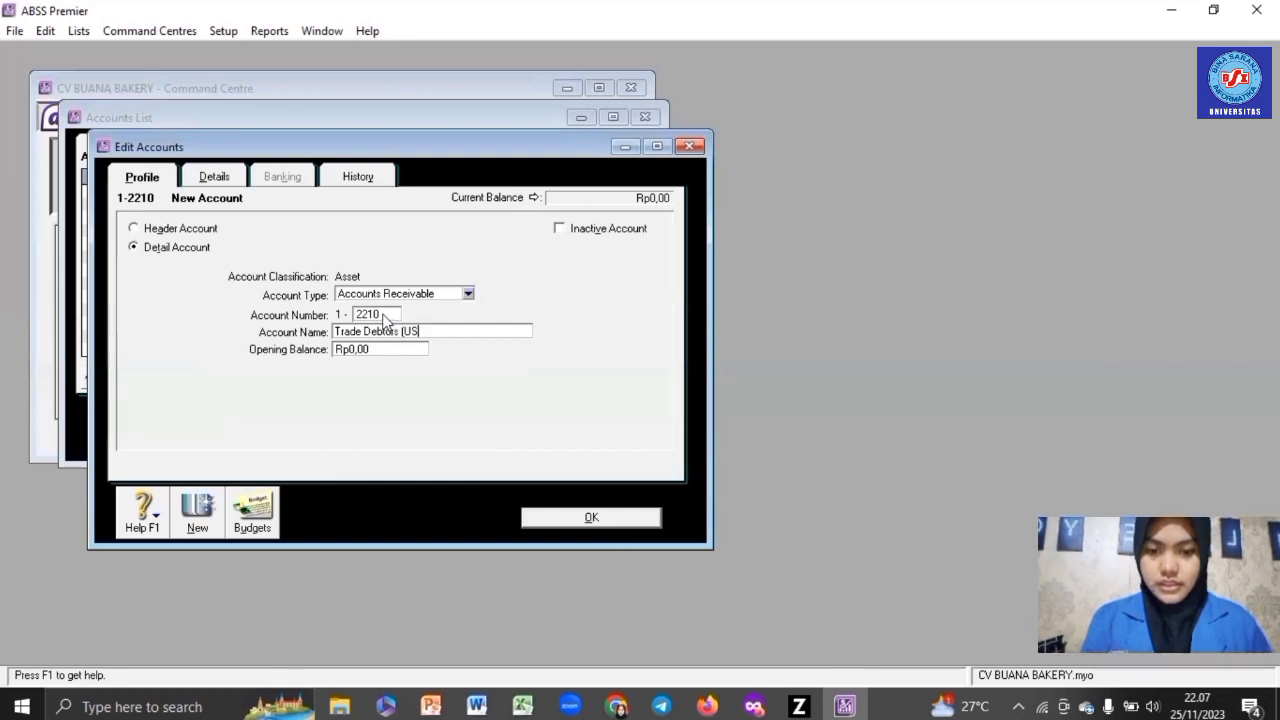
text(D))
- Set its currency to US dollars, accept the automatic exchange account, and save
click(214, 177)
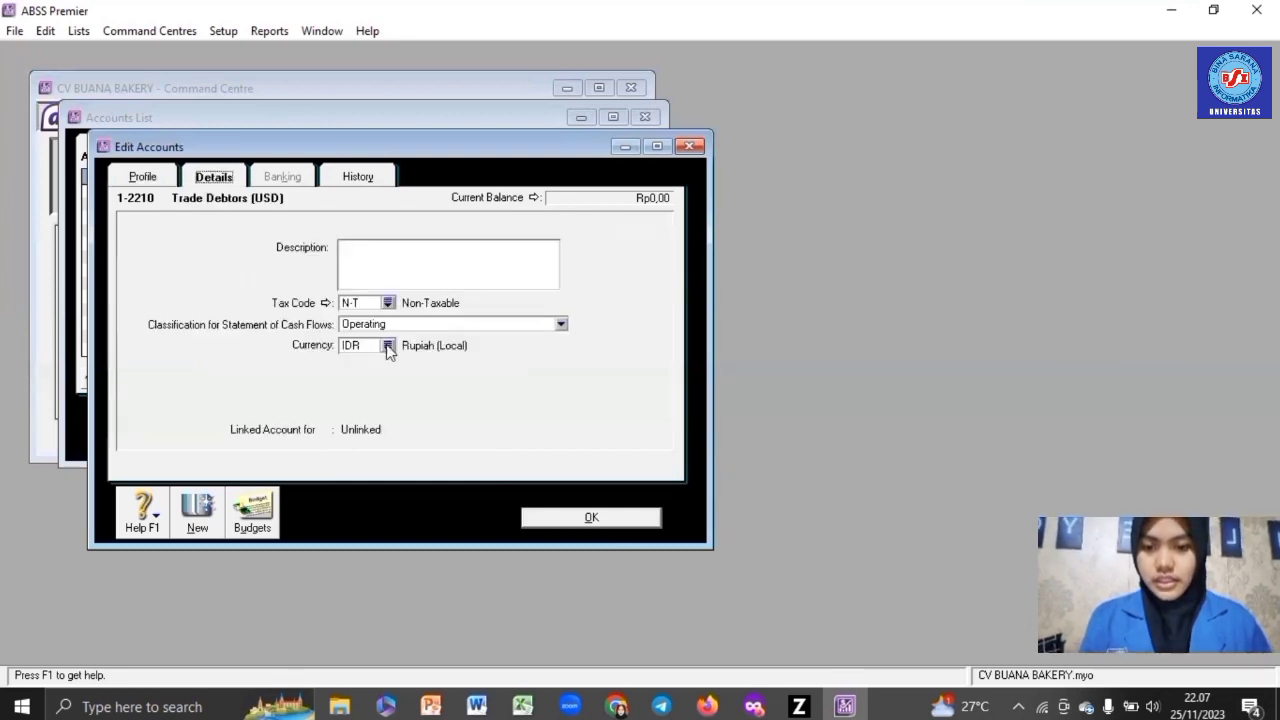
click(388, 345)
double_click(420, 368)
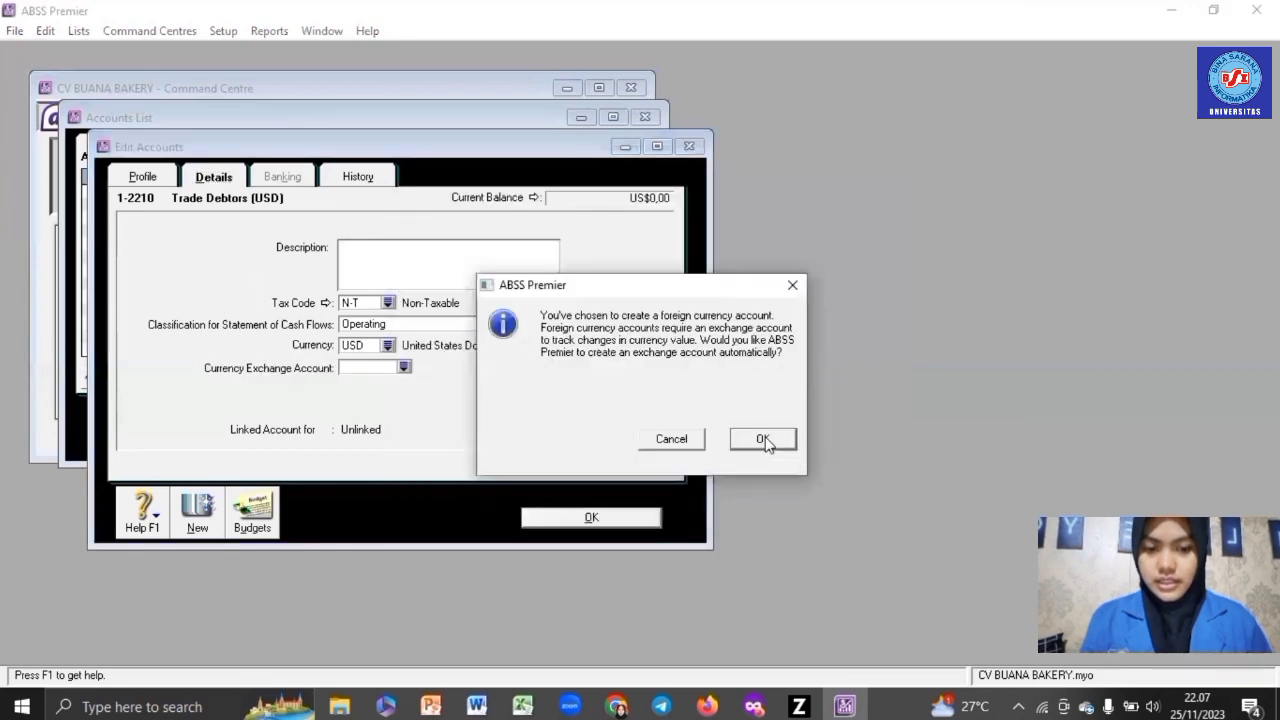
click(763, 440)
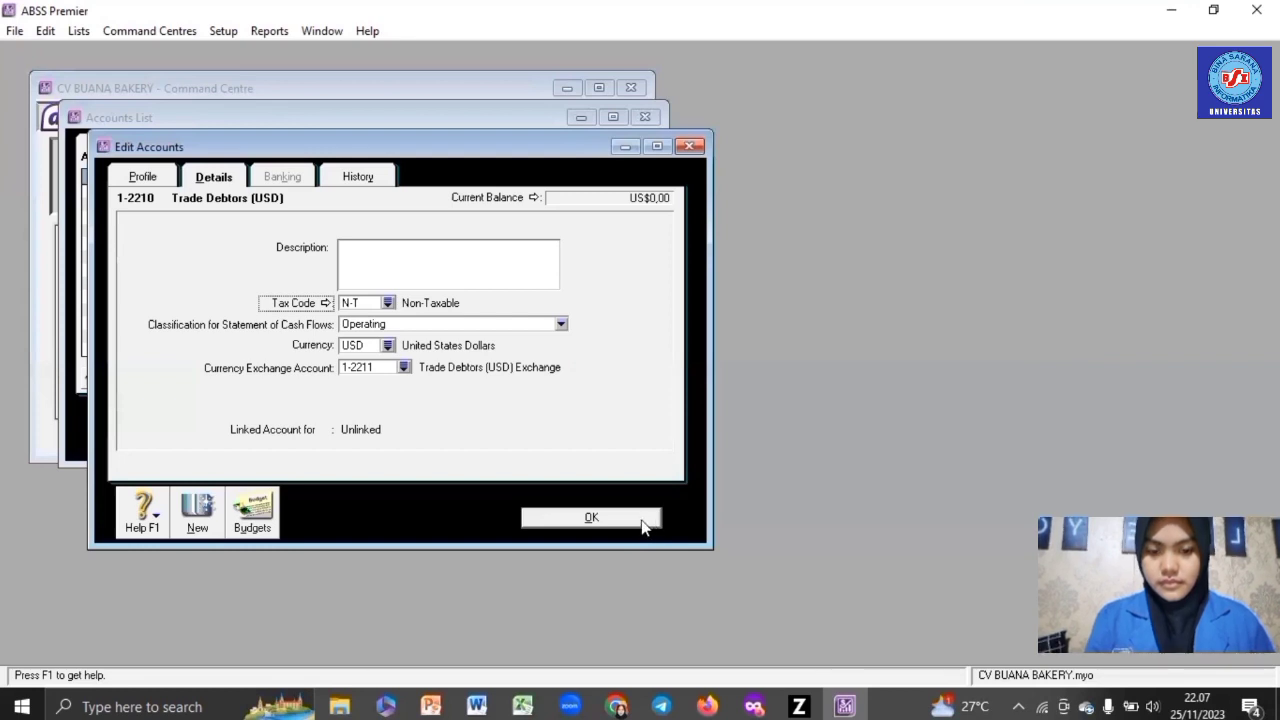
click(643, 521)
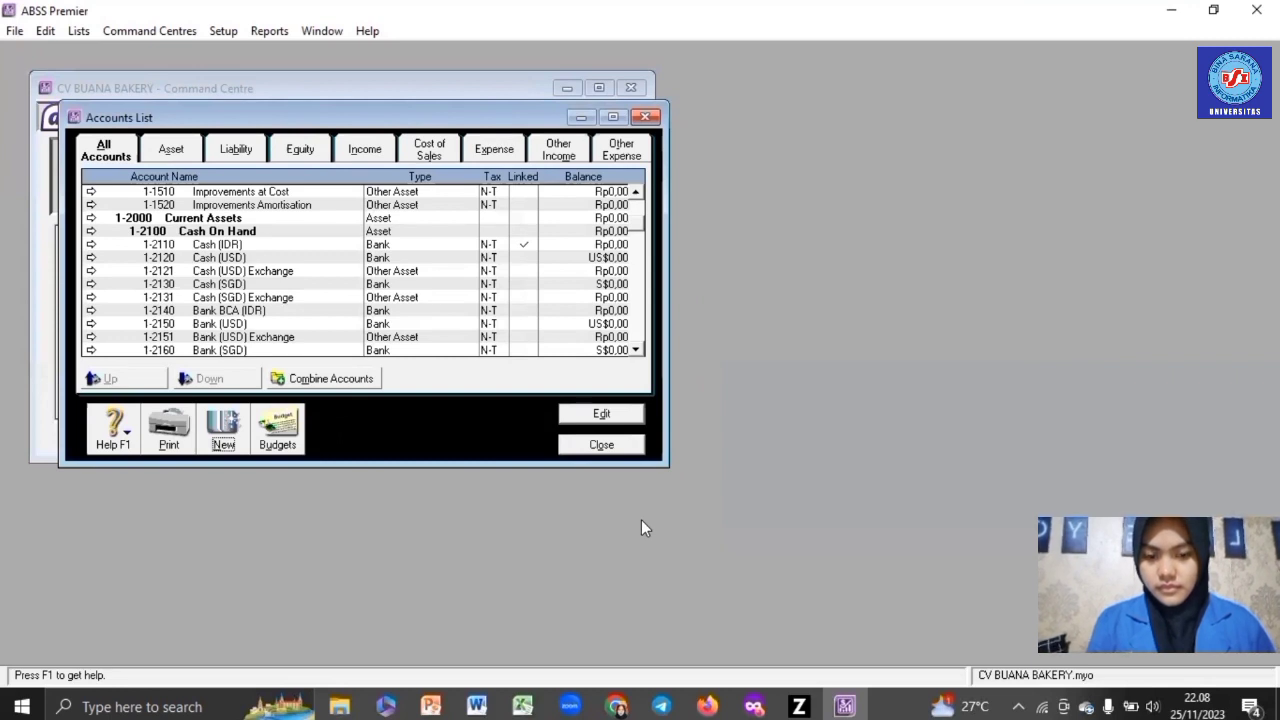
- Start a new Accounts Receivable account numbered 1-2220 named Trade Debtors (SGD)
click(218, 424)
click(371, 298)
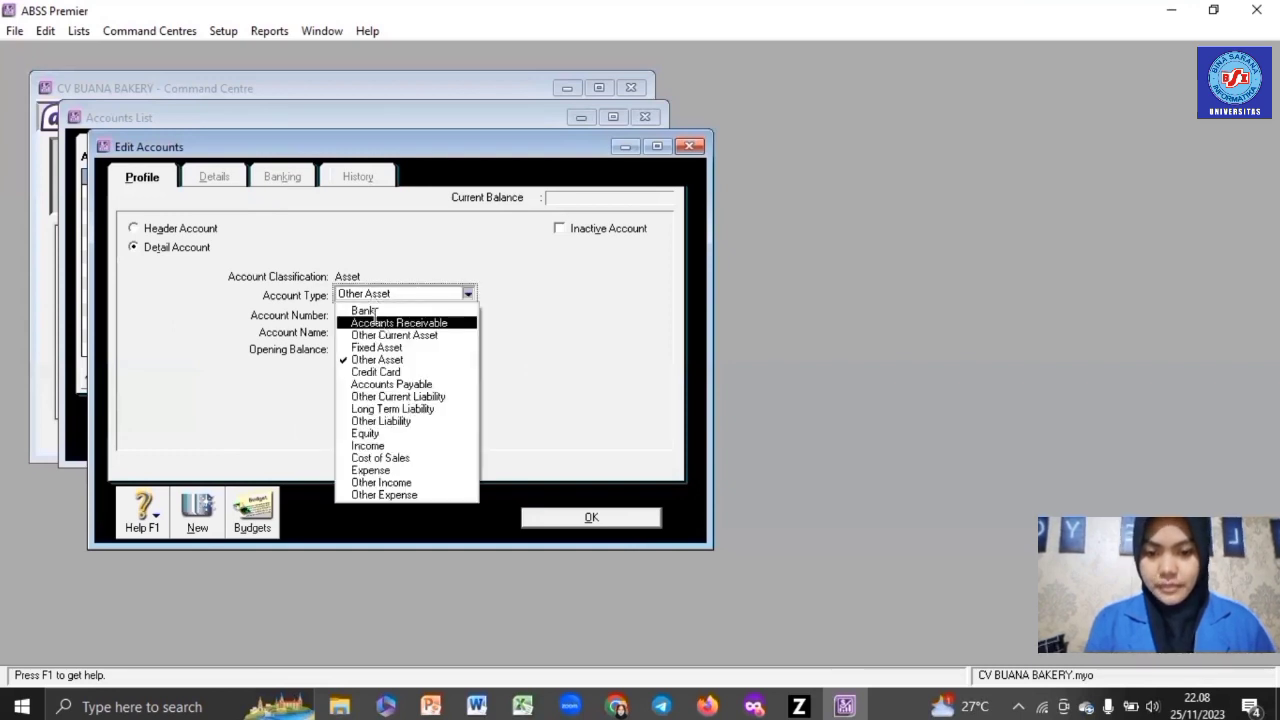
click(376, 323)
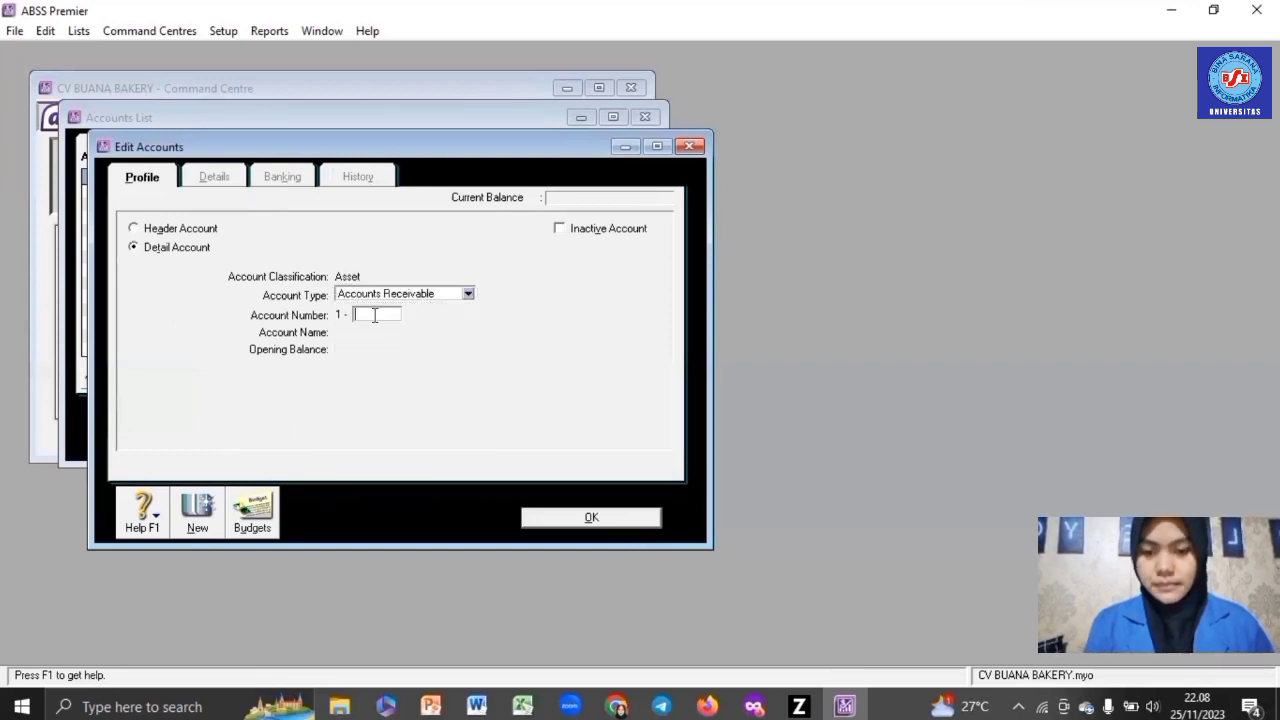
text(2220)
key(Tab)
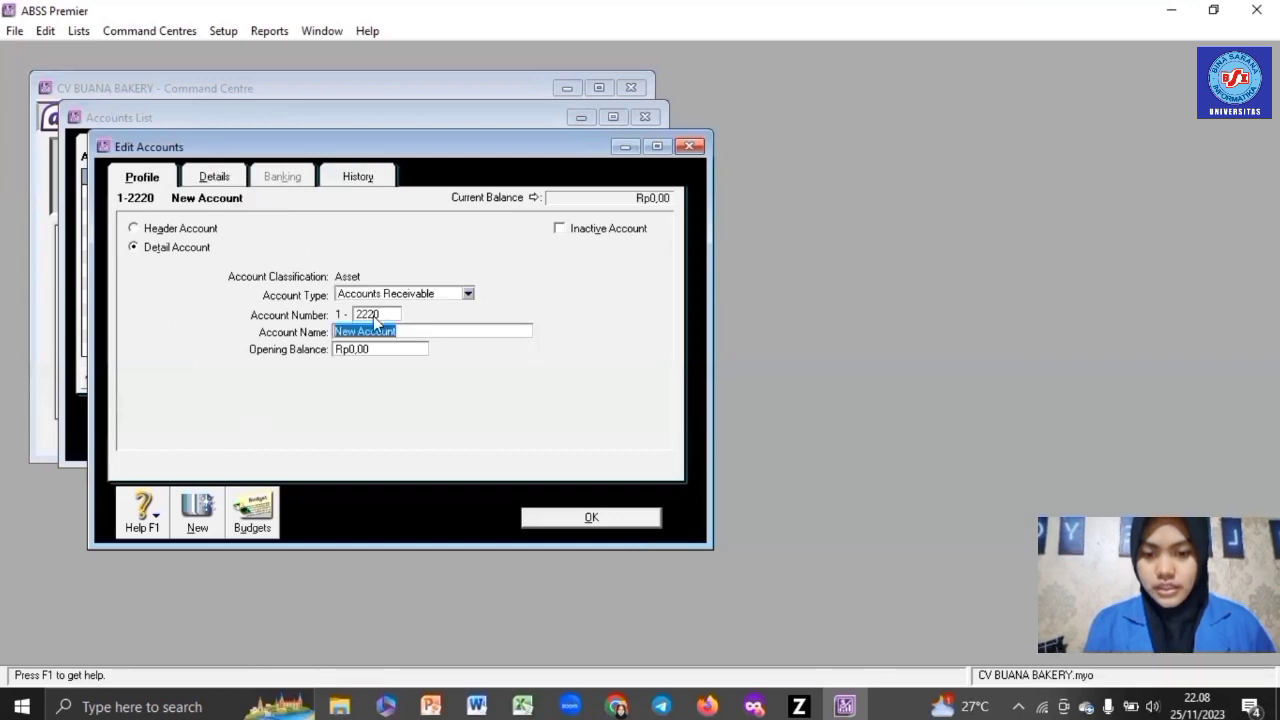
text(Trade)
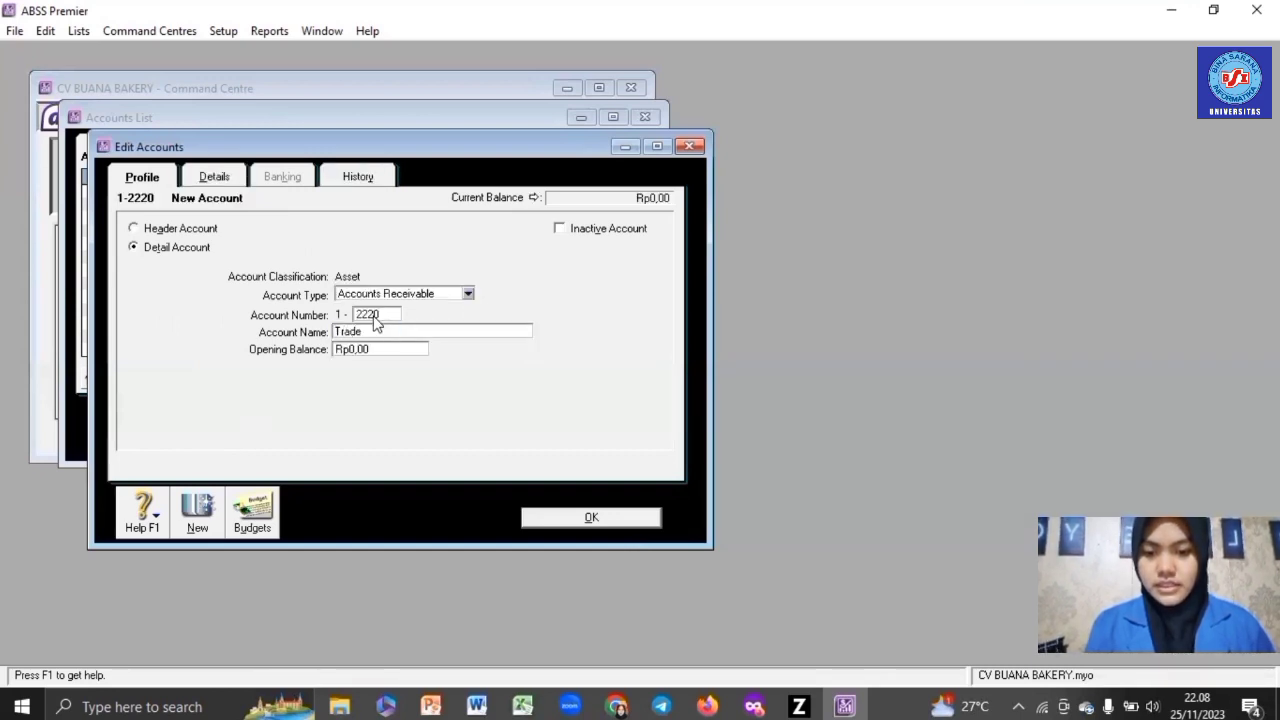
text( Debtors)
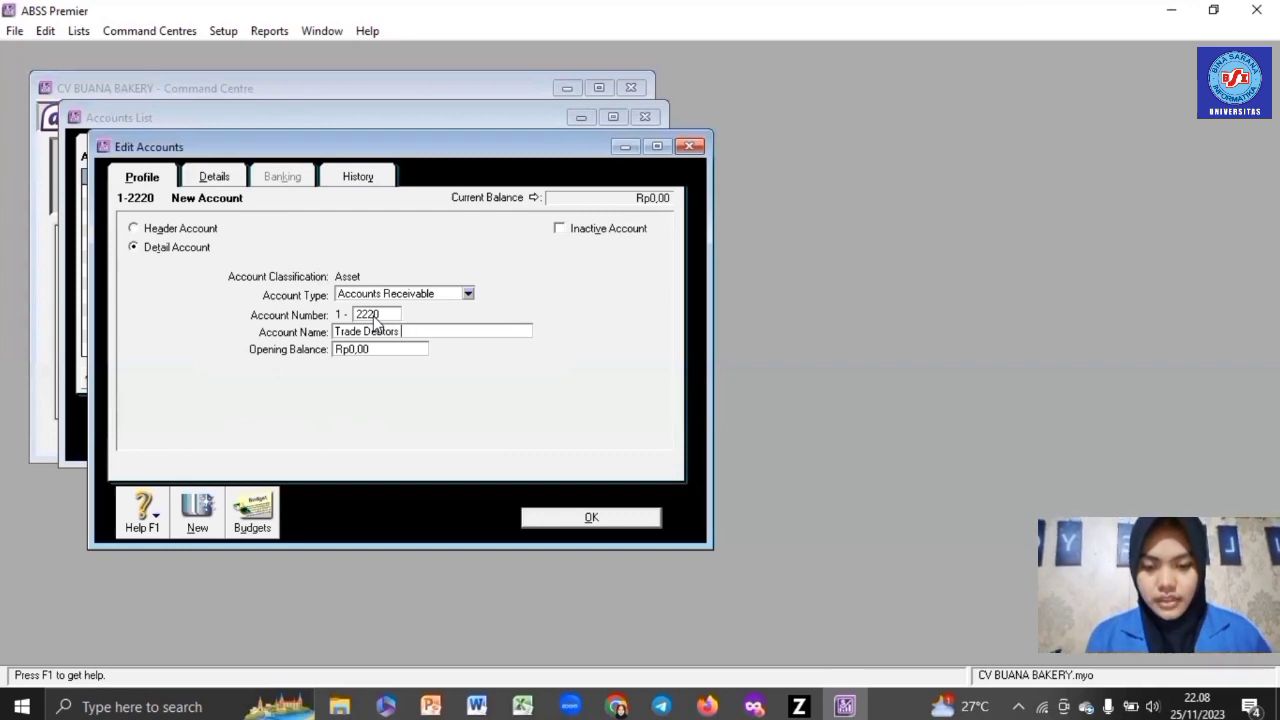
text( (SGD))
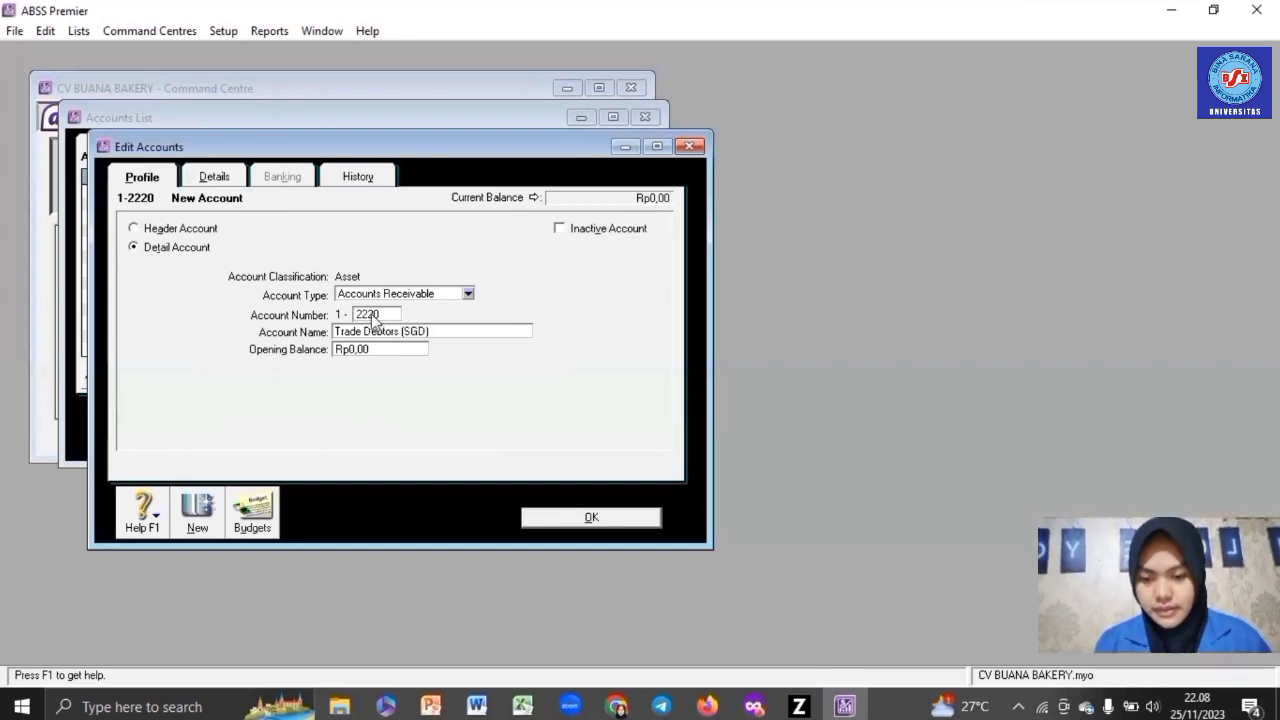
- Set its currency to Singapore Dollars, accept the automatic exchange account, and save
click(212, 177)
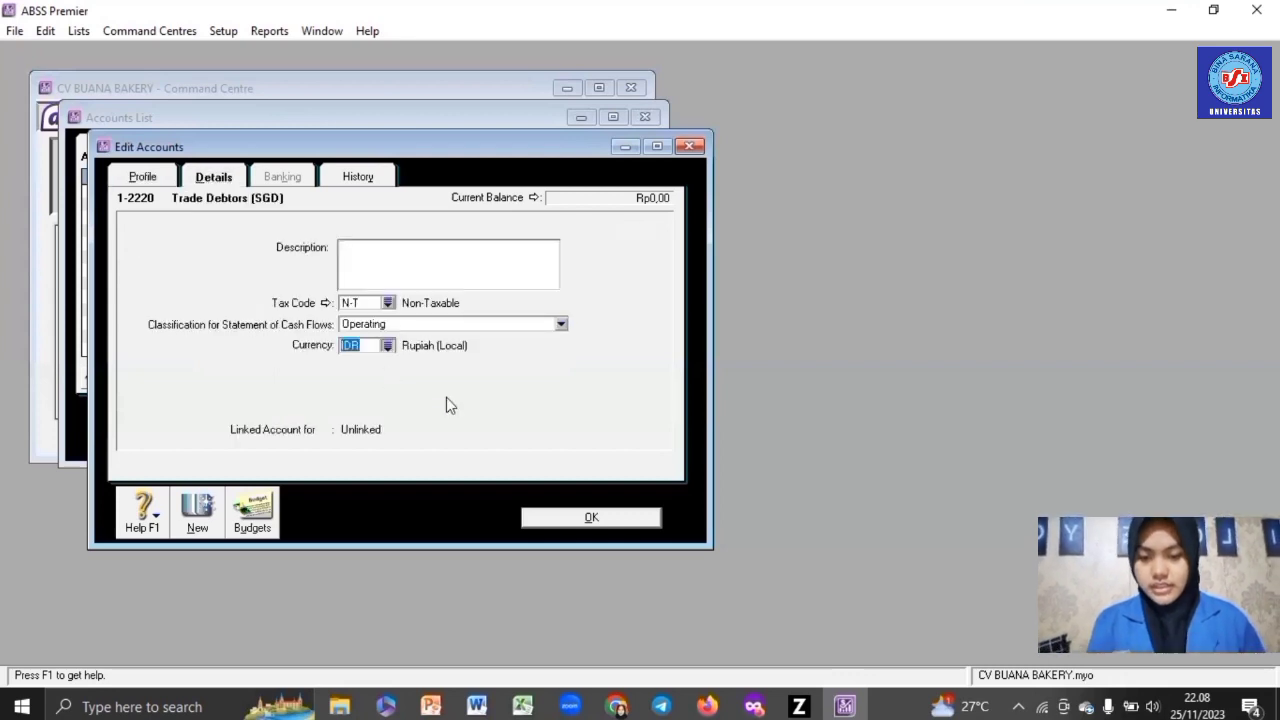
click(387, 345)
double_click(430, 340)
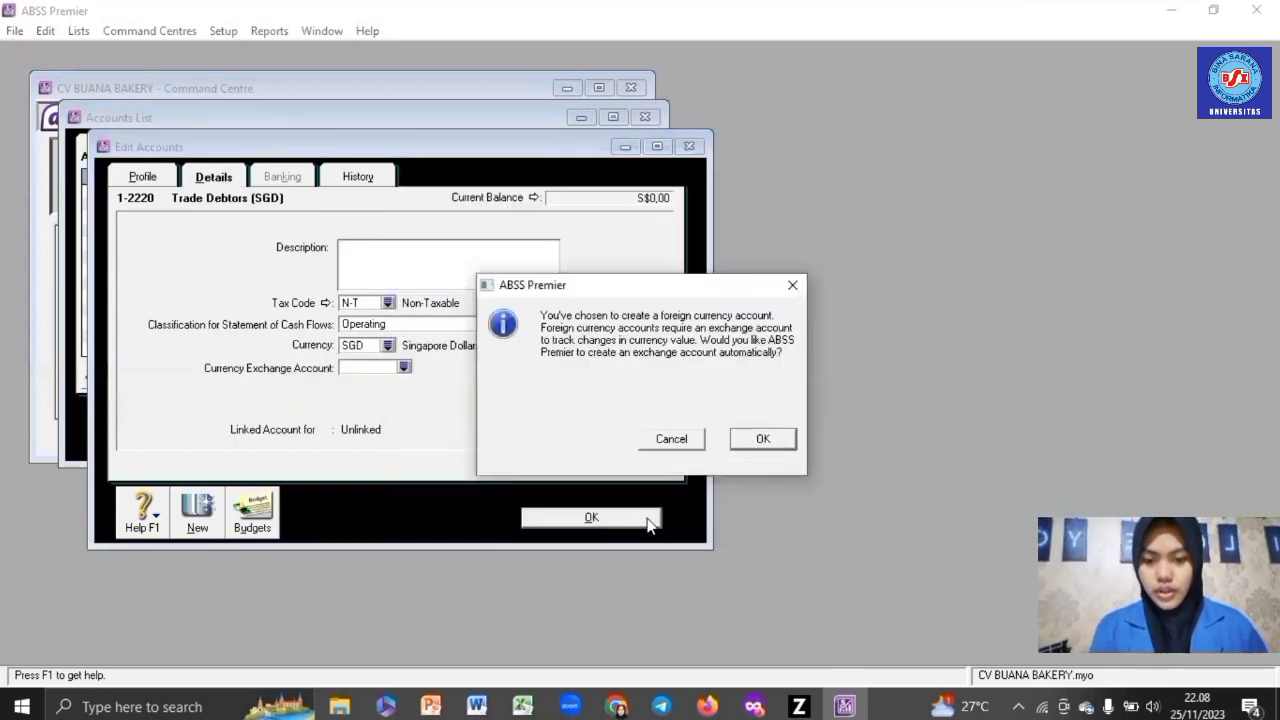
key(Return)
click(632, 518)
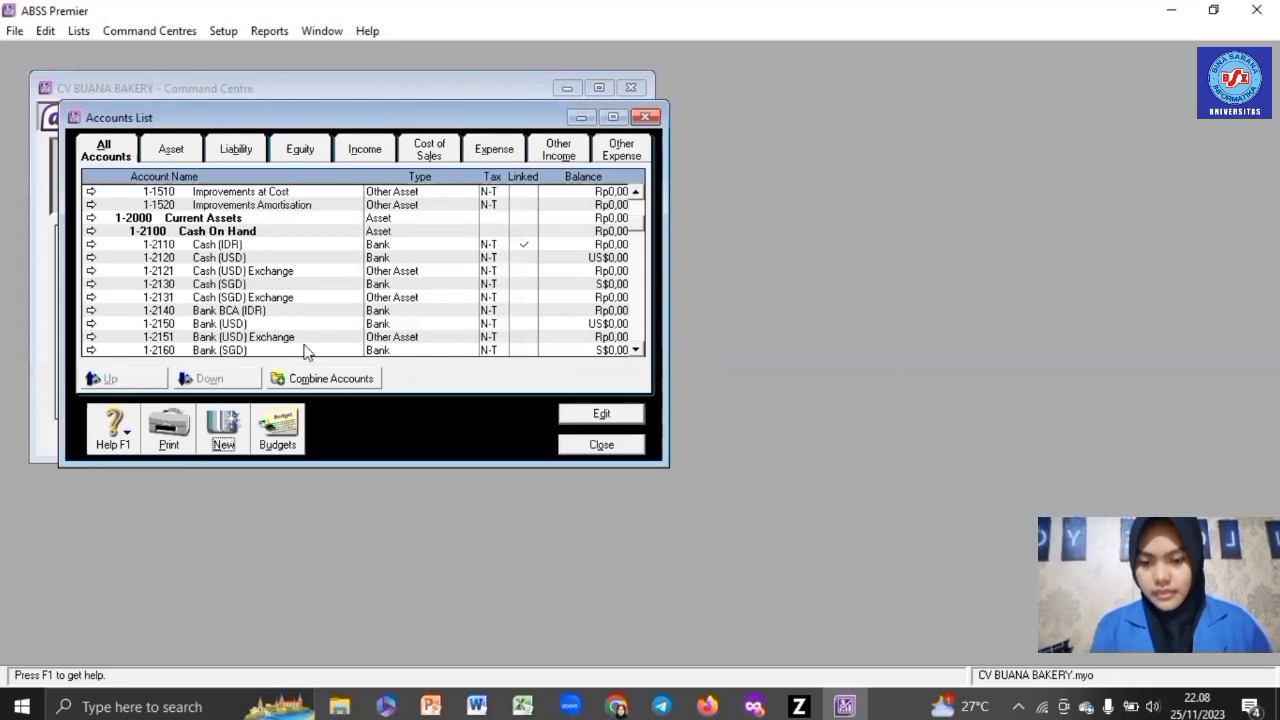
- Create Accounts Payable account 2-2220 named Trade Creditor (USD)
key(Return)
click(399, 295)
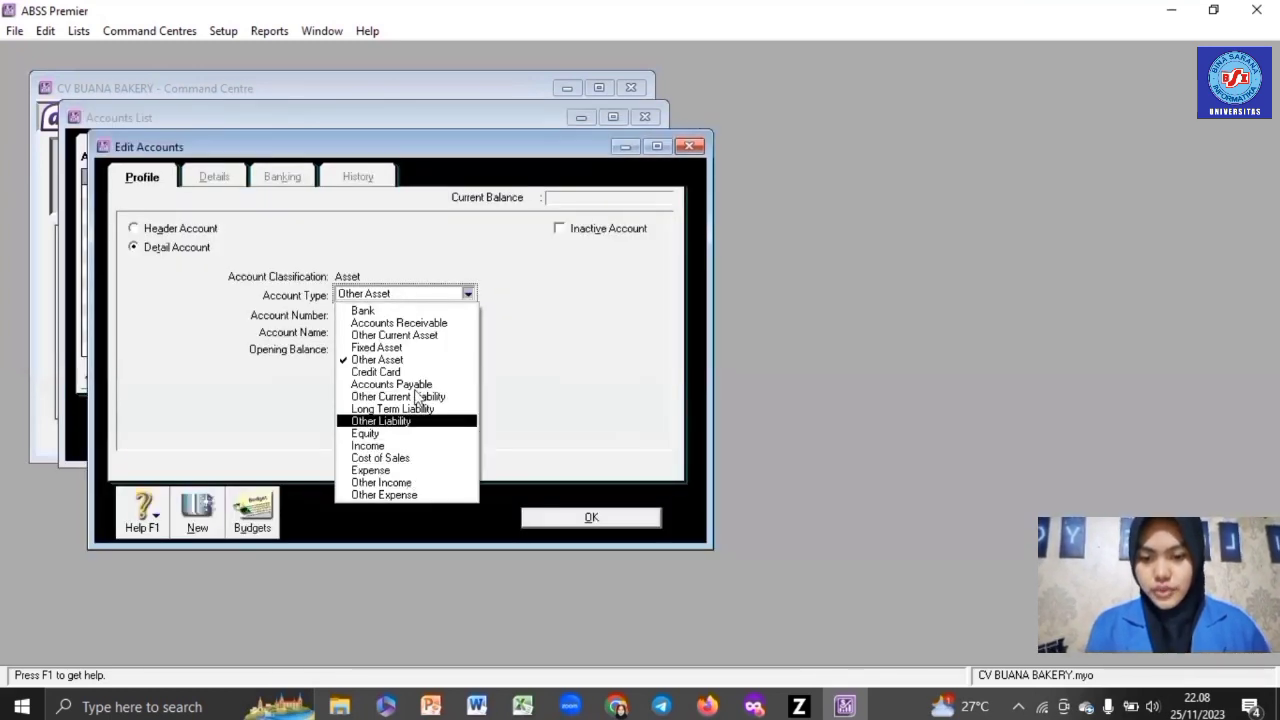
click(414, 384)
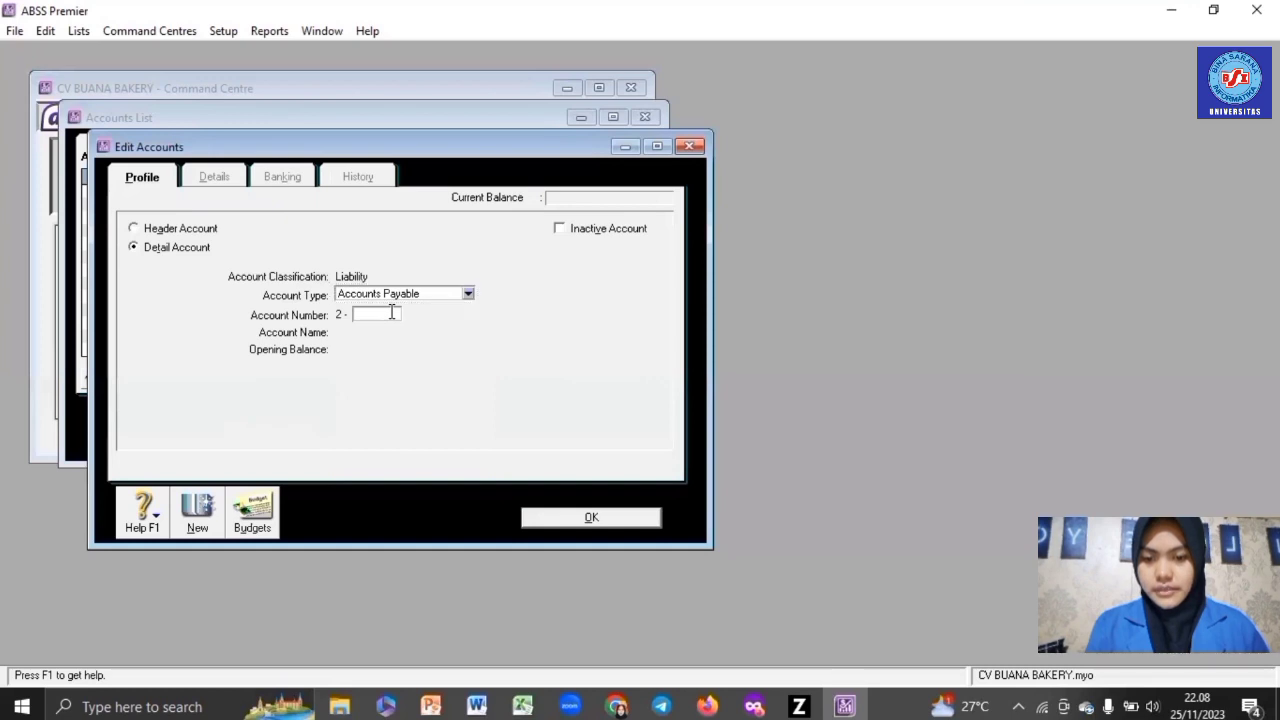
text(2220)
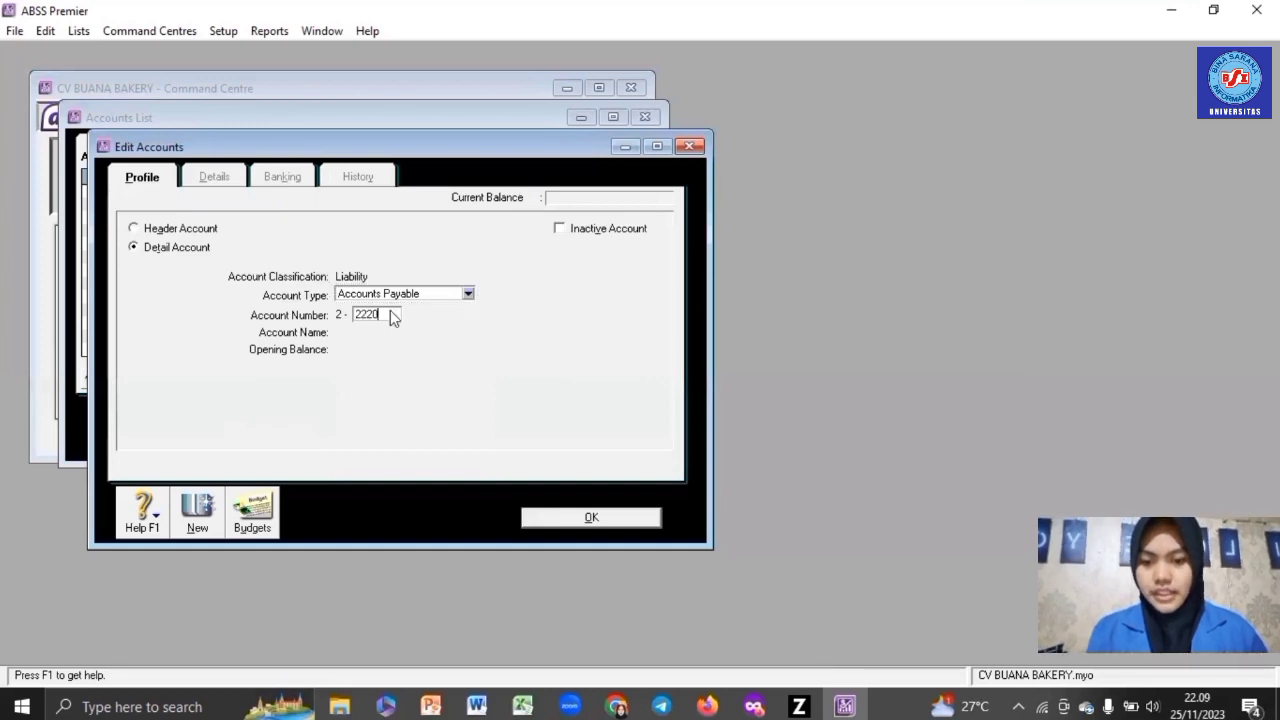
key(Tab)
text(T)
key(BackSpace)
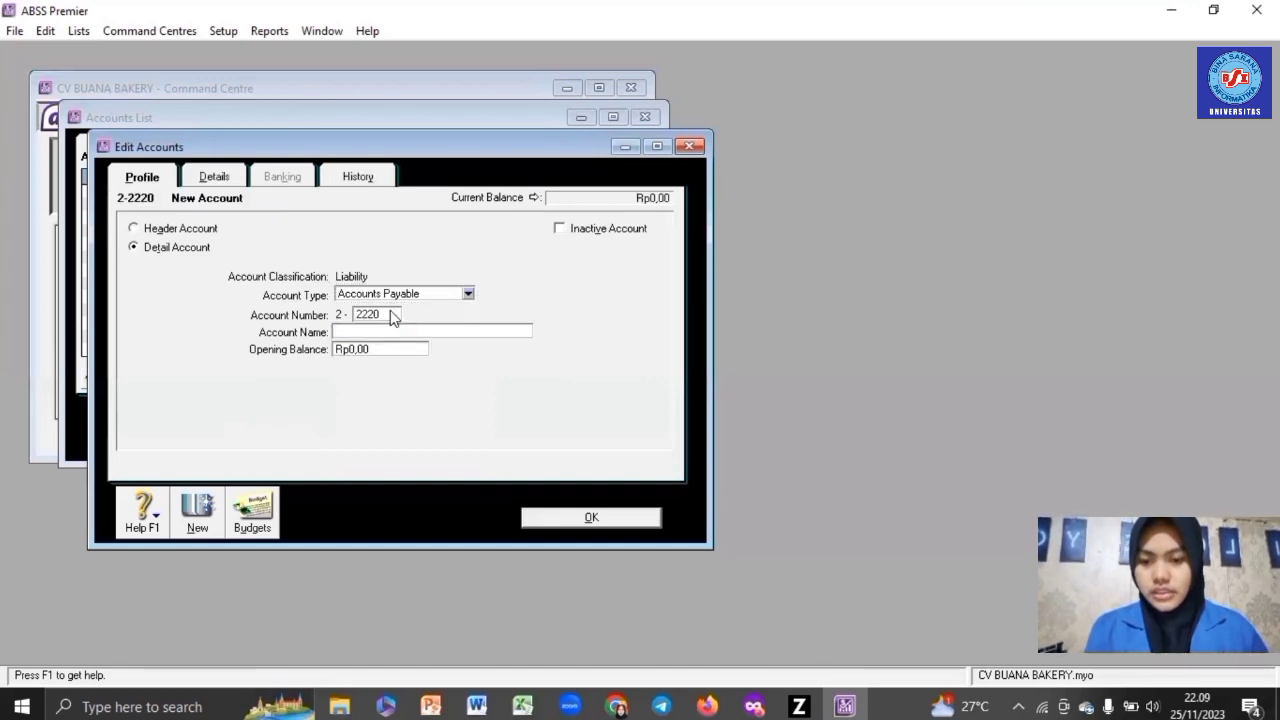
text(Trade)
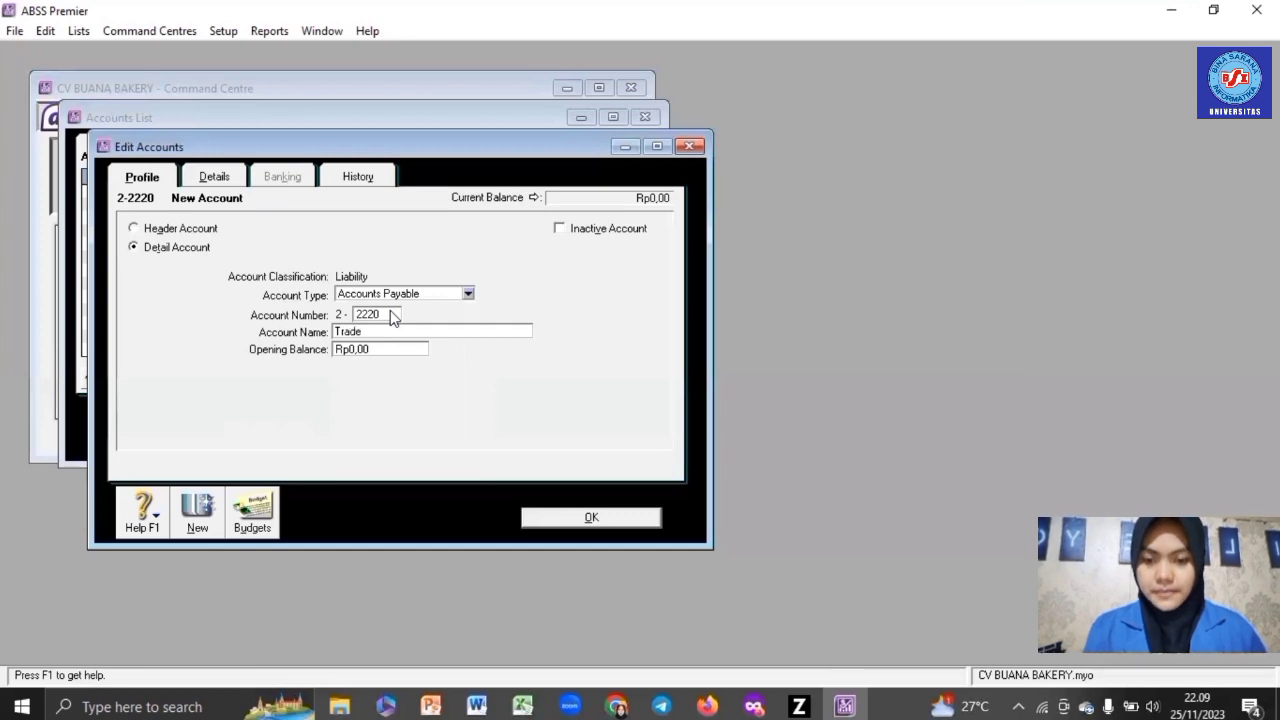
text( Creditor)
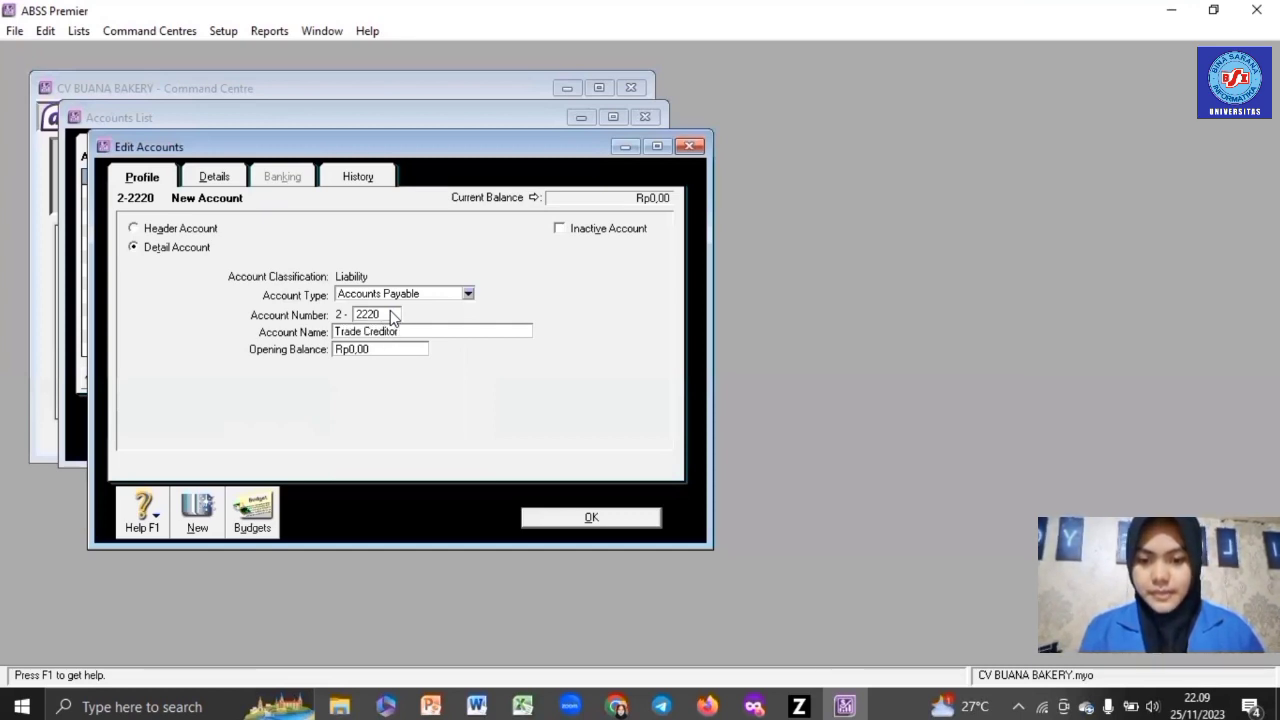
text( (US)
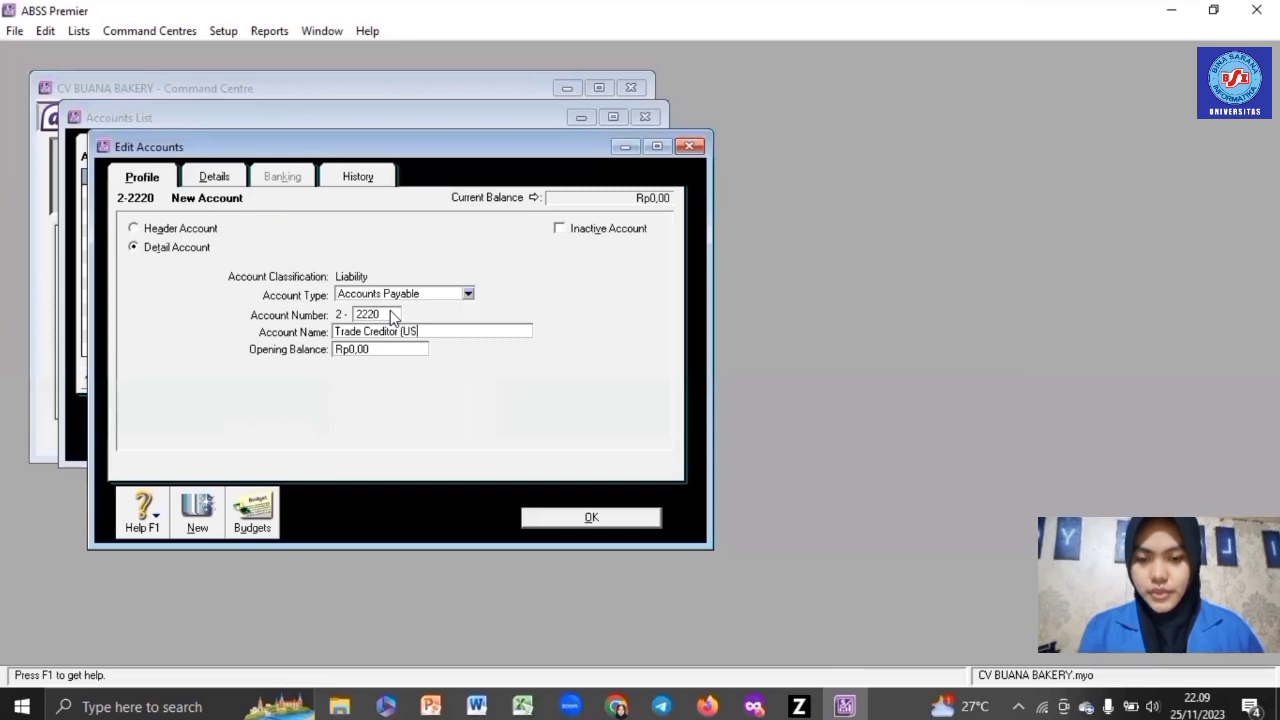
text(D))
- Set its currency to United States Dollars with an automatic exchange account, and save it
click(211, 177)
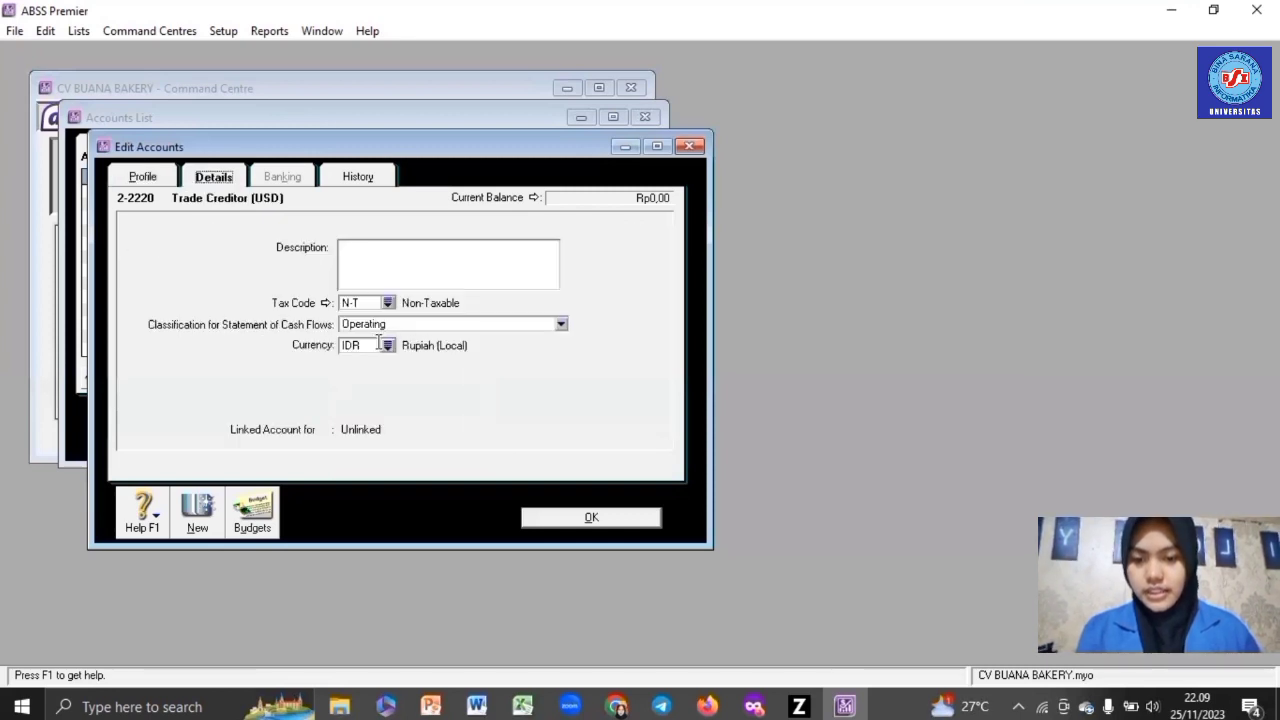
click(388, 345)
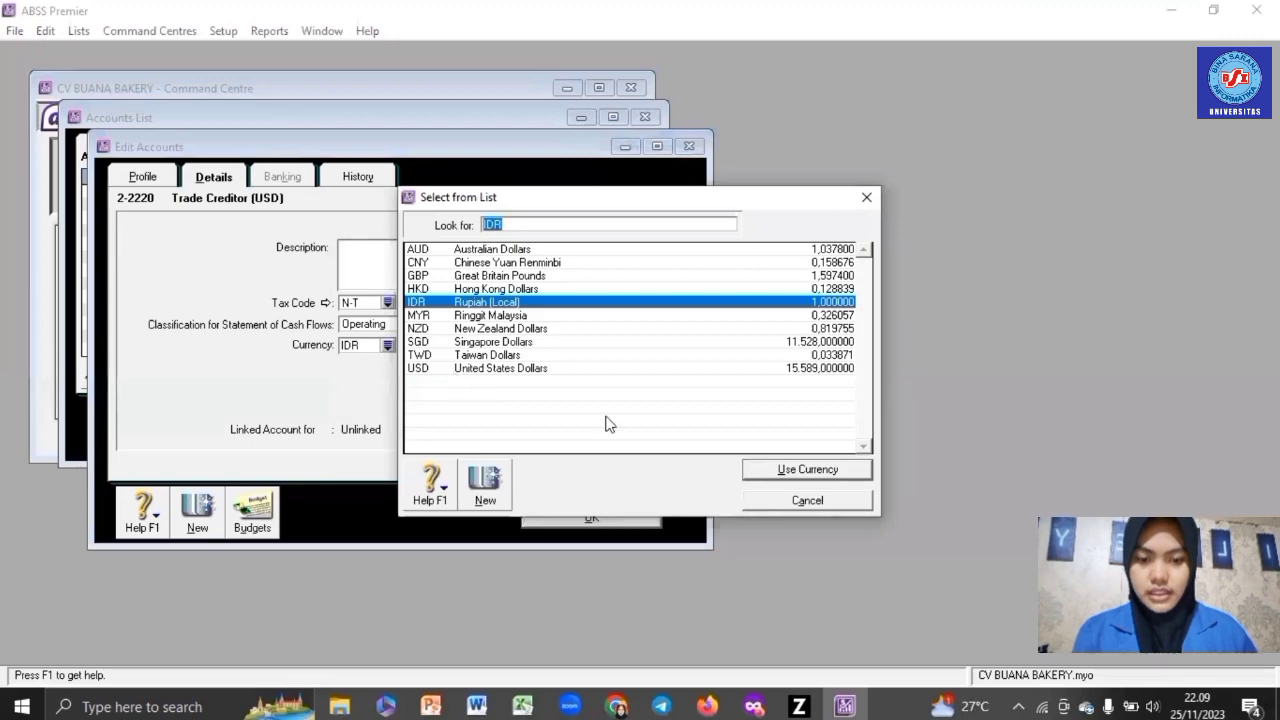
double_click(500, 368)
click(764, 437)
click(626, 524)
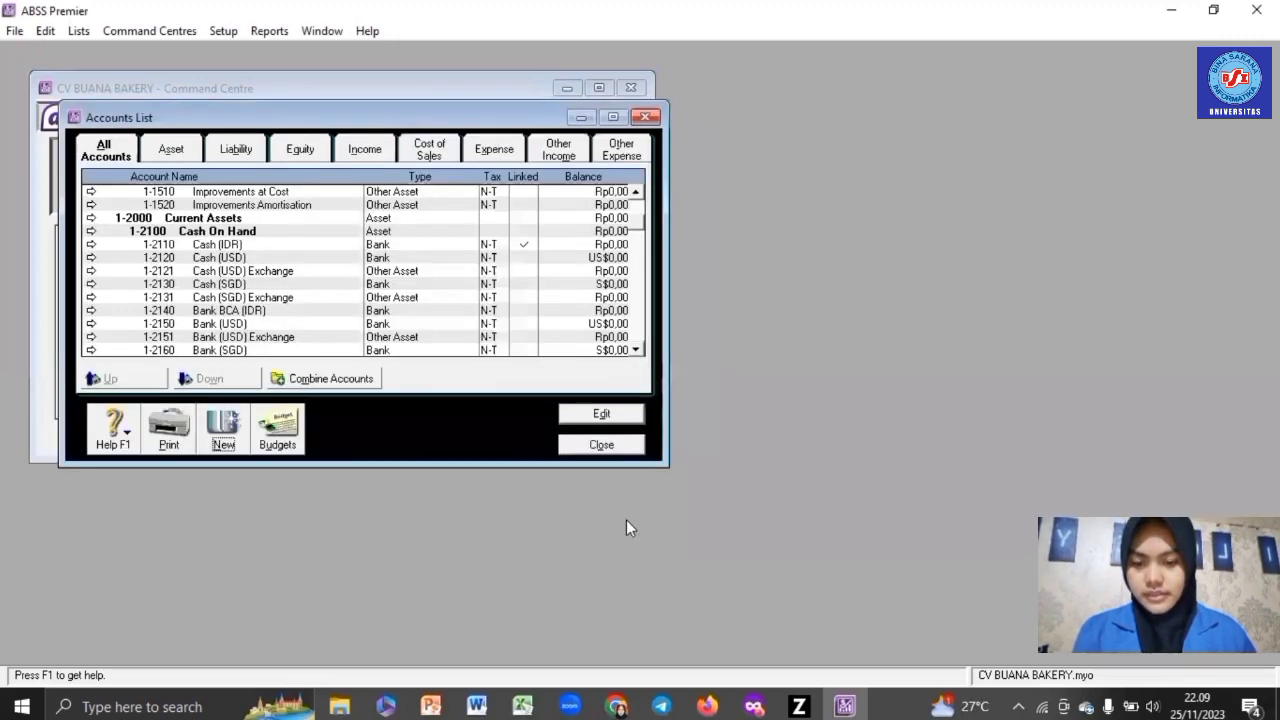
- Create Accounts Payable account 2-2230 named Trade Creditor (SGD)
click(223, 428)
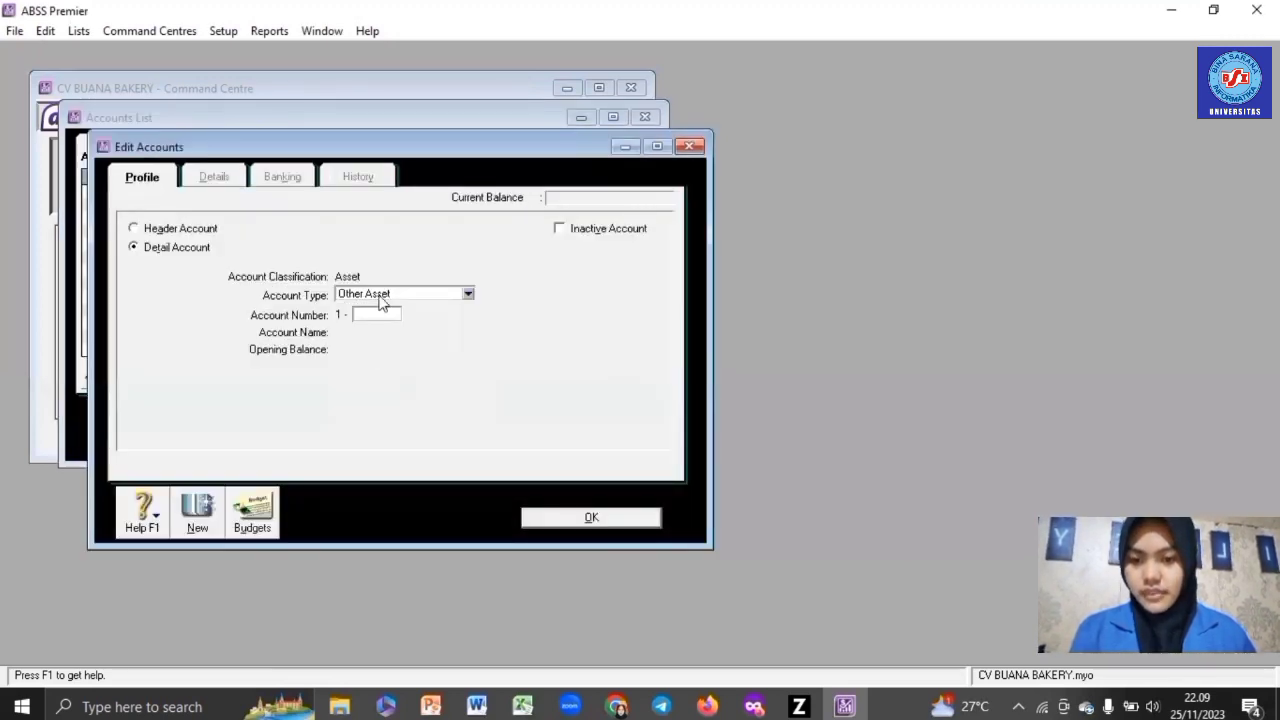
click(381, 300)
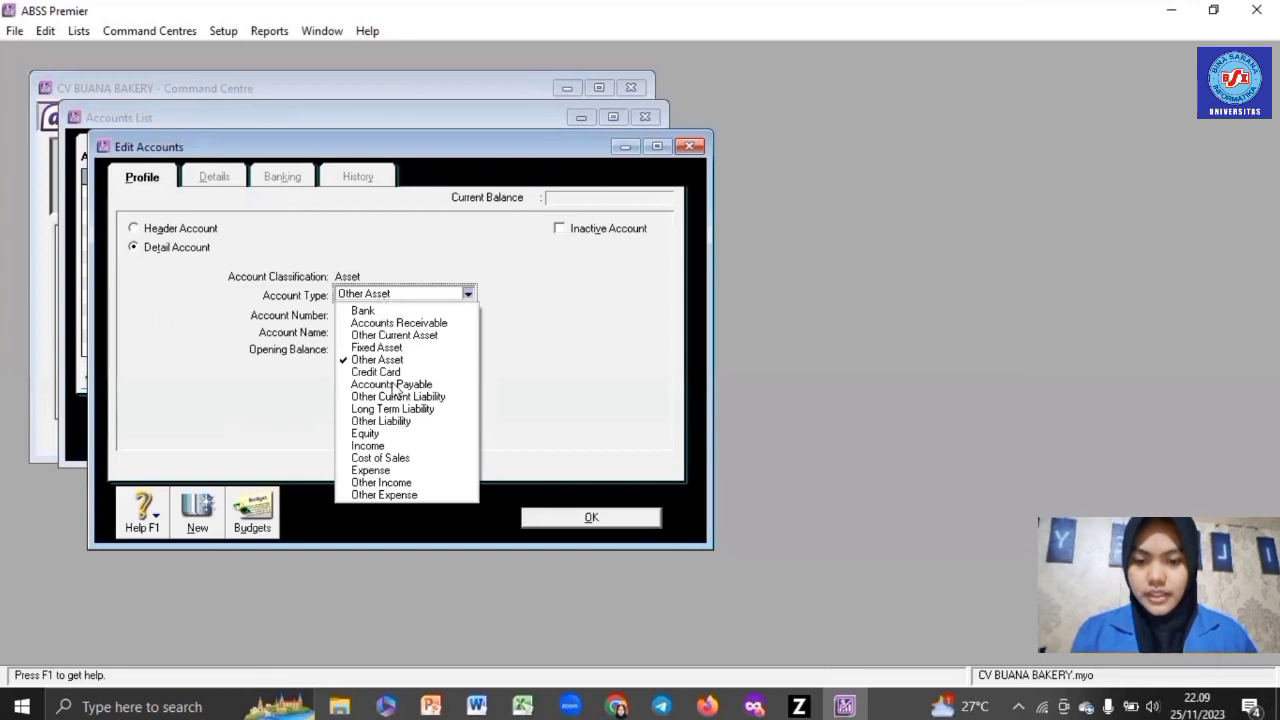
click(392, 384)
click(383, 316)
text(2230)
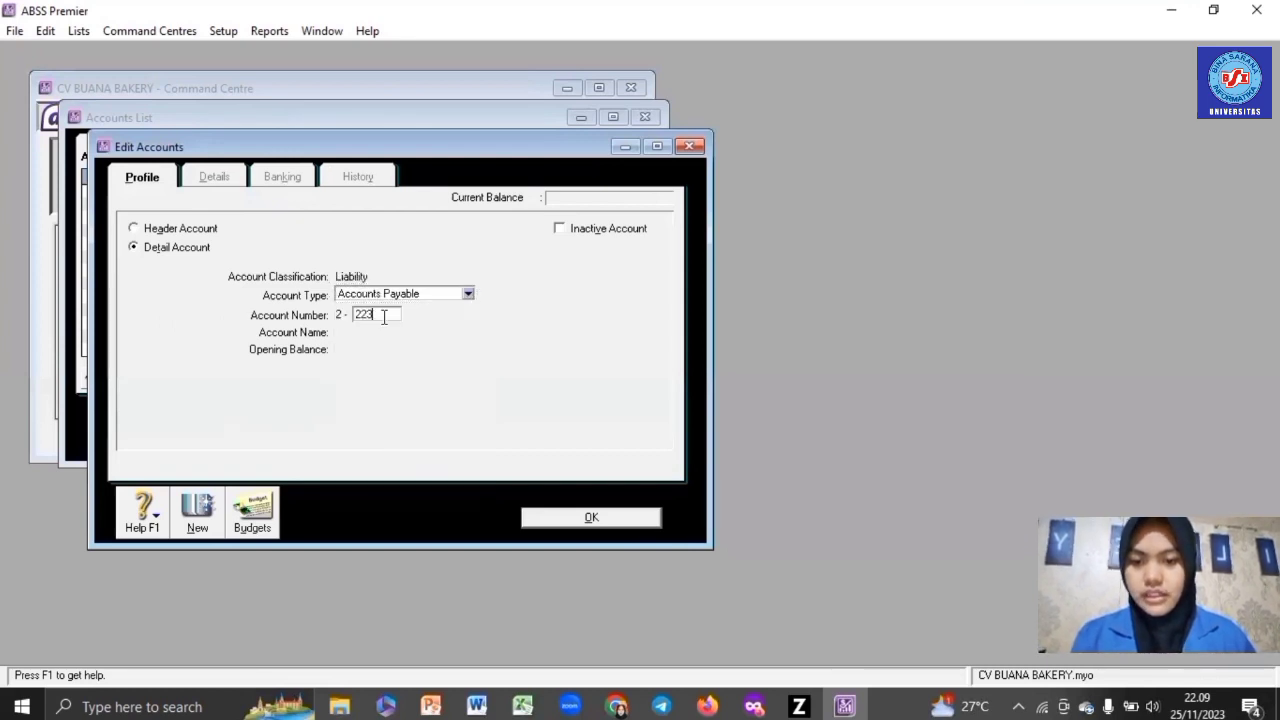
key(Tab)
text(Trad)
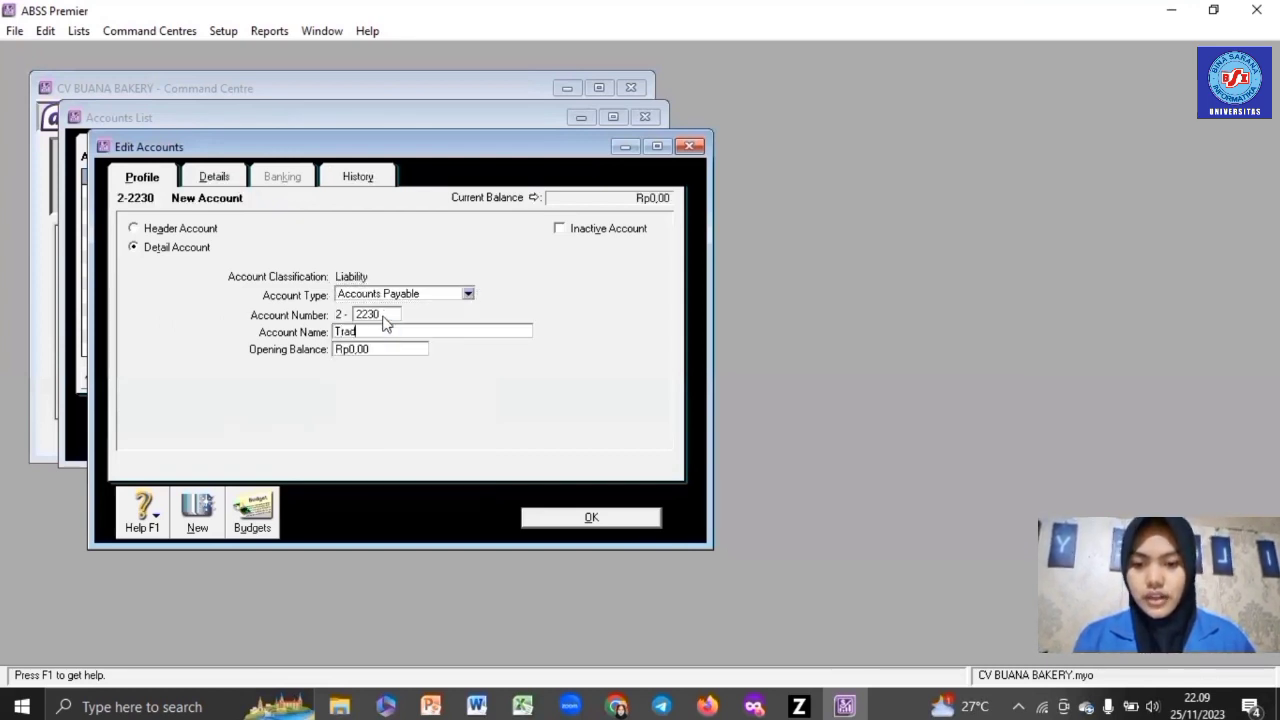
text(e Ce)
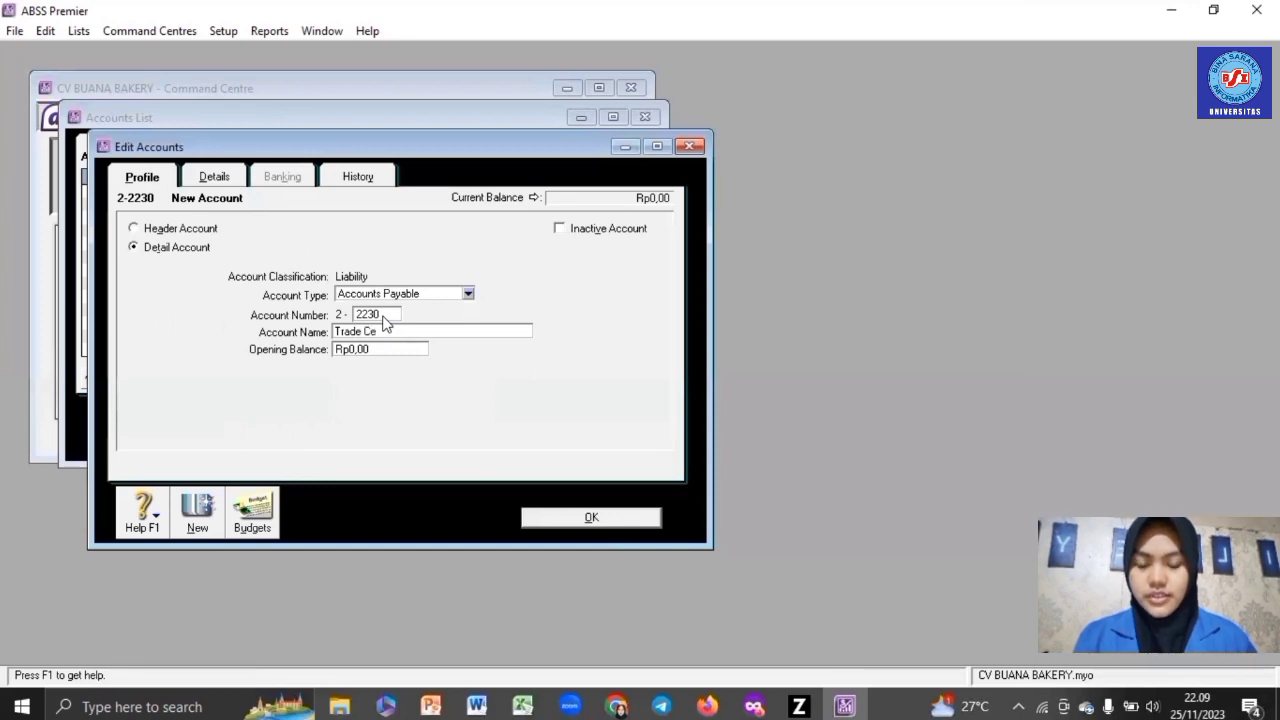
key(BackSpace)
text(reditor ()
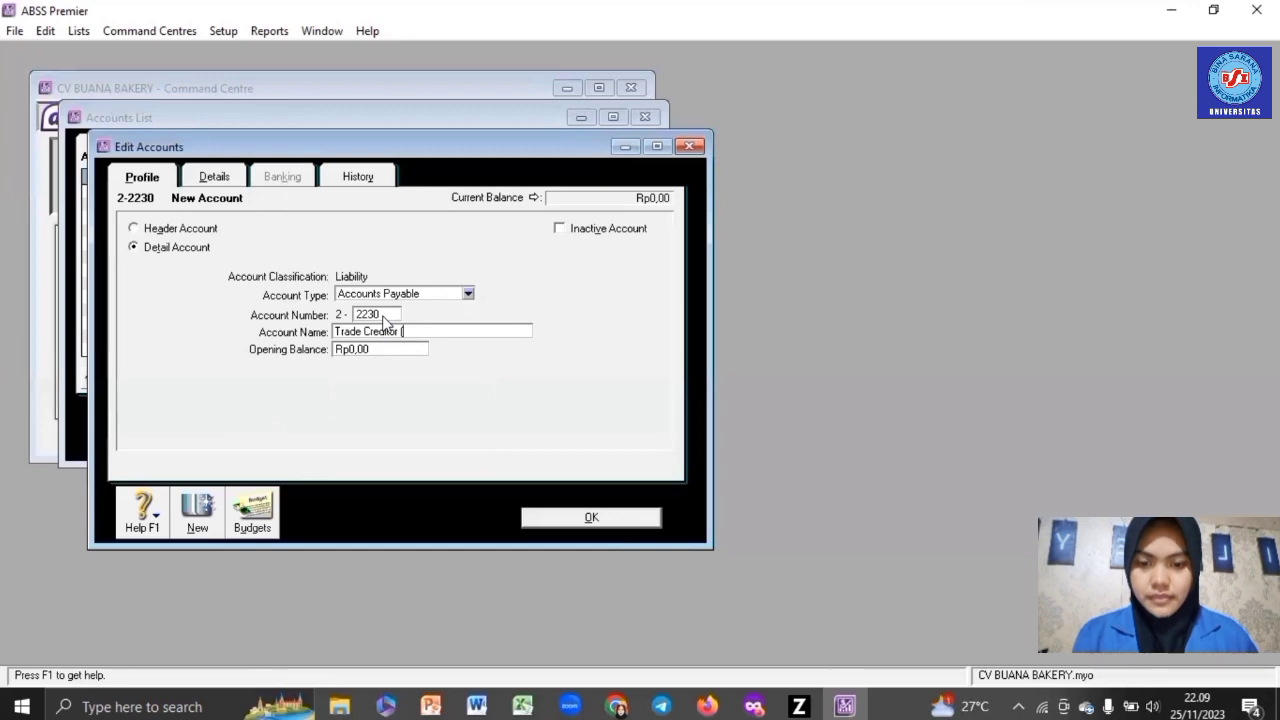
text(SGD))
- Set its currency to Singapore Dollars, accept the exchange account, and save it
click(213, 180)
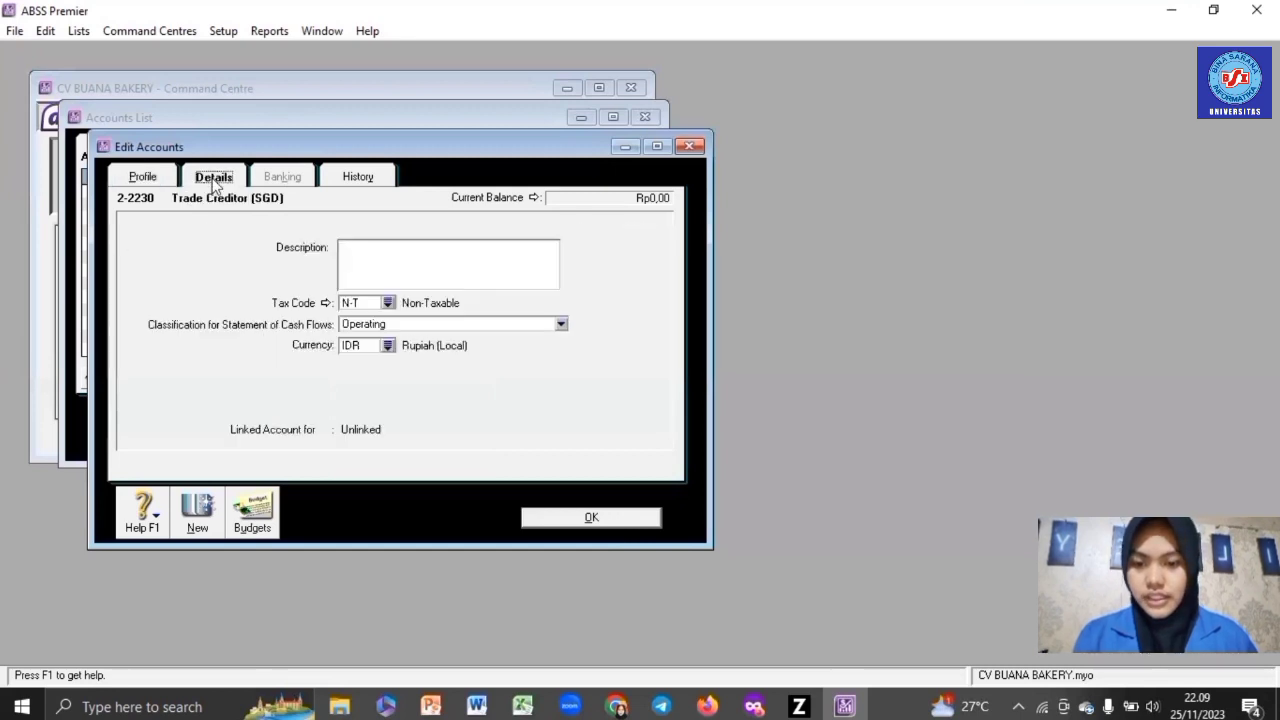
click(387, 345)
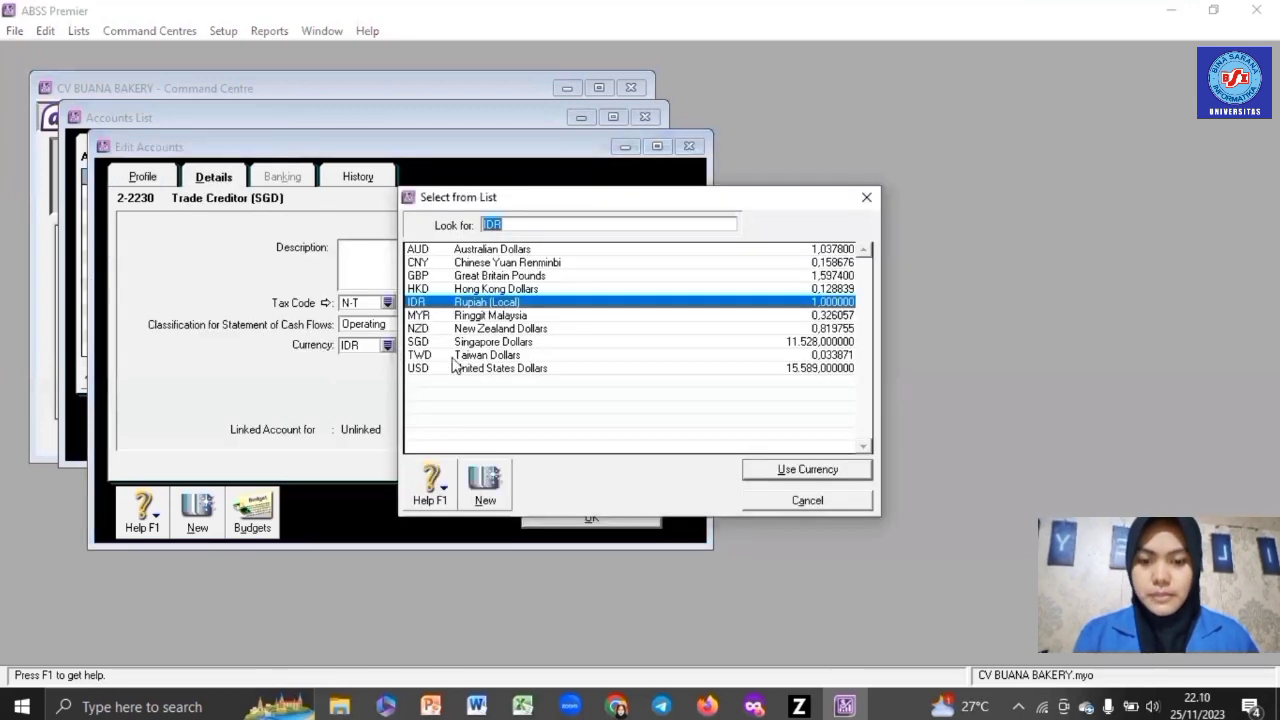
double_click(462, 338)
click(763, 441)
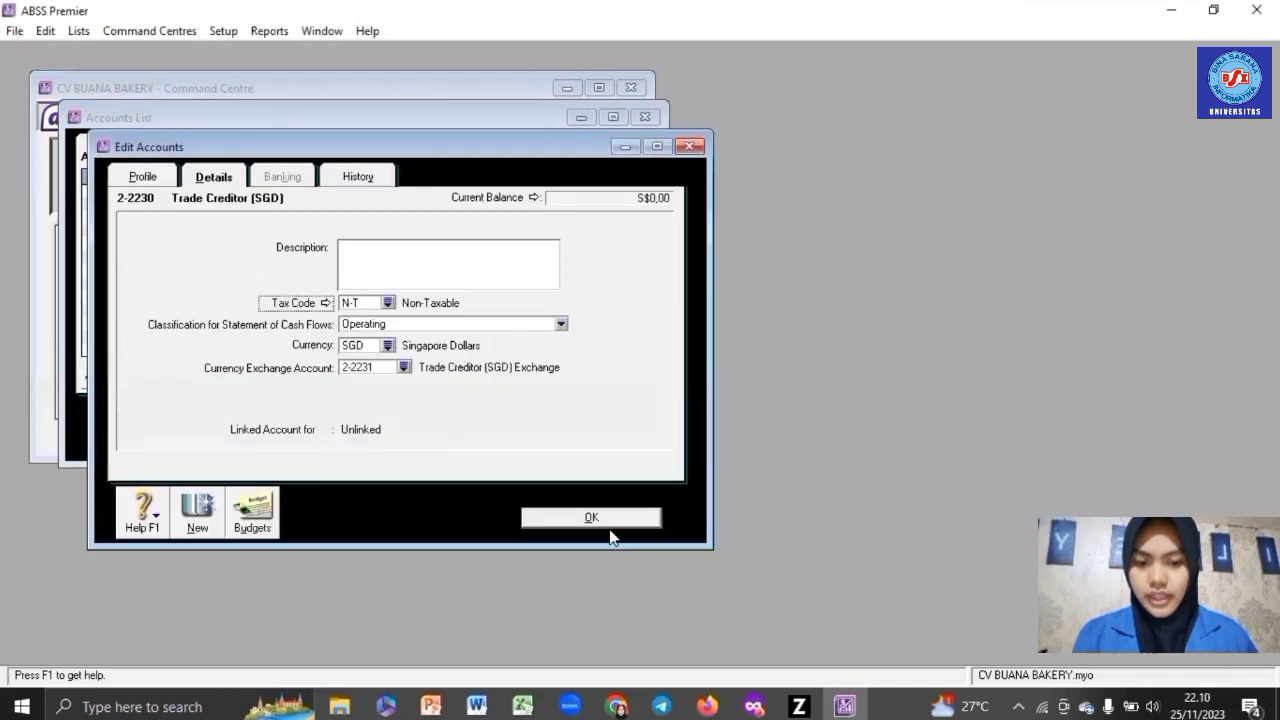
click(611, 523)
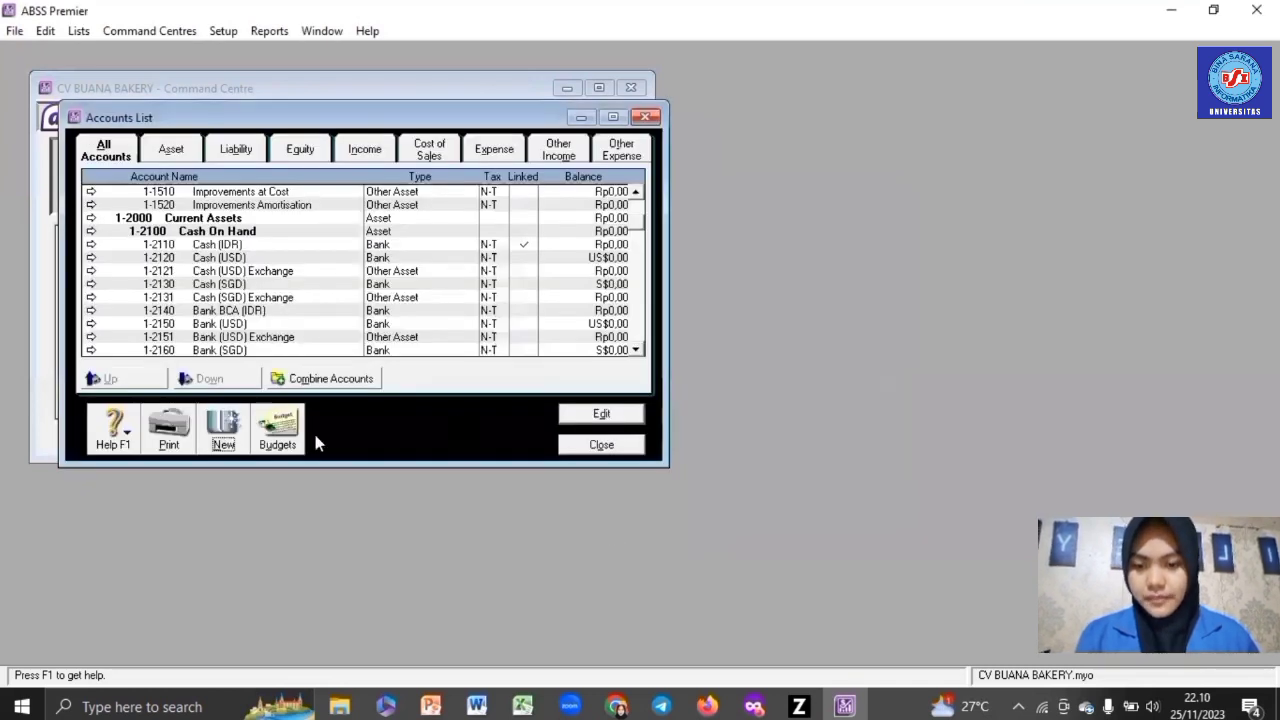
- Add Other Liability account 2-2340 named VAT Clearing
click(232, 430)
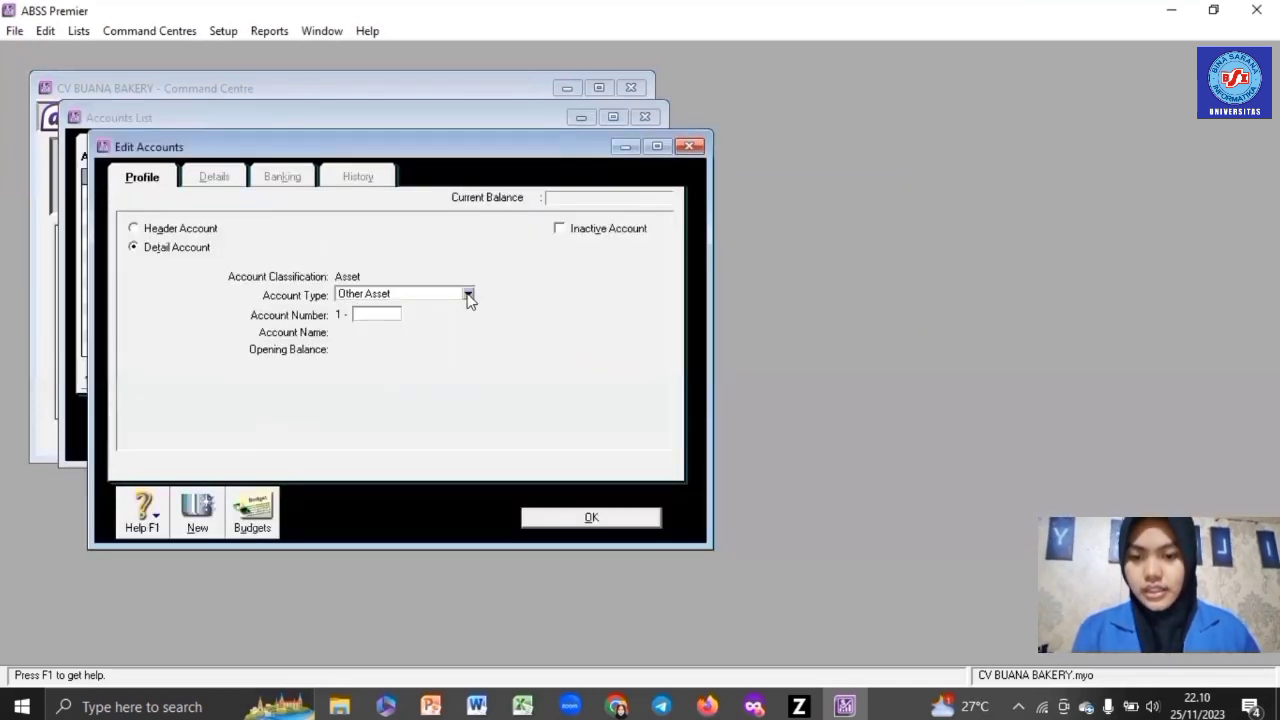
click(467, 295)
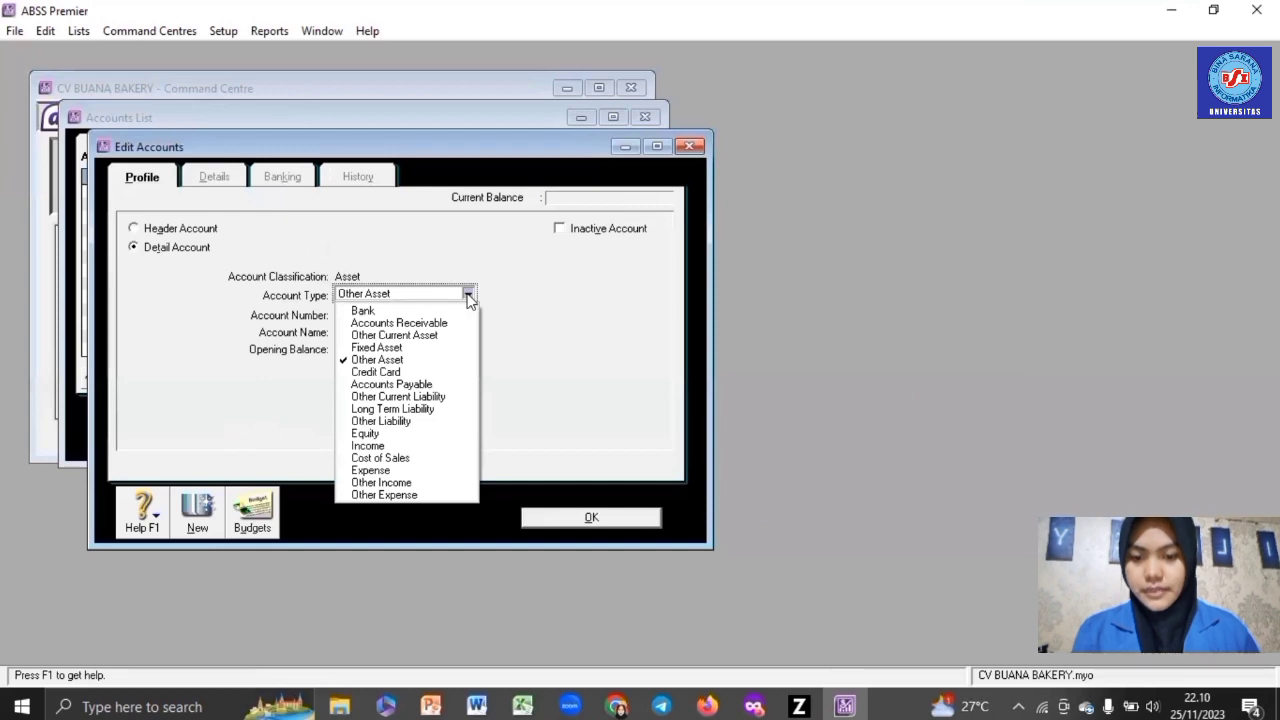
click(406, 421)
click(392, 315)
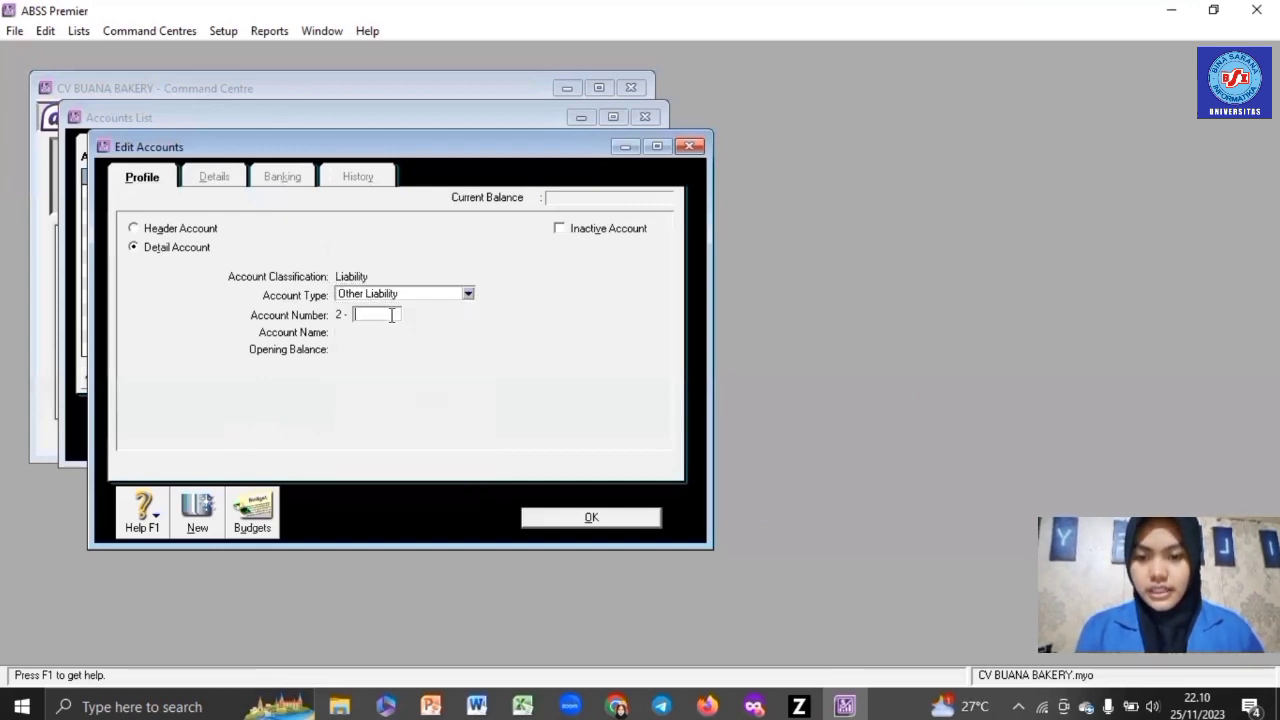
text(2340)
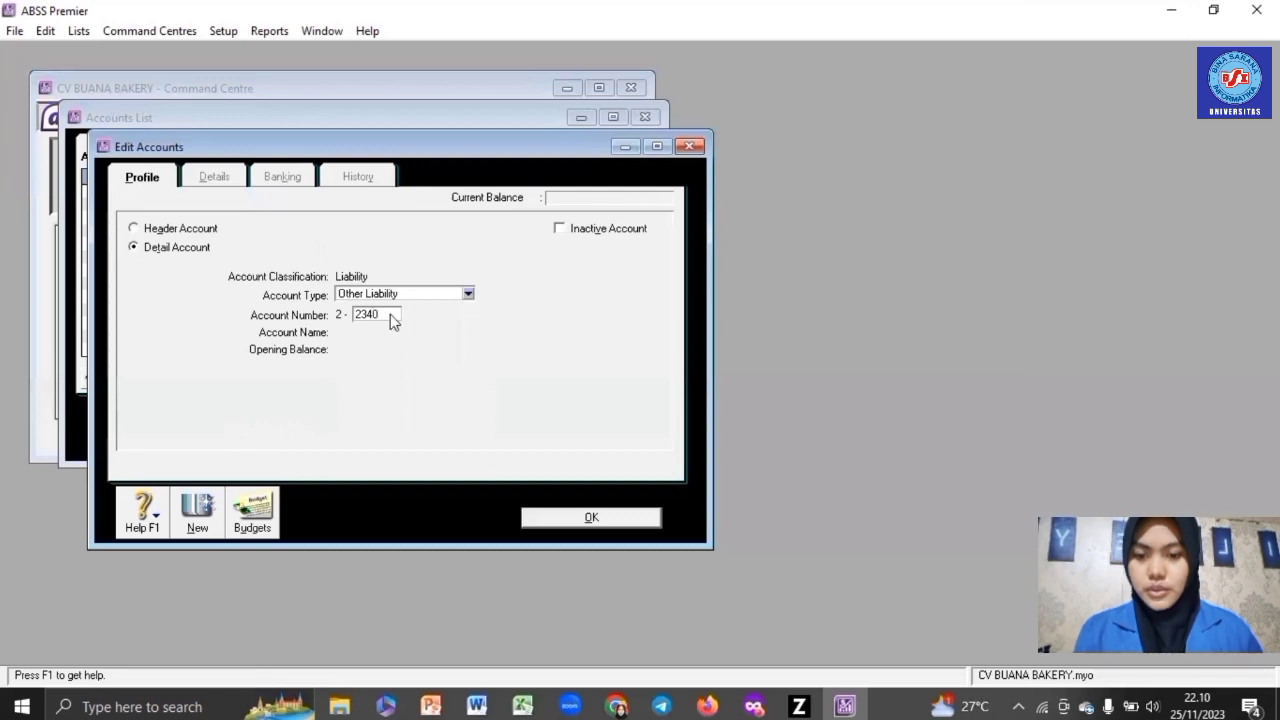
key(Tab)
text(V)
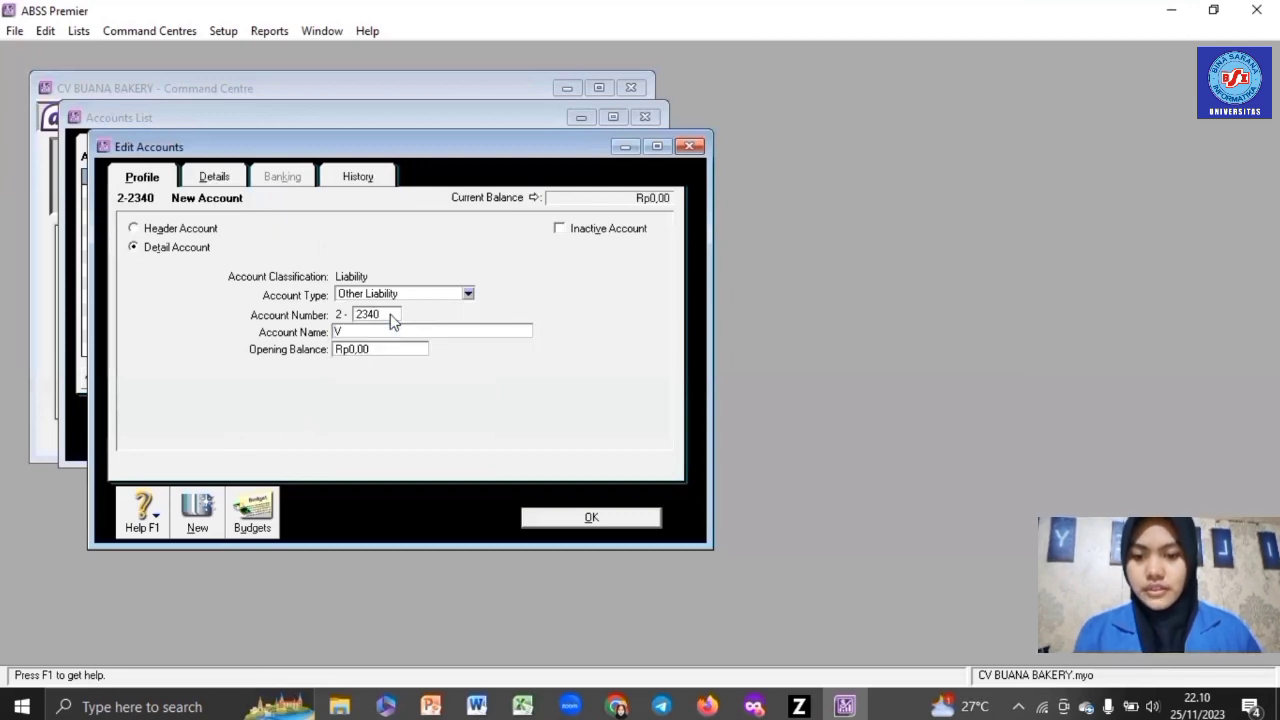
text(AT)
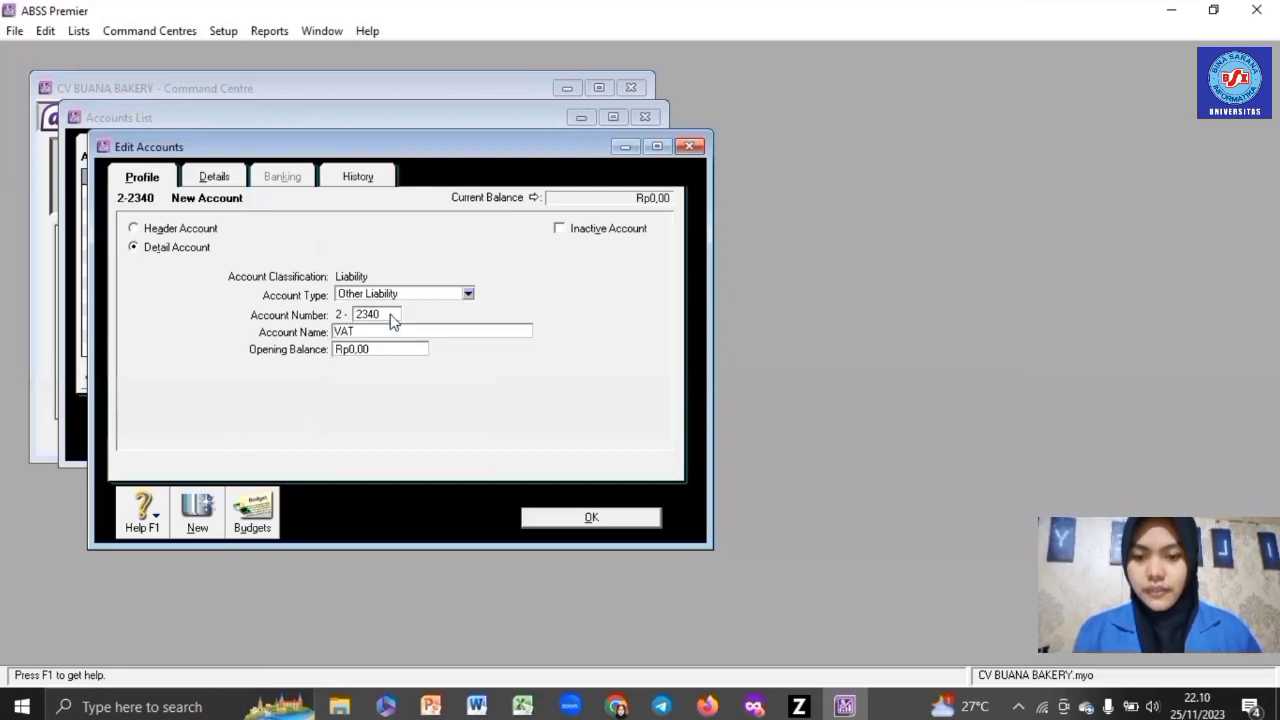
text( Cle)
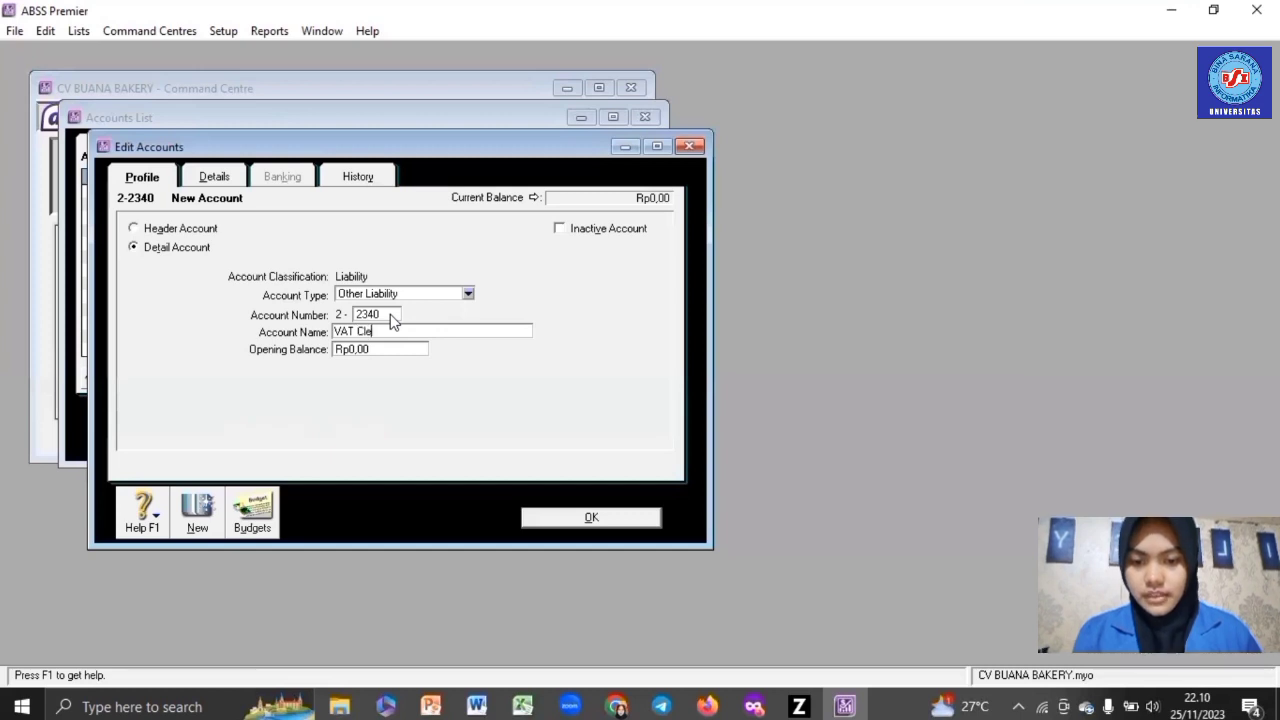
text(aring)
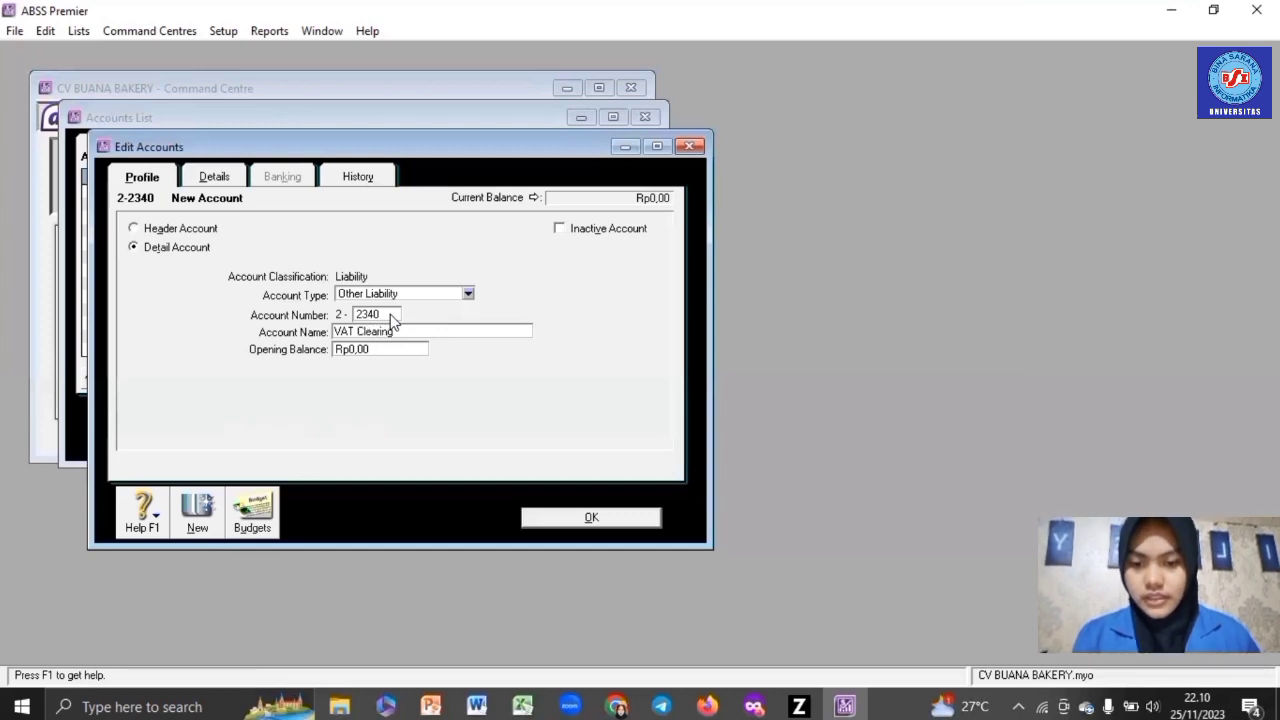
click(590, 516)
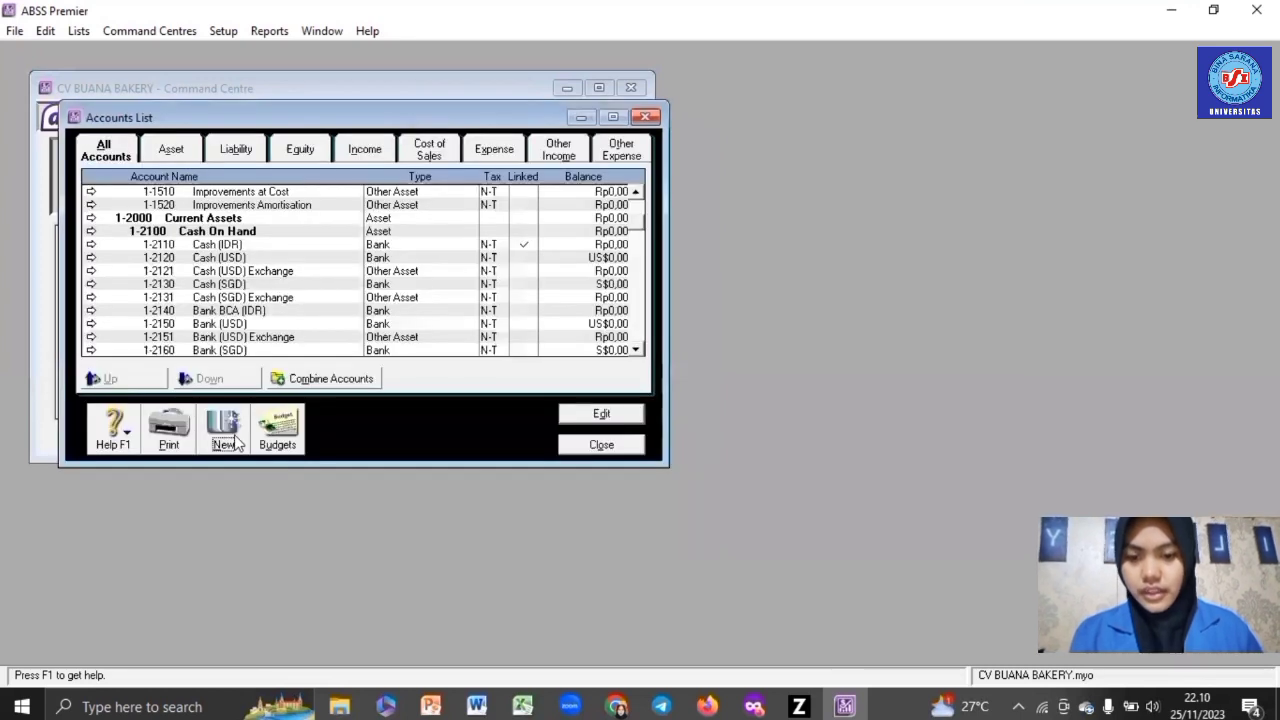
- Add Income account 4-1102 named Jasa Catering
click(236, 441)
click(380, 298)
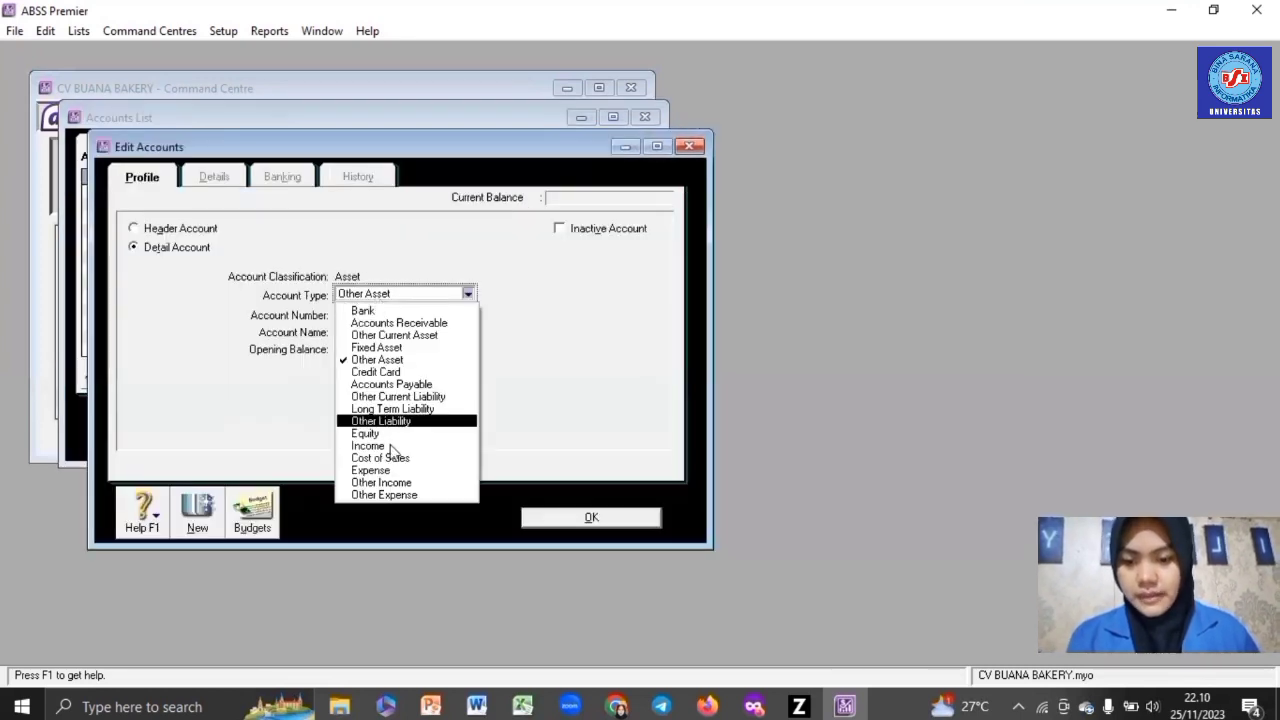
click(390, 446)
text(11)
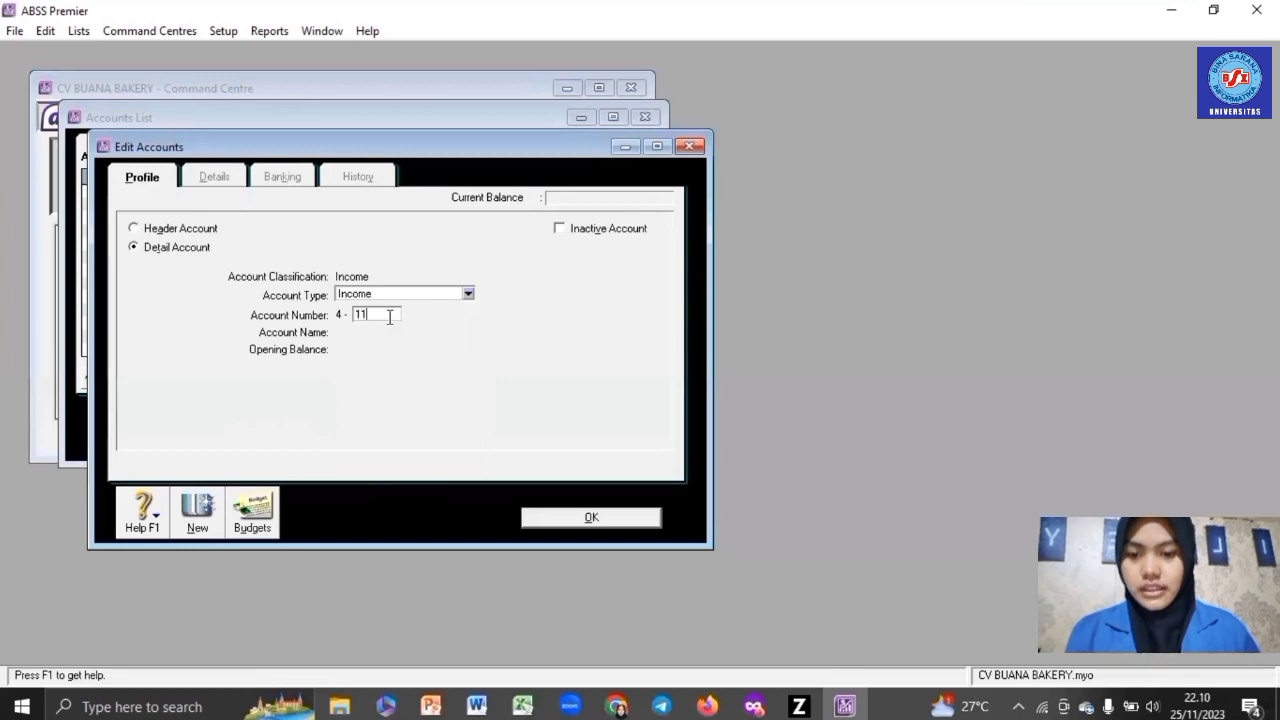
text(02)
key(Tab)
text(J)
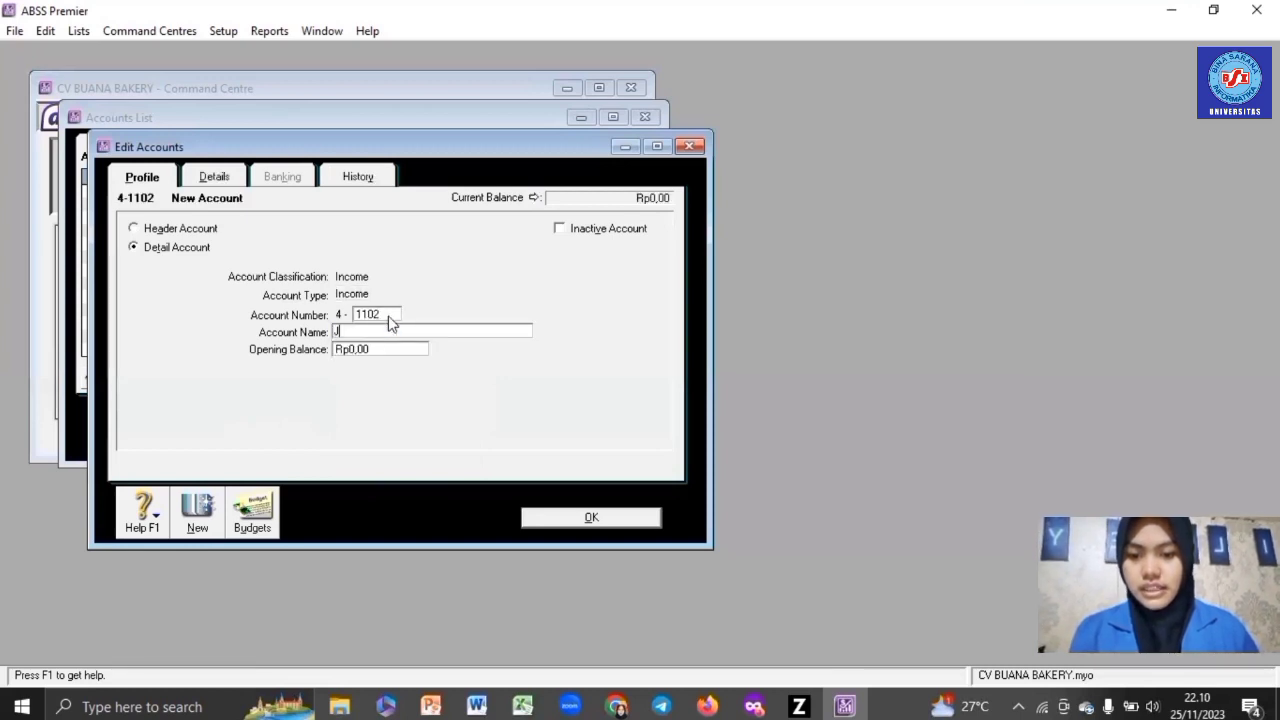
text(asa Ca)
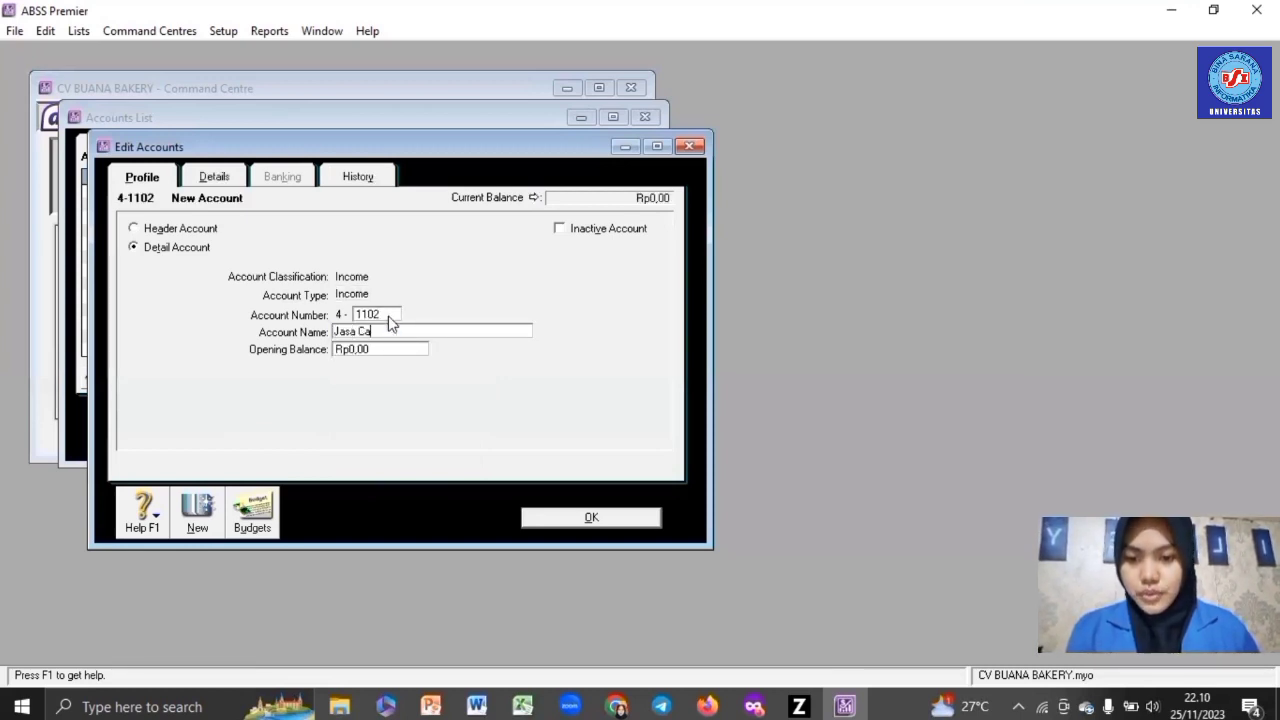
text(tering)
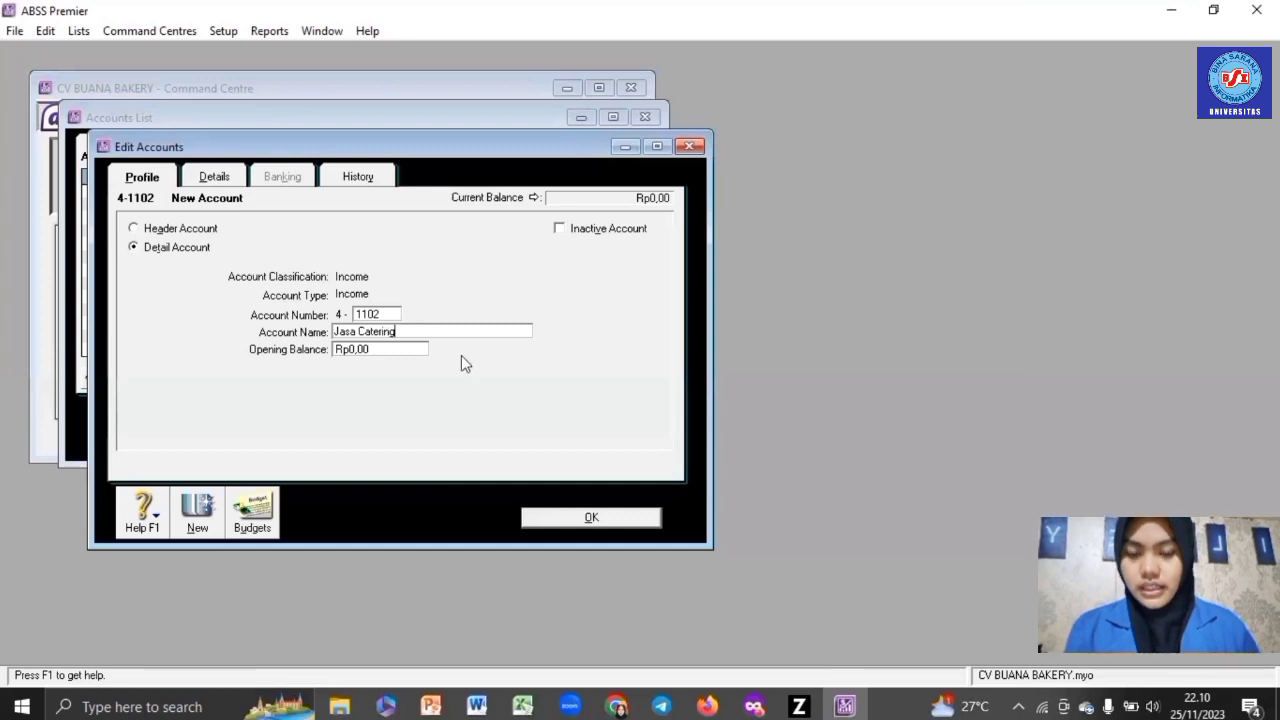
click(591, 517)
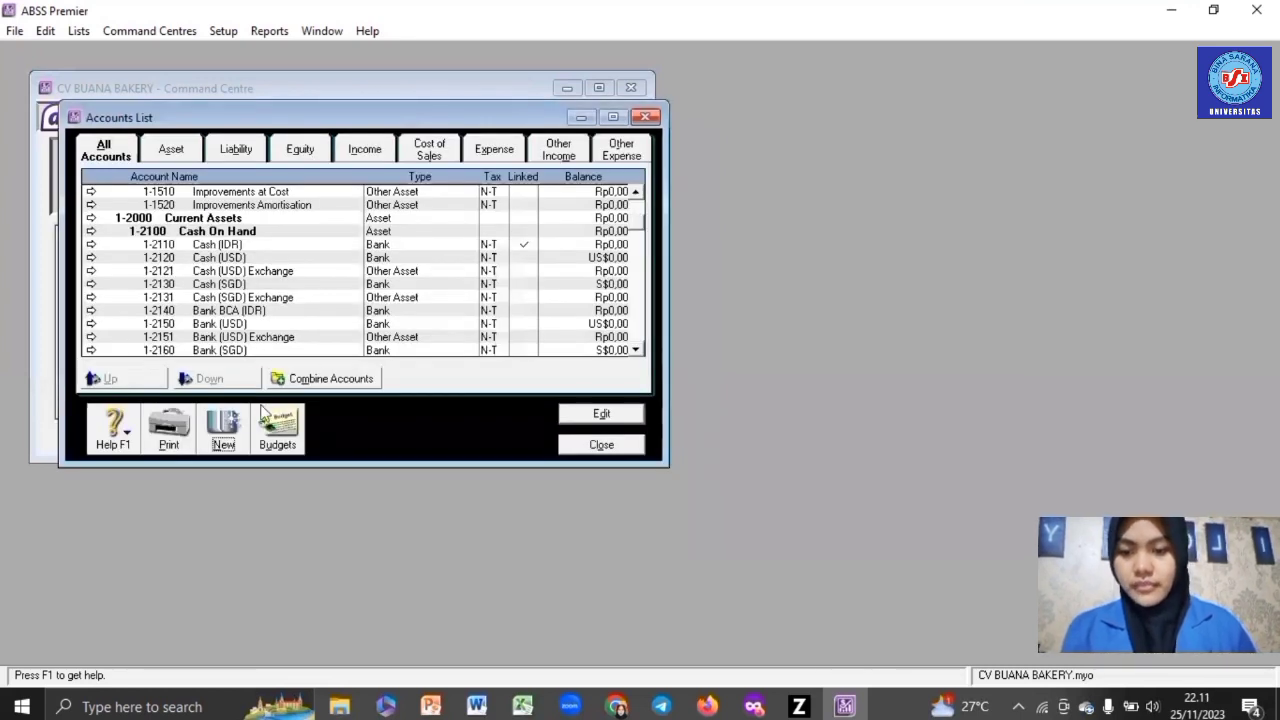
- Add Other Income header account 8-2000 named Fores Gain (Loss)
click(224, 428)
click(365, 295)
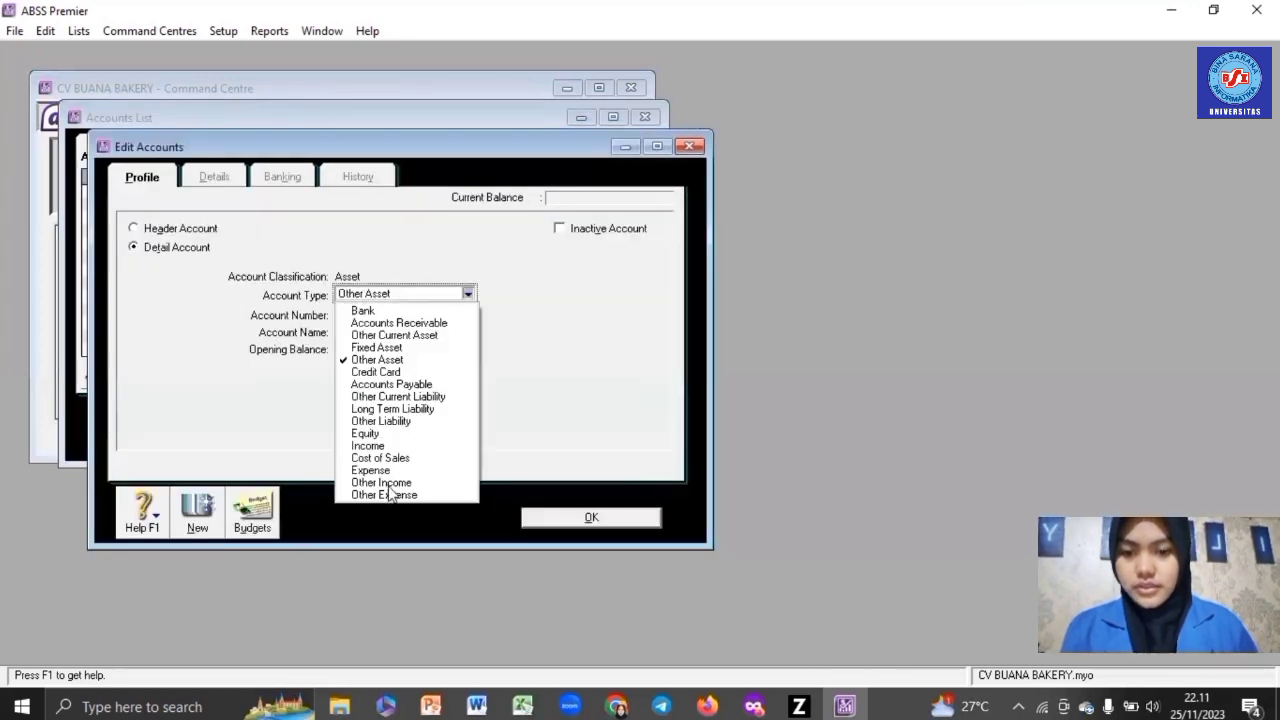
click(393, 486)
click(382, 314)
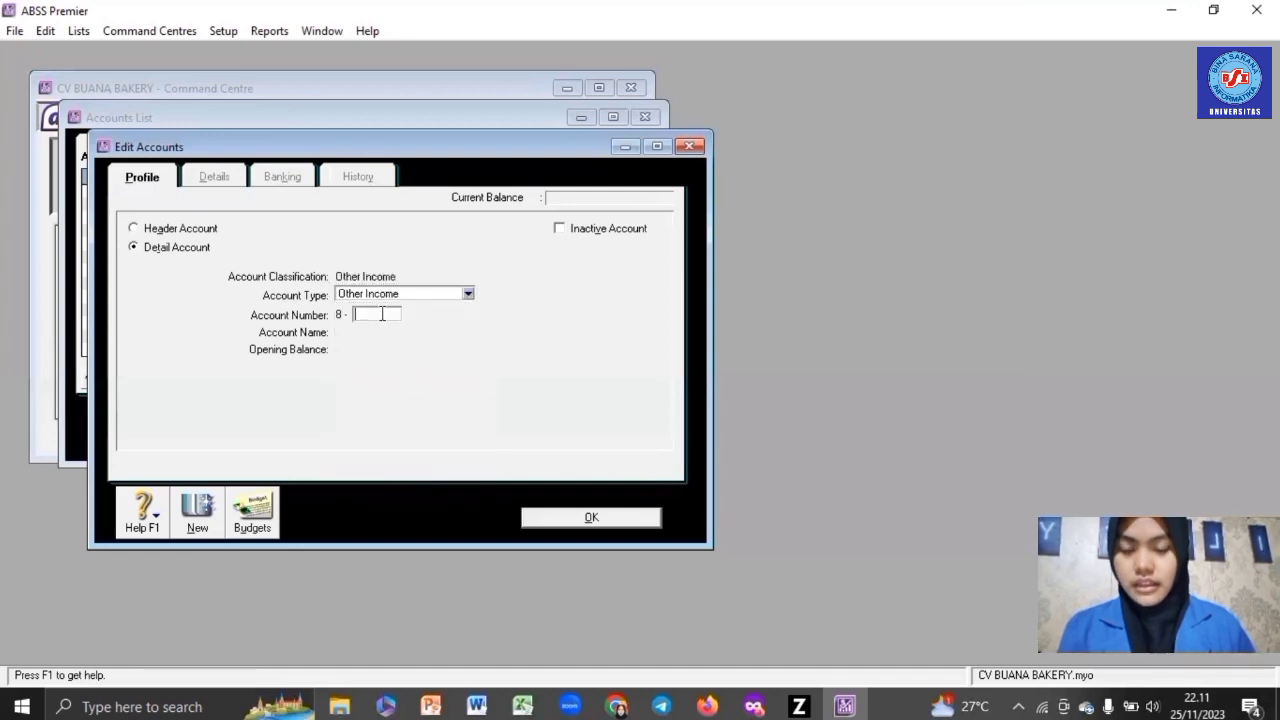
text(2000)
key(Tab)
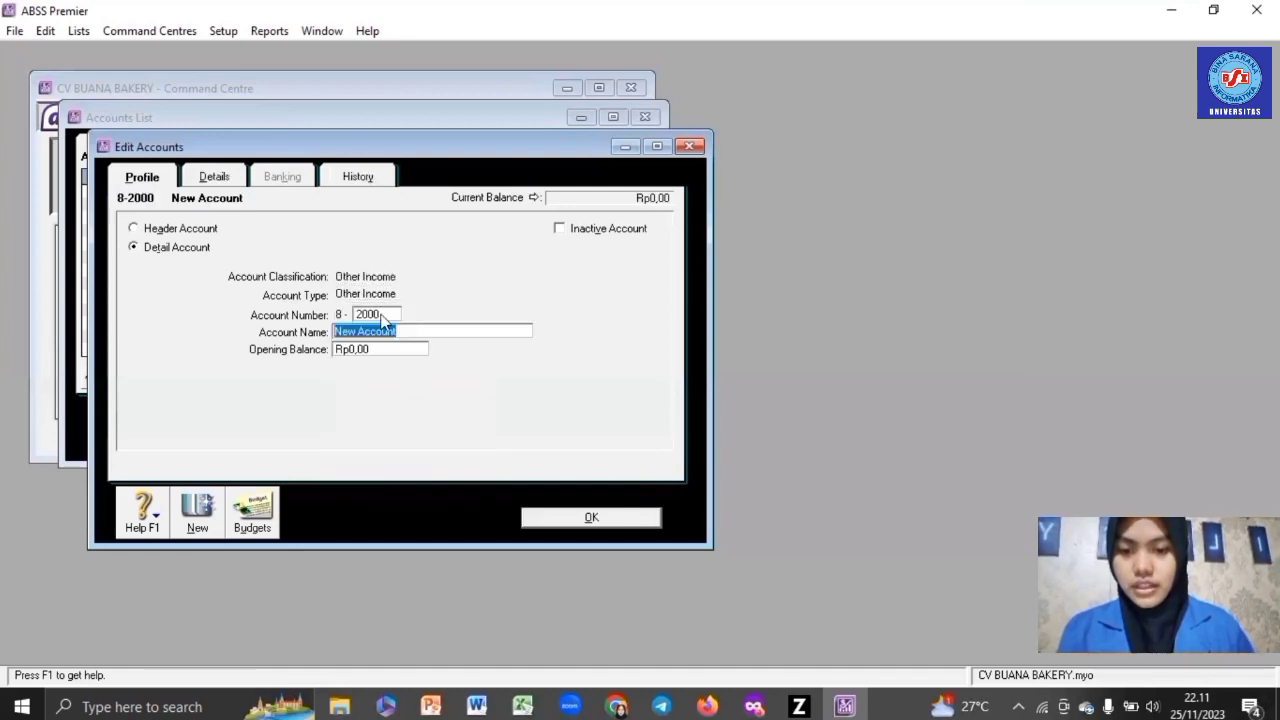
text(Fores )
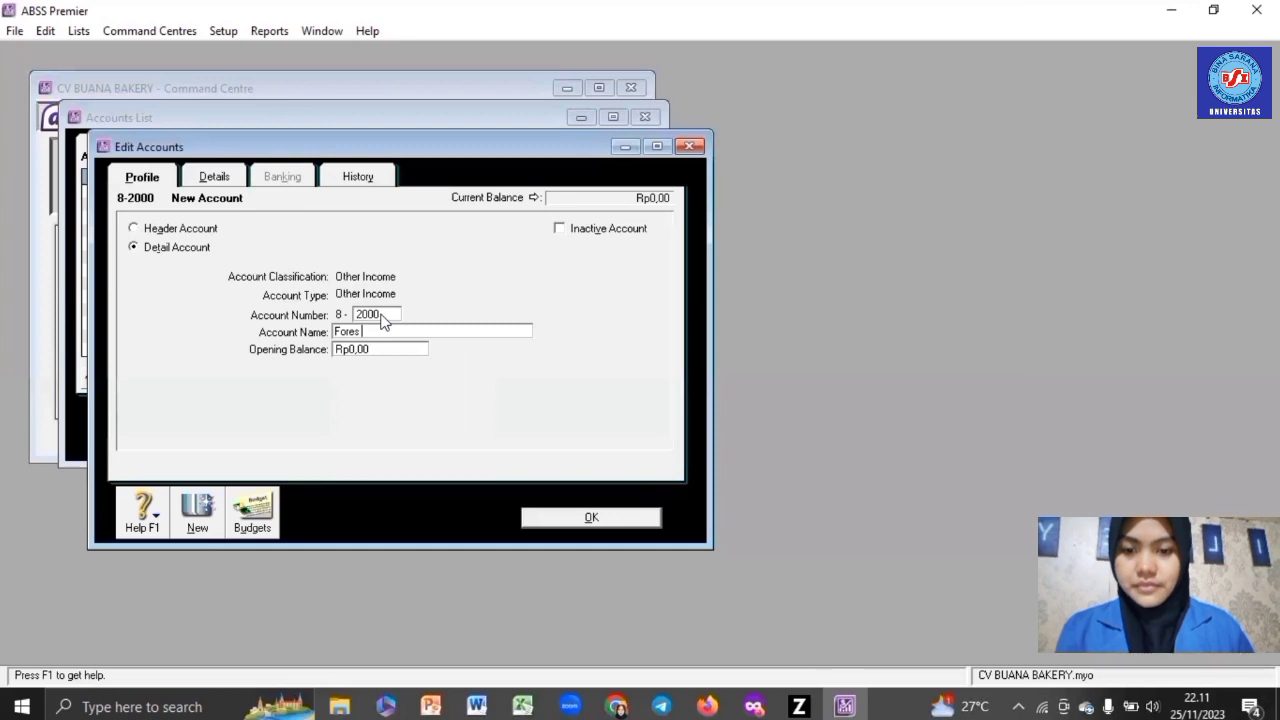
text(Ga)
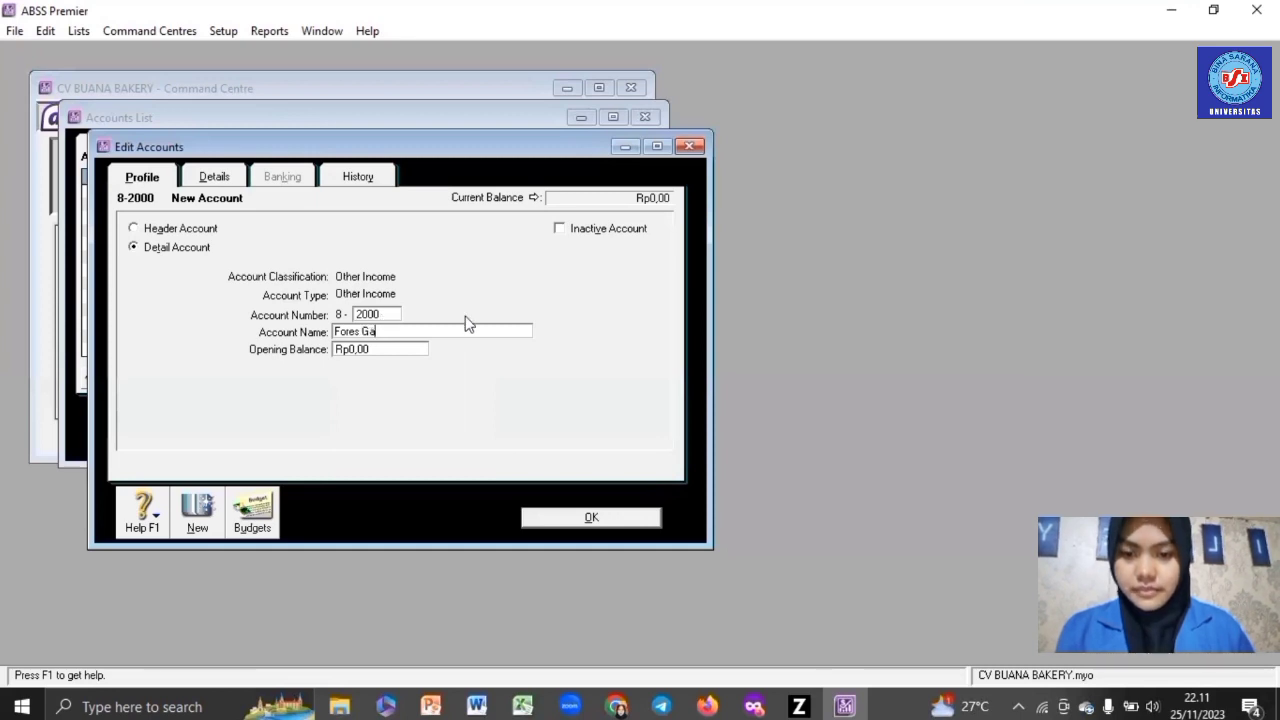
text(in )
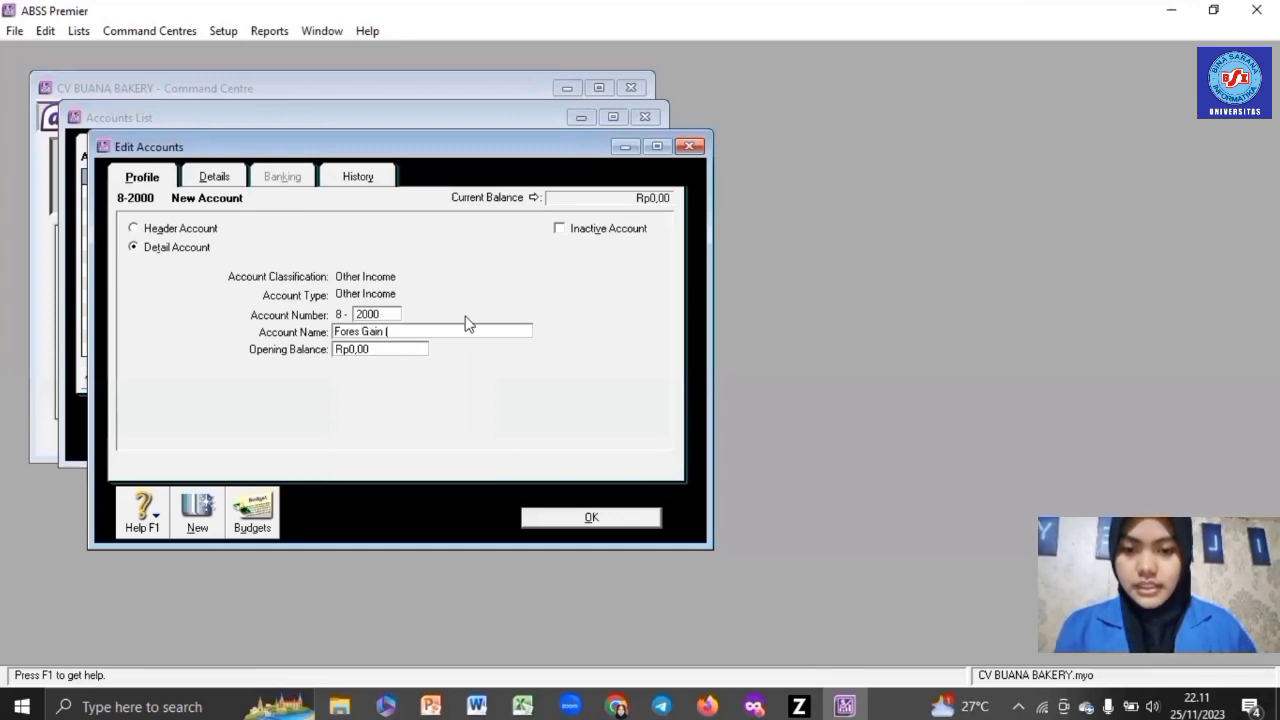
text((Loss)
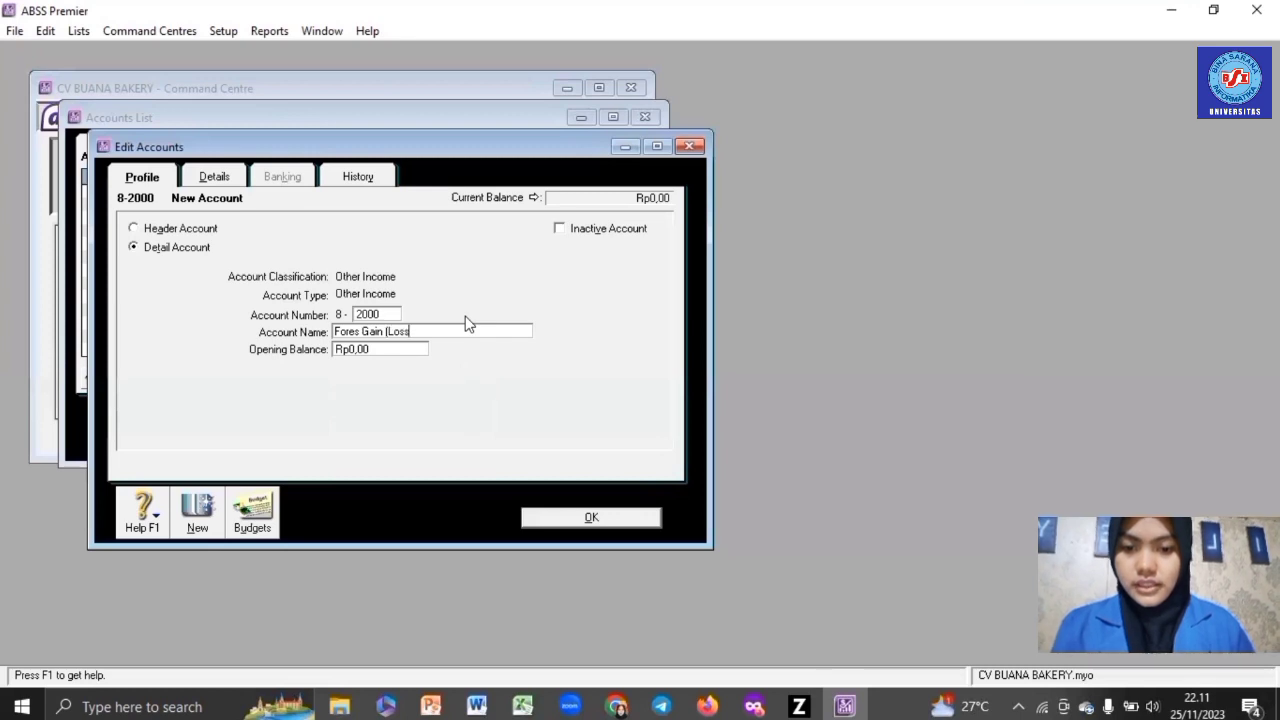
text())
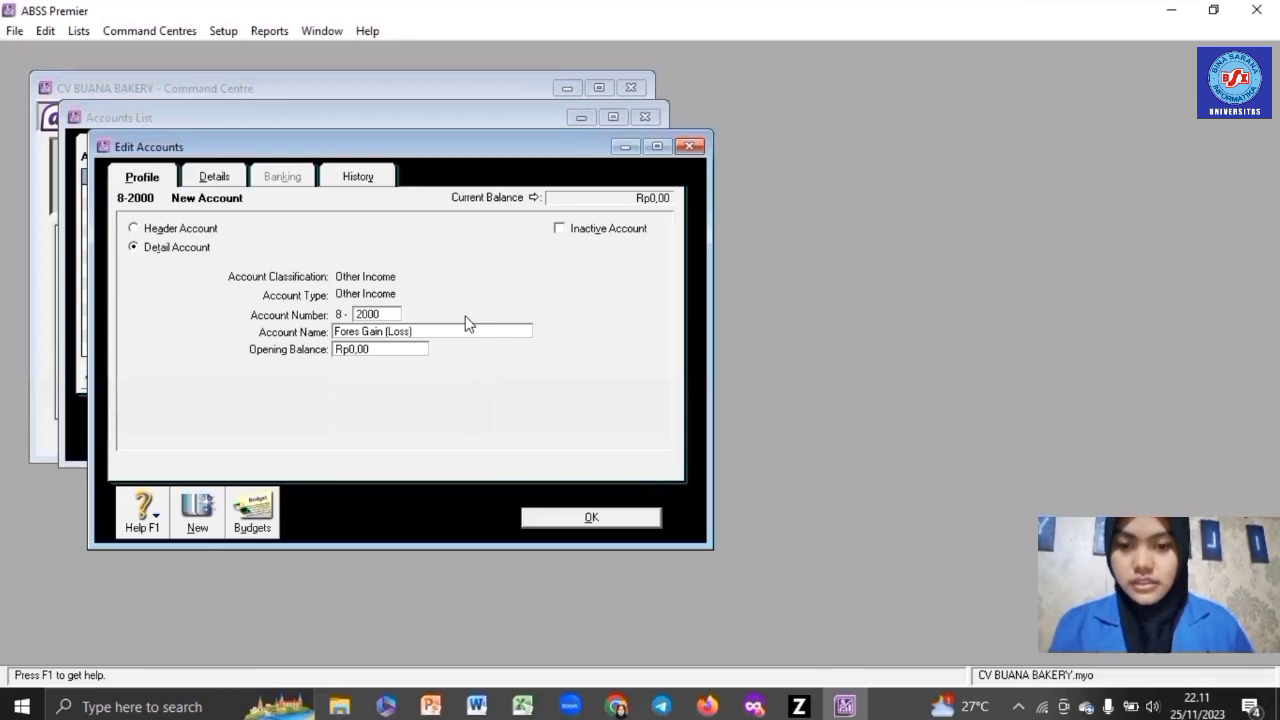
click(195, 232)
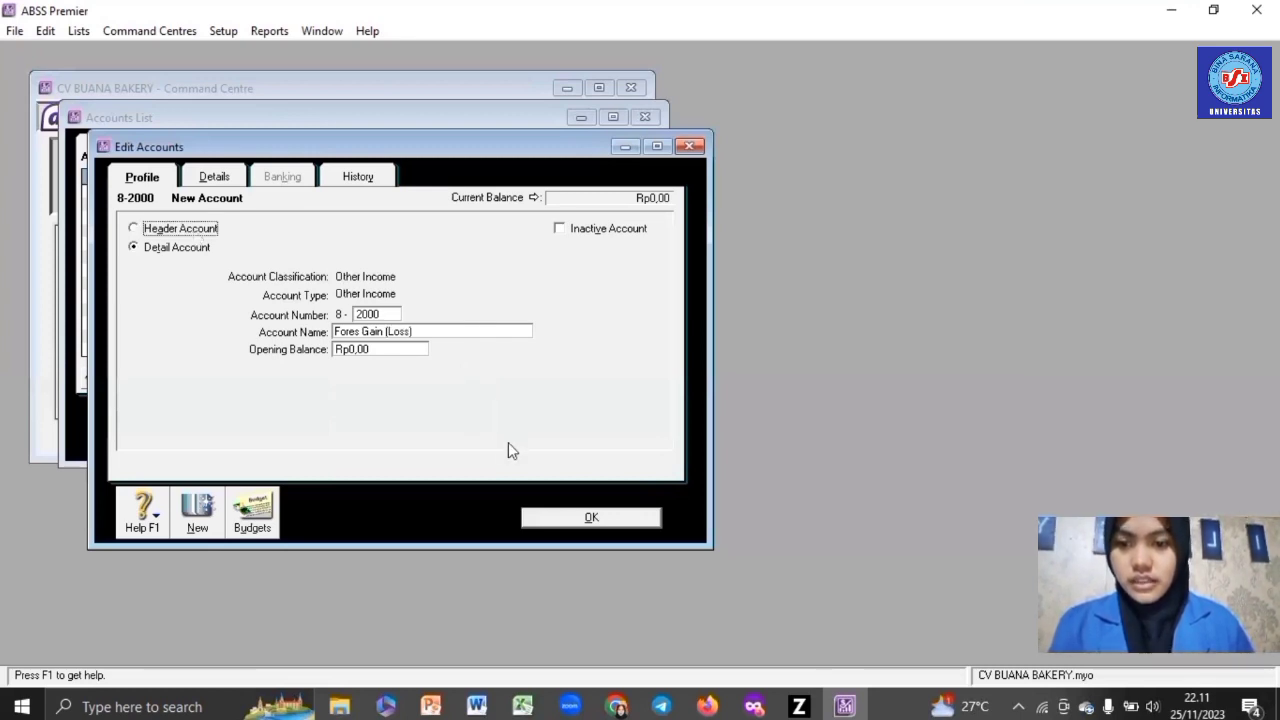
click(568, 519)
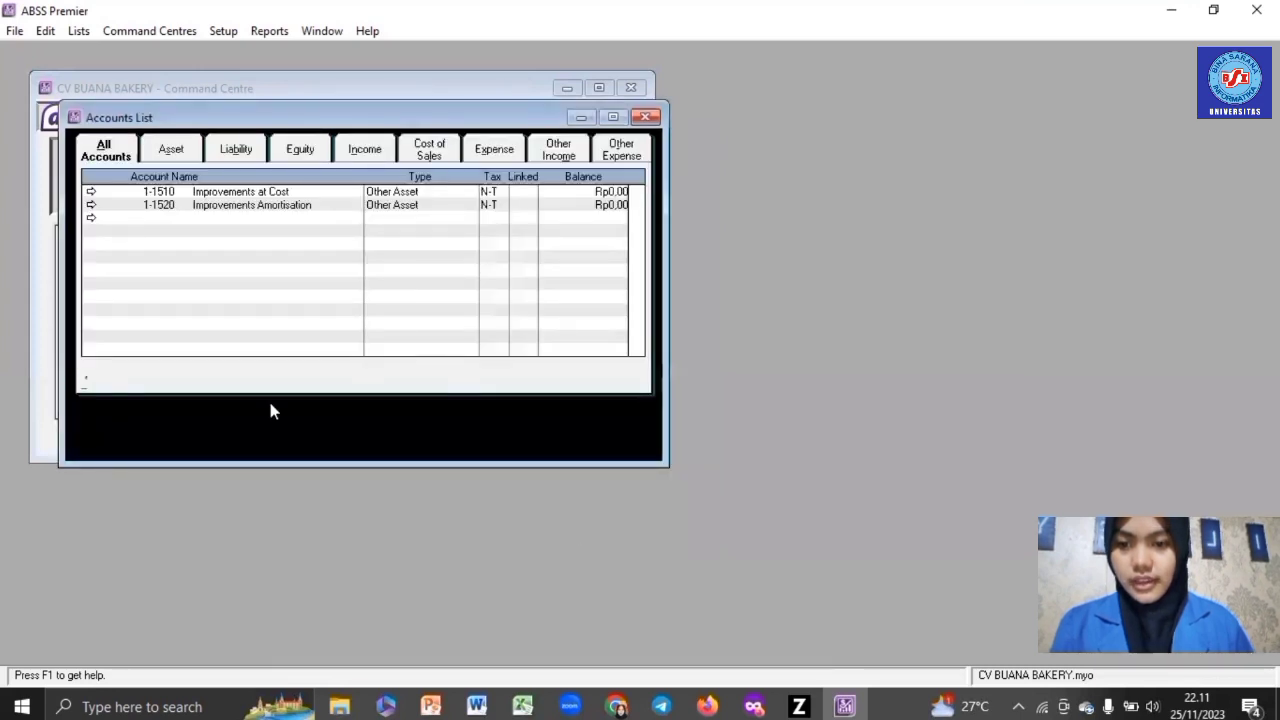
- Add Other Income detail account 8-2100 named Realised Gain (Loss) Forex
click(224, 428)
click(400, 294)
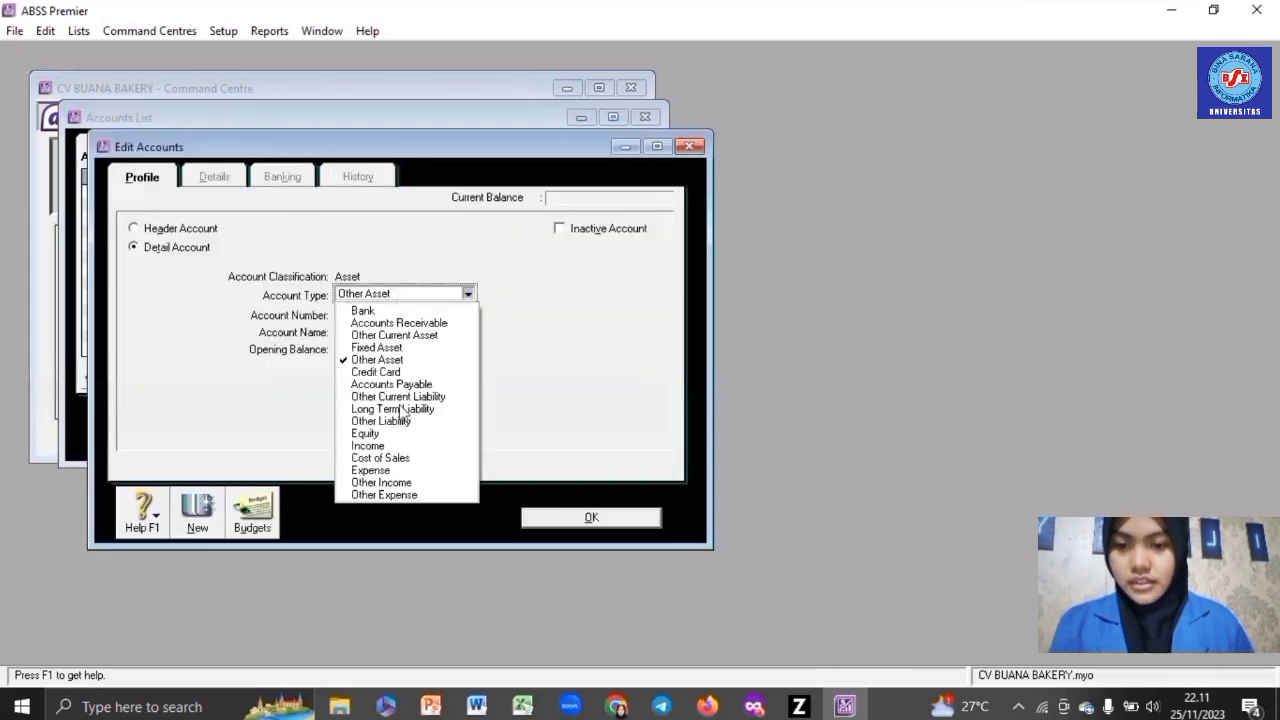
click(385, 486)
click(378, 314)
text(2100)
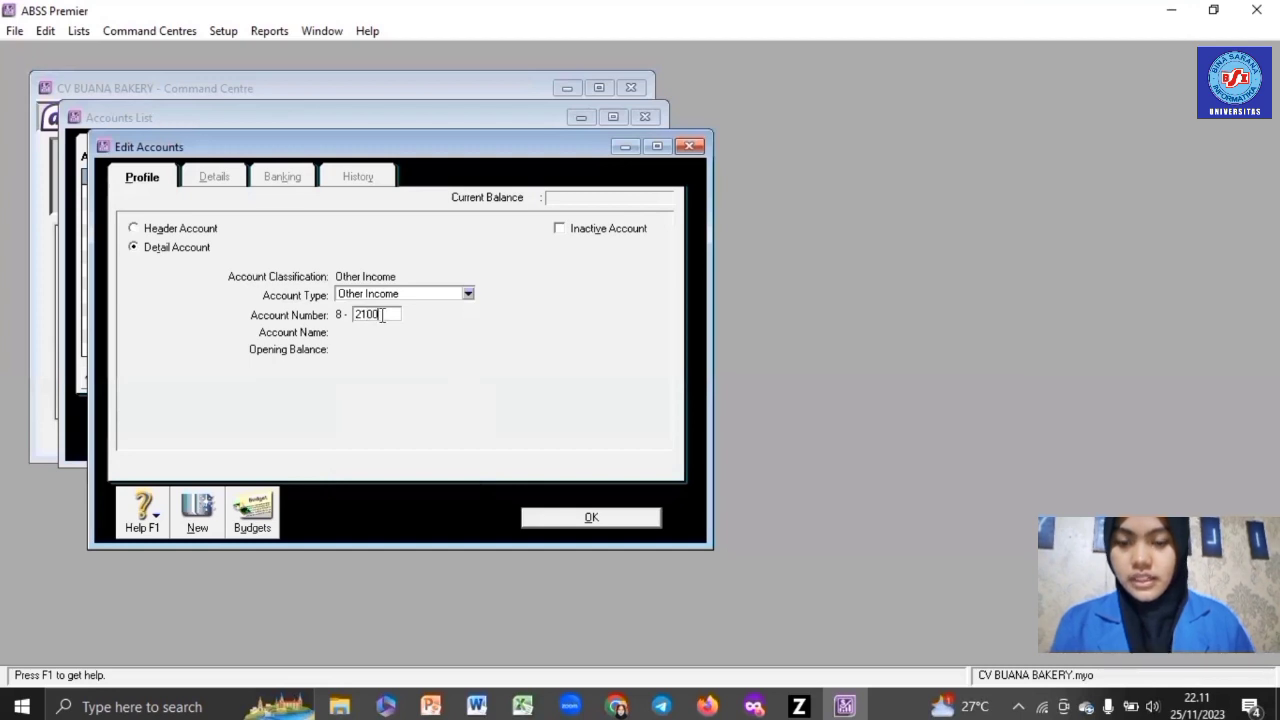
key(Tab)
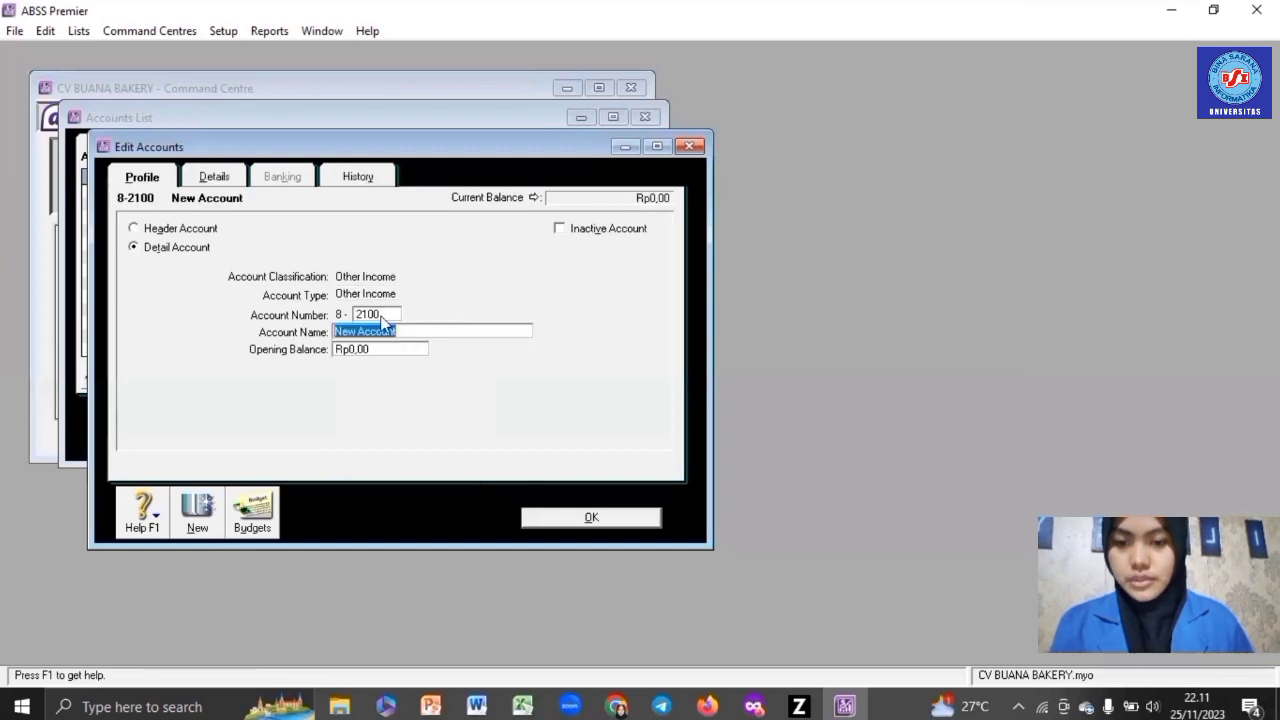
text(Realised)
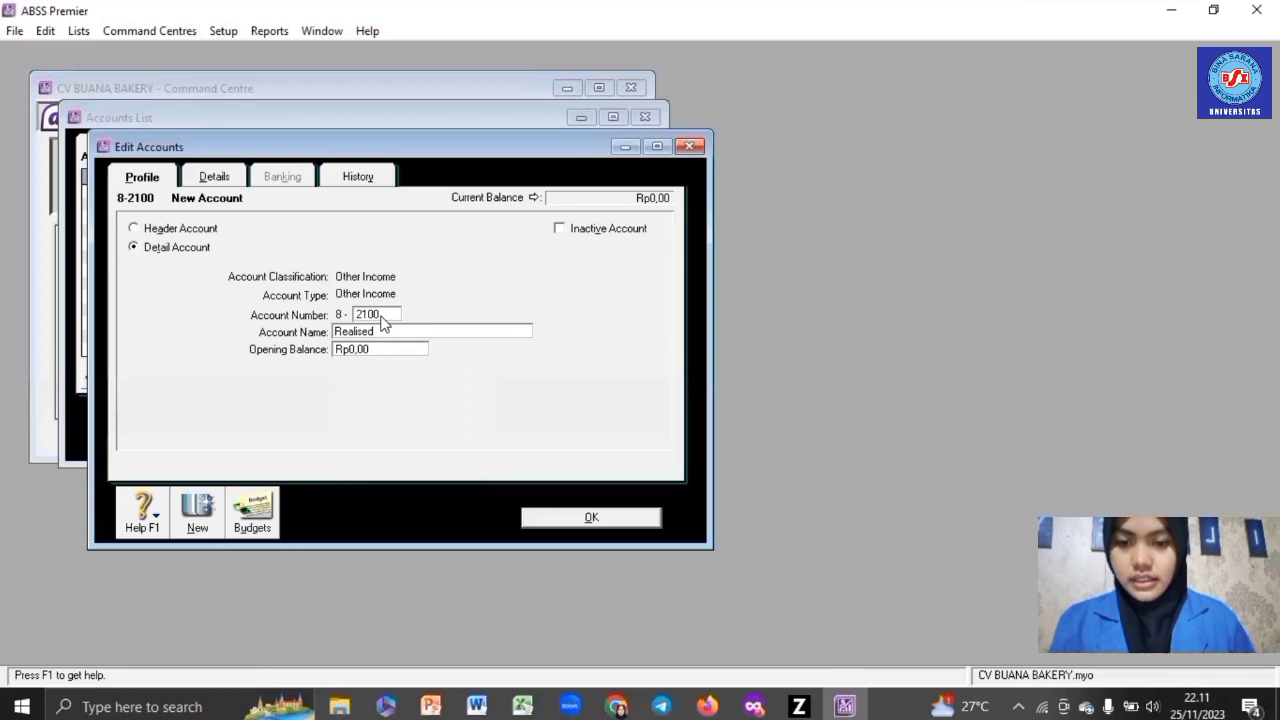
text( Gain)
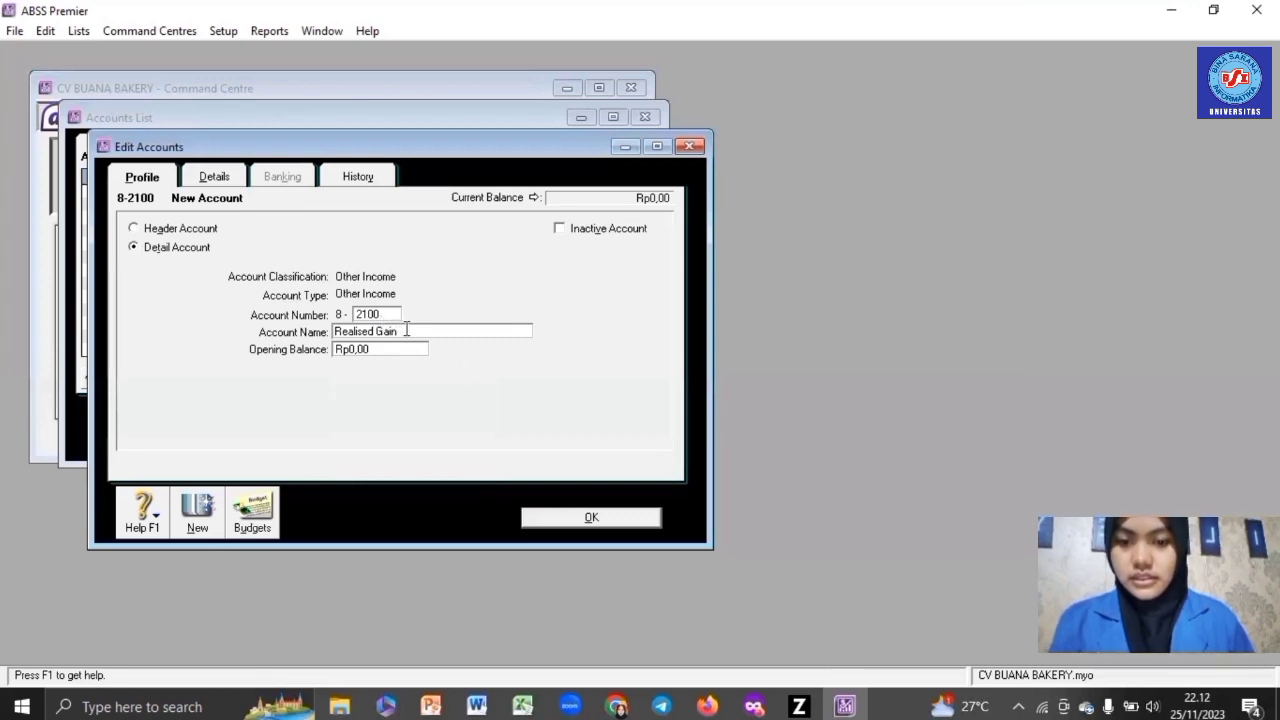
text( (Loss))
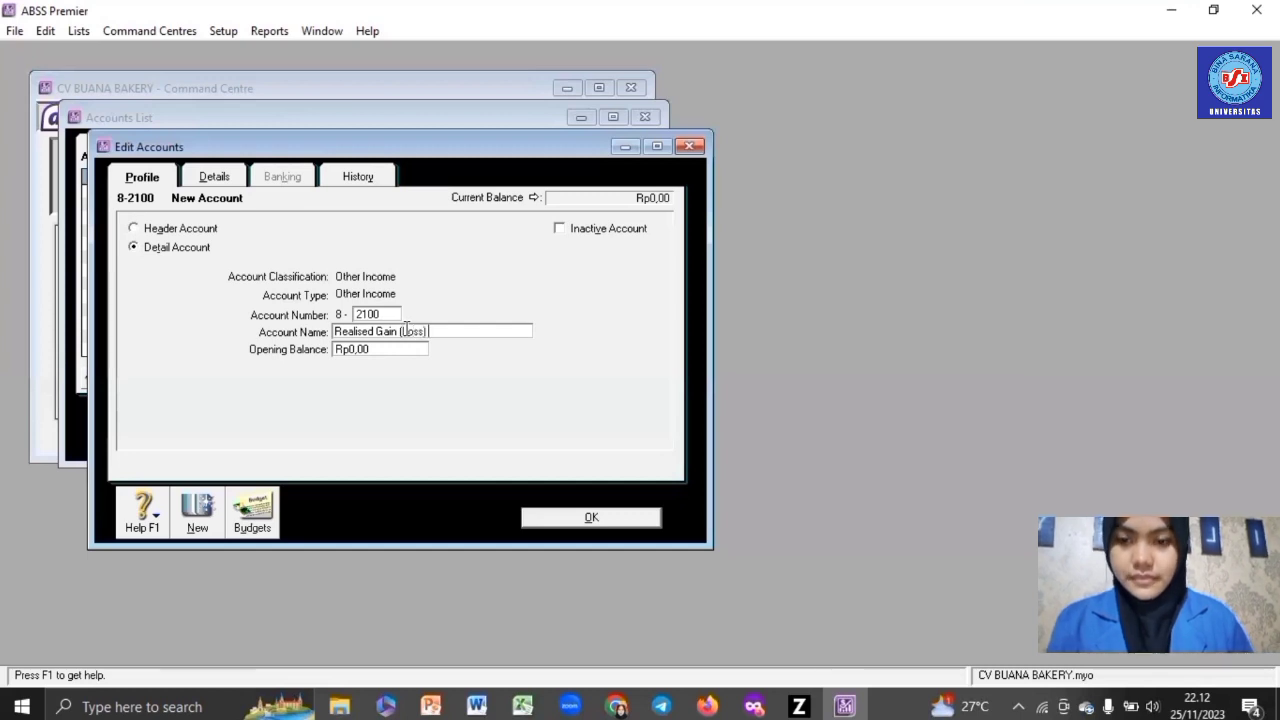
text( Forex)
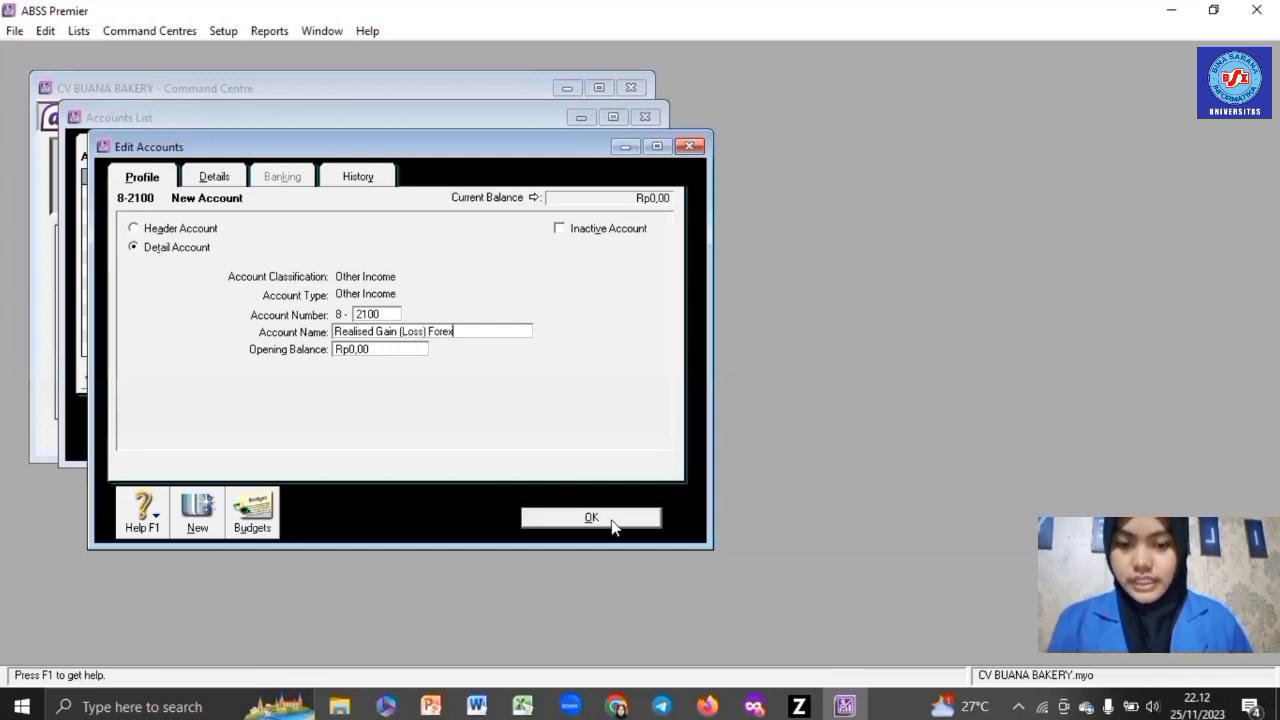
click(611, 520)
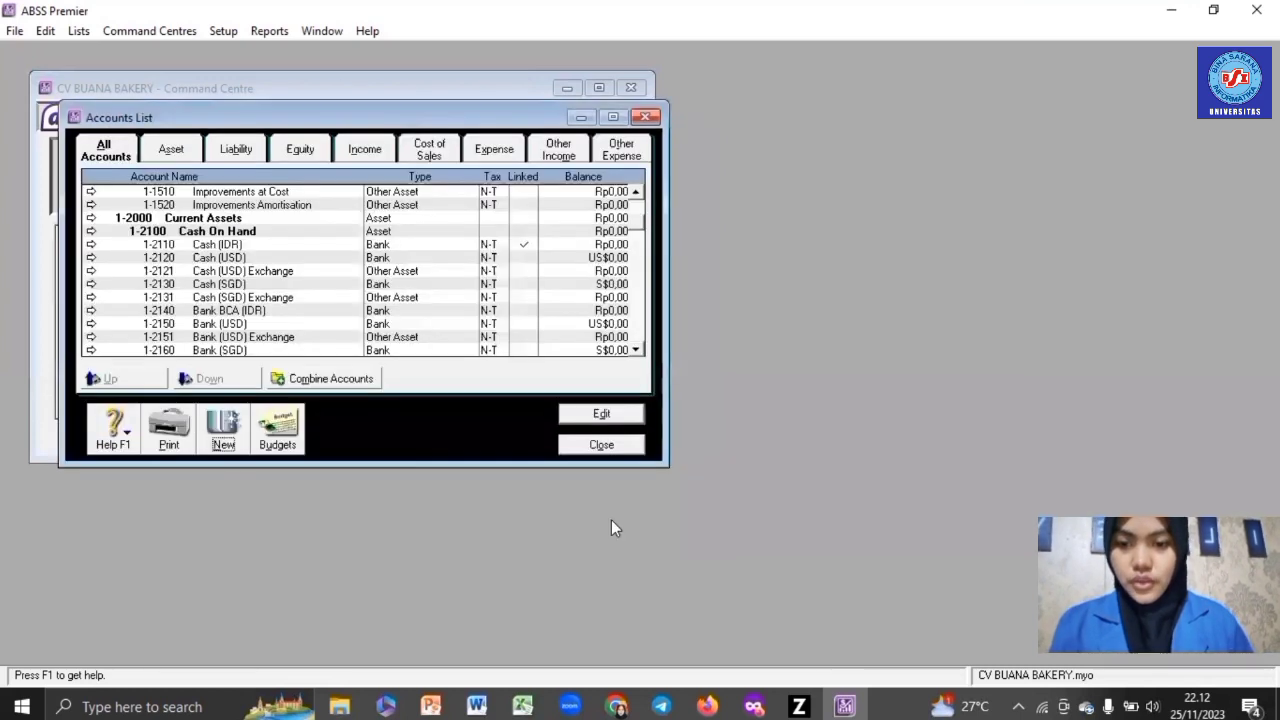
click(228, 430)
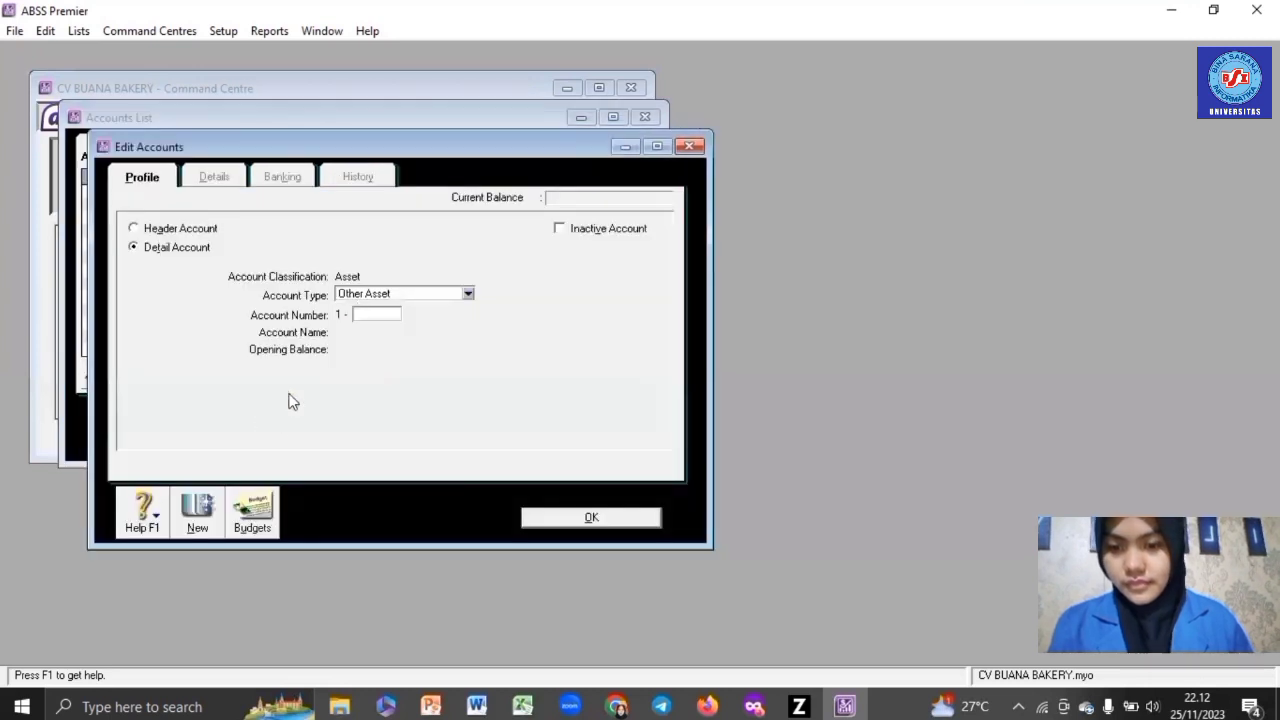
- Save Other Income account 8-2200 Unrealised Gain (Loss) Forex and close the Accounts List
click(362, 294)
click(390, 483)
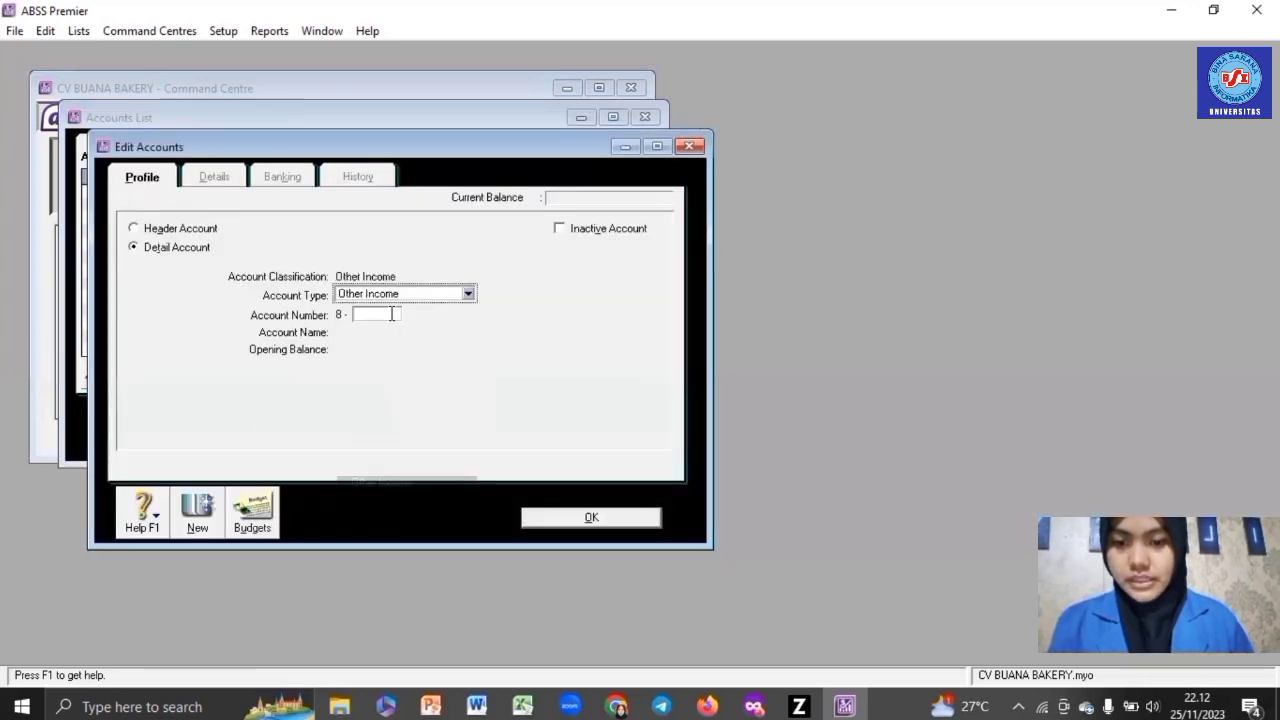
click(391, 314)
text(2200)
key(Tab)
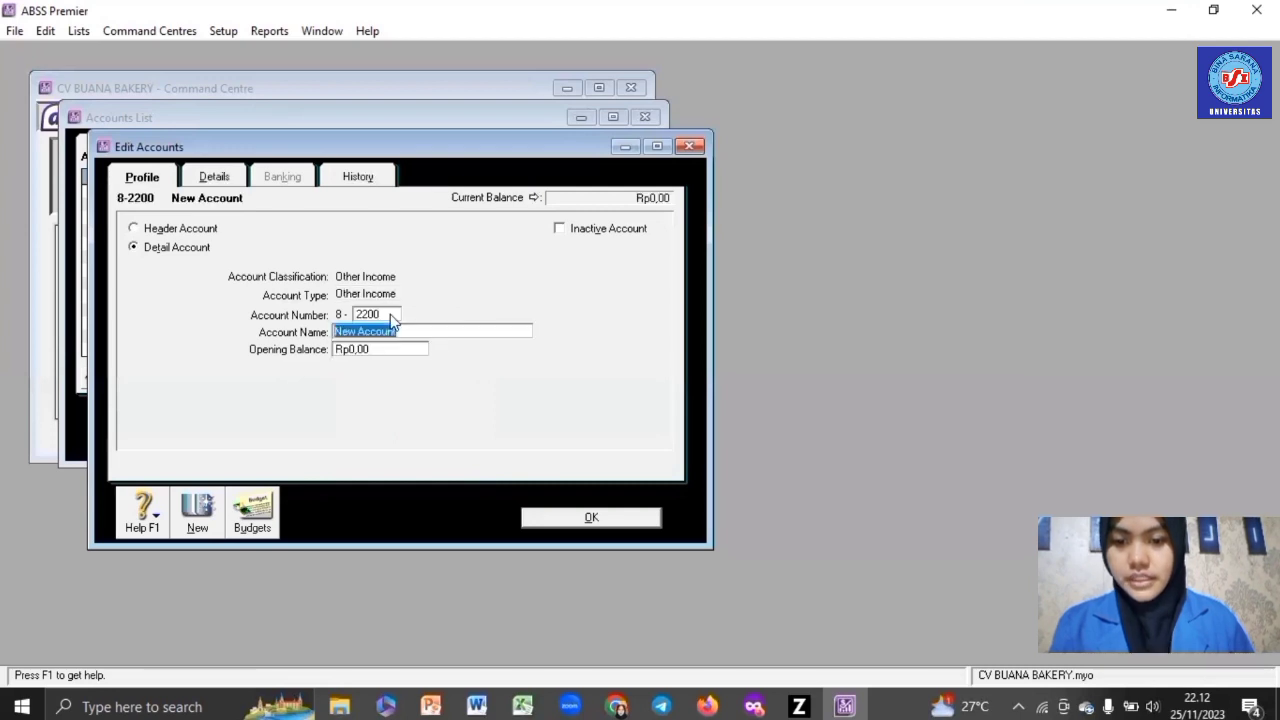
text(Unrea)
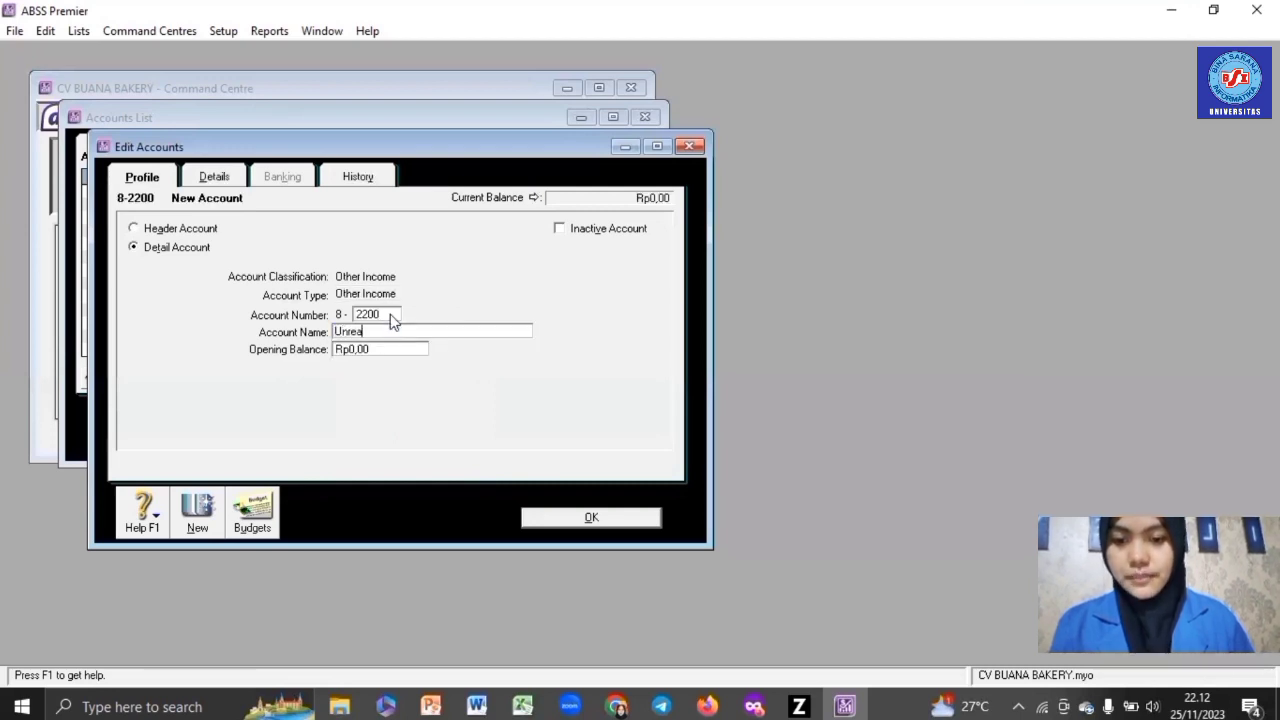
text(lised )
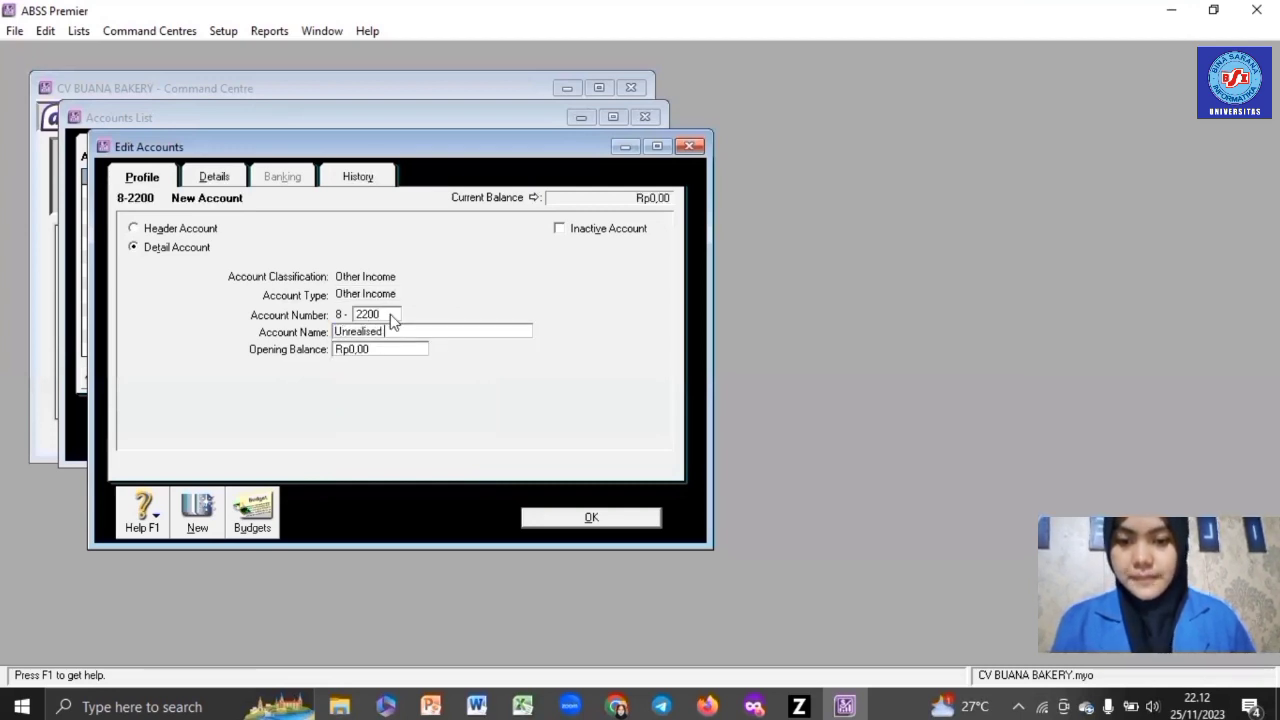
text(zG)
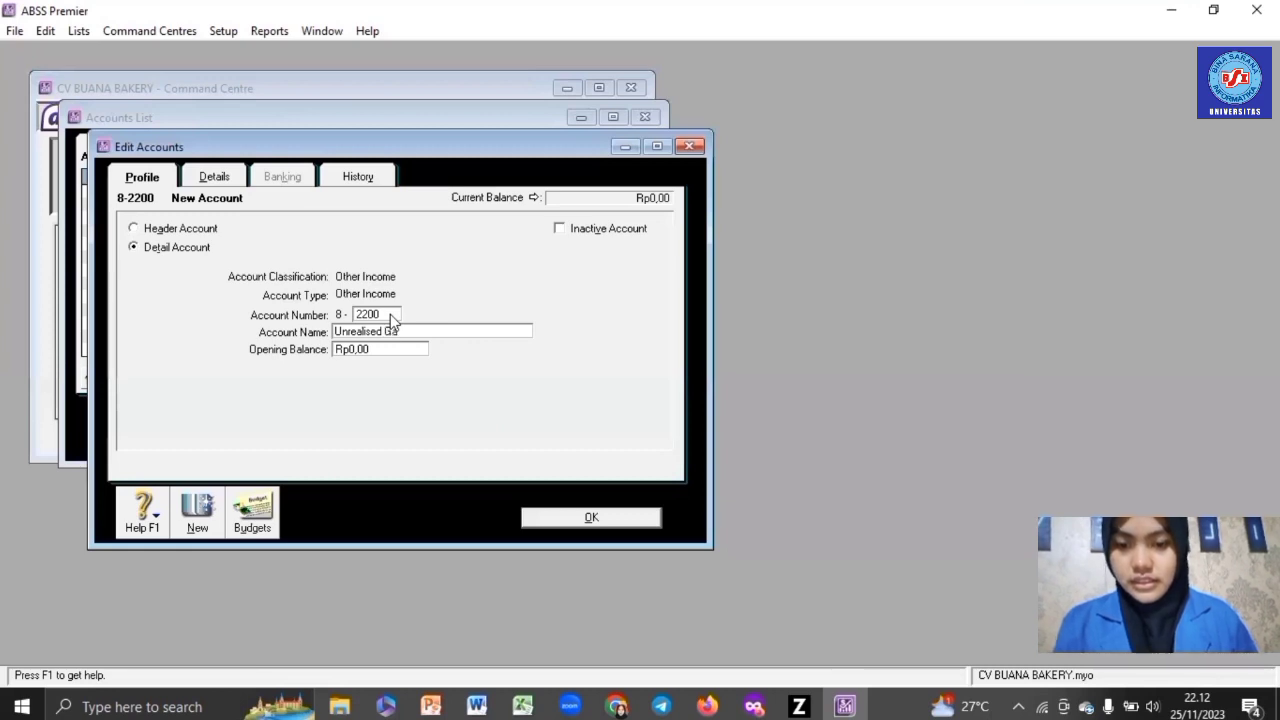
text(ain (L)
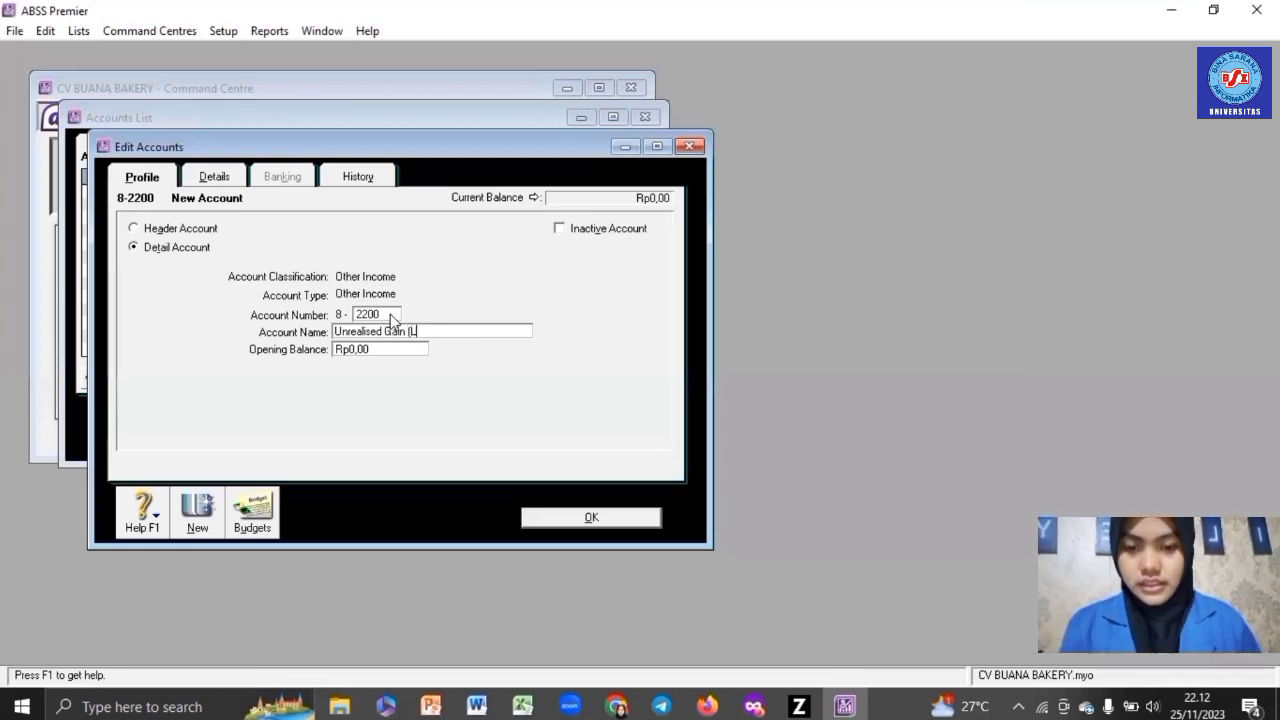
text(oss) For)
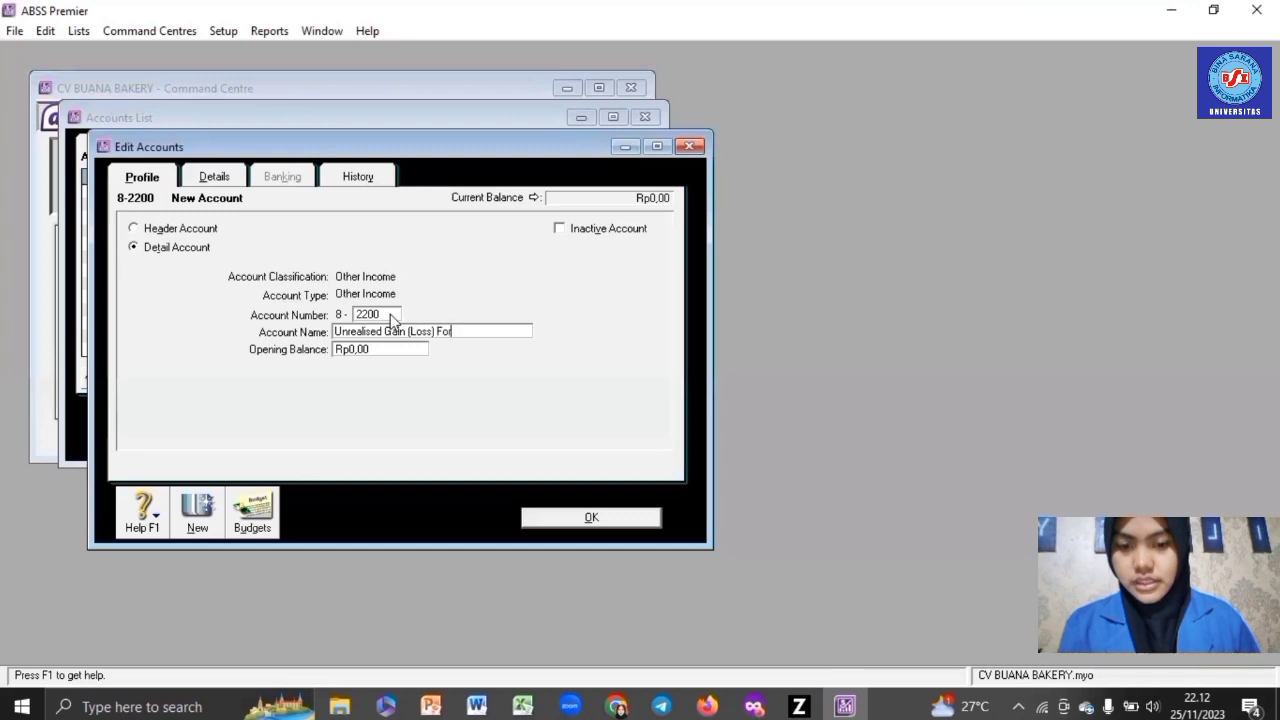
text(ex)
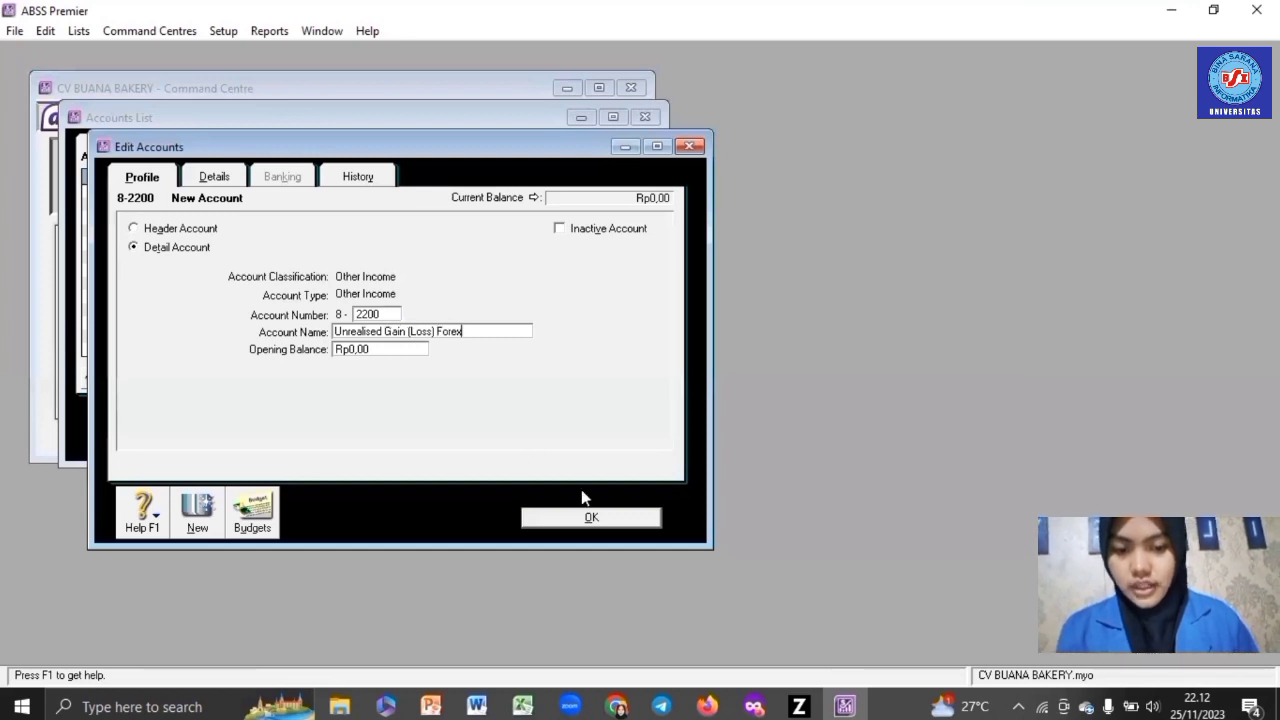
click(597, 518)
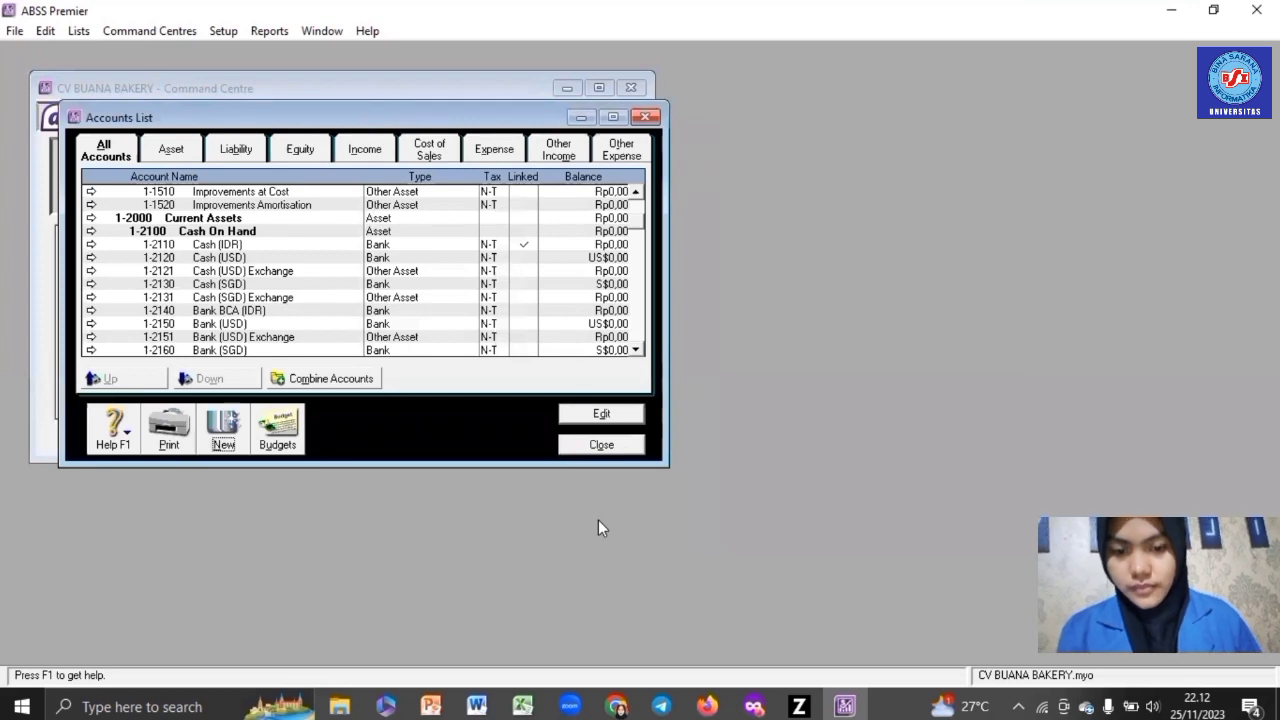
click(603, 448)
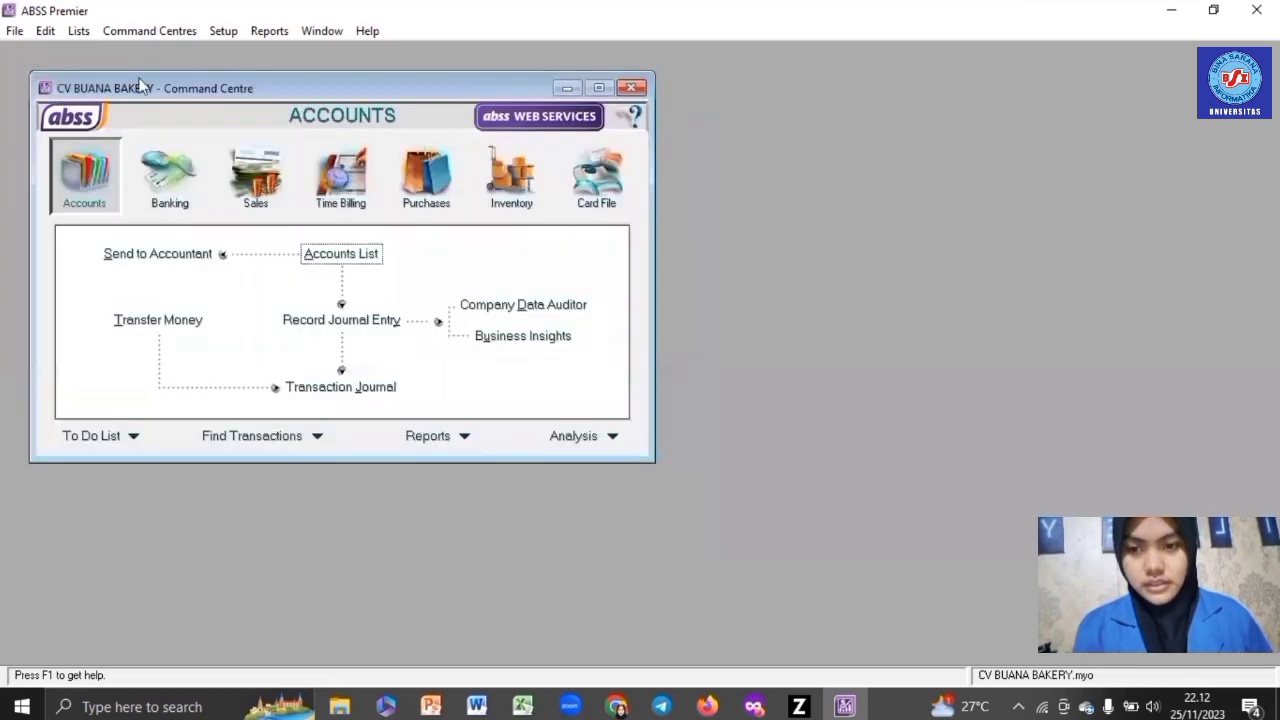
- Check Rupiah's linked receivable and payable accounts, then open the United States Dollars currency
click(78, 31)
click(150, 341)
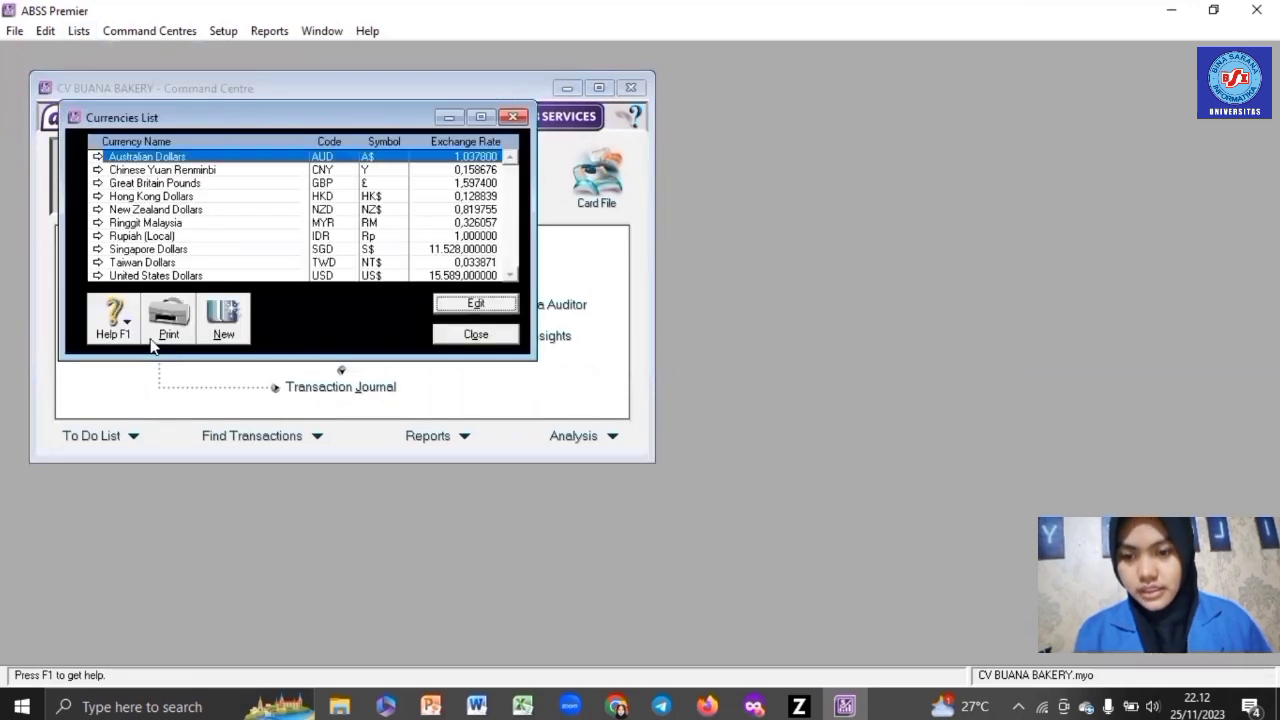
double_click(224, 237)
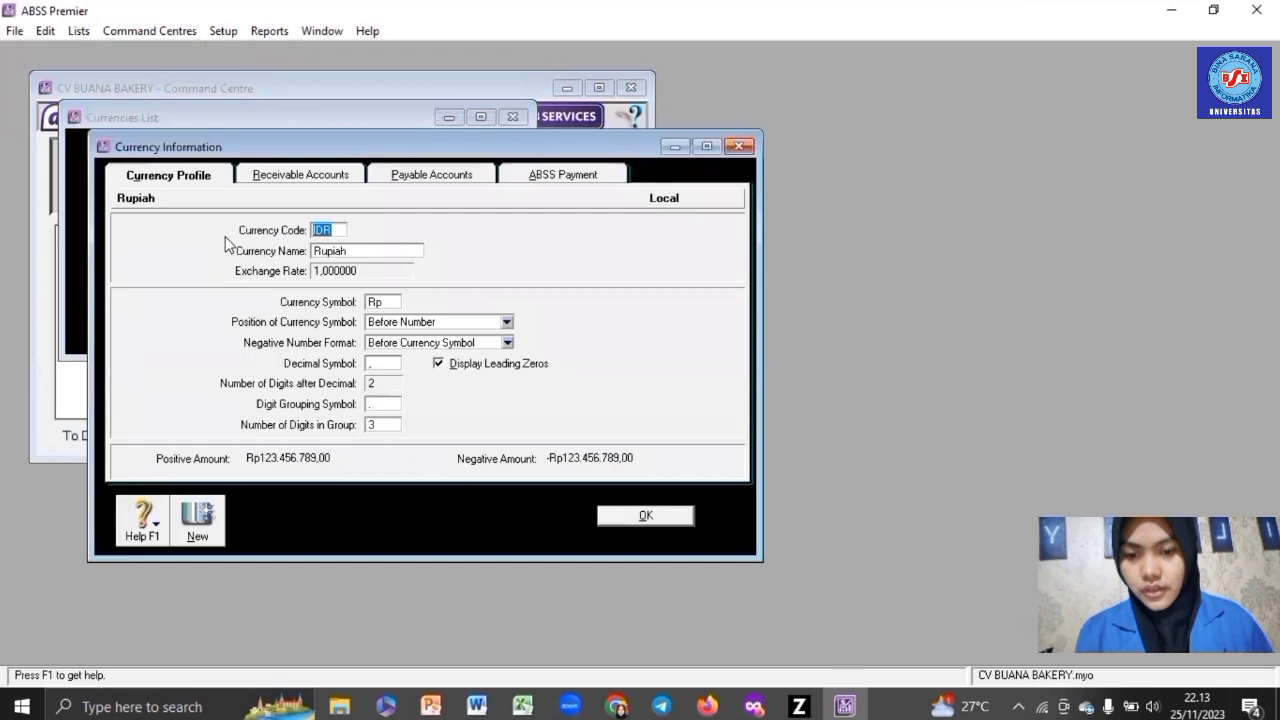
click(311, 174)
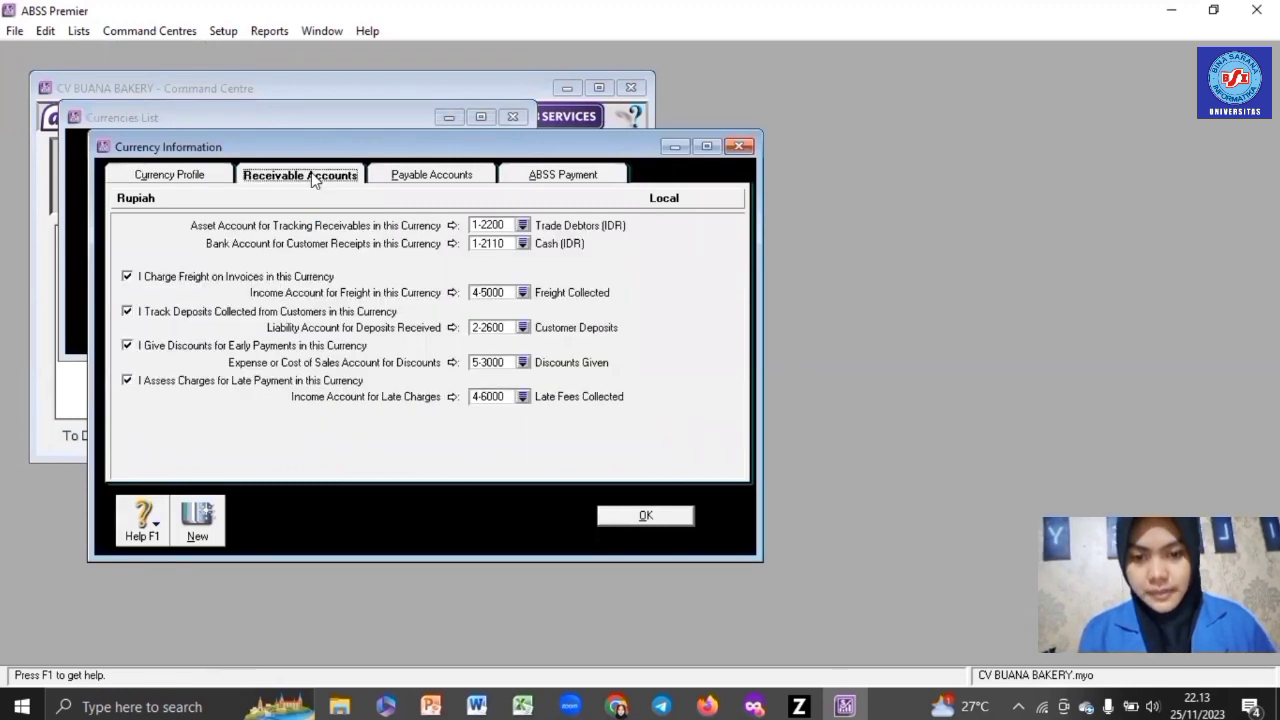
click(422, 176)
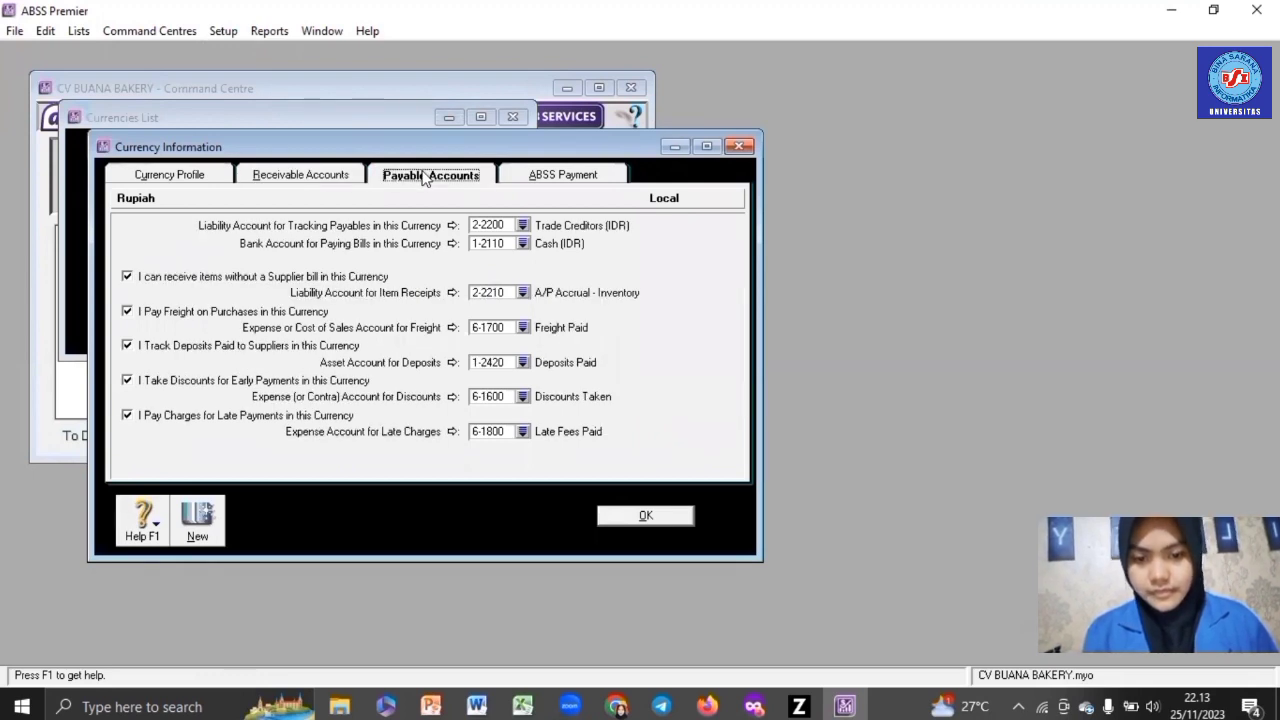
click(653, 514)
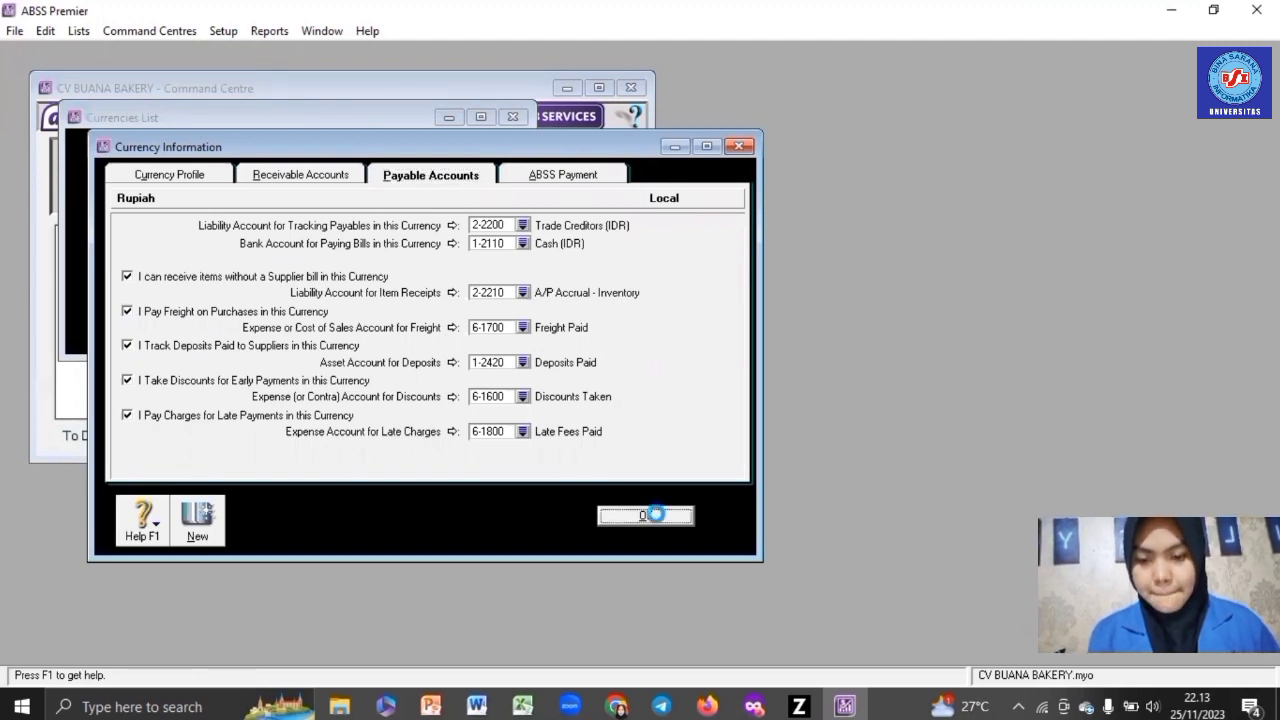
double_click(288, 276)
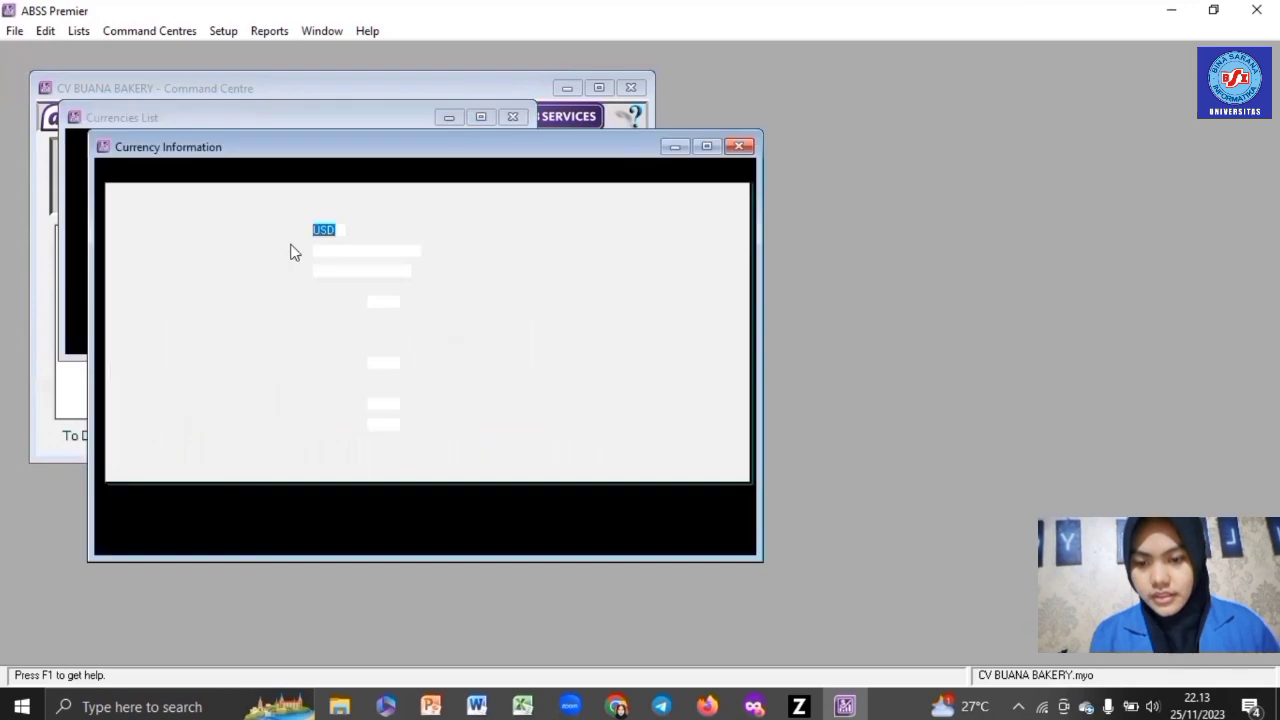
- Link Trade Debtors (USD) for USD receivables and Cash (USD) for customer receipts
click(314, 176)
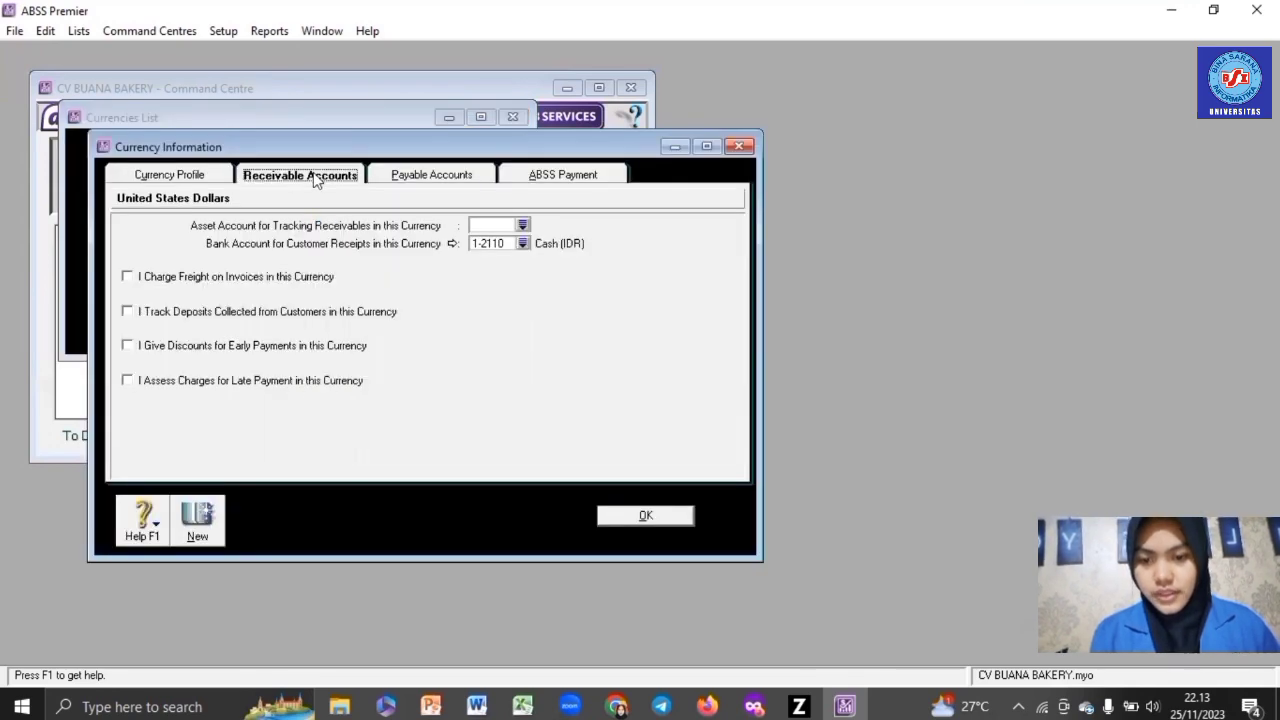
click(522, 225)
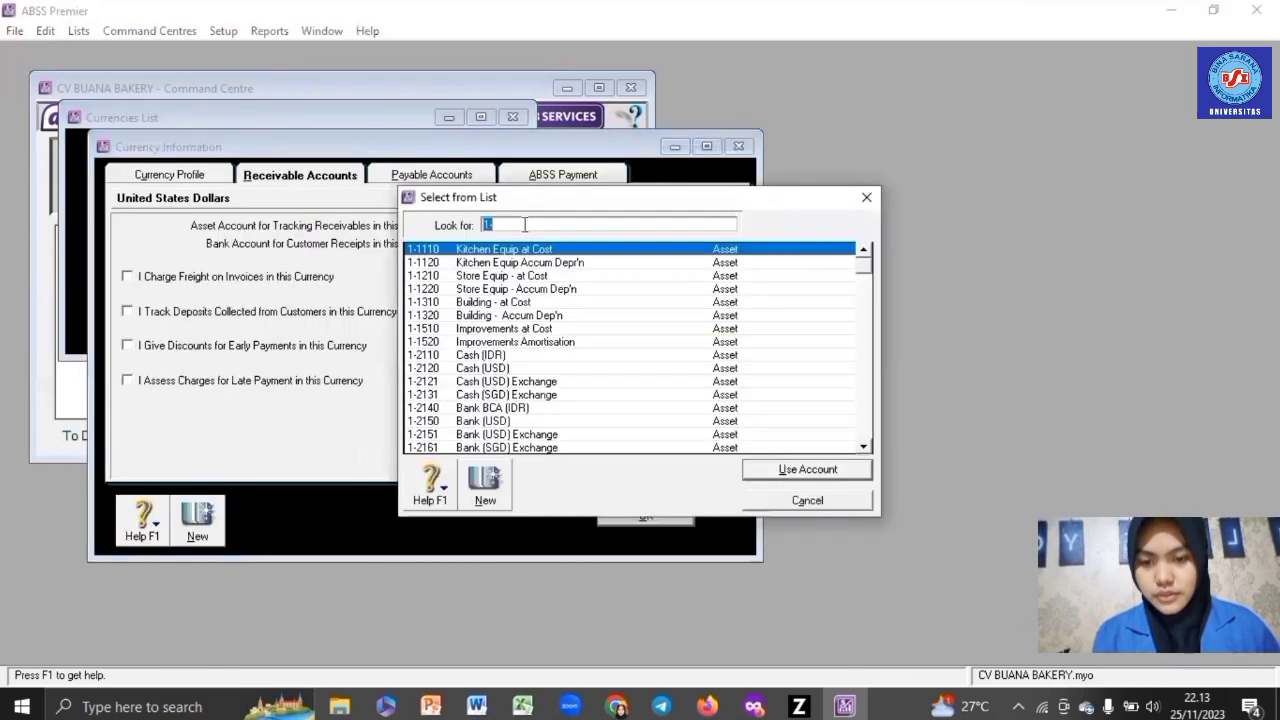
scroll(519, 238, down, 1)
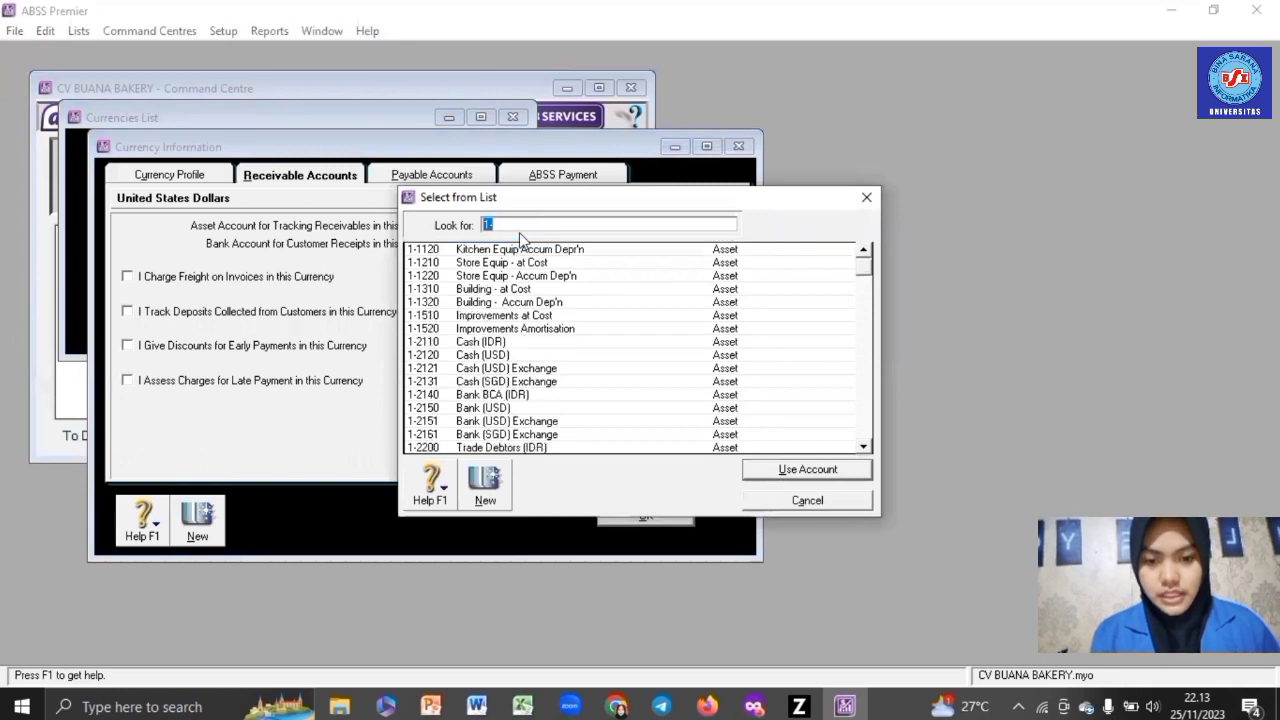
scroll(519, 238, down, 2)
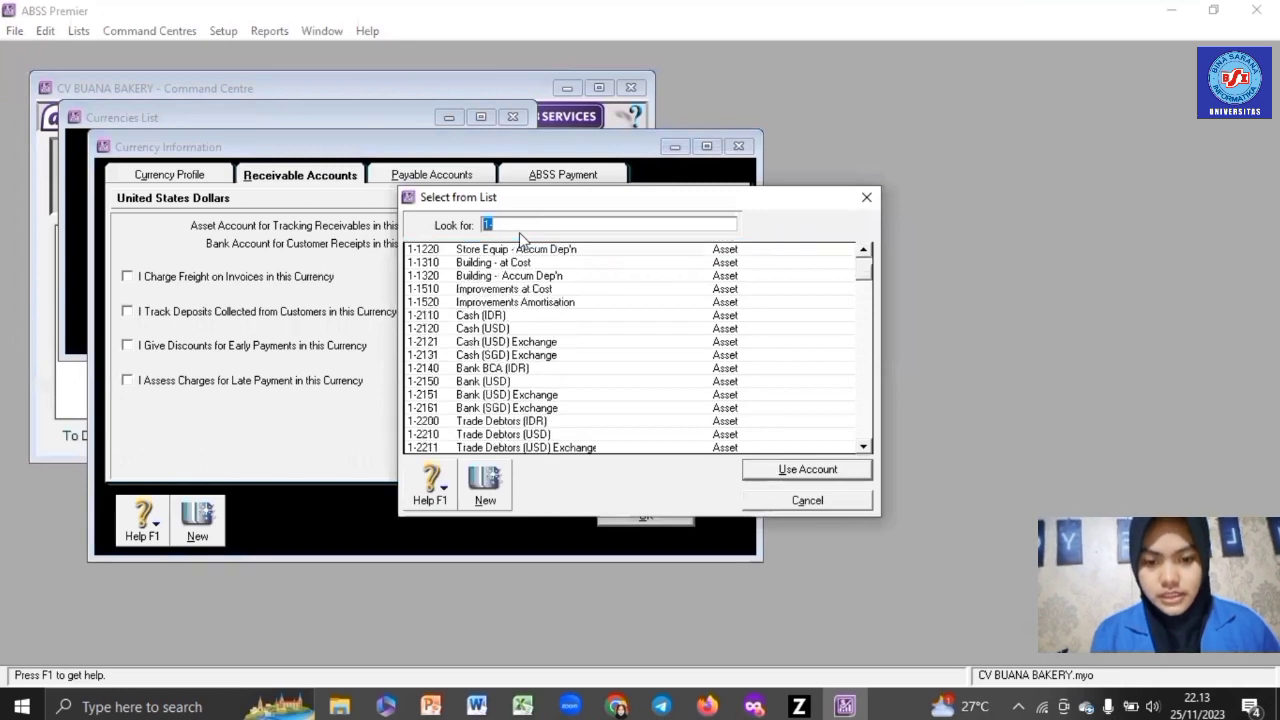
double_click(507, 440)
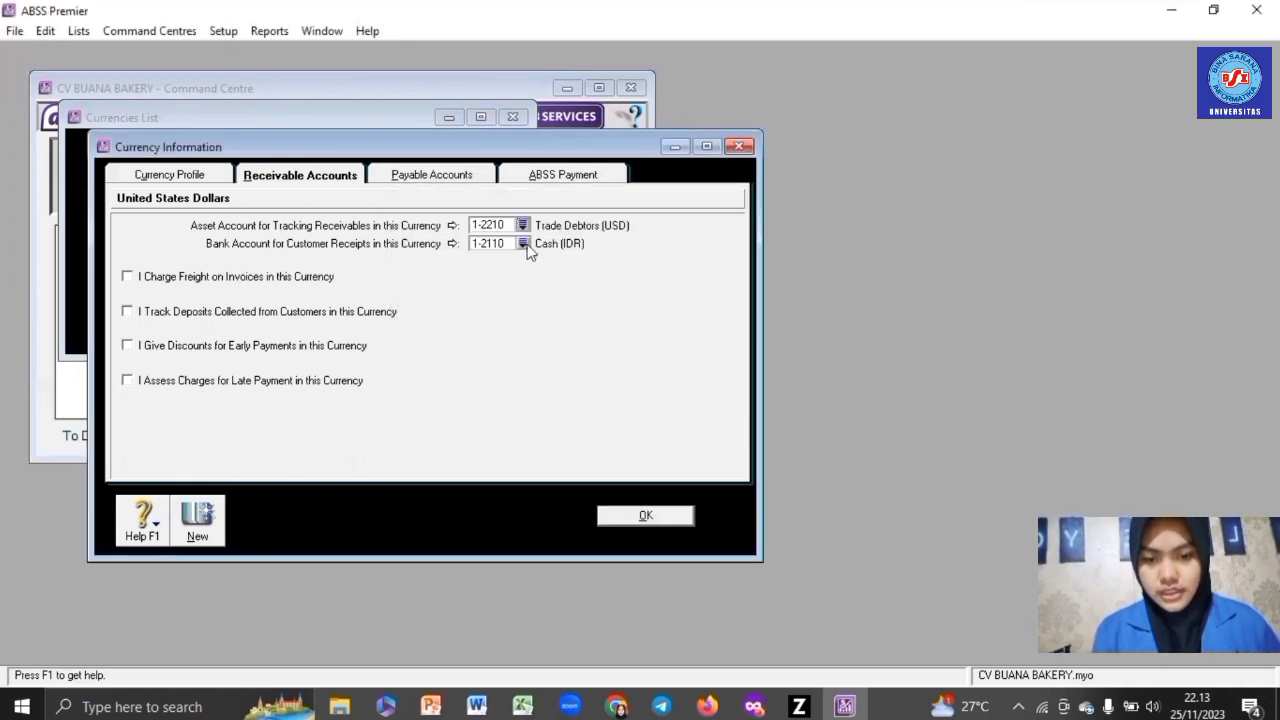
click(522, 243)
double_click(507, 312)
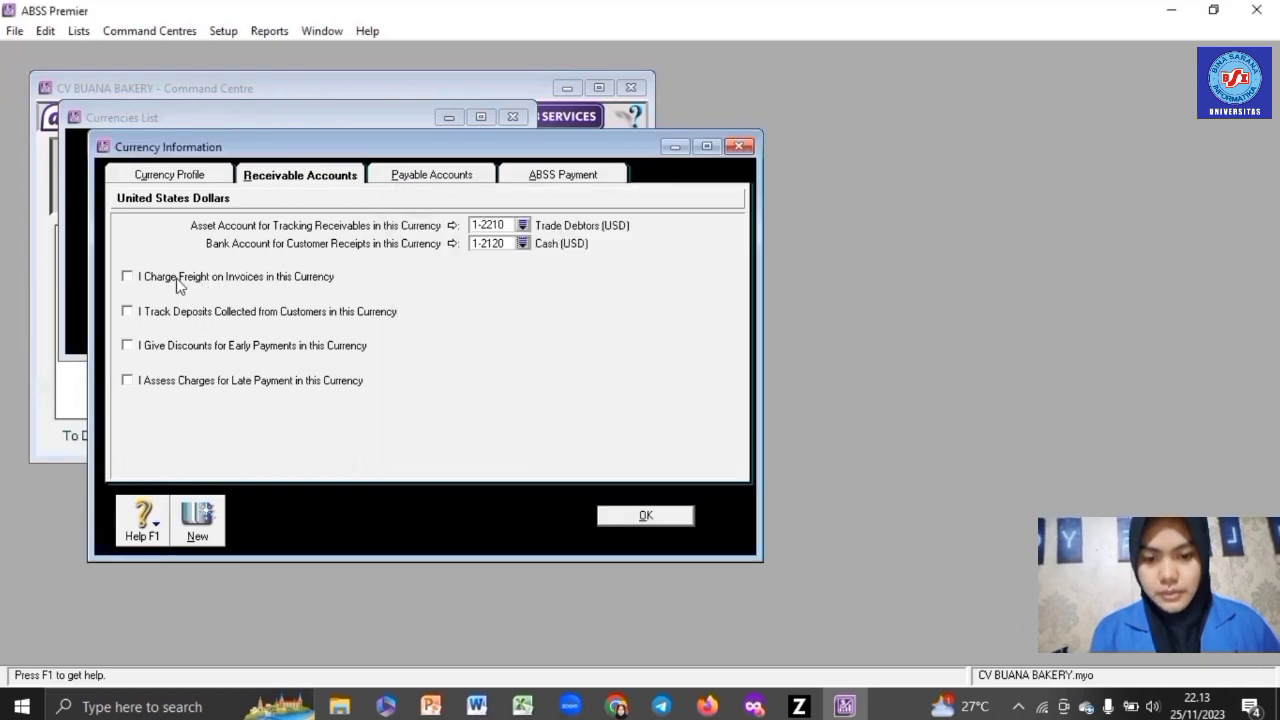
- Enable USD freight to Freight Collected and customer deposits to Customer Deposits
click(189, 282)
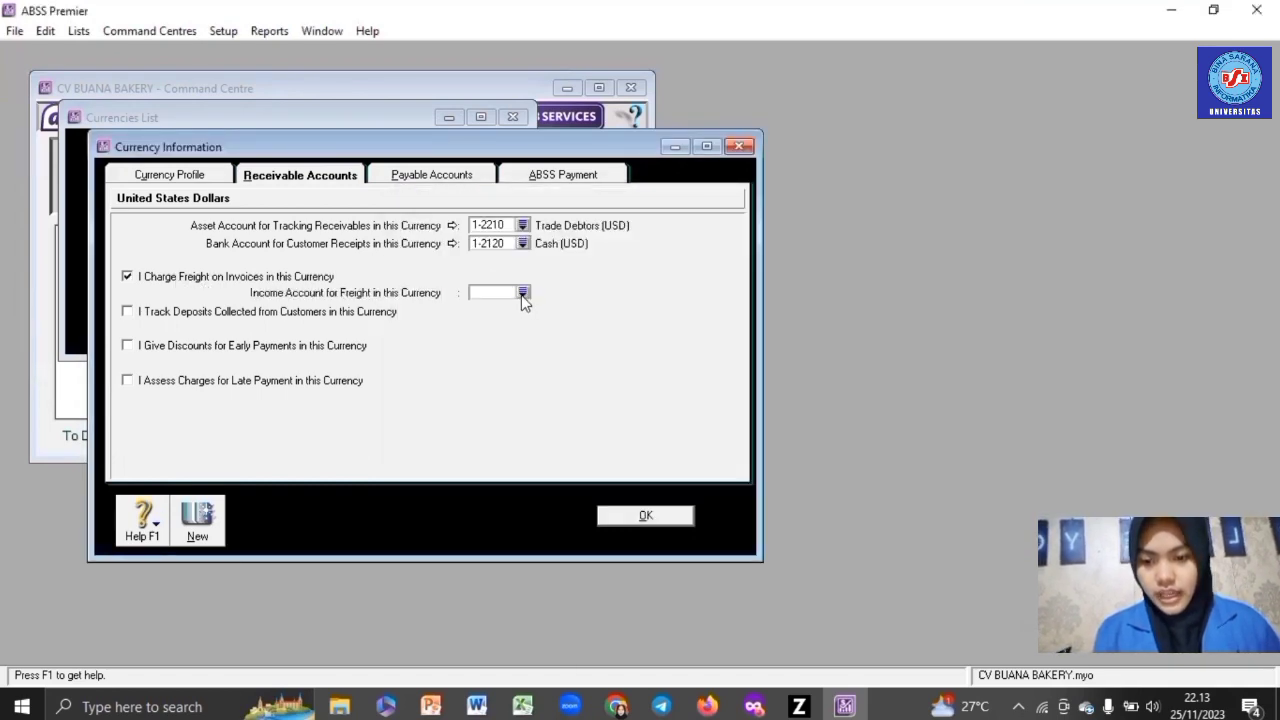
click(522, 293)
double_click(495, 337)
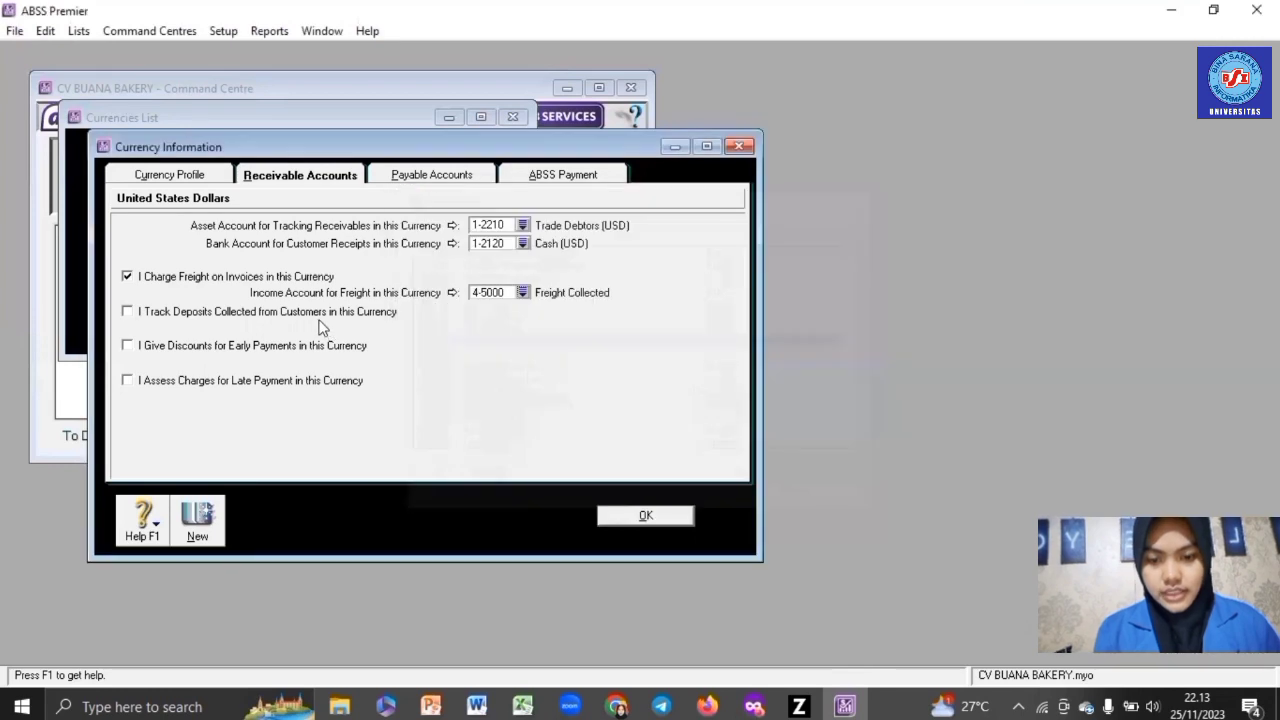
click(435, 314)
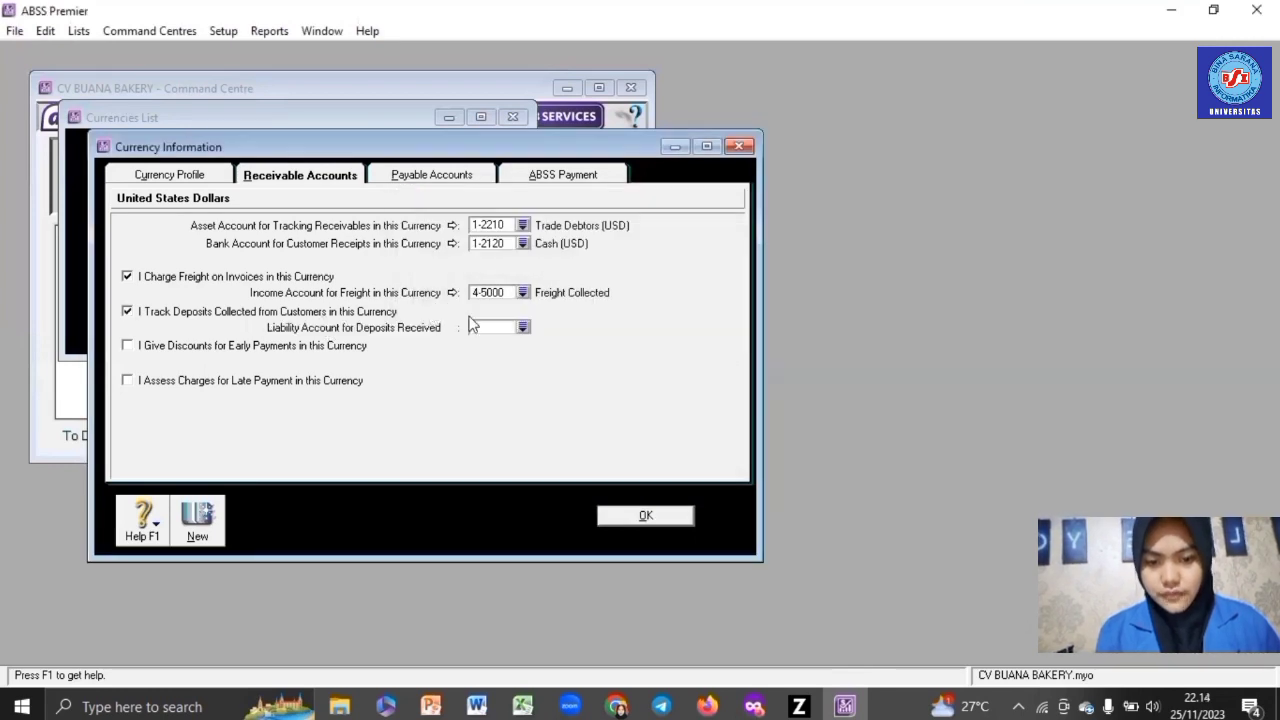
click(522, 327)
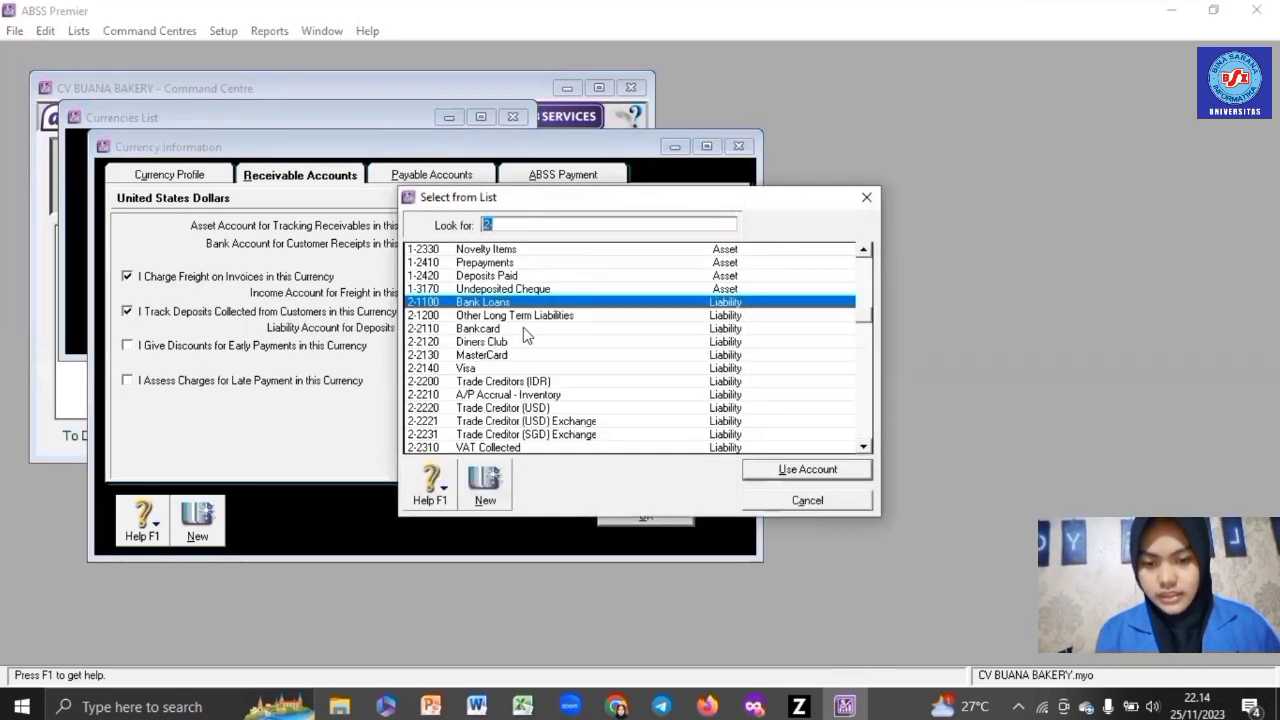
scroll(523, 330, down, 4)
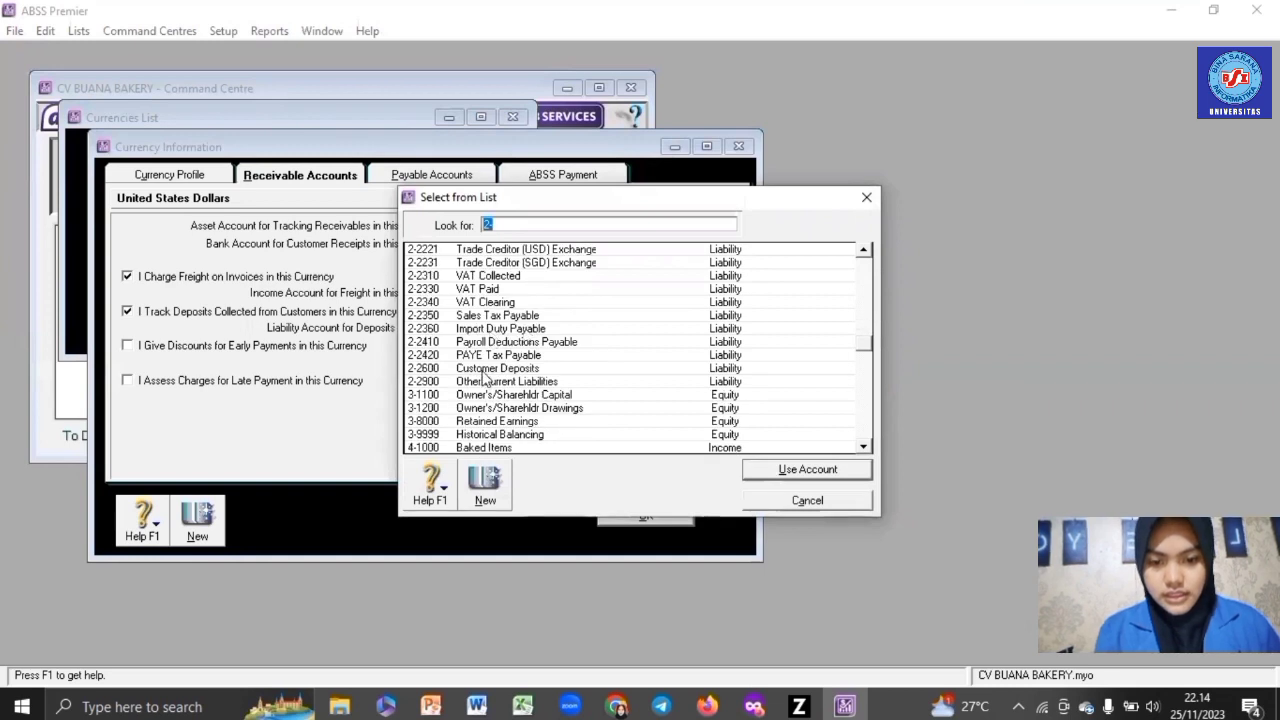
click(488, 368)
key(Return)
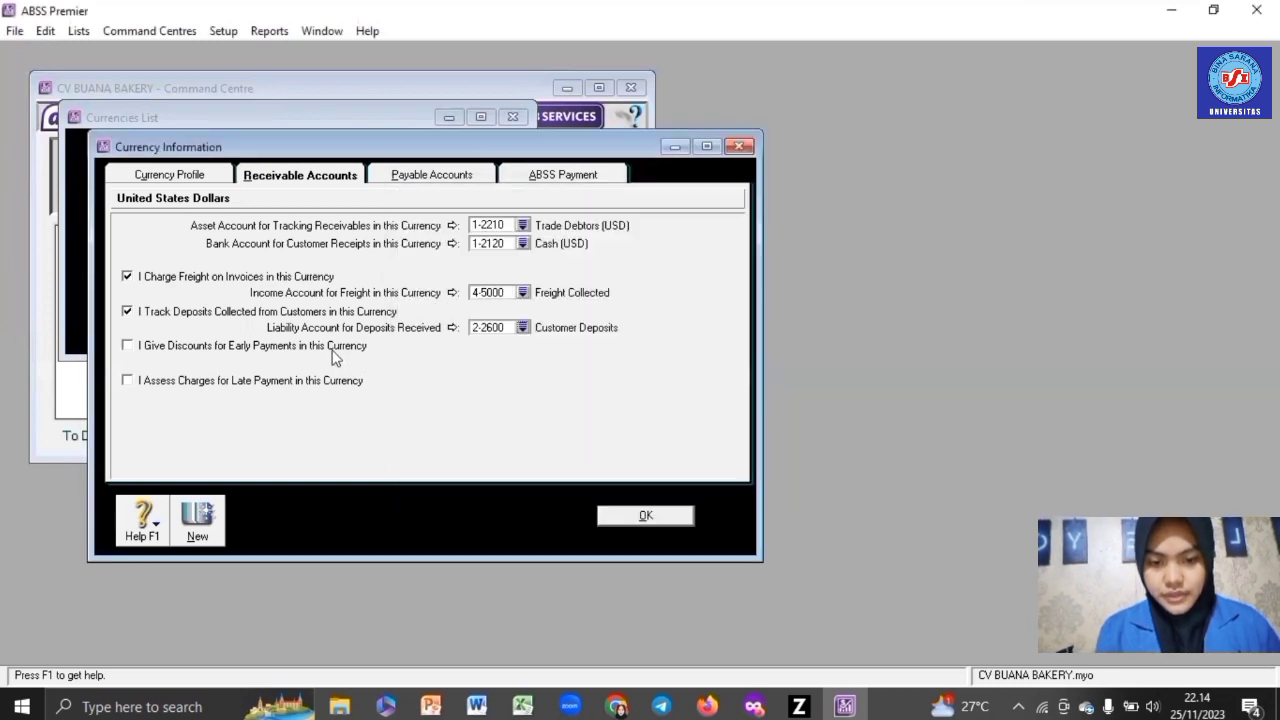
- Enable USD early-payment discounts to Discounts Given and late charges to Late Fees Collected
click(333, 348)
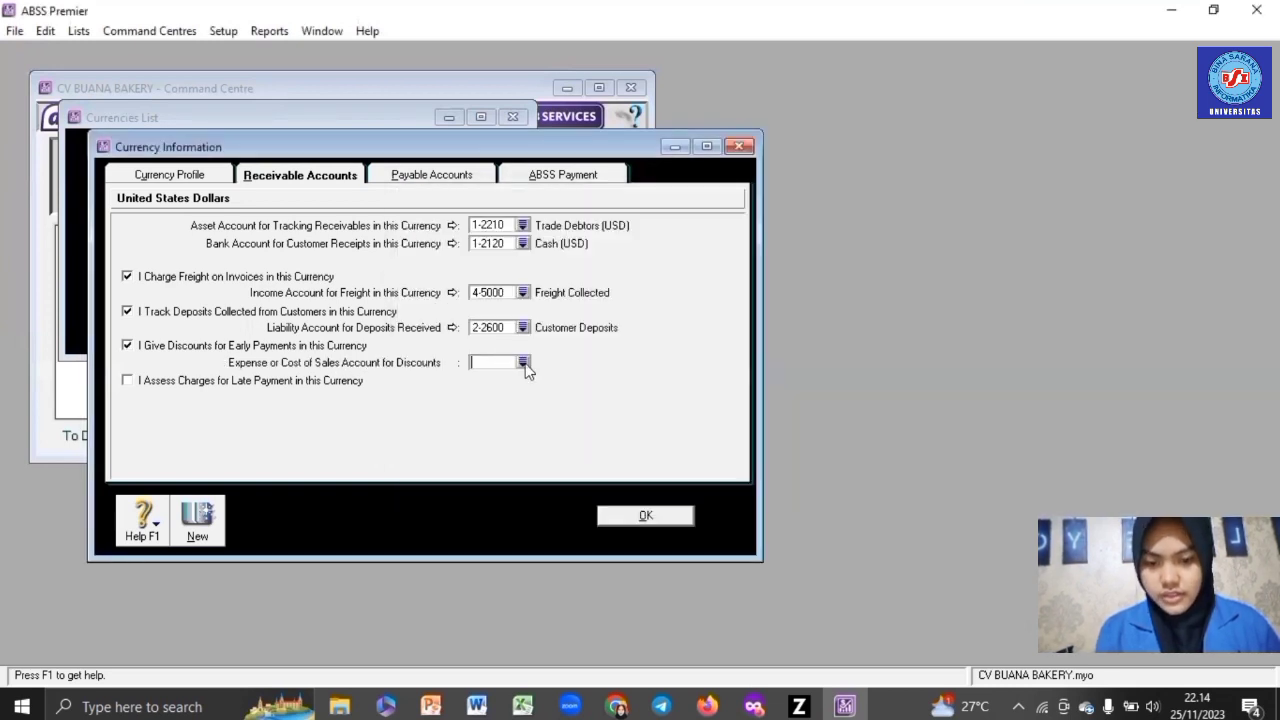
click(523, 363)
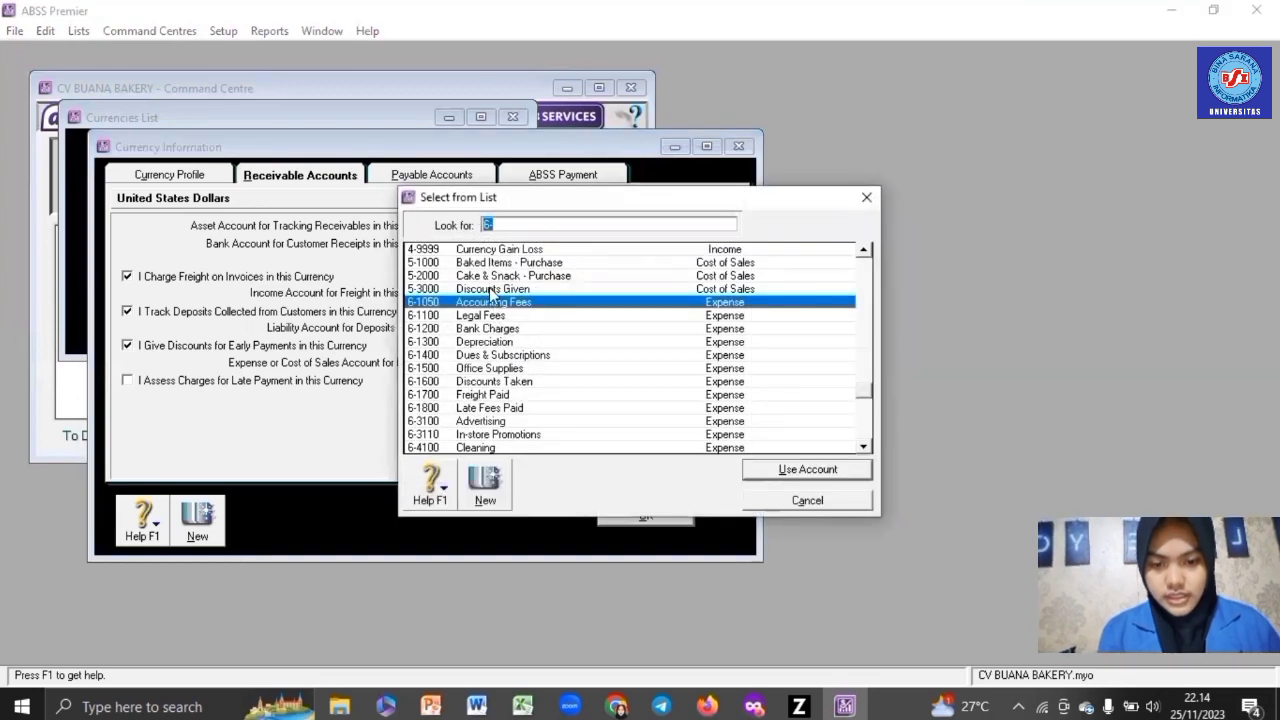
double_click(490, 289)
click(280, 384)
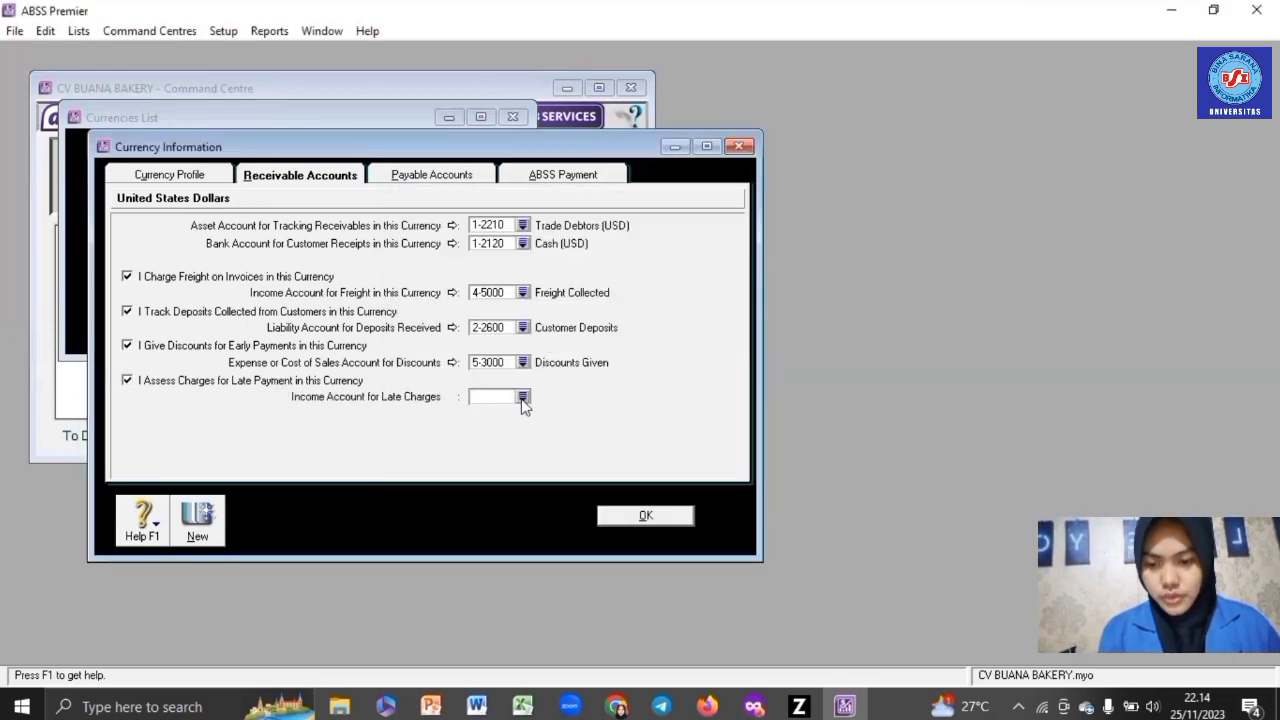
click(523, 397)
double_click(480, 360)
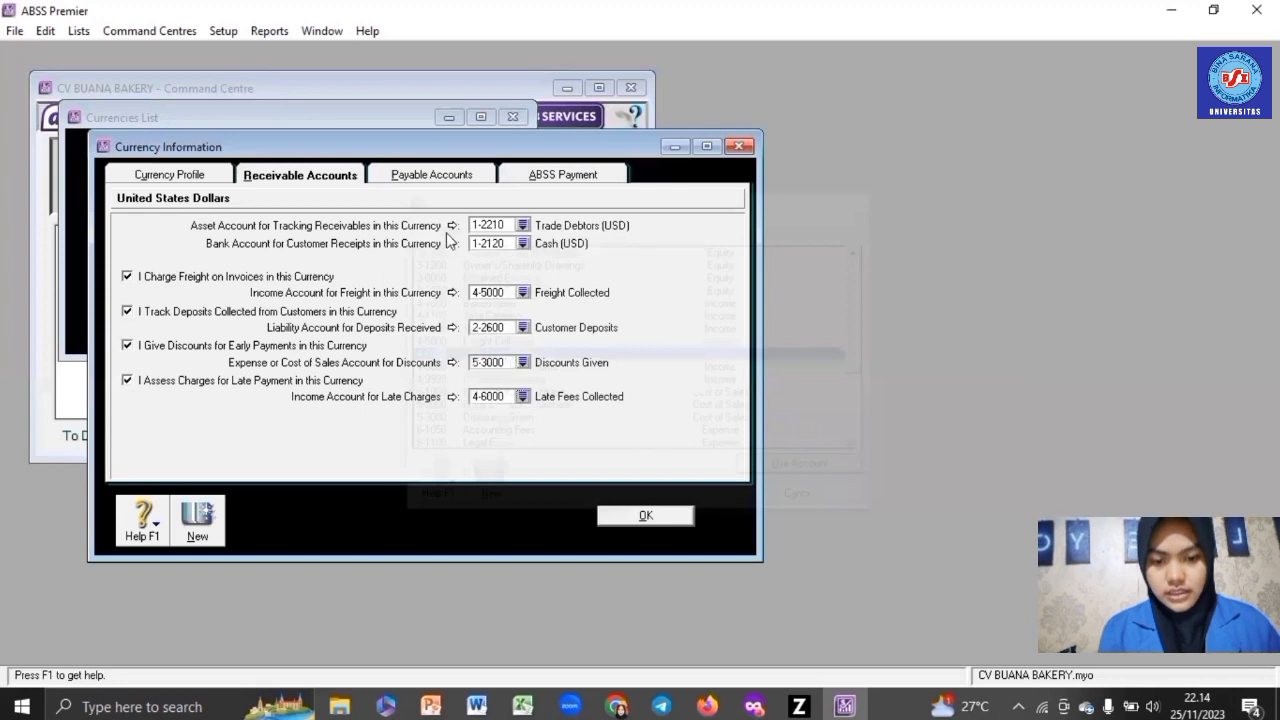
click(440, 177)
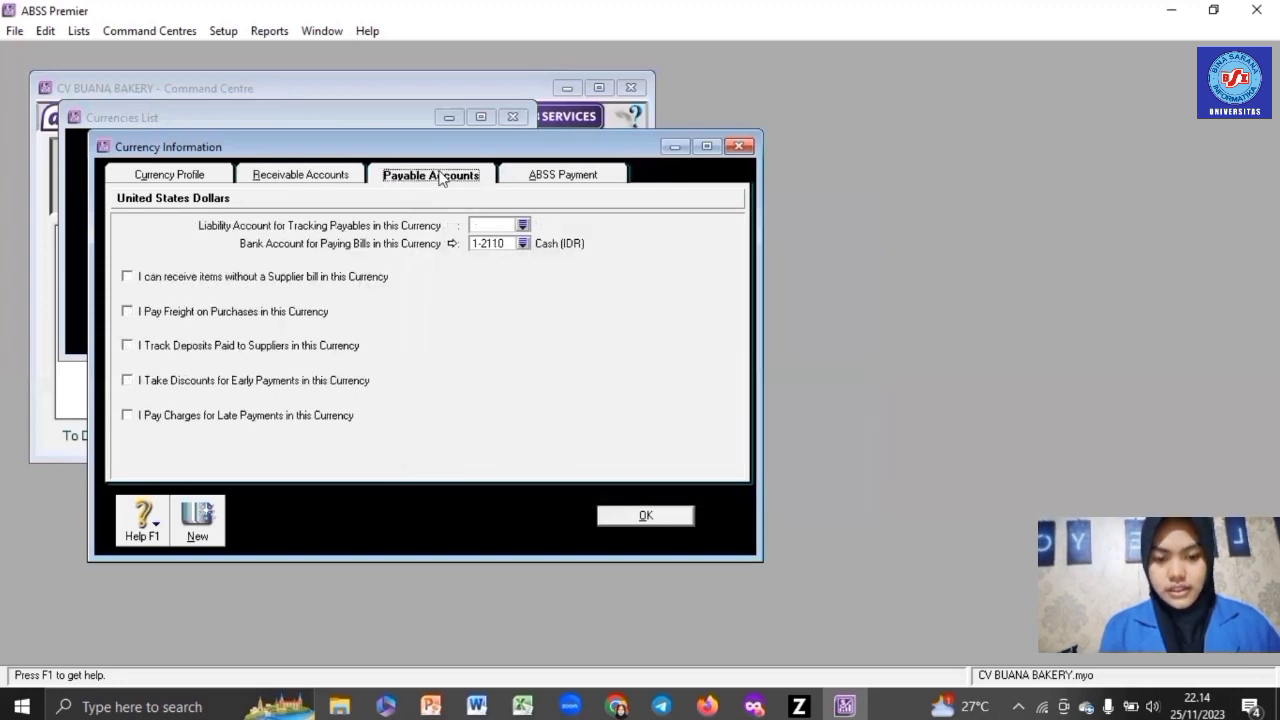
click(522, 225)
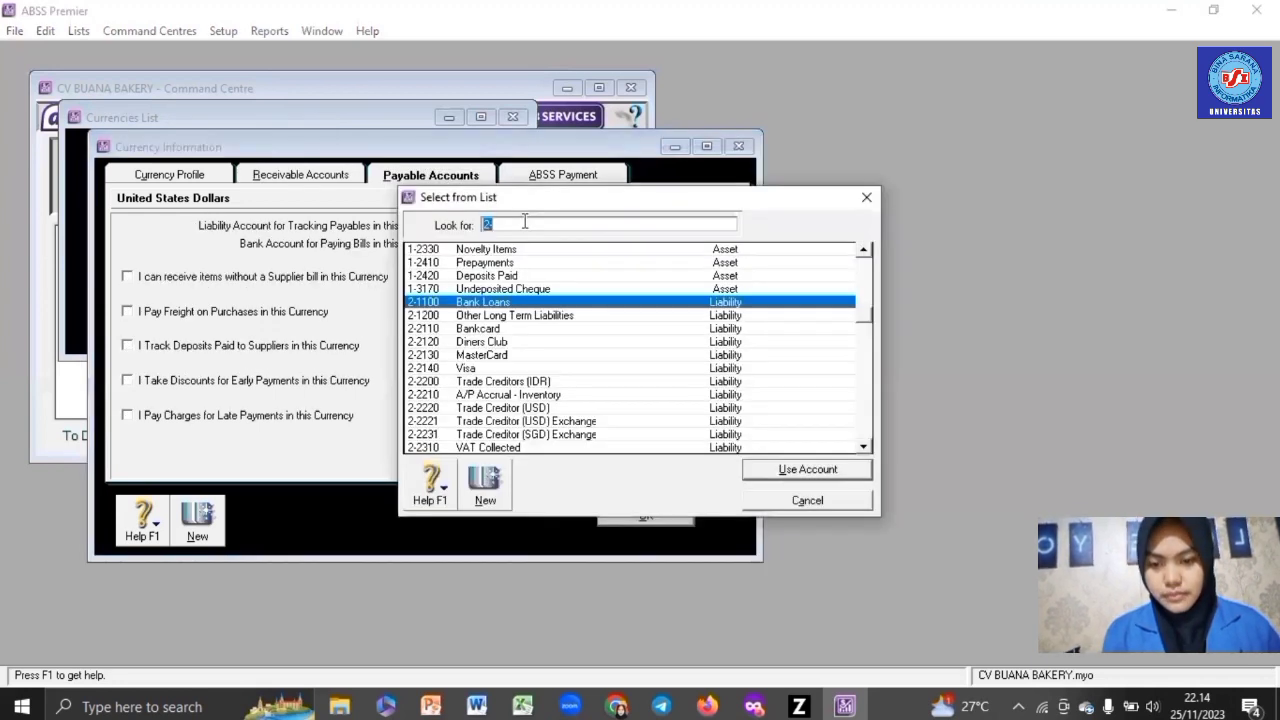
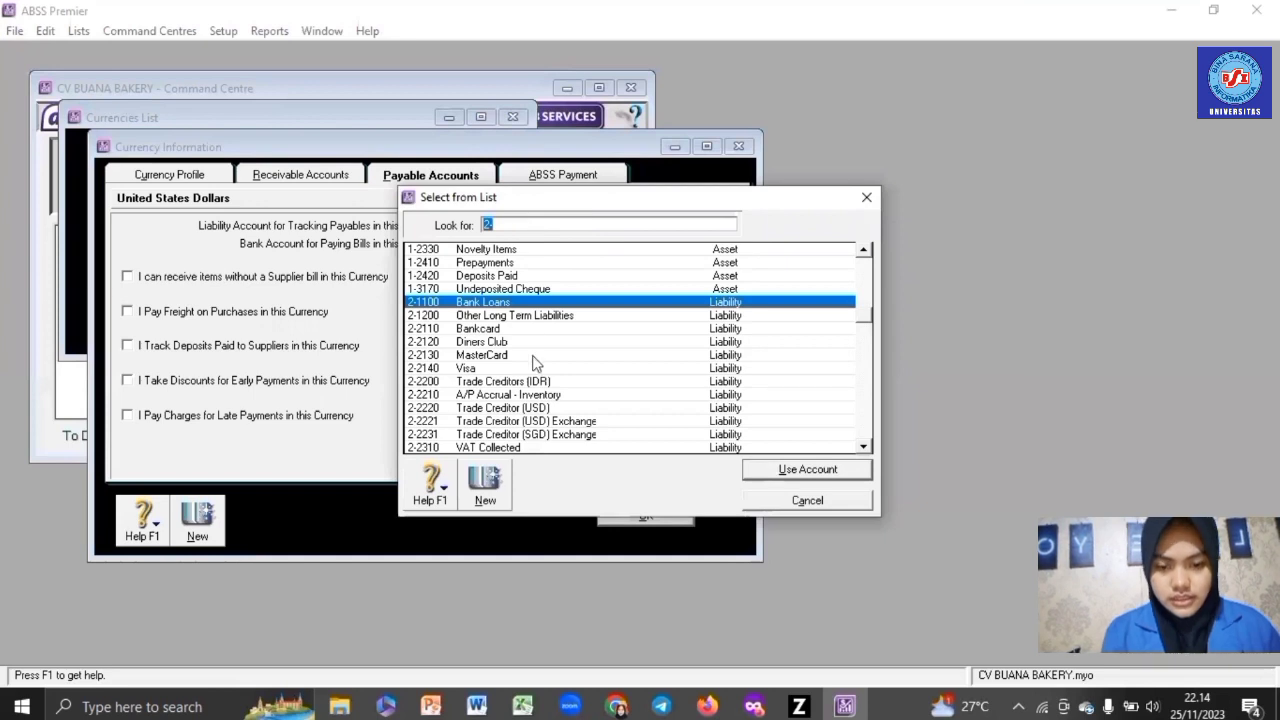
- Link USD payables to Trade Creditor (USD), bill payments to Cash (USD), and freight to Freight Paid
double_click(526, 418)
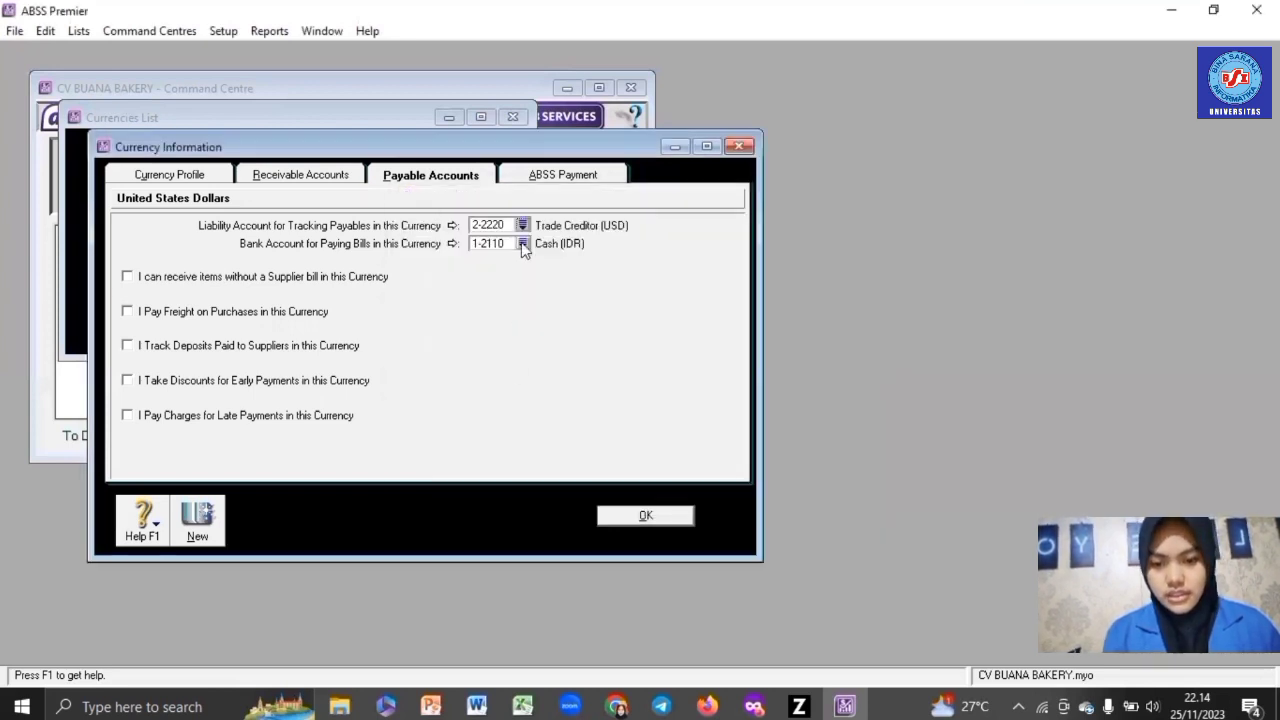
click(522, 245)
double_click(420, 300)
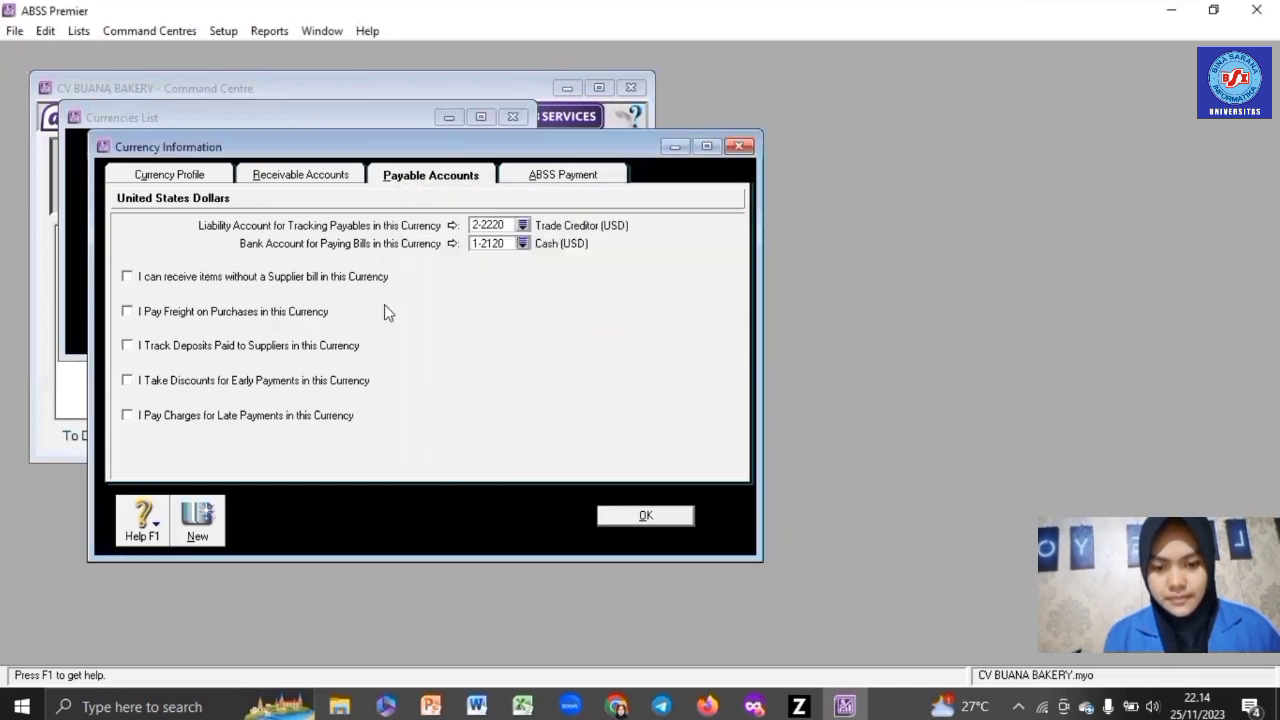
click(311, 314)
click(522, 328)
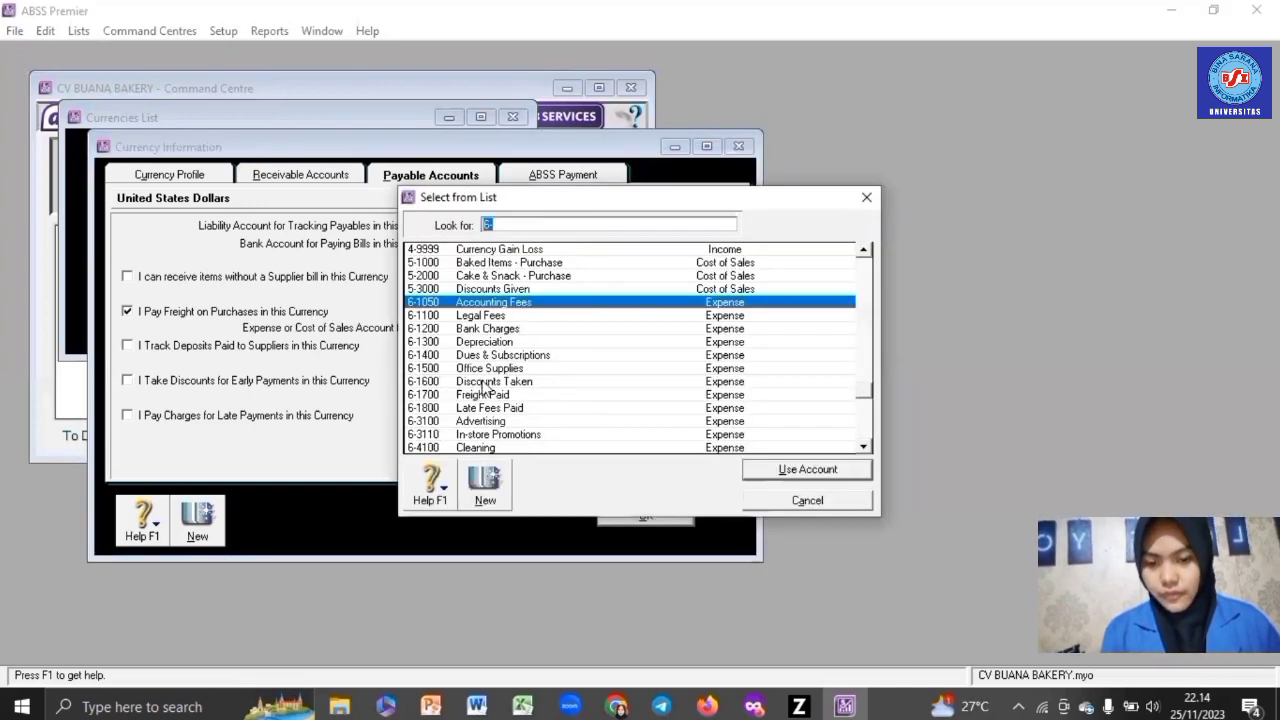
double_click(487, 400)
- Enable USD supplier deposits (Deposits Paid), discounts (Discounts Taken) and late charges (Late Fees Paid), then save
click(333, 350)
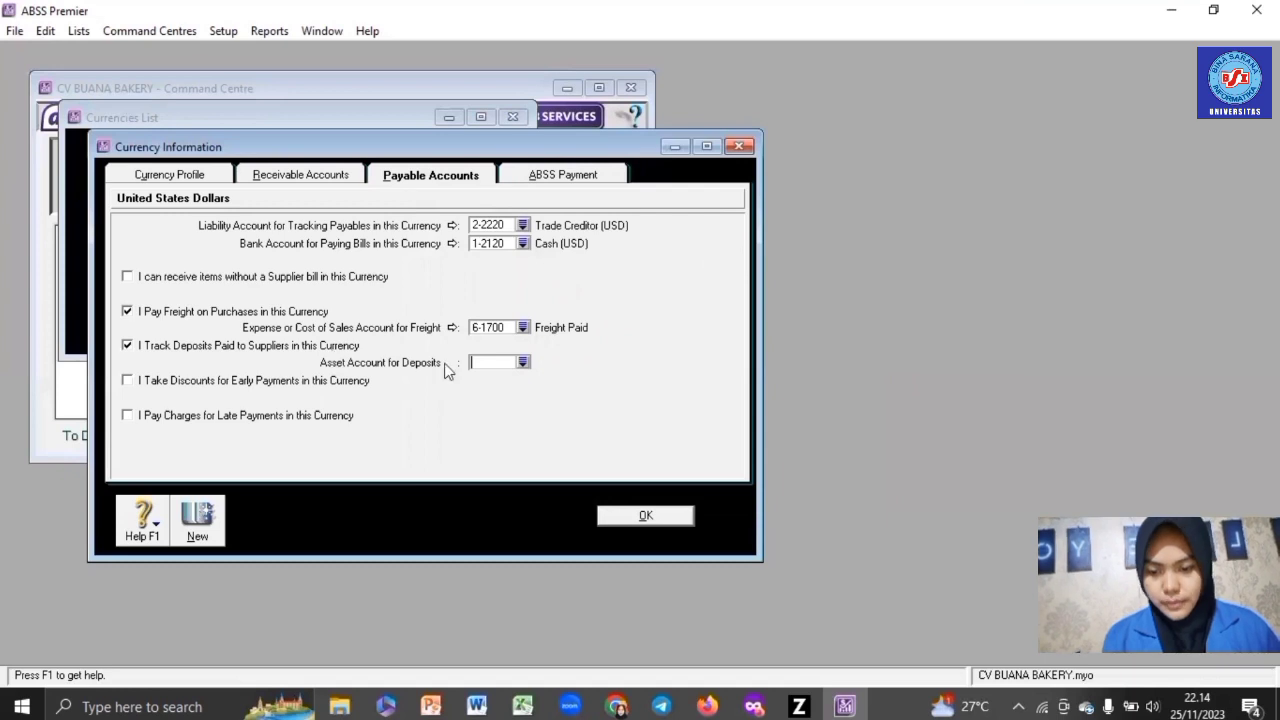
click(523, 362)
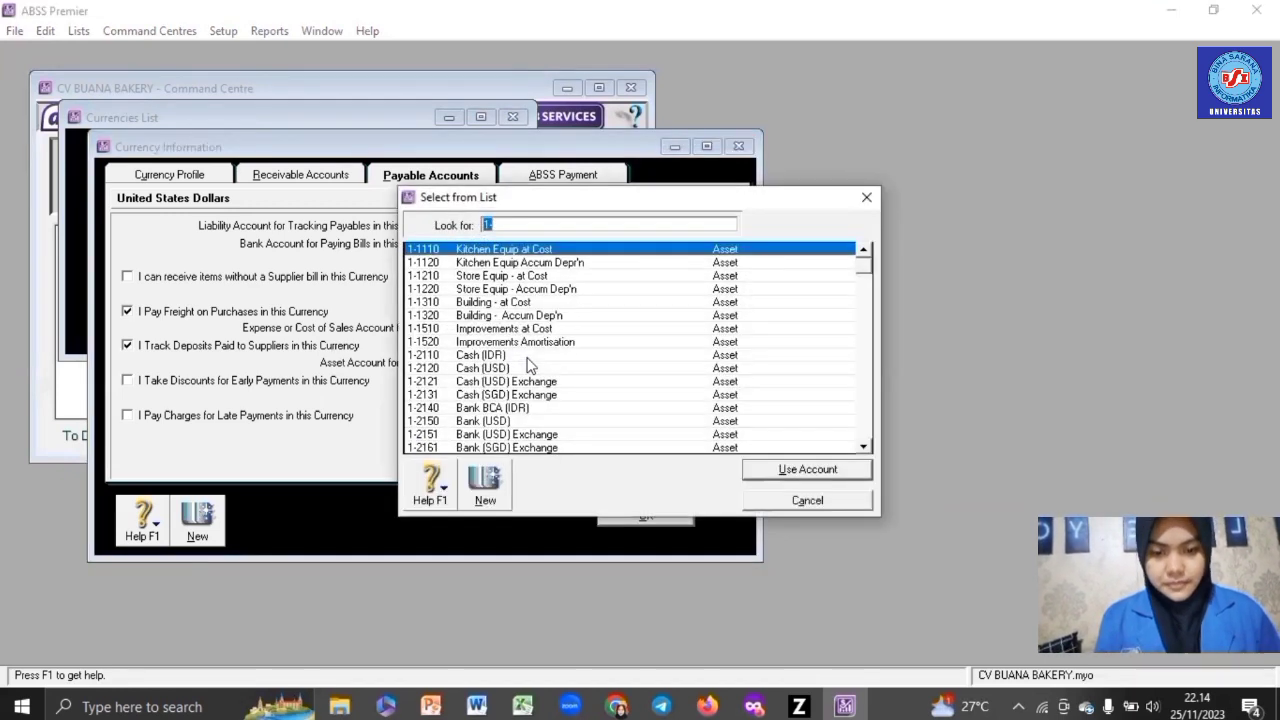
scroll(510, 400, down, 4)
double_click(487, 437)
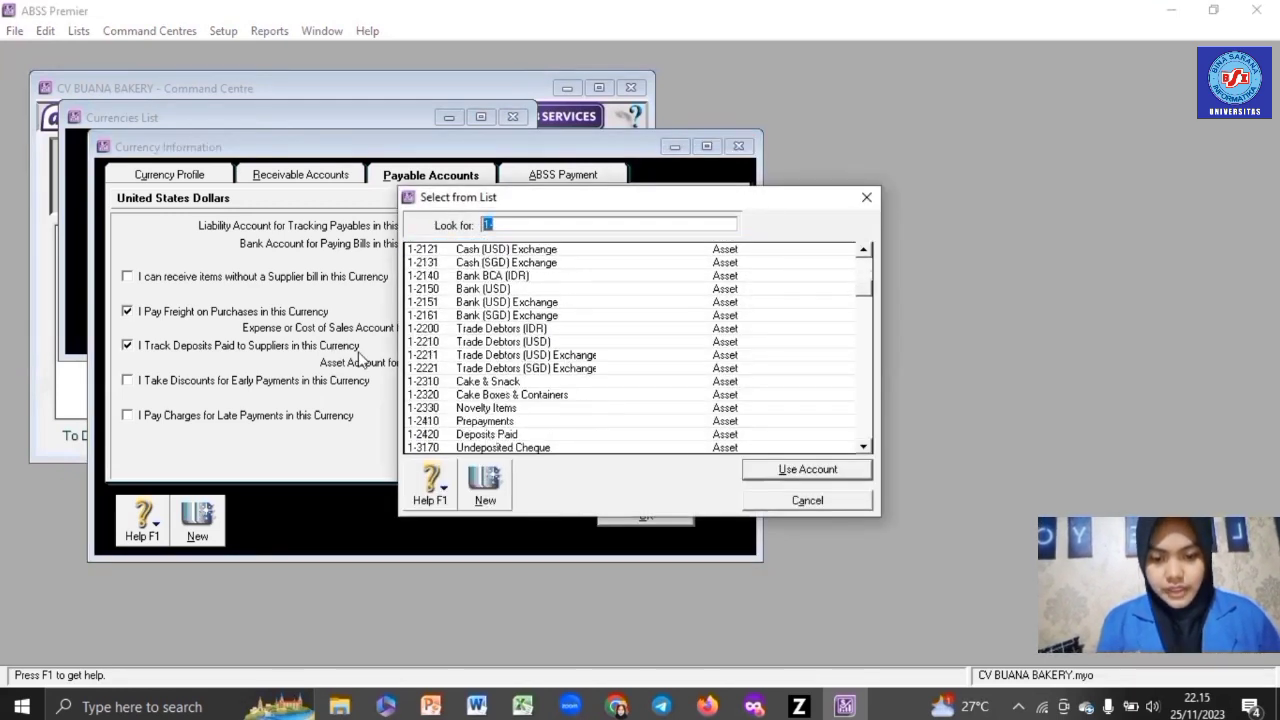
click(338, 382)
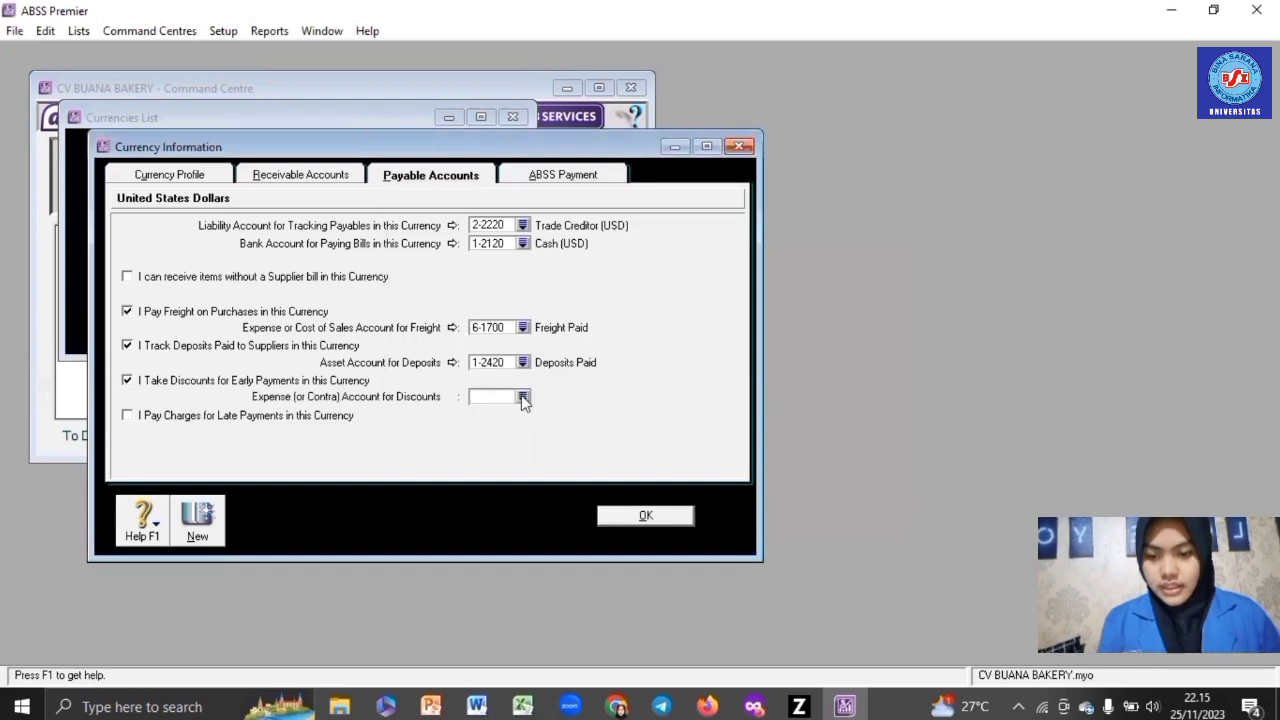
click(523, 397)
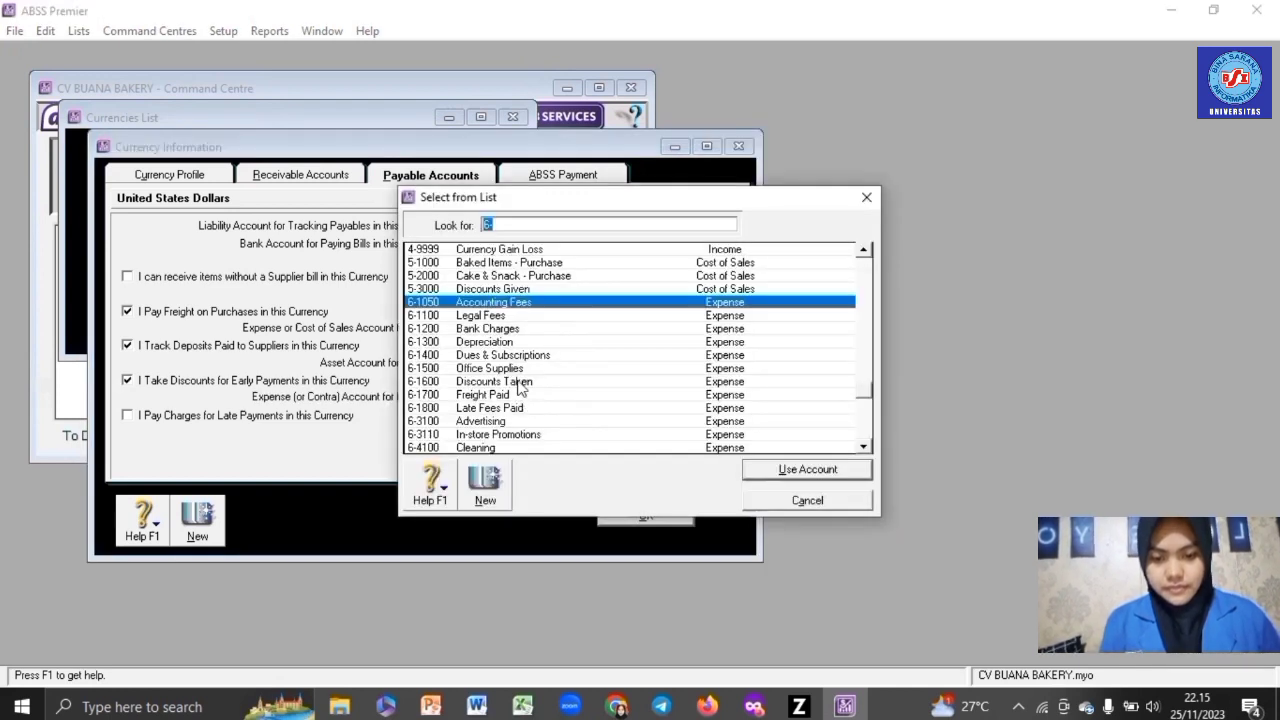
double_click(519, 383)
click(345, 417)
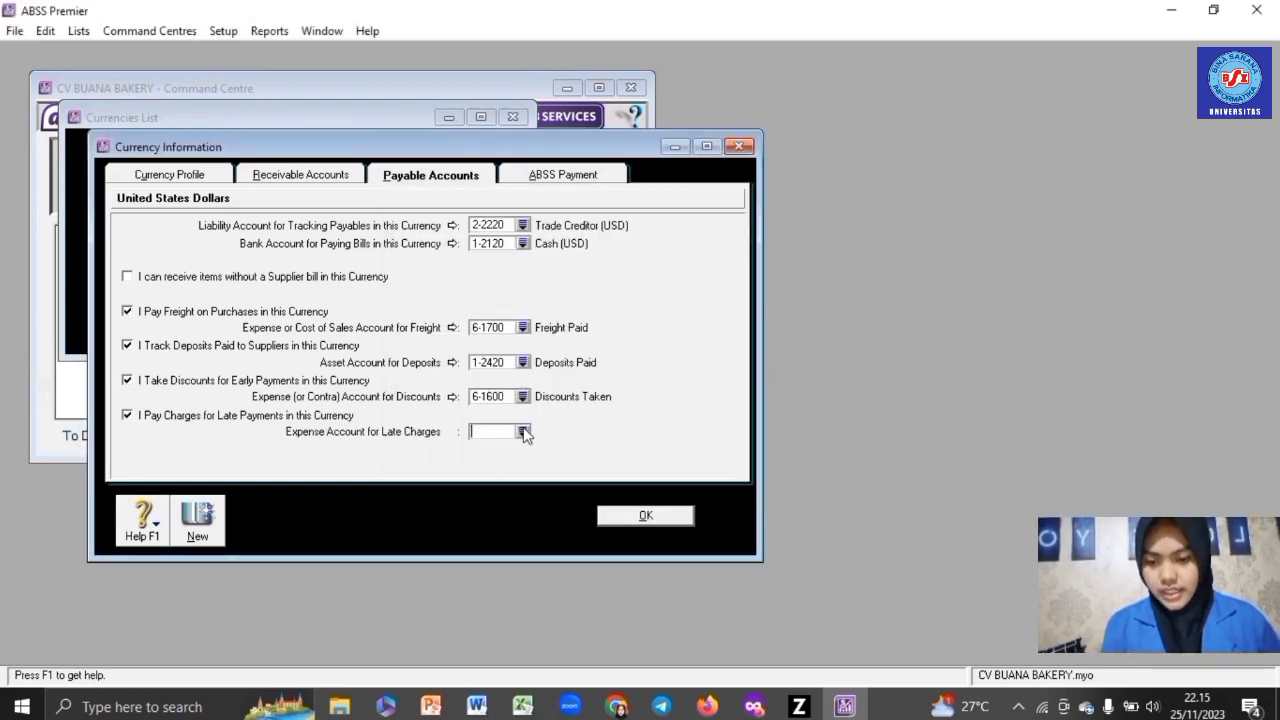
text(6)
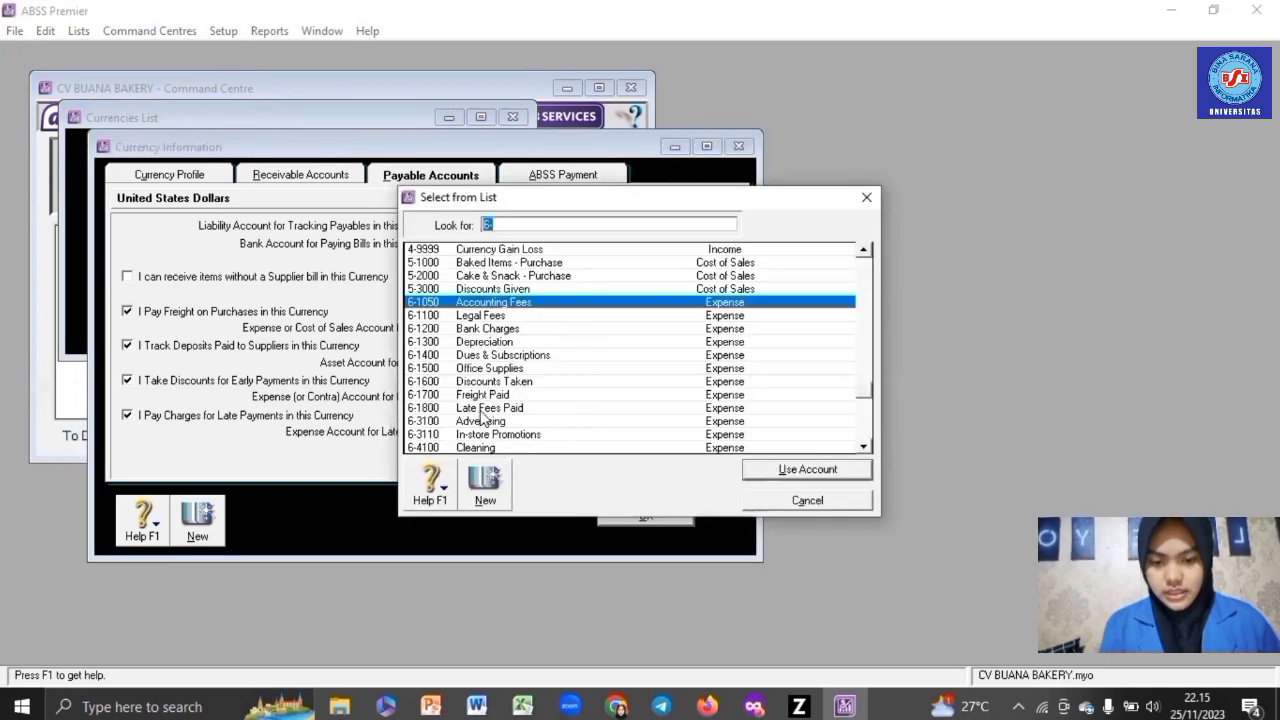
double_click(481, 418)
click(666, 514)
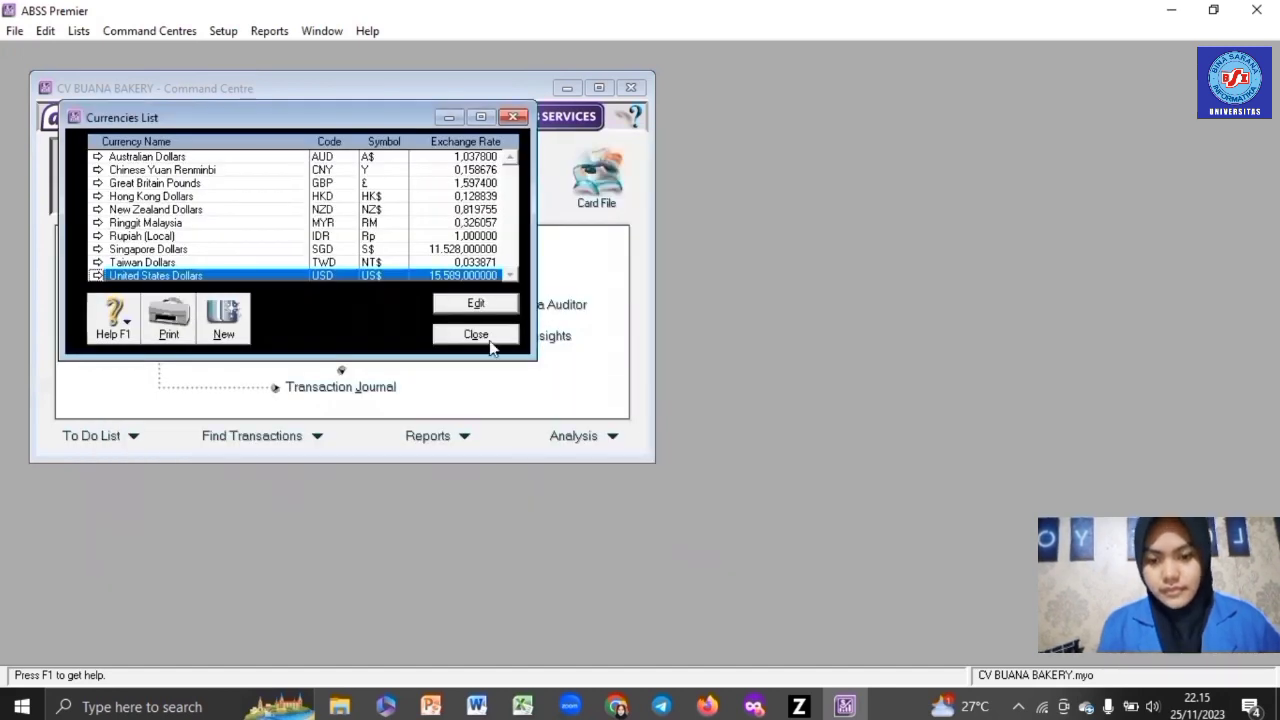
- For Singapore Dollars, link receivables to Trade Debtors (SGD) and customer receipts to Cash (SGD)
double_click(266, 251)
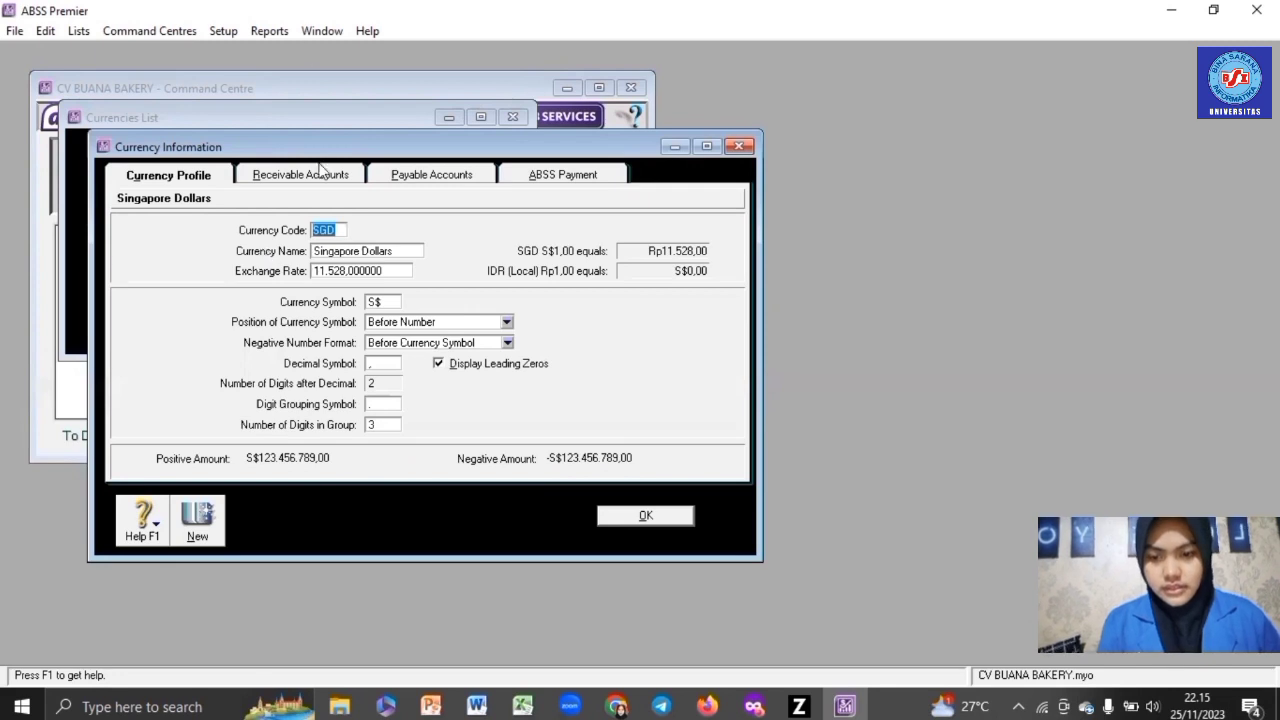
click(321, 174)
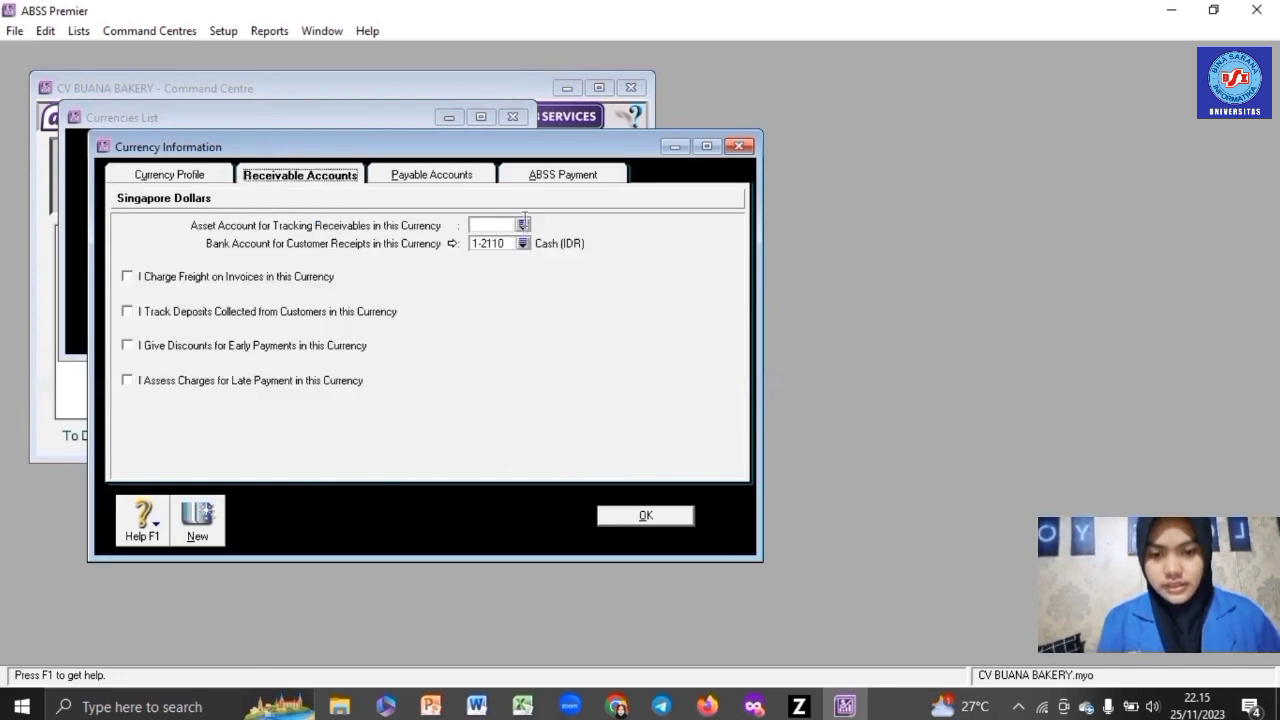
click(522, 225)
scroll(545, 300, down, 4)
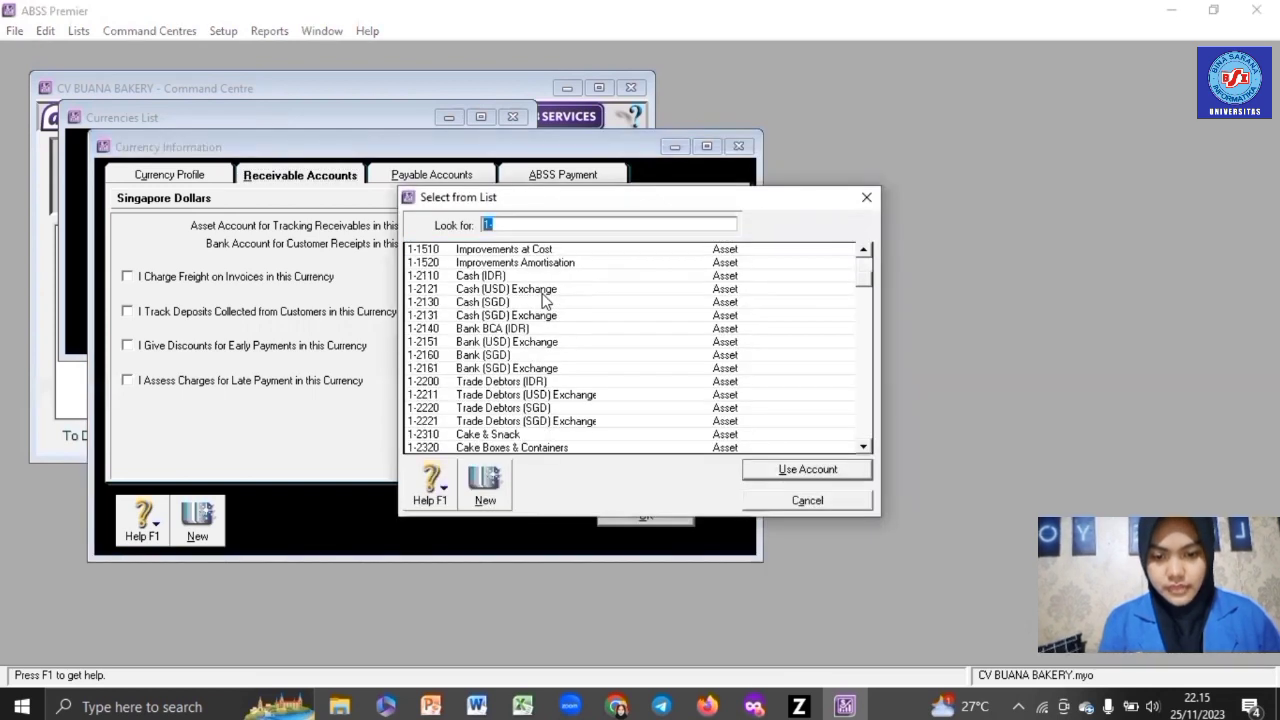
double_click(543, 341)
click(522, 244)
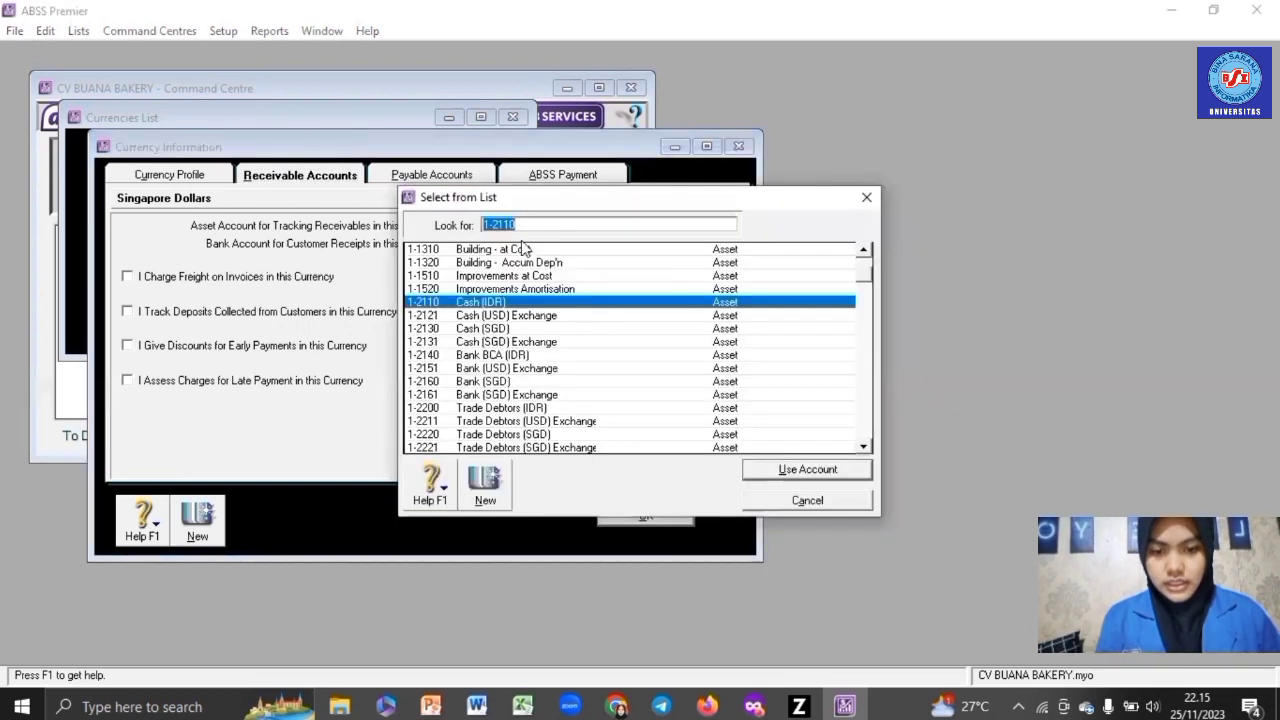
double_click(511, 330)
- Enable SGD freight to Freight Collected and customer deposits to Customer Deposits
click(287, 281)
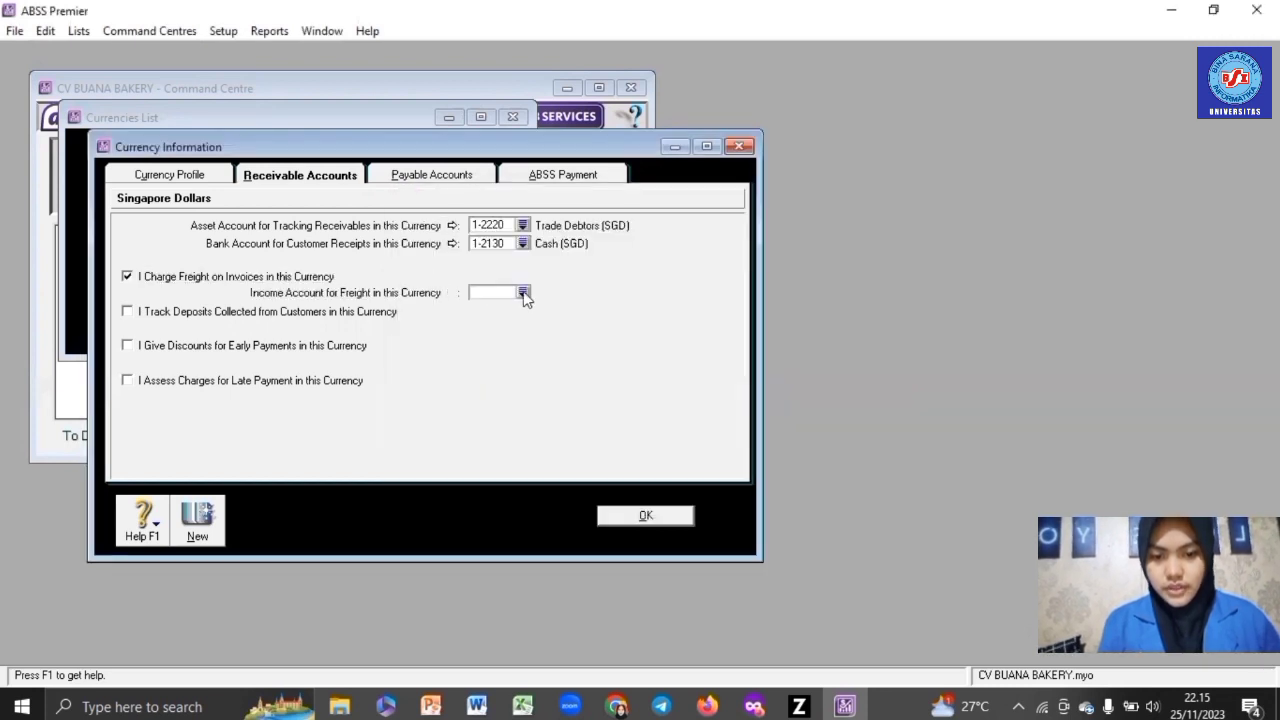
click(522, 292)
double_click(502, 341)
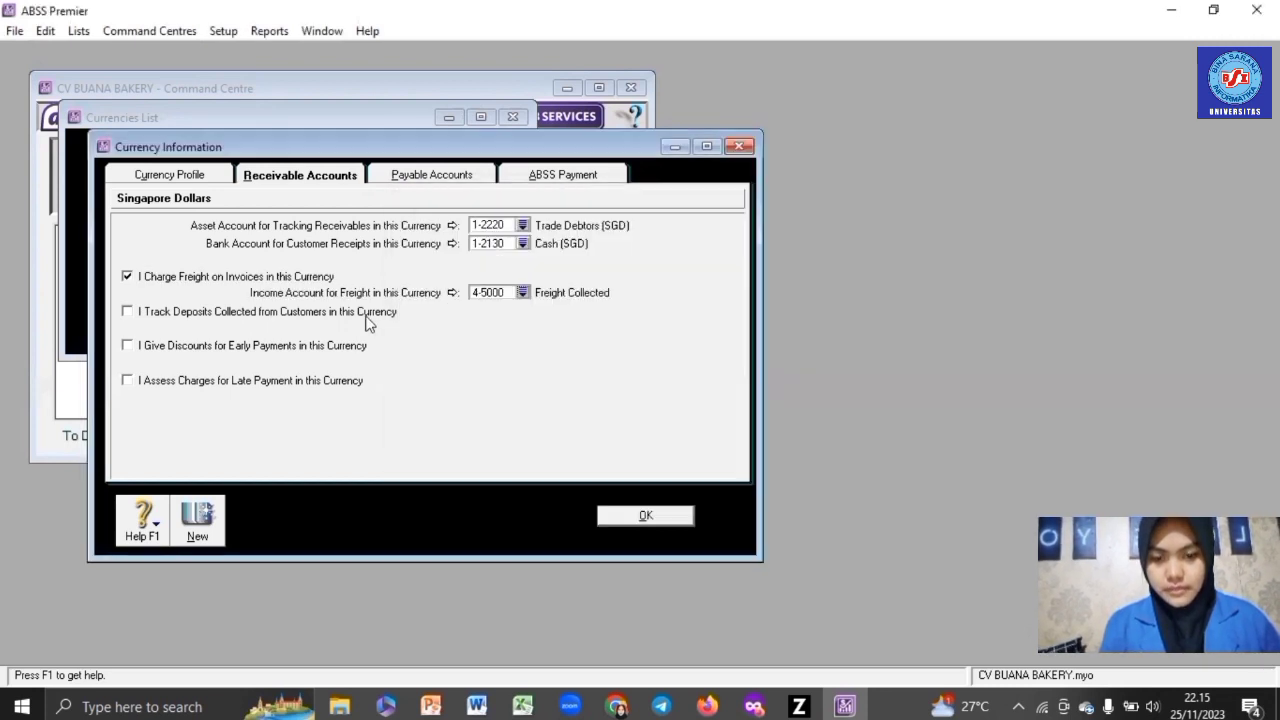
click(366, 316)
click(523, 329)
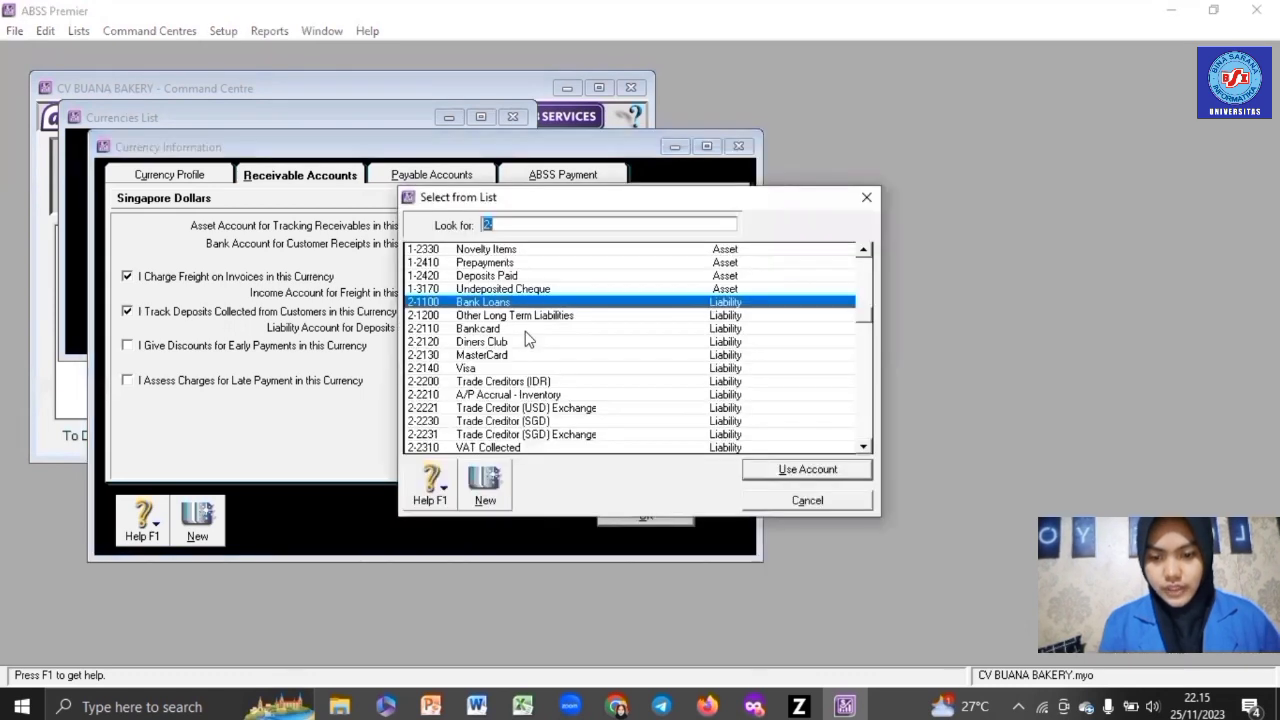
scroll(525, 338, down, 4)
double_click(515, 381)
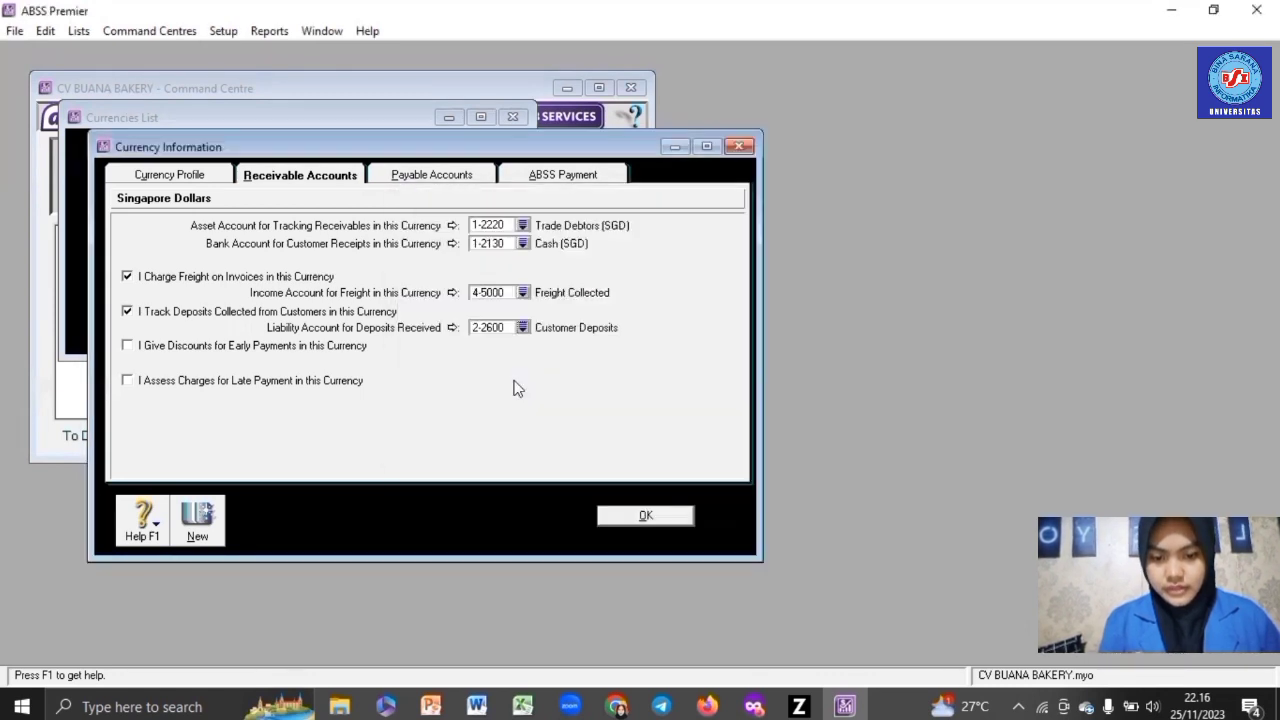
- Enable SGD early-payment discounts to Discounts Given and late charges to Late Fees Collected
click(337, 349)
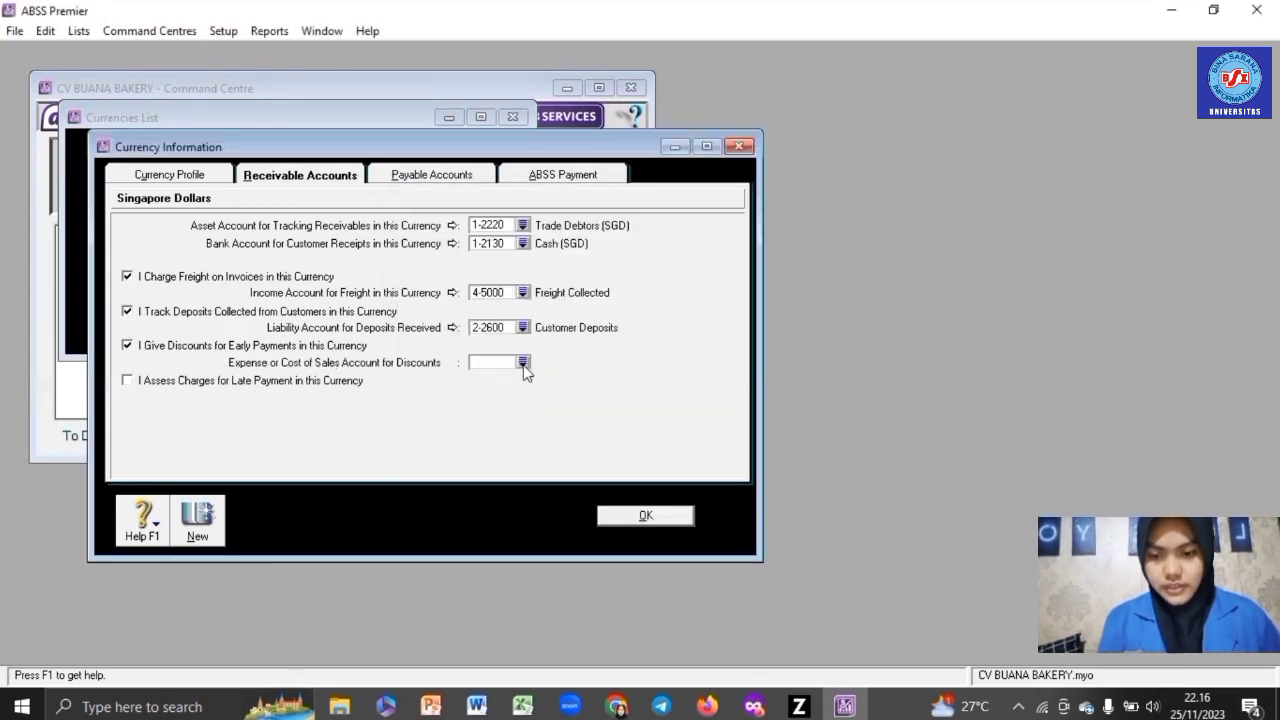
click(523, 362)
click(525, 300)
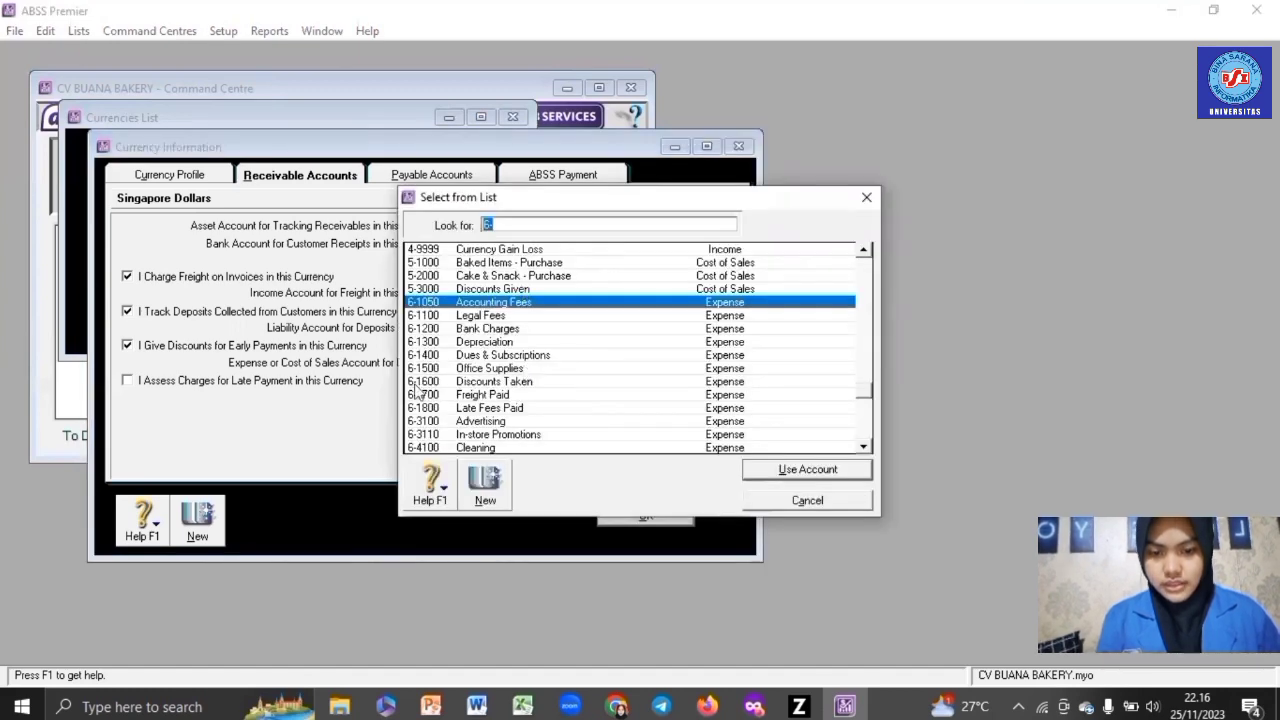
key(Return)
click(341, 385)
click(523, 397)
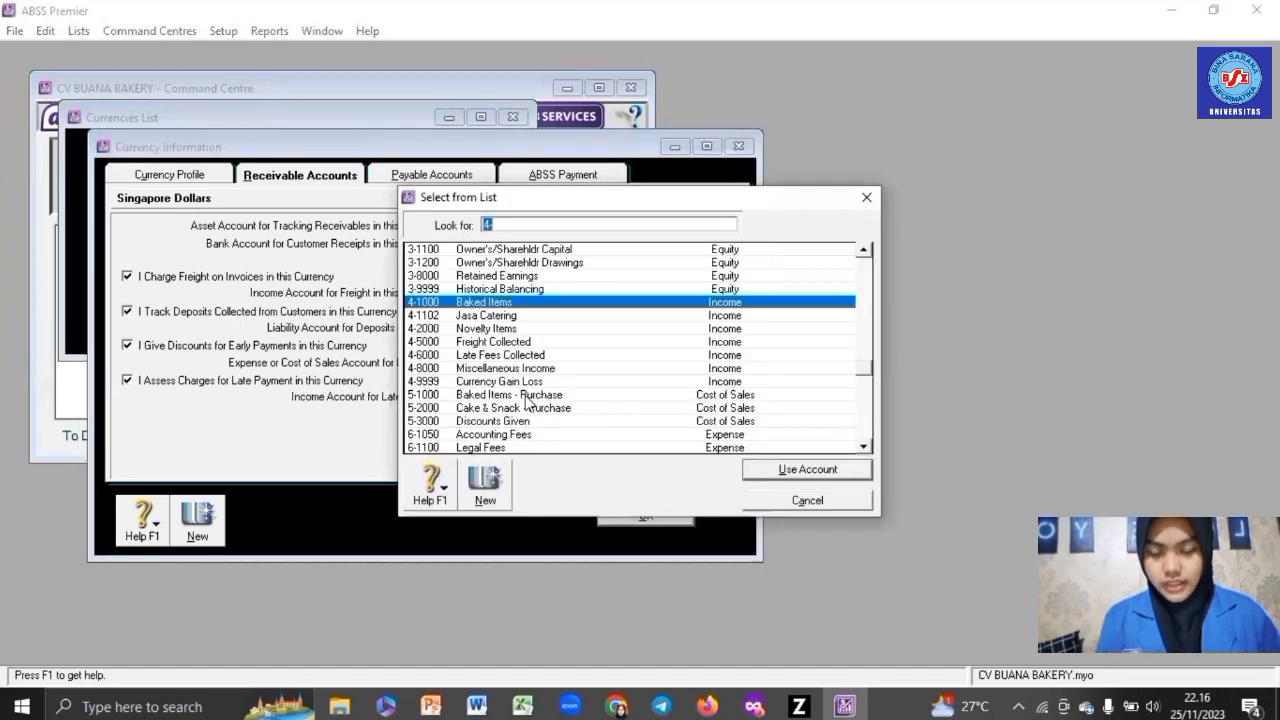
double_click(518, 358)
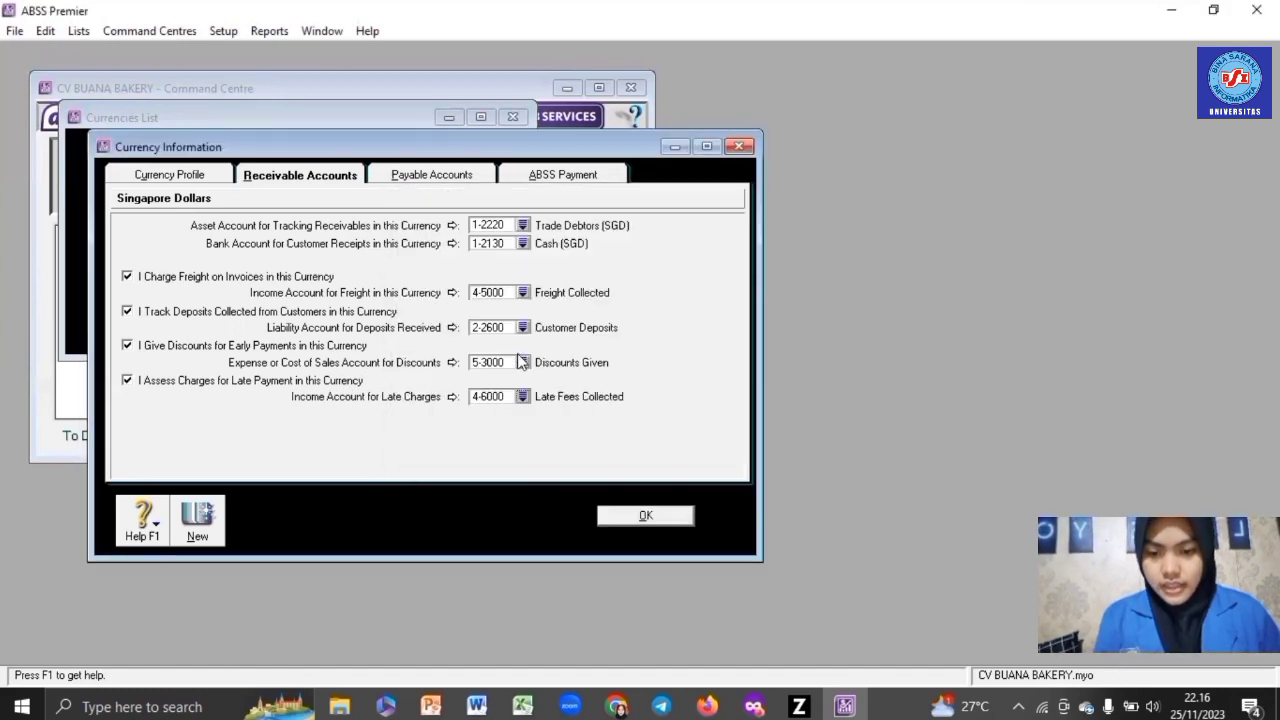
click(427, 176)
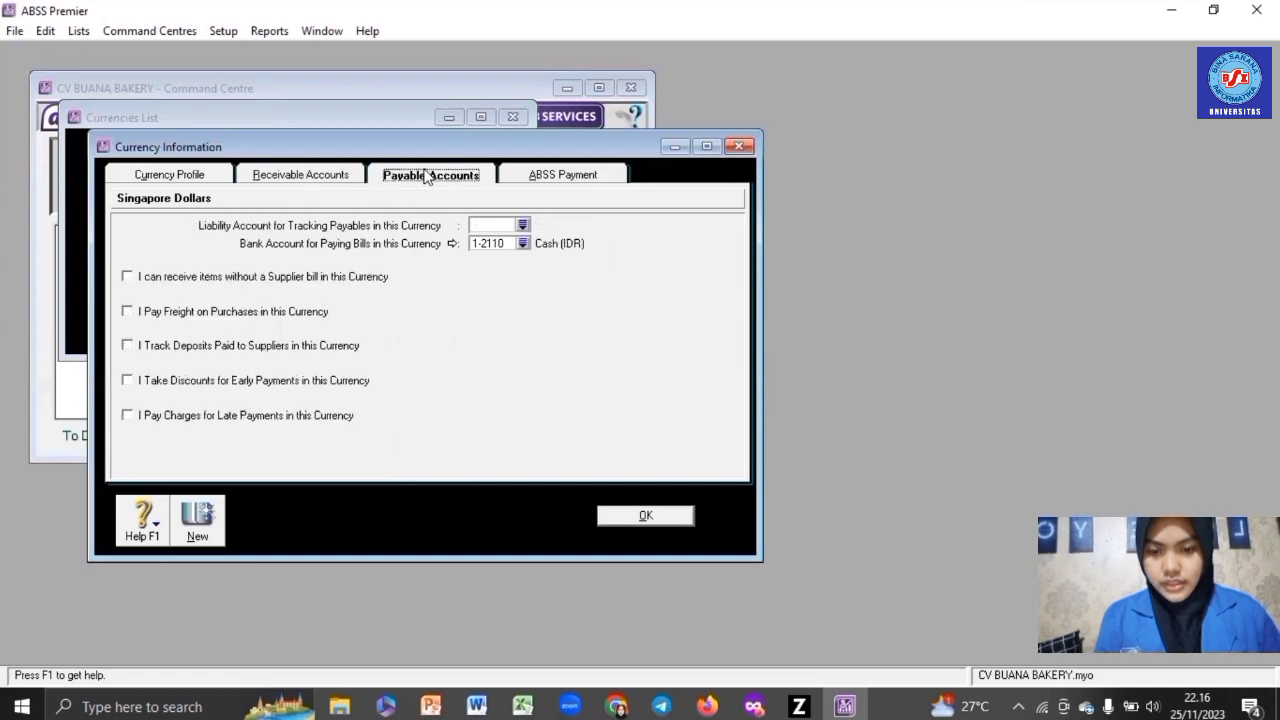
- Link SGD payables to Trade Creditor (SGD), bill payments to Cash (SGD), and freight to Freight Paid
click(523, 225)
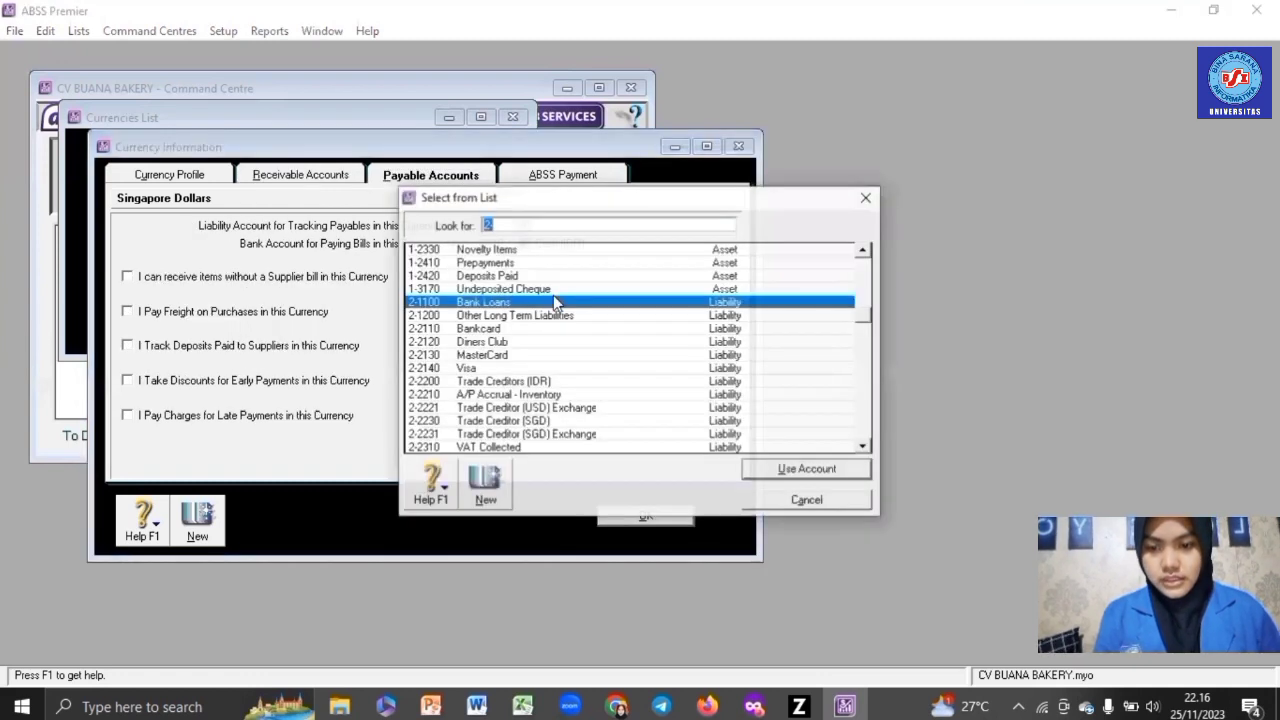
double_click(543, 420)
click(528, 245)
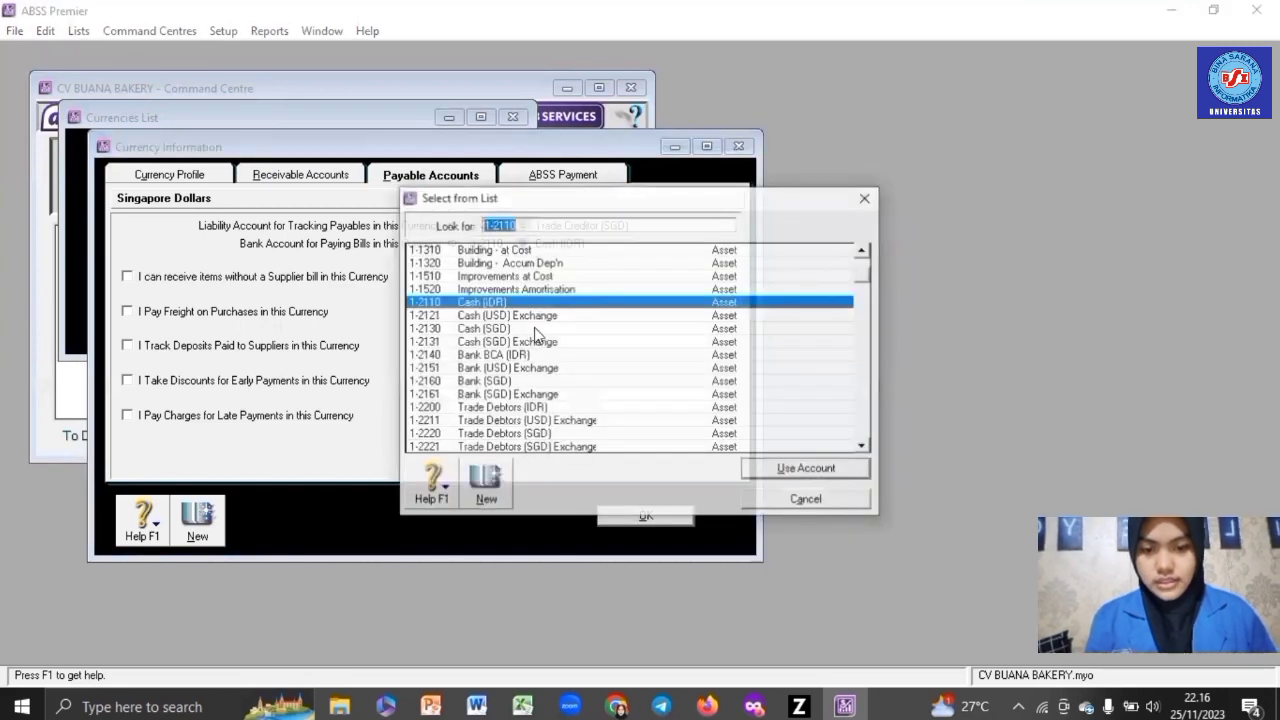
double_click(534, 327)
click(272, 316)
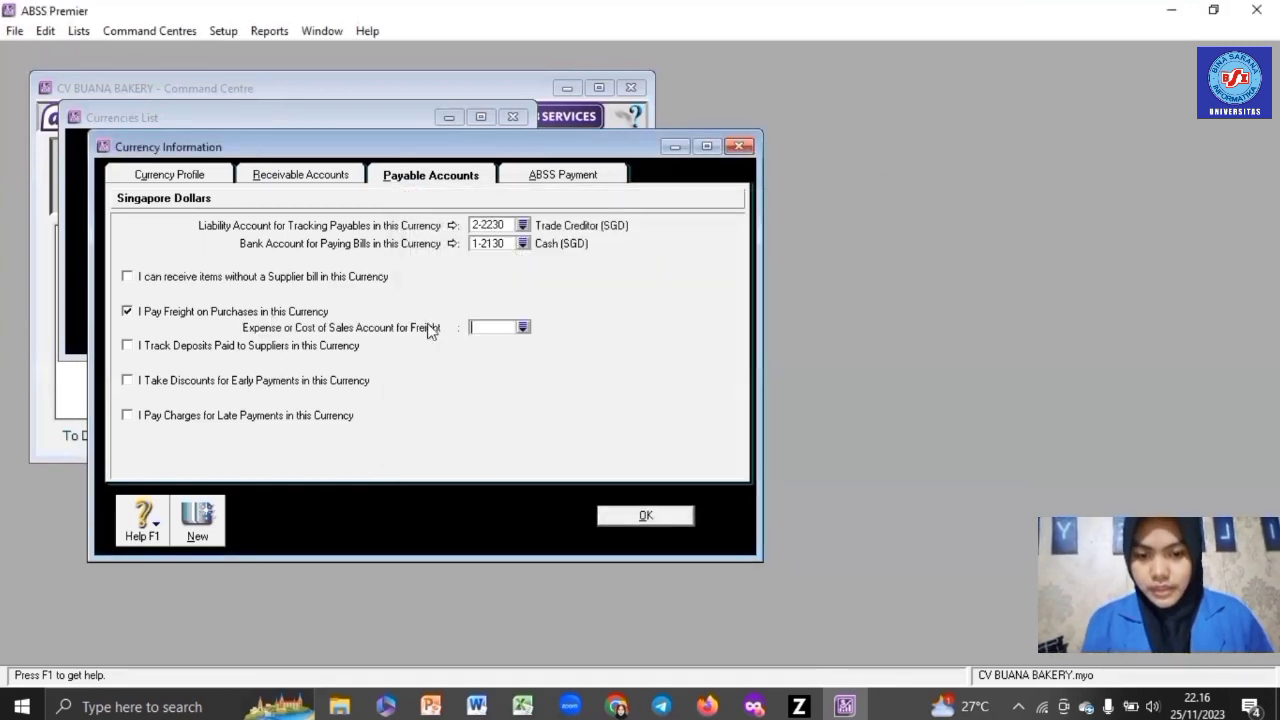
click(523, 328)
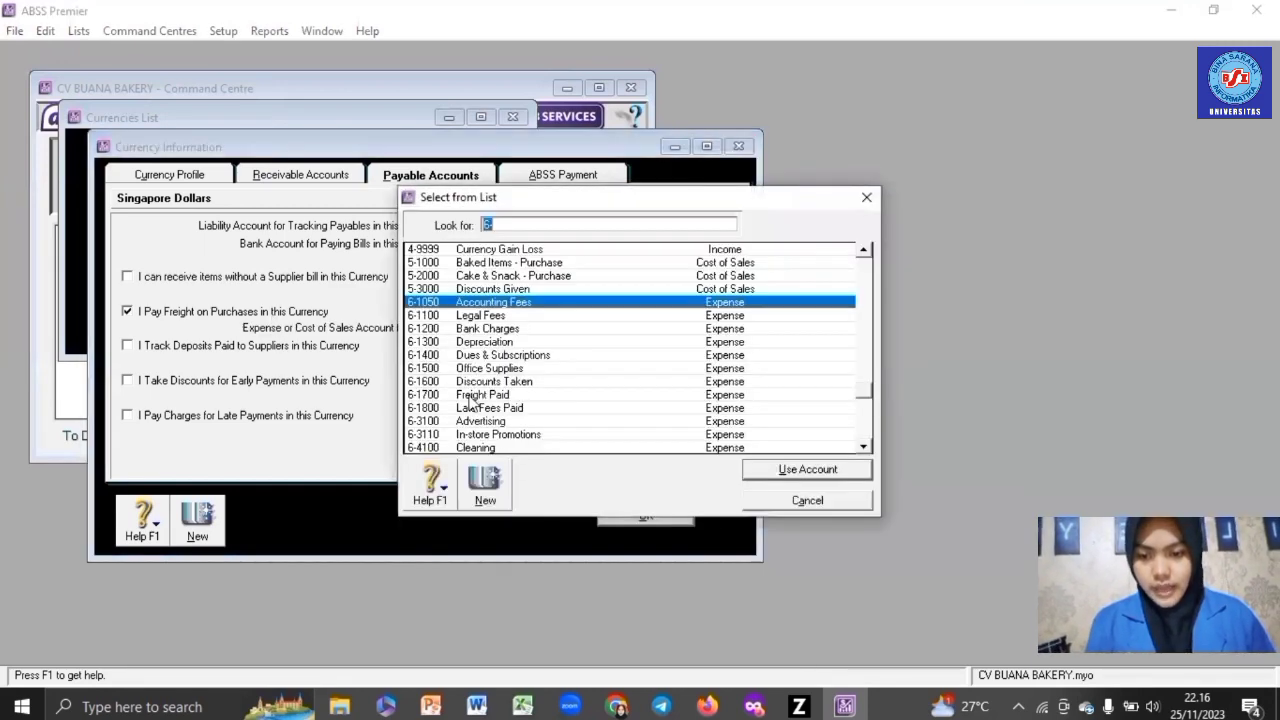
double_click(560, 399)
- Enable SGD supplier deposits (Deposits Paid), discounts (Discounts Taken) and late charges (Late Fees Paid), then save
click(127, 345)
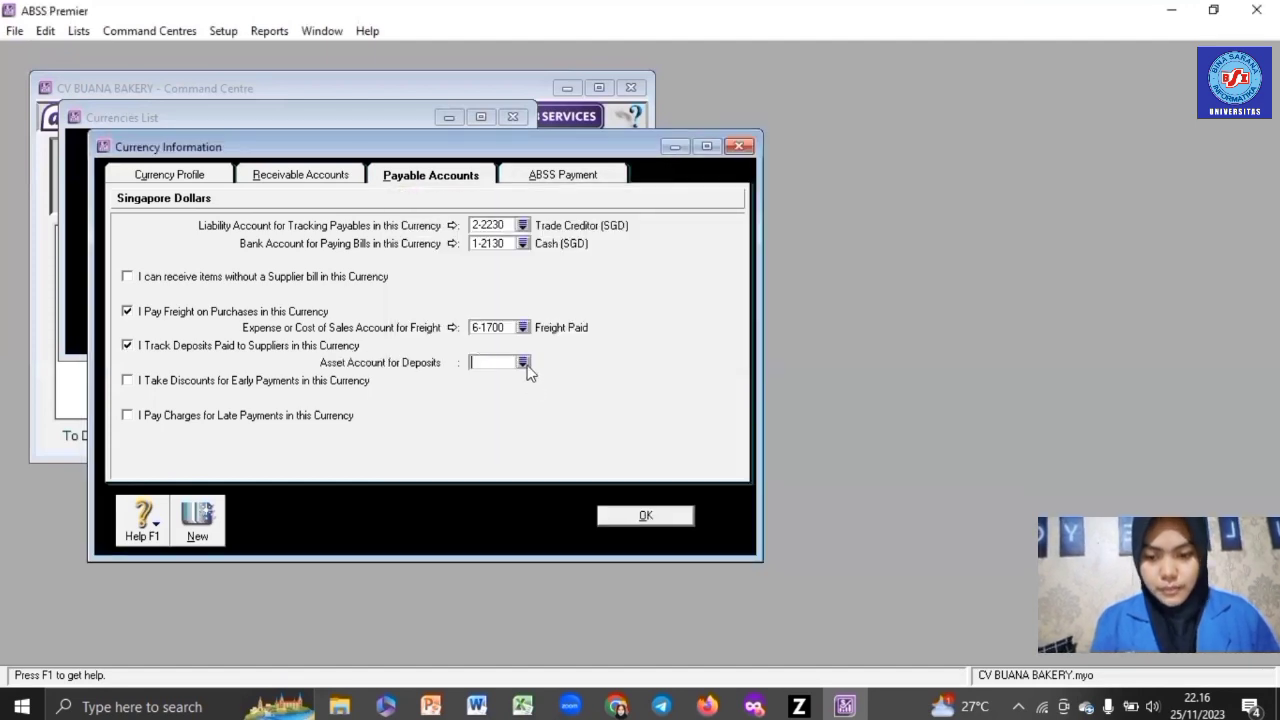
click(523, 362)
scroll(524, 368, down, 5)
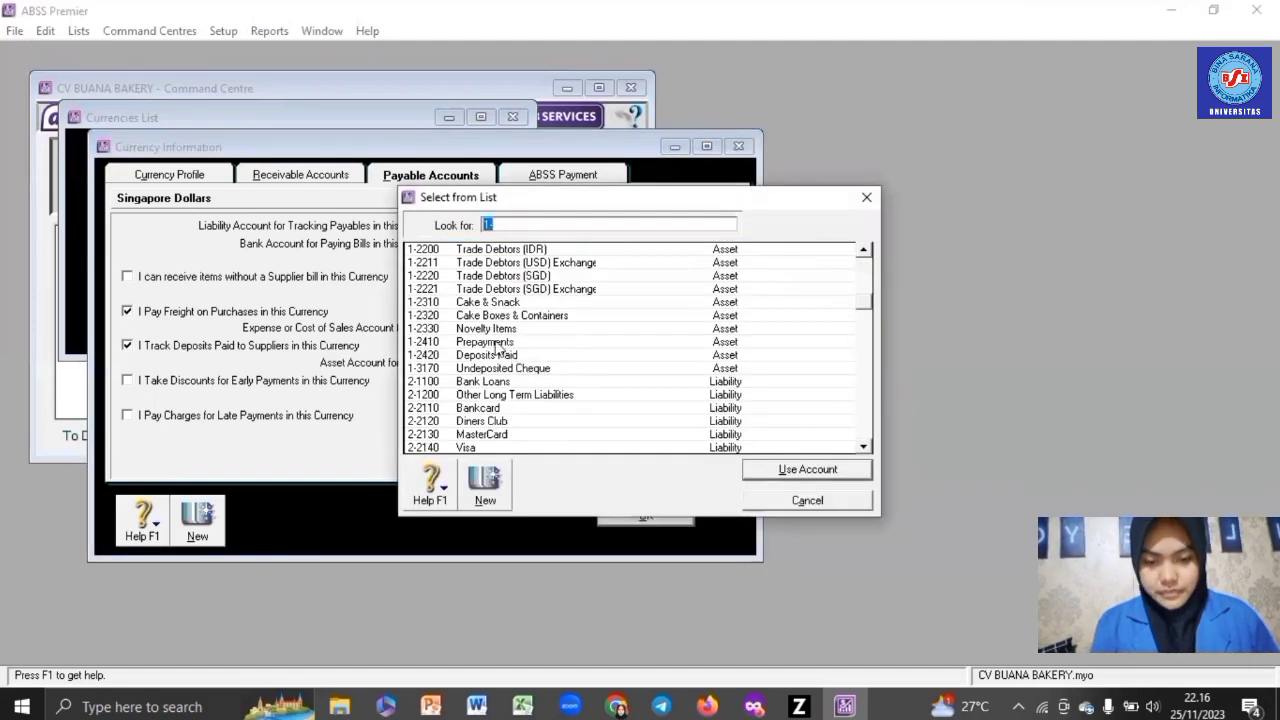
double_click(496, 355)
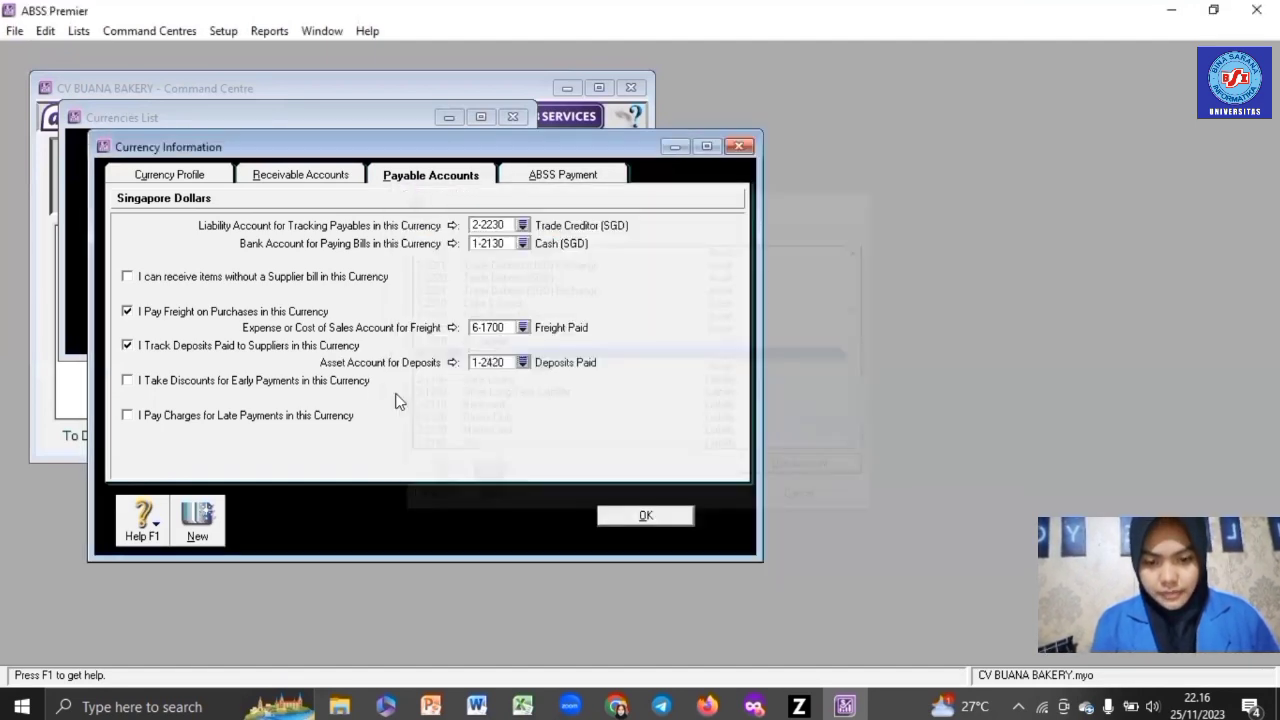
key(space)
click(521, 397)
double_click(487, 383)
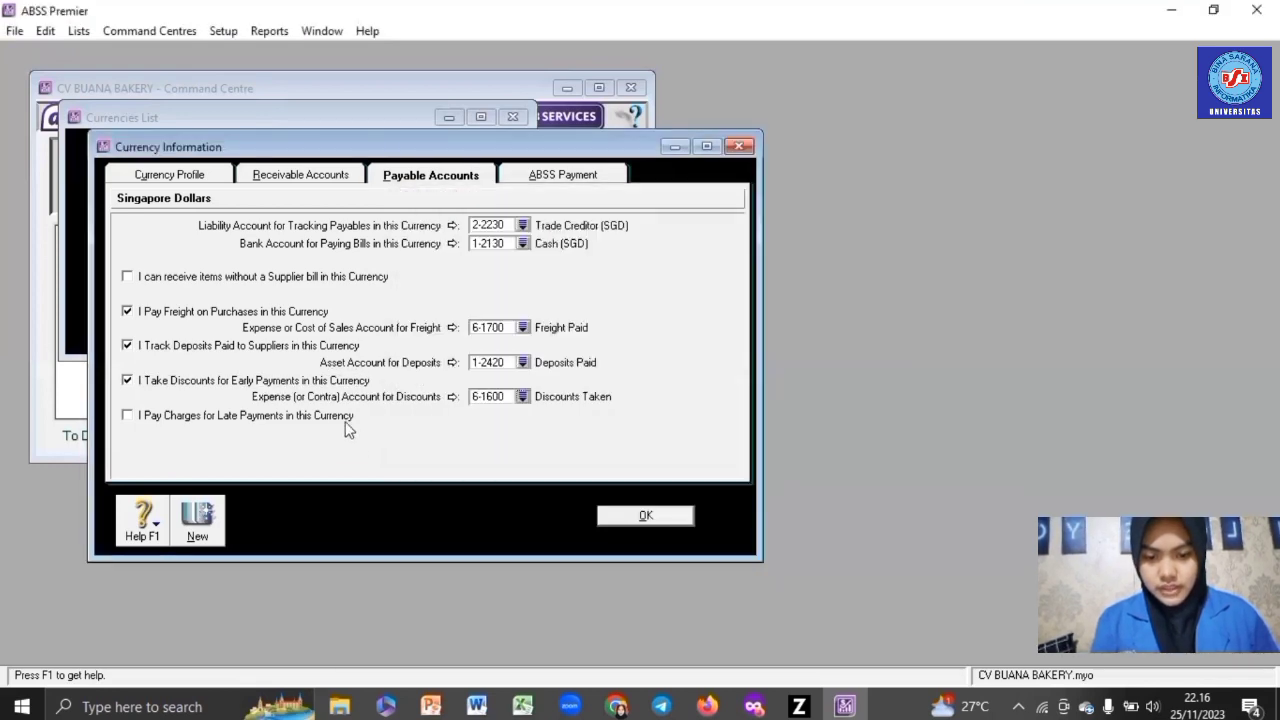
click(340, 416)
click(522, 432)
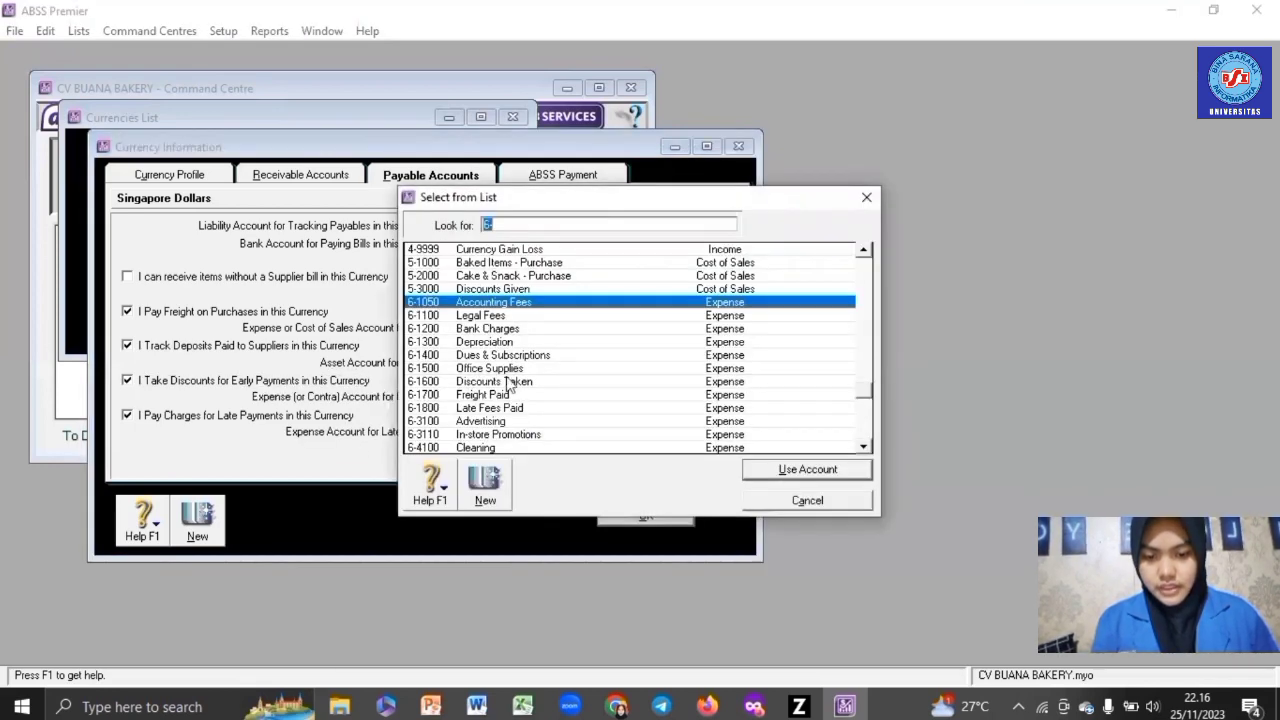
double_click(472, 418)
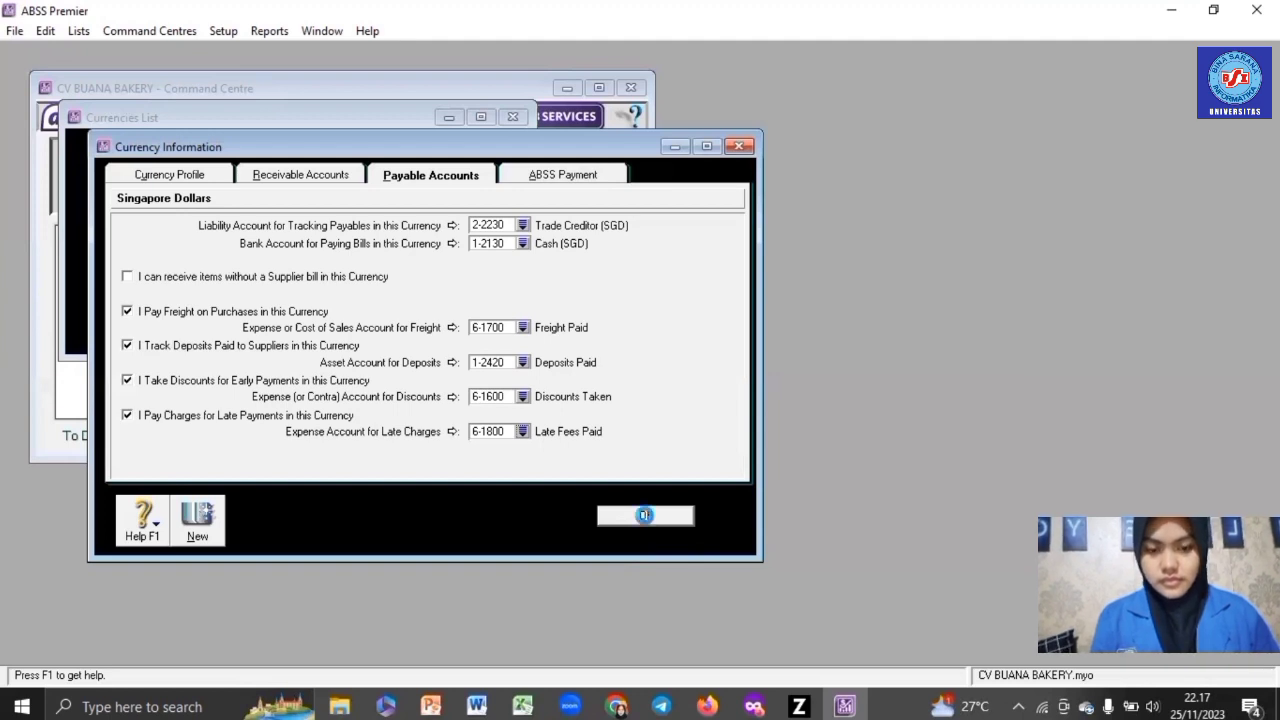
click(645, 515)
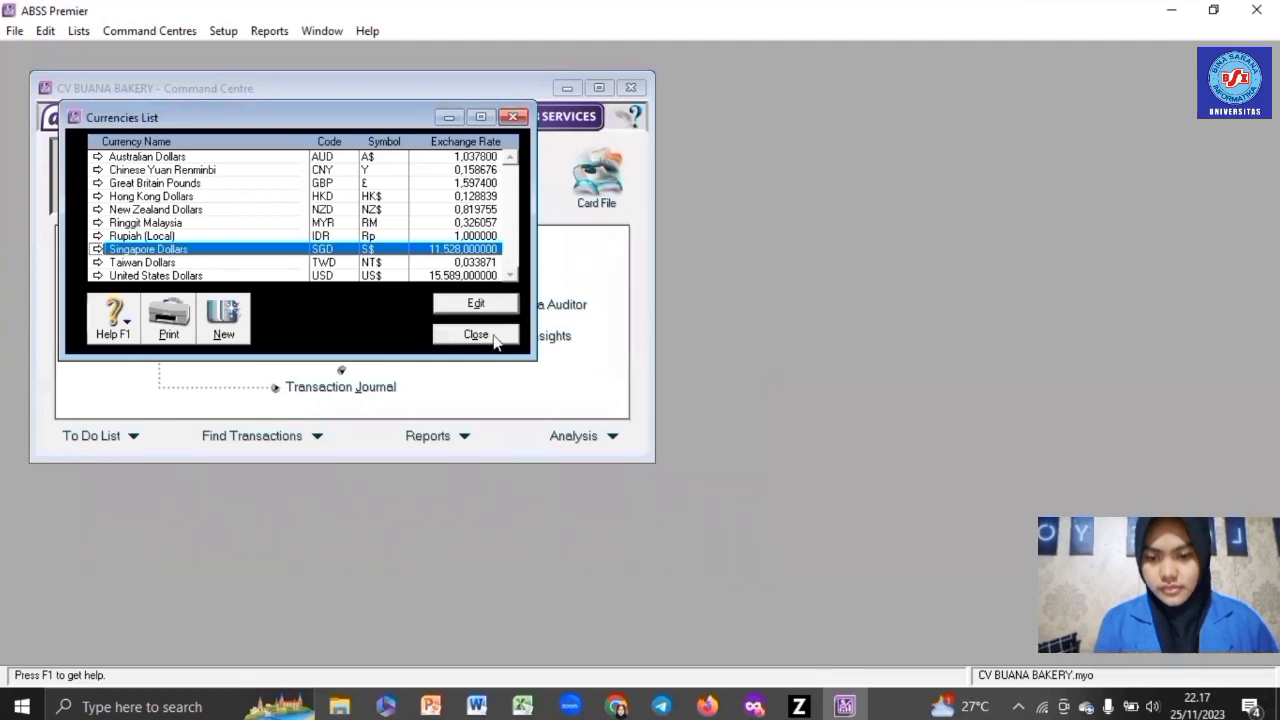
- Close the Currencies List and open the VAT tax code from the Tax Codes list
click(488, 335)
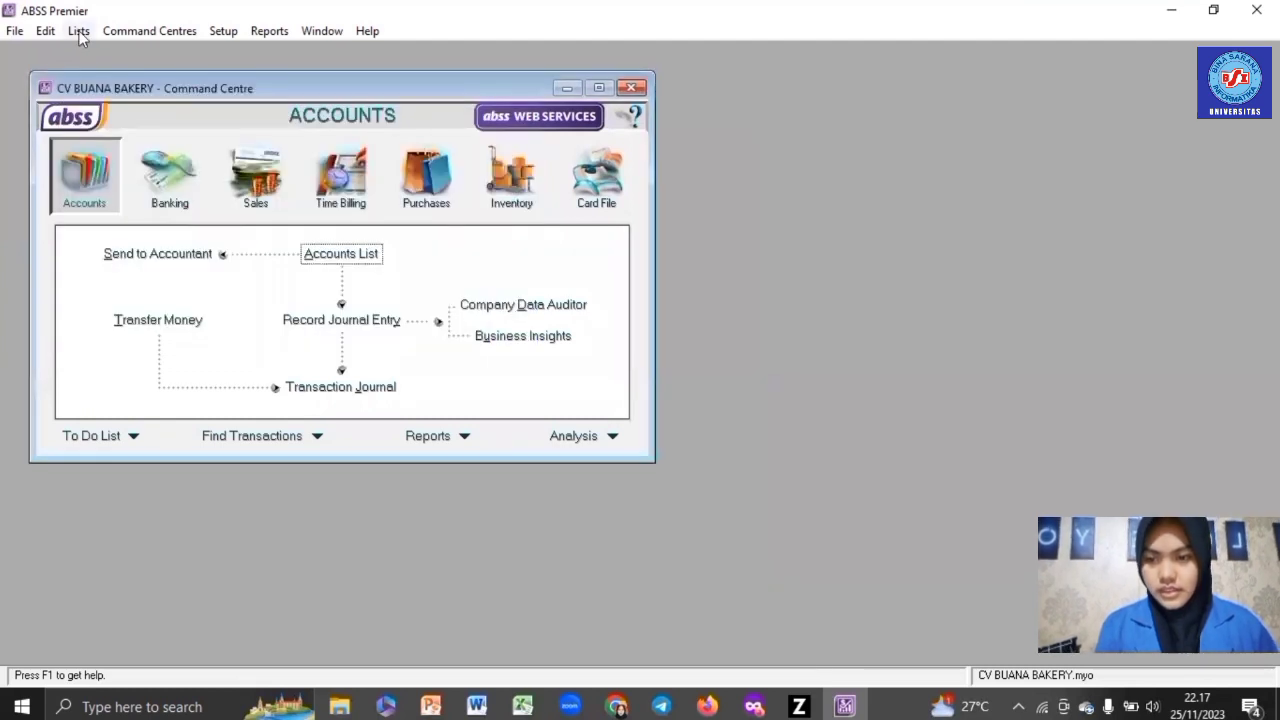
click(79, 31)
click(142, 205)
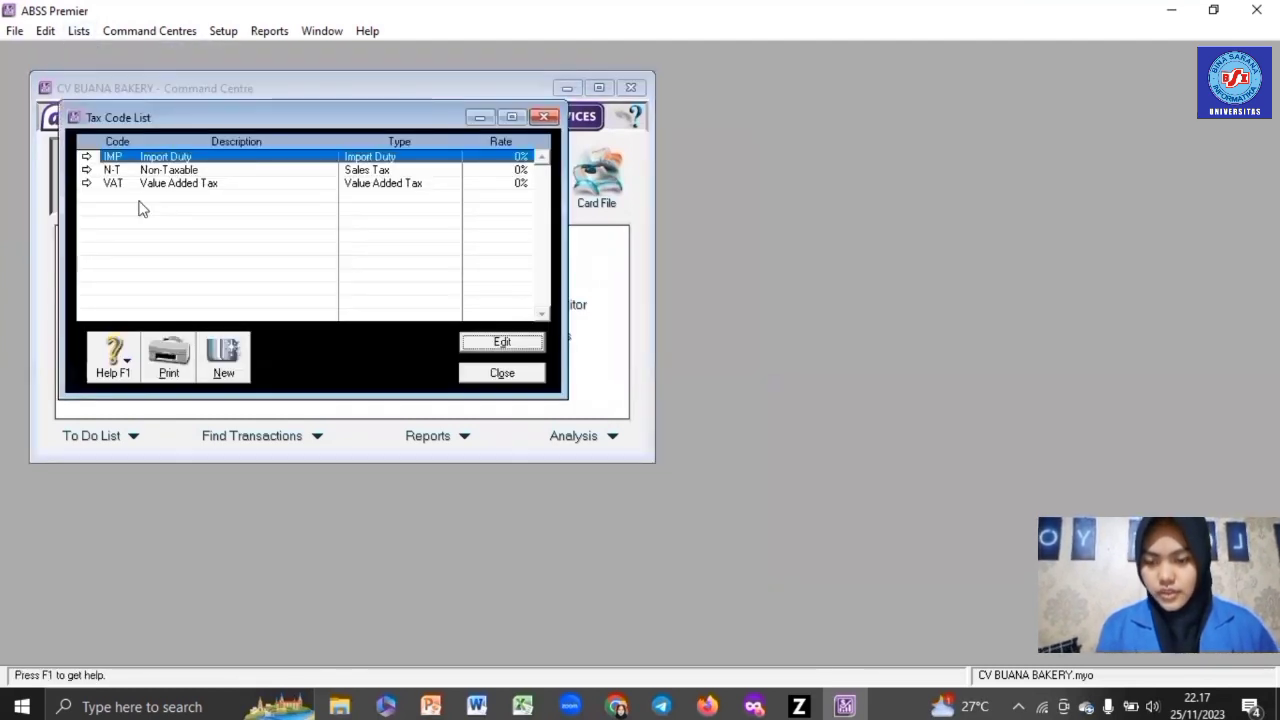
double_click(158, 190)
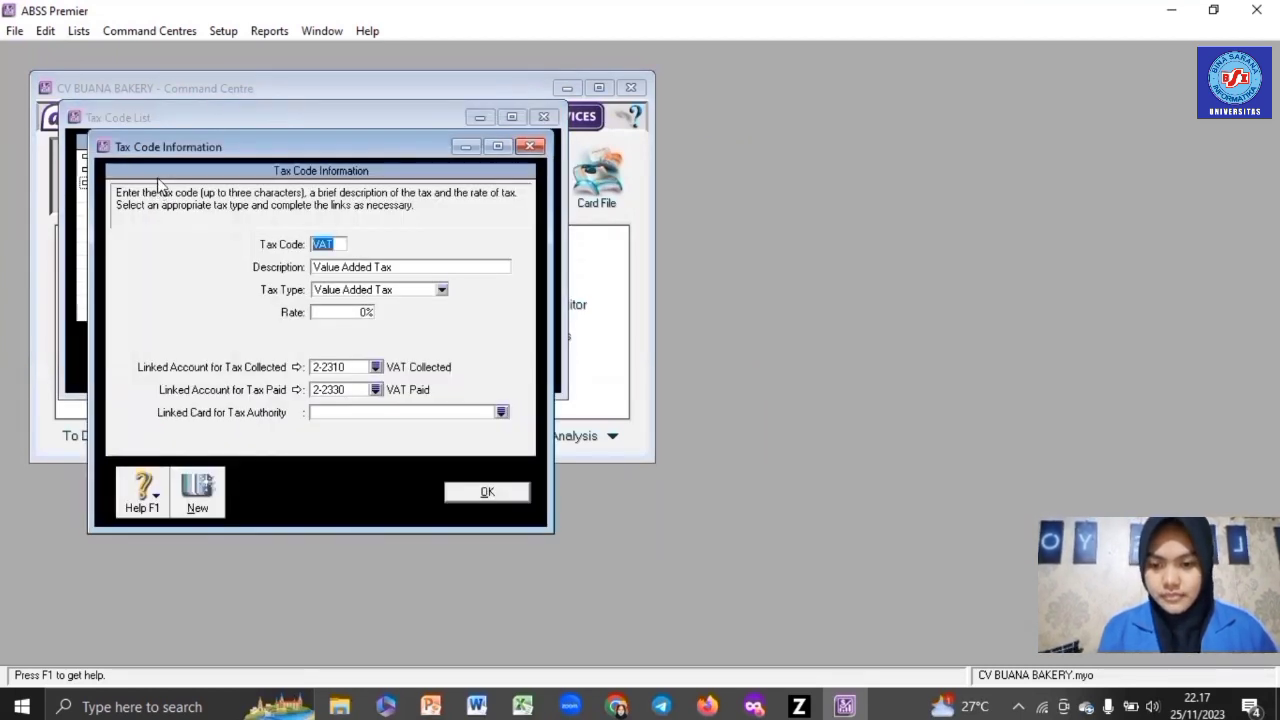
- Rename VAT to PPN, 'Pajak Pertambahan Nilai', with a 10% rate, and close the list
text(PPN)
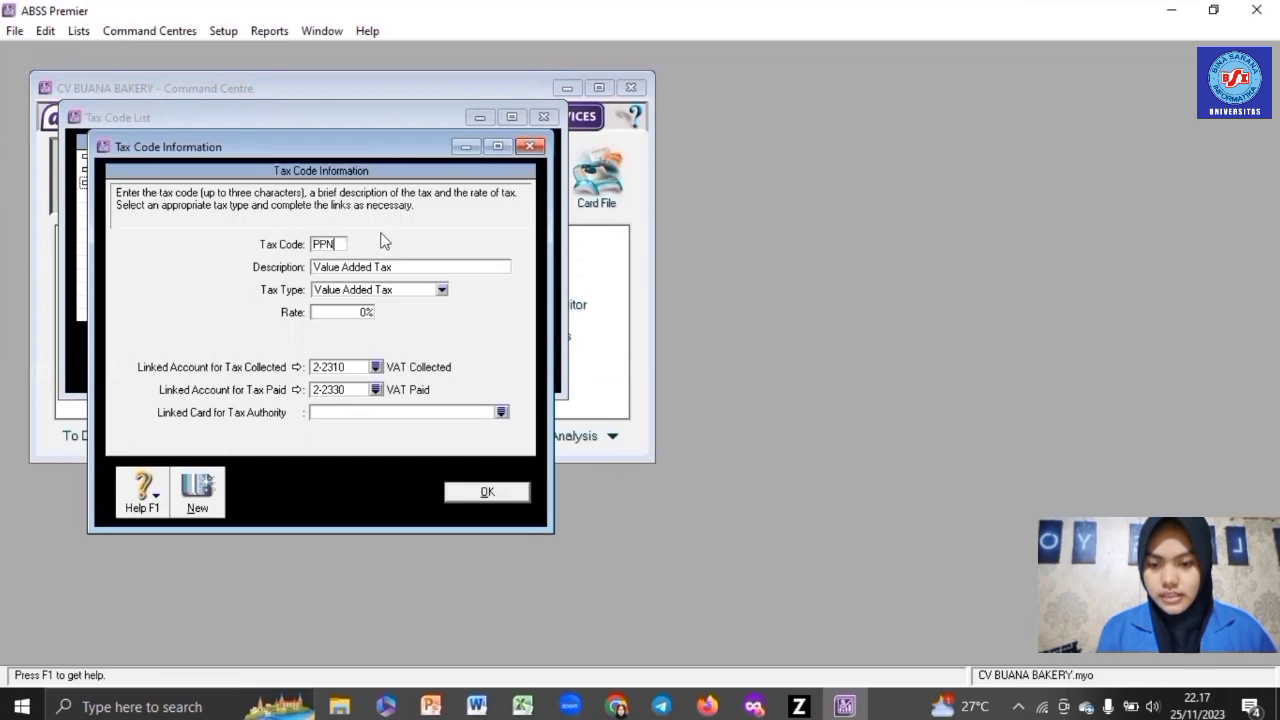
key(Tab)
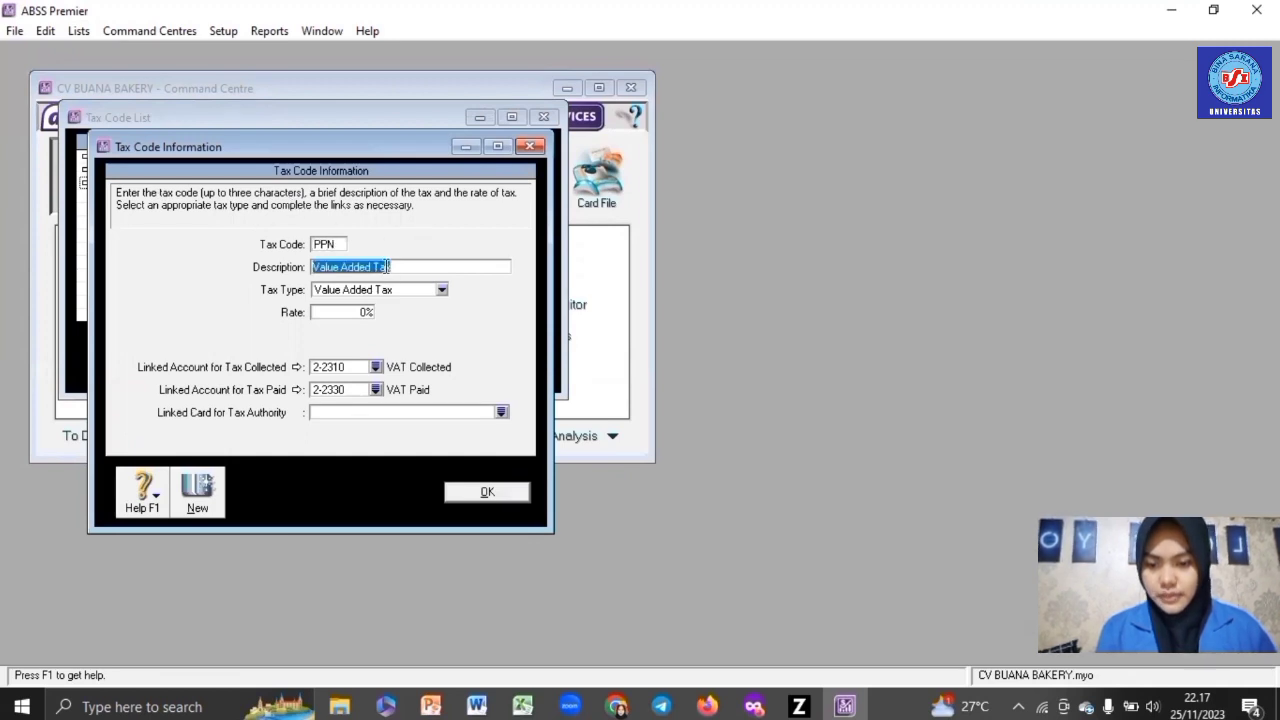
text(Paja)
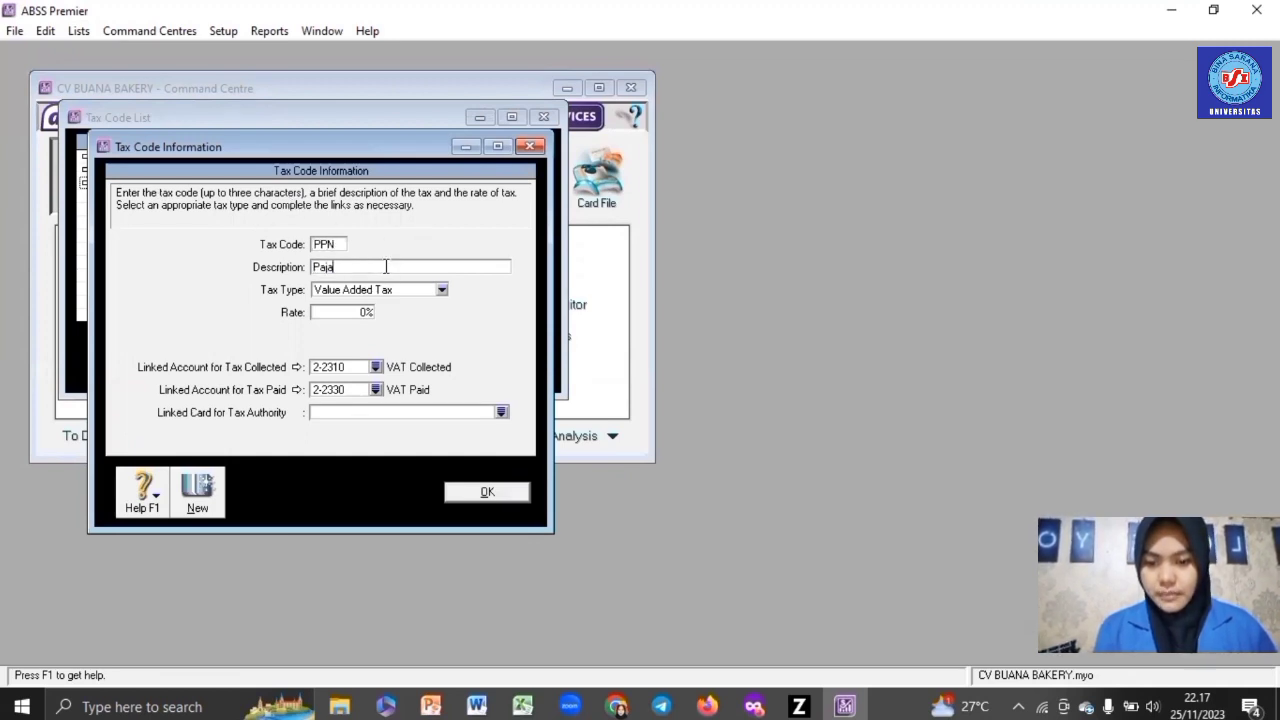
text(k Pe)
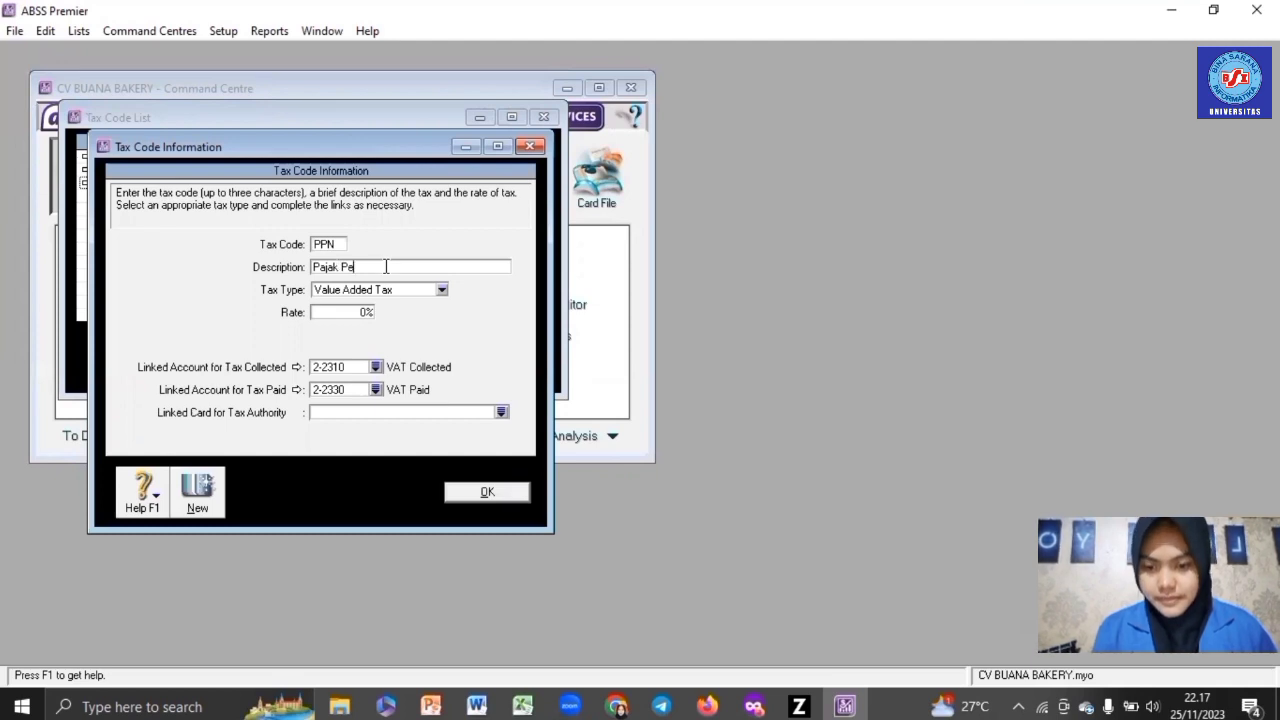
text(rtam)
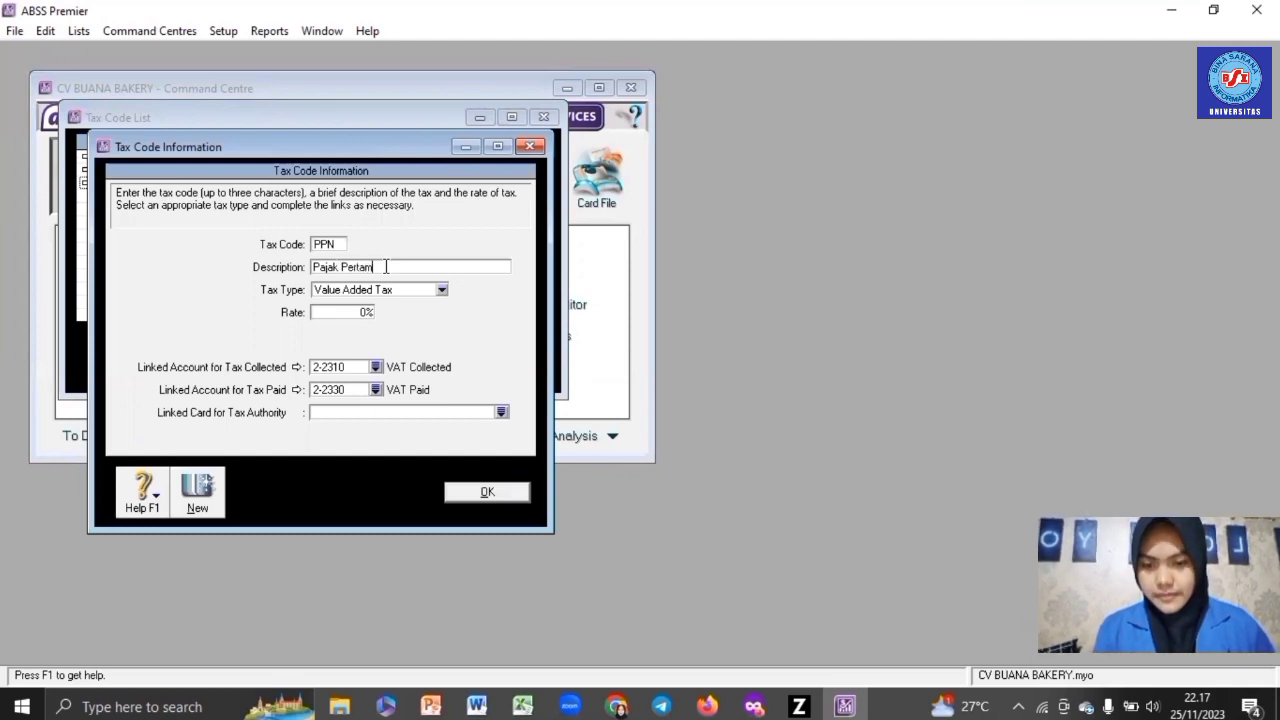
text(bahan)
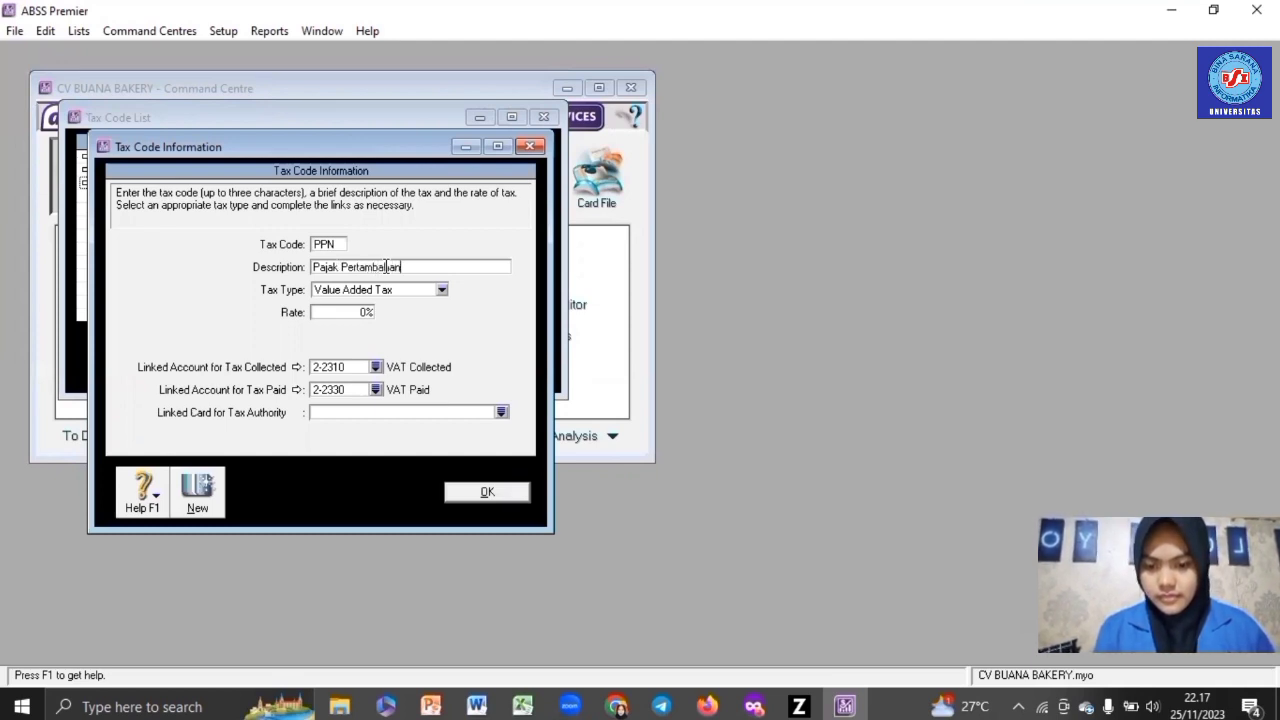
text( Nilai)
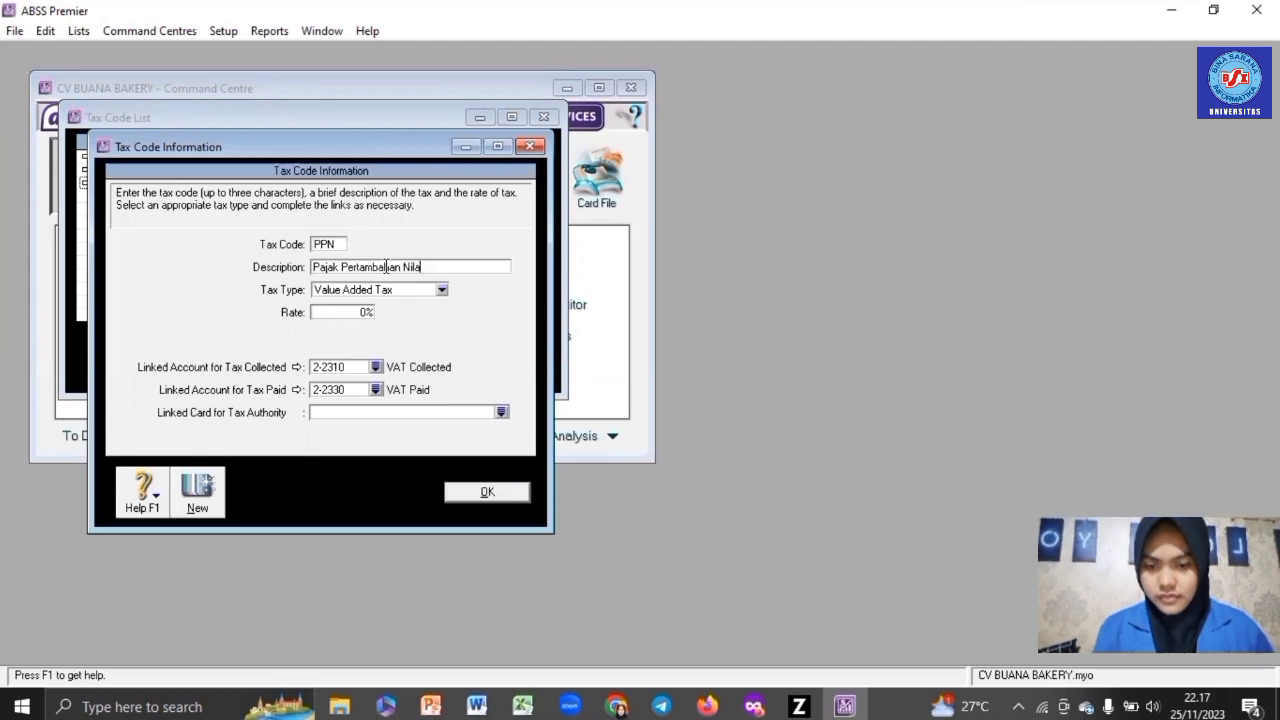
click(363, 313)
text(10)
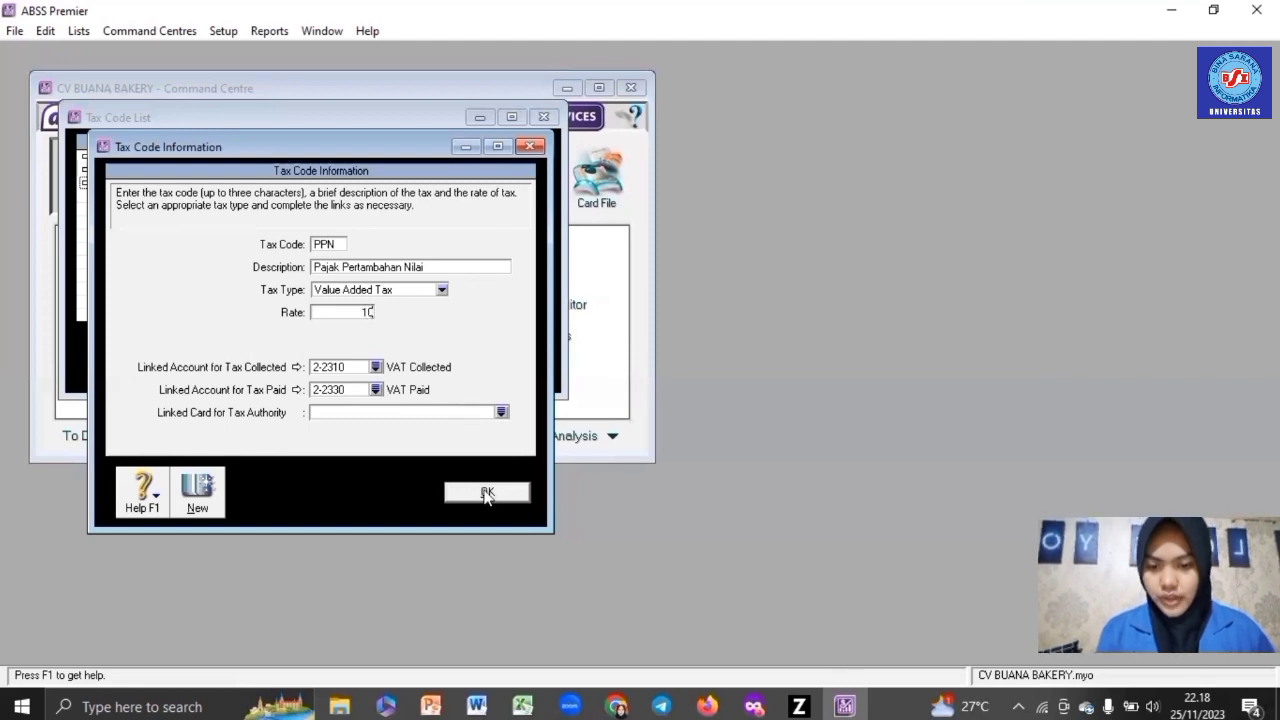
click(486, 493)
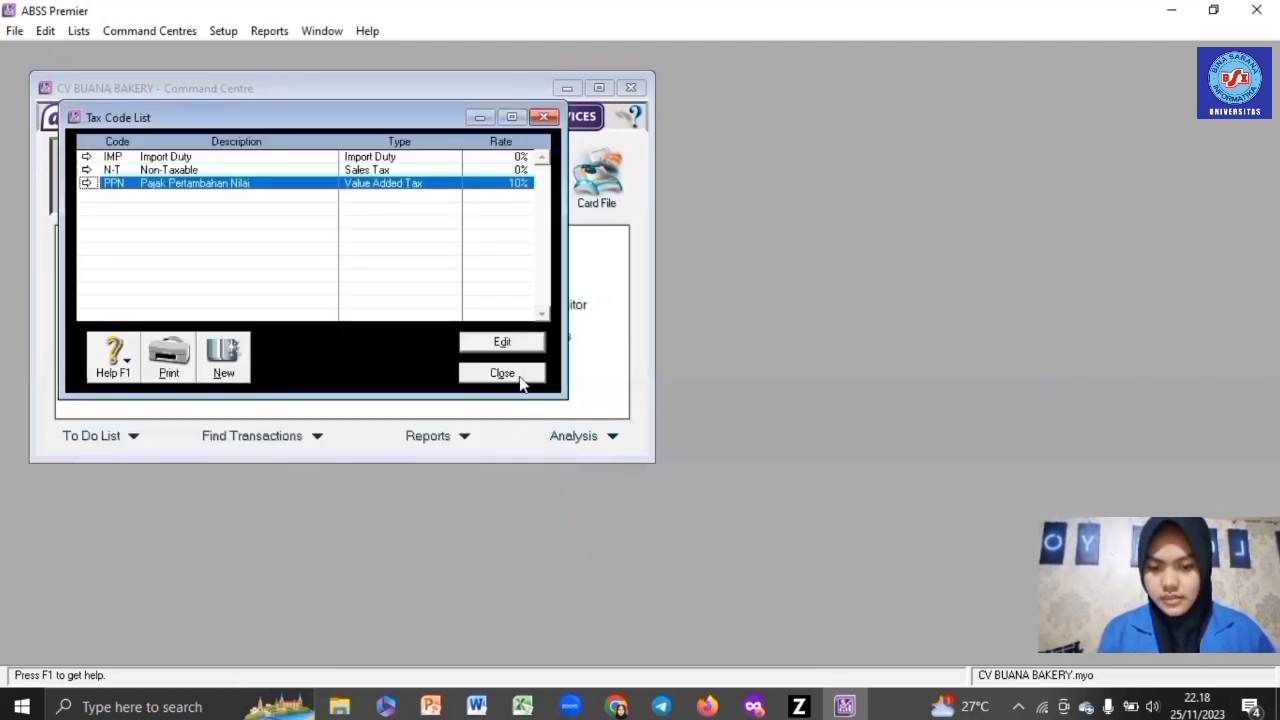
click(502, 373)
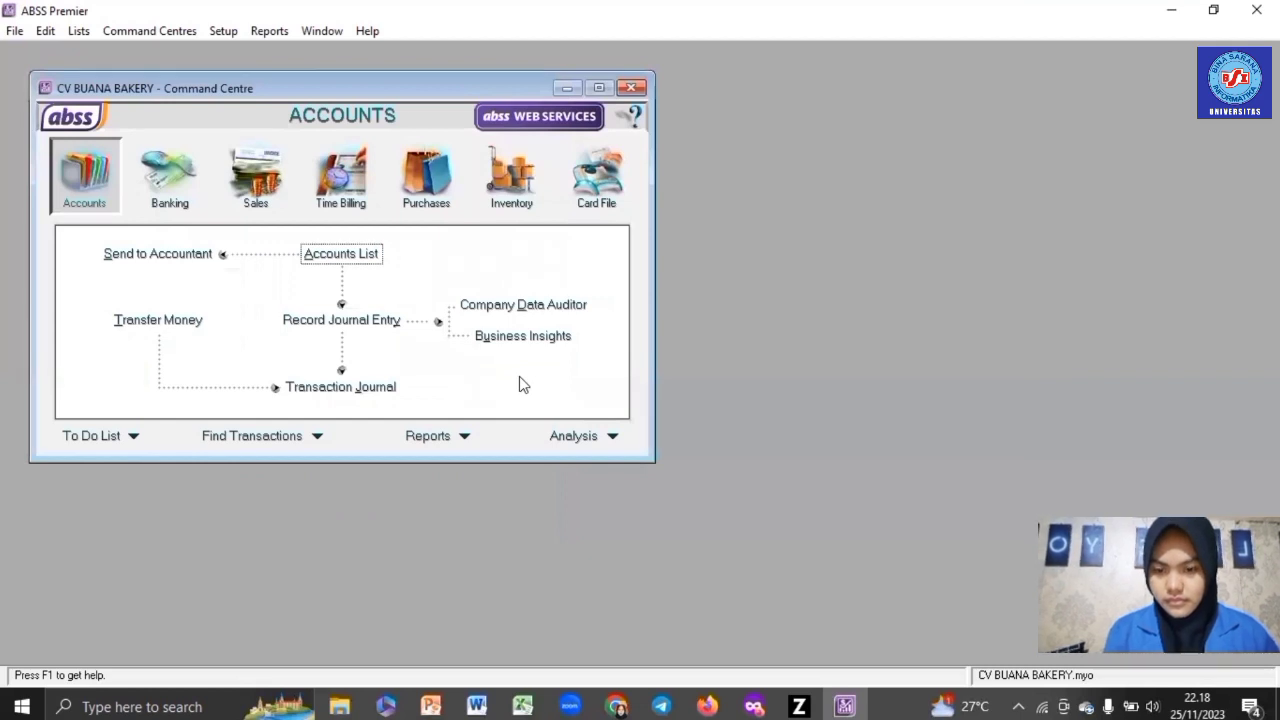
- Create job P named Produk from the Jobs List
click(78, 31)
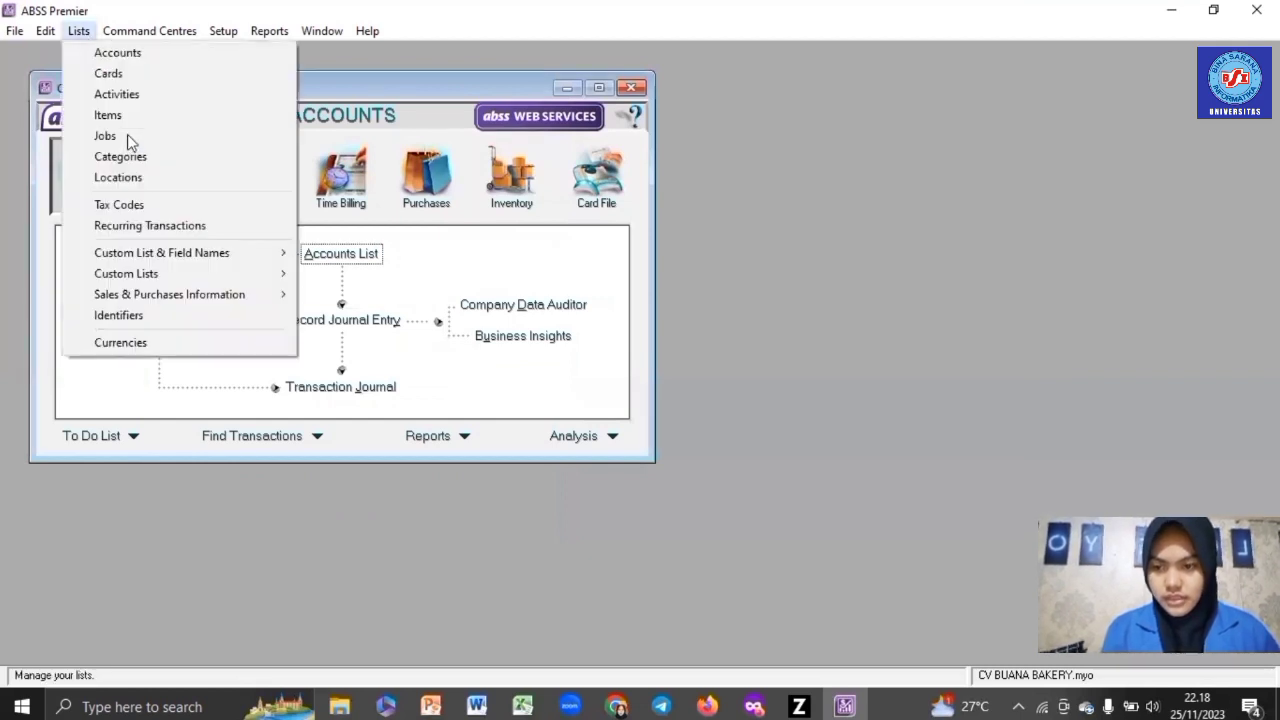
click(135, 137)
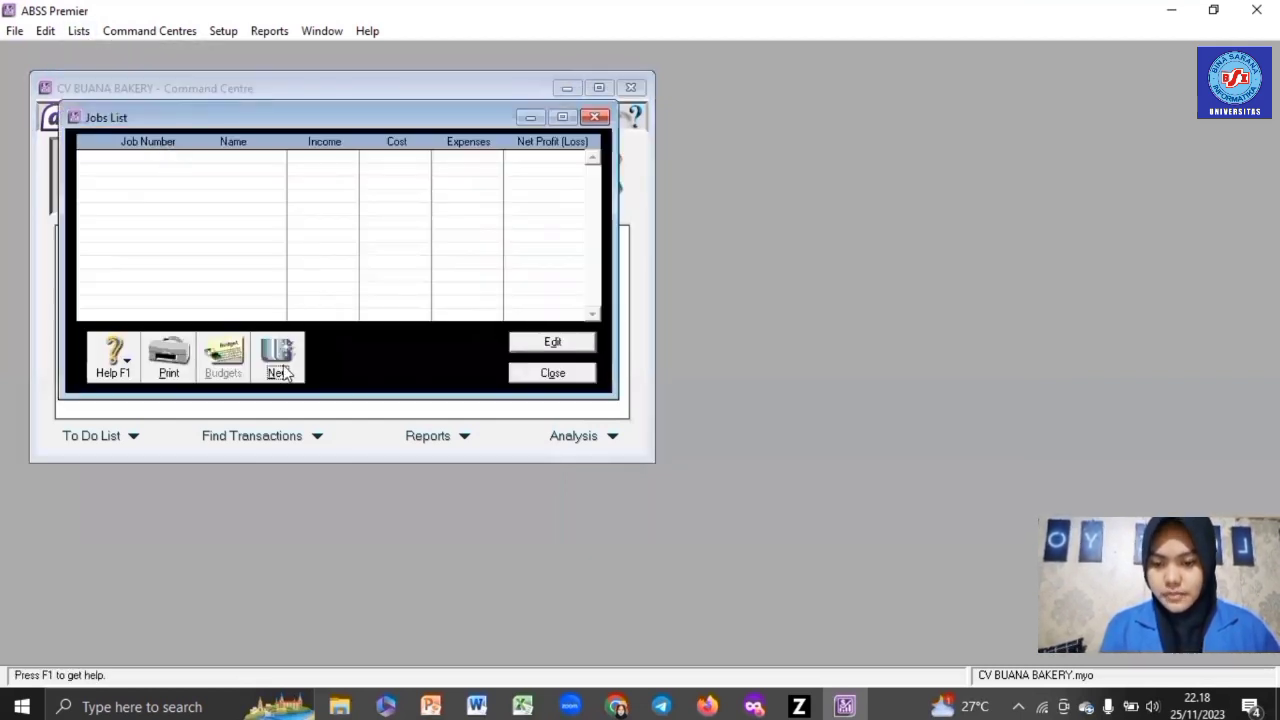
click(290, 372)
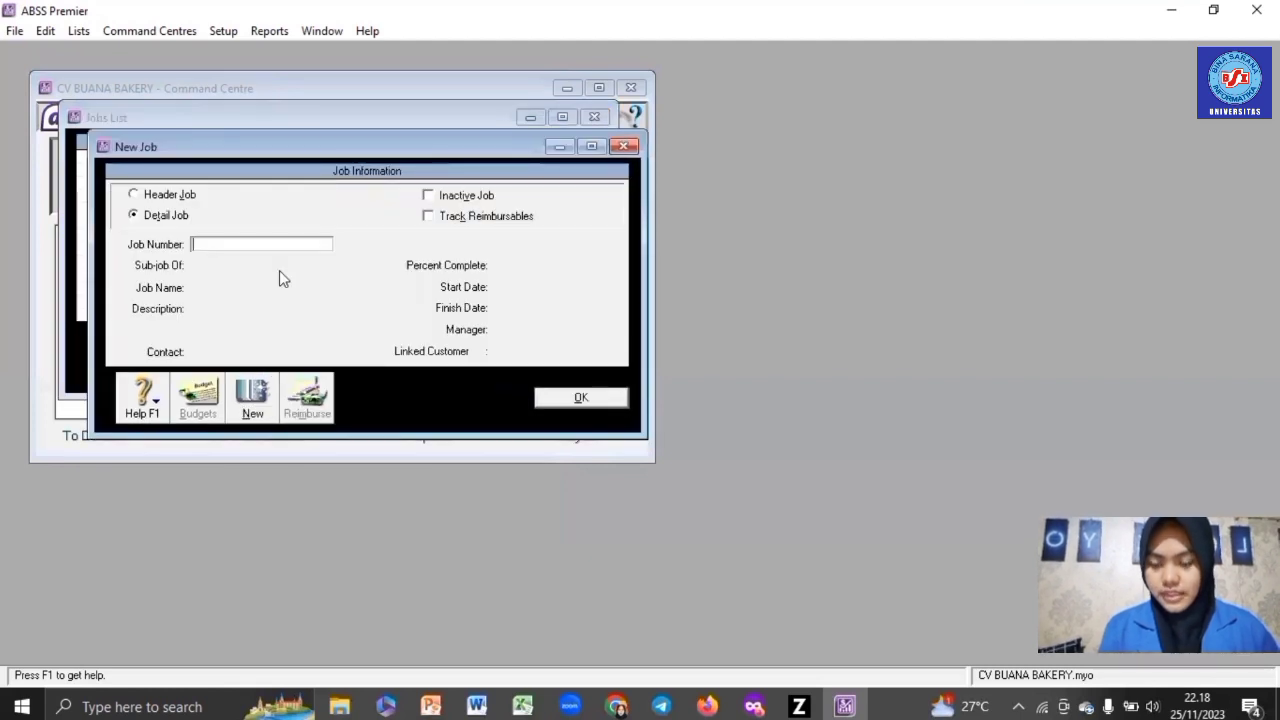
text(P)
key(Tab)
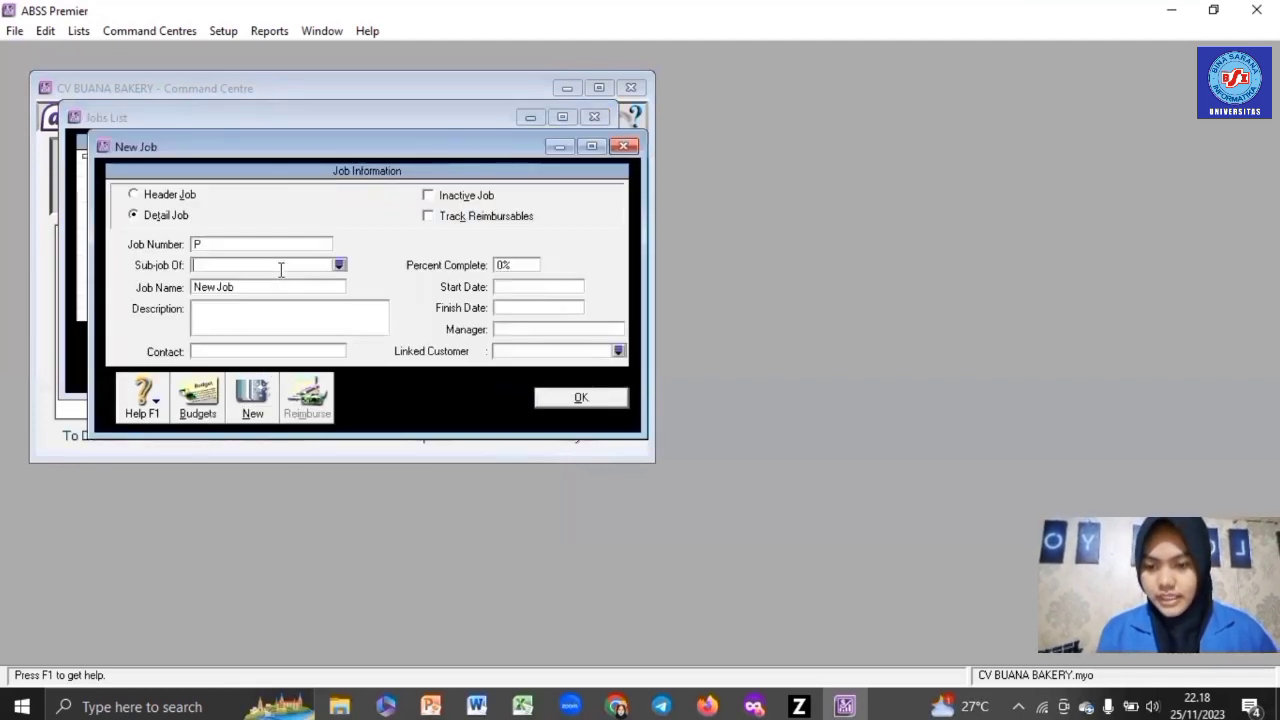
click(266, 285)
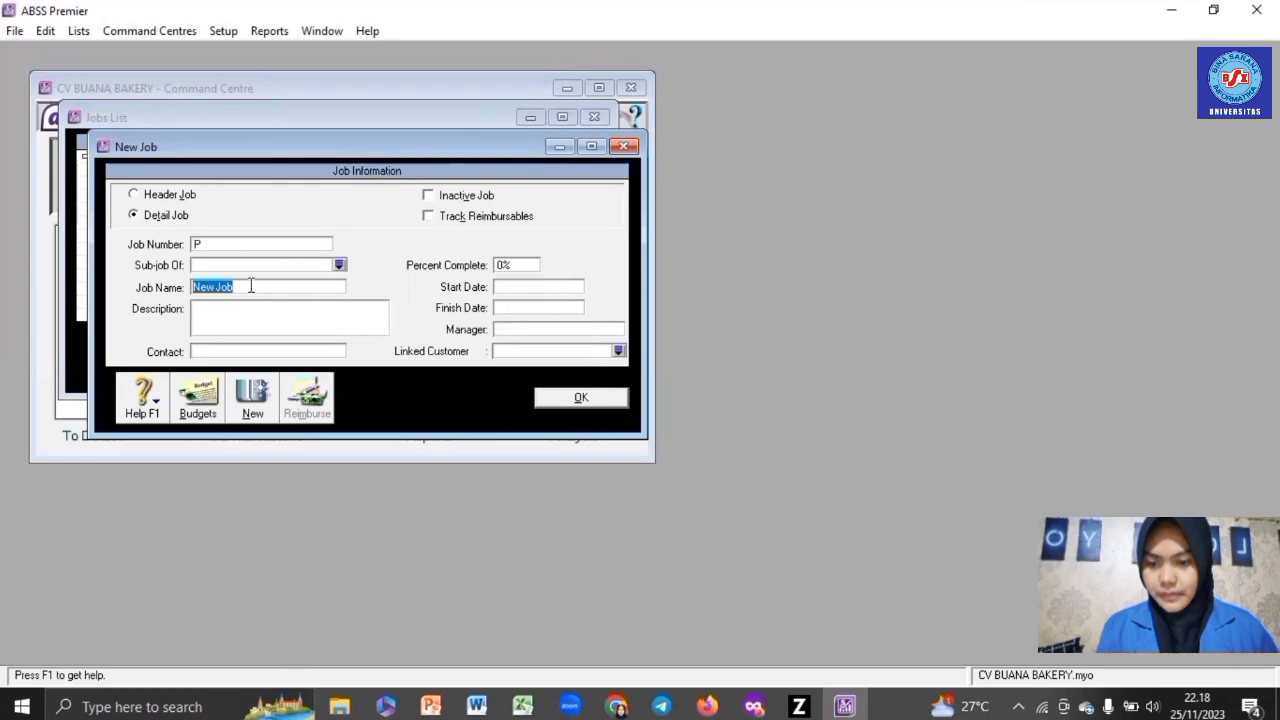
text(Produk)
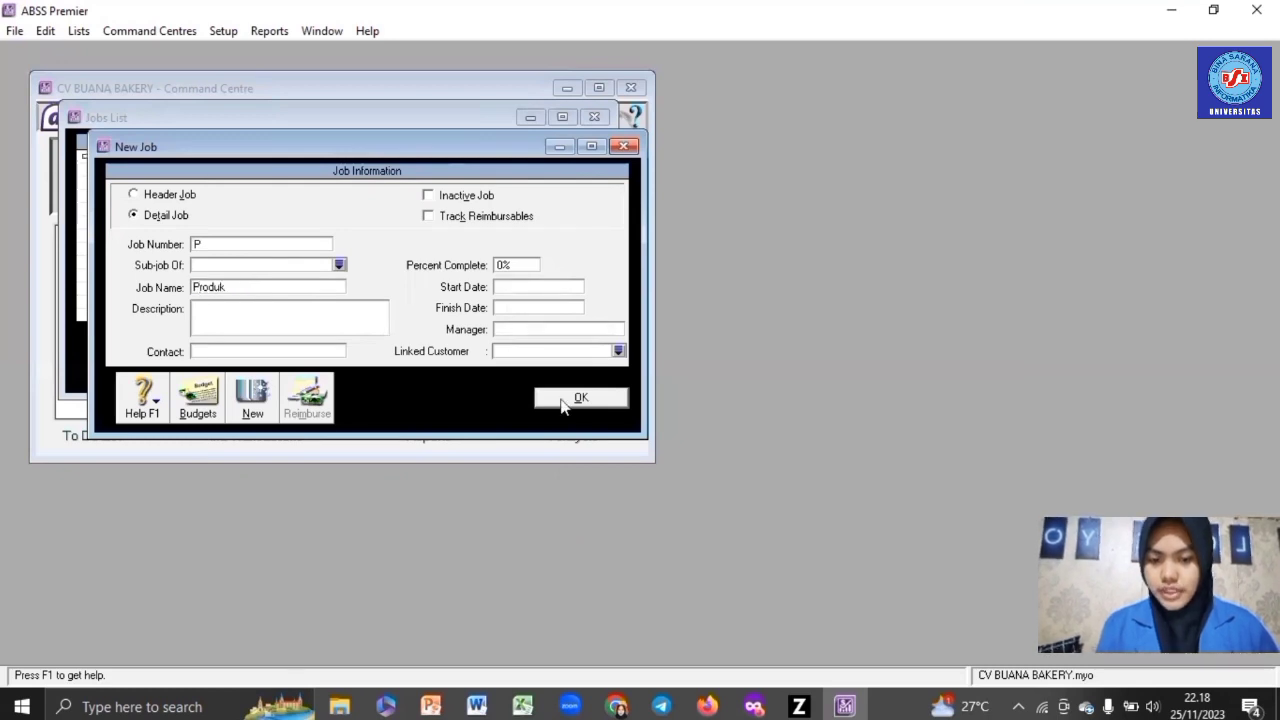
click(561, 400)
- Create job J named Jasa
click(279, 385)
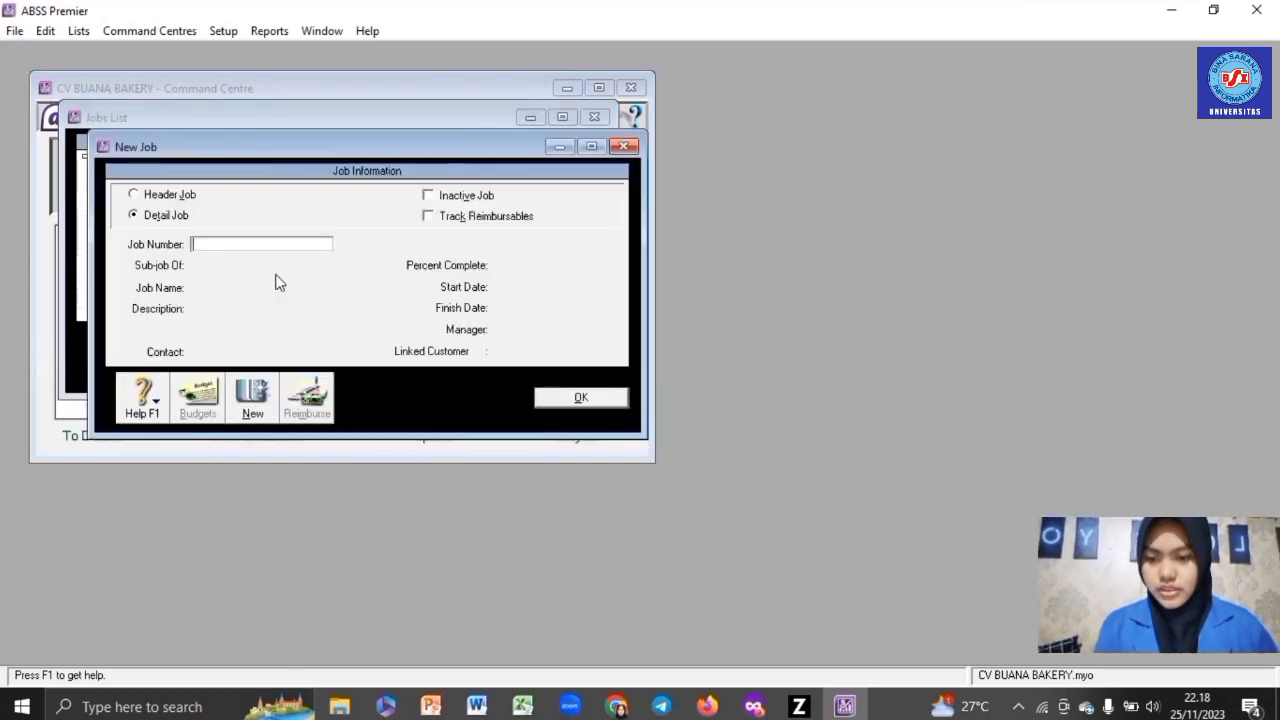
text(J)
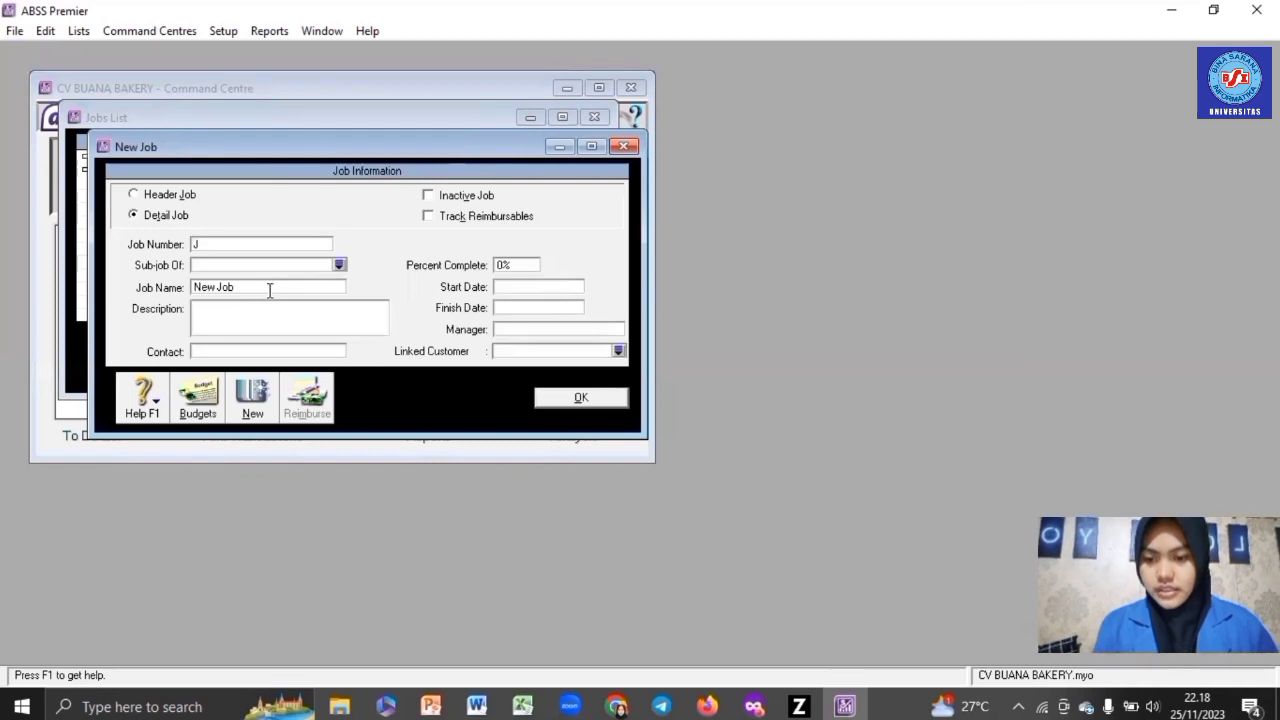
click(269, 290)
text(J)
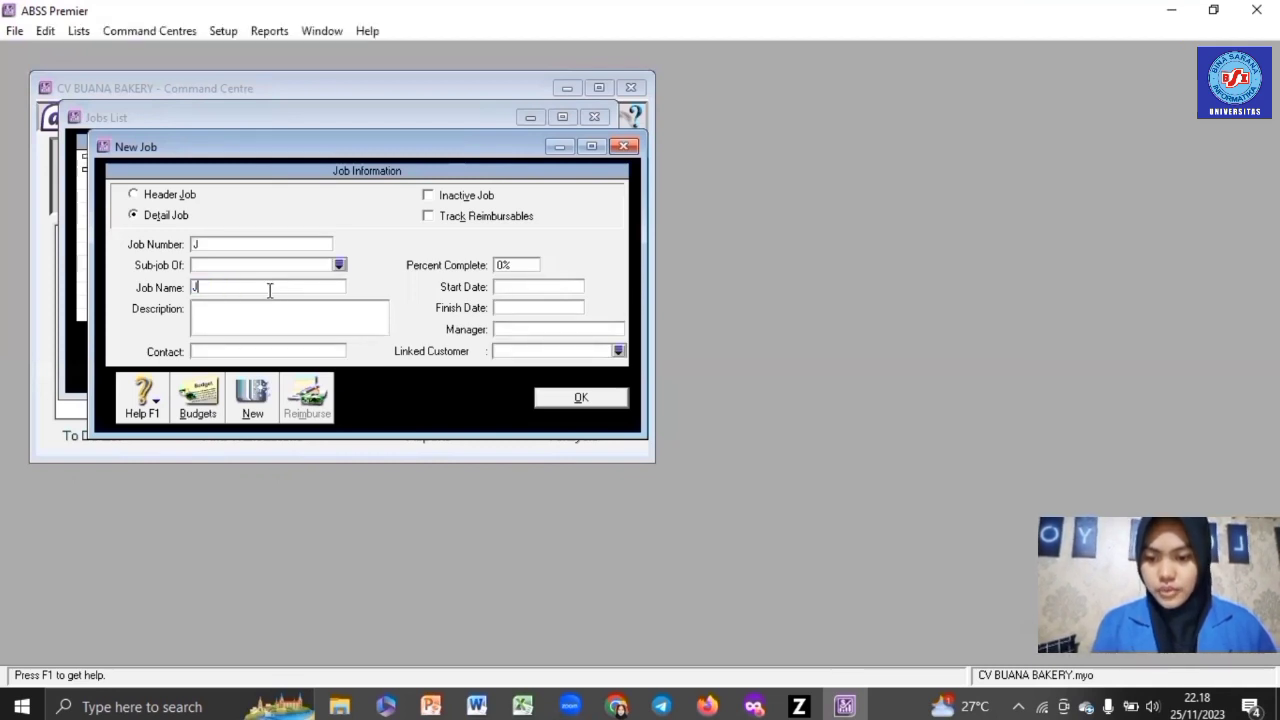
text(asa)
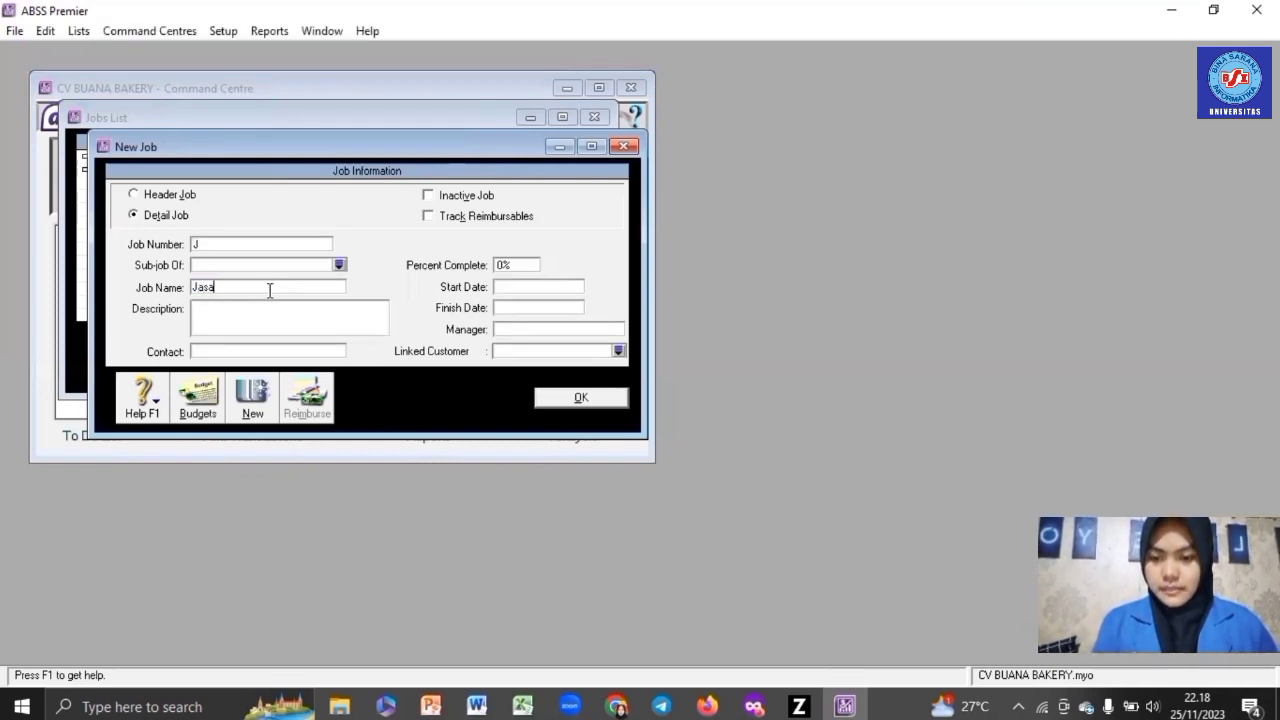
click(575, 398)
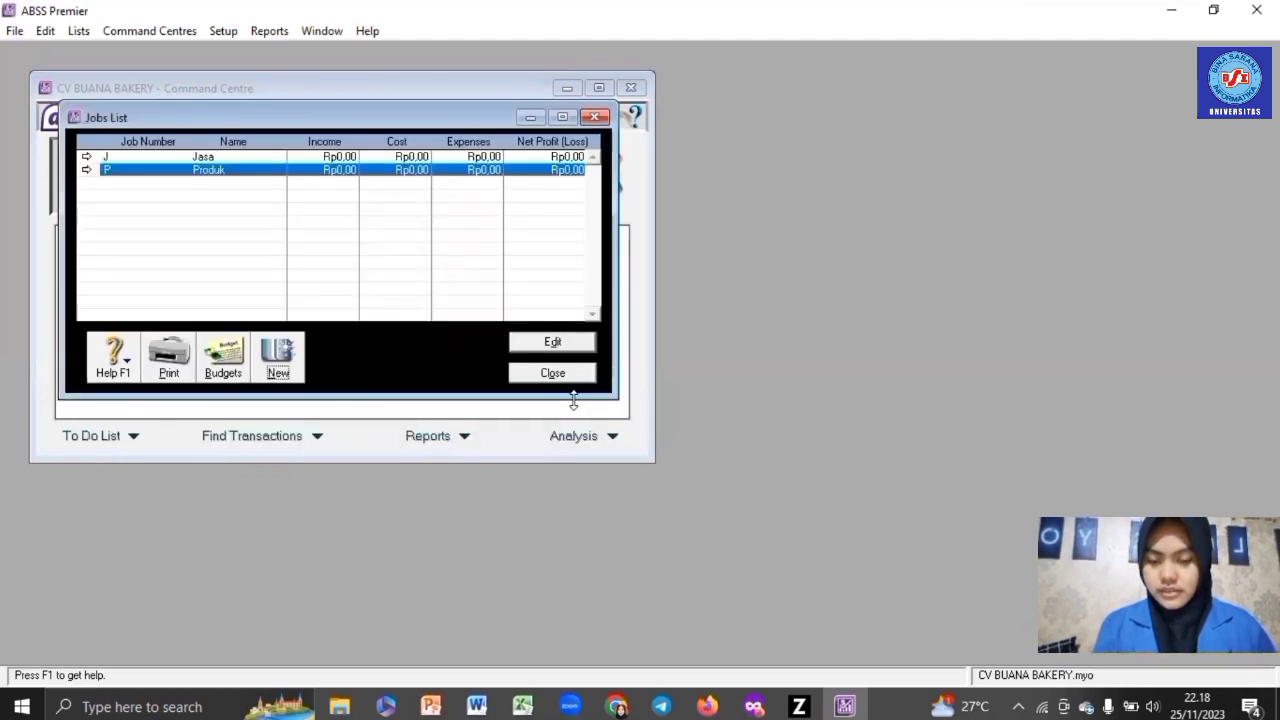
click(574, 374)
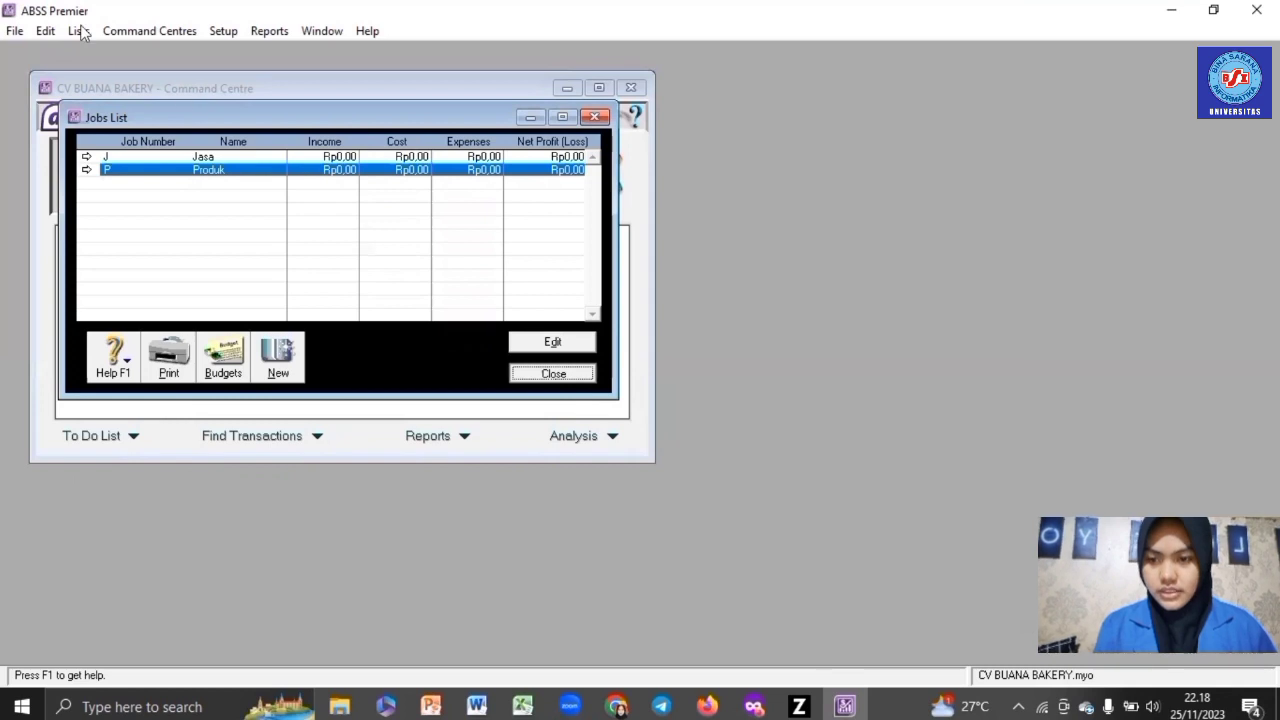
- Create category L named Local from the Categories List
click(78, 31)
click(120, 154)
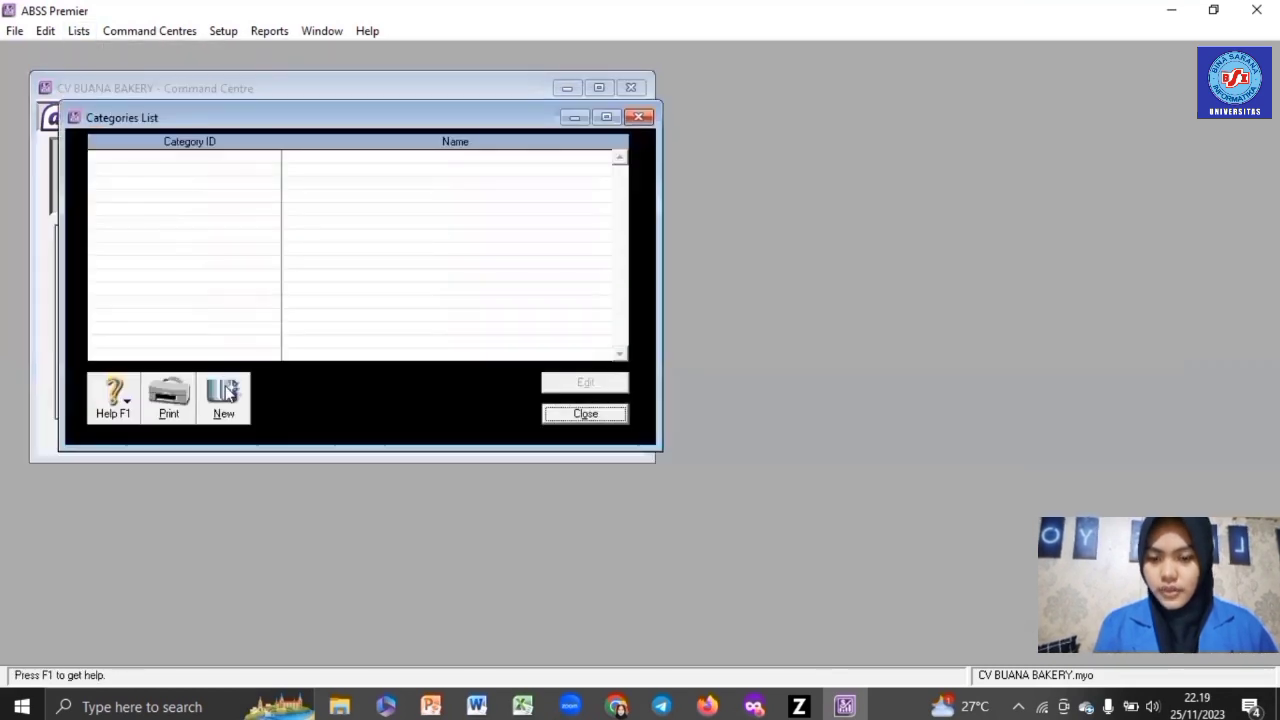
click(226, 393)
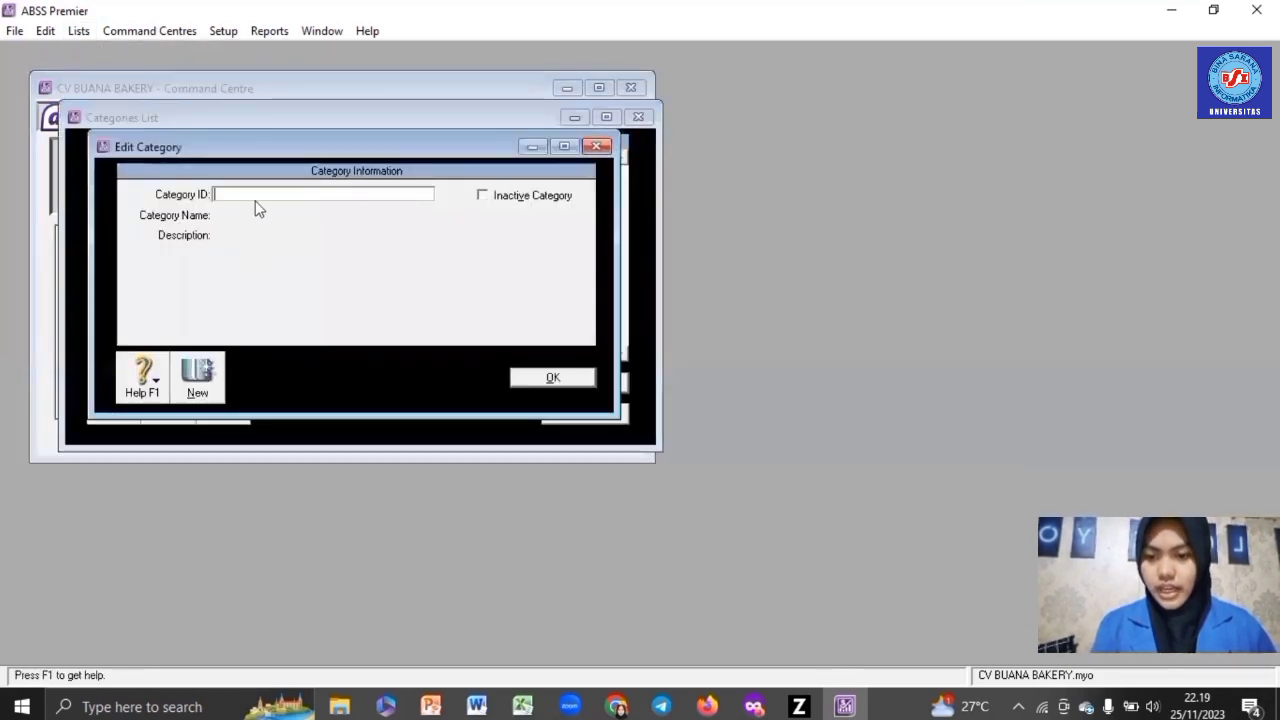
text(L)
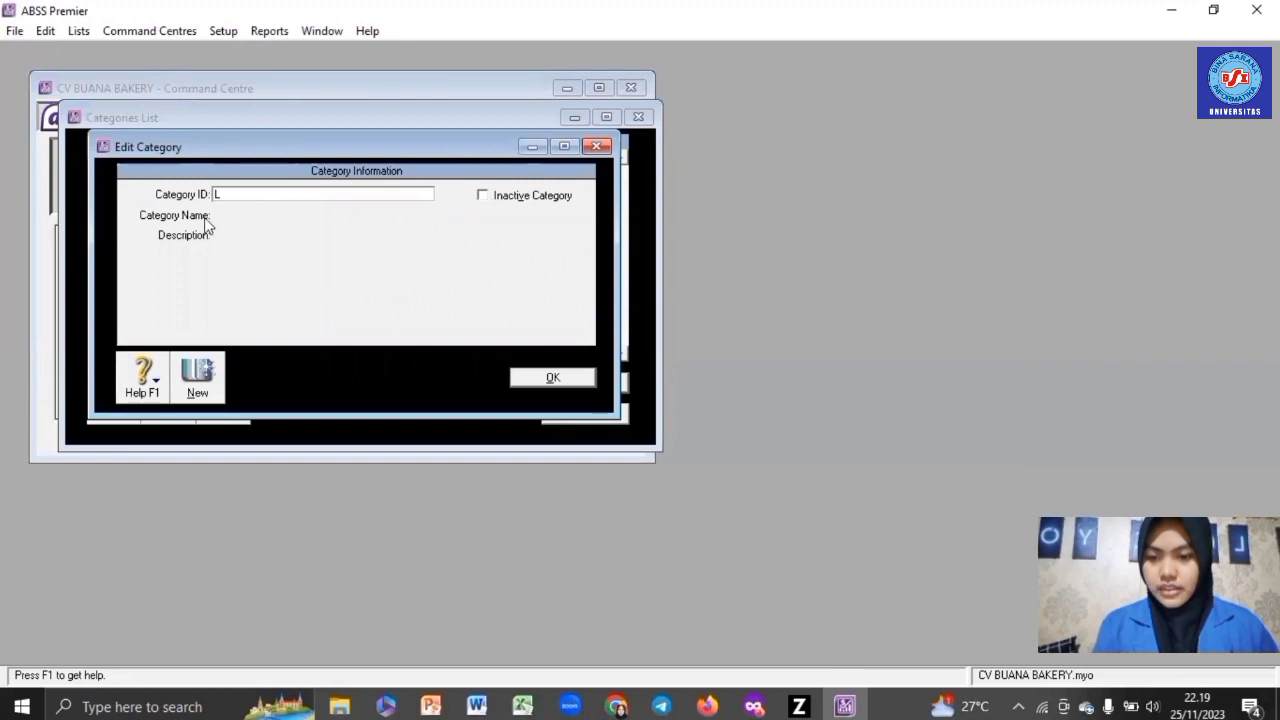
key(Tab)
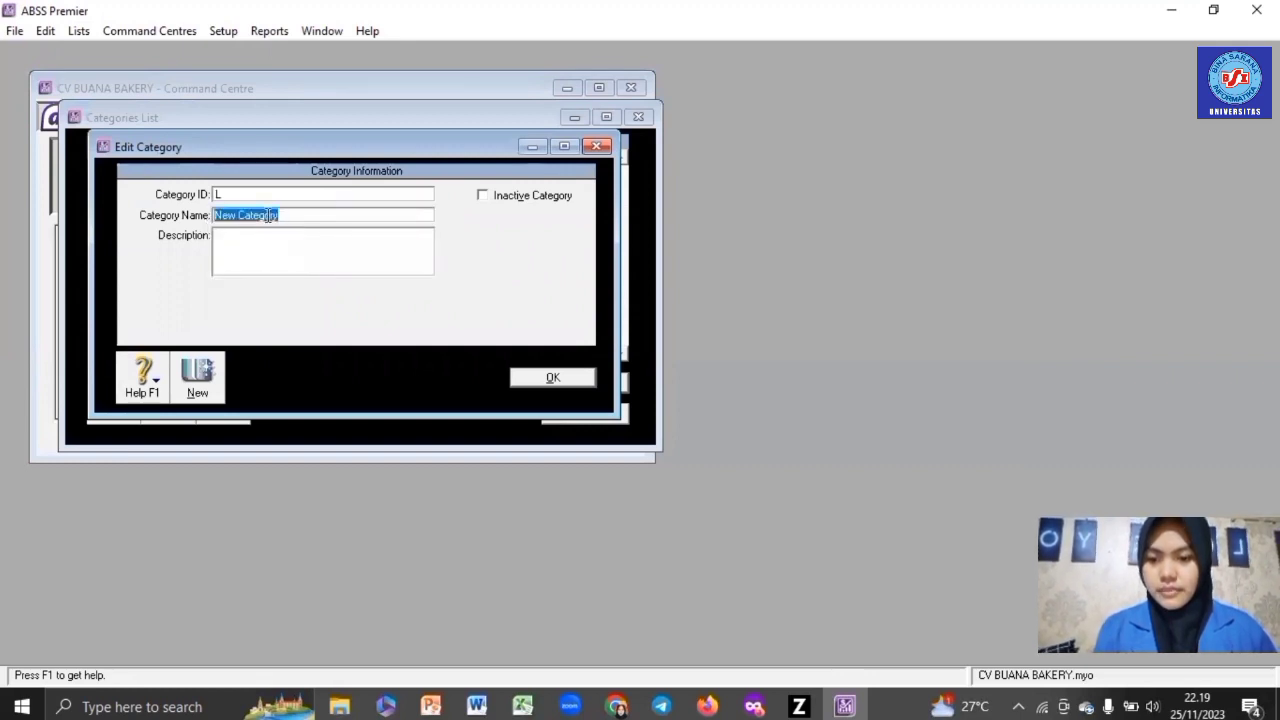
text(Loca)
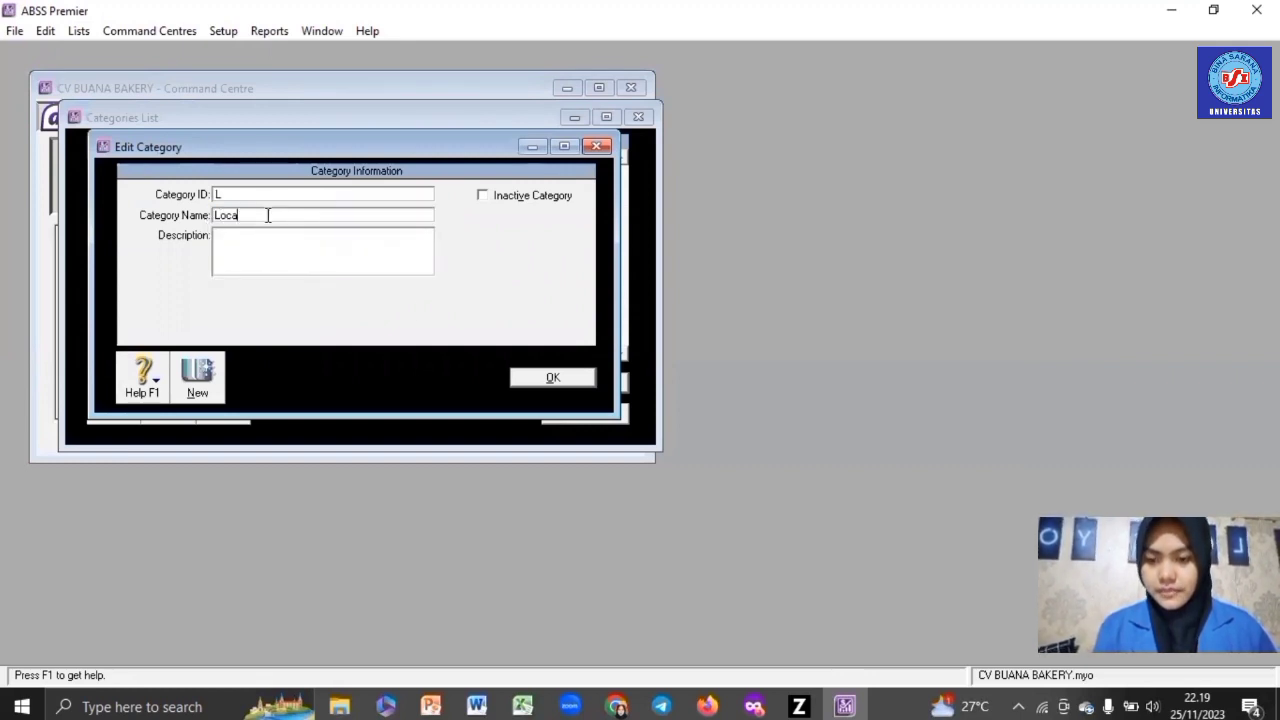
text(l)
click(552, 377)
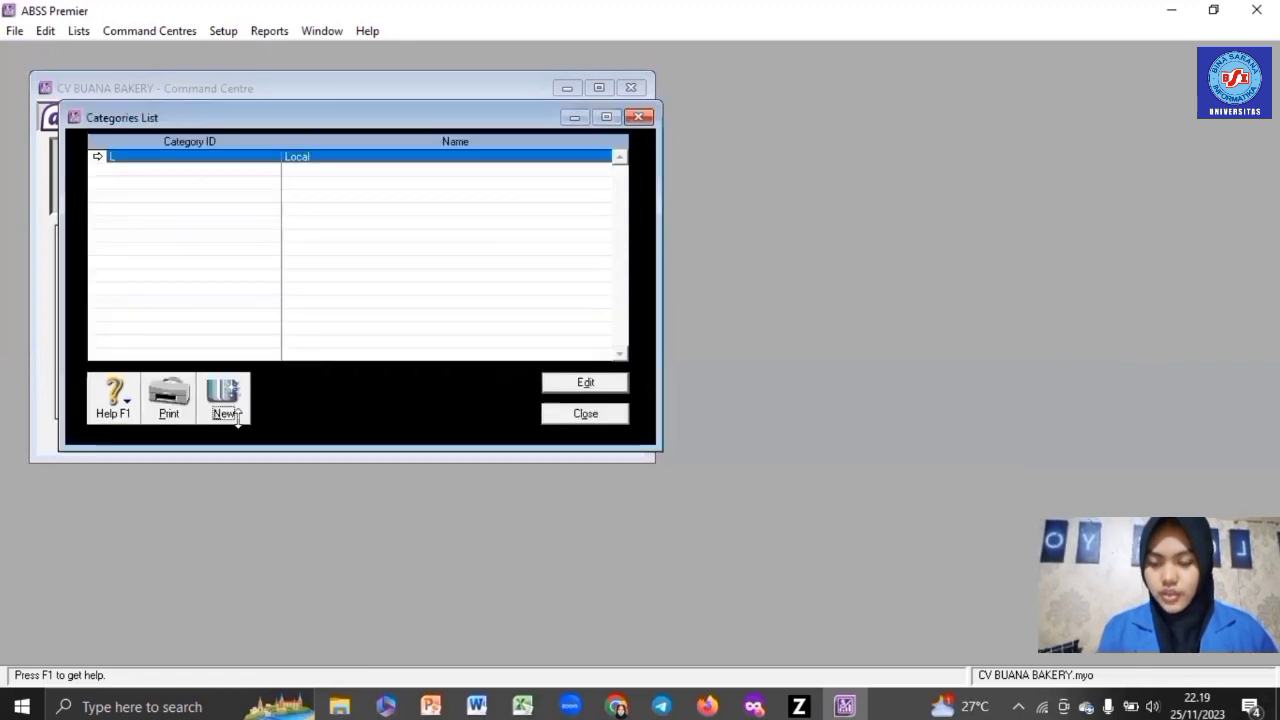
- Create category O named Overseas and close the Categories List
click(225, 400)
text(O)
key(Tab)
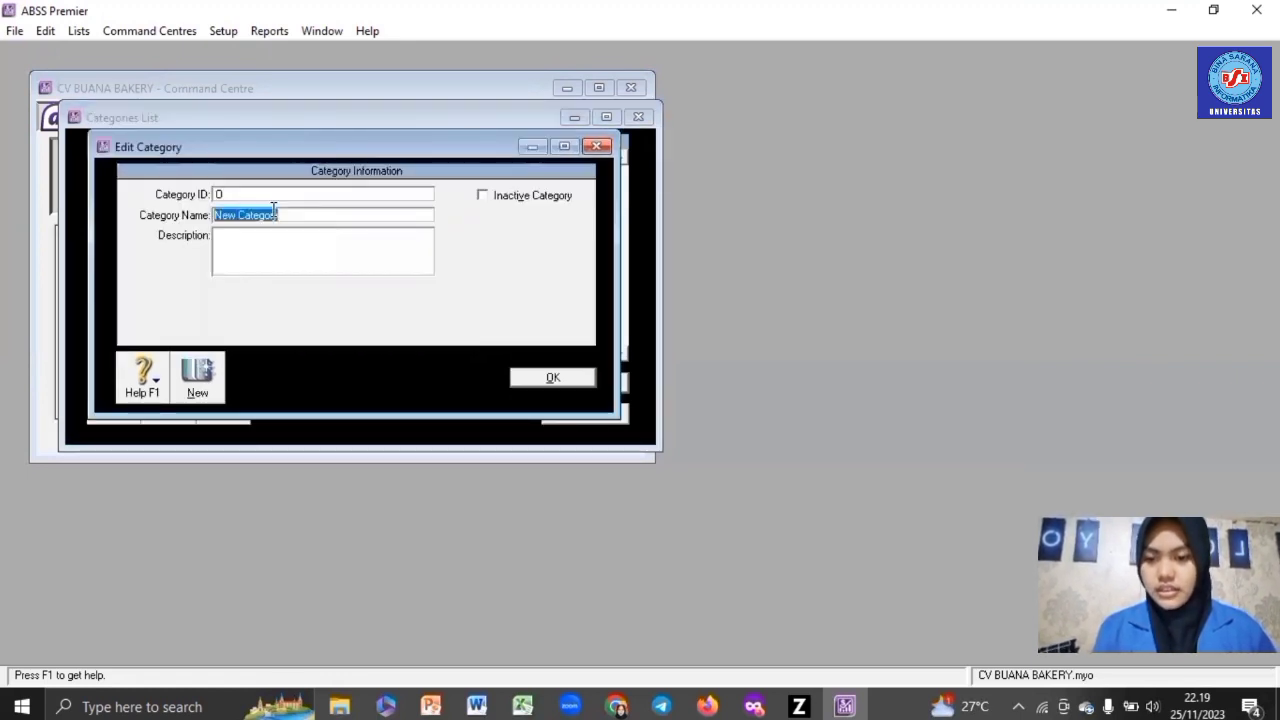
text(Overse)
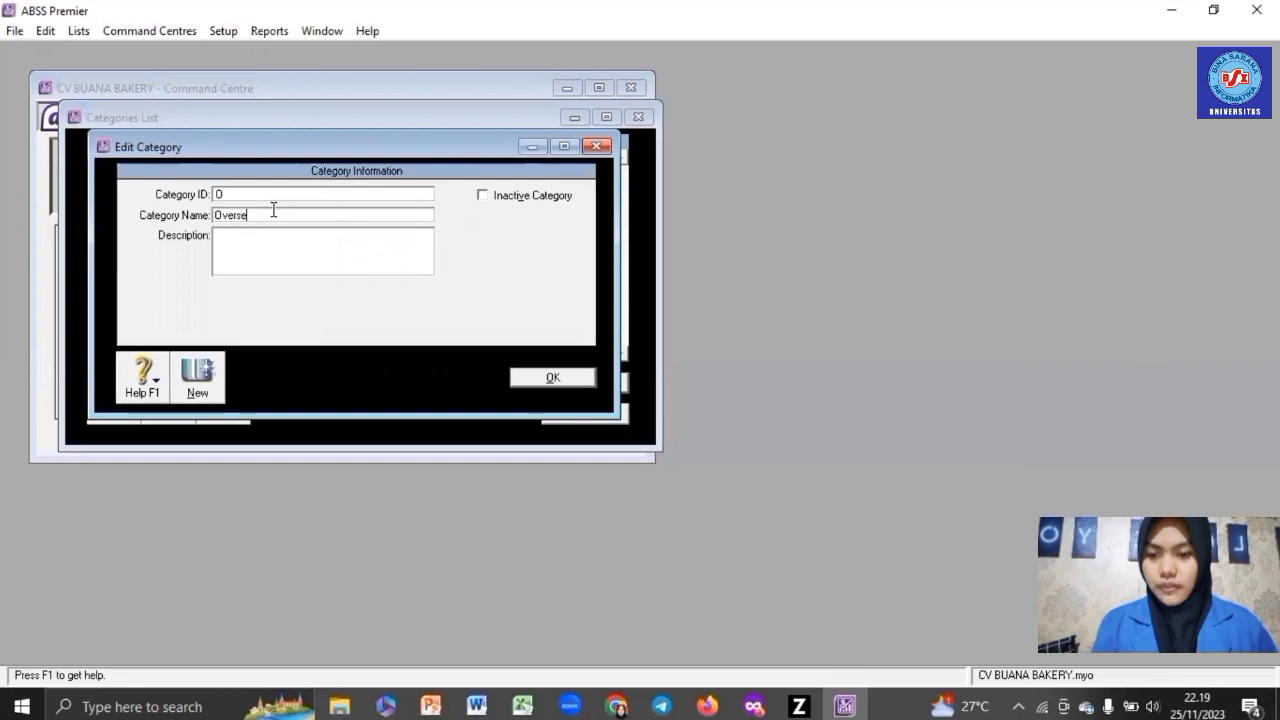
text(as)
click(580, 380)
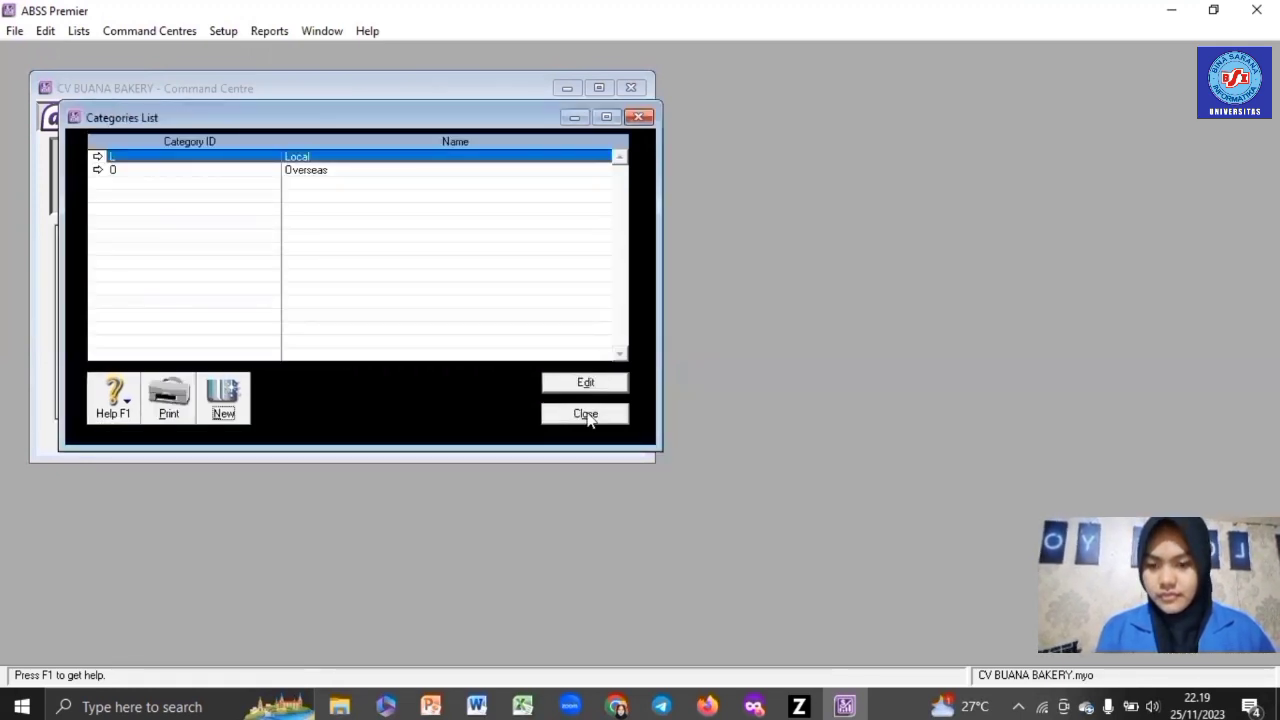
click(586, 413)
click(86, 31)
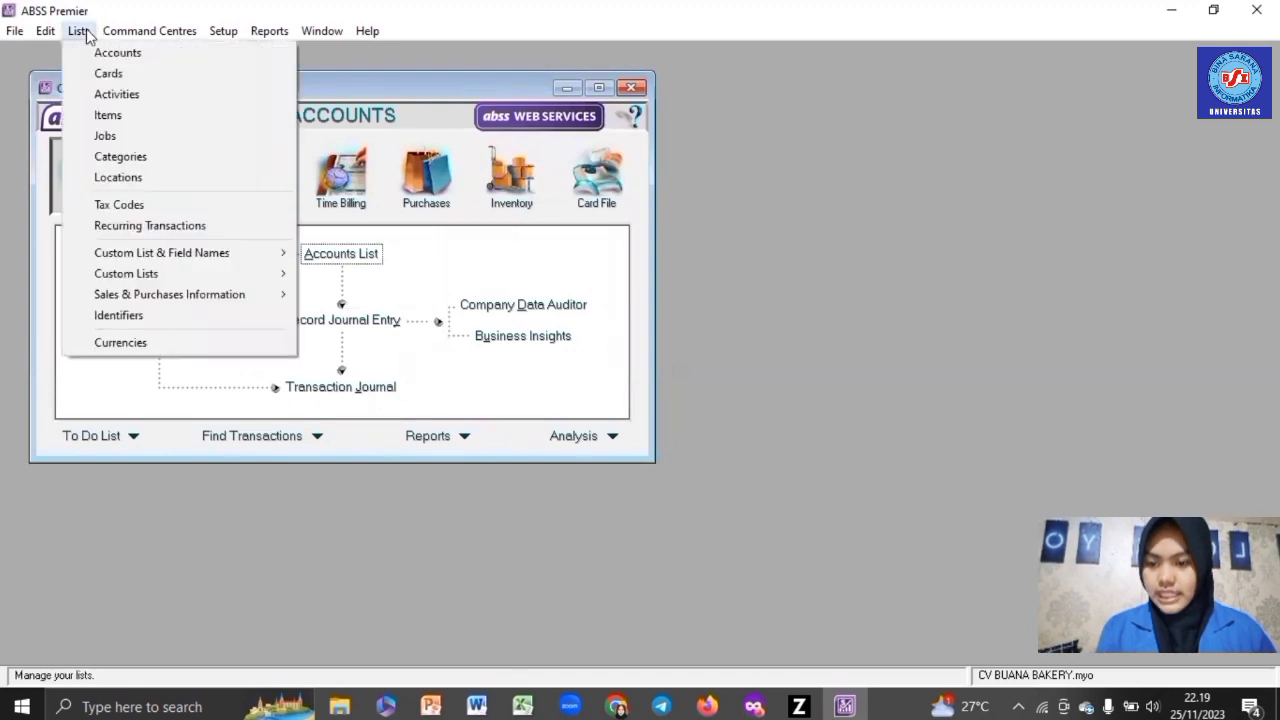
- Name price levels A, B and C as IDR, USD and SGD in Custom List & Field Names
mouse_move(168, 262)
click(350, 253)
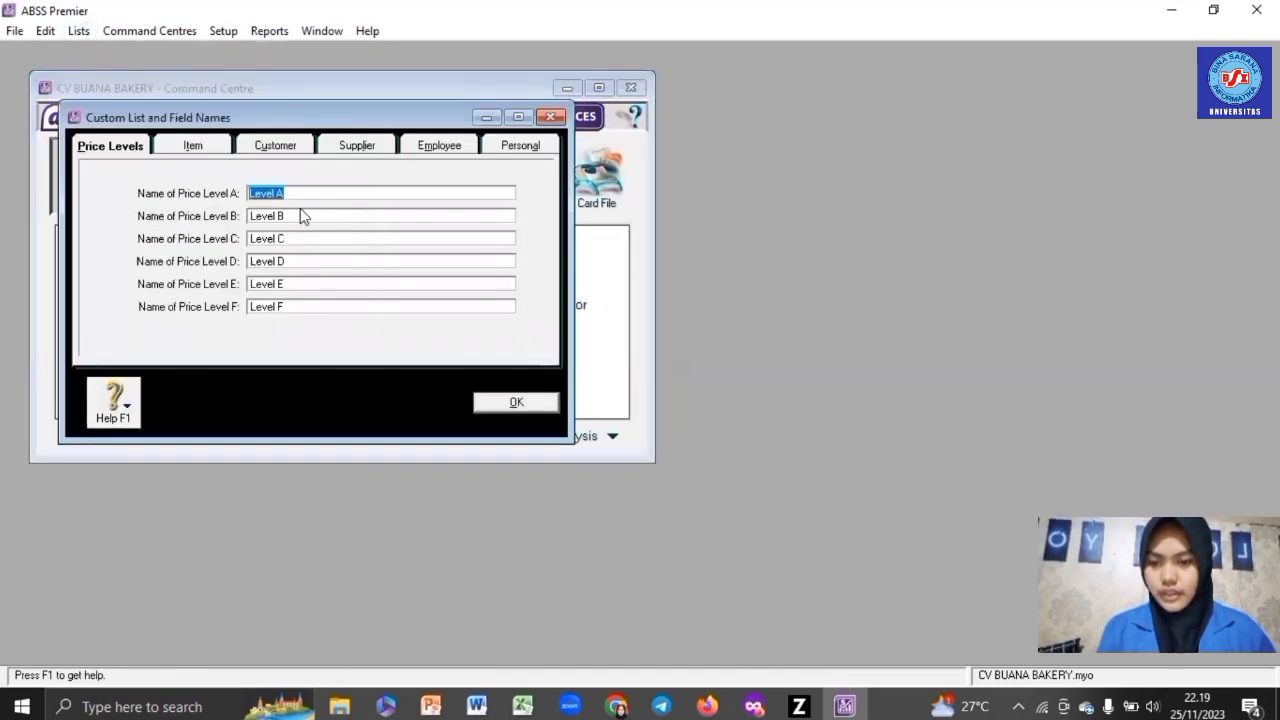
text(IDR)
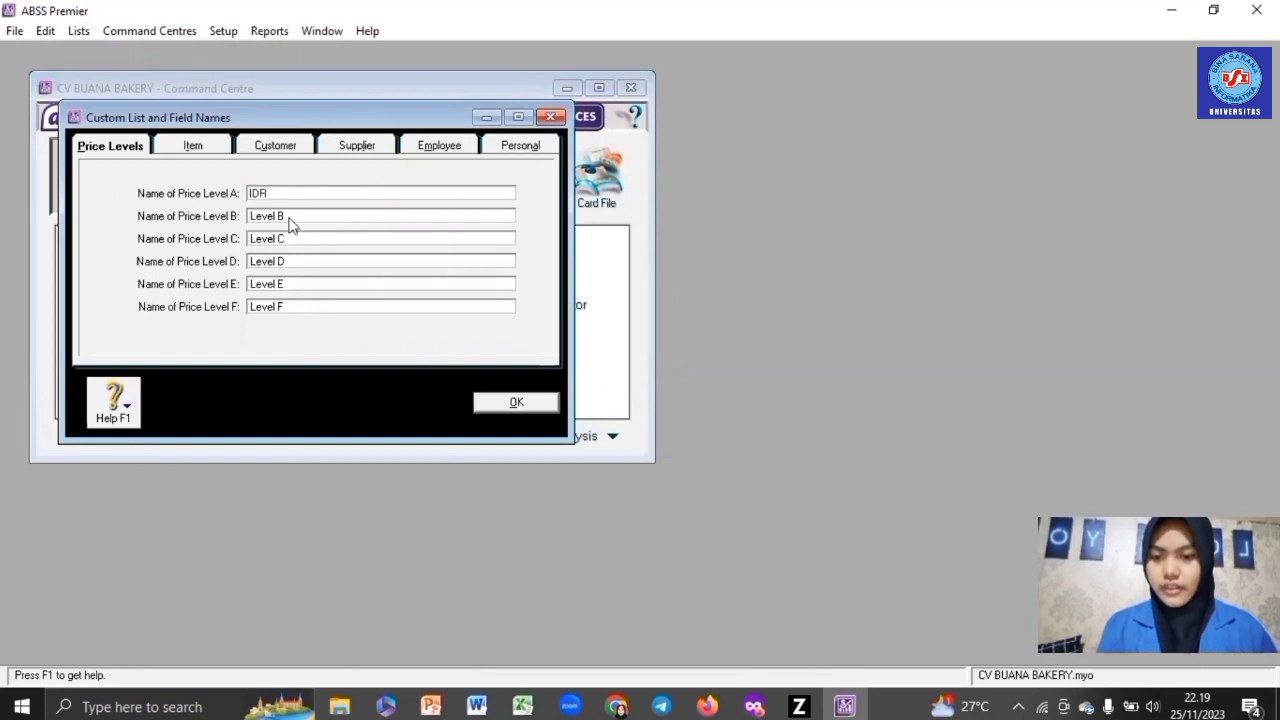
click(289, 216)
text(USD)
click(287, 238)
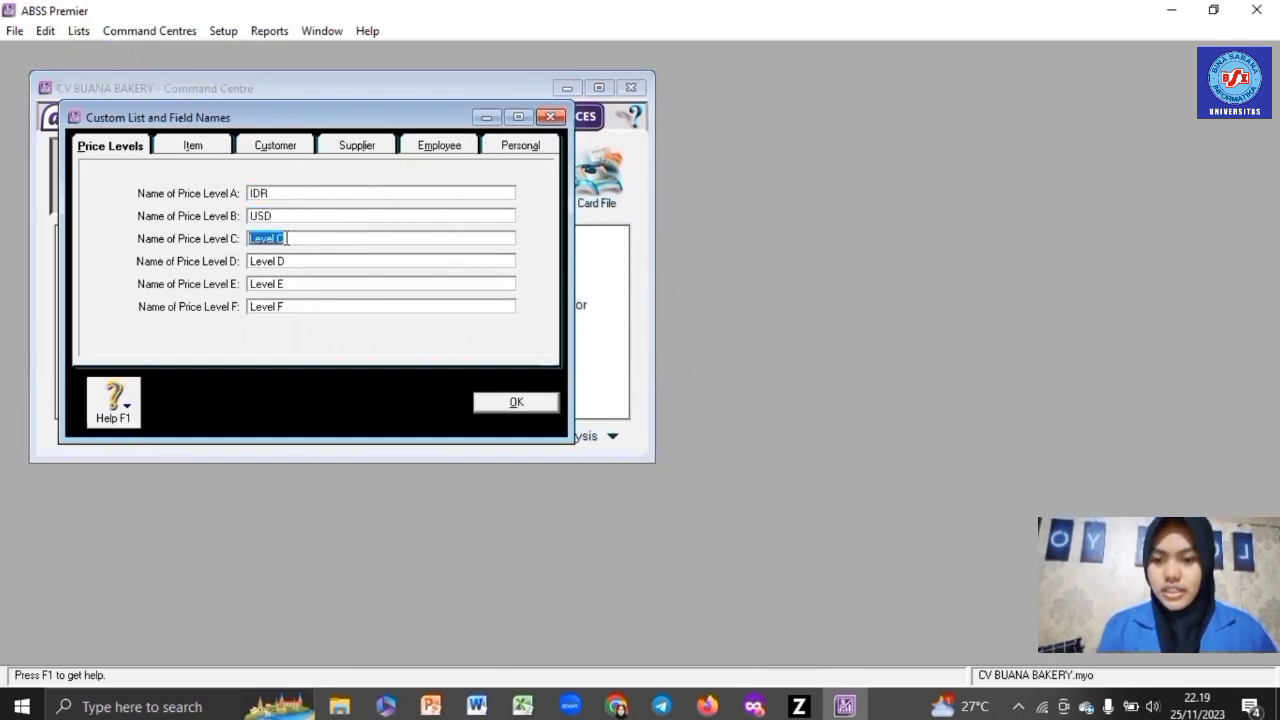
text(SGD)
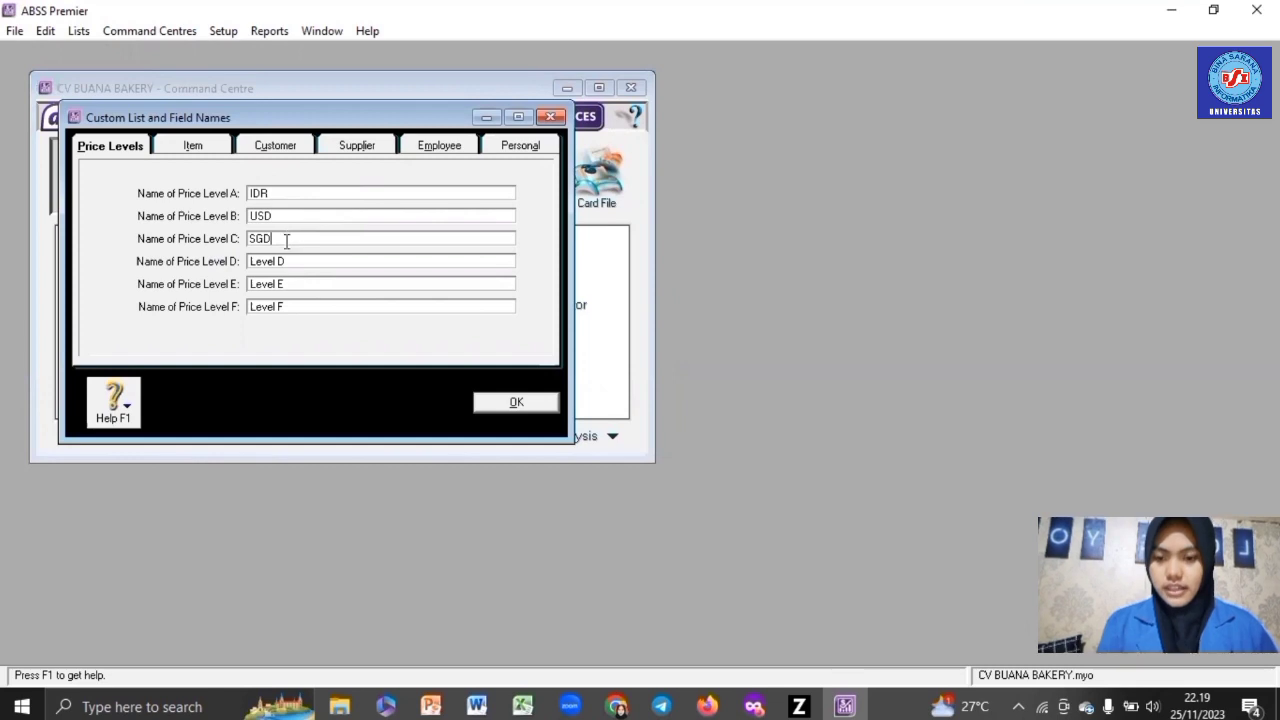
click(516, 402)
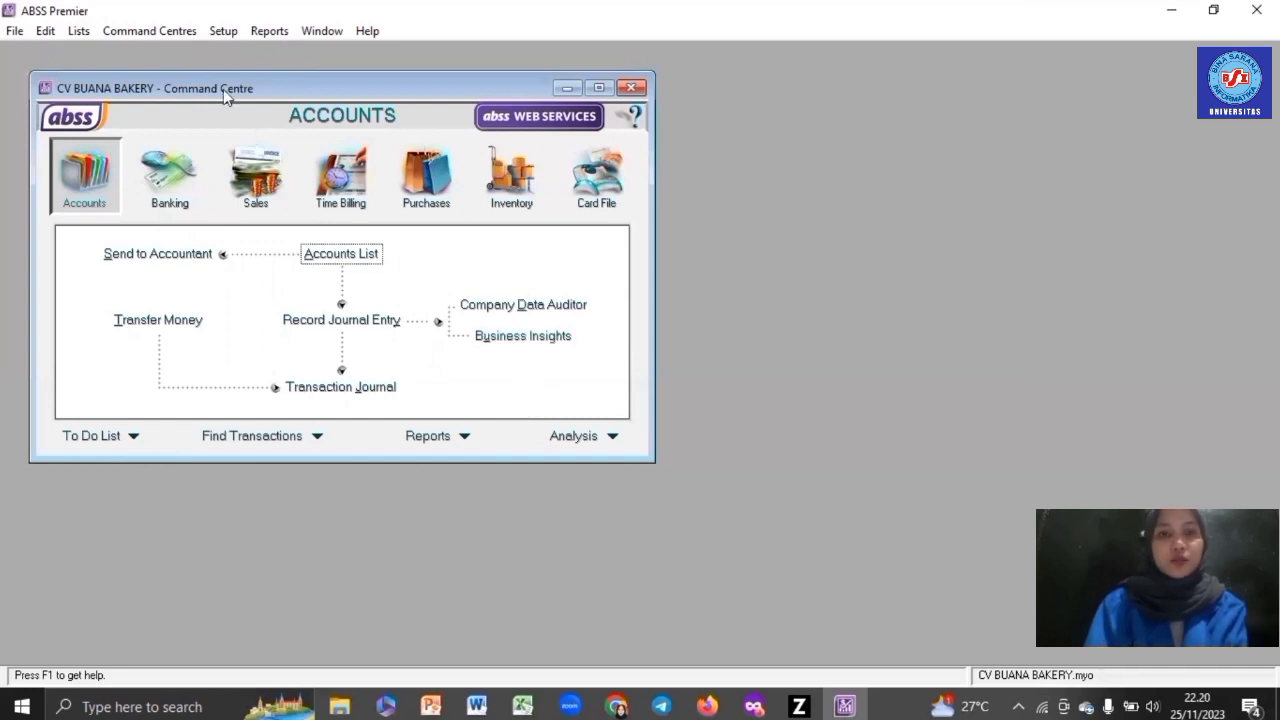
- Open the Cards List from the Card File command centre and start a new card
click(159, 30)
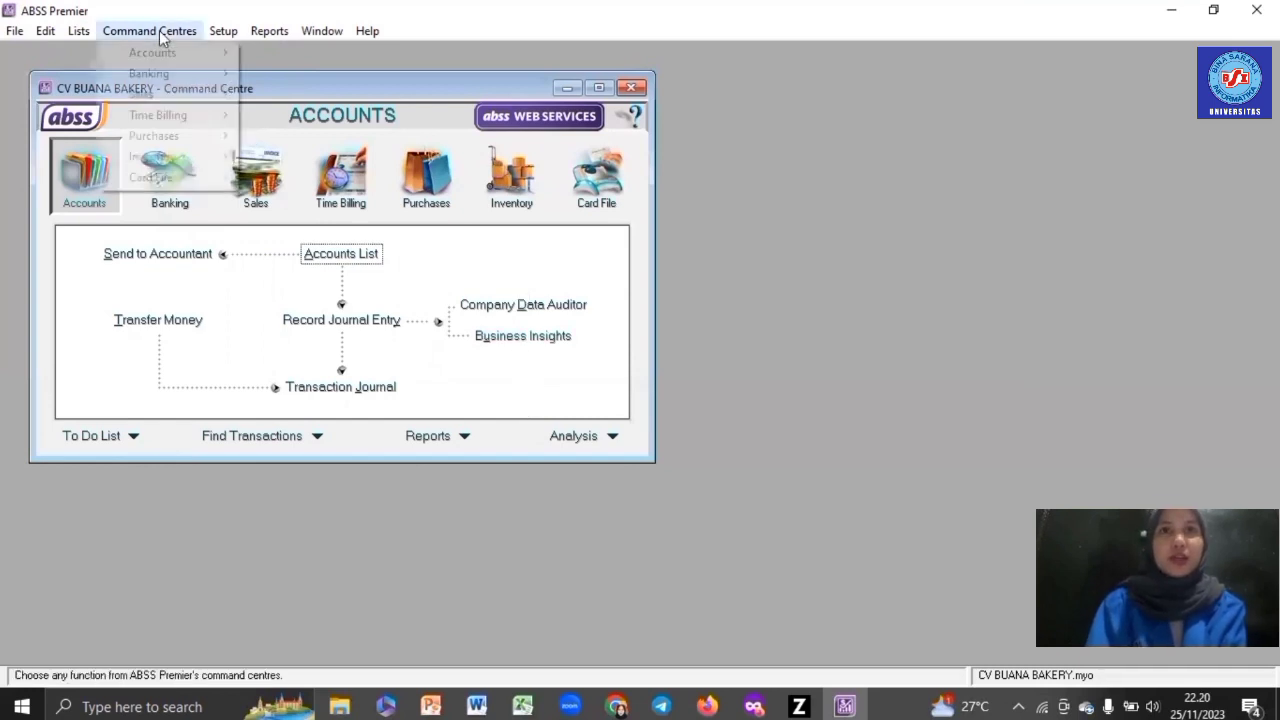
mouse_move(189, 181)
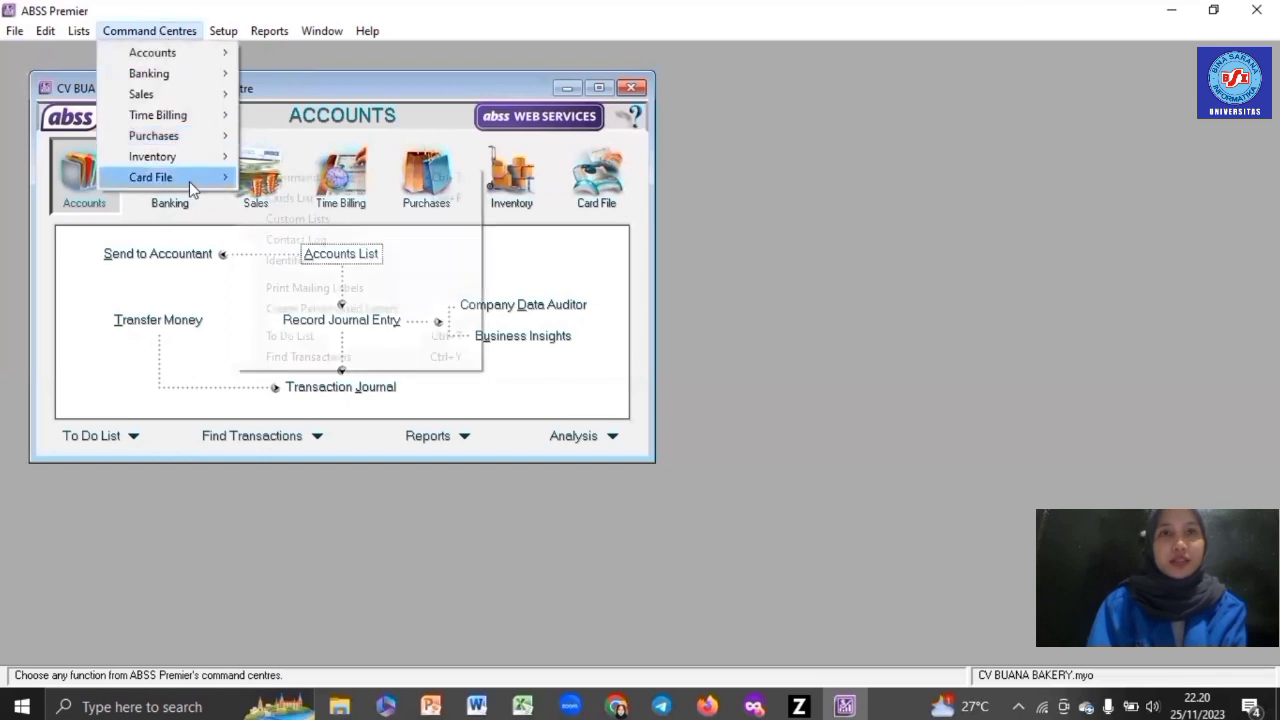
click(268, 200)
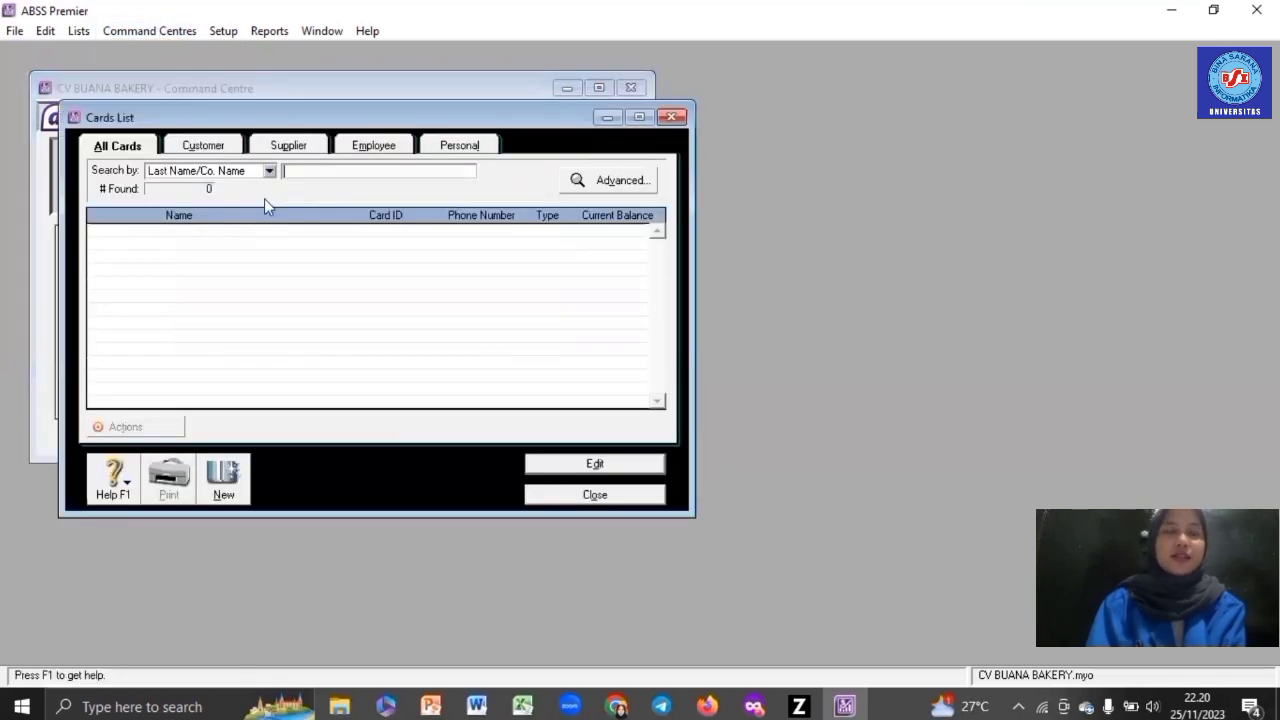
click(236, 480)
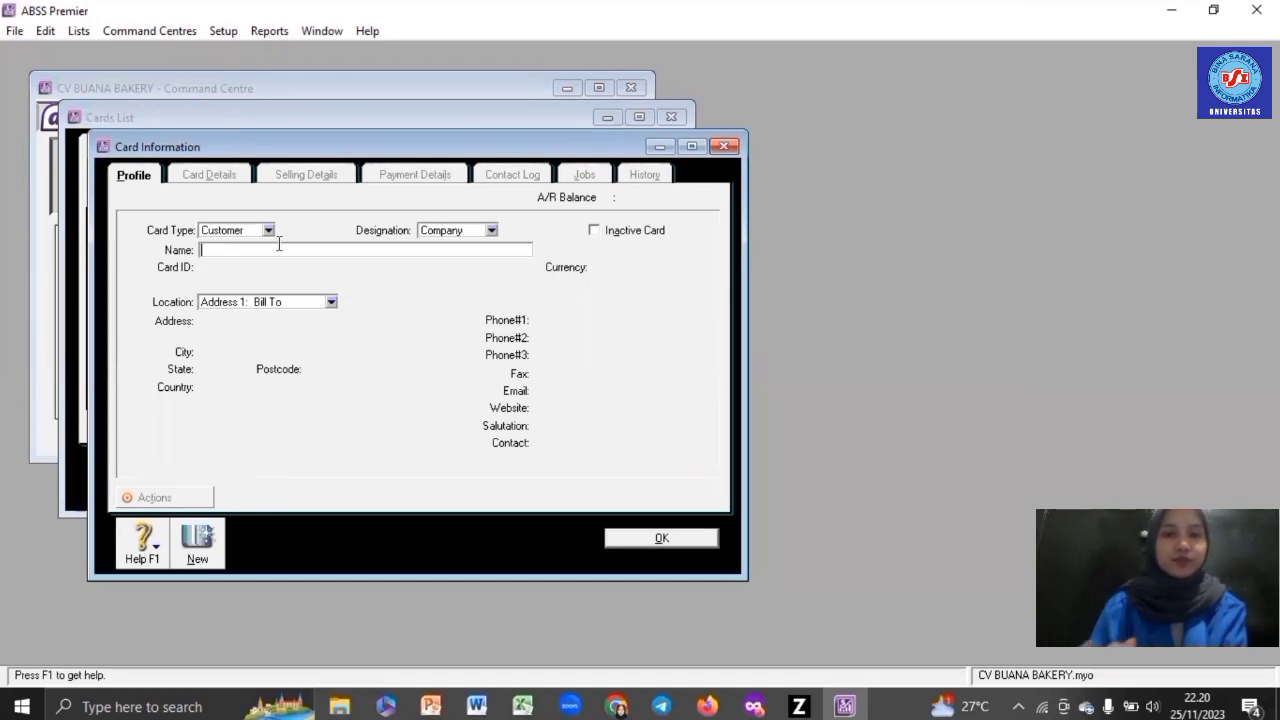
- Enter the customer's company name, card ID and street address on the new card
text(PT TAR)
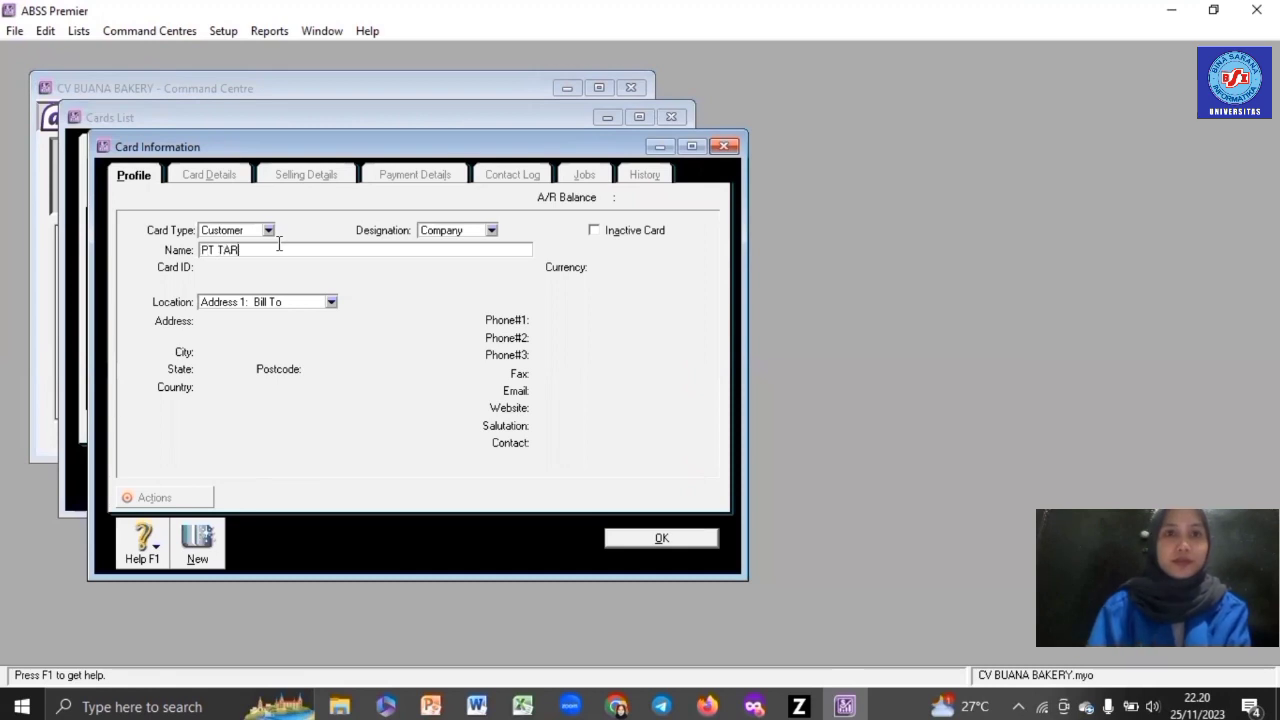
text(UMA NES)
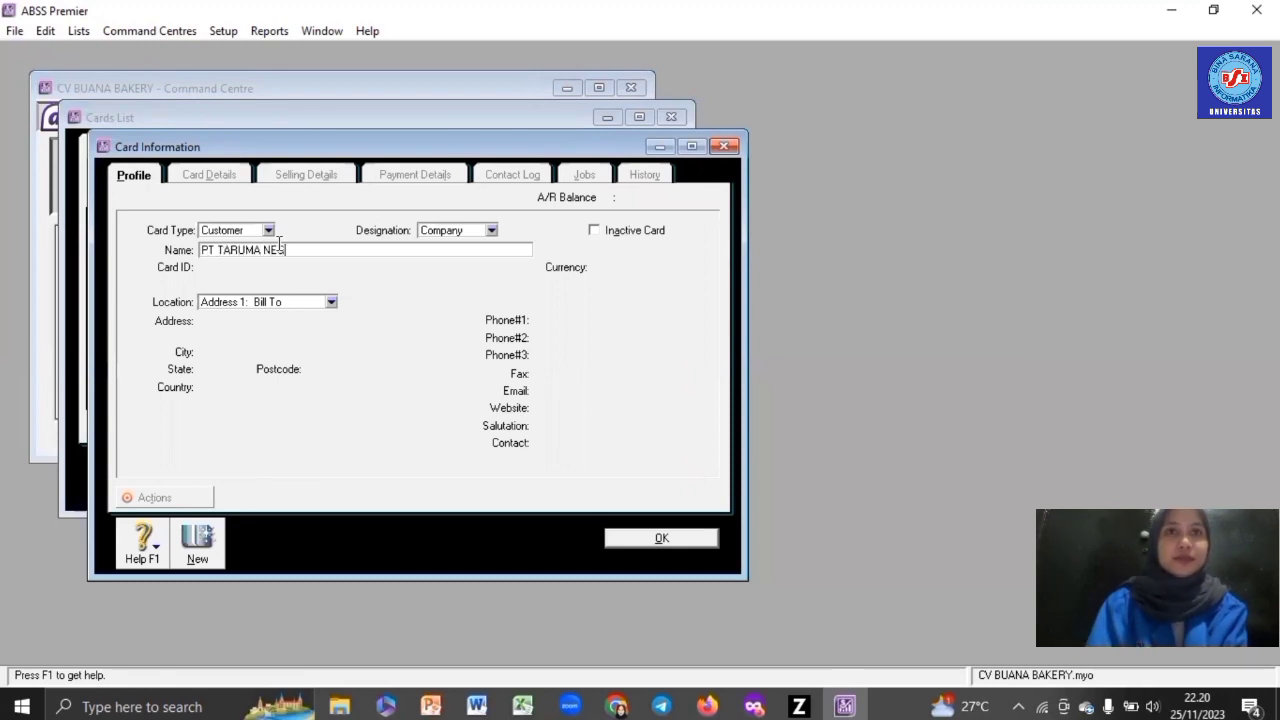
text(ARA)
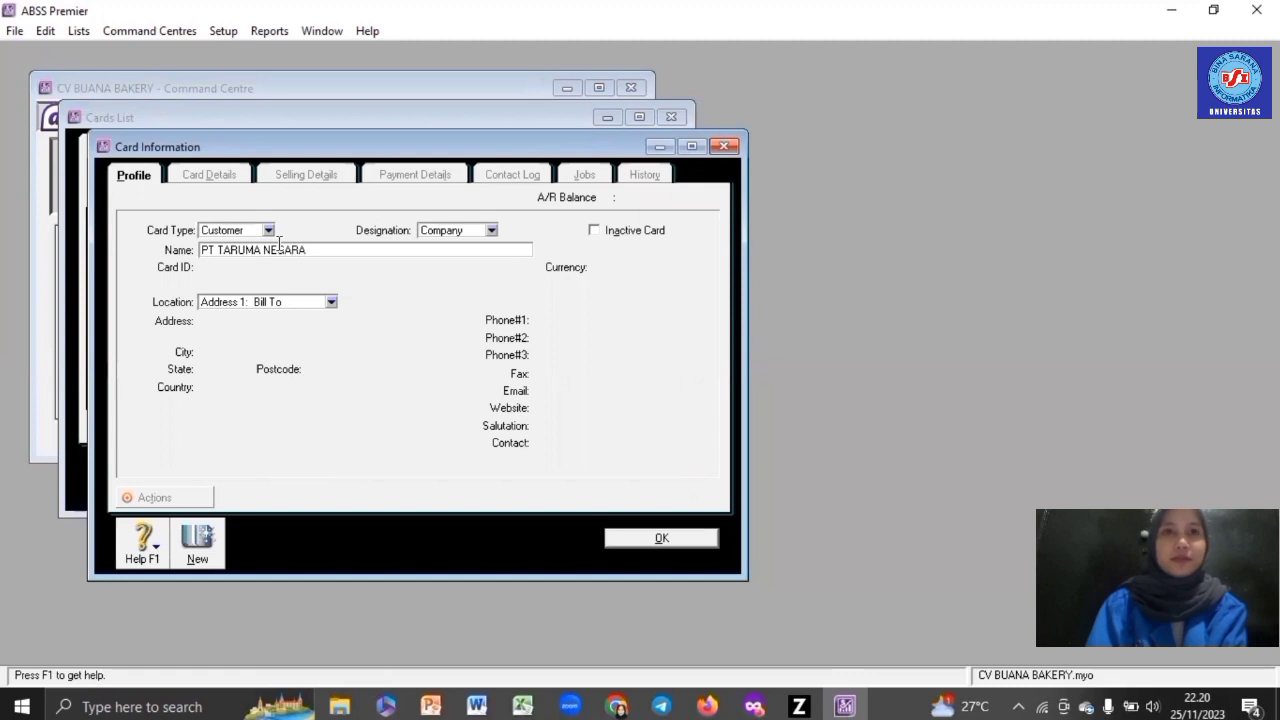
key(Tab)
text(C001)
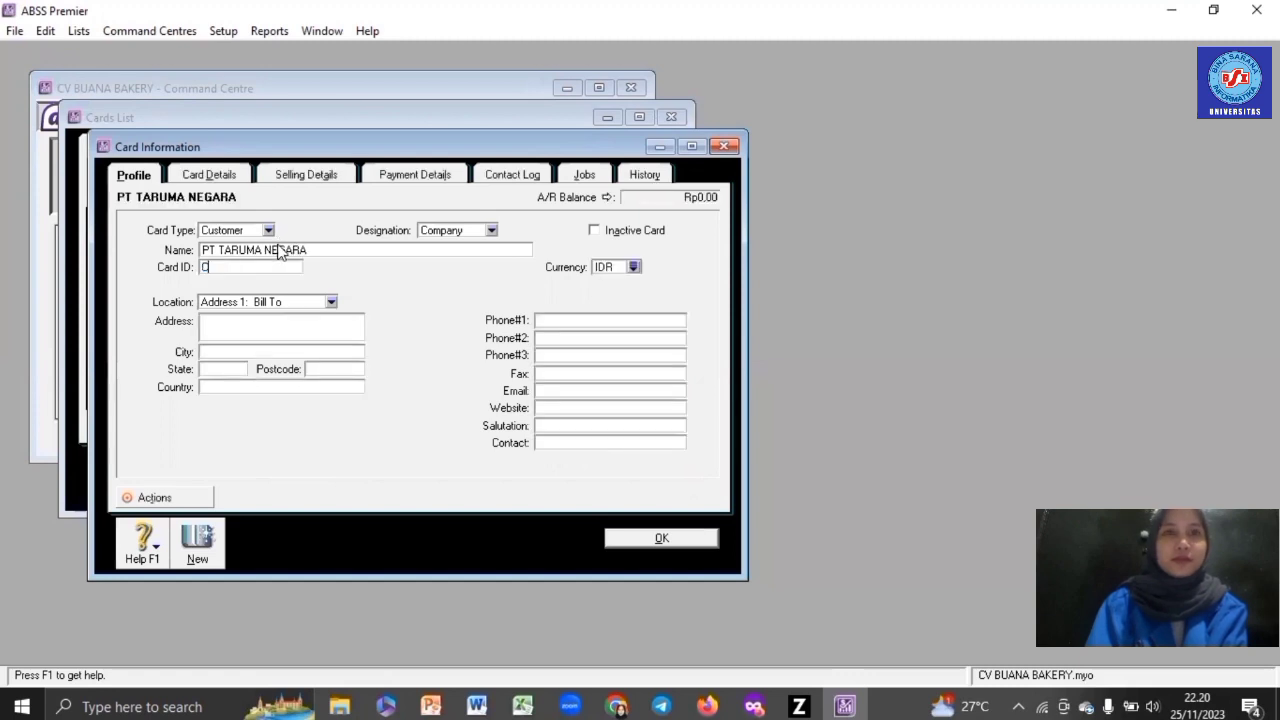
click(284, 327)
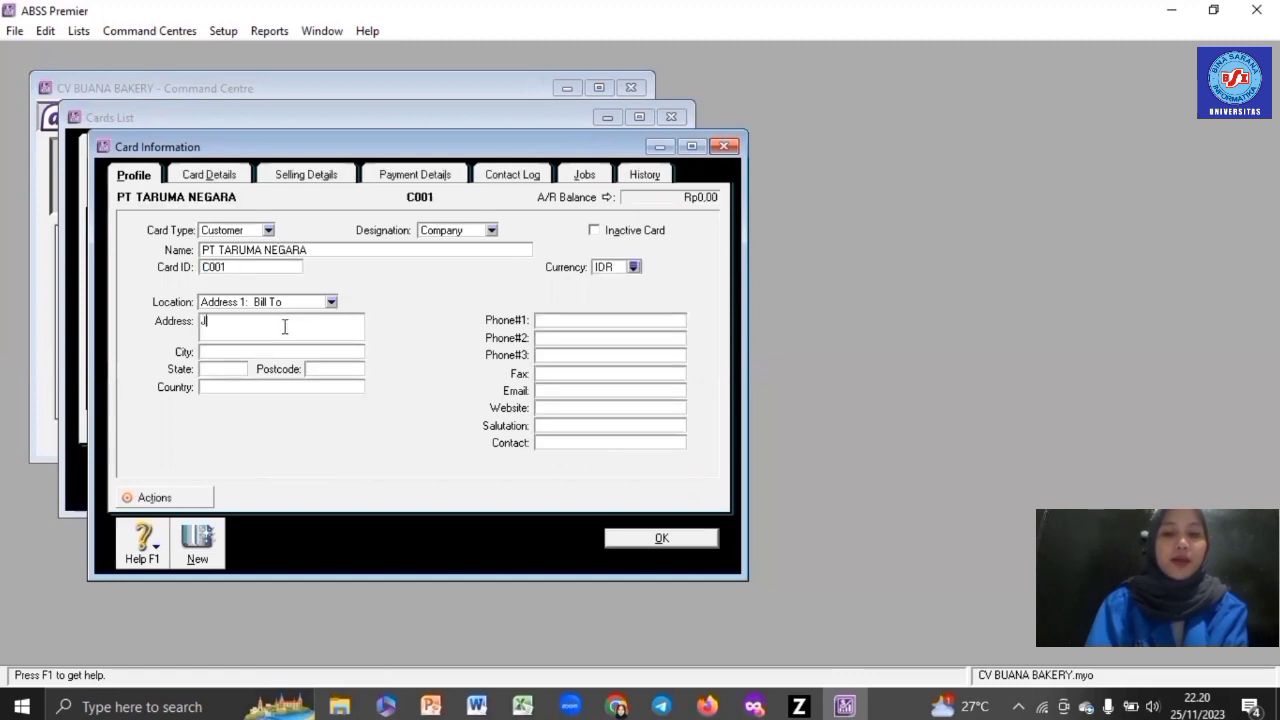
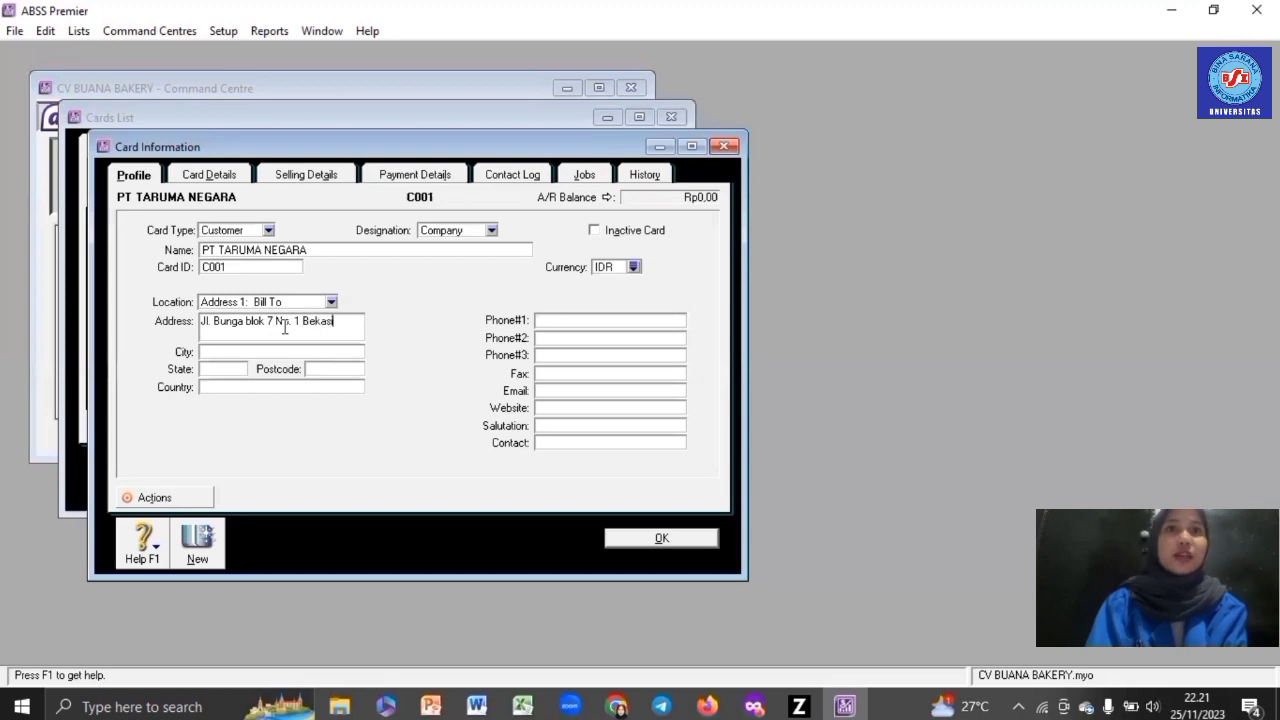
- Set selling details to No Default sale layout, PPN tax code and IDR price level, then save
click(322, 174)
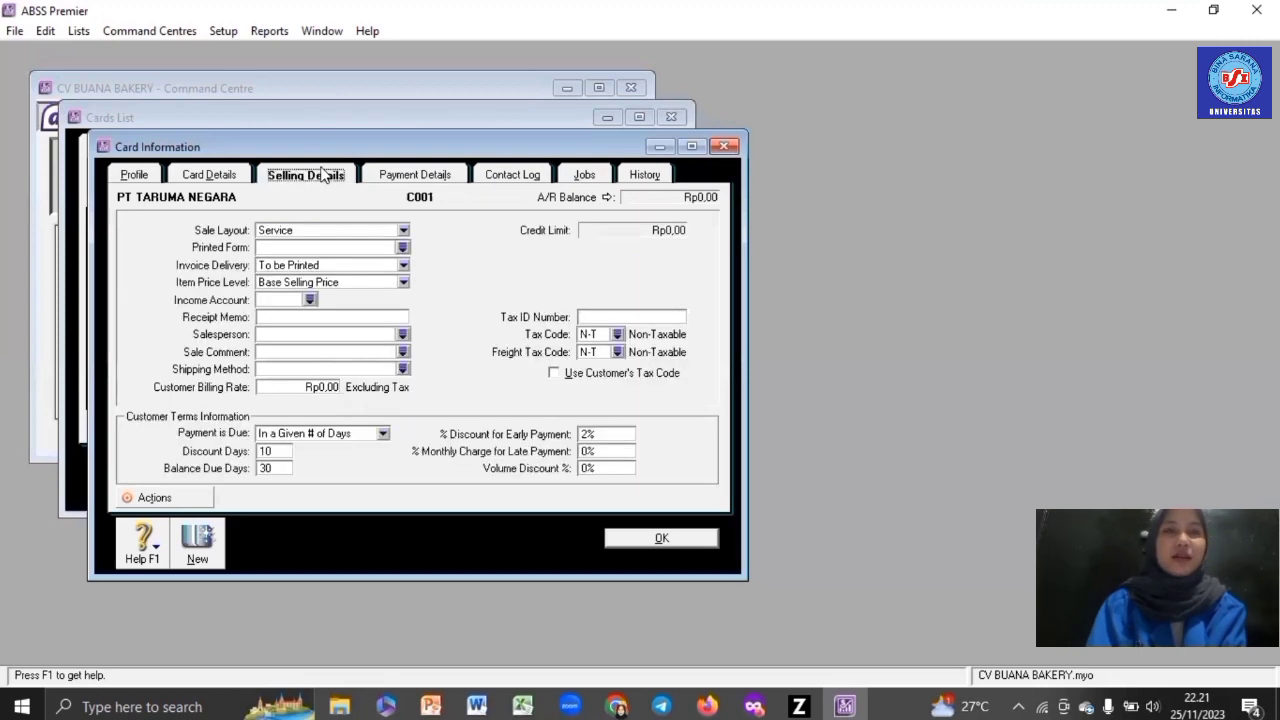
click(403, 231)
click(385, 248)
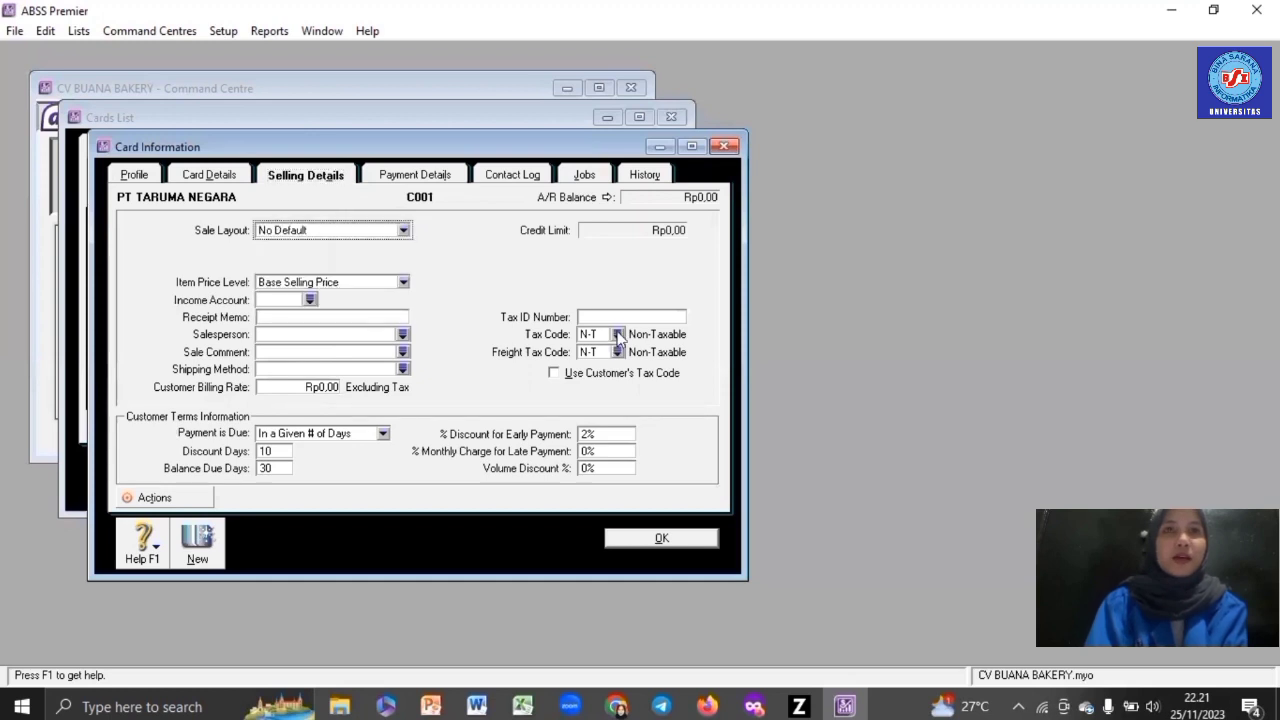
click(617, 335)
double_click(566, 276)
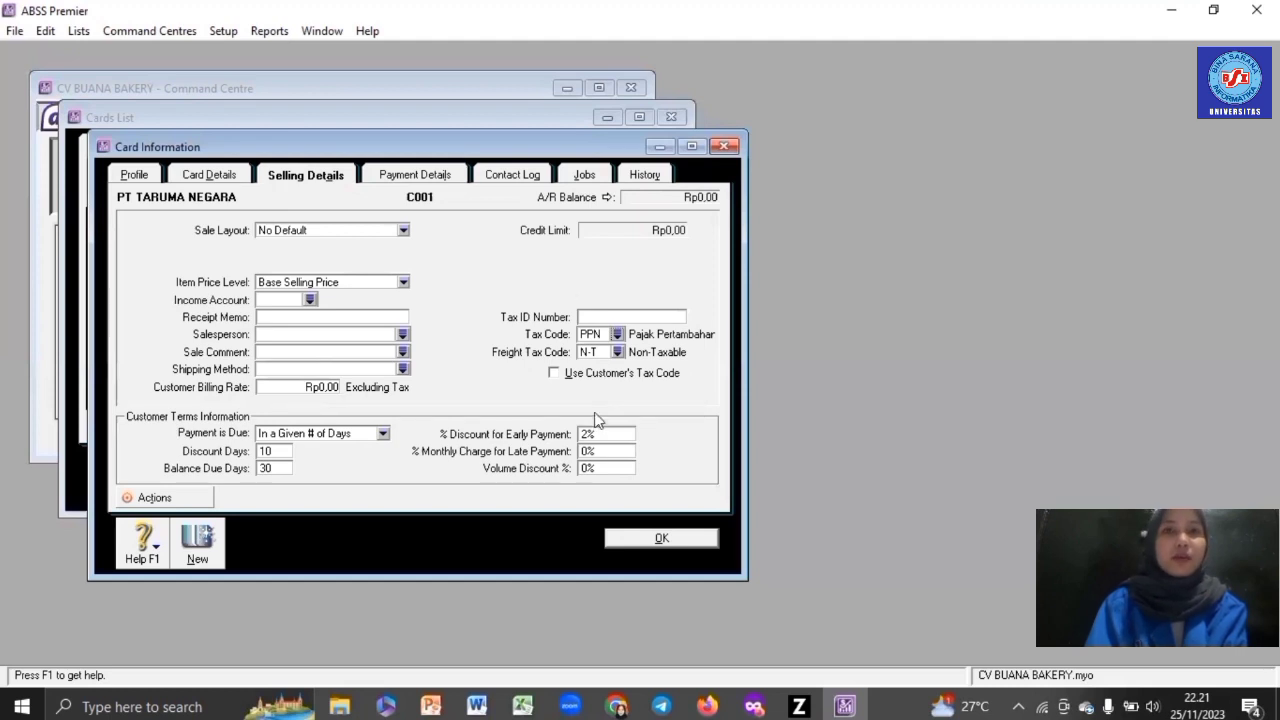
click(403, 283)
click(350, 314)
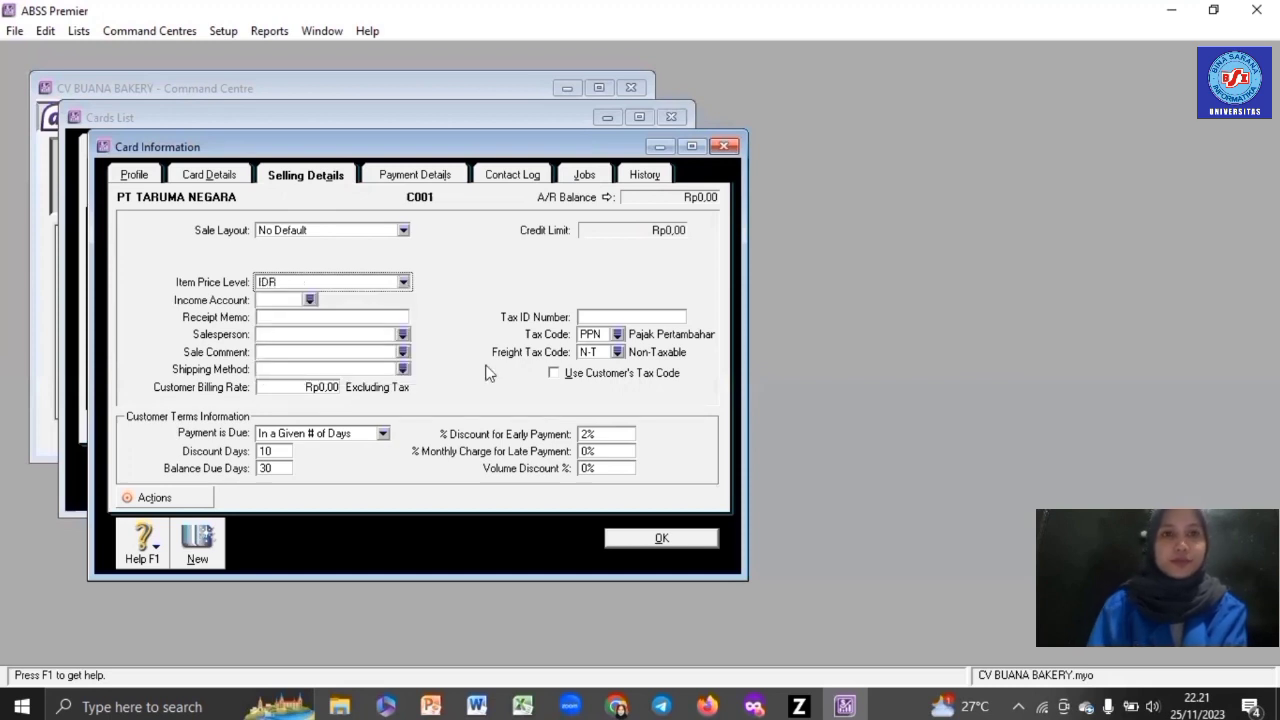
click(638, 548)
click(226, 492)
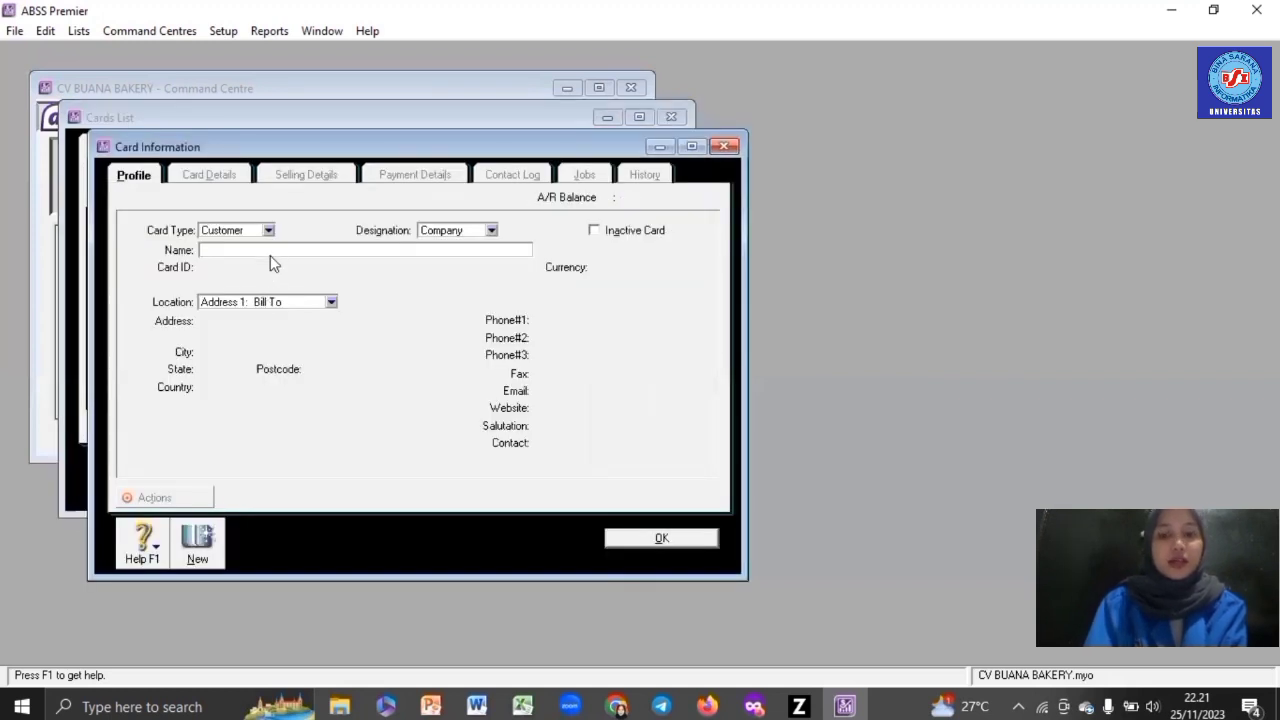
- Enter the second customer's name, card ID and street address
text(SUNNY)
key(Tab)
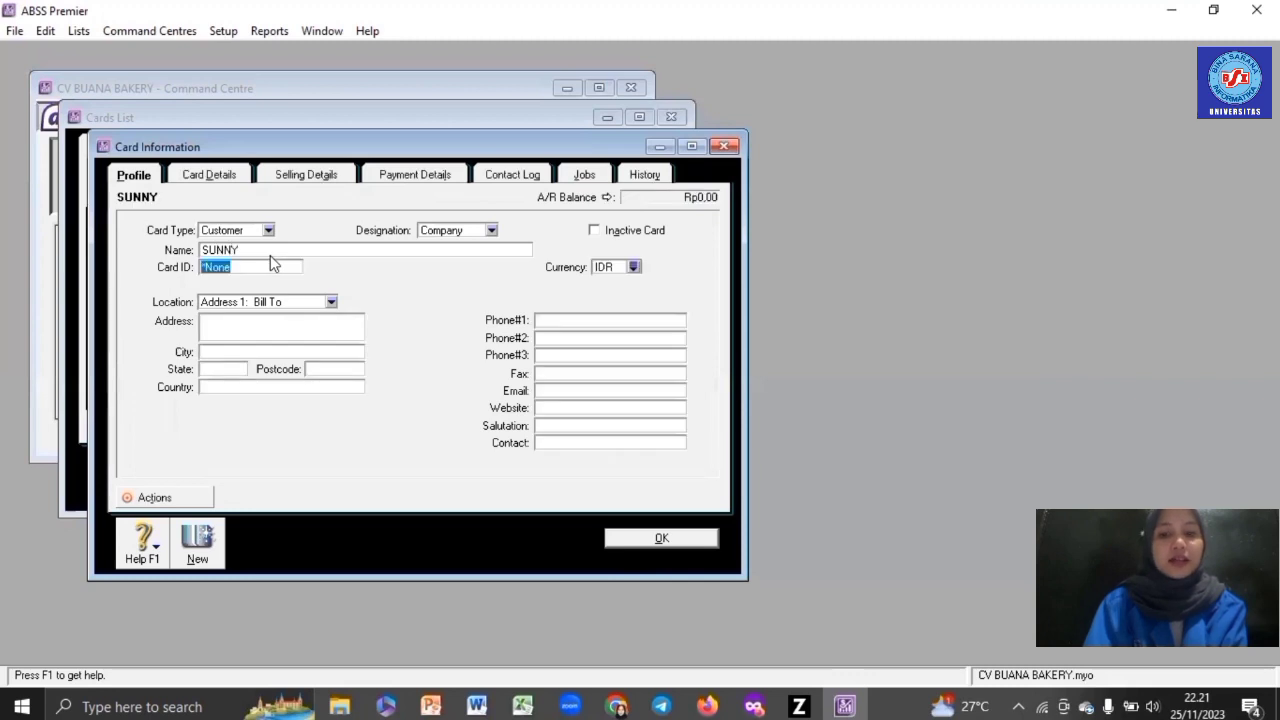
text(C002)
click(283, 327)
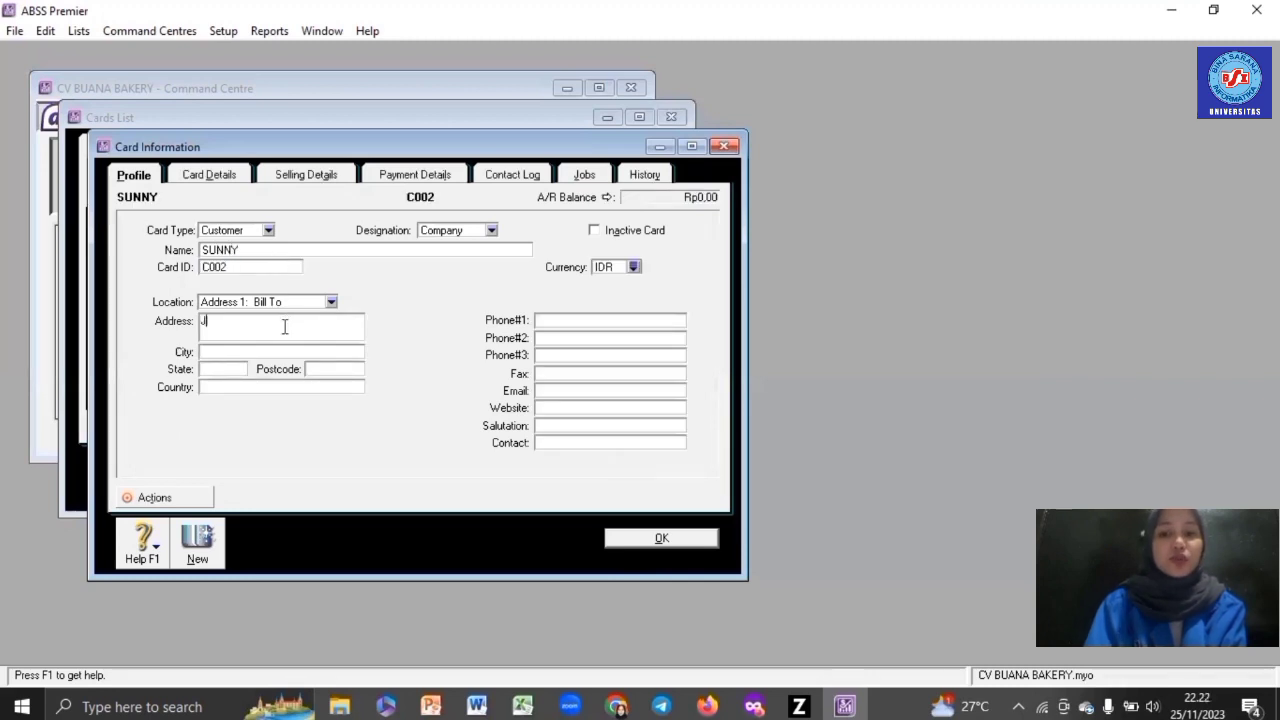
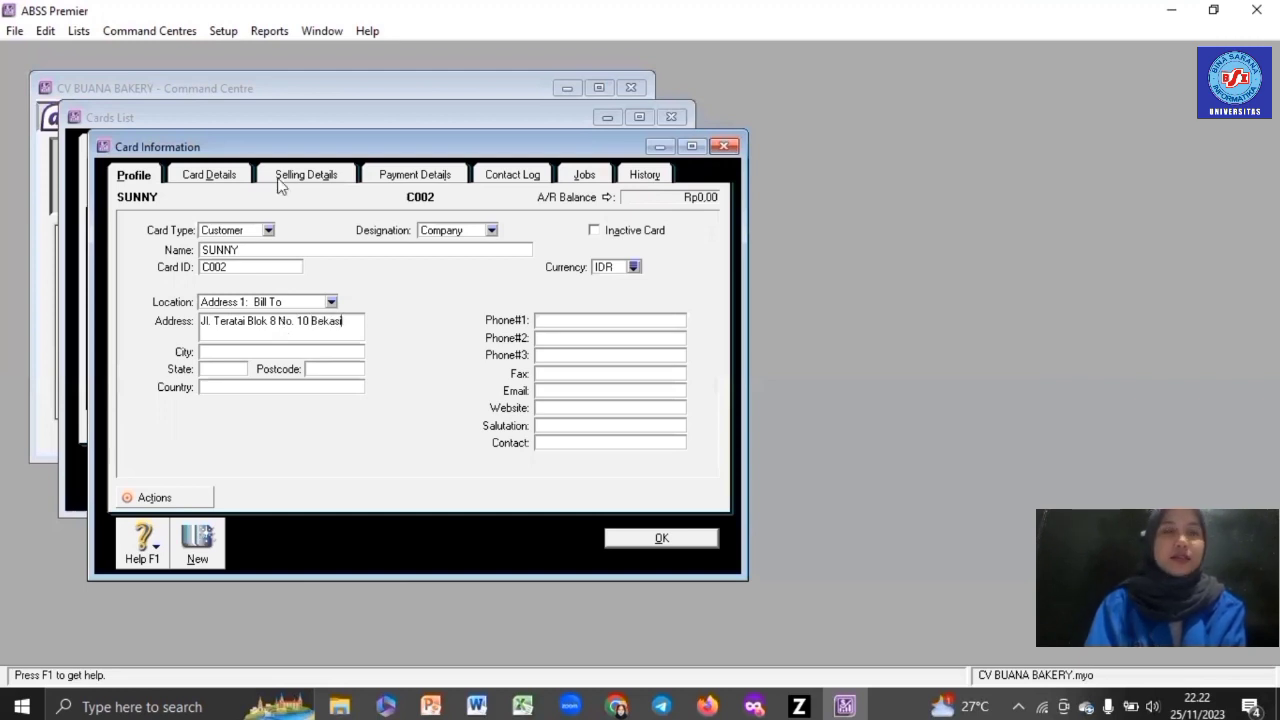
- Set selling details to No Default sale layout, IDR price level and PPN tax code, then save
click(306, 175)
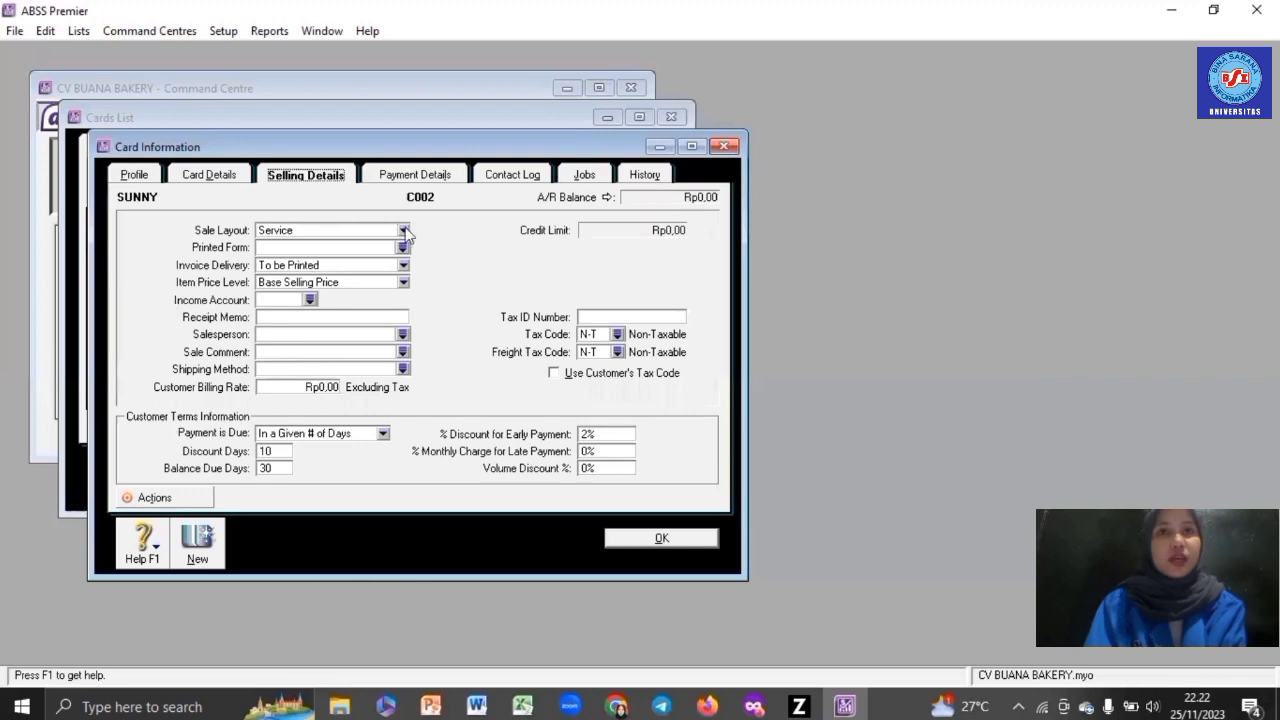
click(403, 231)
click(385, 247)
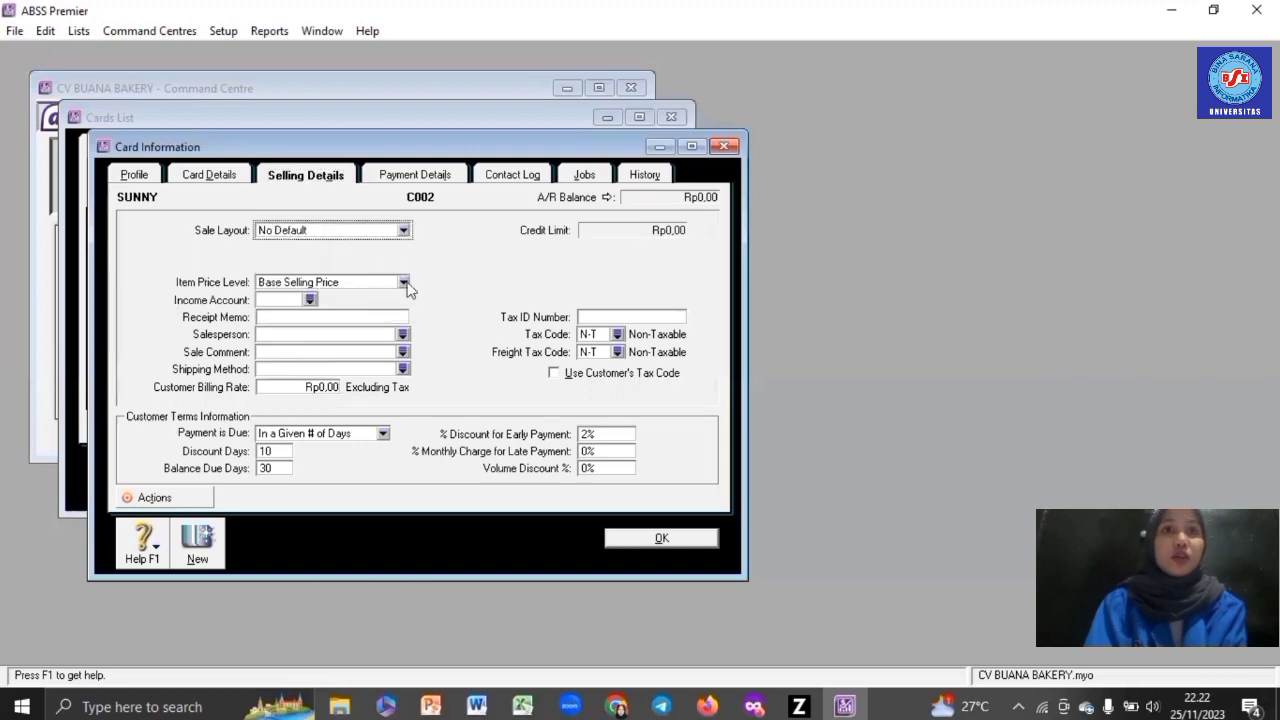
click(403, 283)
click(363, 308)
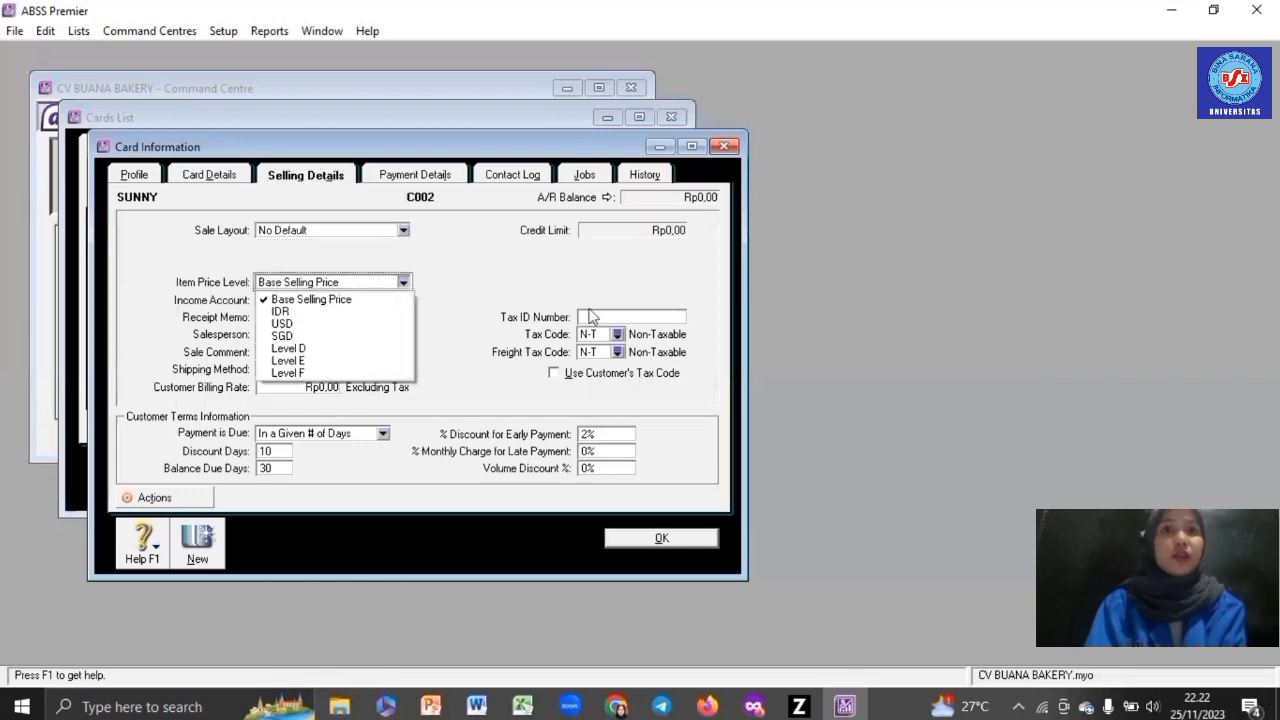
click(617, 335)
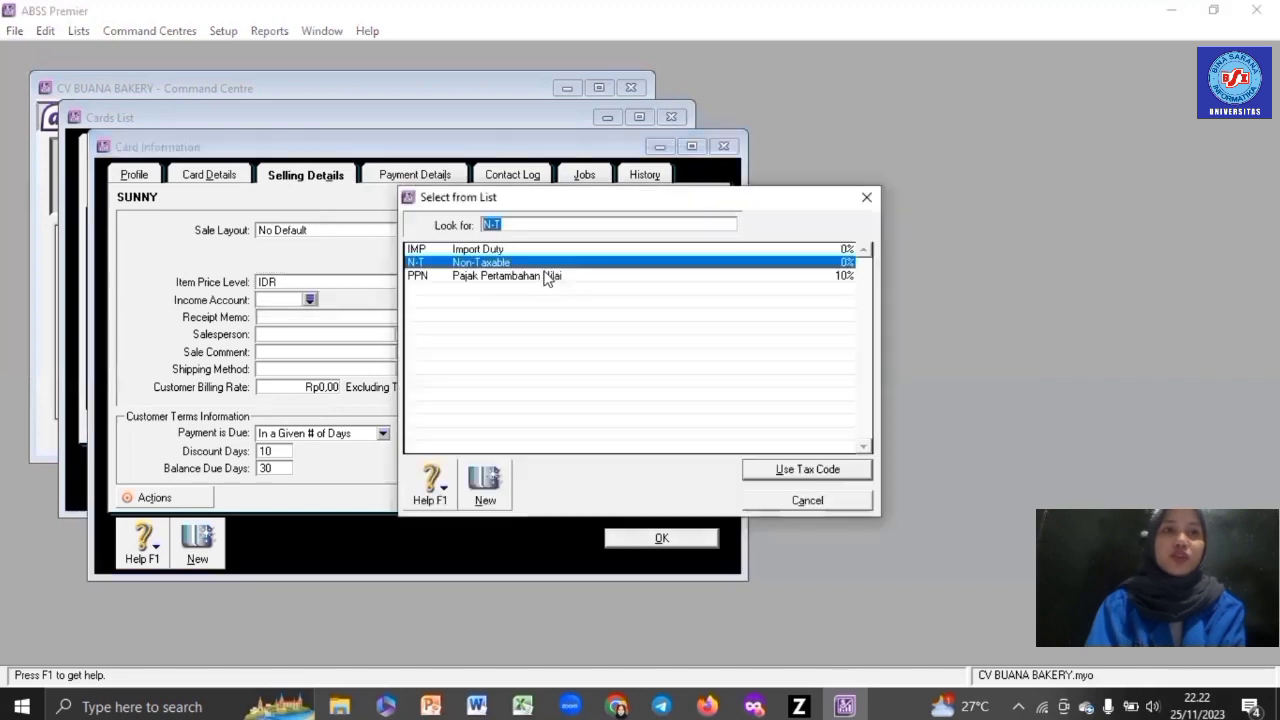
double_click(547, 277)
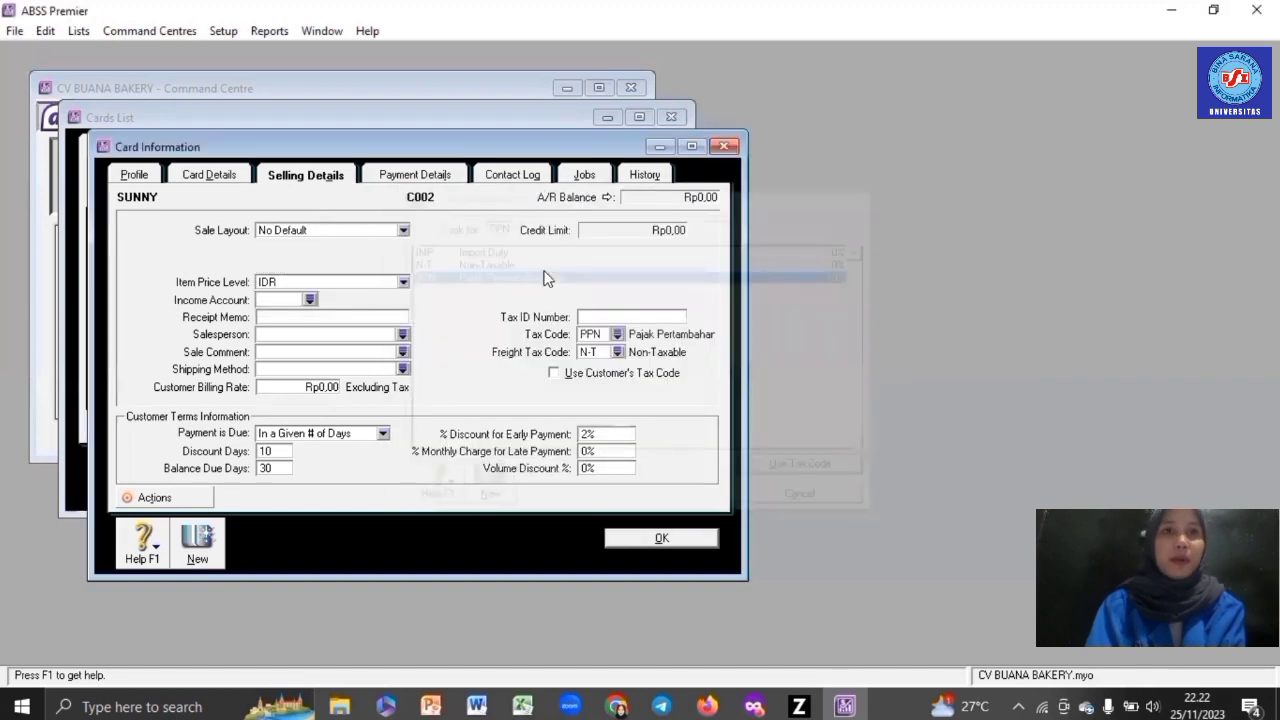
click(687, 542)
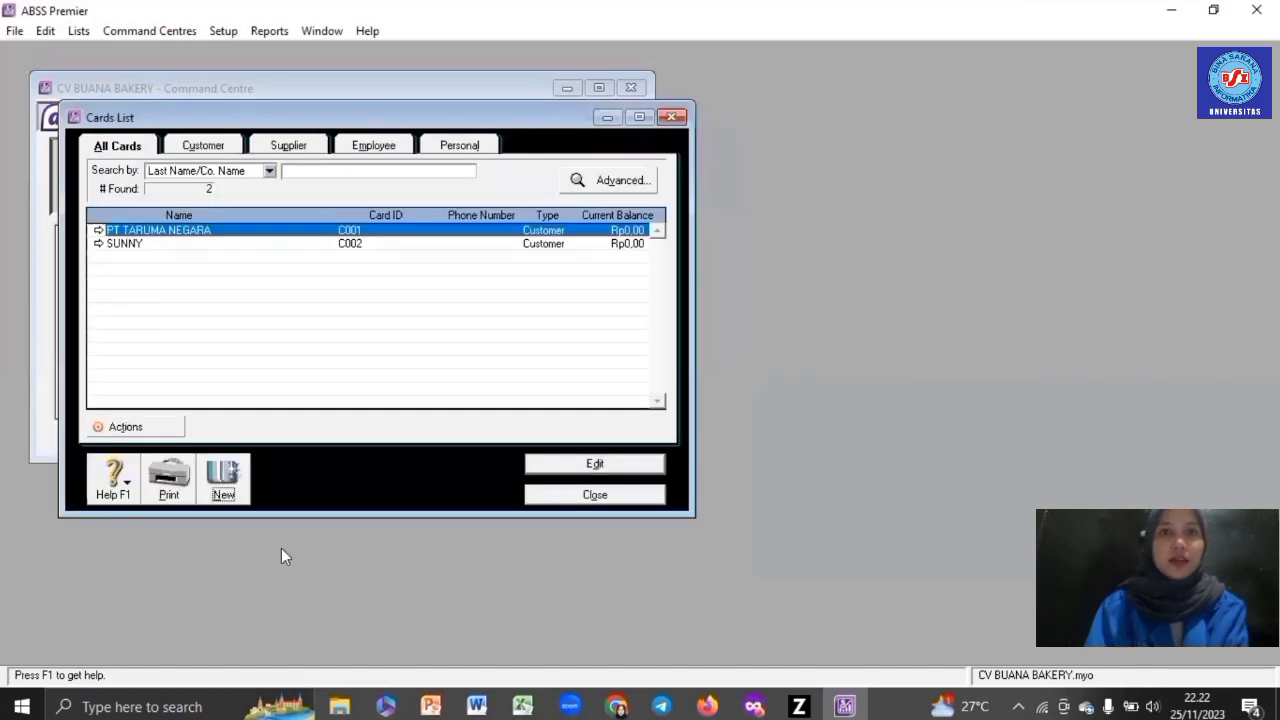
- Create customer card PT MUNDUR with card ID C003 and enter its address
click(231, 486)
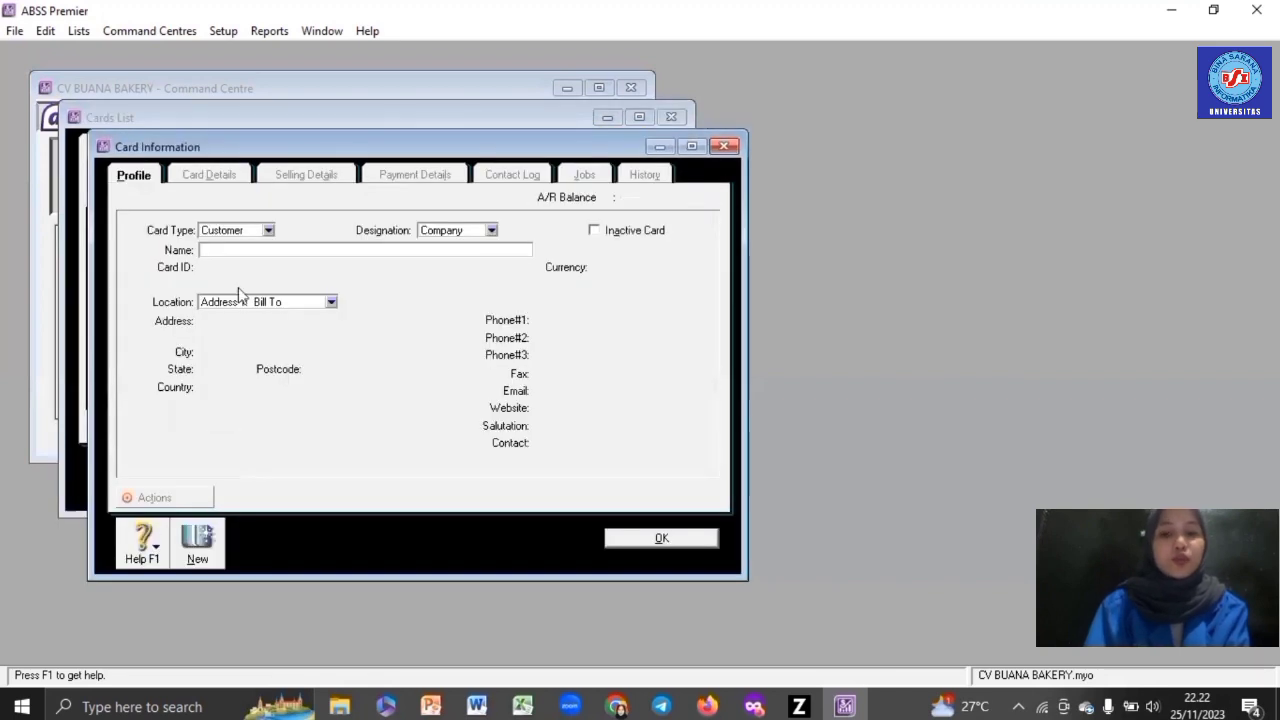
text(PT M)
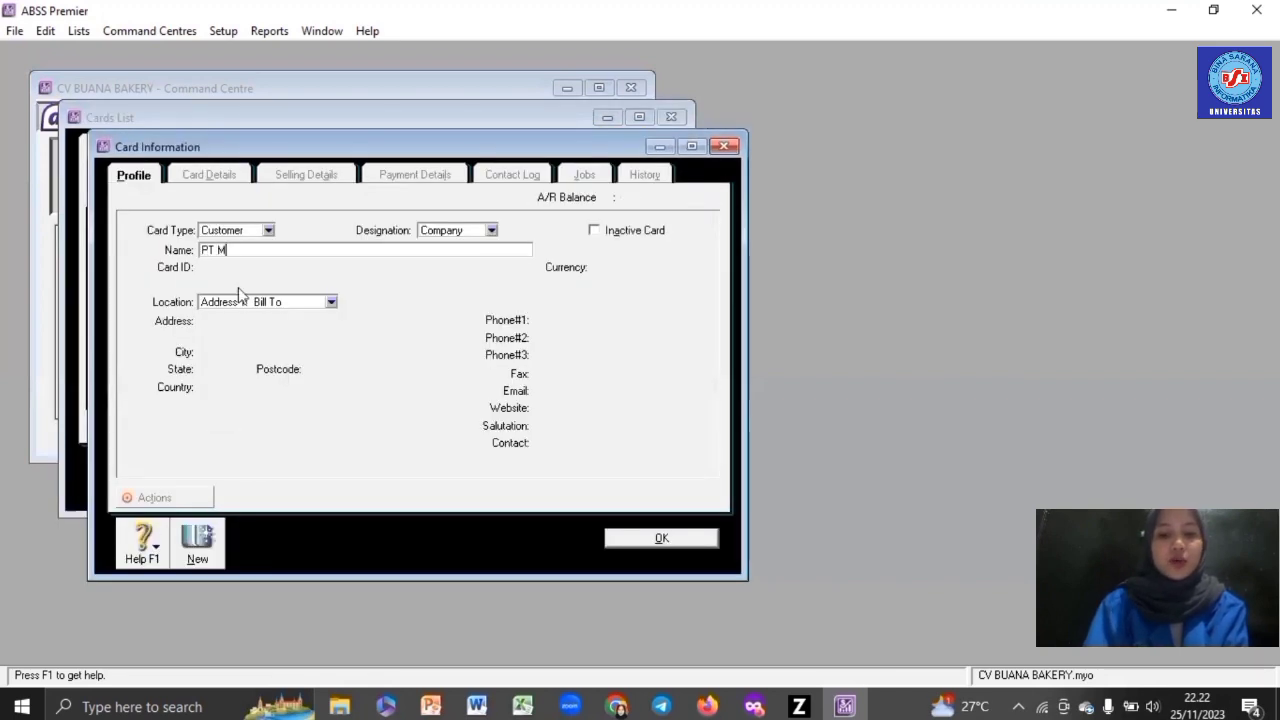
text(UNDUR)
key(Tab)
text(C003)
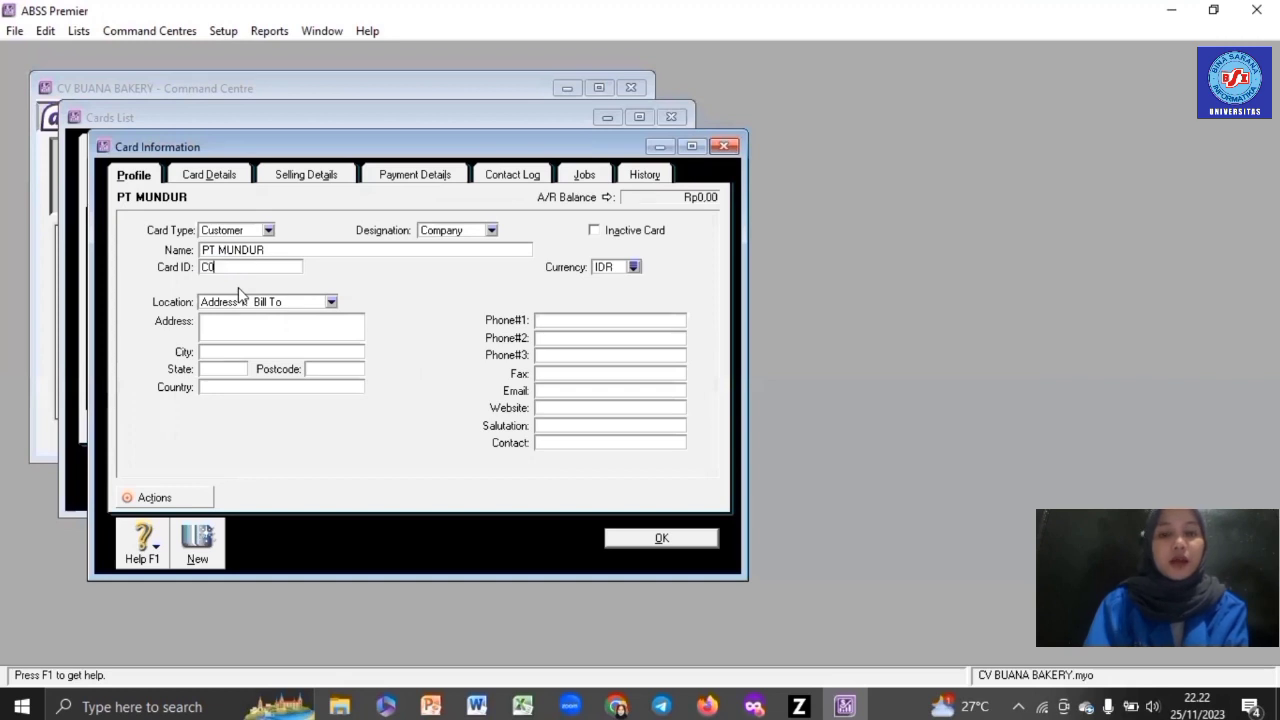
click(260, 330)
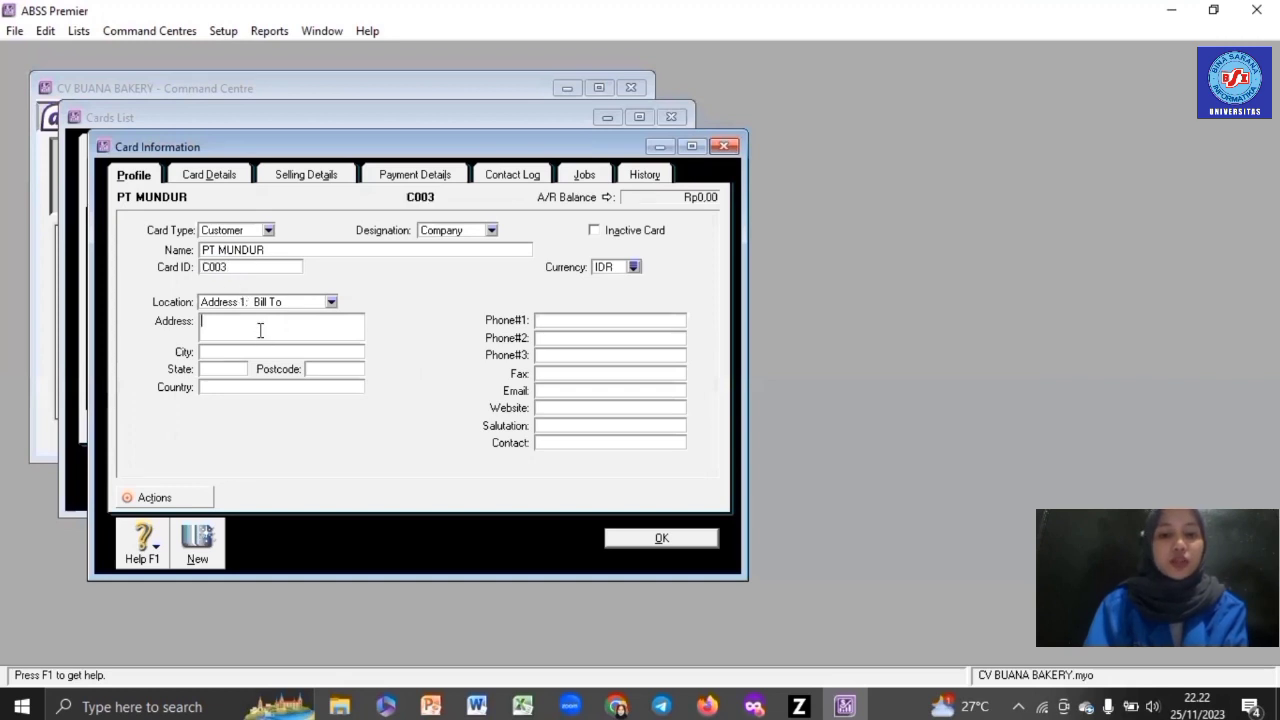
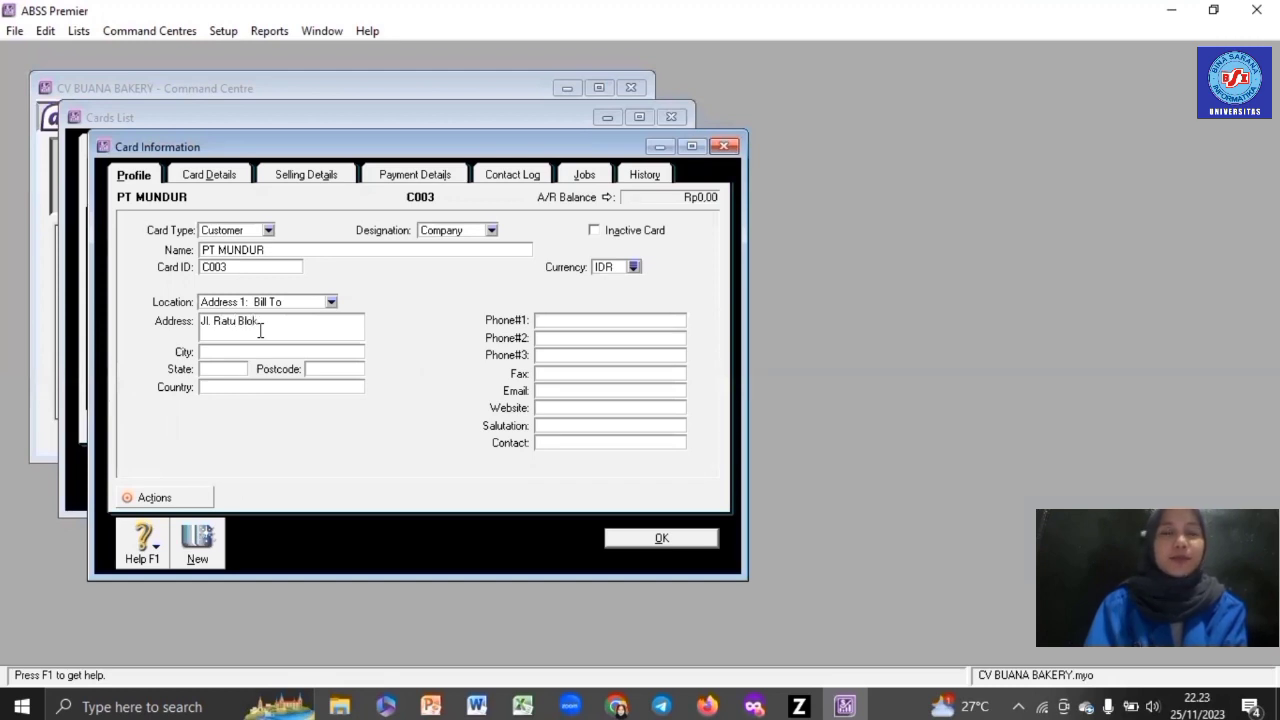
- Give PT MUNDUR No Default sale layout, USD price level, PPN tax code and USD currency, then save
click(301, 180)
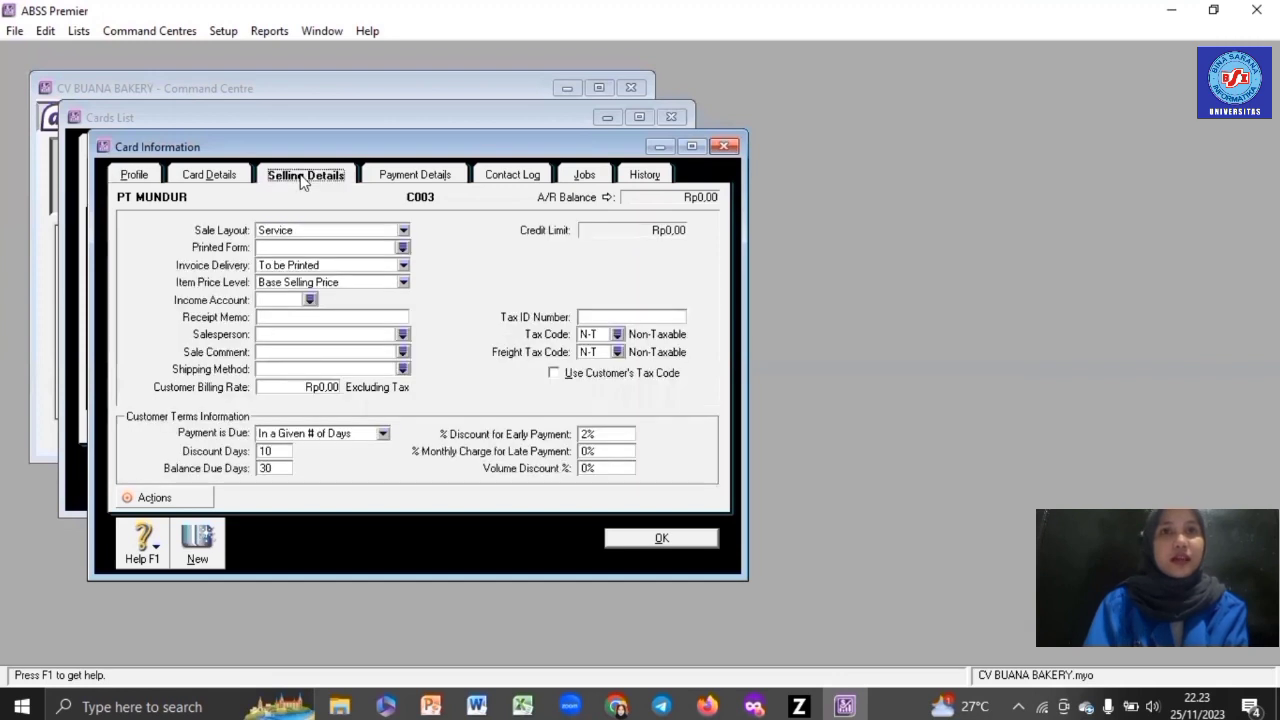
click(370, 233)
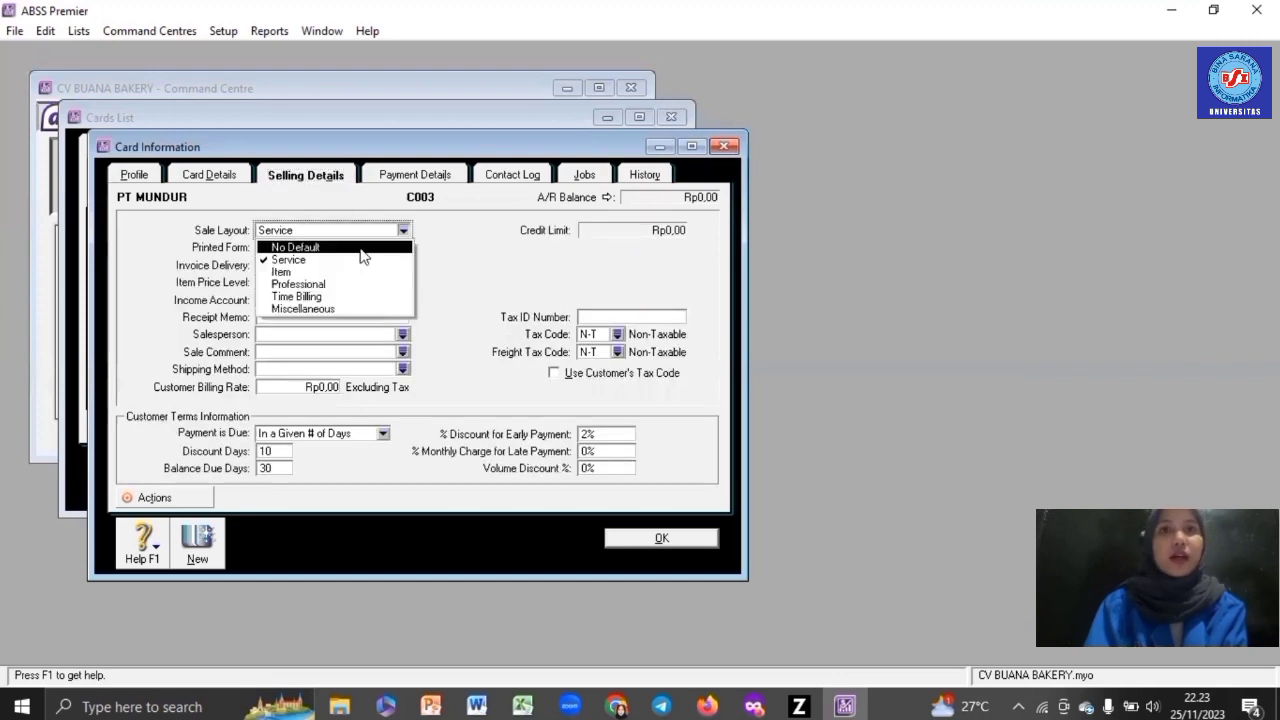
click(362, 246)
click(356, 283)
click(356, 323)
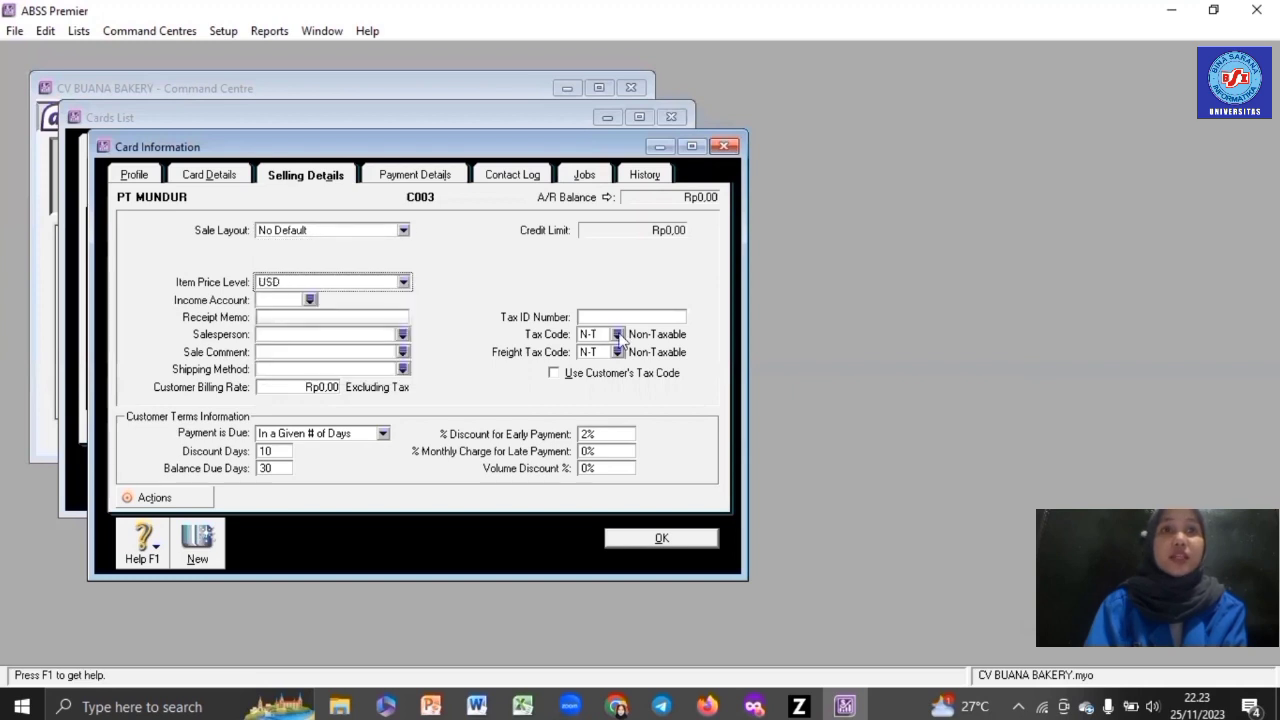
click(617, 334)
double_click(660, 277)
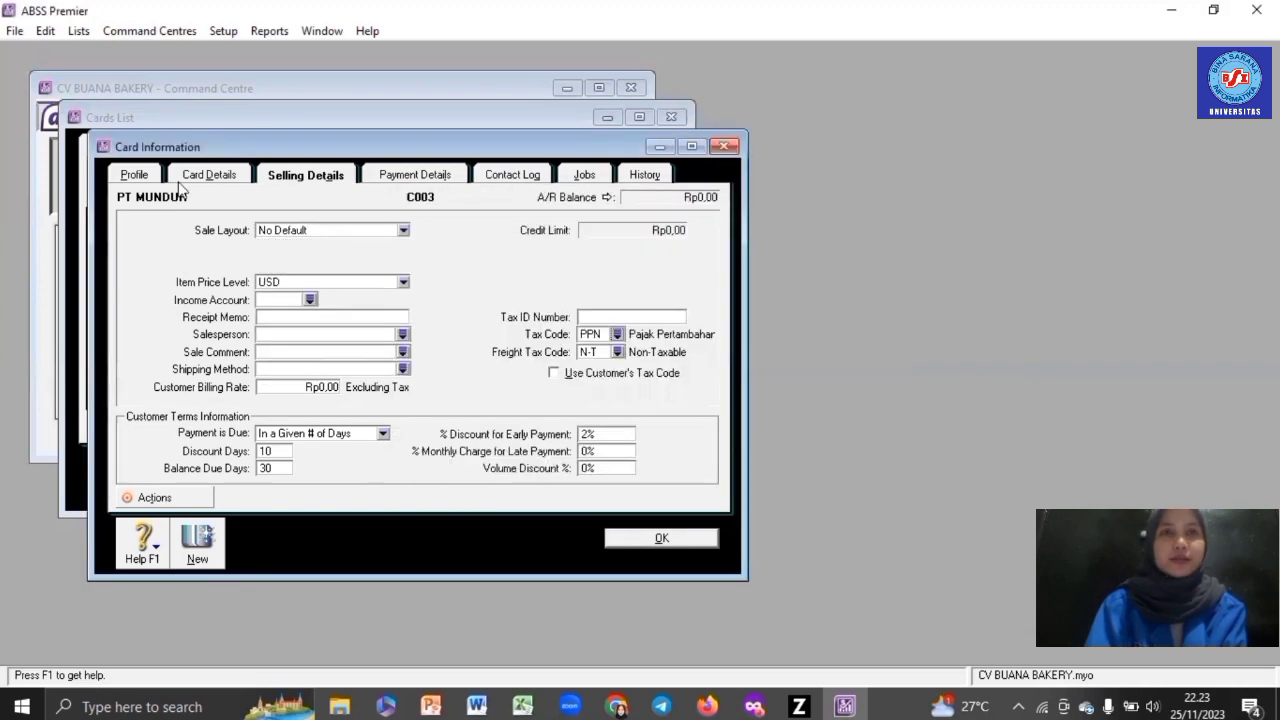
click(134, 174)
click(634, 266)
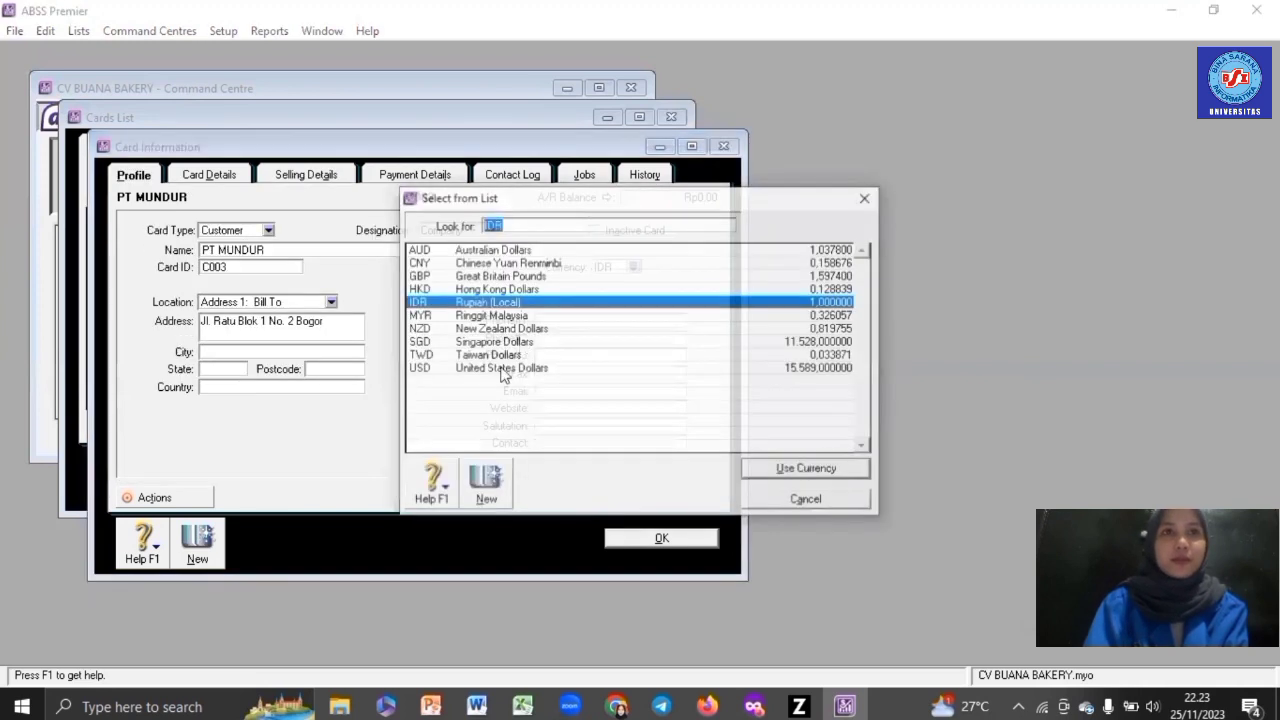
double_click(503, 369)
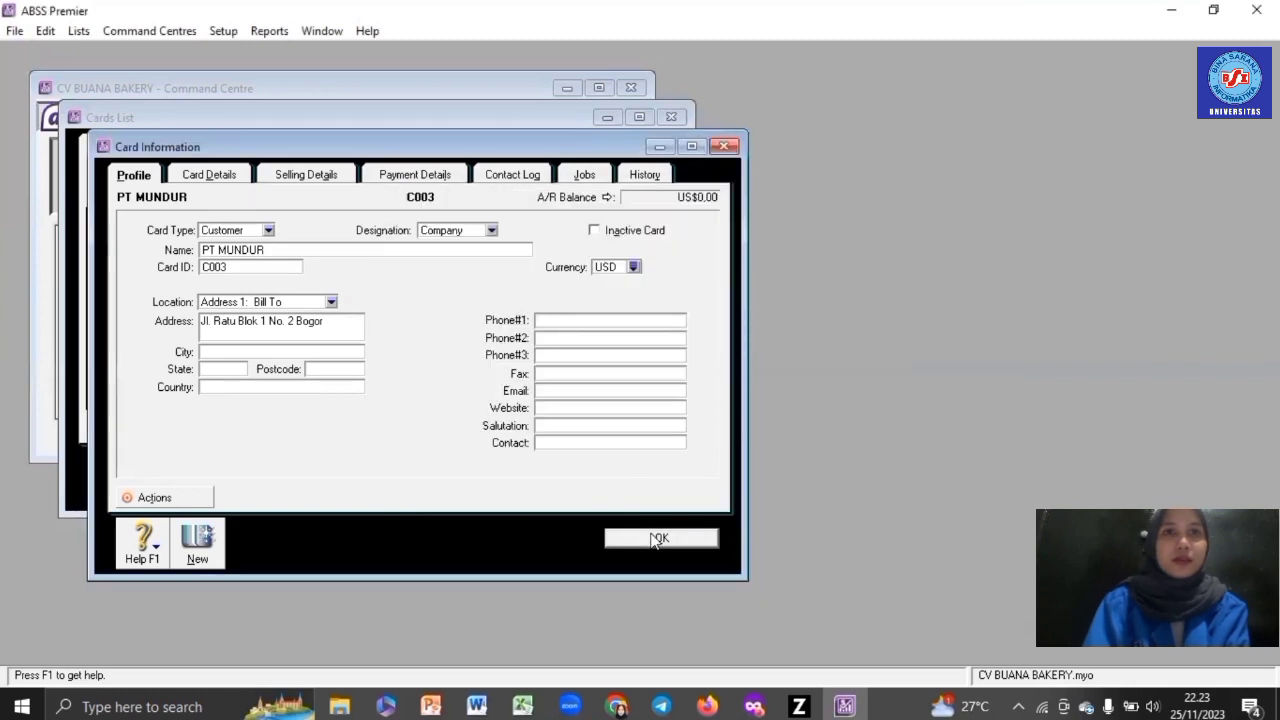
click(656, 538)
- Create customer card BAR with card ID C004, its address and SGD currency
click(223, 478)
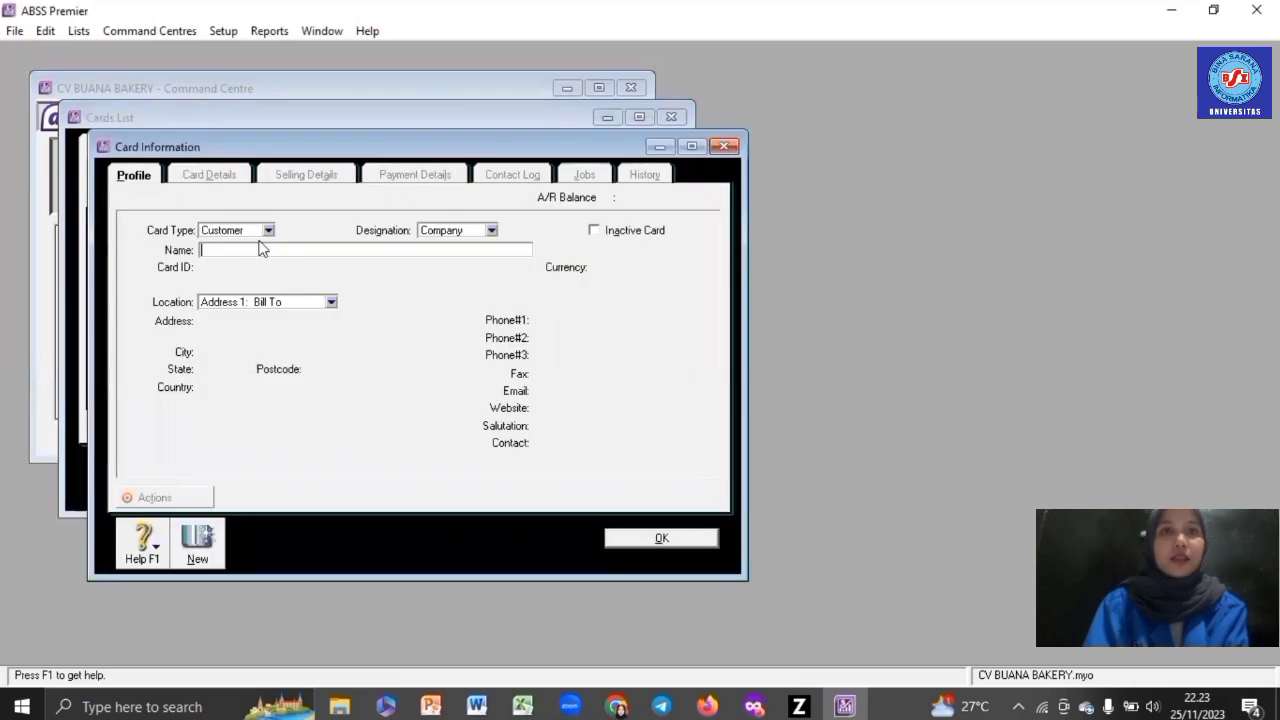
text(BARA)
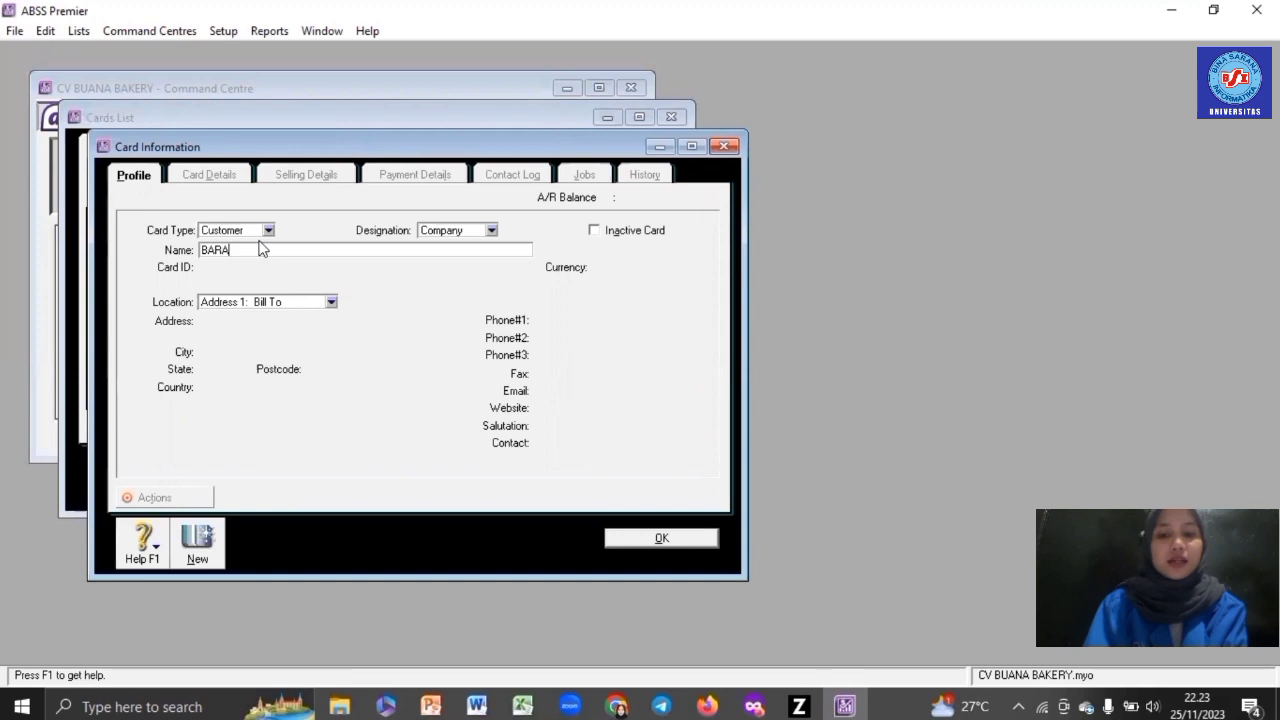
key(Tab)
text(C004)
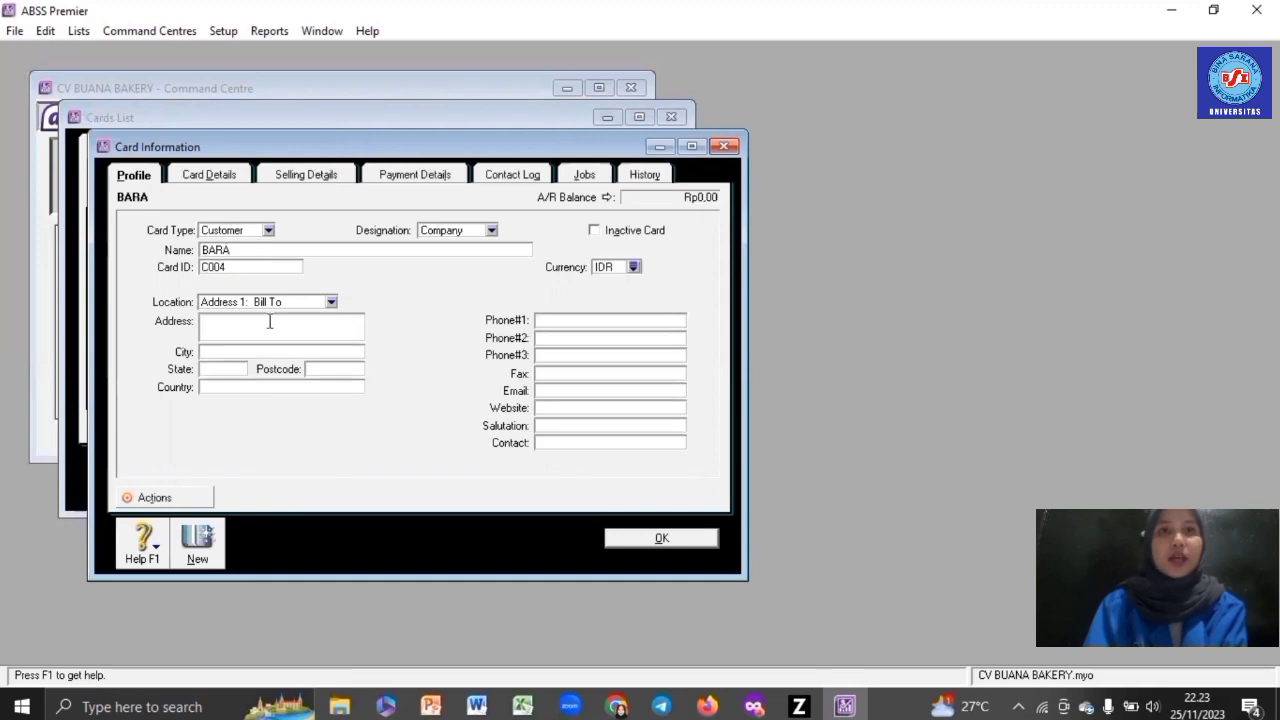
click(269, 321)
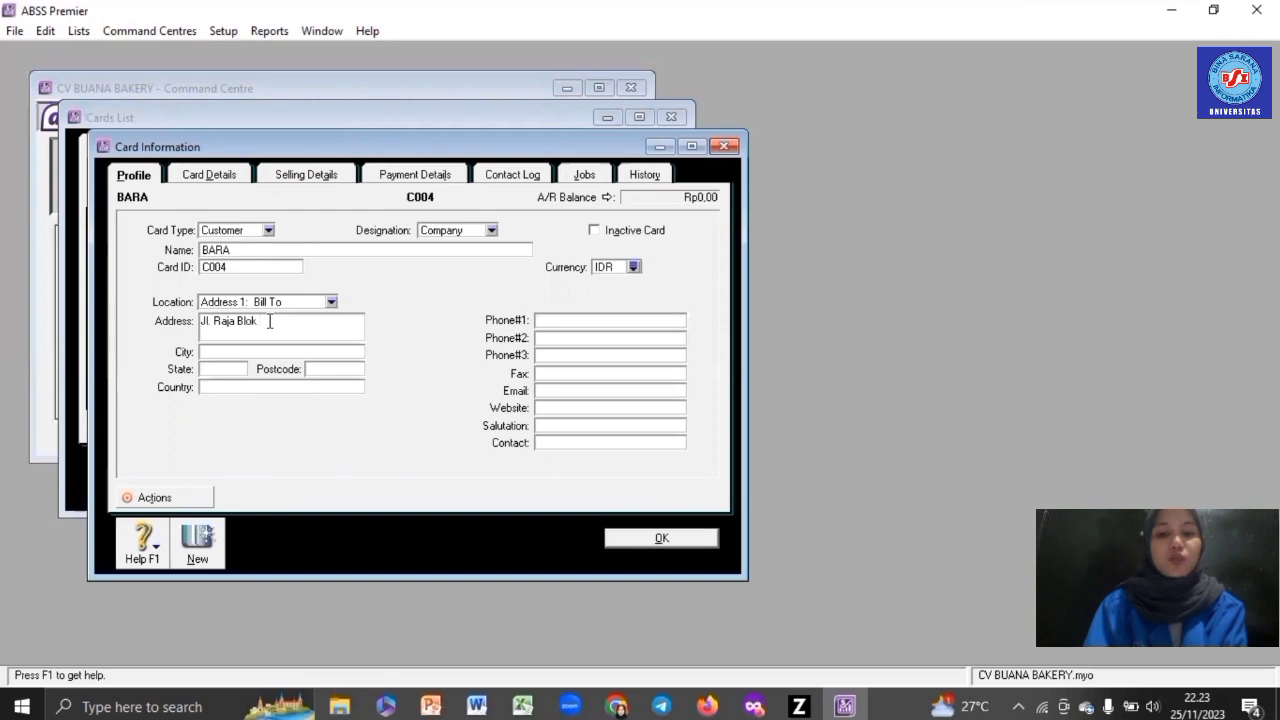
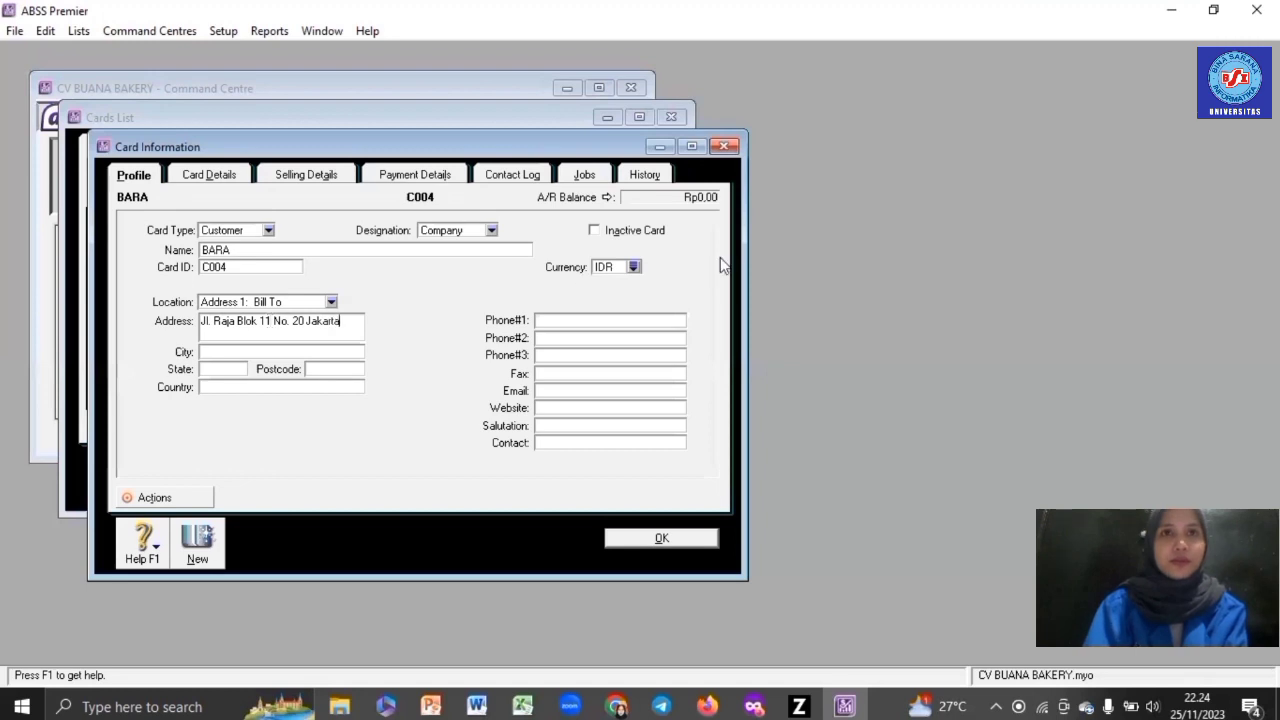
click(634, 267)
text(SGD)
key(Return)
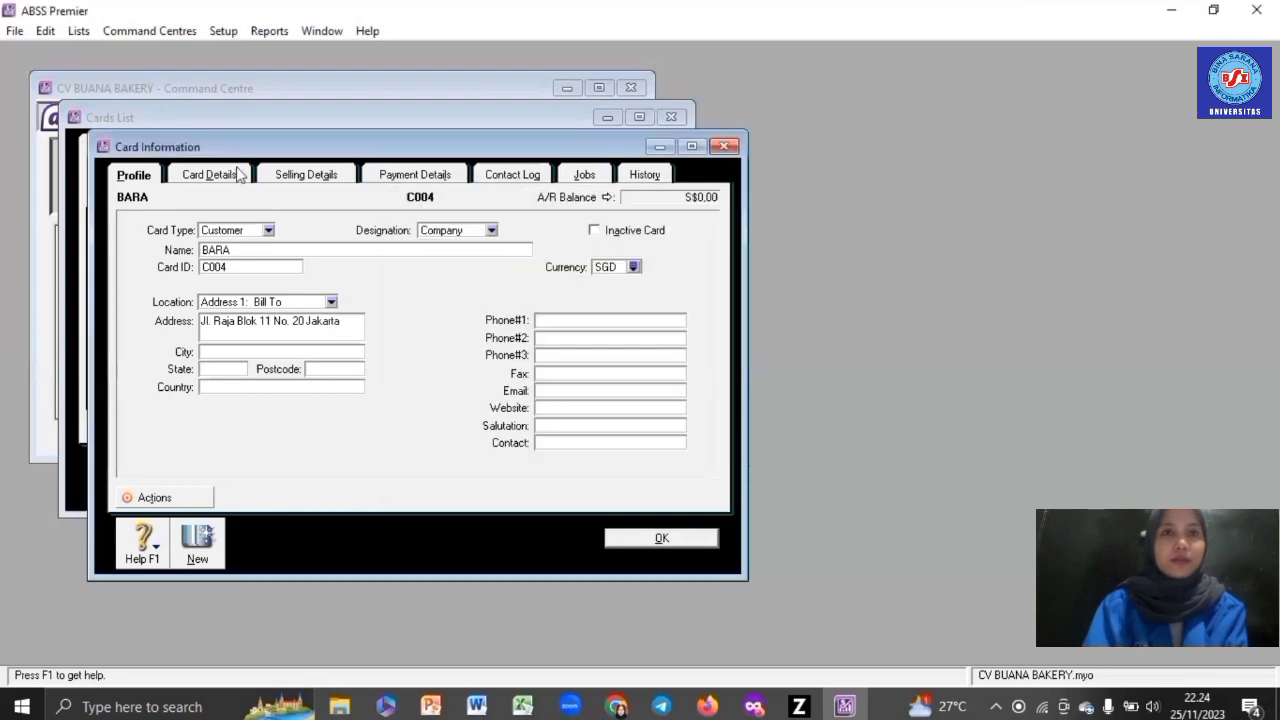
- Set BARA's sale layout to No Default, item price level SGD and tax code PPN
click(296, 175)
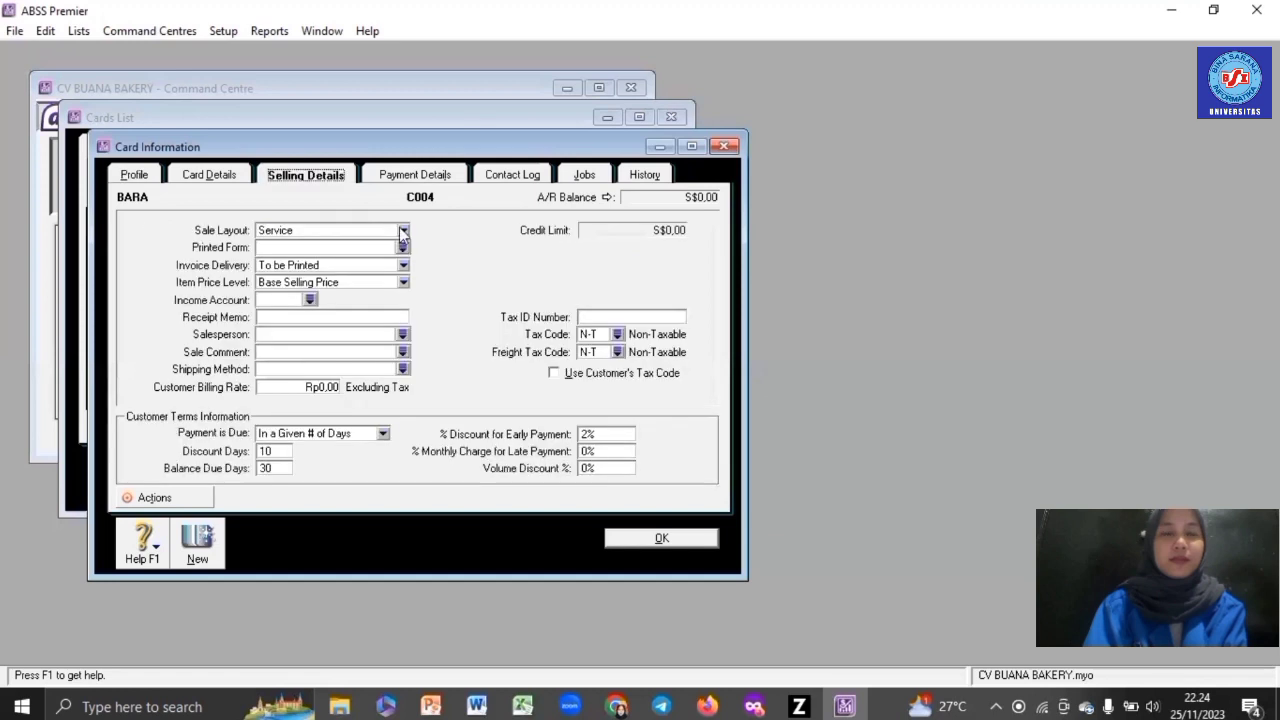
click(403, 232)
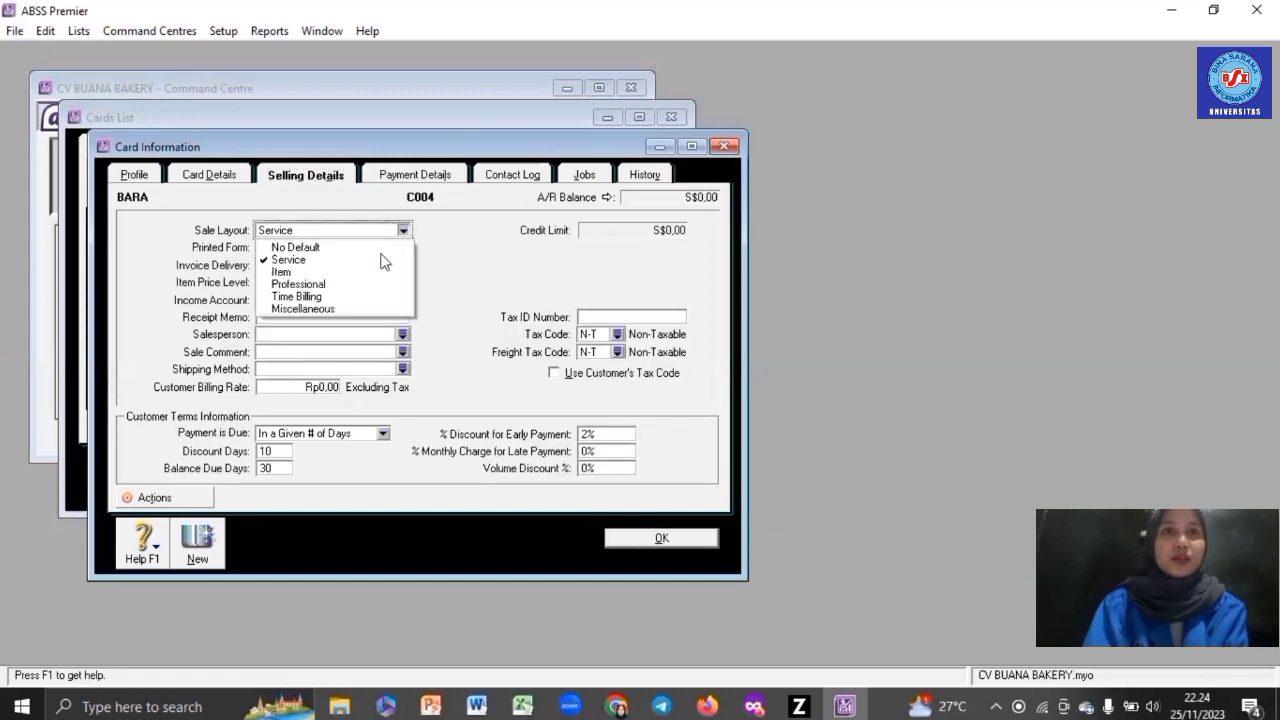
click(385, 247)
click(400, 282)
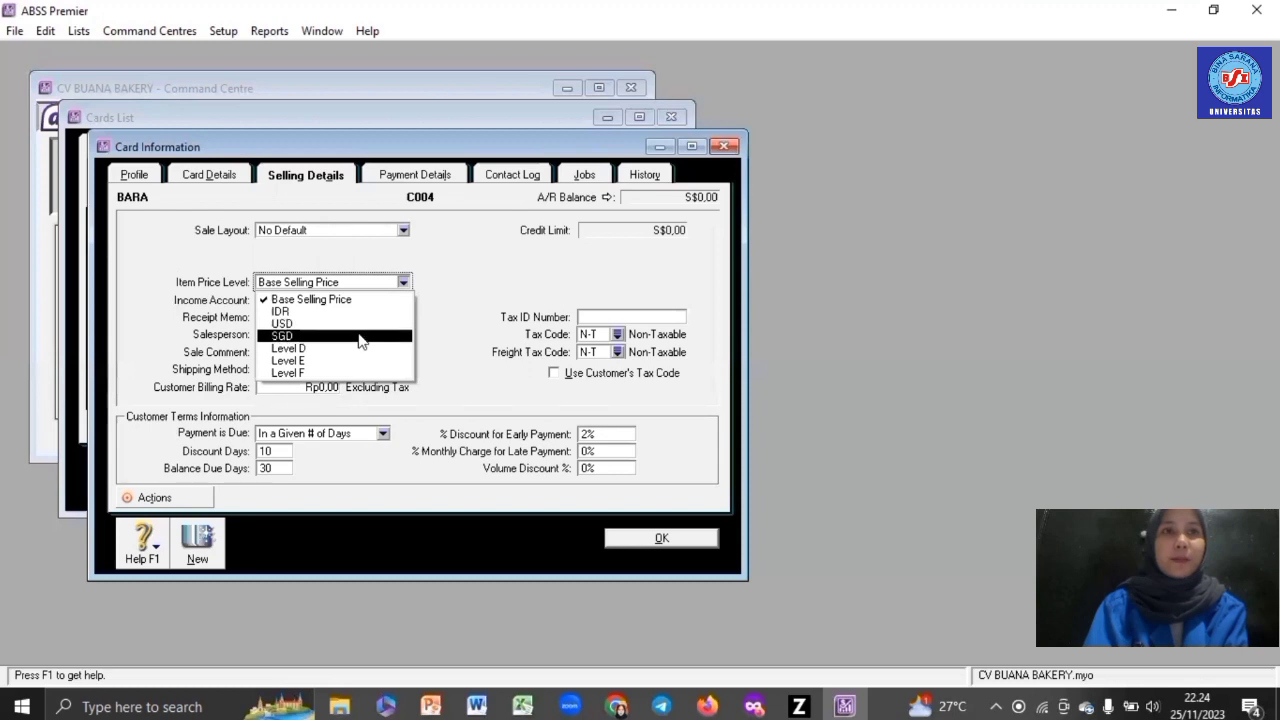
key(Return)
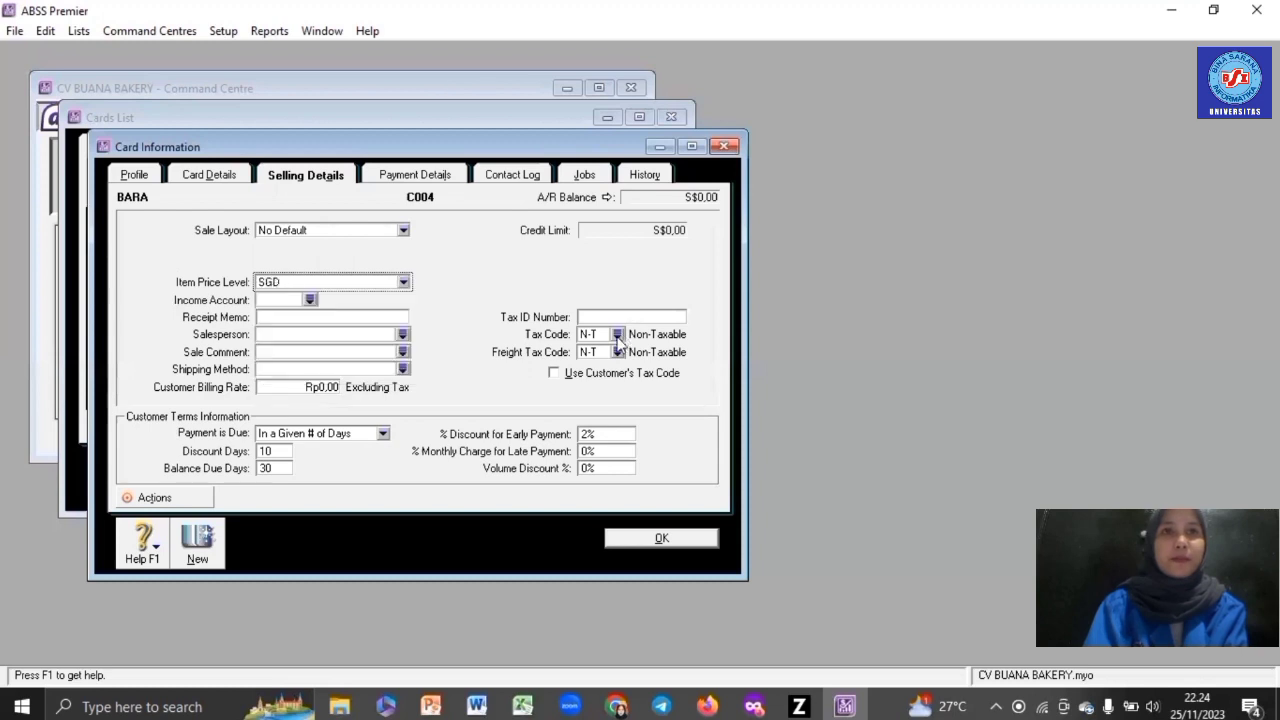
click(618, 336)
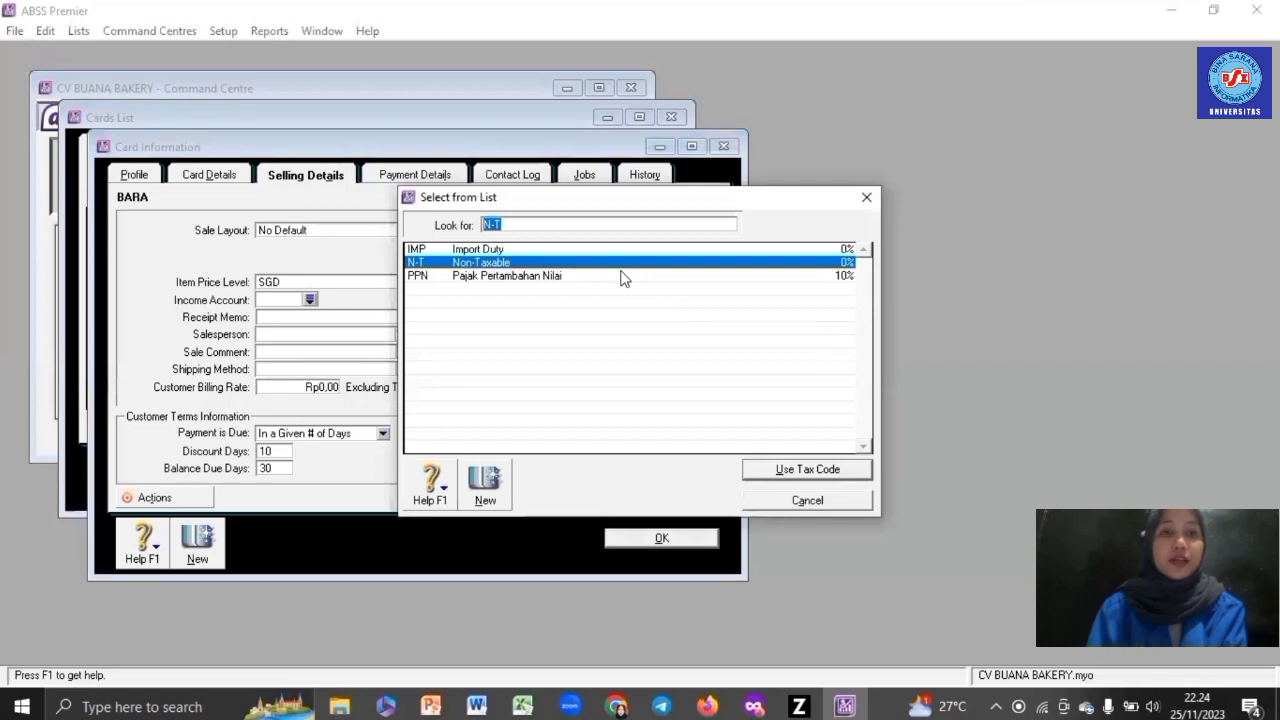
double_click(621, 276)
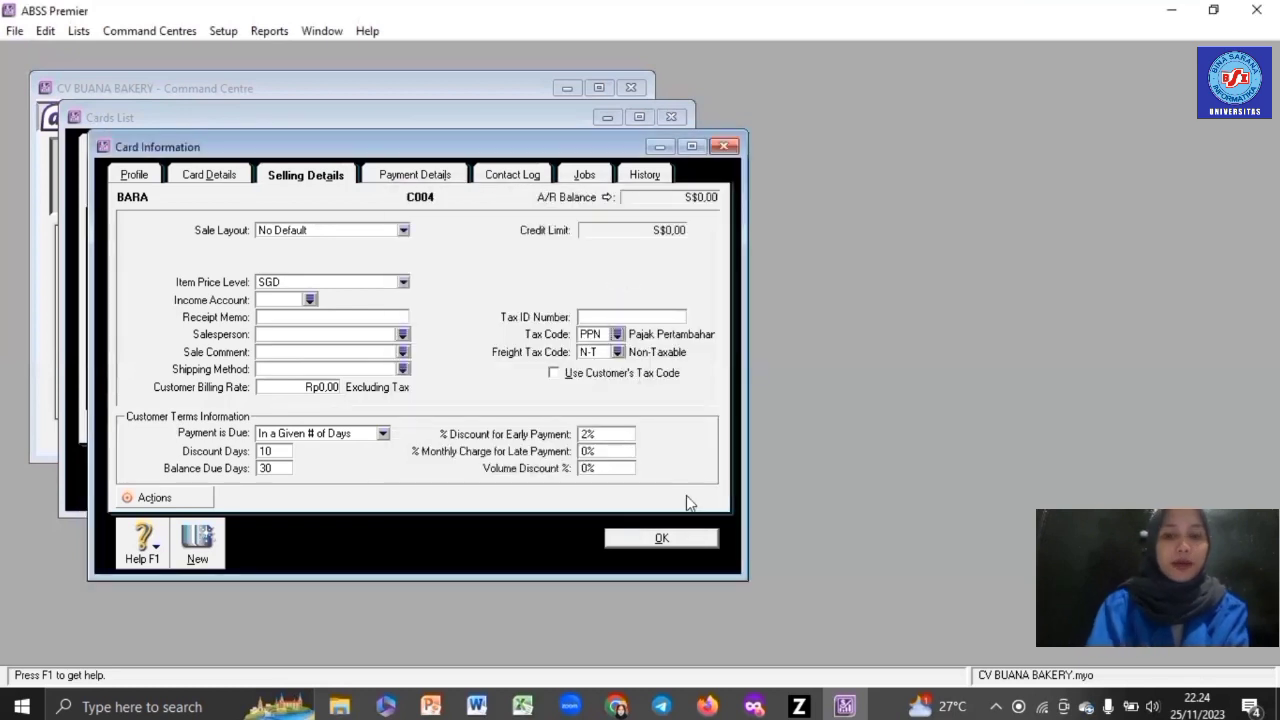
- Save BARA's card and start a new card of type Supplier
click(665, 540)
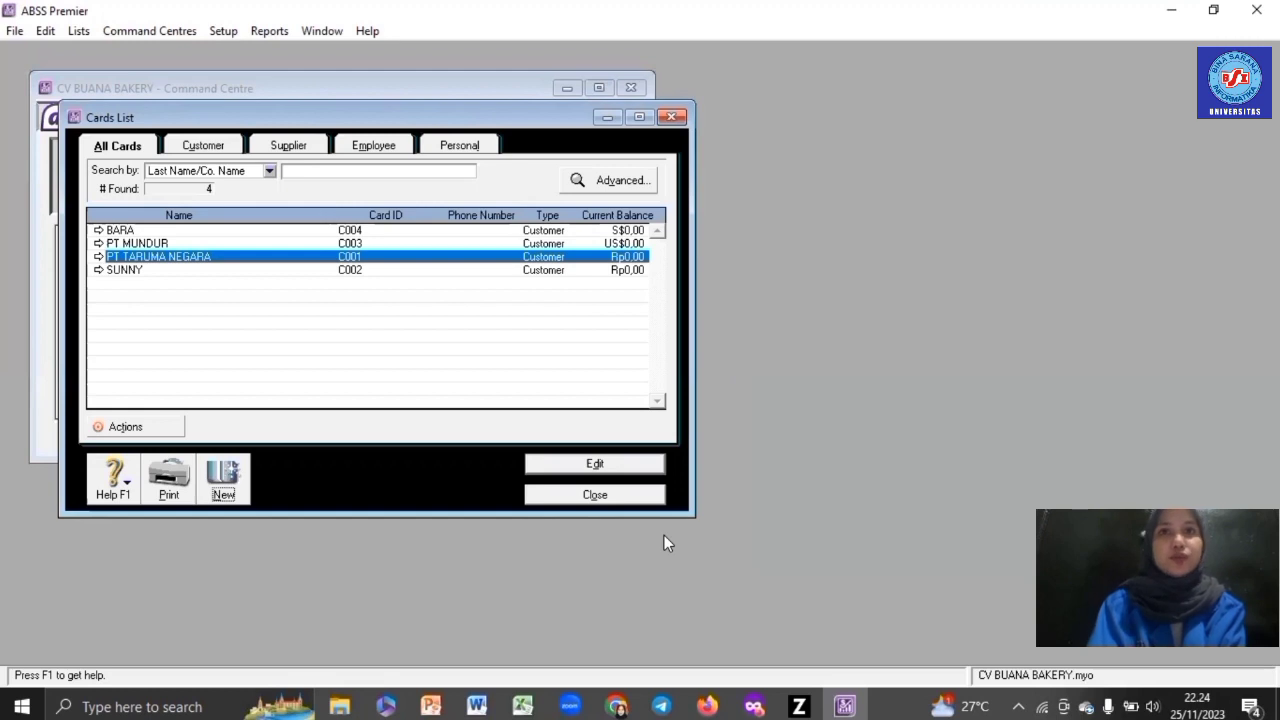
click(229, 486)
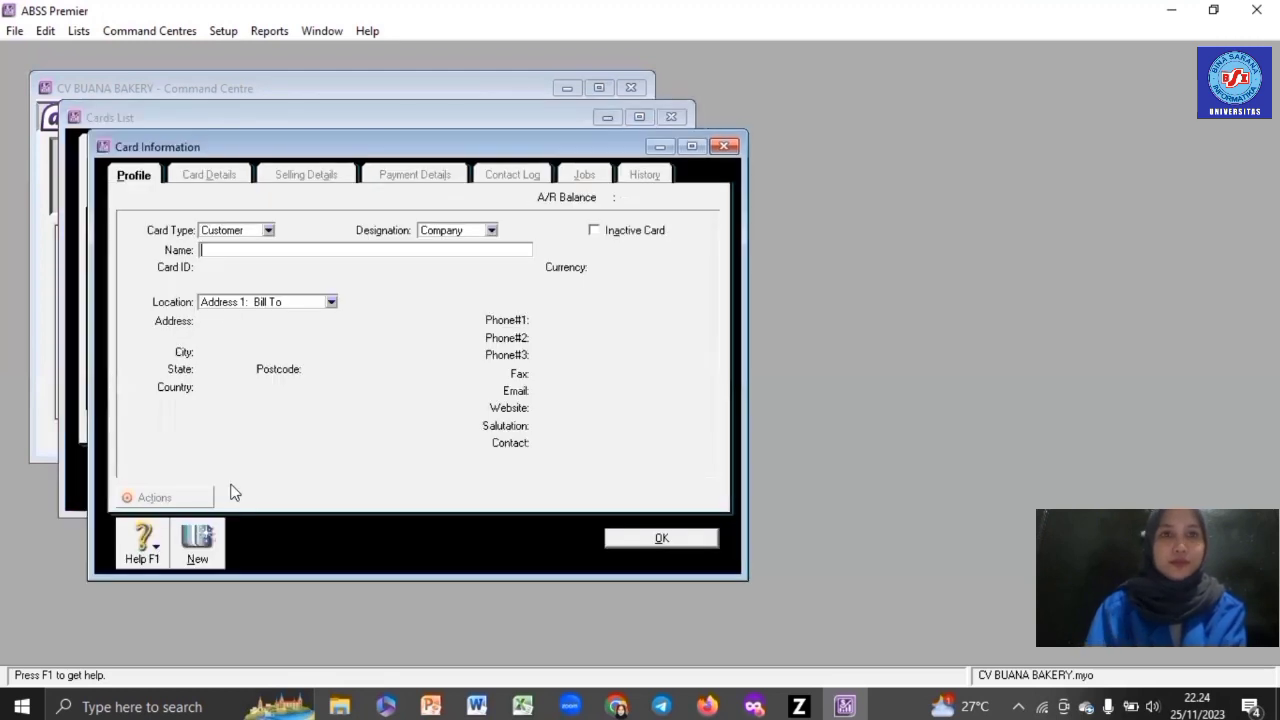
click(268, 231)
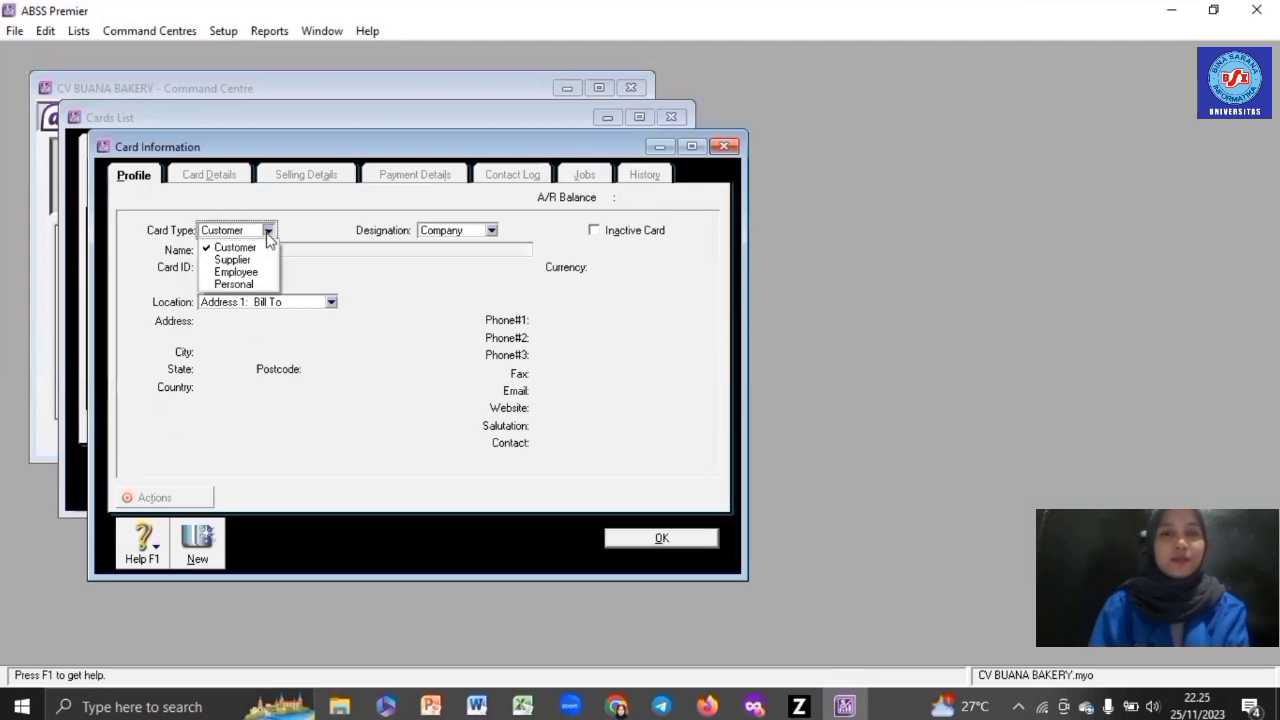
click(251, 259)
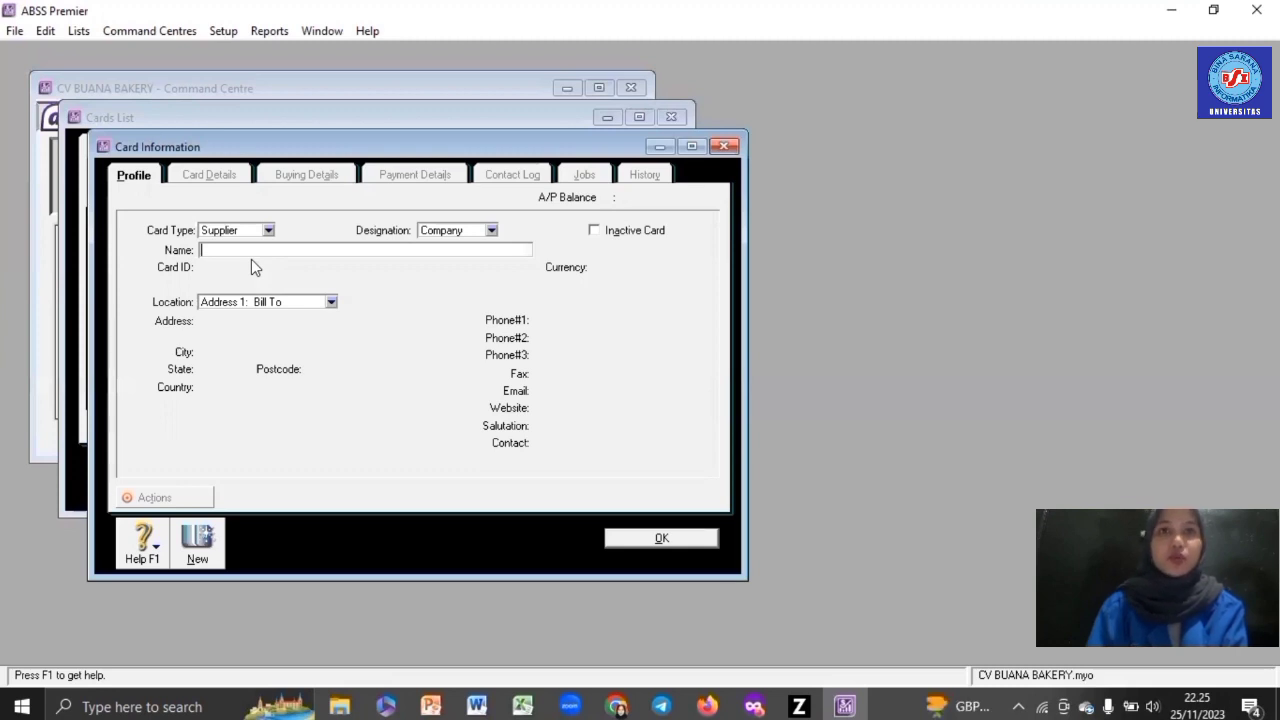
- Name the supplier PT INDOMART with card ID S001 and enter its address
text(PT INDO)
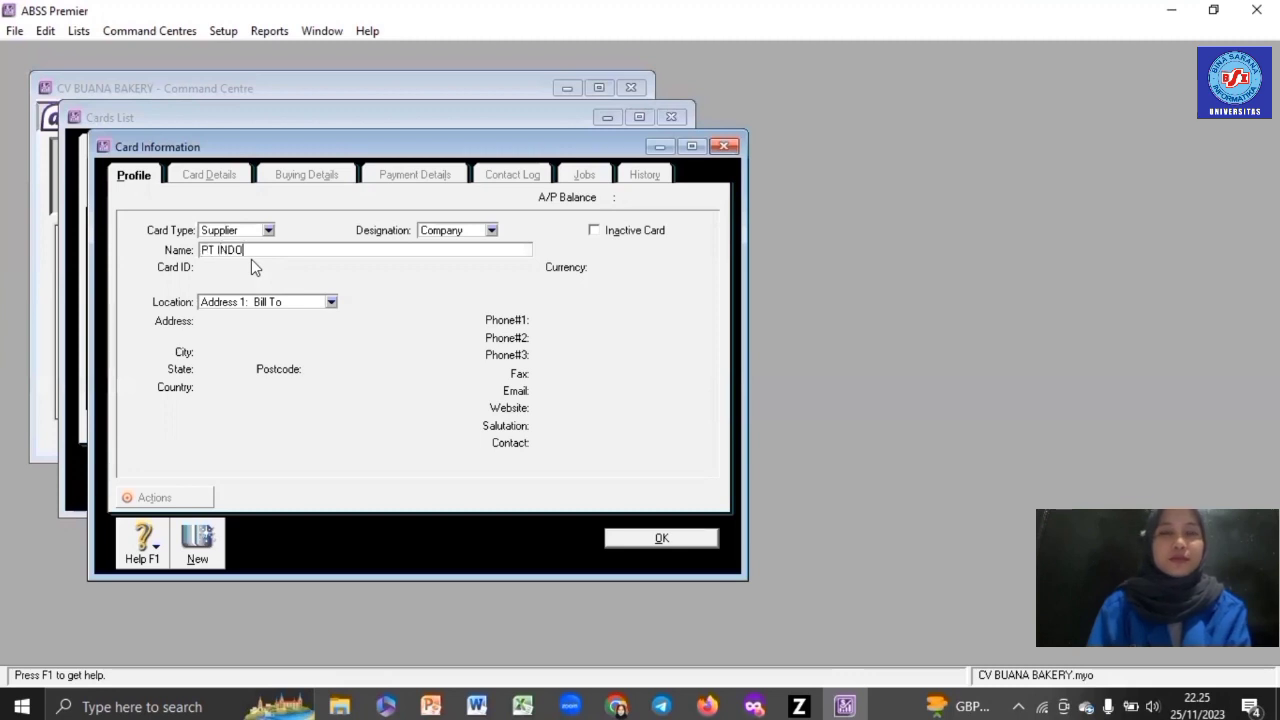
text(MART)
key(Tab)
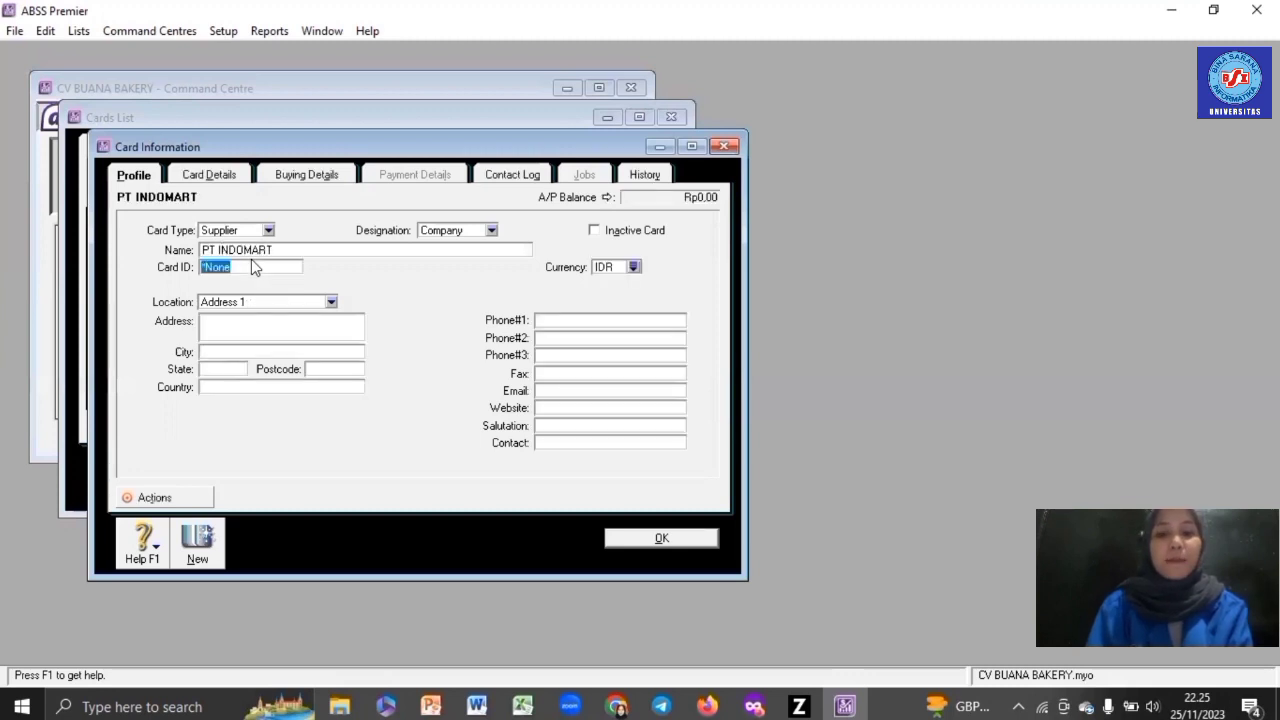
text(S001)
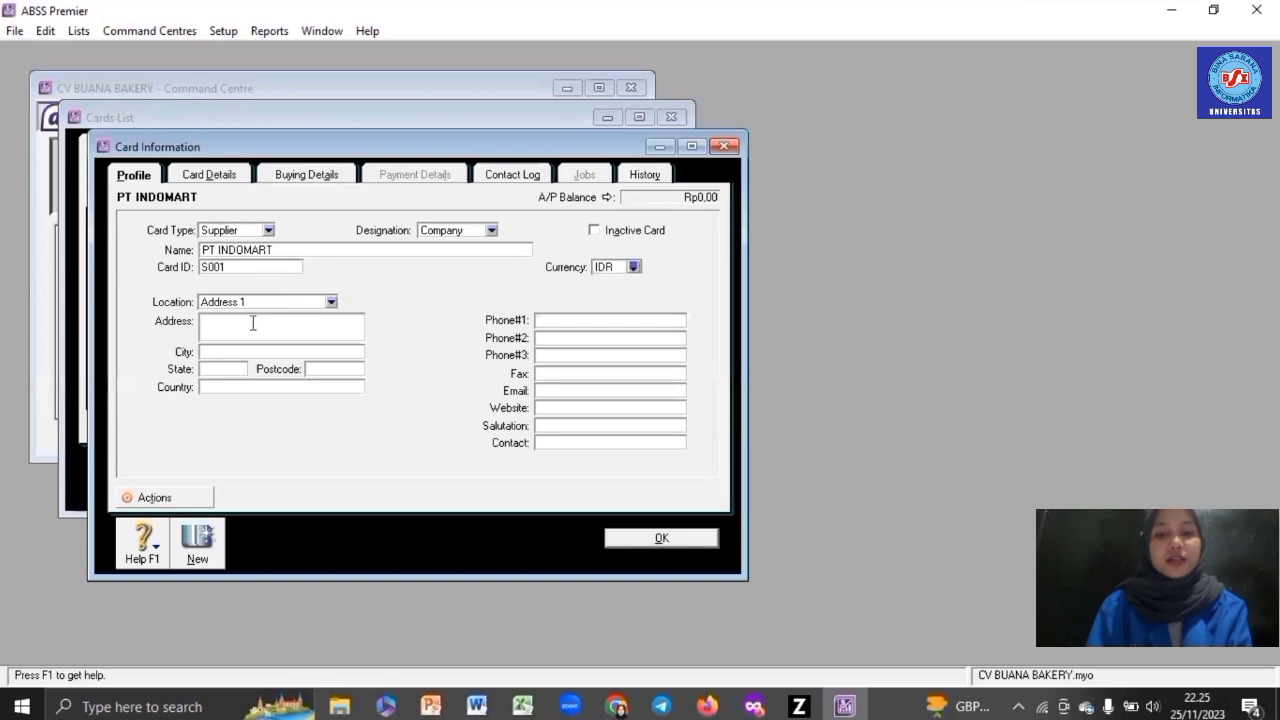
click(253, 323)
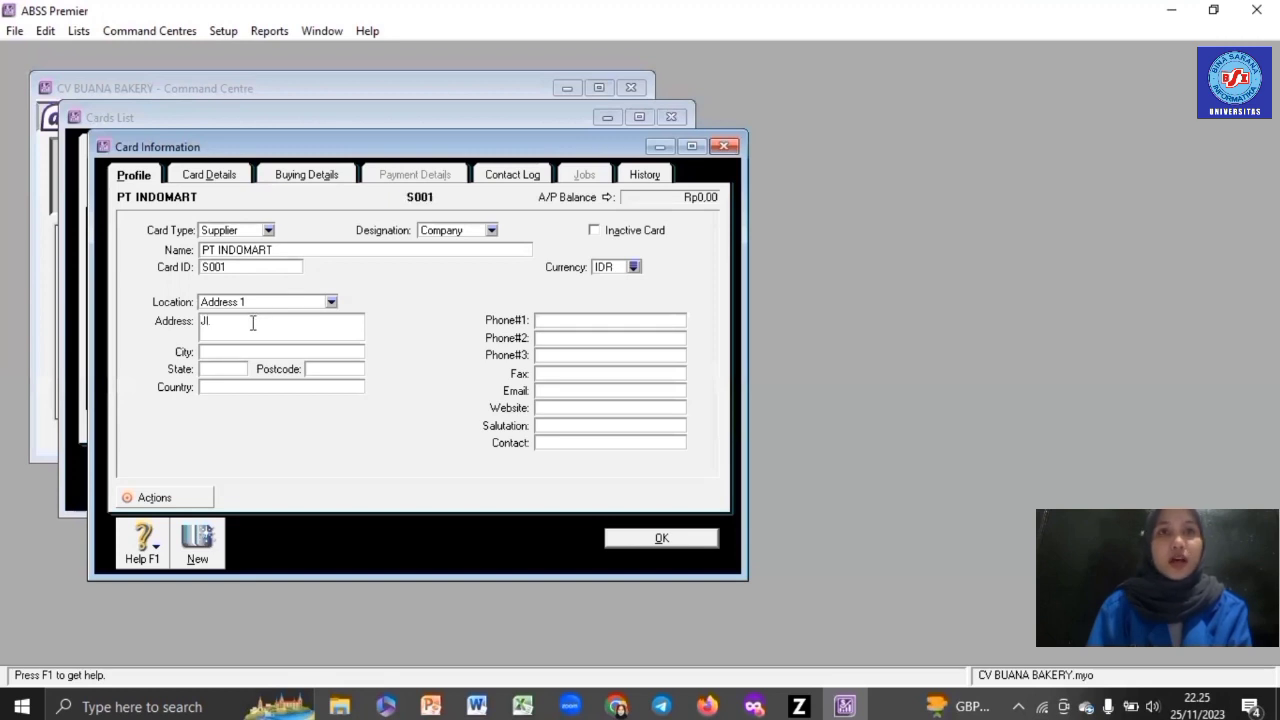
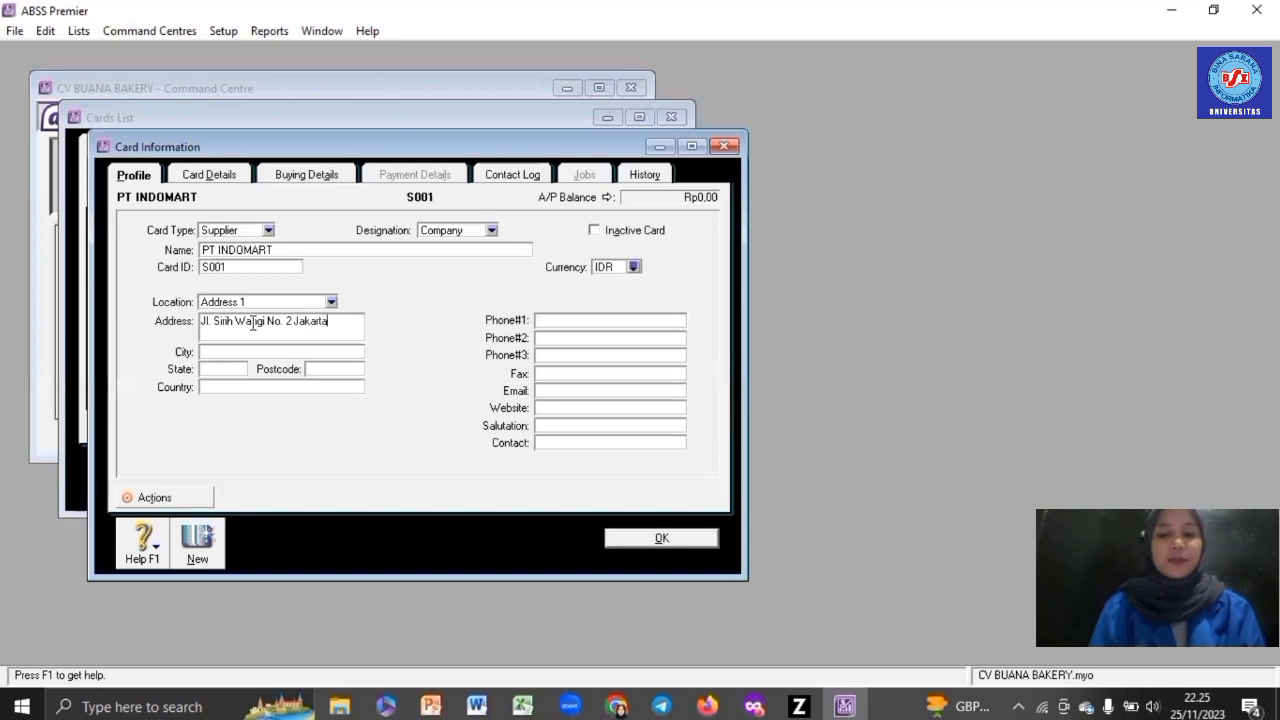
- Keep No Default purchase layout, set tax code PPN, and save the PT INDOMART card
click(300, 176)
click(352, 238)
click(350, 248)
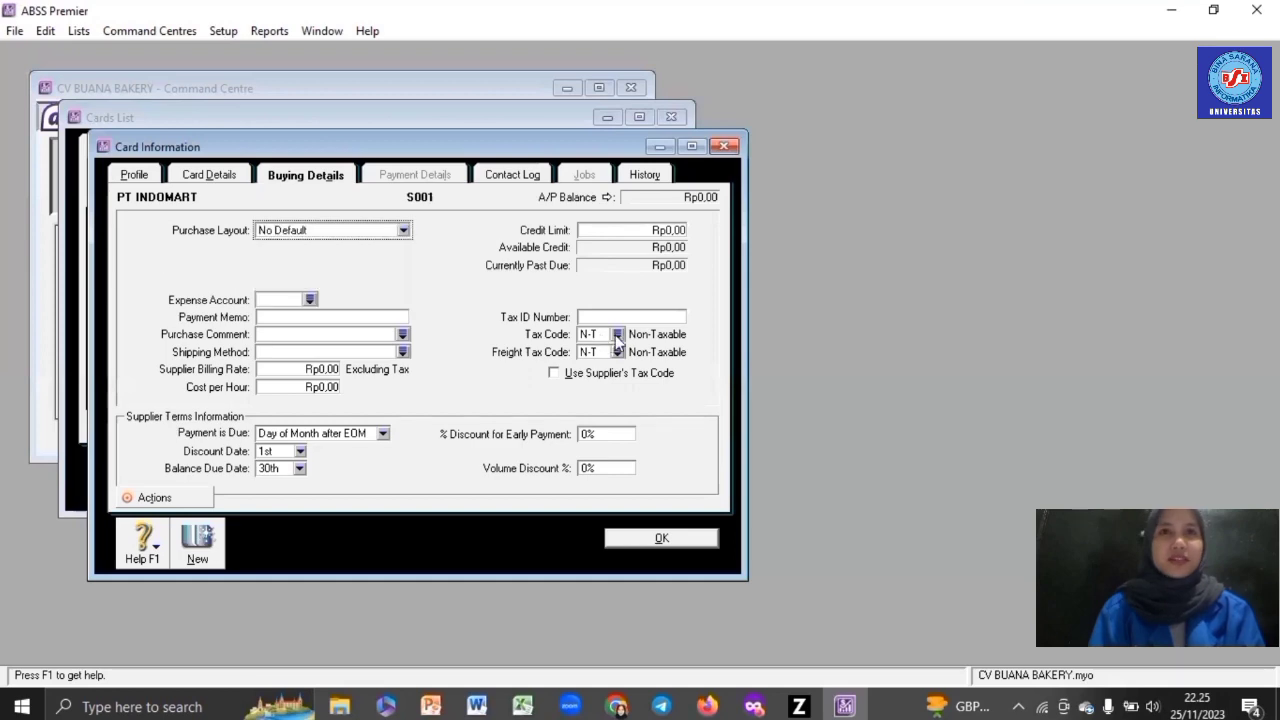
click(616, 335)
key(Return)
click(662, 538)
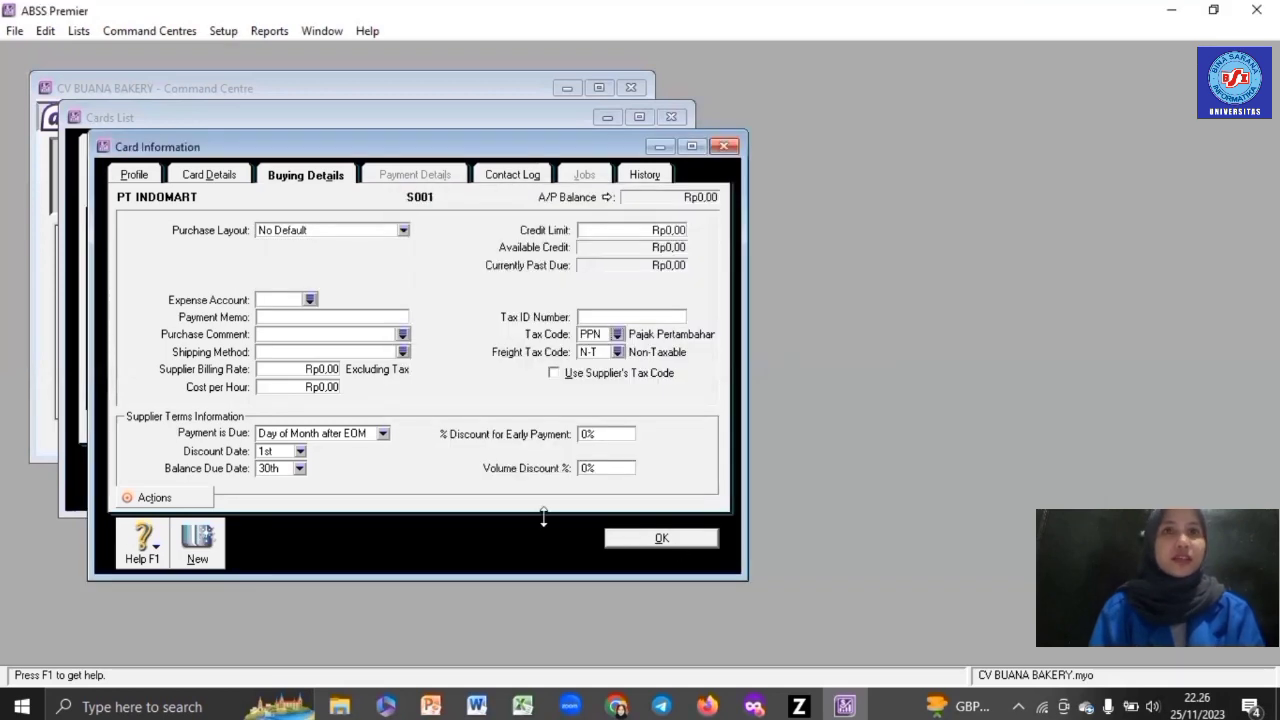
- Create supplier card PT INDAH LESTARI with card ID S002 and its address
click(223, 486)
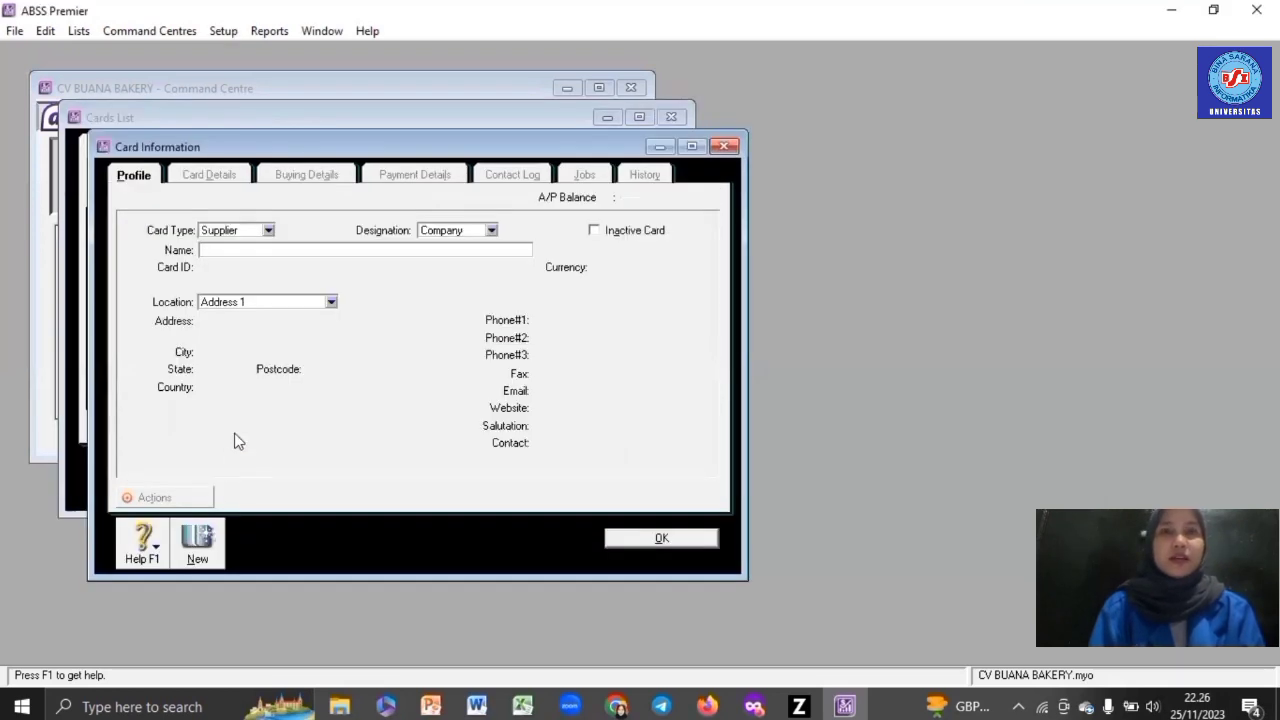
text(PT IND)
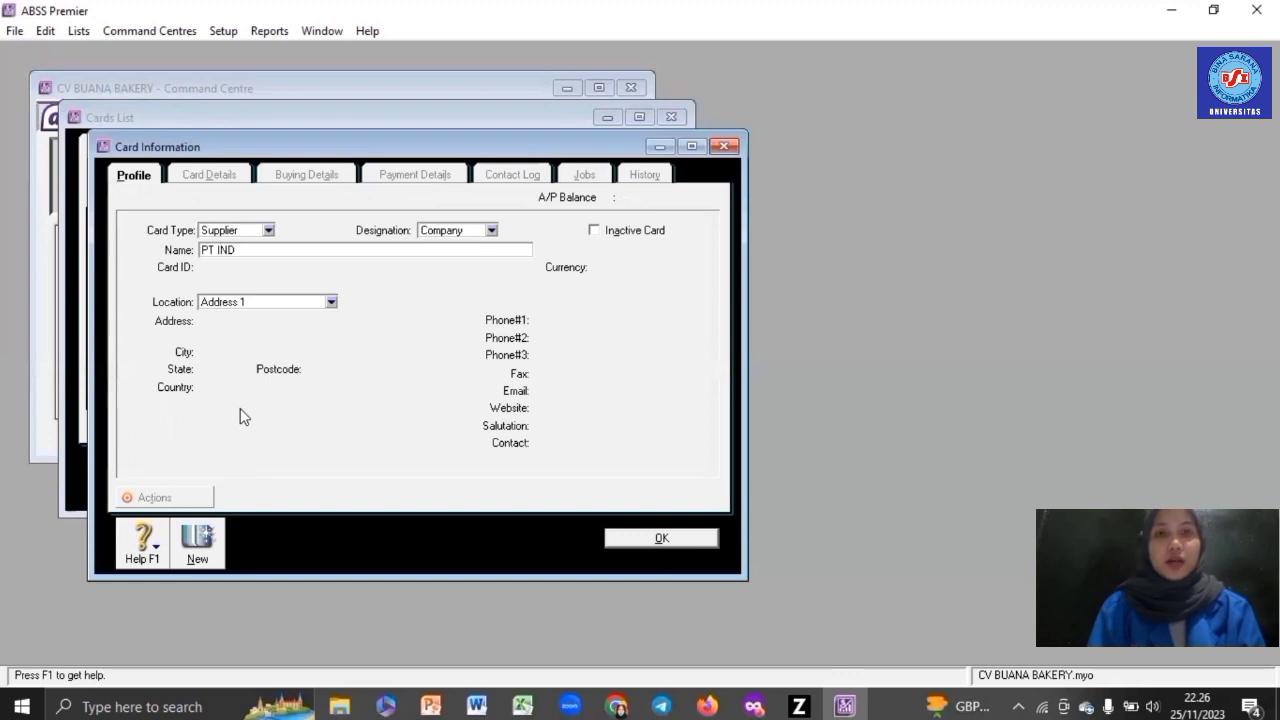
text(AH LEST)
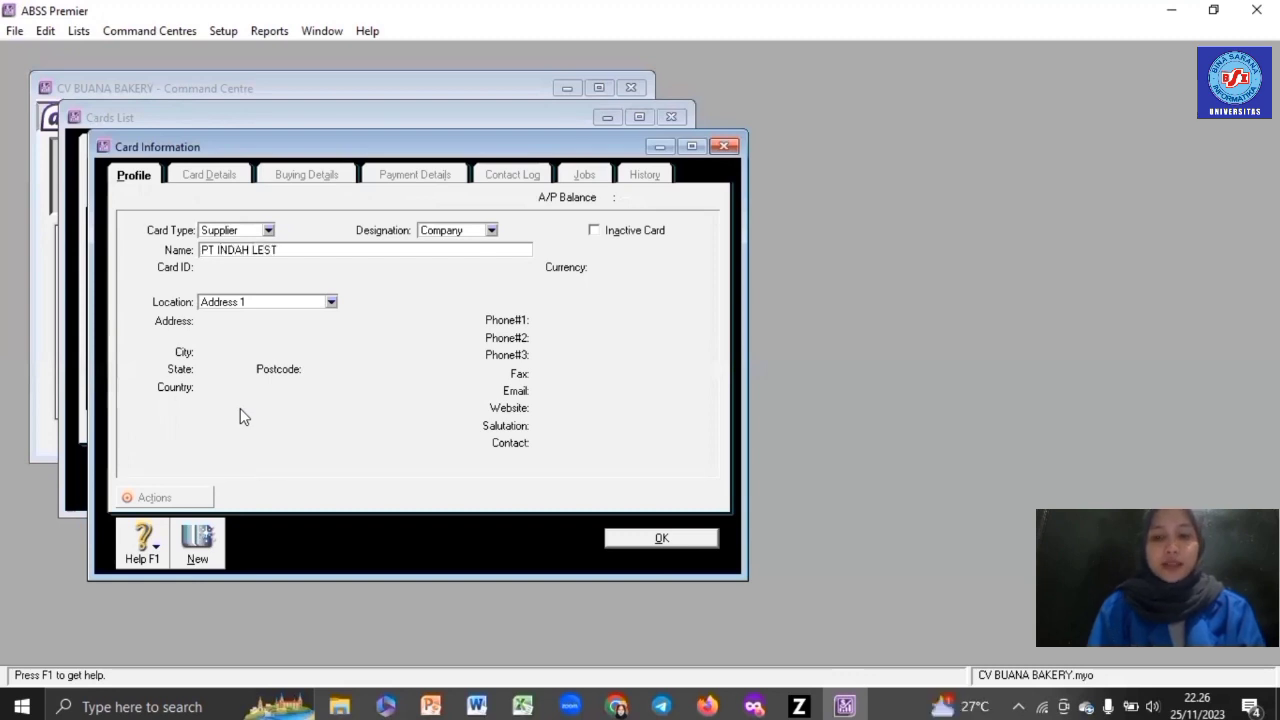
text(ARI)
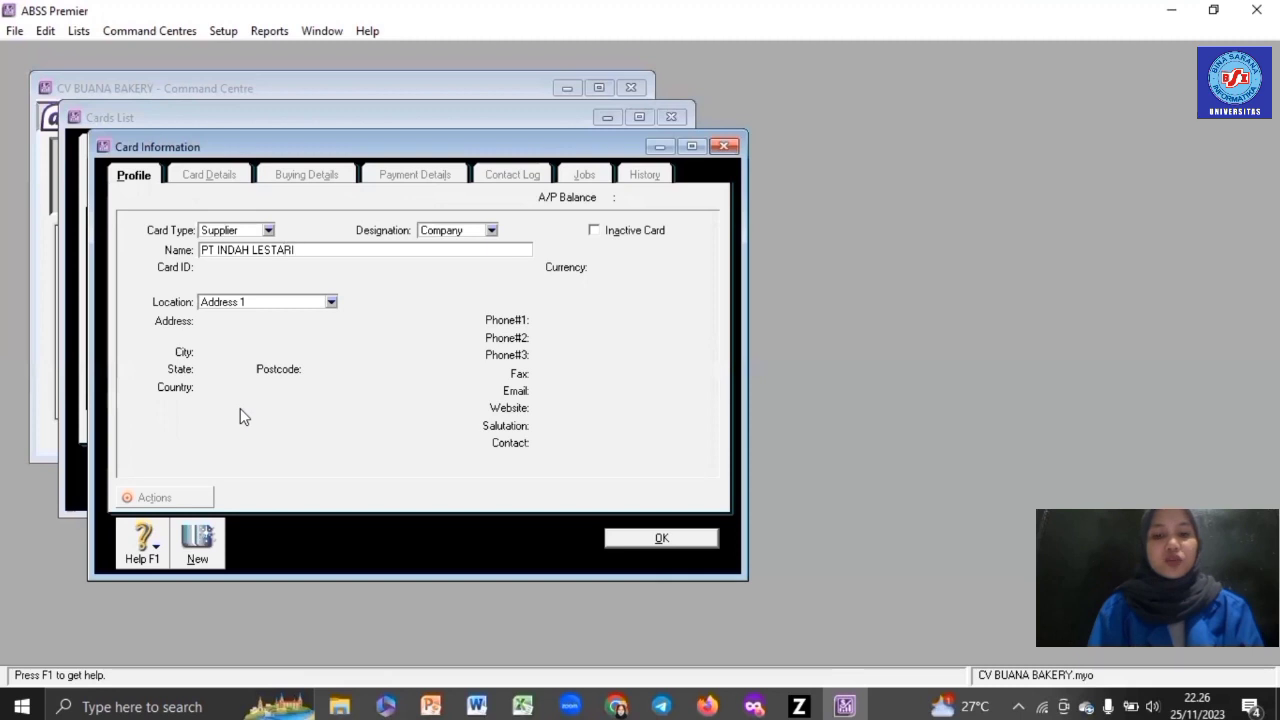
key(Tab)
text(S002)
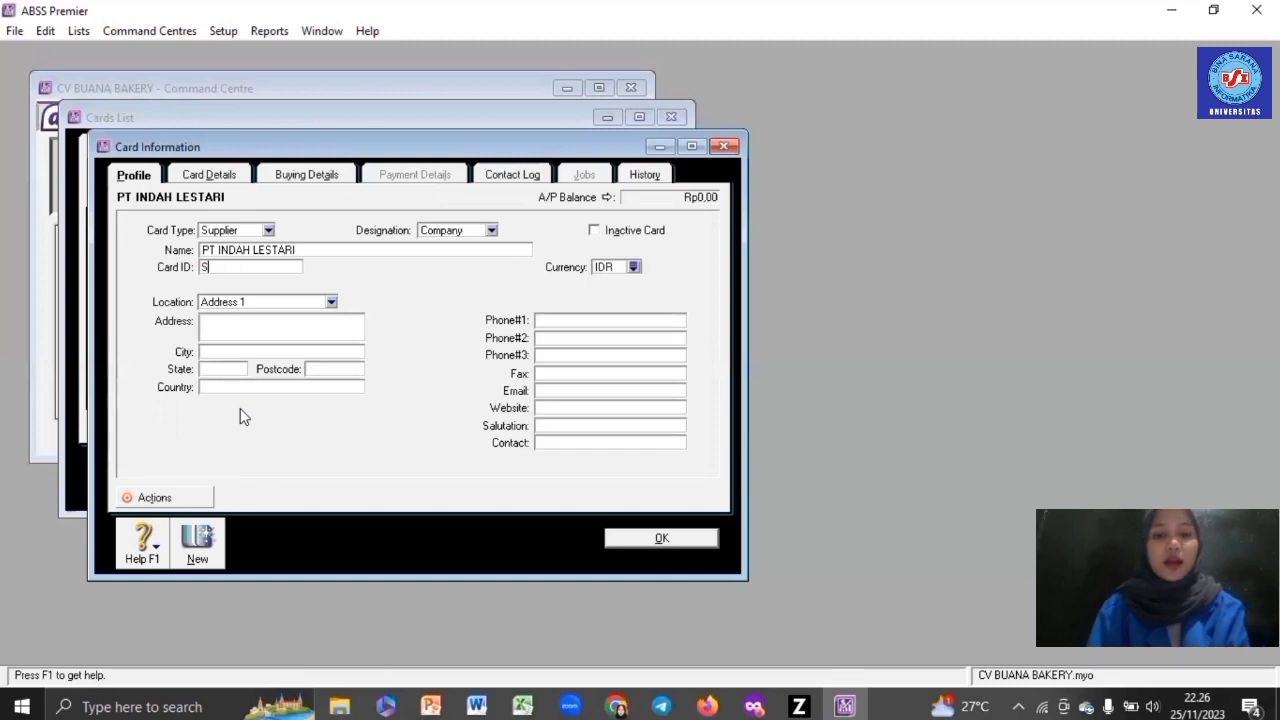
click(258, 330)
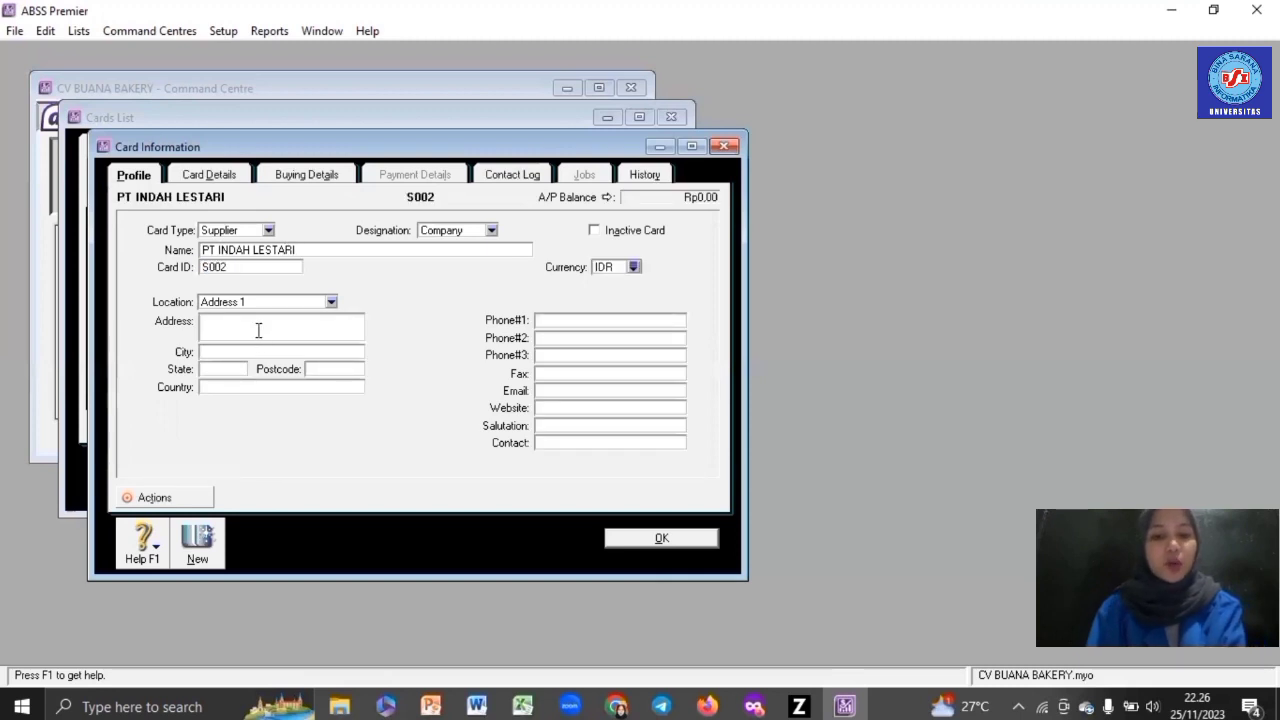
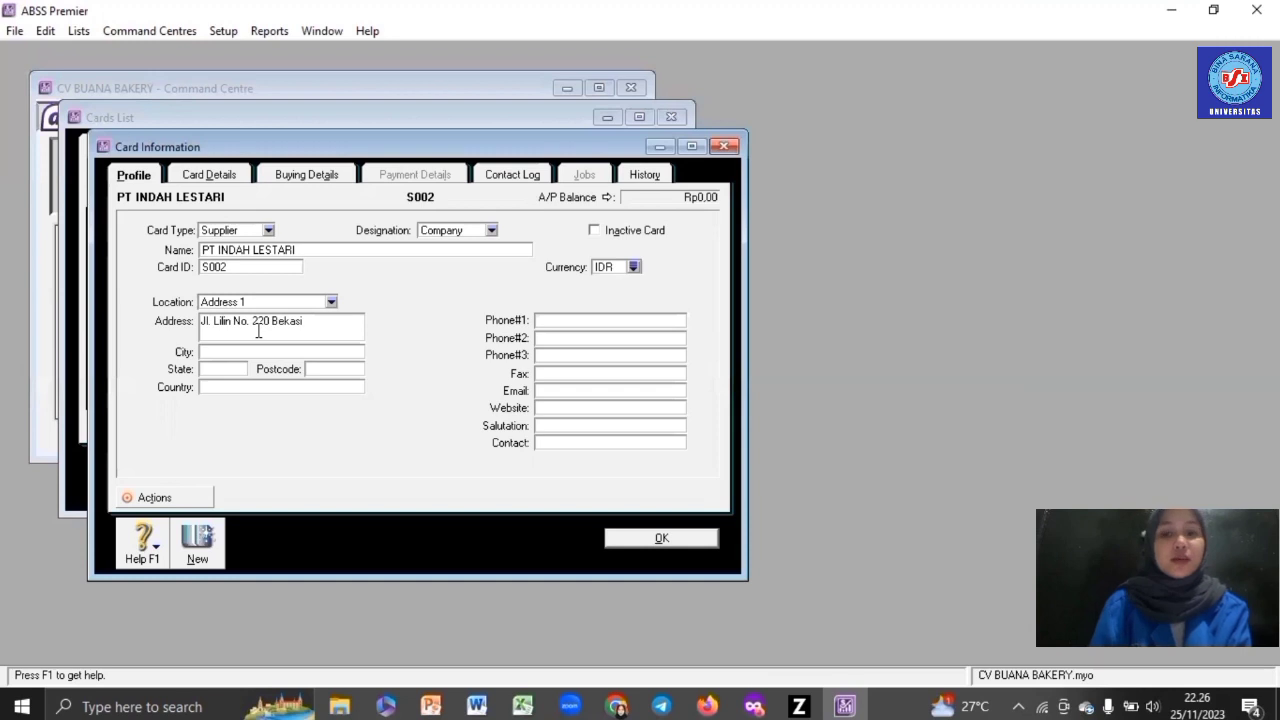
- Keep No Default purchase layout, set tax code PPN, save the card, and start another
click(313, 176)
click(323, 231)
click(319, 249)
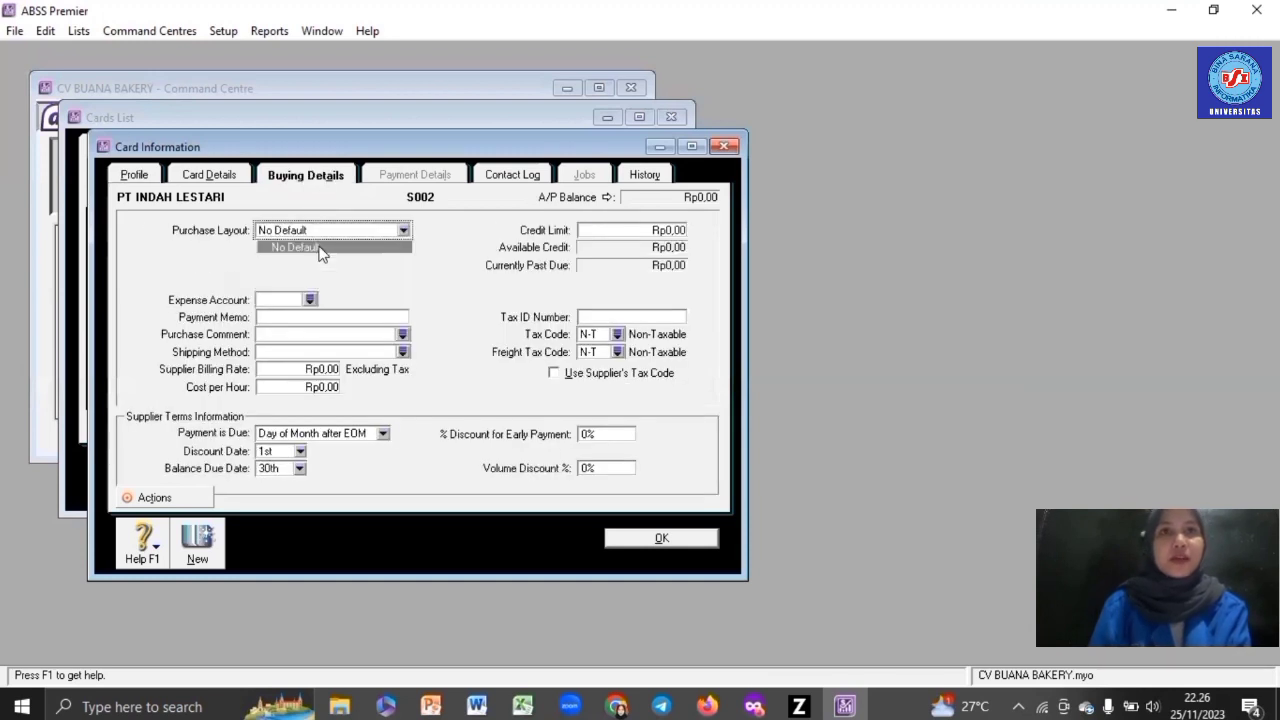
click(616, 334)
double_click(538, 276)
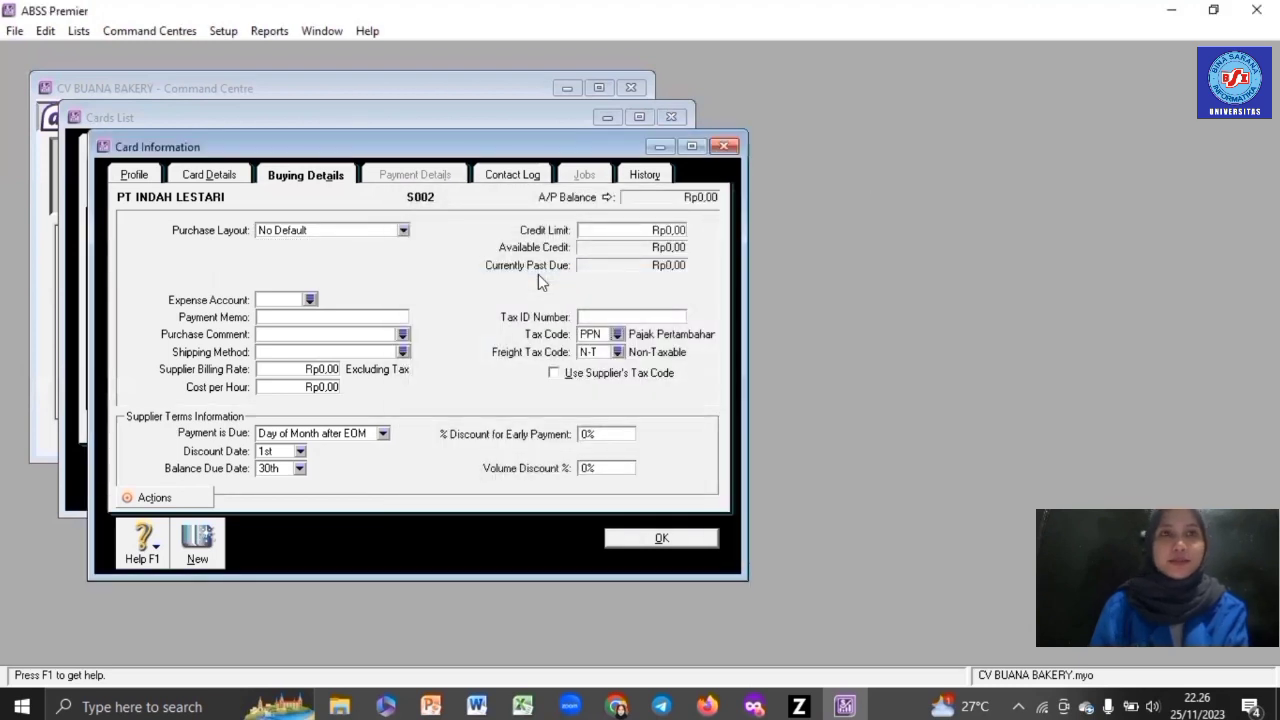
click(660, 538)
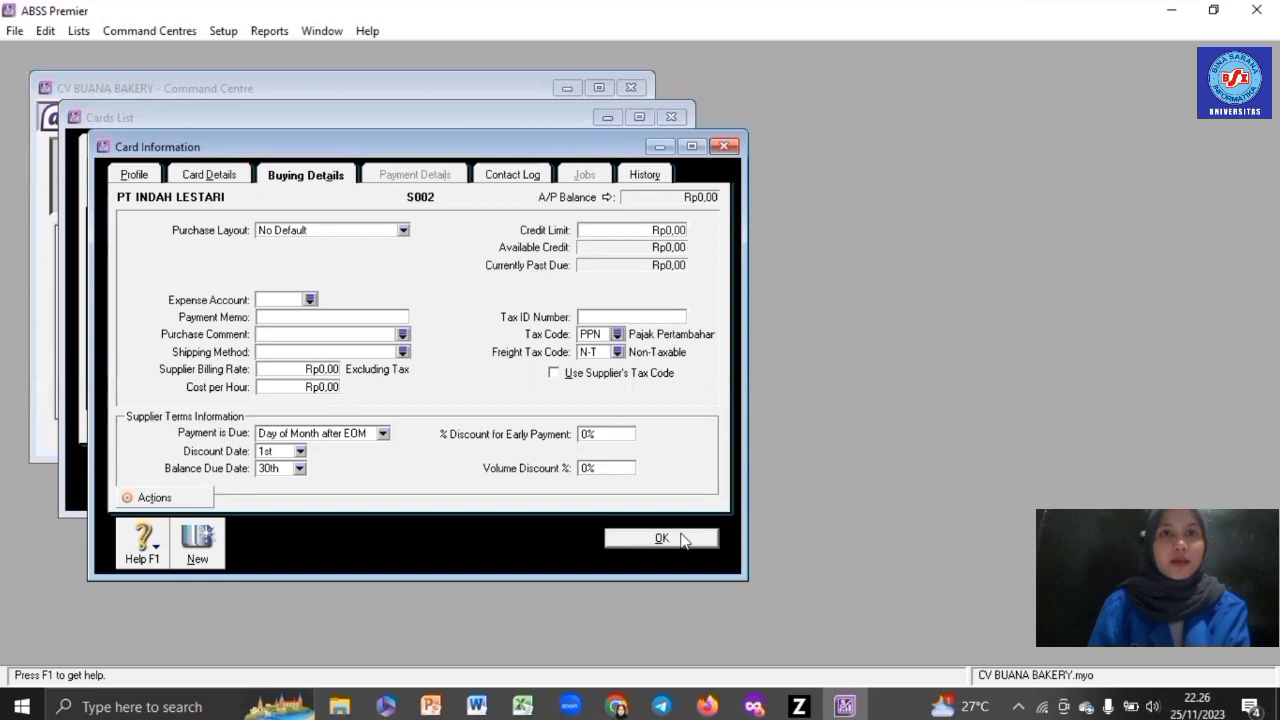
click(230, 477)
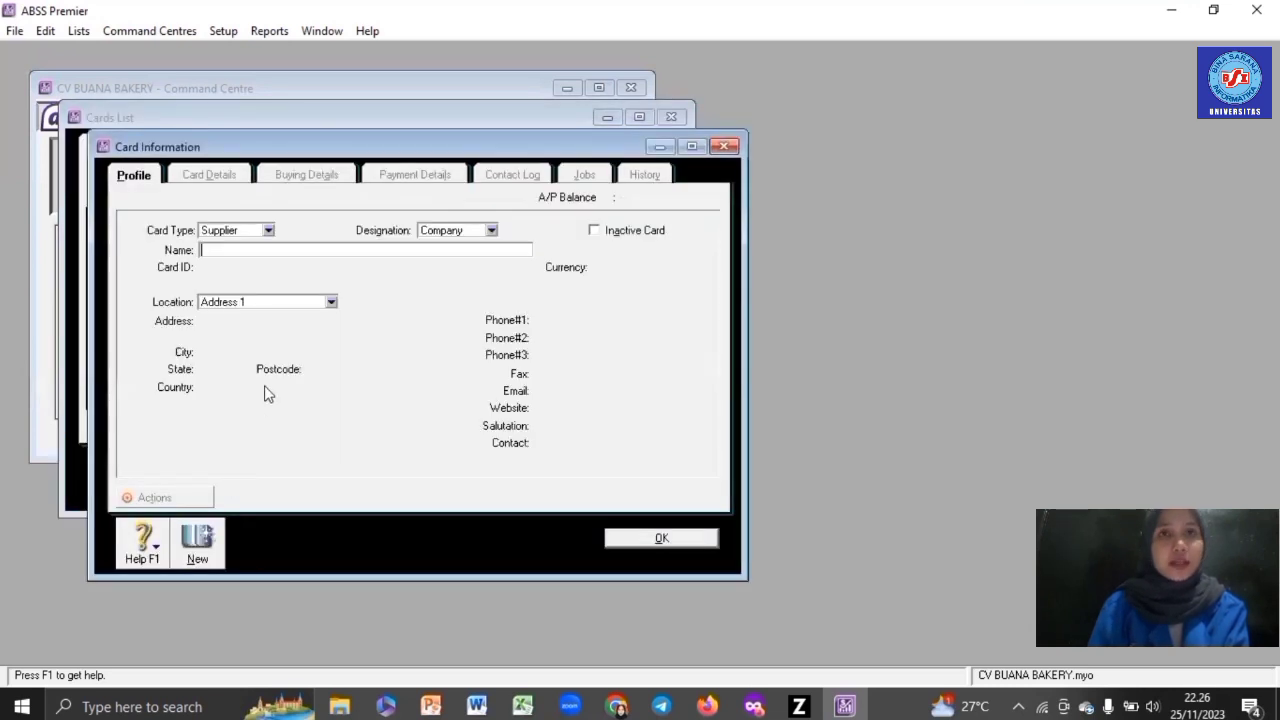
- Enter supplier PT DIANA BAKERY with card ID S003, its address and USD currency
text(PT DI)
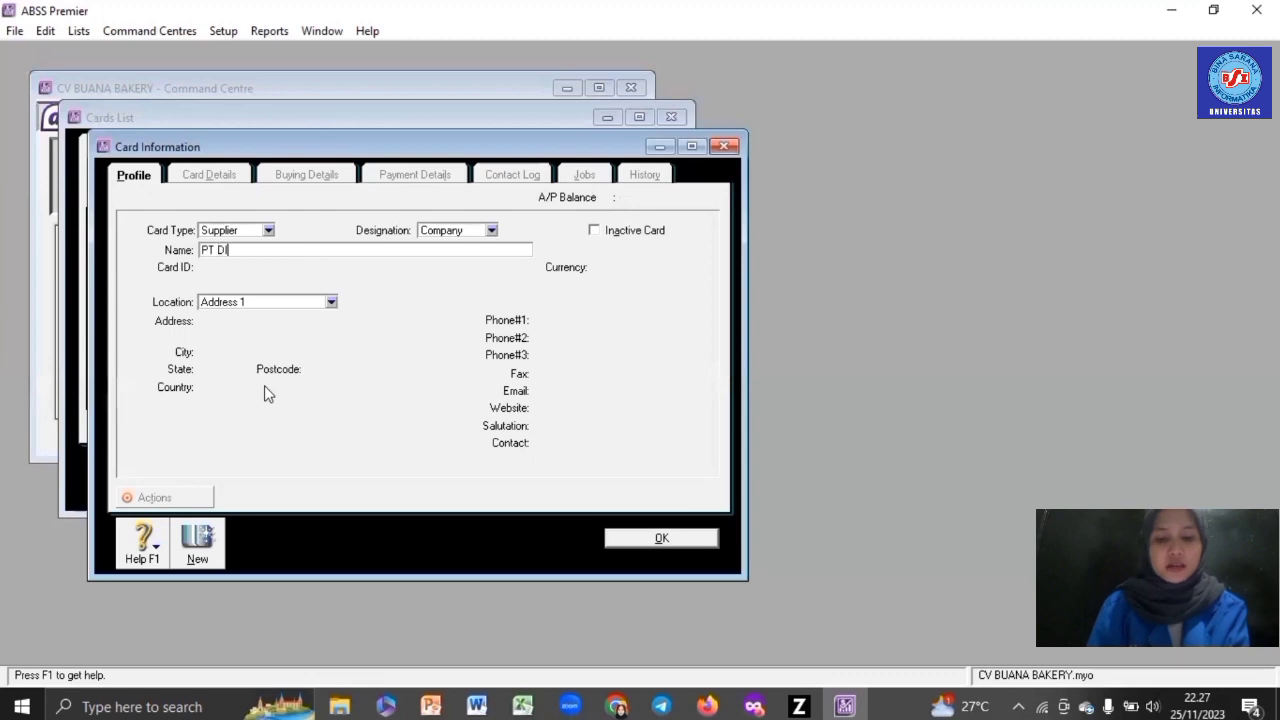
text(ANA BAKERY)
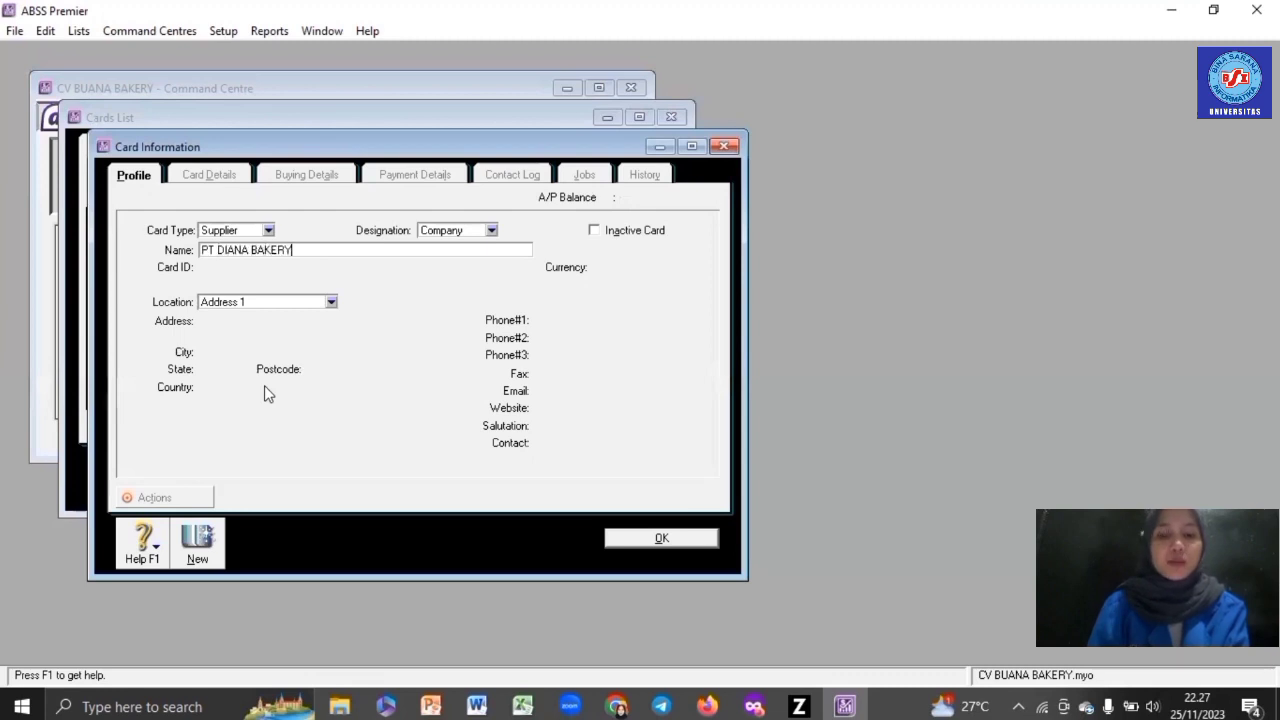
key(Tab)
text(S003)
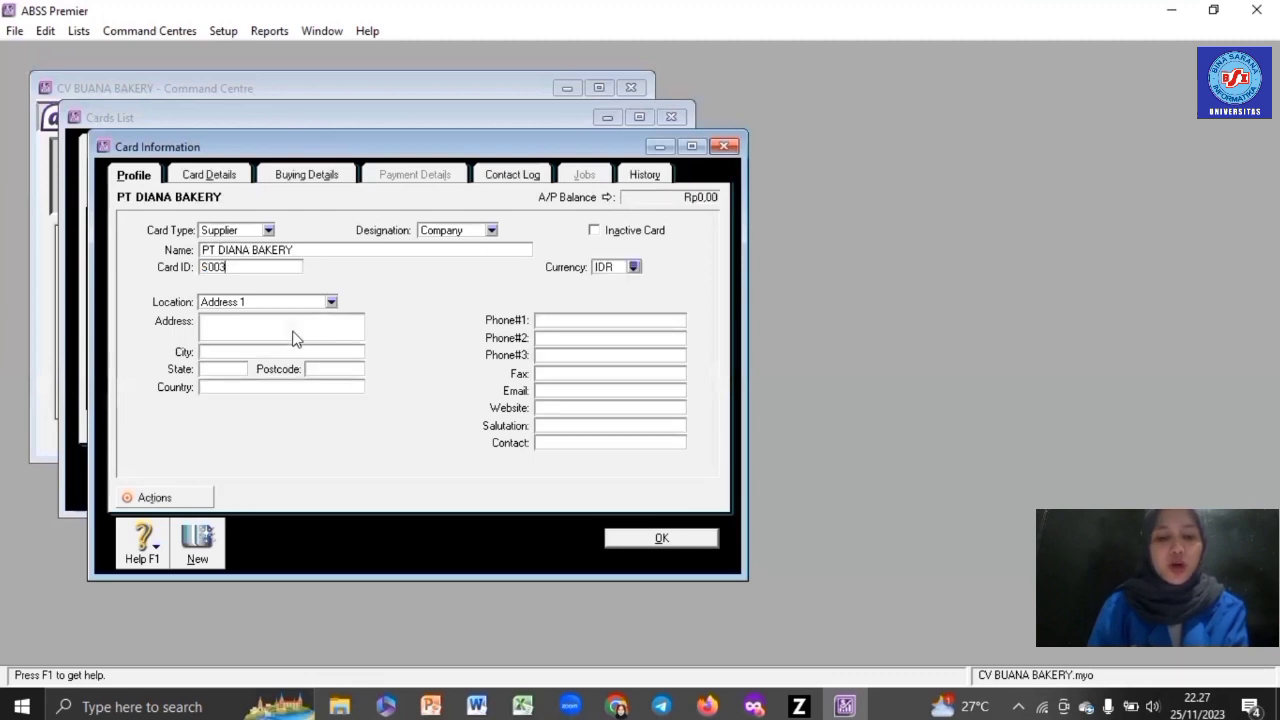
click(318, 332)
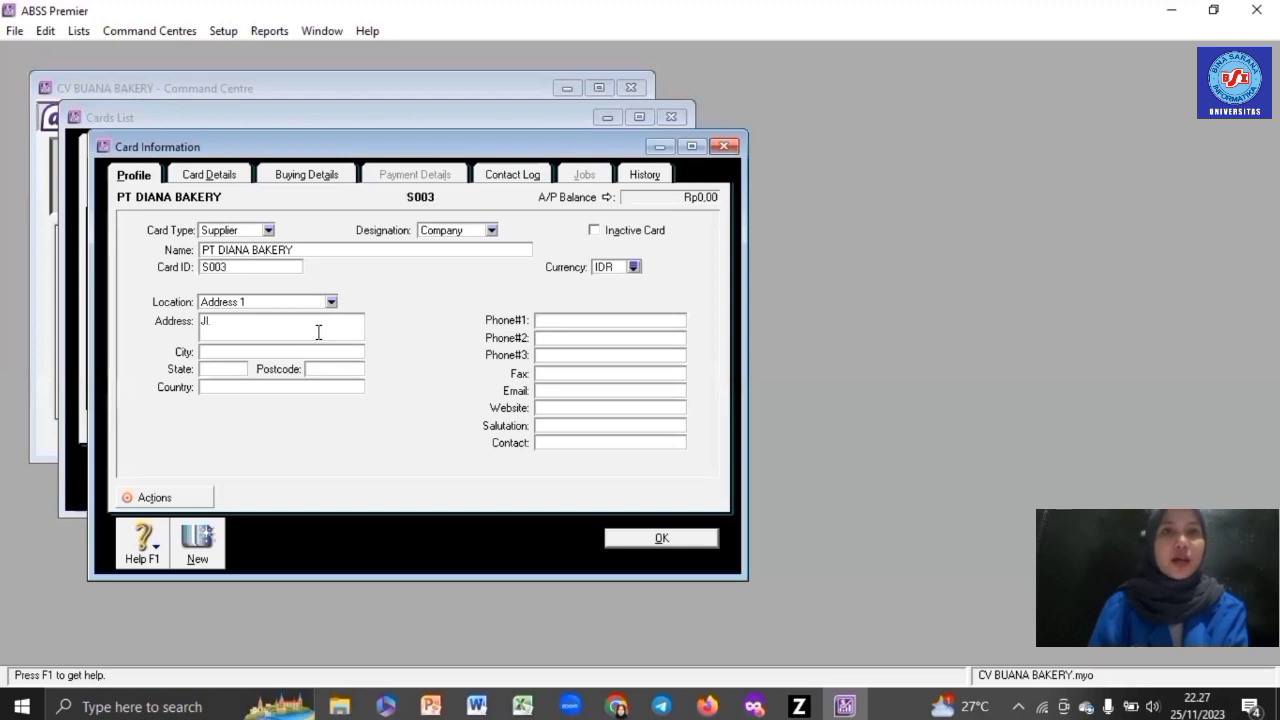
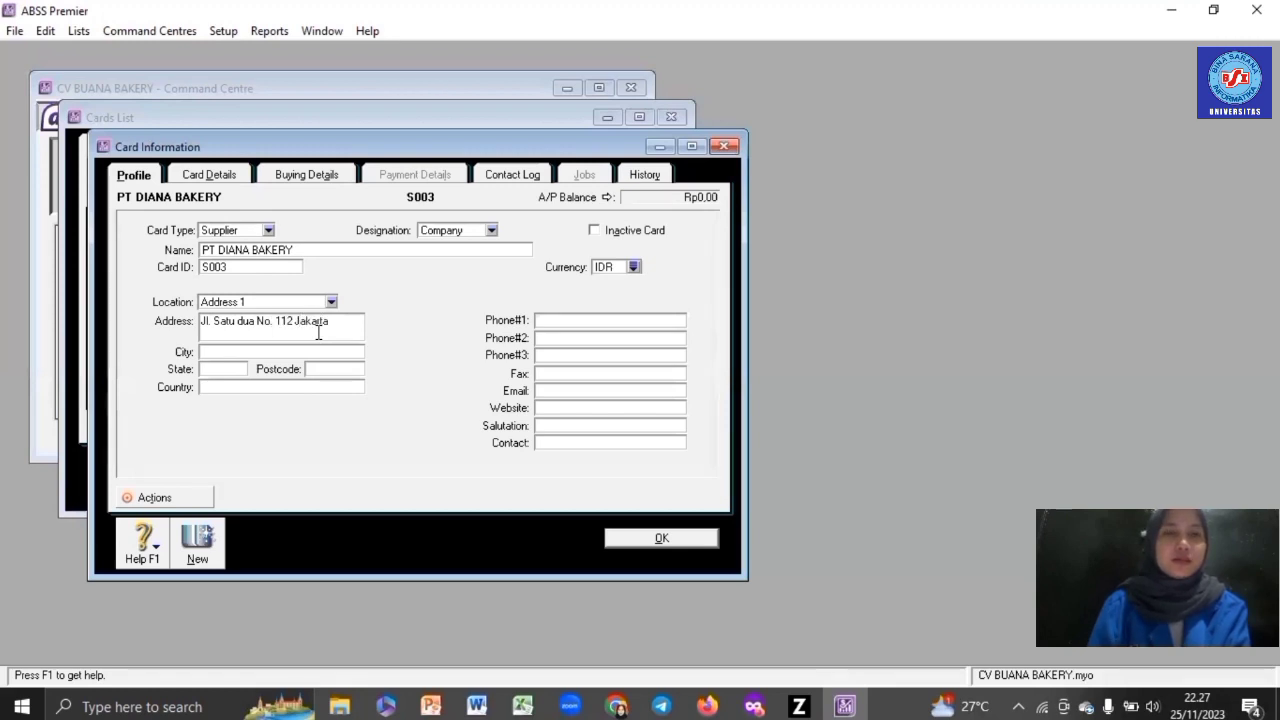
click(633, 267)
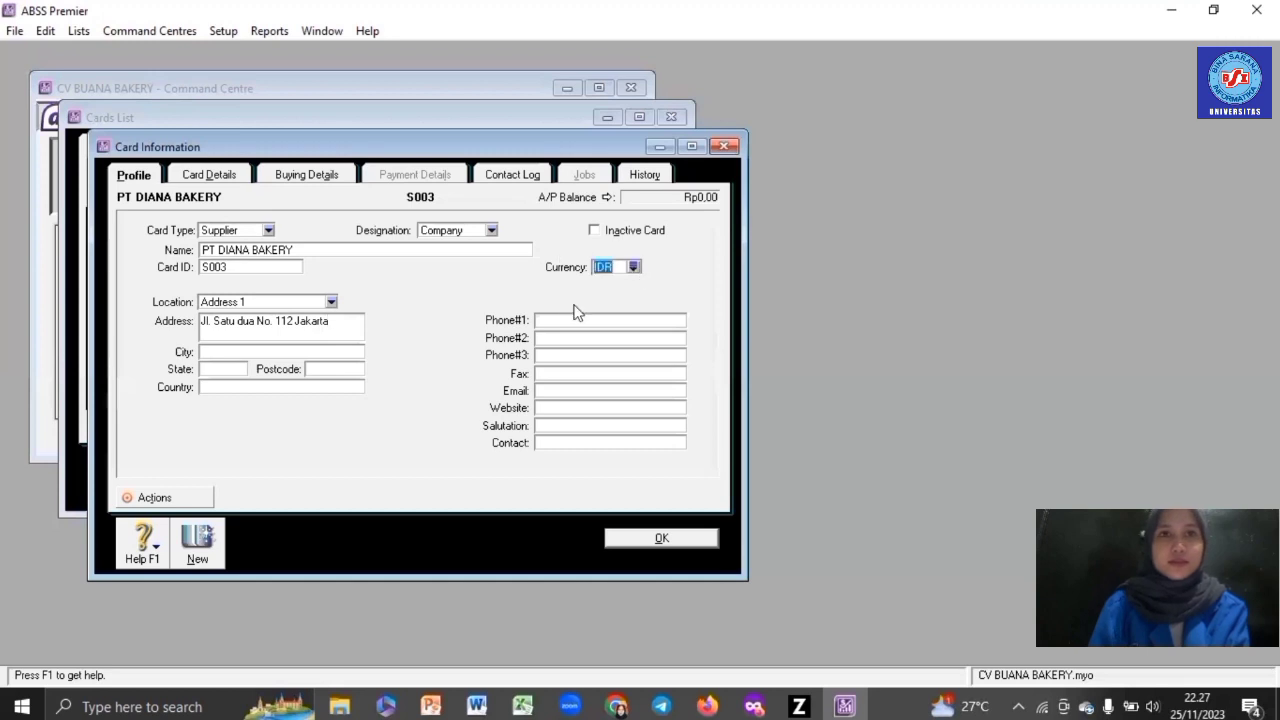
double_click(488, 368)
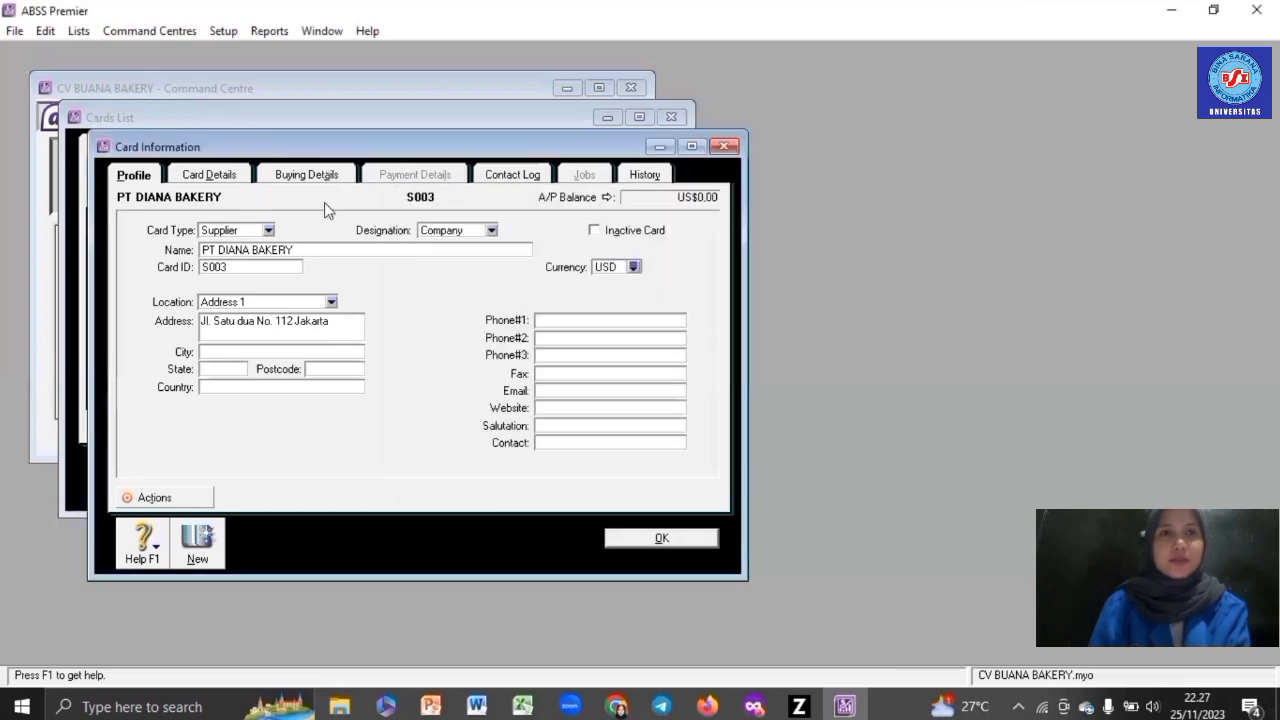
- Set No Default purchase layout and PPN tax code, save the card, and start another
click(310, 175)
click(348, 231)
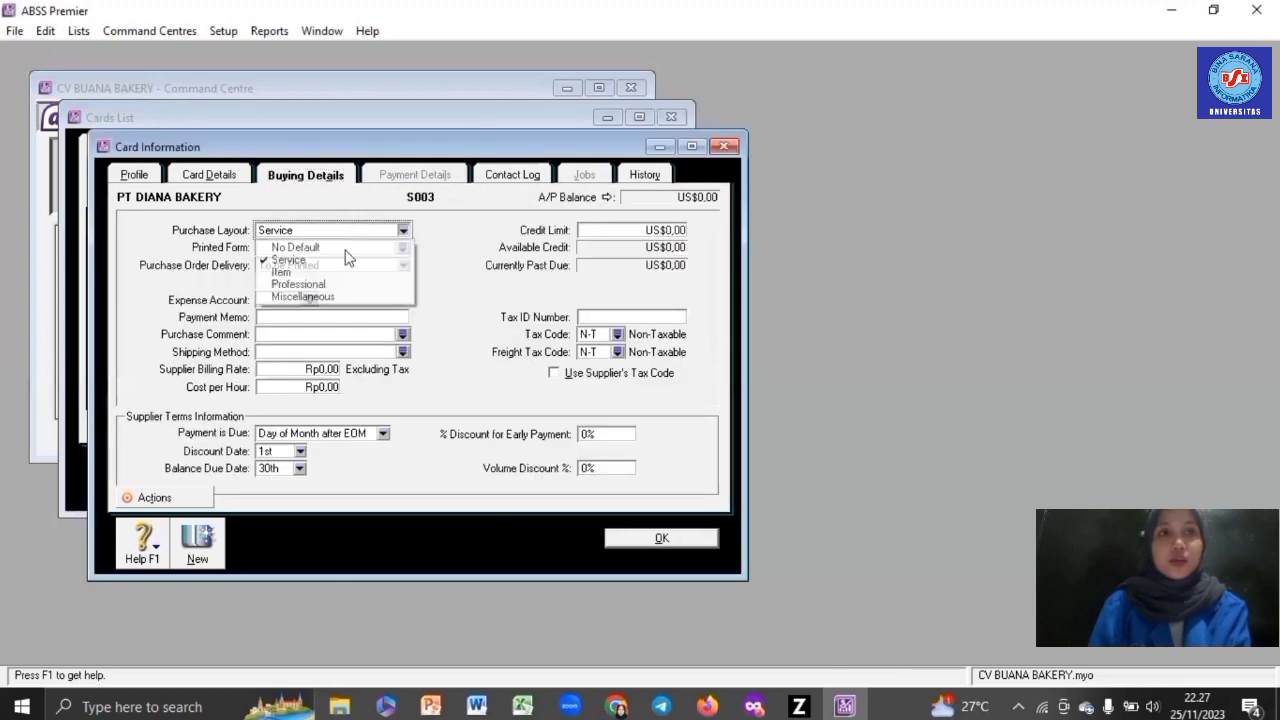
click(348, 248)
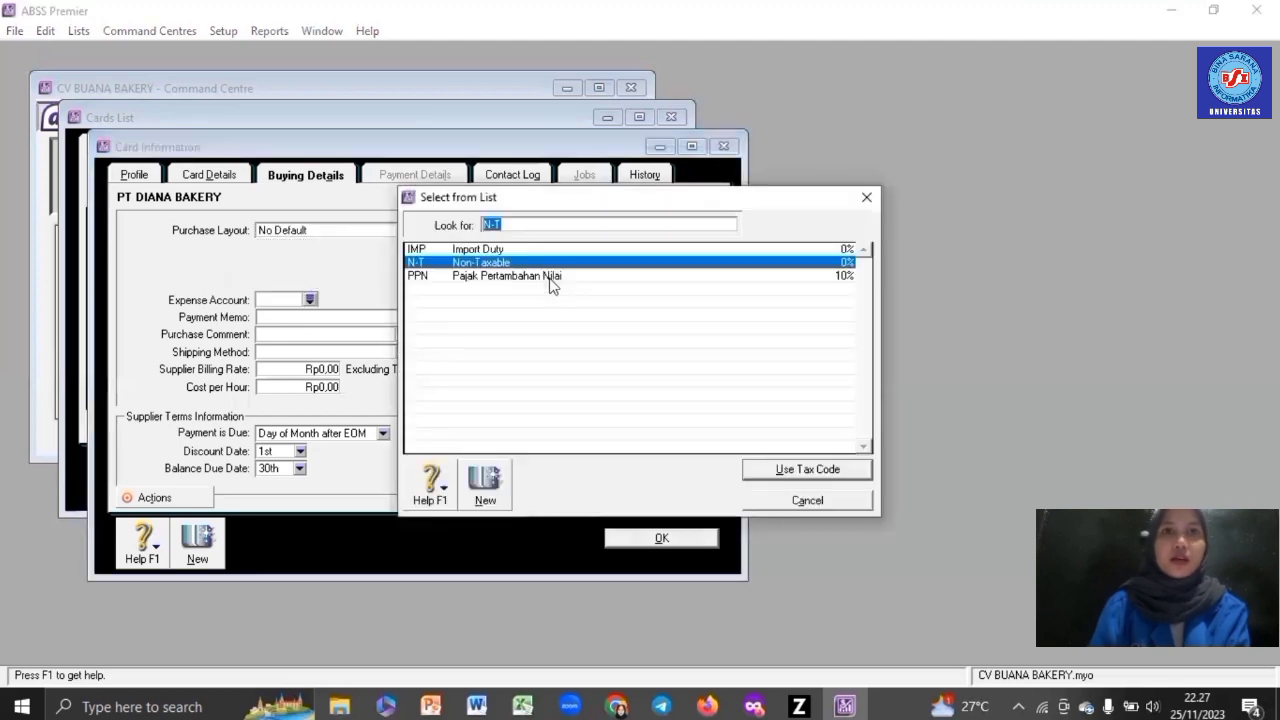
key(Down)
key(Return)
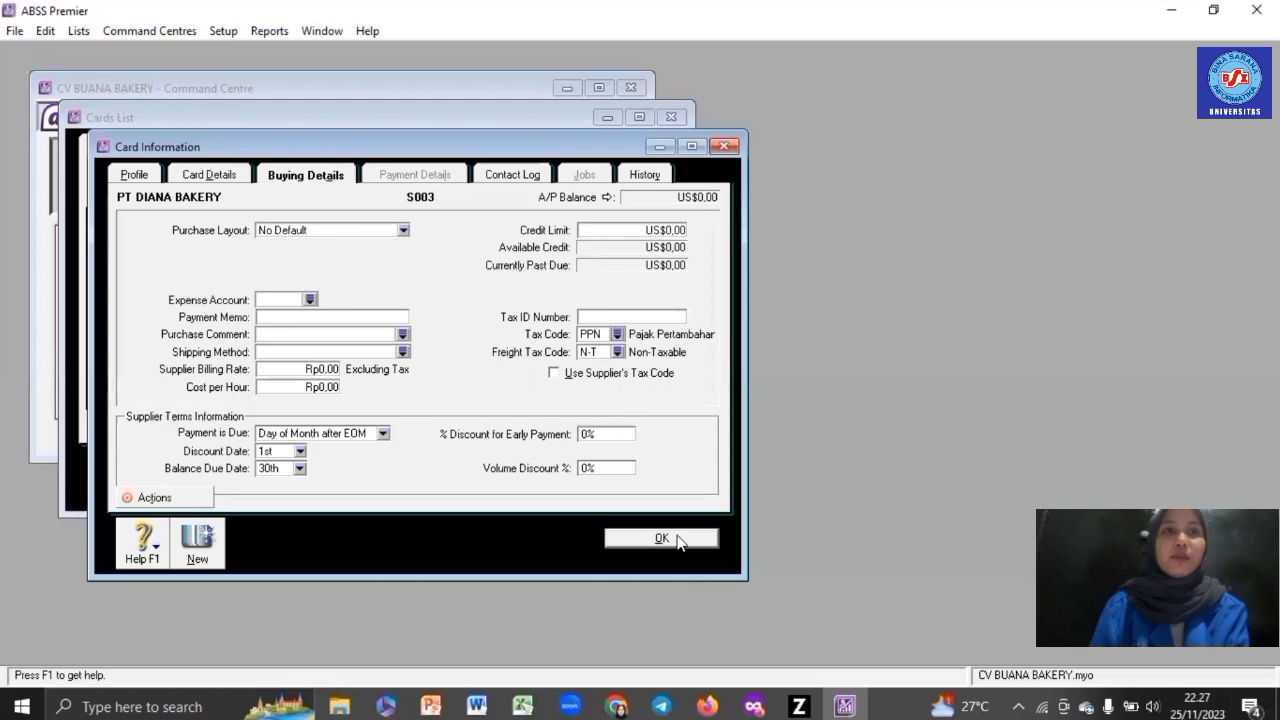
click(677, 541)
click(228, 484)
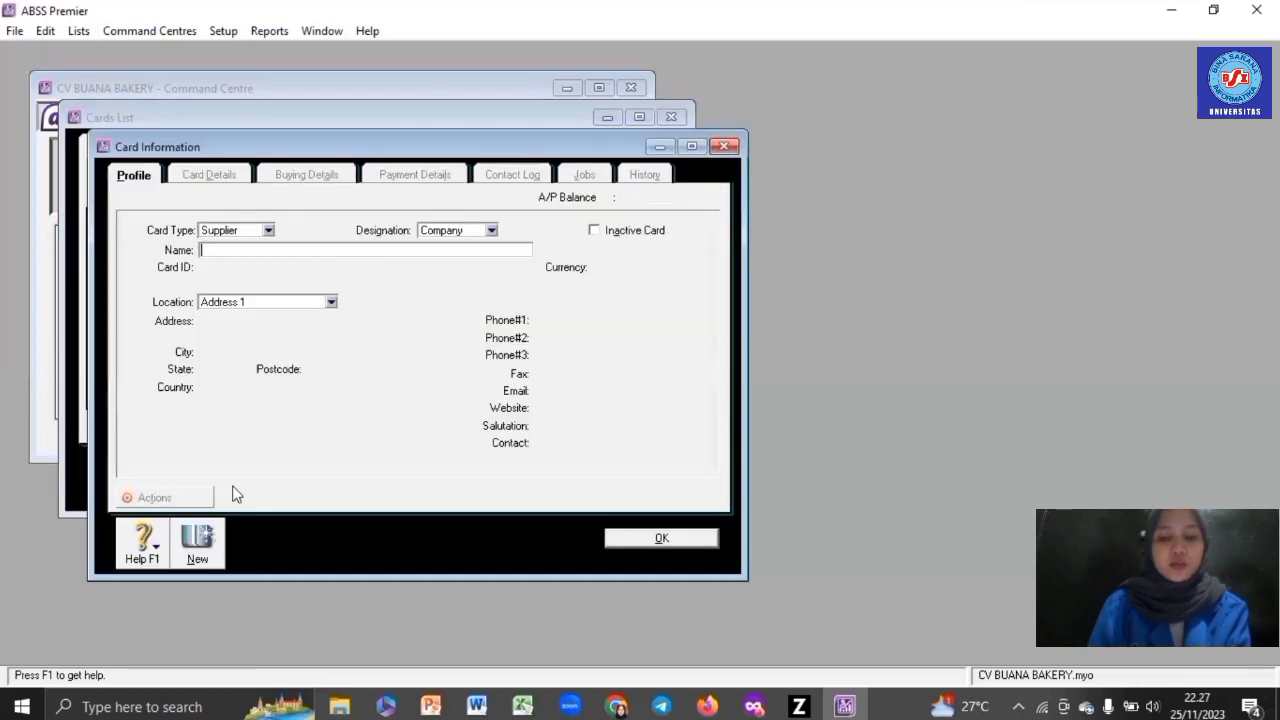
- Enter supplier PT ARNOTS with card ID S004, its address and SGD currency
text(P)
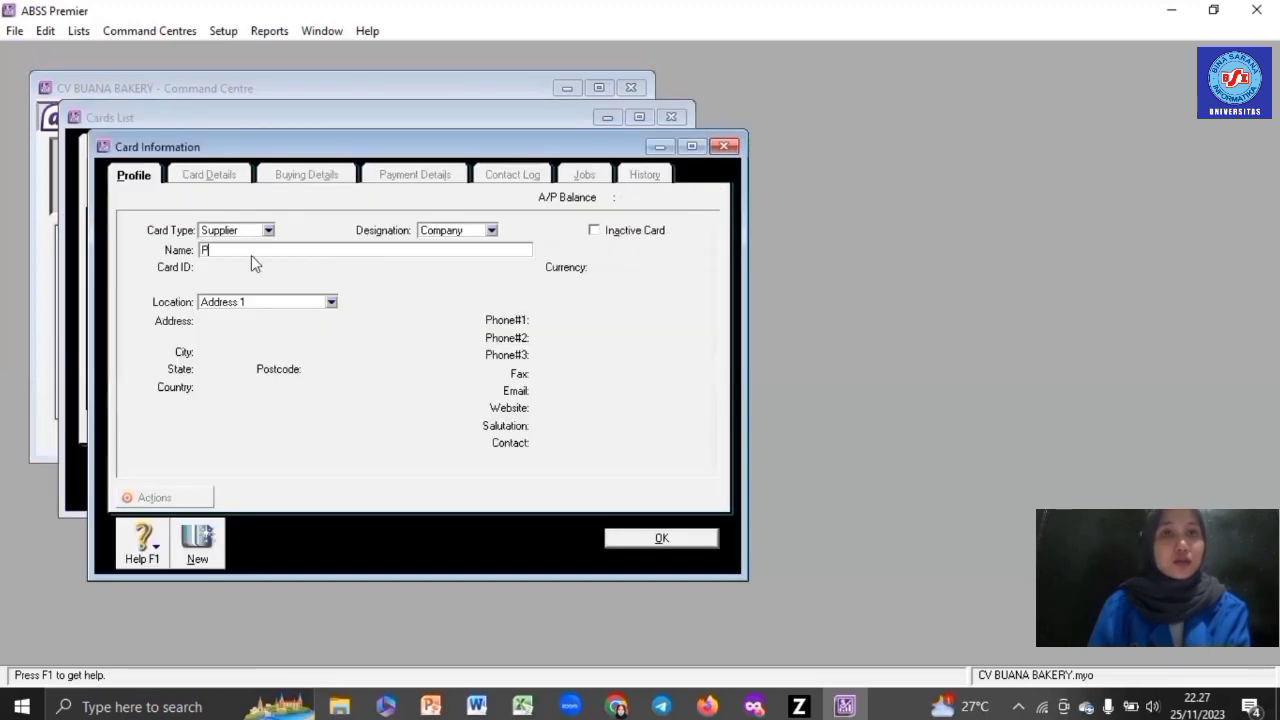
text(T AR)
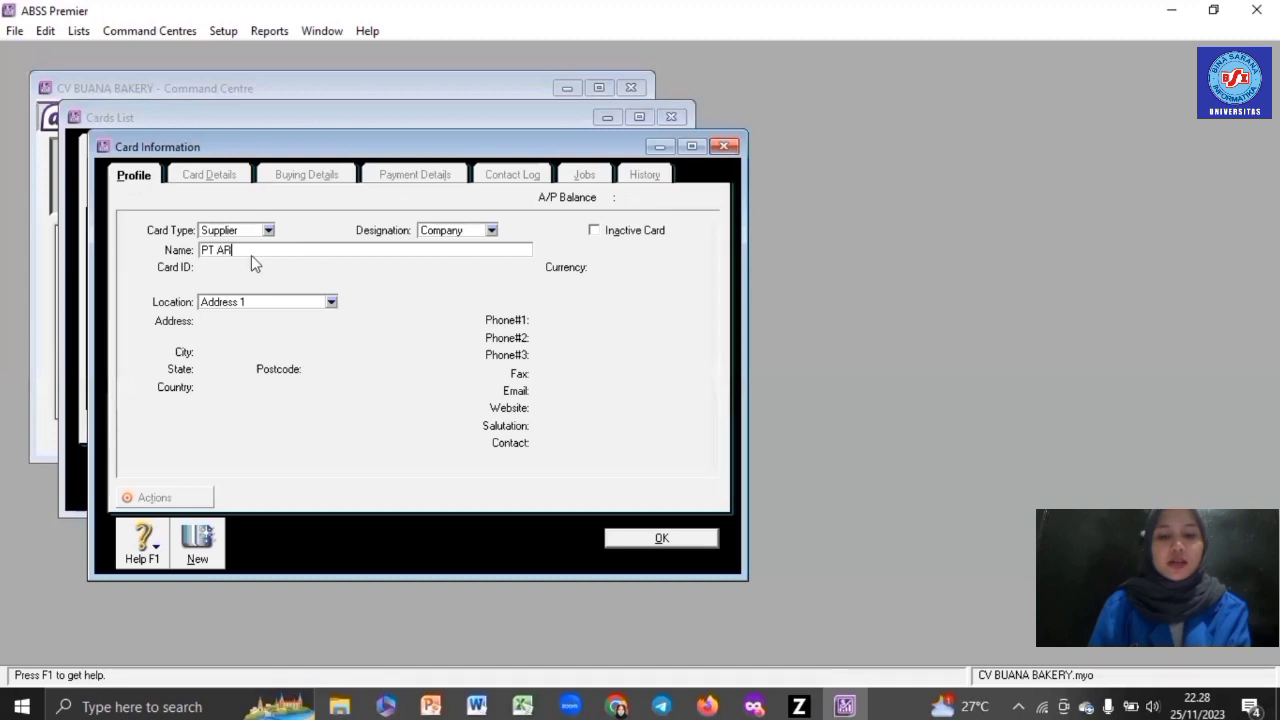
text(NOTS)
key(Tab)
text(S)
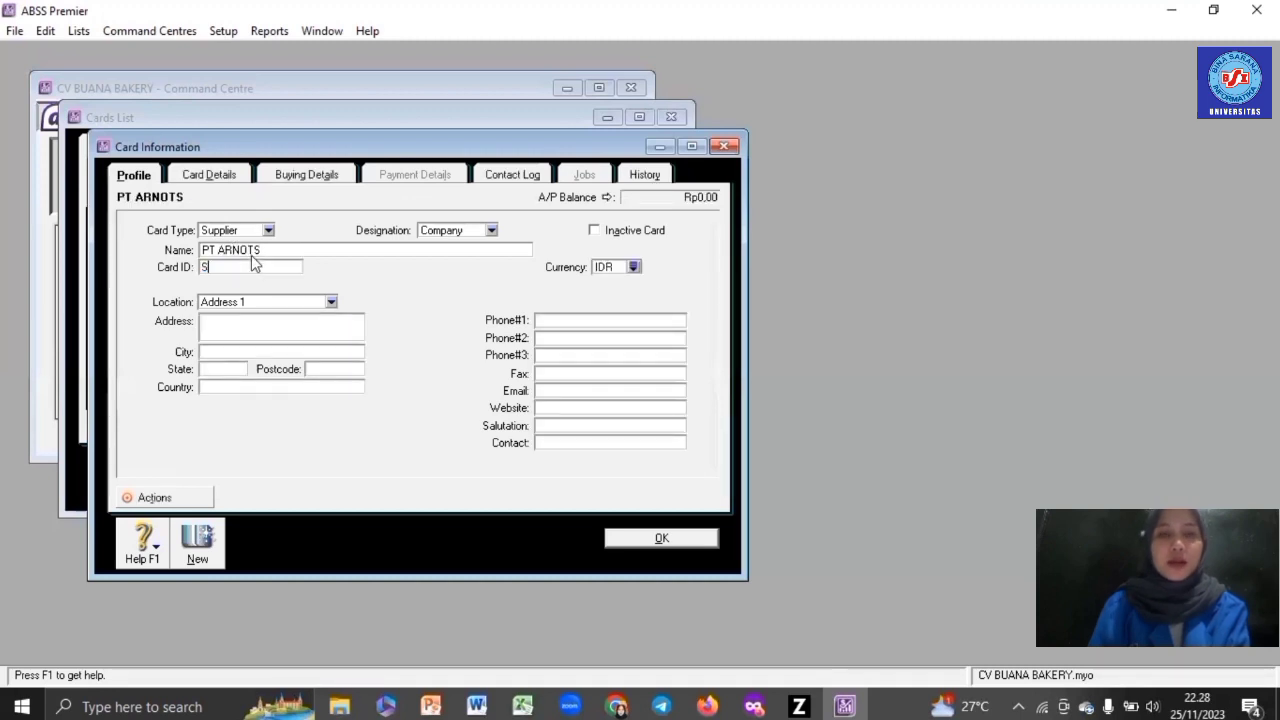
text(004)
click(243, 323)
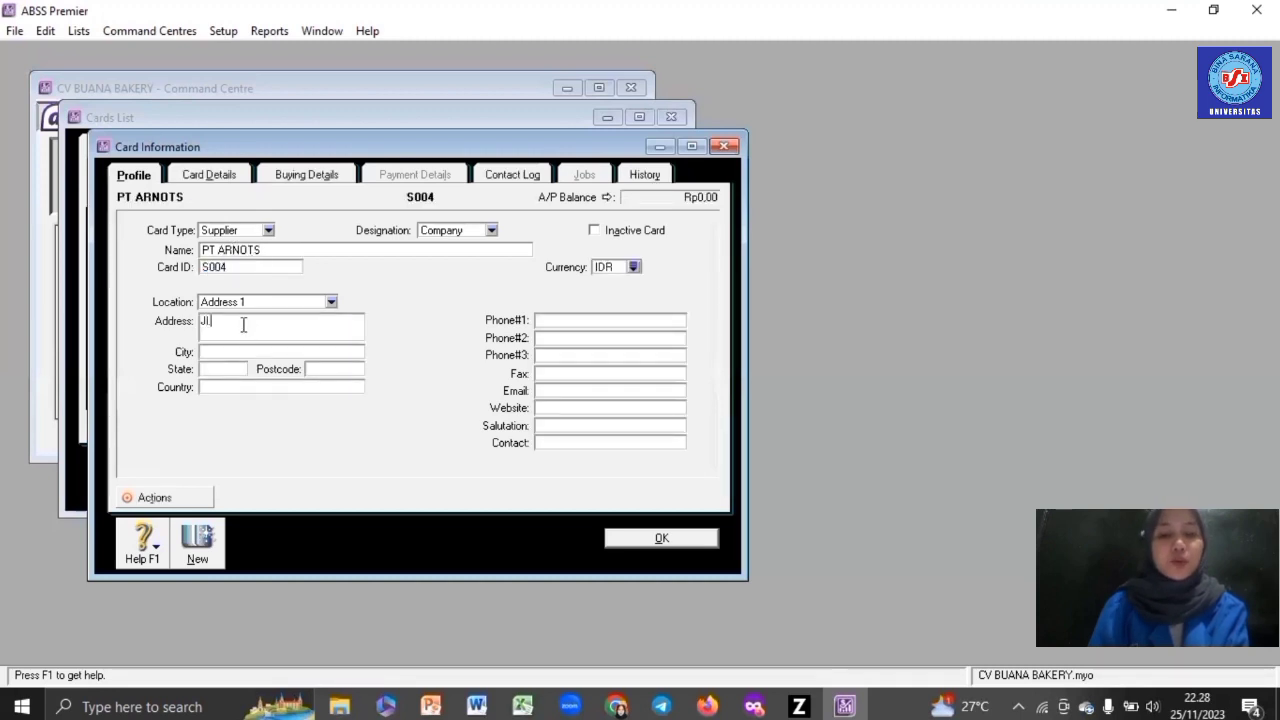
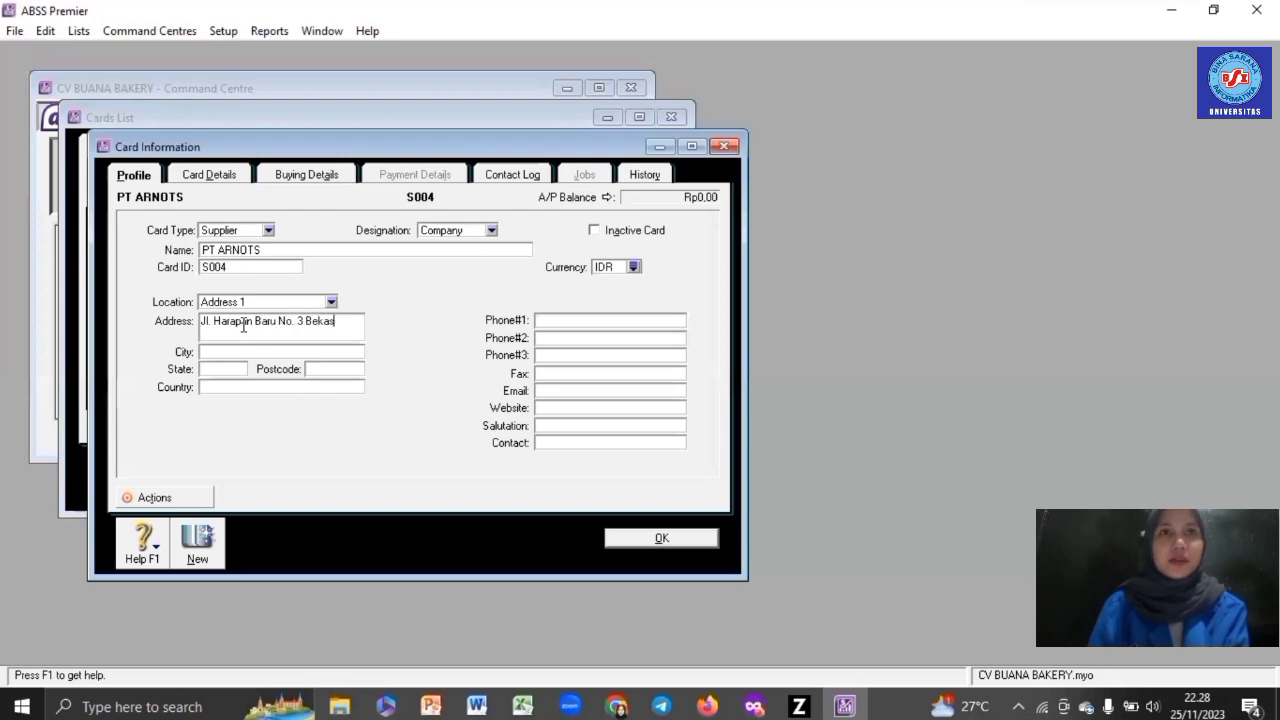
click(633, 268)
double_click(502, 342)
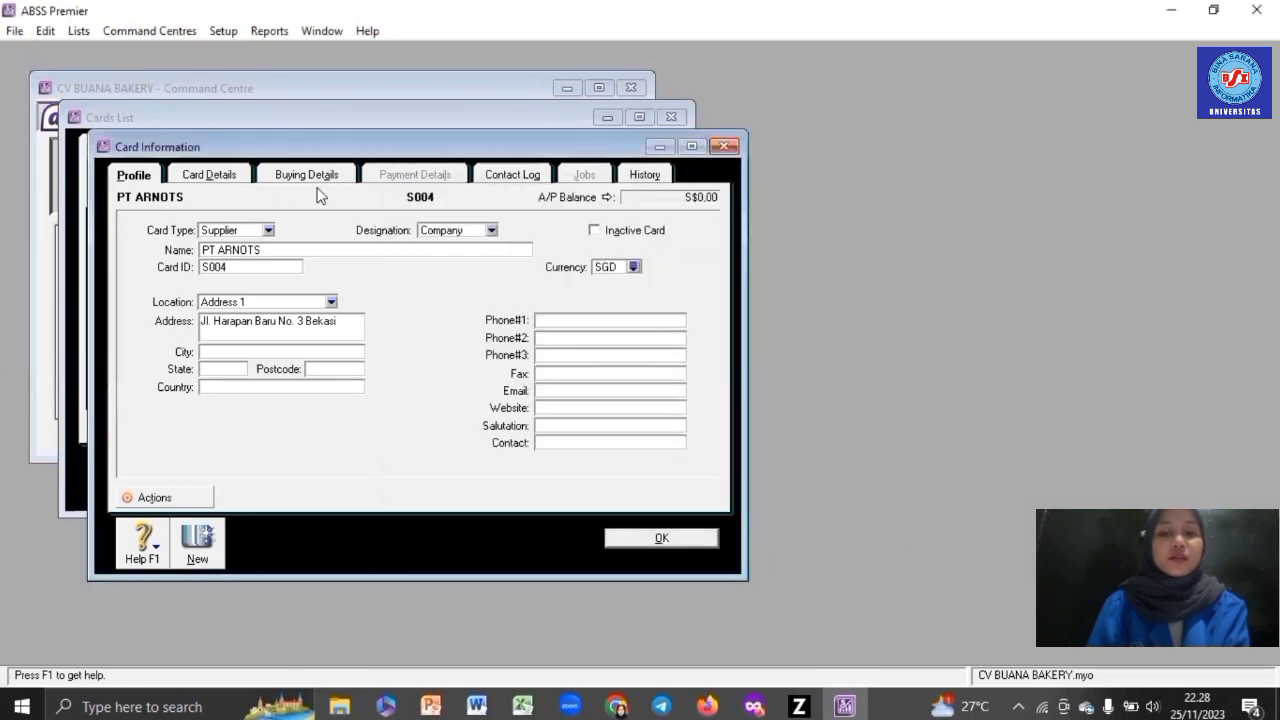
- Set No Default purchase layout and PPN tax code, then save the PT ARNOTS card
click(290, 177)
click(331, 234)
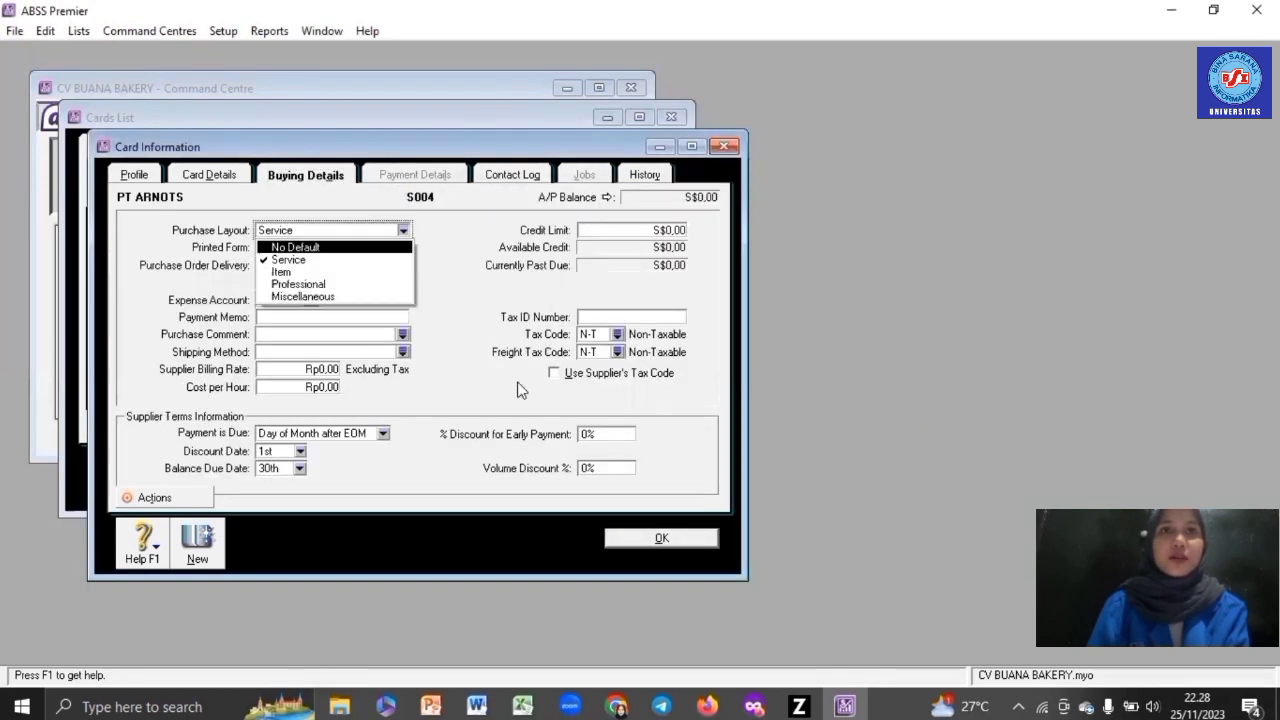
key(Return)
click(617, 334)
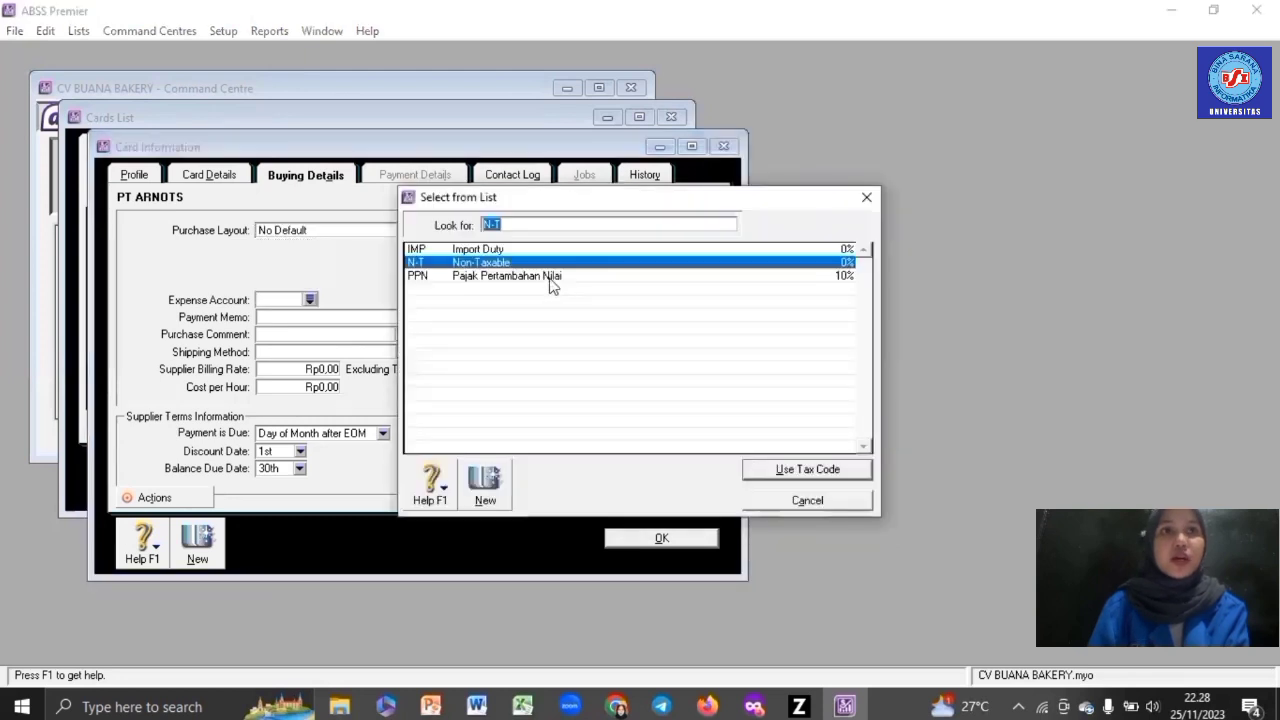
double_click(553, 276)
click(662, 539)
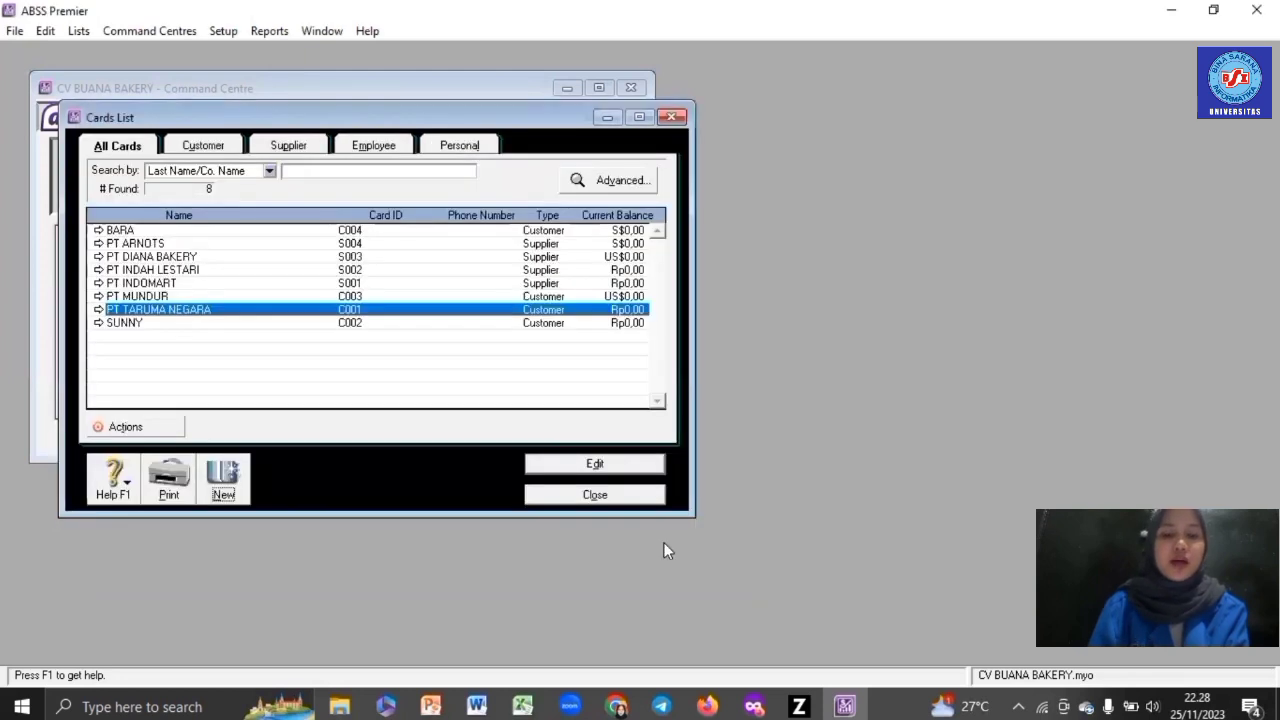
- Create an Employee card with the employee's last name, card ID E001 and address, and save it
click(223, 477)
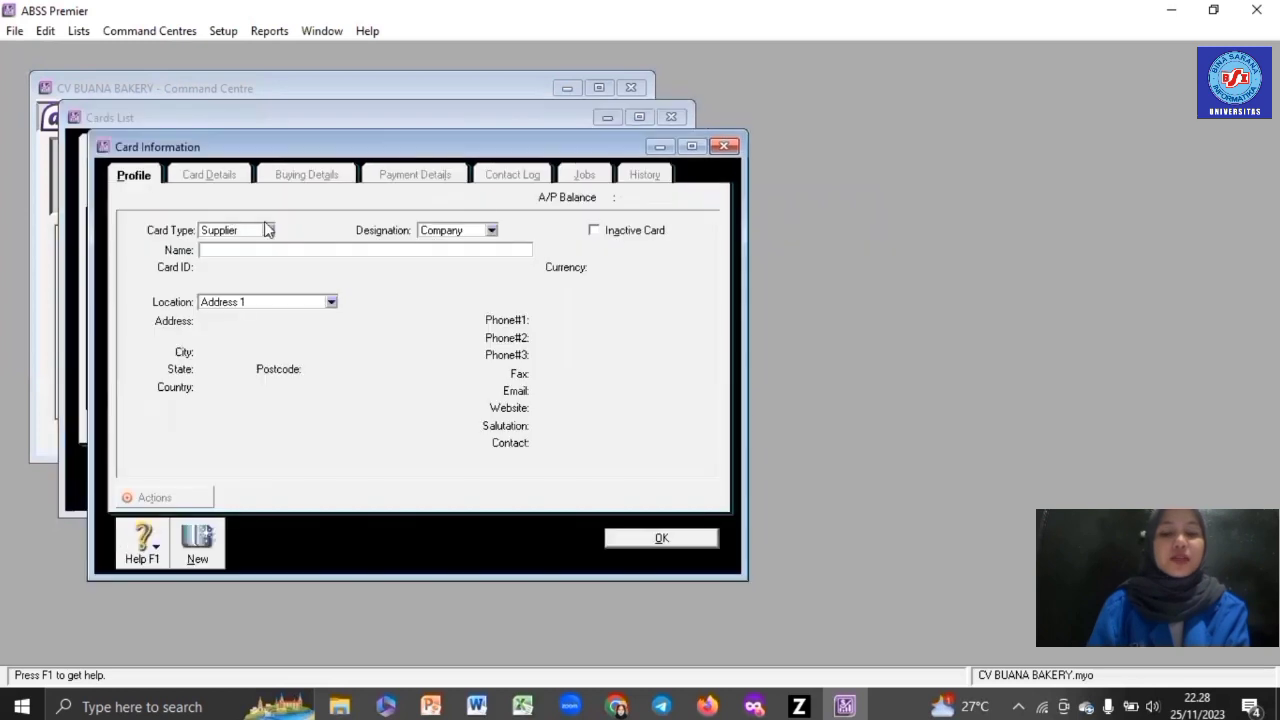
click(267, 230)
click(250, 271)
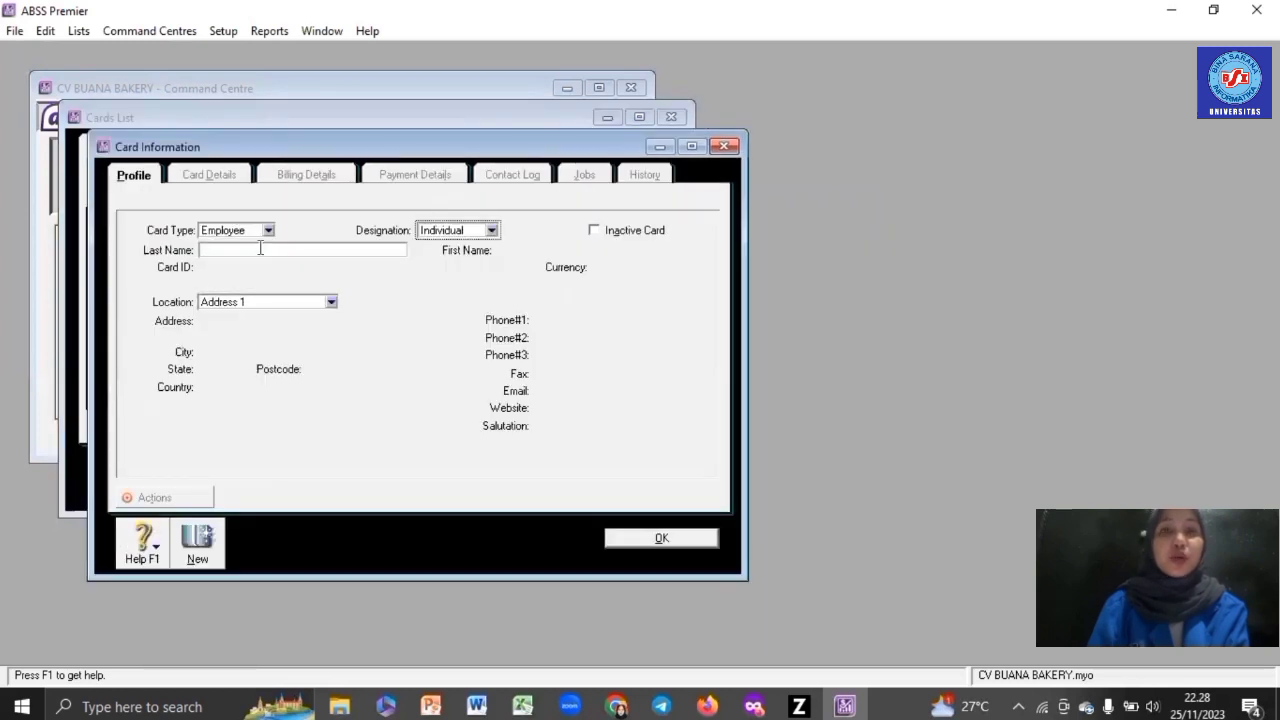
text(T)
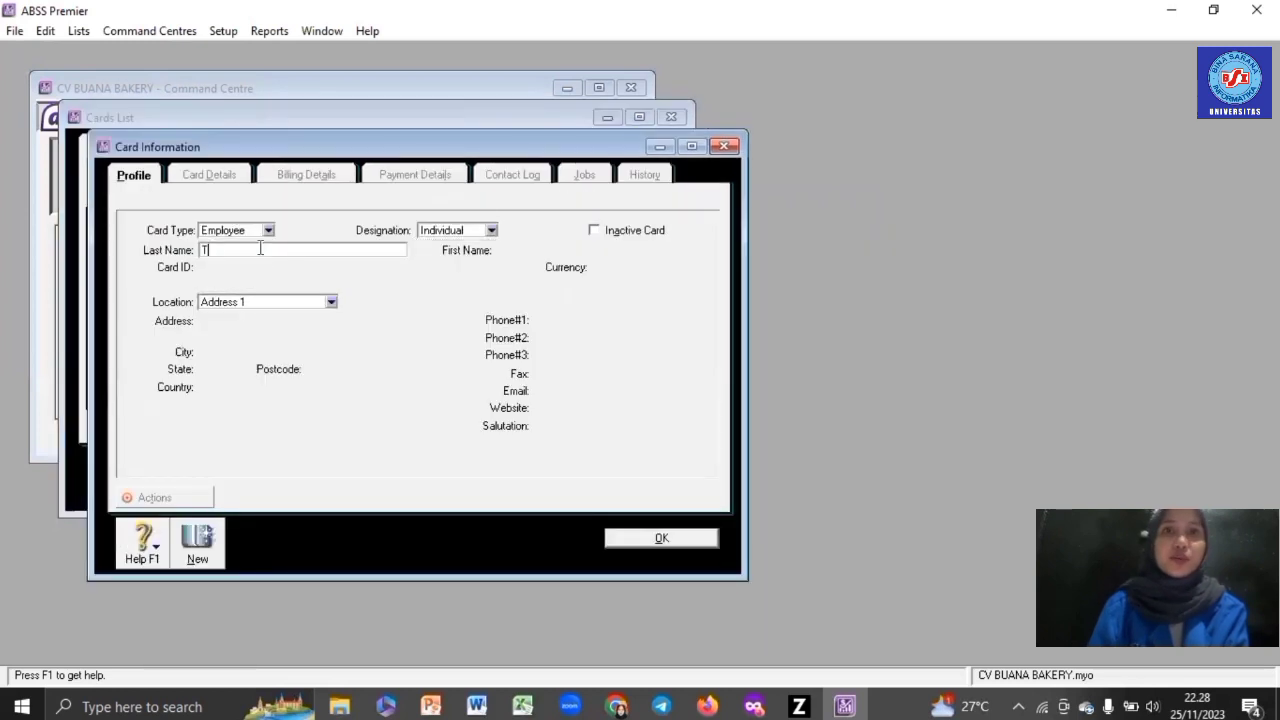
text(TEVANI)
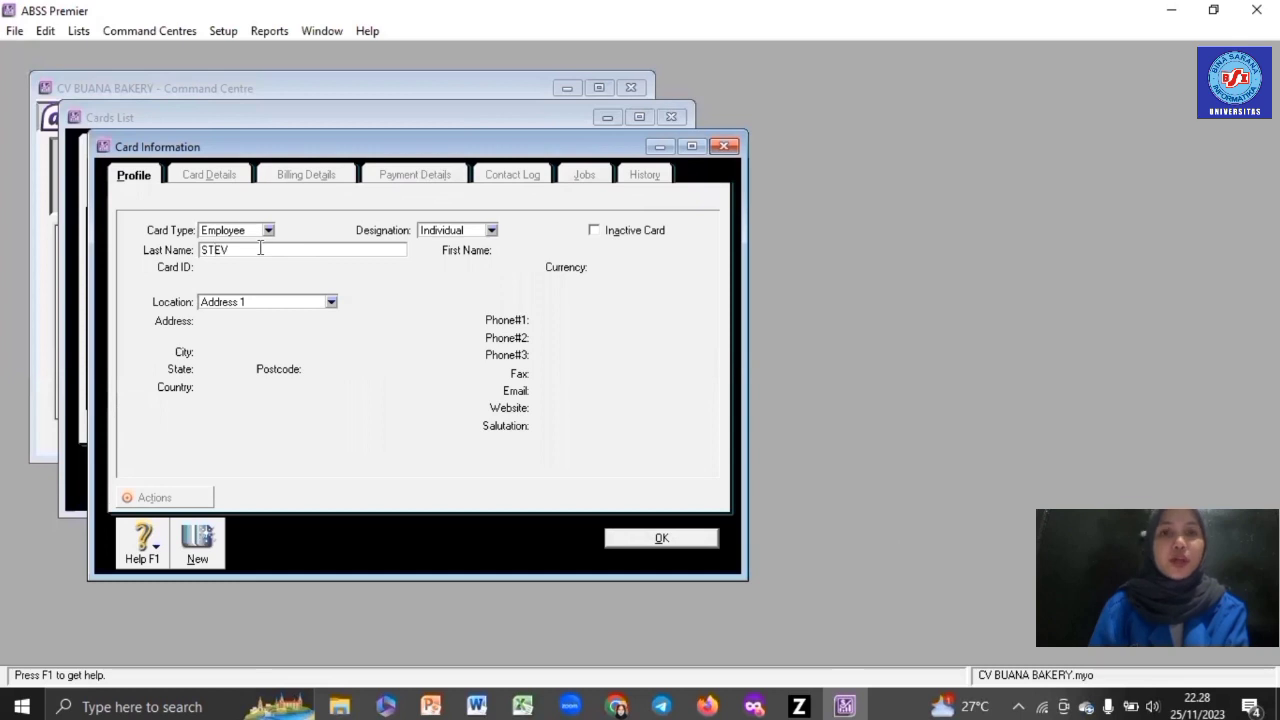
key(Tab)
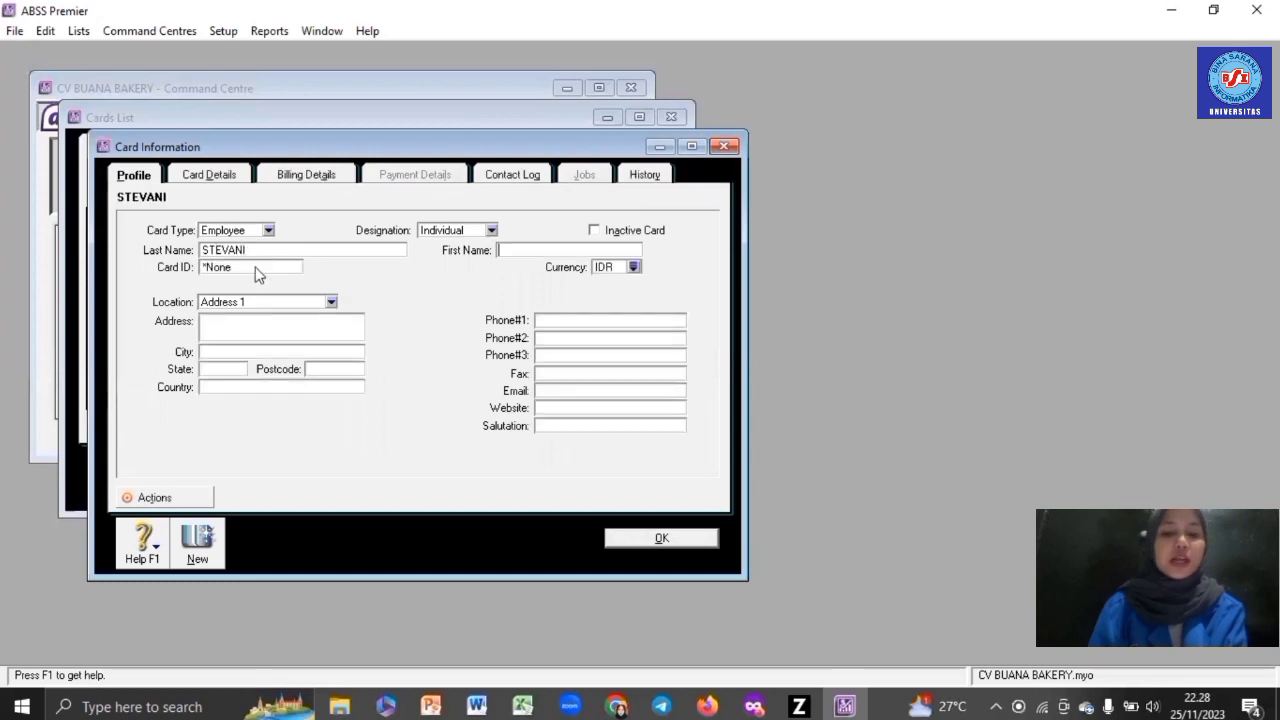
click(254, 268)
text(E001)
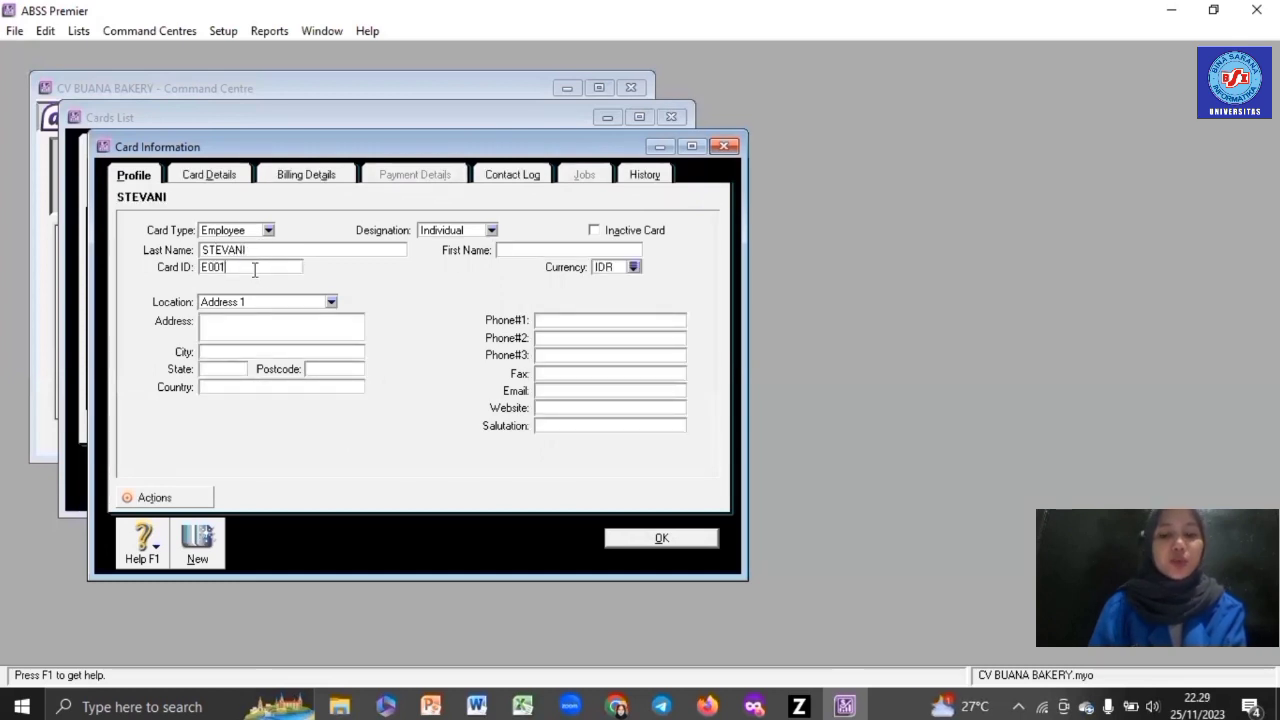
key(Tab)
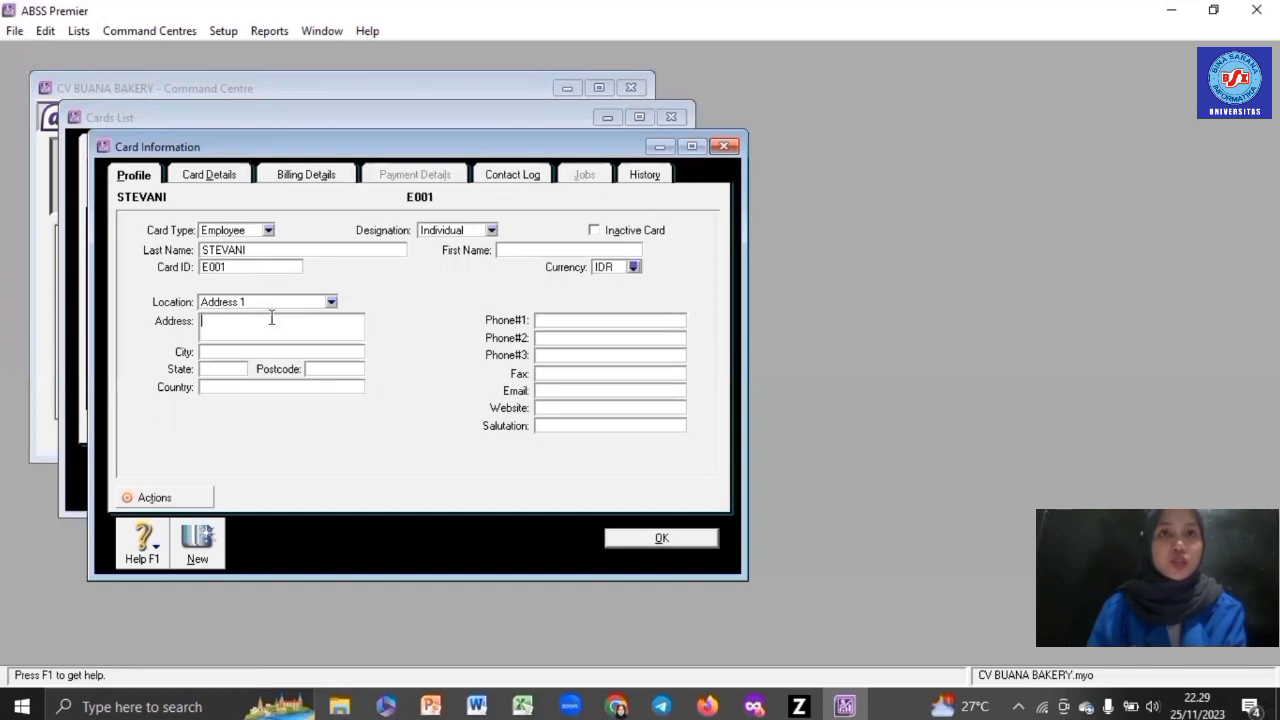
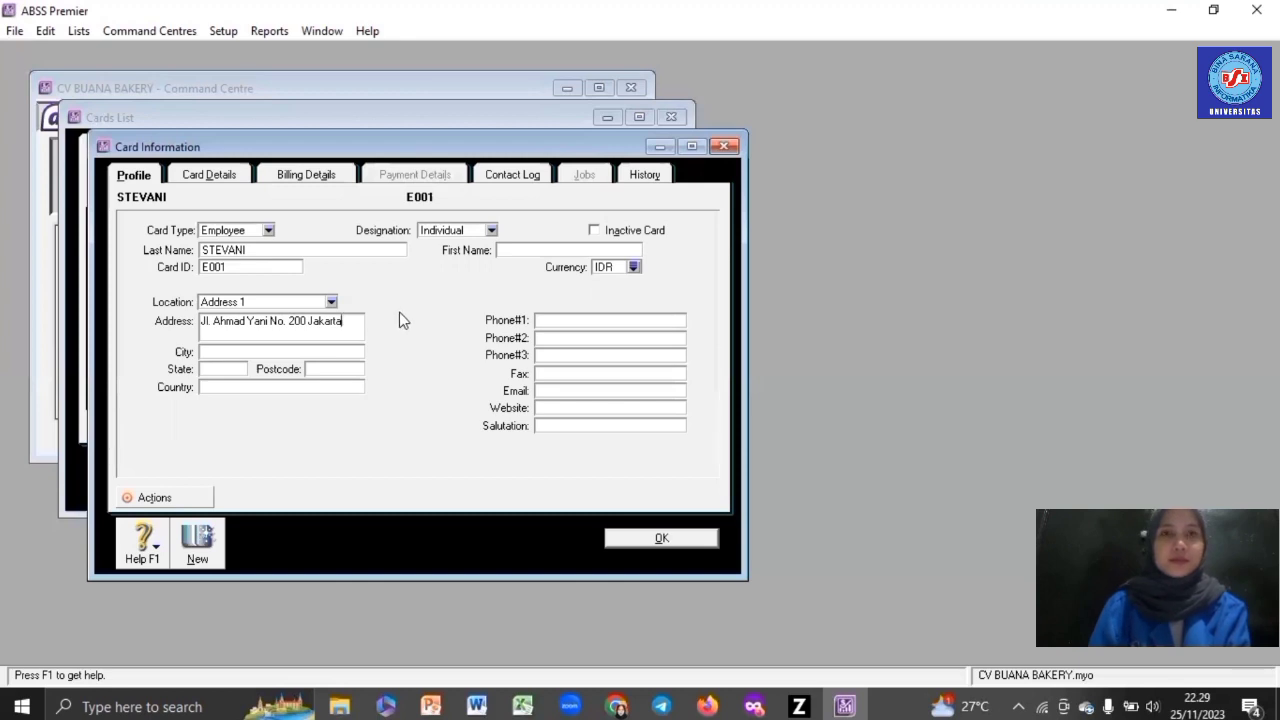
click(662, 539)
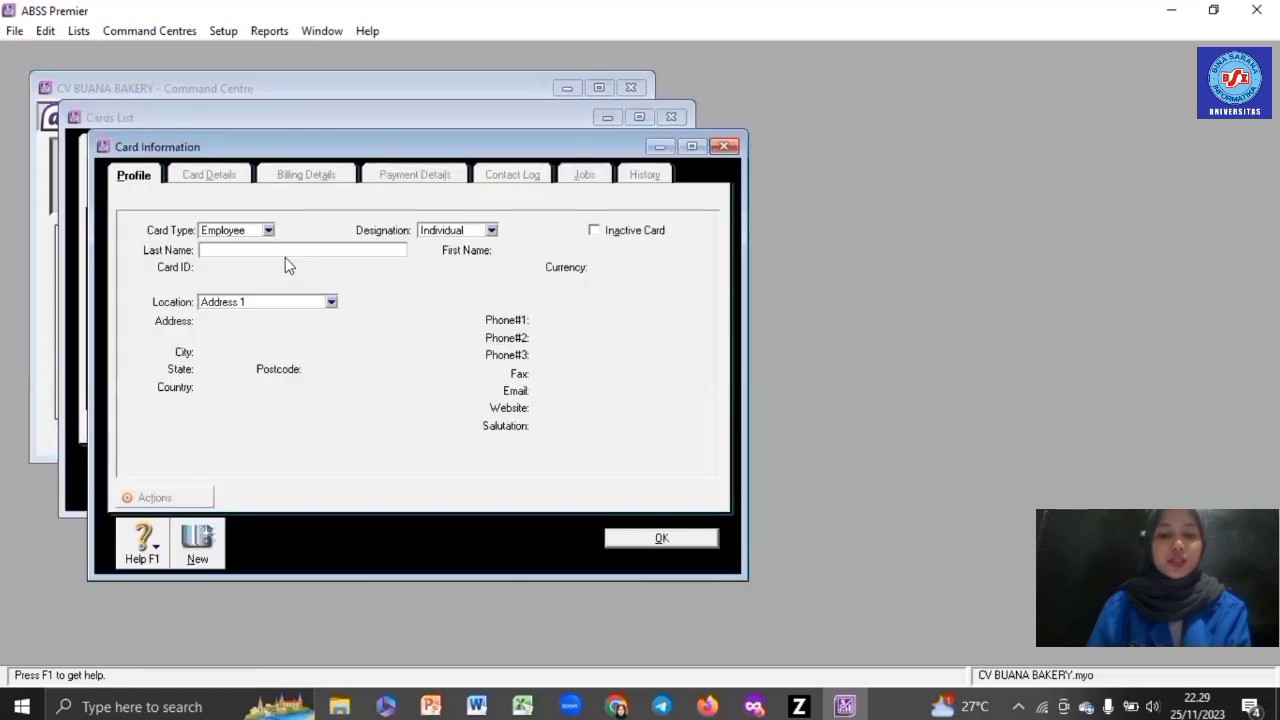
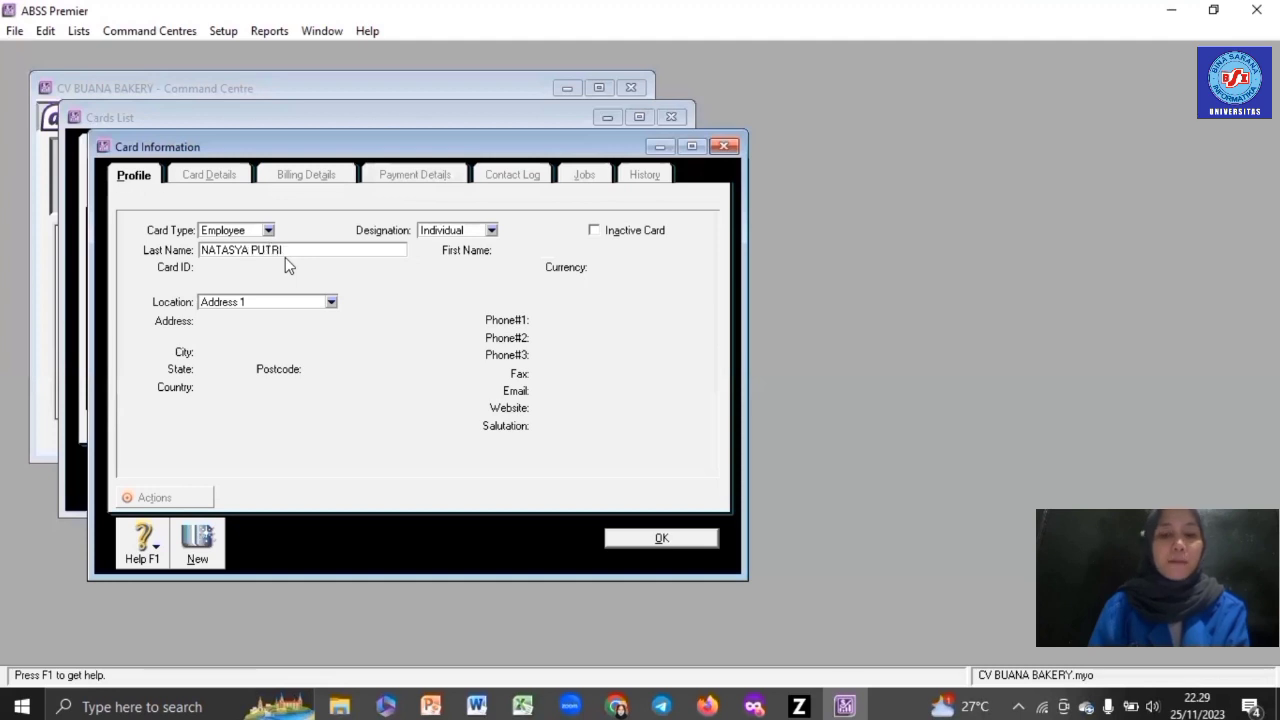
- Enter the second employee's last name, card ID E002 and address, then save the card
key(Tab)
text(E002)
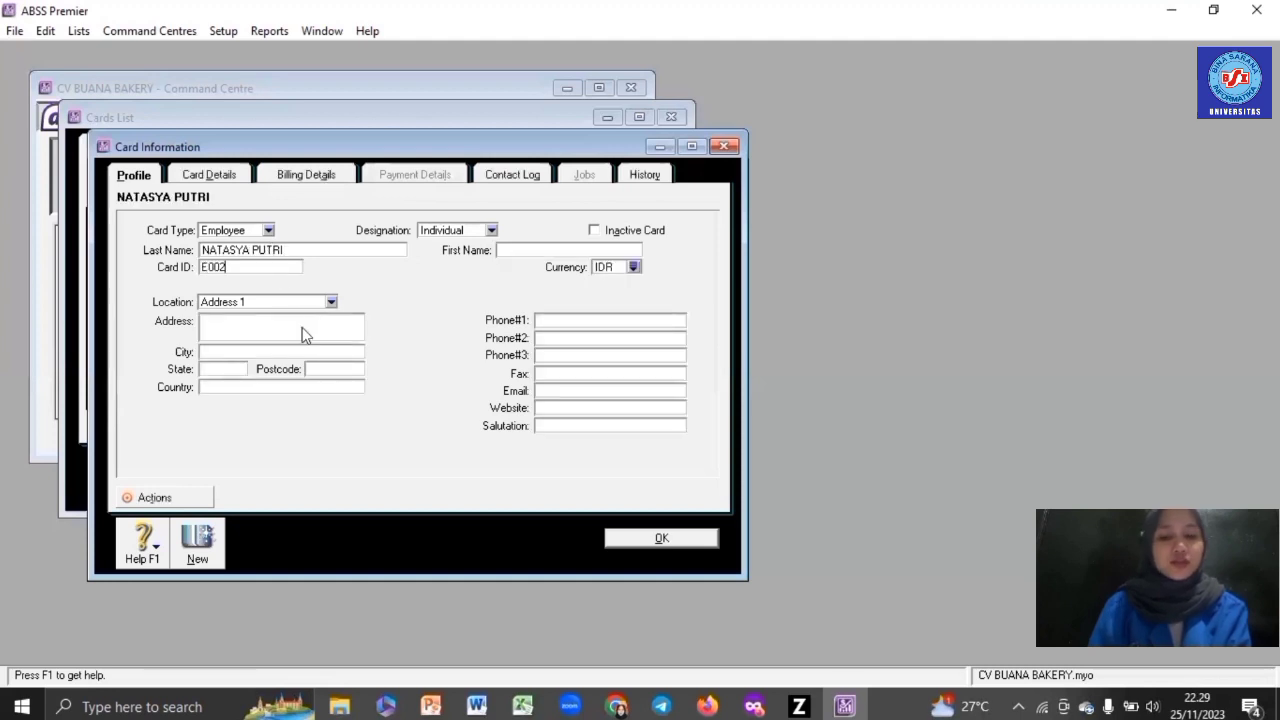
click(303, 326)
text(Jl.)
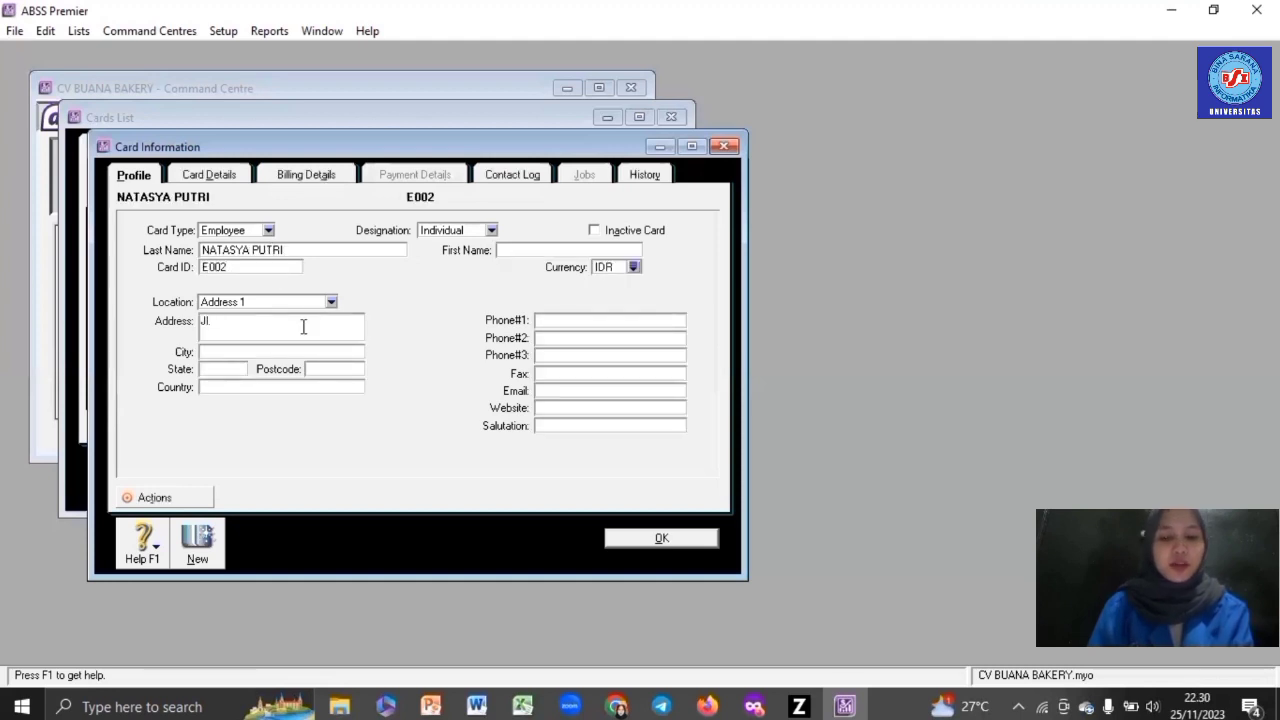
key(BackSpace)
key(BackSpace)
key(BackSpace)
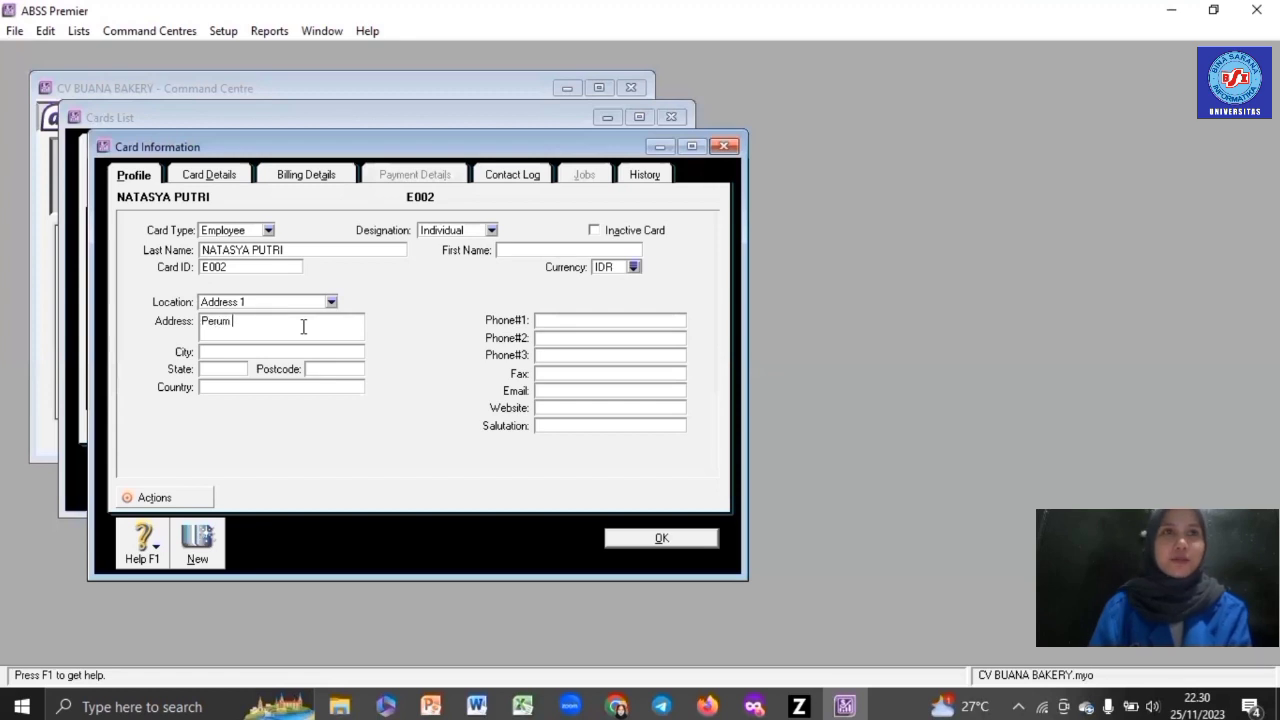
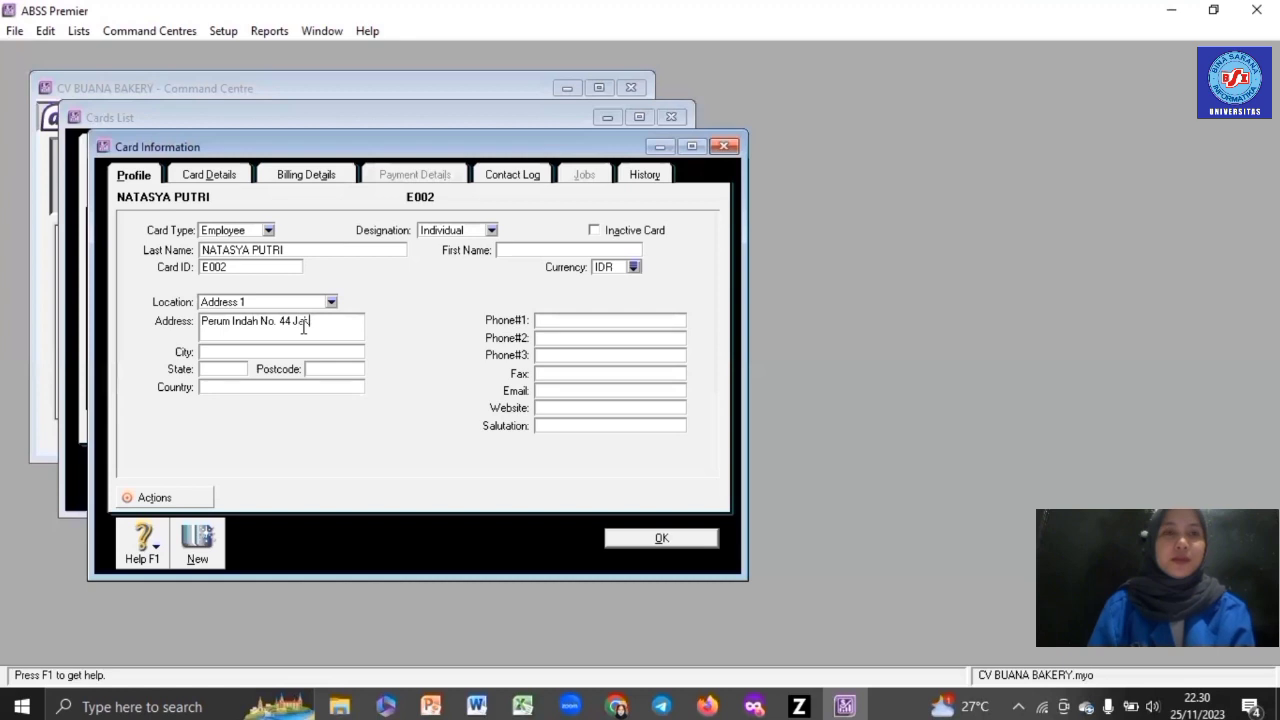
click(669, 541)
click(620, 494)
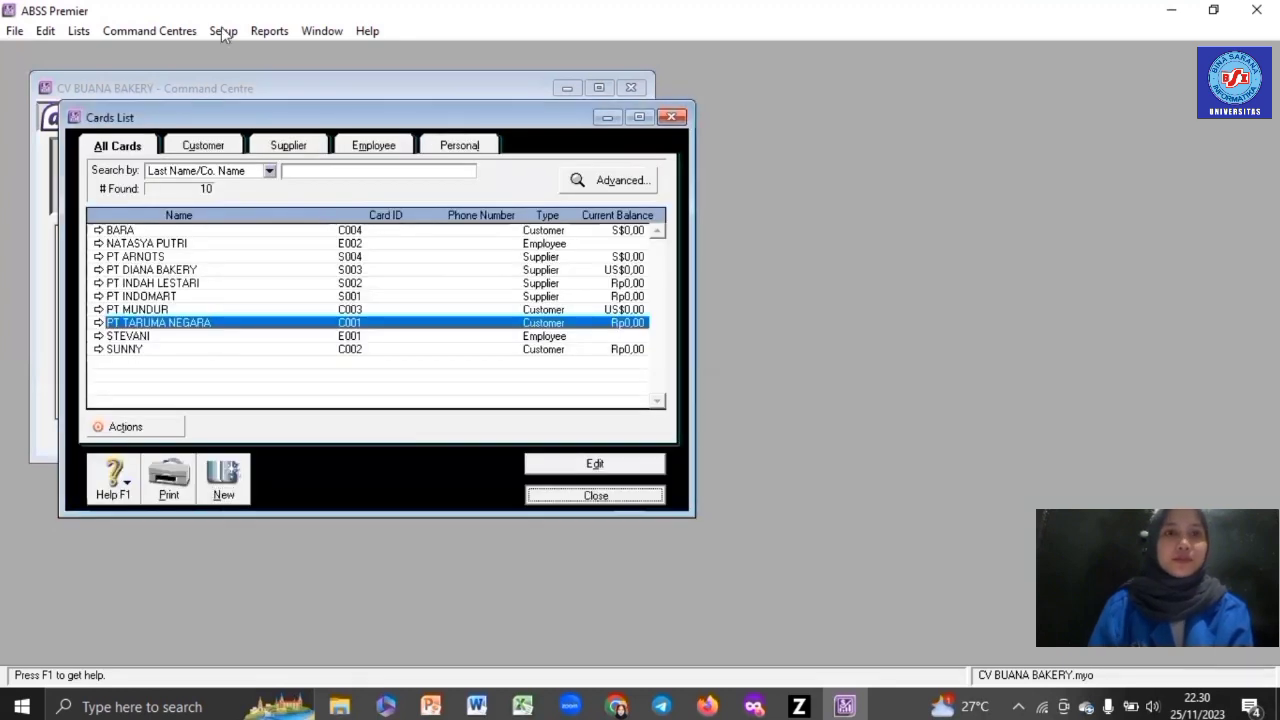
- Open Account Opening Balances from the Setup > Balances menu
click(222, 32)
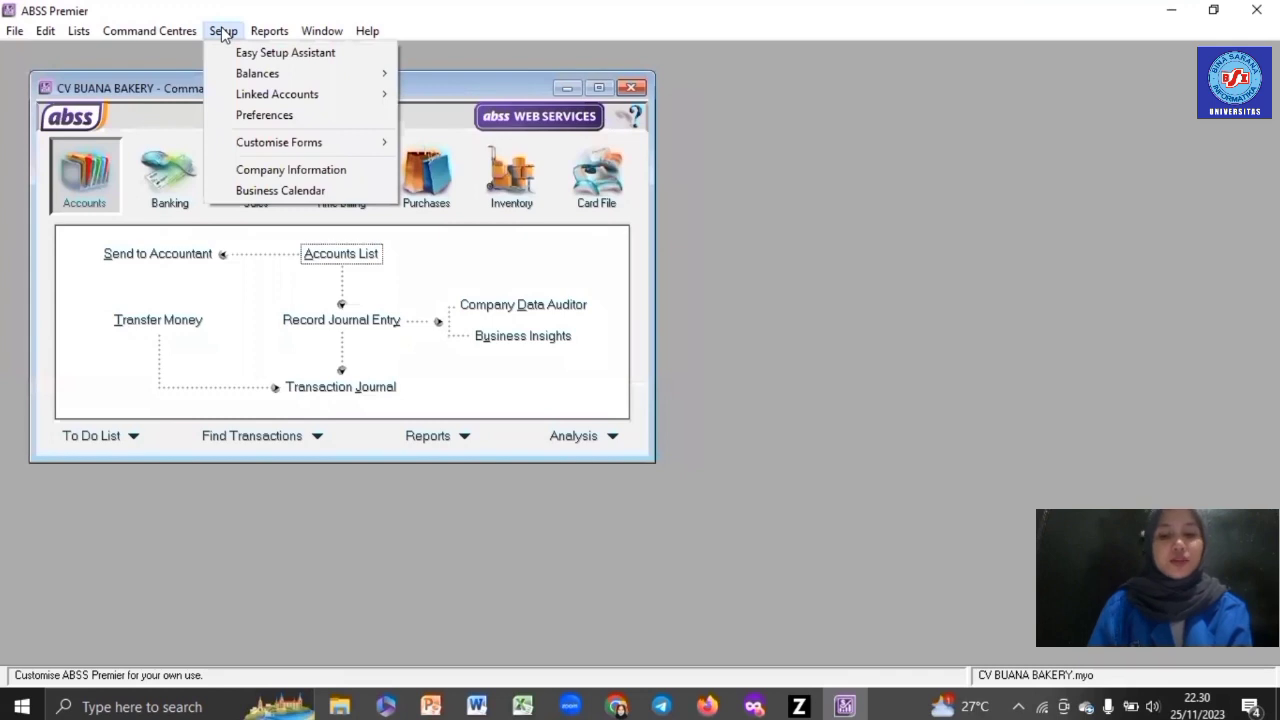
mouse_move(262, 72)
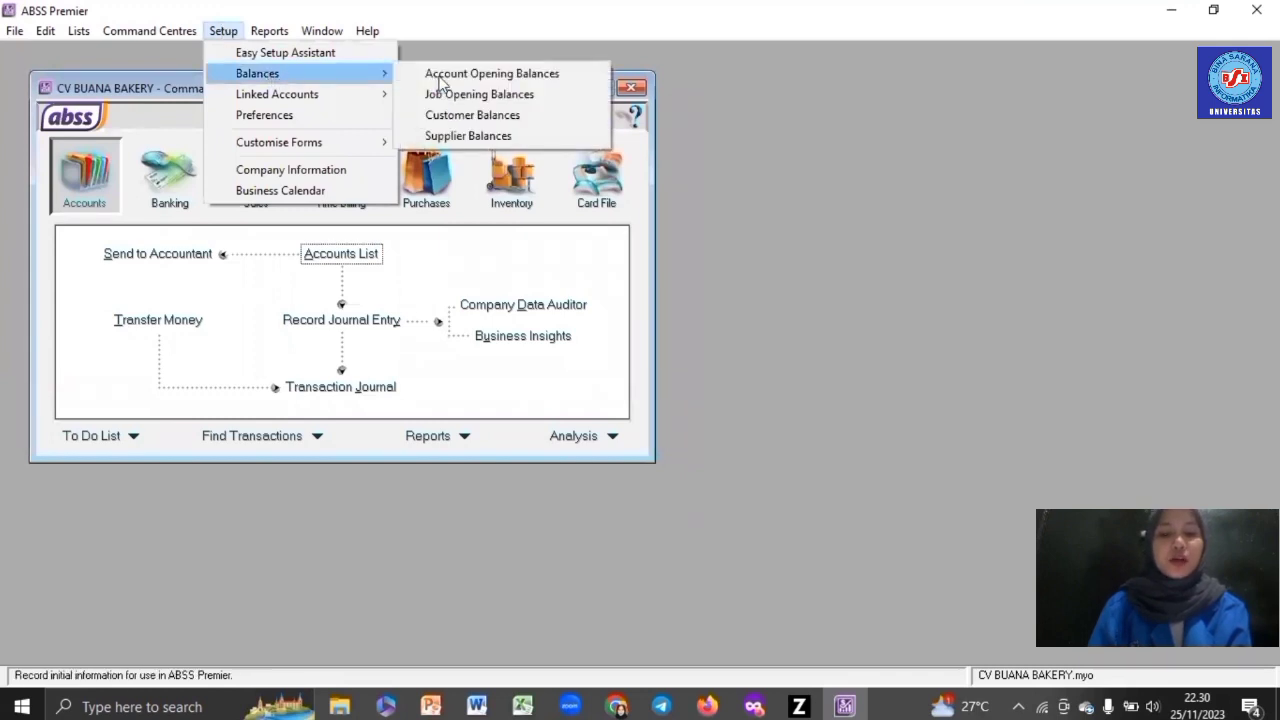
click(462, 73)
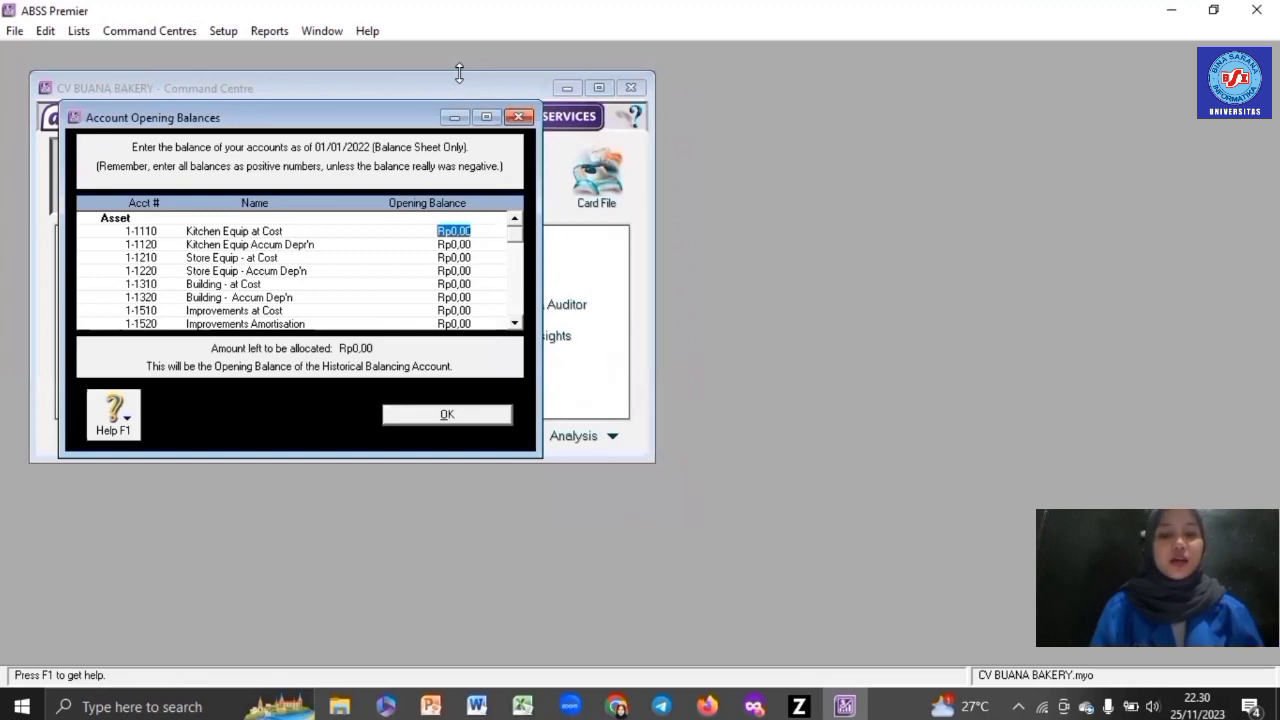
- Enter kitchen and store equipment balances: 71015940, -40000000, 15000000 and -542440
text(71)
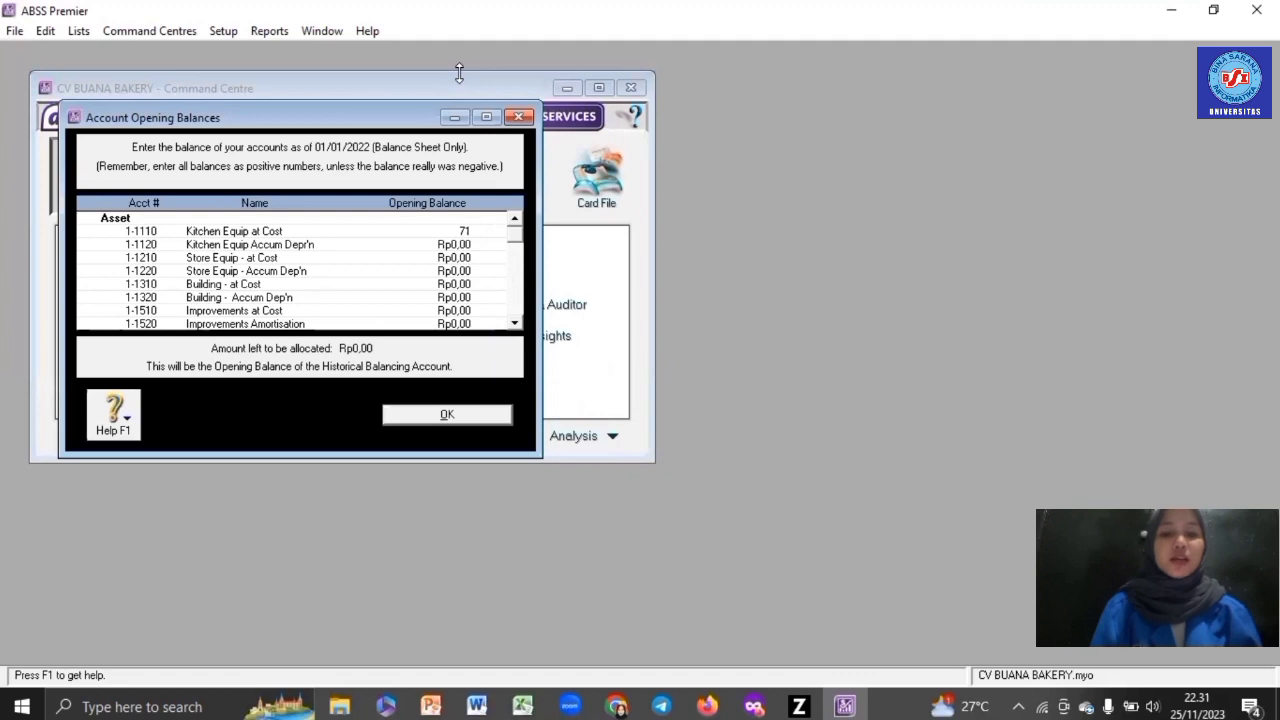
text(015940)
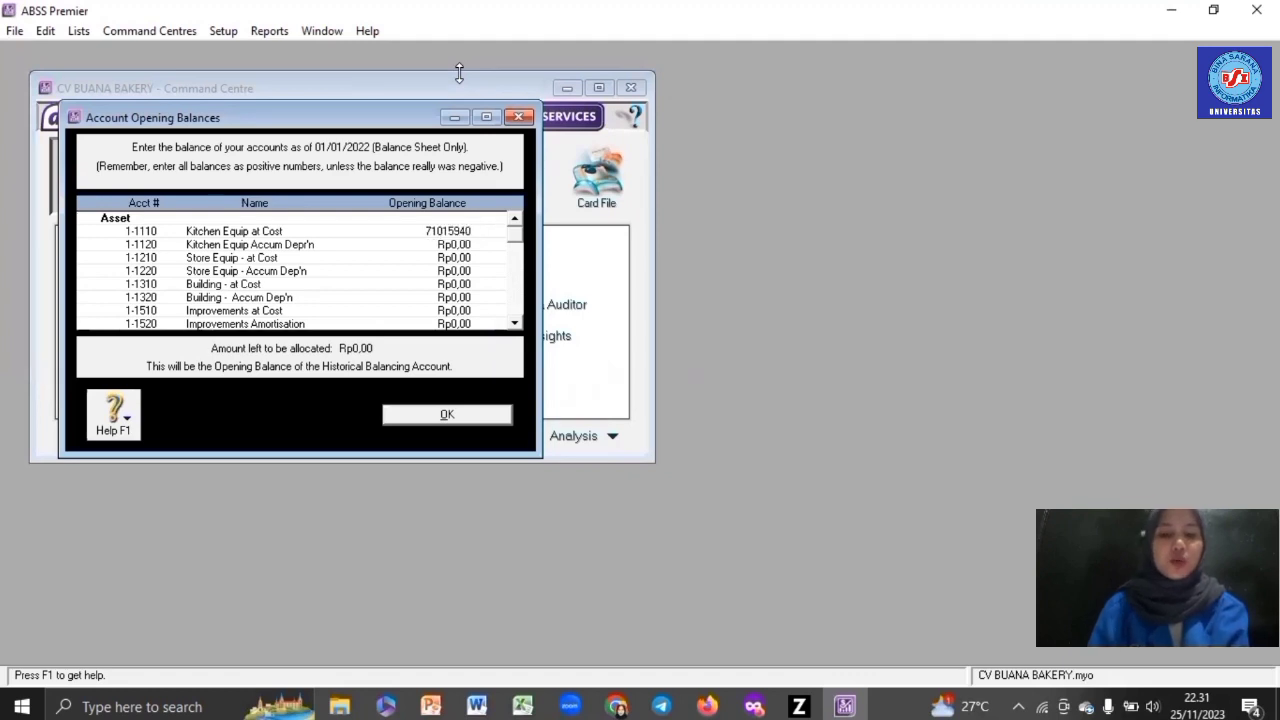
key(Tab)
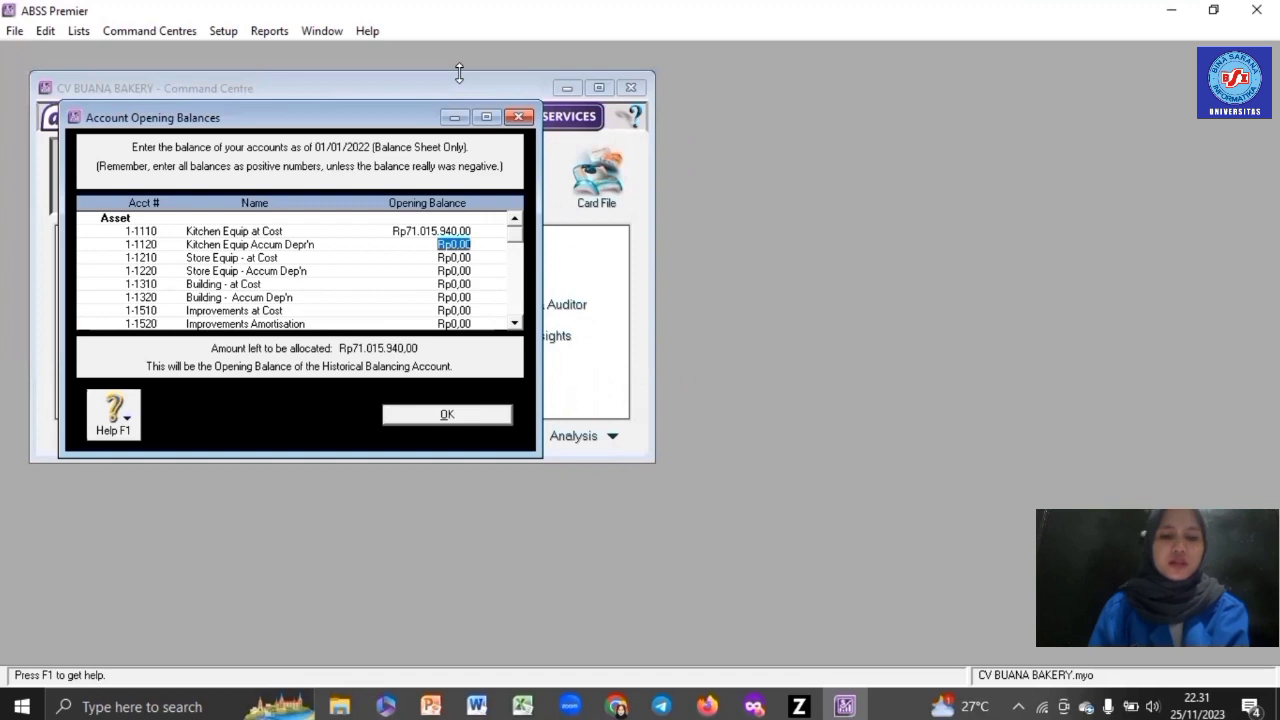
text(-4000)
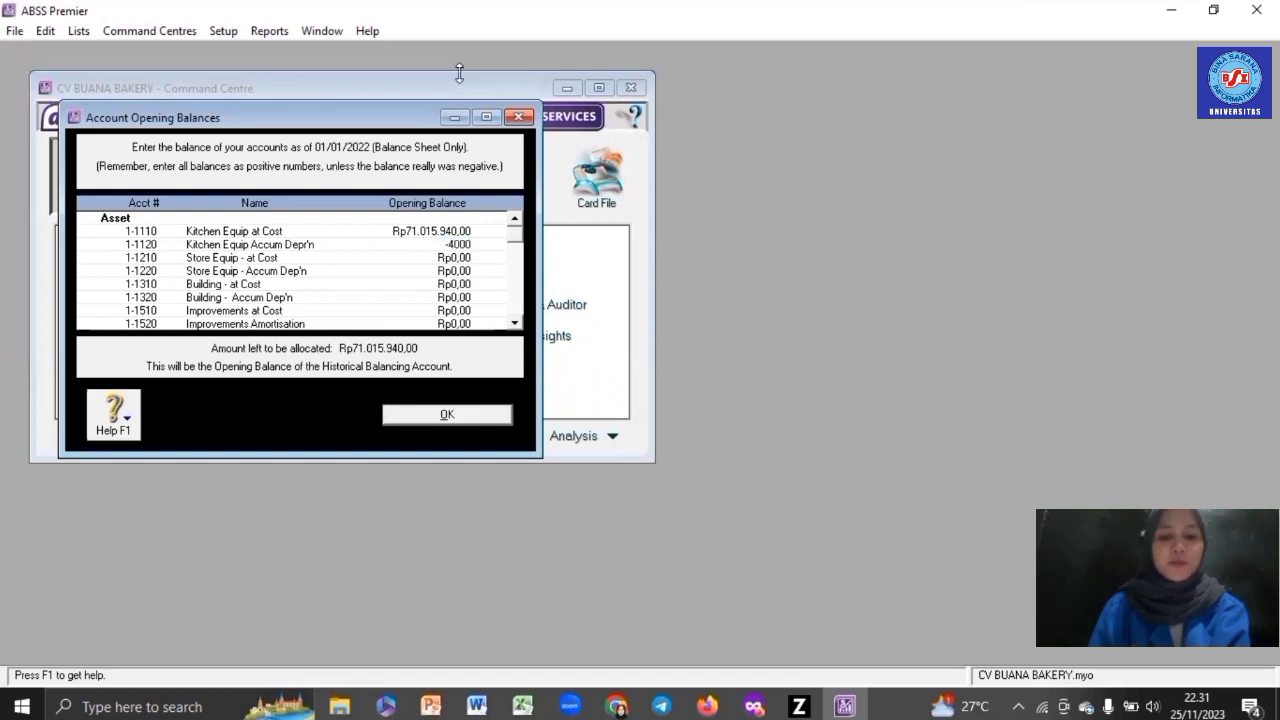
text(0000)
key(Tab)
text(15000000)
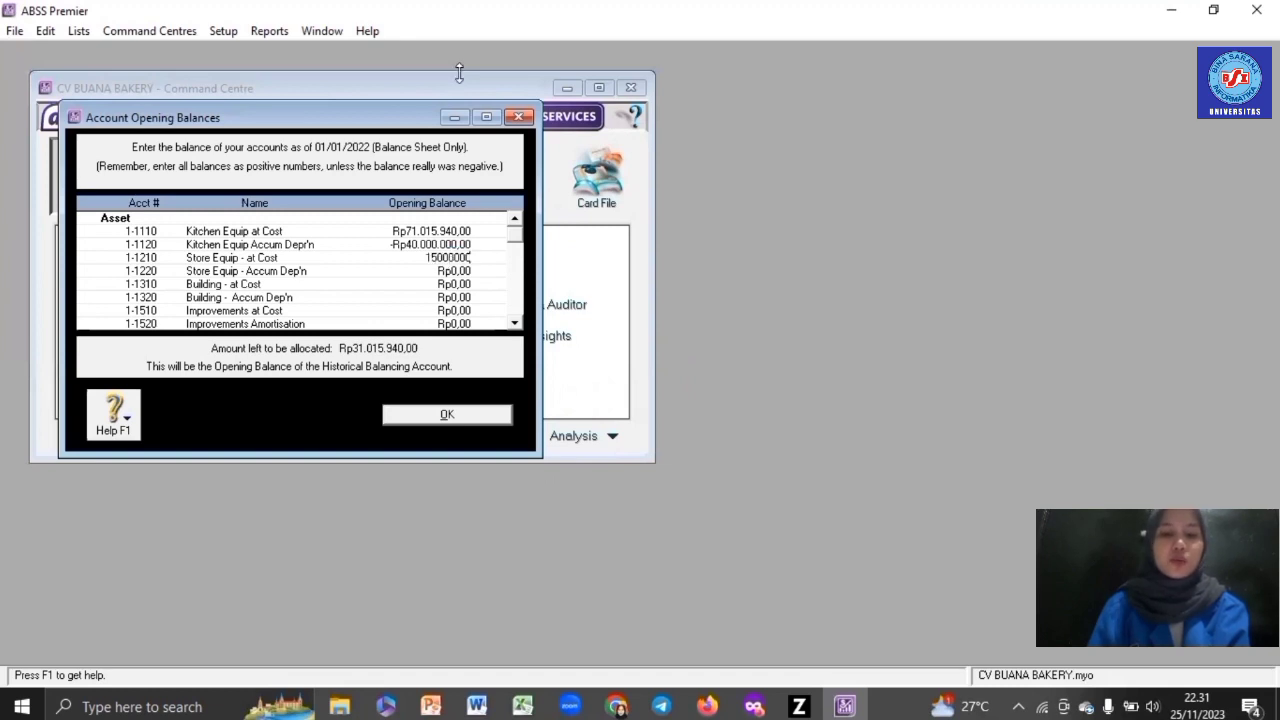
key(Tab)
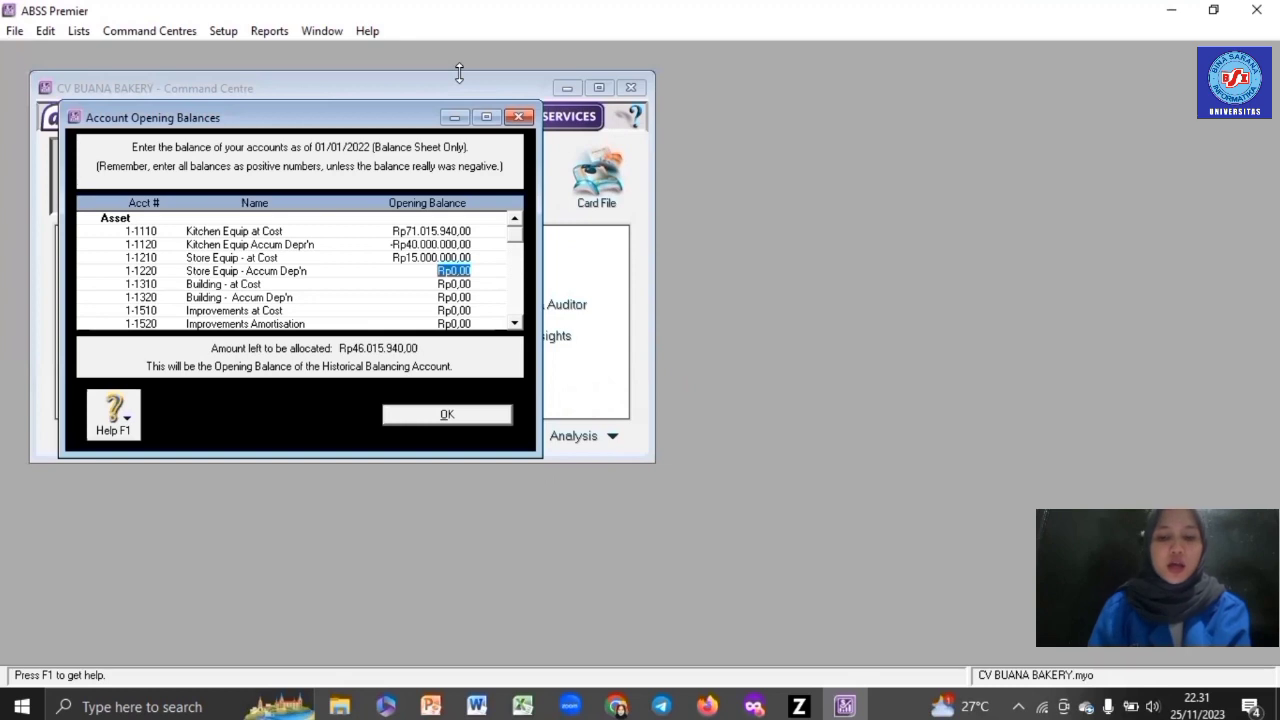
text(-5)
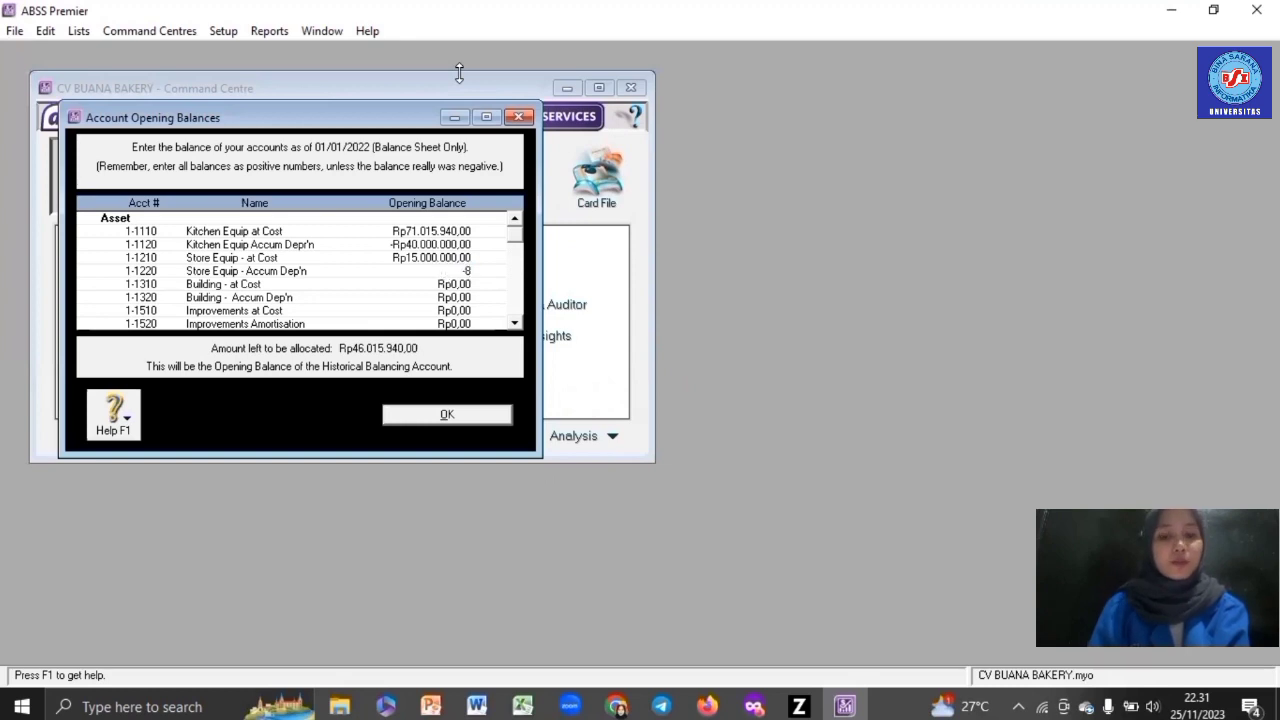
text(42440)
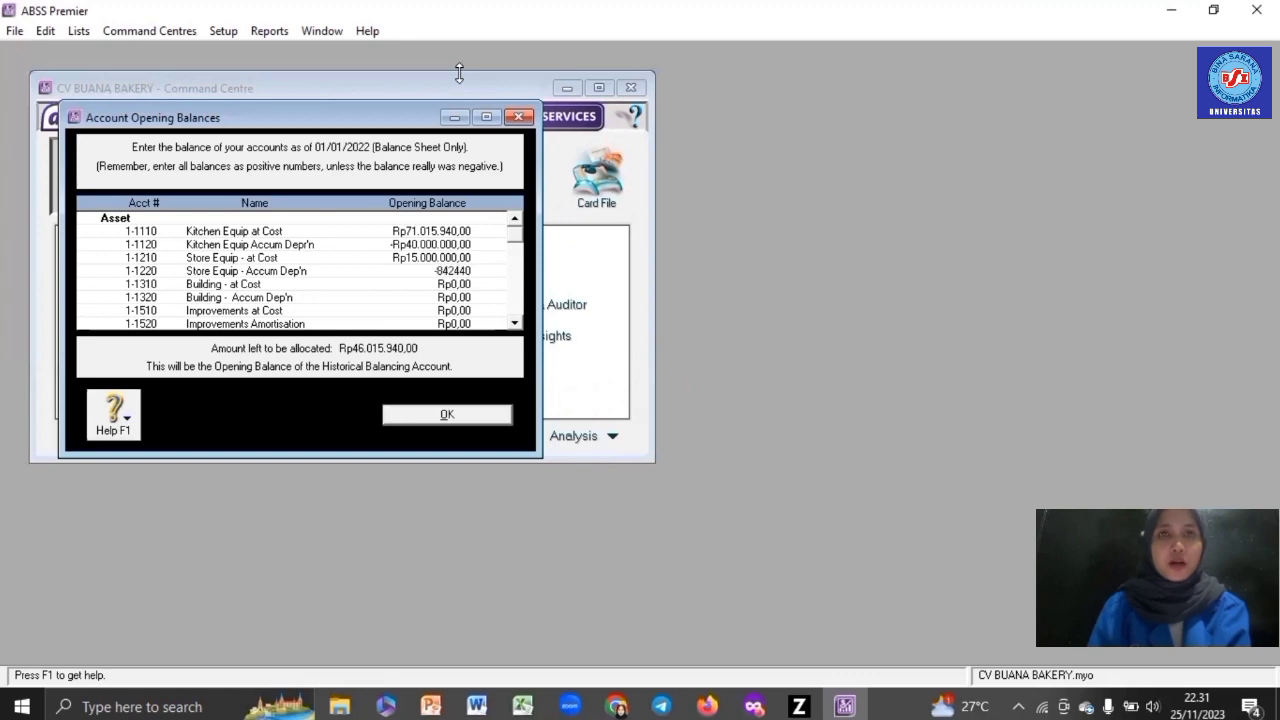
key(Tab)
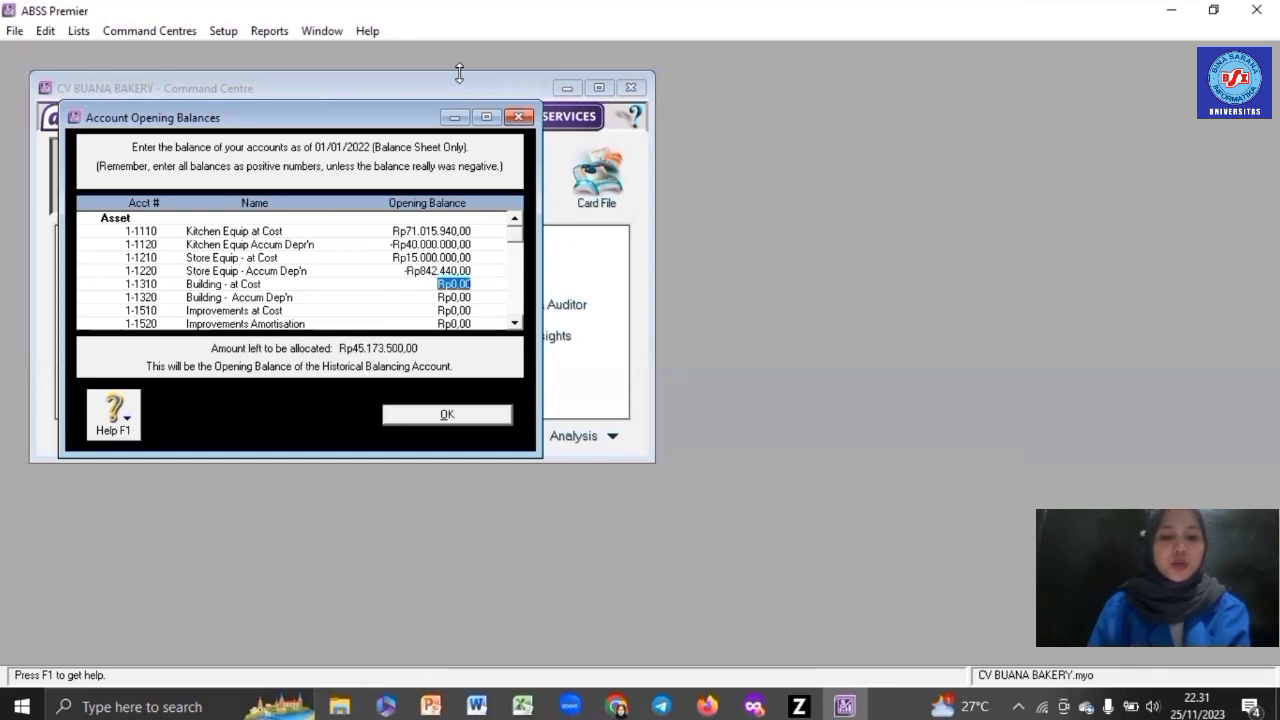
- Enter building balances 130.996.180 and -80.000.000, Cash (IDR) 50000000, and the Cash (USD) balance
text(130)
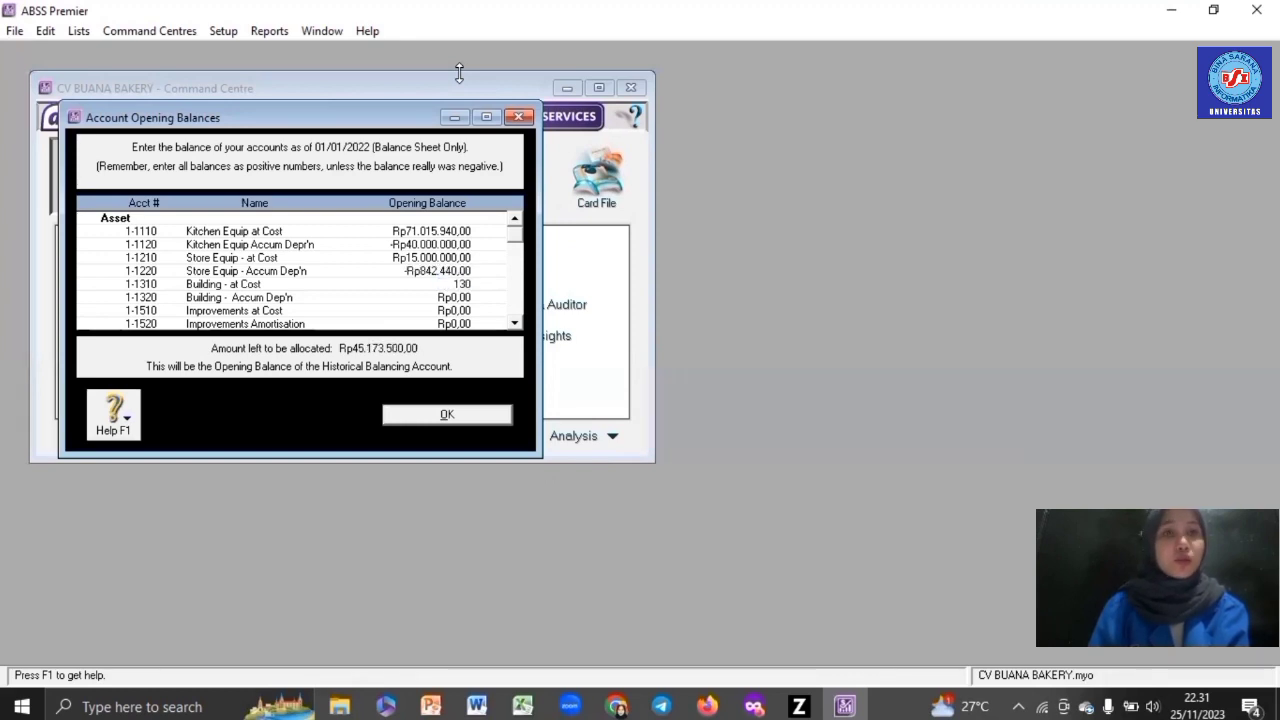
text(.996.180)
key(Tab)
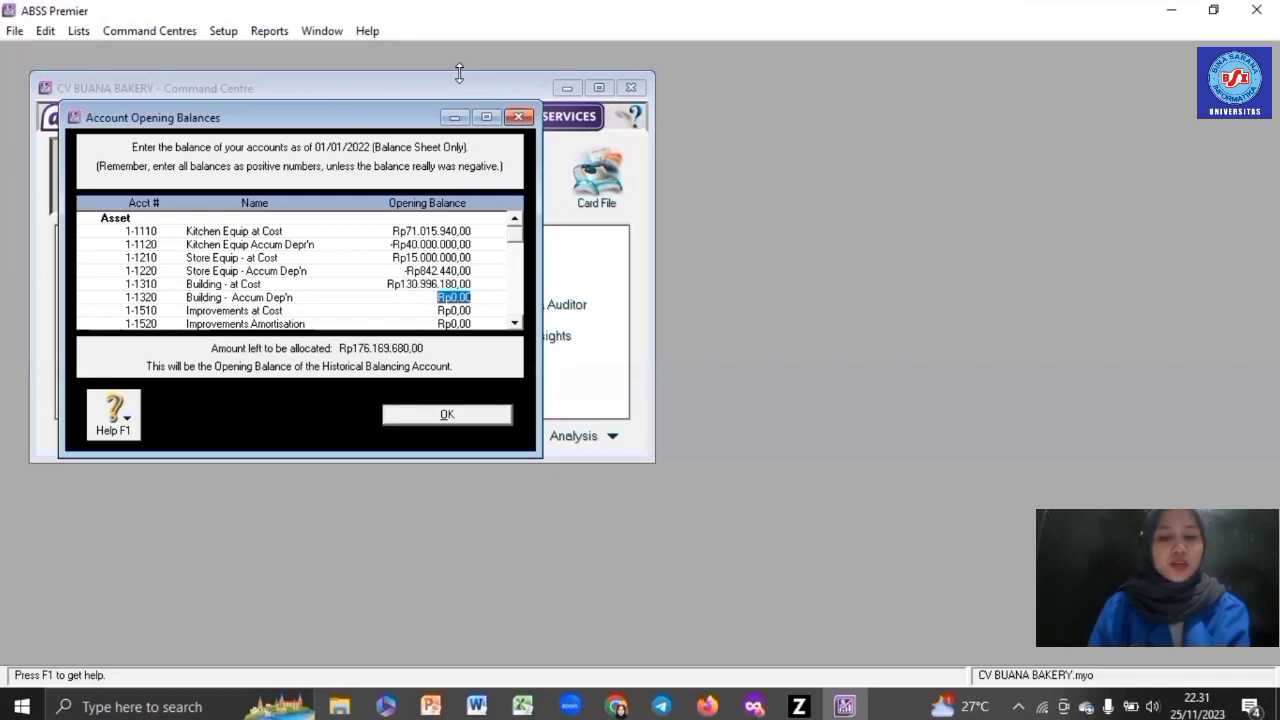
text(-Rp80.)
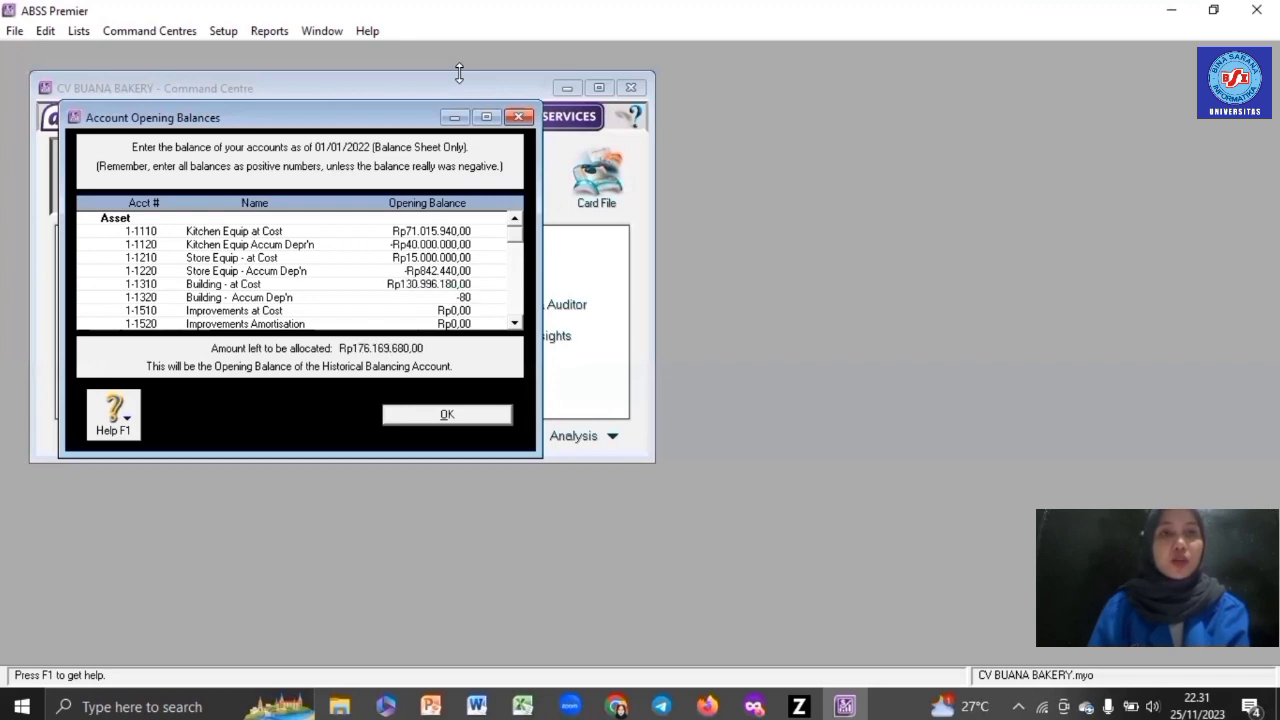
text(000.000)
key(Tab)
key(Tab)
key(Tab)
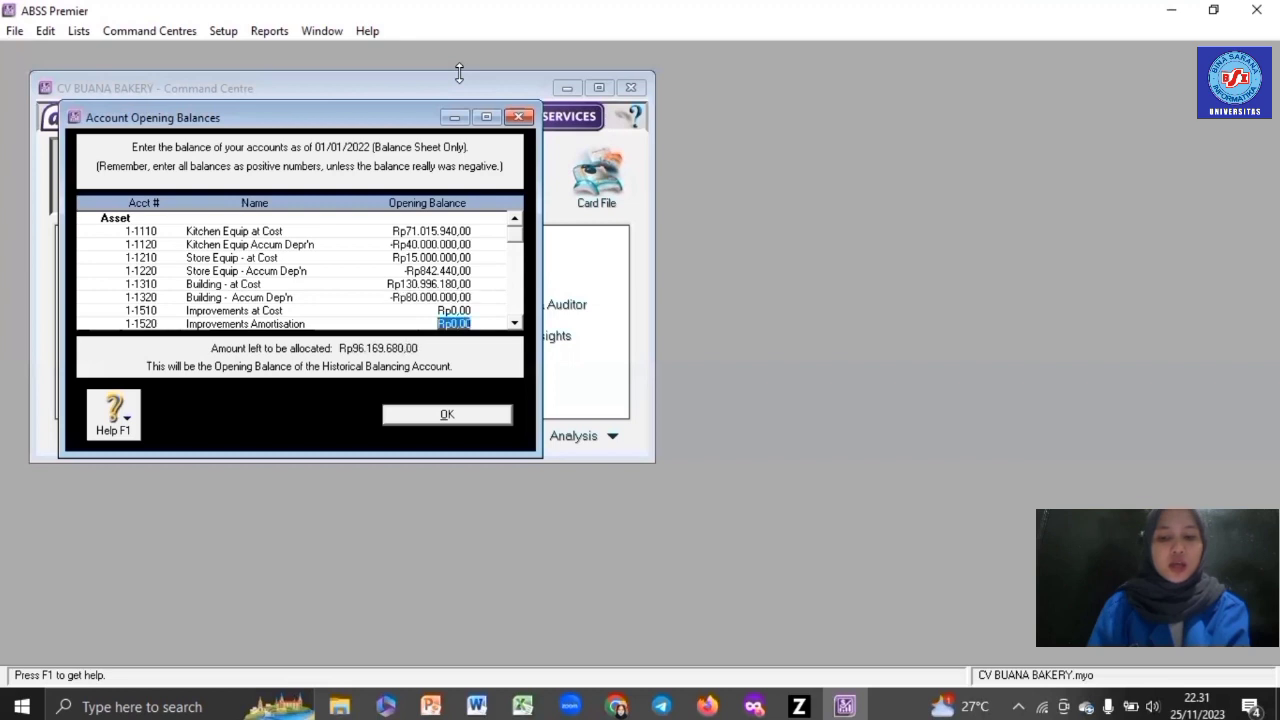
text(50000000)
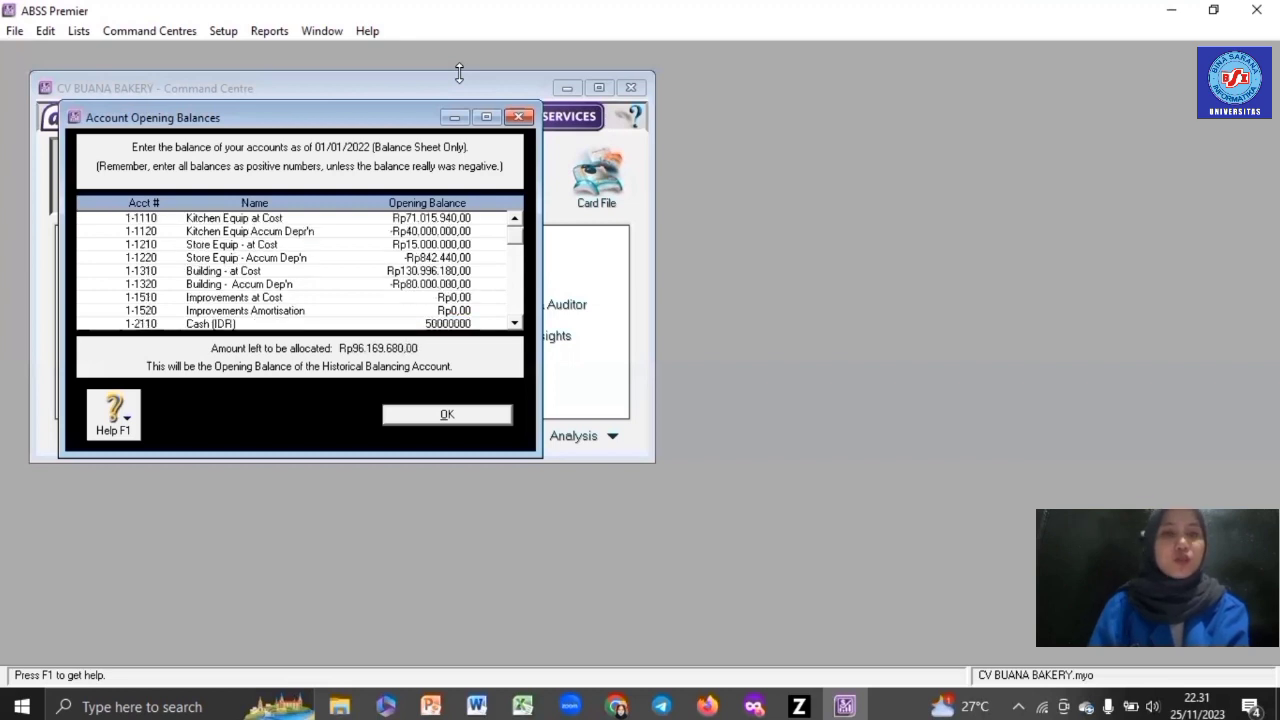
key(Tab)
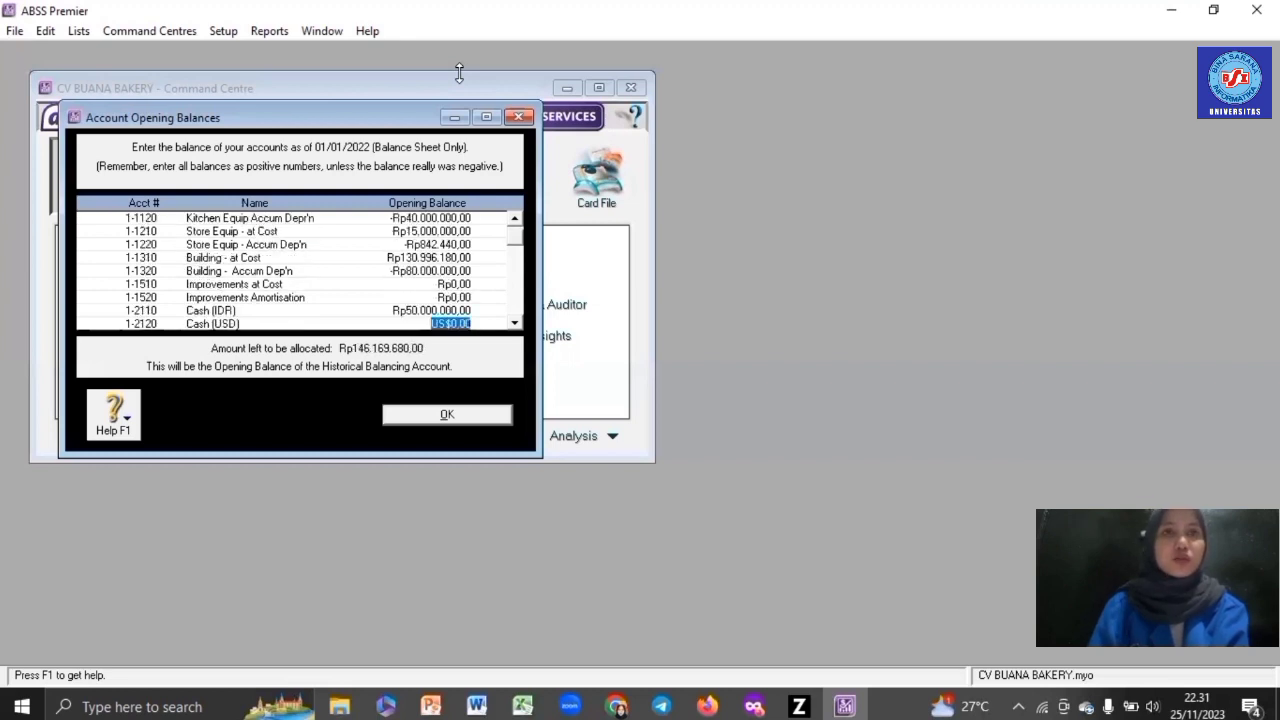
text(100)
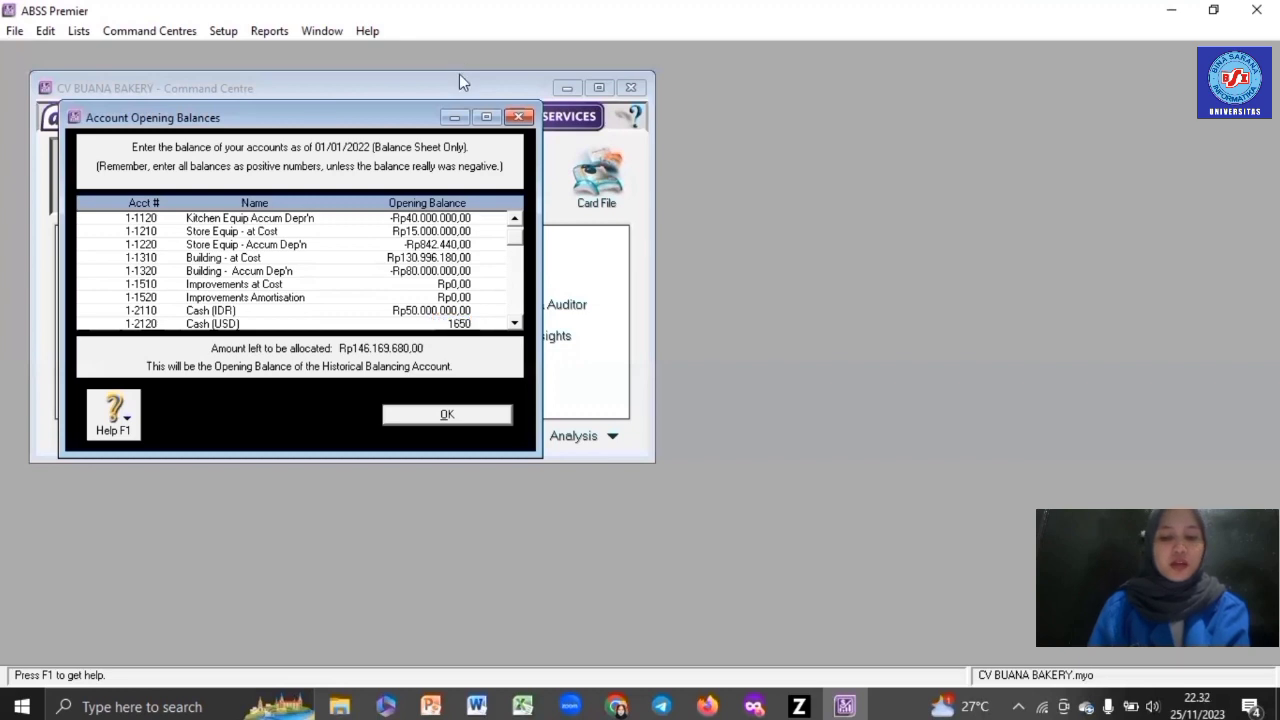
key(Tab)
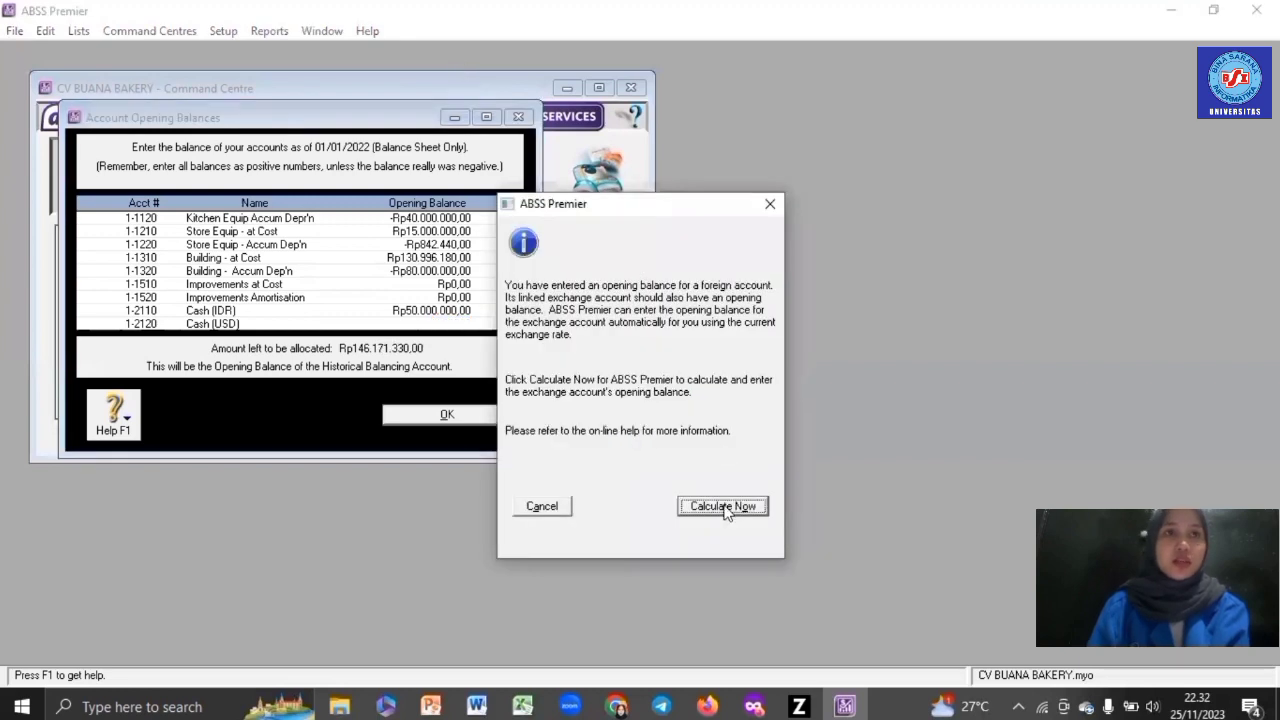
- Calculate the Cash (USD) Exchange balance and enter 25.720.200 for it
click(724, 506)
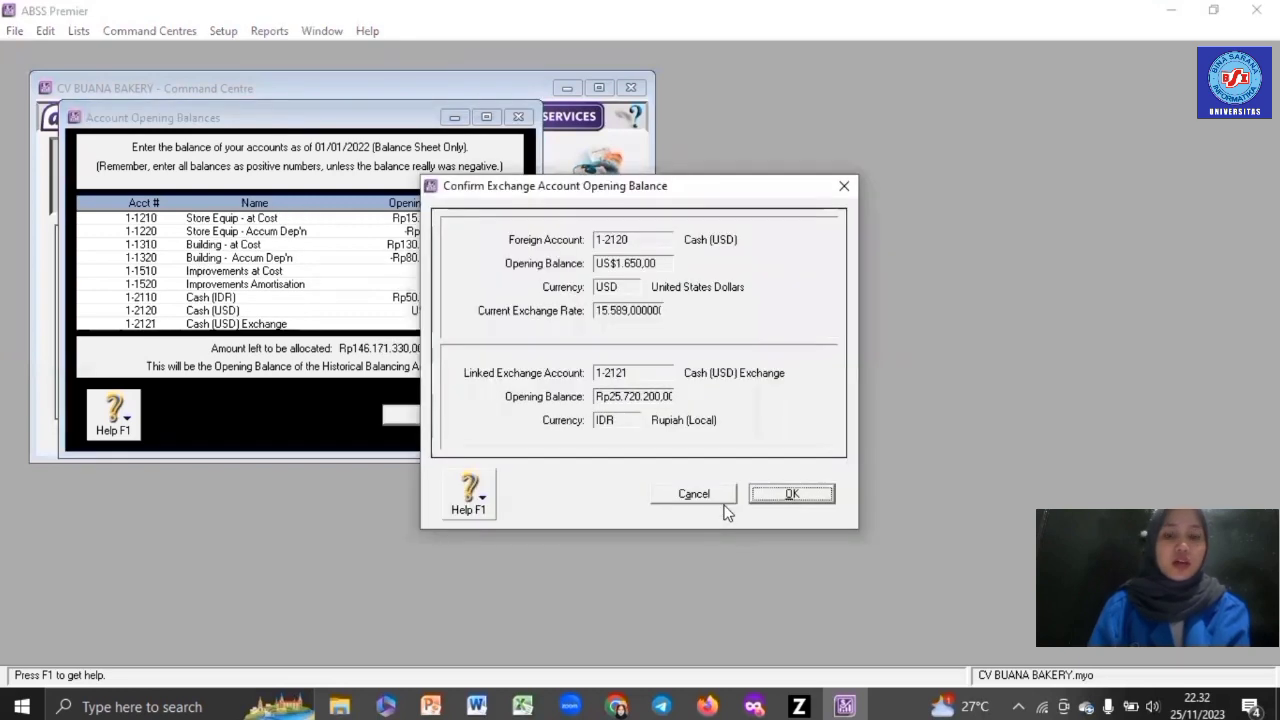
click(785, 494)
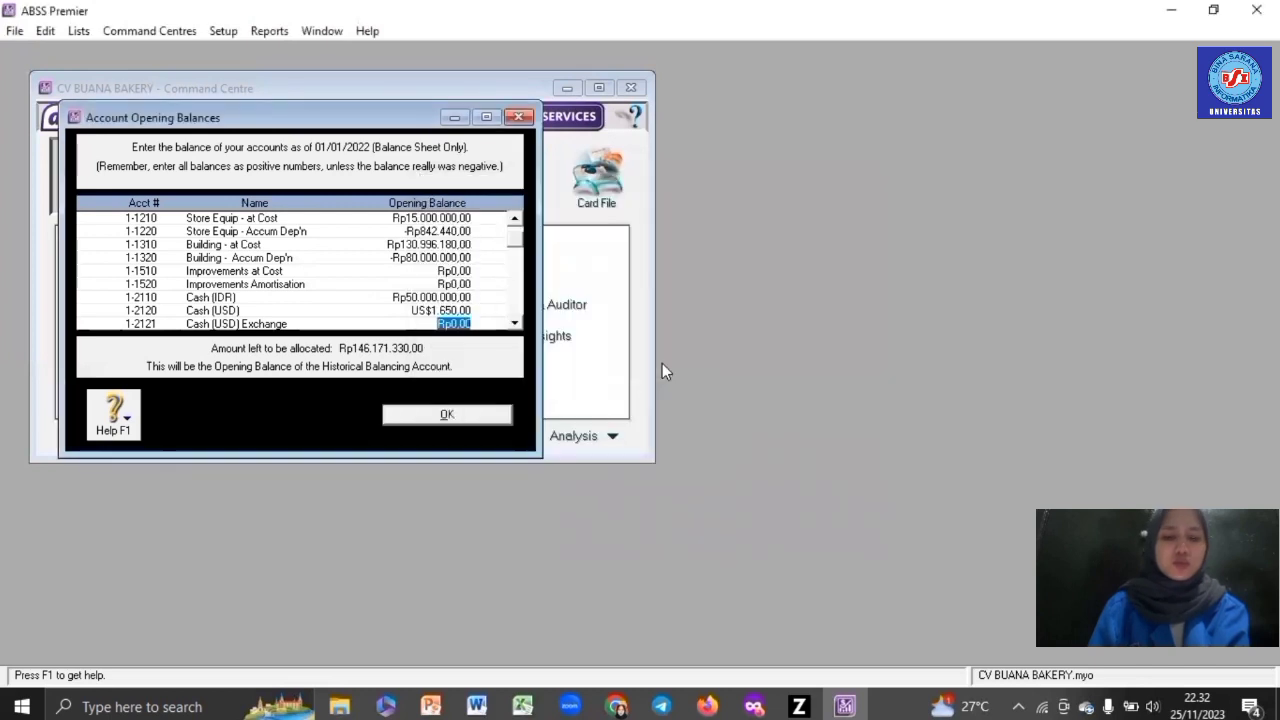
text(25.720.)
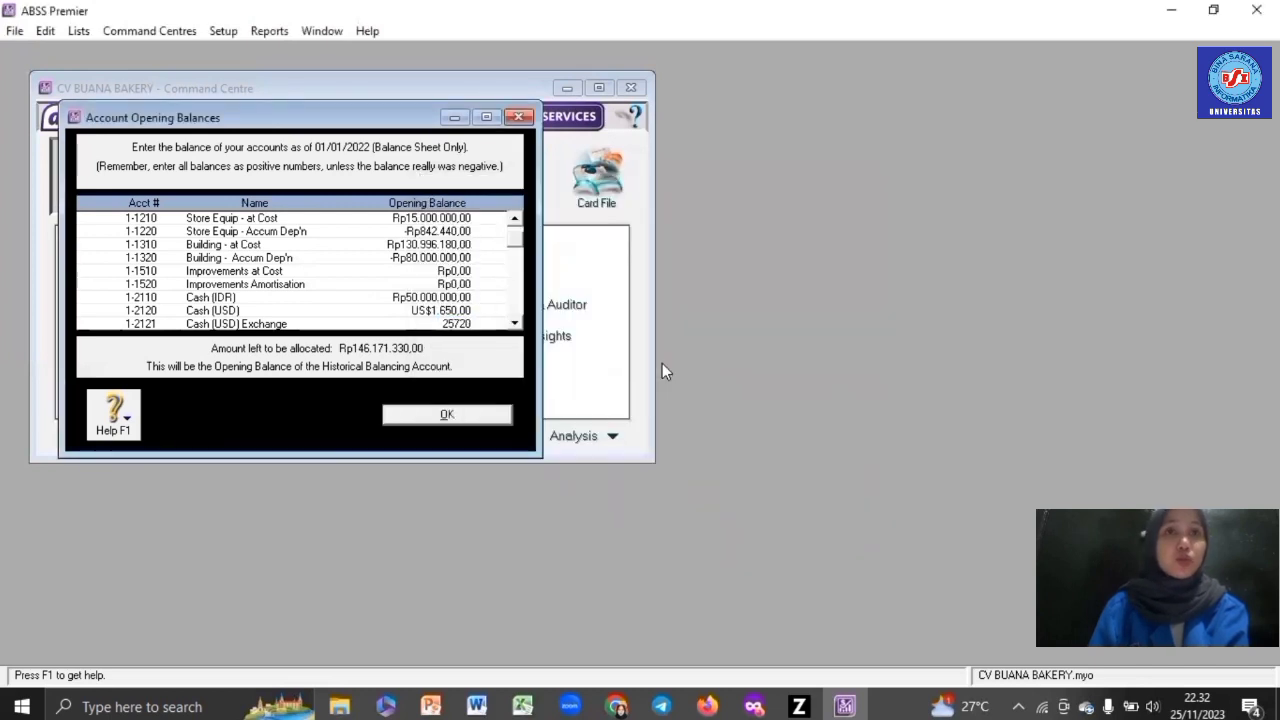
text(200)
key(Tab)
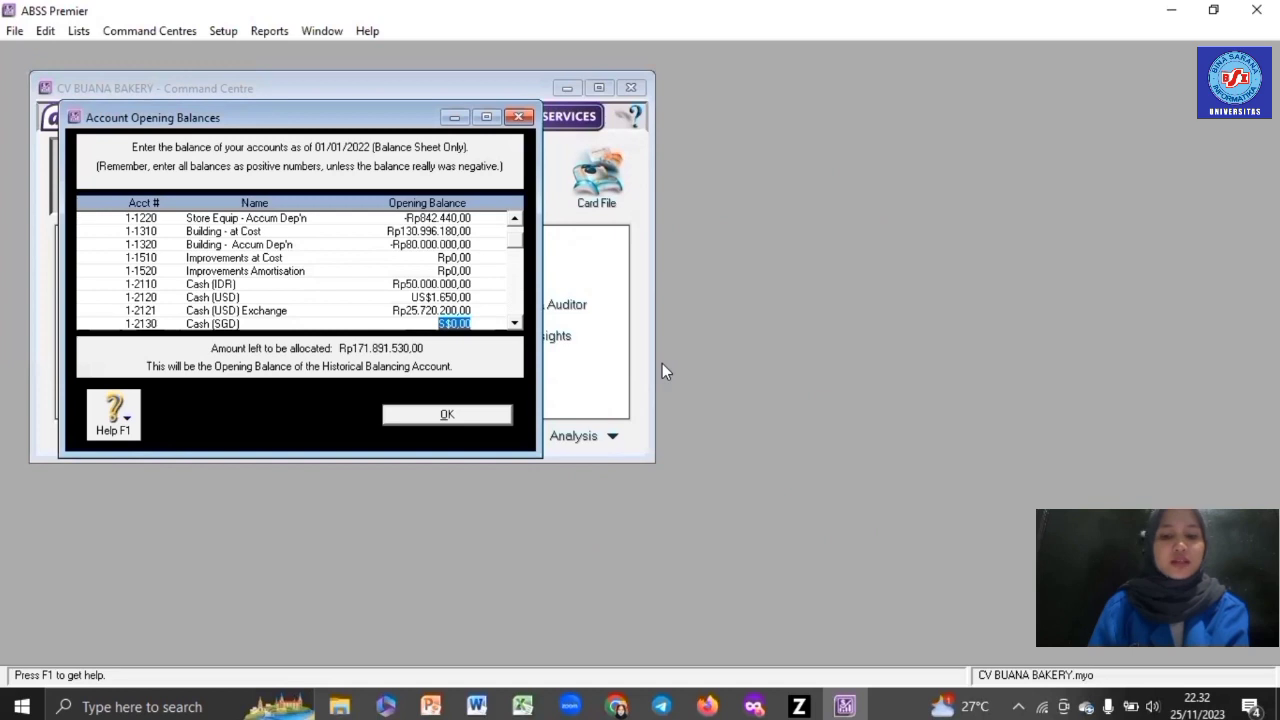
- Enter Cash (SGD) at S$1.100 and its exchange account at 1.267.970
text(1100)
key(Tab)
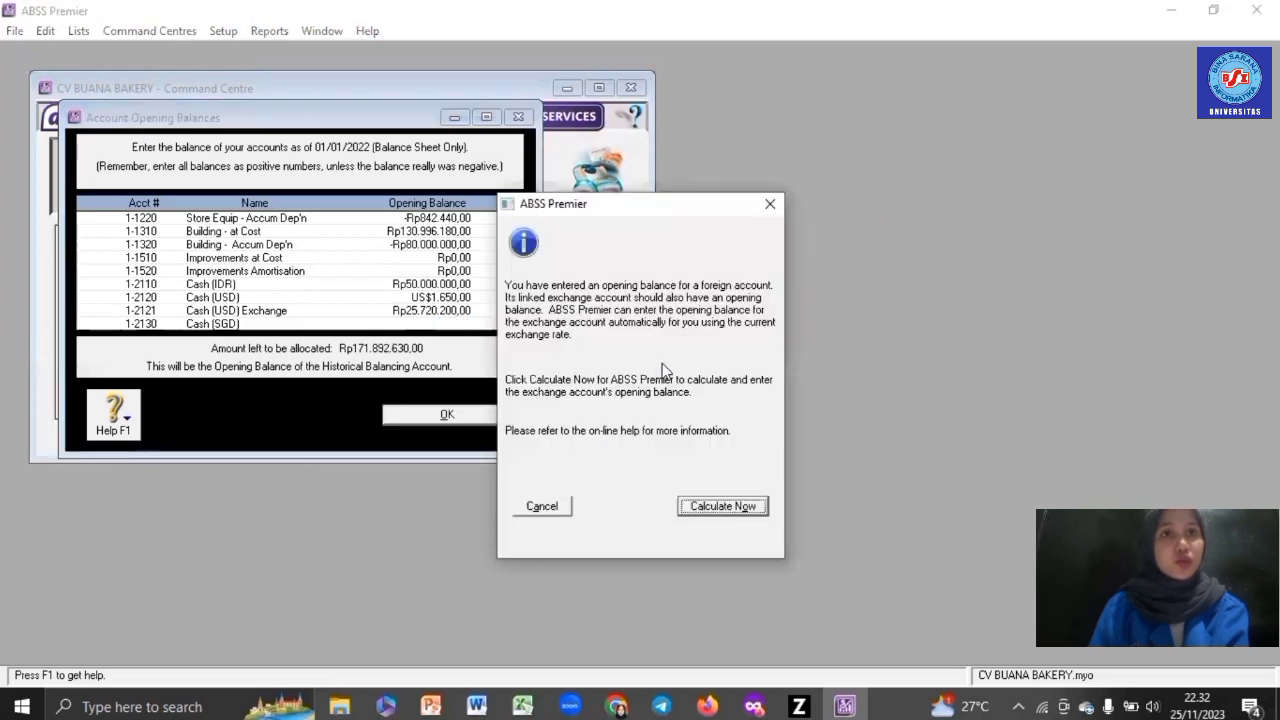
click(748, 505)
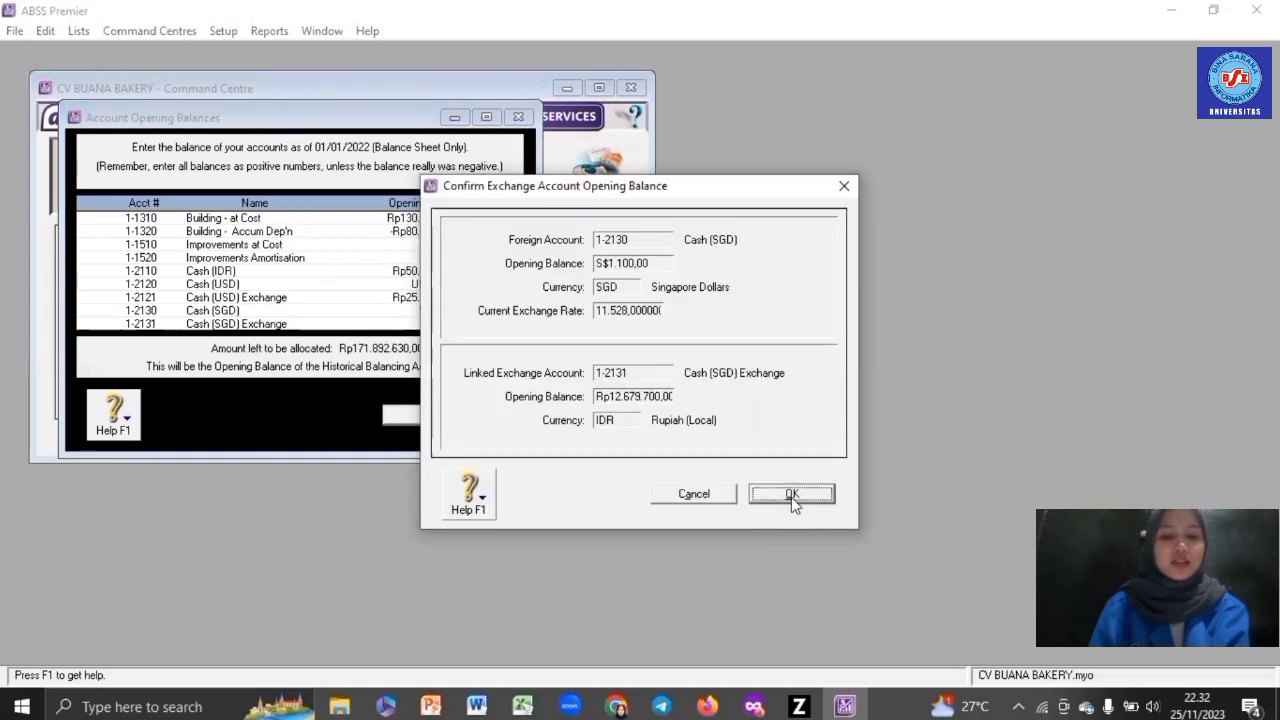
click(791, 495)
text(1267970)
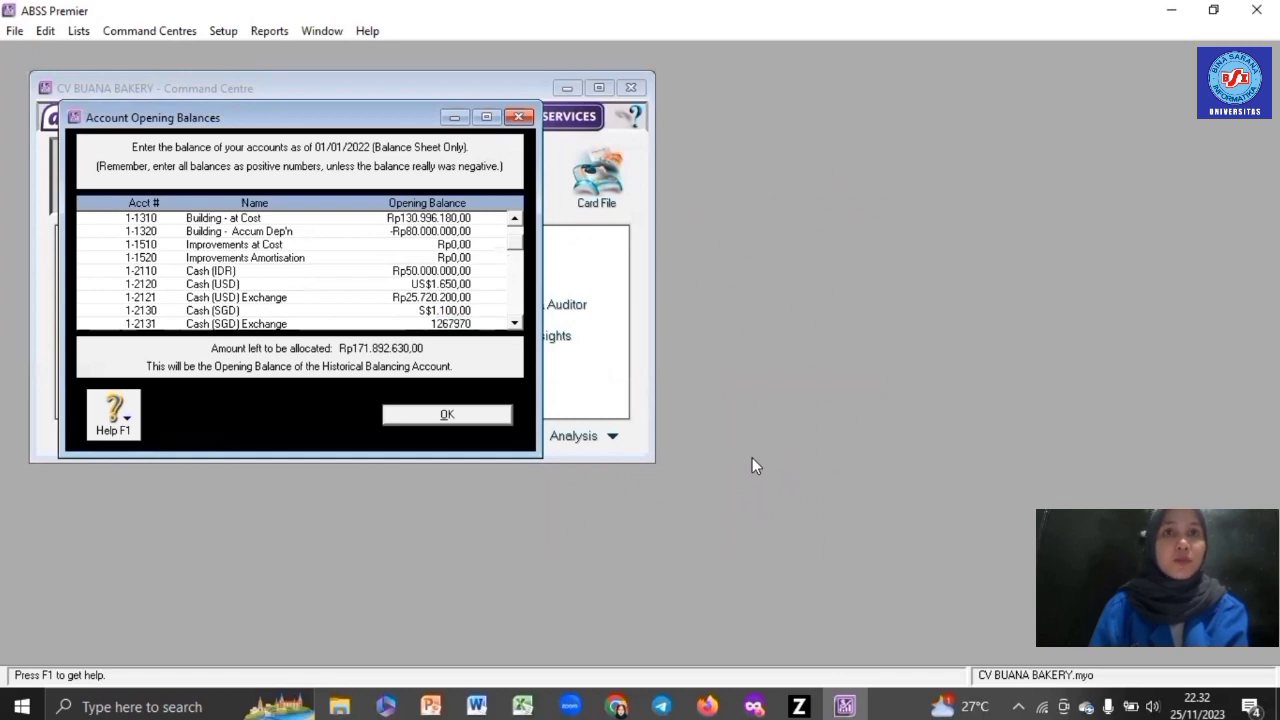
key(Tab)
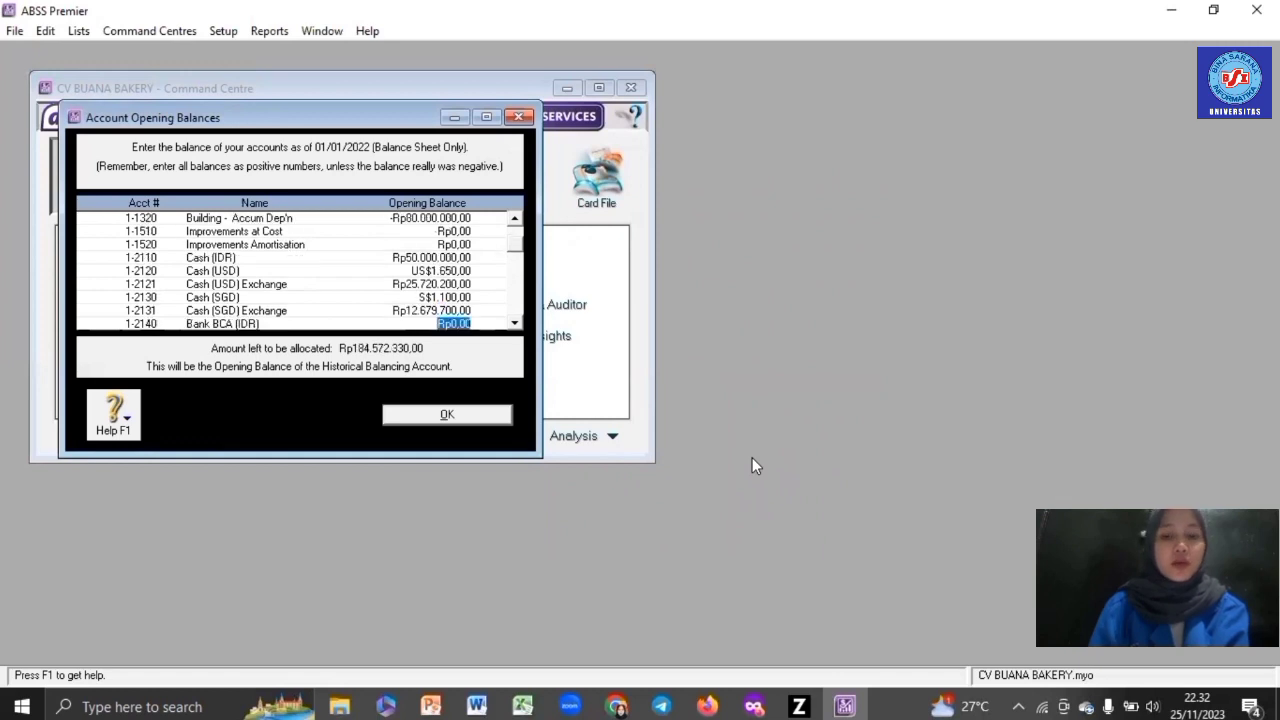
- Enter Bank BCA at Rp125.000.000, Bank (USD) at US$1.000 and its exchange at Rp15.588.000
text(12)
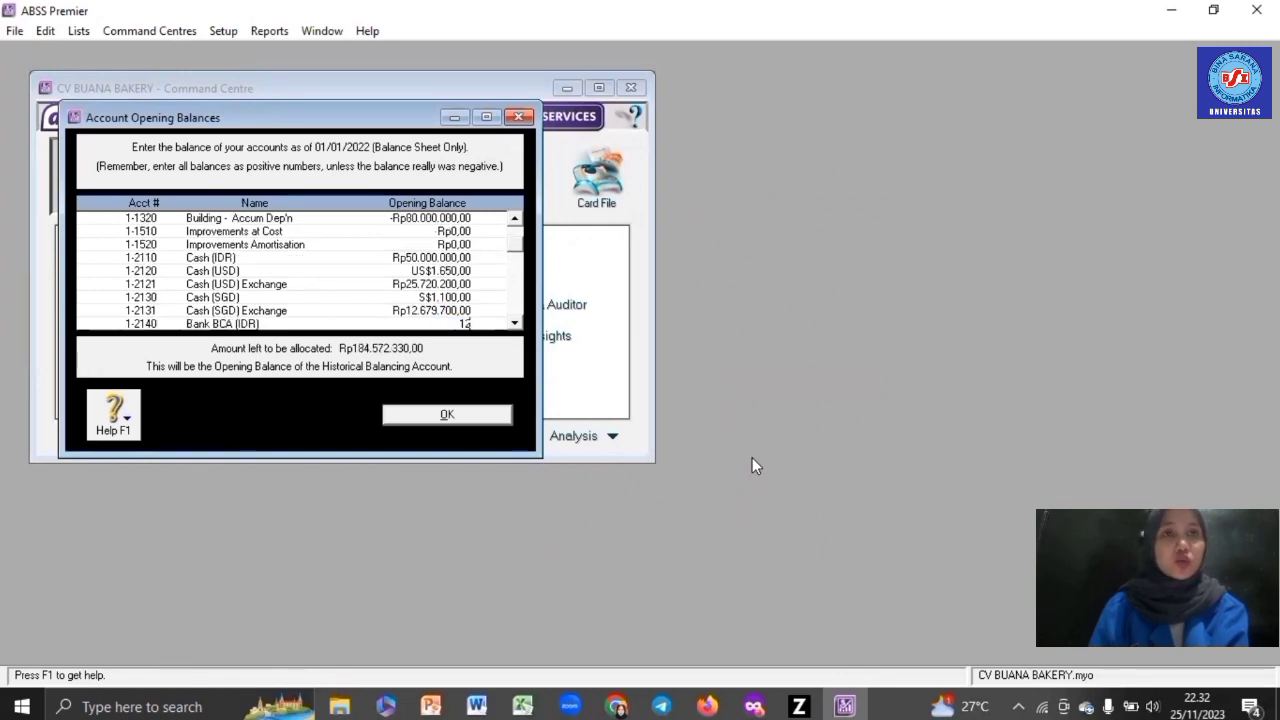
text(5.000)
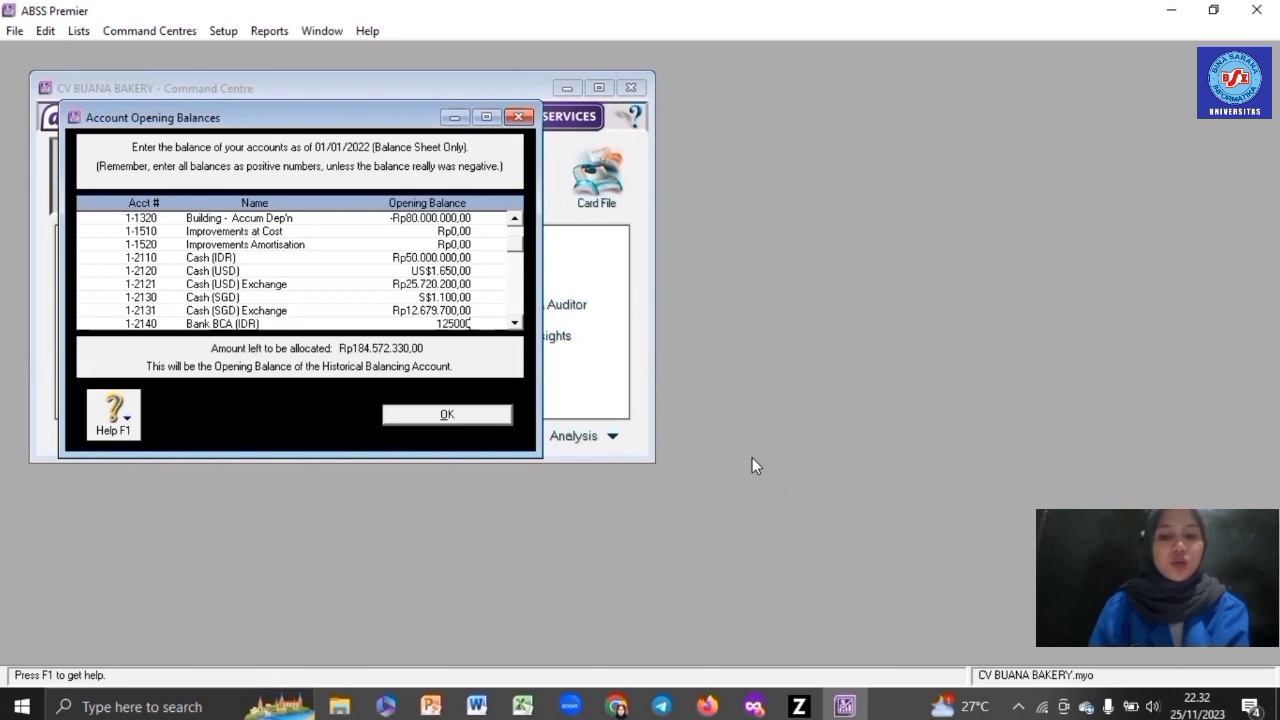
text(.000)
key(Tab)
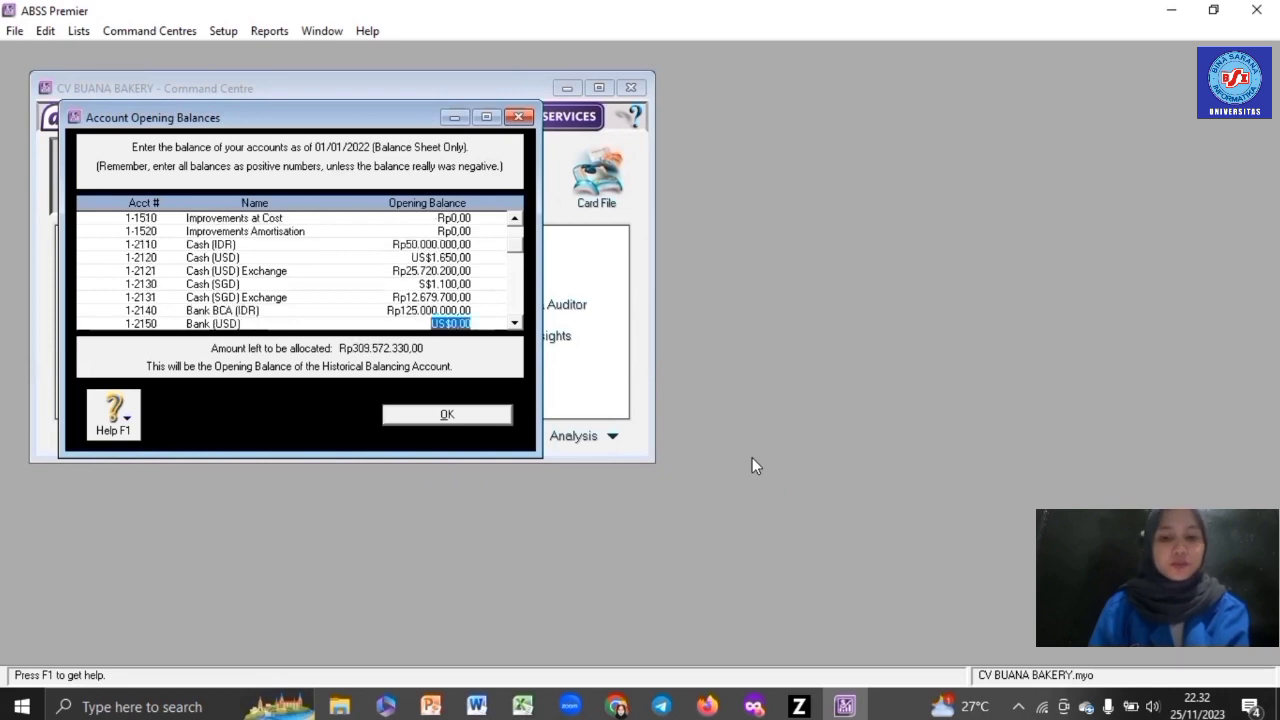
text(1.000)
key(Tab)
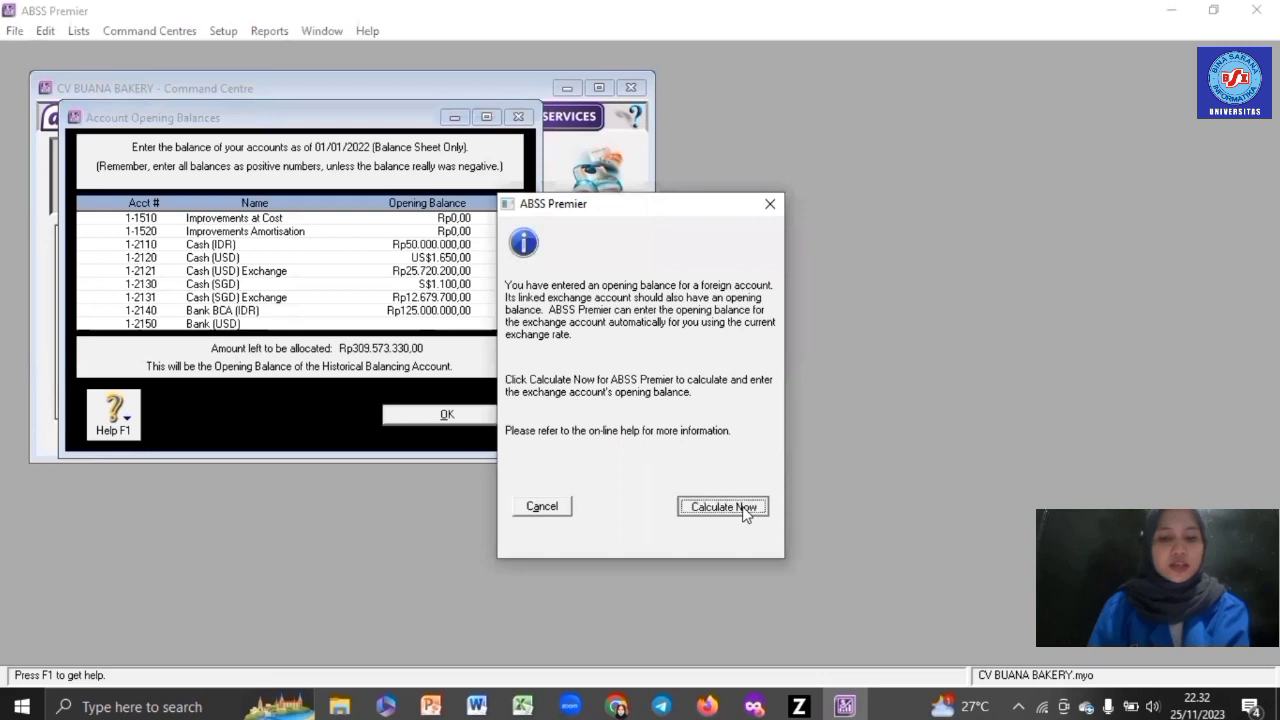
click(742, 508)
click(785, 494)
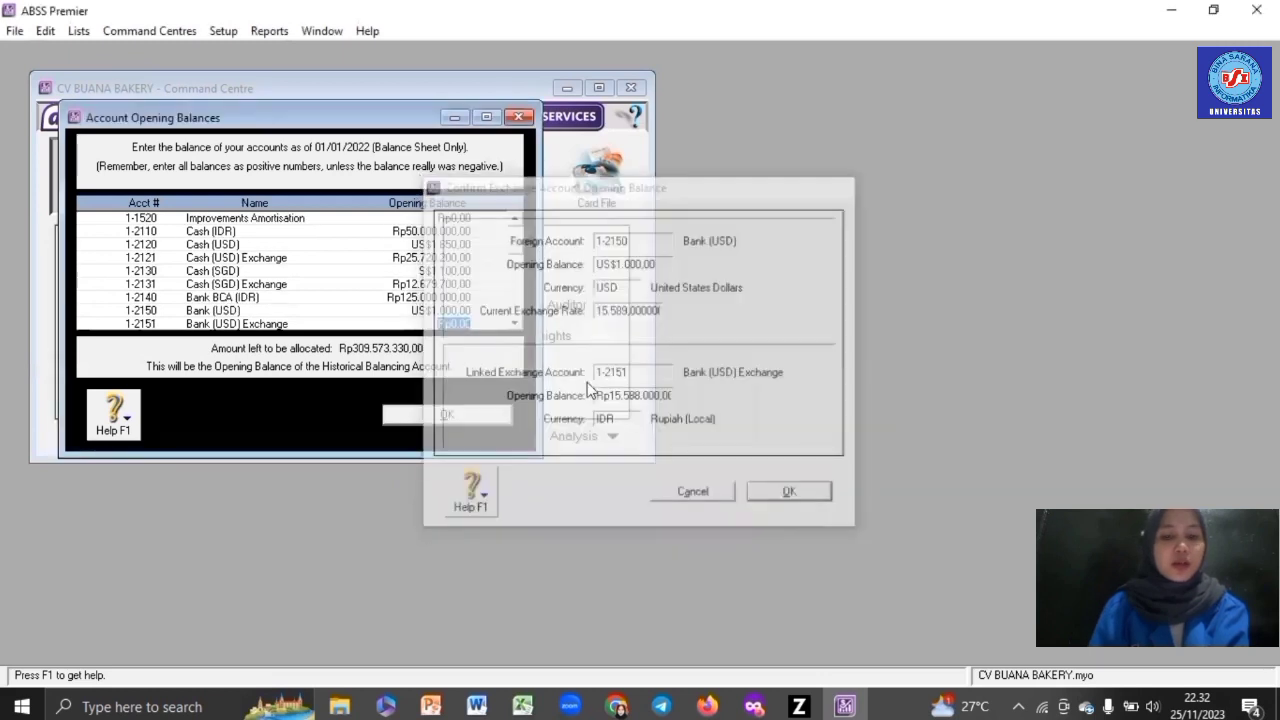
text(1558800)
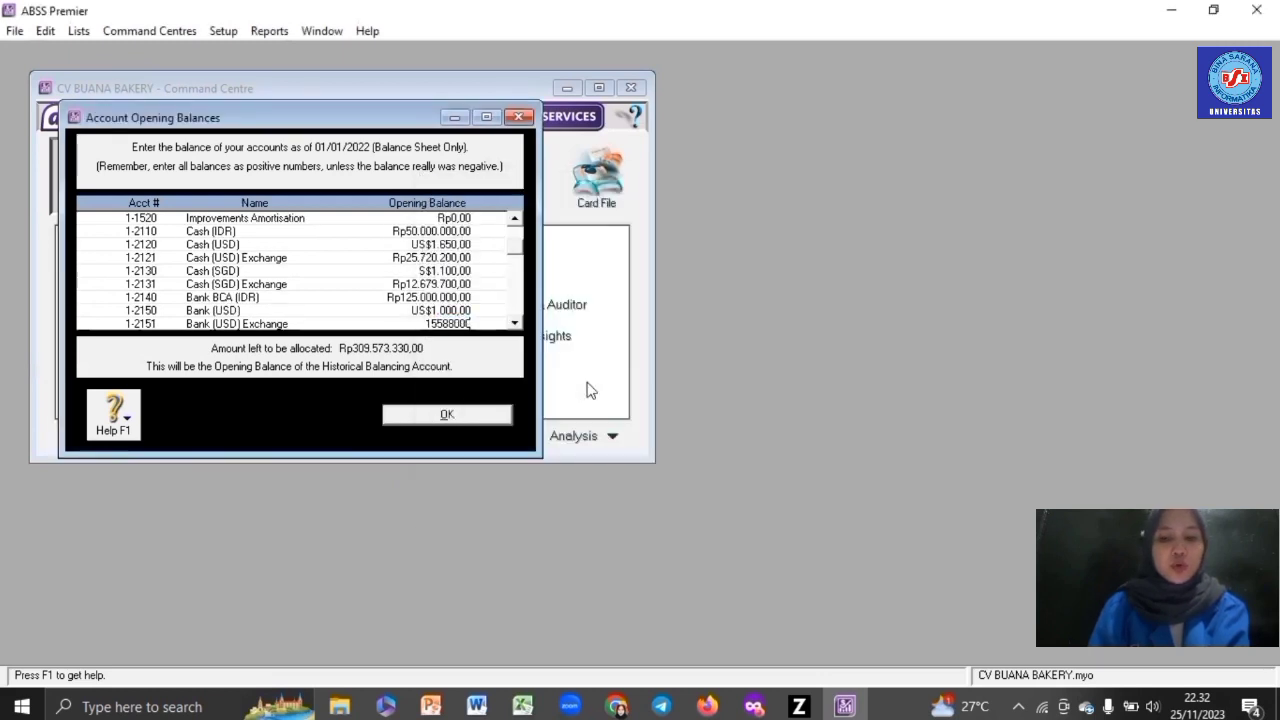
key(Tab)
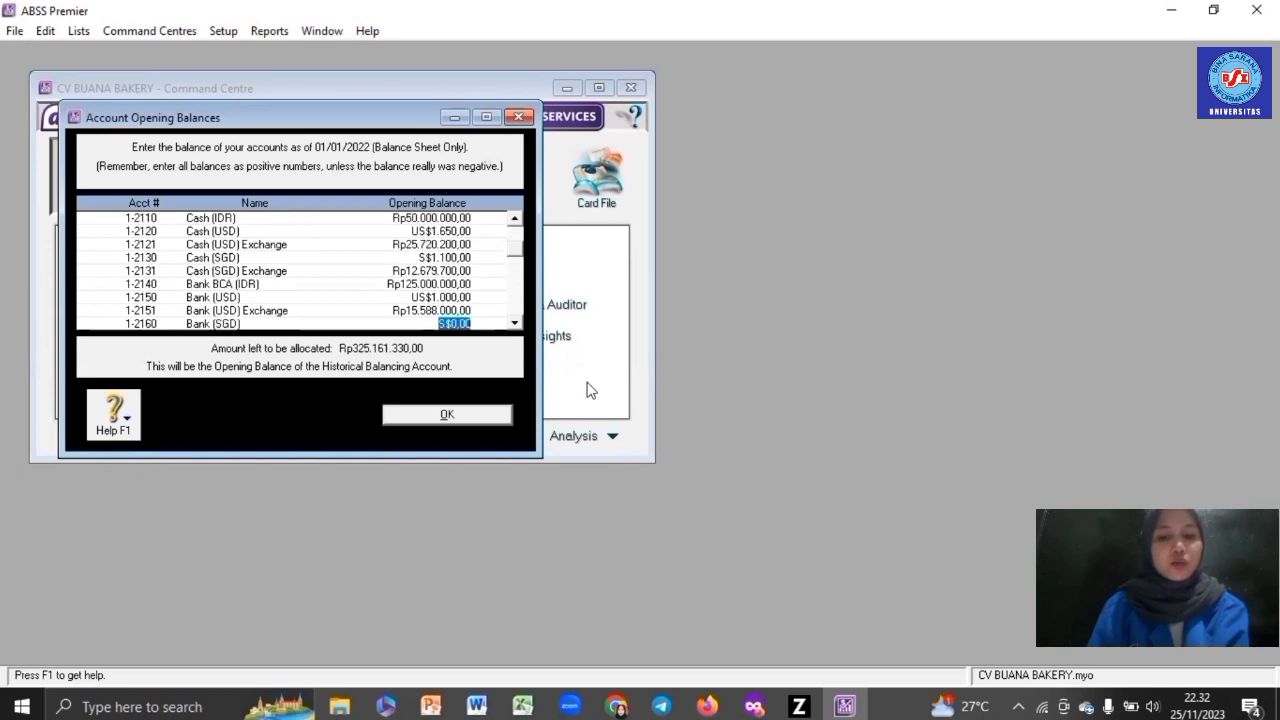
- Enter Bank (SGD) at S$700 and its exchange account at Rp8.068.900
text(700)
key(Tab)
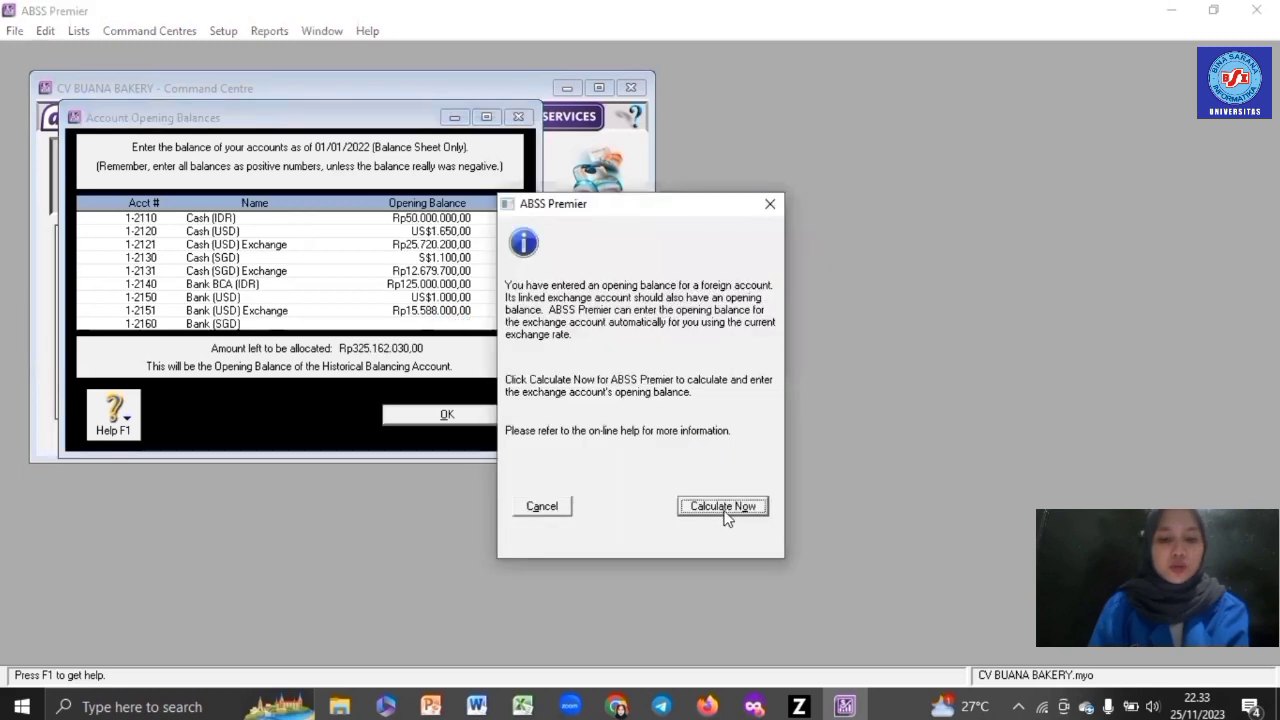
click(725, 508)
click(792, 495)
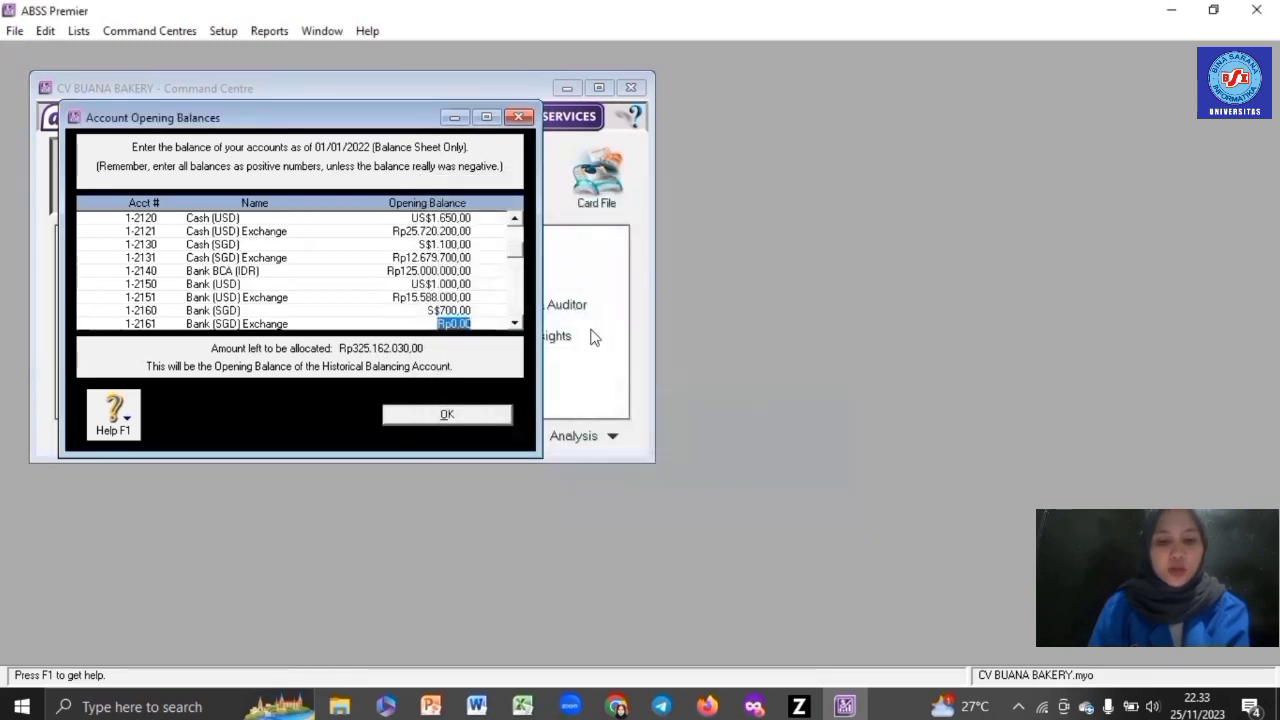
text(8068900)
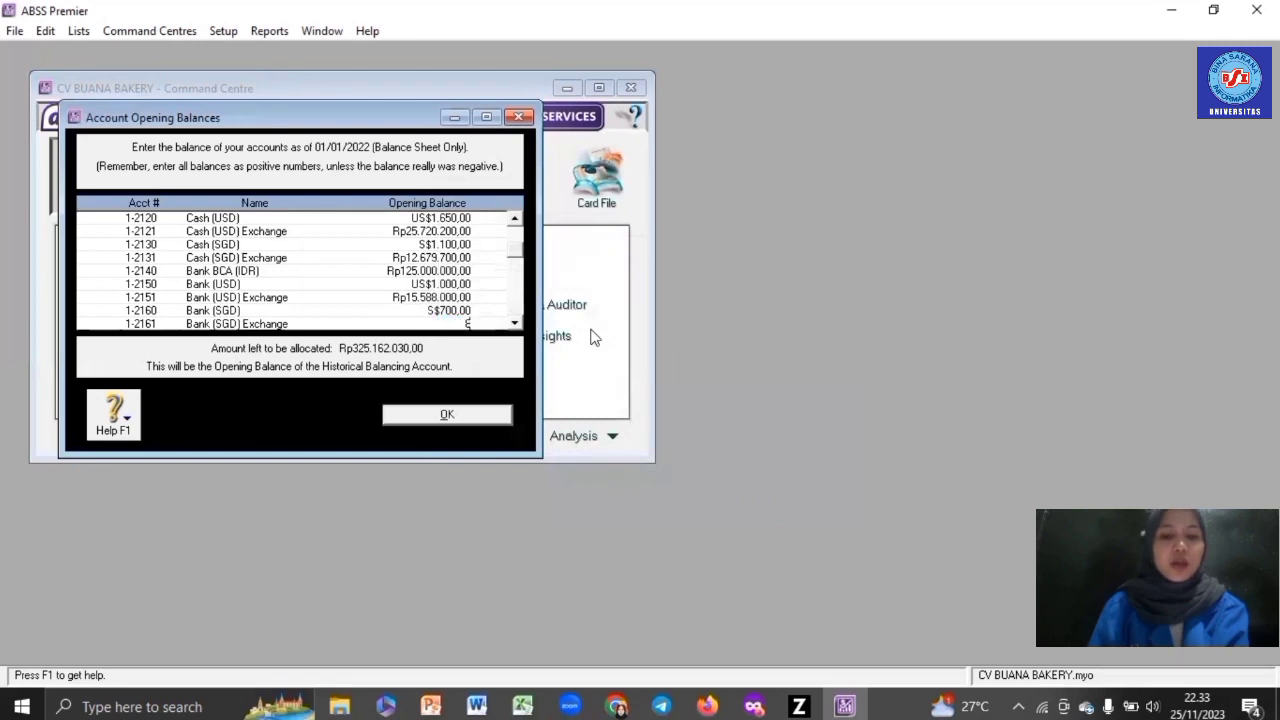
key(Tab)
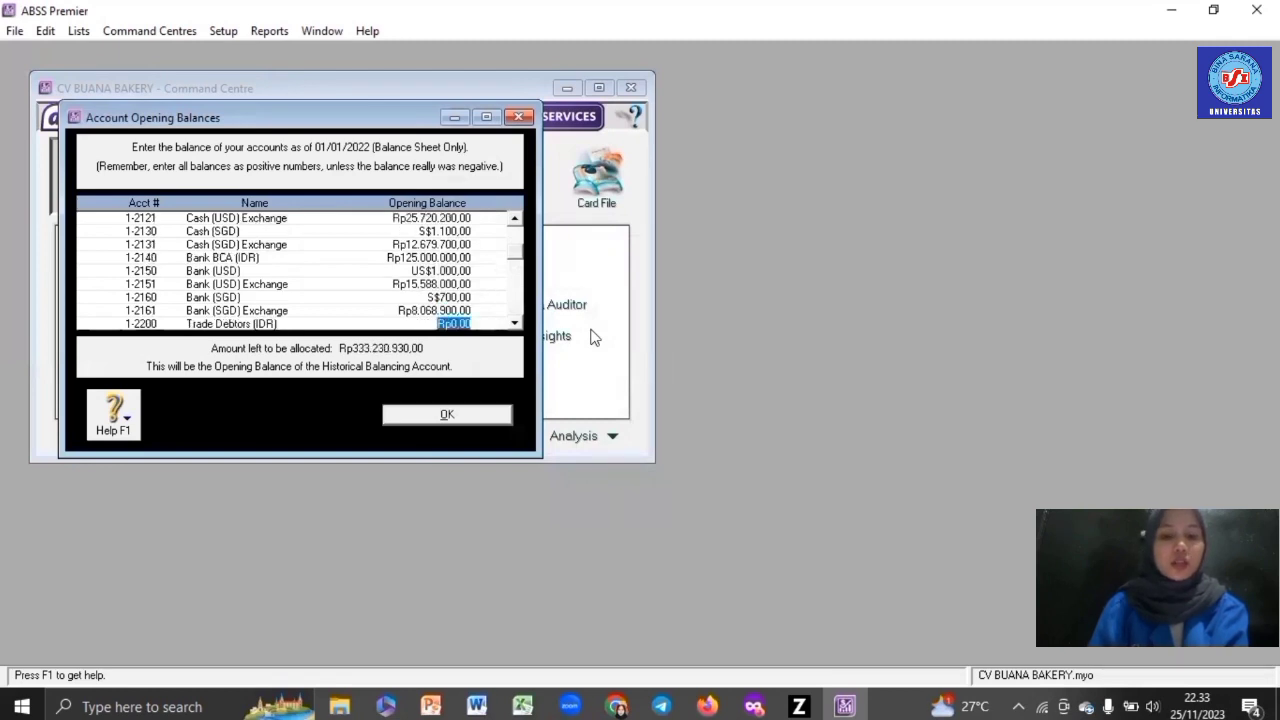
- Enter Trade Debtors (IDR) Rp17.000.000, Trade Debtors (USD) US$550 and its exchange Rp8.573.400
text(17.00)
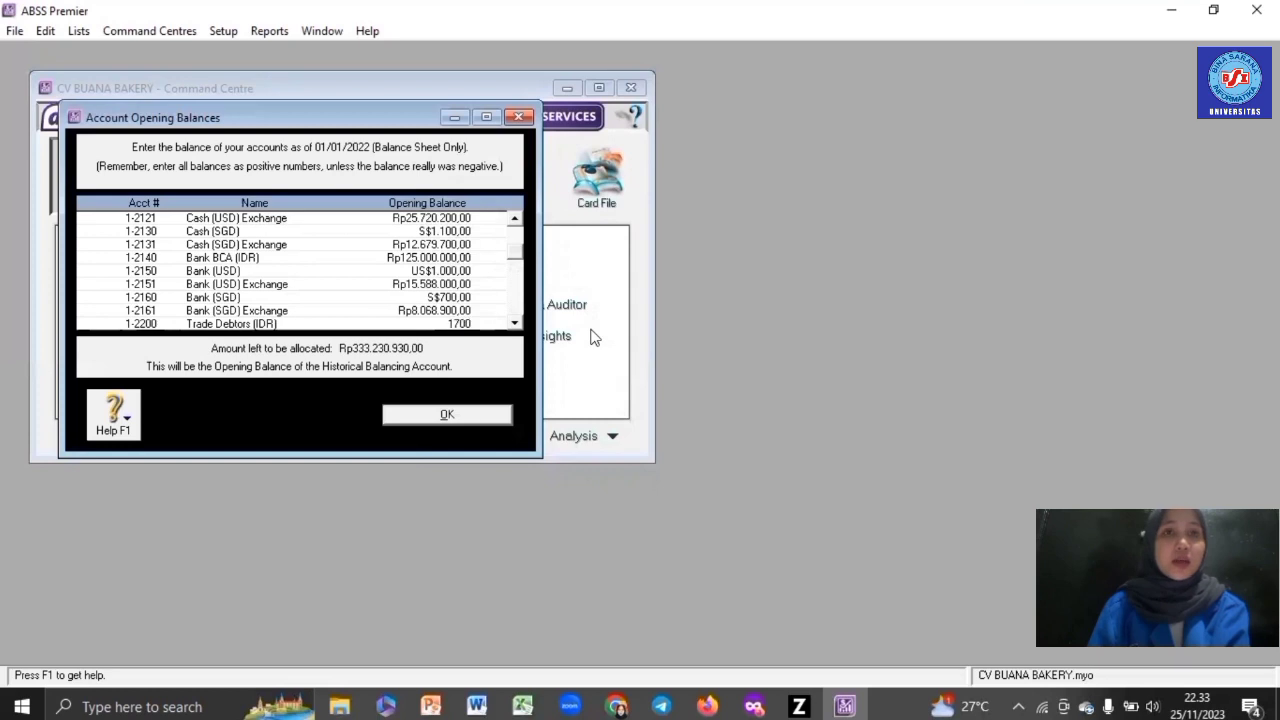
text(0.000)
key(Tab)
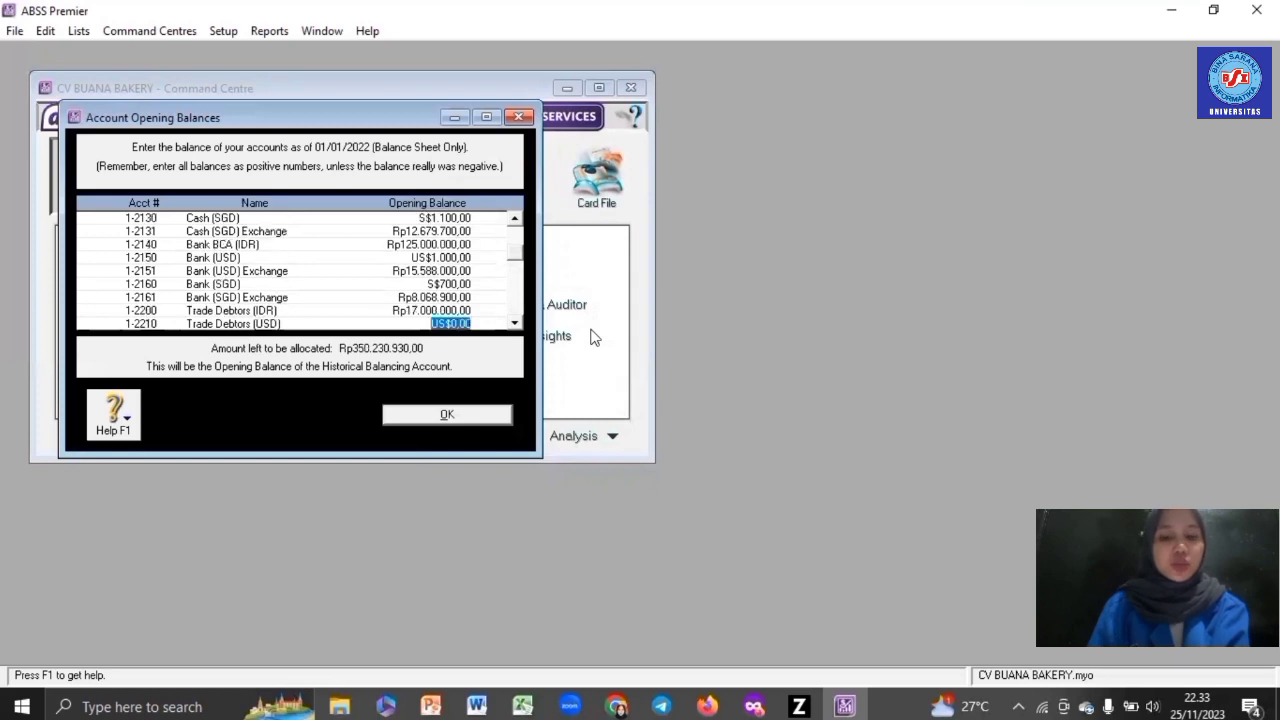
text(550)
key(Tab)
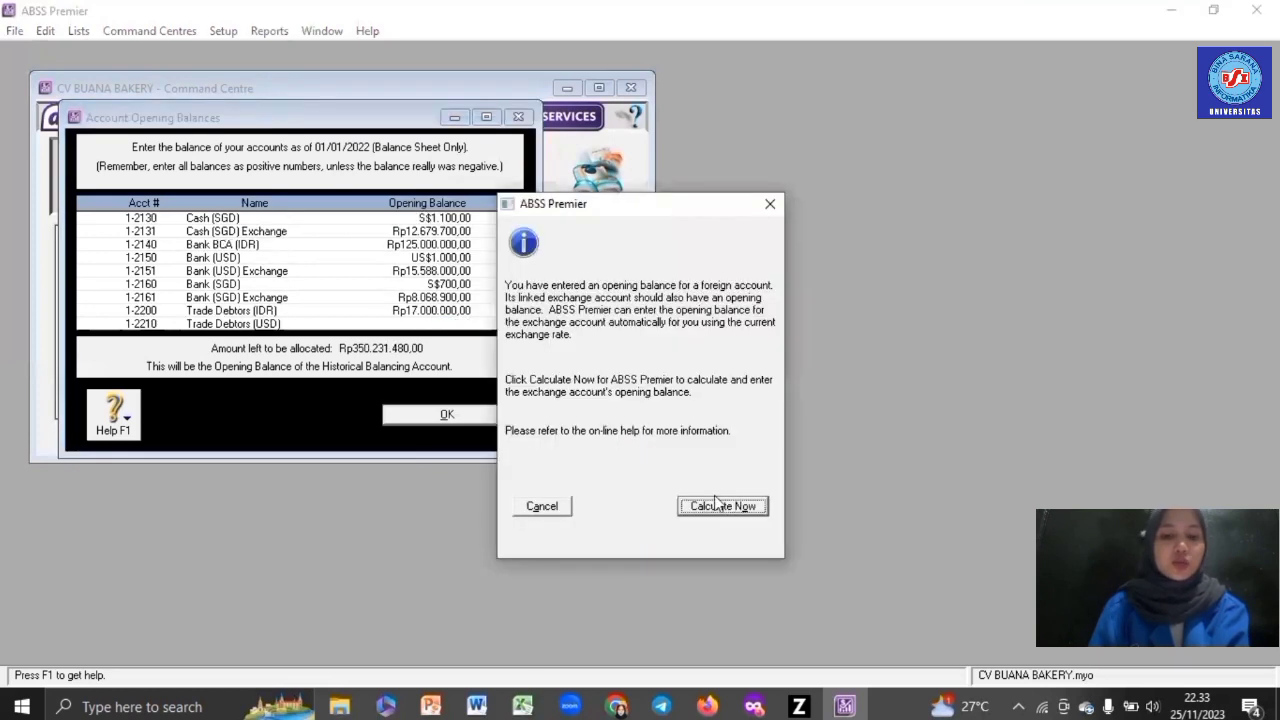
click(720, 507)
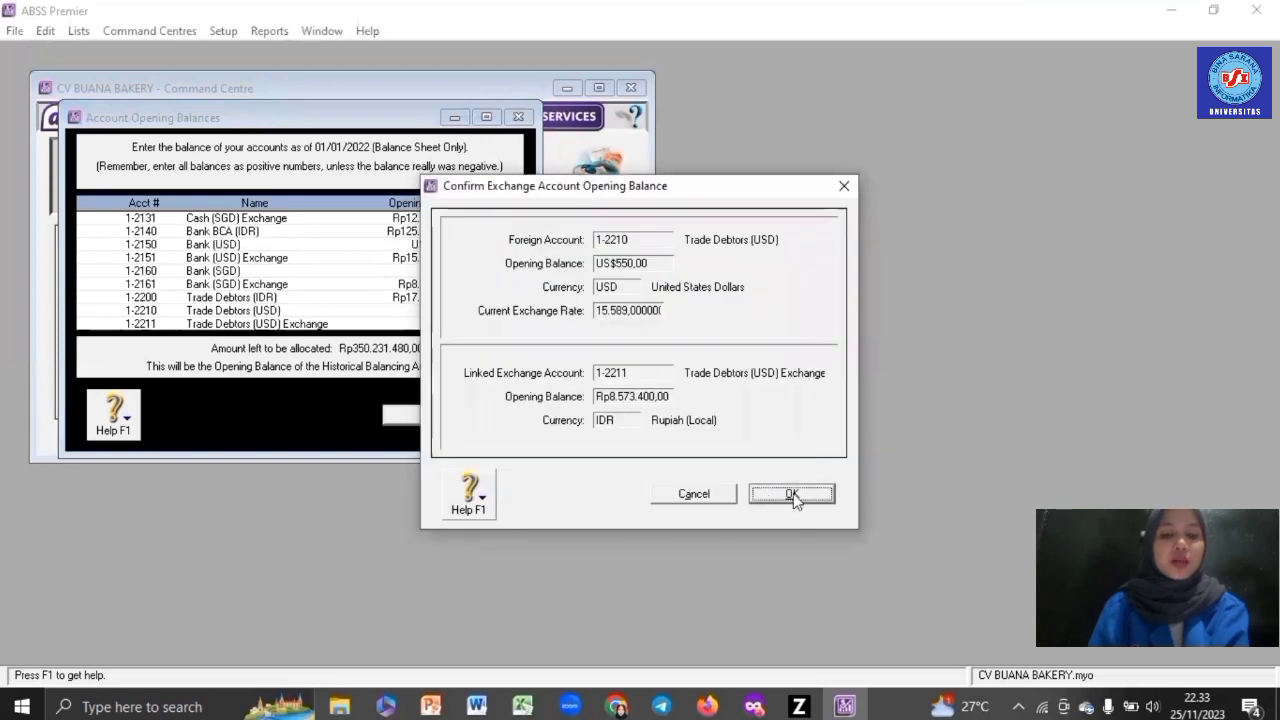
click(788, 492)
text(8.5)
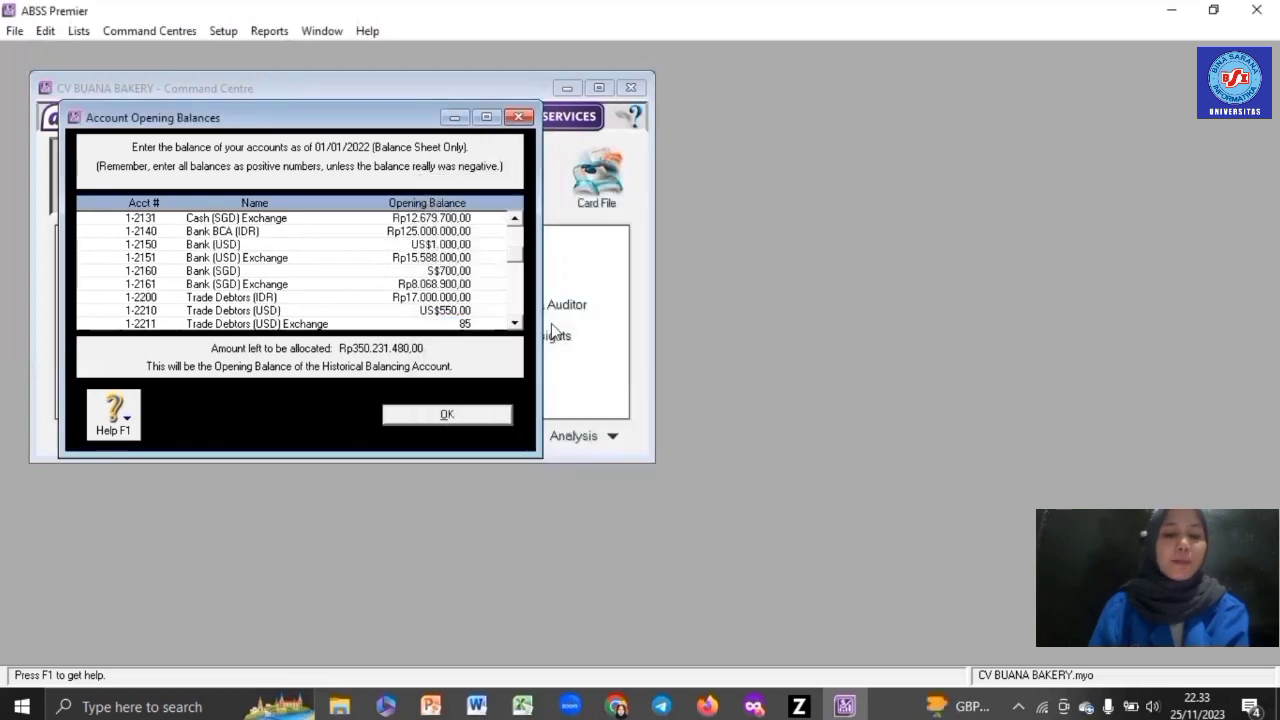
text(73.400)
key(Tab)
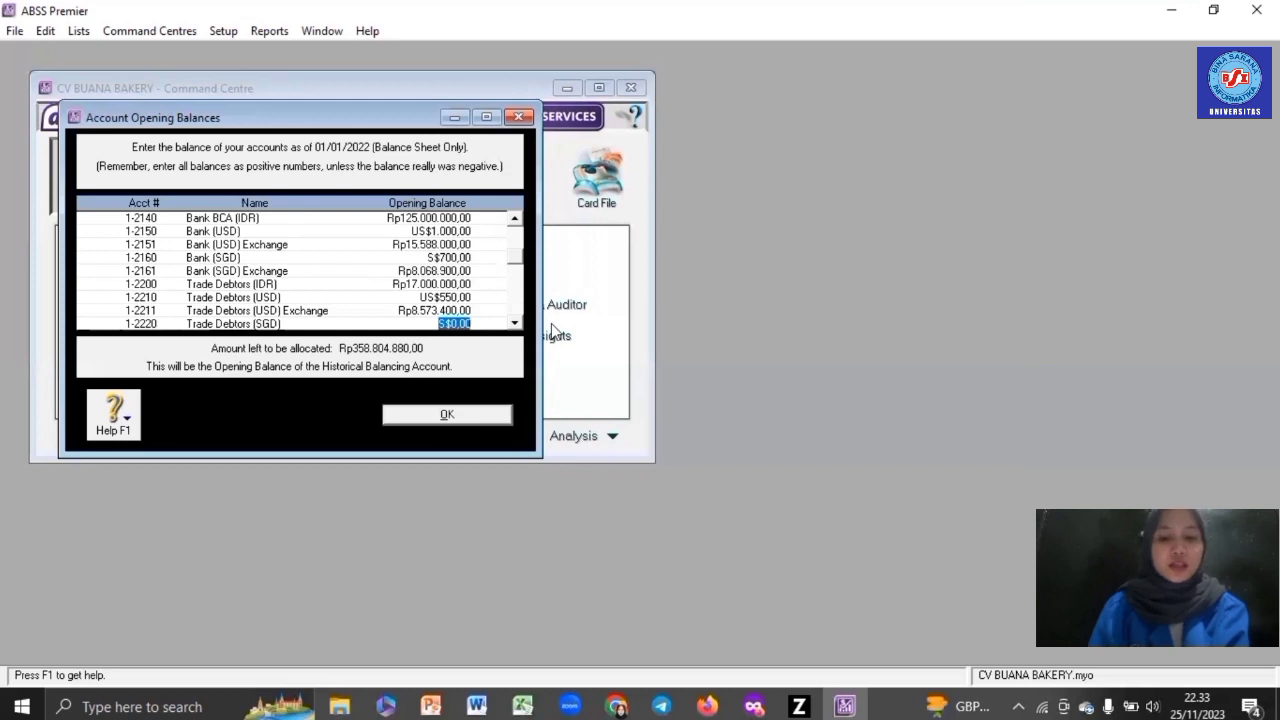
- Enter Trade Debtors (SGD) at S$350 and its exchange account at Rp4.034.450
text(350)
key(Tab)
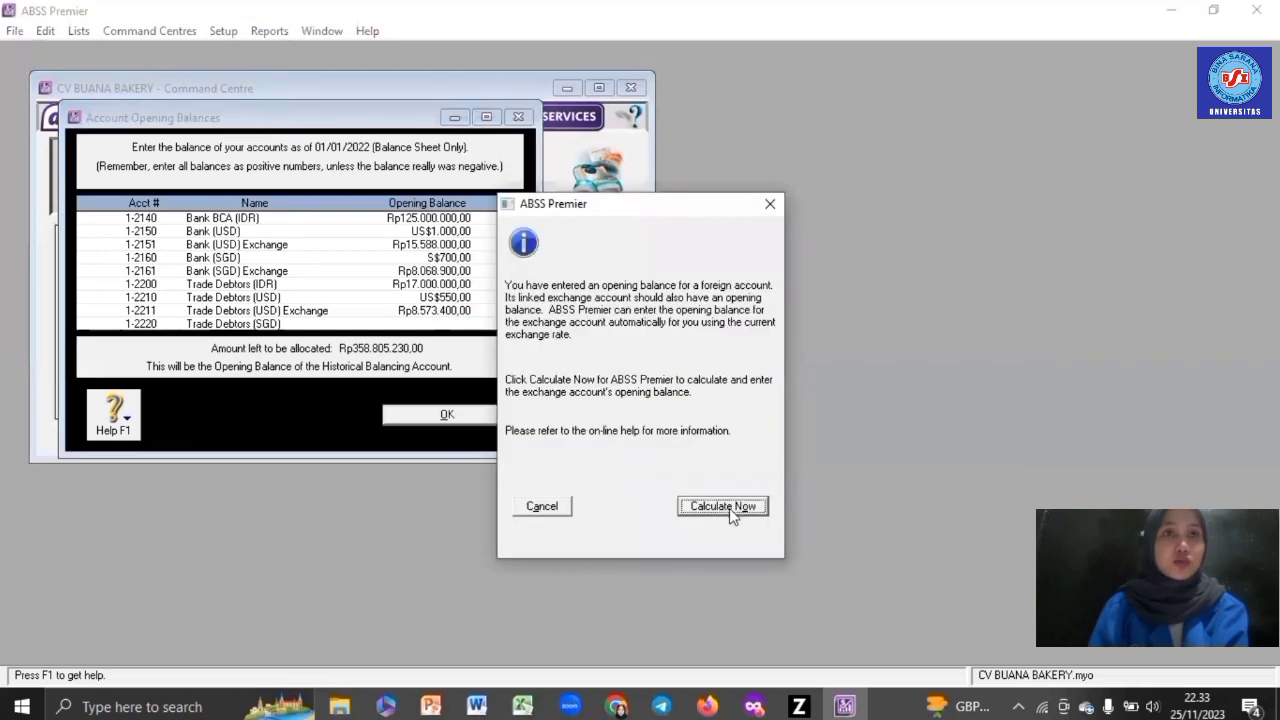
click(724, 507)
click(786, 494)
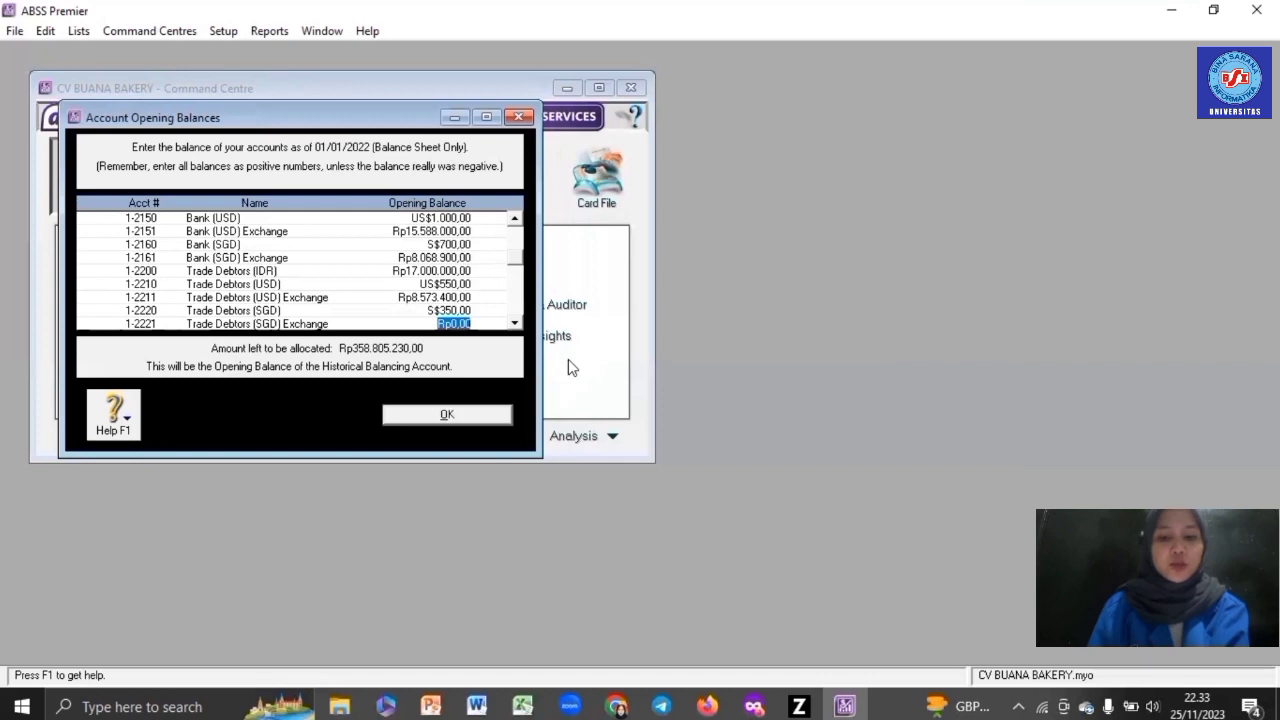
text(4)
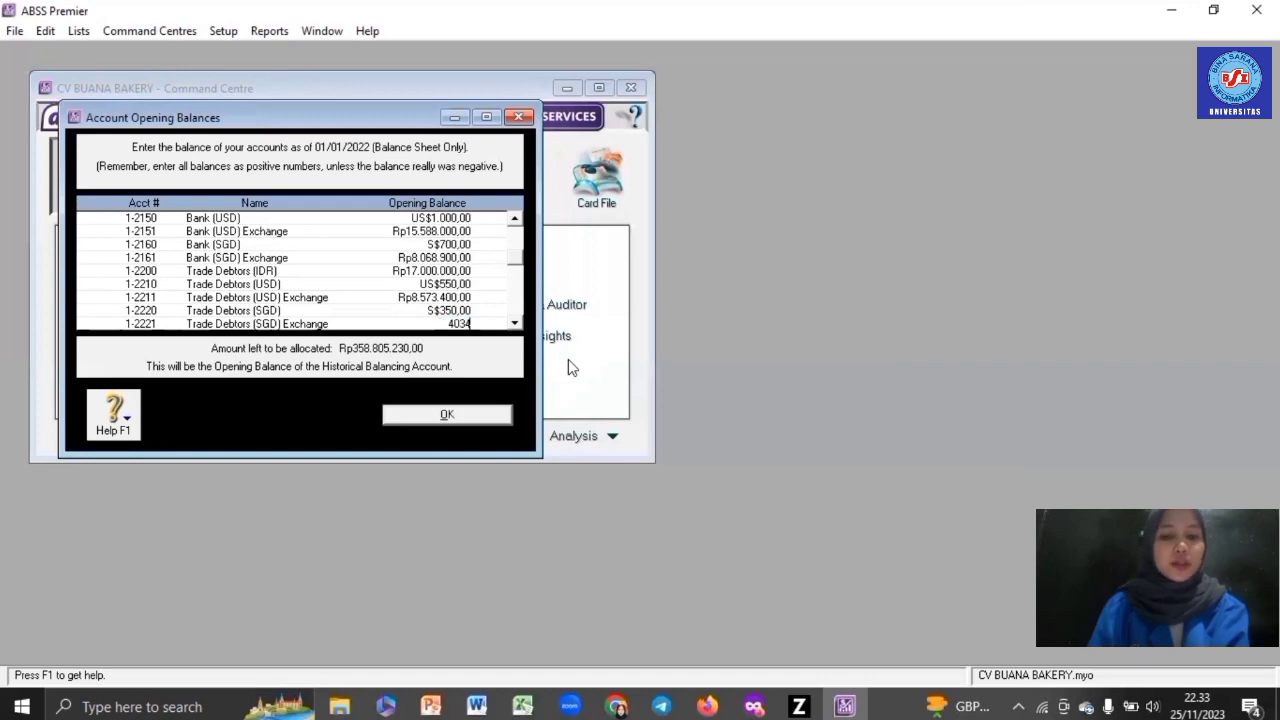
text(.034.450)
key(Tab)
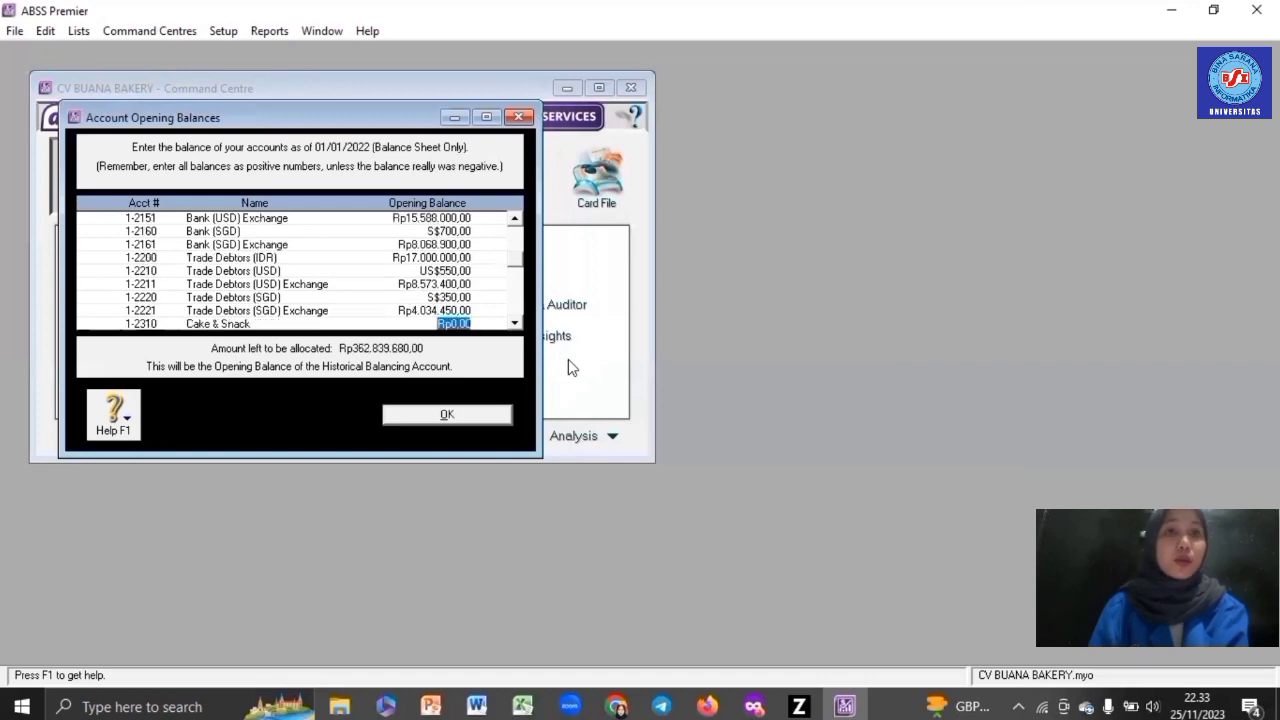
- Enter Cake & Snack at Rp30.000.000 and 5.000.000 for the next account
text(30000000)
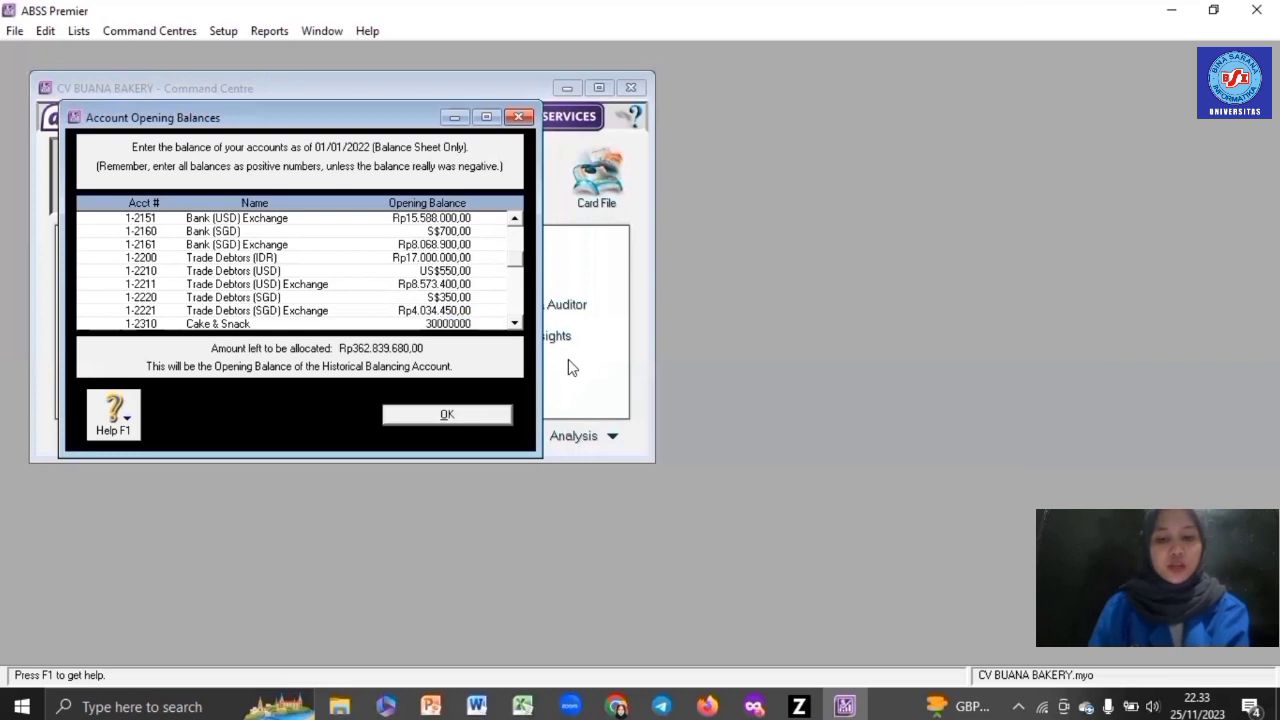
key(Tab)
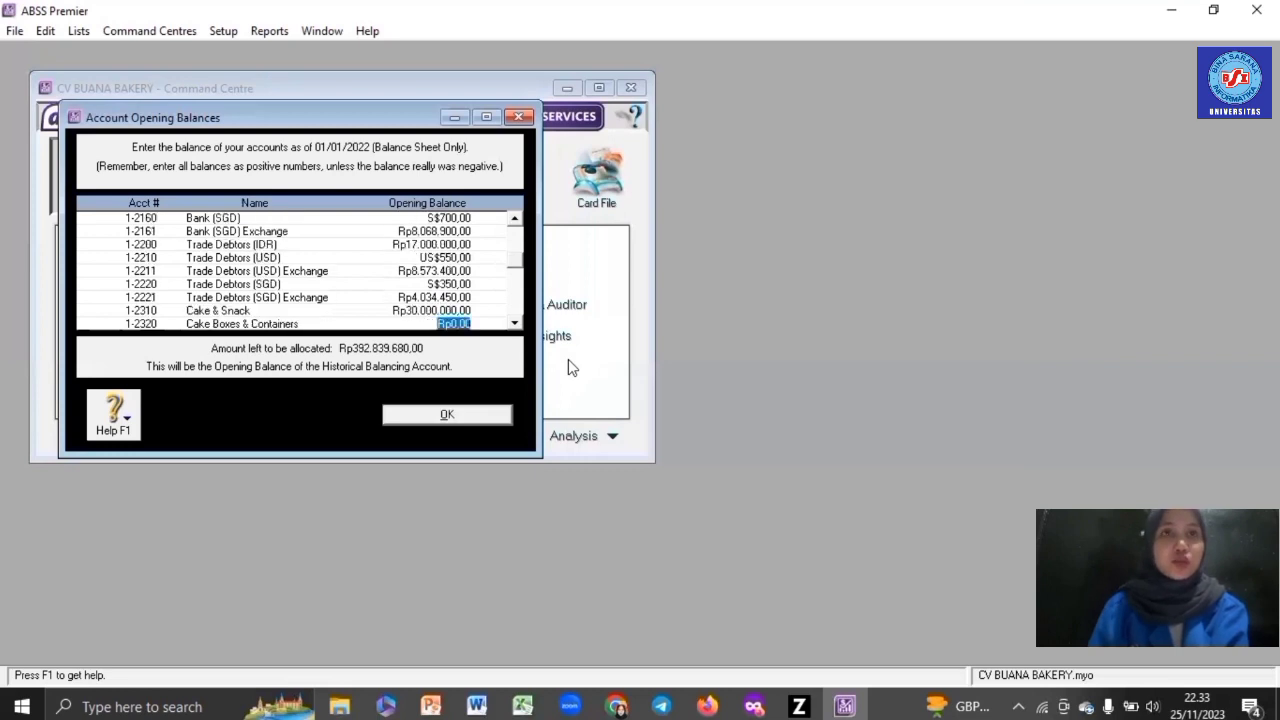
text(5000000)
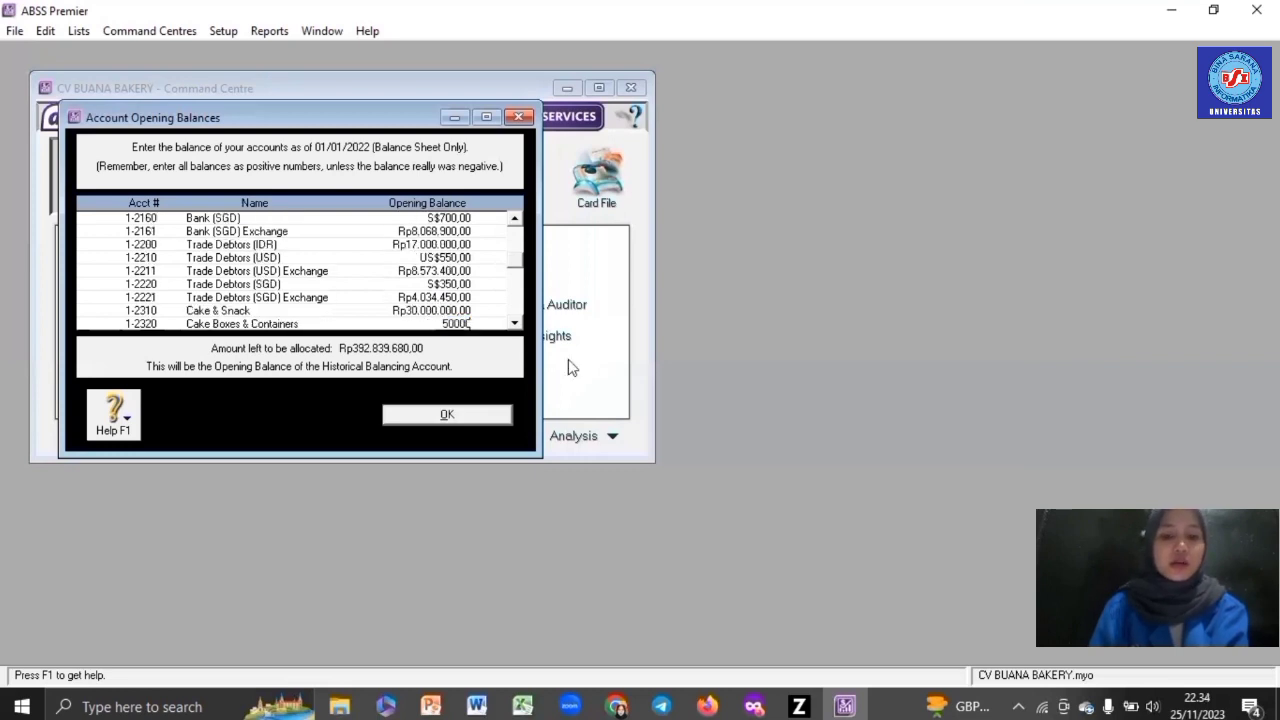
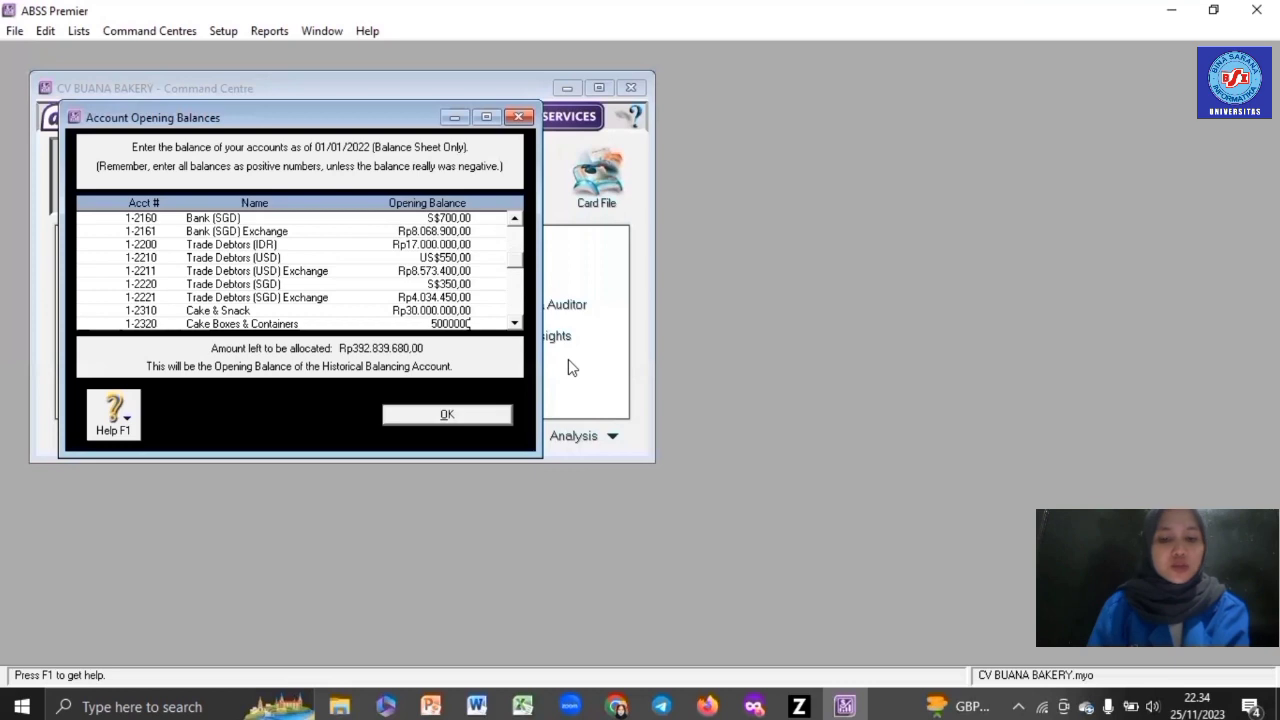
- Commit Rp5.000.000 as the Cake Boxes & Containers opening balance
key(Tab)
key(Tab)
key(Tab)
key(Tab)
key(Tab)
key(Tab)
key(Tab)
key(Tab)
key(Tab)
key(Tab)
key(Tab)
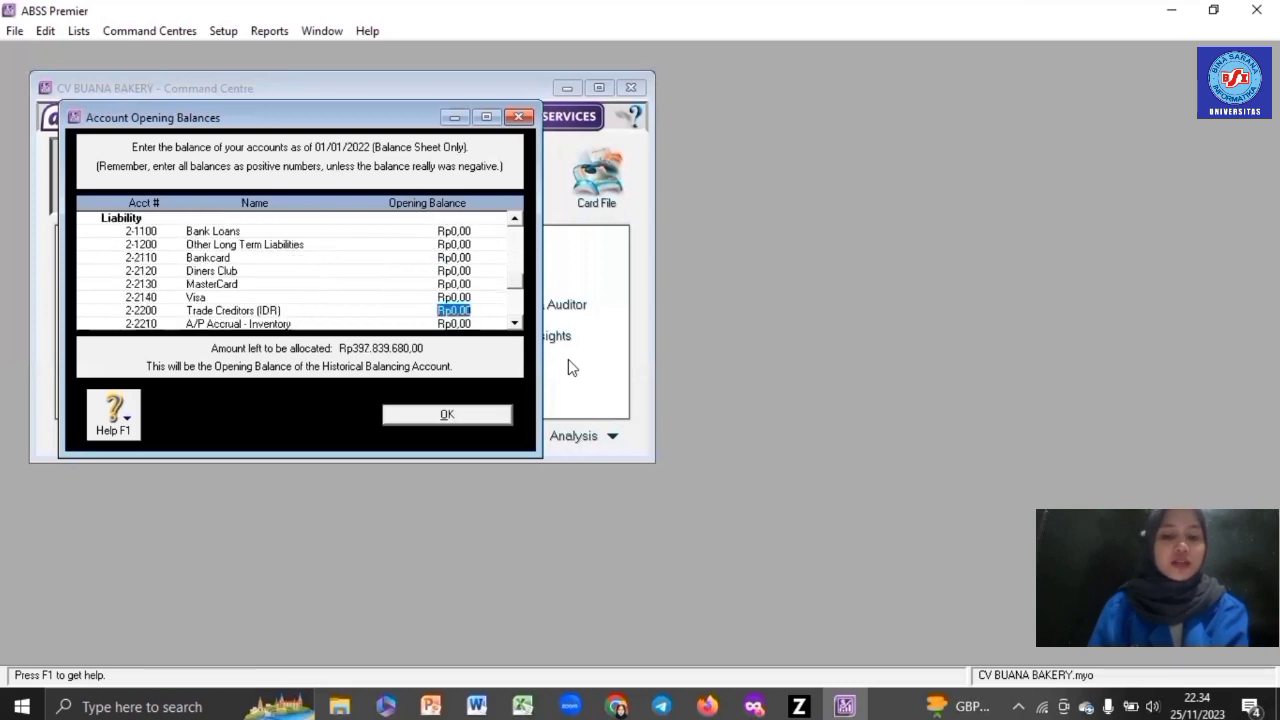
- Enter Trade Creditors (IDR) Rp6.000.000, Trade Creditor (USD) US$600 and its exchange Rp9.352.800
text(6000000)
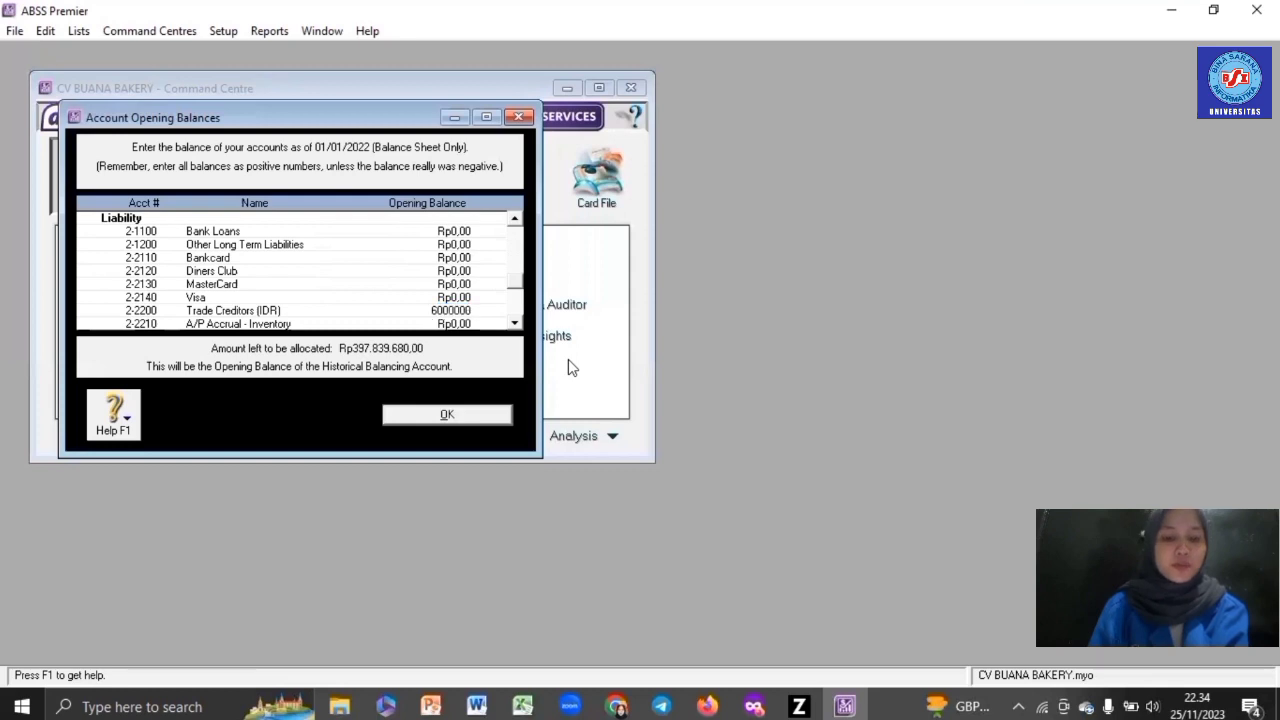
key(Tab)
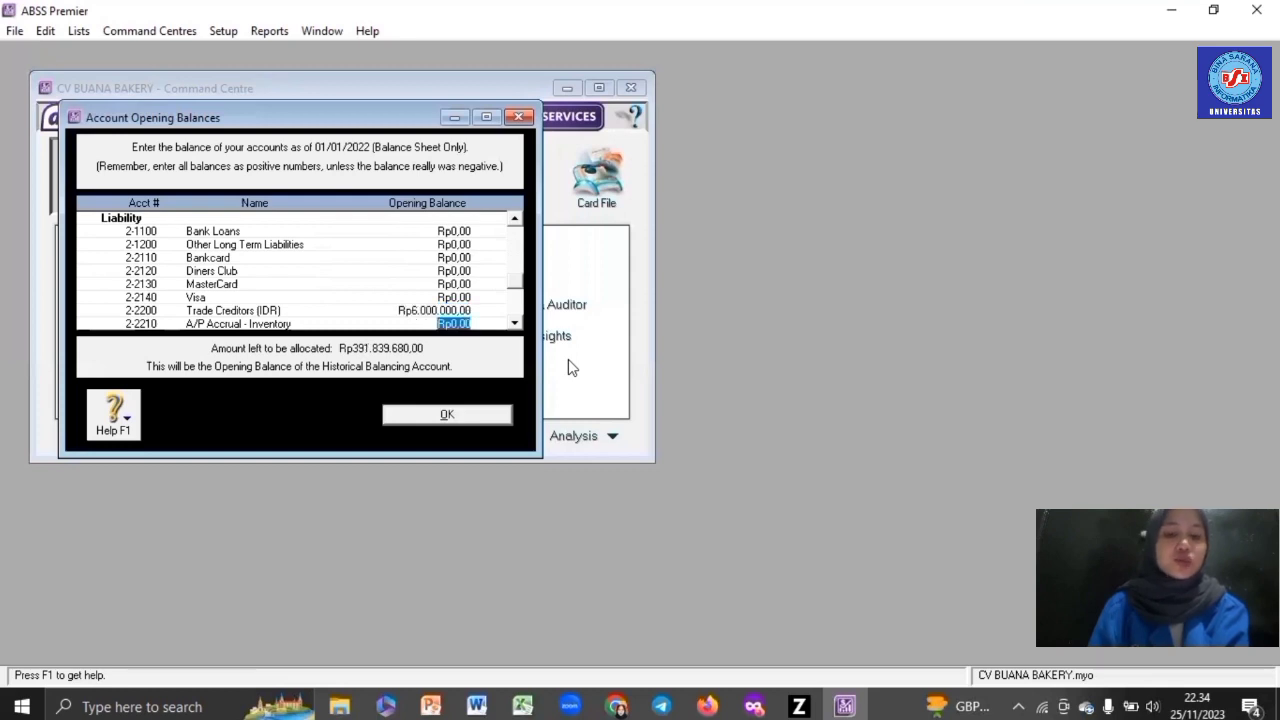
key(Tab)
text(6)
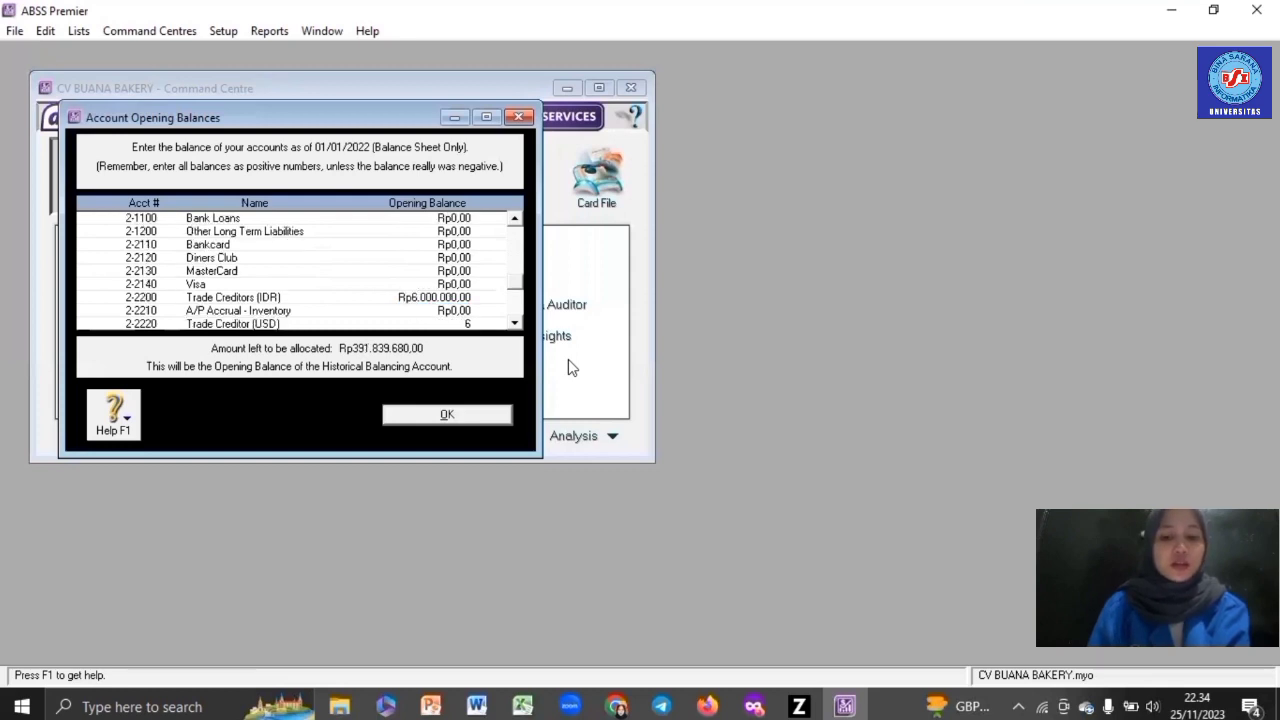
text(00)
key(Tab)
click(712, 506)
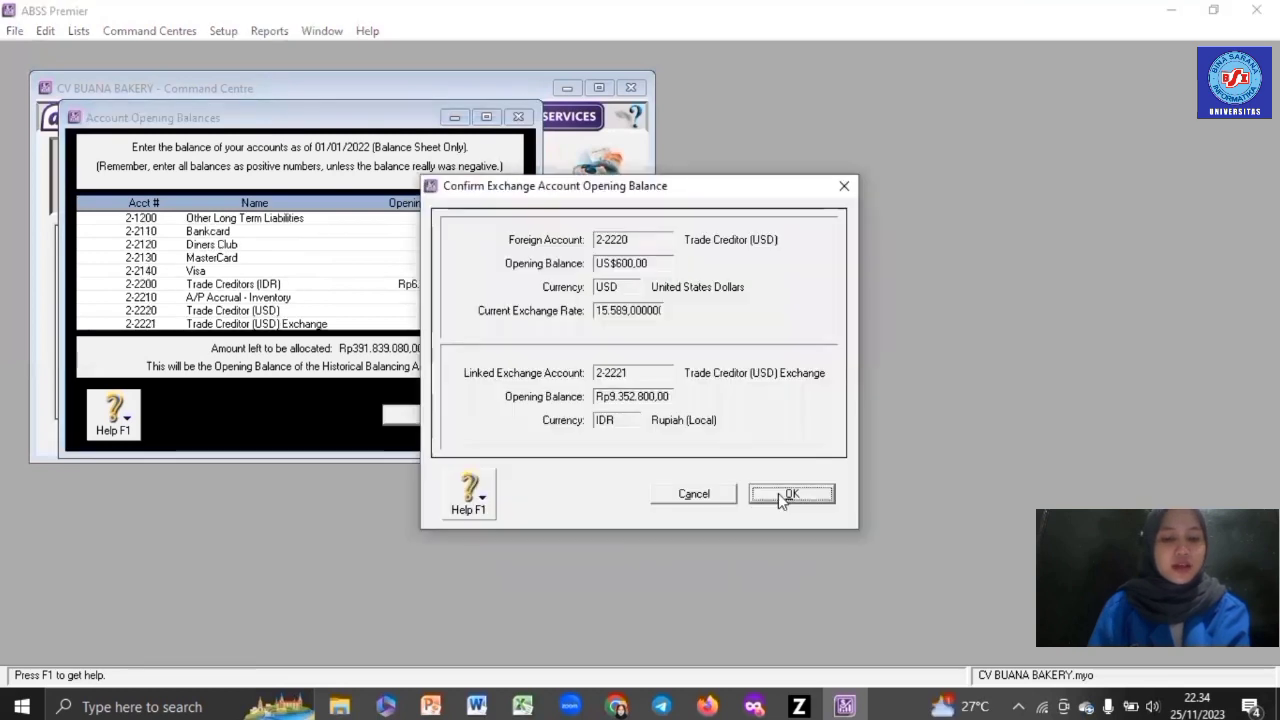
click(781, 495)
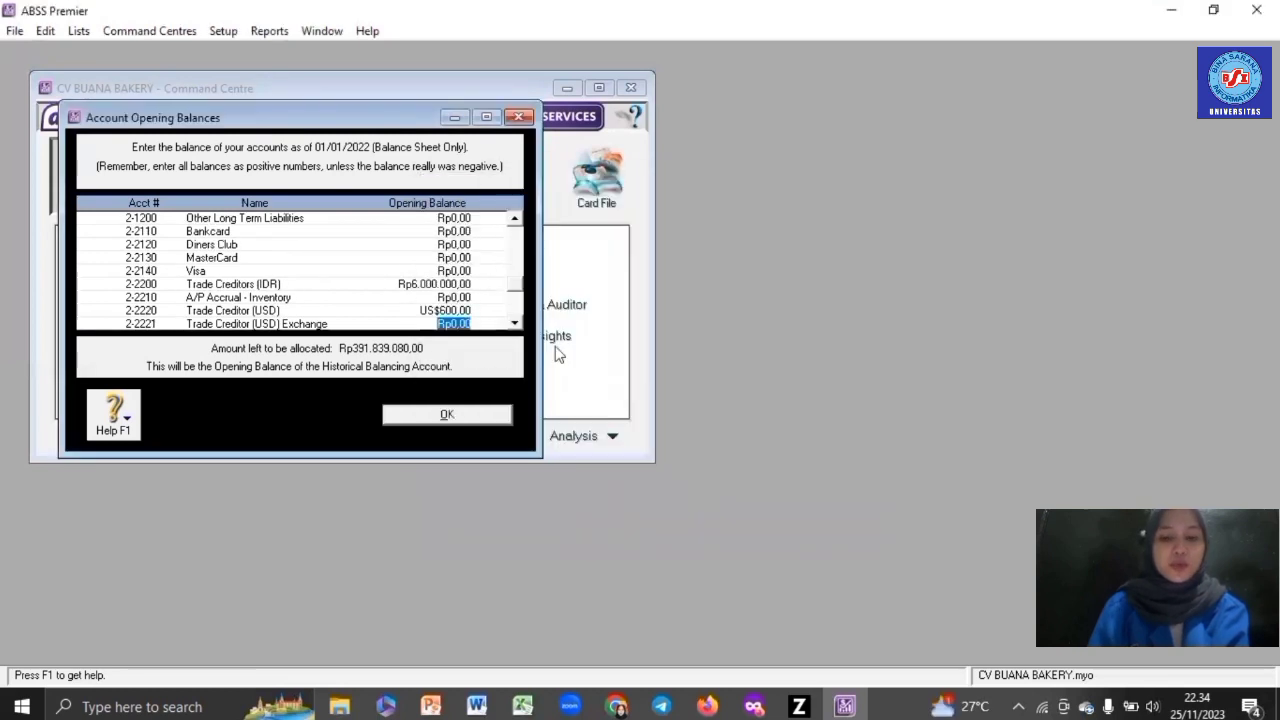
text(9.352.800)
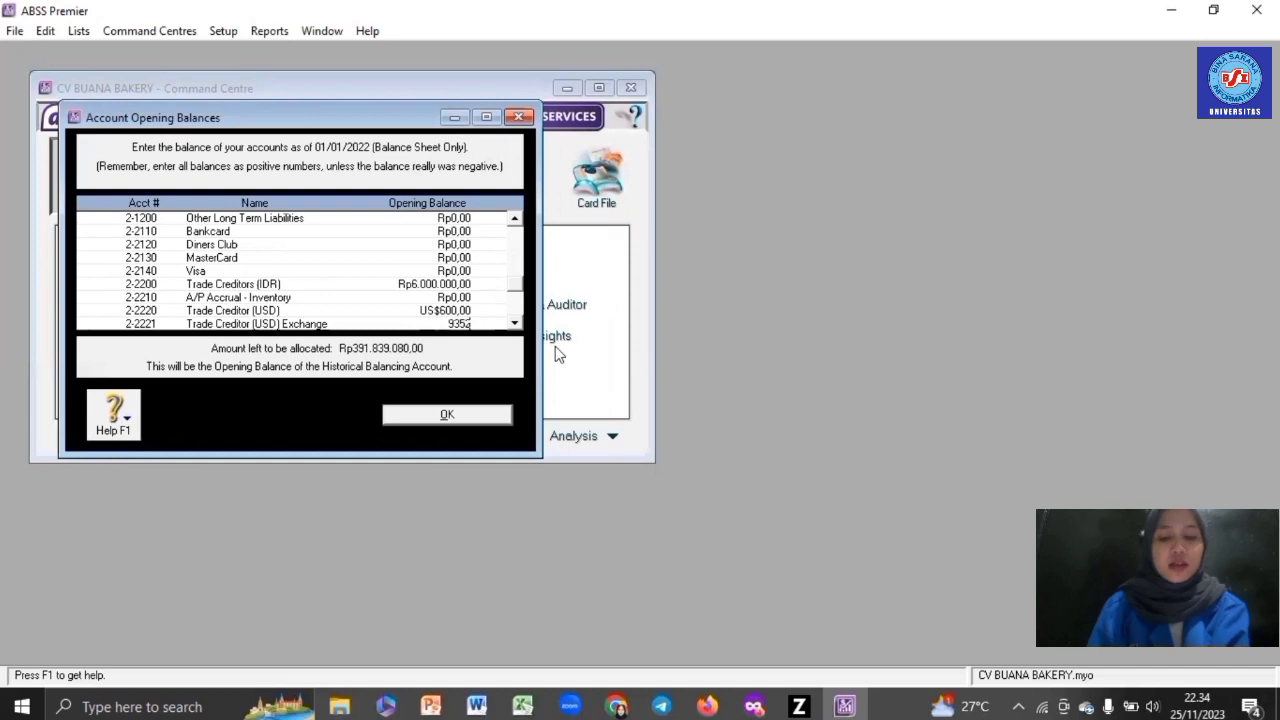
key(Tab)
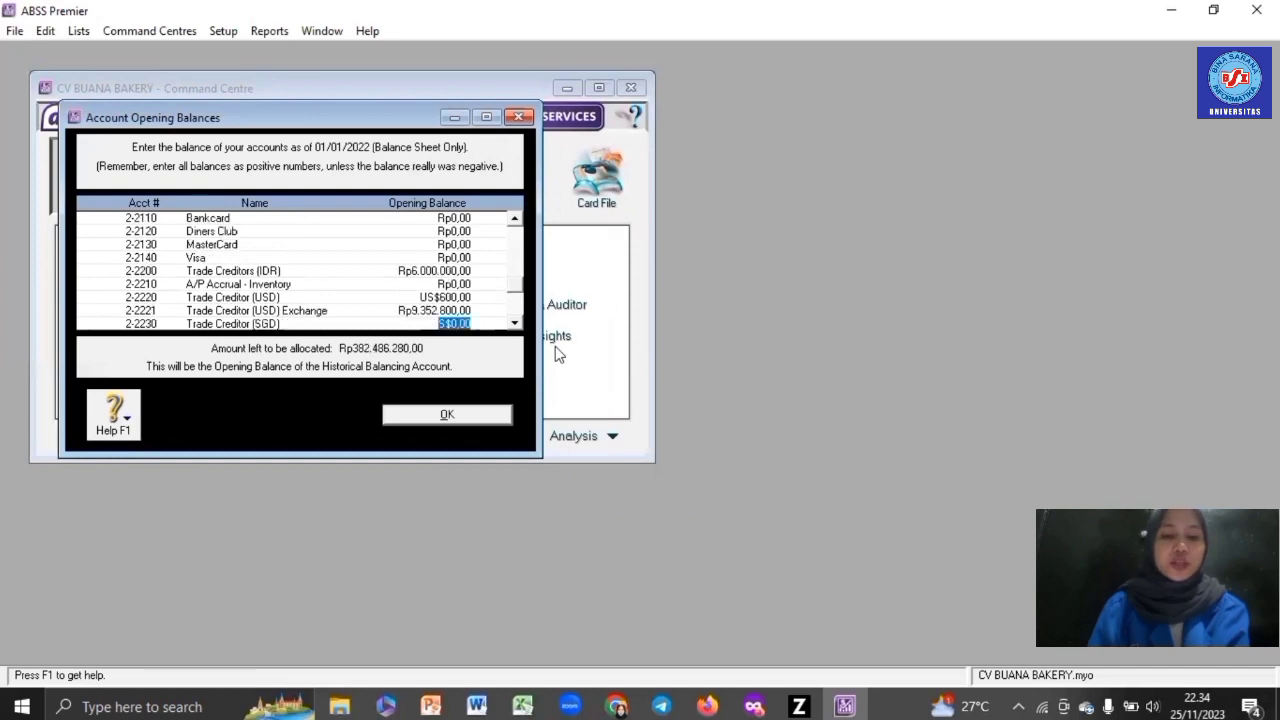
- Enter Trade Creditor (SGD) at S$350 and its exchange account at Rp4.034.450
text(350)
key(Tab)
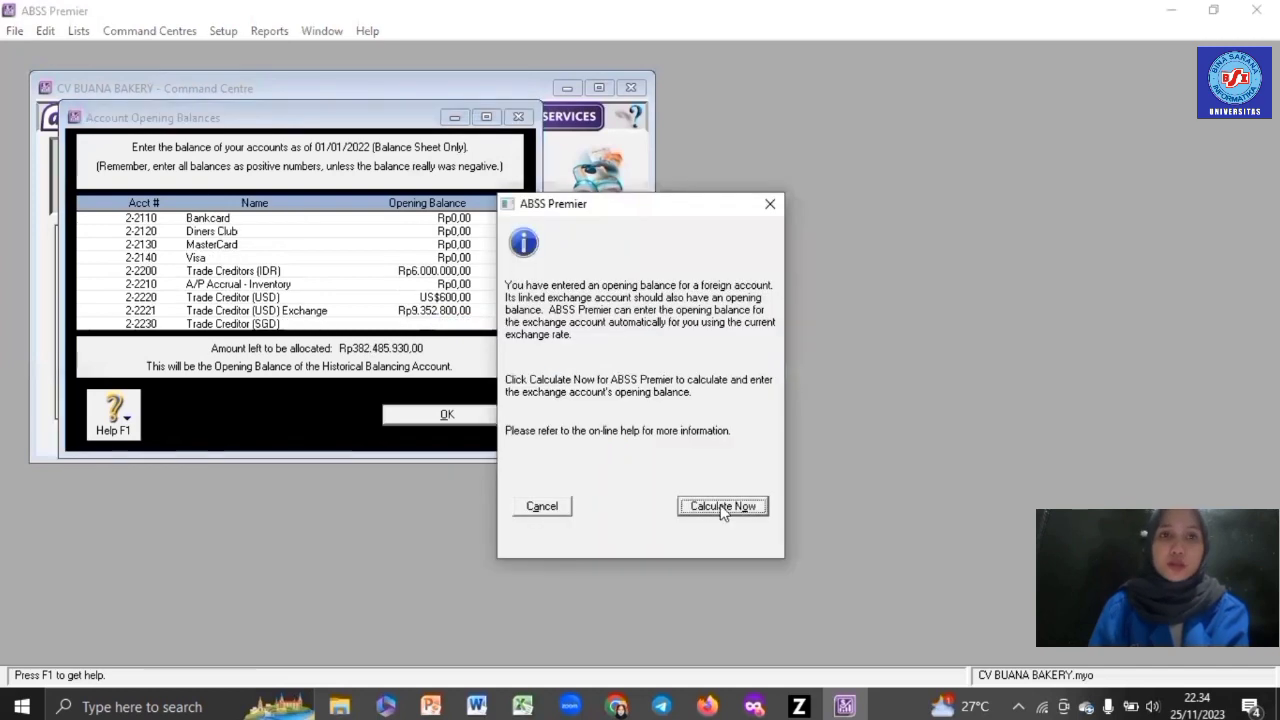
click(722, 506)
click(795, 493)
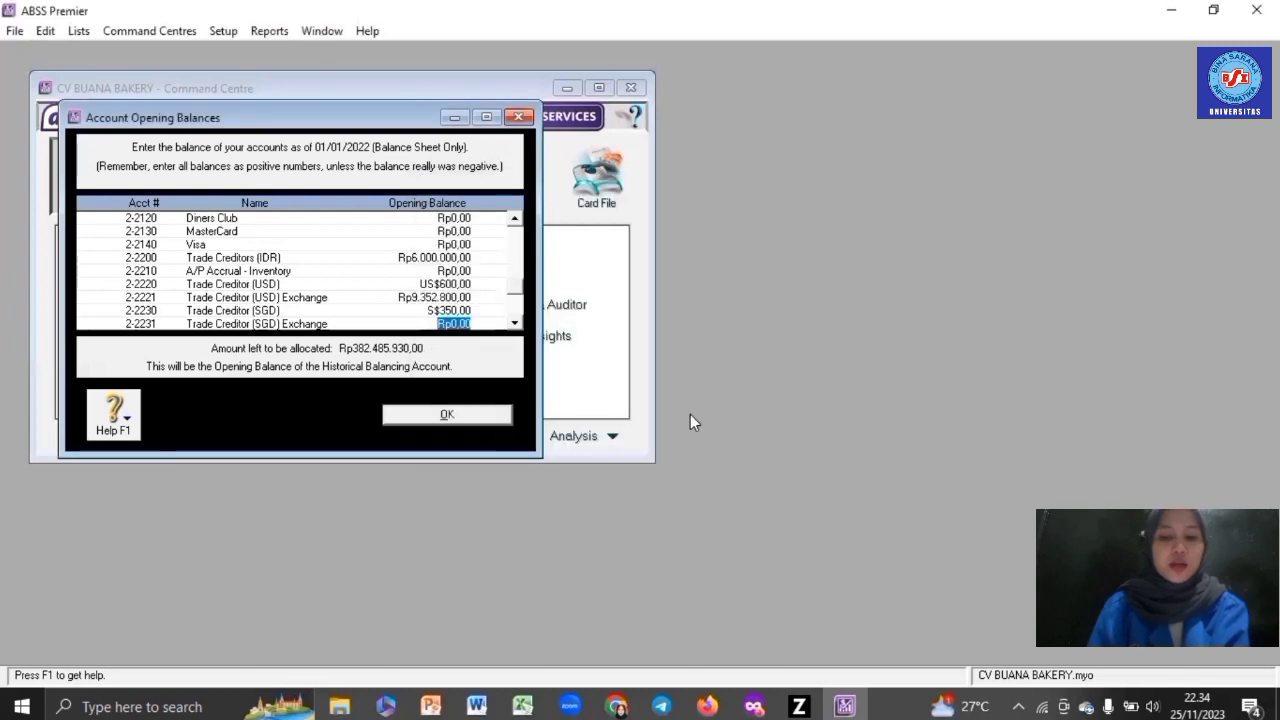
text(4.034.450)
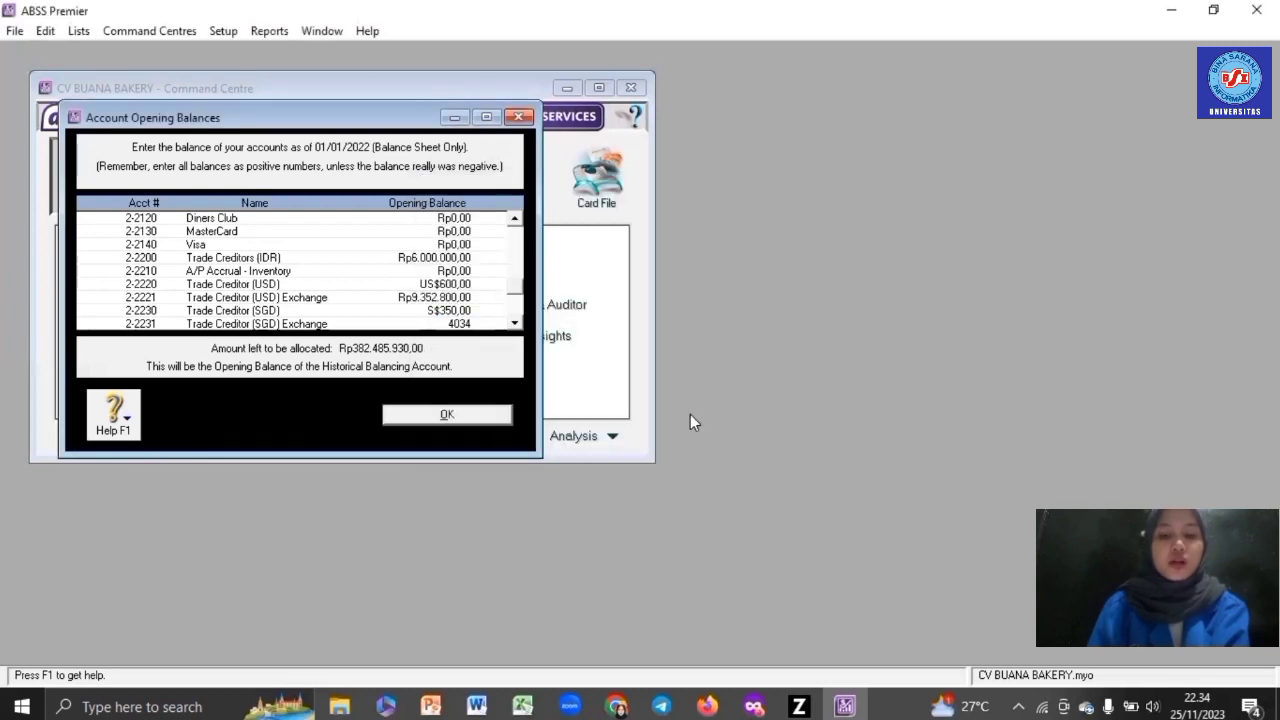
key(Tab)
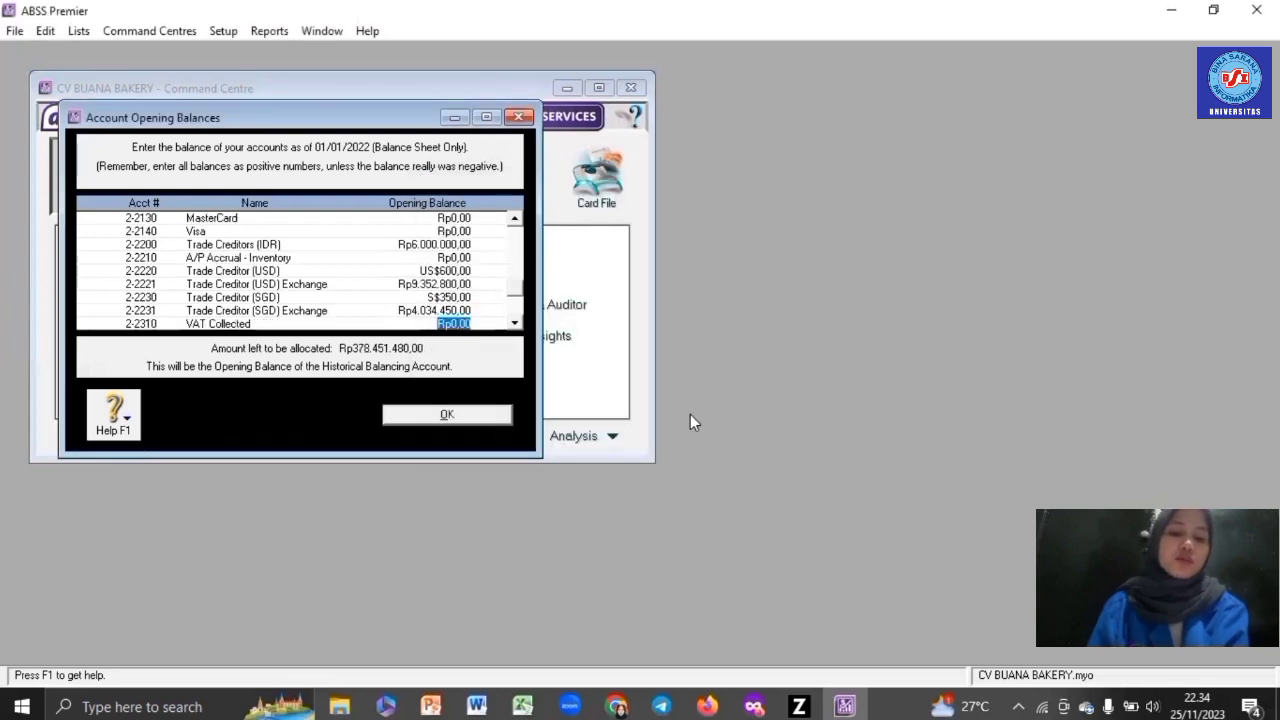
key(Tab)
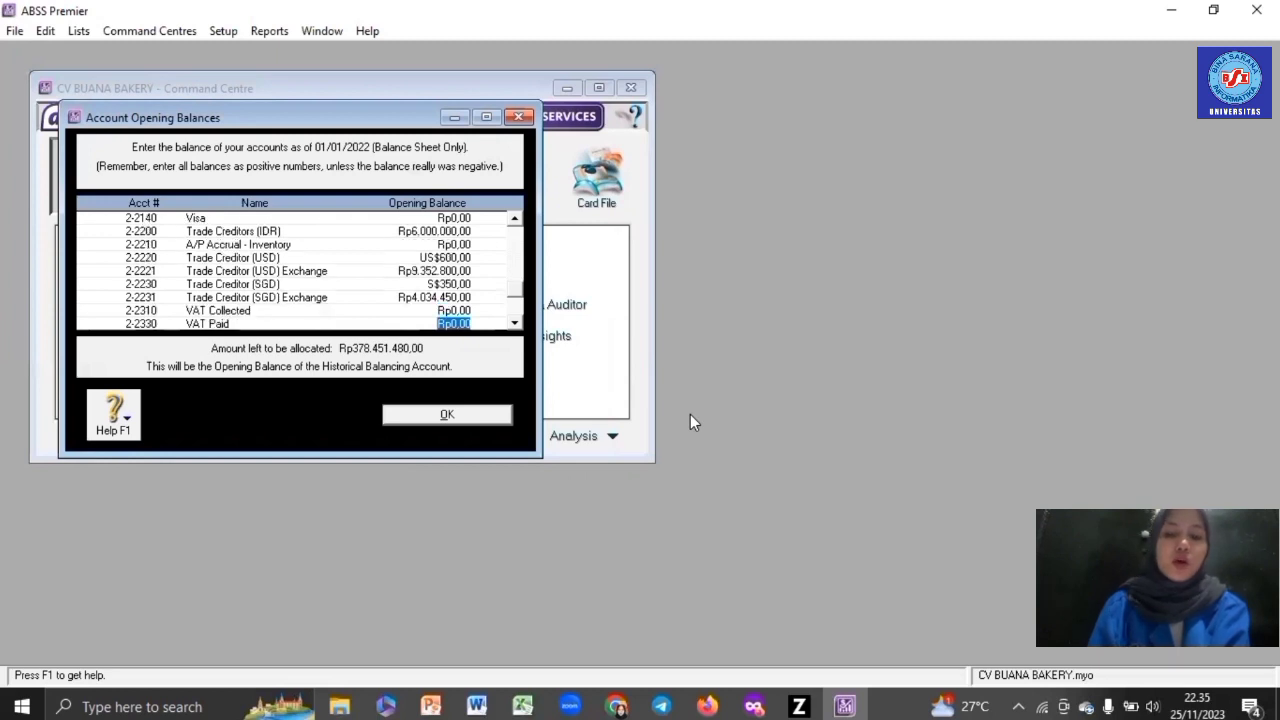
key(Tab)
key(Tab)
key(Tab)
key(Tab)
key(Tab)
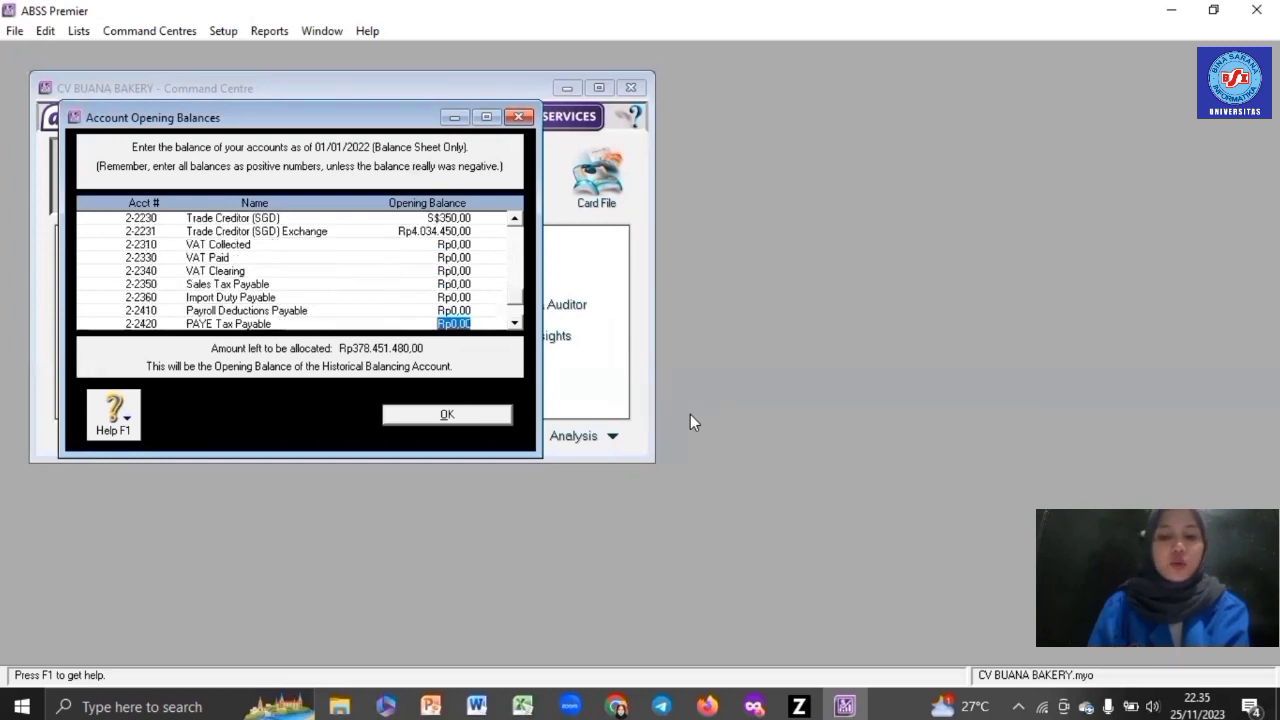
key(Tab)
key(Tab)
key(Tab)
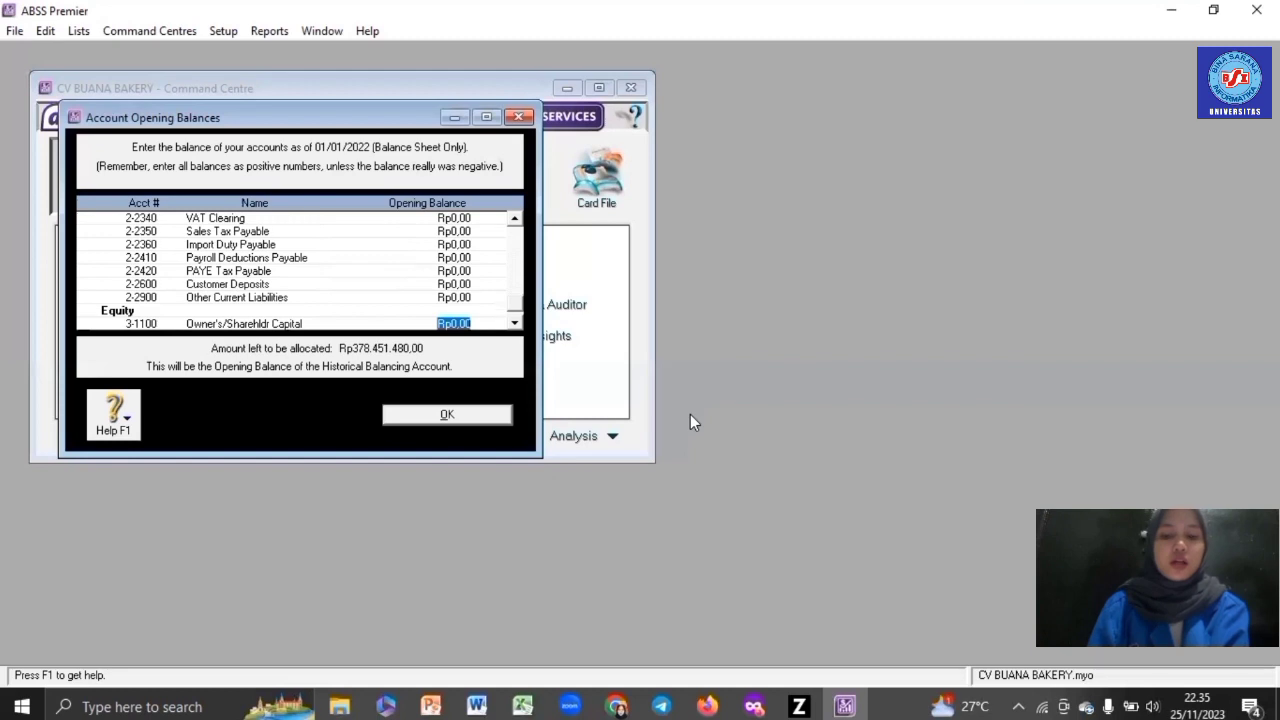
- Enter Capital Rp250.000.000, Drawings -Rp5.000.000 and Retained Earnings Rp133.451.480, then close the list
text(250000000)
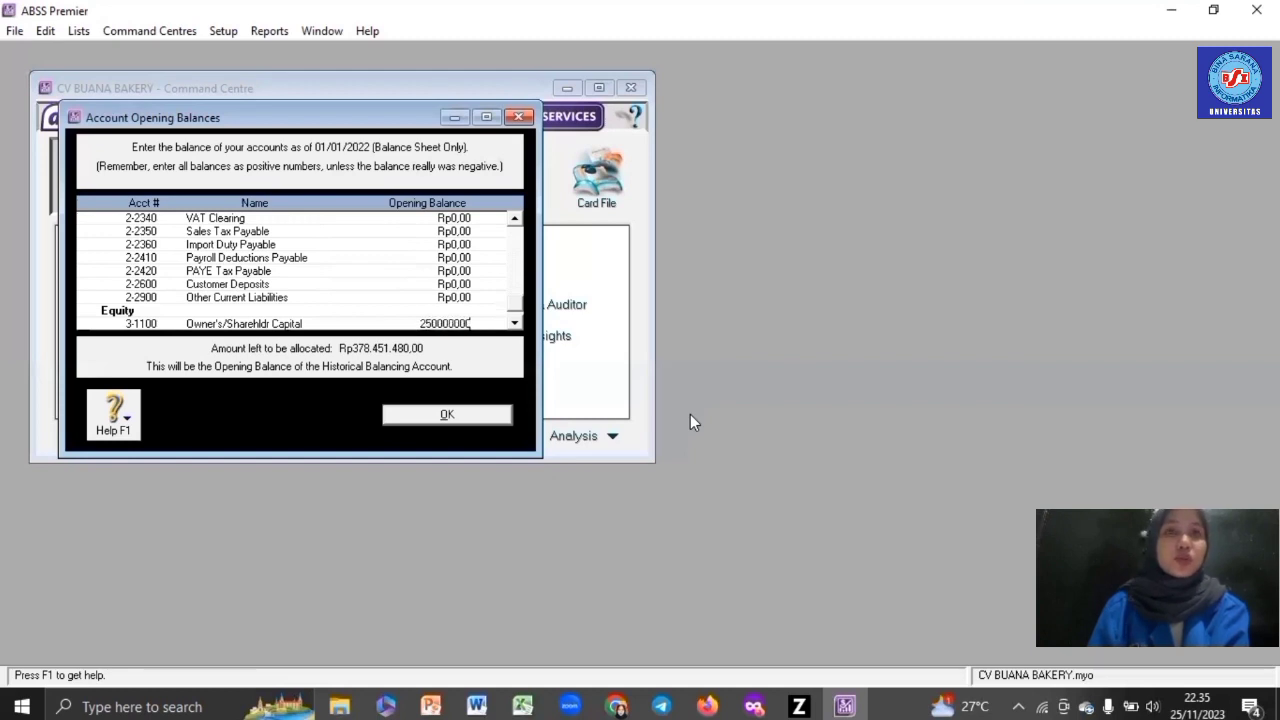
key(Tab)
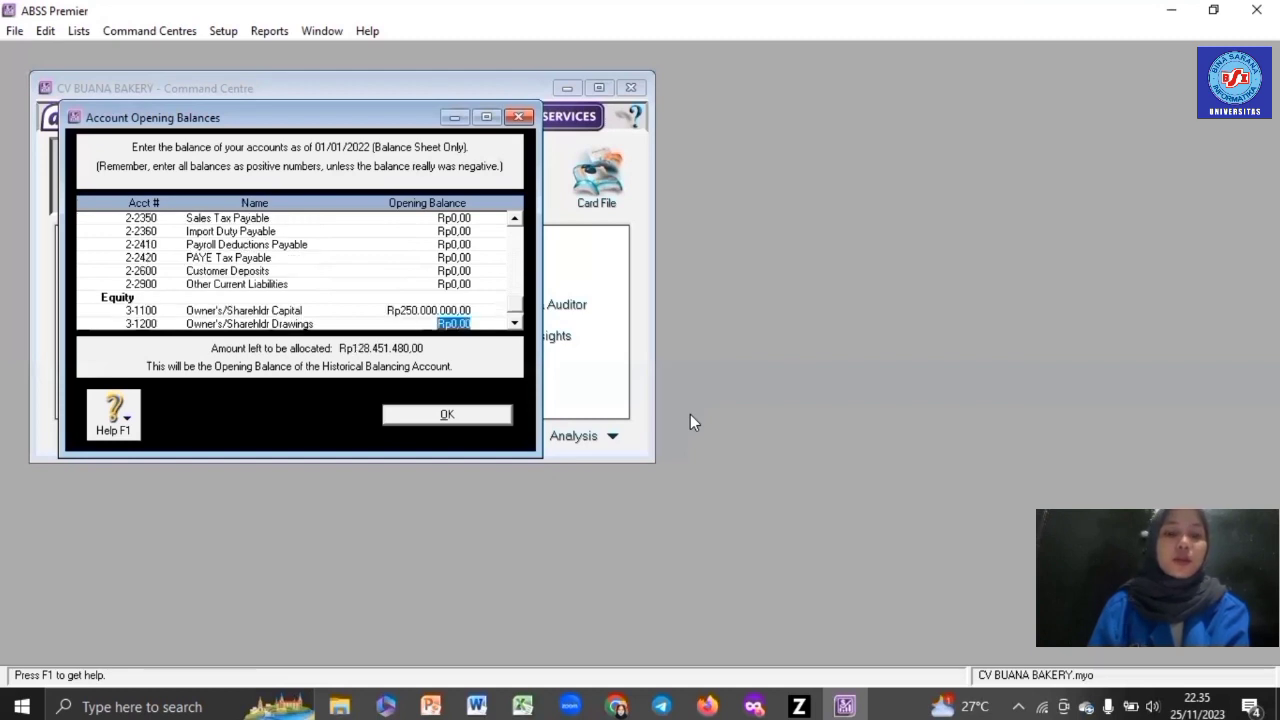
key(BackSpace)
text(-Rp5.000.000)
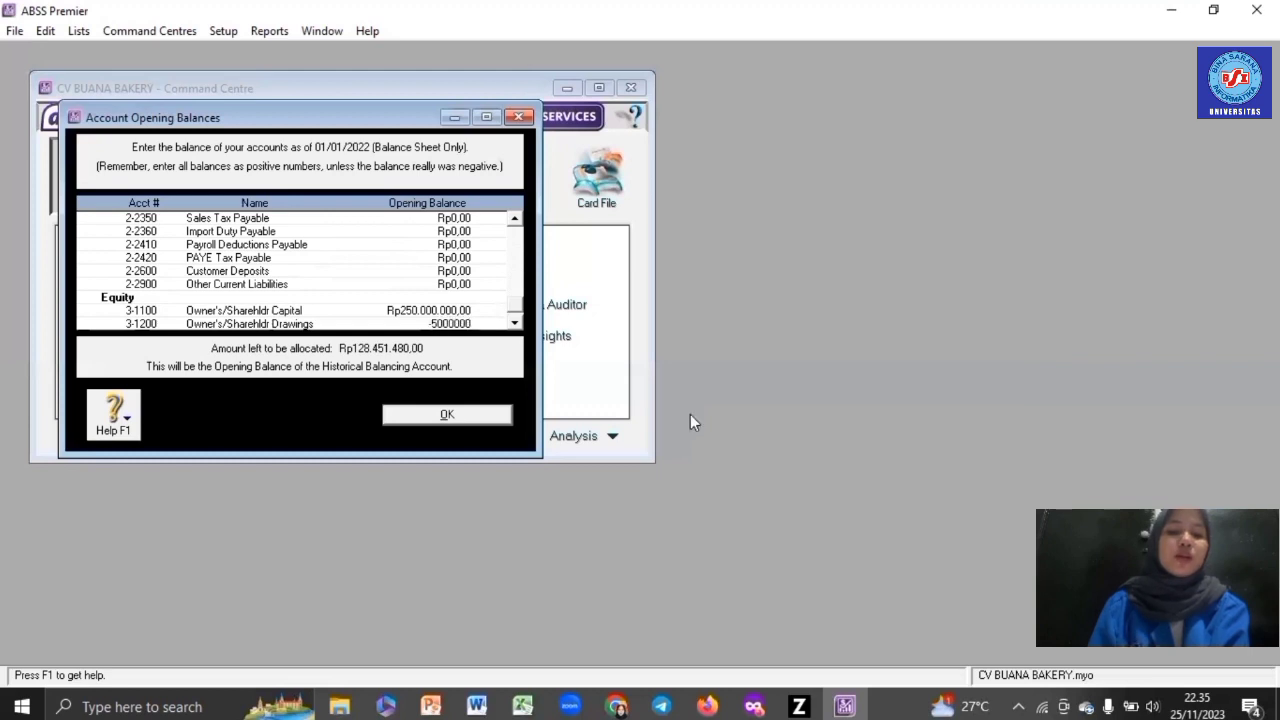
key(Tab)
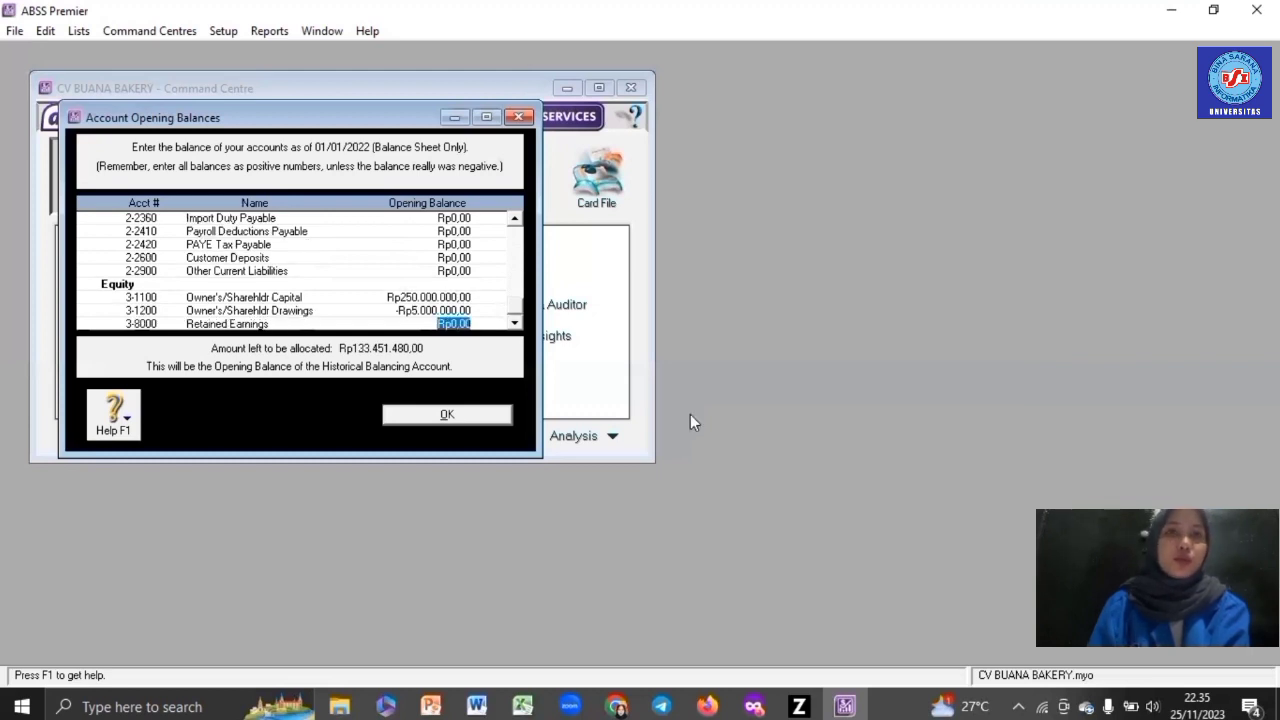
text(133.451.4)
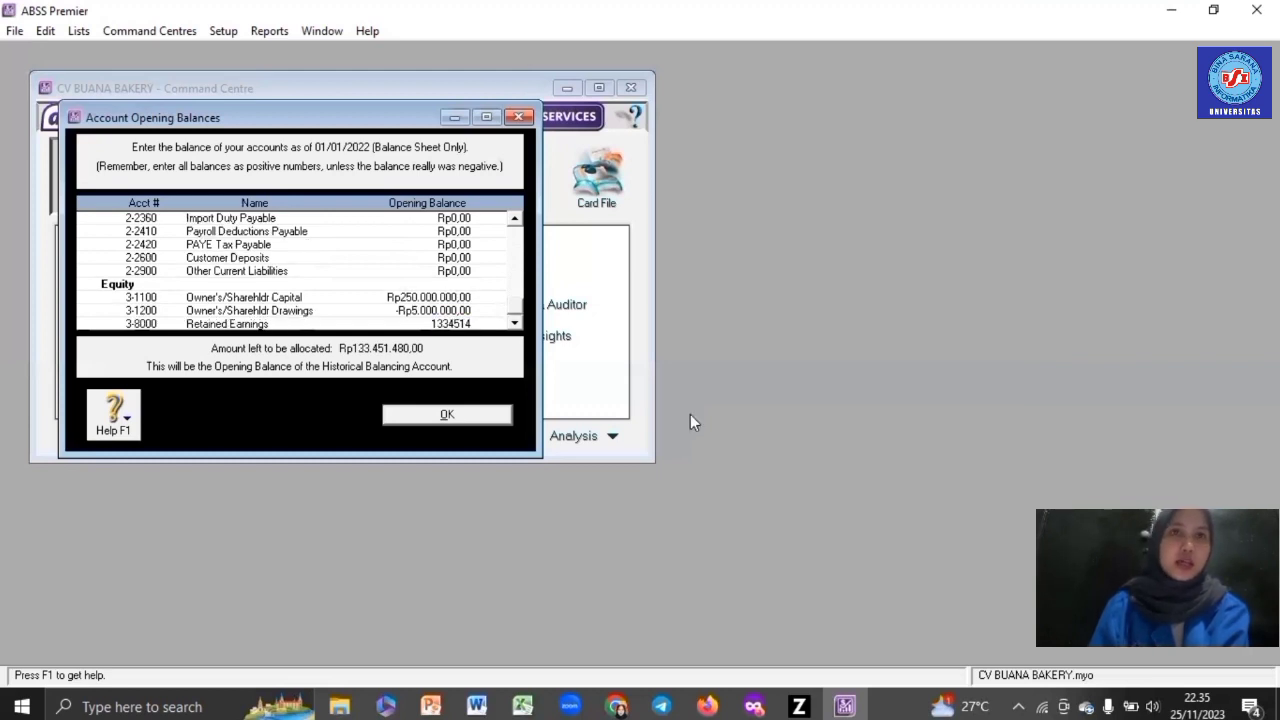
text(80)
key(Tab)
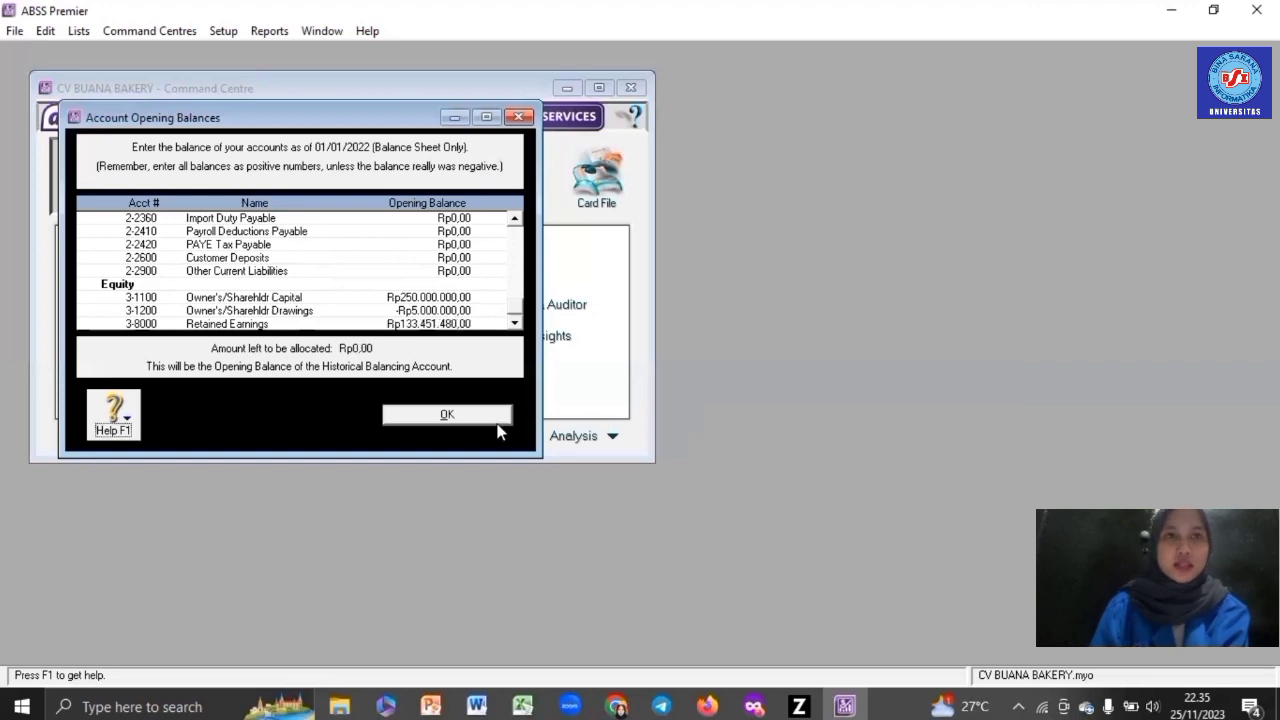
click(449, 416)
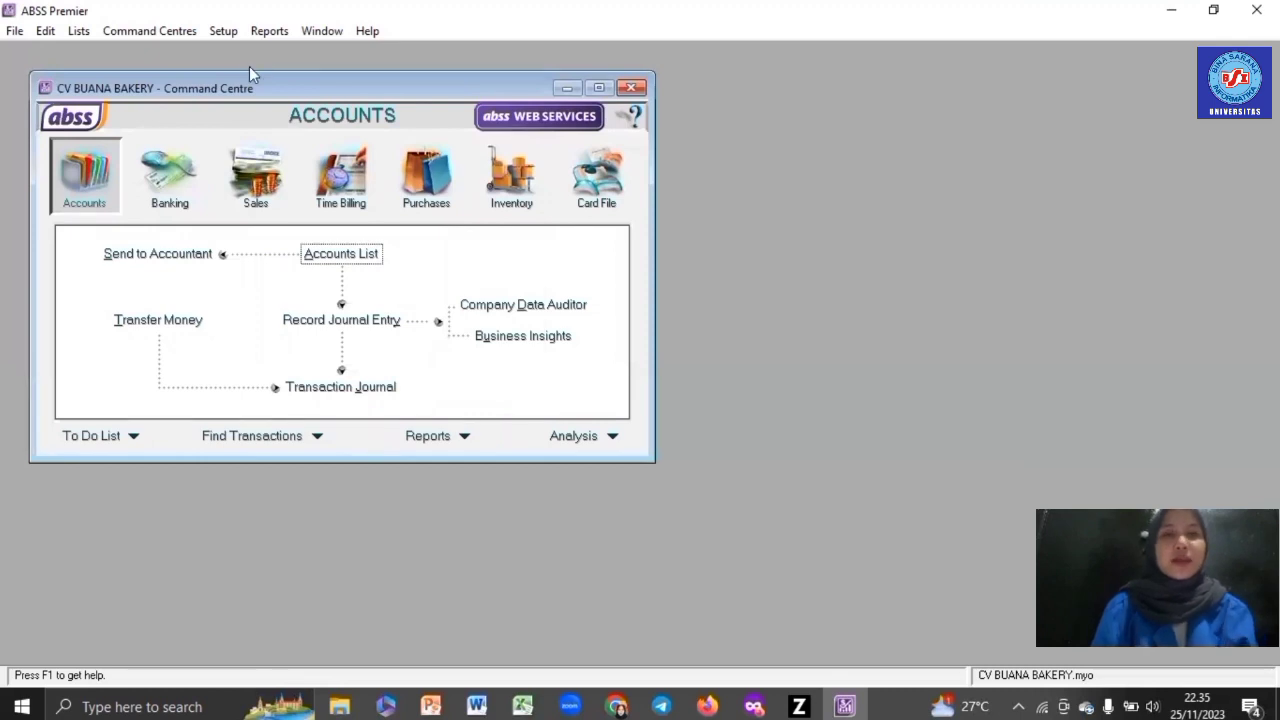
- Open Customer Balances and start a historical sale for PT TARUMA NEGARA
click(226, 32)
mouse_move(253, 72)
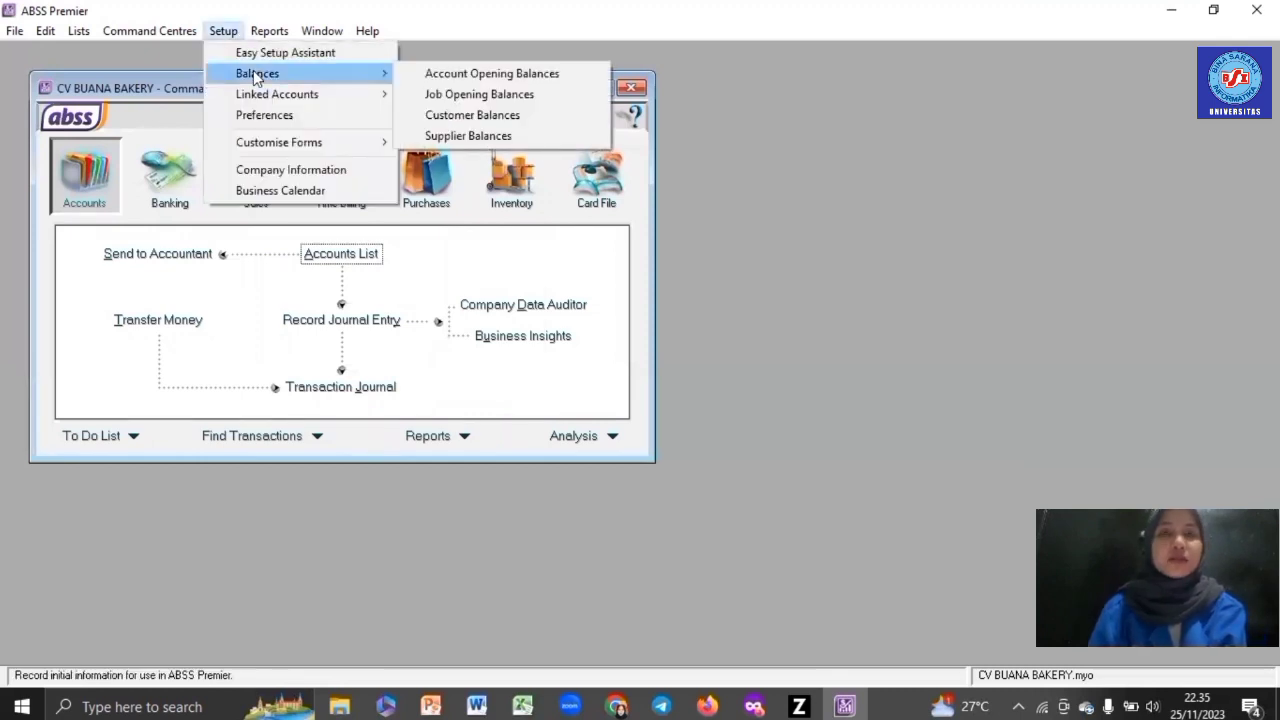
click(452, 116)
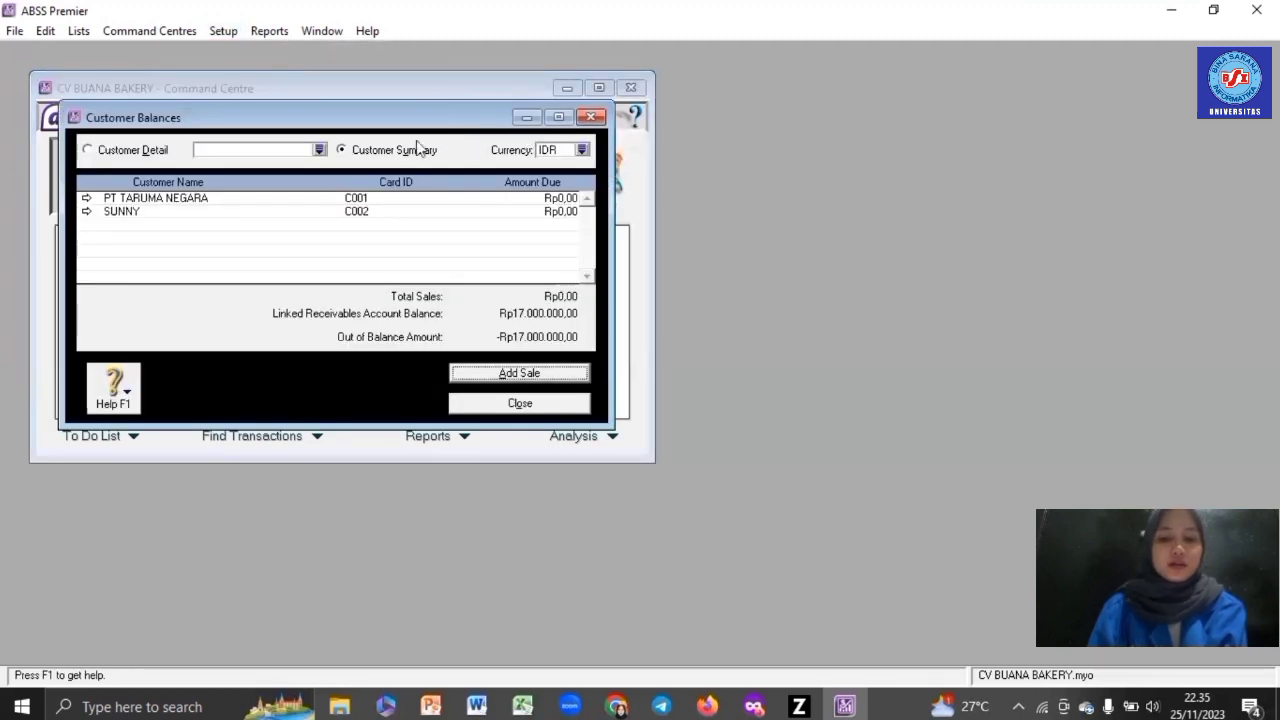
double_click(397, 203)
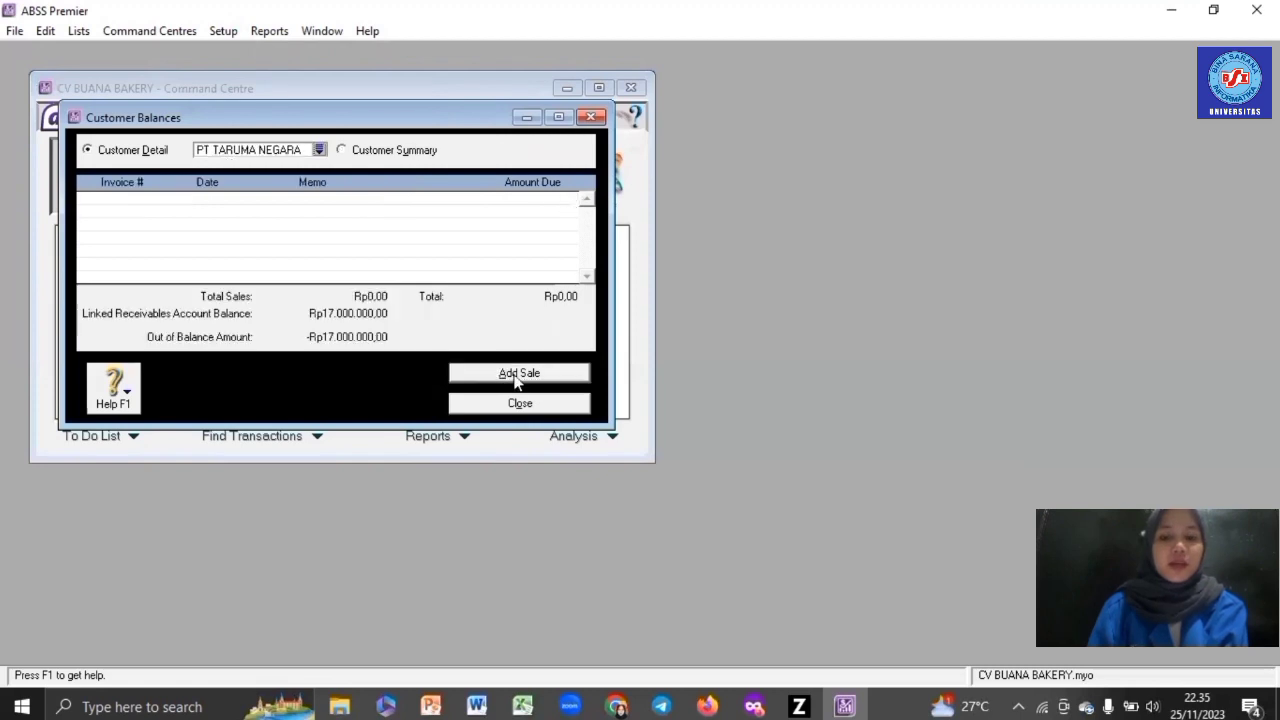
click(517, 375)
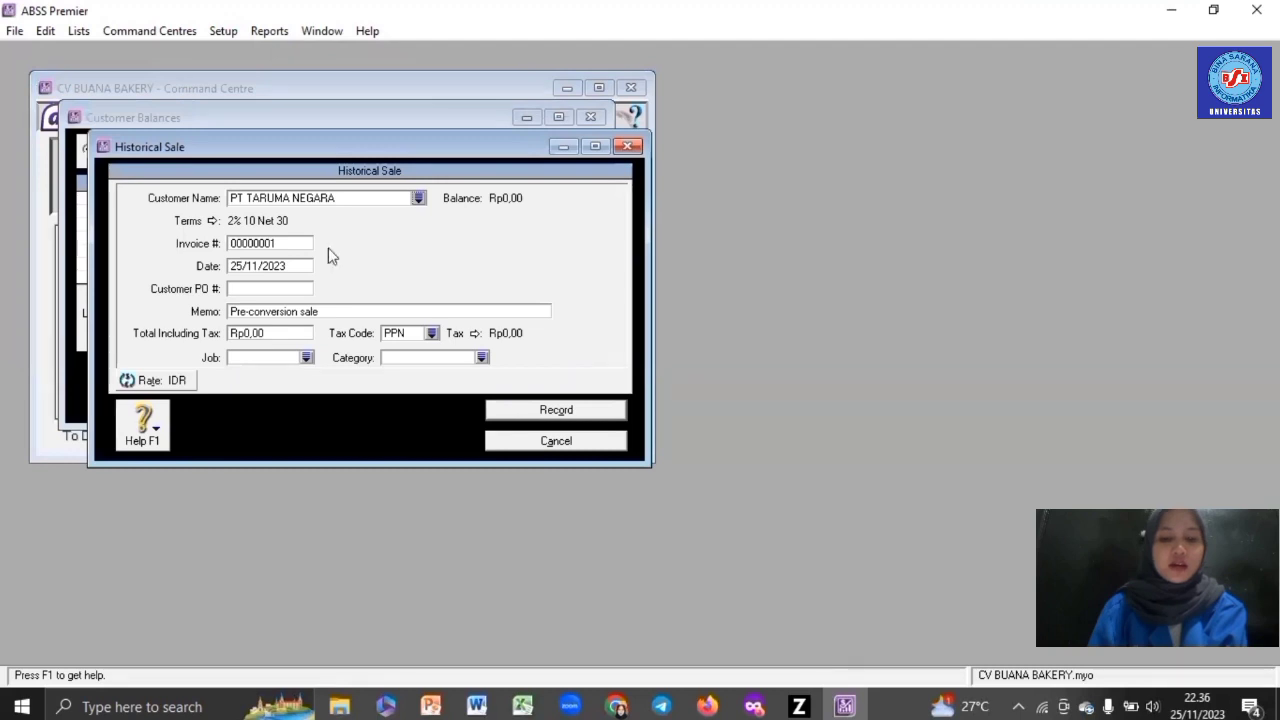
- Enter invoice INV-01 dated 27/12/2021 with a total of Rp10.000.000
click(281, 241)
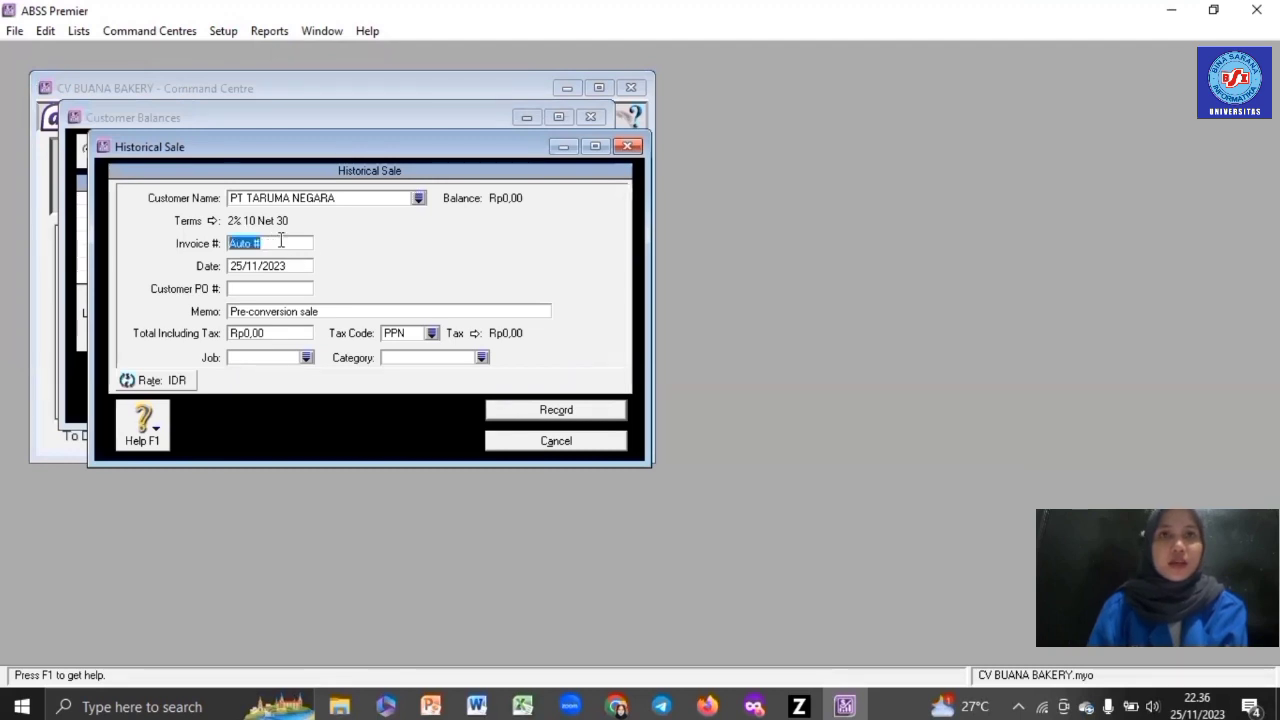
key(BackSpace)
text(INV)
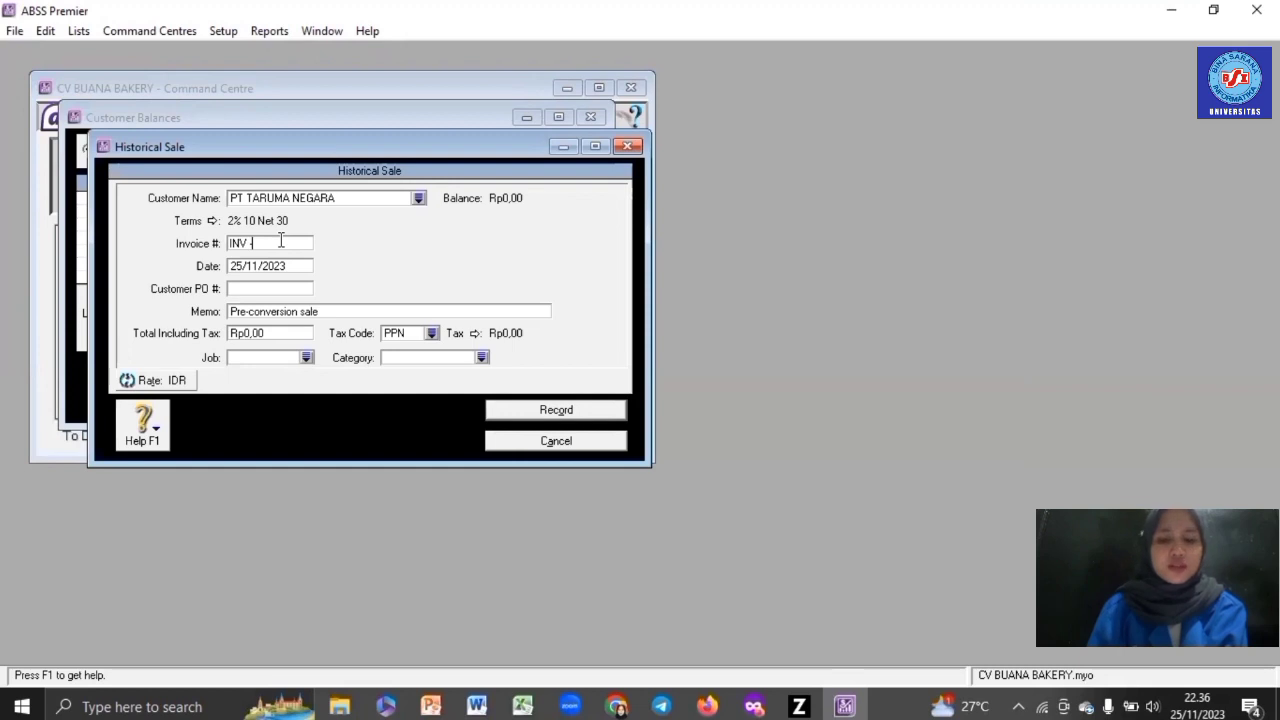
text(-01)
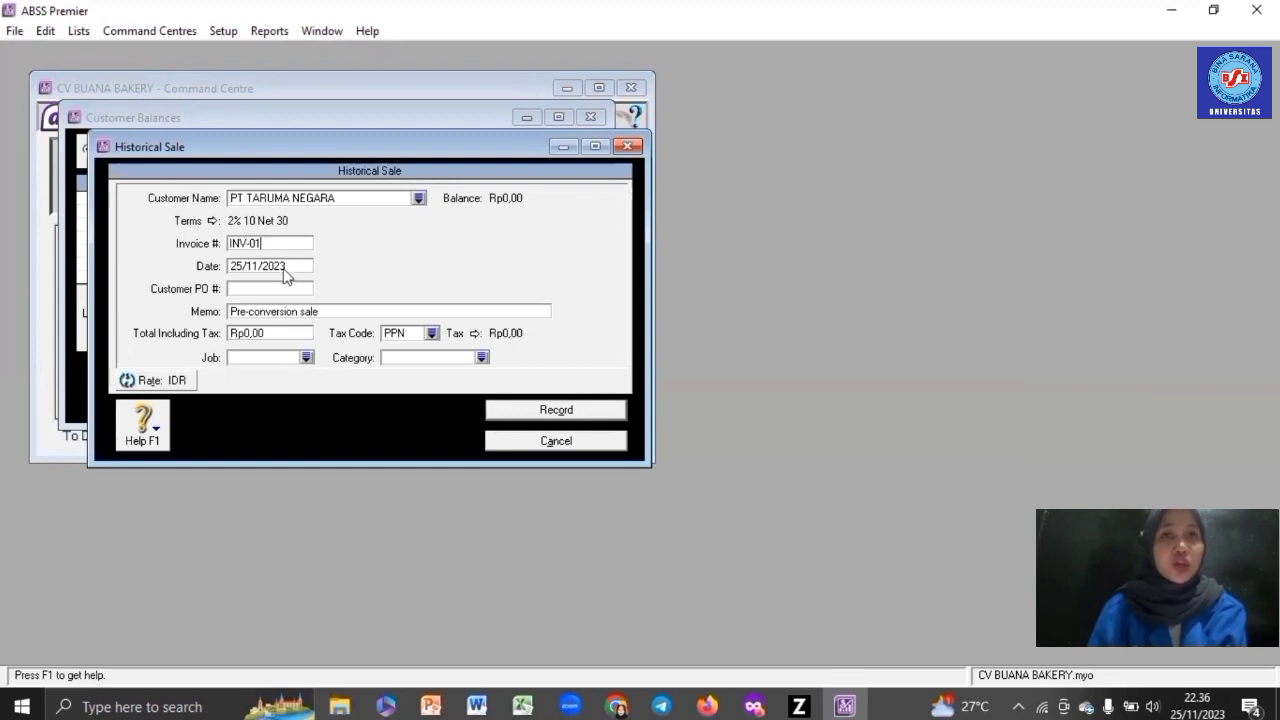
key(Tab)
text(27)
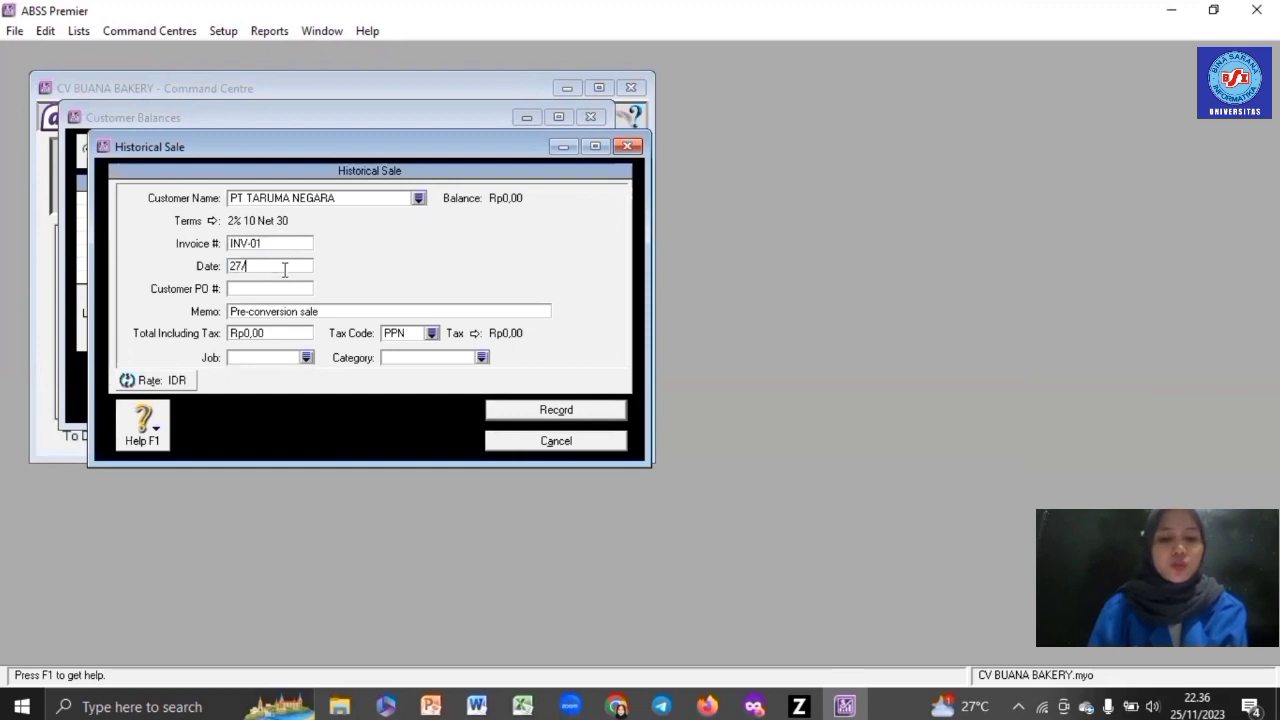
text(/12/20)
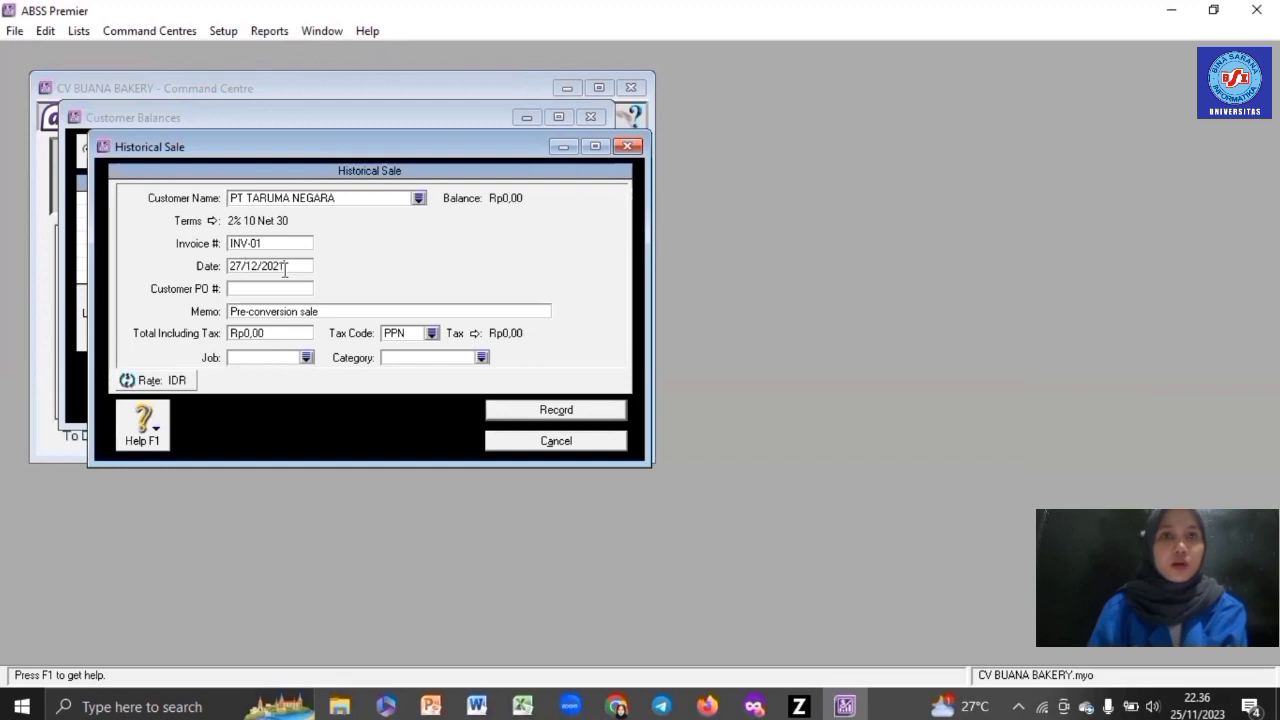
text(21)
click(303, 331)
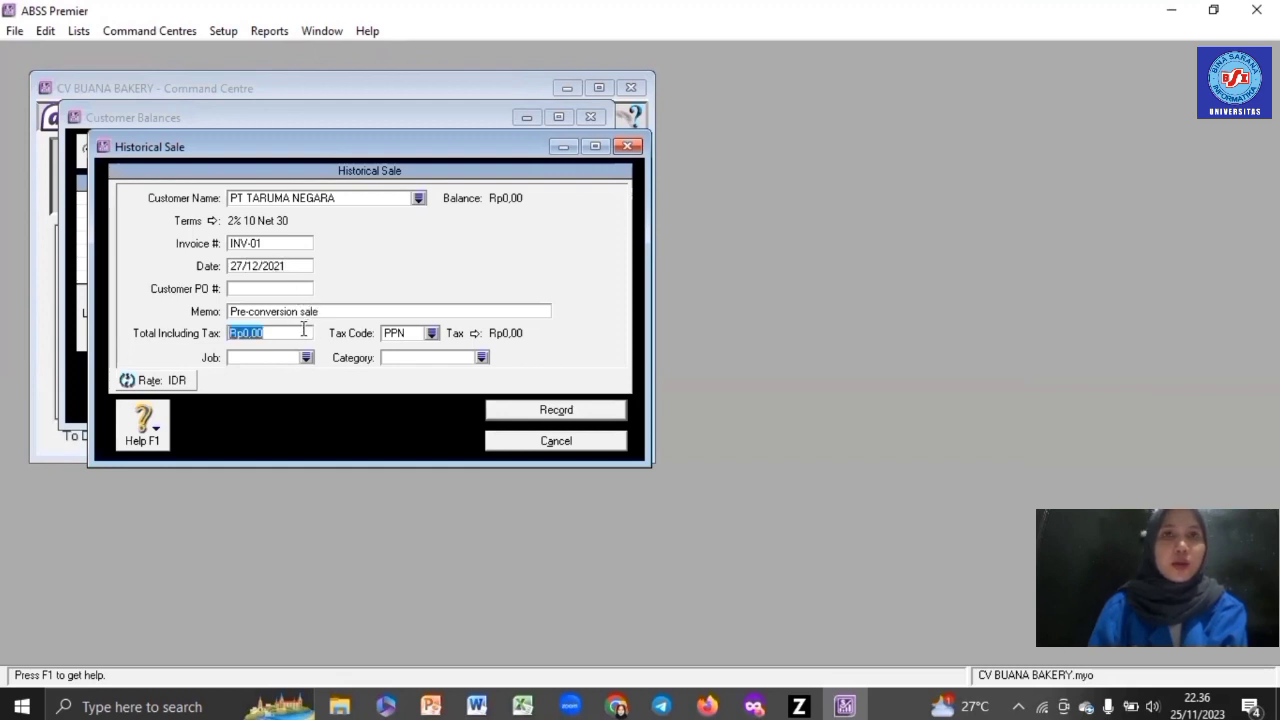
text(10000000)
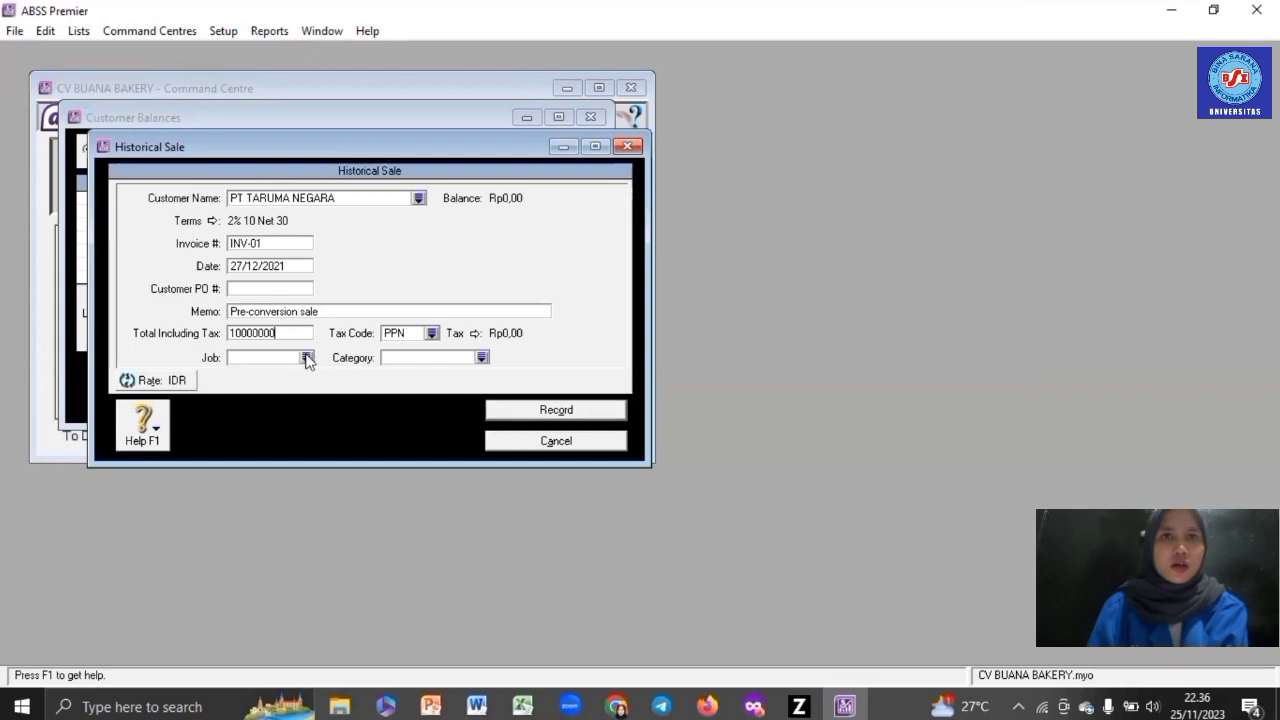
- Assign job P (Produk), category Overseas and tax code N-T, record the sale, and close balances
click(307, 358)
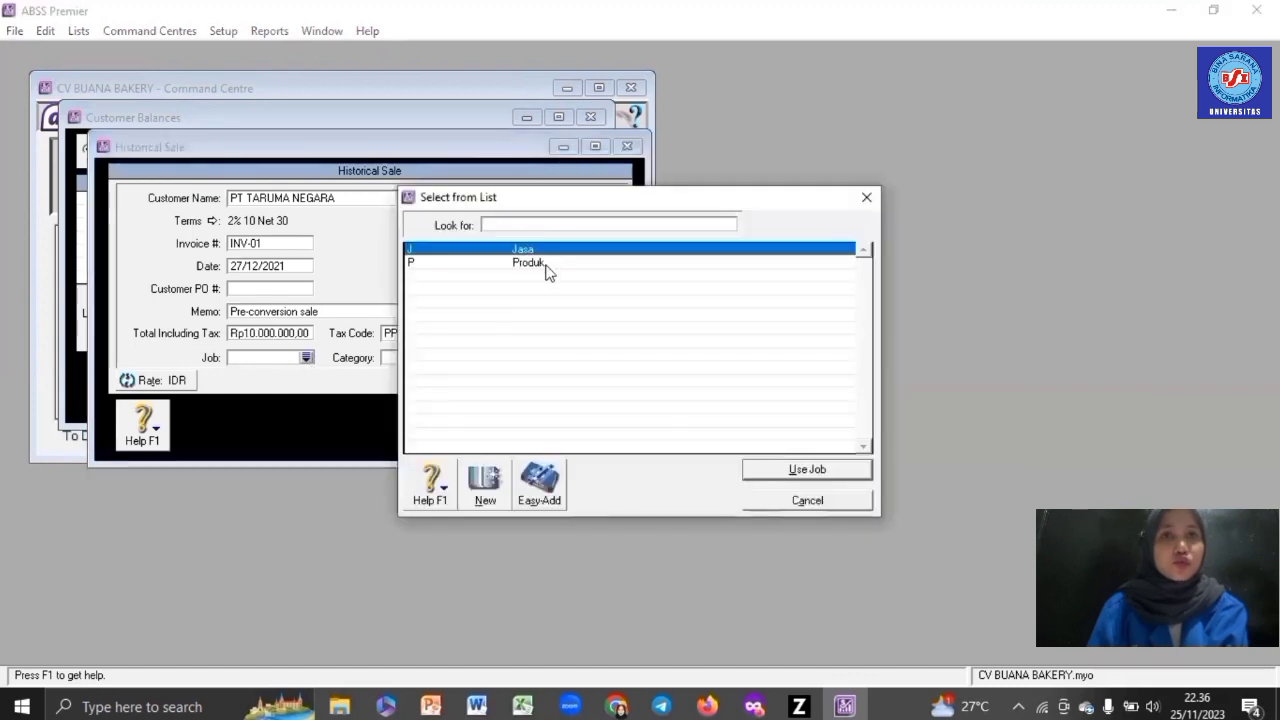
text(P)
key(Return)
click(480, 357)
text(O)
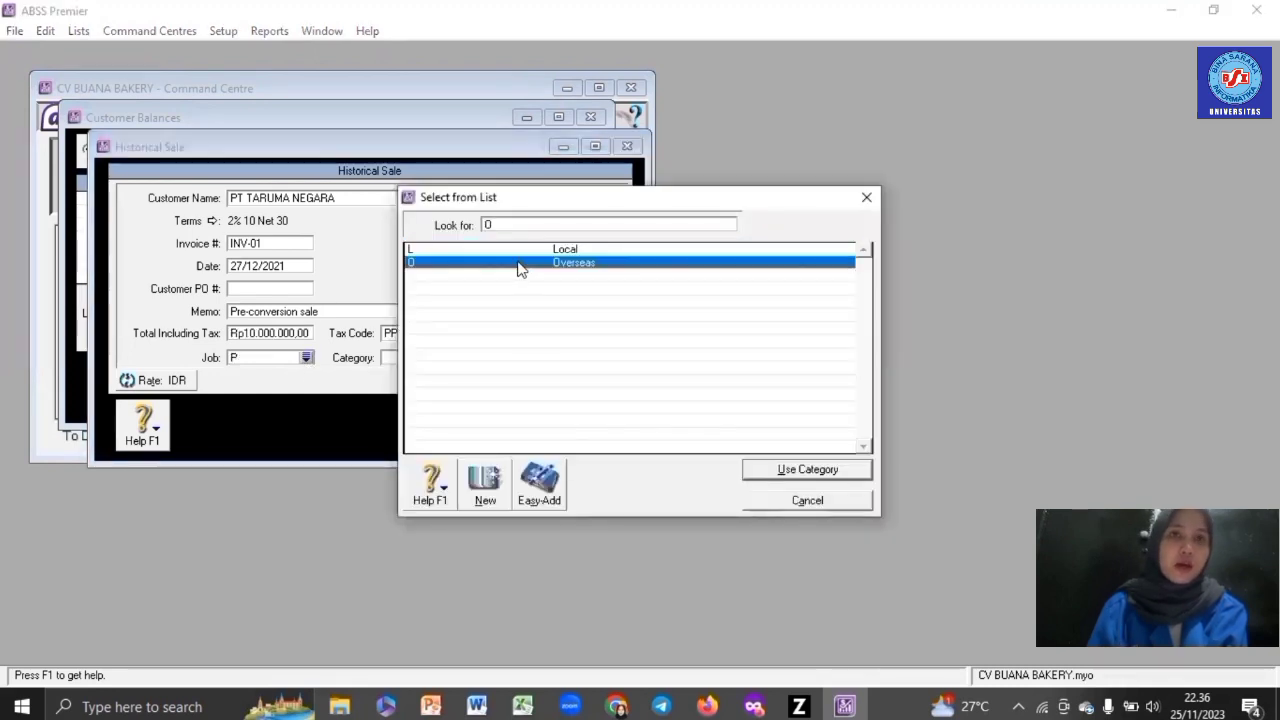
key(Return)
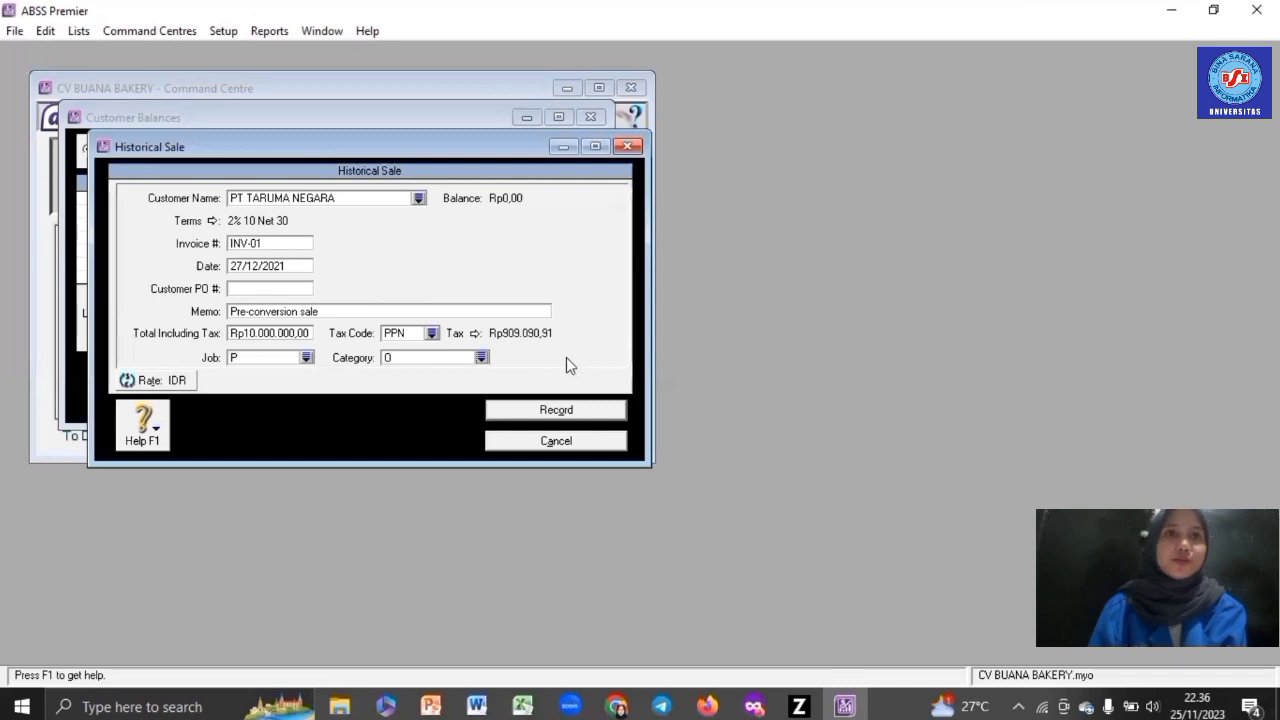
click(433, 334)
double_click(449, 263)
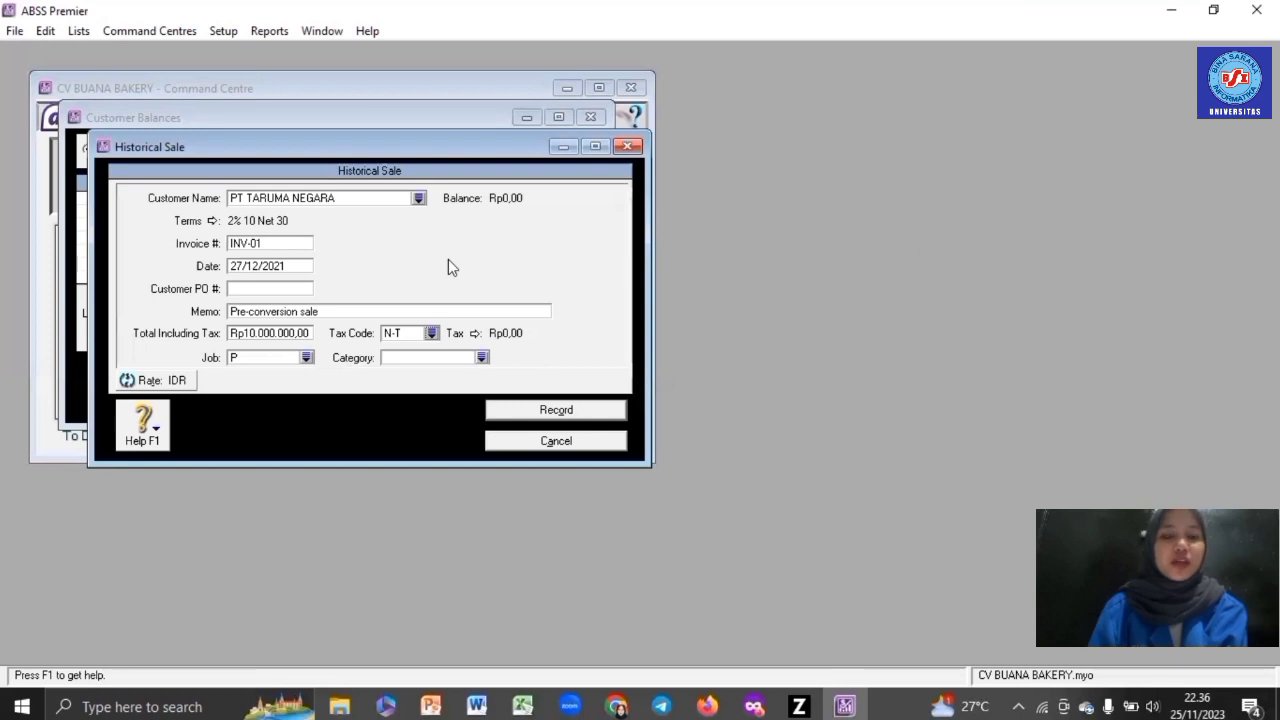
click(531, 409)
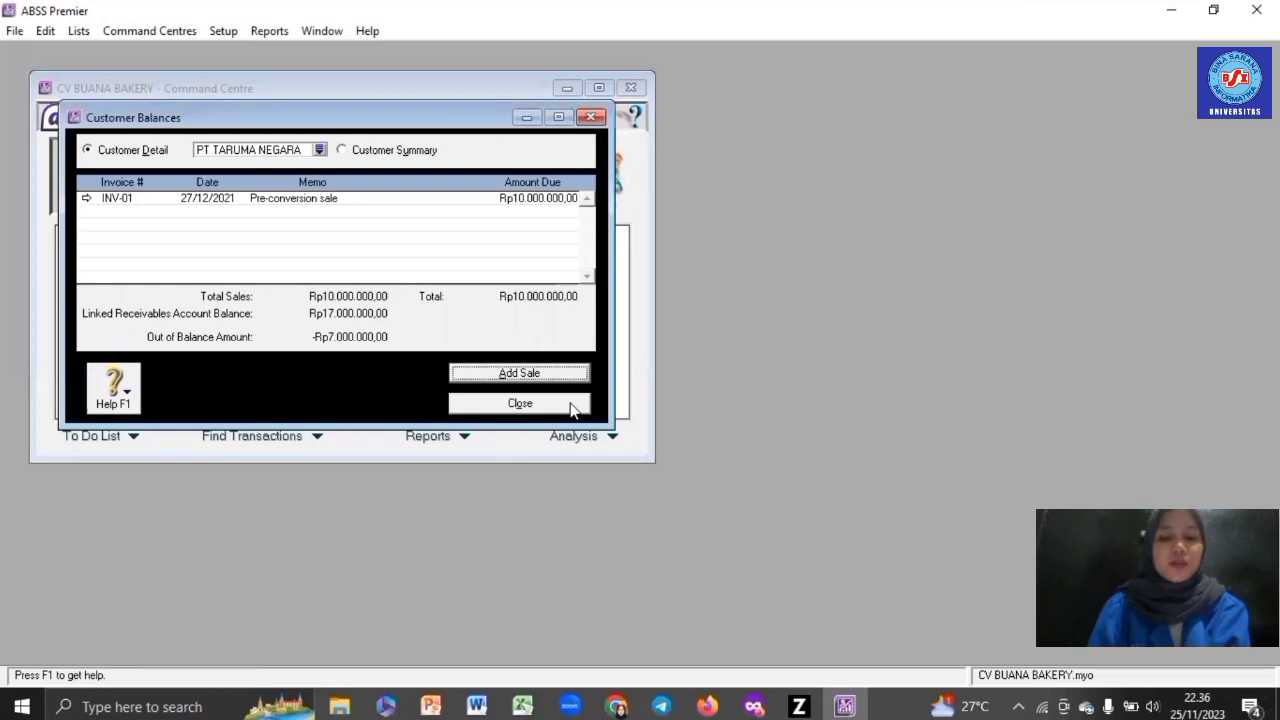
click(573, 408)
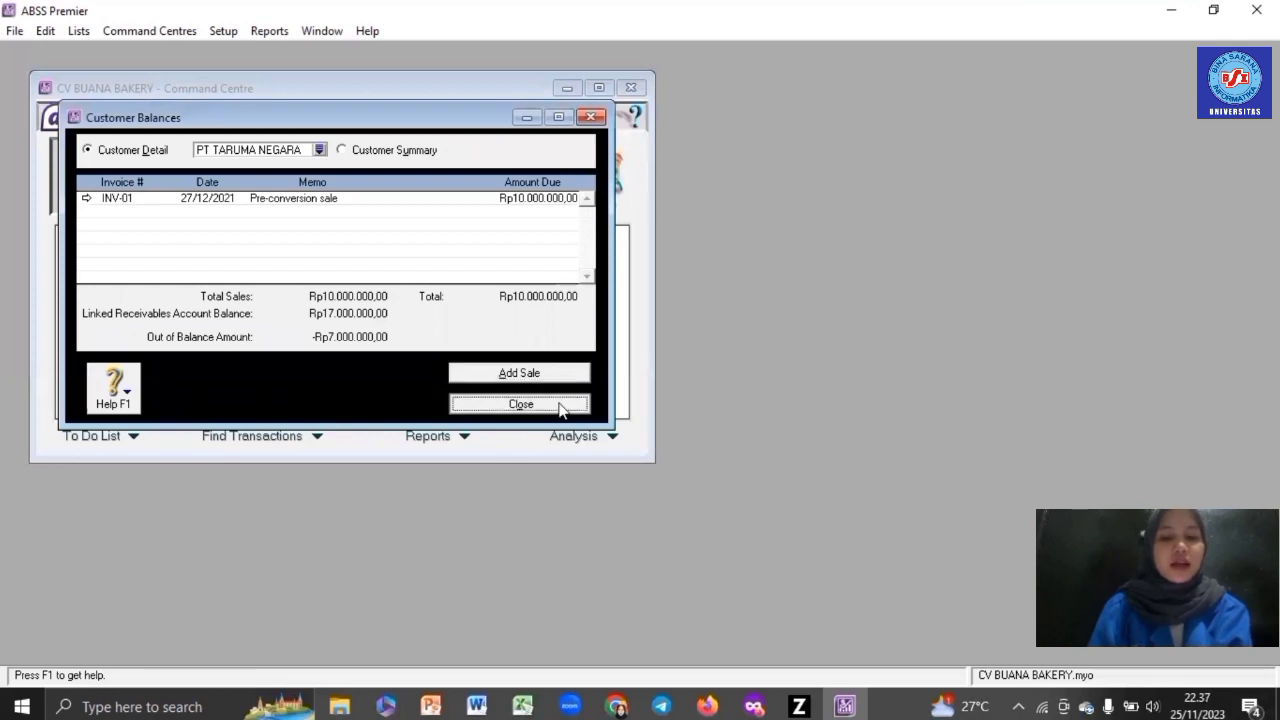
- Open Customer Balances and start a historical sale for SUNNY
click(221, 31)
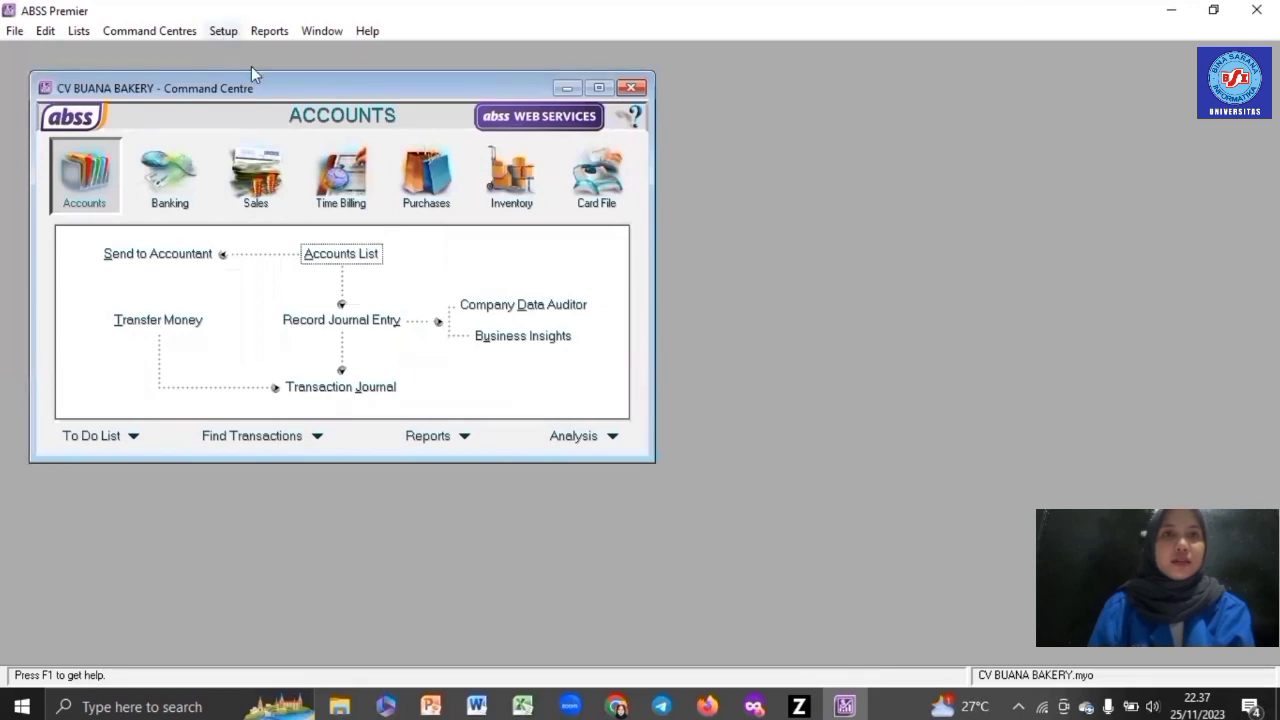
mouse_move(278, 78)
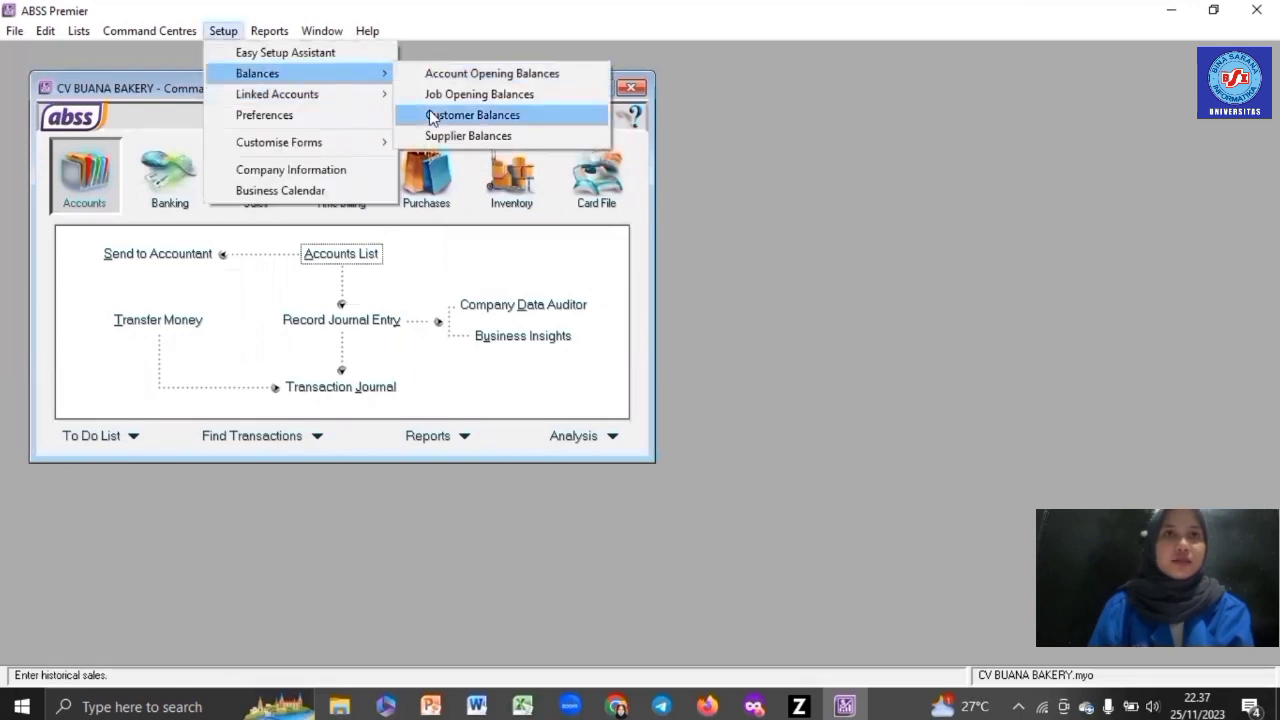
click(432, 117)
double_click(360, 212)
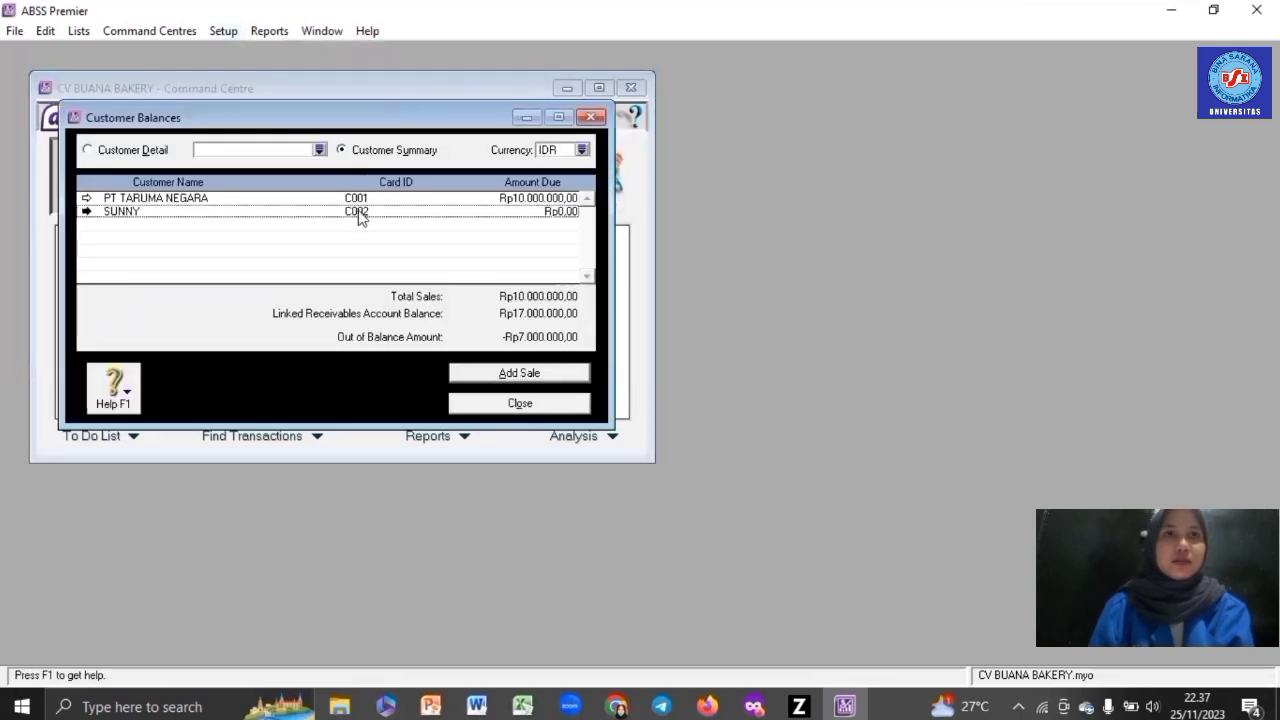
click(519, 374)
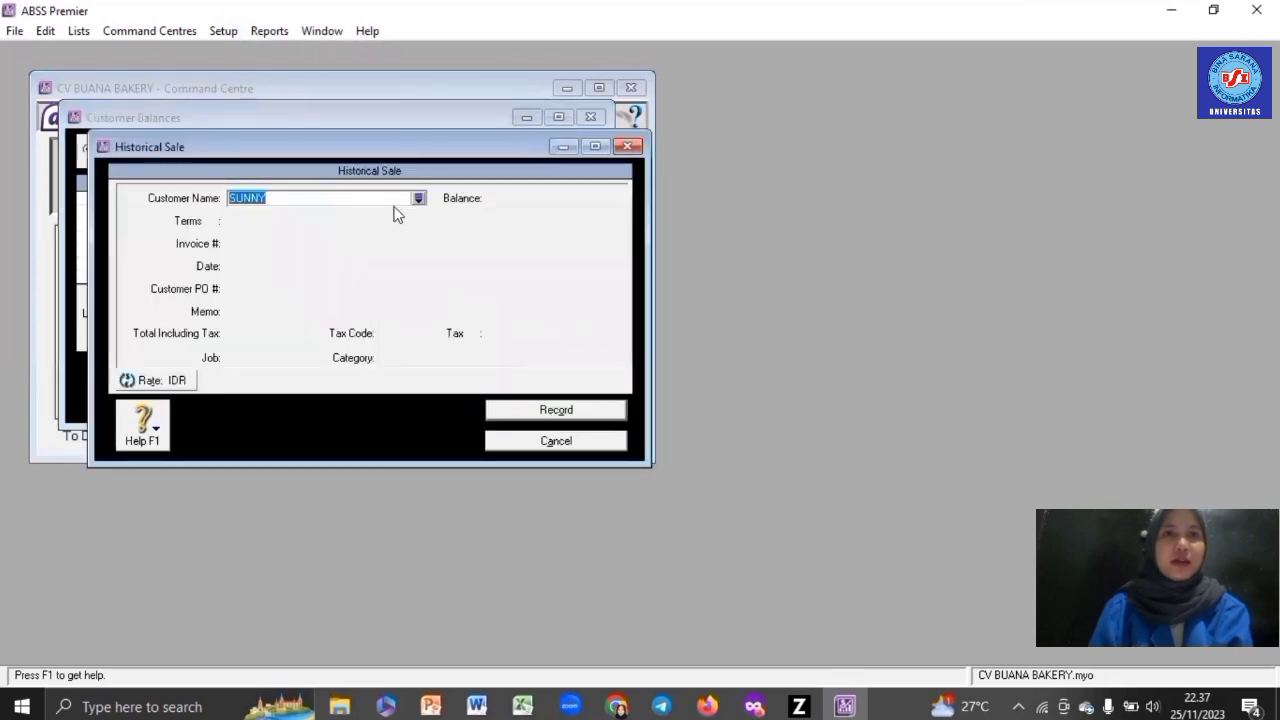
- Enter invoice INV-02 dated 30/12/2021 with a total of Rp7.000.000
click(268, 244)
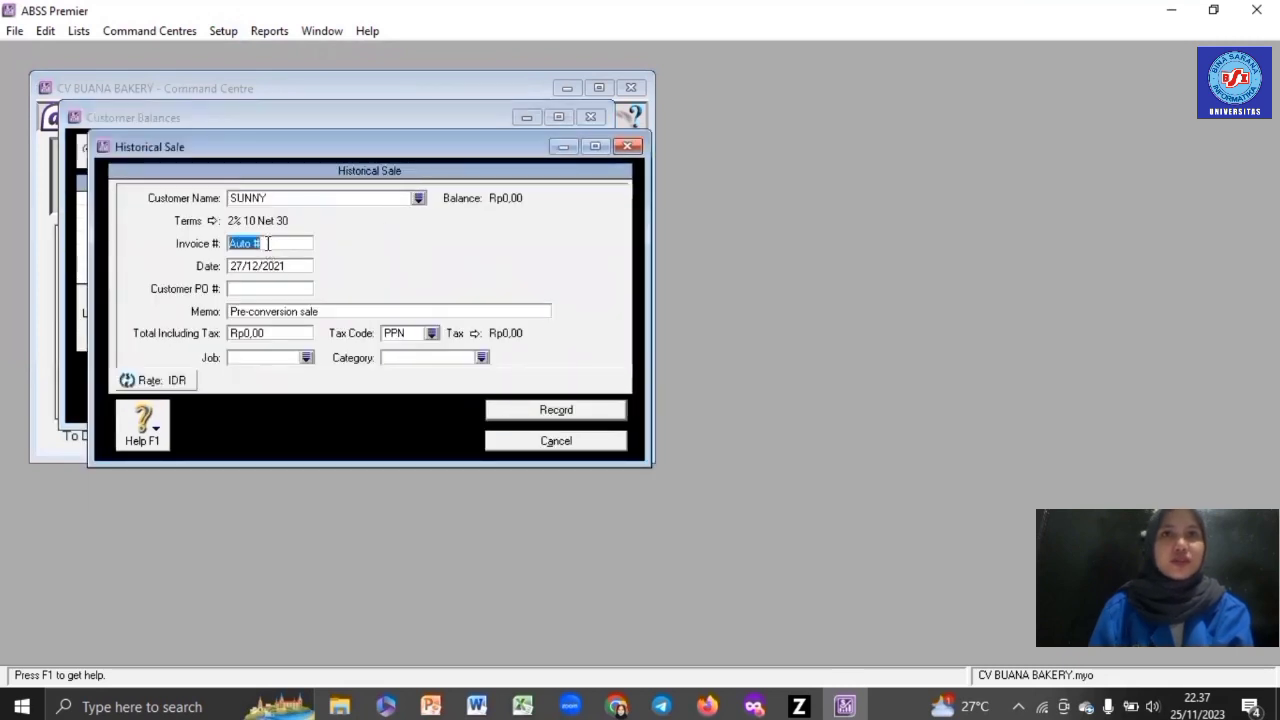
text(INV-02)
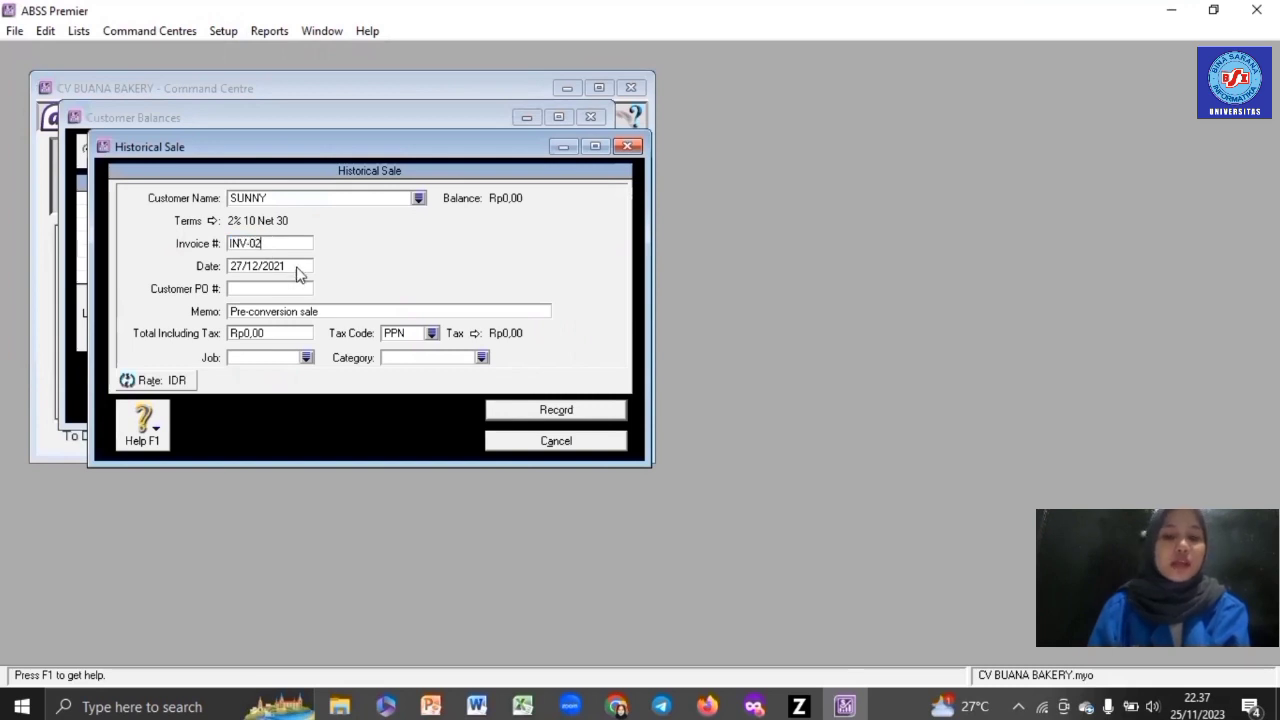
click(297, 266)
text(3)
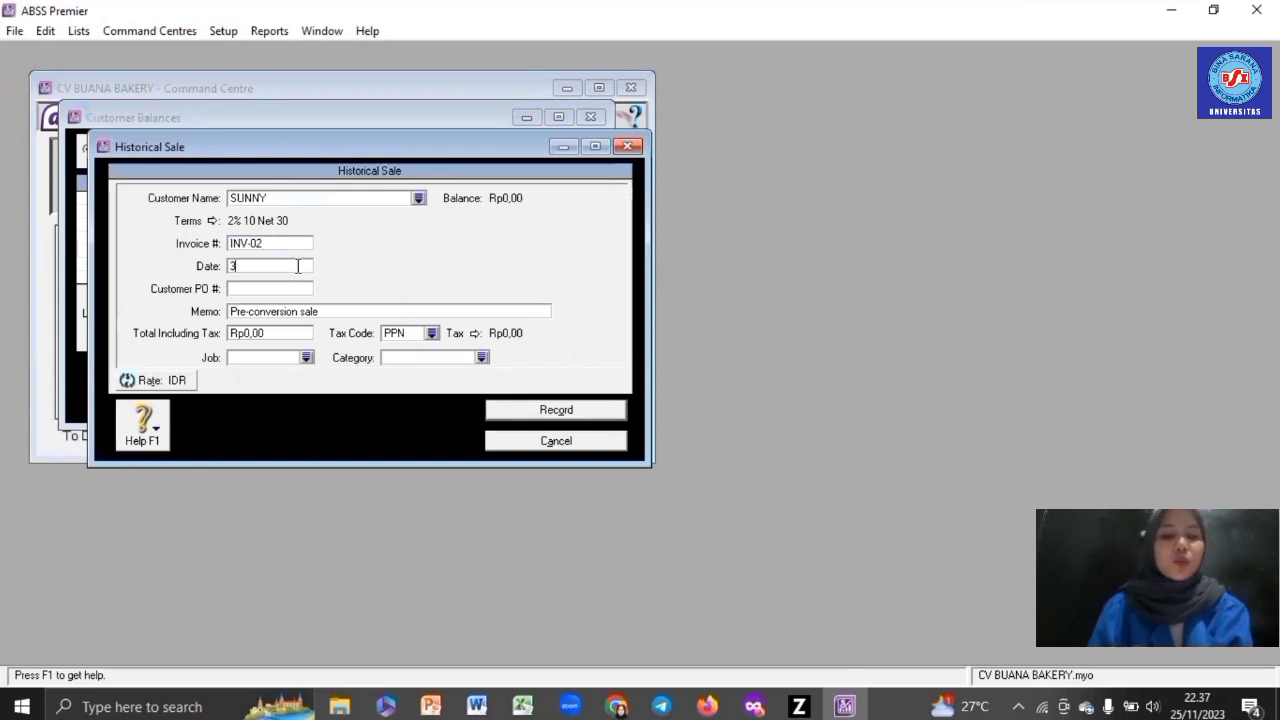
text(0/12/)
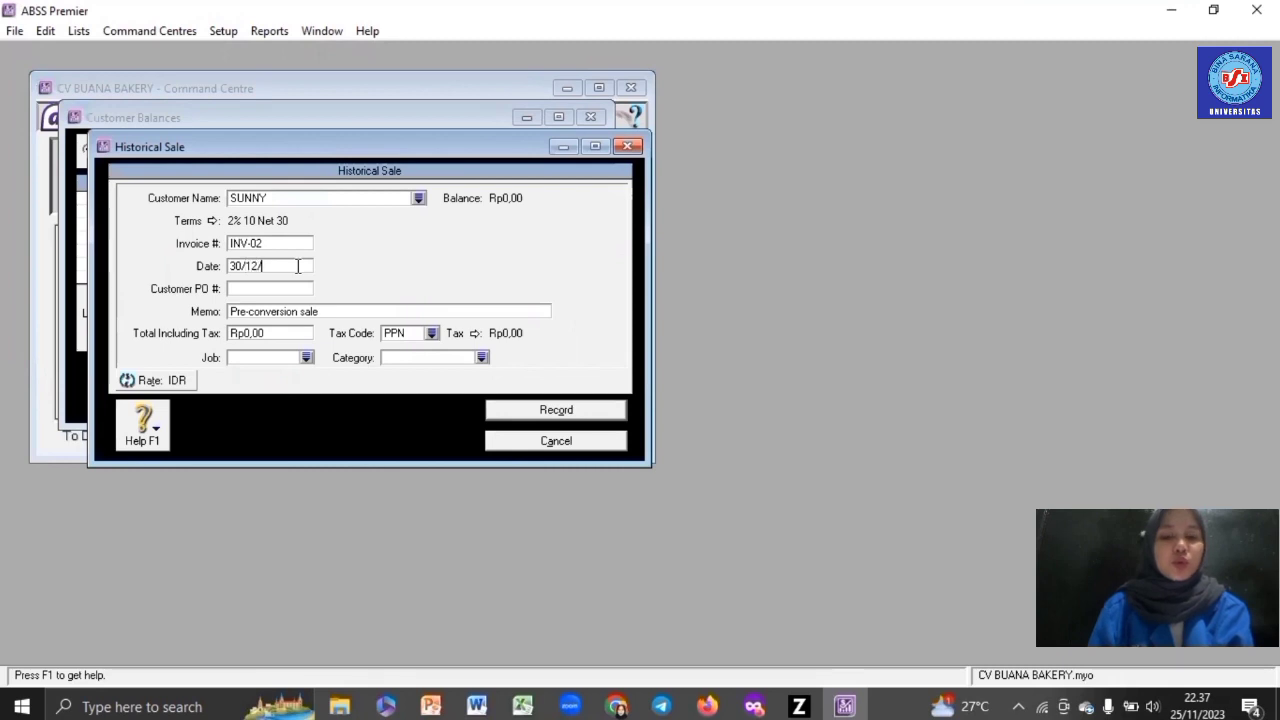
text(2021)
click(290, 335)
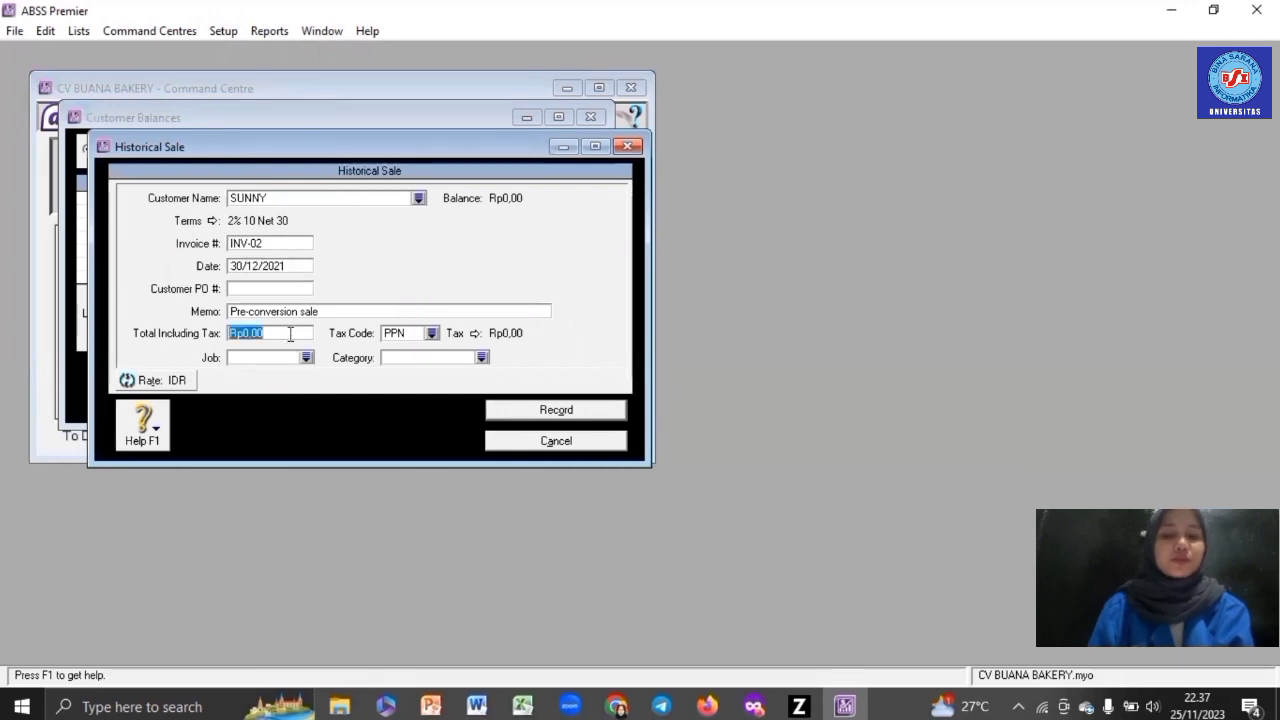
text(7000000)
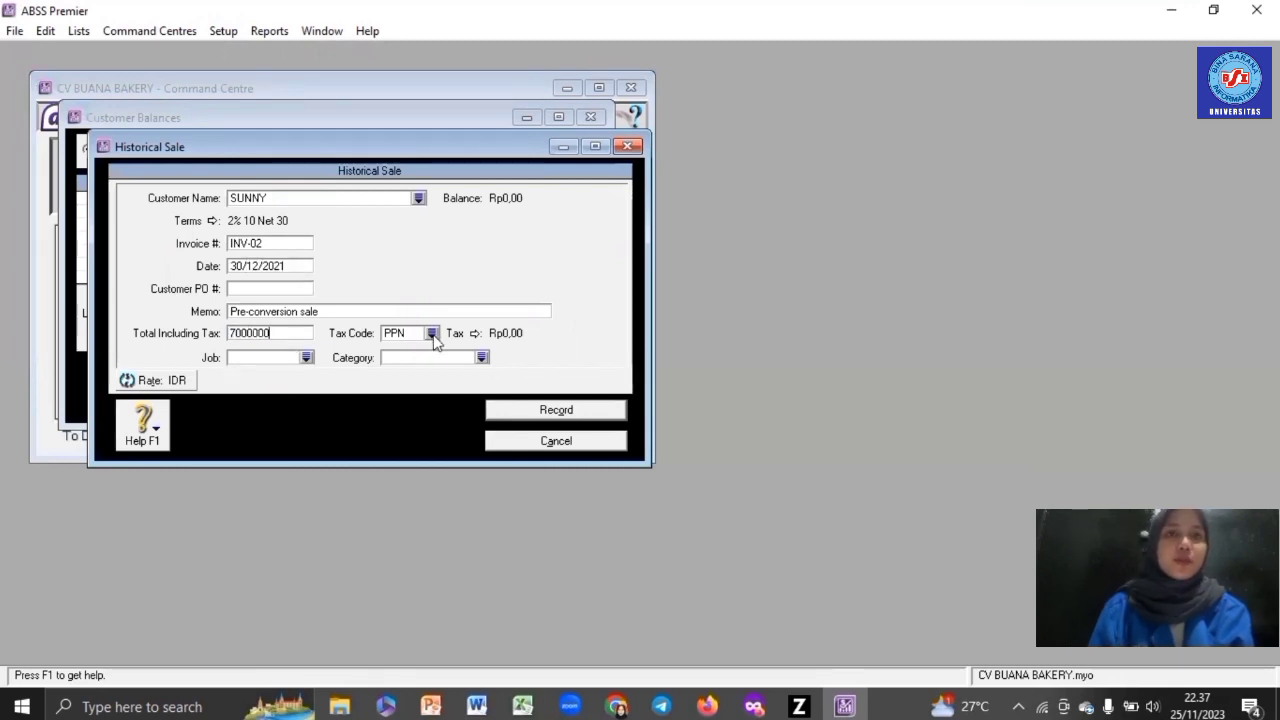
- Set tax code N-T, job J (Jasa) and category L (Local), then record the sale
click(431, 333)
double_click(460, 264)
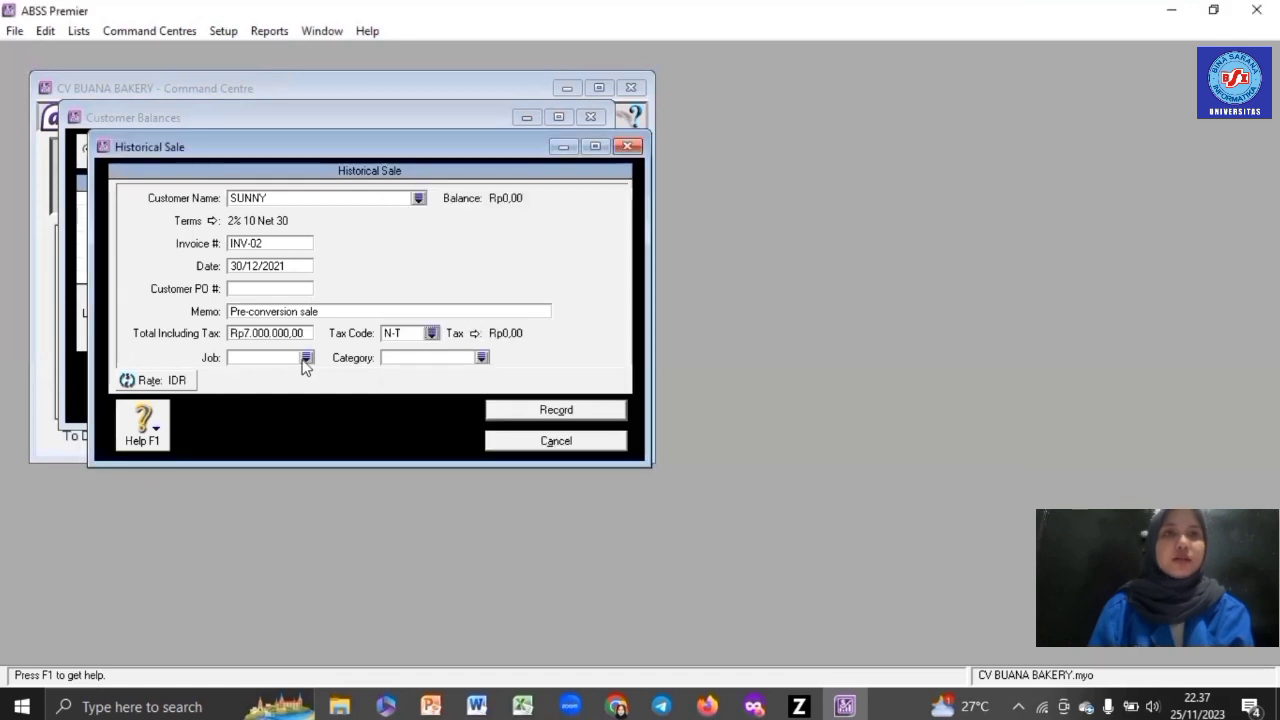
key(Tab)
key(Return)
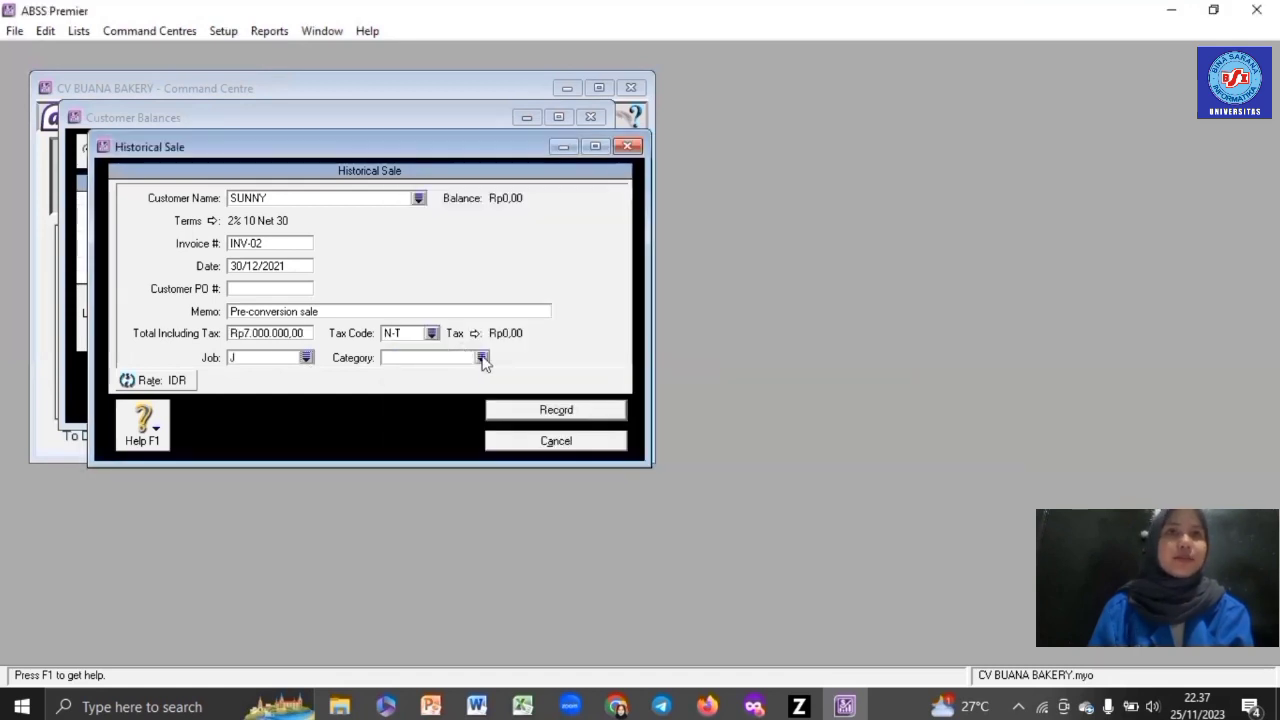
key(Tab)
key(Return)
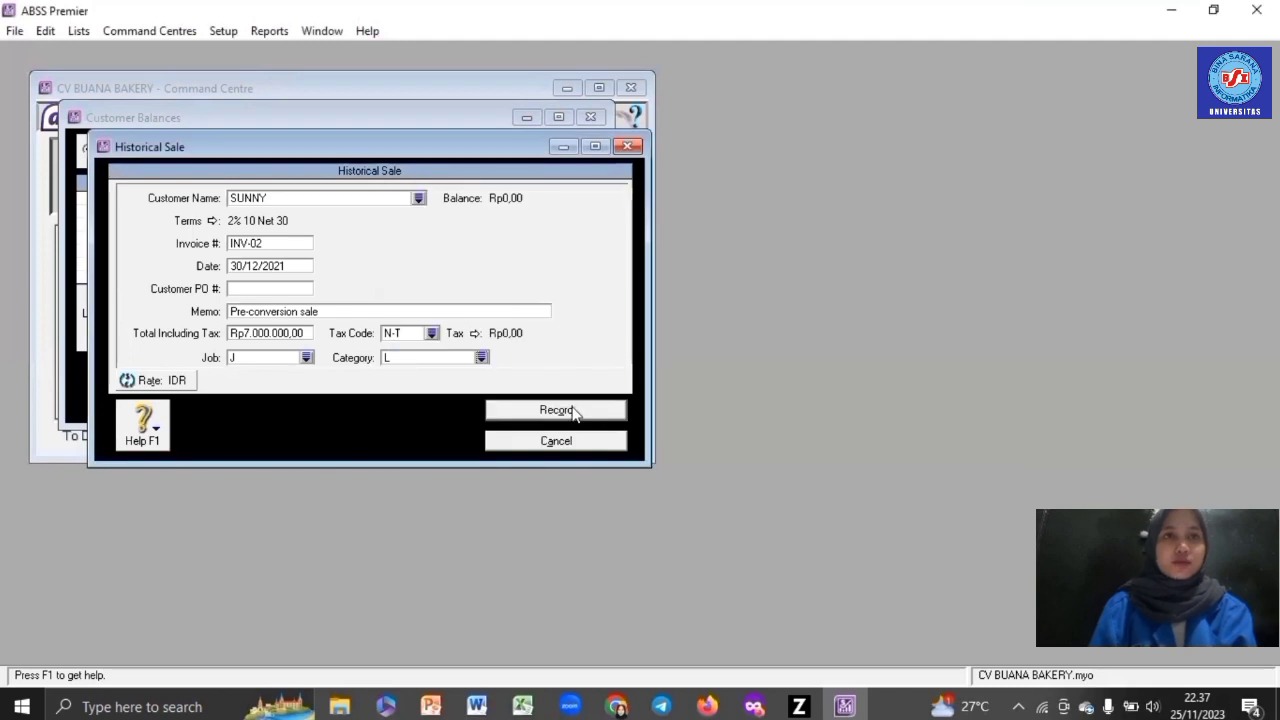
click(618, 414)
click(640, 437)
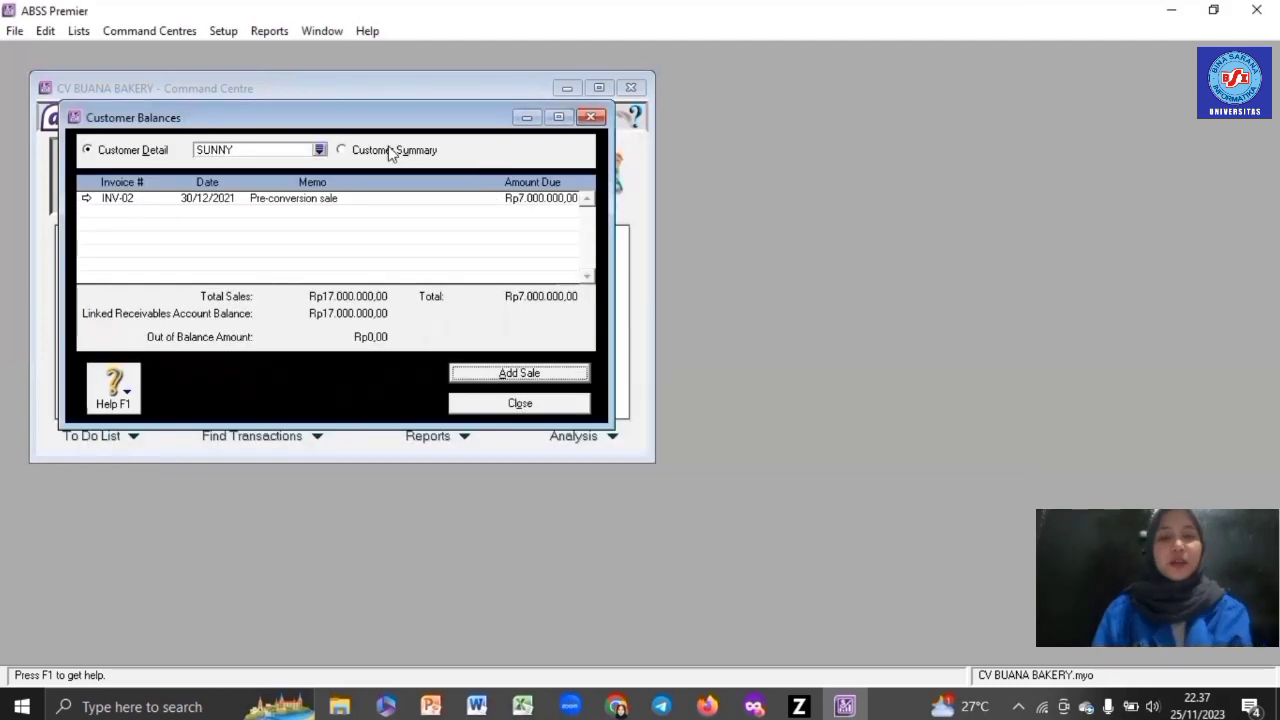
- Show USD customers and start a historical sale for PT MUNDUR
click(391, 150)
click(581, 150)
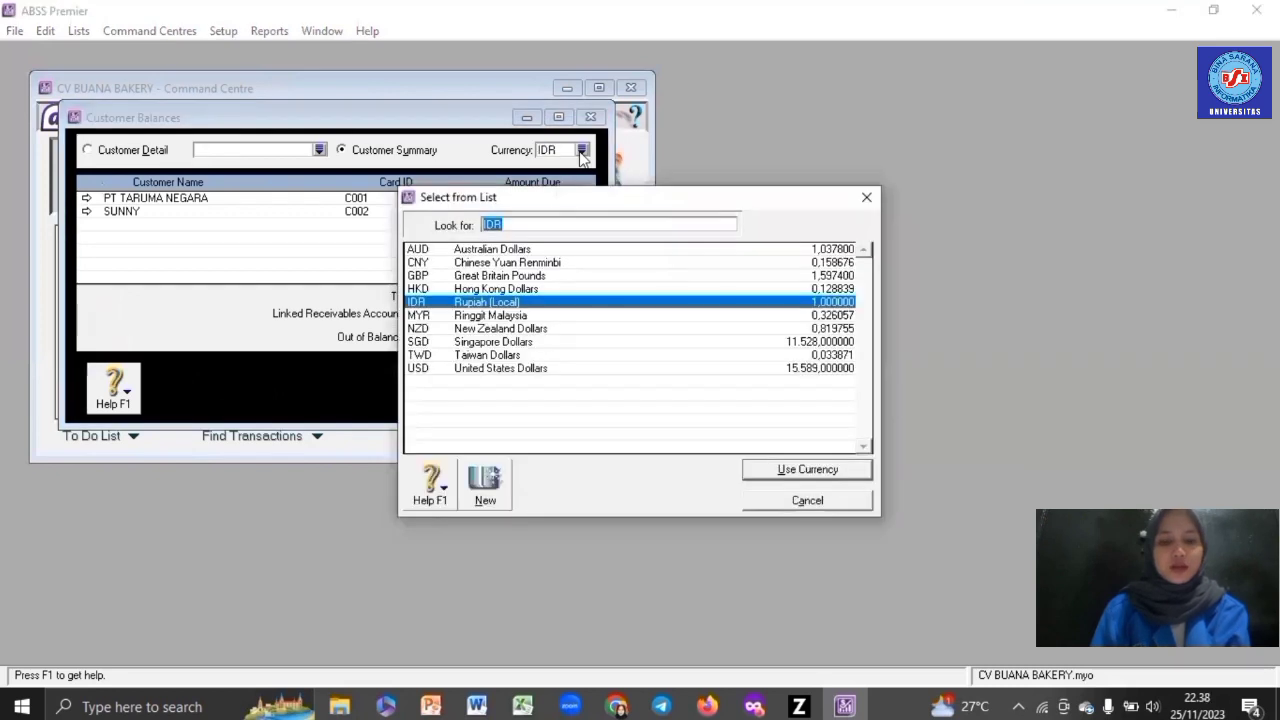
double_click(534, 368)
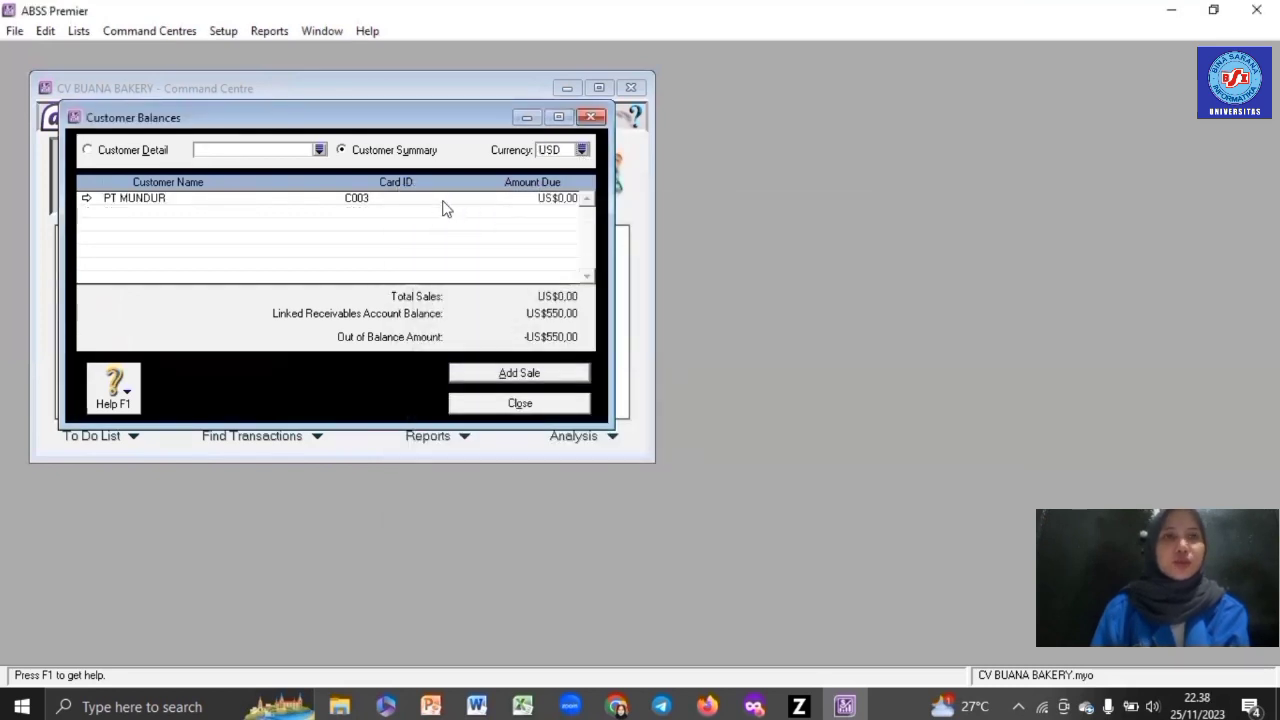
click(516, 376)
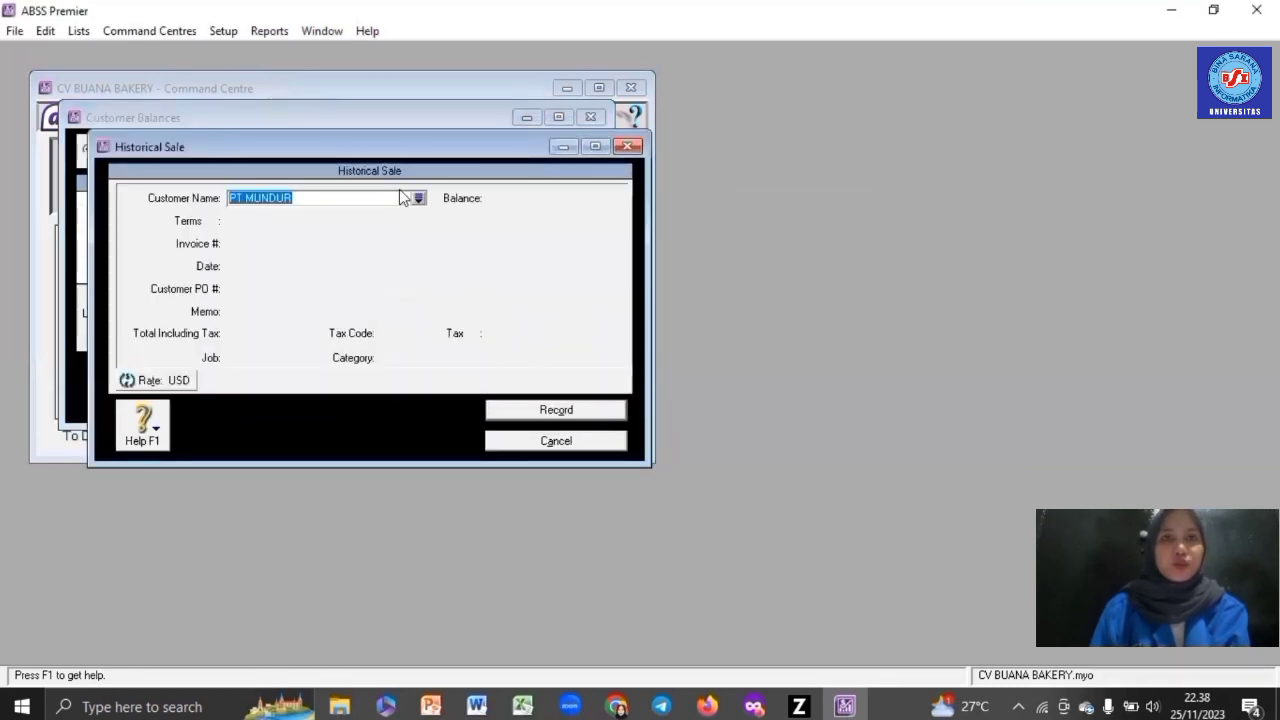
- Set invoice INV-03 dated 28/12/2021 with a US$550 total
click(272, 247)
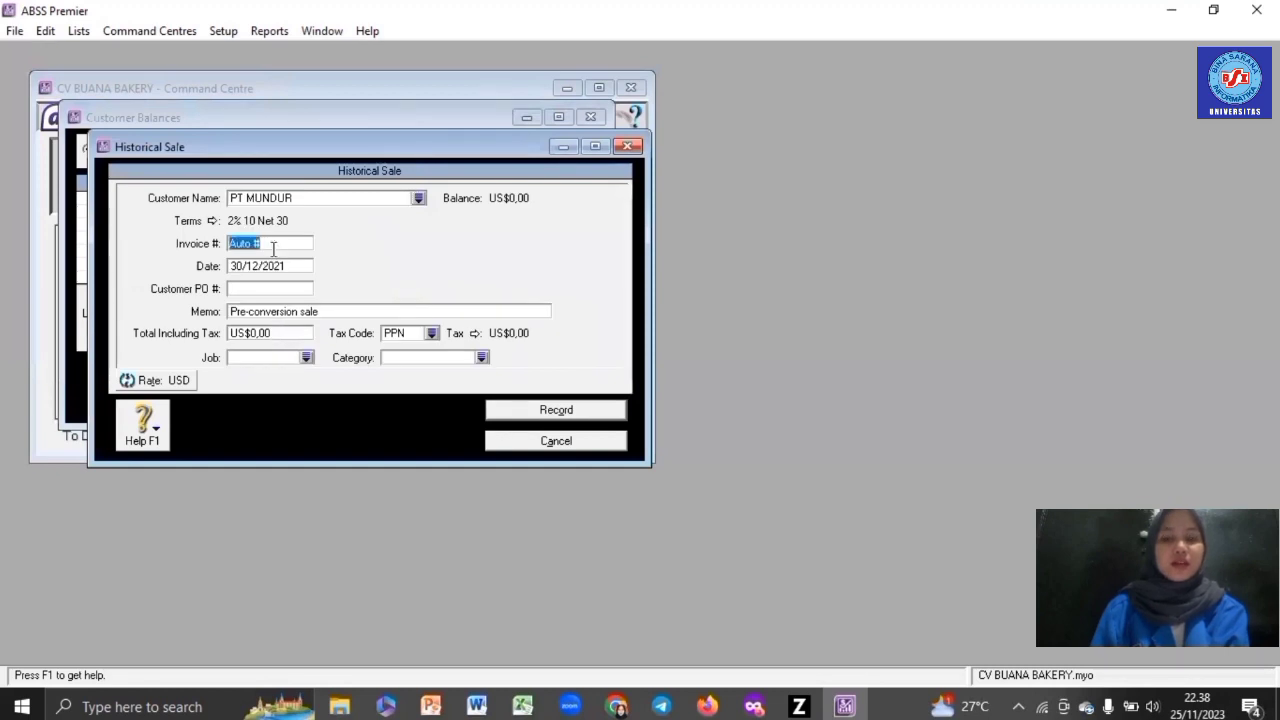
key(BackSpace)
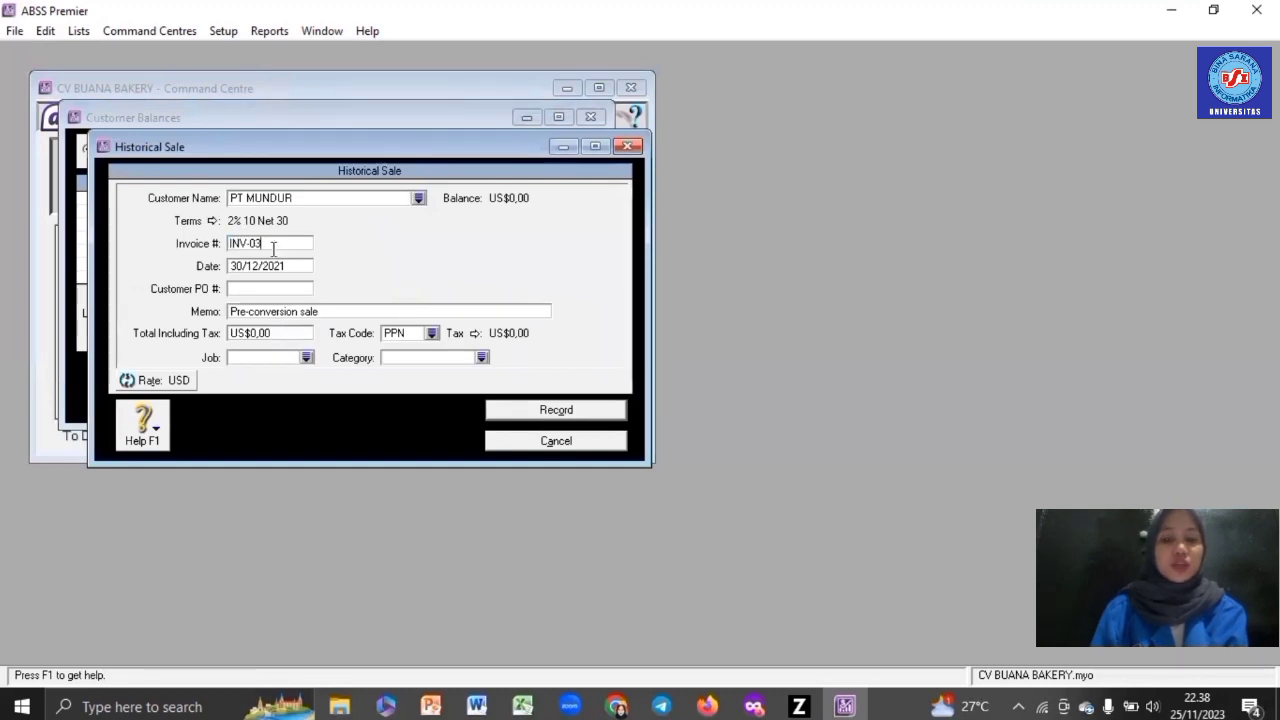
click(283, 266)
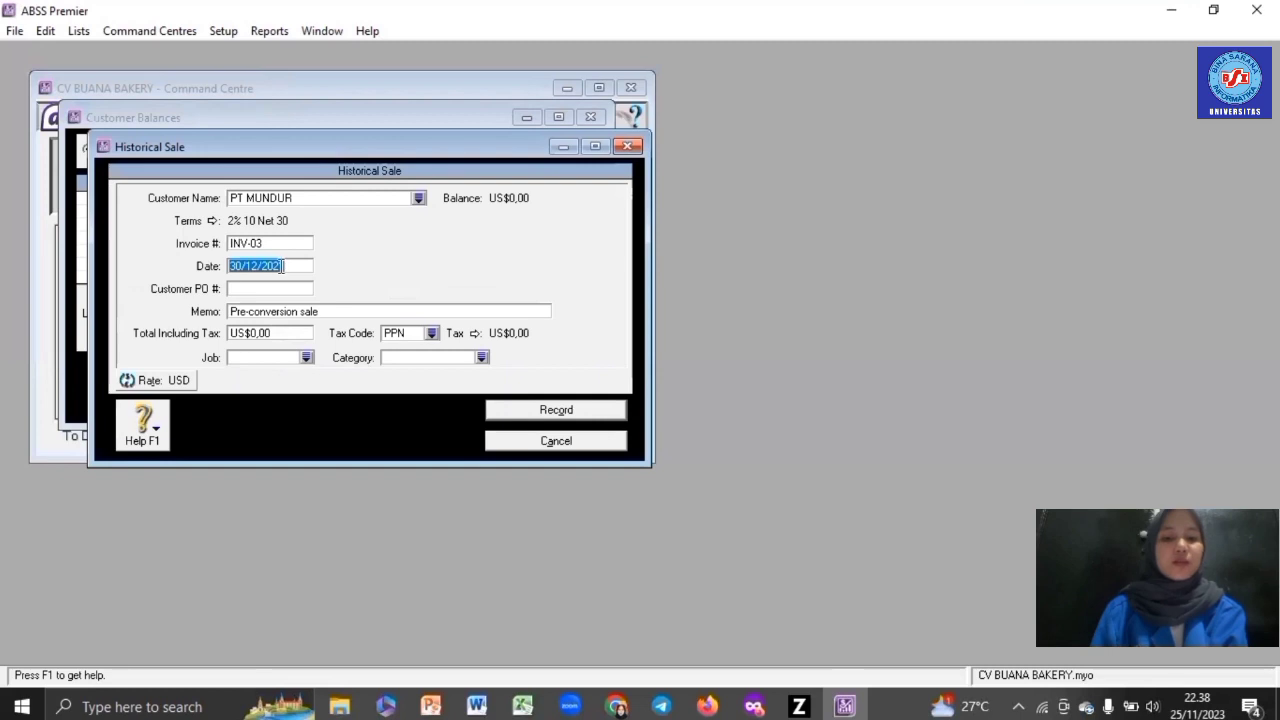
text(28/12/2021)
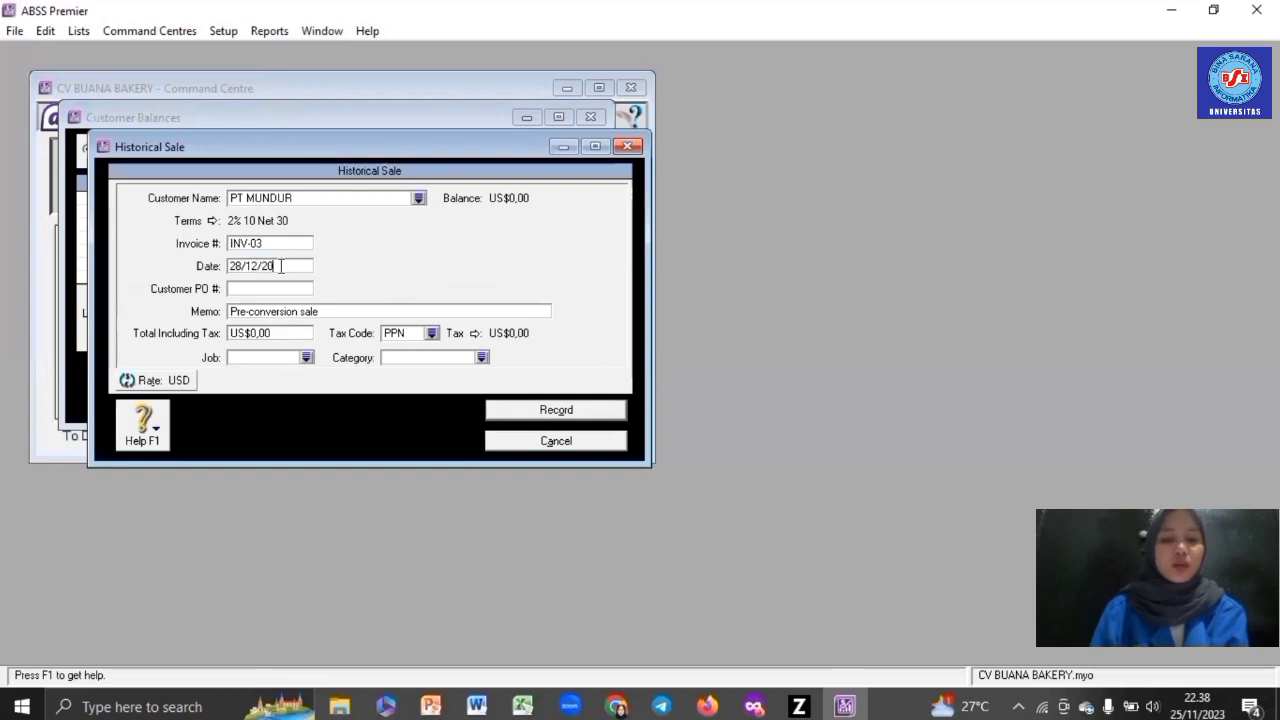
click(288, 336)
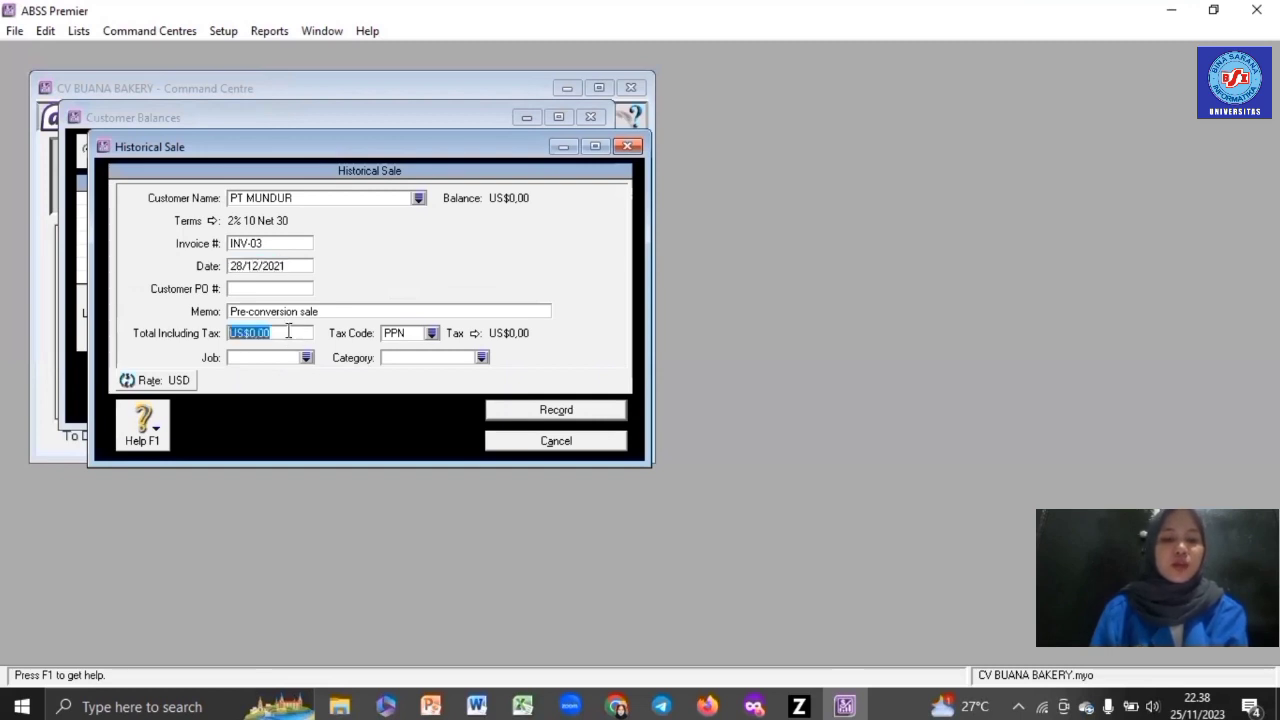
text(550)
- Apply tax code N-T, job P (Produk) and category Overseas, then record the sale
click(431, 335)
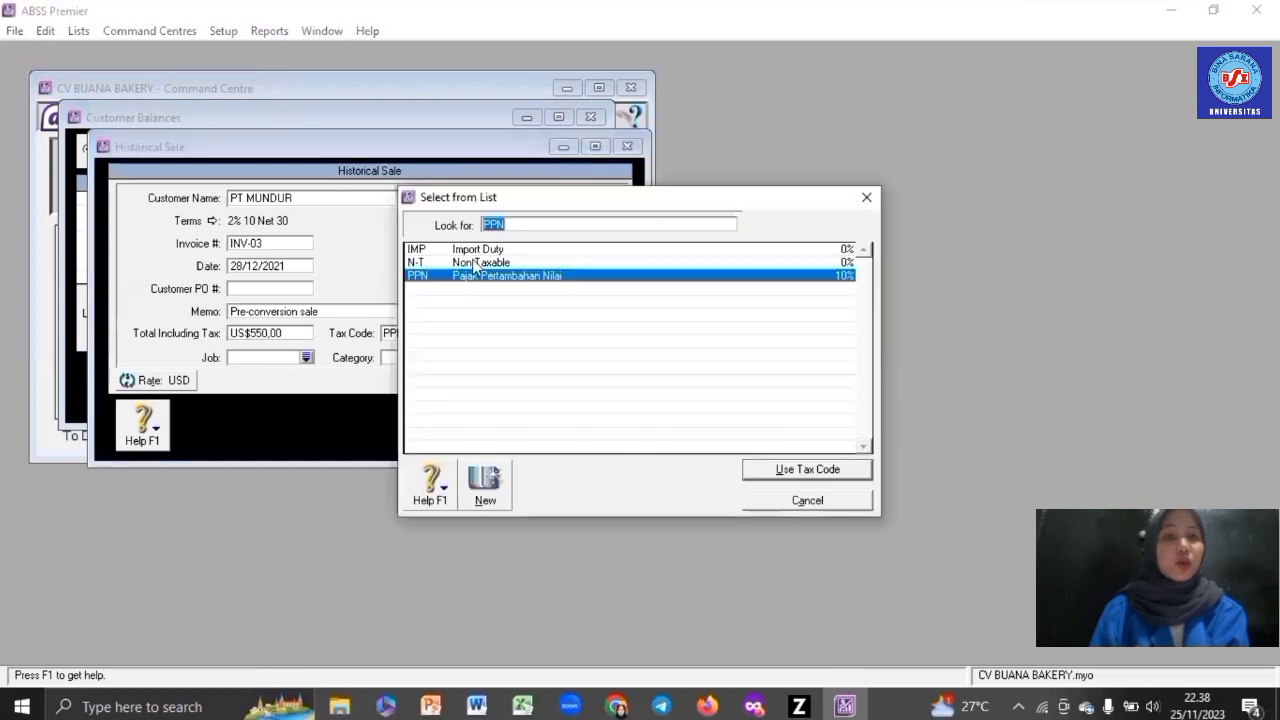
key(Up)
key(Return)
click(307, 358)
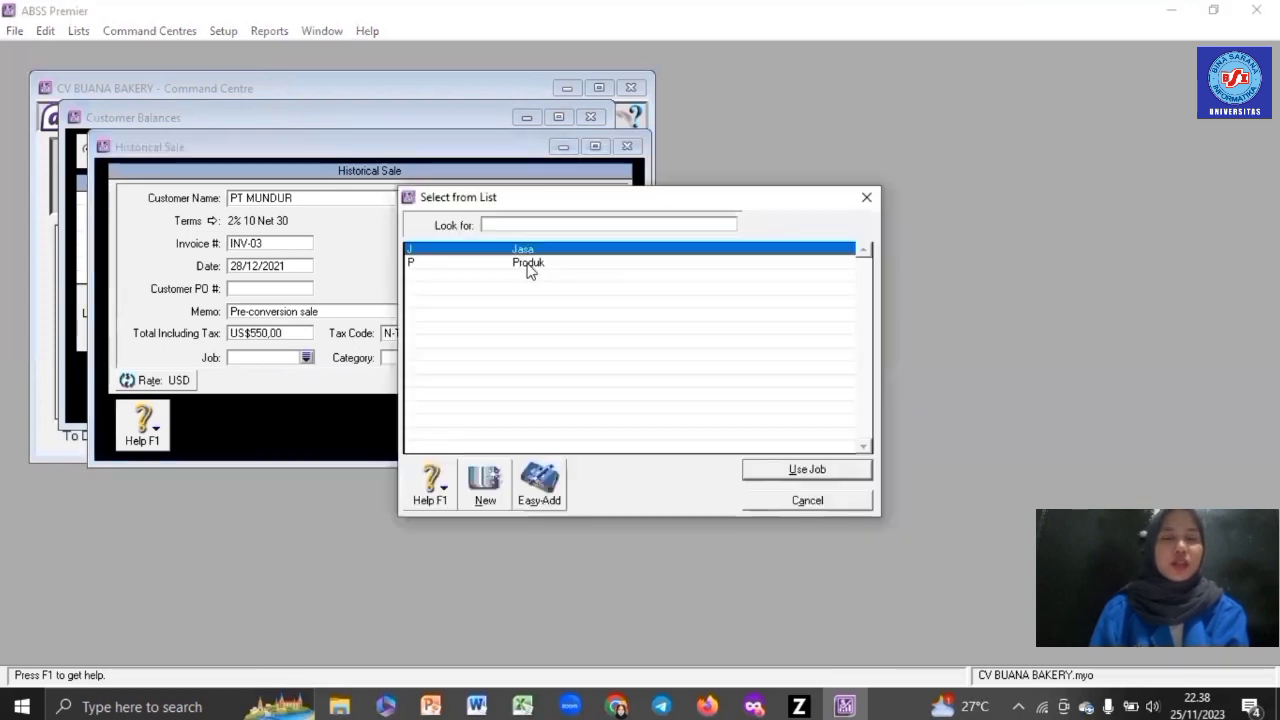
double_click(528, 266)
click(481, 358)
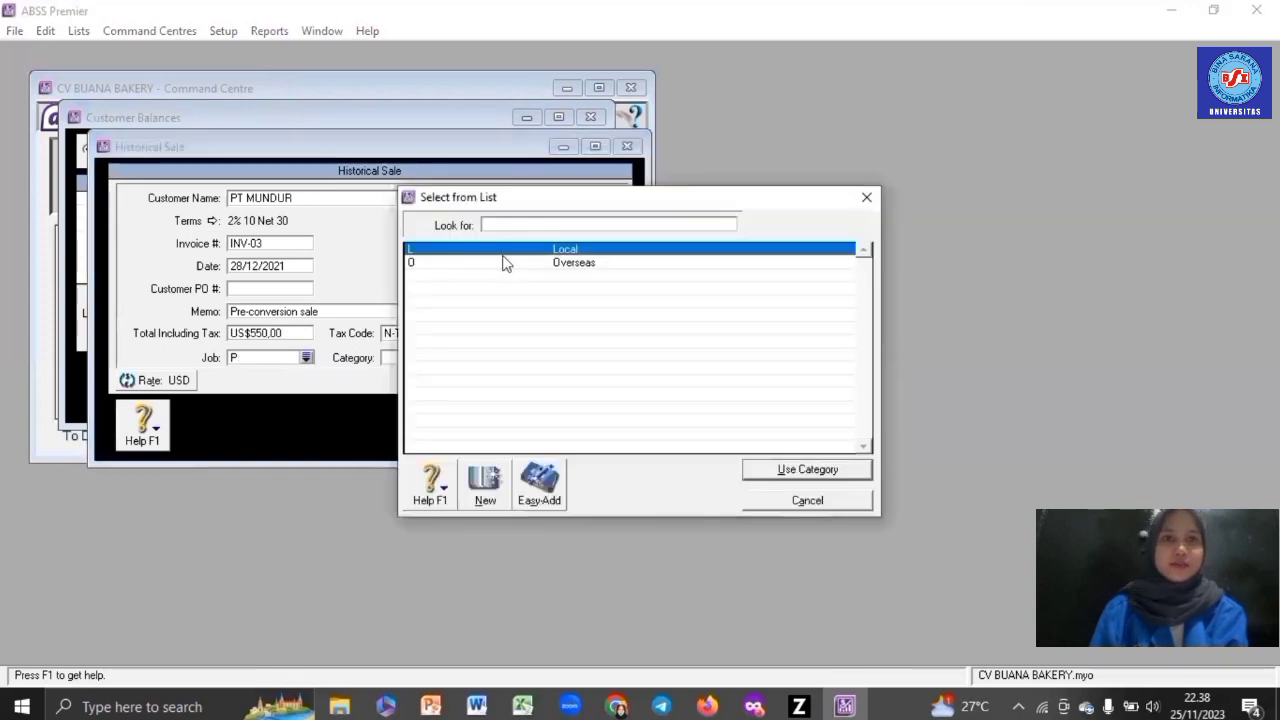
double_click(500, 260)
click(572, 418)
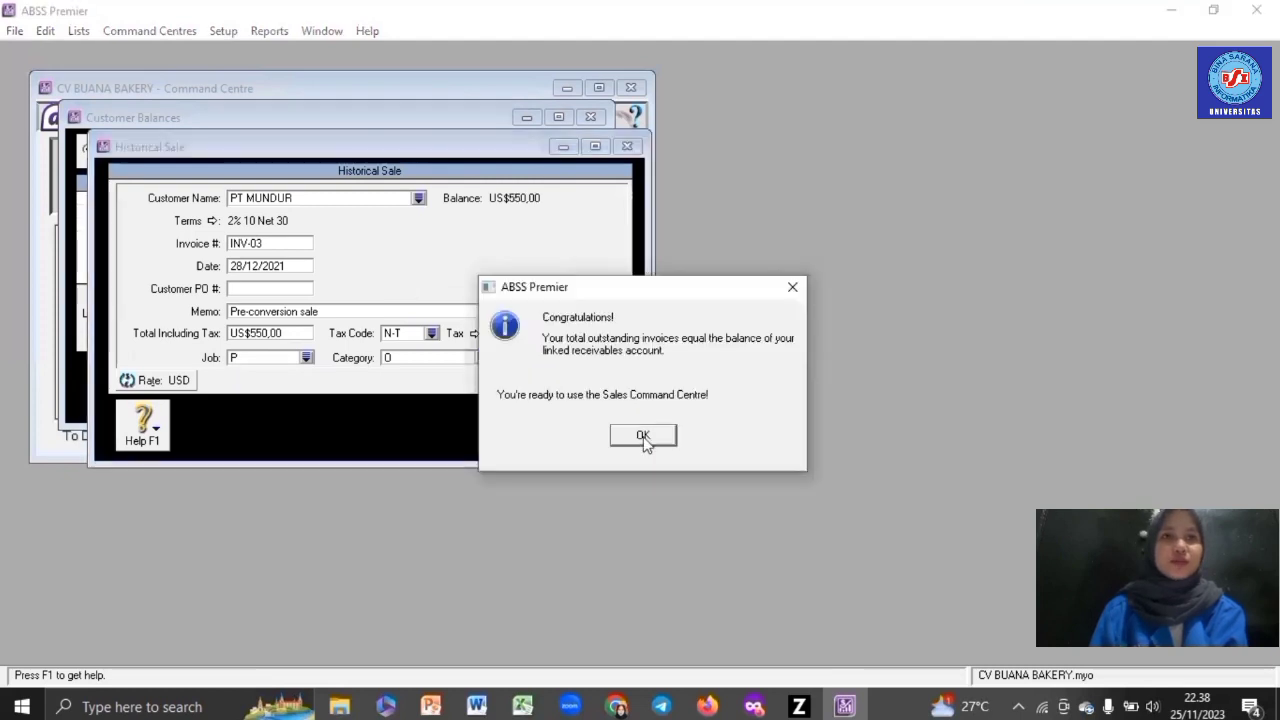
click(643, 434)
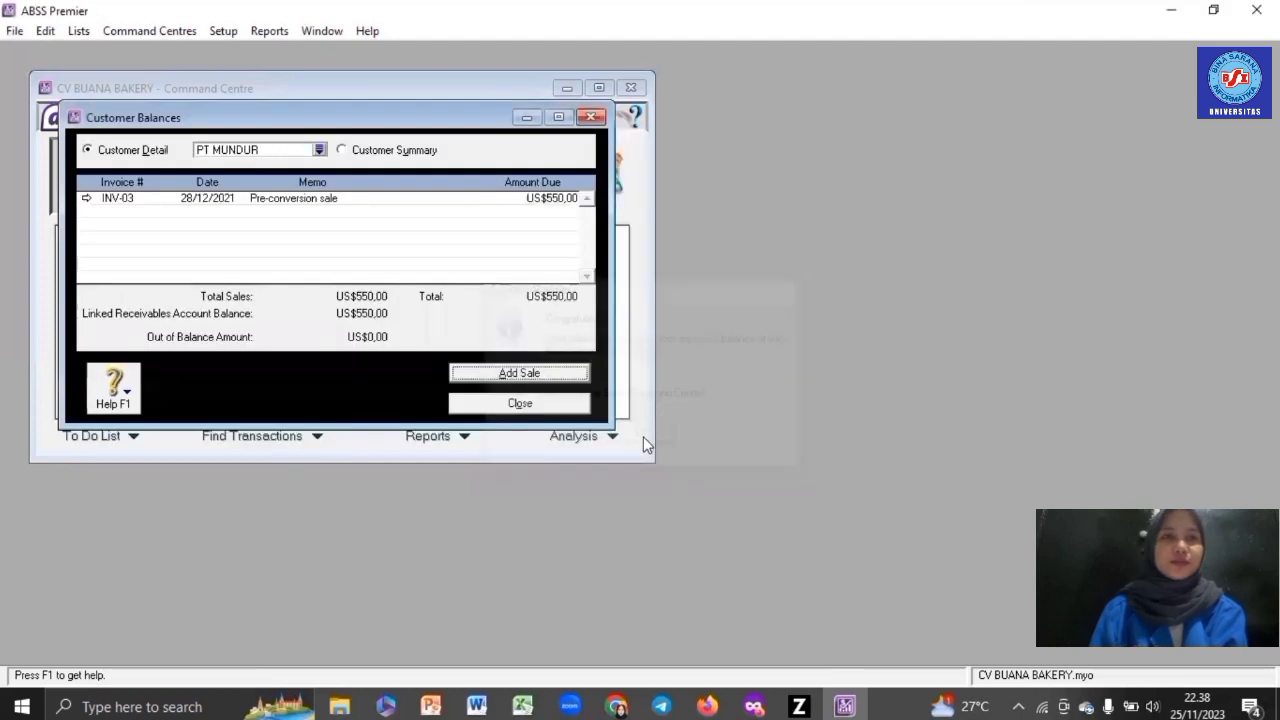
click(319, 150)
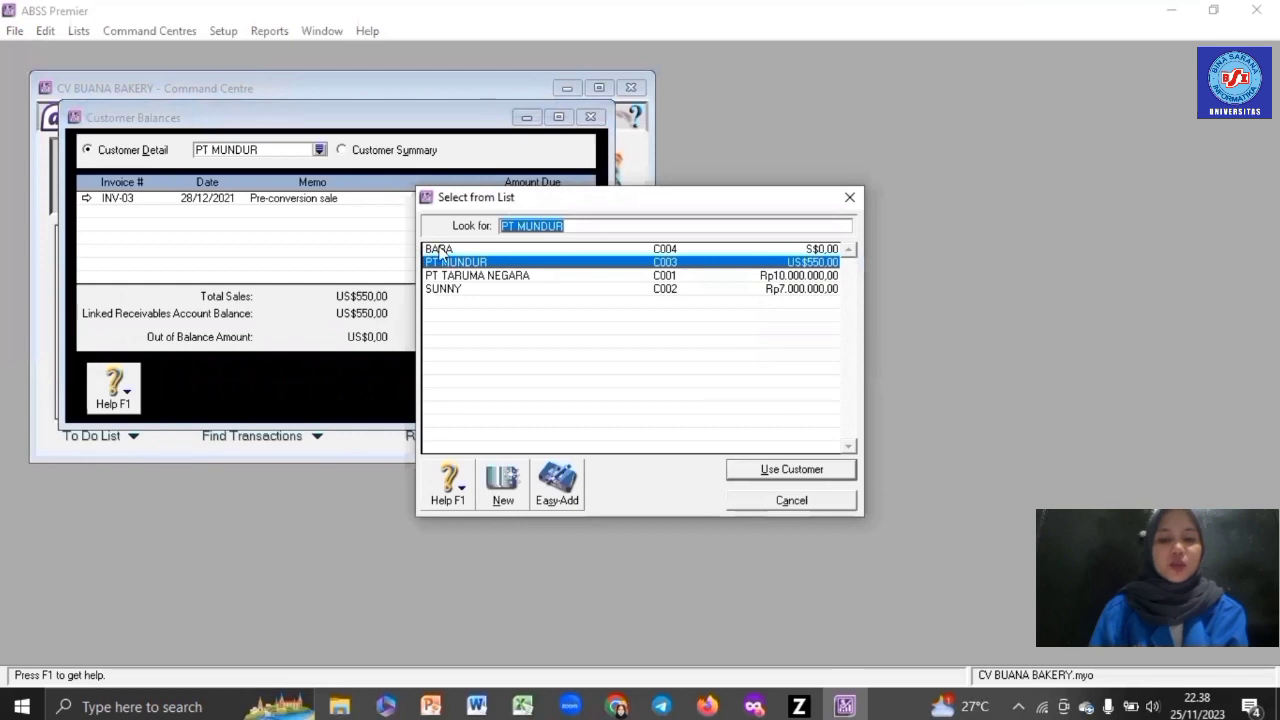
- Select the SGD customer and enter invoice INV-04 dated 30/12/2021 totalling S$350
text(b)
key(Return)
click(506, 373)
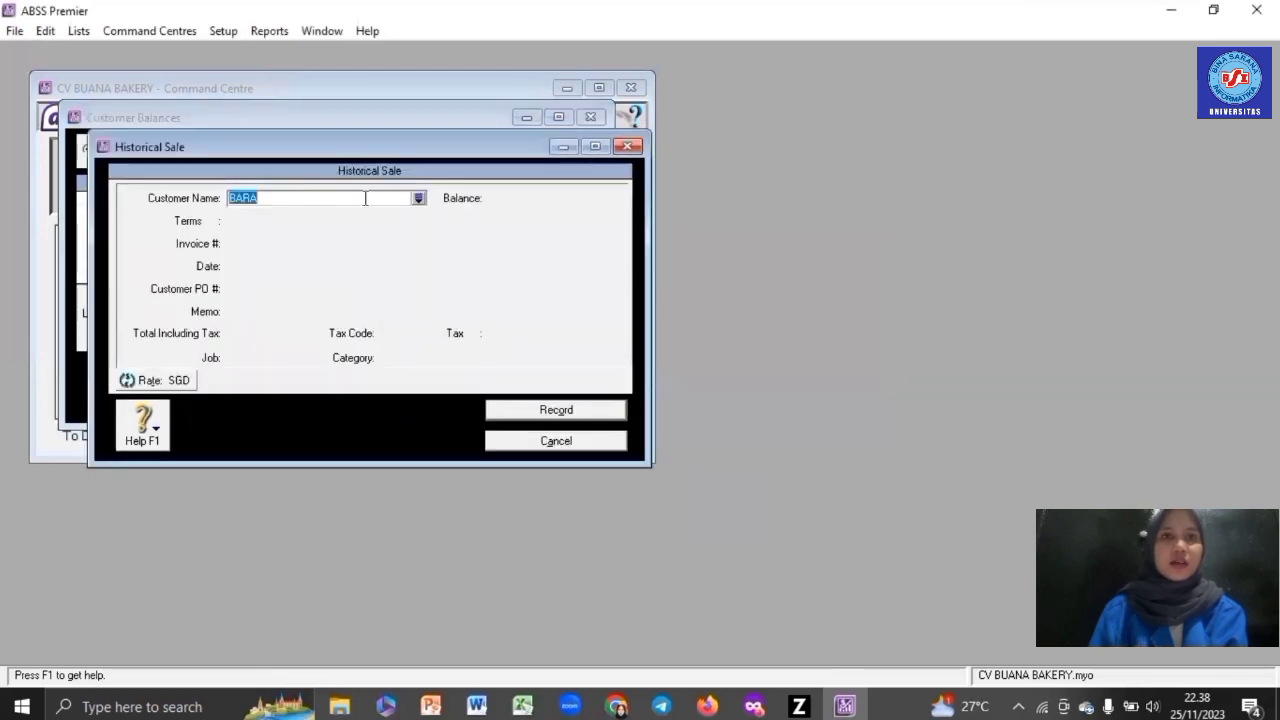
click(290, 243)
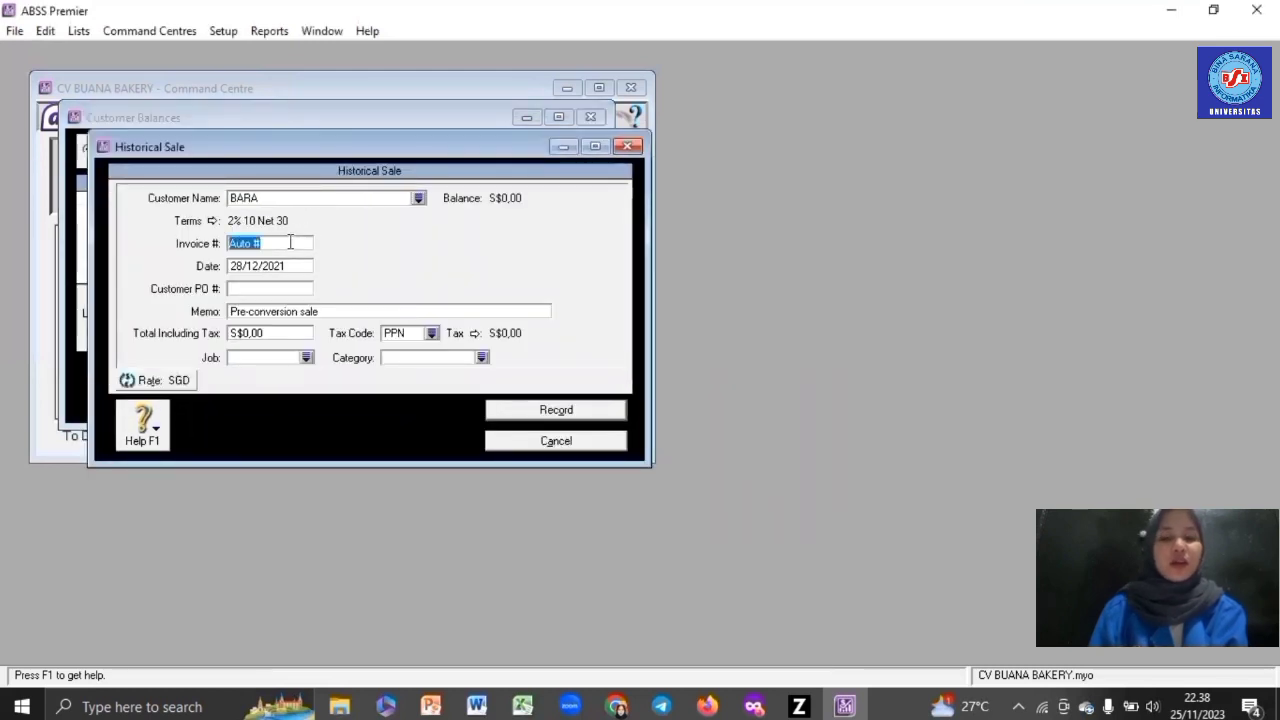
text(INV-04)
click(283, 263)
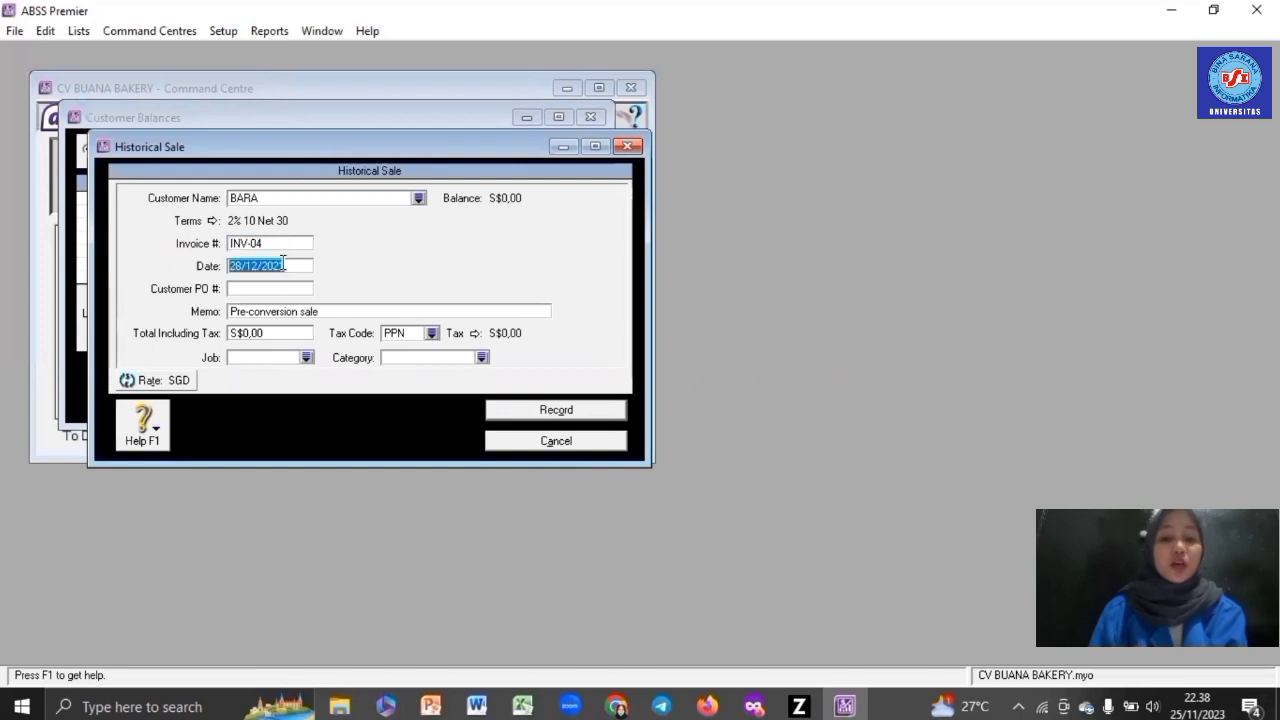
text(30/12)
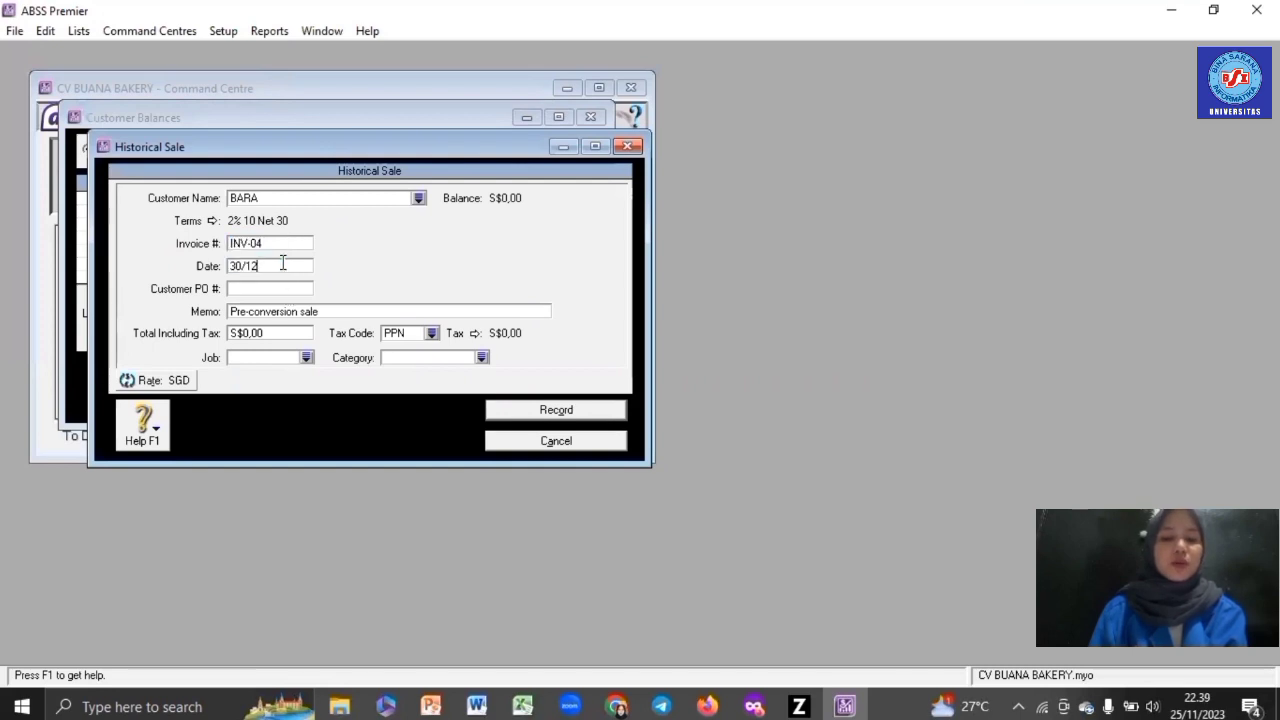
text(/2021)
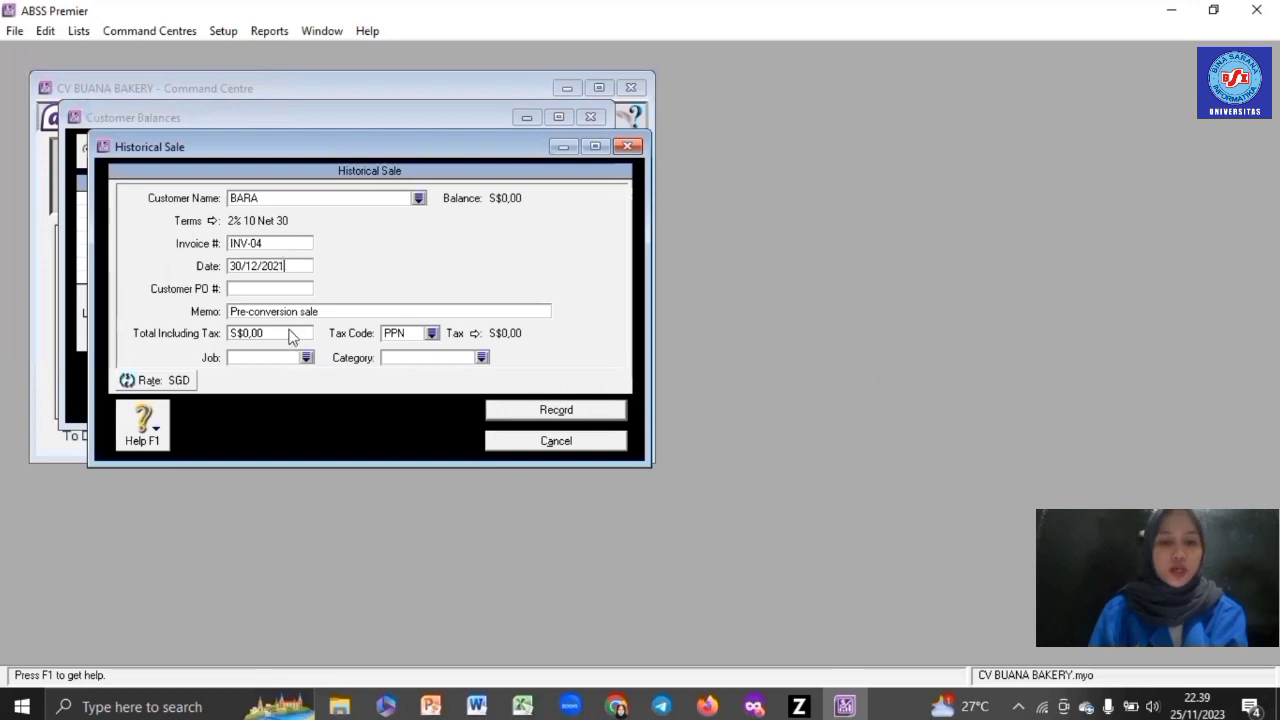
click(290, 332)
text(350)
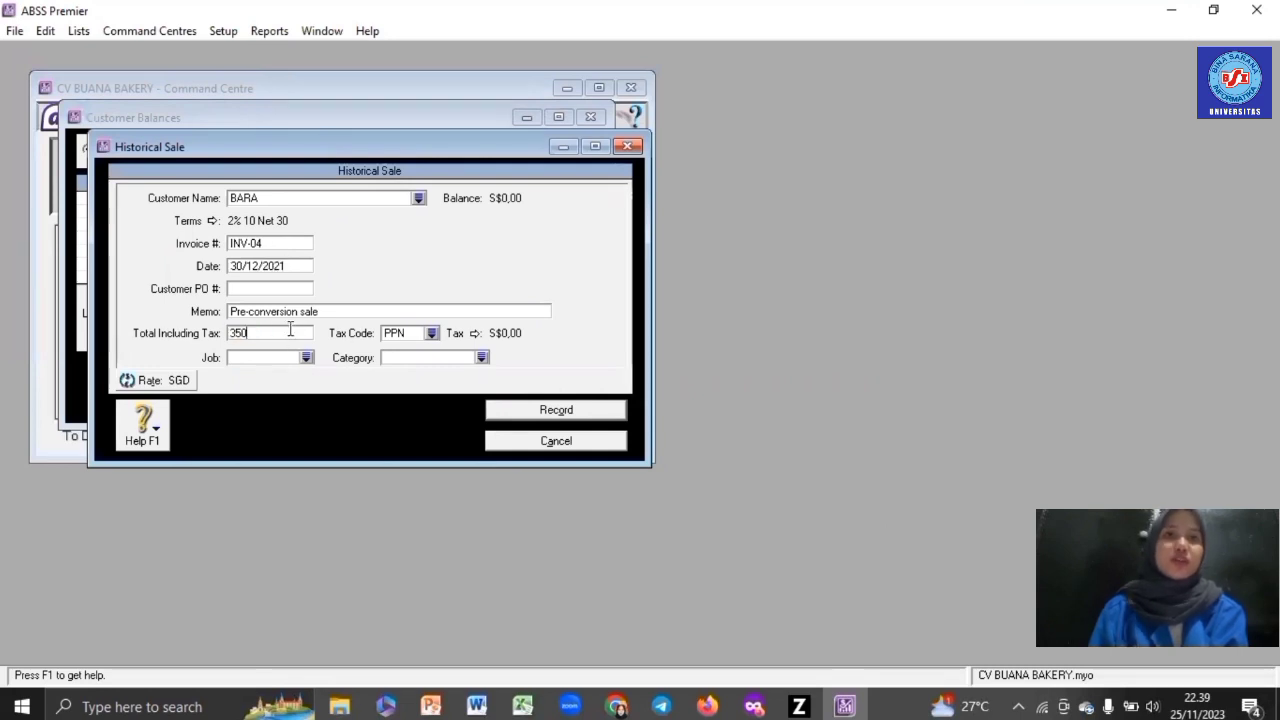
- Apply tax code N-T, job J (Jasa) and category Overseas, record the sale, and close Customer Balances
click(432, 333)
double_click(495, 263)
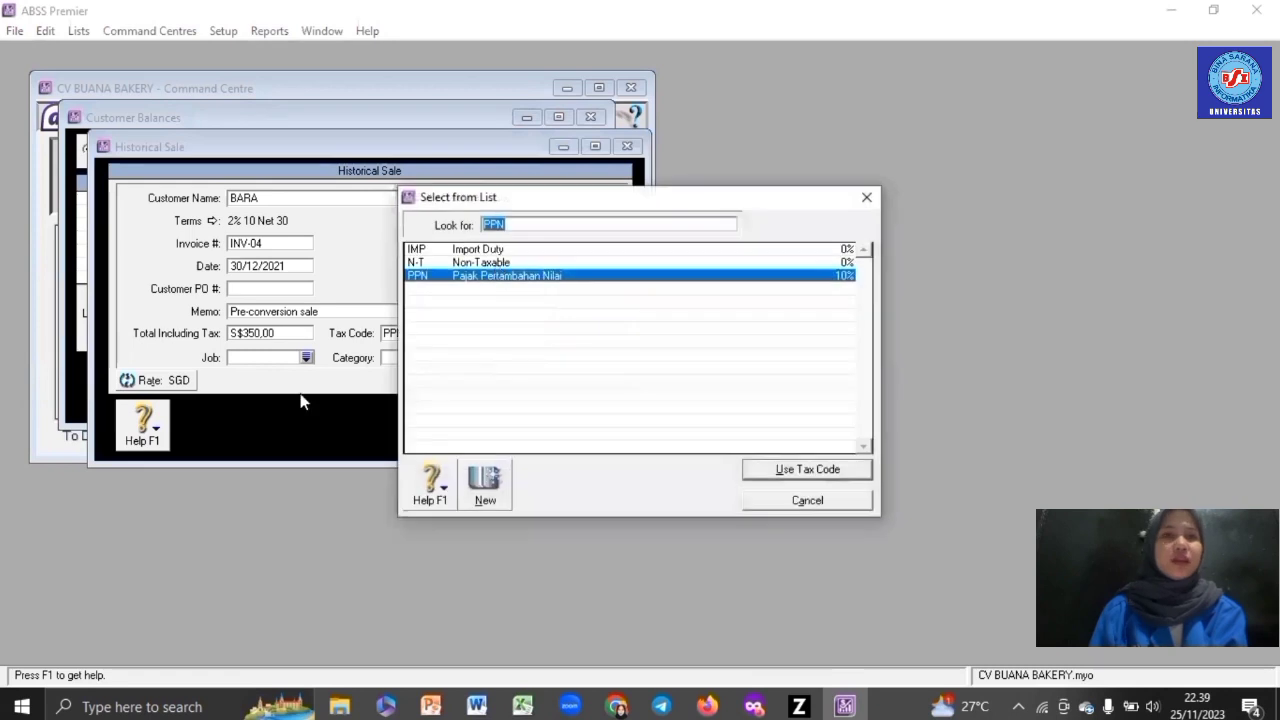
click(307, 357)
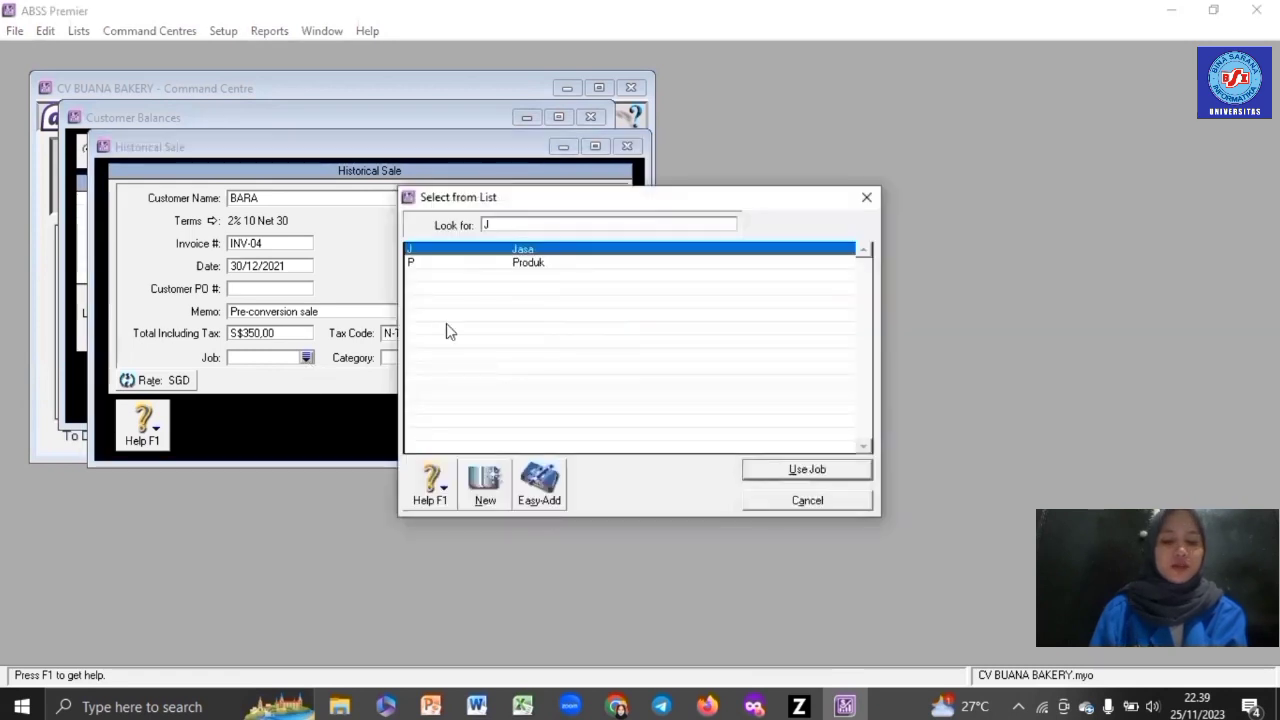
key(Return)
click(484, 357)
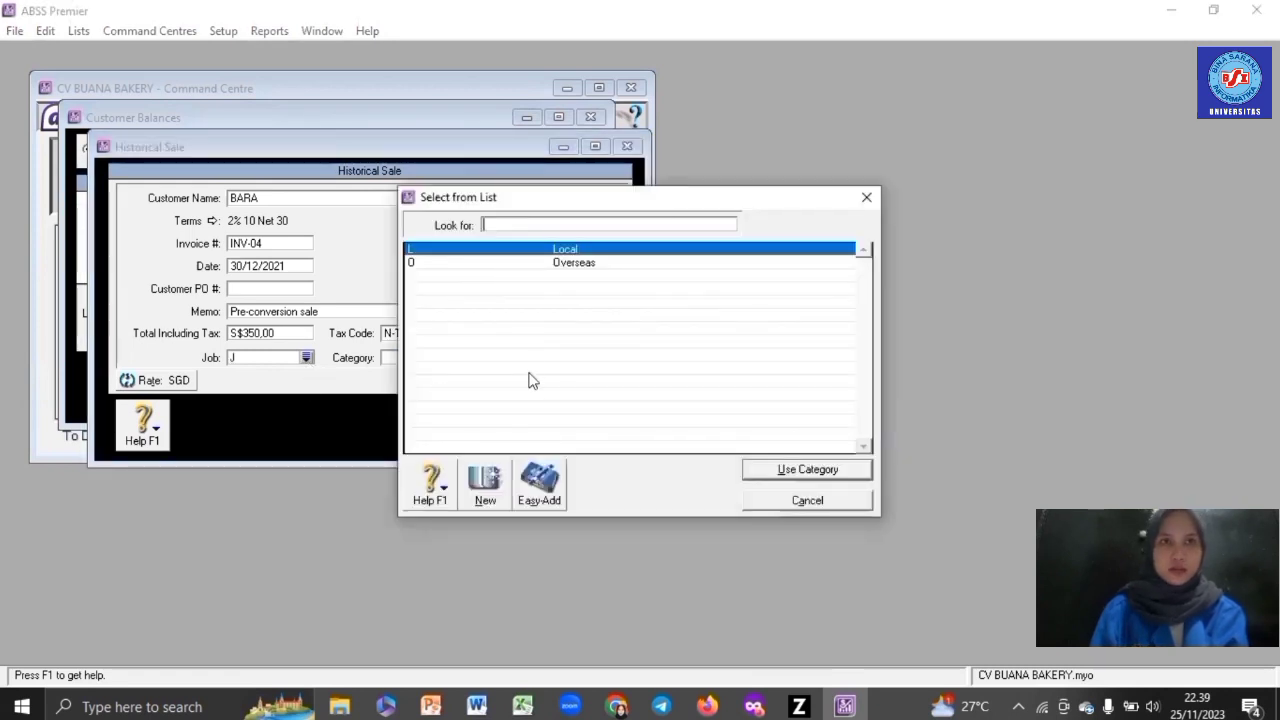
key(Down)
key(Return)
click(622, 412)
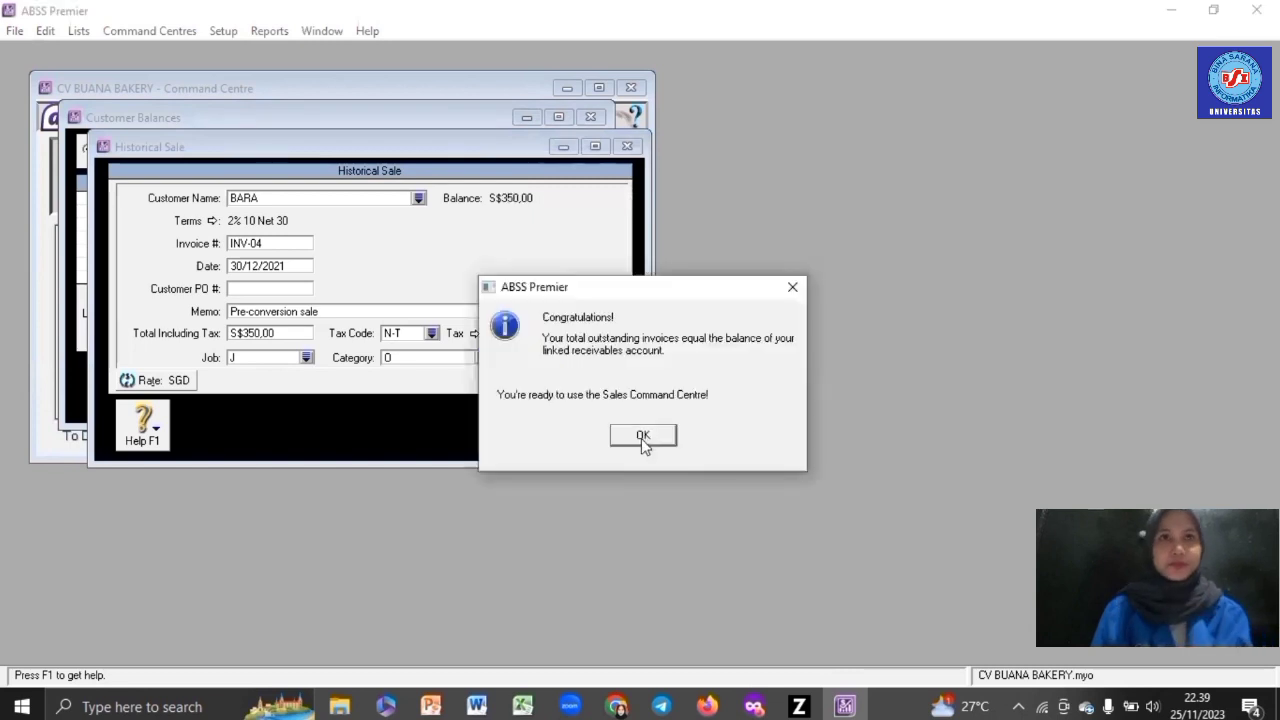
click(641, 438)
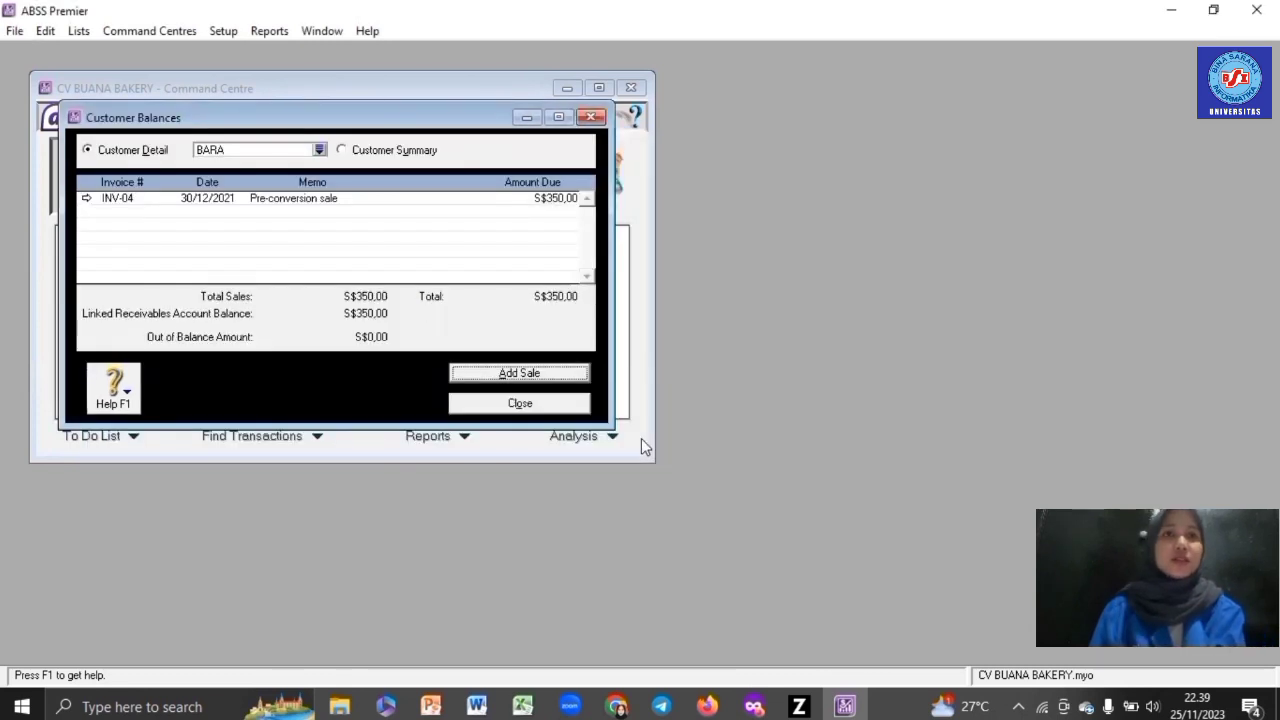
click(570, 408)
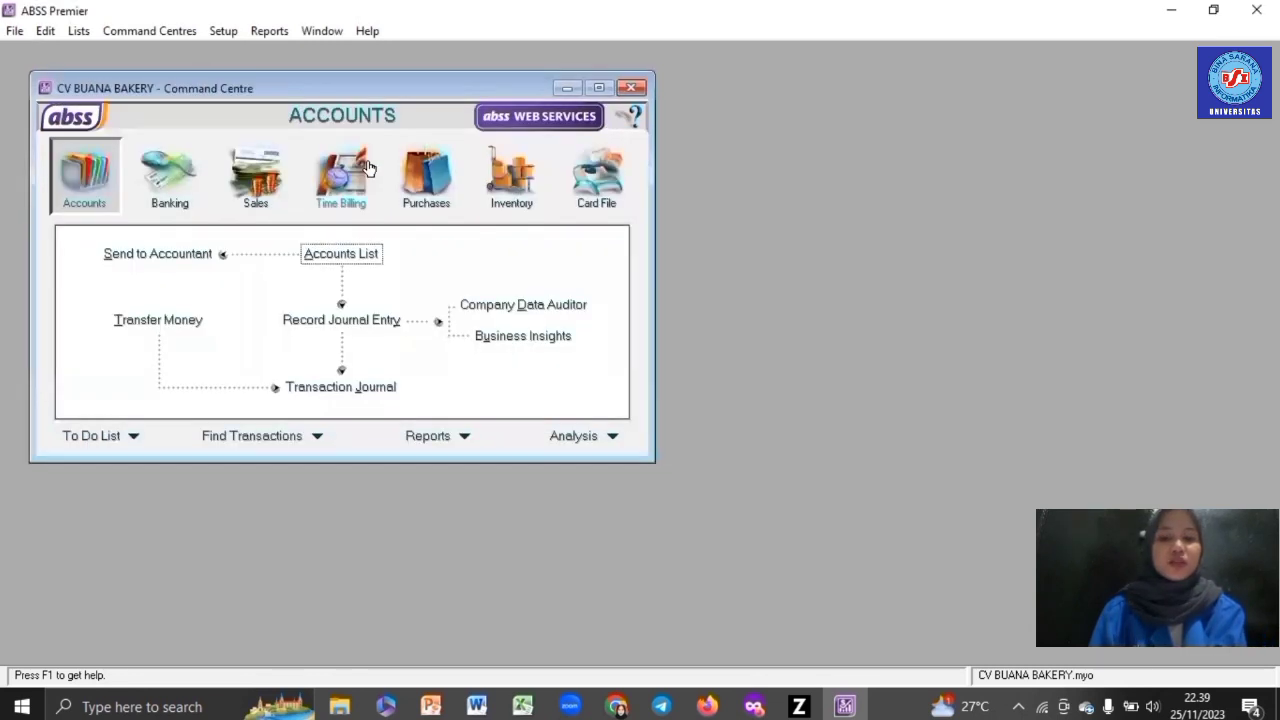
- Open Supplier Balances and start a historical purchase for PT INDOMART
click(223, 31)
mouse_move(302, 74)
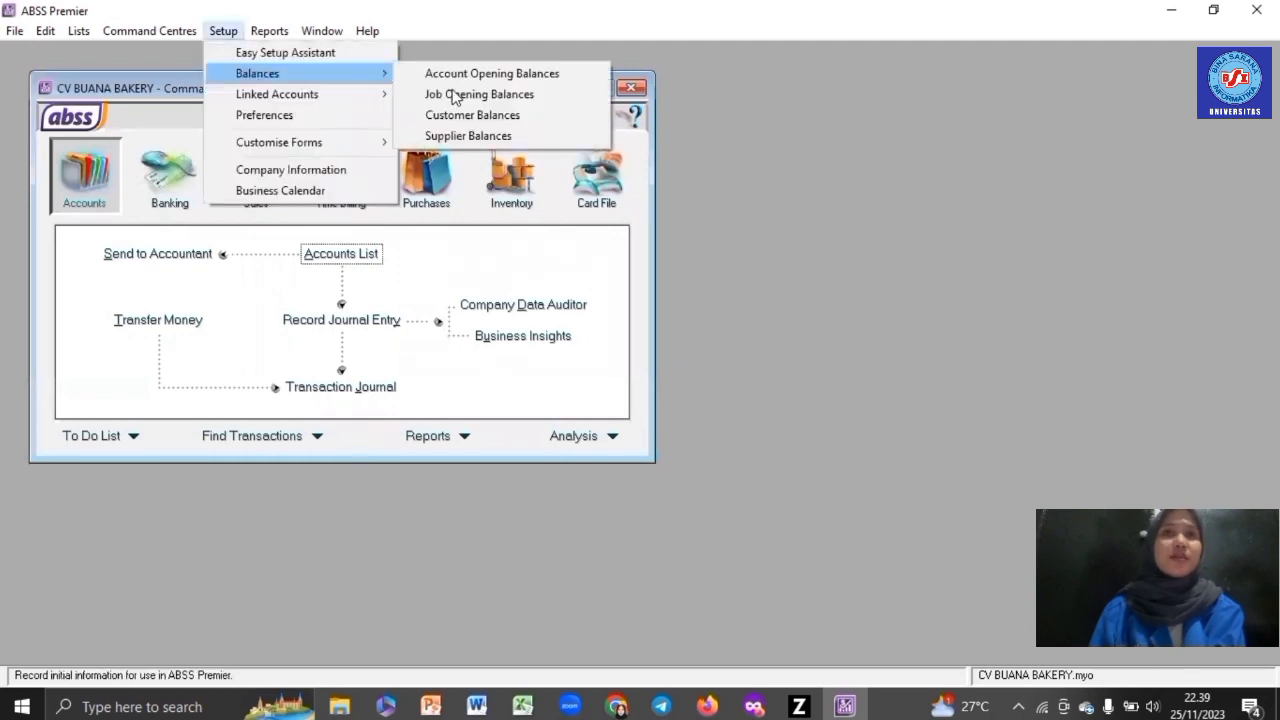
click(460, 136)
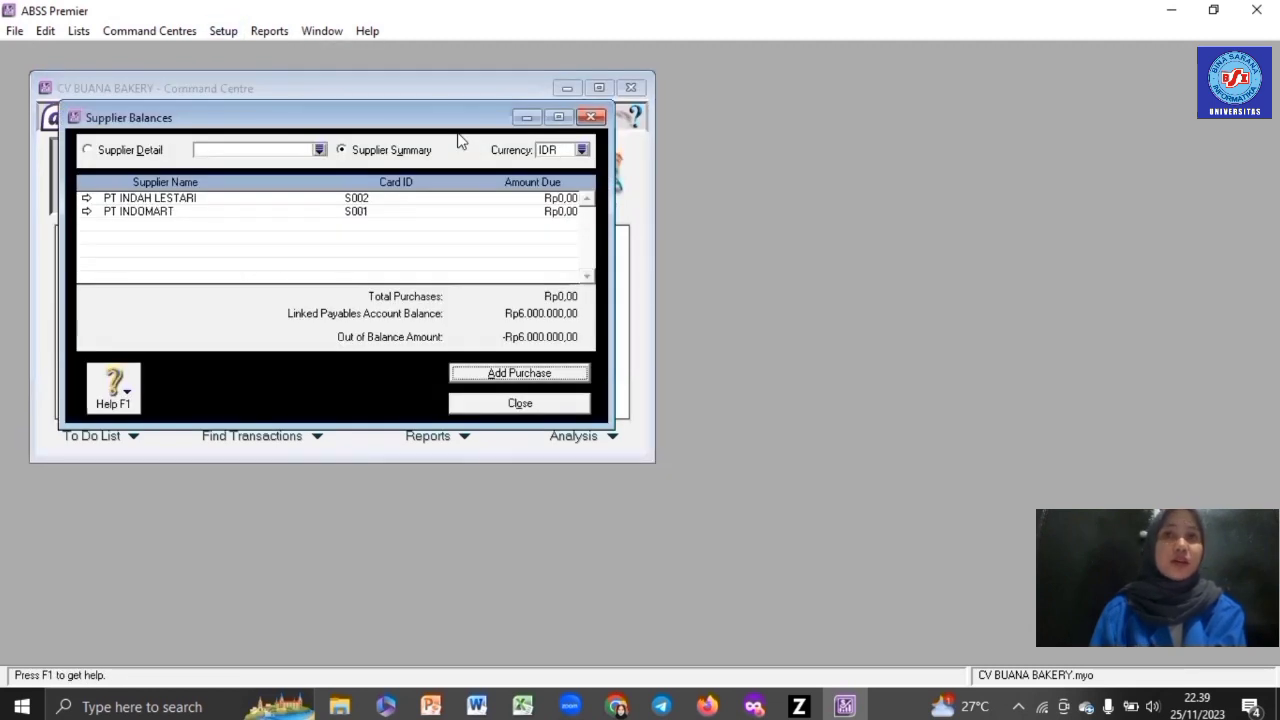
double_click(363, 212)
click(519, 373)
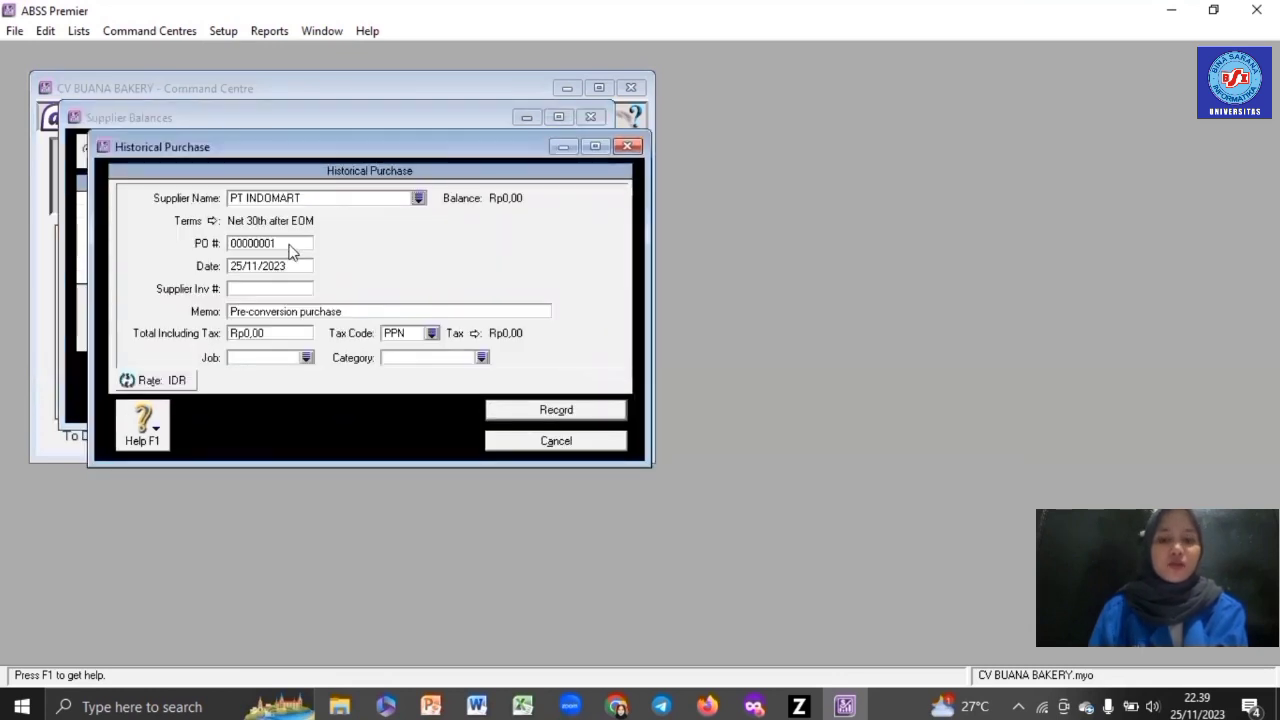
- Enter purchase number INV-01 dated 30/12/2021 with the Rp3.000.000 total
click(290, 243)
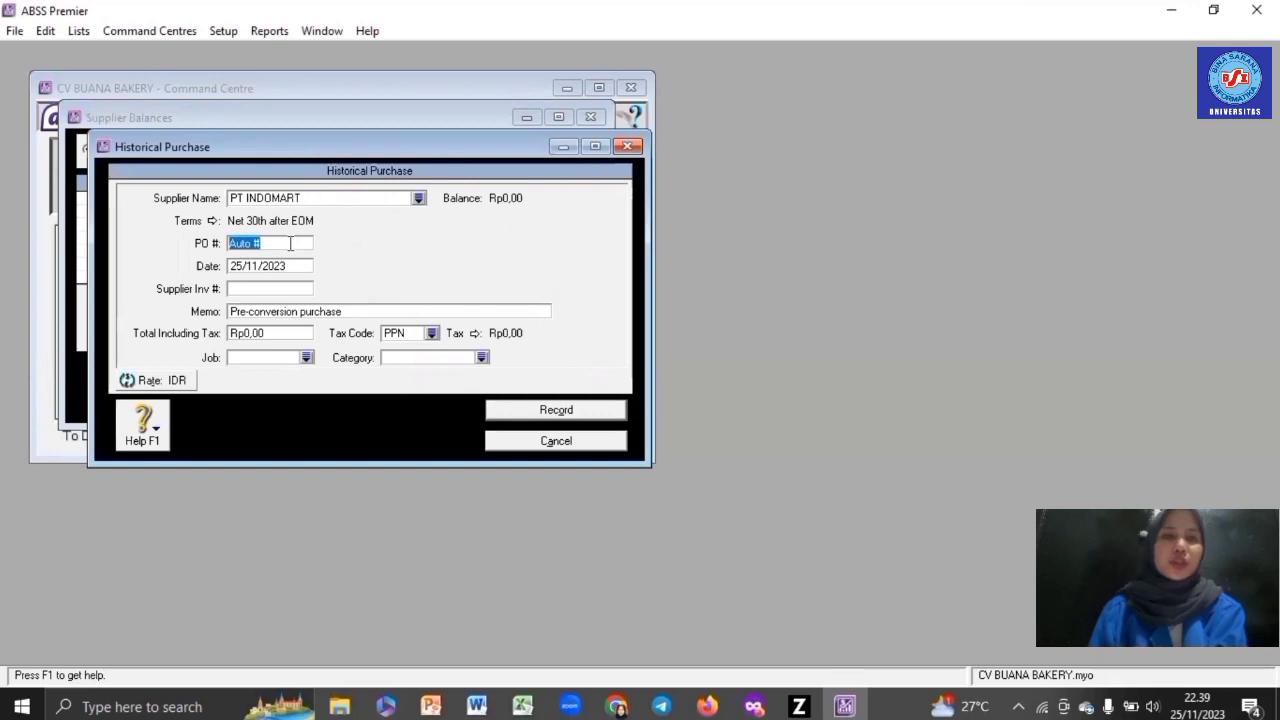
text(INV-01)
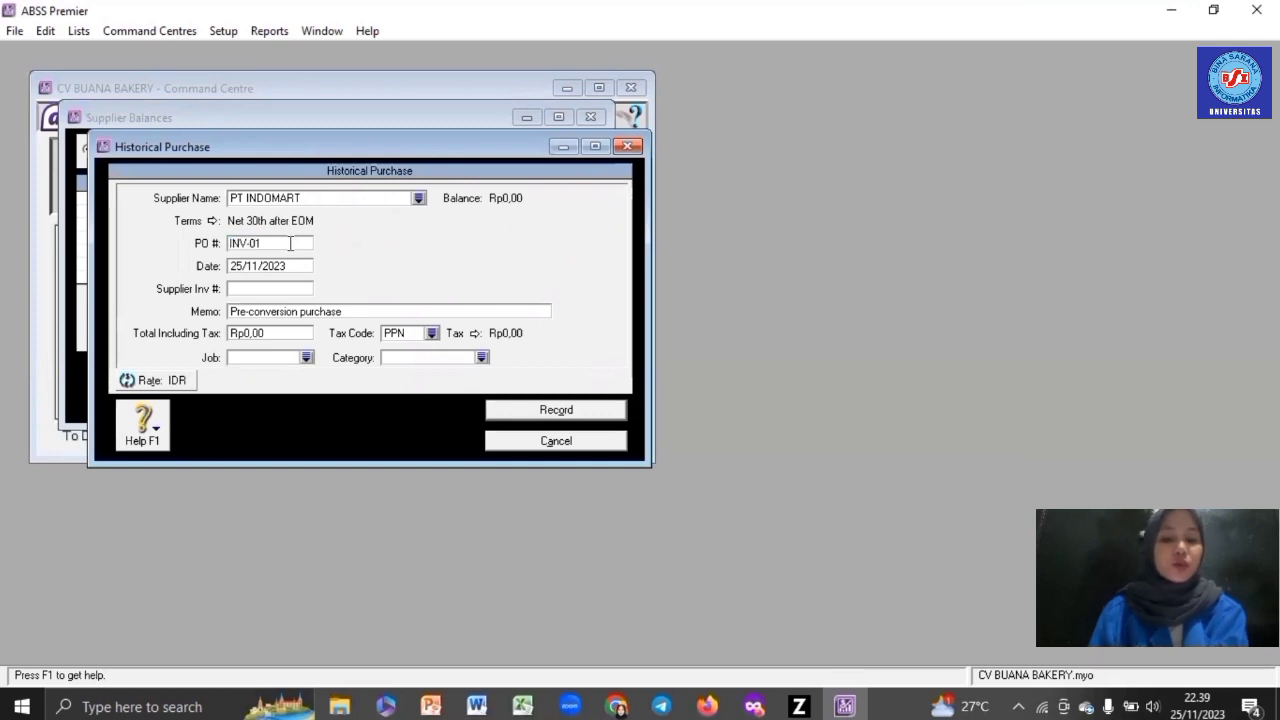
click(284, 266)
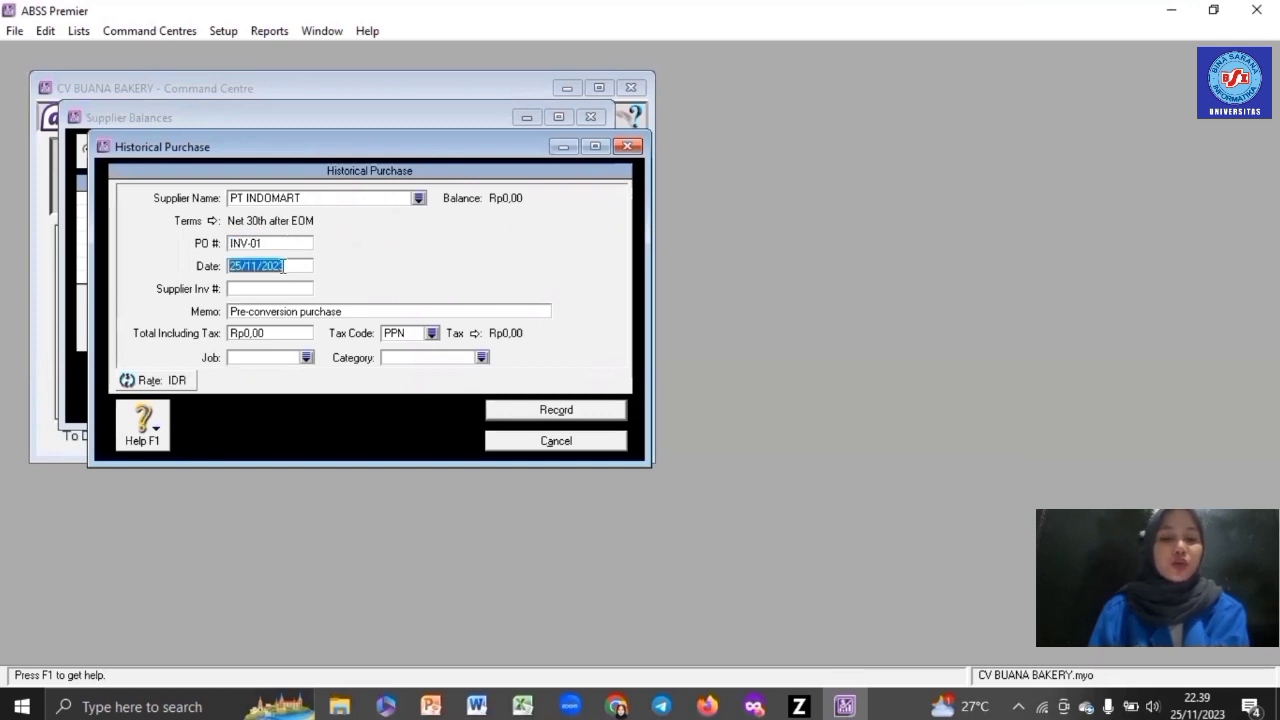
text(30/12/)
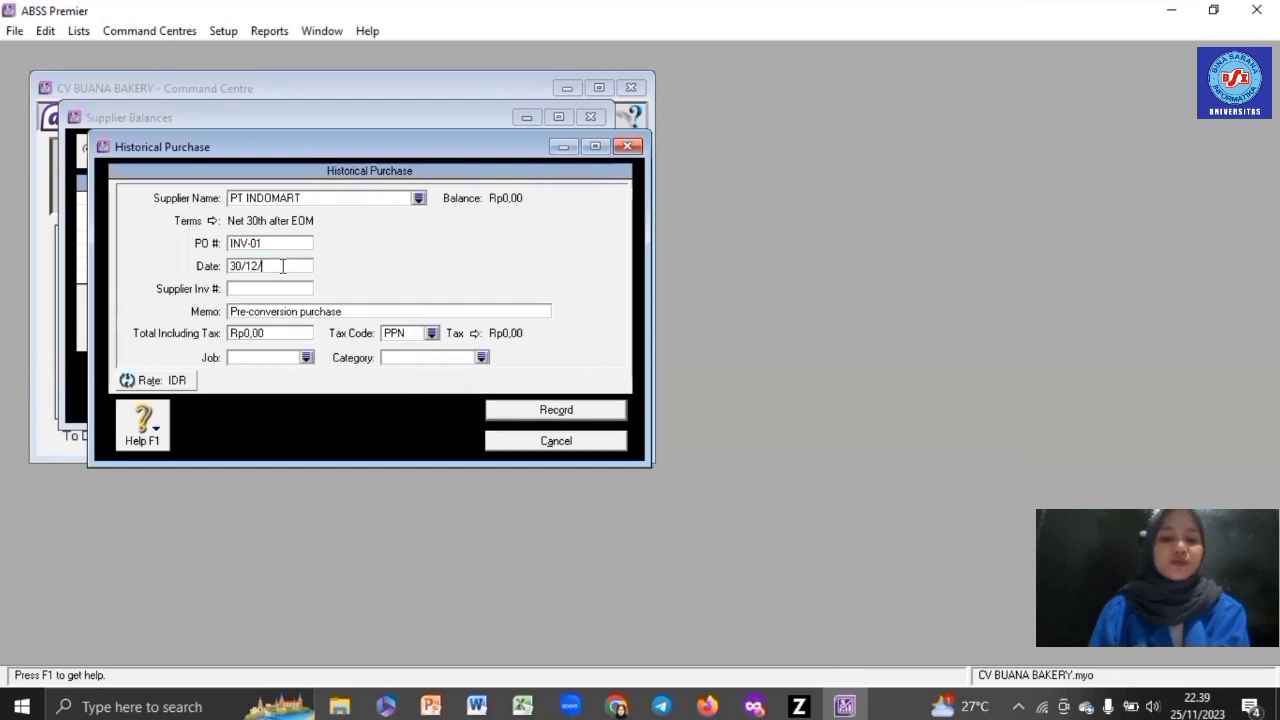
text(2021)
click(261, 336)
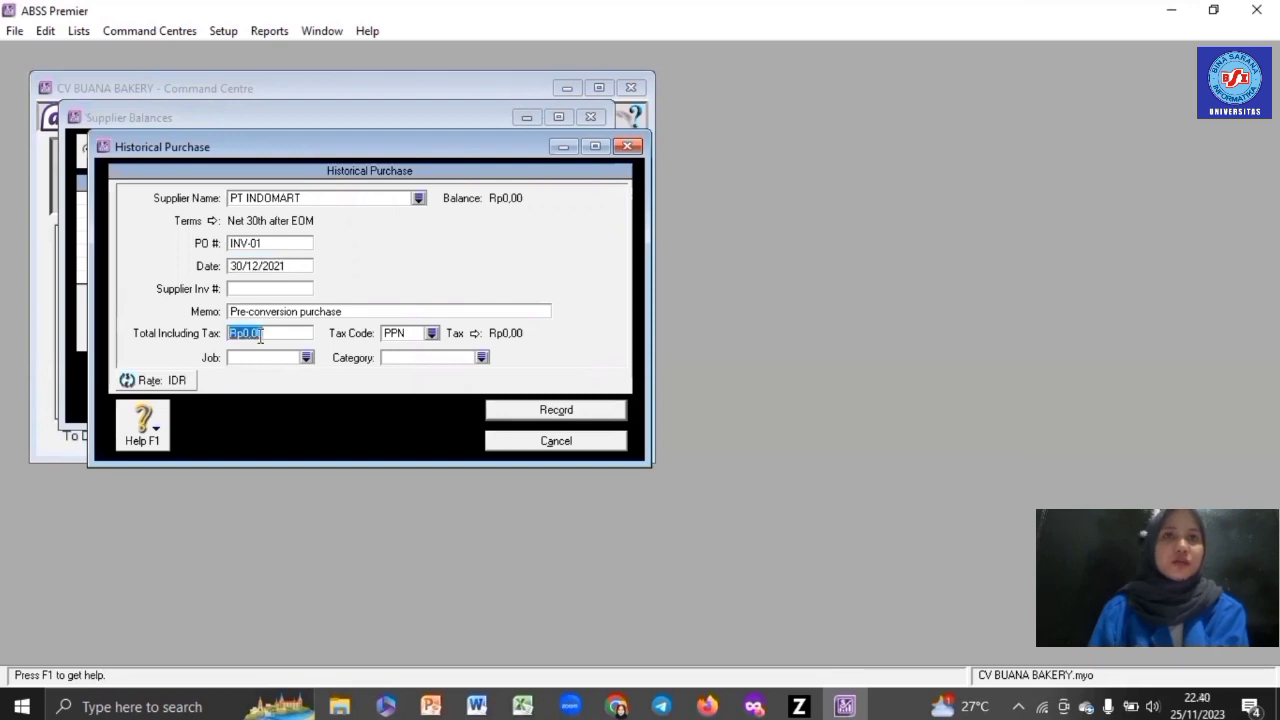
text(3000000)
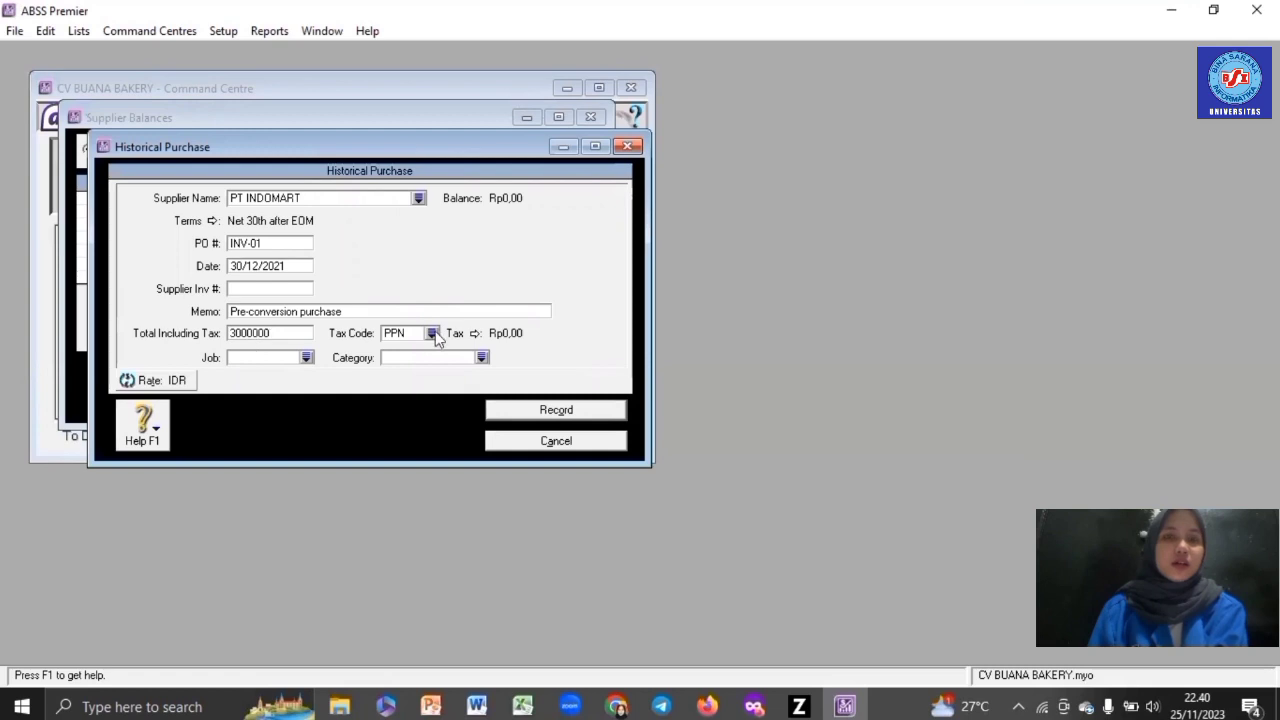
- Set tax code N-T, job J and a category, then record the purchase
click(432, 334)
double_click(450, 260)
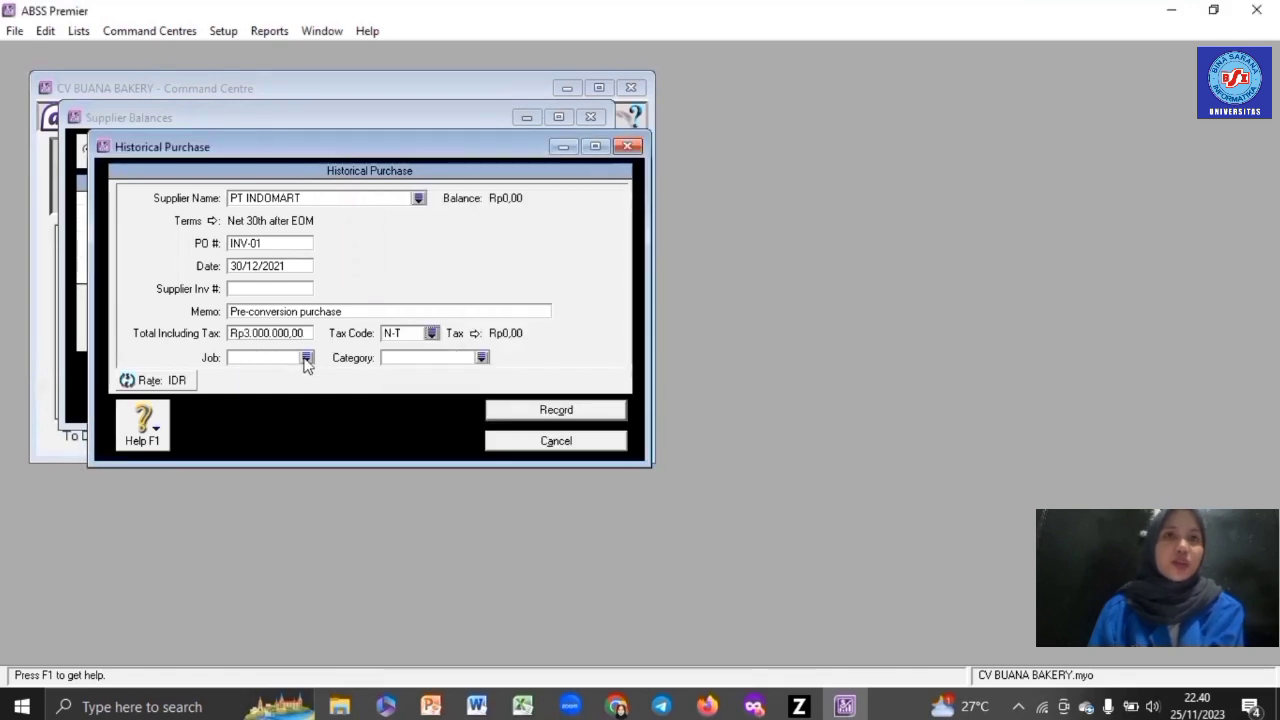
click(306, 357)
double_click(441, 250)
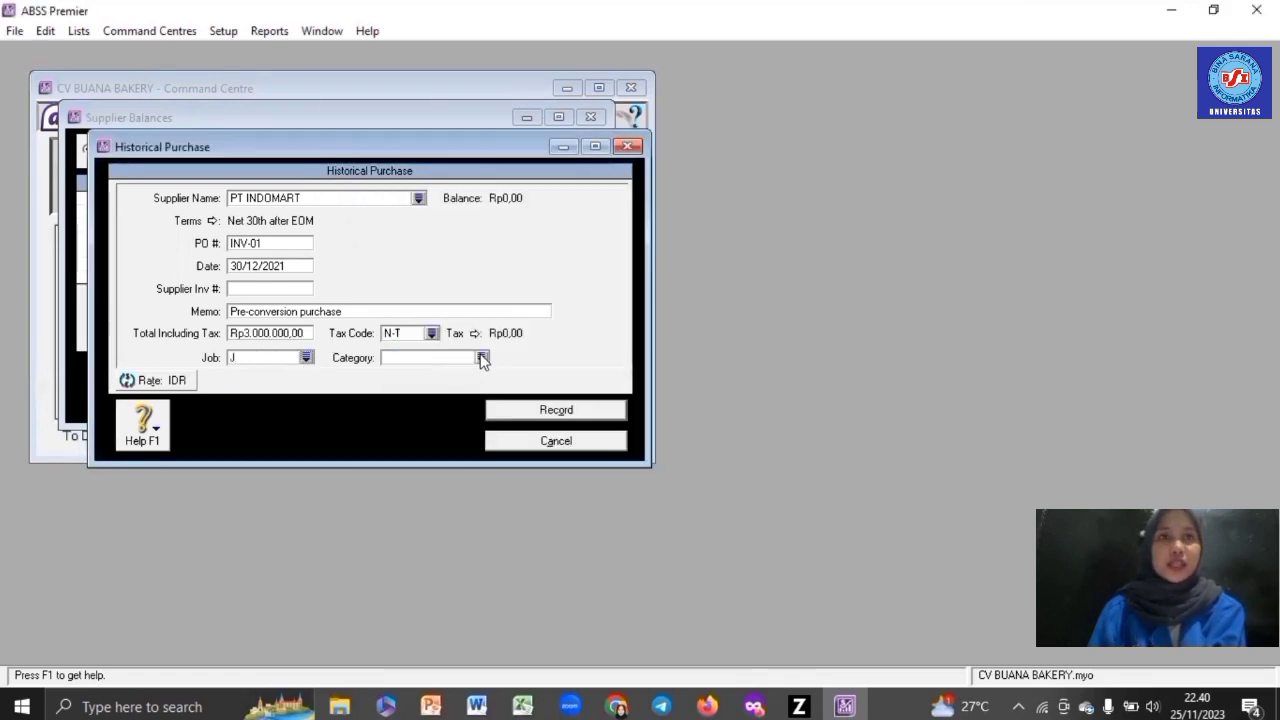
double_click(486, 250)
click(552, 410)
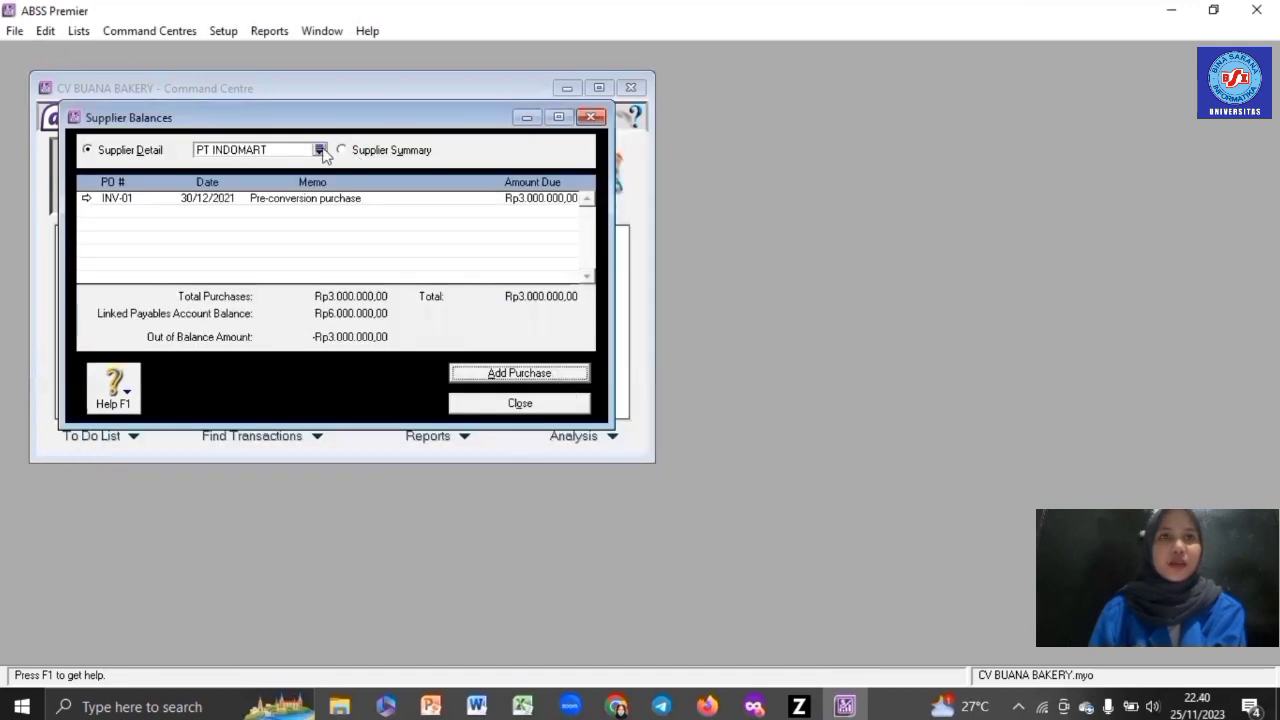
- Switch to PT INDAH LESTARI and enter purchase INV-02 with a Rp3.000.000 total
click(319, 149)
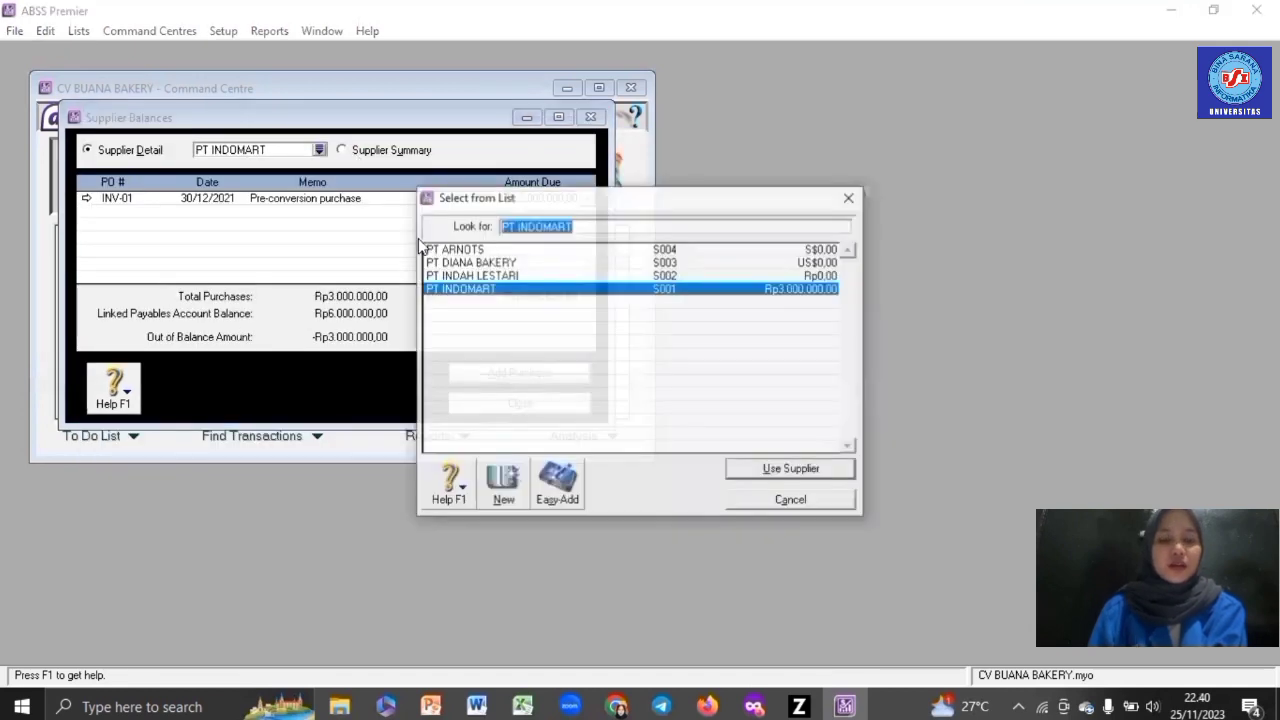
double_click(456, 275)
click(515, 375)
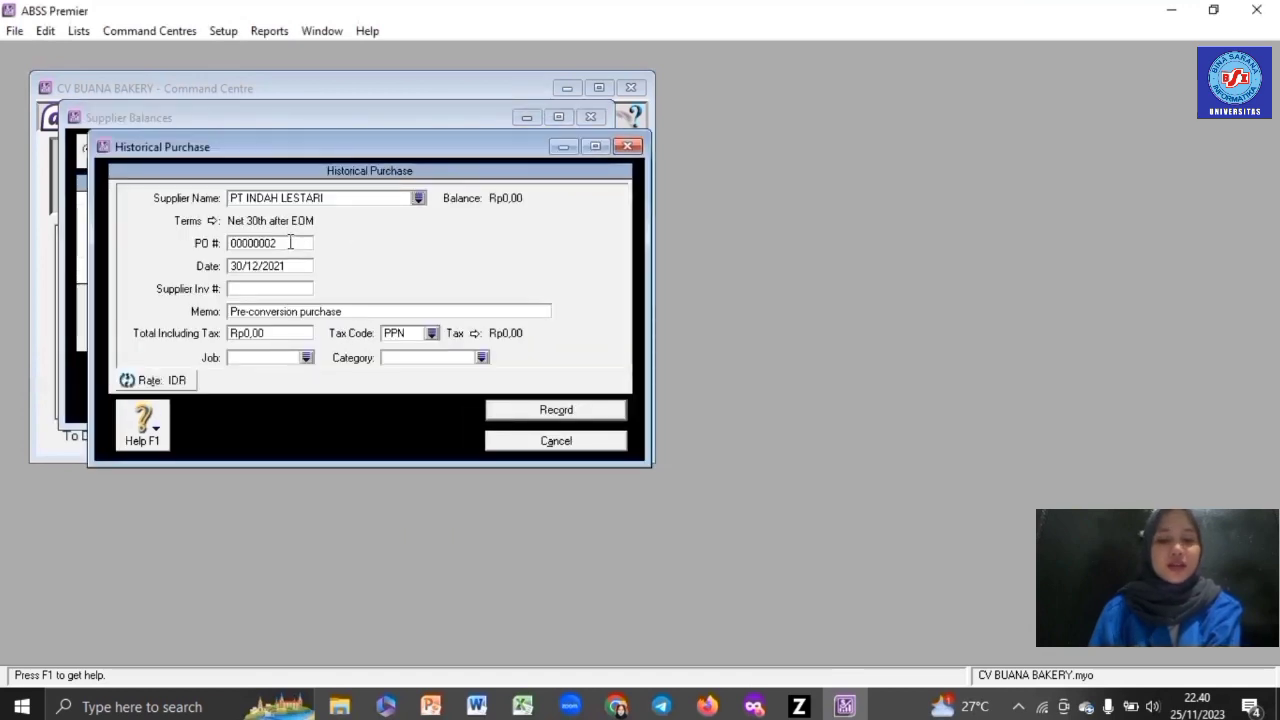
double_click(290, 242)
text(IN)
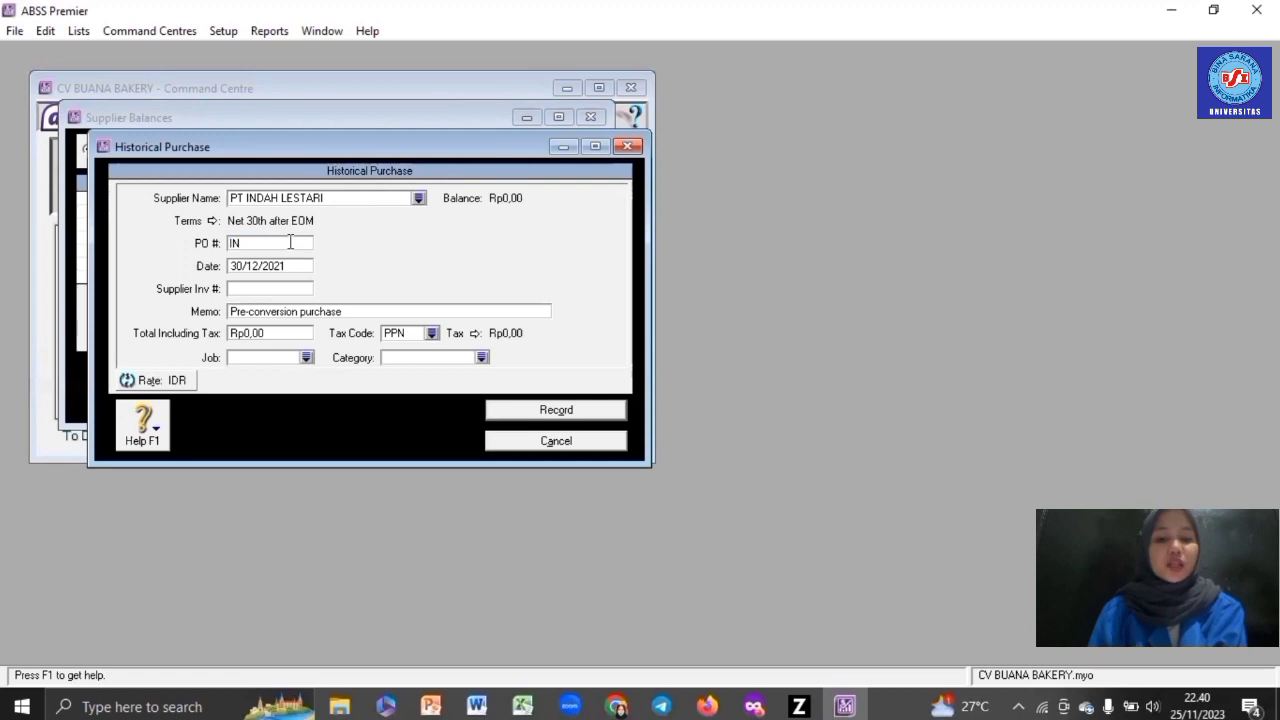
text(V-02)
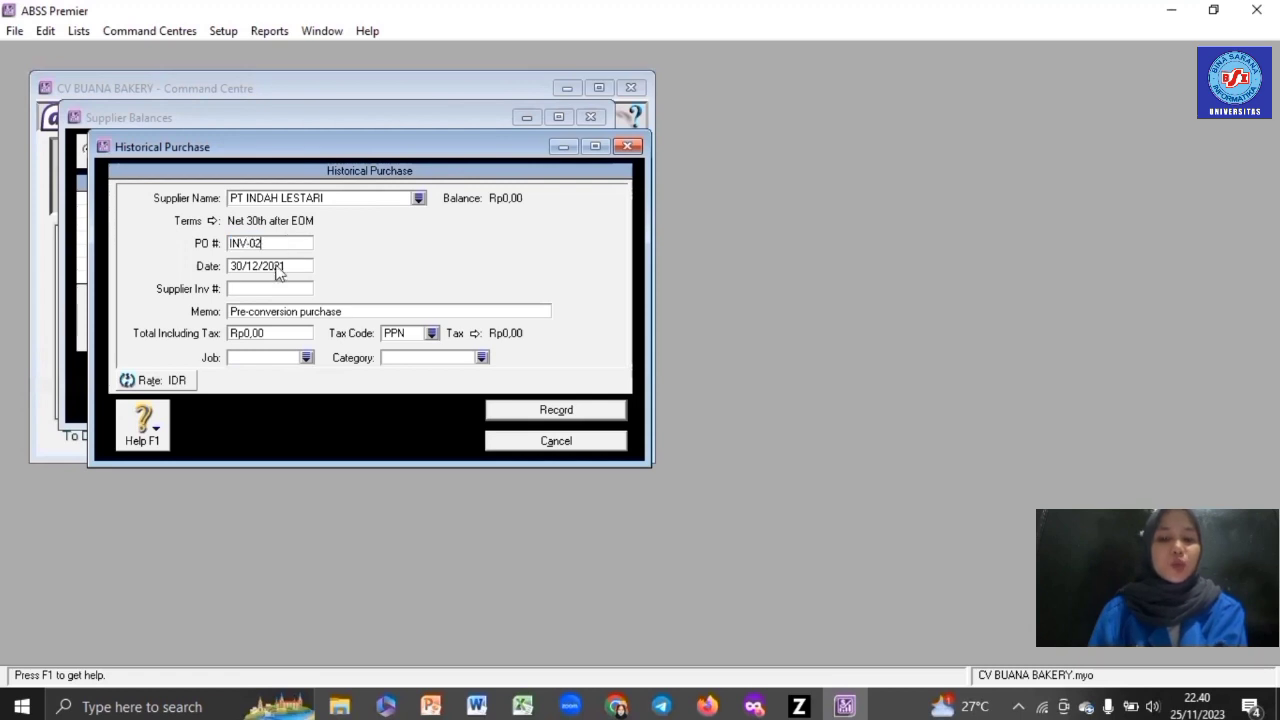
key(Tab)
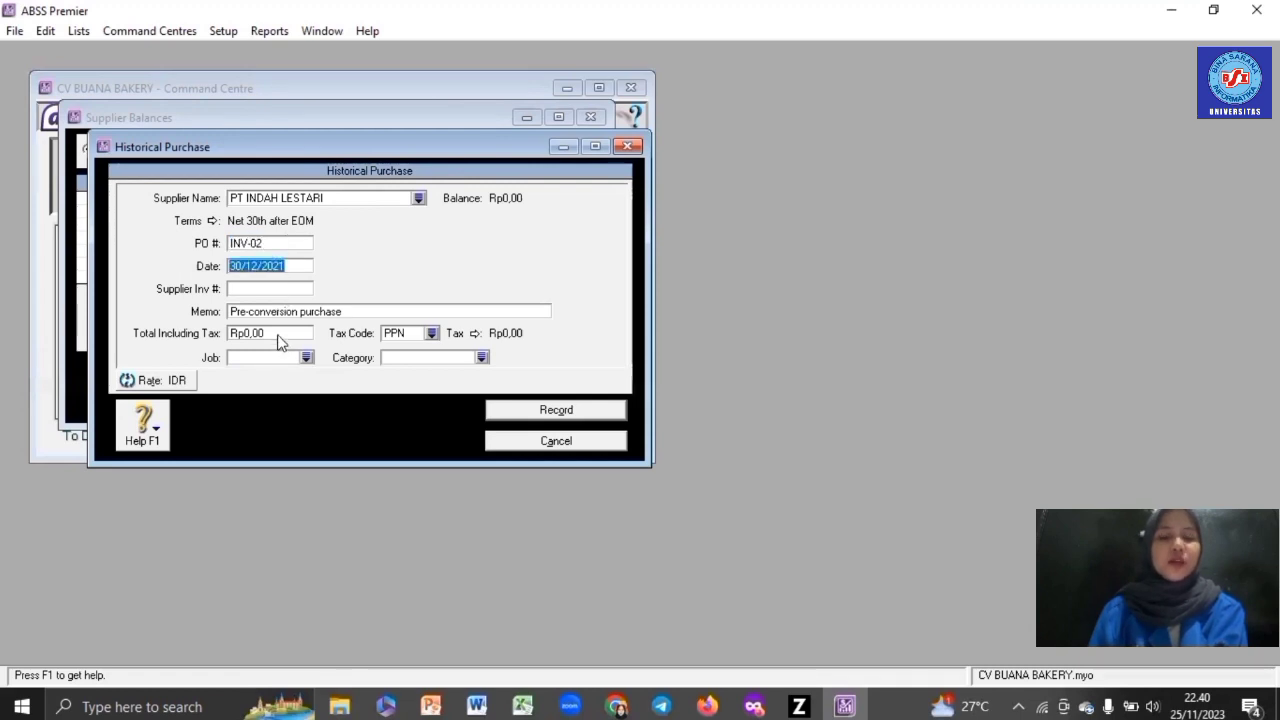
click(279, 334)
text(3)
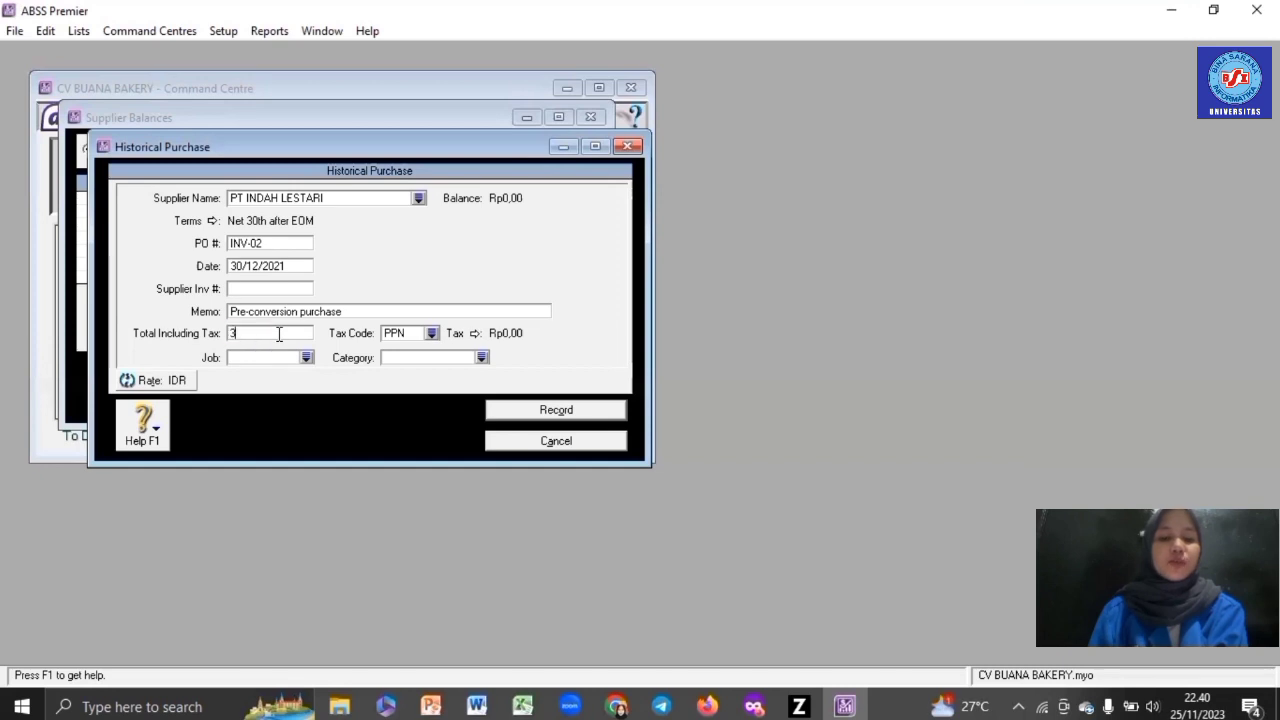
text(.000.000)
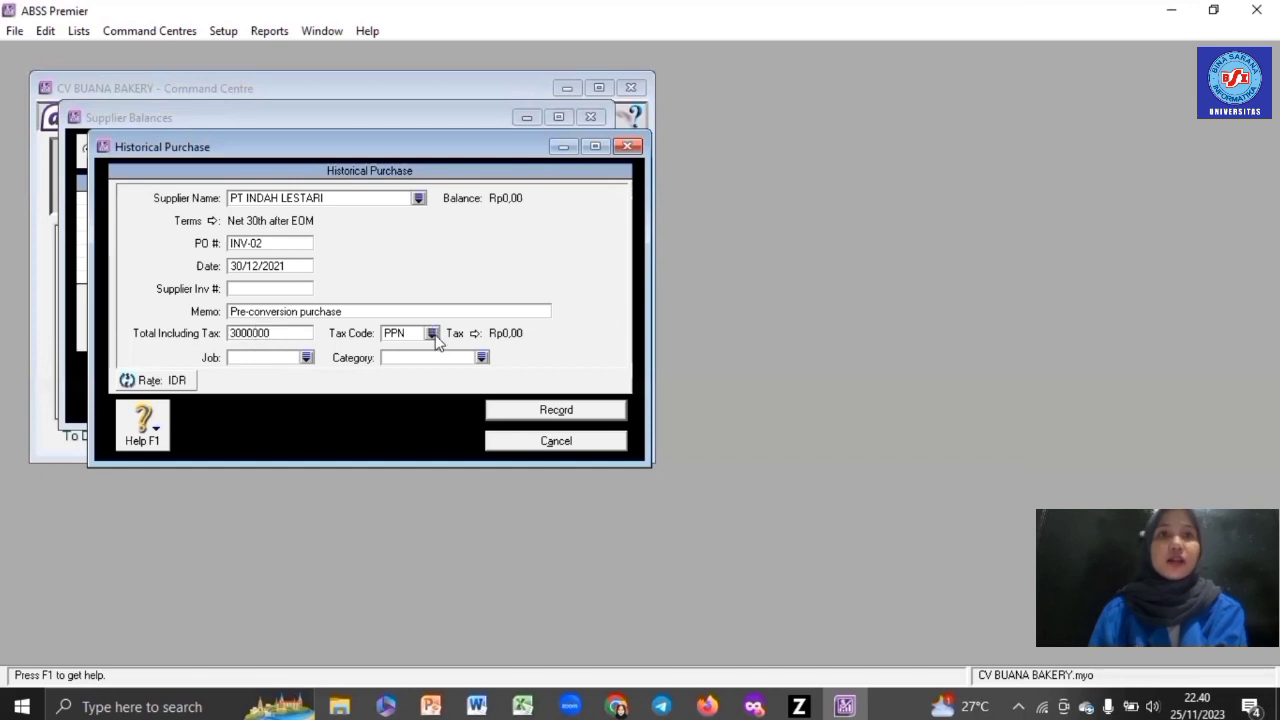
- Set tax code N-T, job P (Produk) and category L, then record the purchase
click(431, 333)
click(500, 262)
click(307, 357)
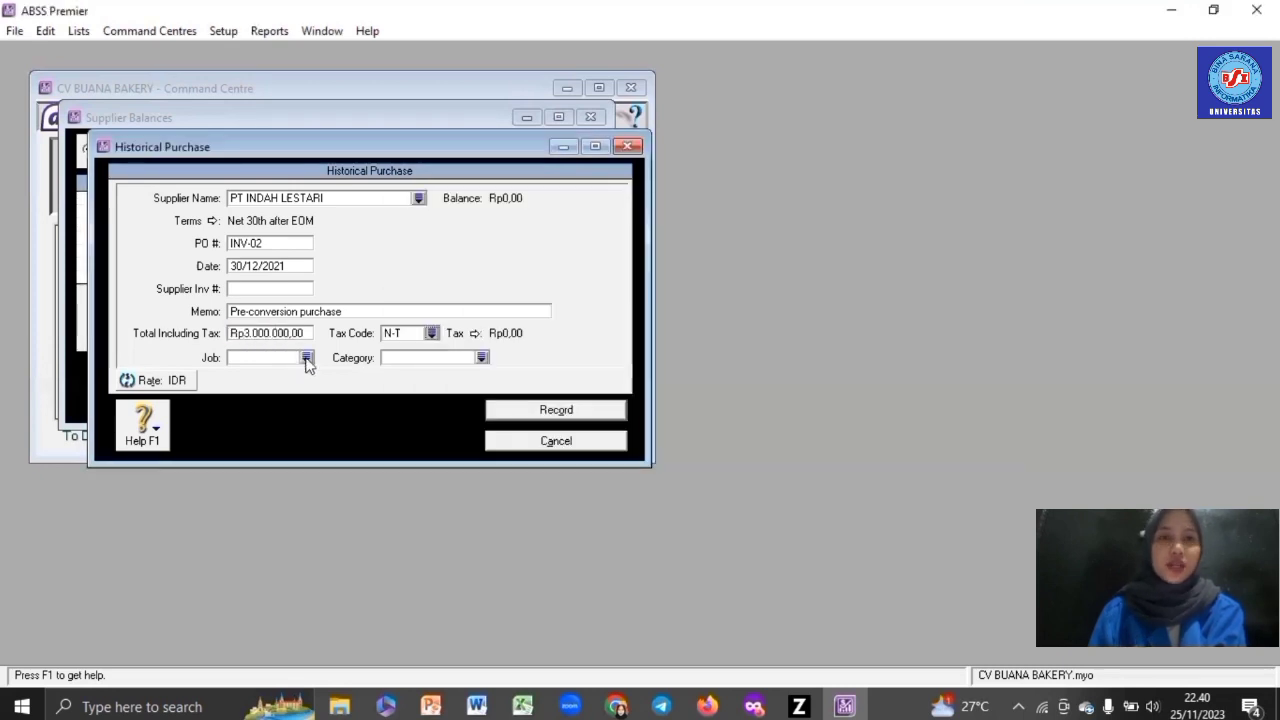
double_click(465, 263)
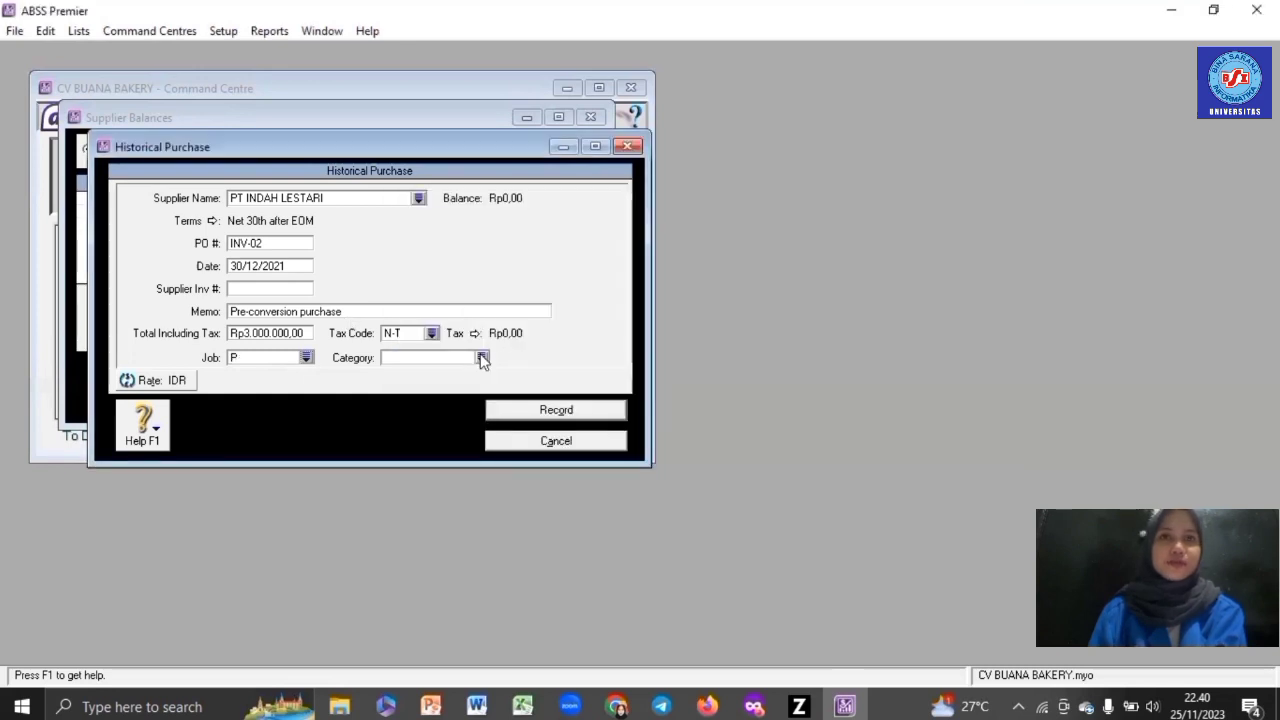
click(482, 358)
double_click(563, 251)
click(535, 414)
click(658, 438)
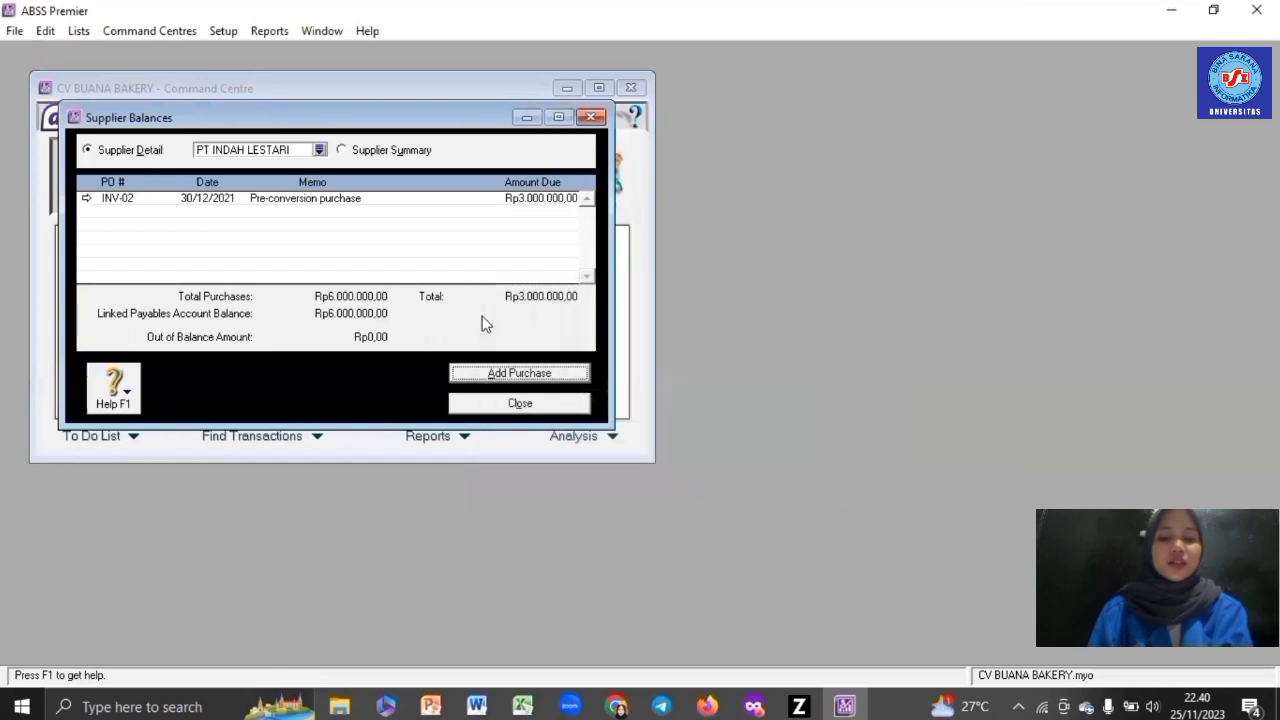
- Start historical purchase INV-03 for PT DIANA BAKERY with a US$600 total
click(319, 150)
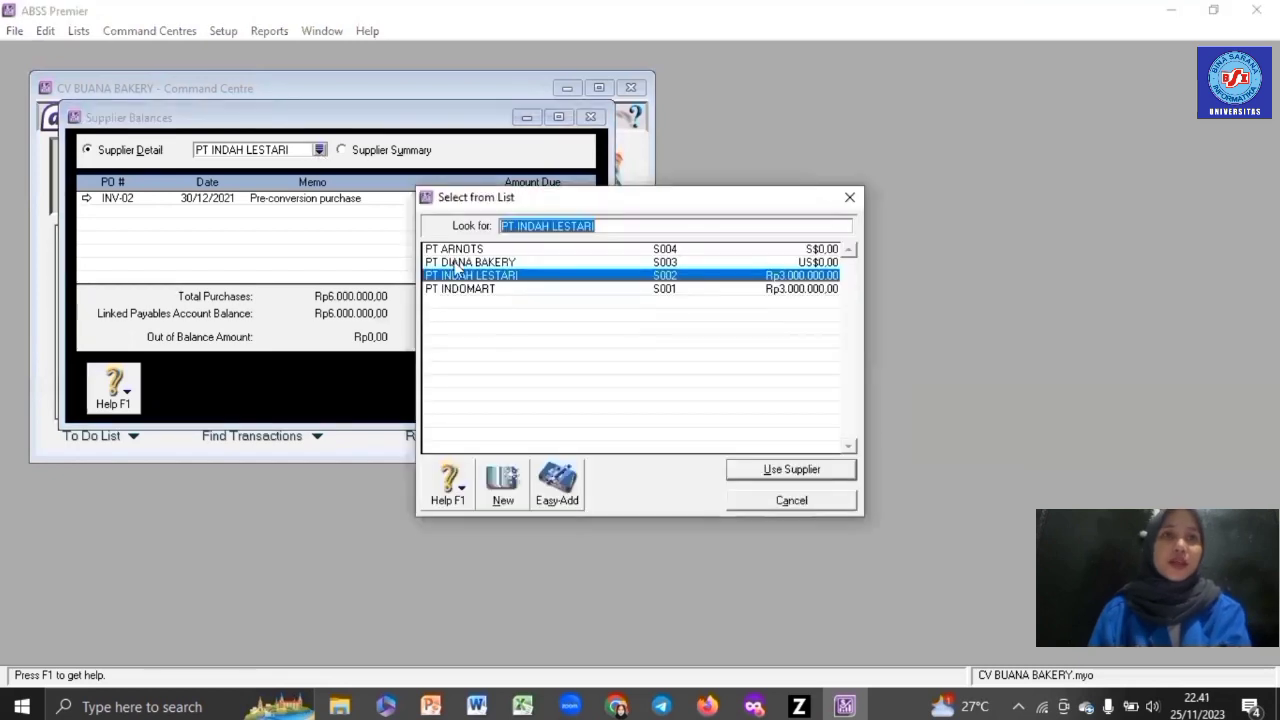
double_click(455, 262)
click(506, 376)
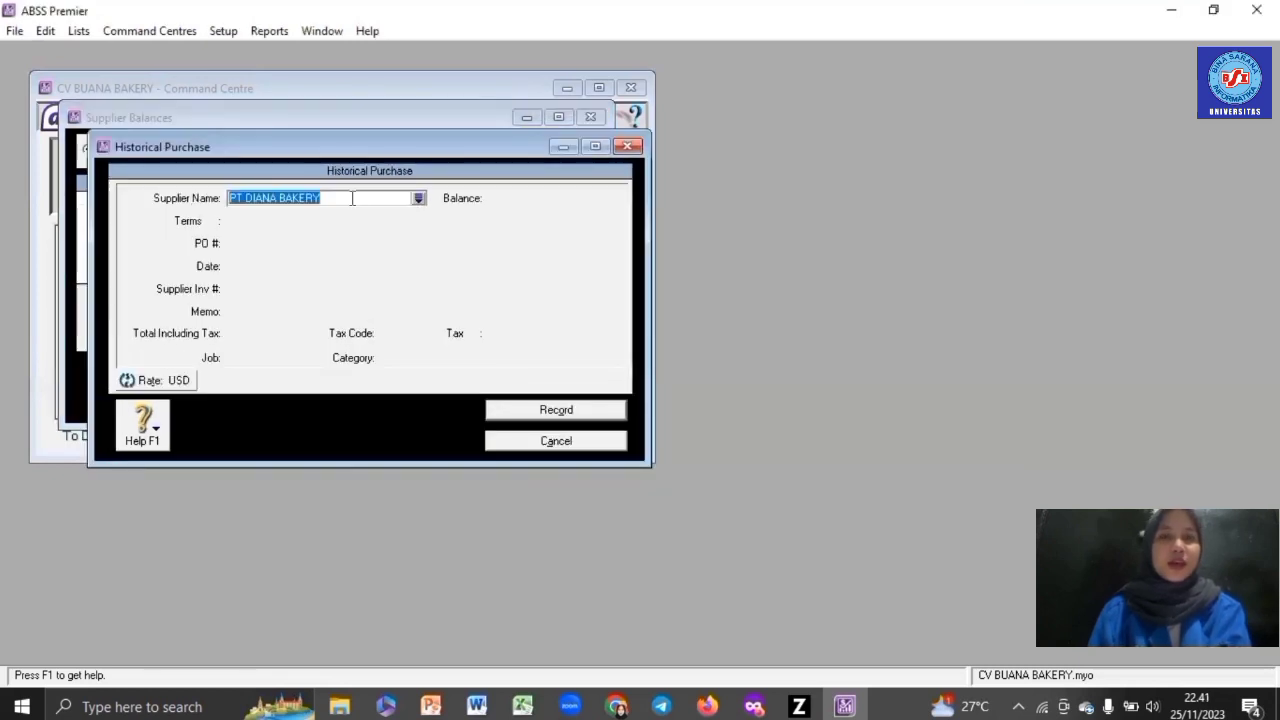
key(Tab)
text(INV)
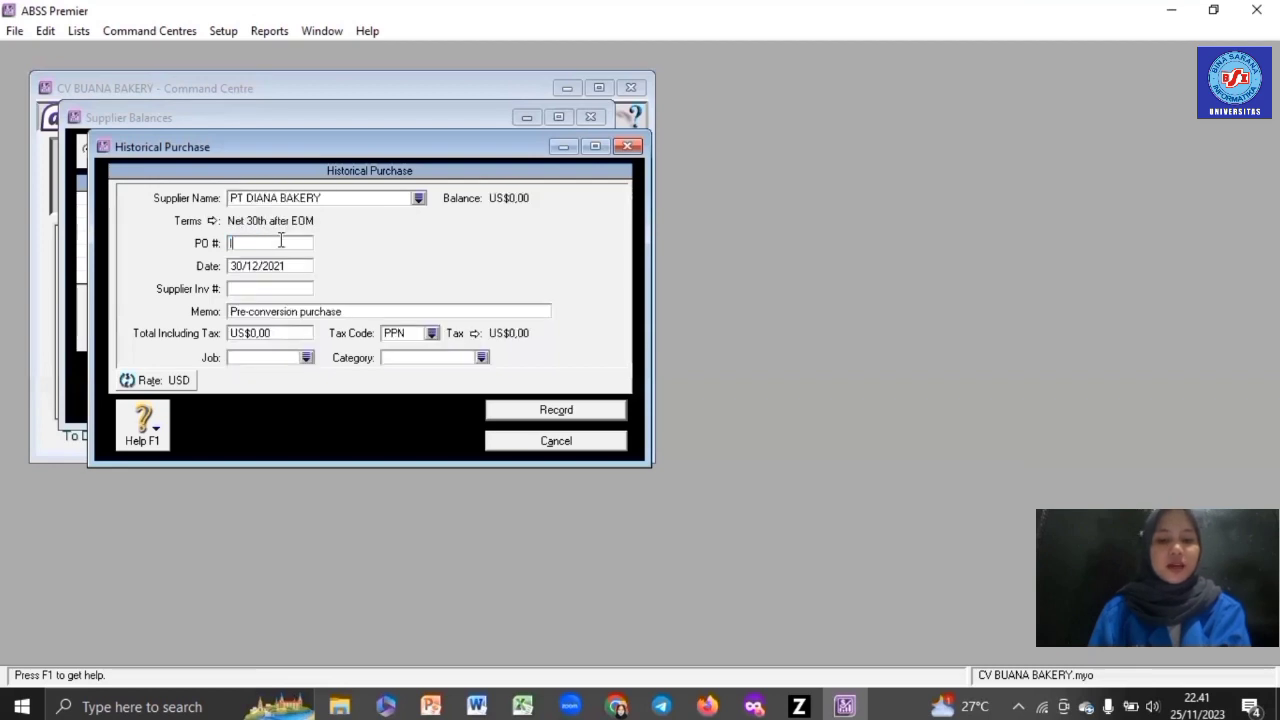
text(-03)
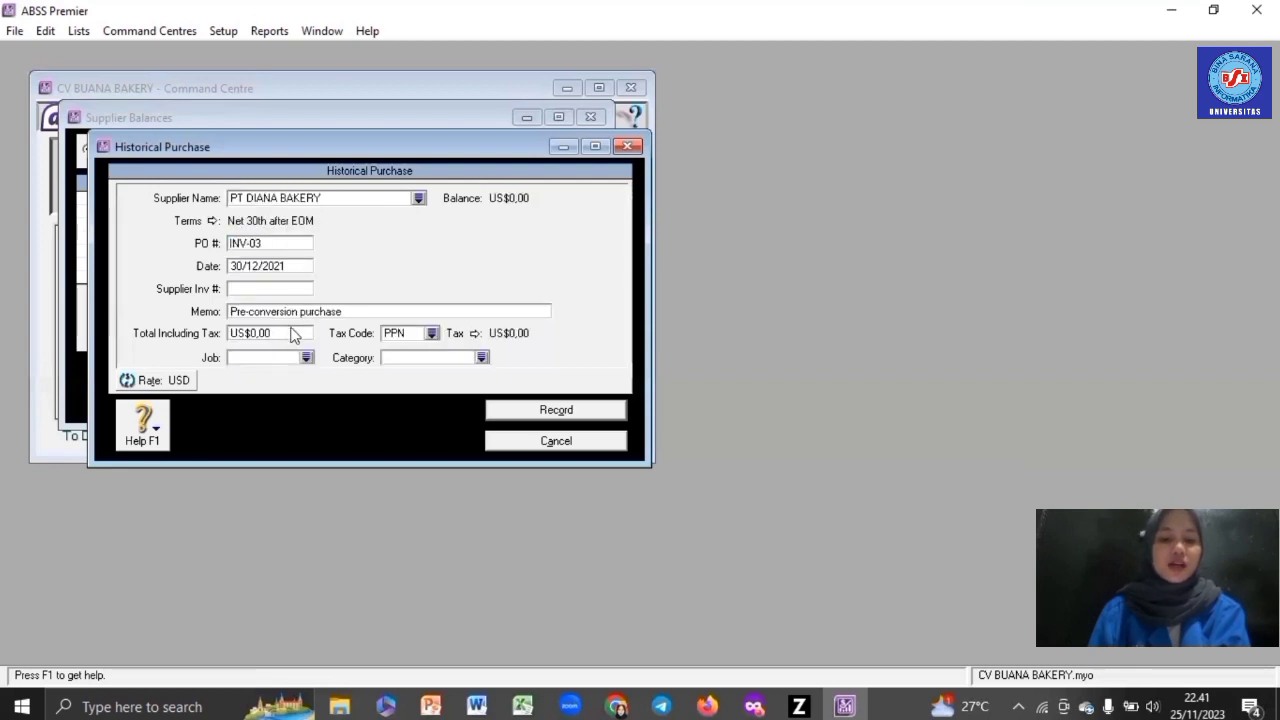
click(291, 331)
text(600)
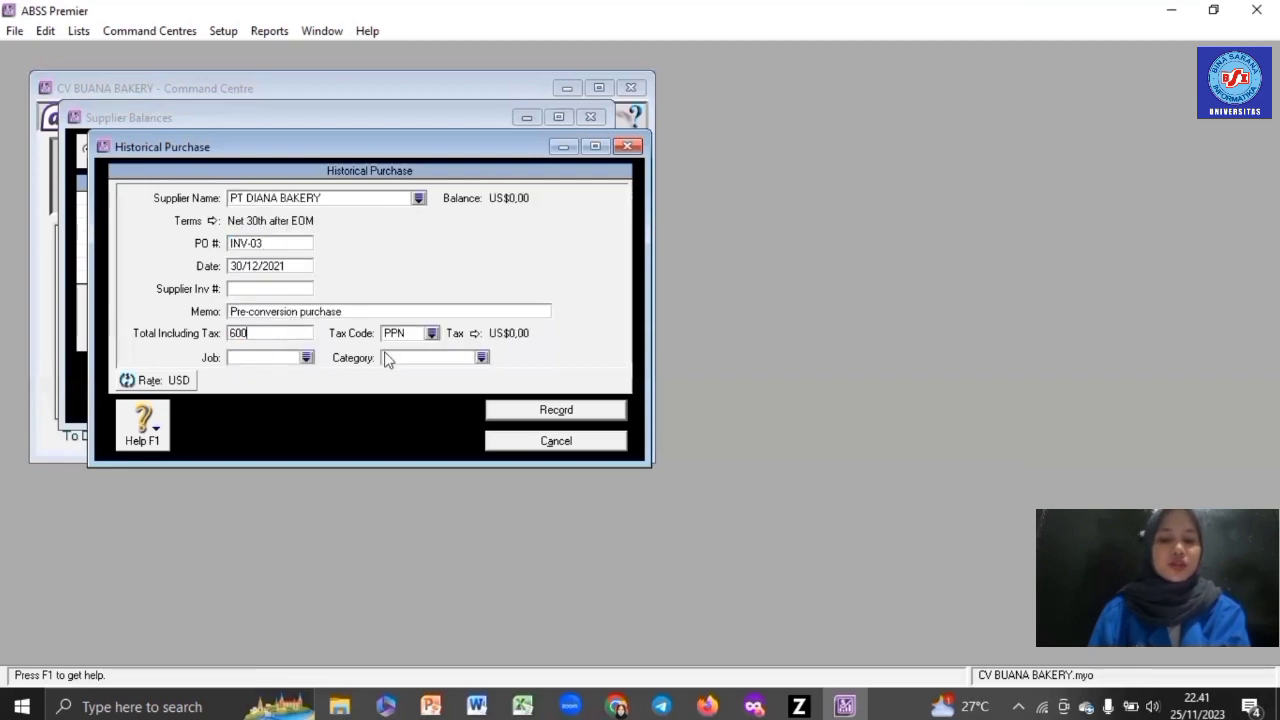
- Give INV-03 tax code N-T, job J and category Overseas, then record it
click(431, 333)
key(Up)
key(Return)
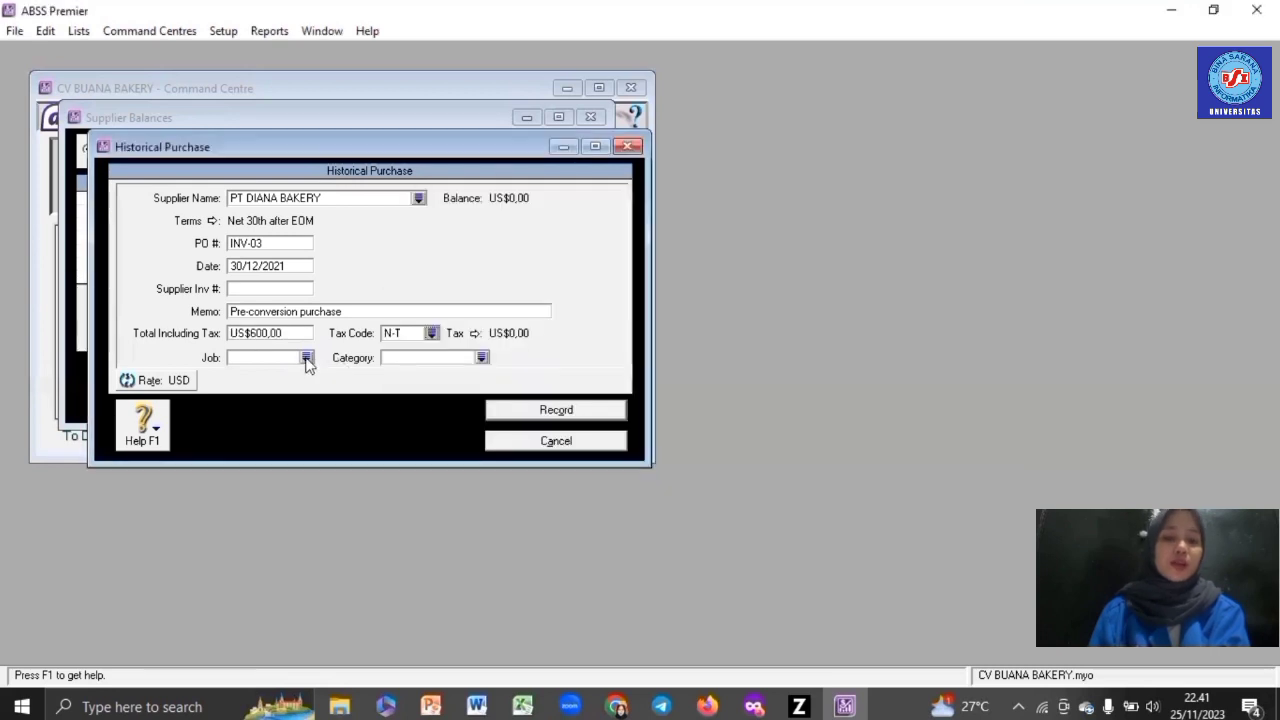
click(306, 357)
key(Escape)
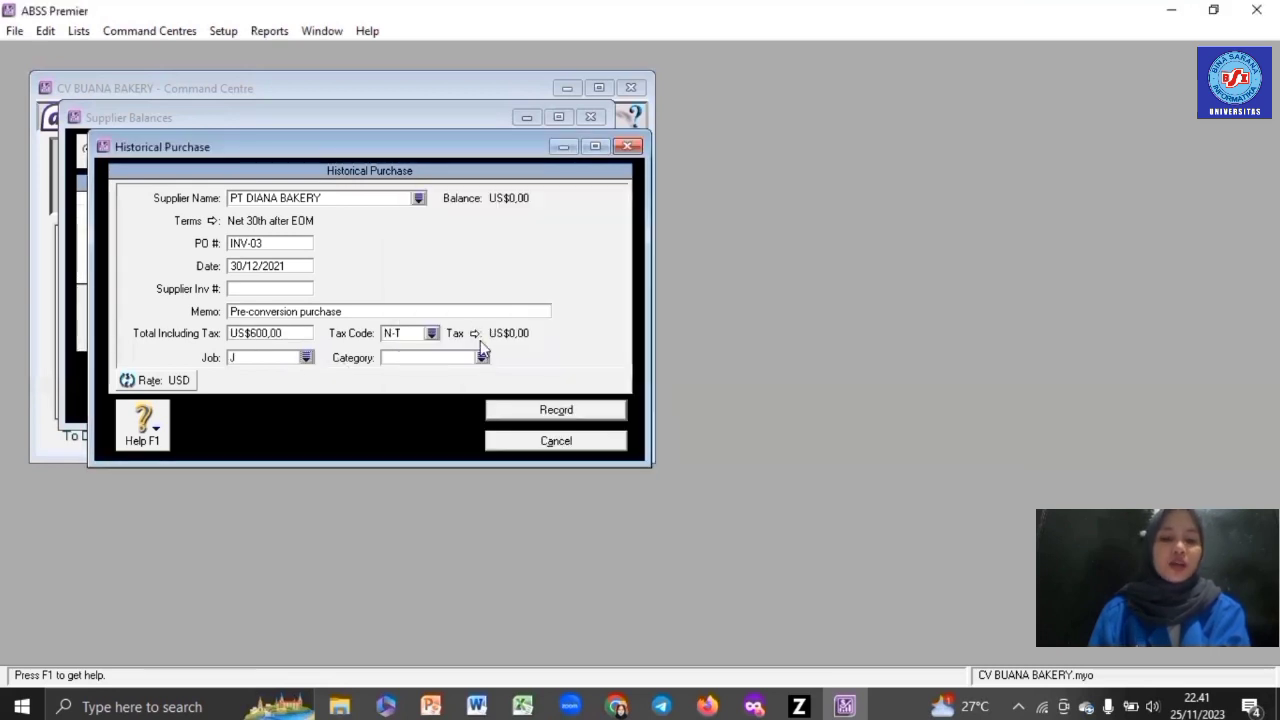
click(482, 357)
key(Return)
click(530, 410)
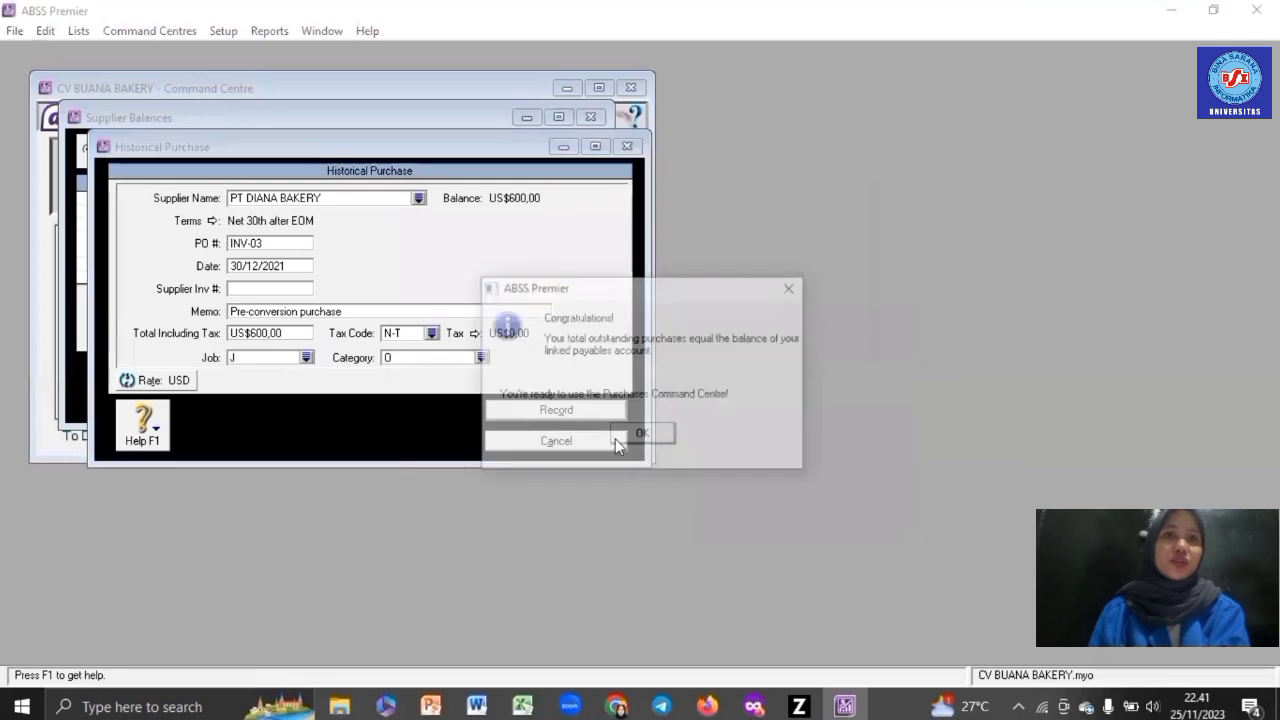
click(640, 437)
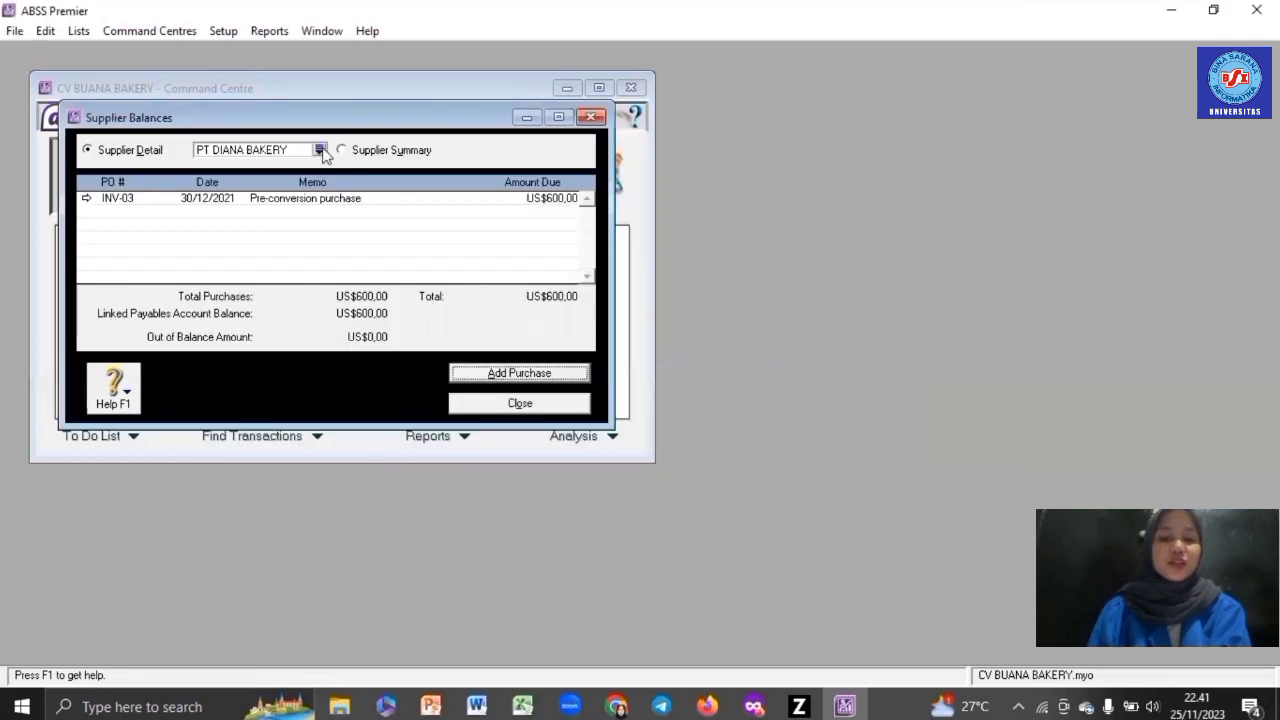
- Start historical purchase INV-04 for PT ARNOTS with a S$350 total
double_click(432, 249)
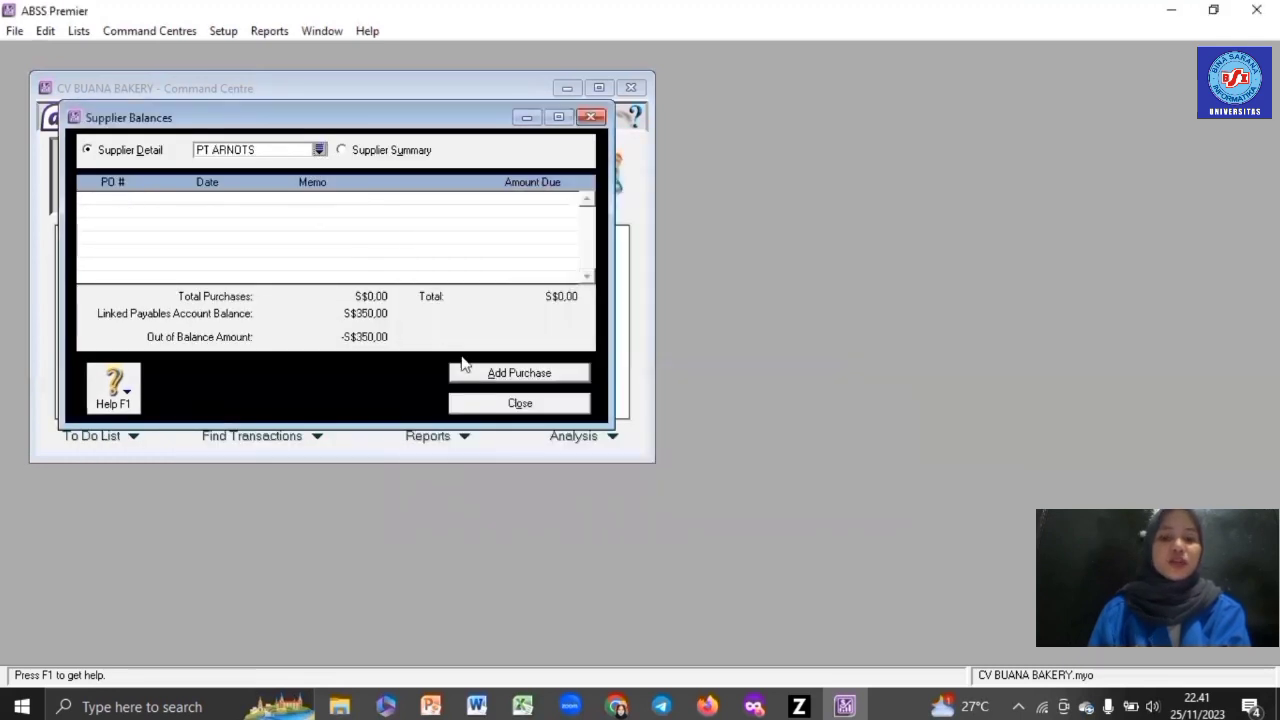
click(491, 367)
click(296, 241)
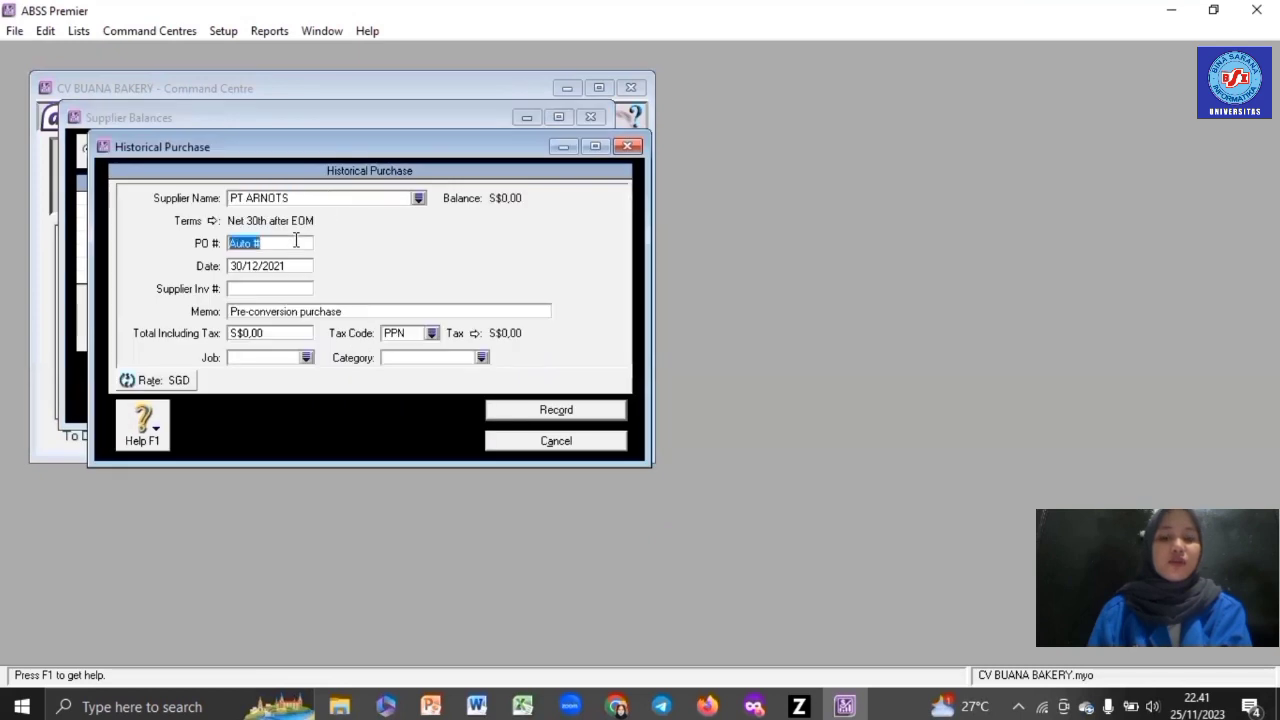
key(BackSpace)
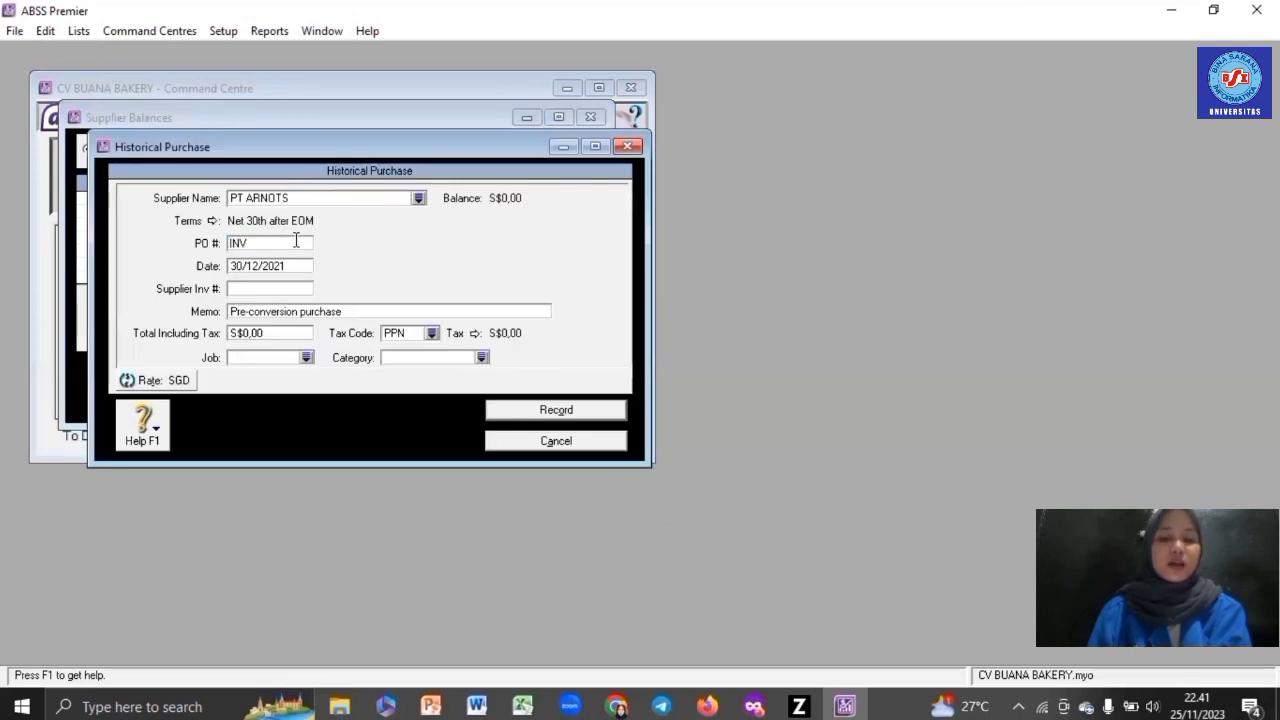
text(INV-04)
click(288, 333)
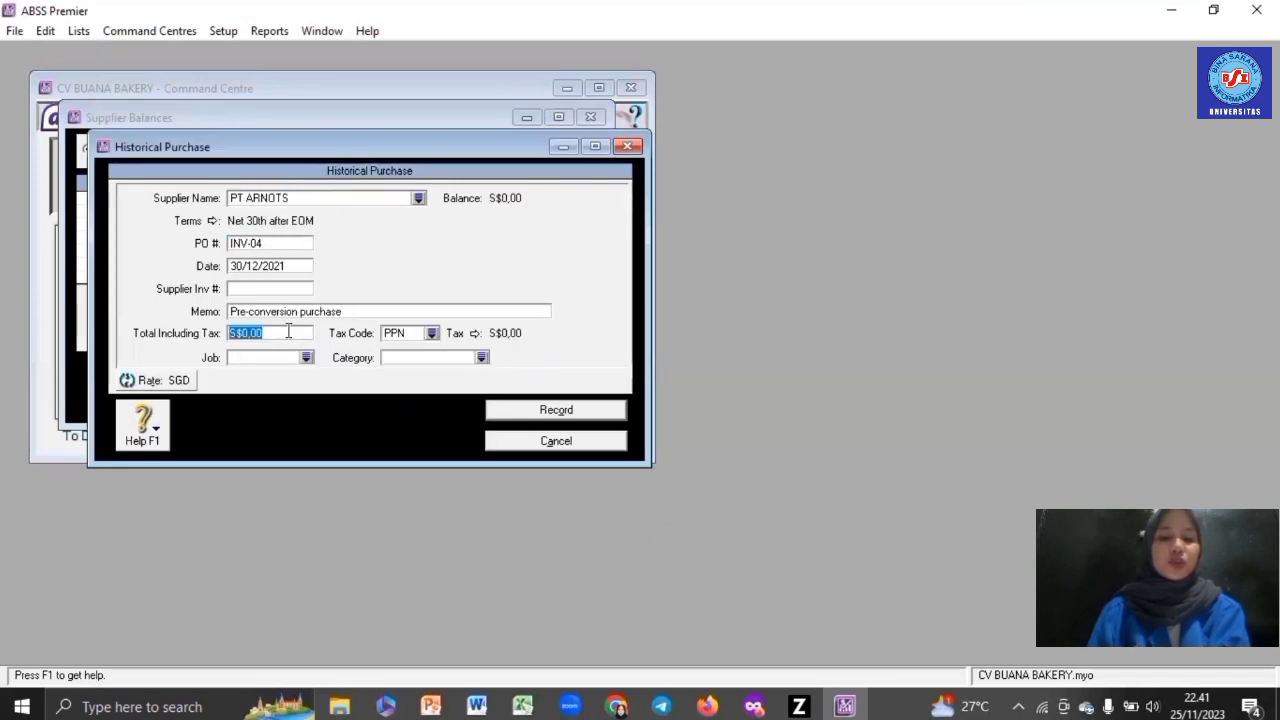
text(350)
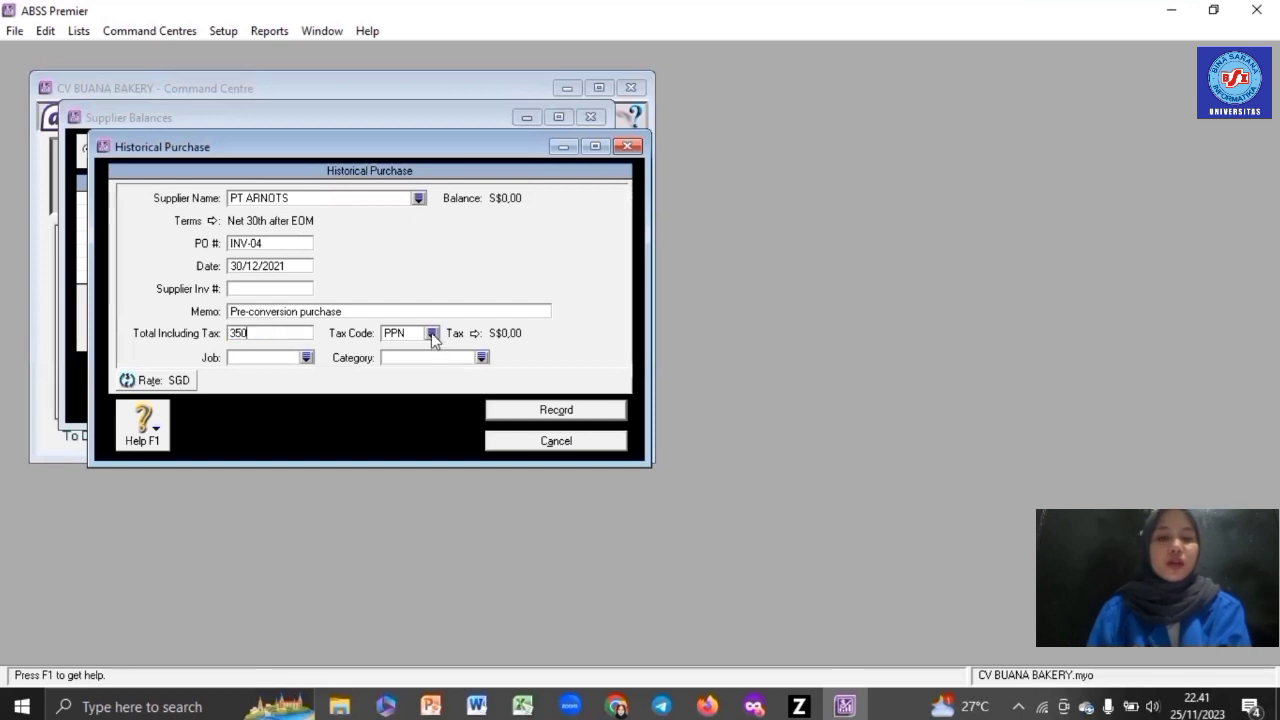
- Give INV-04 tax code N-T, job Jasa and category Overseas, then record it
click(431, 333)
double_click(440, 260)
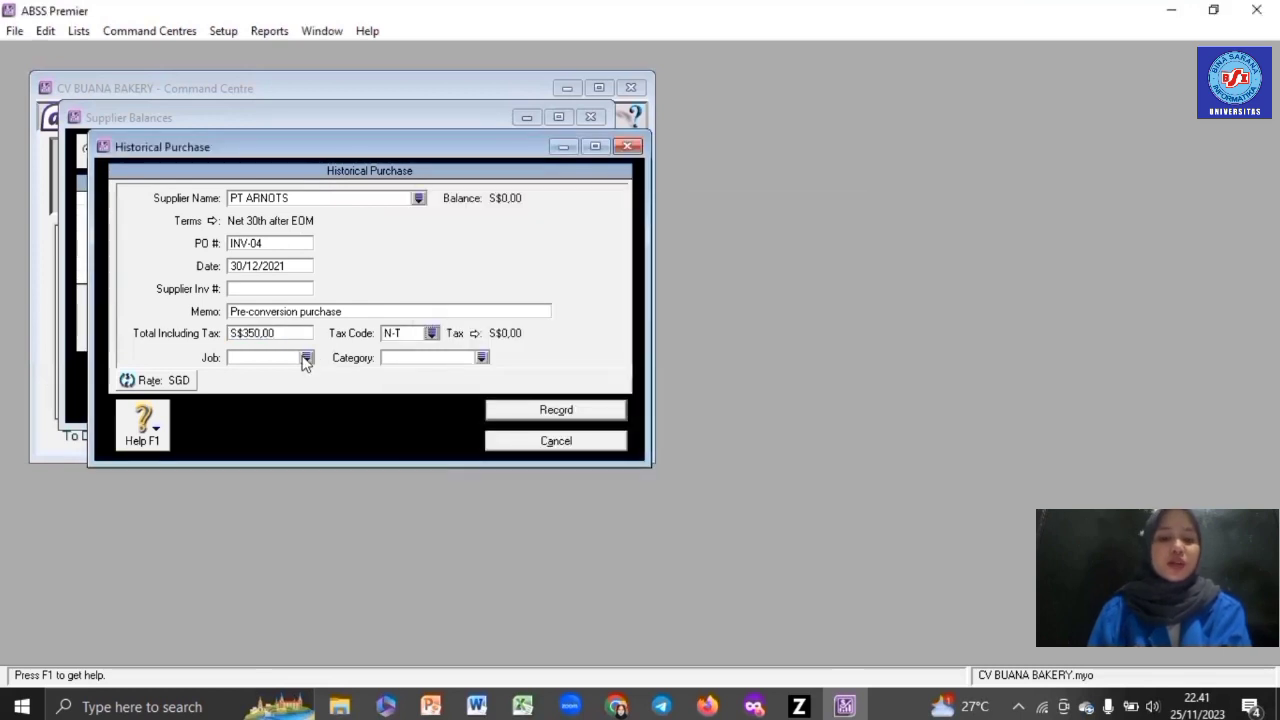
click(306, 357)
double_click(455, 250)
click(482, 357)
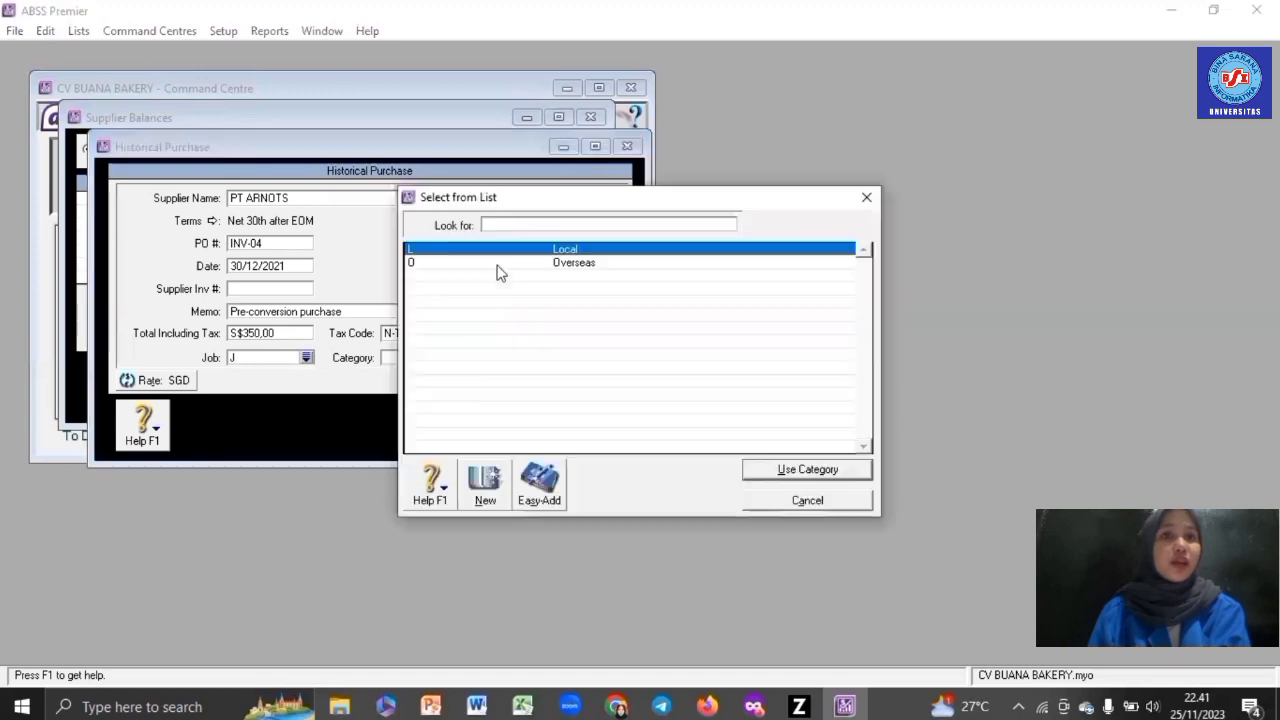
double_click(506, 262)
click(548, 413)
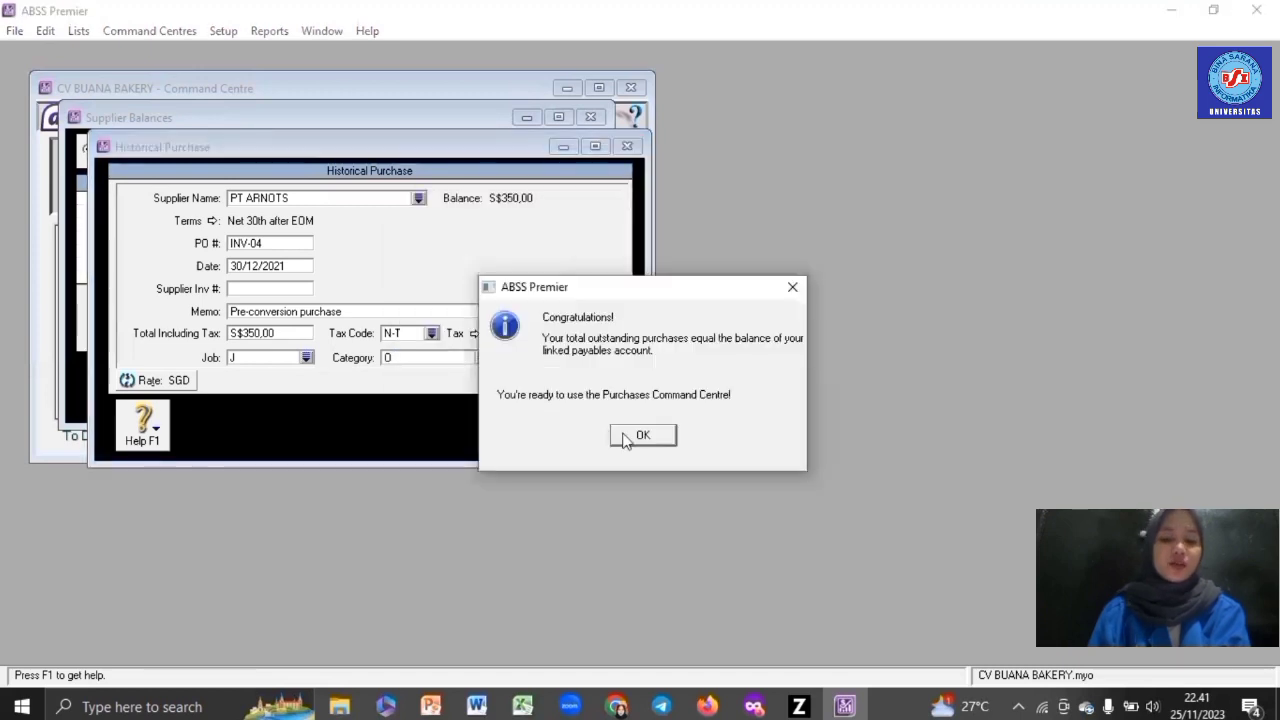
click(618, 434)
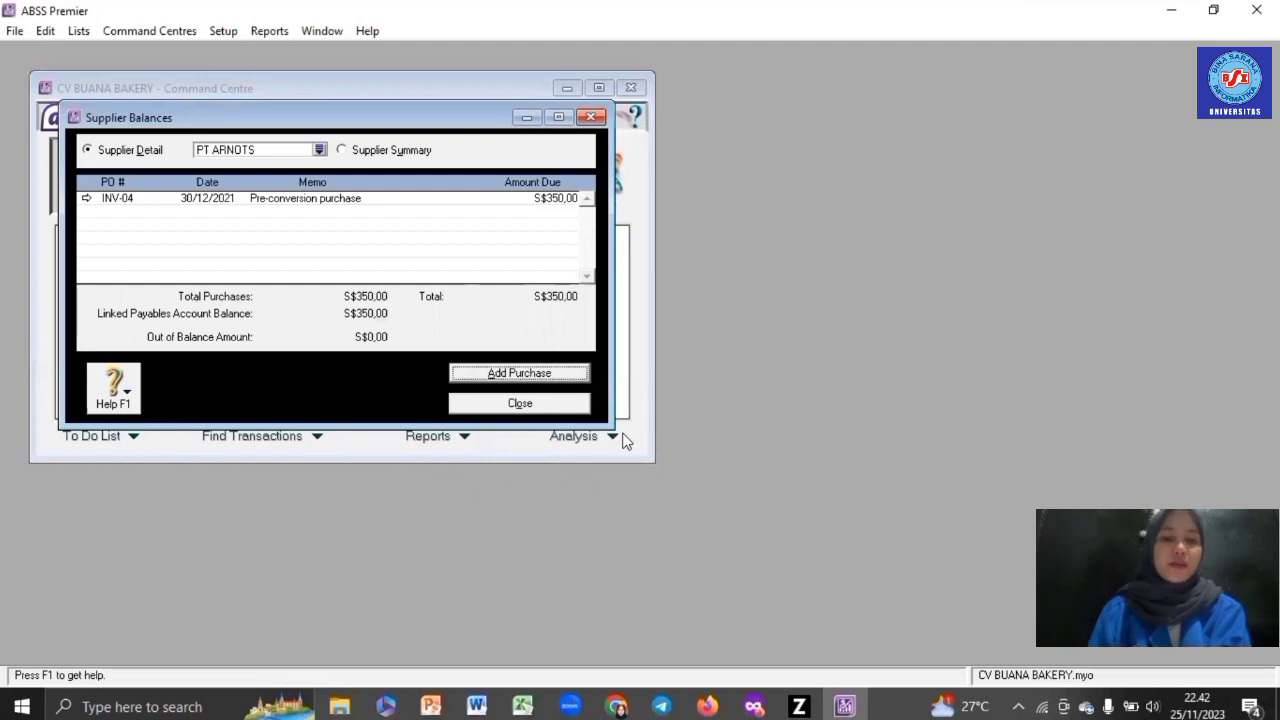
- Create a new inventory item R001 named Chocolate Cake from the Items List
click(551, 410)
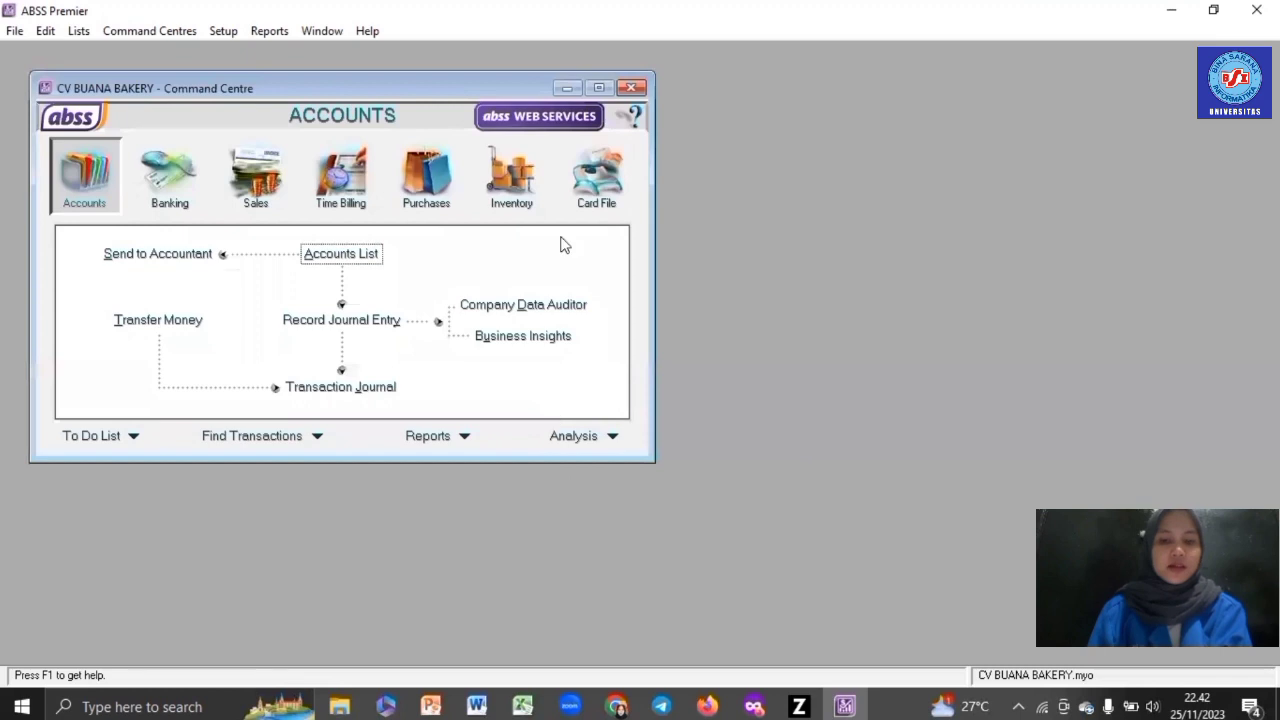
click(530, 198)
click(357, 290)
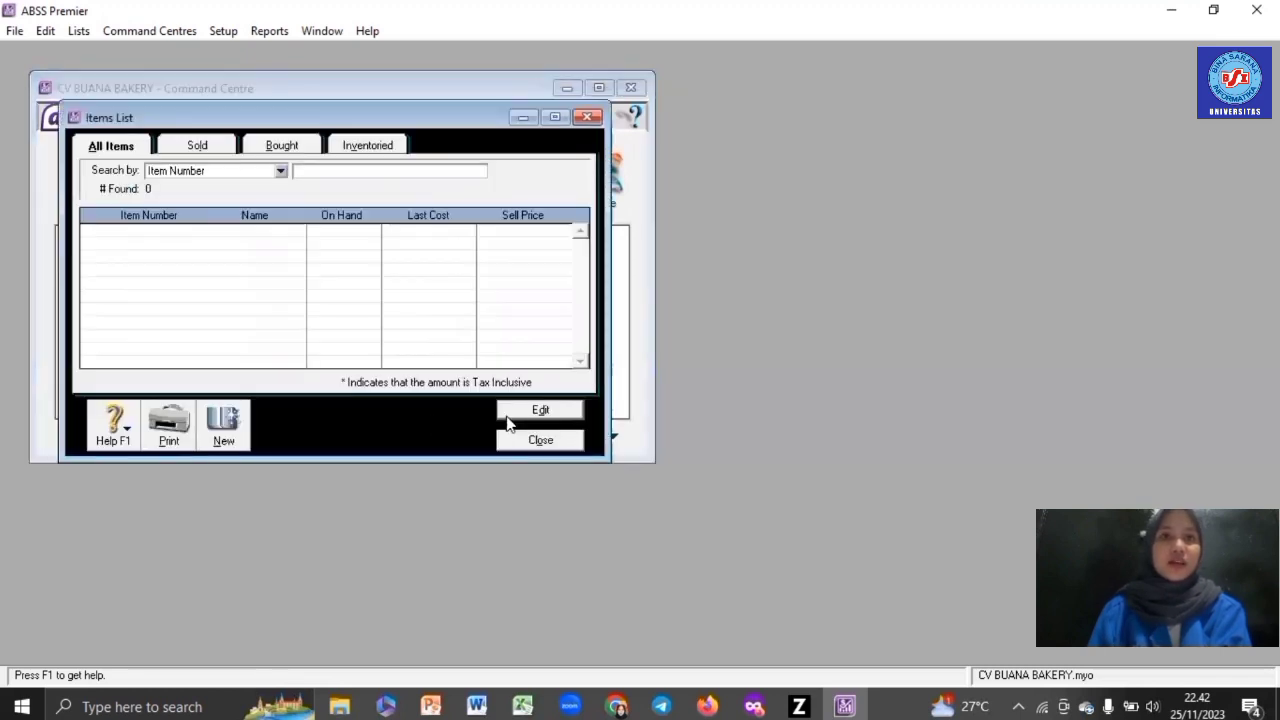
click(220, 432)
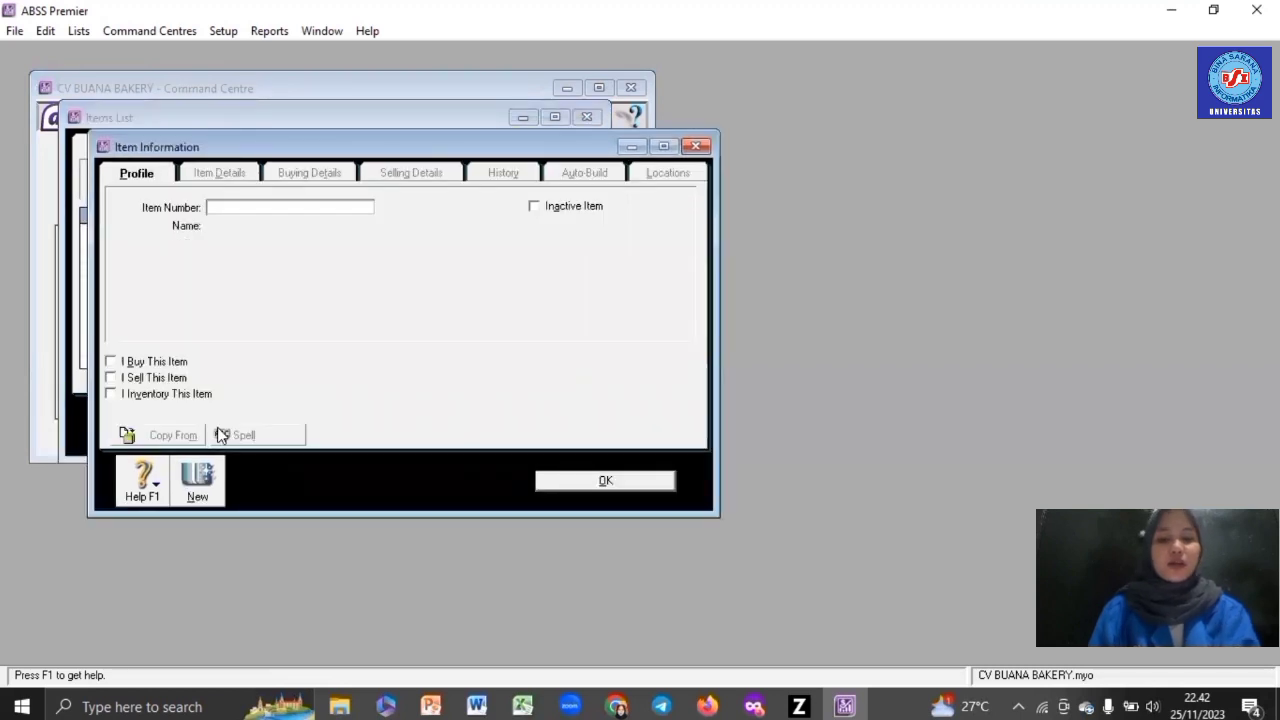
text(R001)
key(Tab)
text(C)
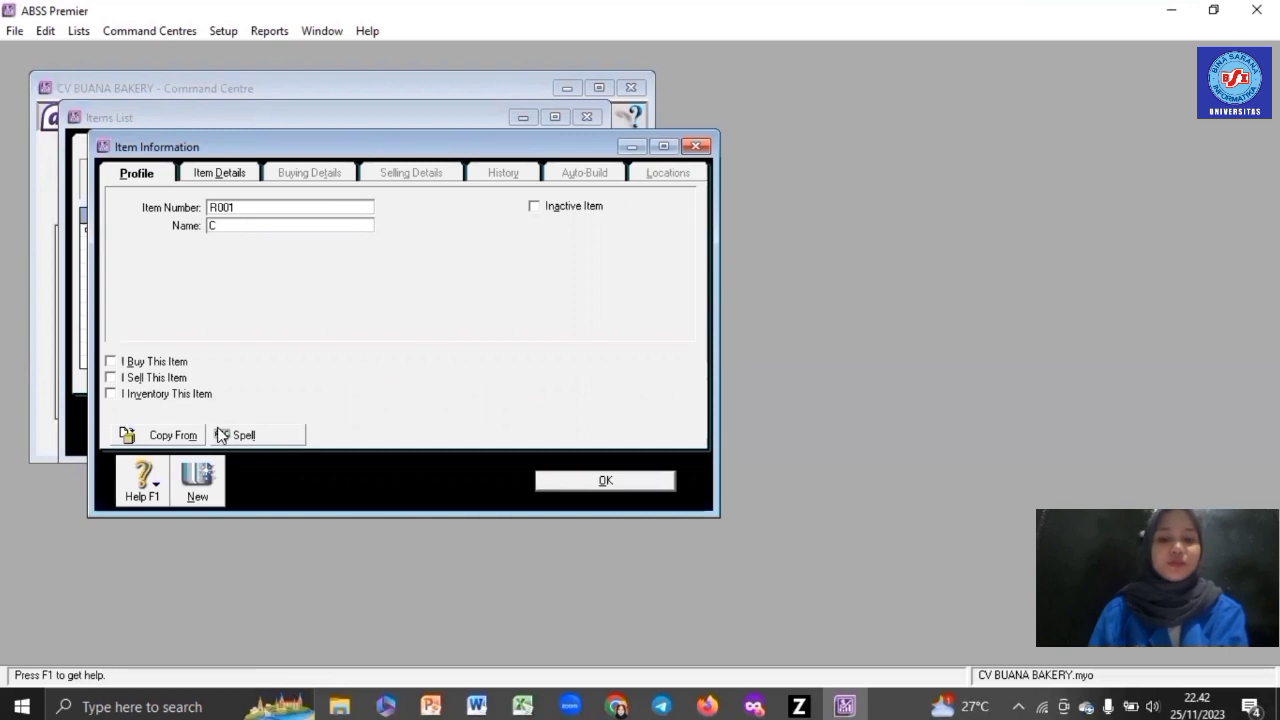
text(hocola)
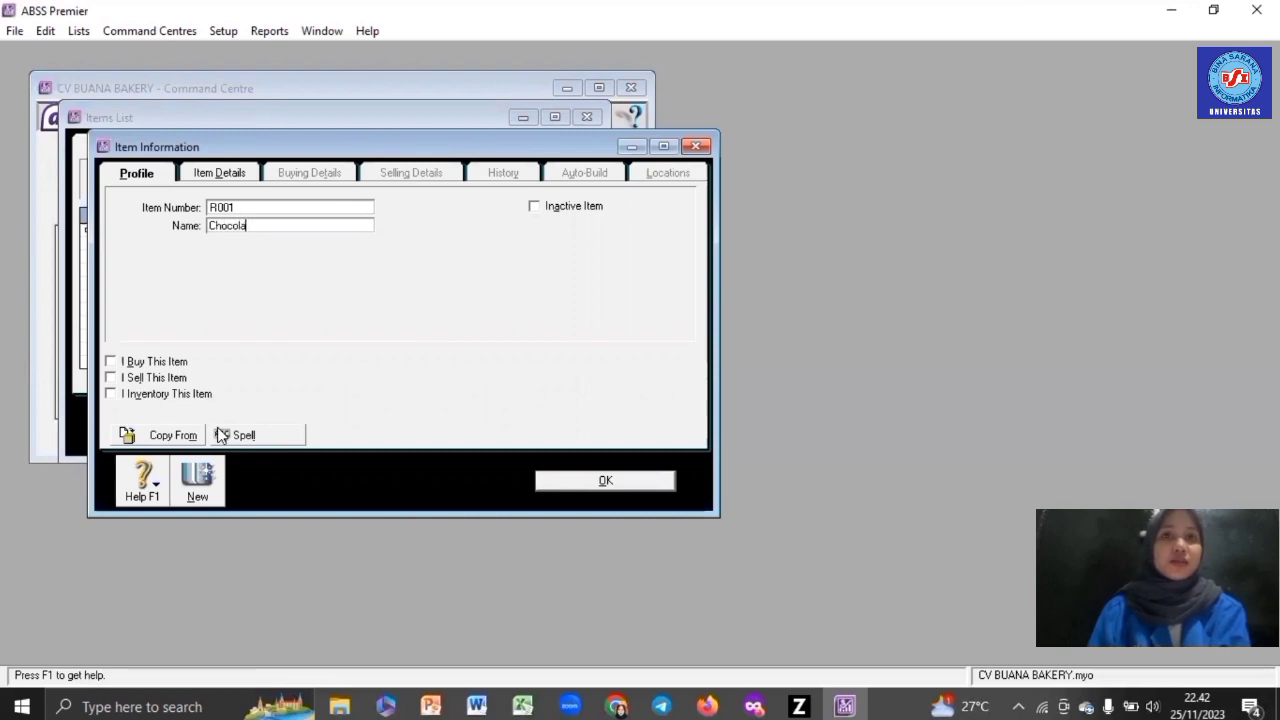
text(te Cak)
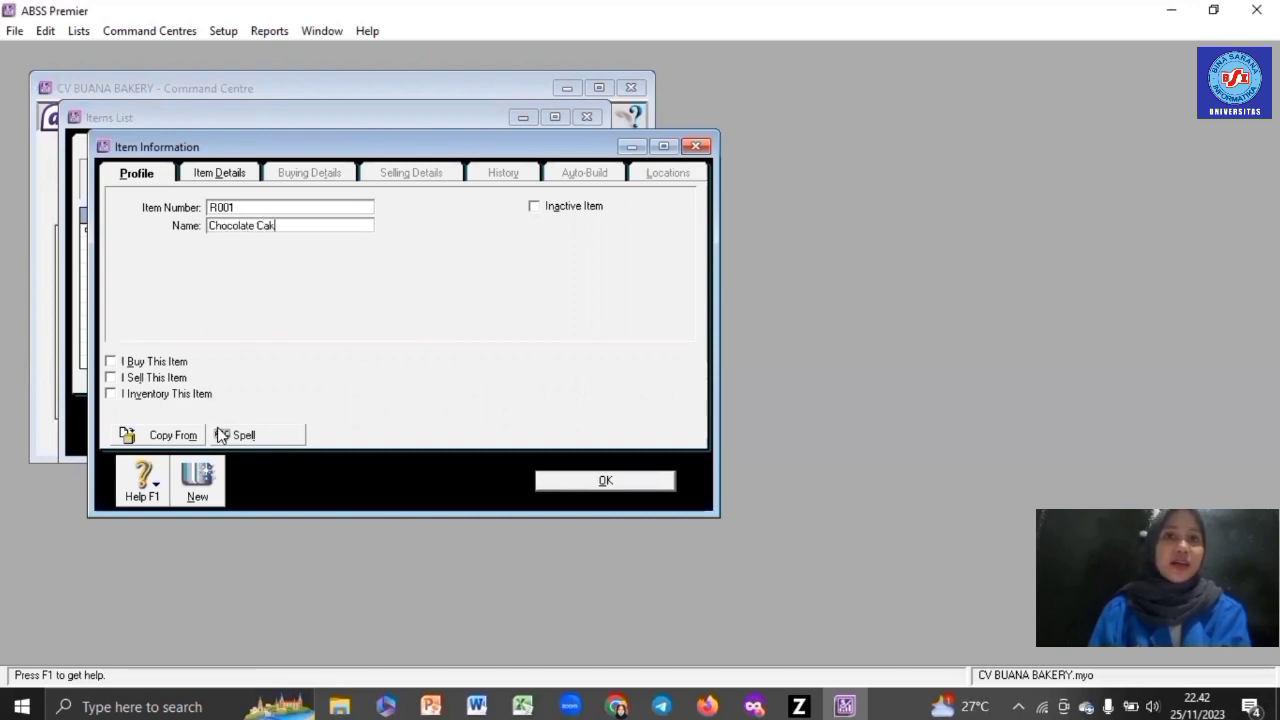
text(e)
key(Tab)
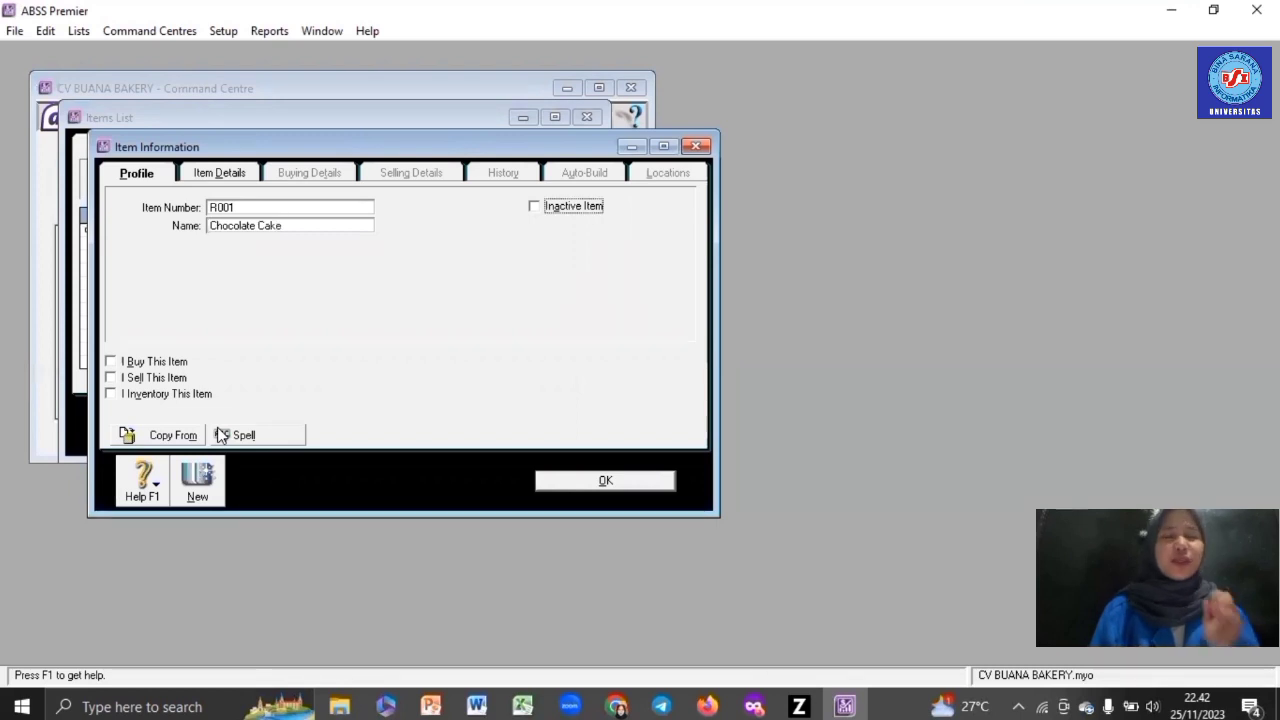
- Mark it bought, sold and inventoried with accounts 5-2000, 4-5000 and 1-2310
click(155, 362)
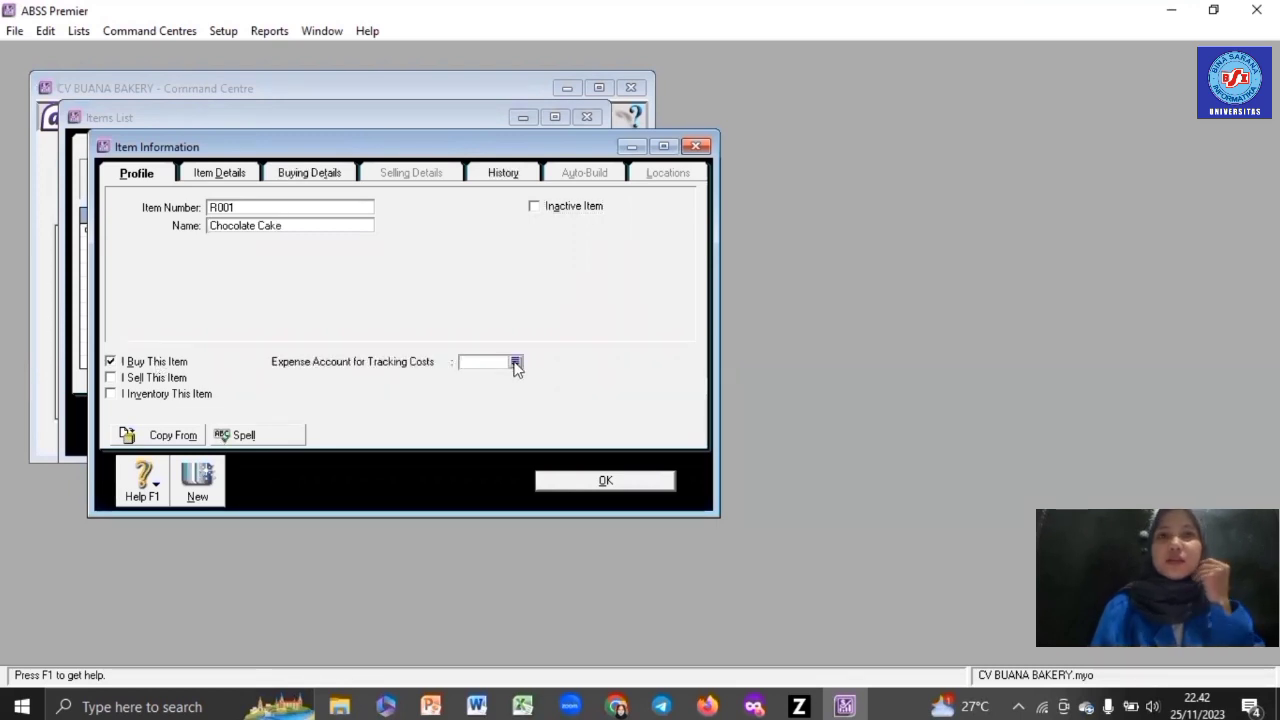
click(515, 362)
double_click(516, 275)
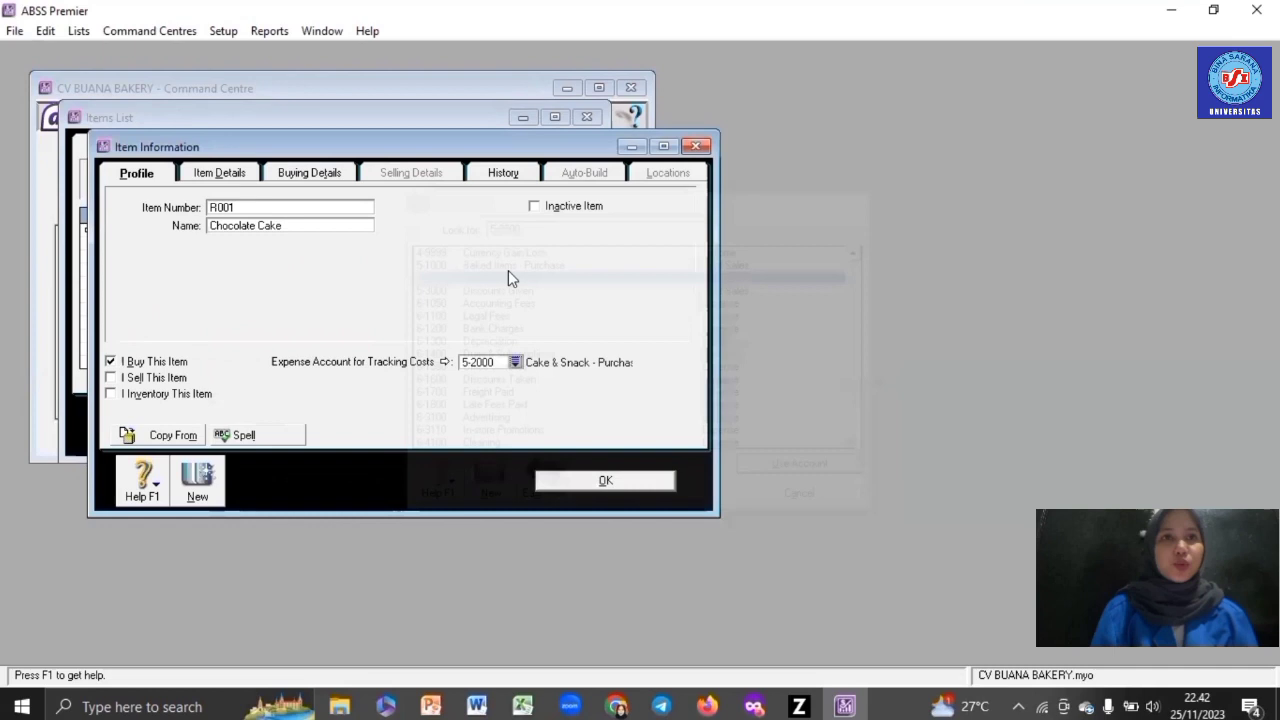
click(170, 378)
click(515, 380)
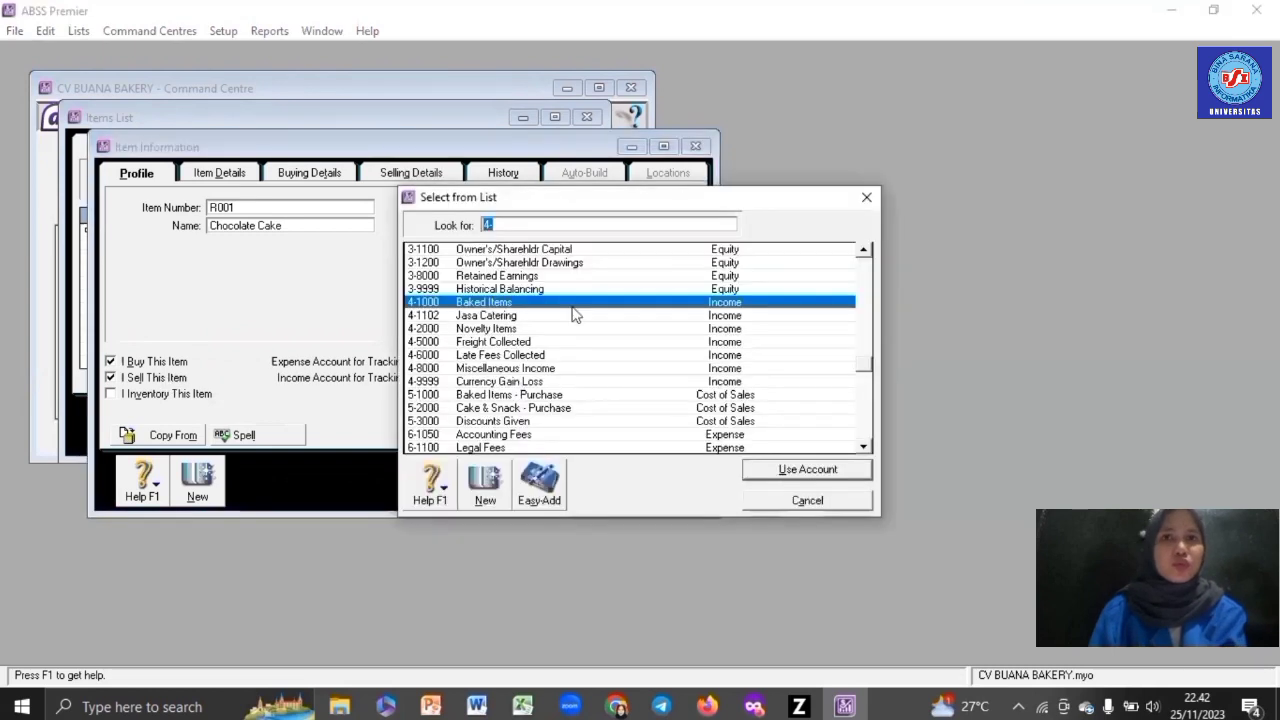
click(533, 344)
double_click(533, 344)
click(110, 393)
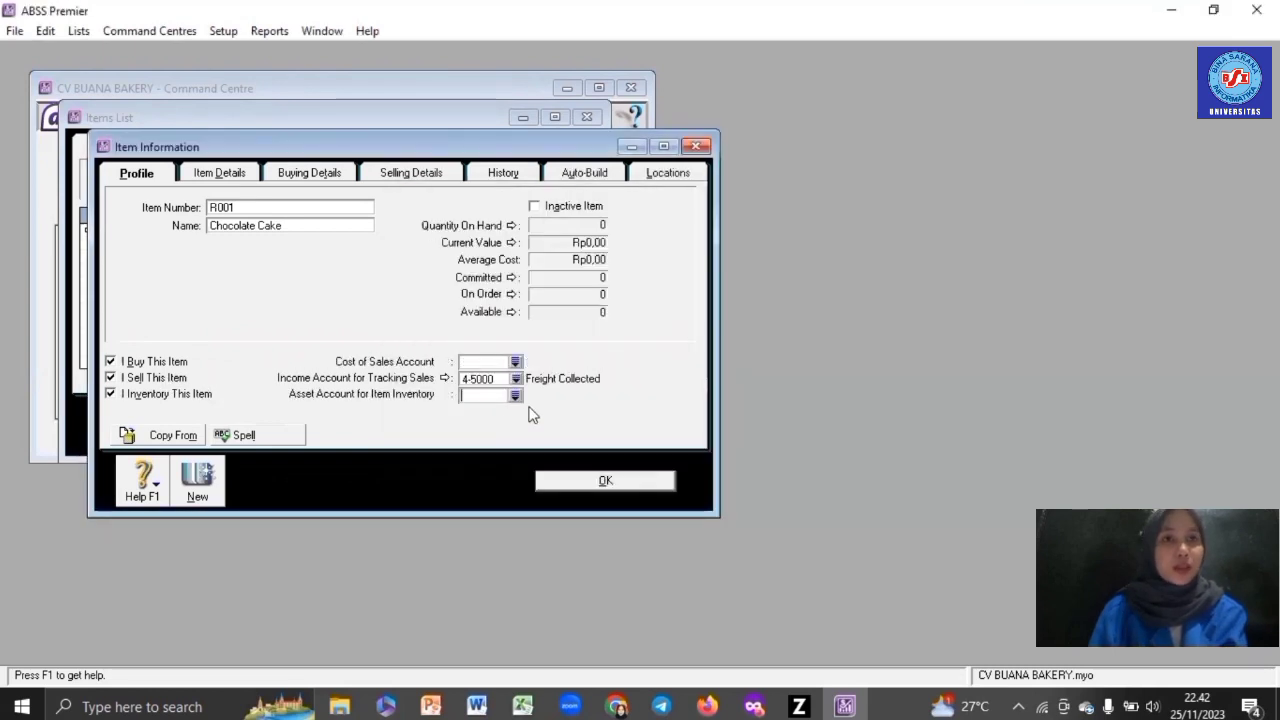
click(516, 395)
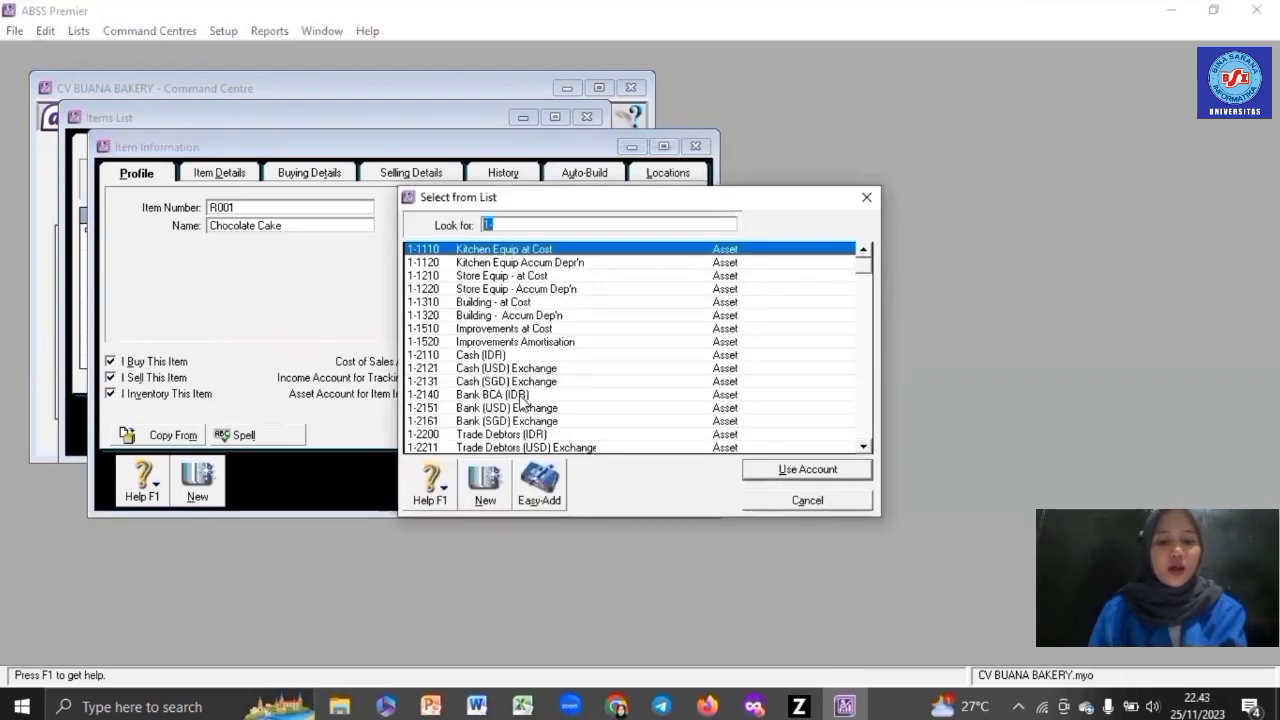
scroll(521, 400, down, 3)
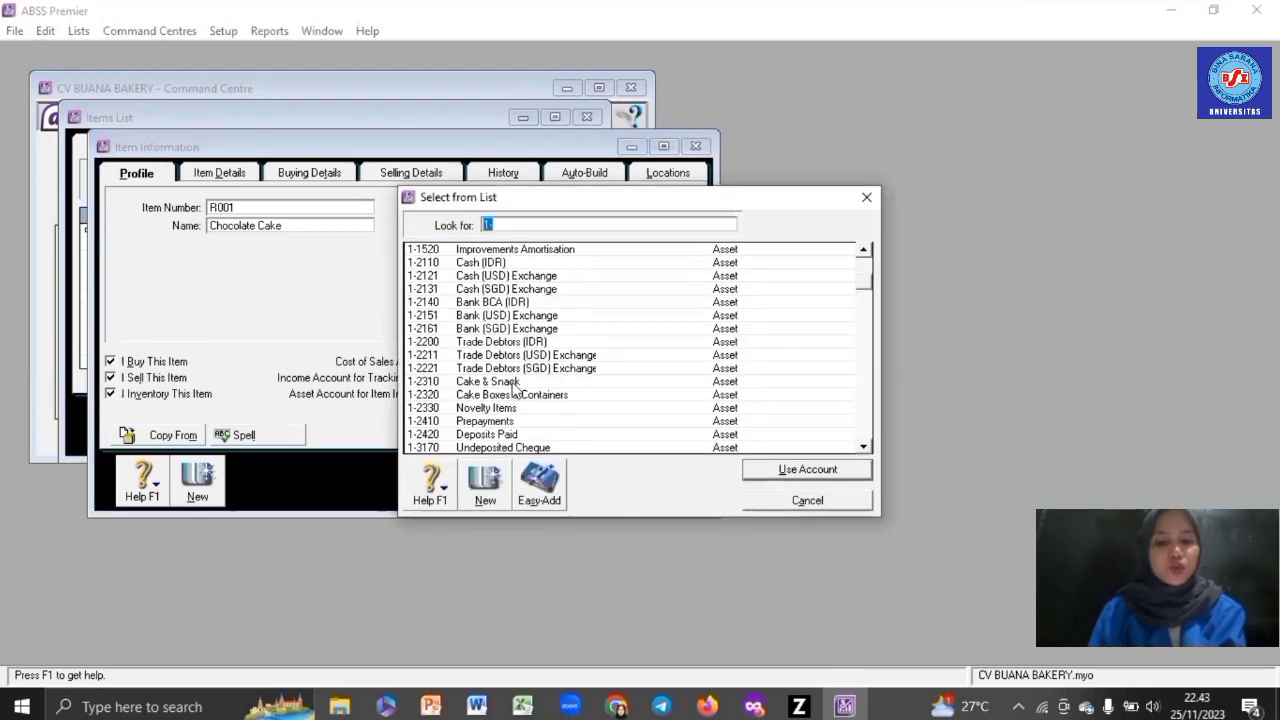
double_click(511, 381)
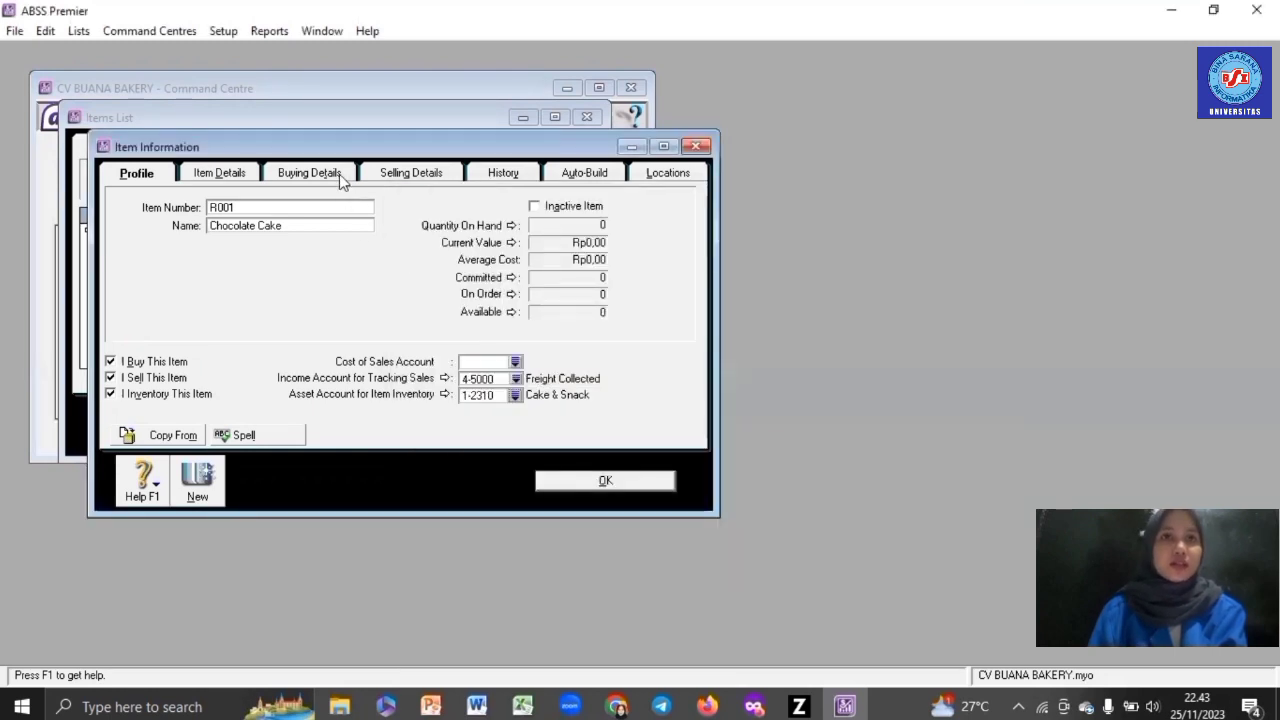
click(341, 175)
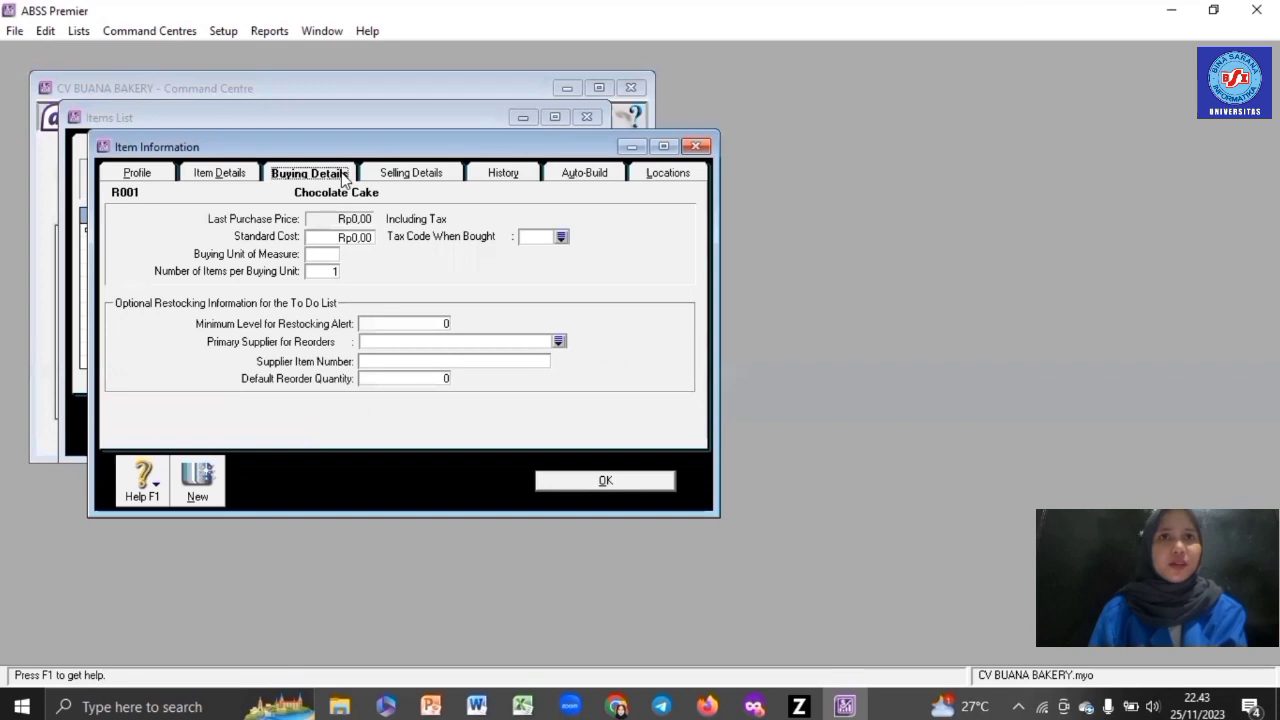
- Set the buying unit to PCS with purchase tax code N-T
click(326, 255)
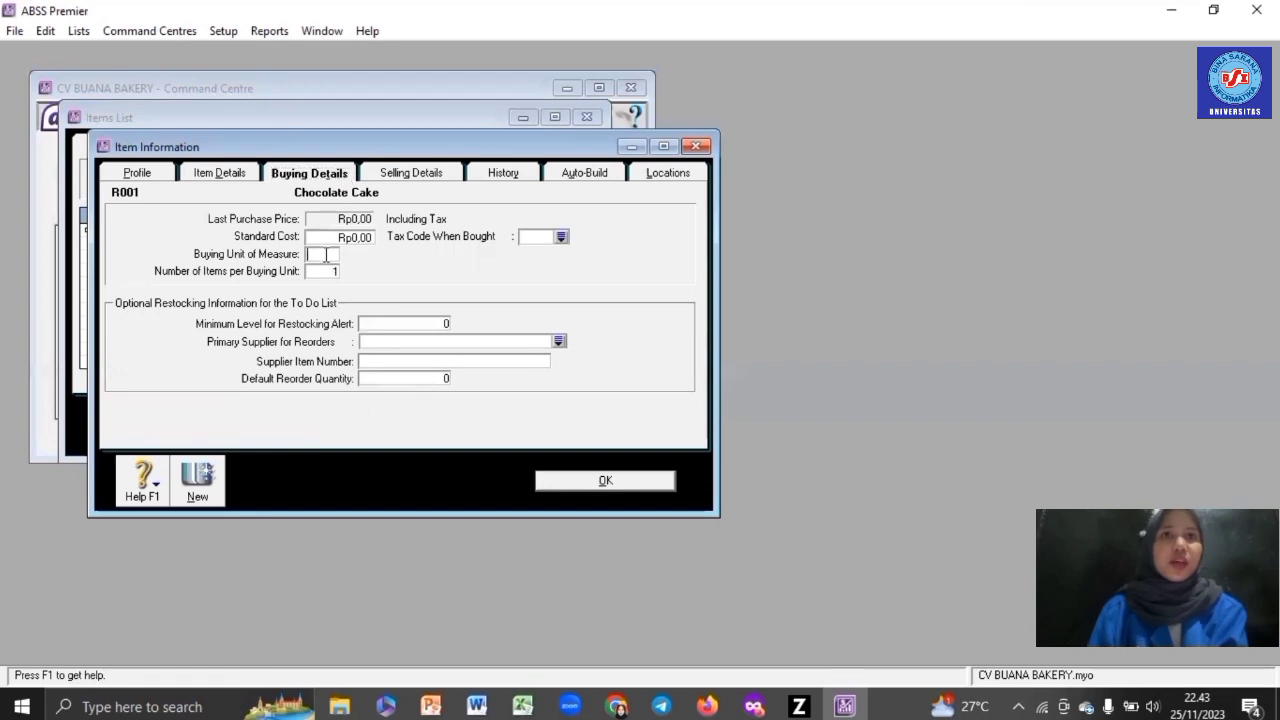
text(PCS)
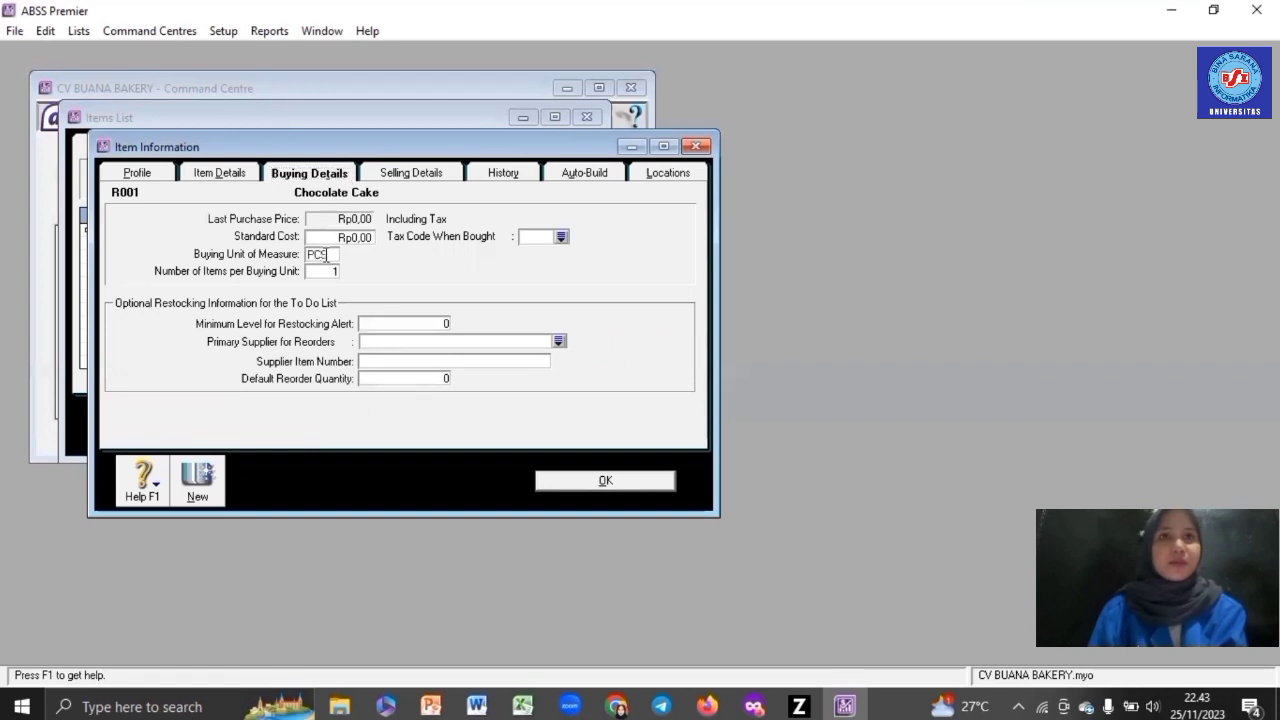
click(562, 238)
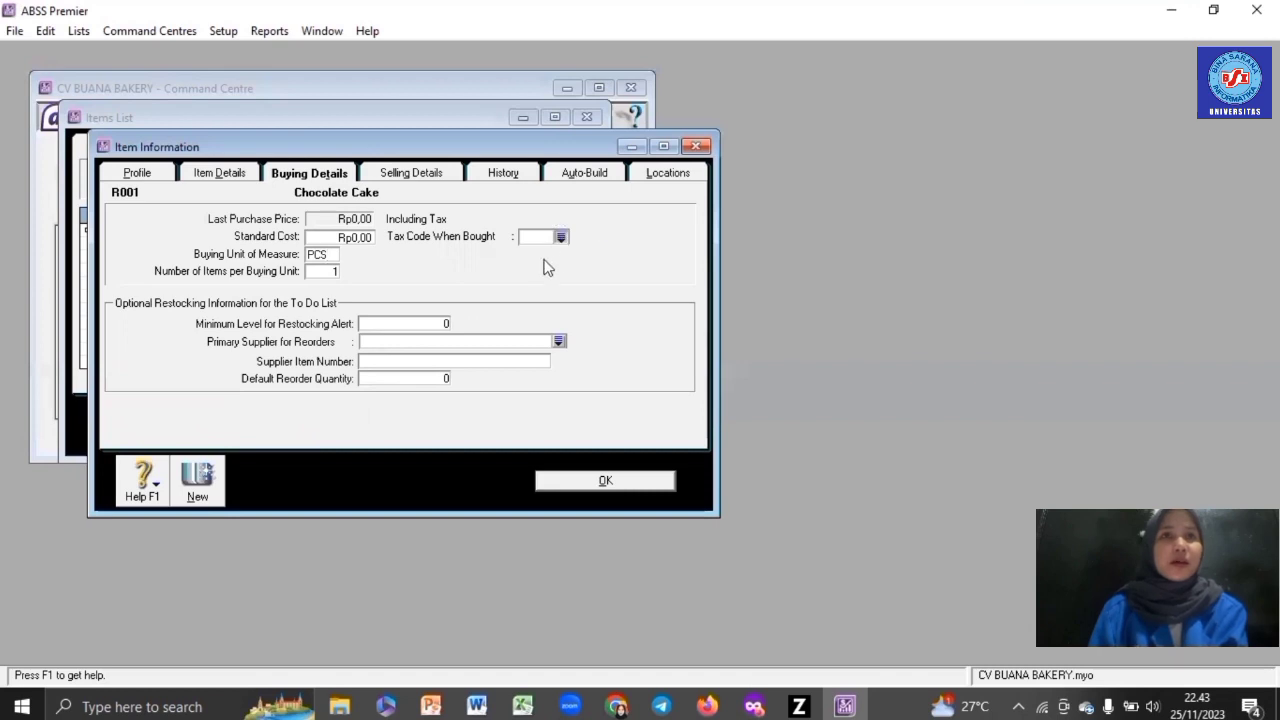
double_click(435, 260)
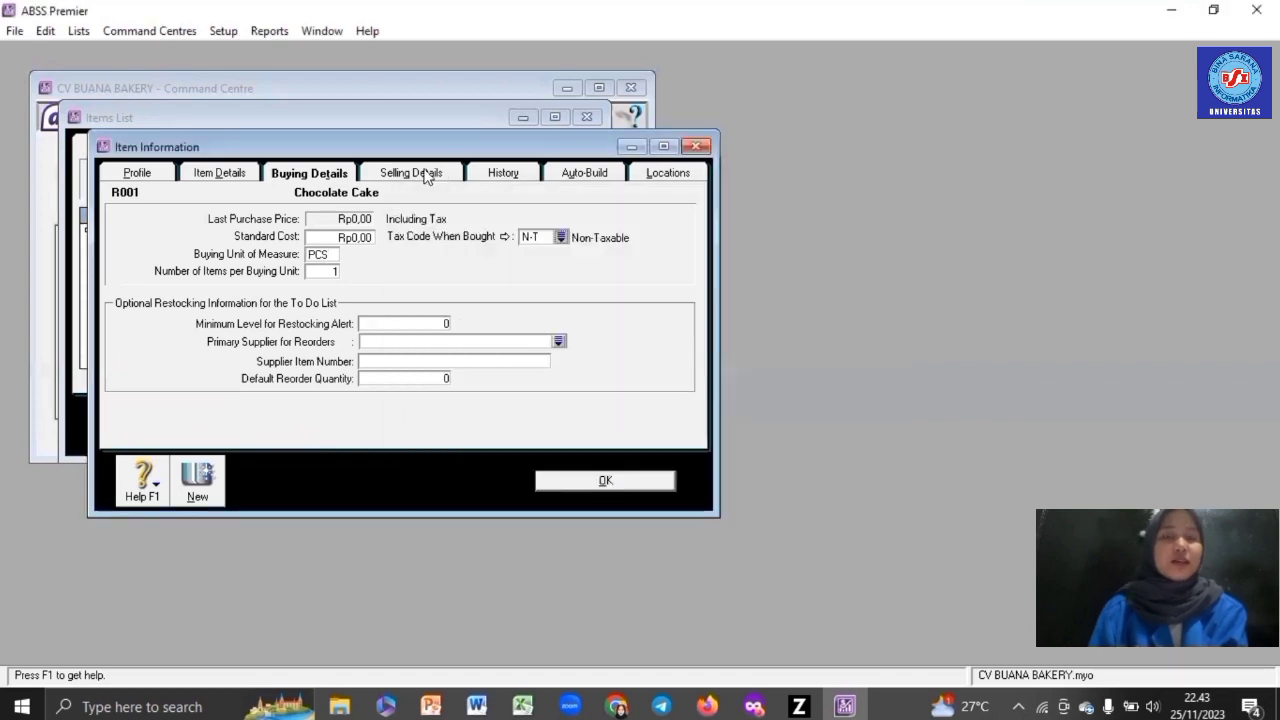
- Set base selling price Rp80.000, selling unit PCS and sales tax code N-T
click(427, 175)
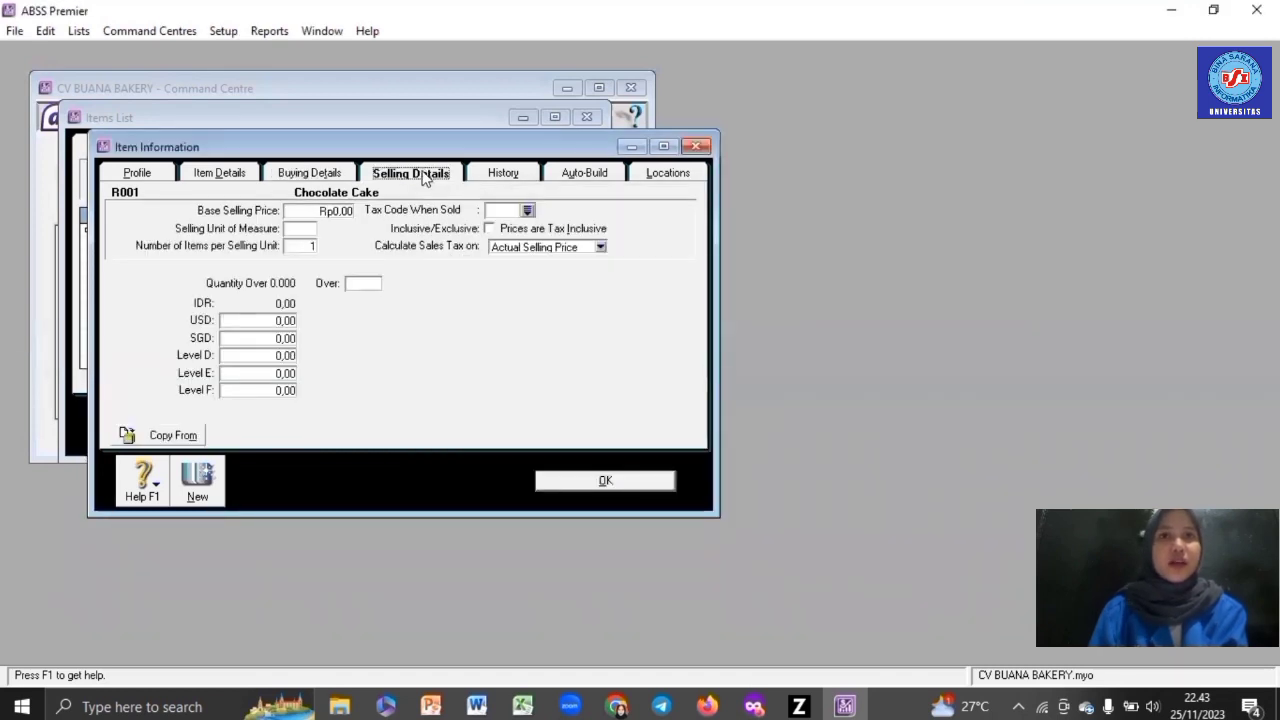
click(347, 215)
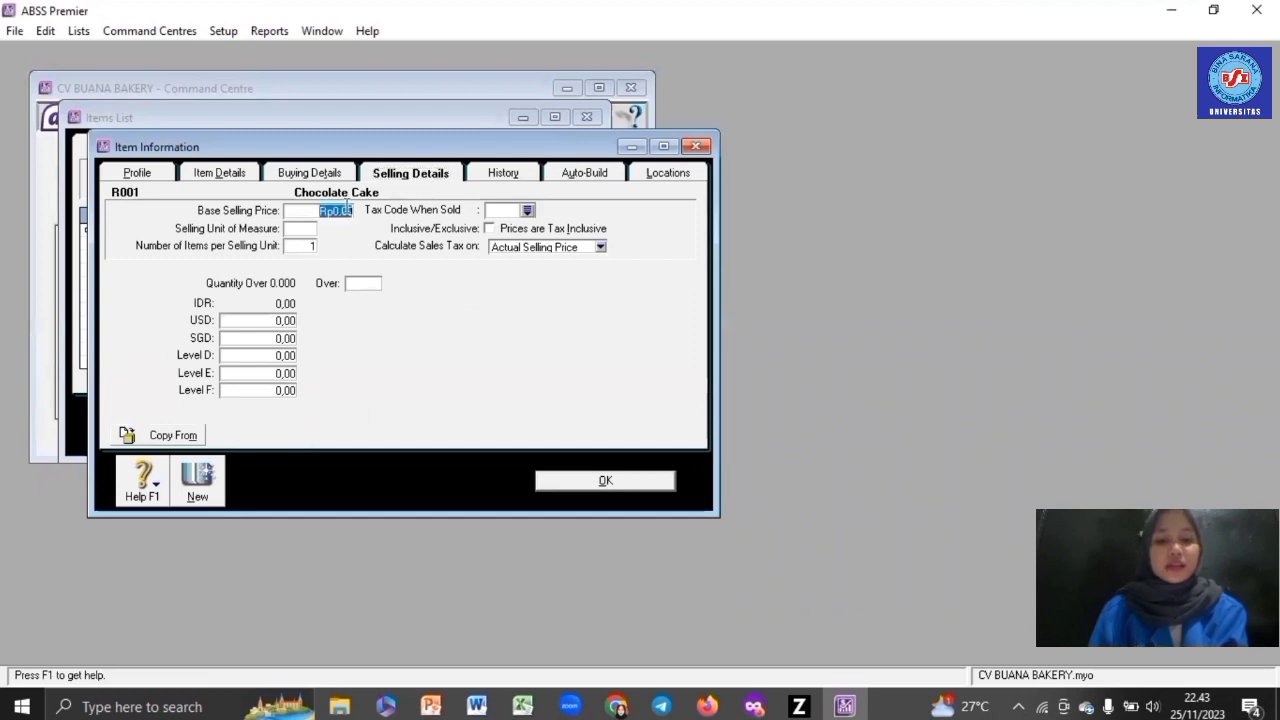
text(800)
click(300, 229)
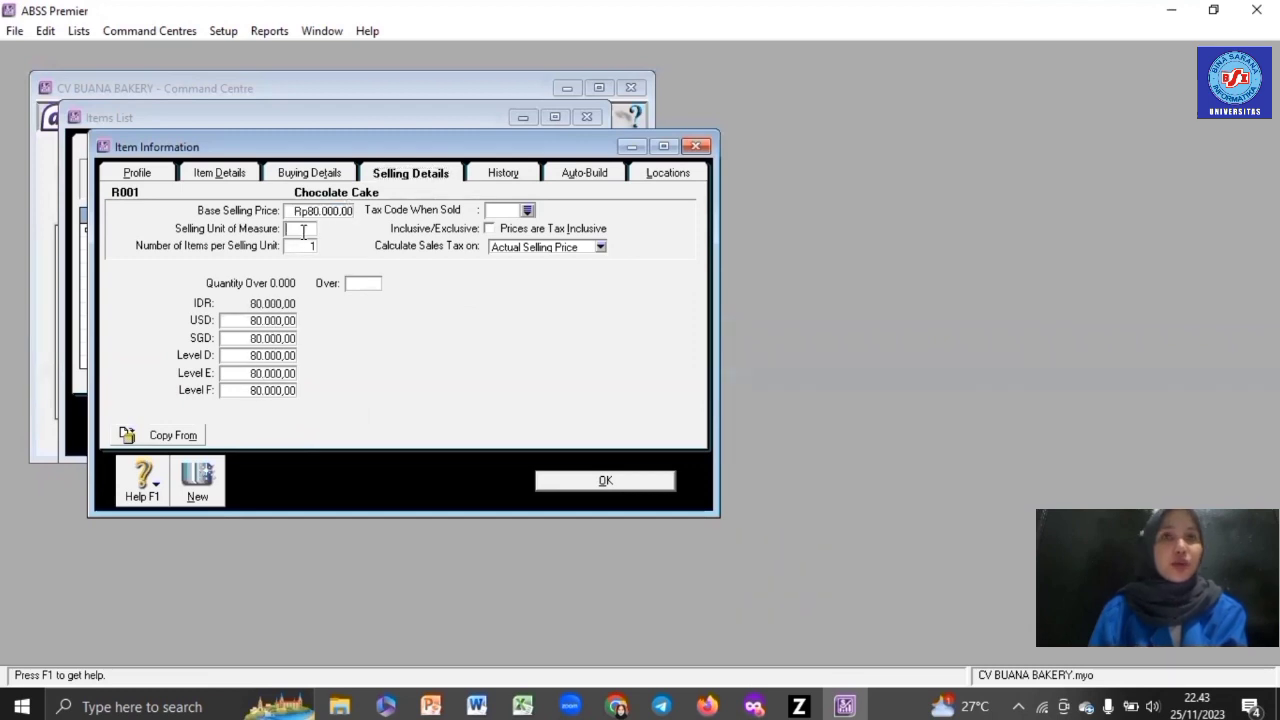
text(PCS)
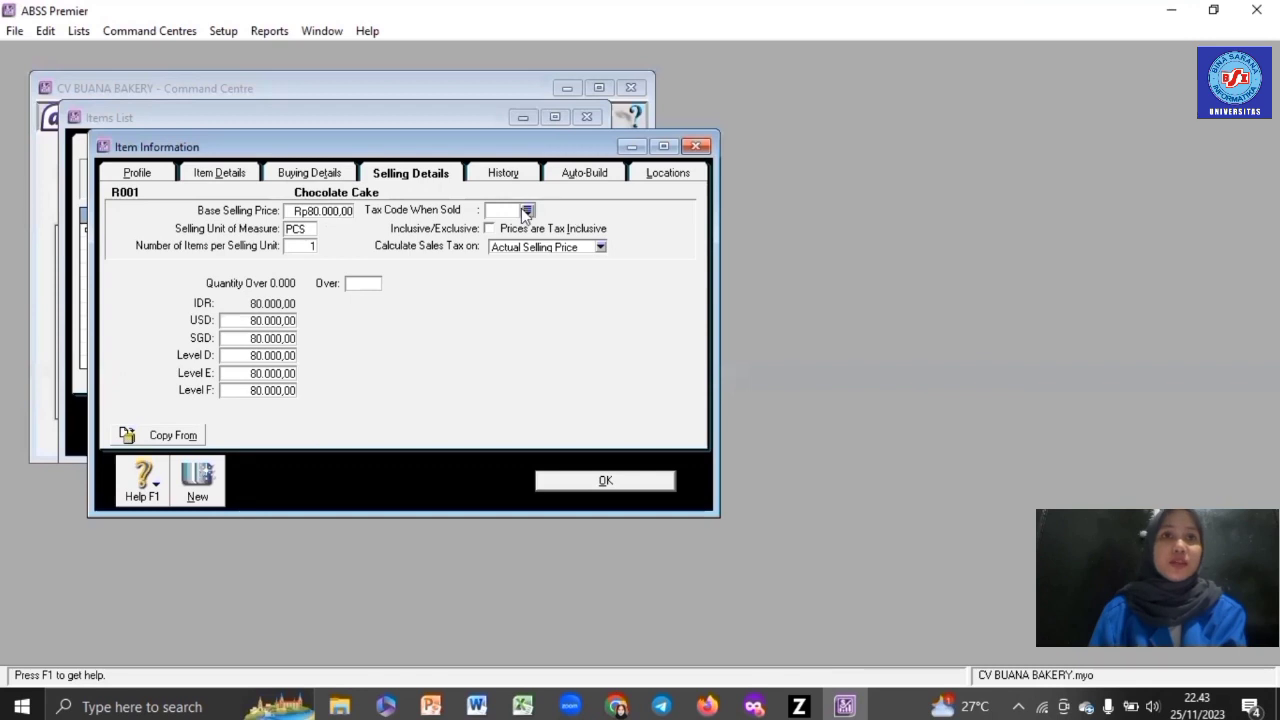
click(527, 210)
double_click(510, 262)
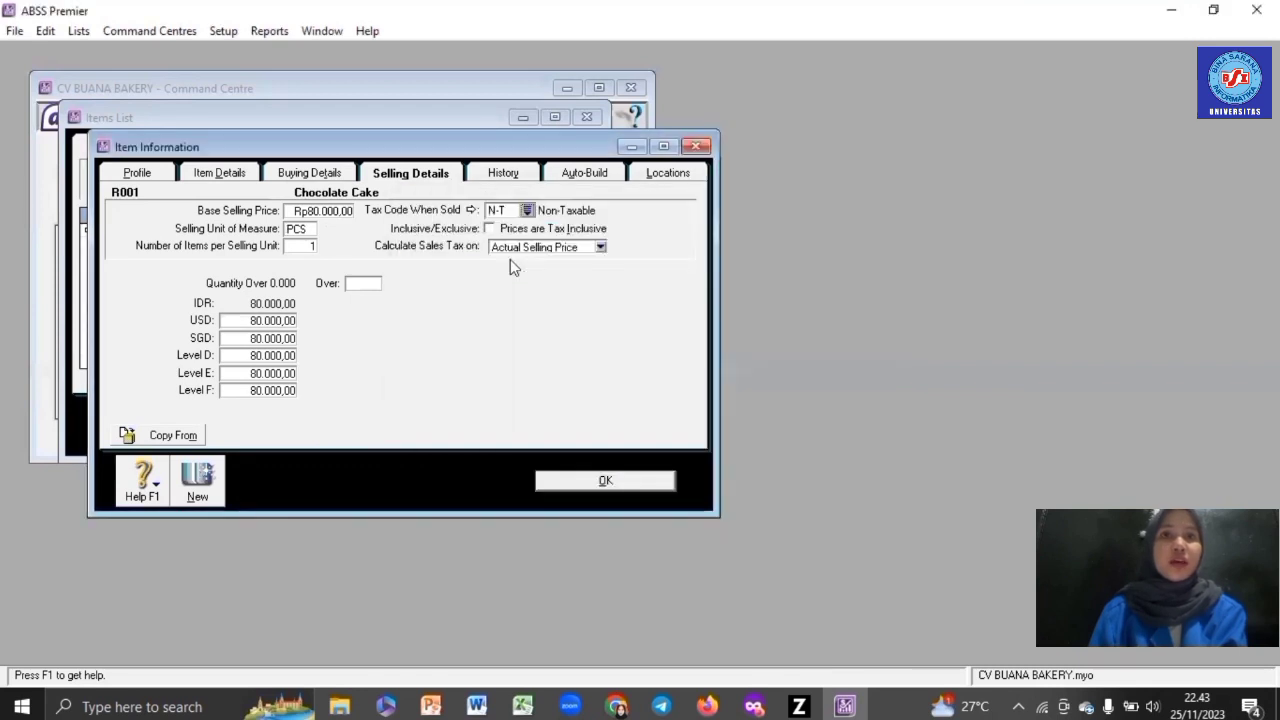
- Enter USD 5 and SGD 6,93 prices, zero levels D–F, and save R001
click(279, 320)
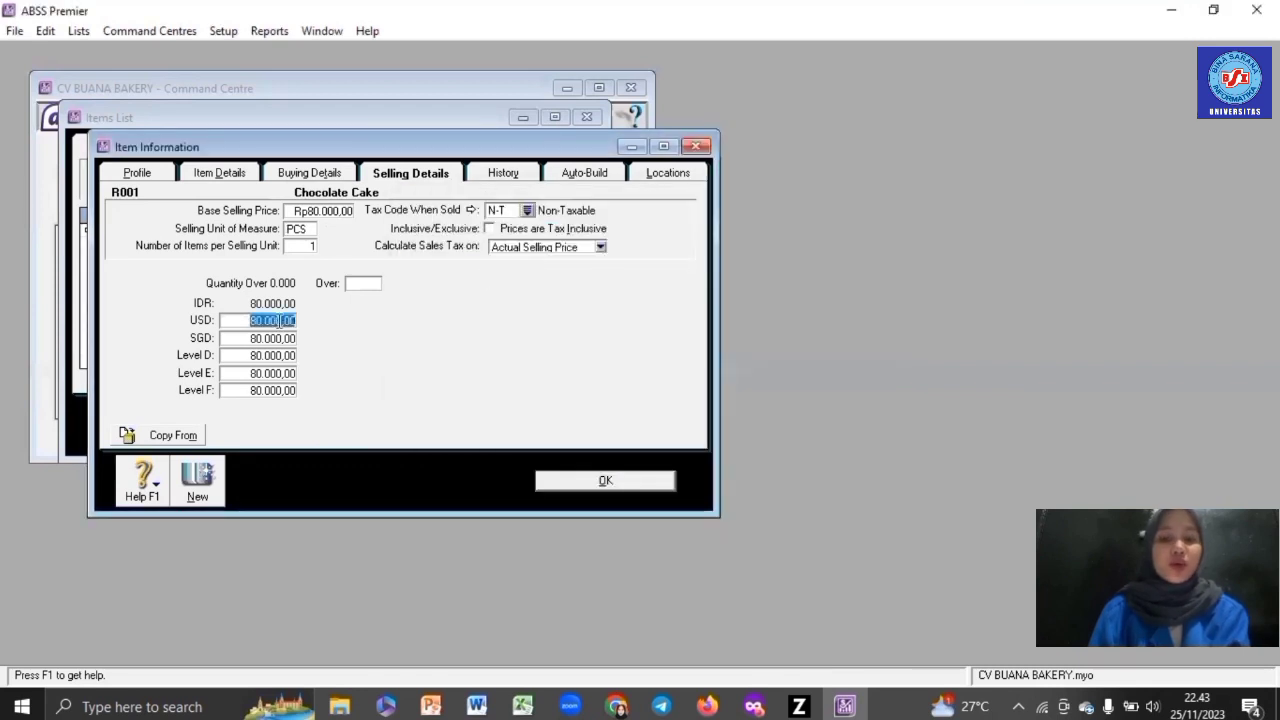
text(5)
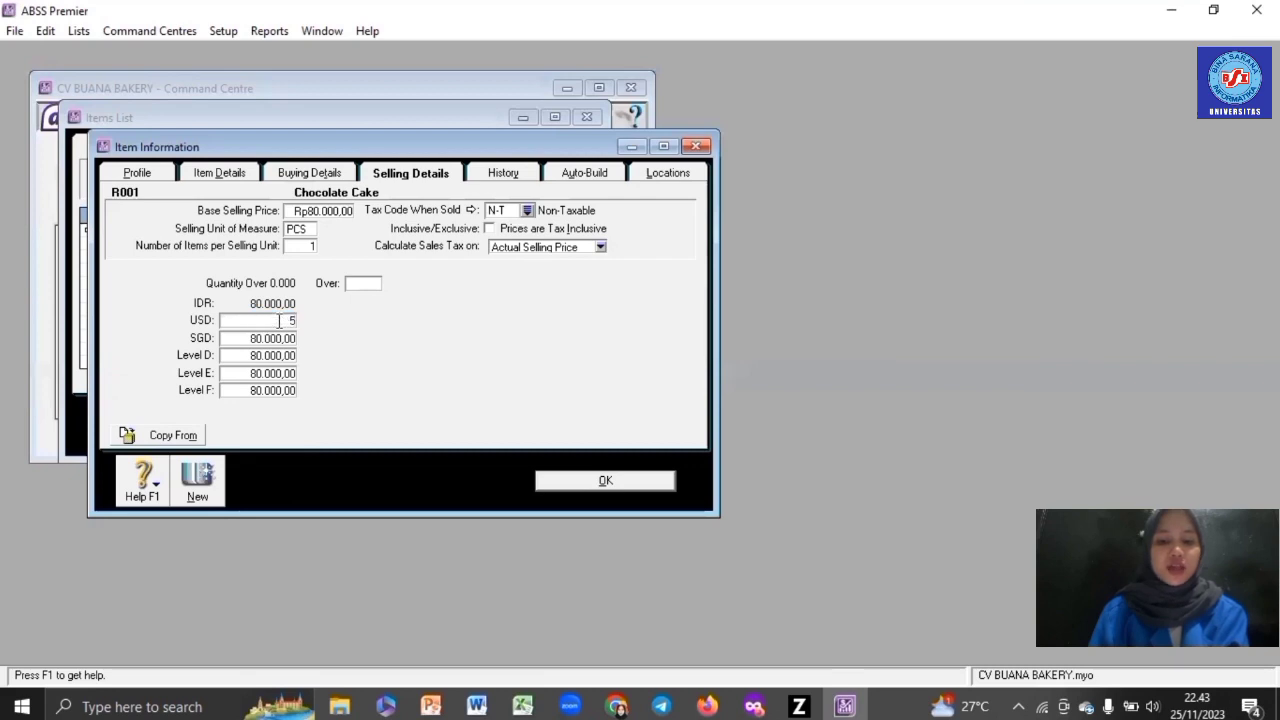
key(Tab)
text(6)
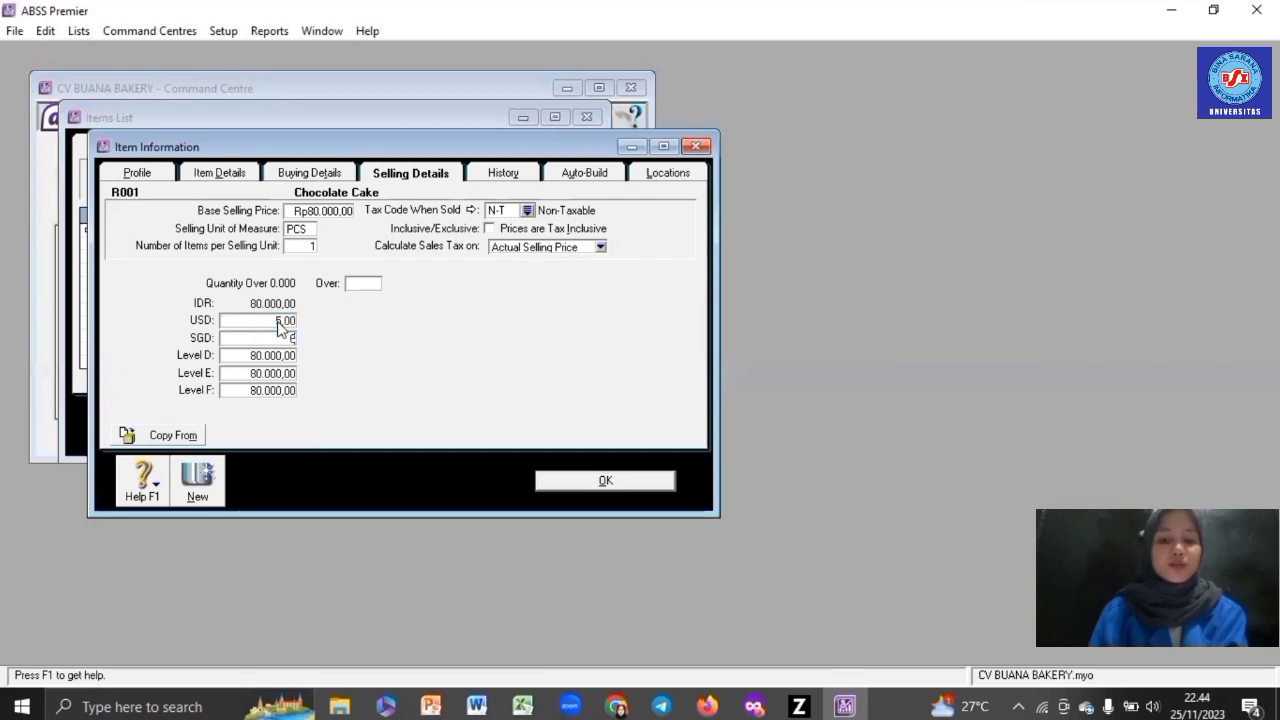
text(,93)
key(Tab)
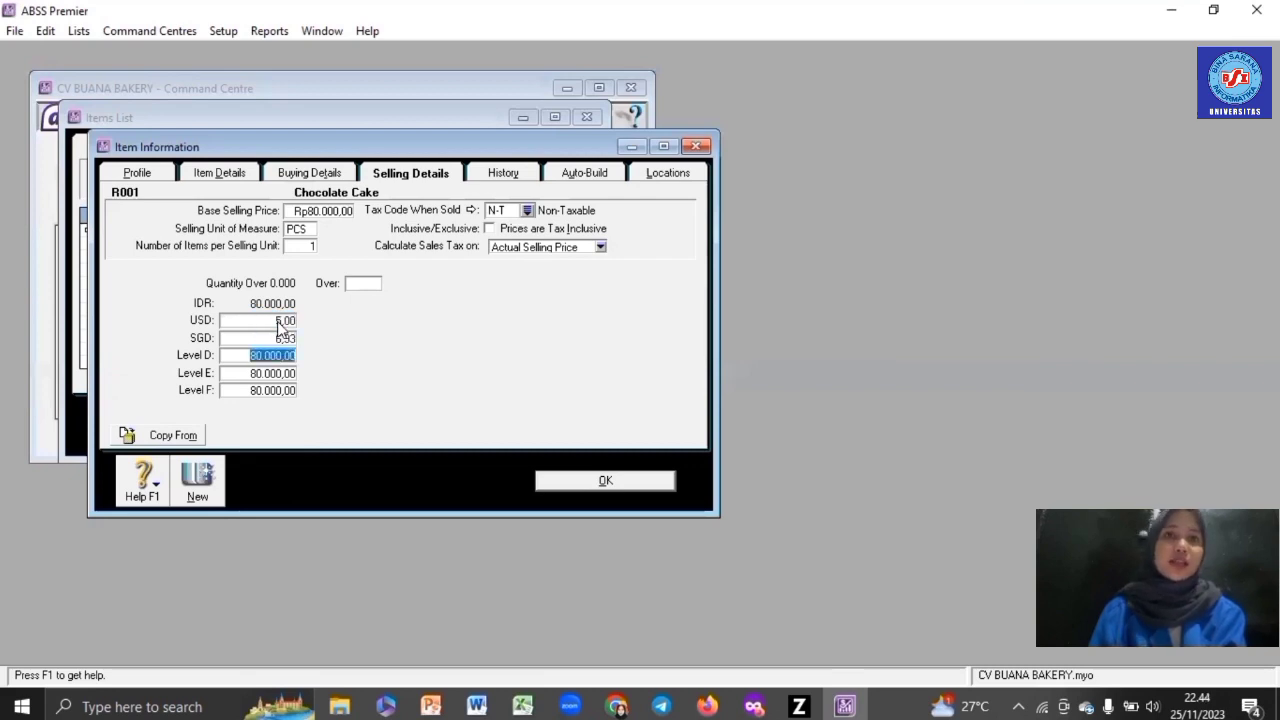
text(0)
key(Tab)
text(0)
key(Tab)
text(0)
key(Tab)
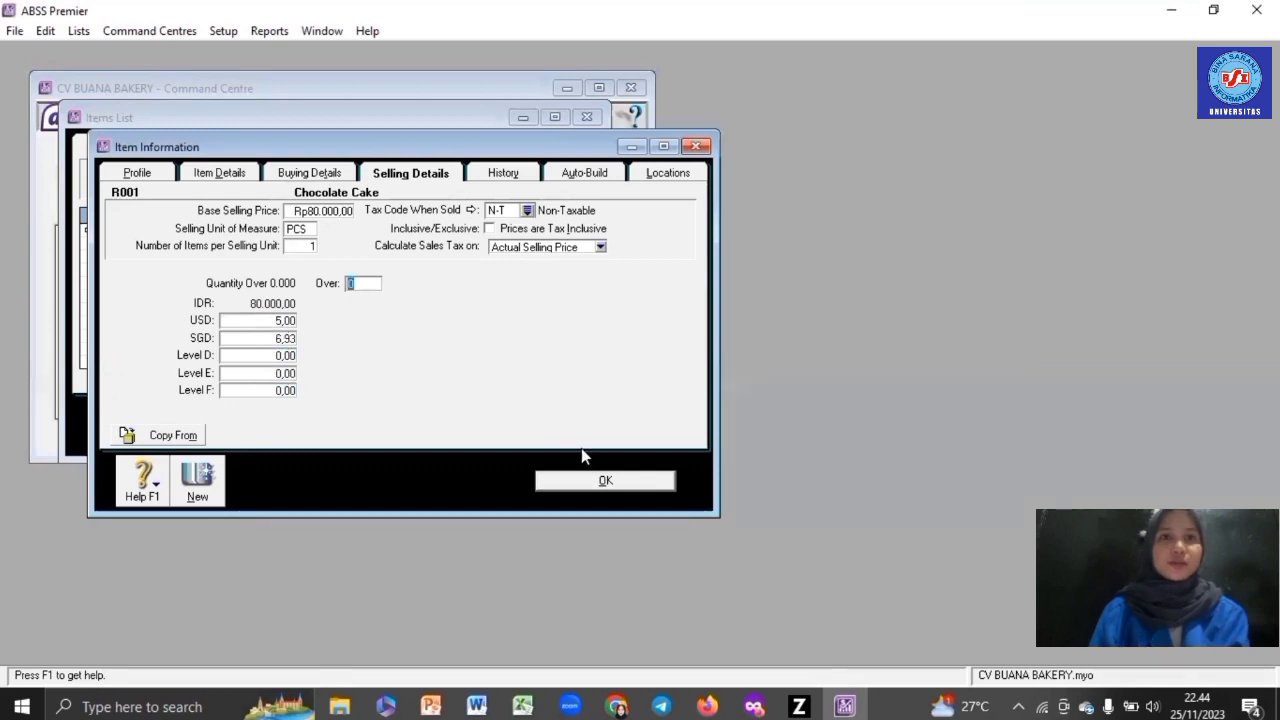
click(630, 487)
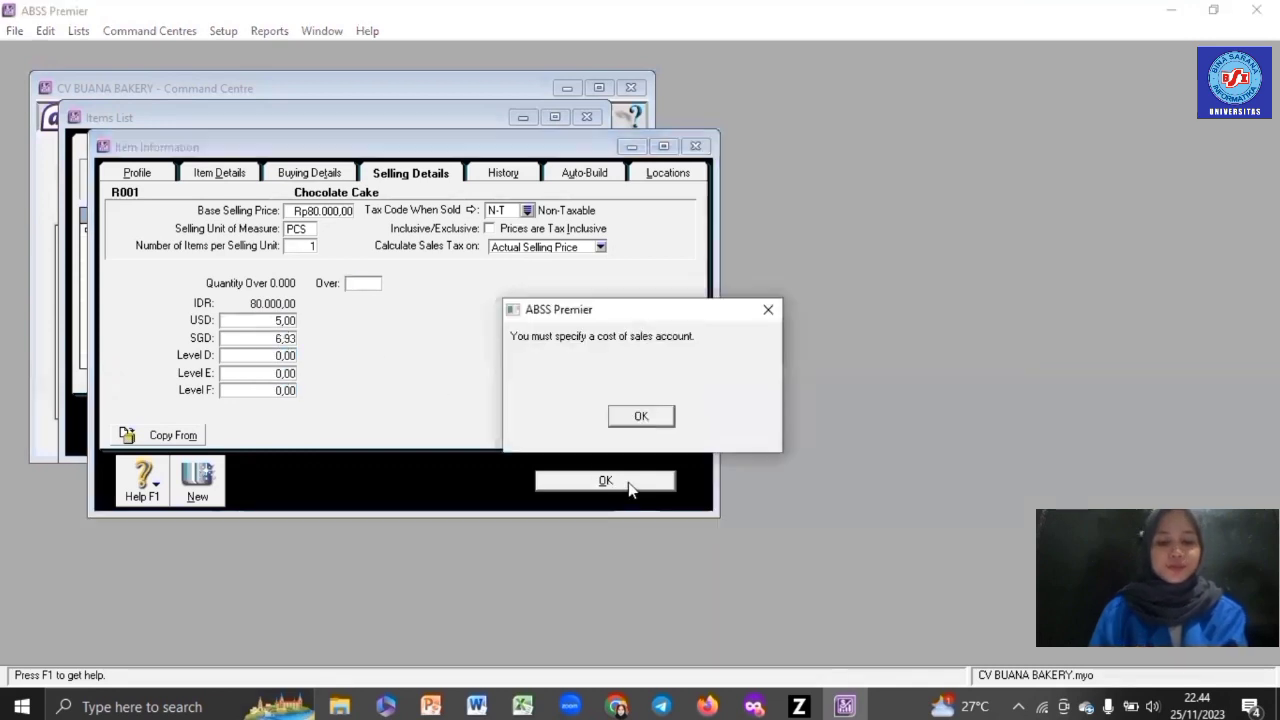
- Choose a cost of sales account for Chocolate Cake and save the item
click(642, 416)
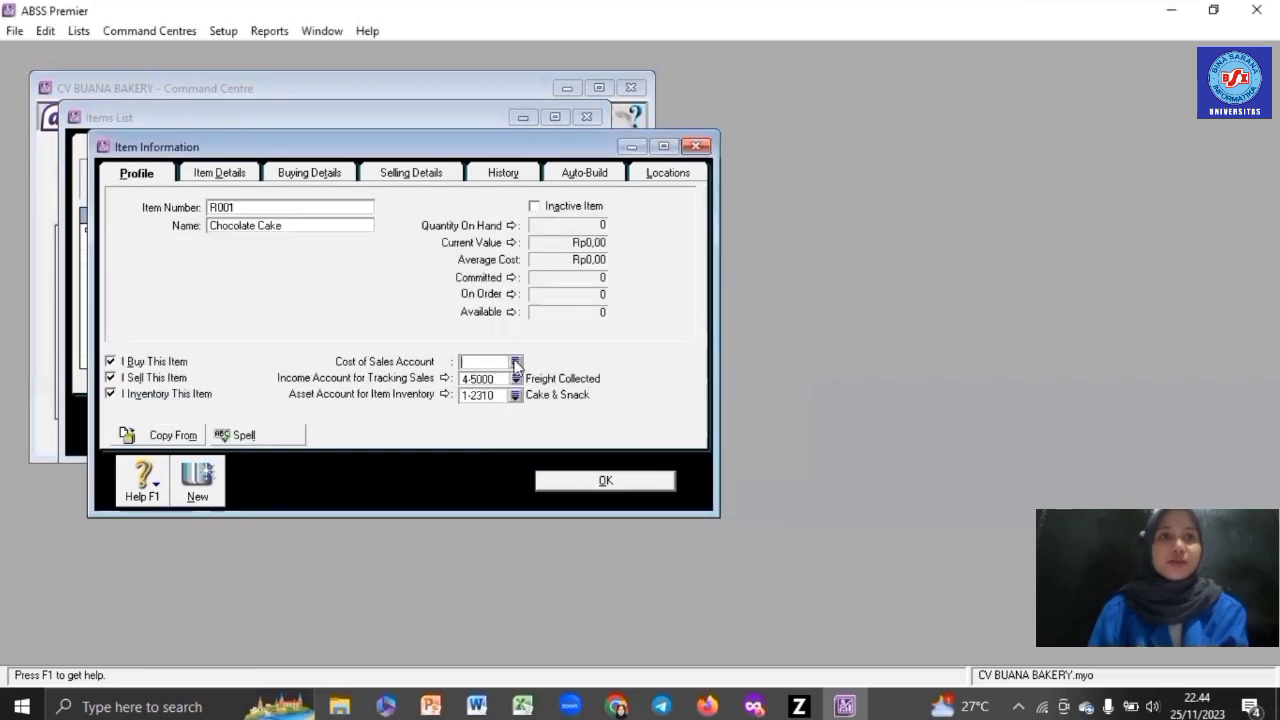
click(516, 363)
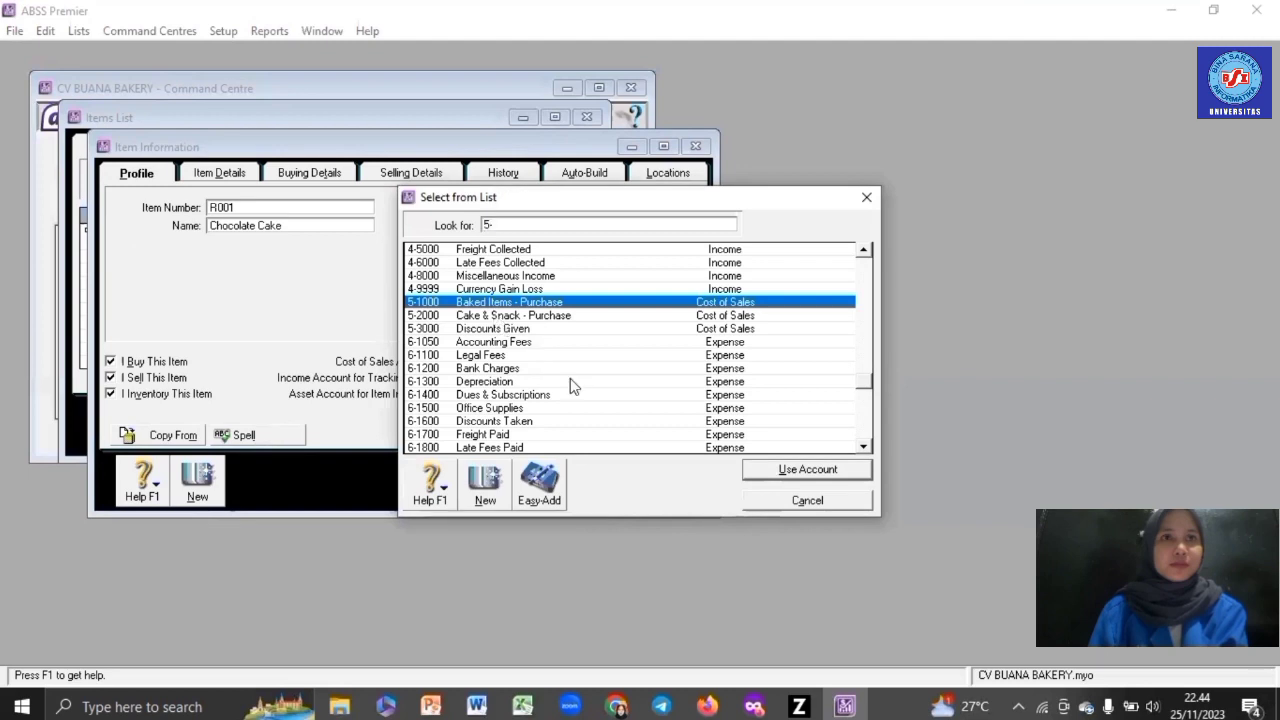
key(Return)
click(638, 487)
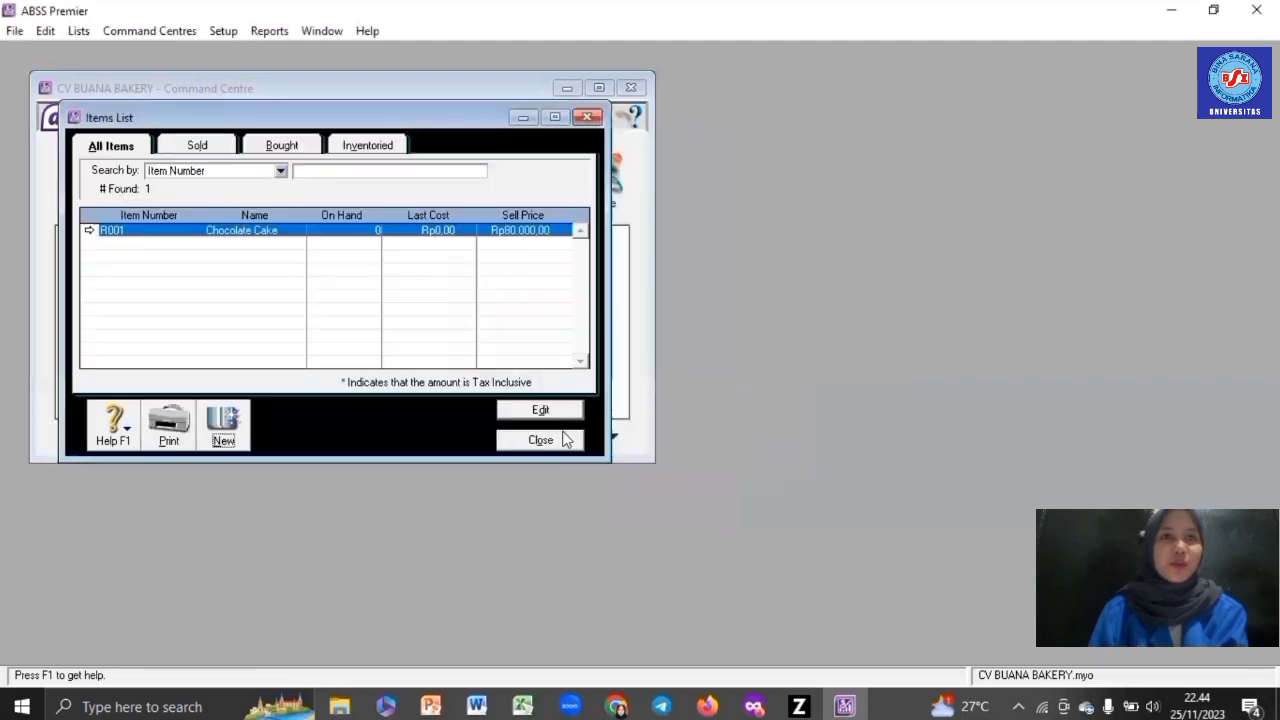
- Create item R002 Cheese Cake, marked as bought, sold and inventoried
click(223, 440)
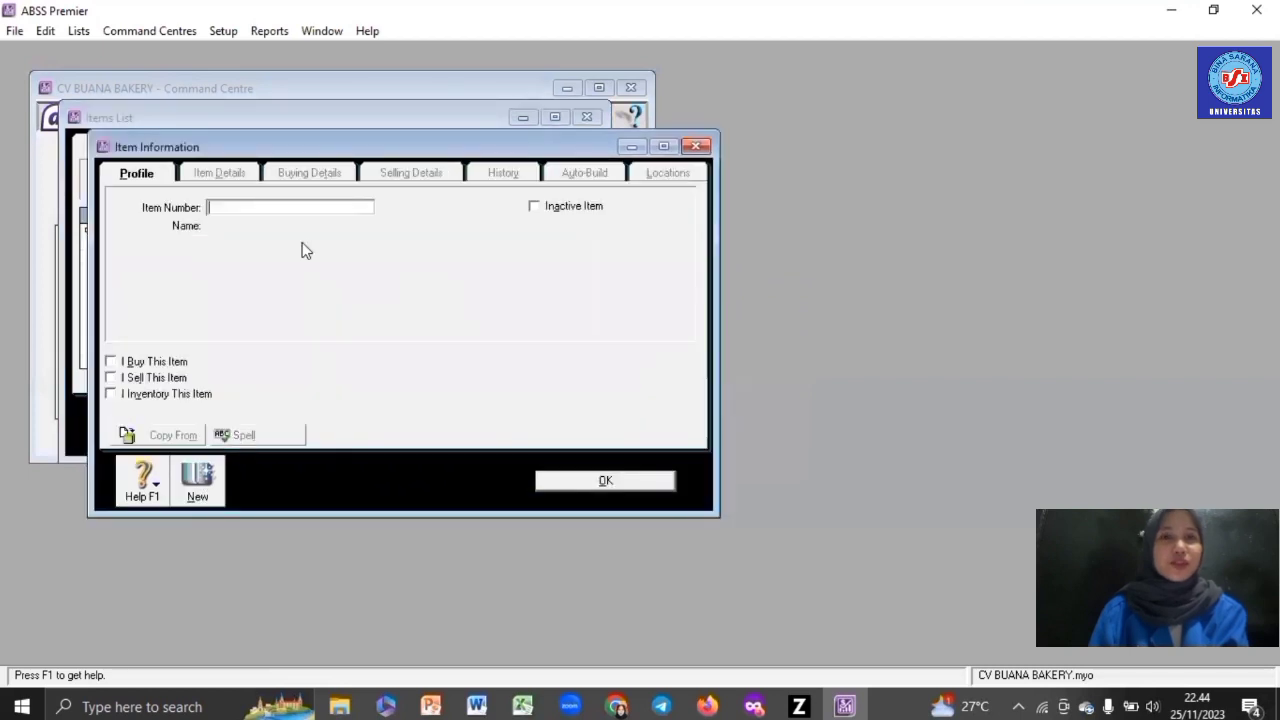
text(R)
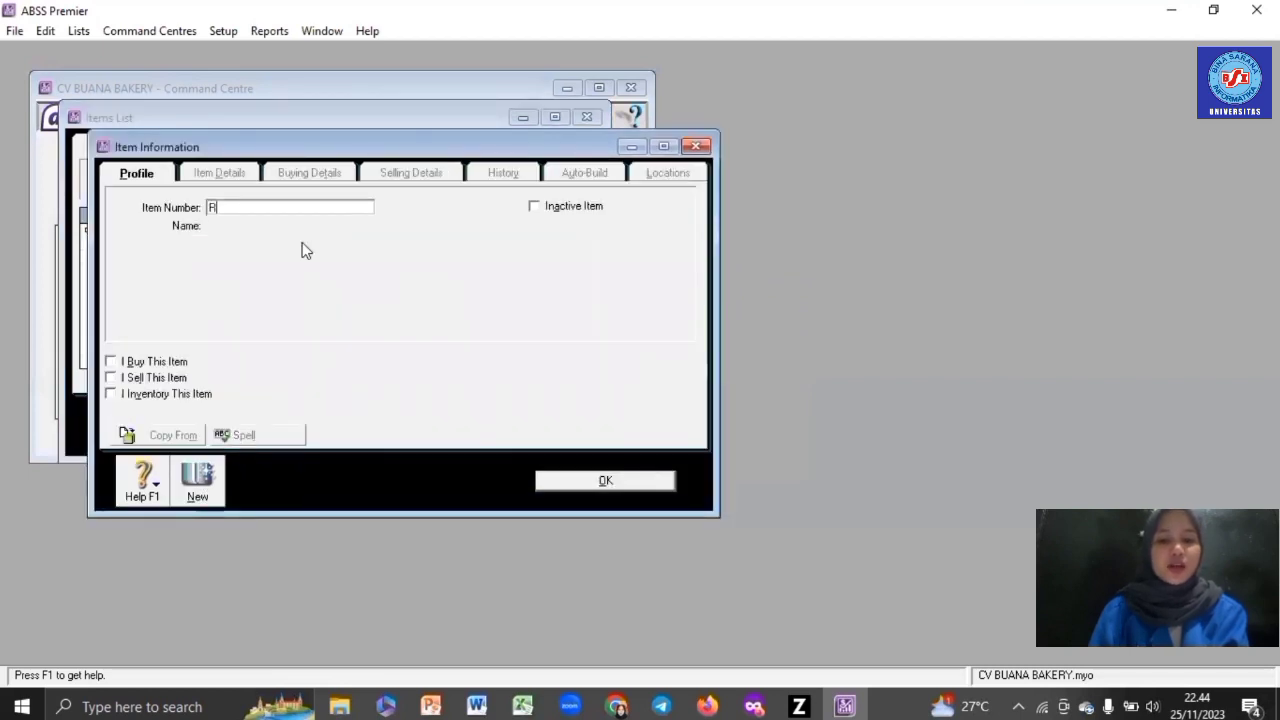
text(002)
key(Tab)
text(Che)
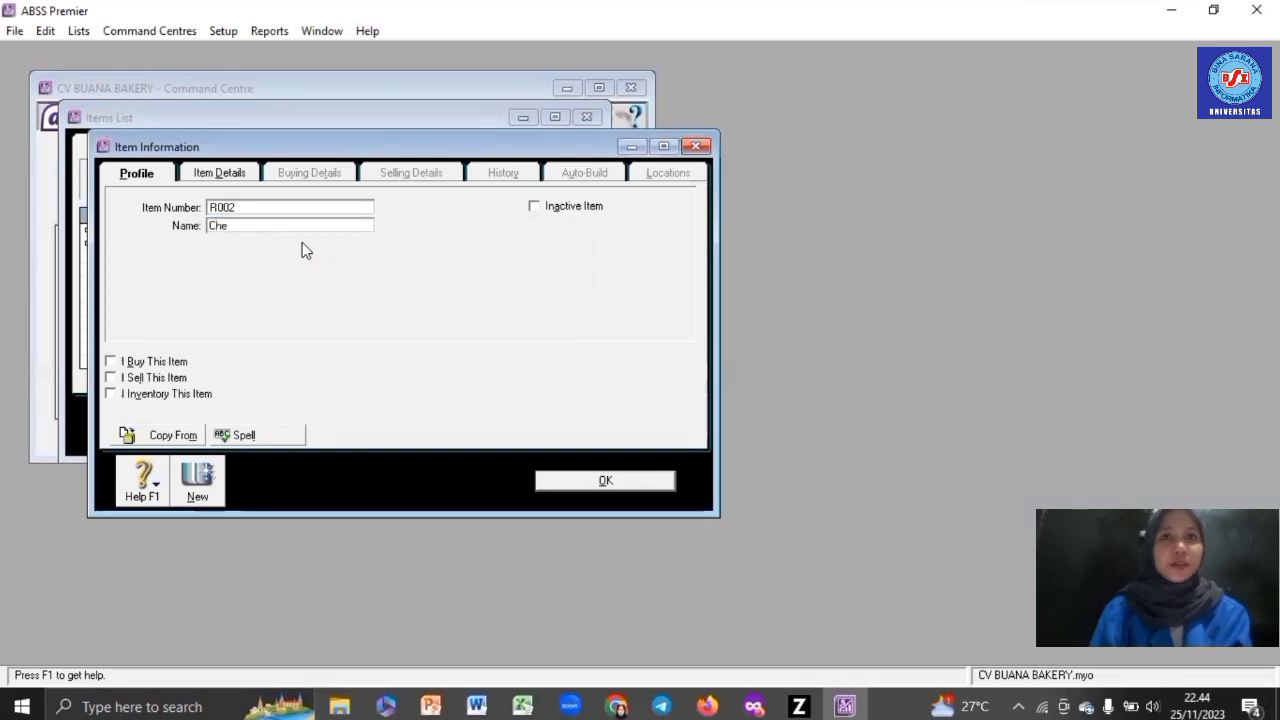
text(ese)
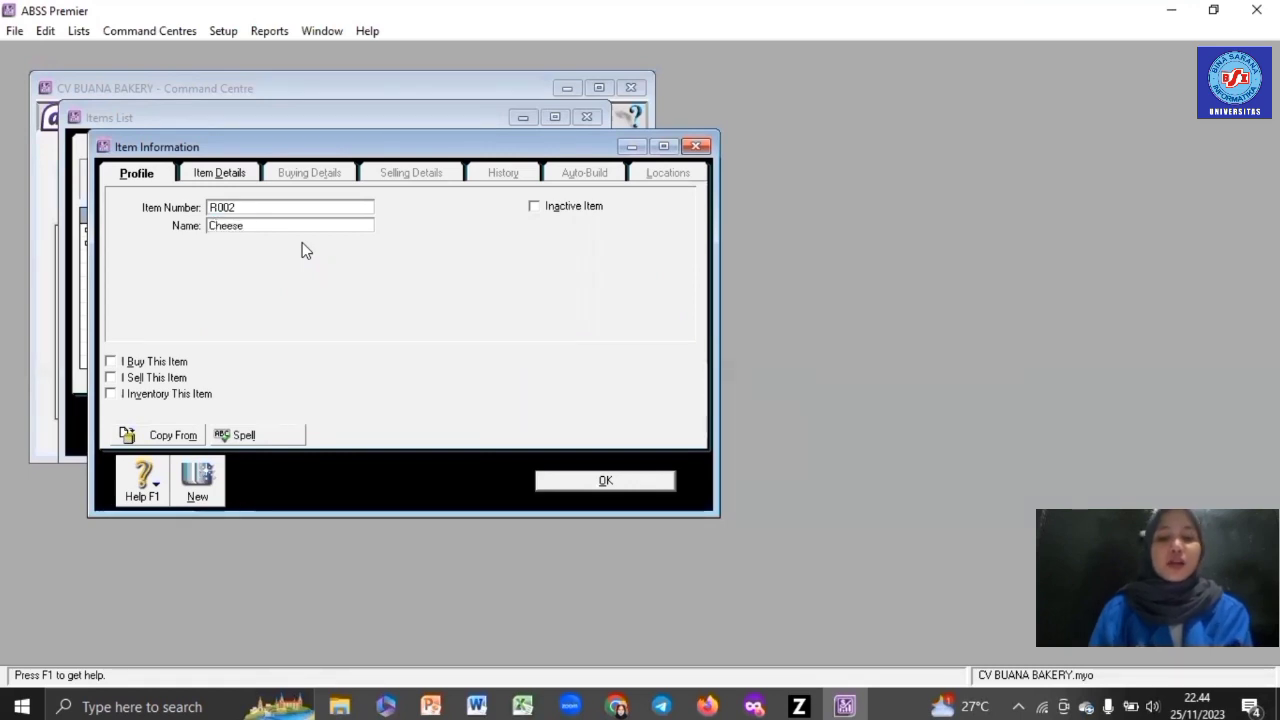
text( Cake)
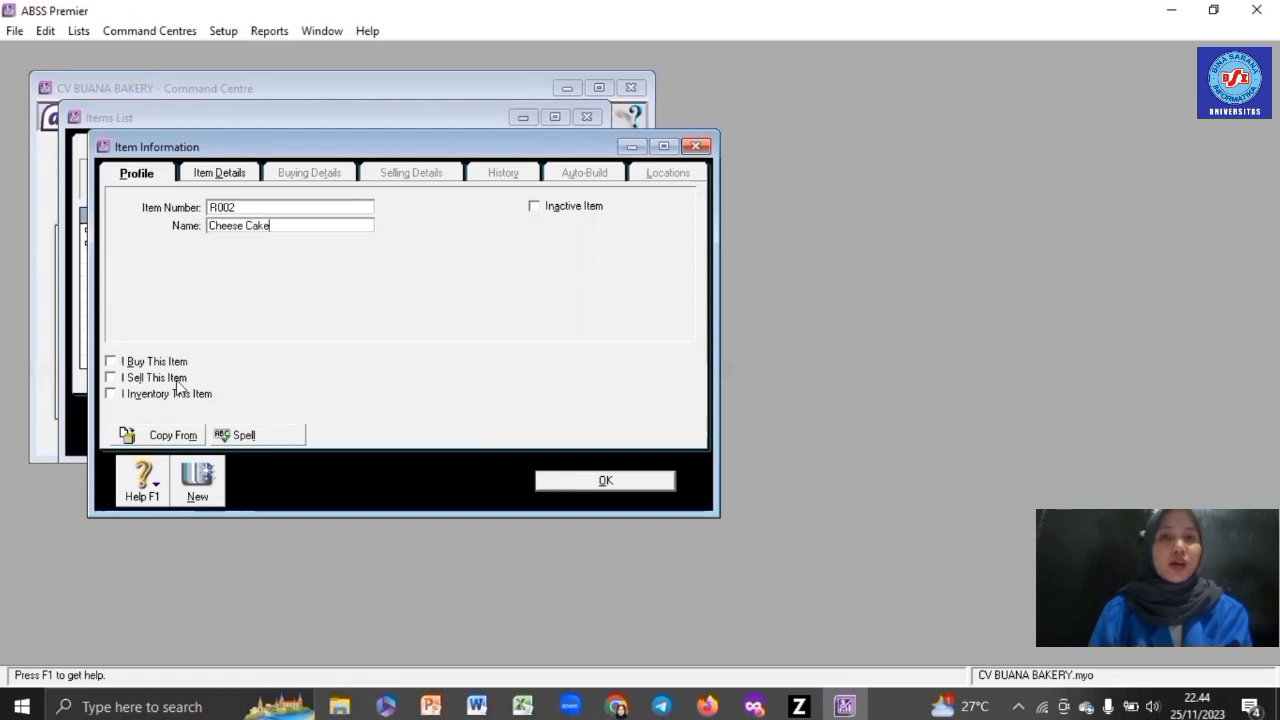
click(145, 362)
click(150, 382)
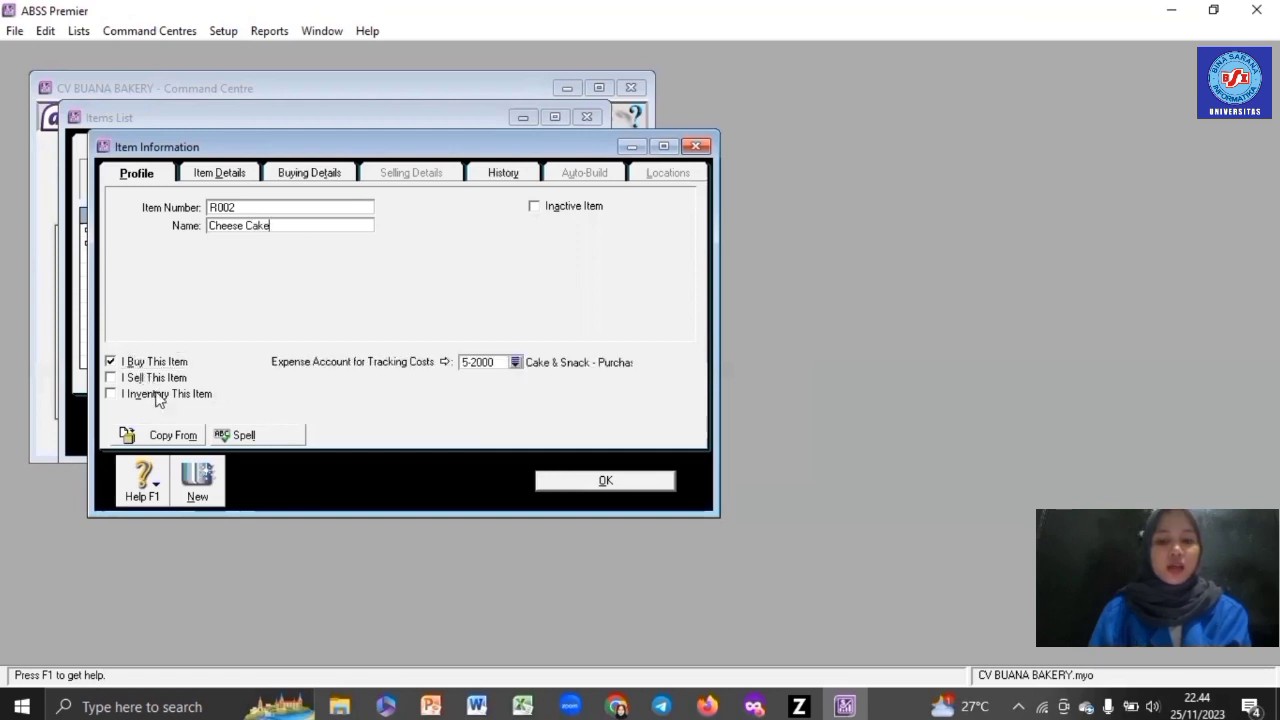
click(158, 396)
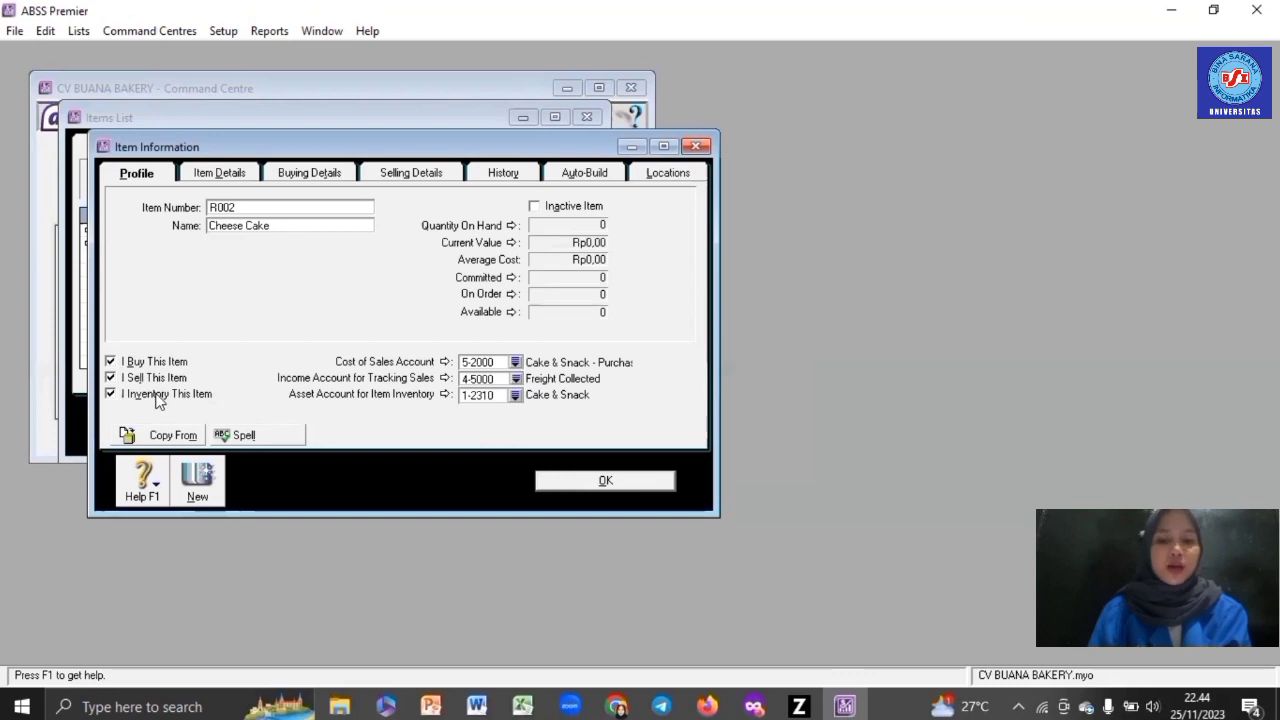
- Set Cheese Cake's base selling price to Rp95.000
click(343, 174)
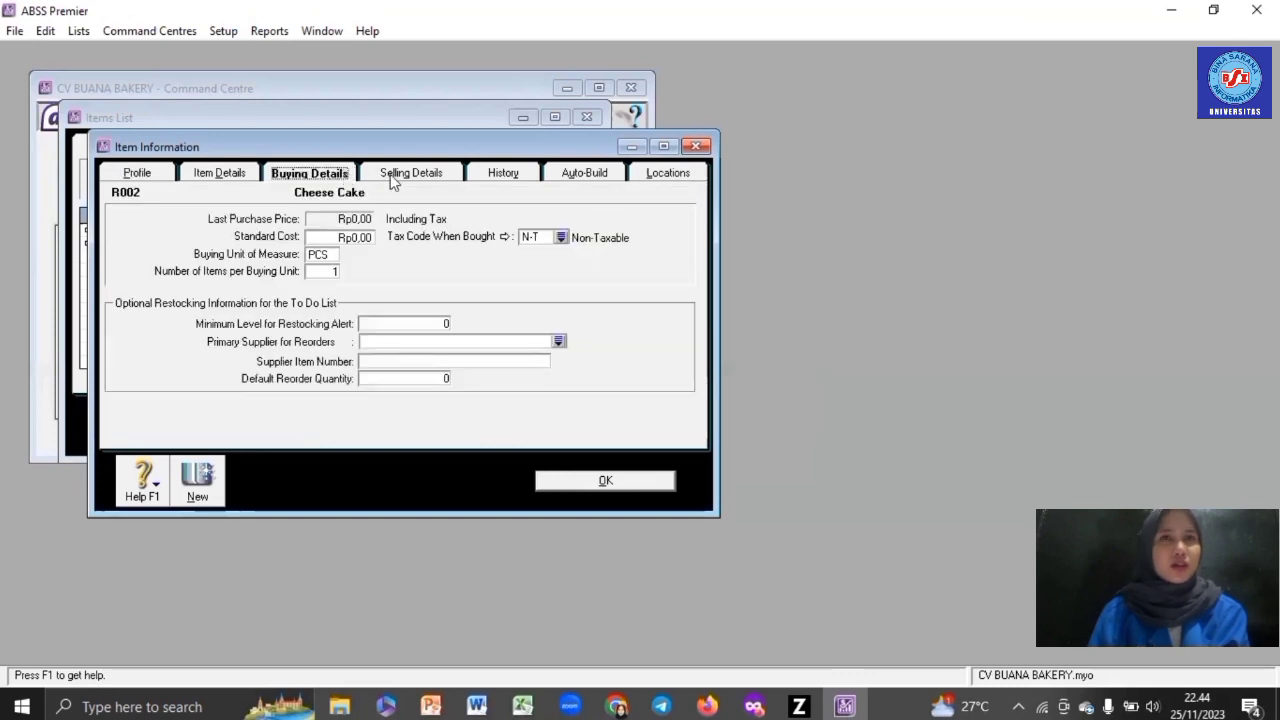
click(392, 178)
click(342, 209)
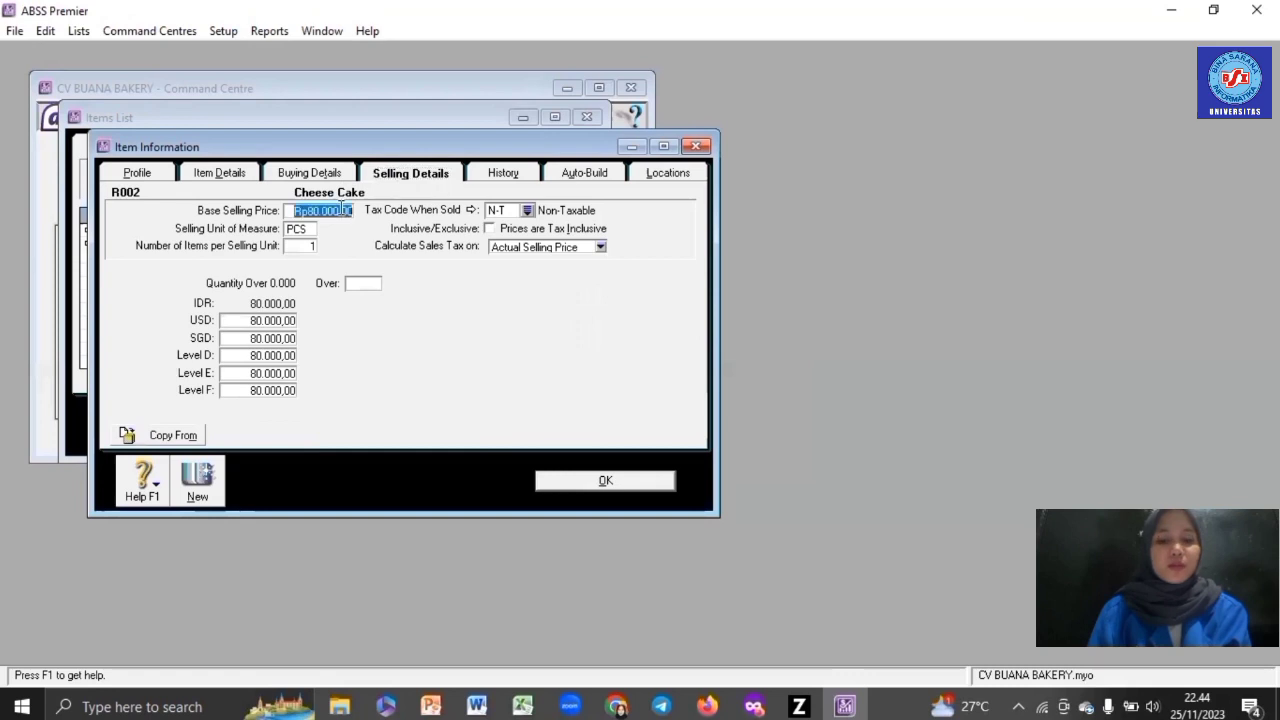
text(95000)
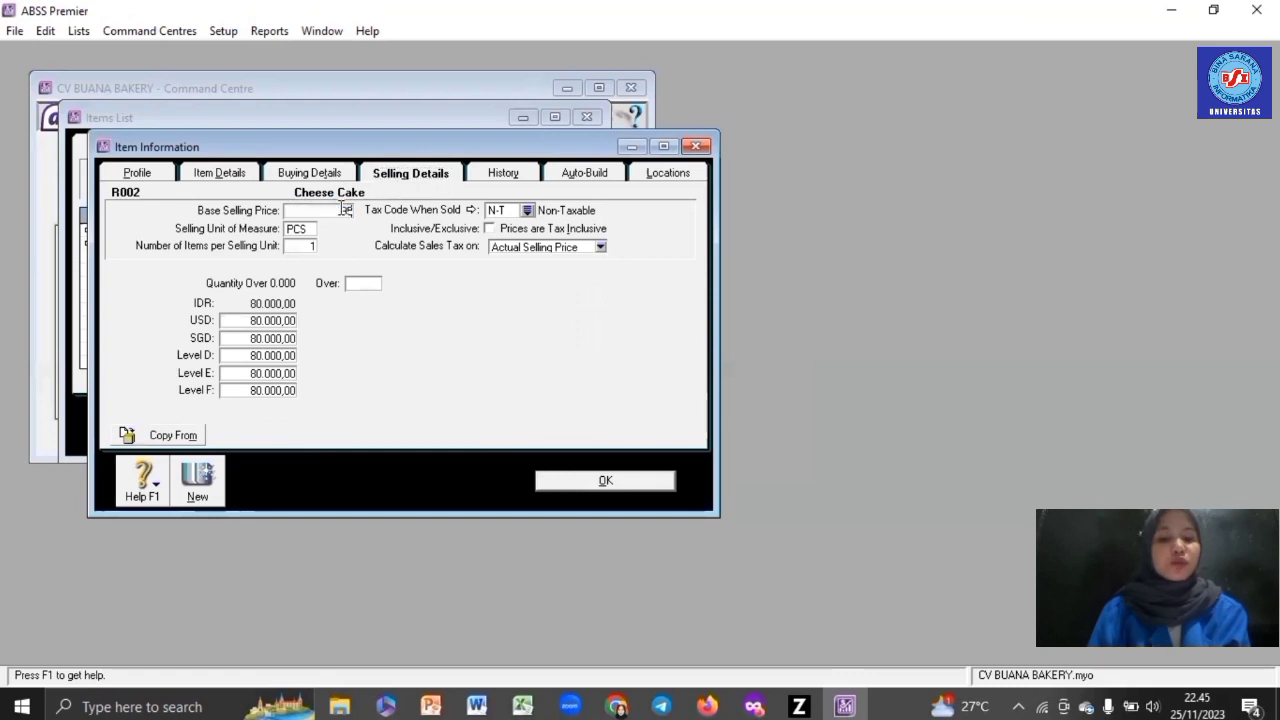
key(Tab)
- Set the USD price to 6,00 with SGD 8,24, clear levels D–F, and save R002
click(292, 320)
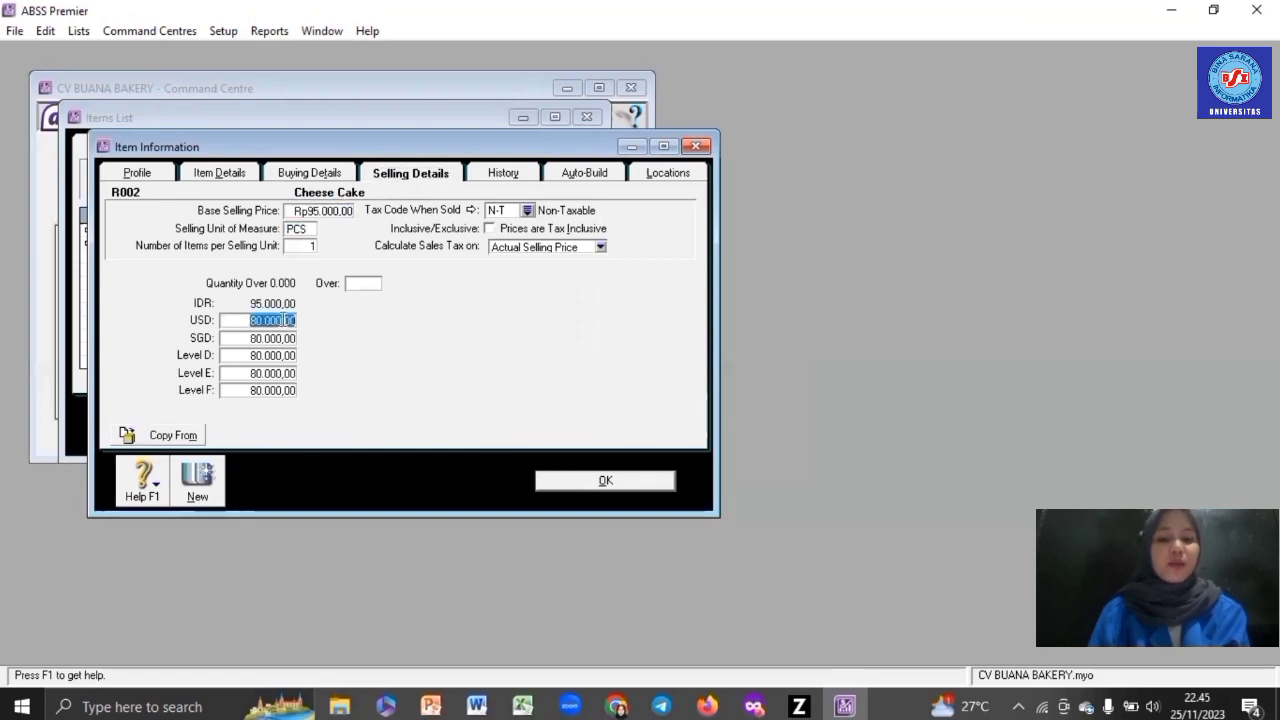
text(6)
key(Tab)
key(BackSpace)
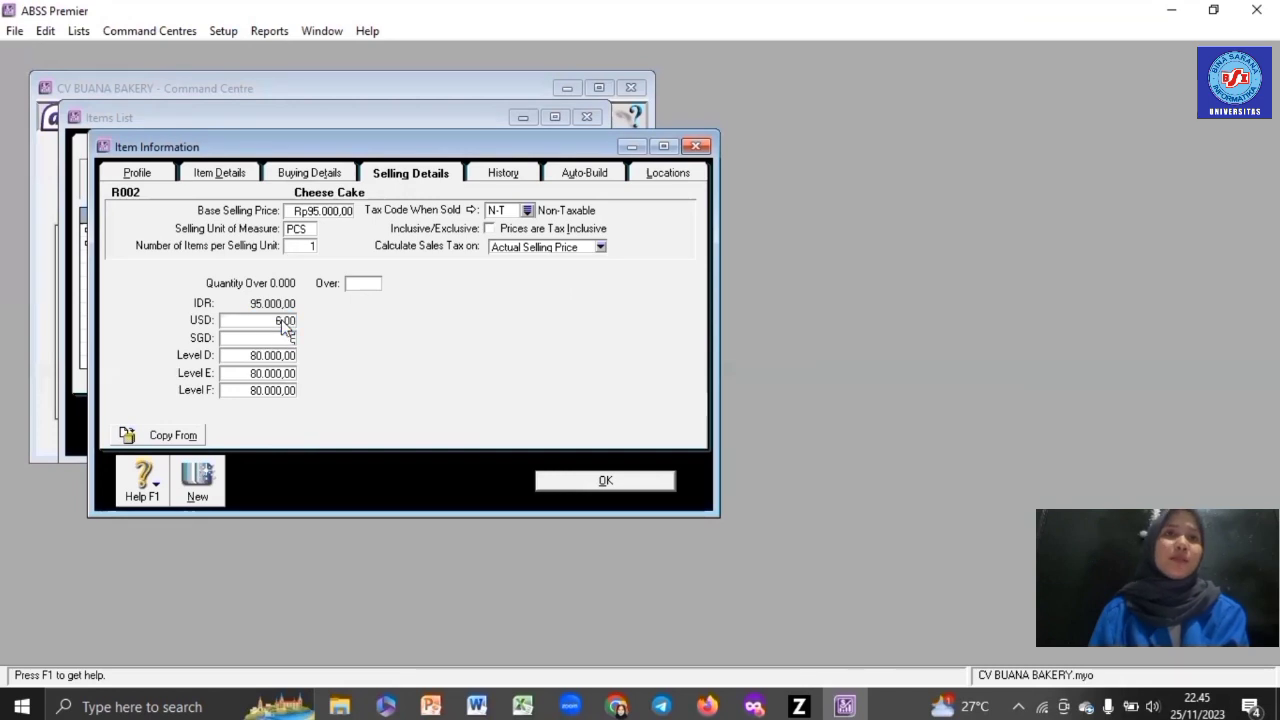
key(Tab)
key(BackSpace)
key(Tab)
key(BackSpace)
key(Tab)
key(BackSpace)
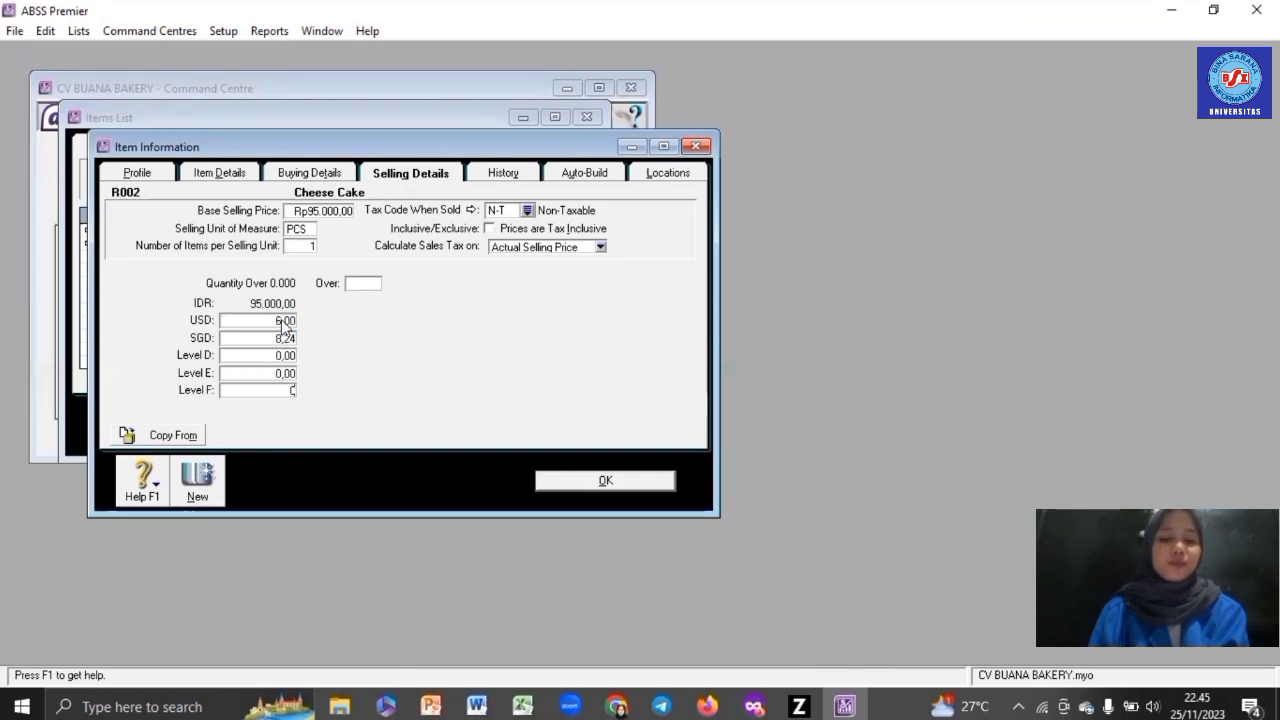
key(Tab)
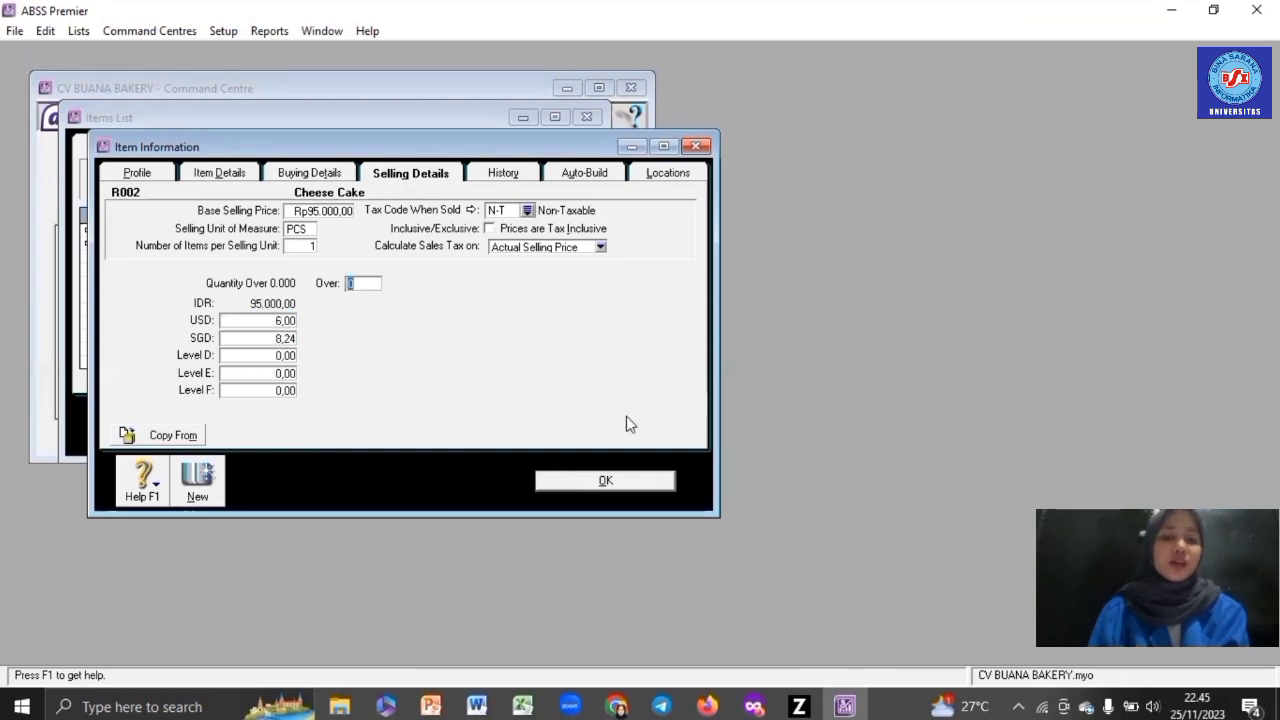
click(620, 484)
click(222, 432)
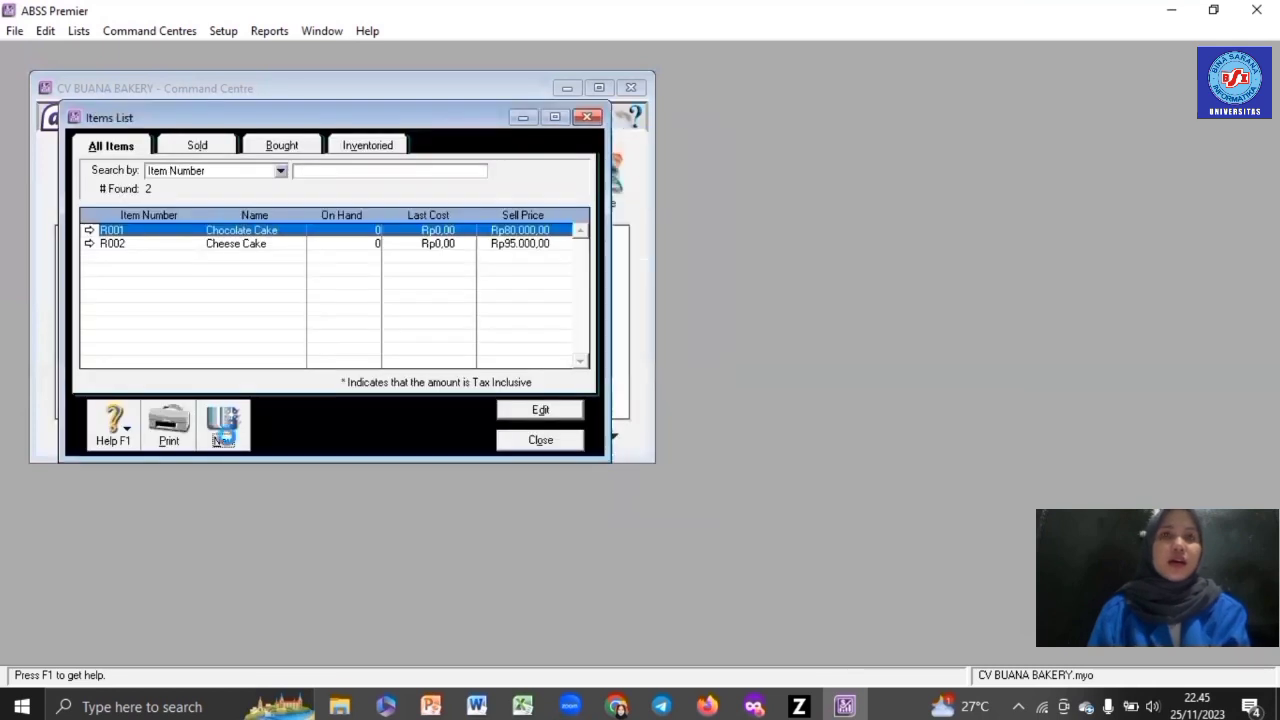
- Enter item R003 Black Forest, marked as bought, sold and inventoried
text(R003)
key(Tab)
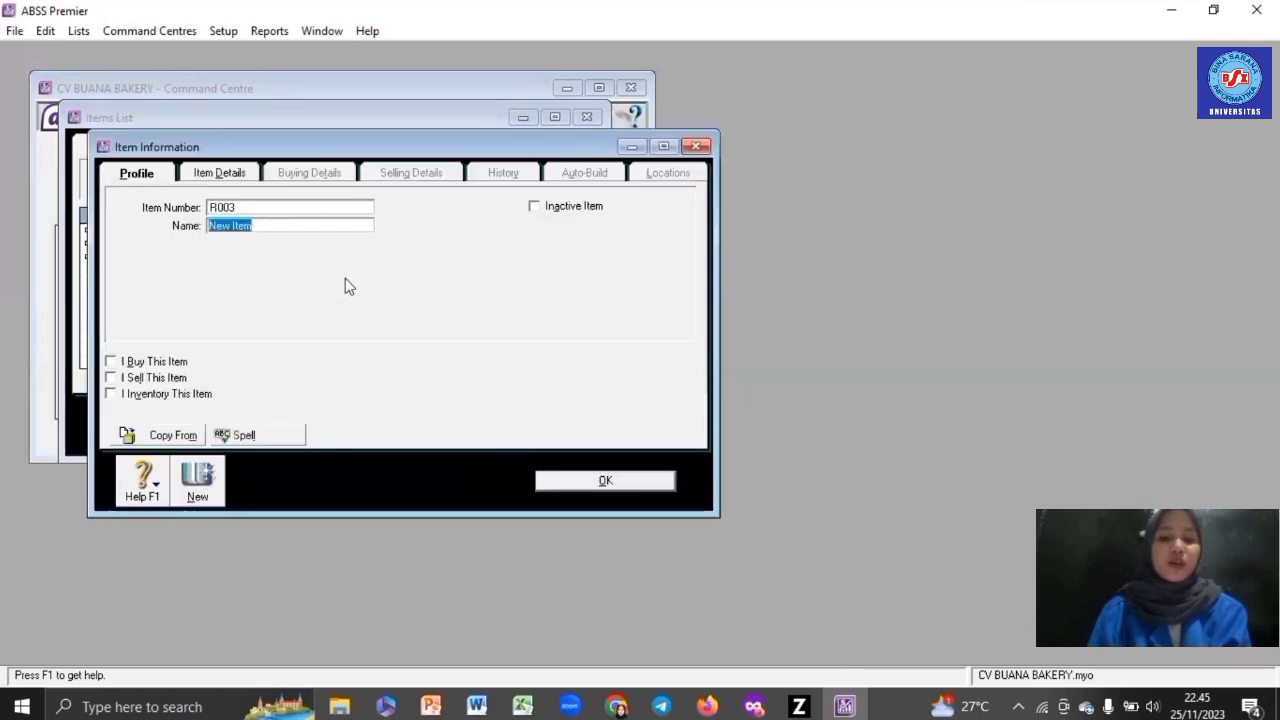
text(Bla)
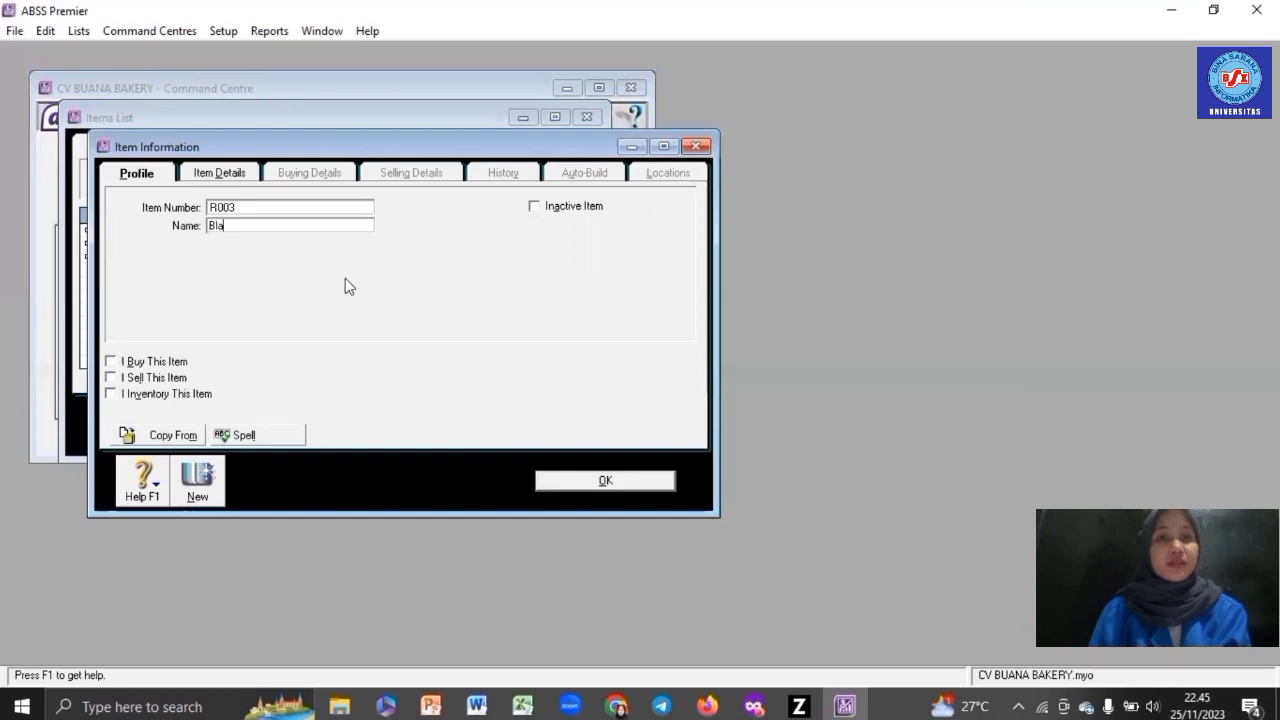
text(ck Forest)
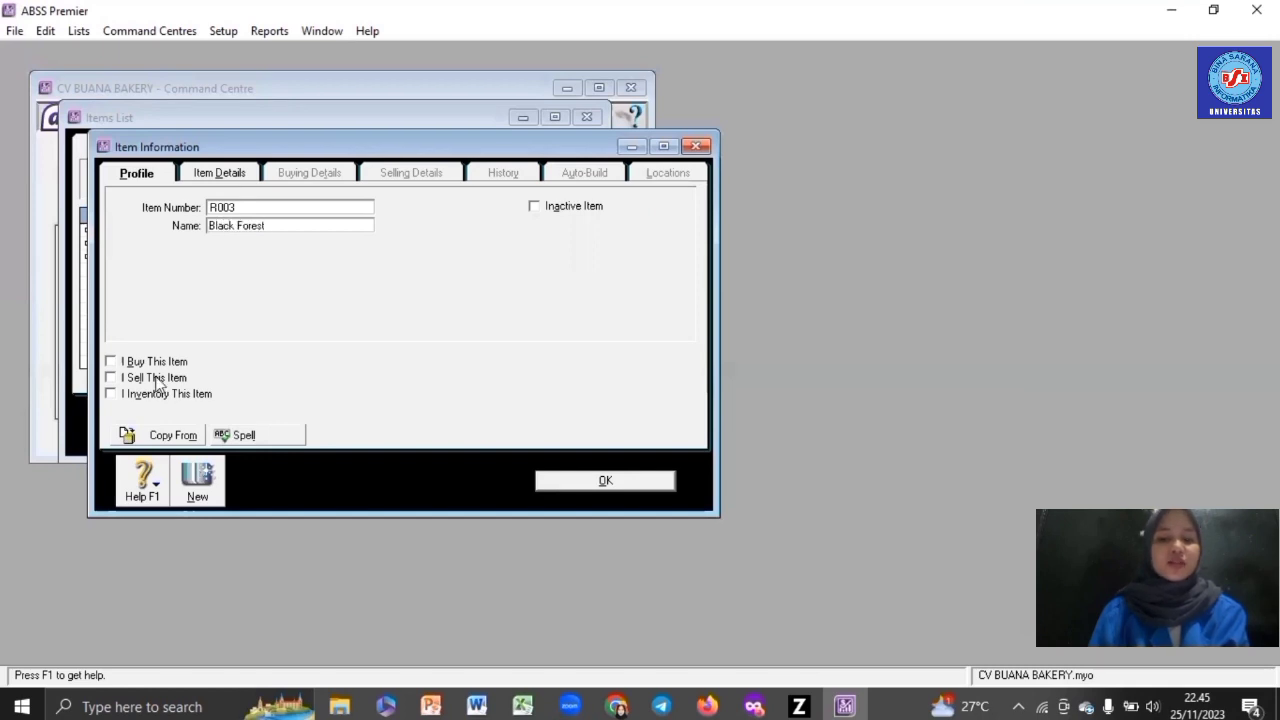
click(160, 361)
click(168, 377)
click(170, 393)
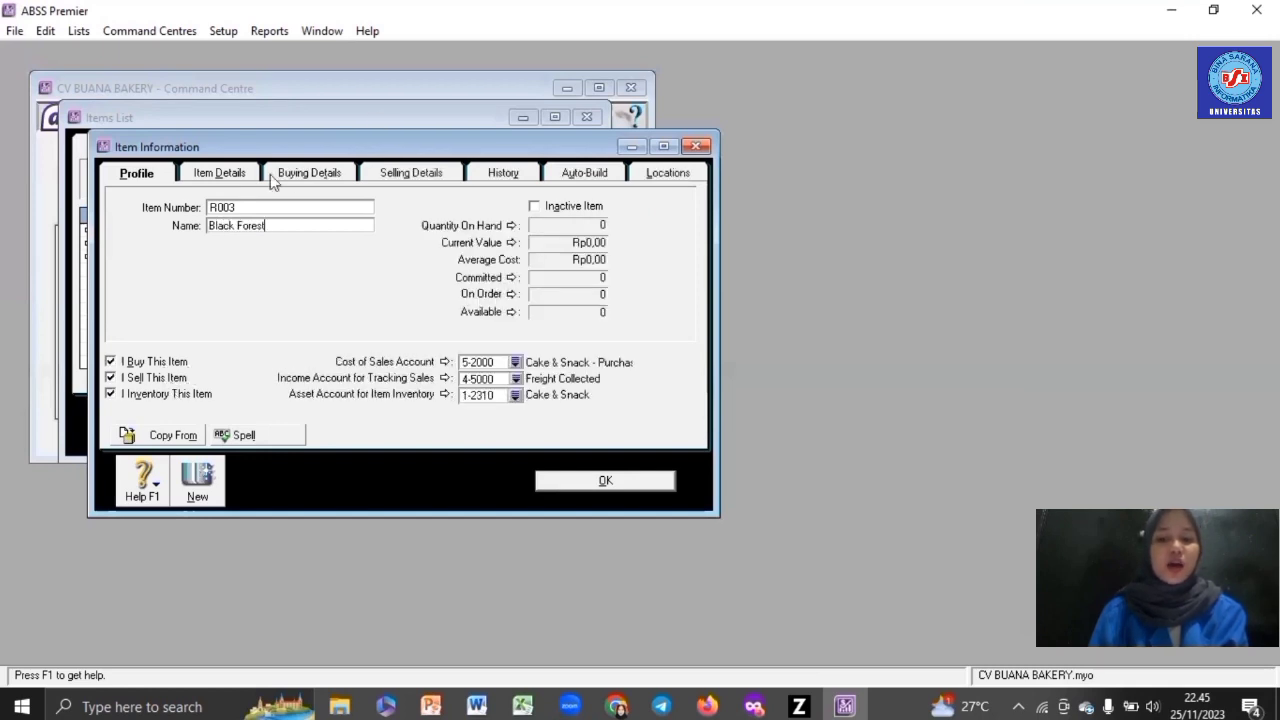
- Set Black Forest's base selling price to Rp110.000
click(298, 175)
click(440, 170)
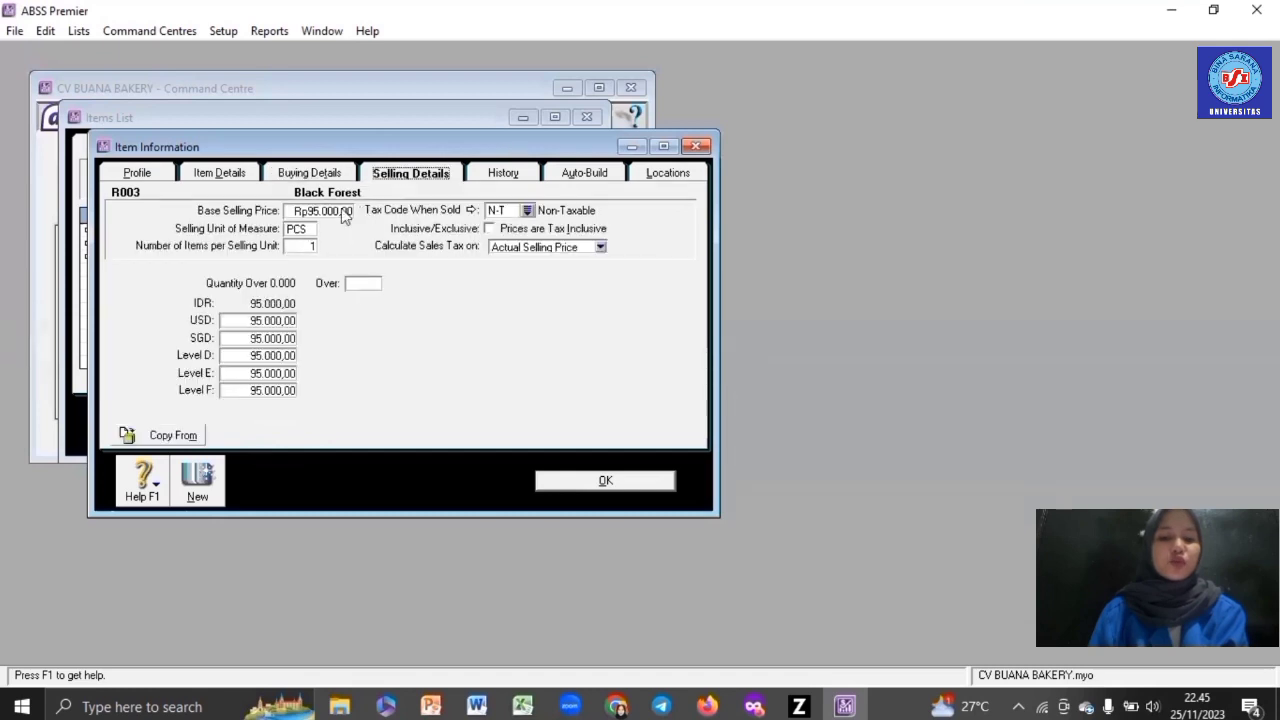
click(345, 210)
text(10000)
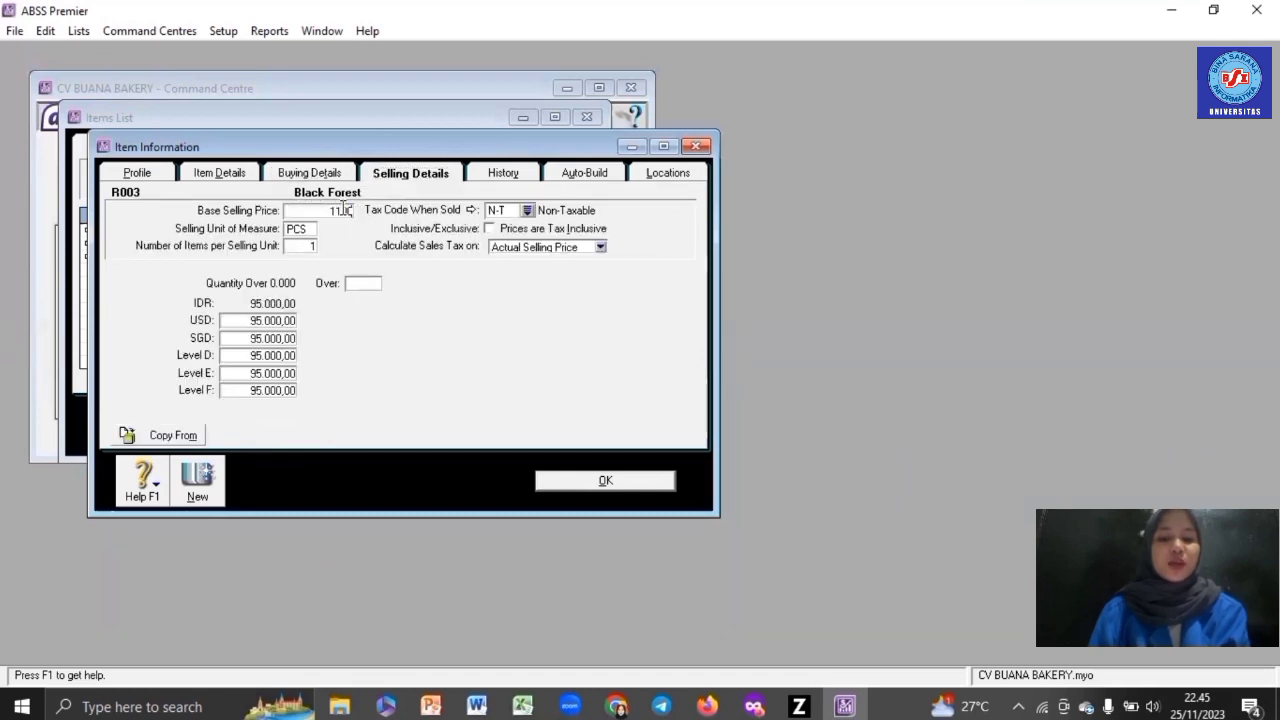
key(Tab)
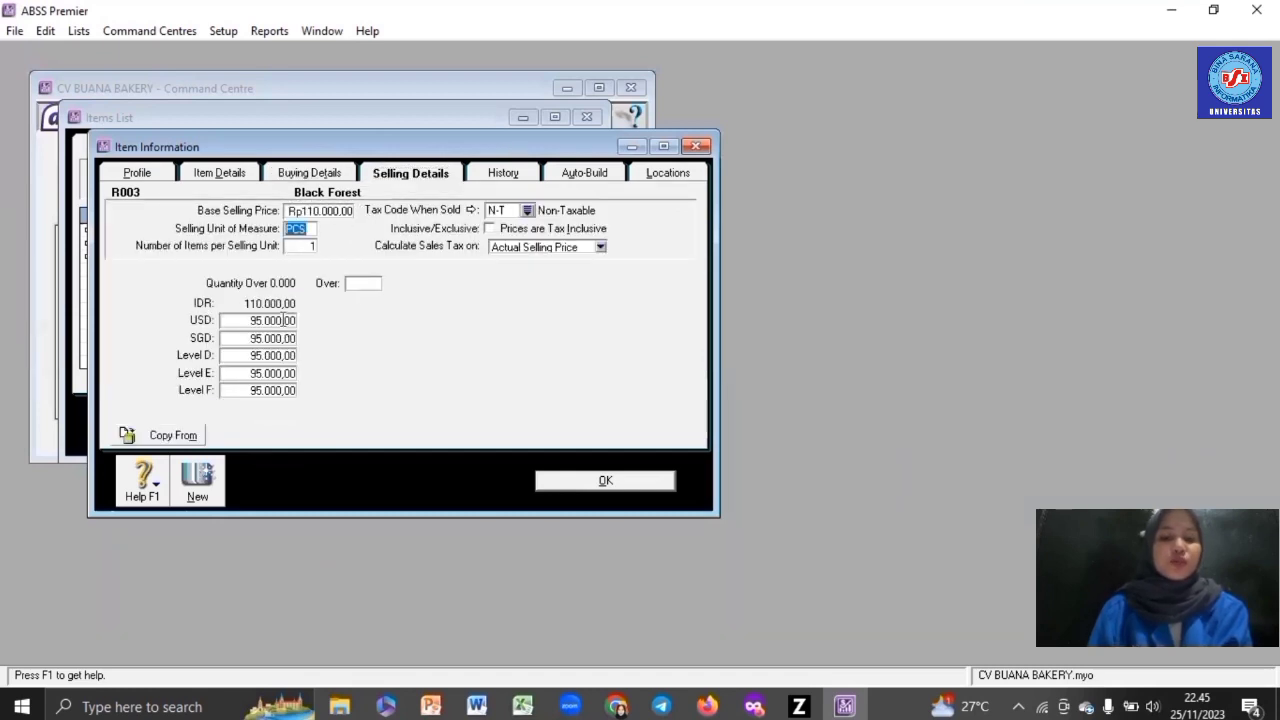
- Set prices USD 7 and SGD 9,54, zero the other levels, and save R003
click(284, 320)
text(7)
key(Tab)
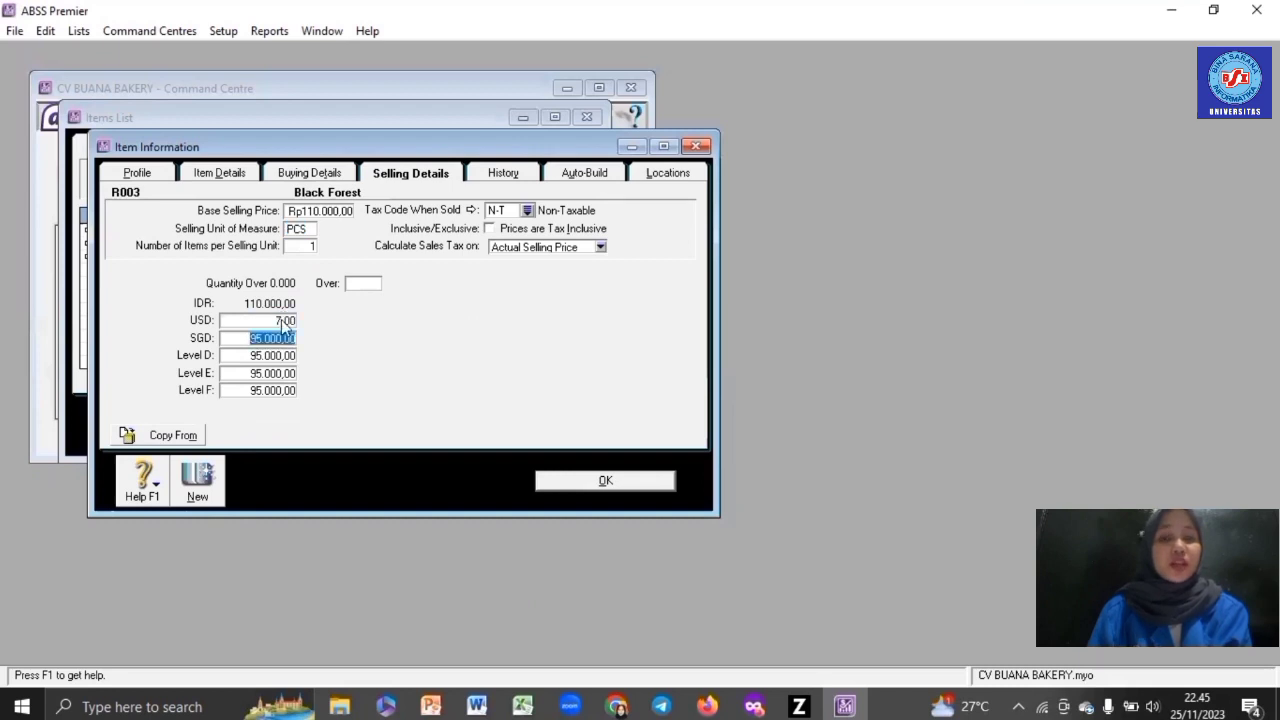
text(9,54)
key(Tab)
text(0)
key(Tab)
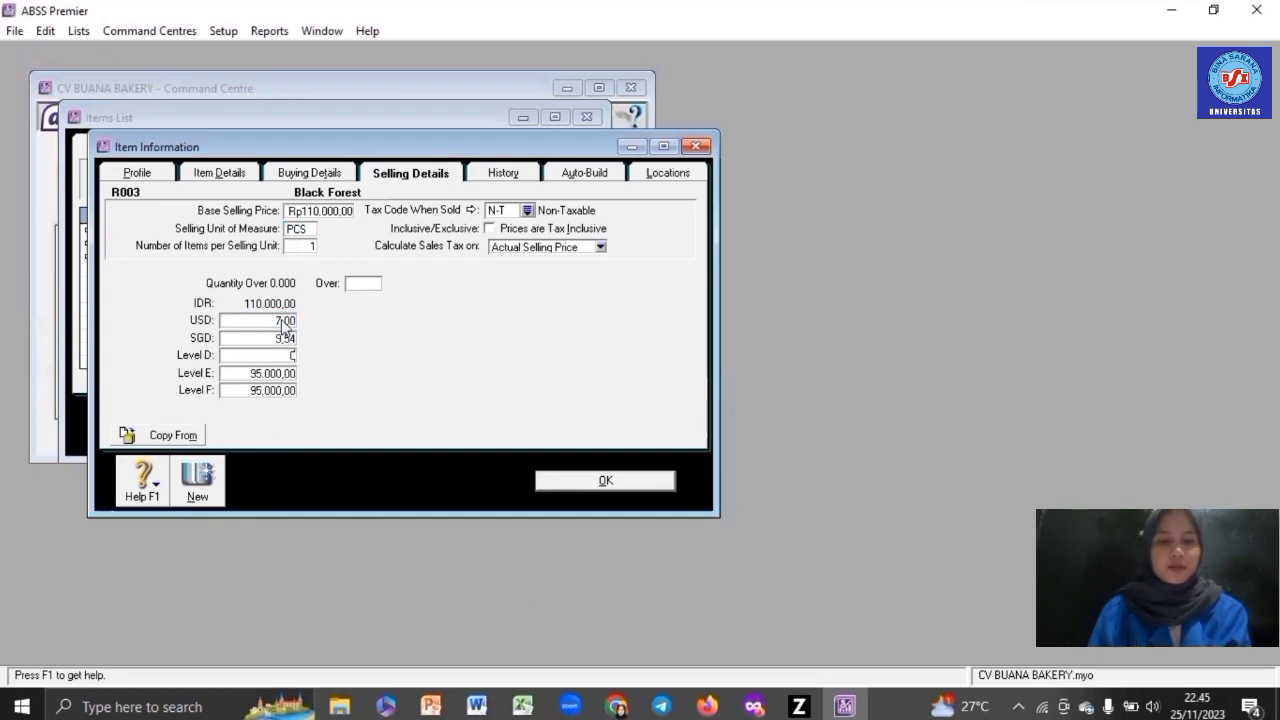
text(0)
key(Tab)
text(0)
key(Tab)
click(620, 481)
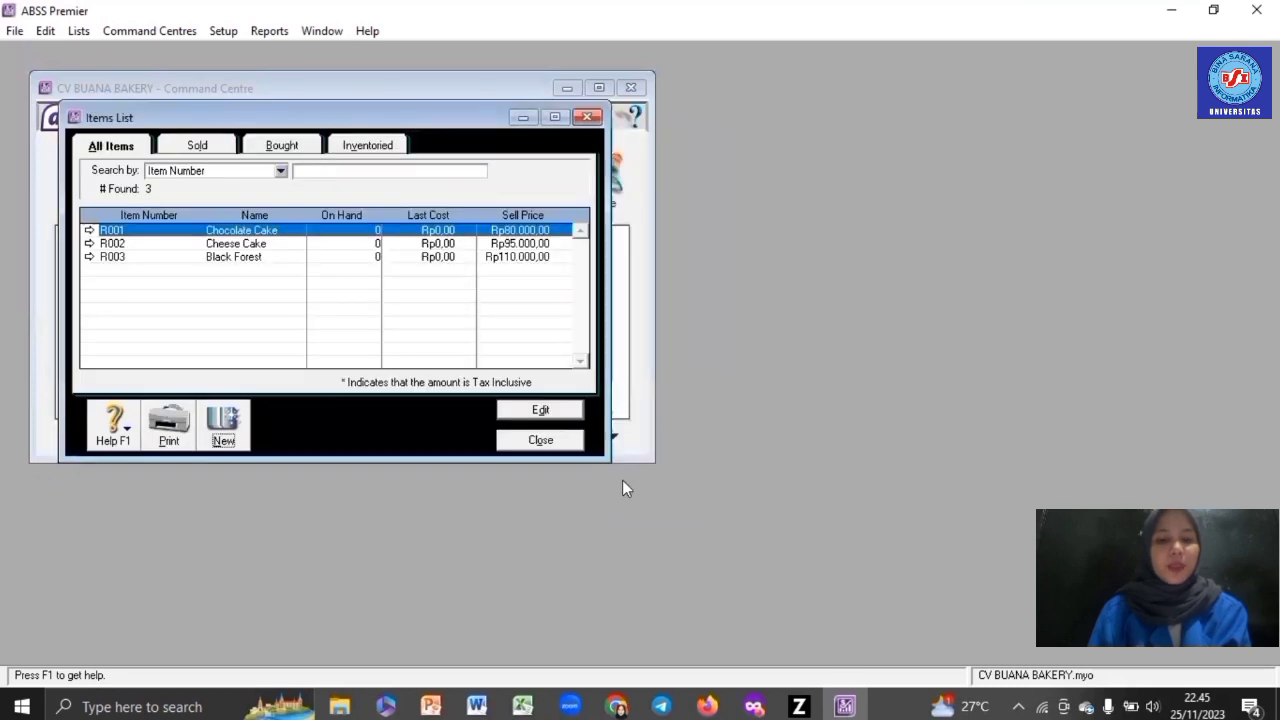
- Create item R004 'Paket Snack' and mark it as bought, sold and inventoried
click(222, 440)
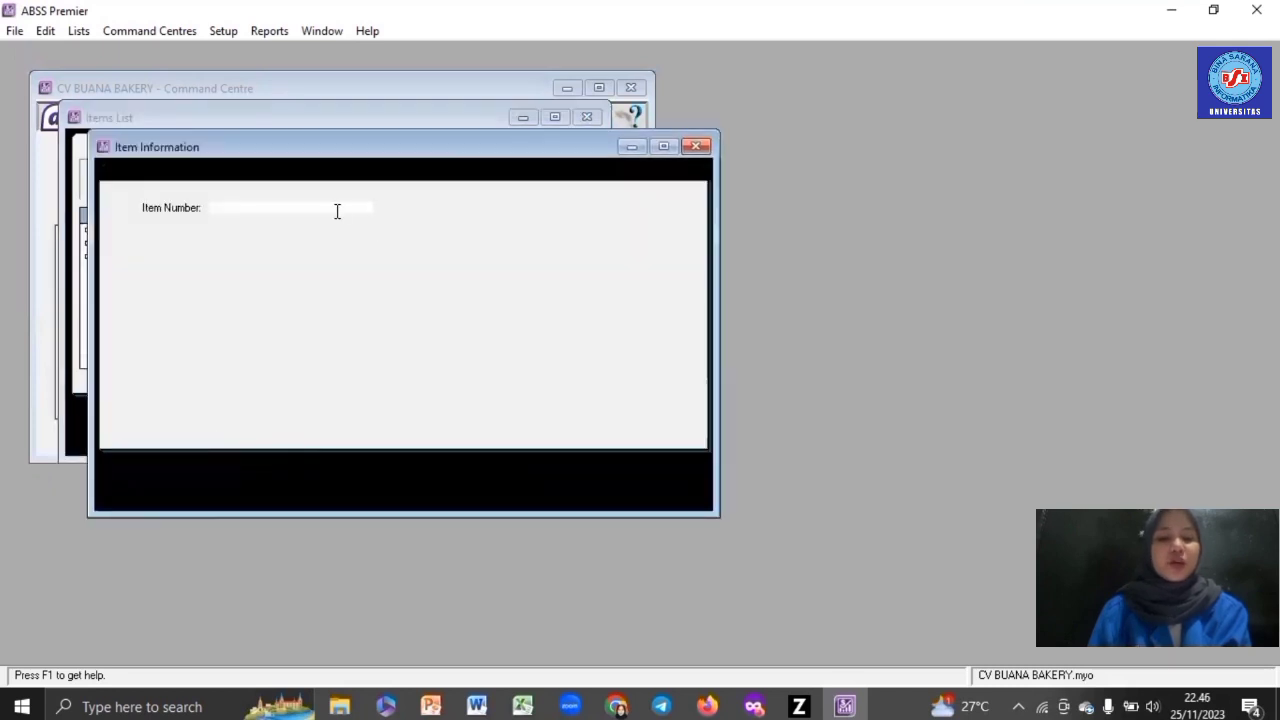
text(R004)
key(Tab)
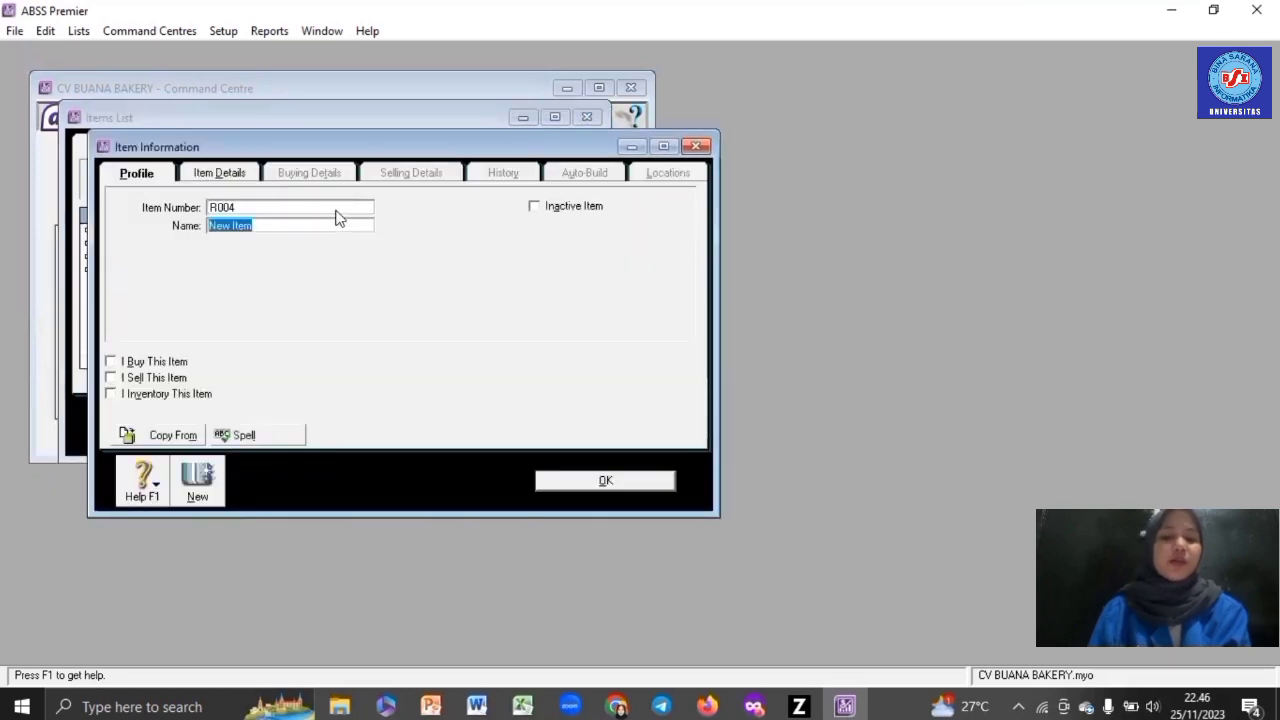
text(Pak)
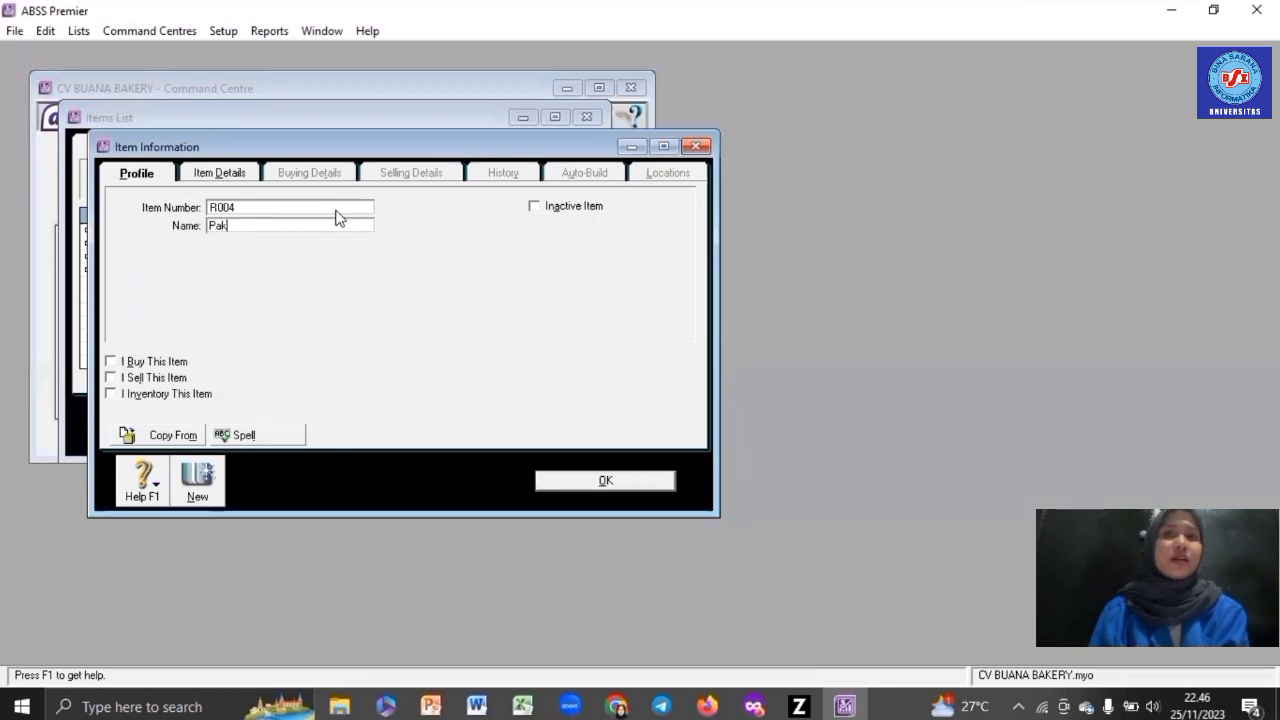
text(et Snack)
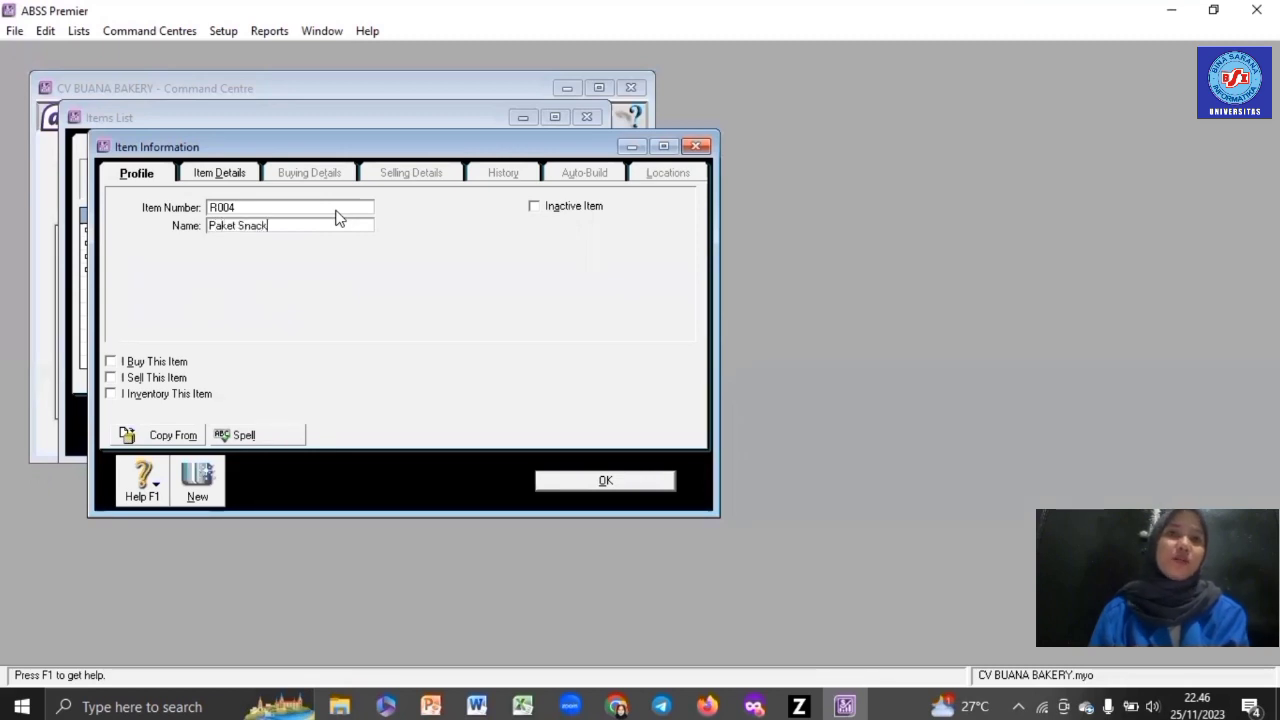
click(140, 362)
click(150, 378)
click(155, 394)
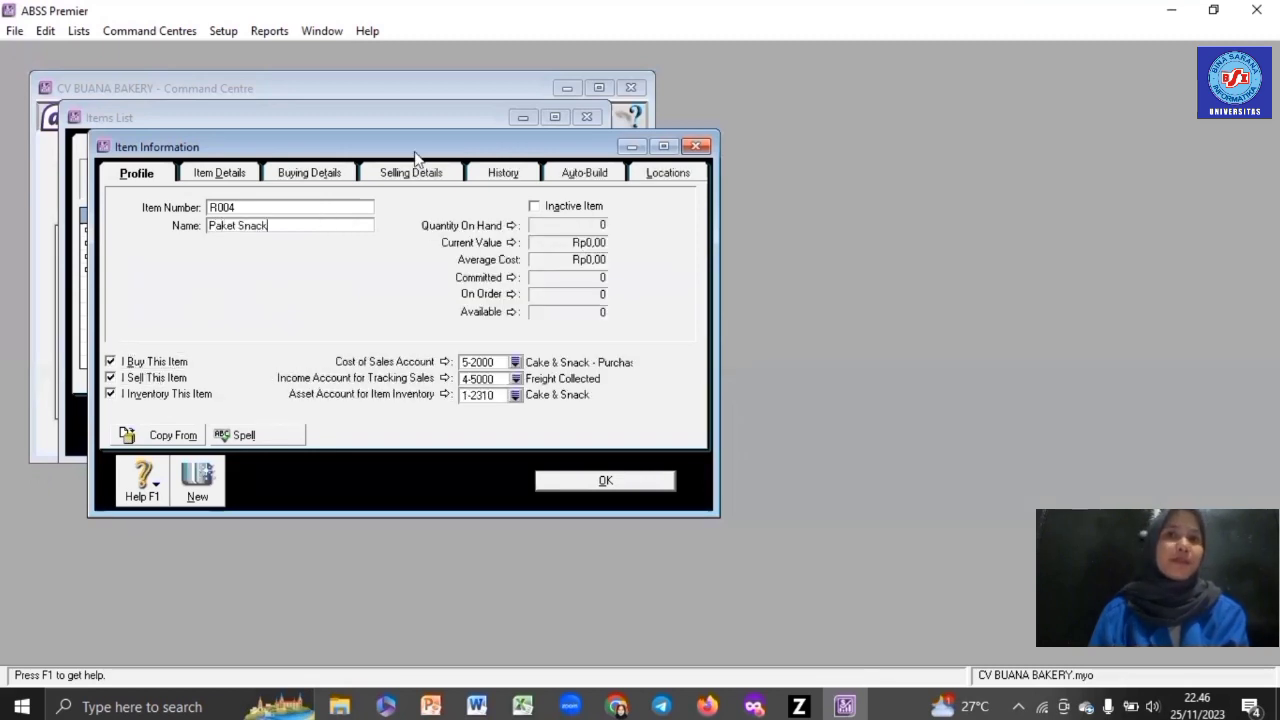
- Price R004 at Rp140.000, USD 9 and SGD 12,14 with other levels 0, and save it
click(349, 173)
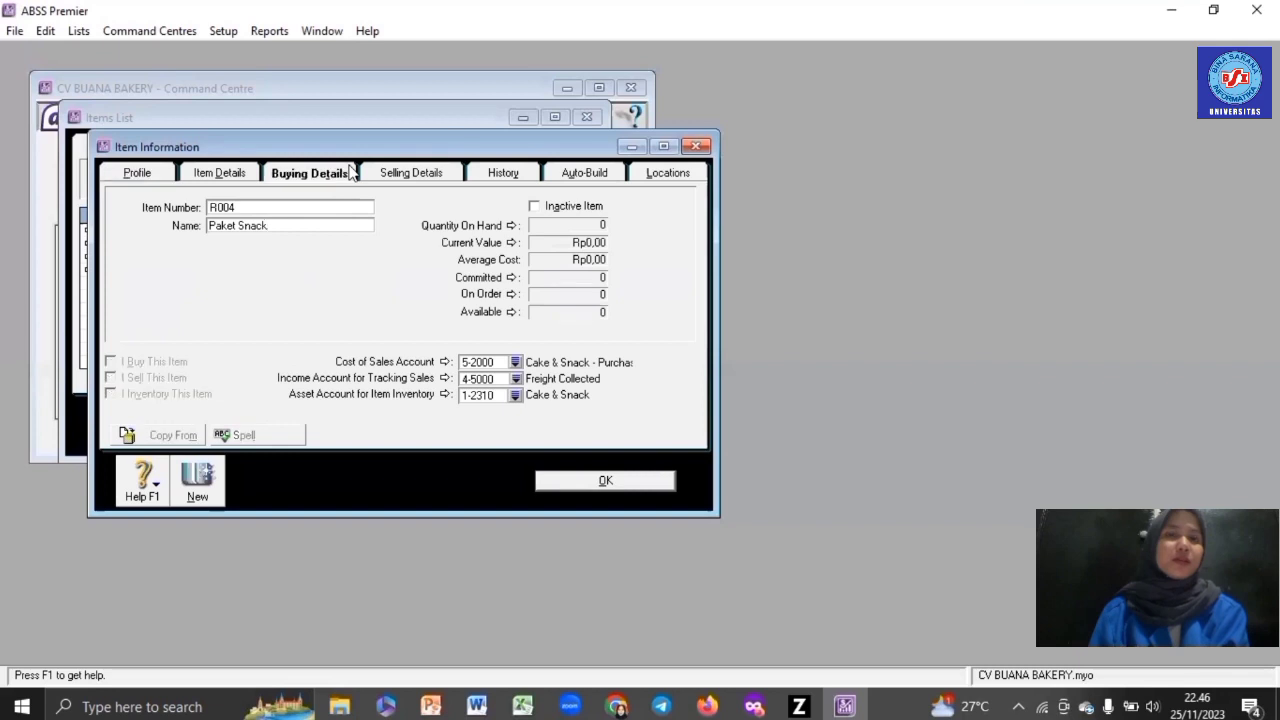
click(410, 174)
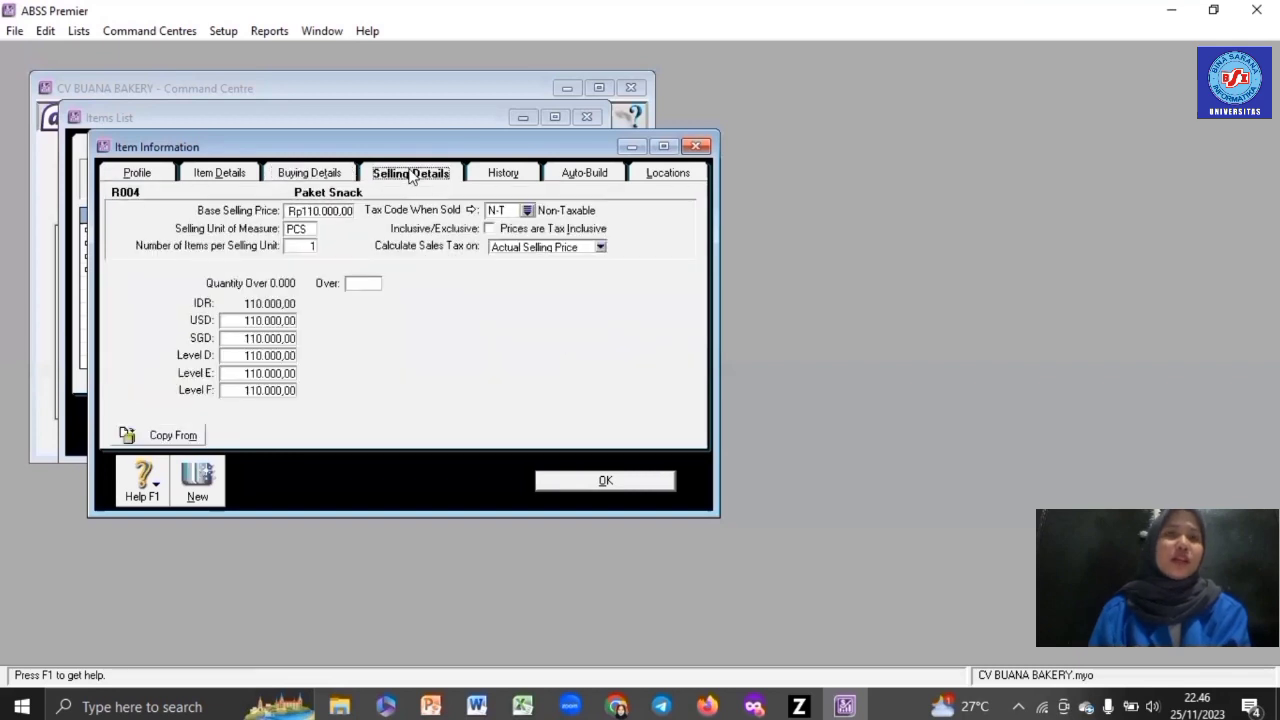
double_click(337, 211)
text(140000)
key(Tab)
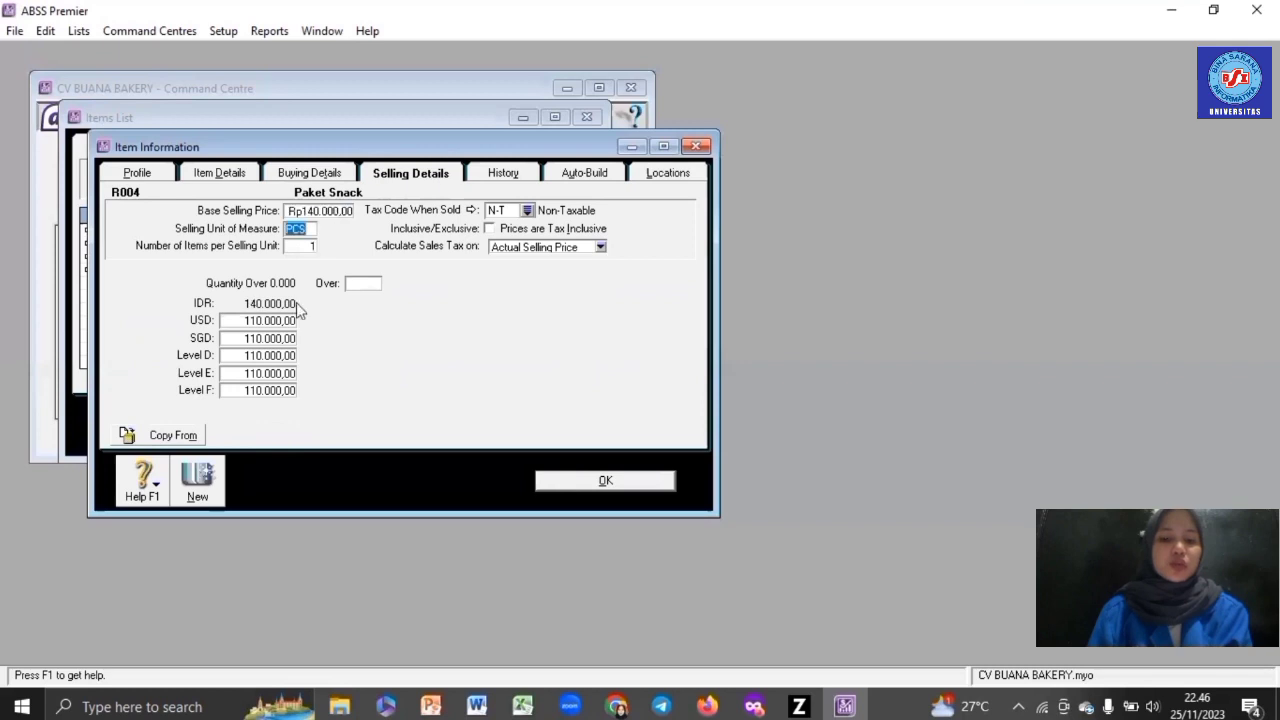
double_click(288, 320)
text(9)
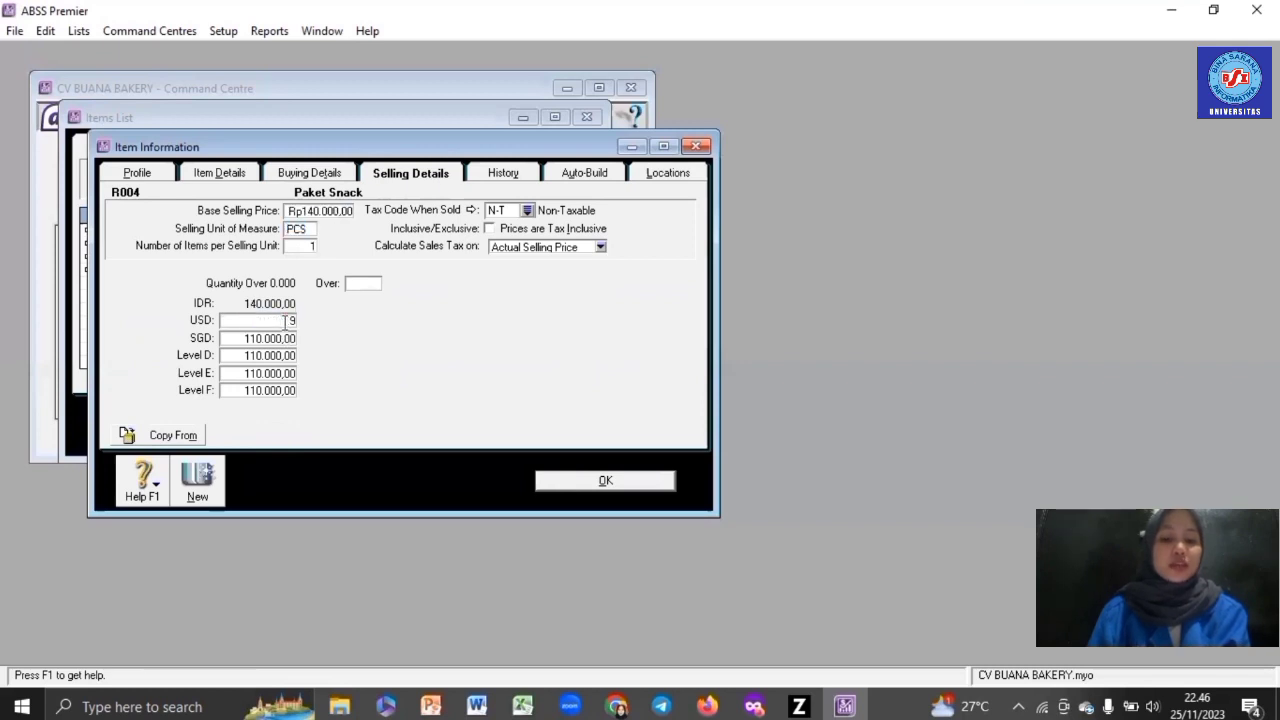
key(Tab)
text(12,14)
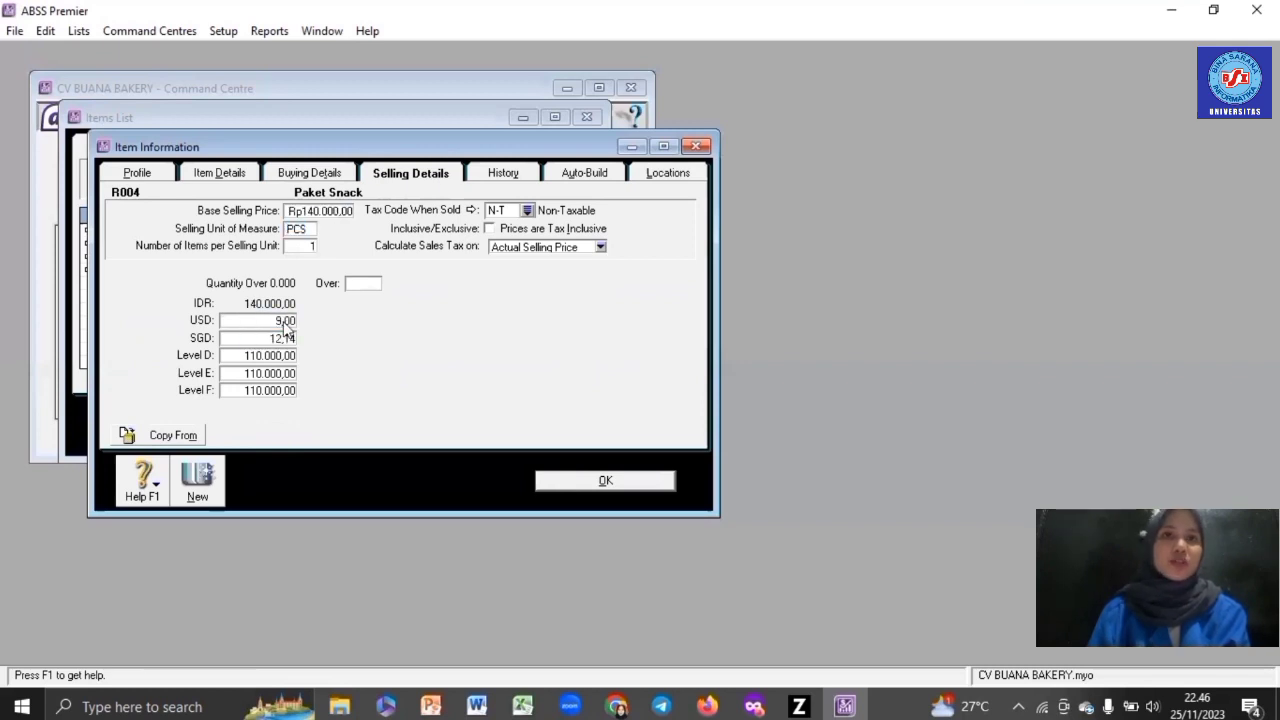
key(Tab)
text(0)
key(Tab)
text(0)
key(Tab)
text(0)
key(Tab)
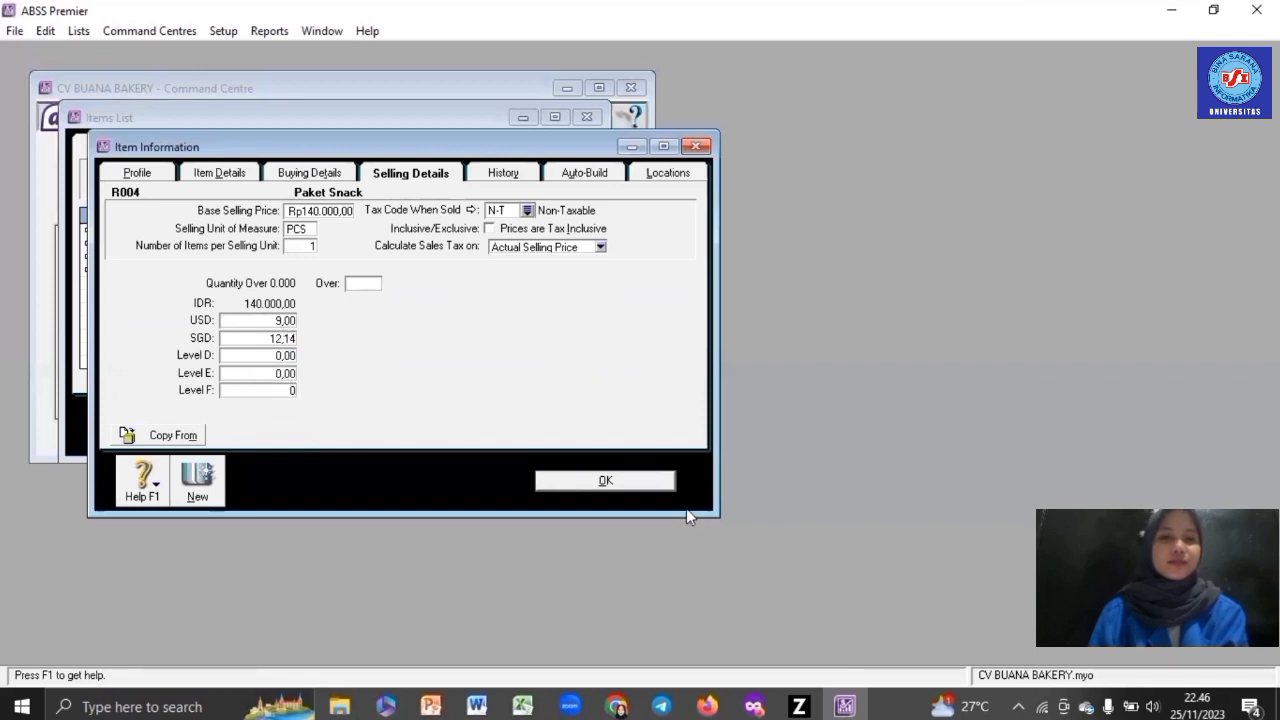
text(0)
click(652, 488)
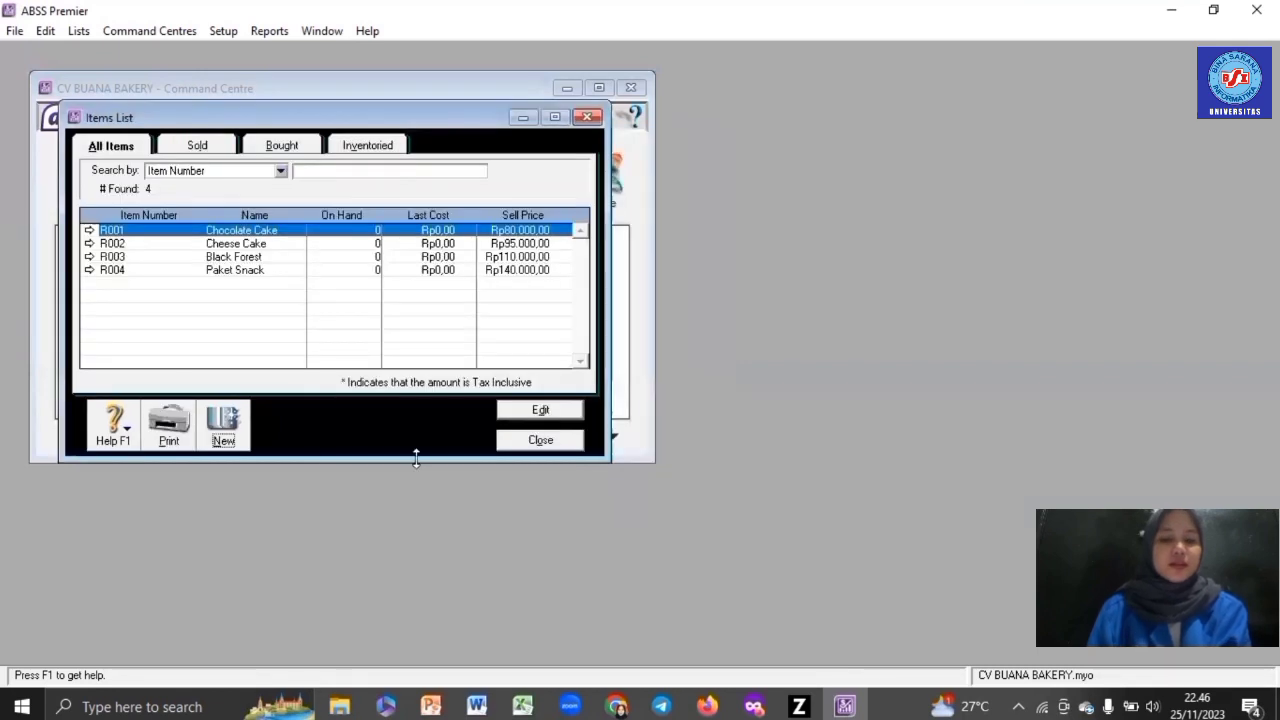
- Start a new inventory item numbered R005
click(222, 420)
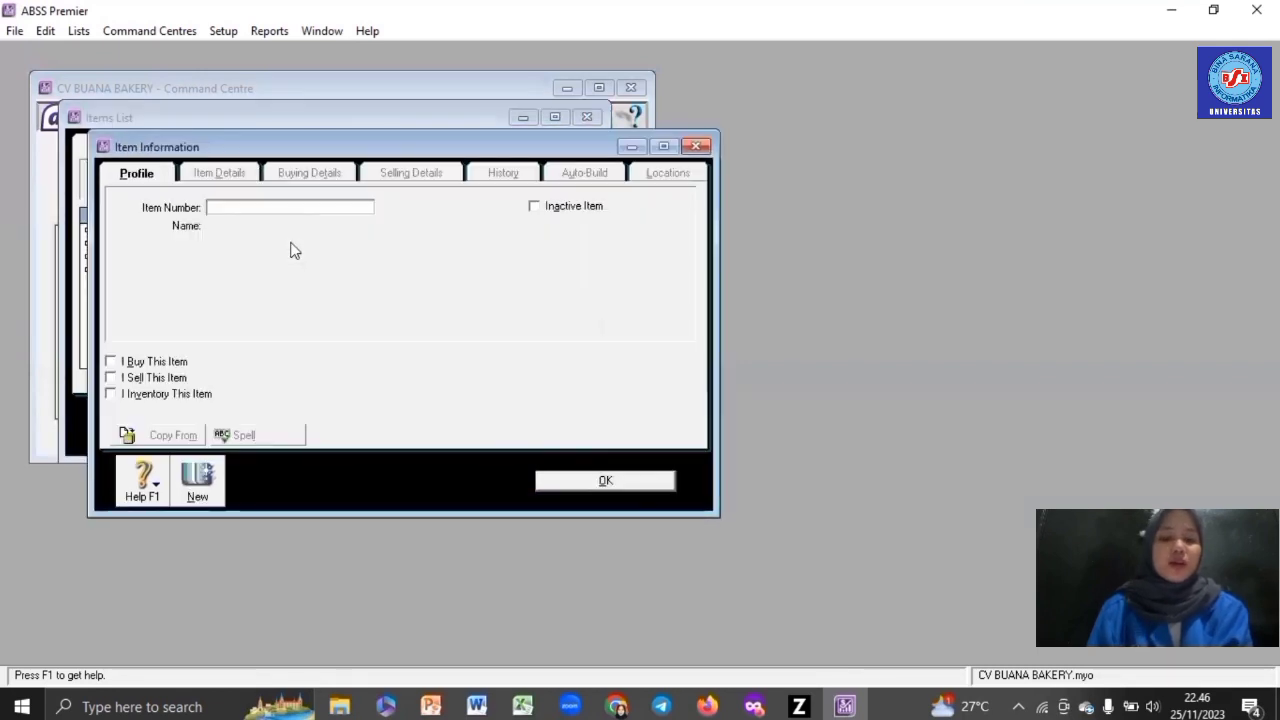
text(R005)
key(Tab)
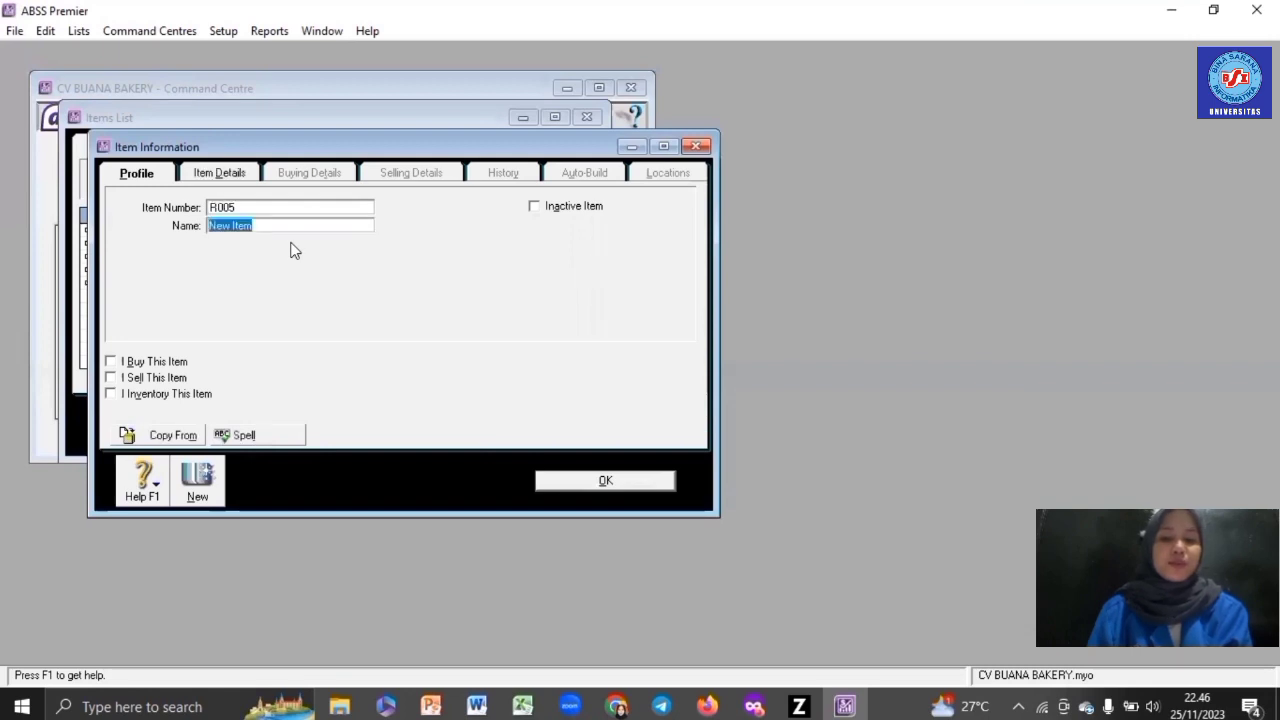
- Name R005 'Roti Gandum Premium' and mark it as bought, sold and inventoried
text(Roti G)
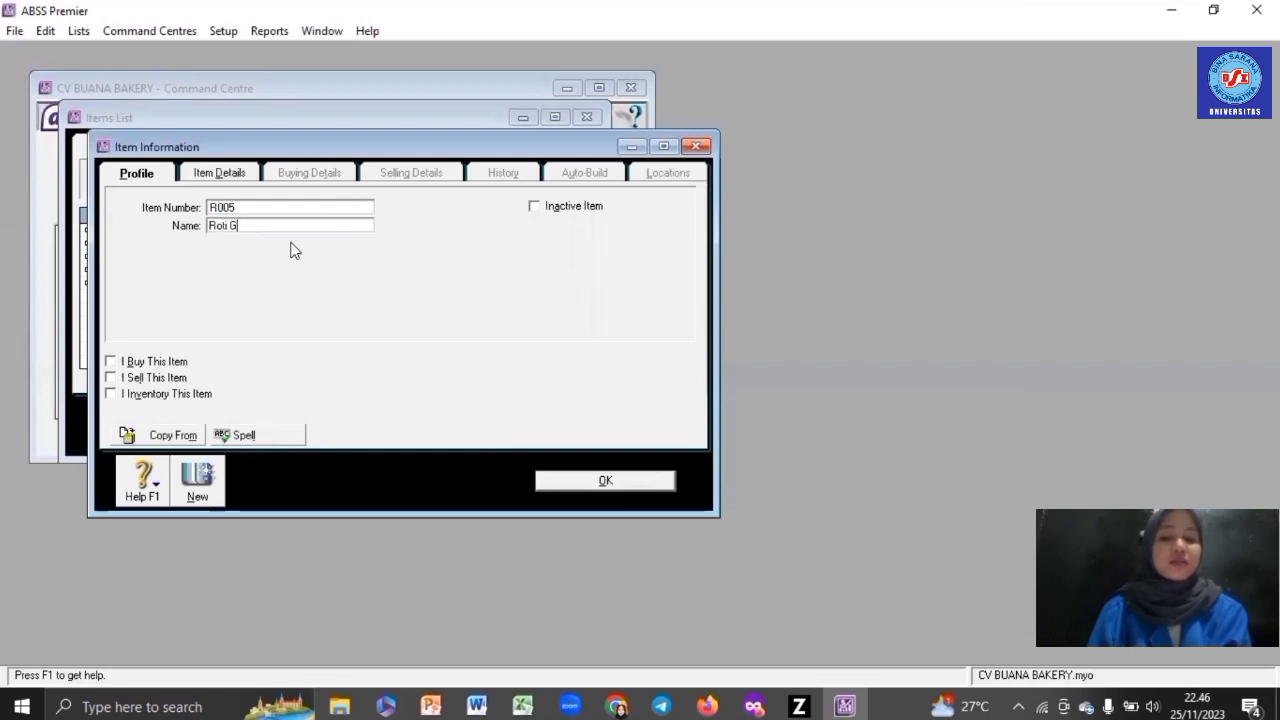
text(an)
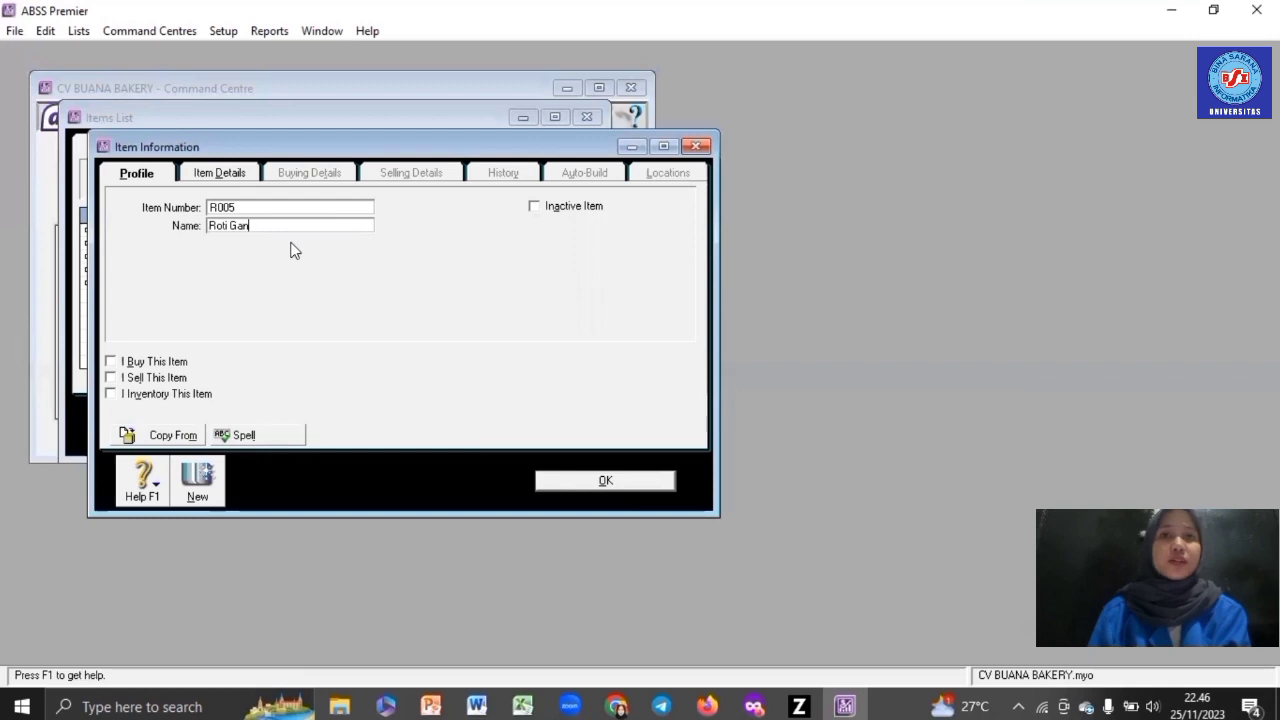
text(dum Premium)
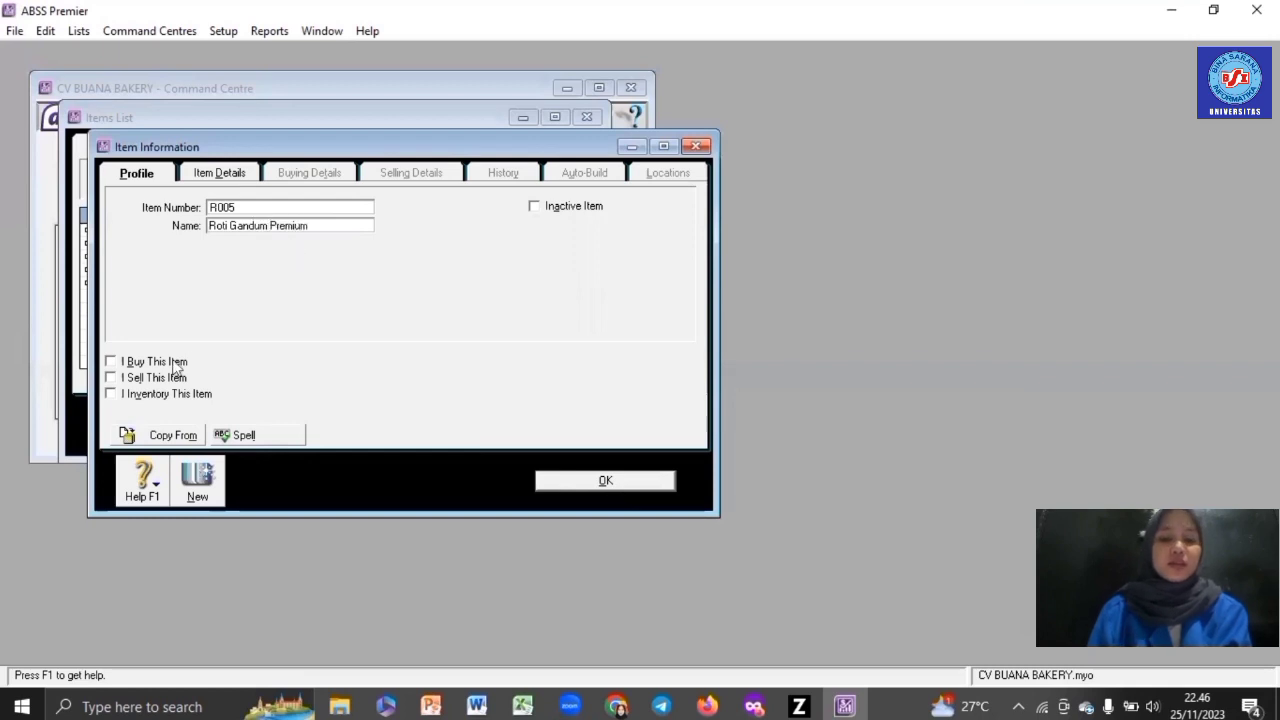
click(172, 362)
click(177, 398)
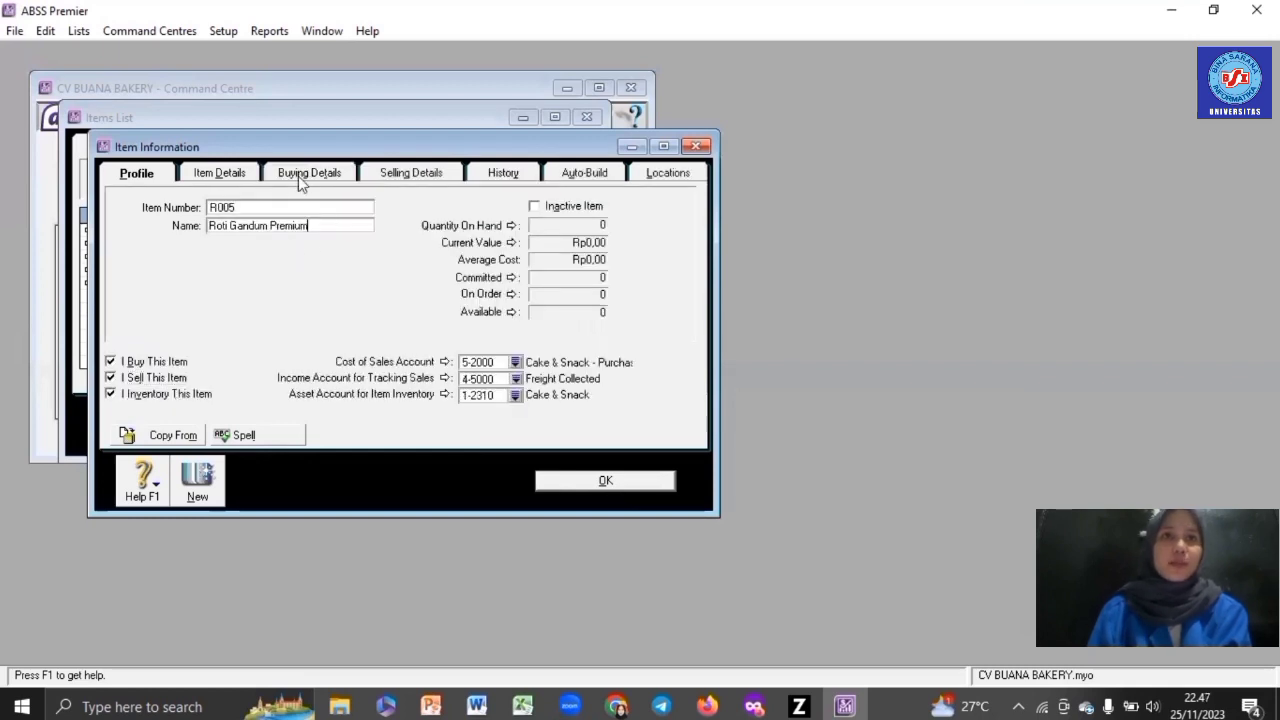
click(304, 180)
- Price R005 at Rp120.000, USD 8 and SGD 10,41 with other levels 0, and save it
click(426, 177)
click(348, 212)
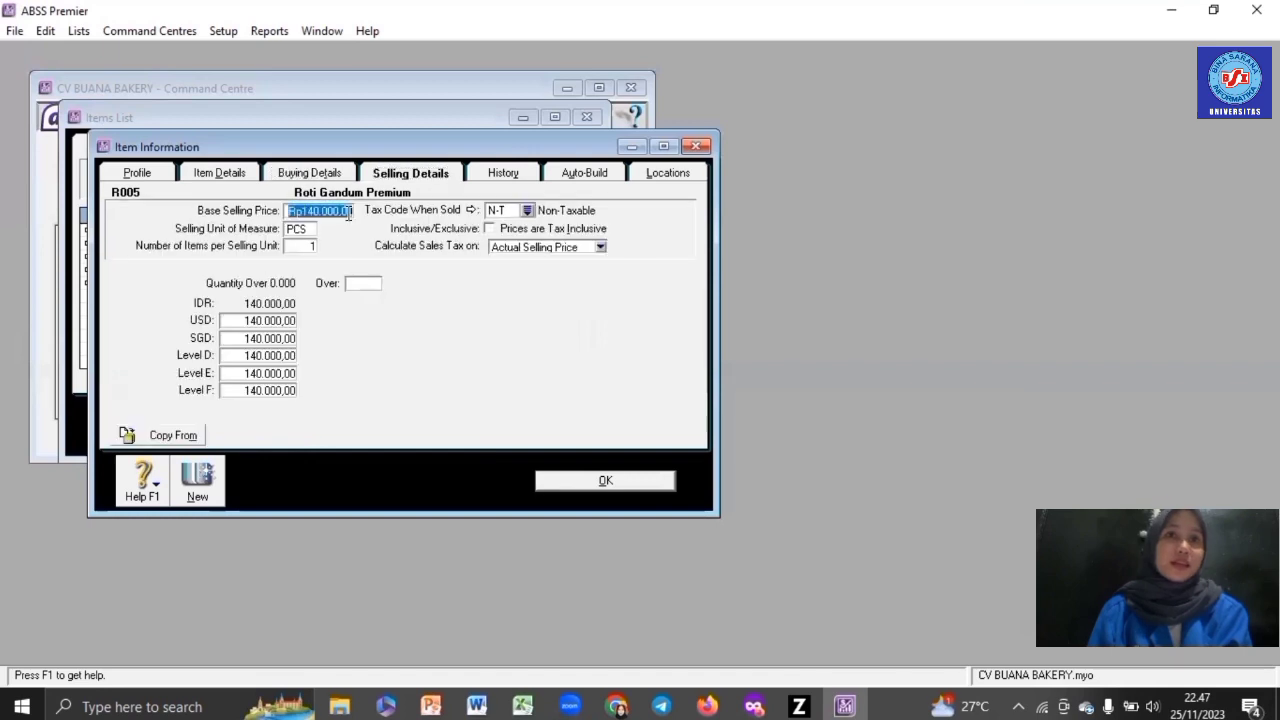
text(120000)
key(Tab)
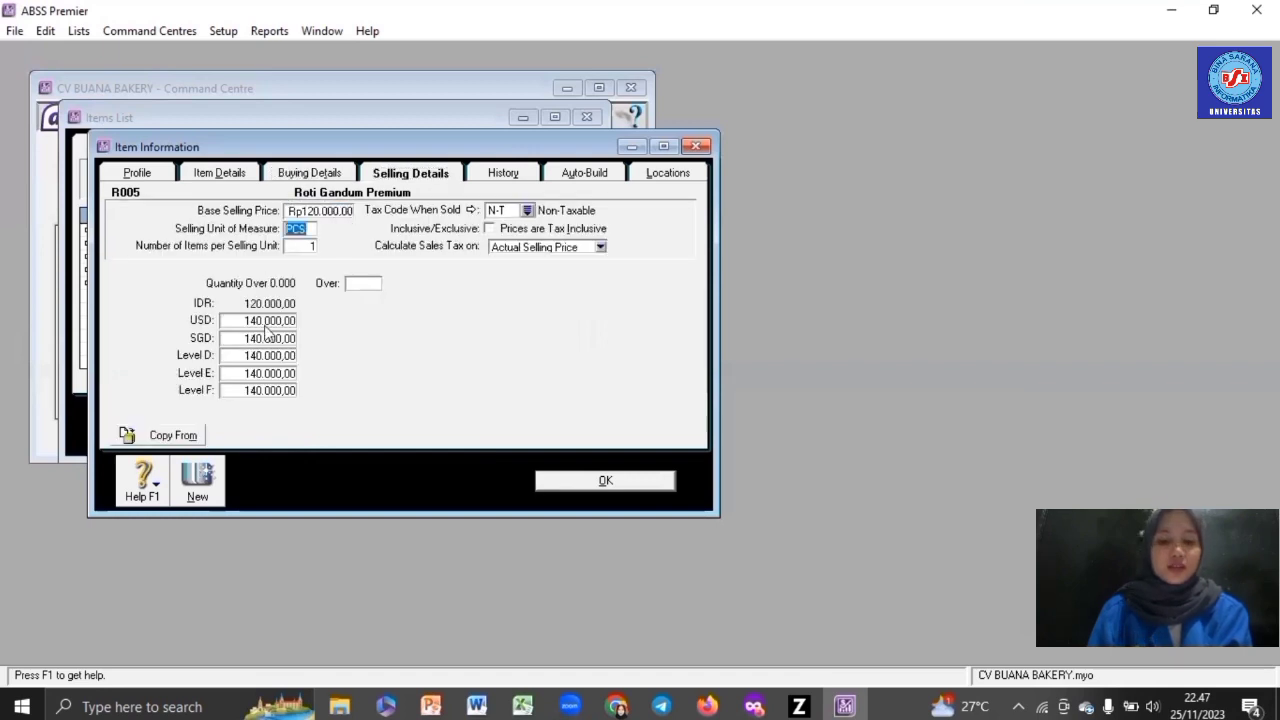
click(271, 320)
text(6)
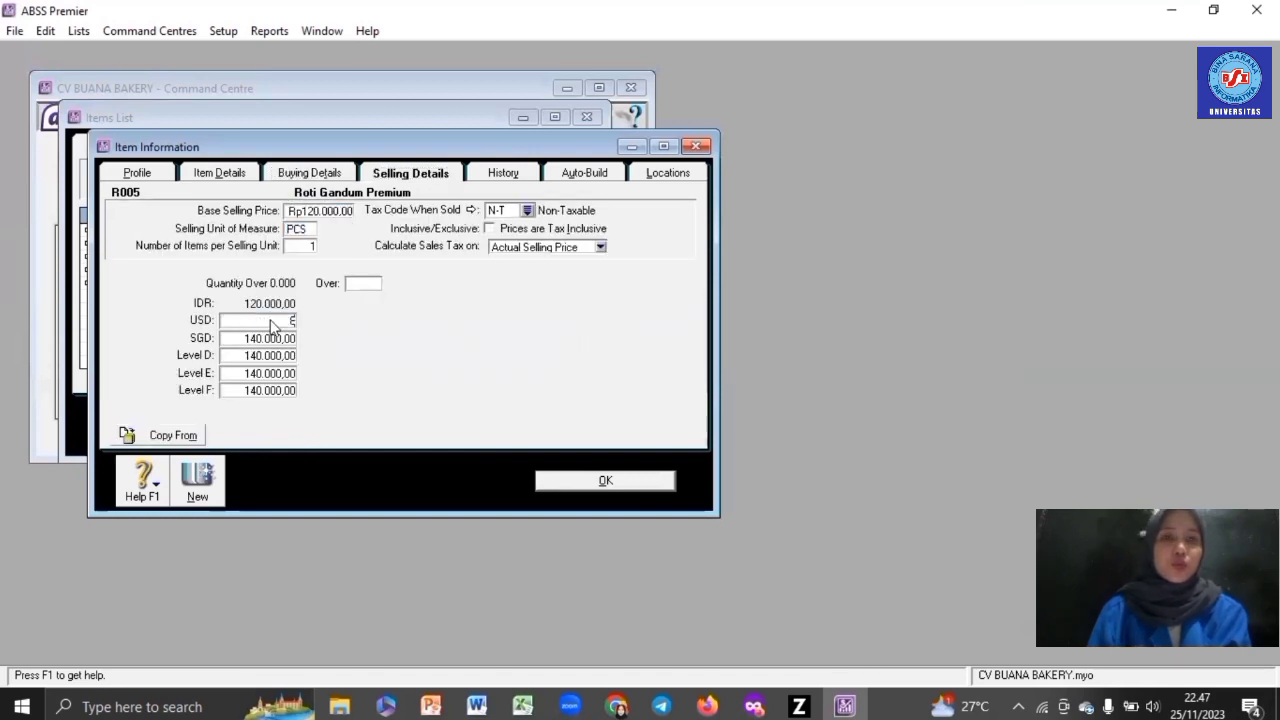
text(10,41)
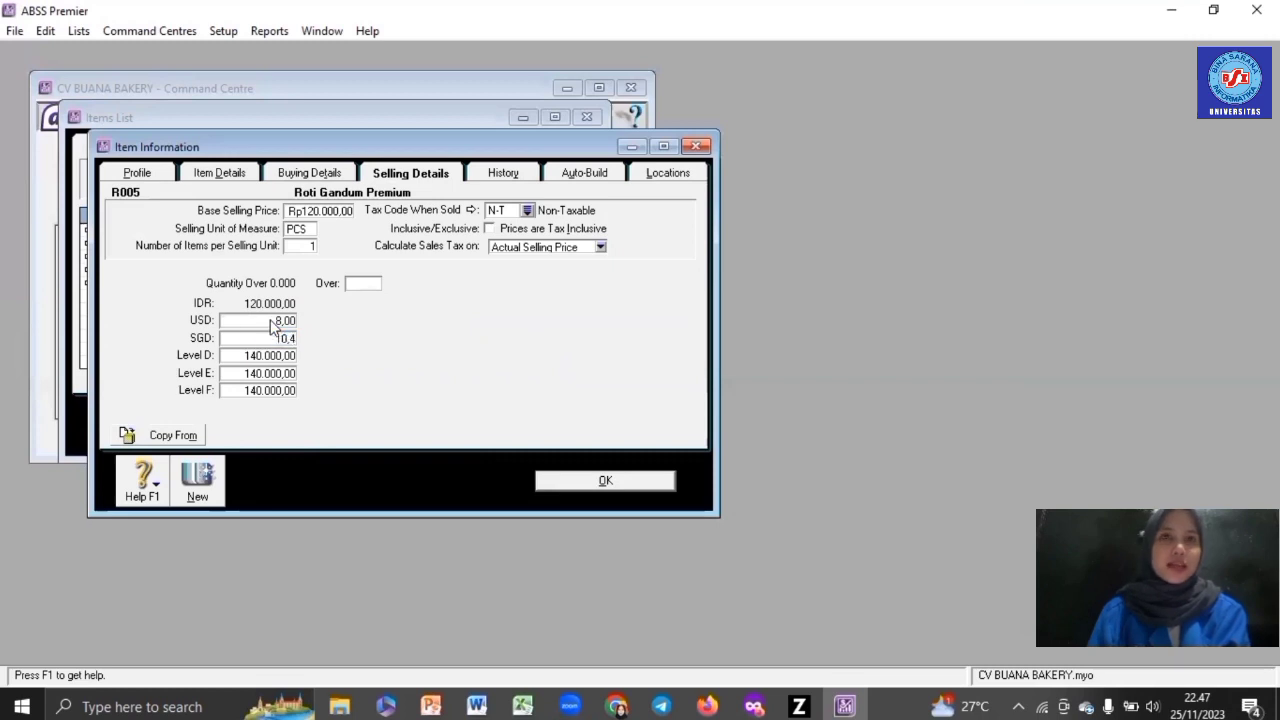
key(Tab)
text(0)
key(Tab)
text(0)
key(Tab)
text(0)
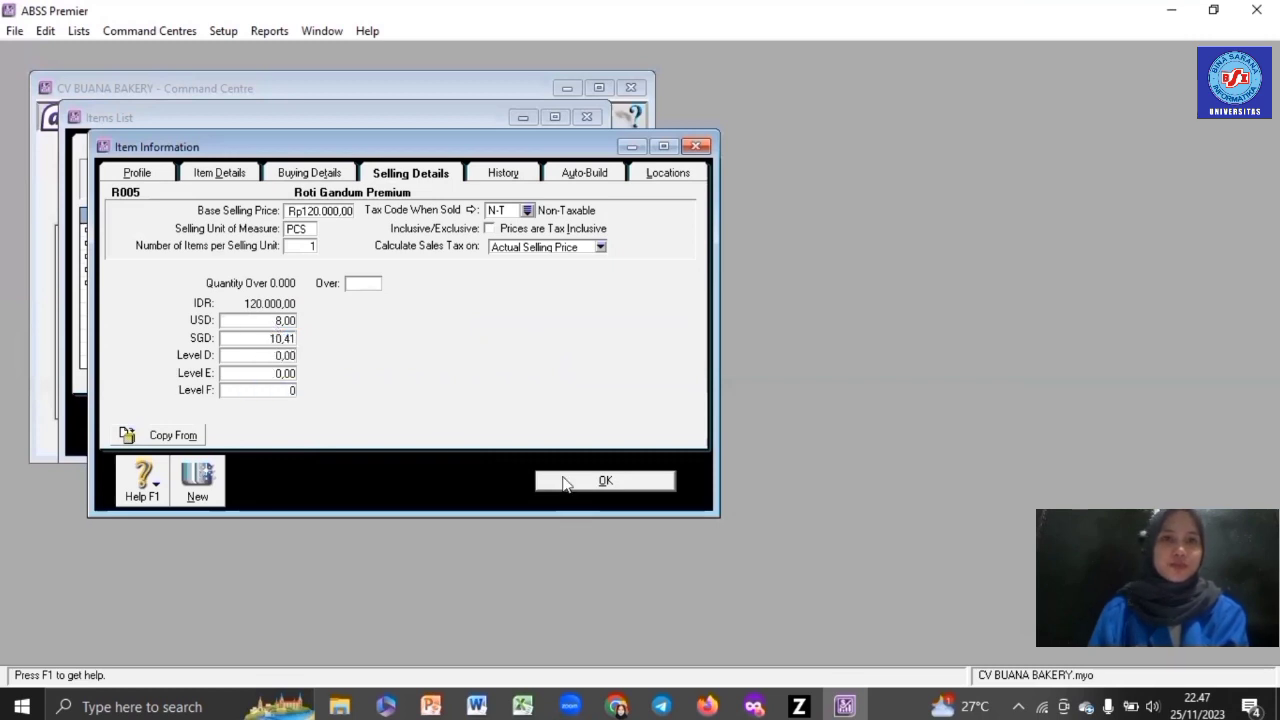
click(563, 480)
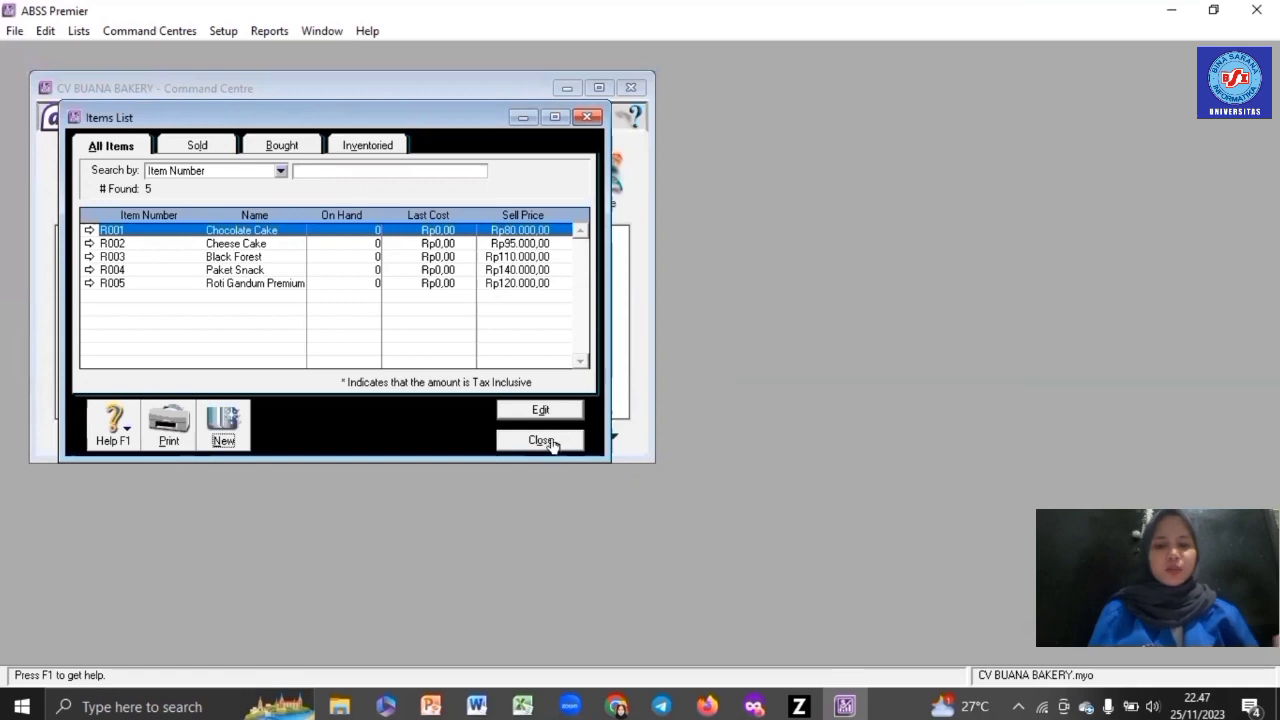
- Enter counted stock 45, 50, 55, 60 and 60 for R001–R005, then proceed to adjust inventory
click(540, 440)
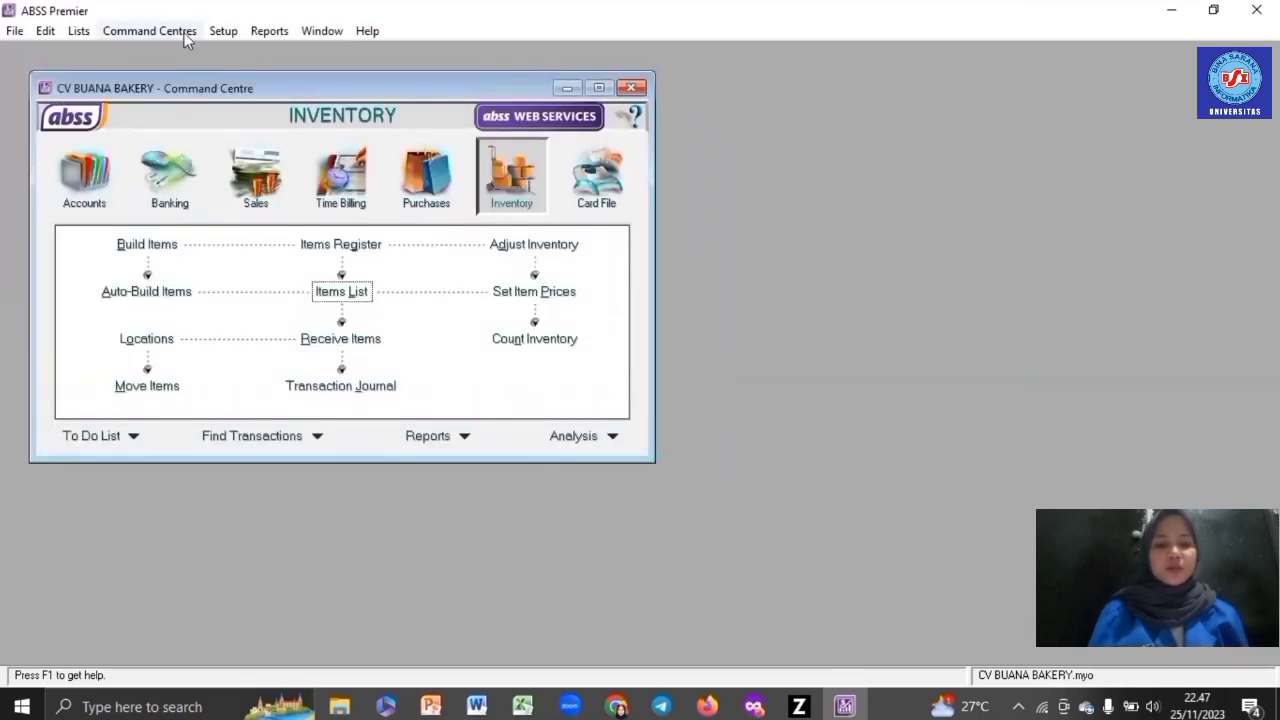
click(535, 342)
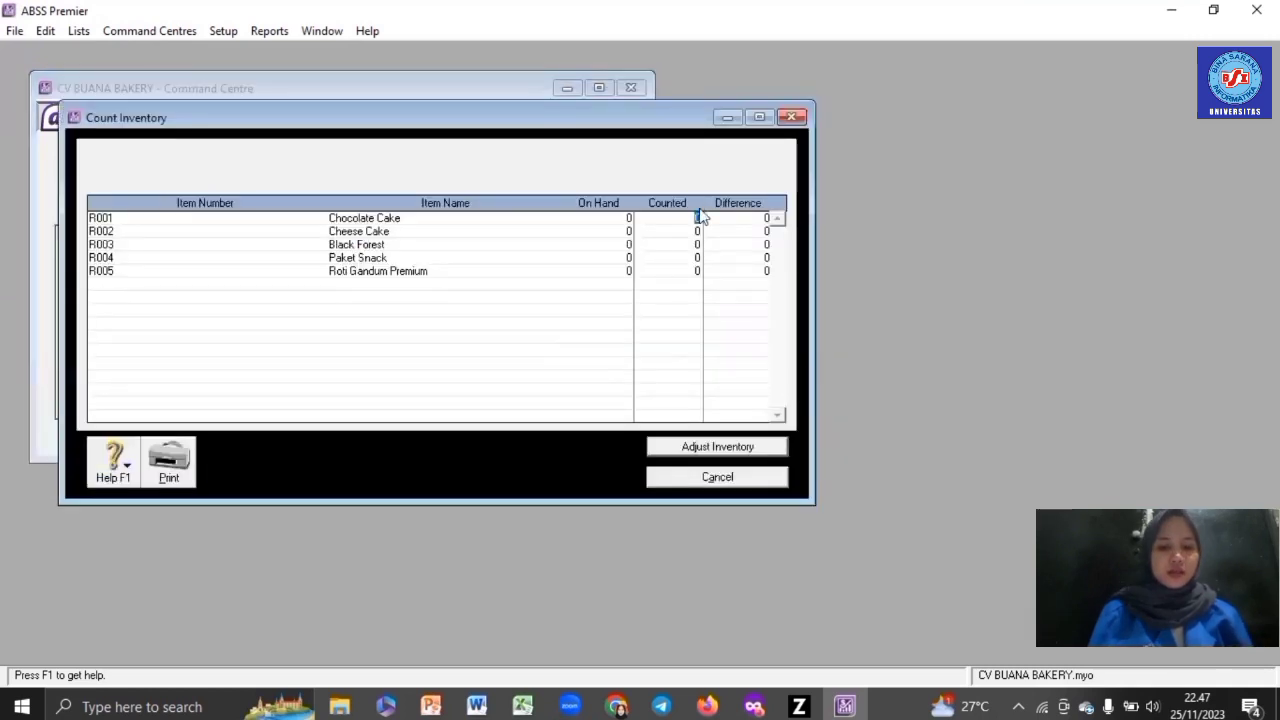
text(45)
key(Tab)
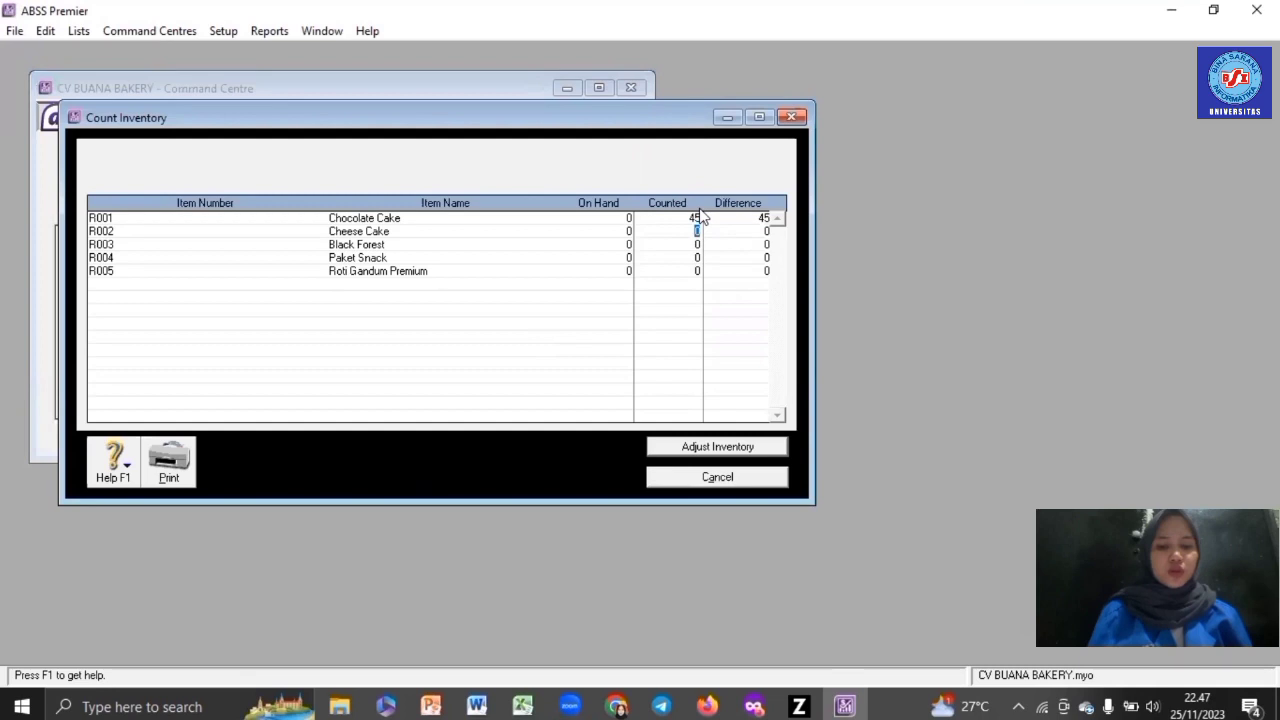
text(50)
key(Tab)
text(55)
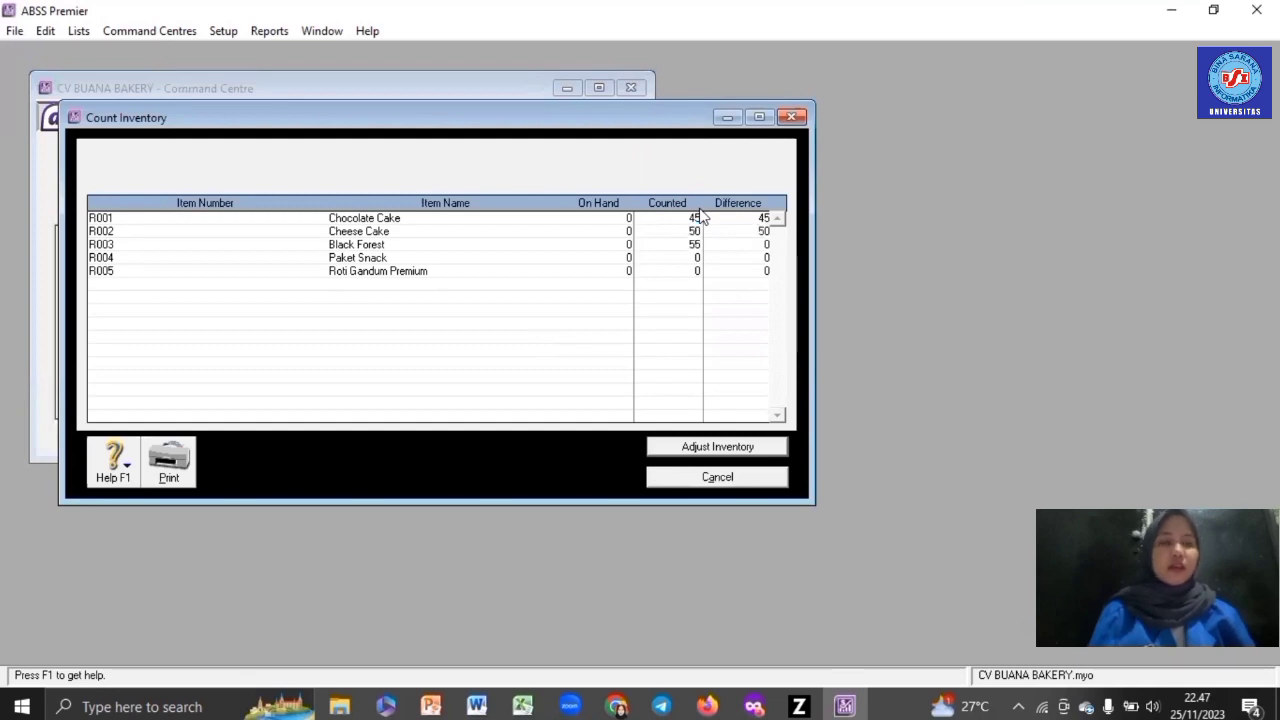
text(60)
key(Tab)
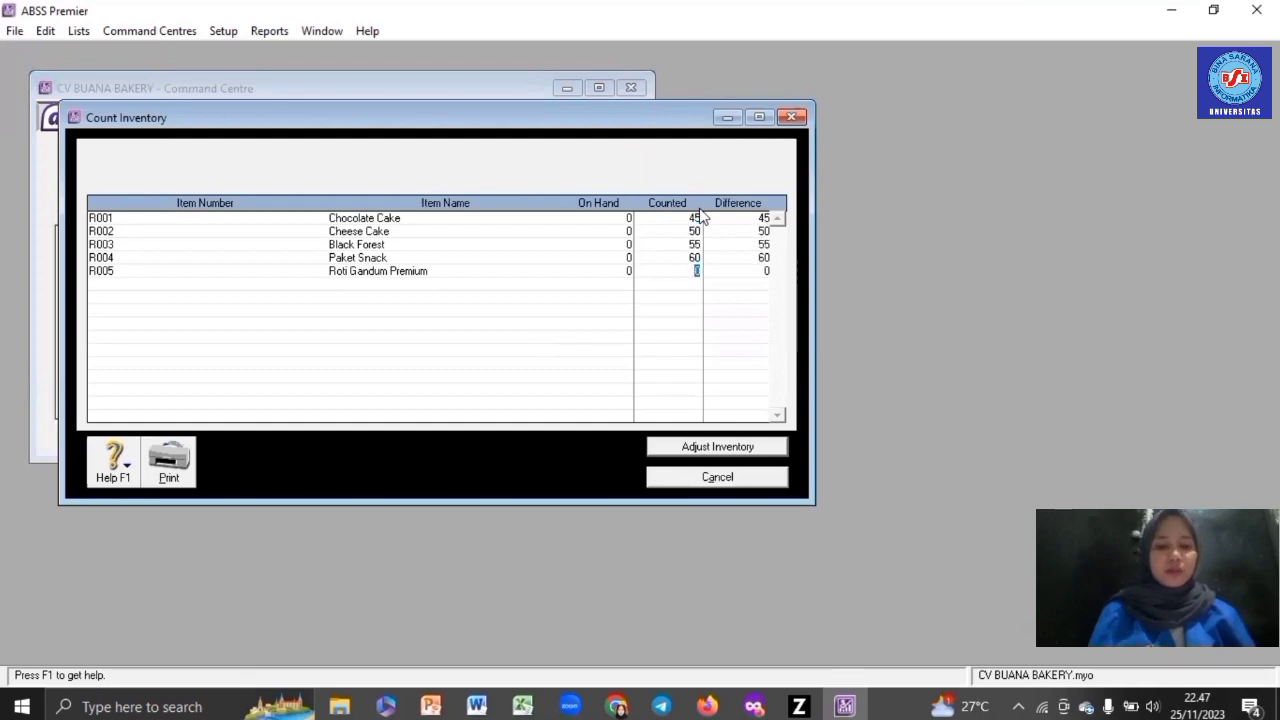
text(60)
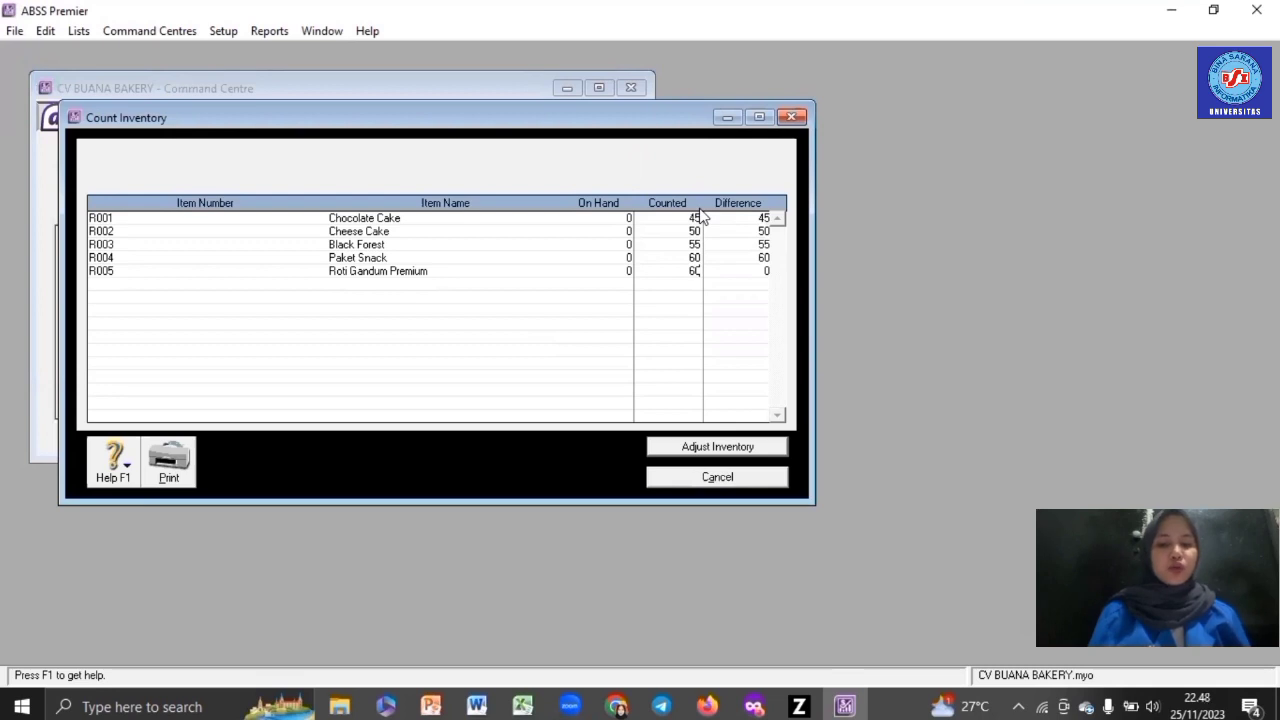
click(745, 450)
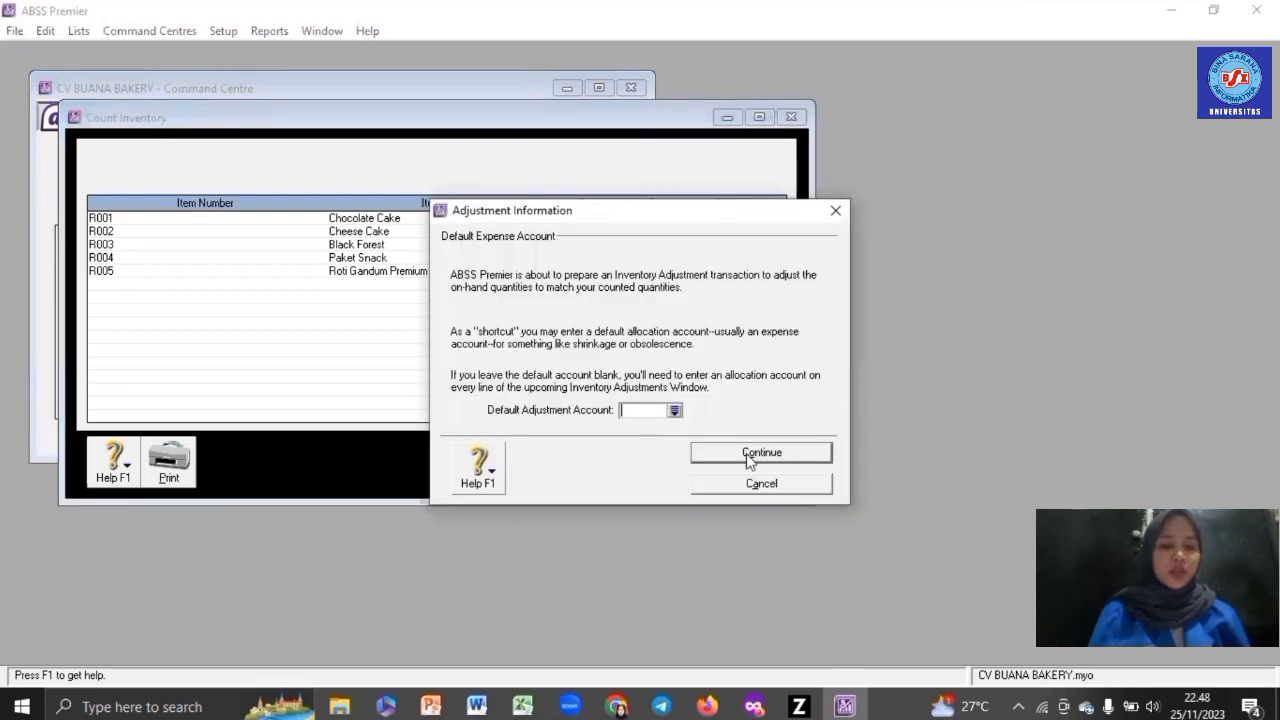
- Treat counts as opening balances and enter unit costs 80.000, 95.000, 110.000, 140.000, 120.000
click(750, 454)
click(748, 453)
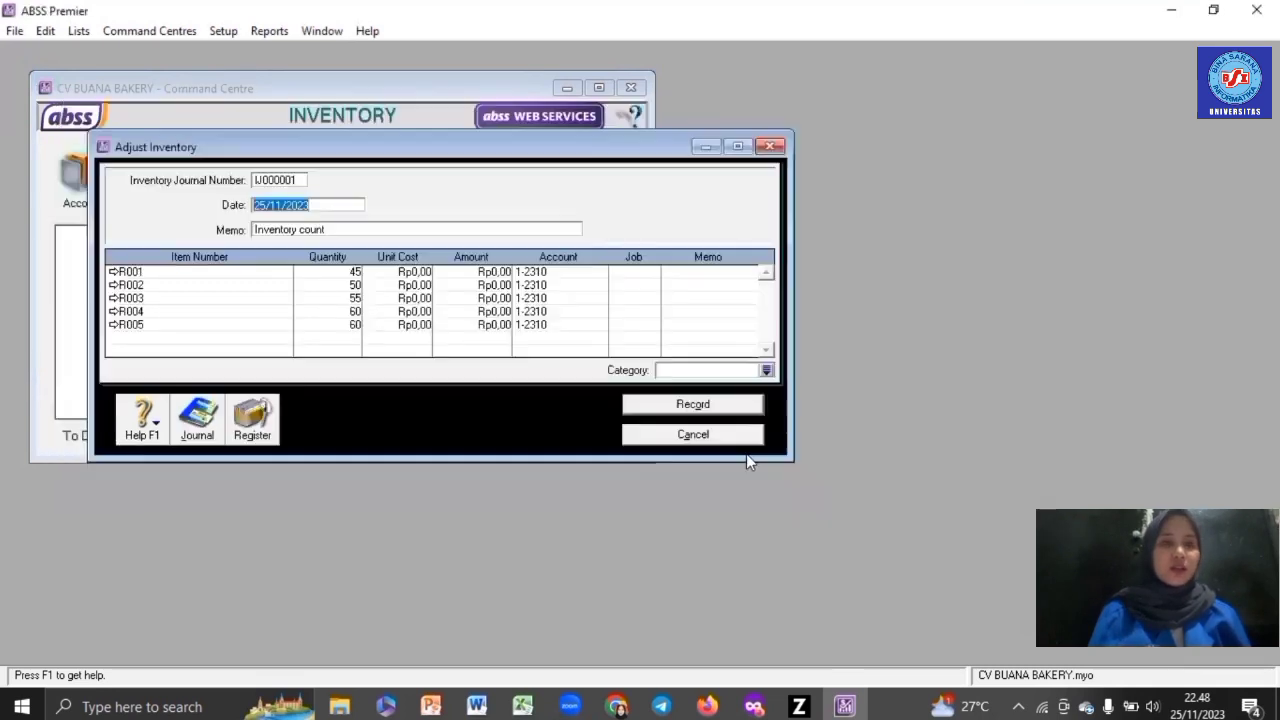
click(412, 273)
text(80000)
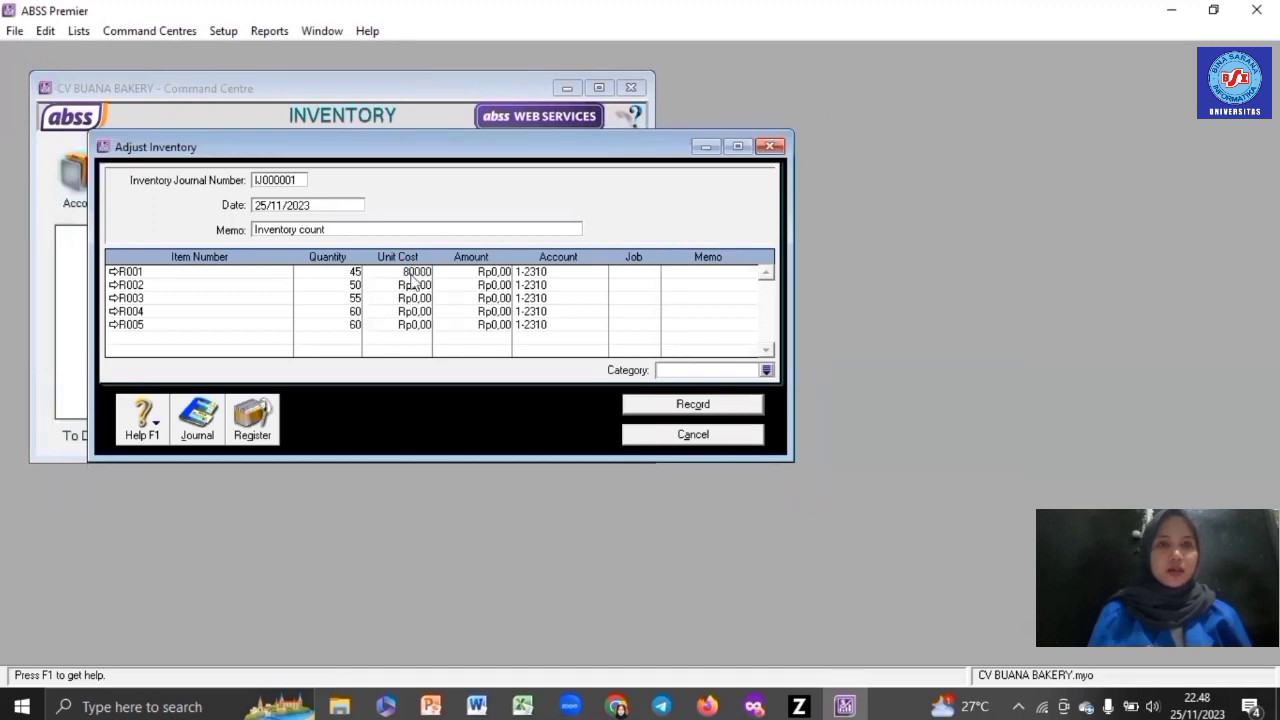
click(413, 285)
text(95.)
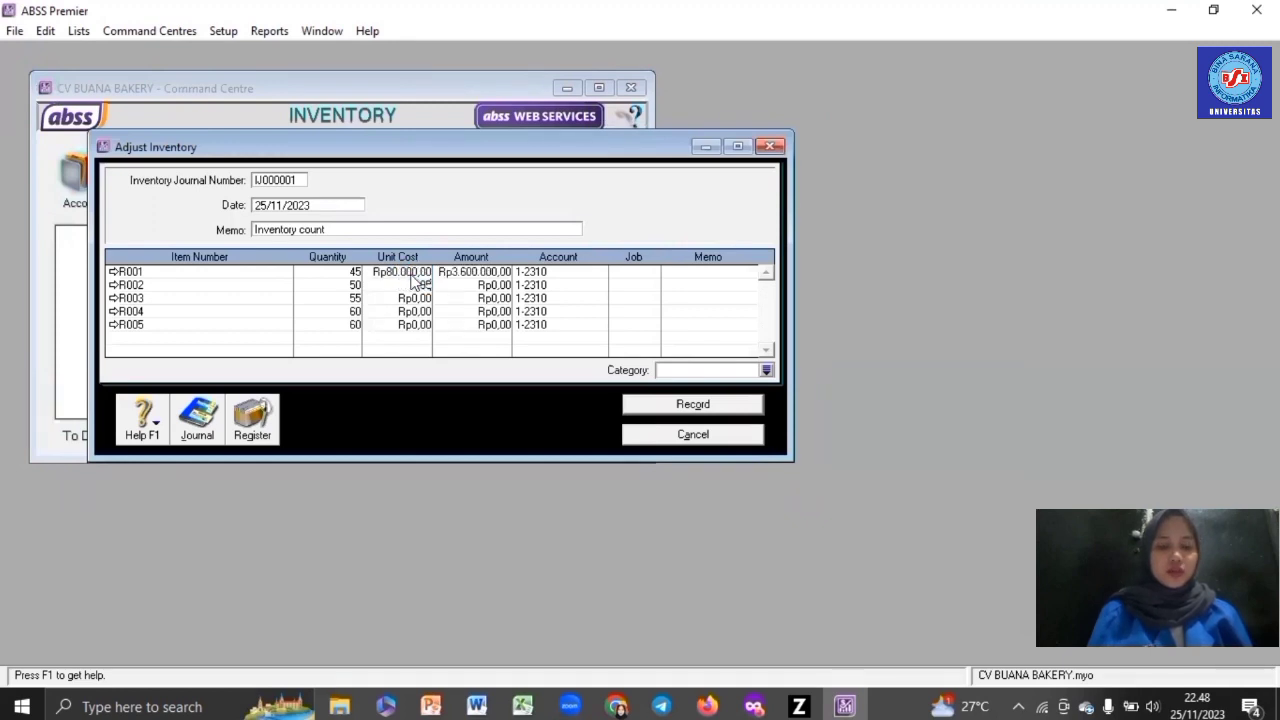
text(000)
key(Down)
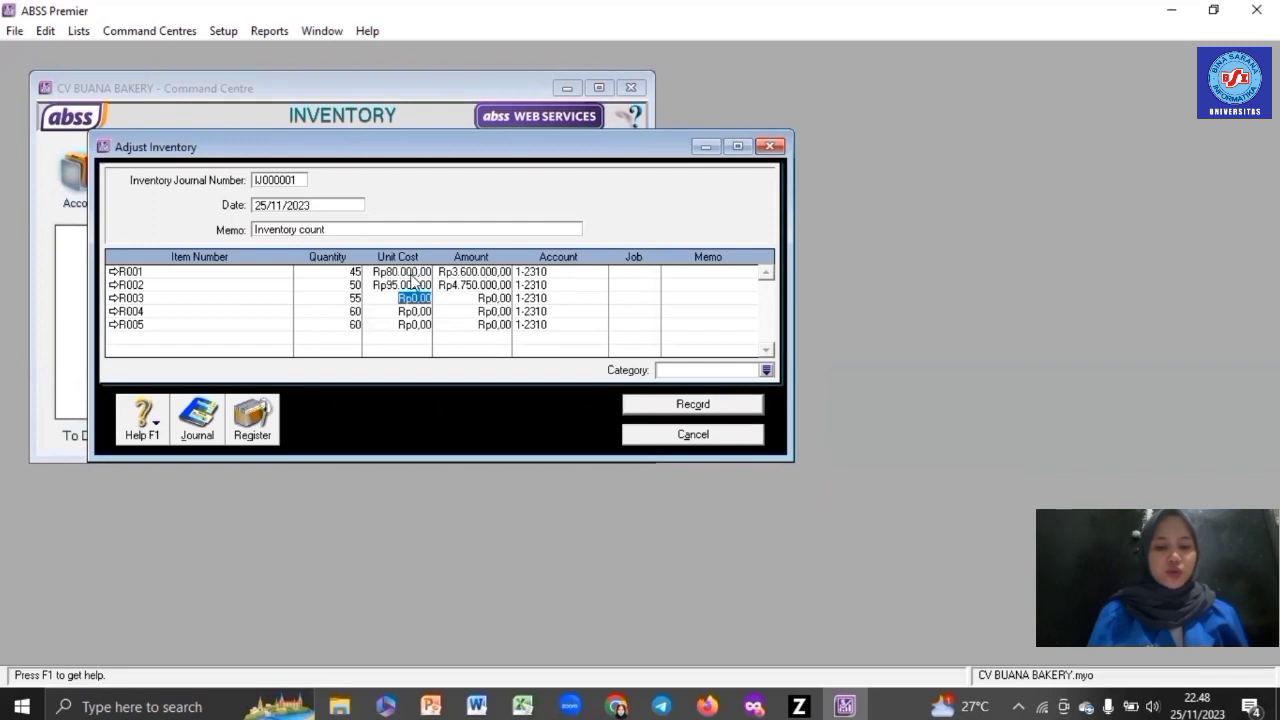
text(110.000)
key(Down)
text(1)
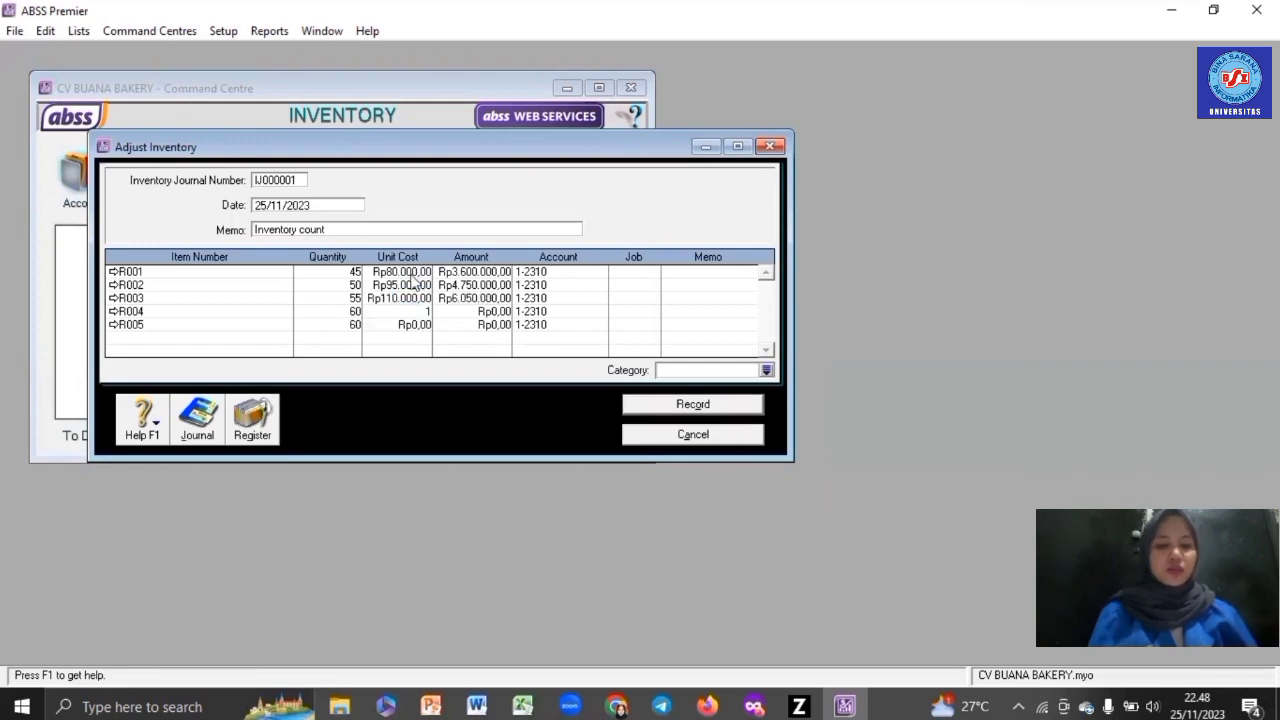
text(40.0000)
key(Down)
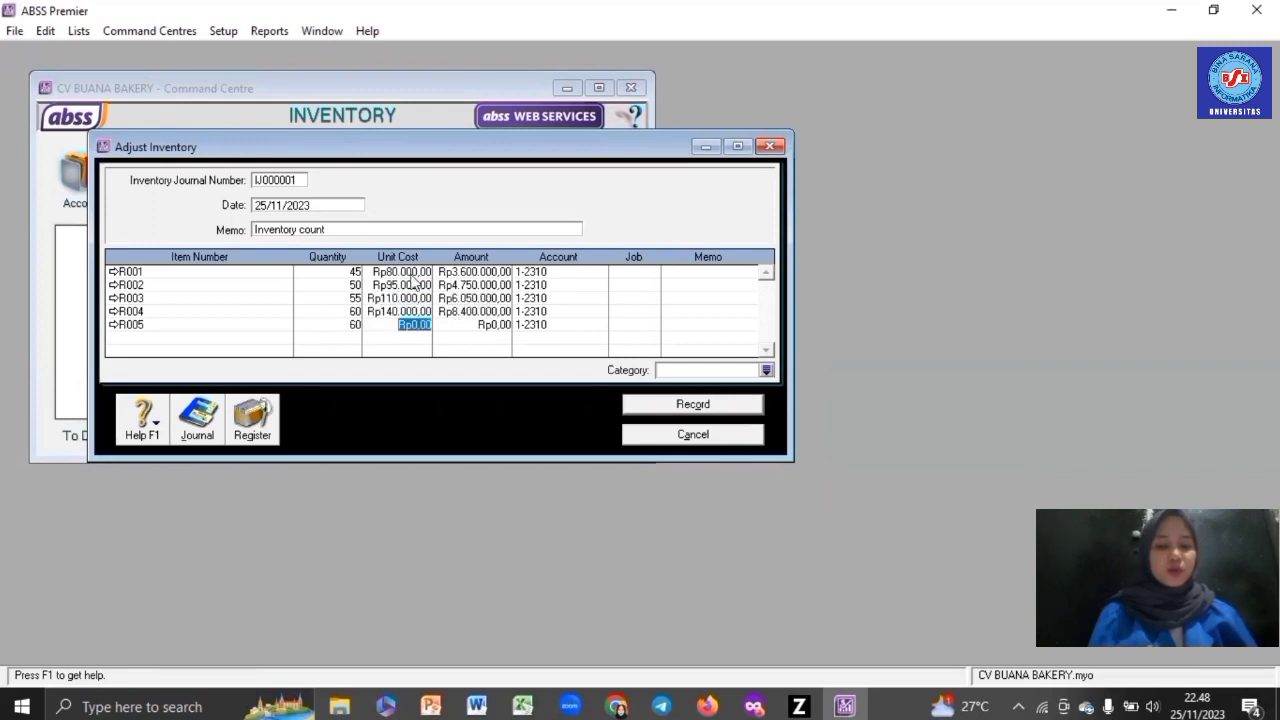
text(120.000)
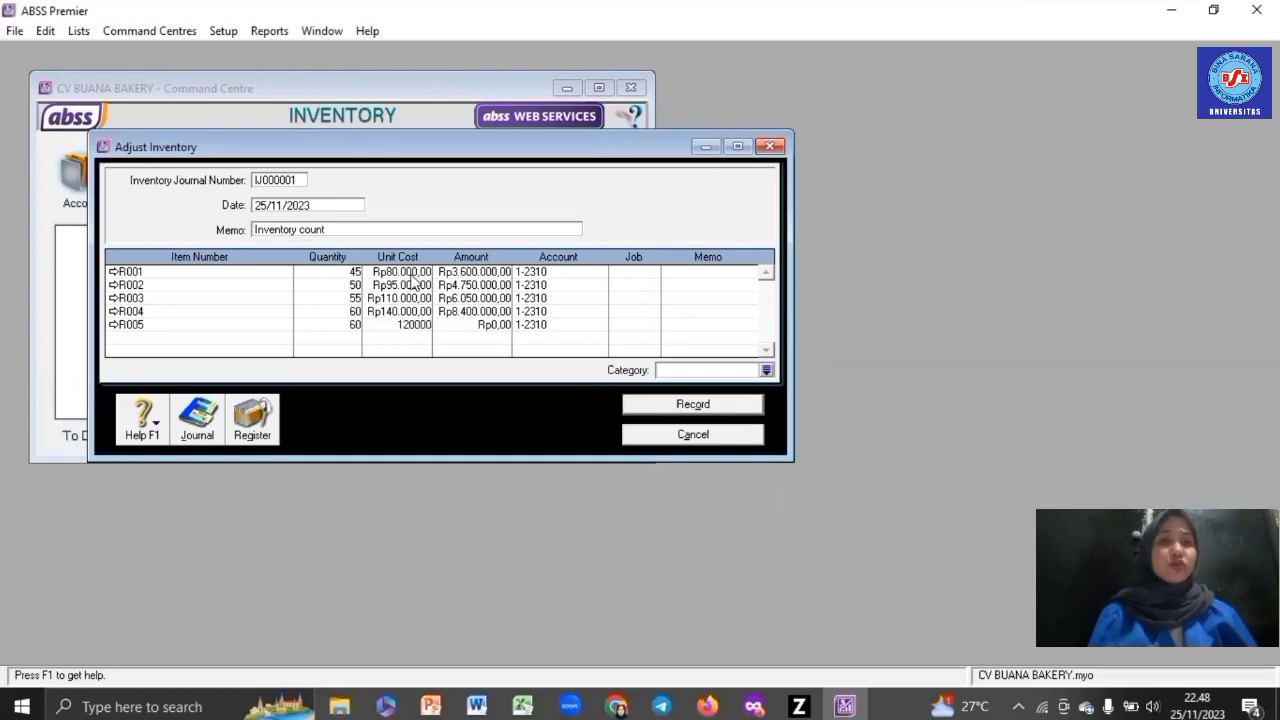
key(Tab)
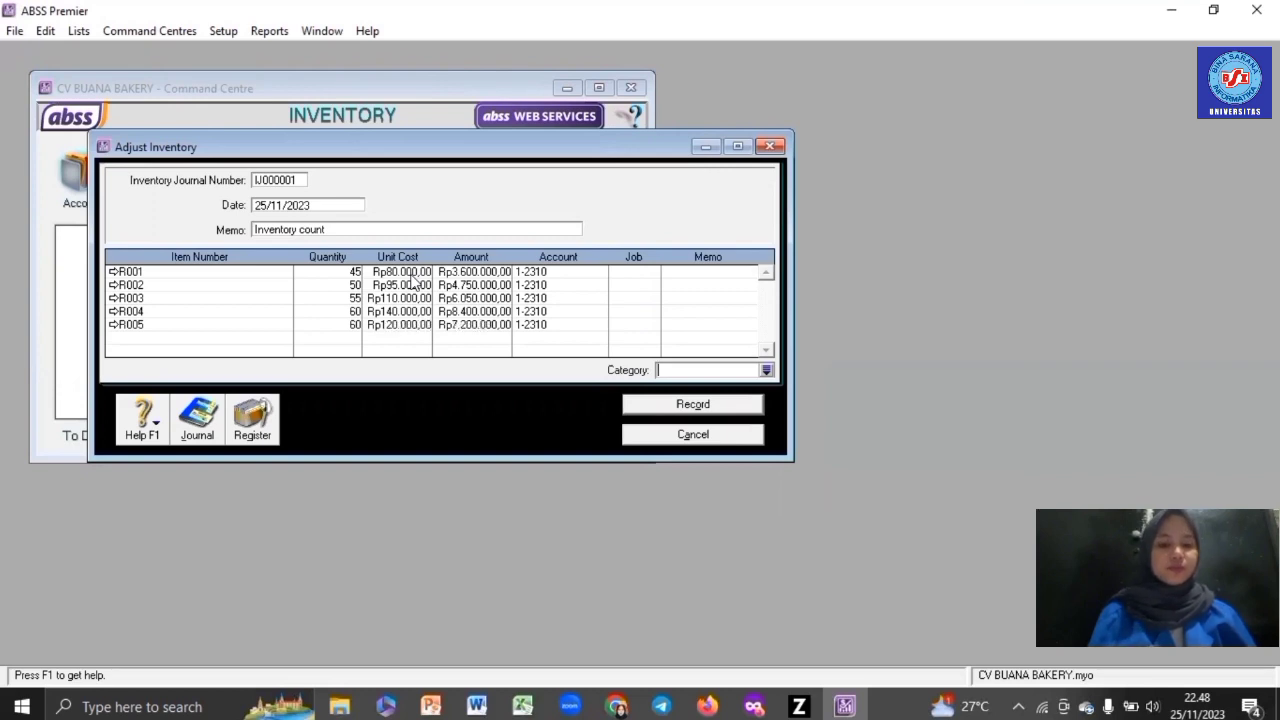
- Set the adjustment category to L and review the transaction recap
text(L)
key(Escape)
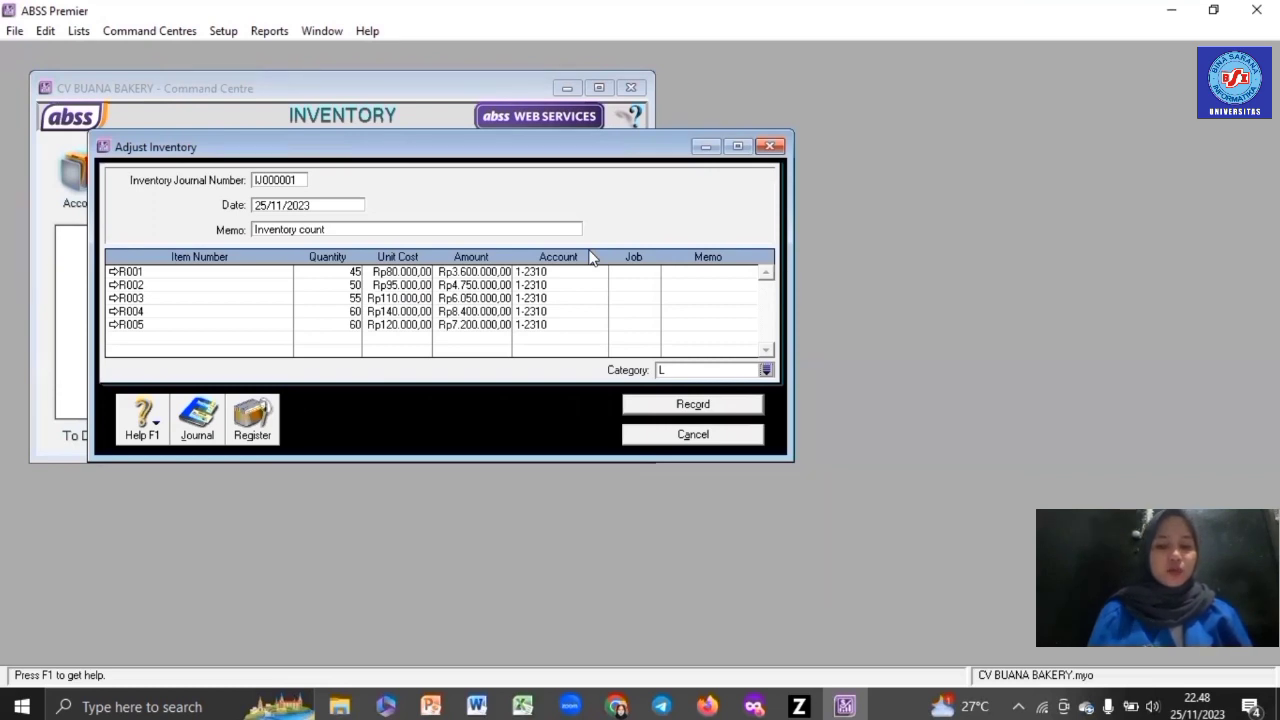
key(ctrl+r)
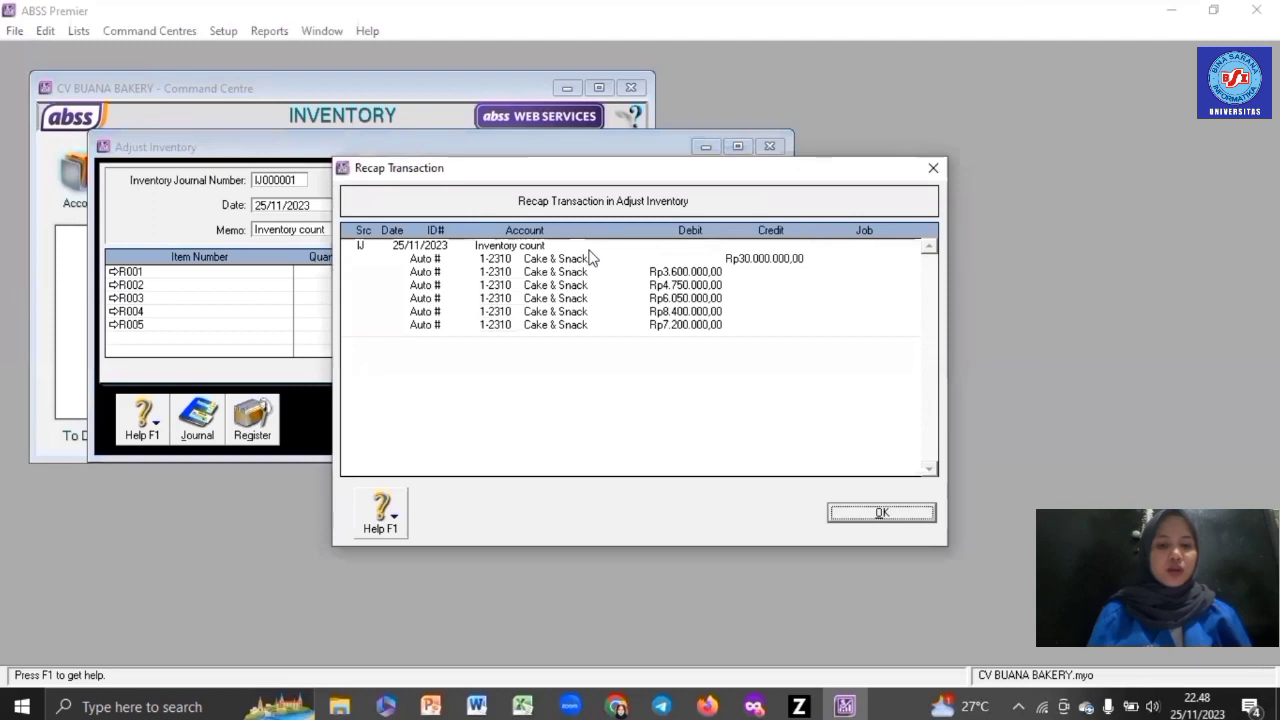
click(883, 512)
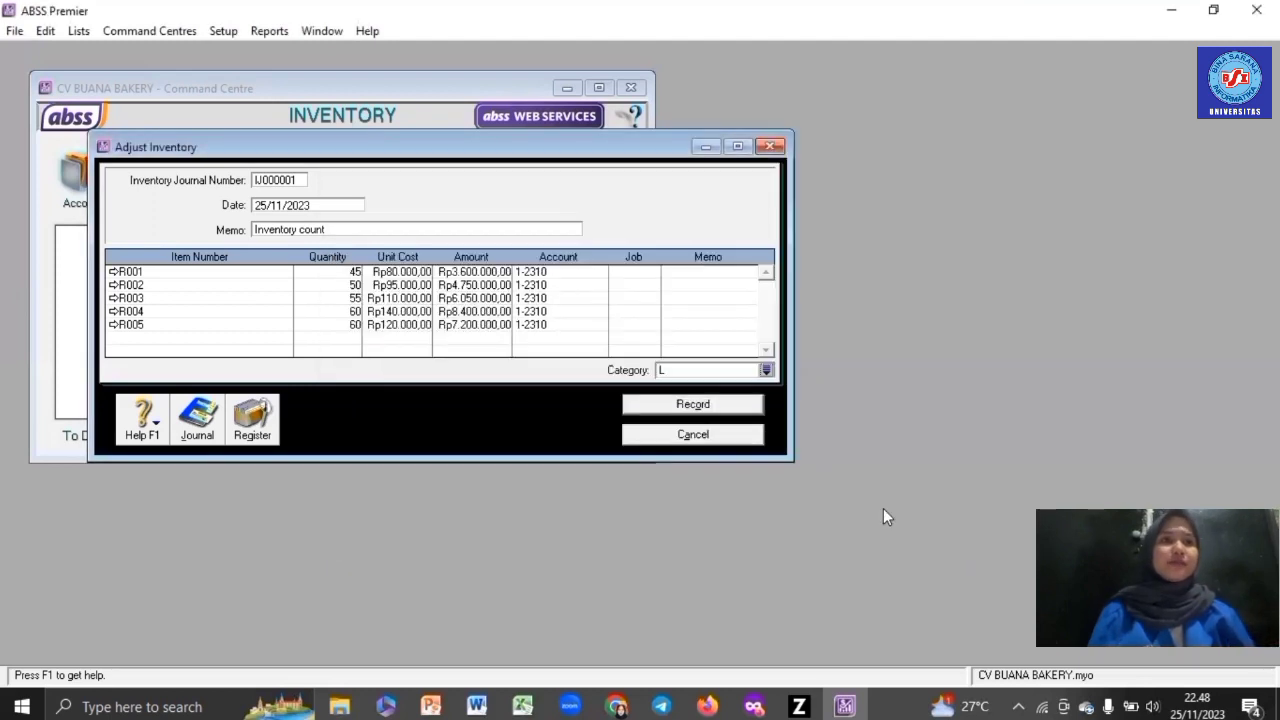
- Record the inventory adjustment, then add R005 as invoice line 2 under job P
click(698, 408)
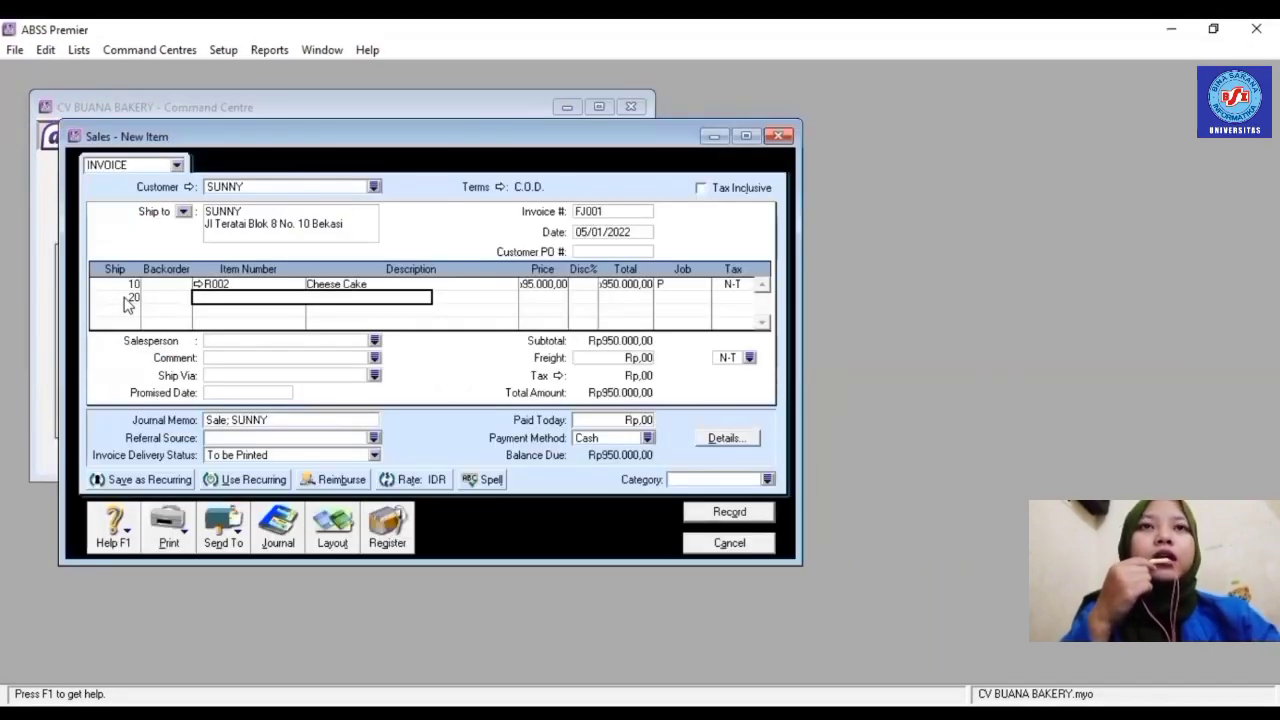
text(R005)
key(Tab)
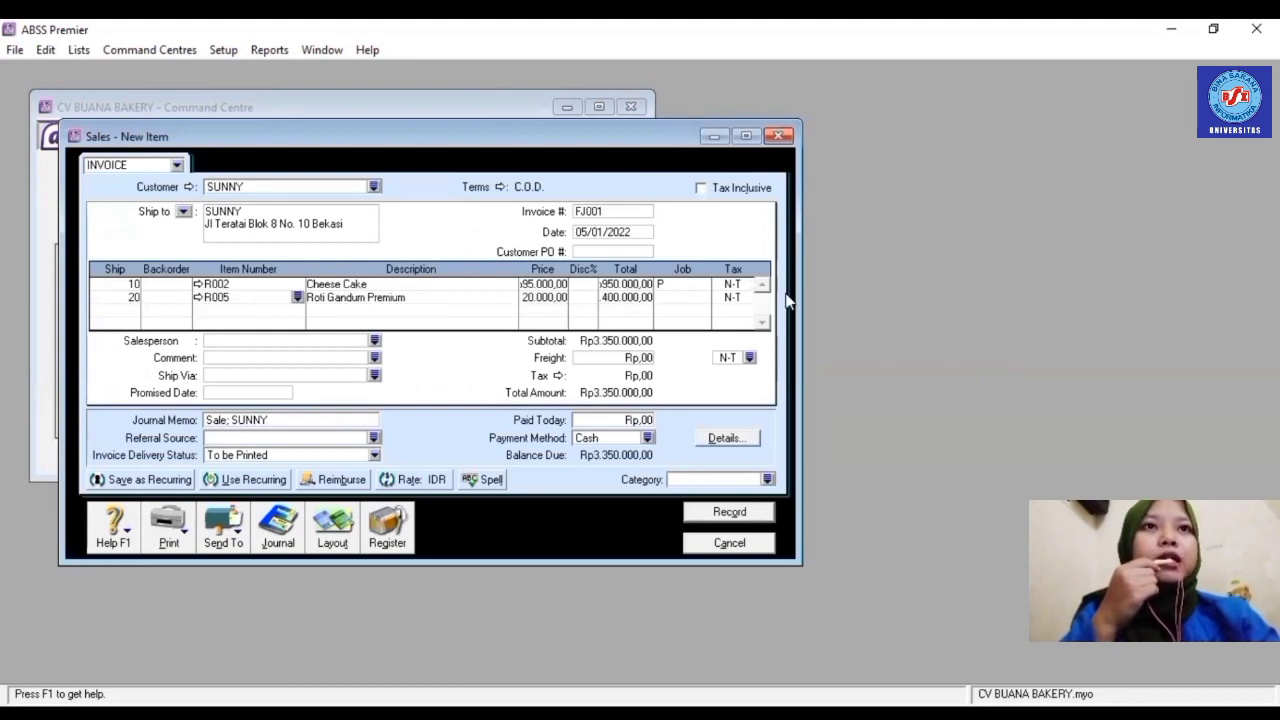
click(700, 301)
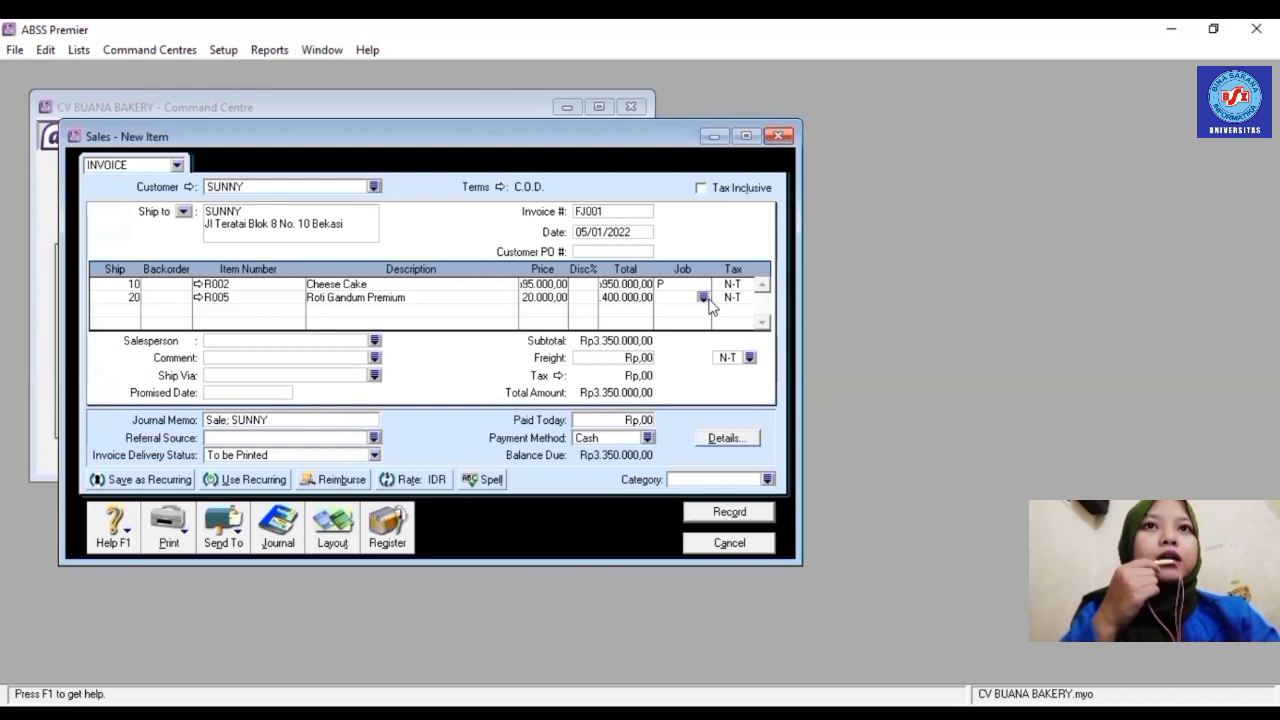
click(703, 297)
text(P)
double_click(610, 283)
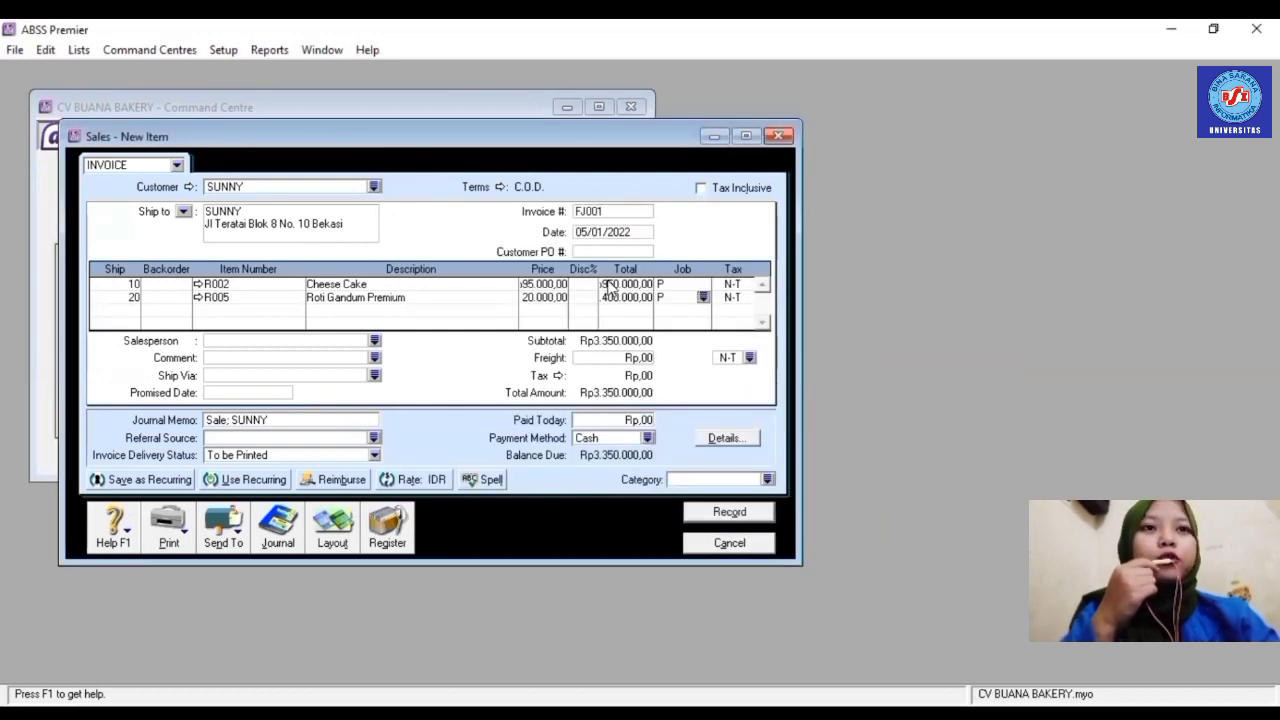
- Set the invoice category to L and record sales invoice FJ001
click(768, 480)
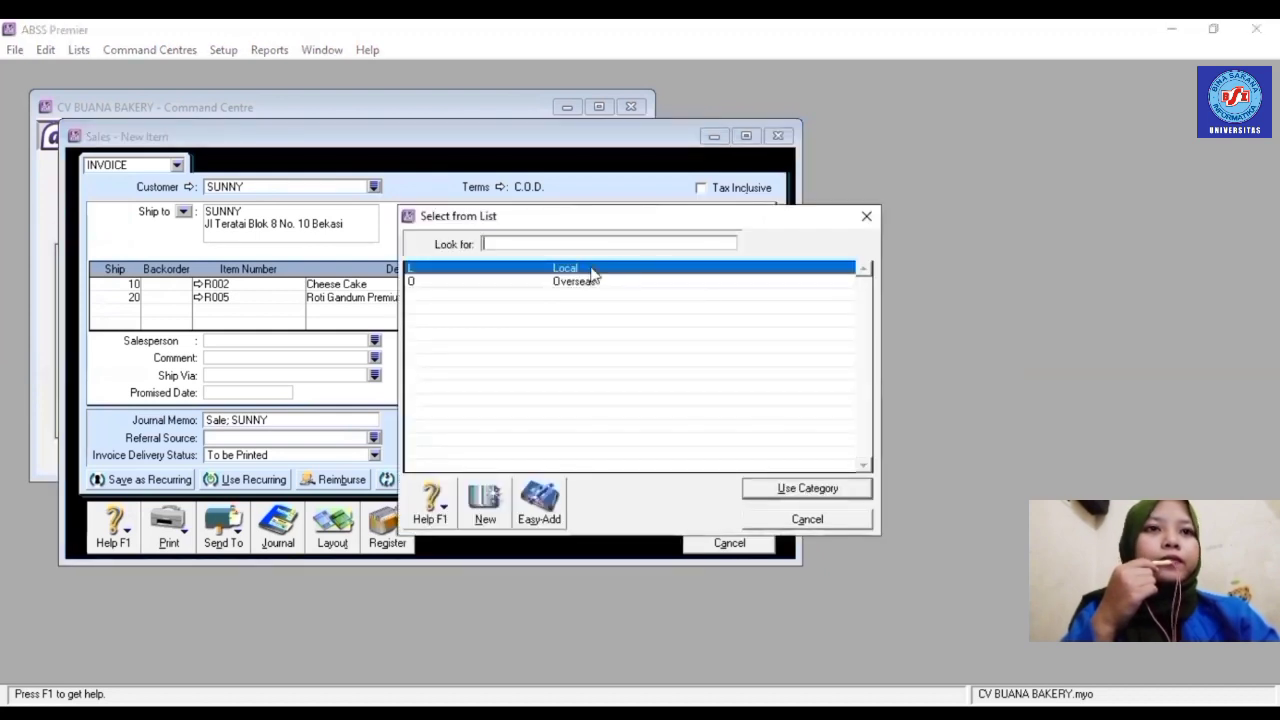
text(L)
double_click(590, 275)
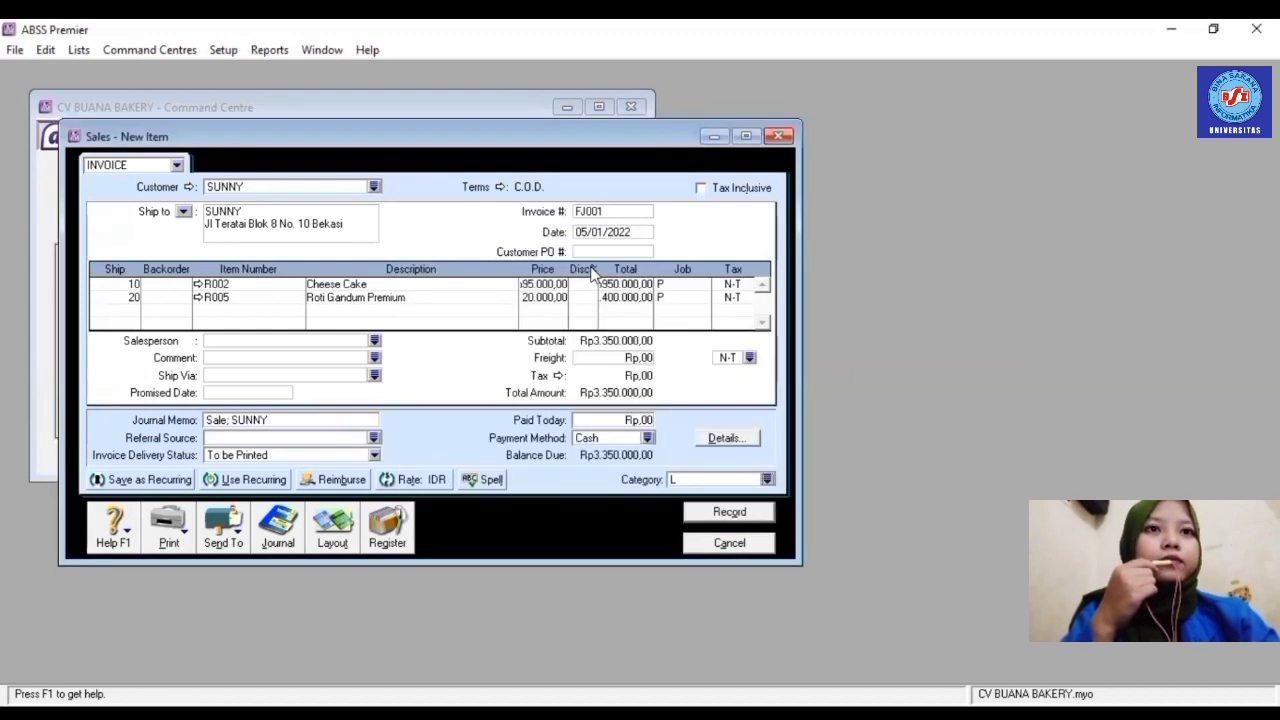
click(729, 513)
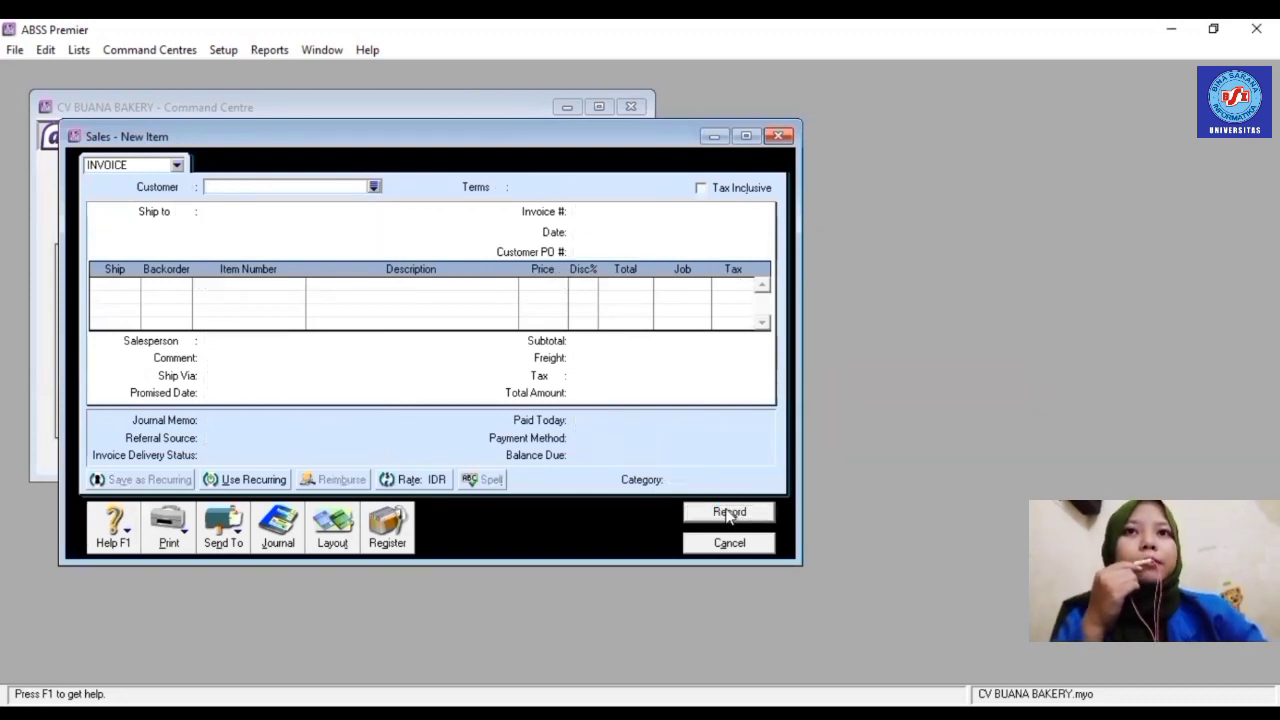
- Close the blank form and choose the customer for a new service invoice
key(Escape)
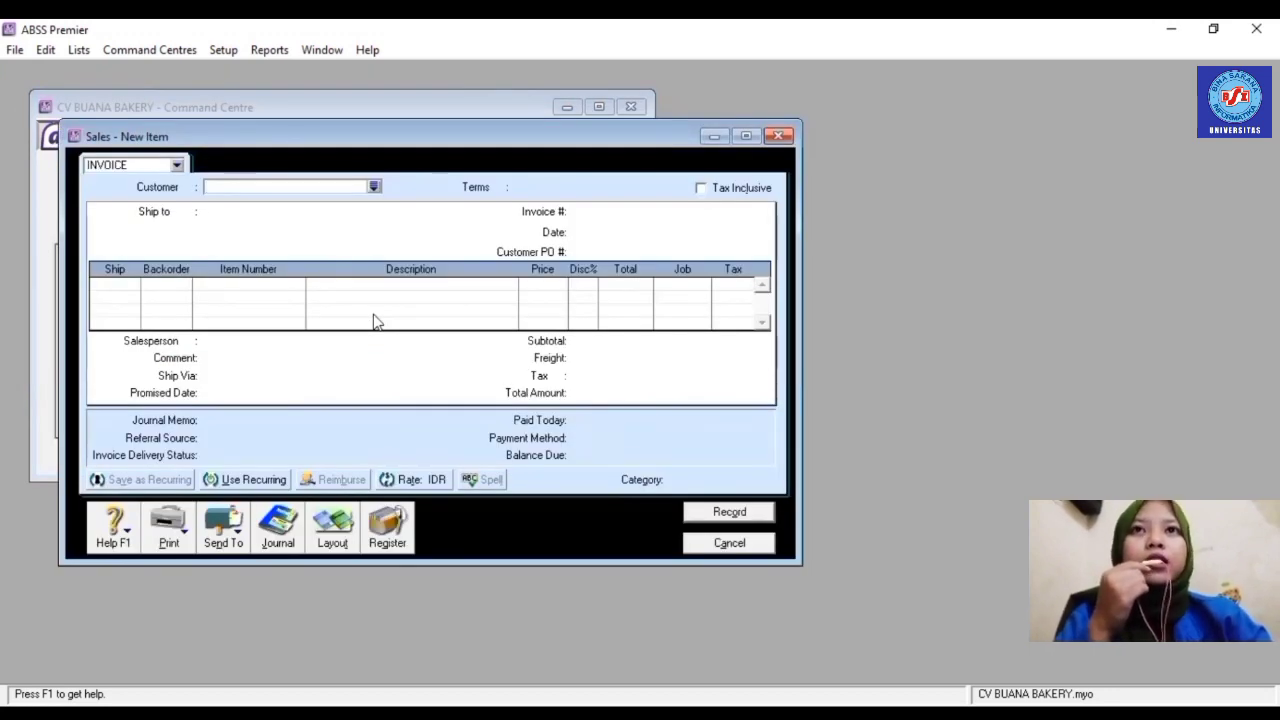
click(373, 187)
key(Return)
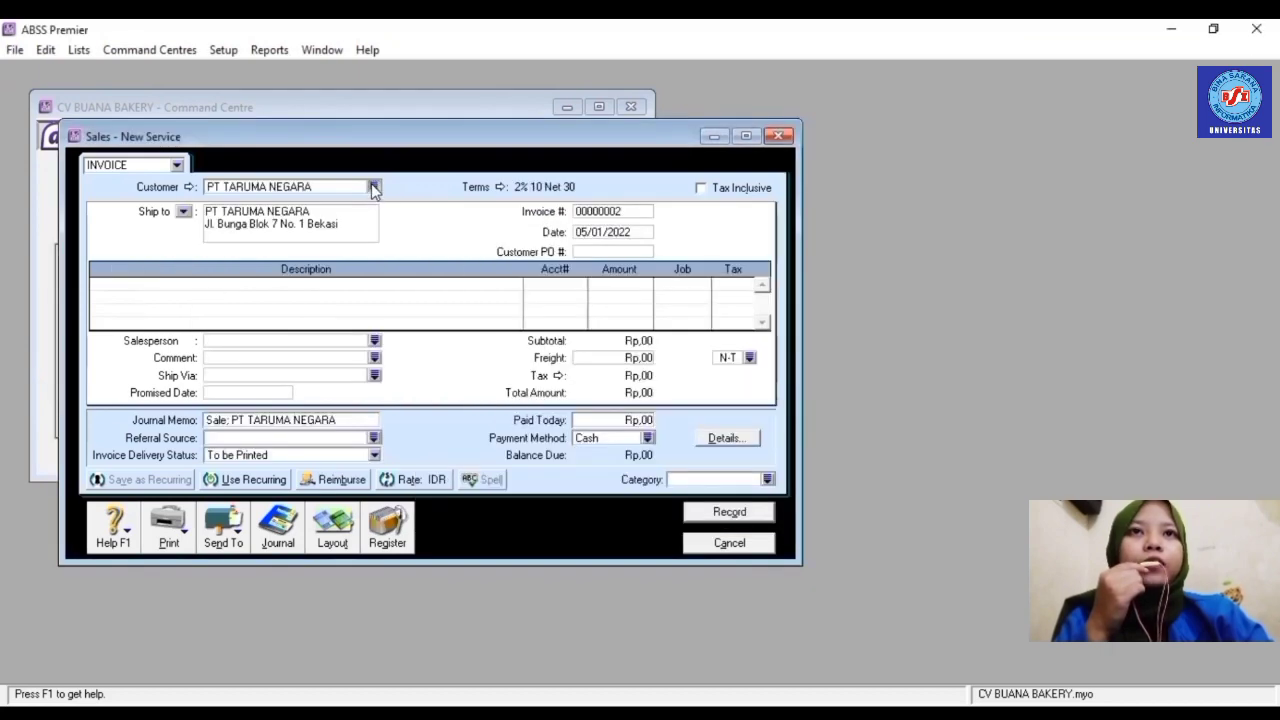
click(373, 187)
click(474, 309)
key(Return)
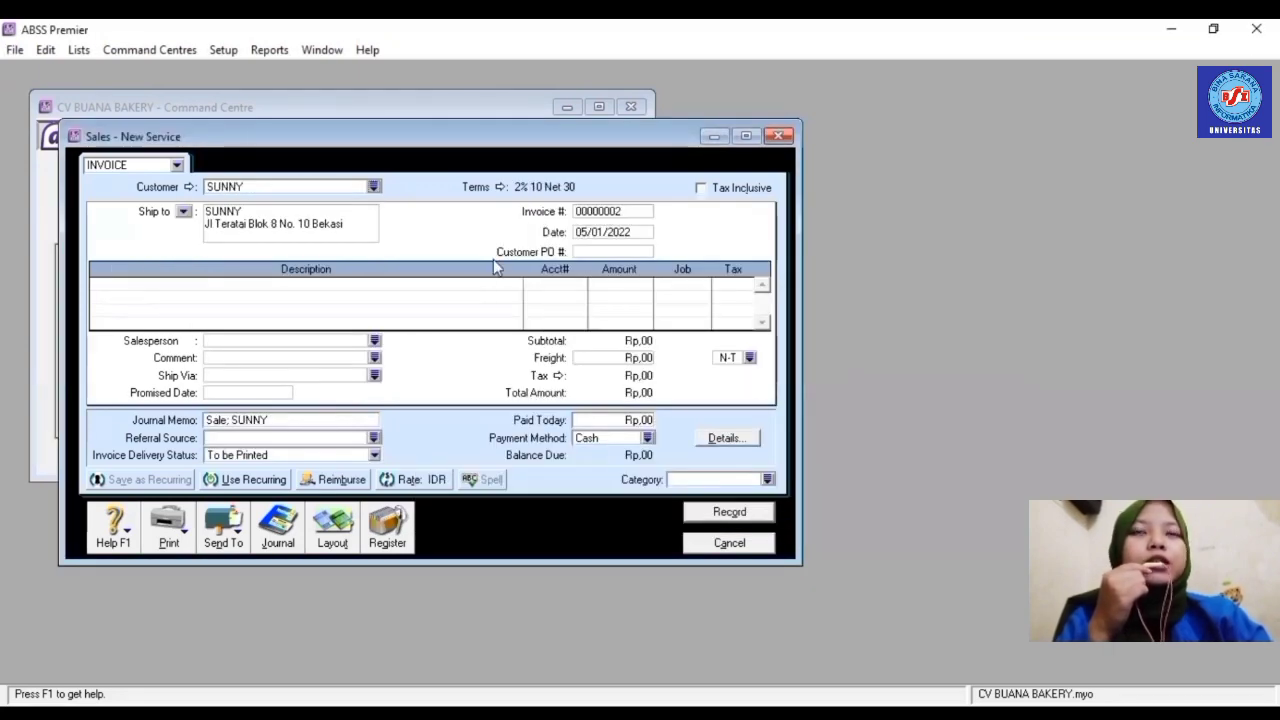
- Change the invoice's credit terms to C.O.D
click(500, 188)
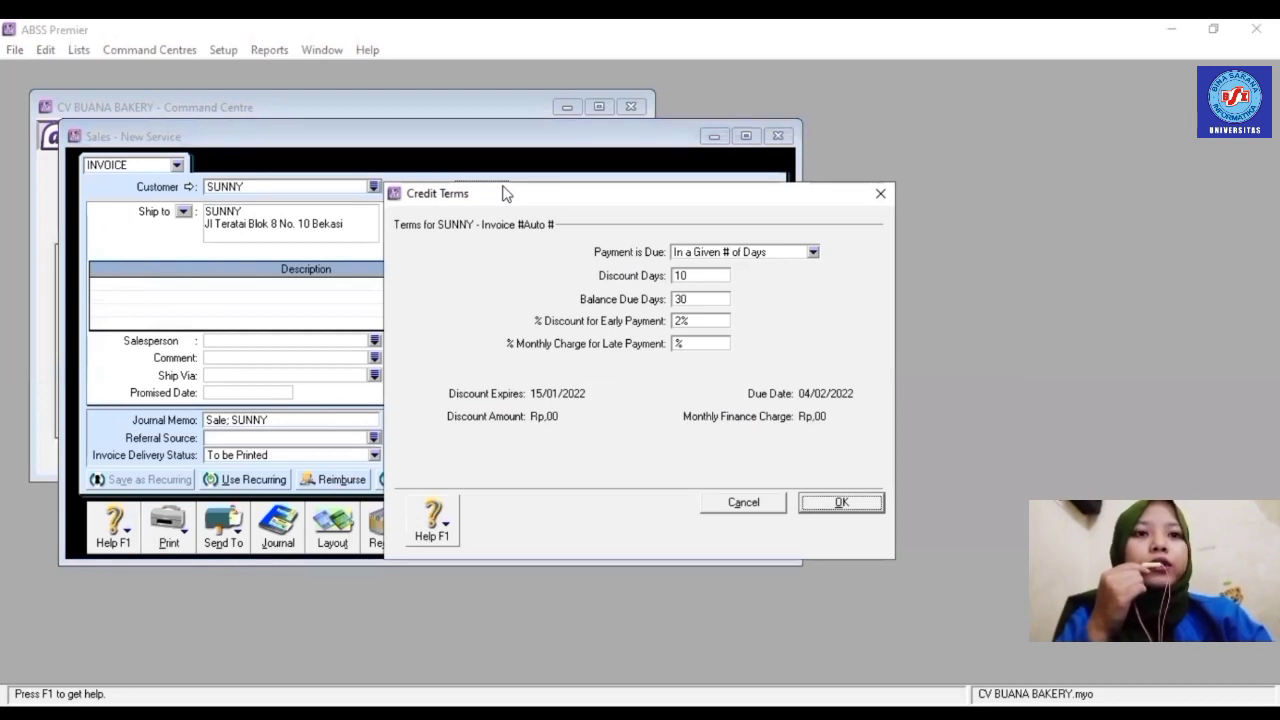
click(814, 253)
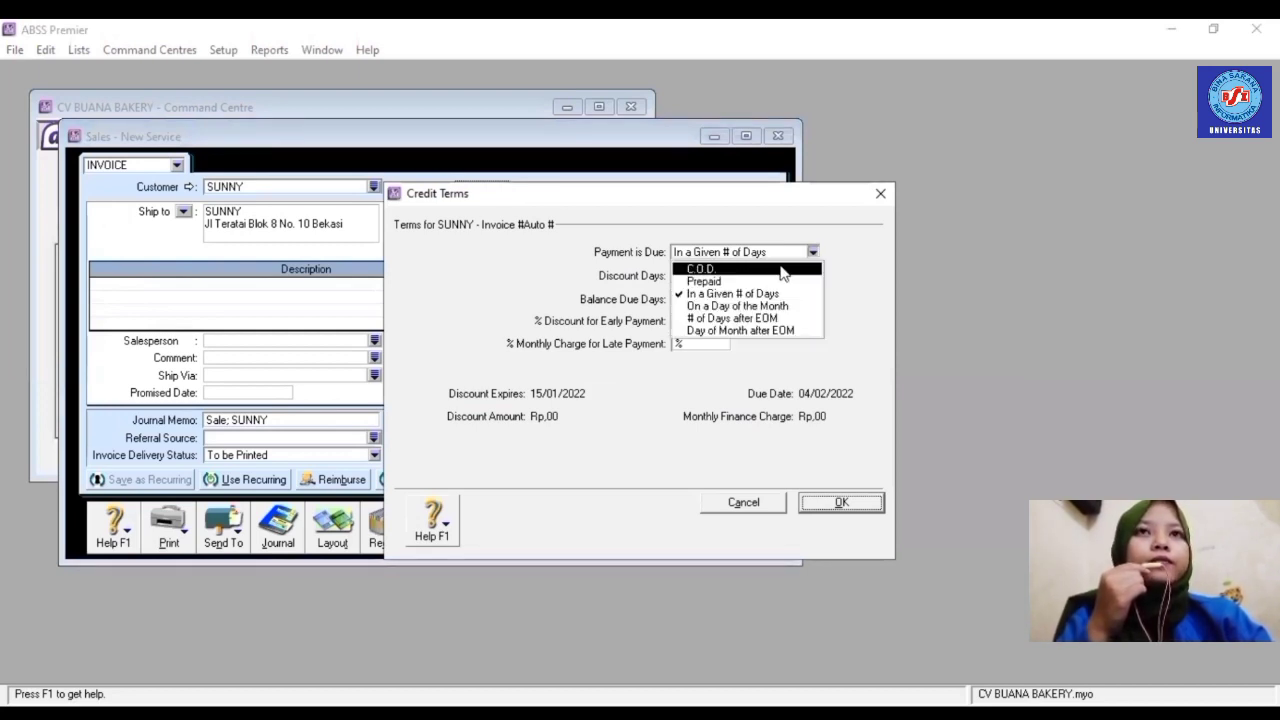
click(790, 265)
click(817, 502)
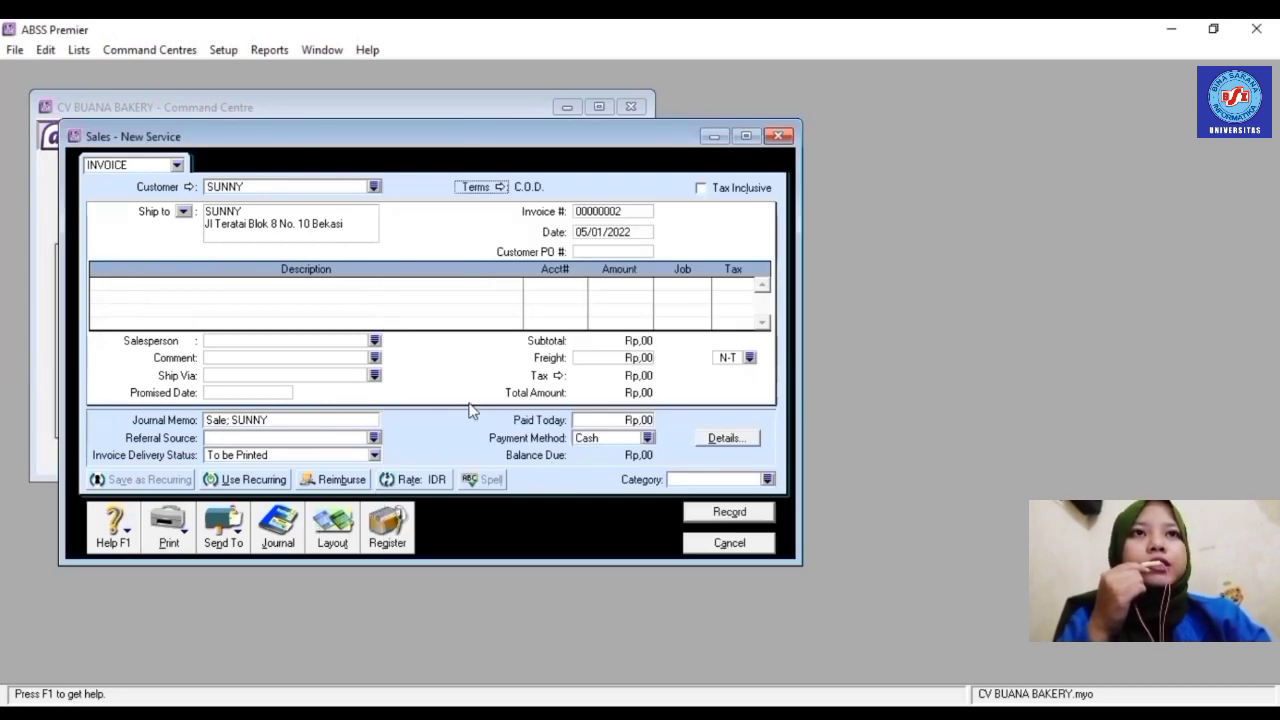
- Make the invoice tax inclusive and set its number to FJ007
click(701, 189)
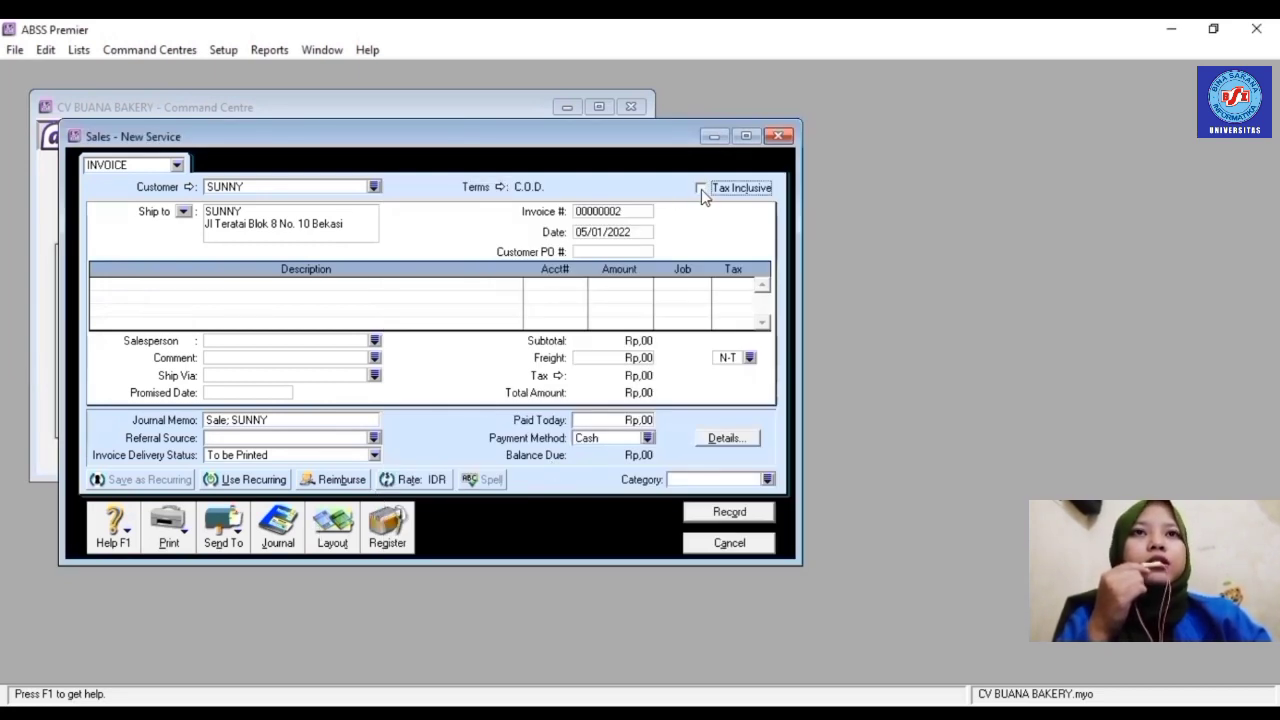
click(615, 210)
text(FJ)
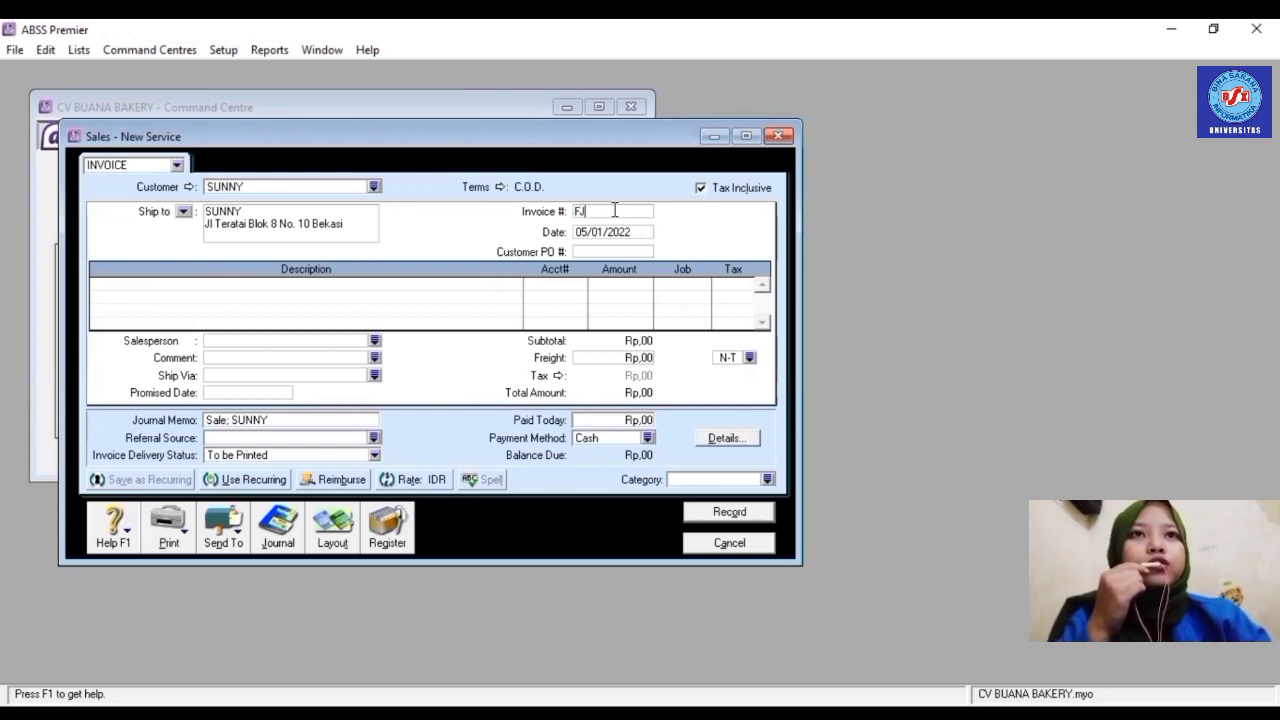
text(007)
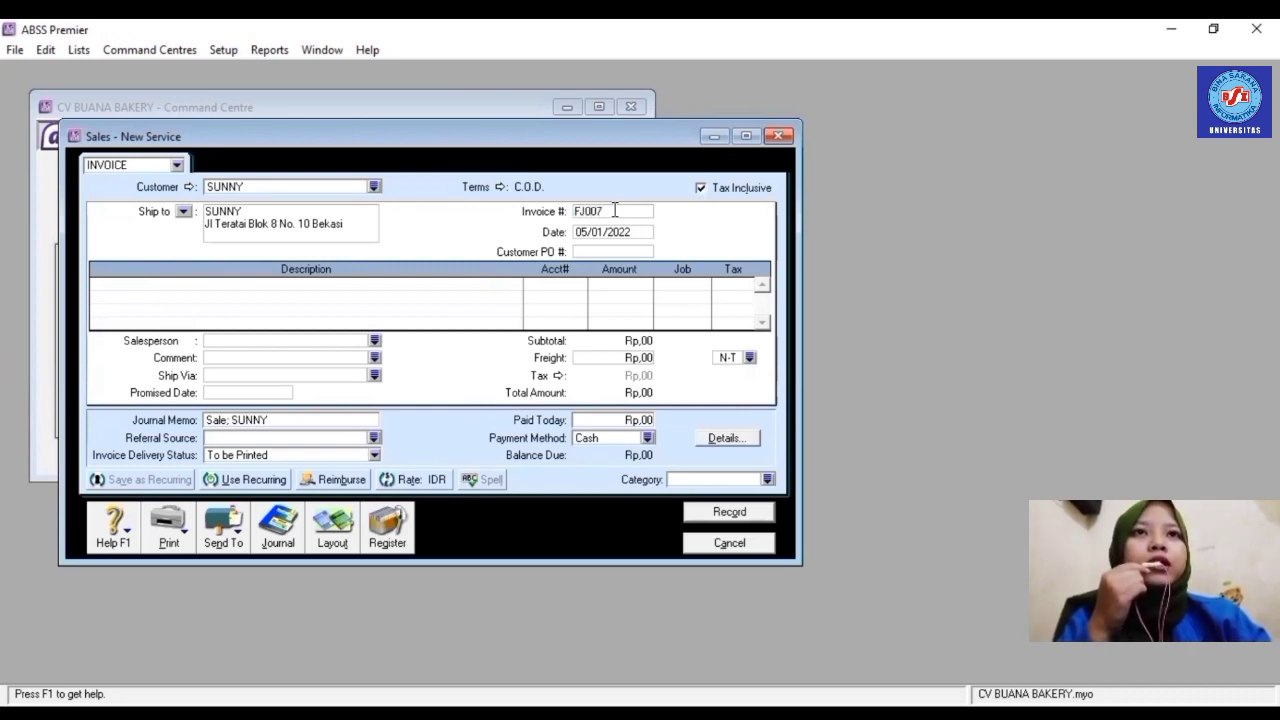
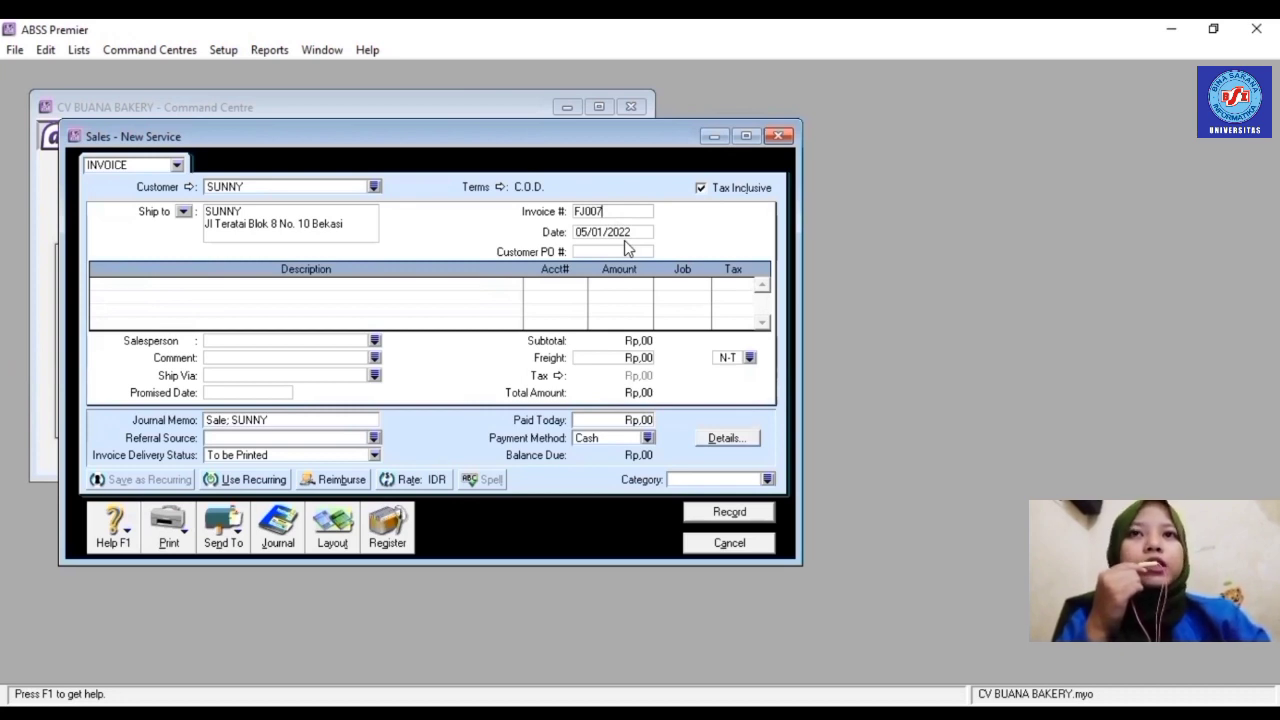
- Add a 'JASA CATERING' line to account 4-1102 for Rp4.200.000
click(367, 284)
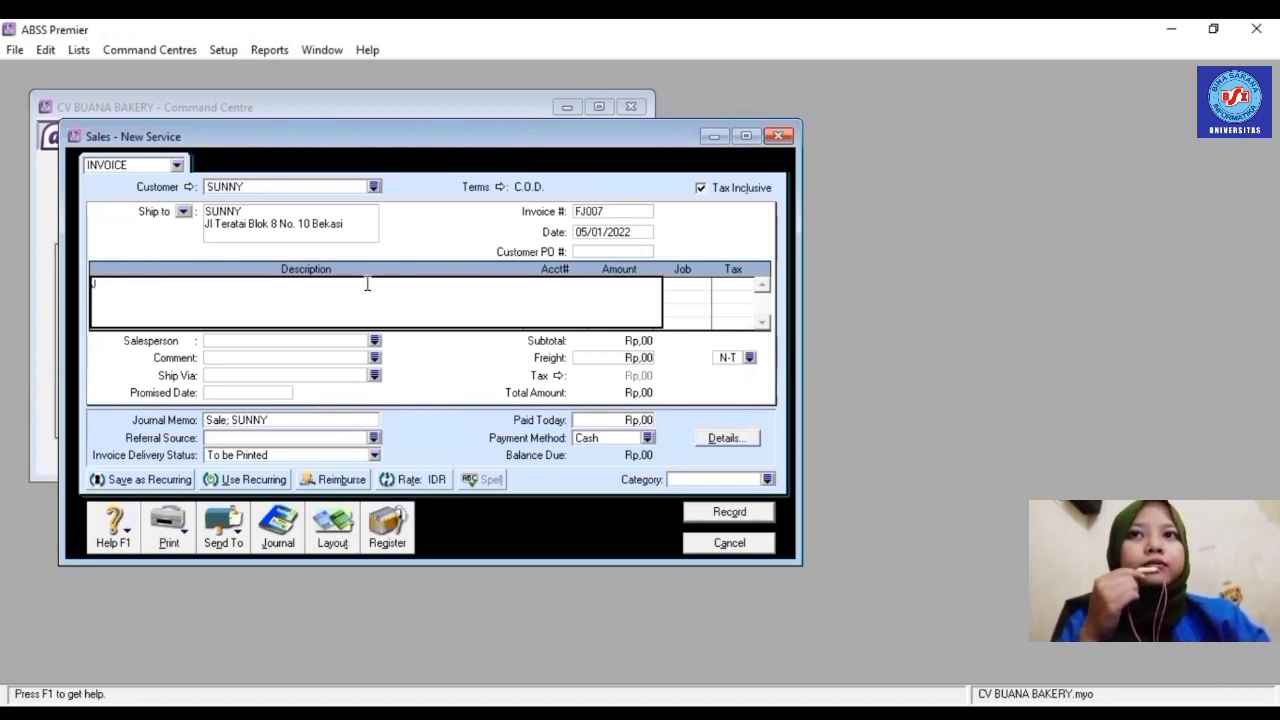
text(JAS)
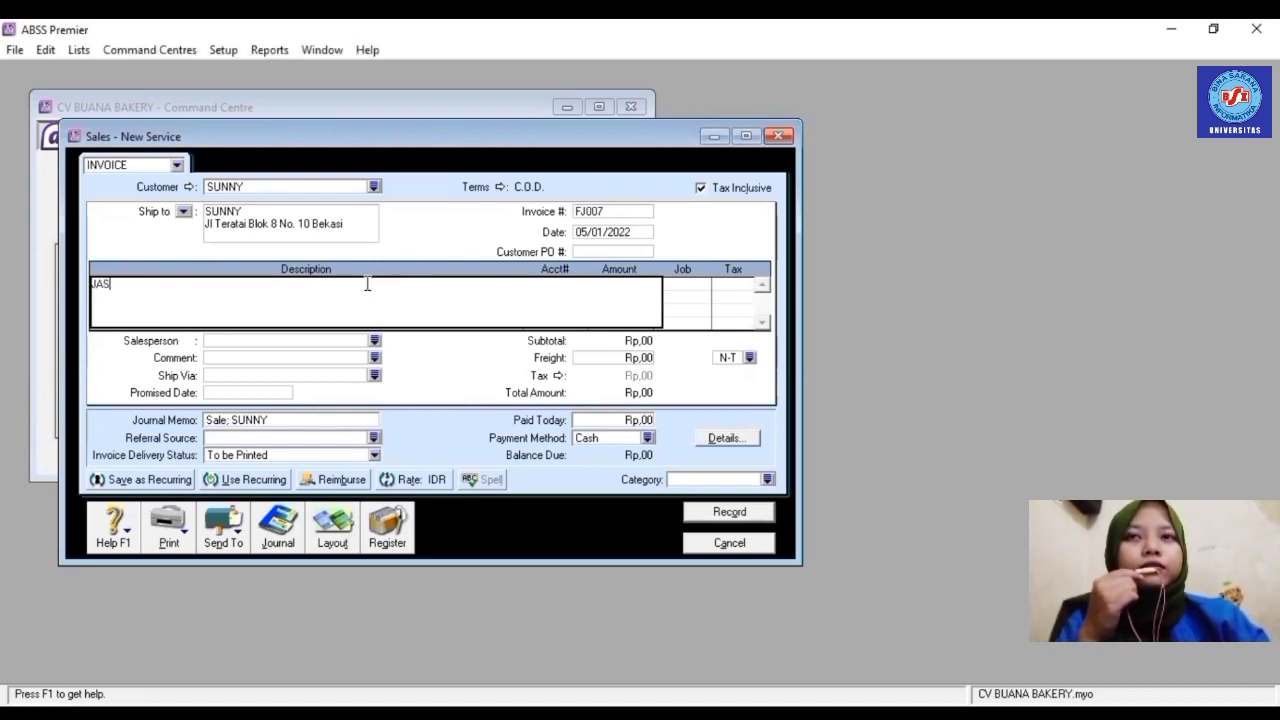
text(A CATERING)
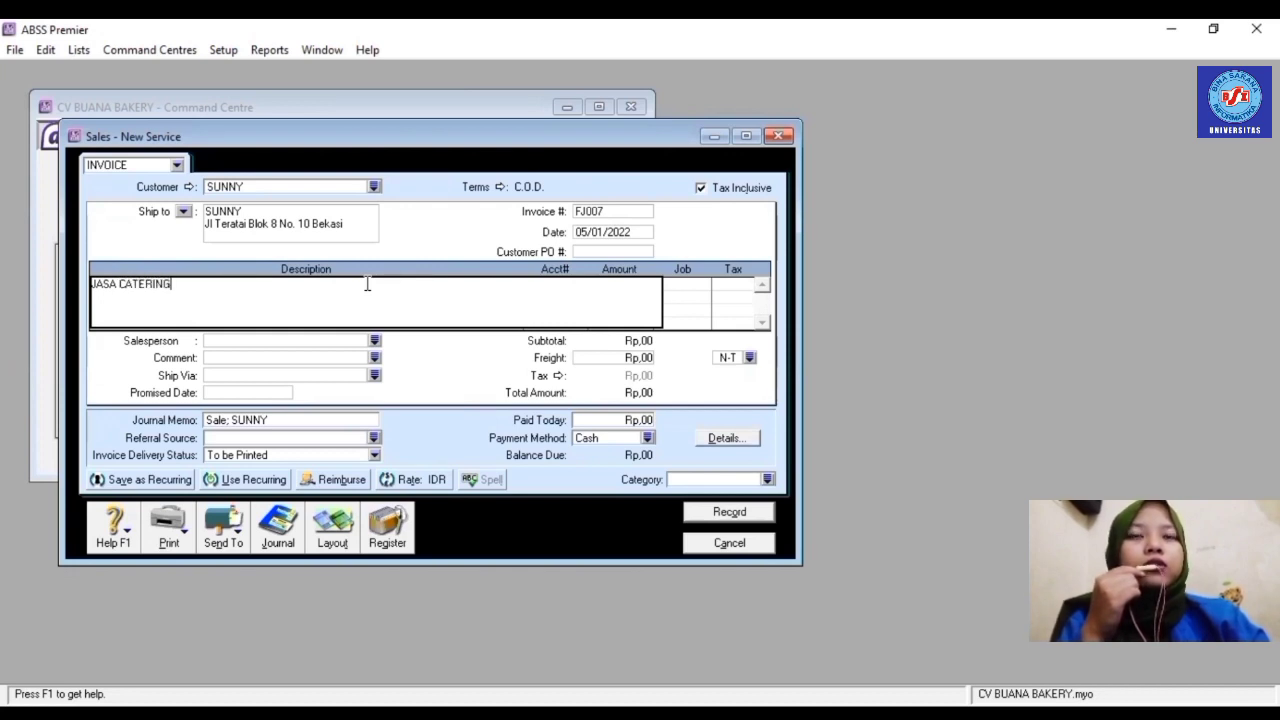
key(Tab)
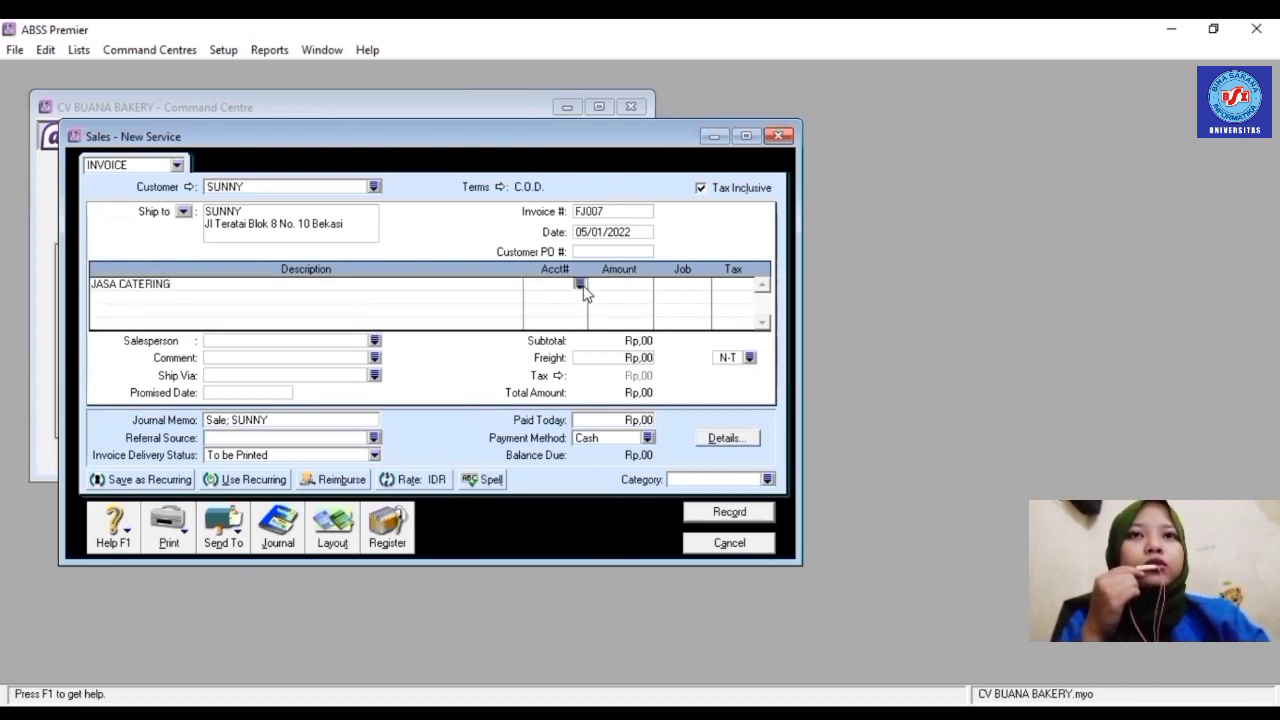
click(580, 286)
click(526, 336)
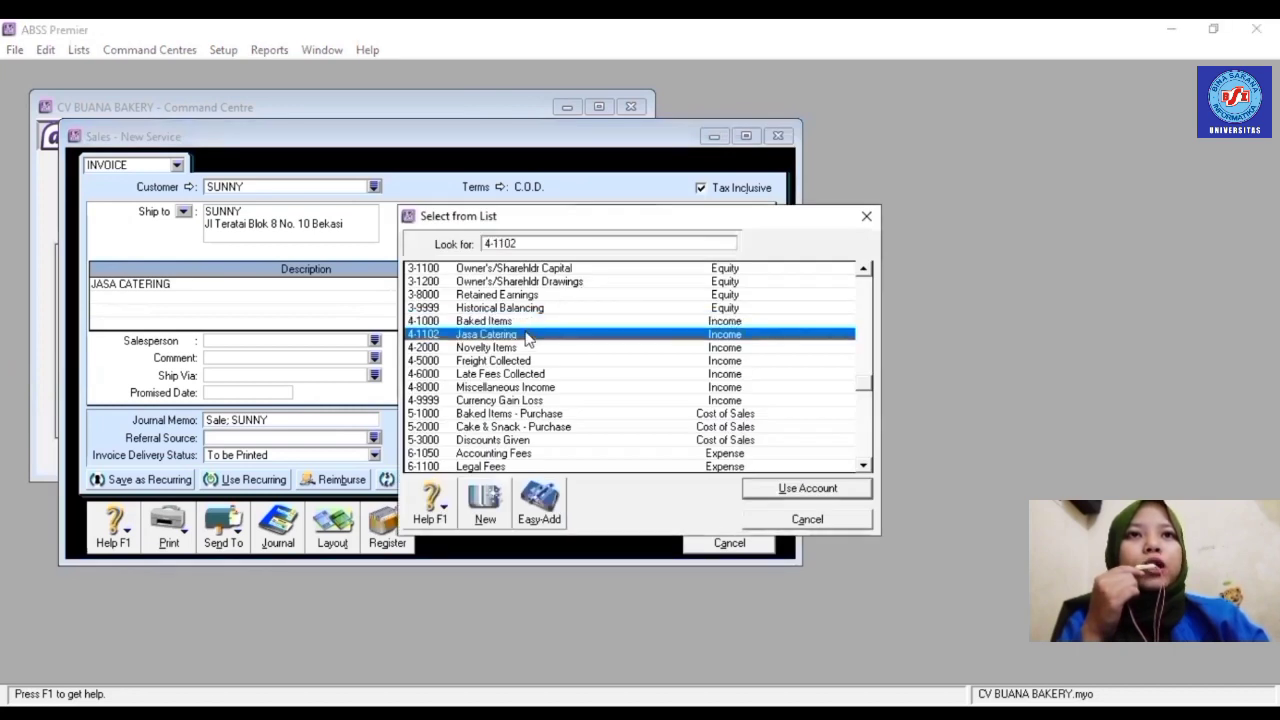
double_click(526, 336)
click(632, 286)
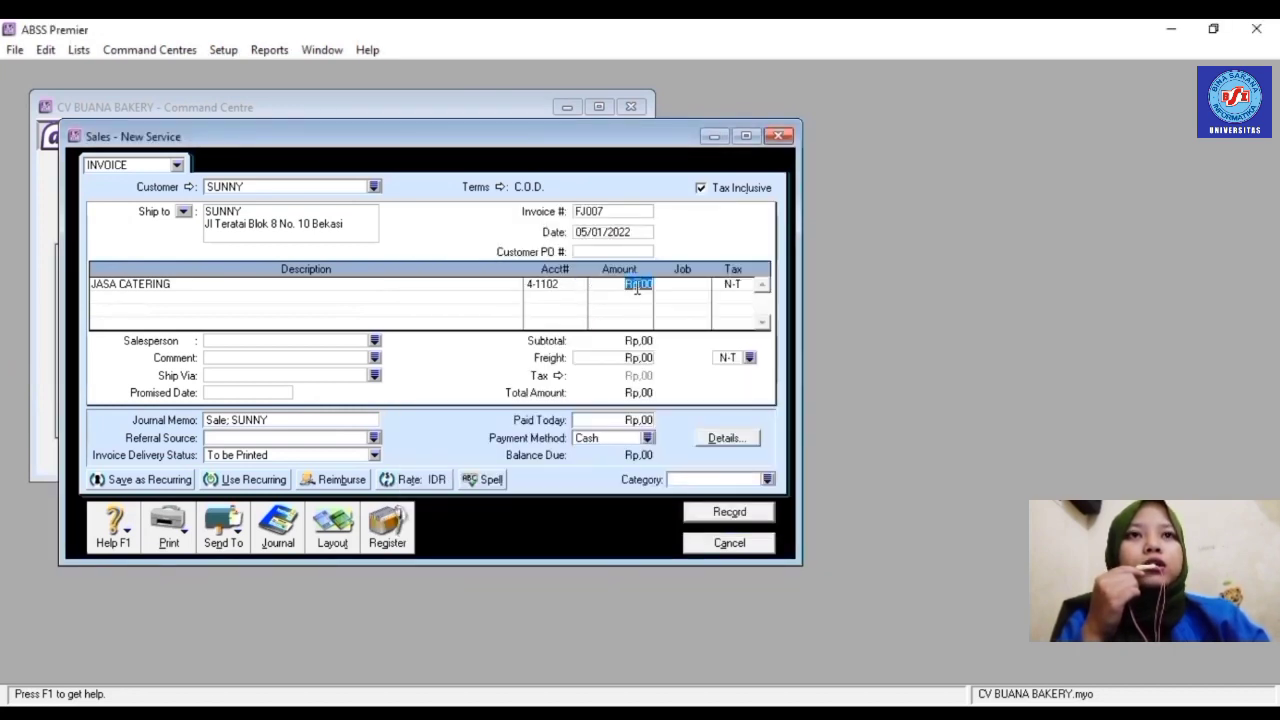
text(4200000)
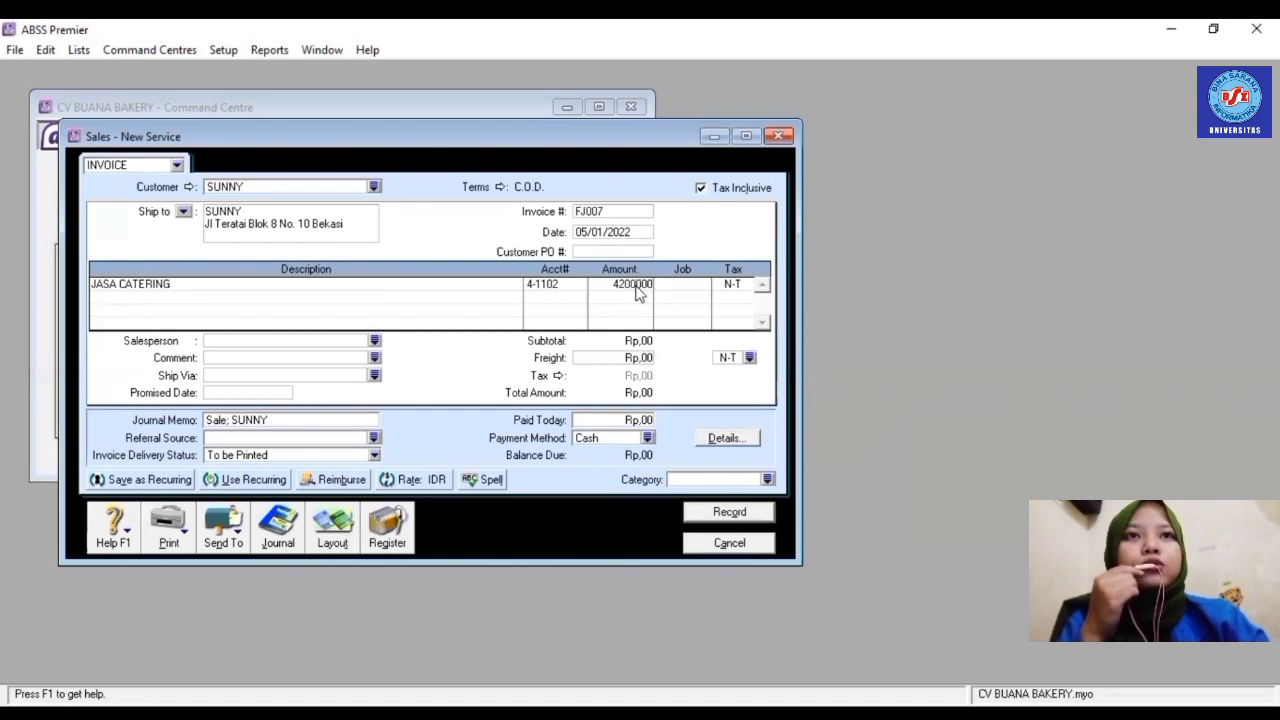
click(683, 291)
- Assign job Jasa and category Local, then record invoice FJ007
click(706, 285)
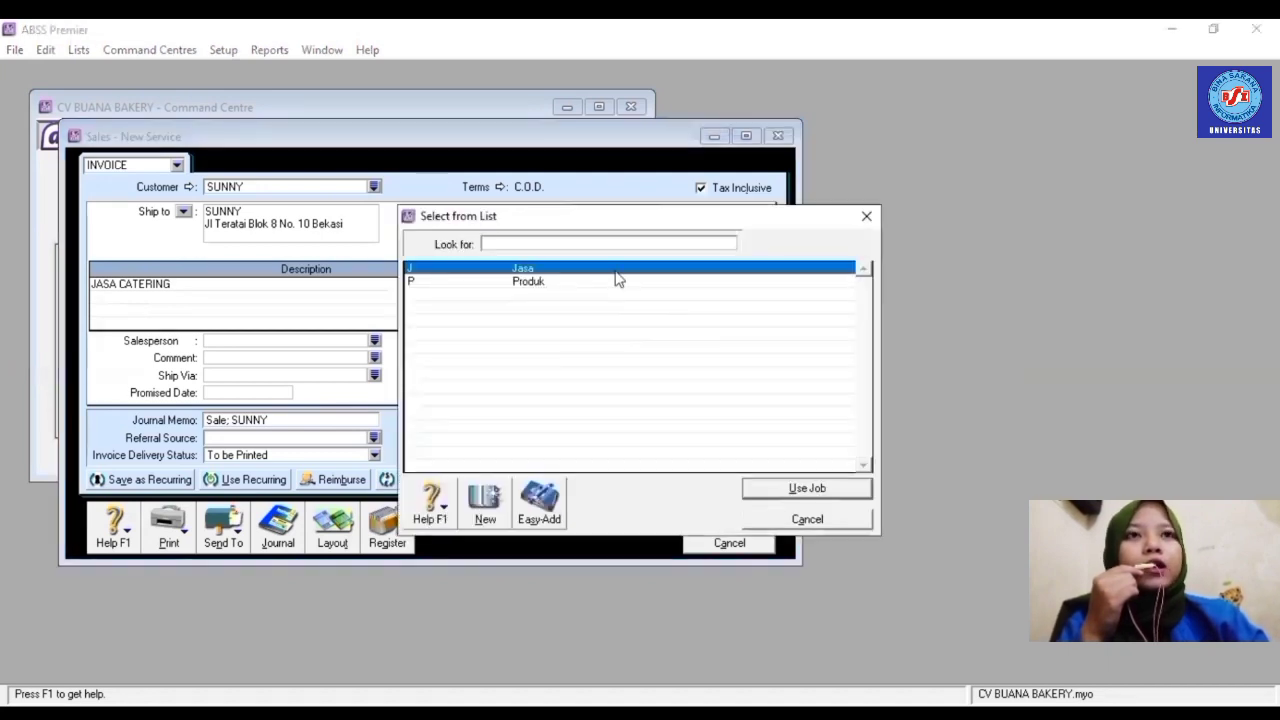
double_click(612, 270)
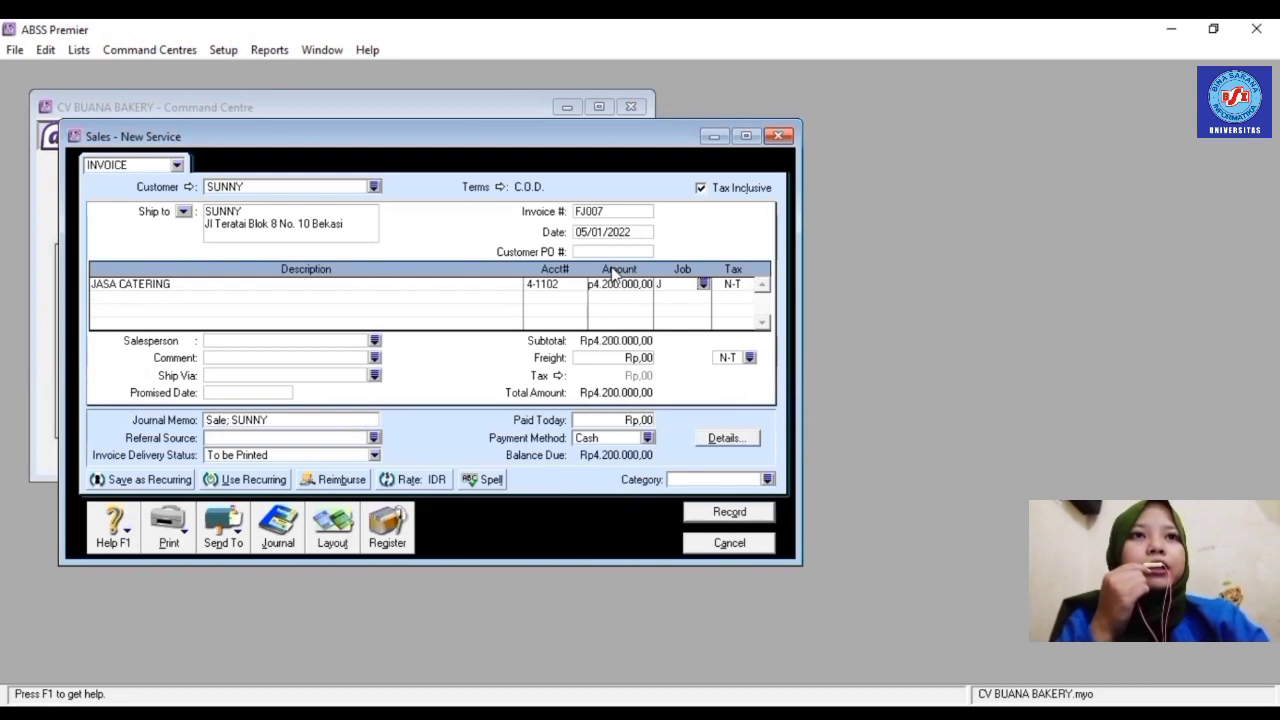
click(767, 480)
text(L)
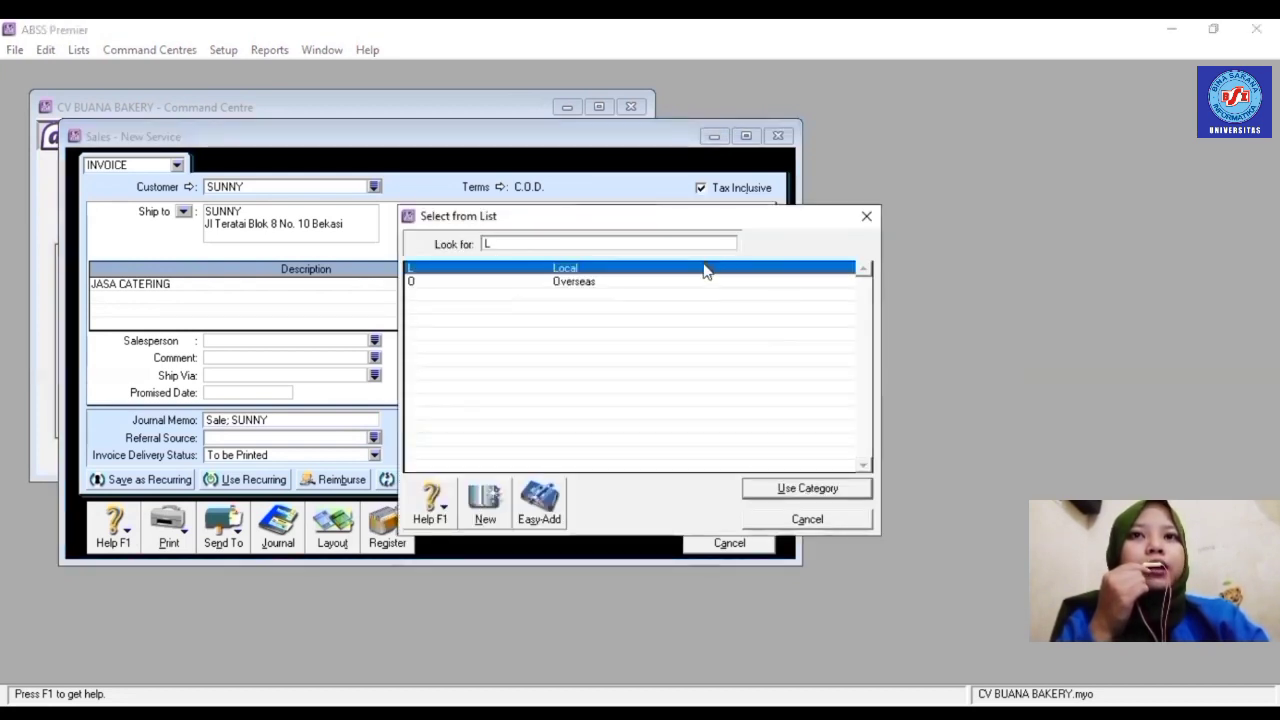
key(Return)
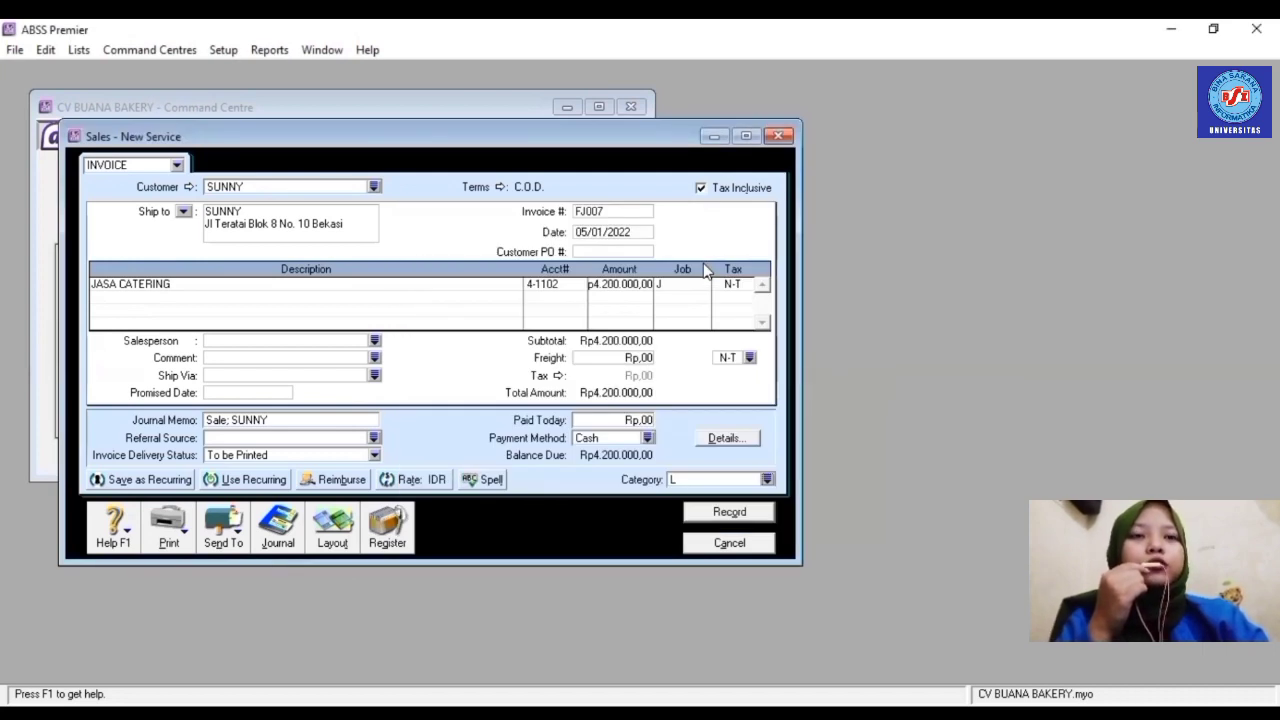
click(730, 512)
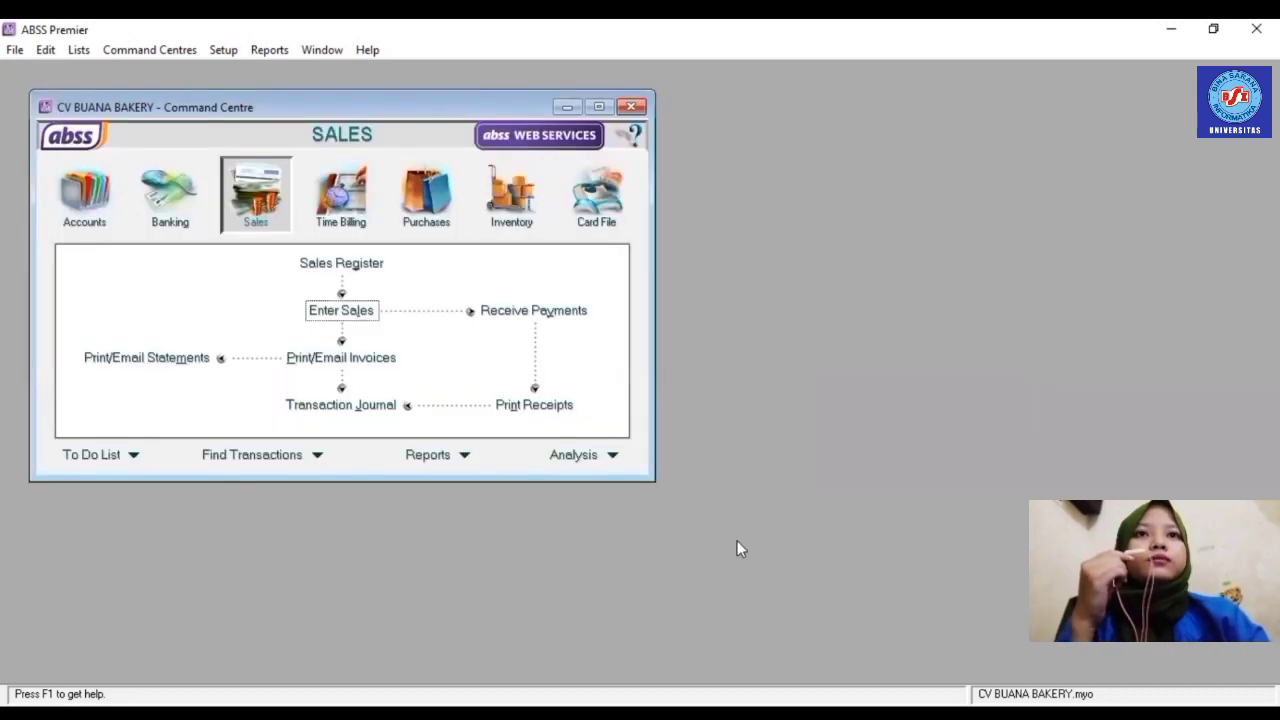
- Start a new sale for PT MUNDUR with C.O.D. credit terms
click(358, 313)
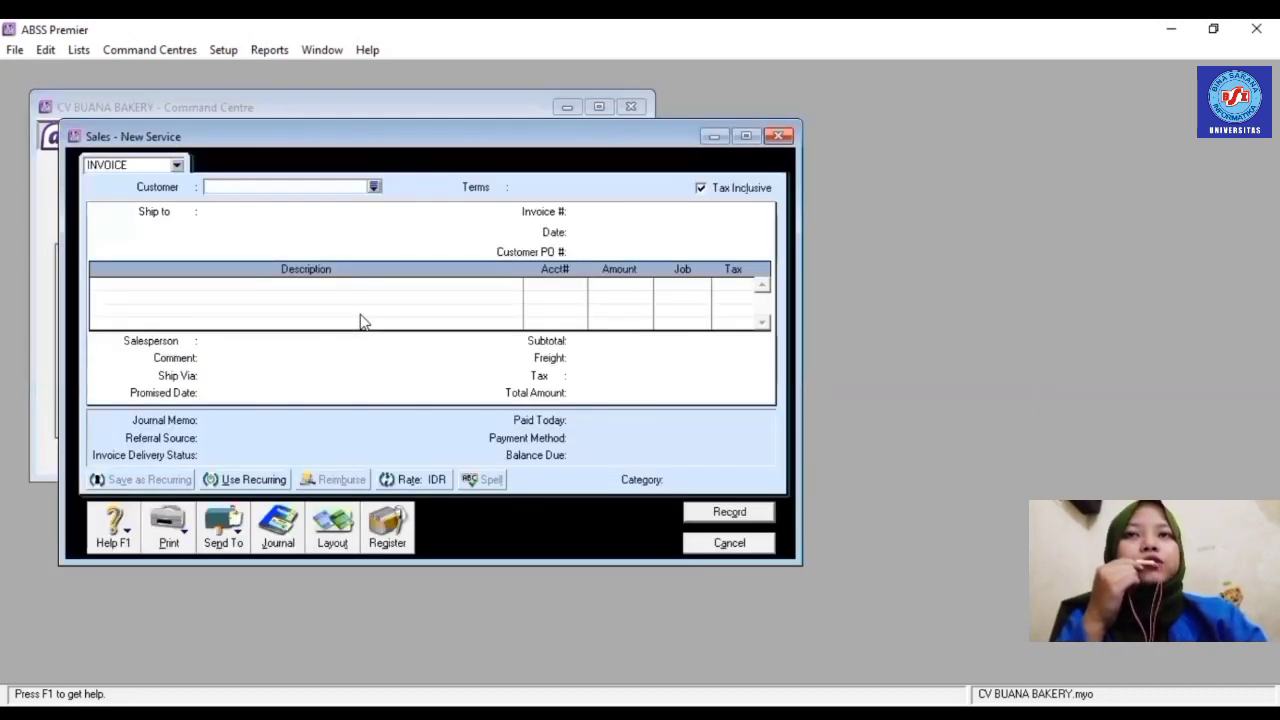
click(373, 188)
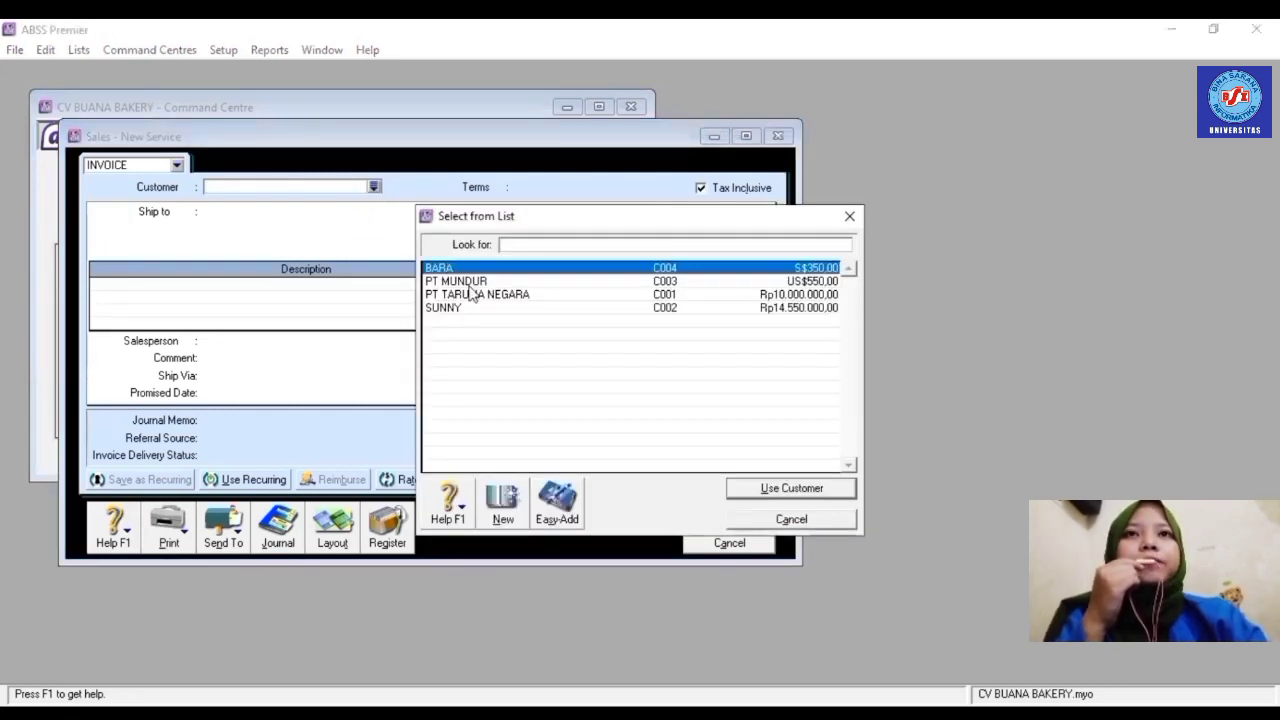
double_click(477, 286)
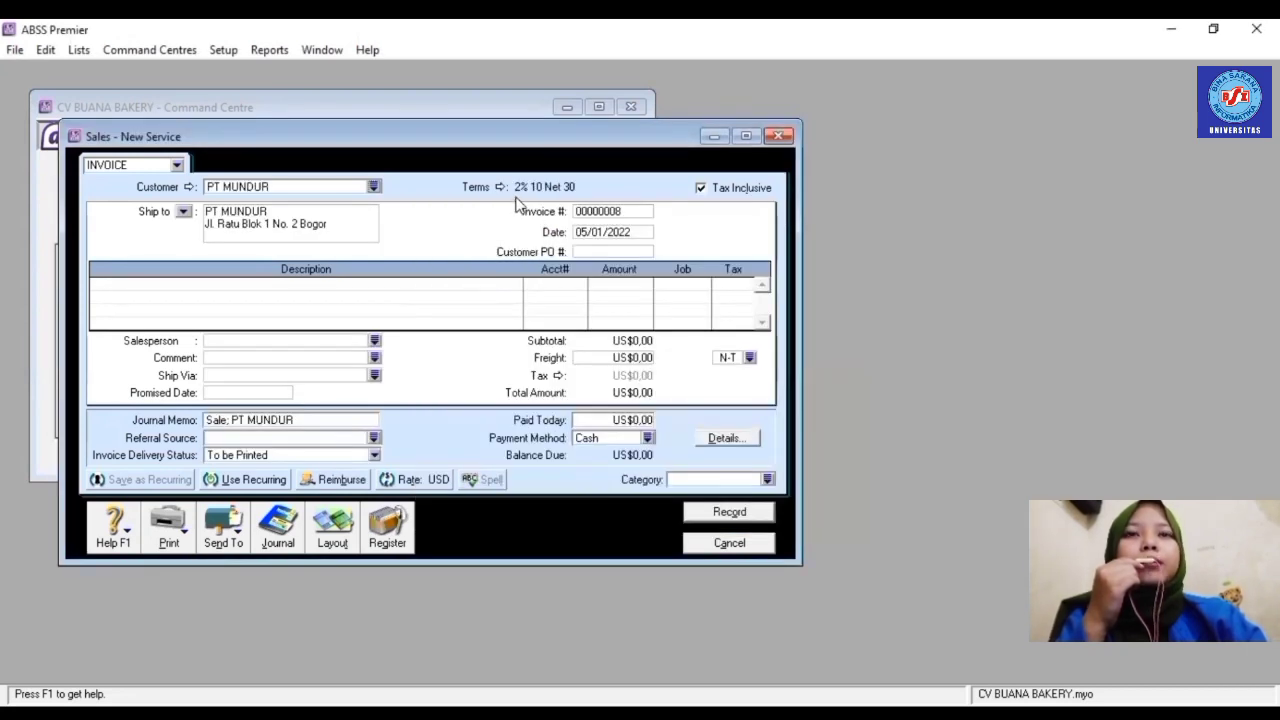
click(499, 187)
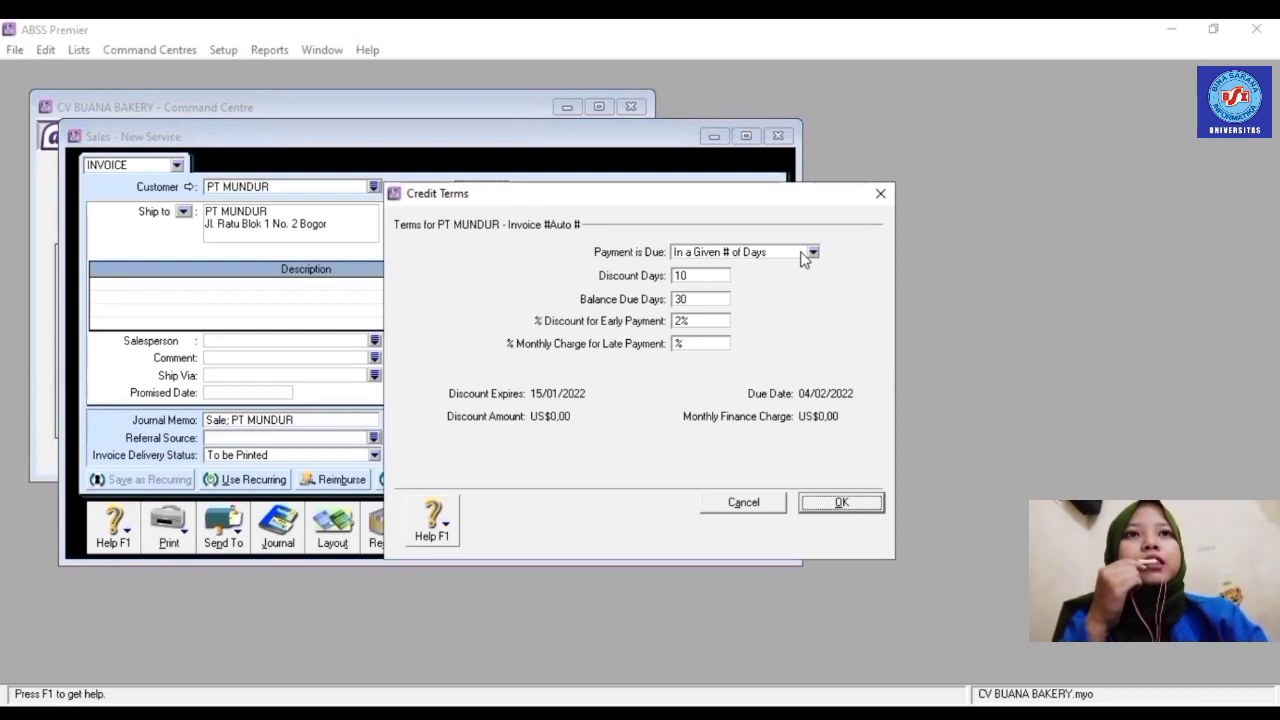
click(813, 252)
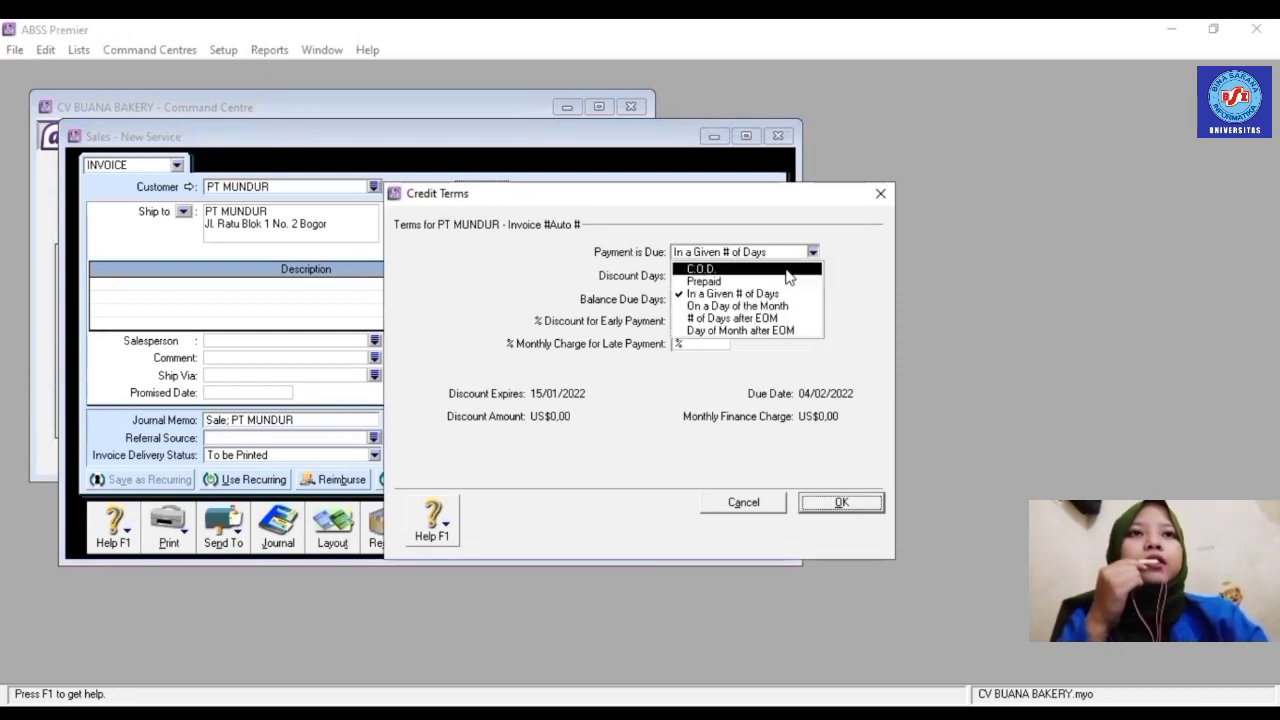
click(790, 264)
click(845, 502)
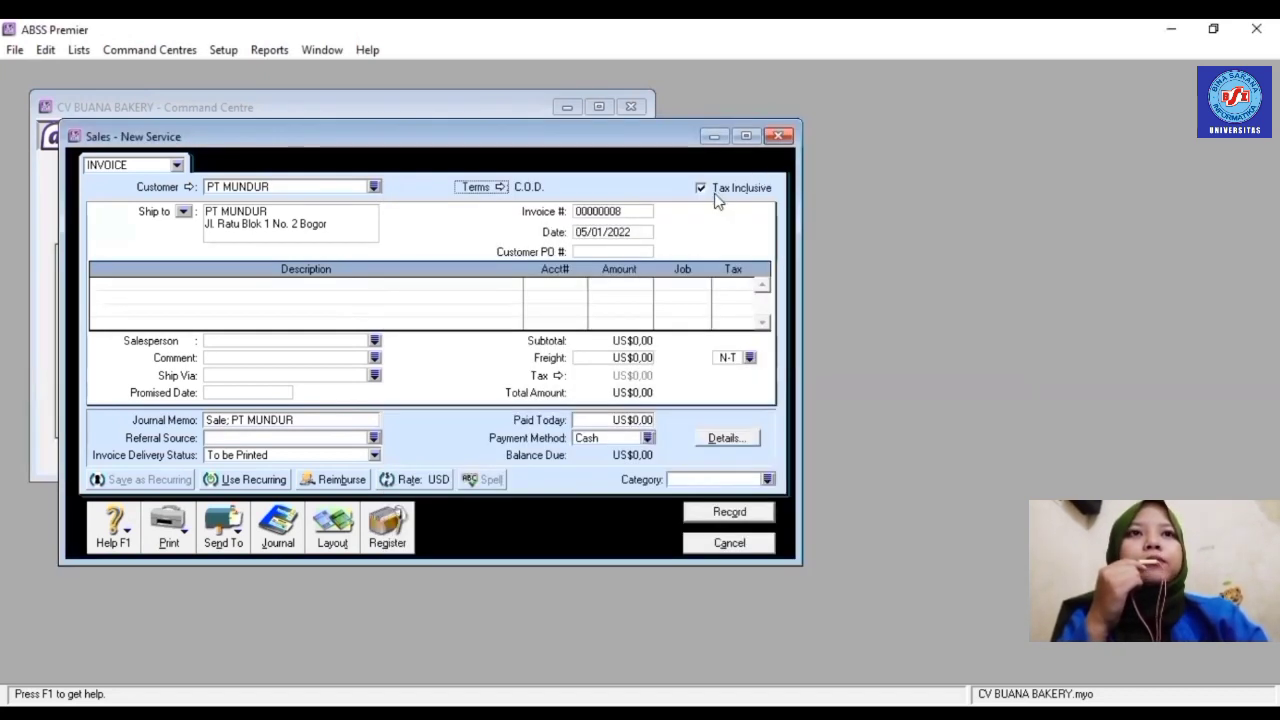
- Turn off tax-inclusive pricing and switch the invoice to the Item layout
click(717, 192)
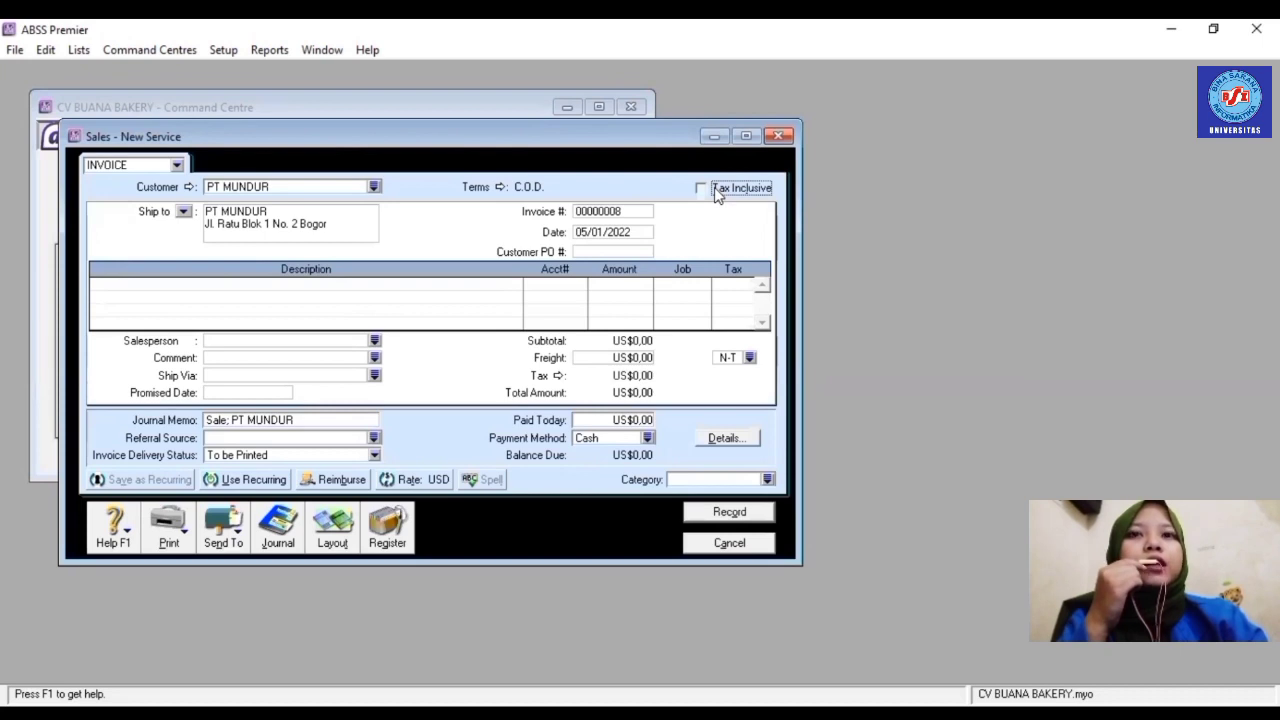
click(320, 516)
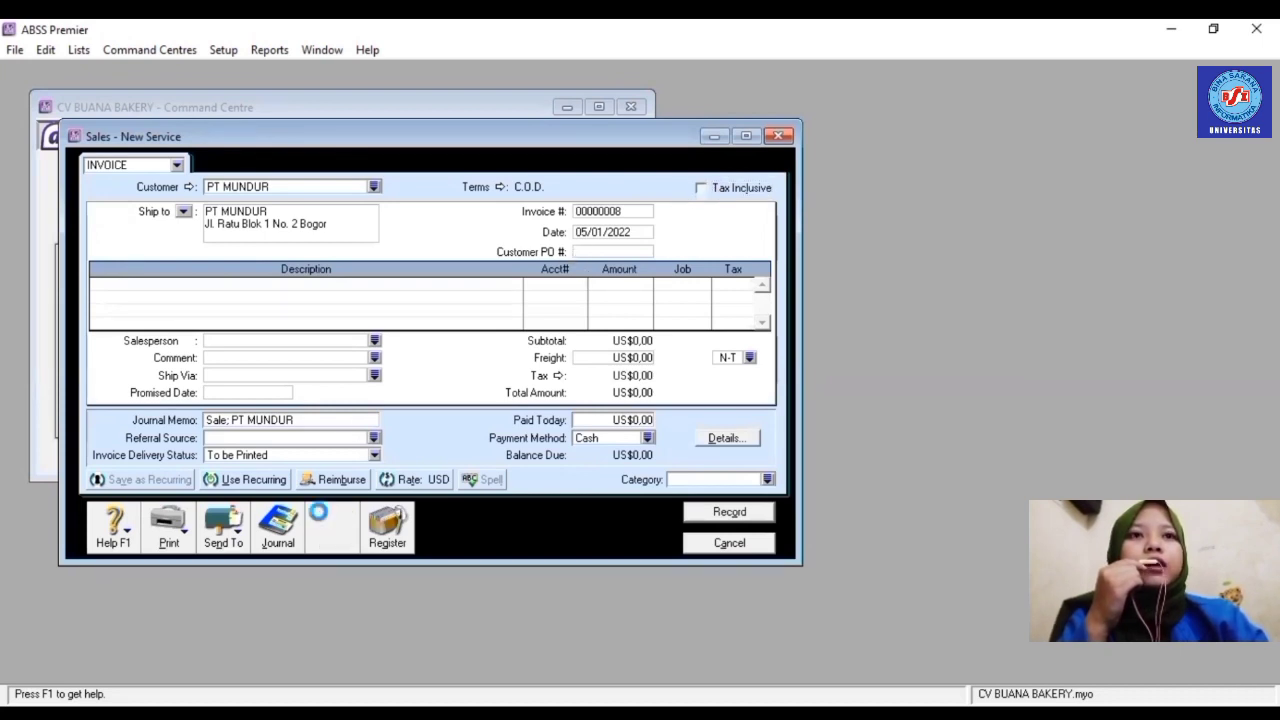
click(476, 355)
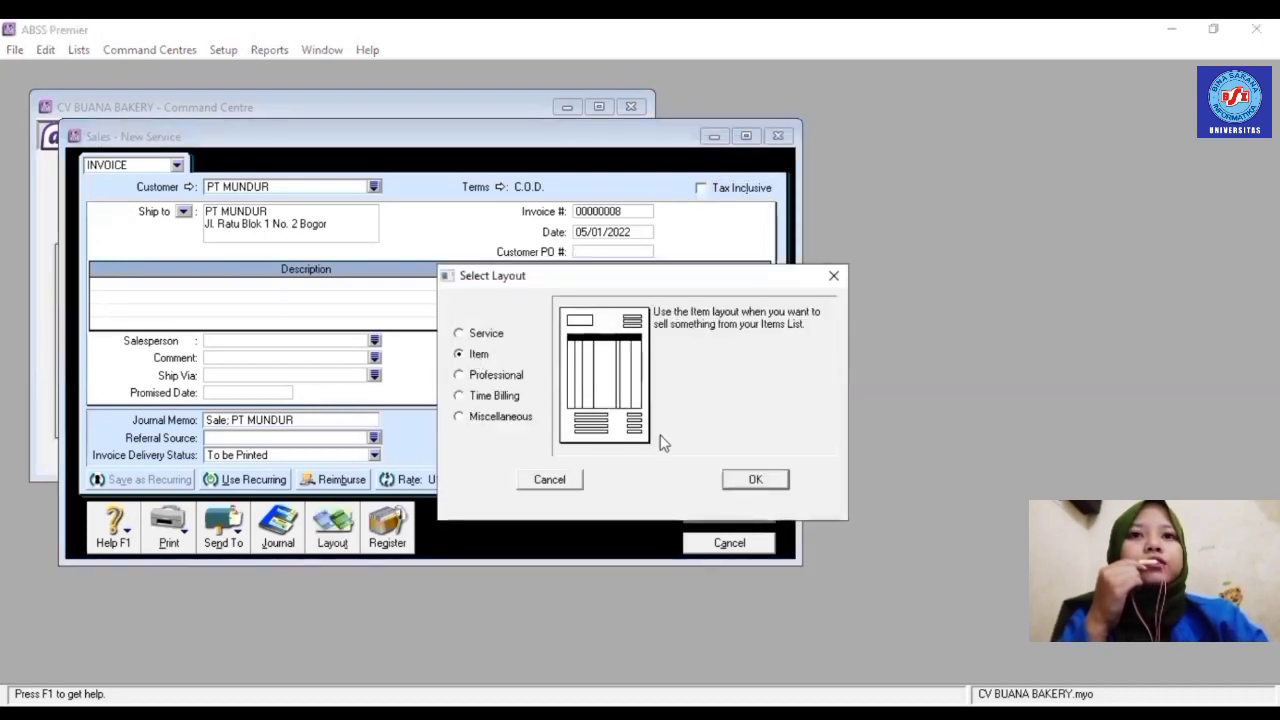
click(745, 481)
- Set the invoice number to FJ002 and the date's day to 07
click(621, 211)
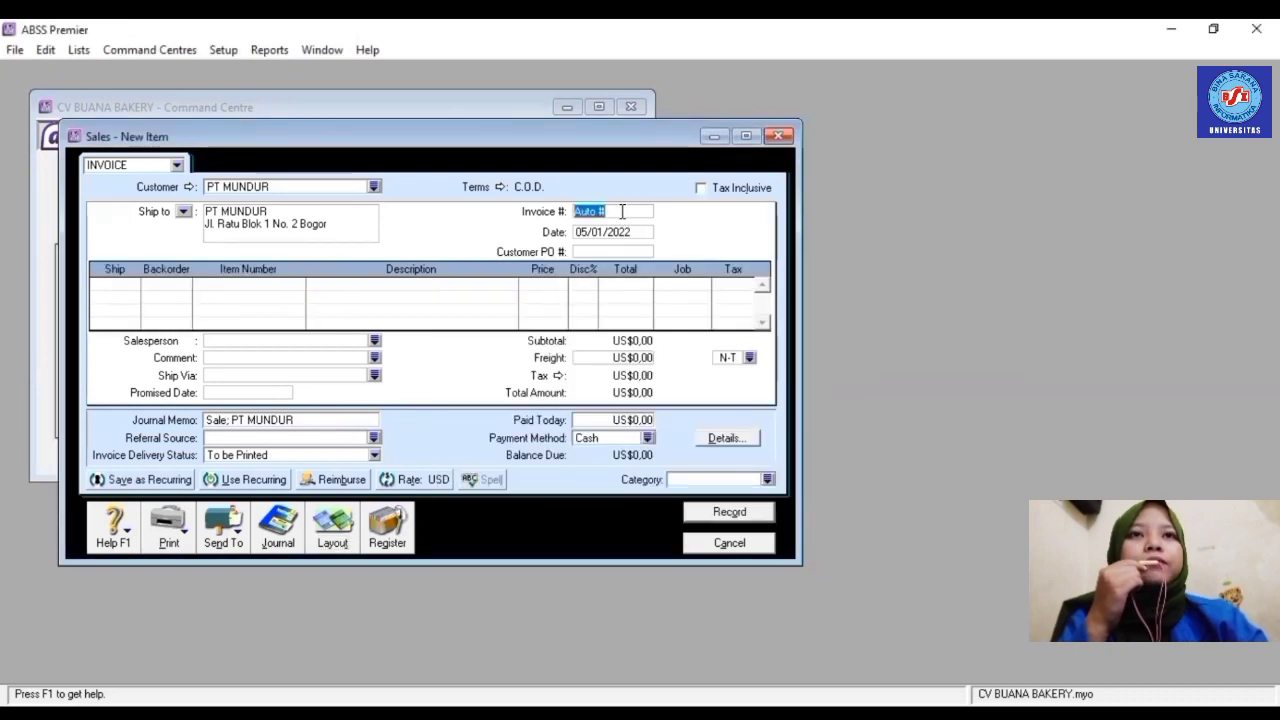
key(BackSpace)
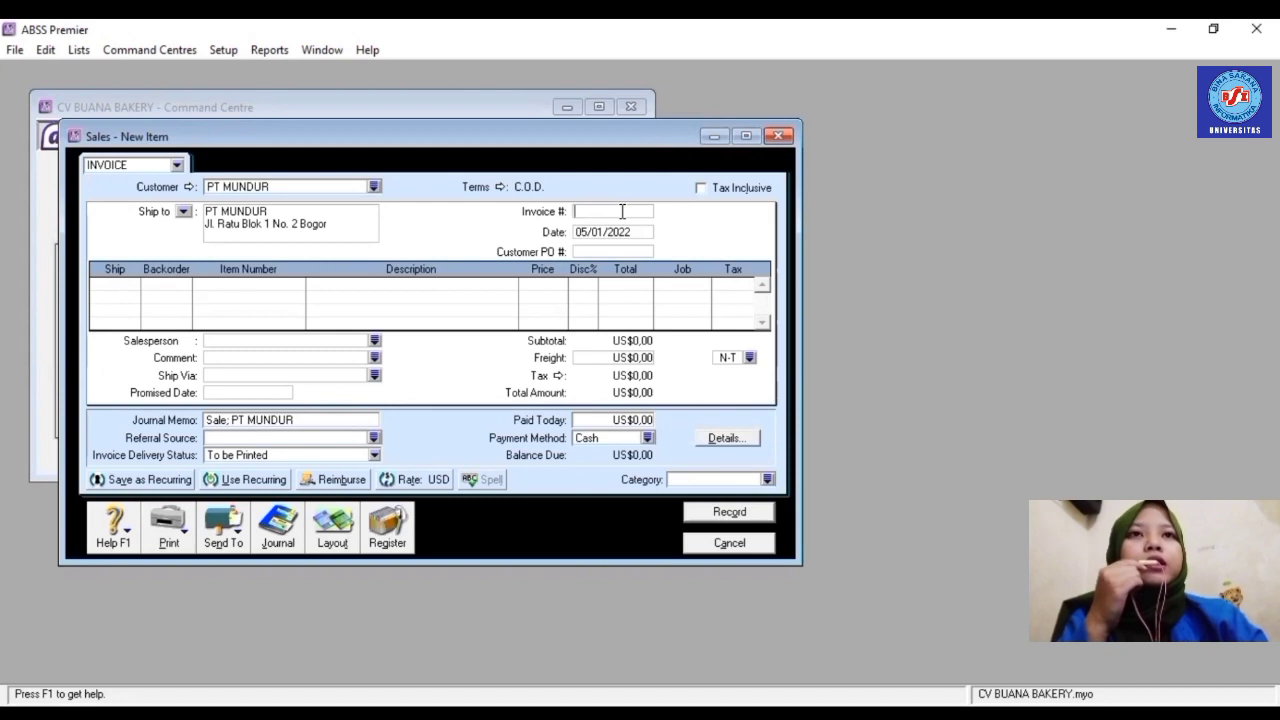
text(FJ00)
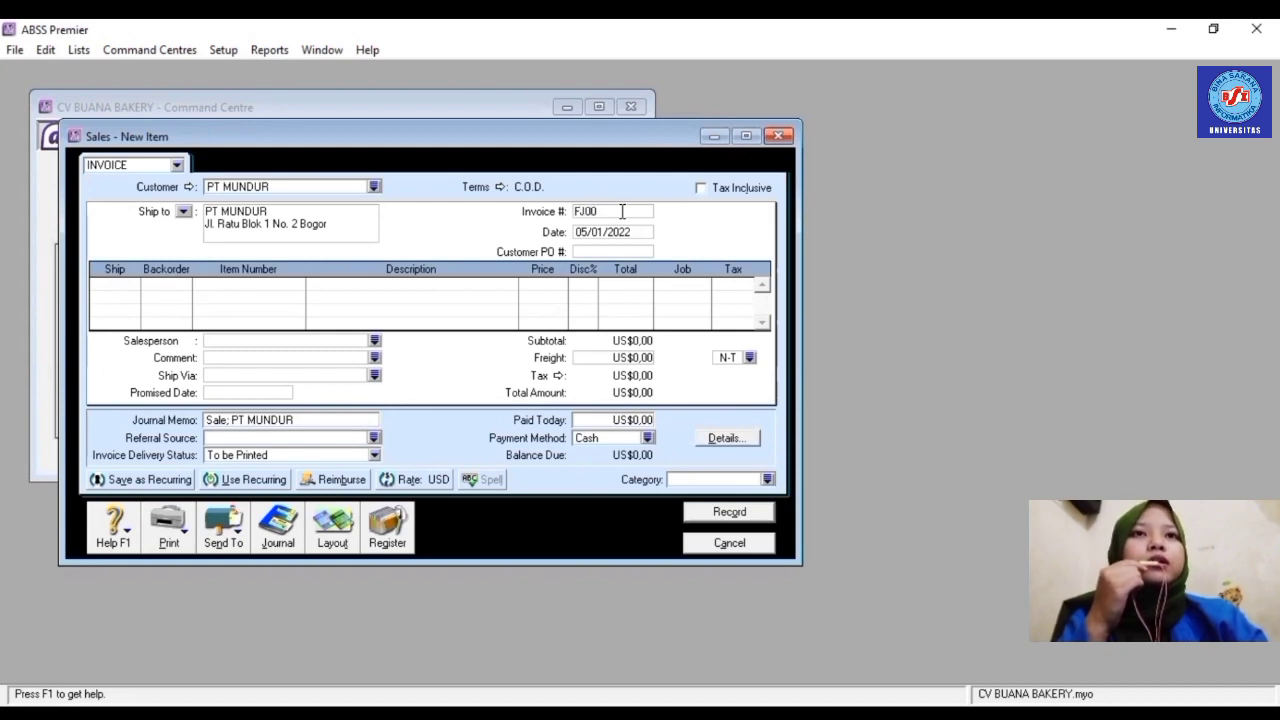
text(2)
click(622, 230)
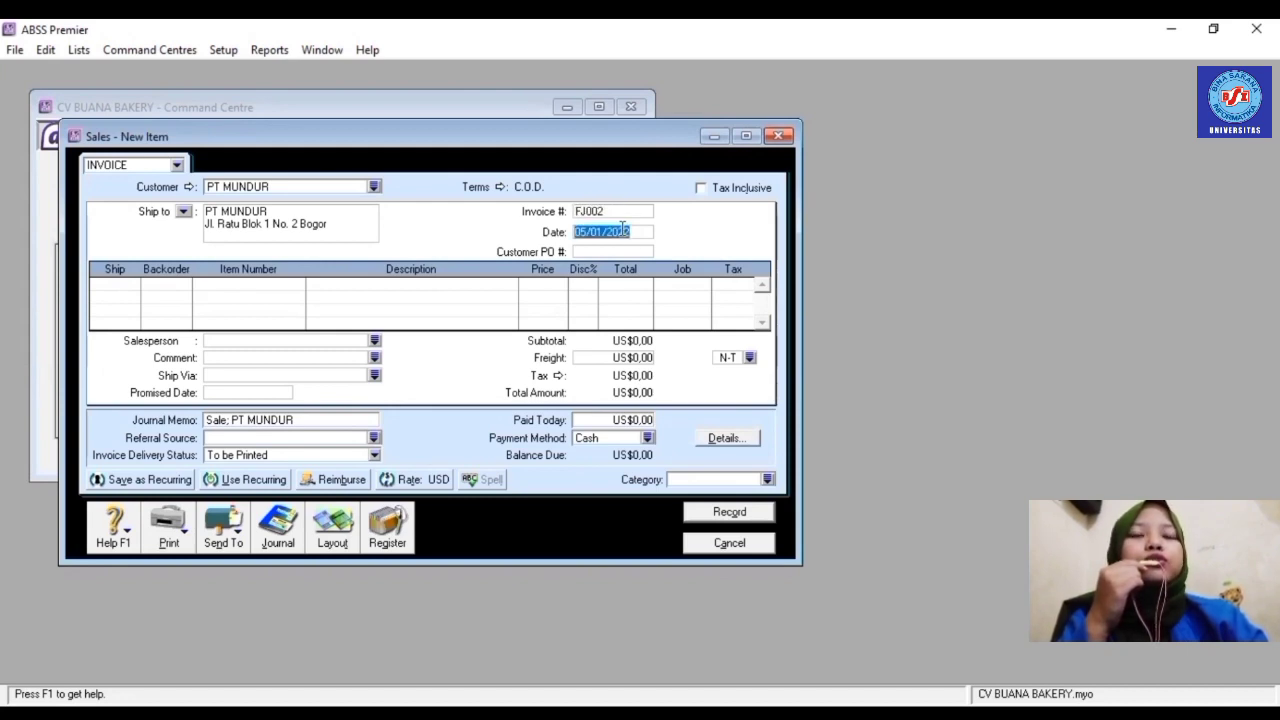
text(07)
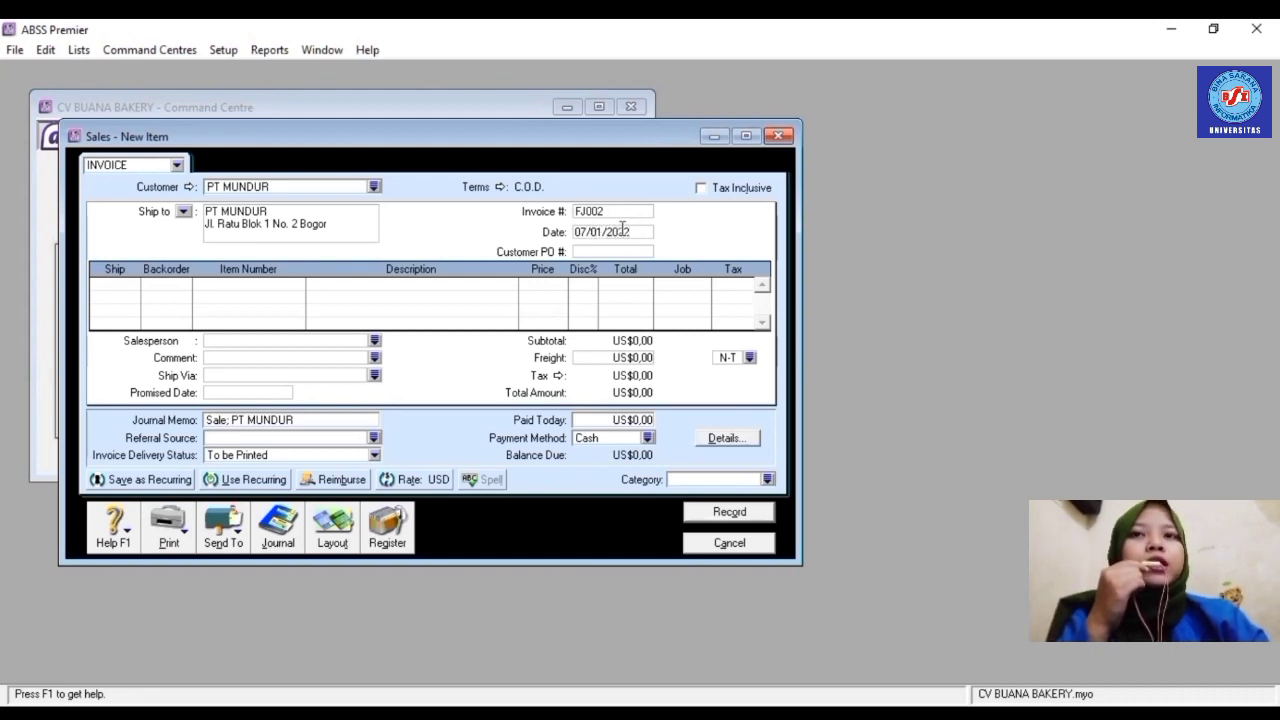
- Add a first line of 10 × item R001 with job Produk
click(132, 283)
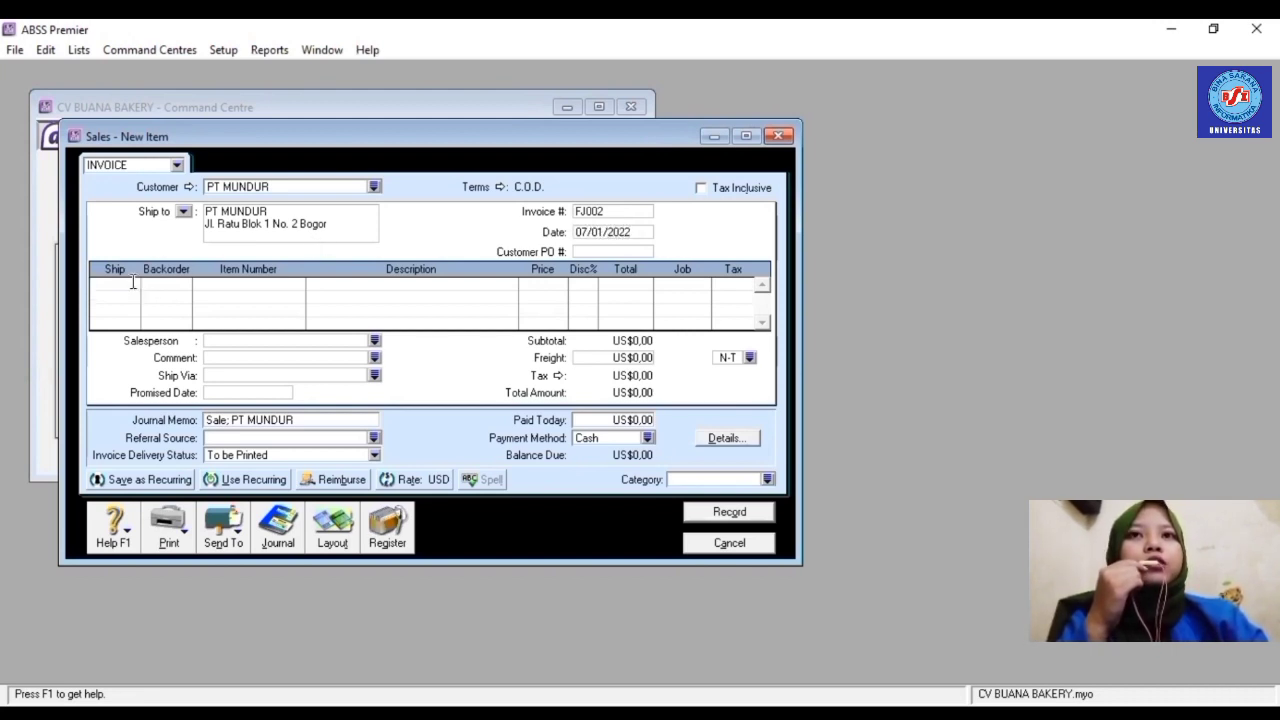
key(Tab)
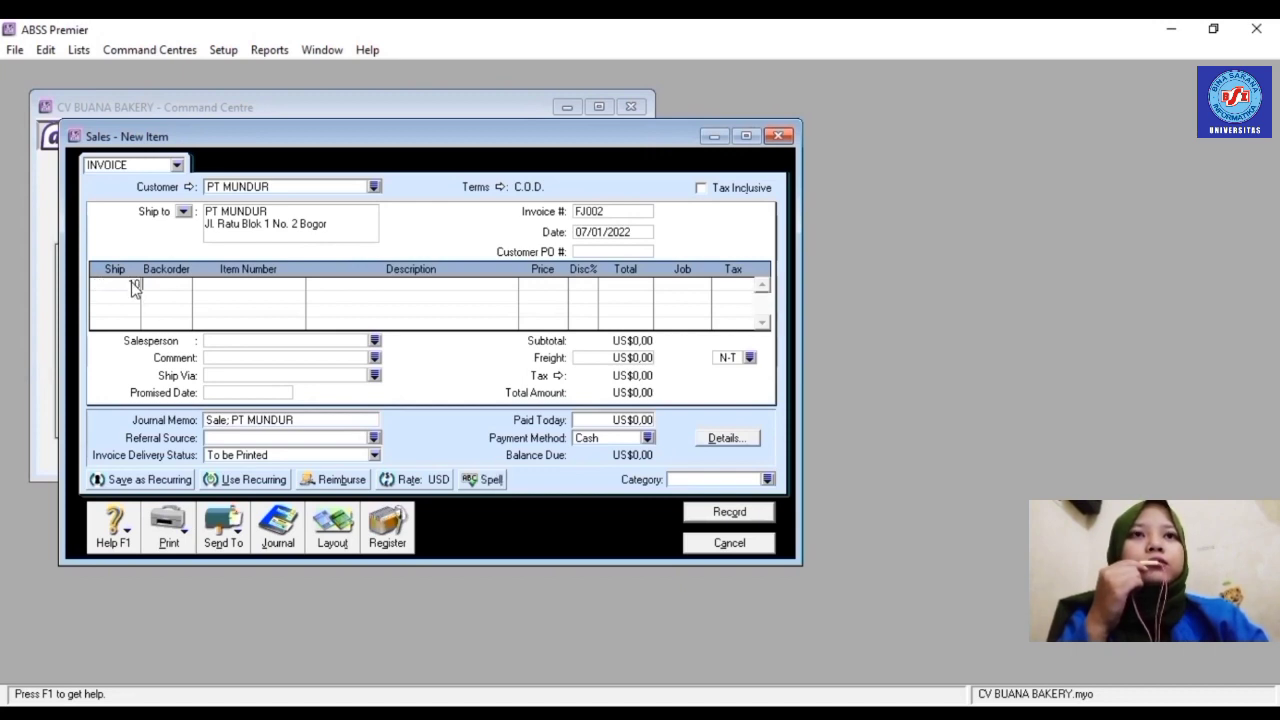
key(Tab)
text(R001)
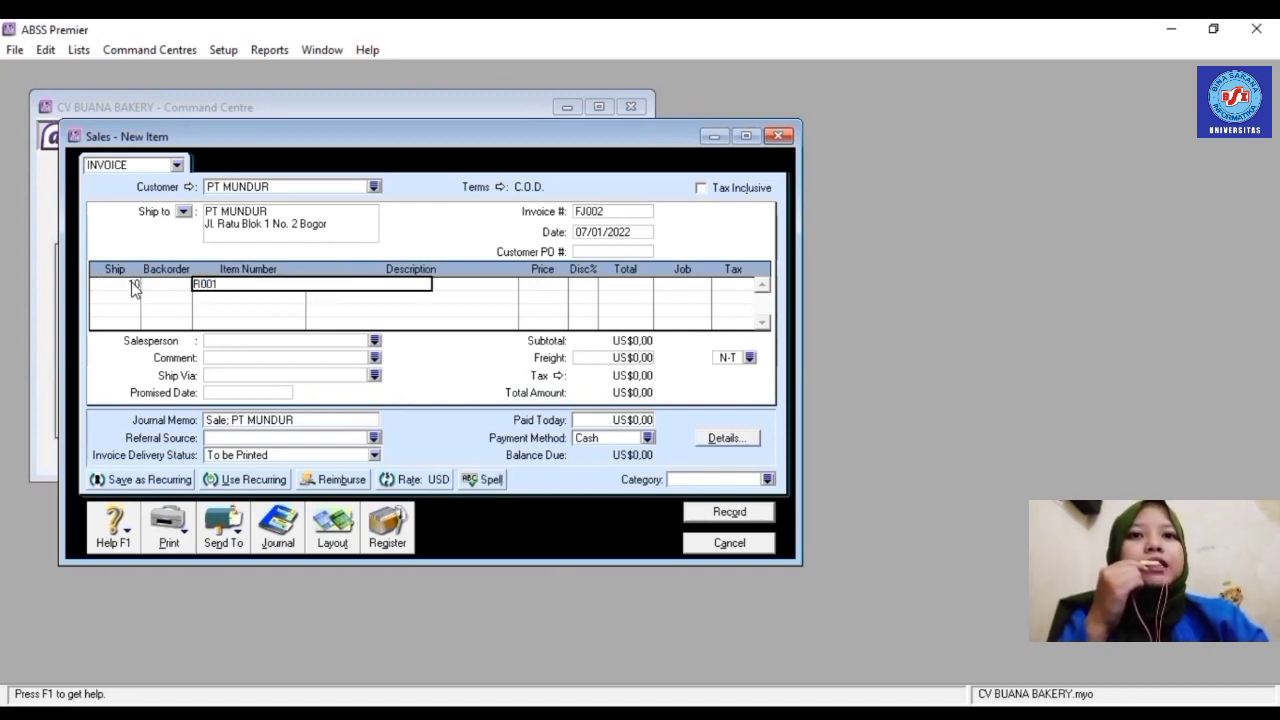
key(Tab)
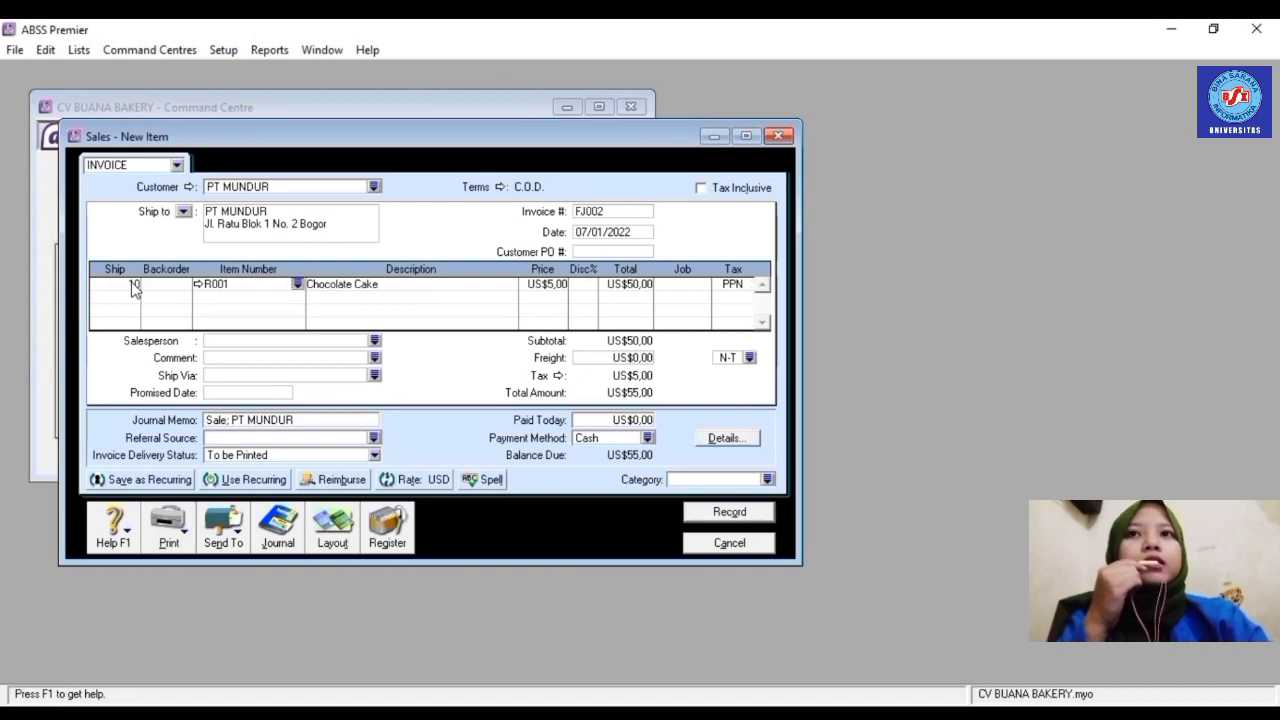
click(705, 285)
click(704, 285)
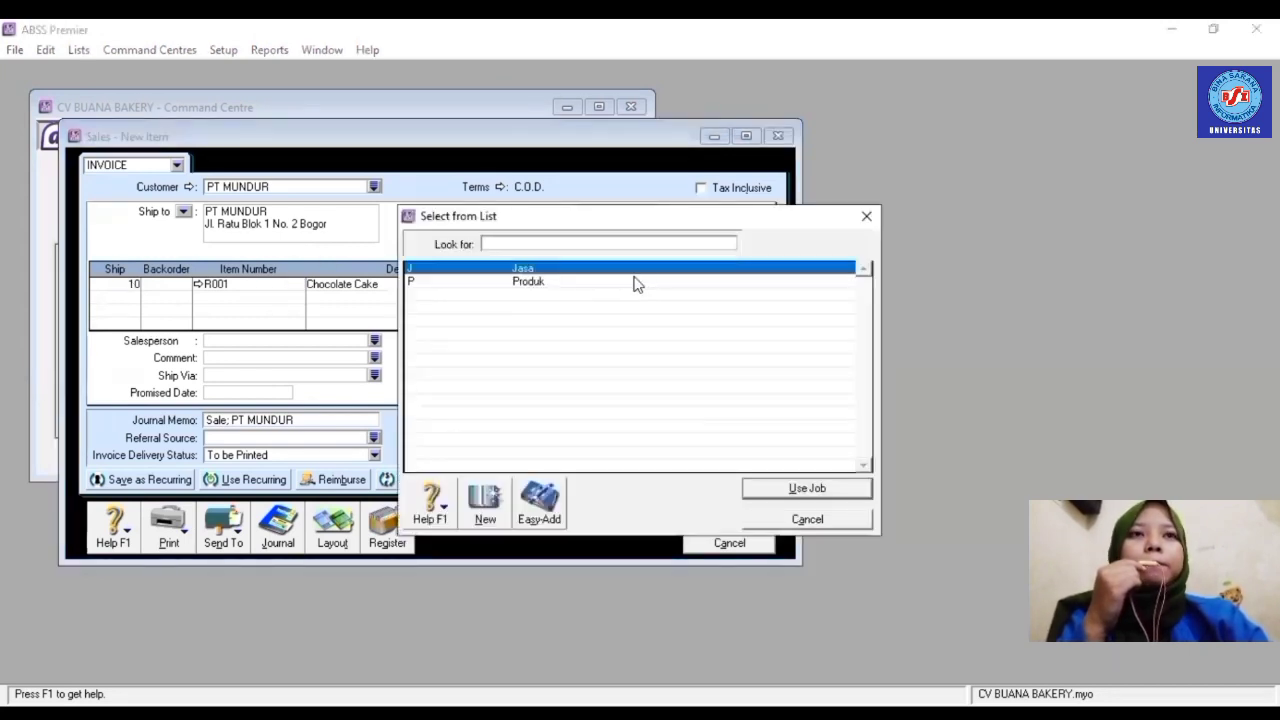
text(P)
key(Return)
- Add a second line of 10 × R005 Roti Gandum Premium with job Produk
click(137, 297)
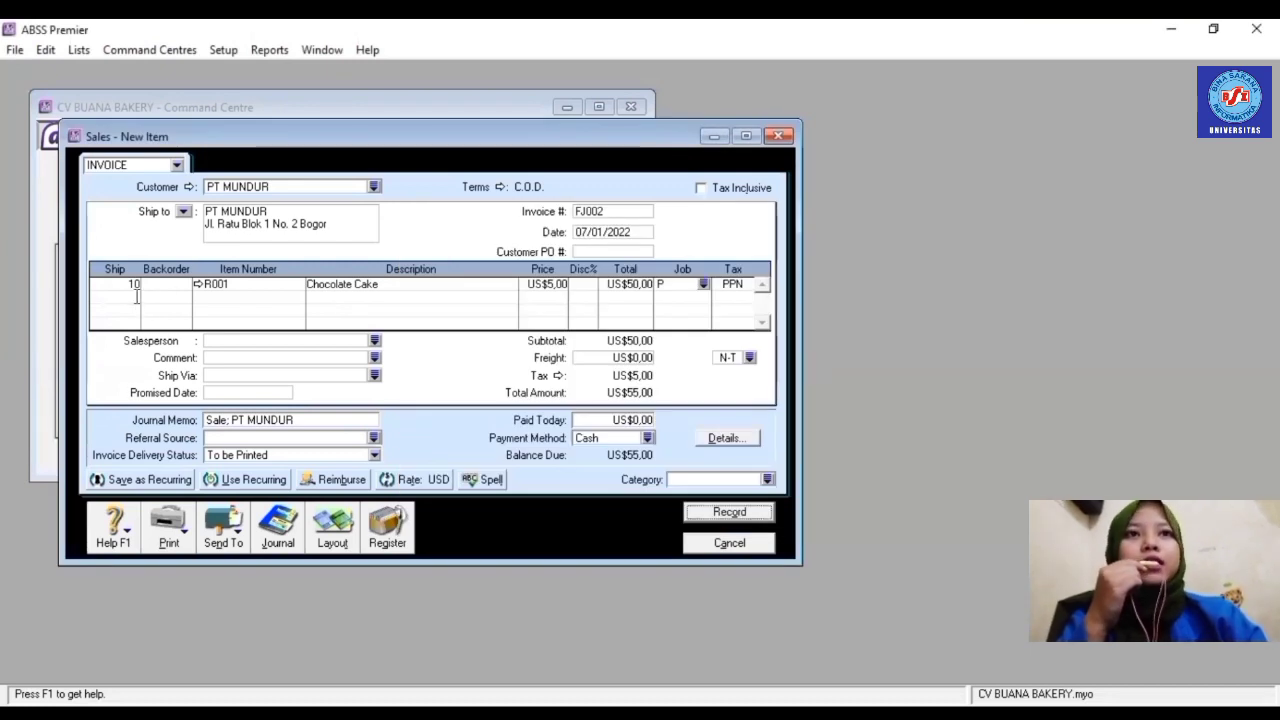
text(10)
key(Tab)
key(Tab)
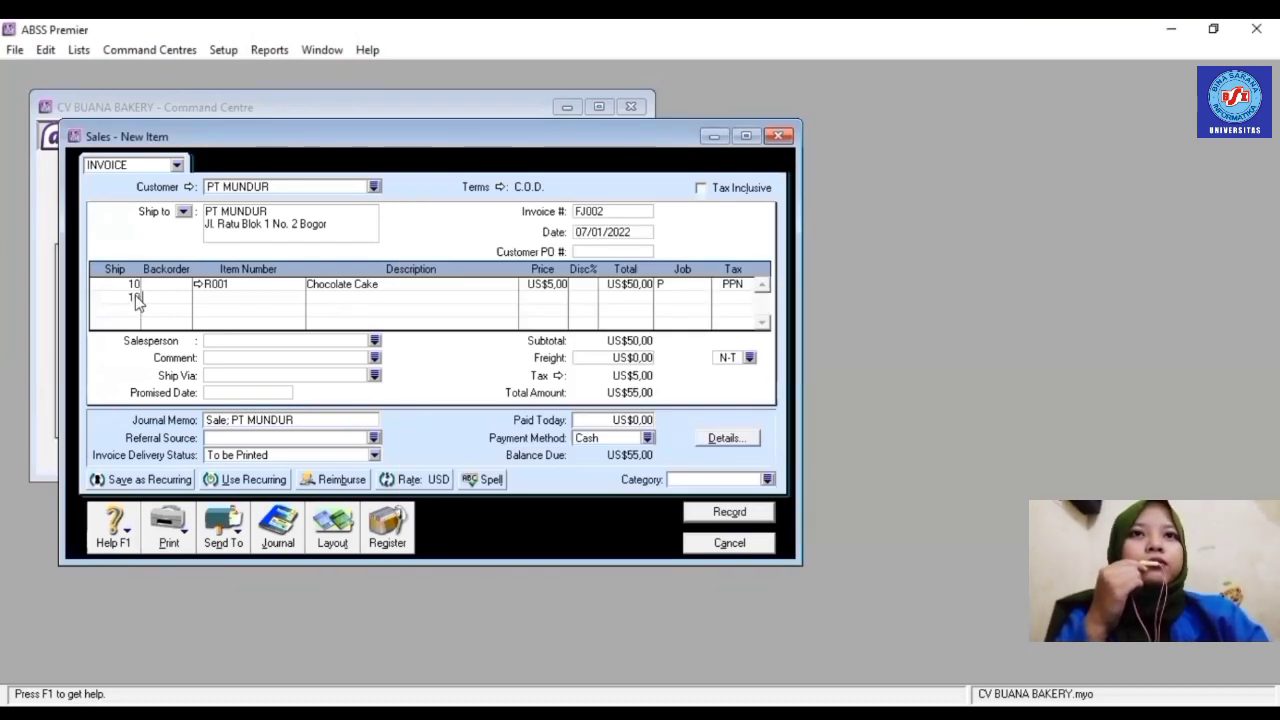
text(R005)
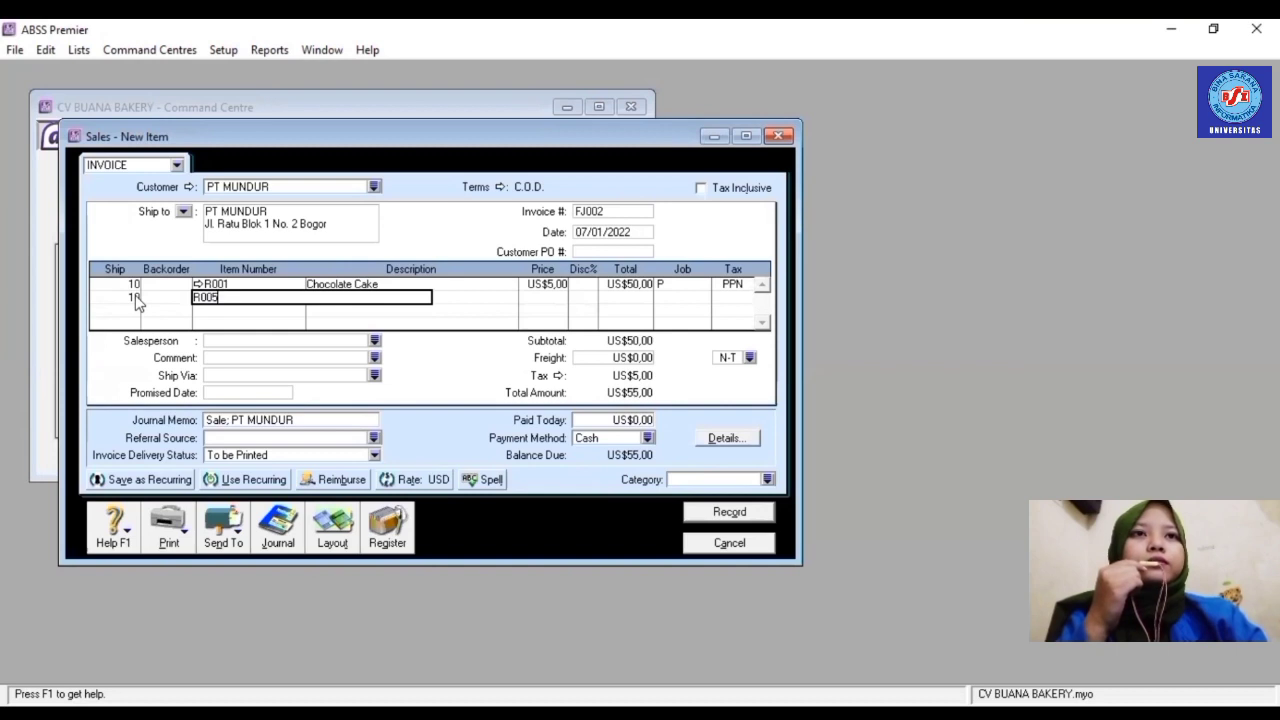
key(Tab)
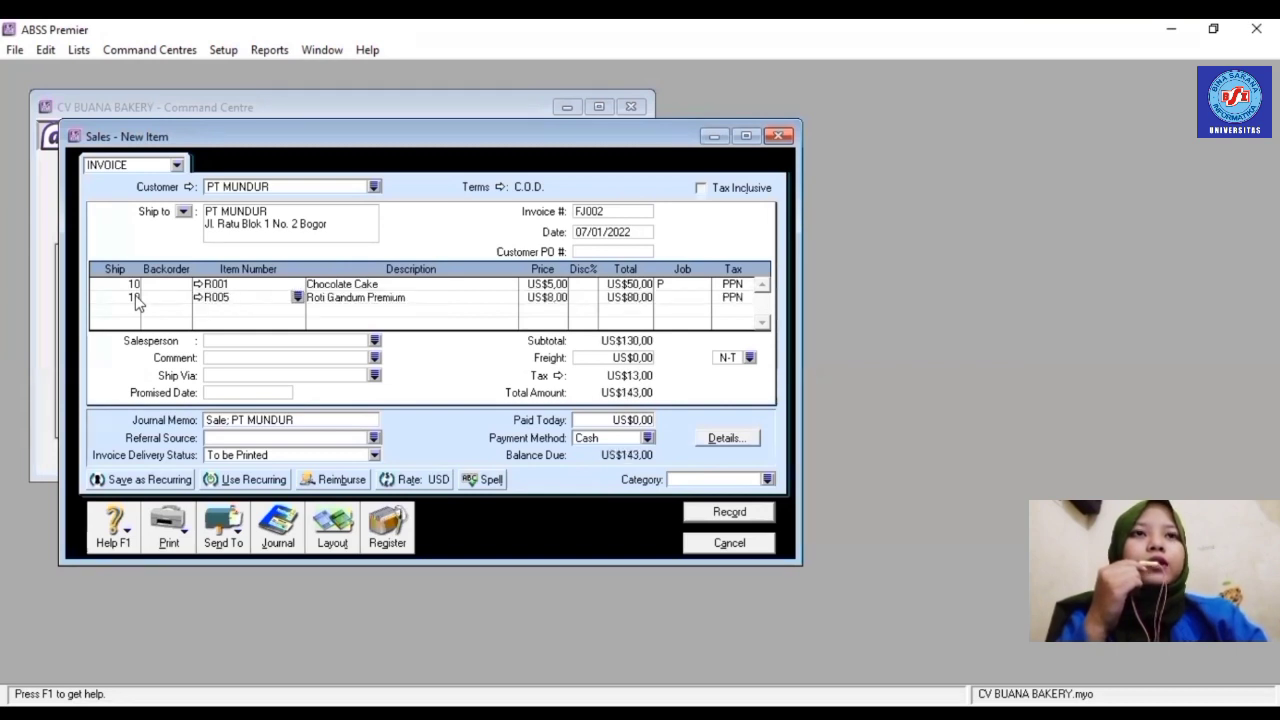
click(700, 301)
click(703, 298)
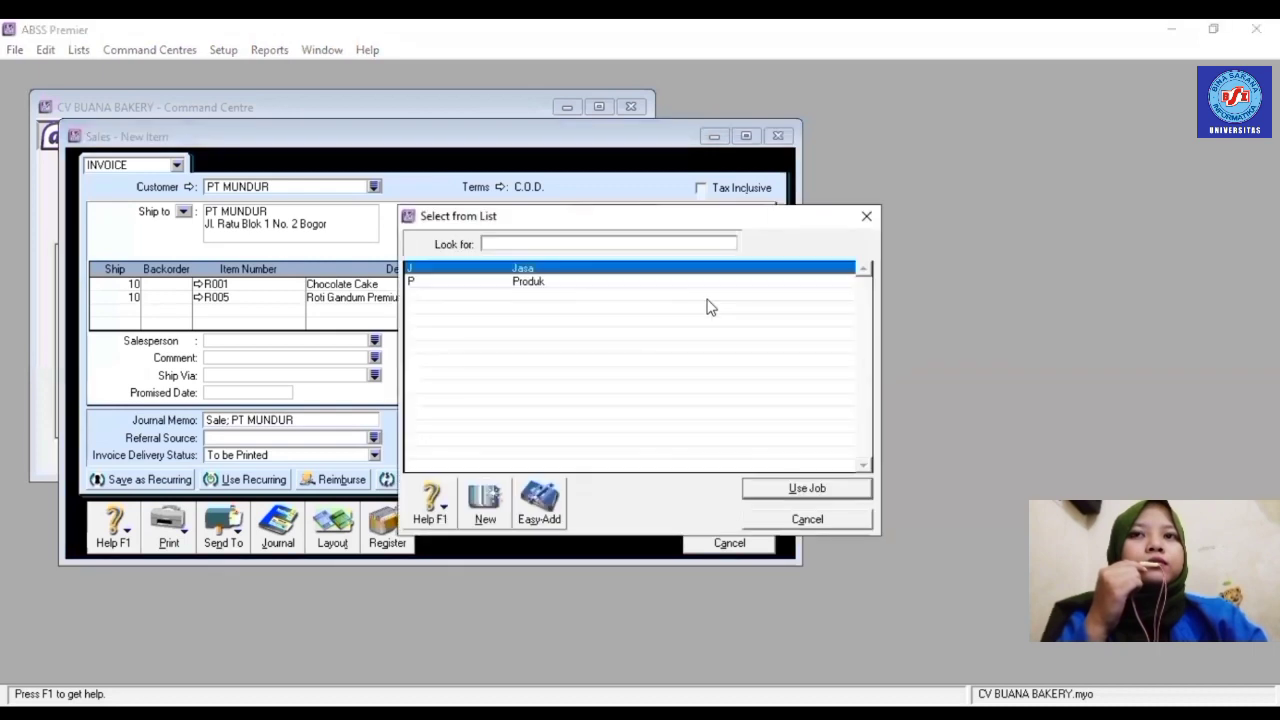
click(603, 288)
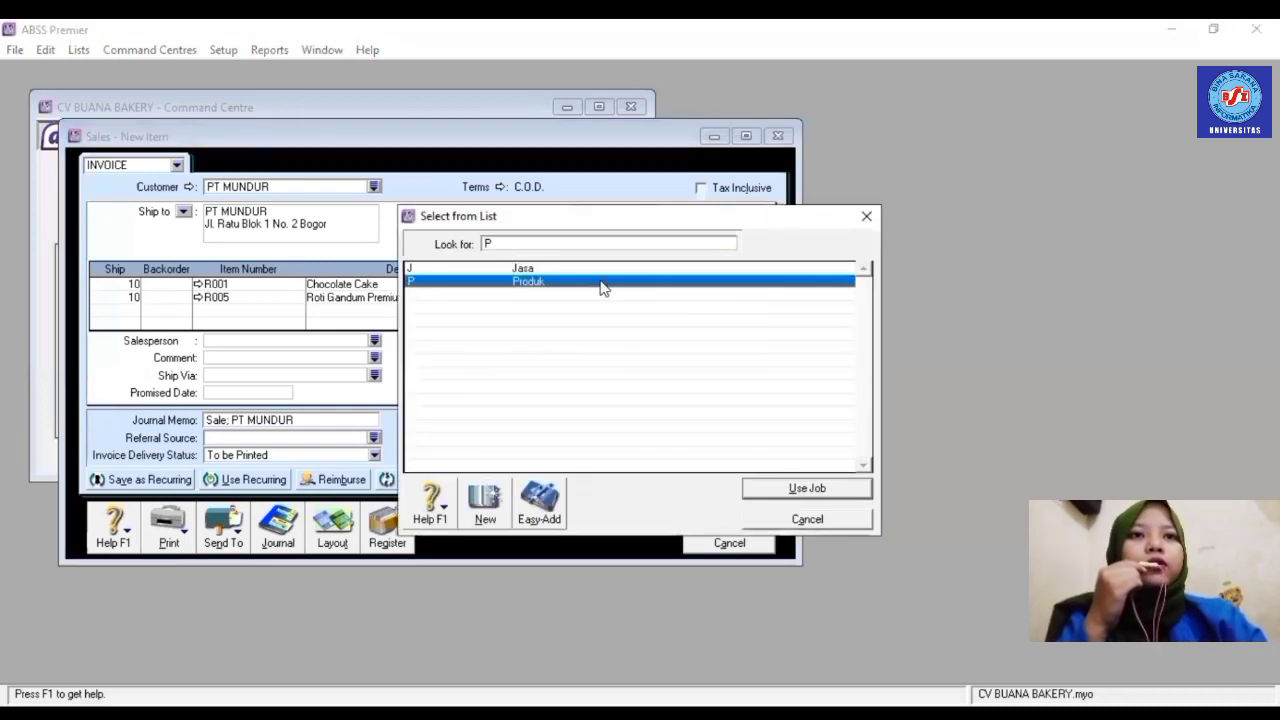
double_click(603, 288)
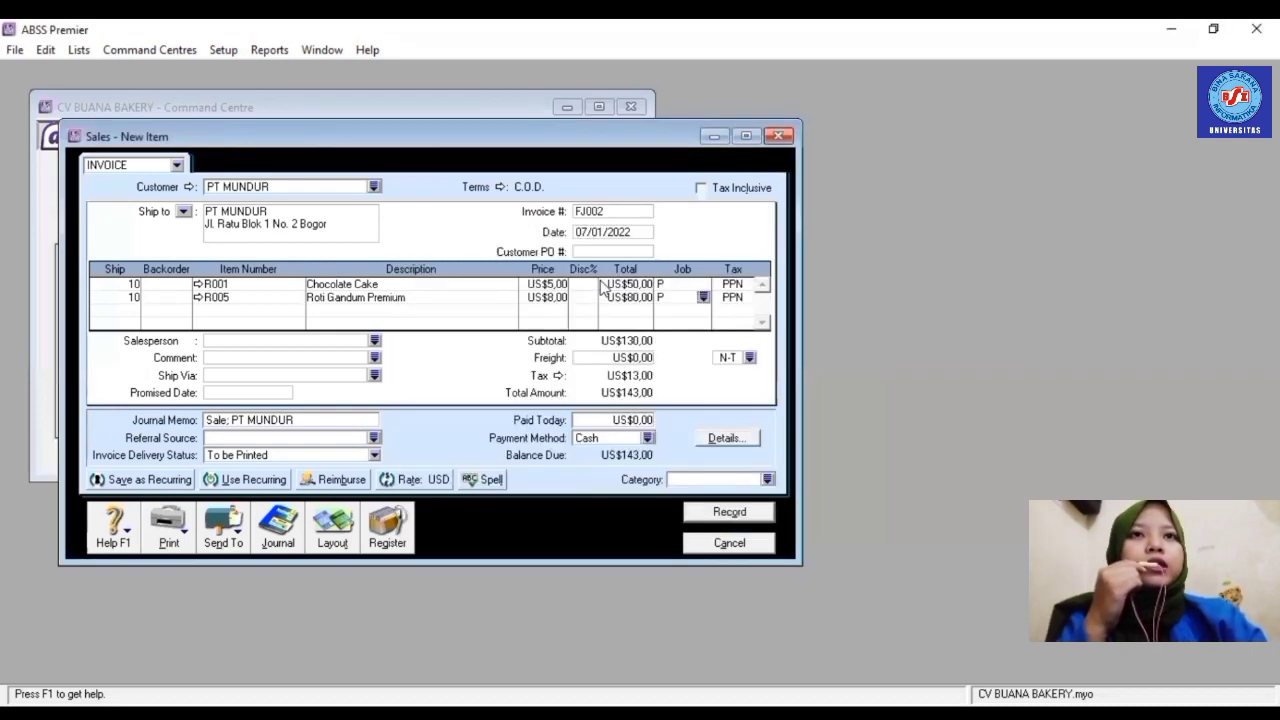
- Set the category to Overseas, record invoice FJ002 and close the blank form
click(768, 479)
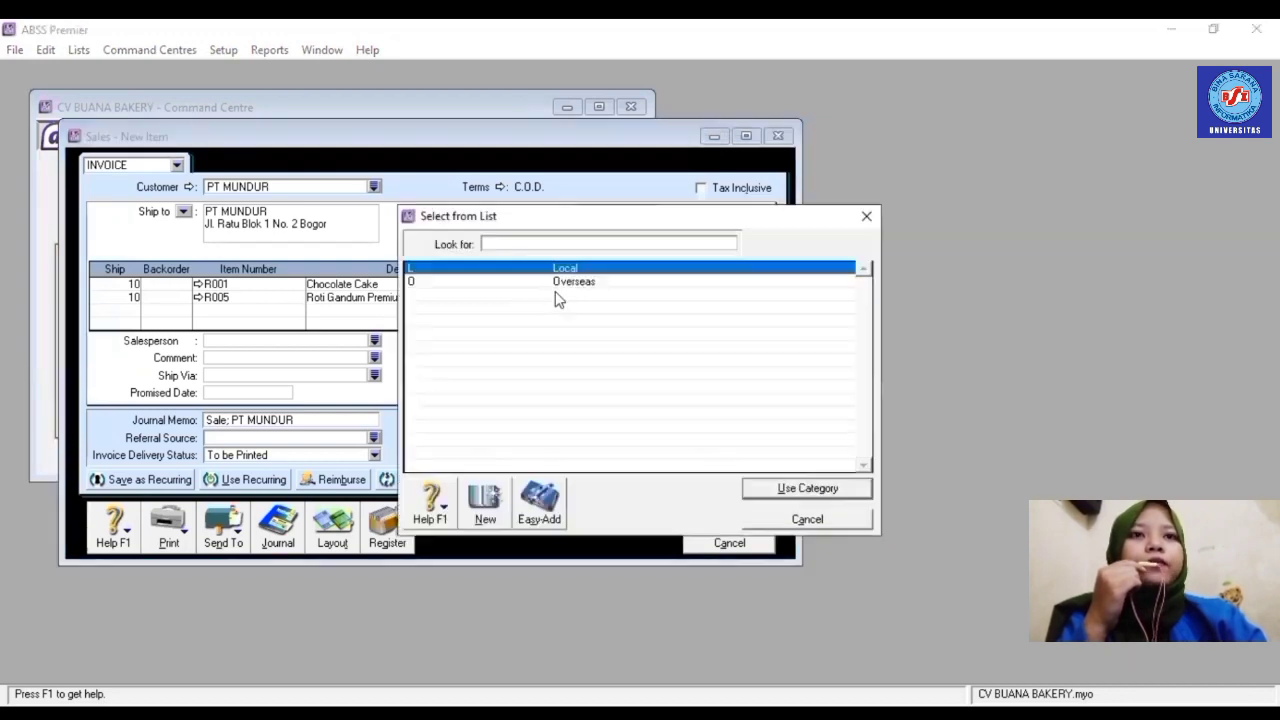
text(O)
key(Return)
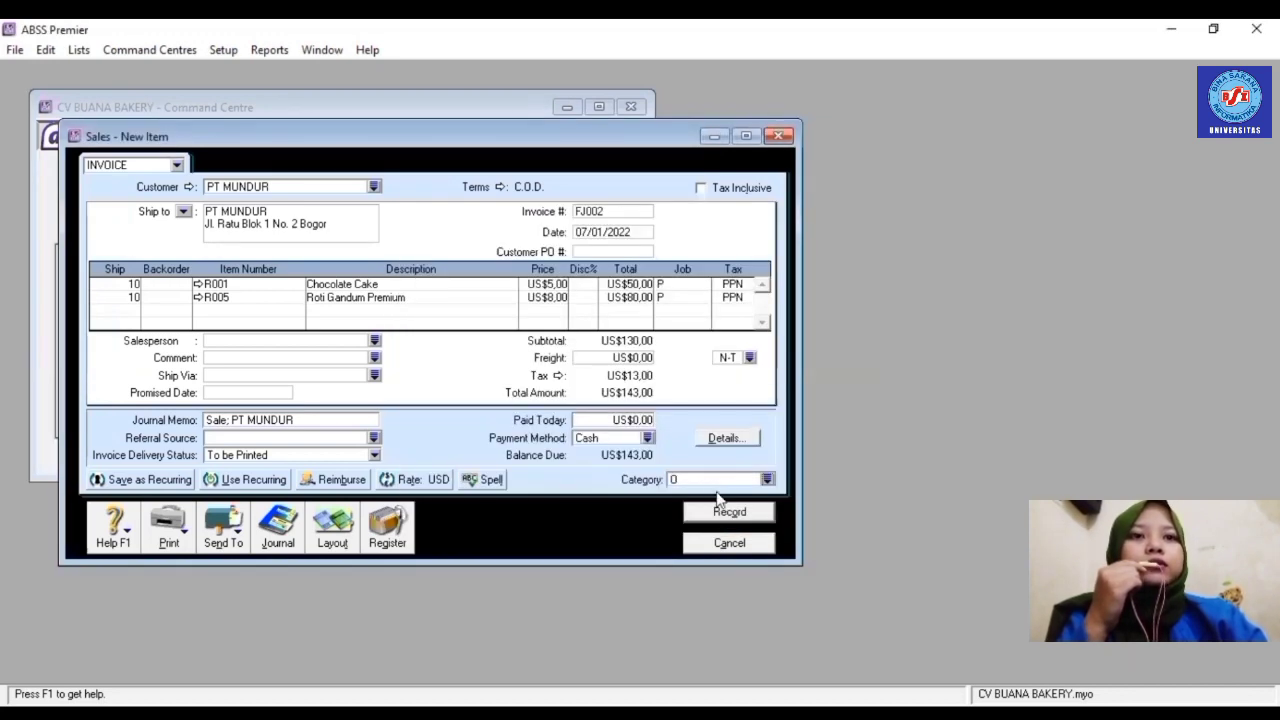
click(724, 510)
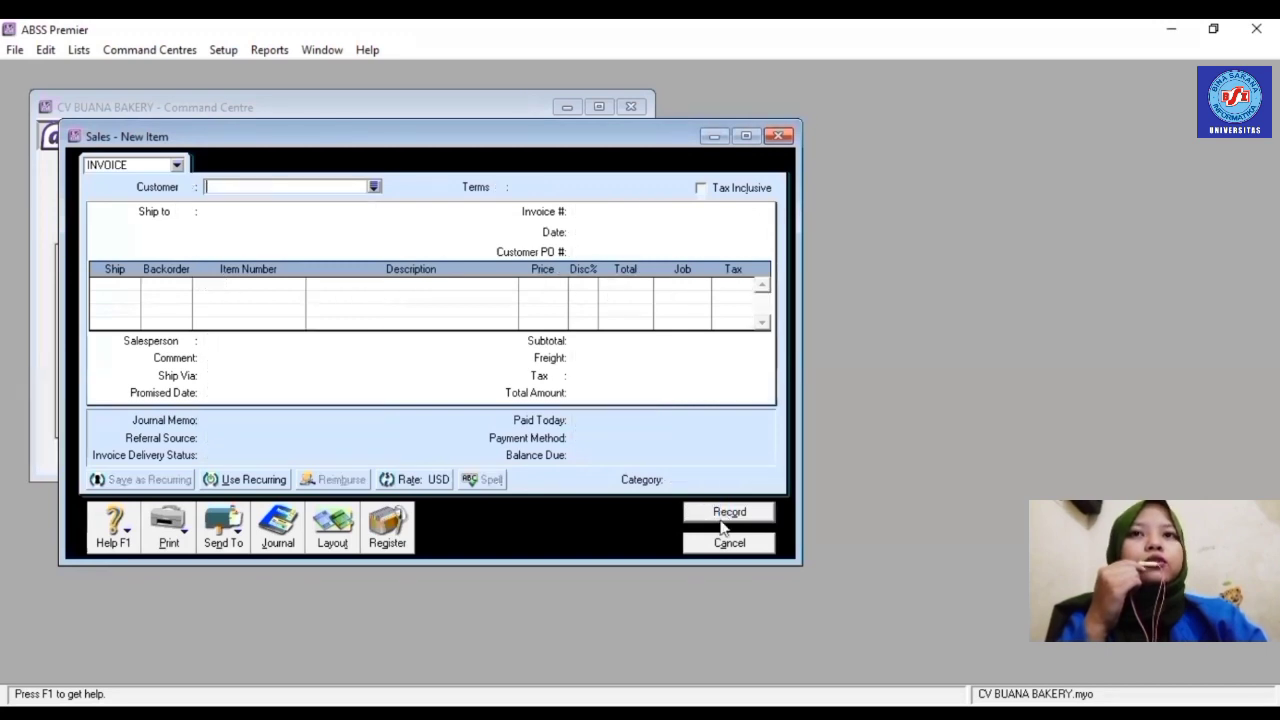
click(729, 543)
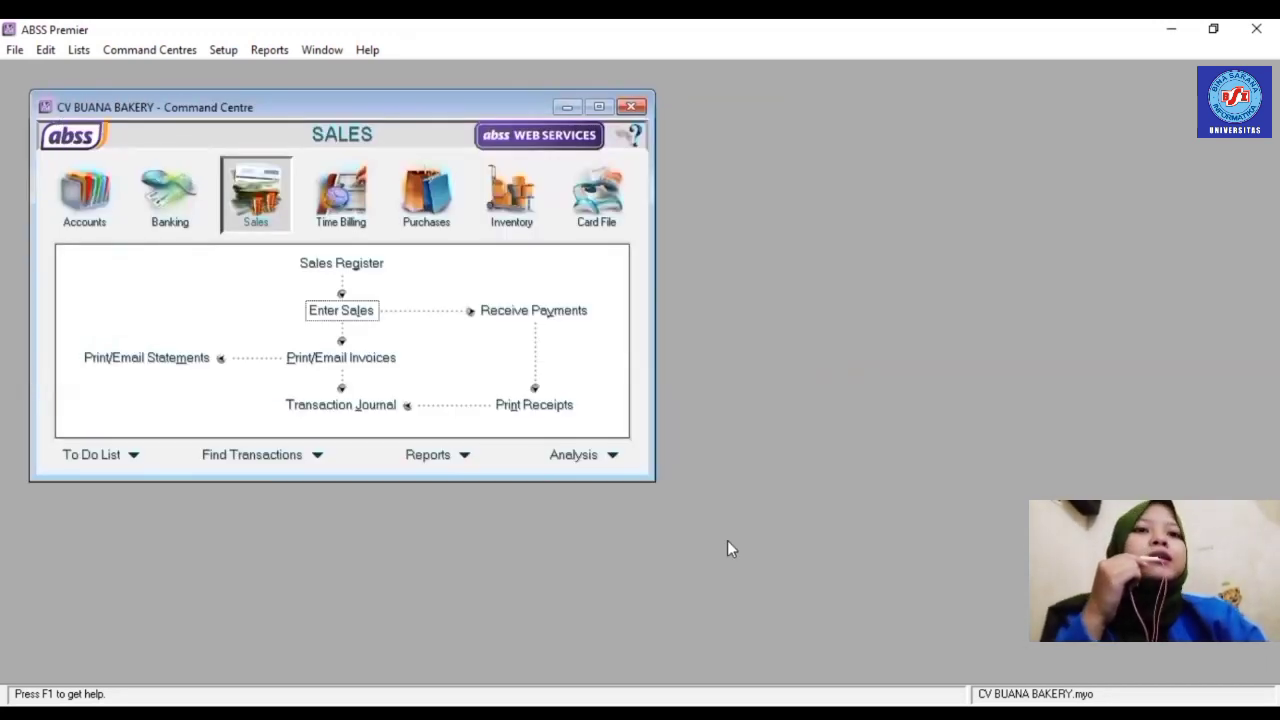
- Start a new sale for customer BARA
click(357, 311)
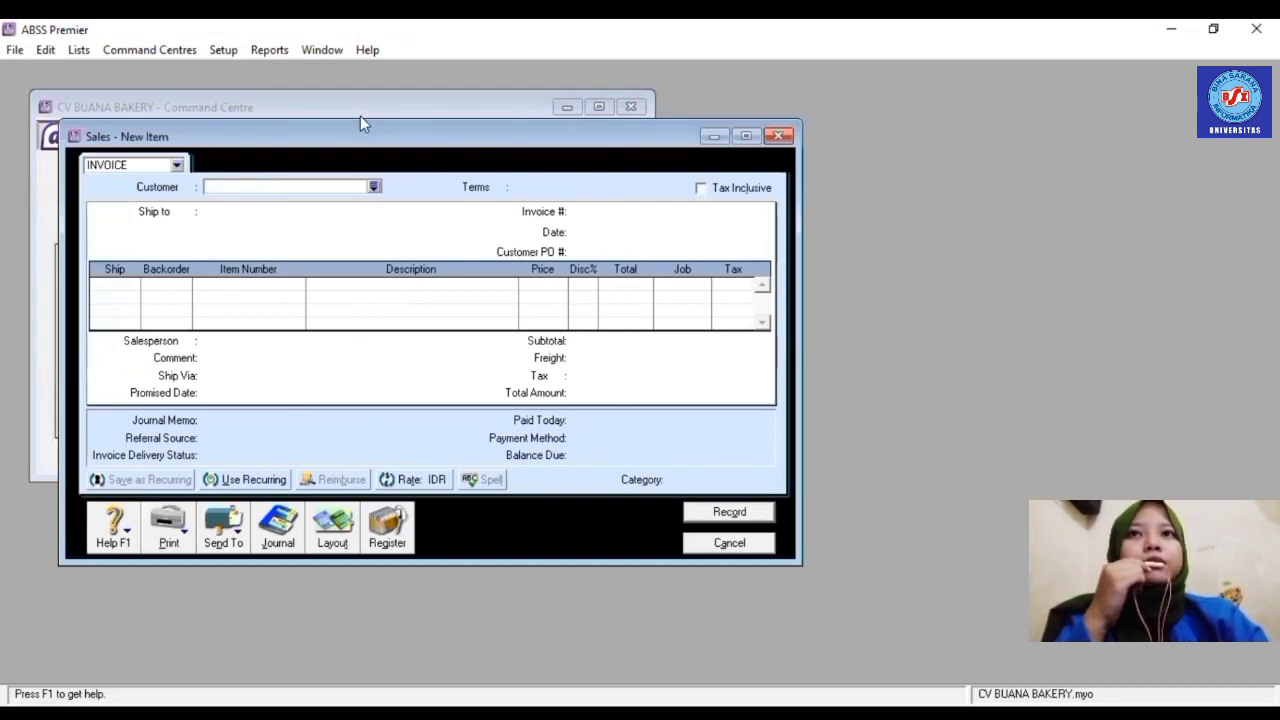
click(372, 187)
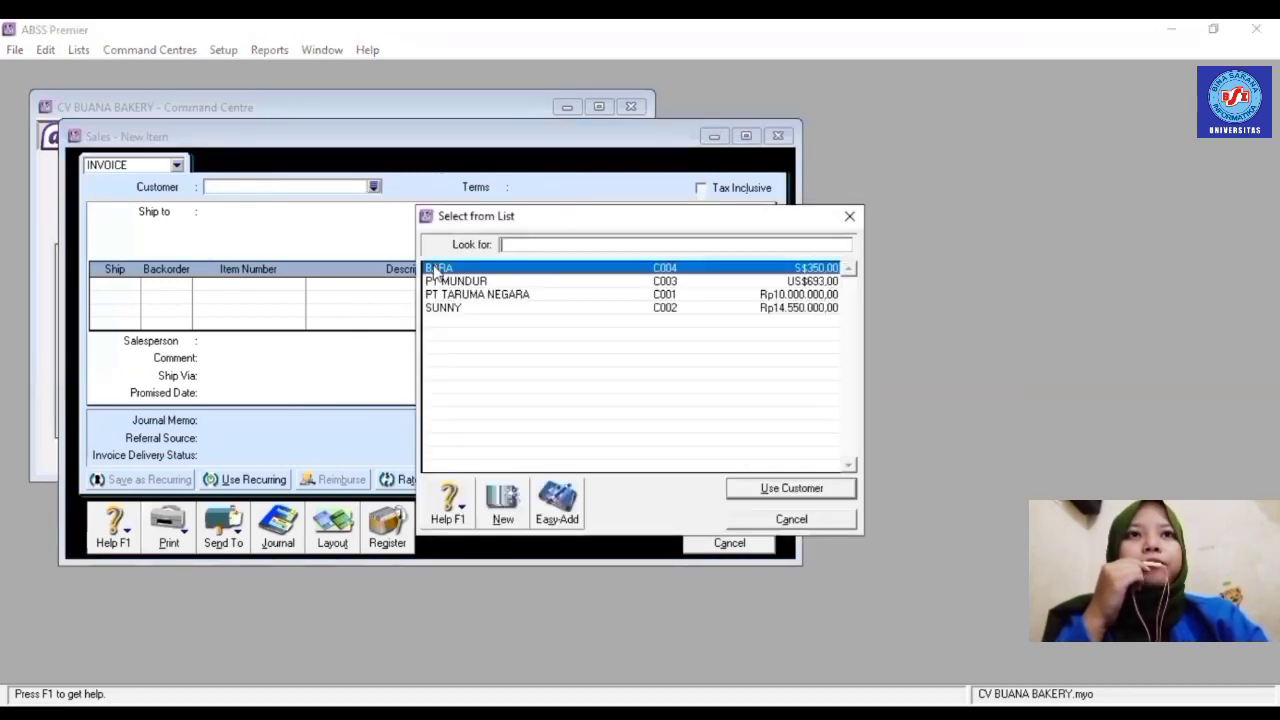
text(BARA)
key(Return)
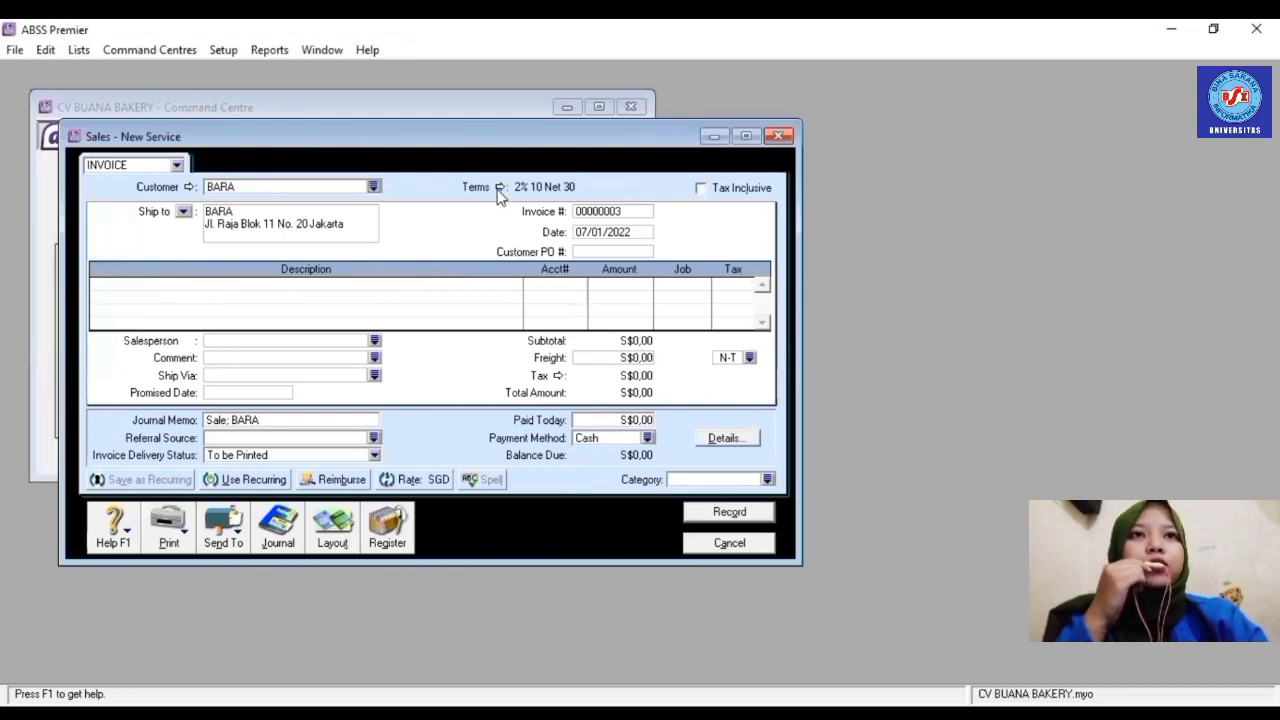
- Set the credit terms to C.O.D. and choose the Item invoice layout
click(499, 187)
click(813, 252)
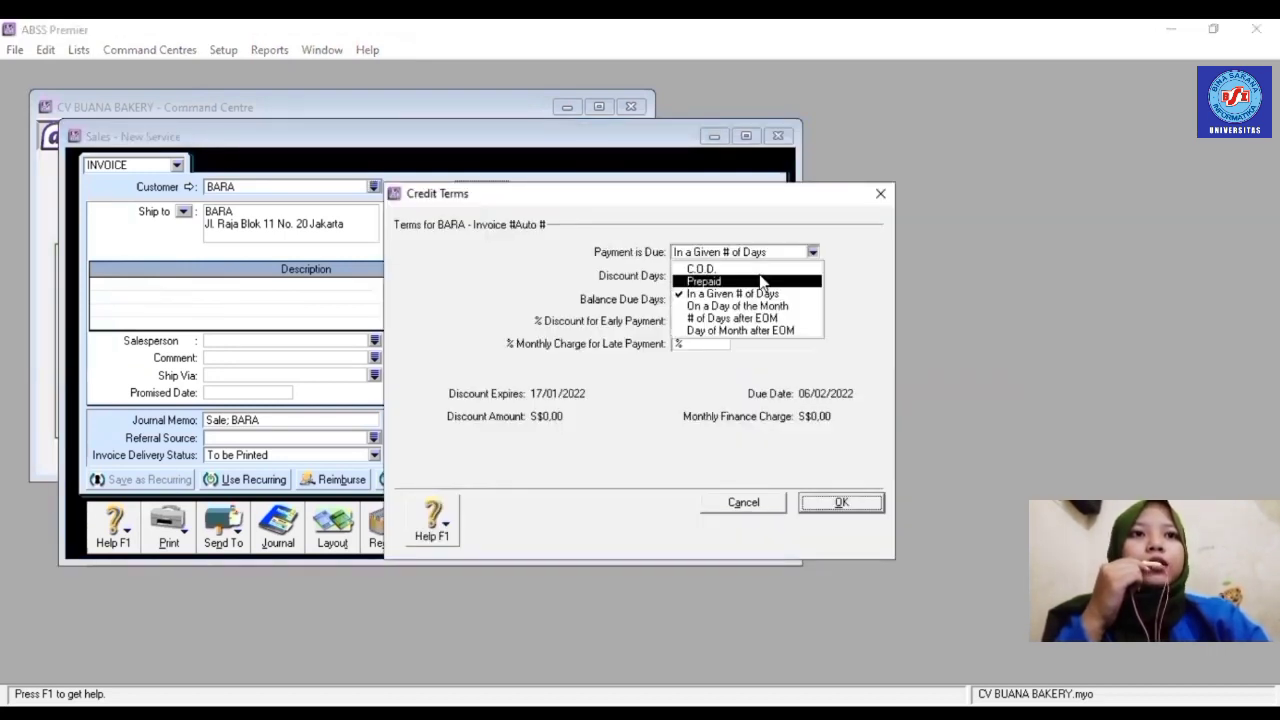
click(759, 264)
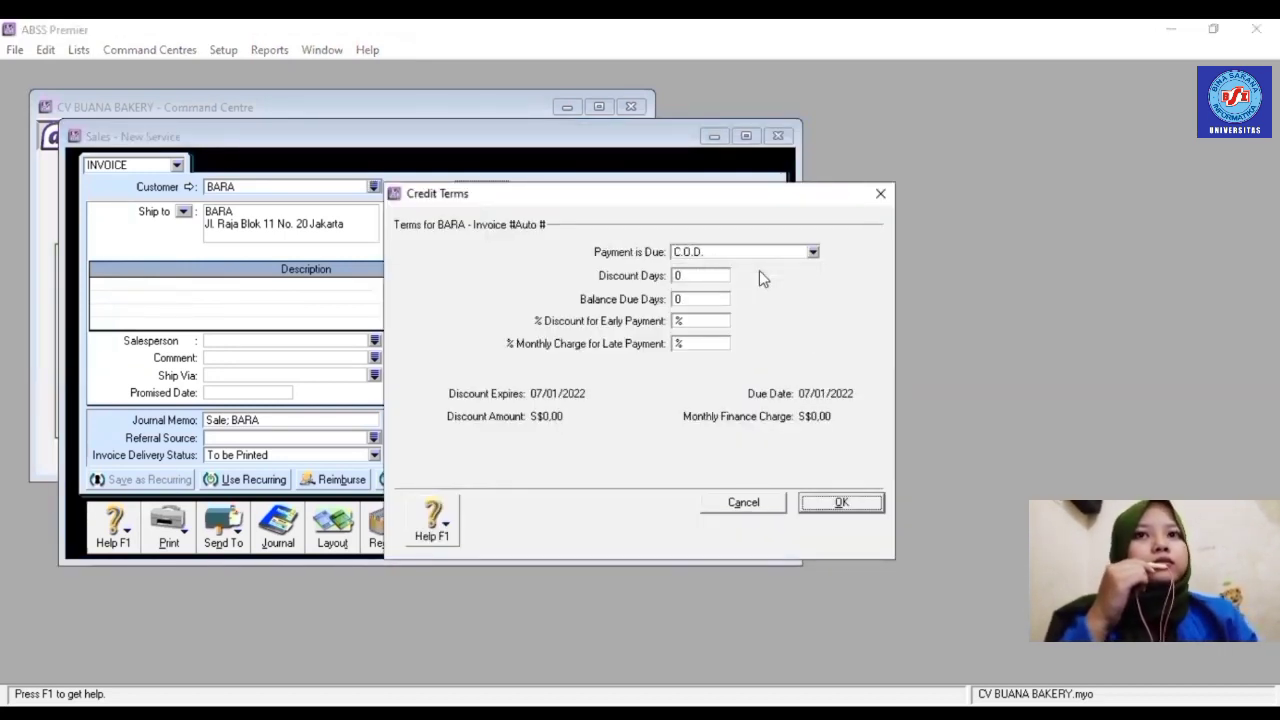
click(823, 503)
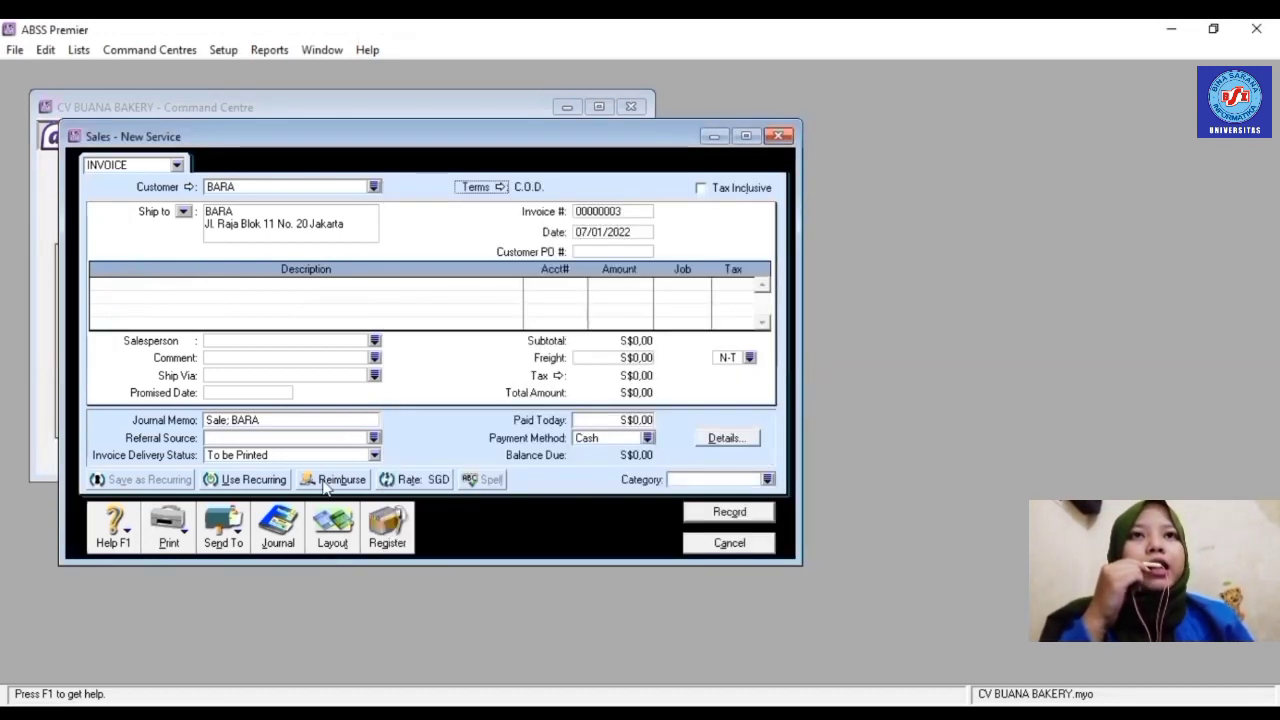
click(332, 530)
click(480, 356)
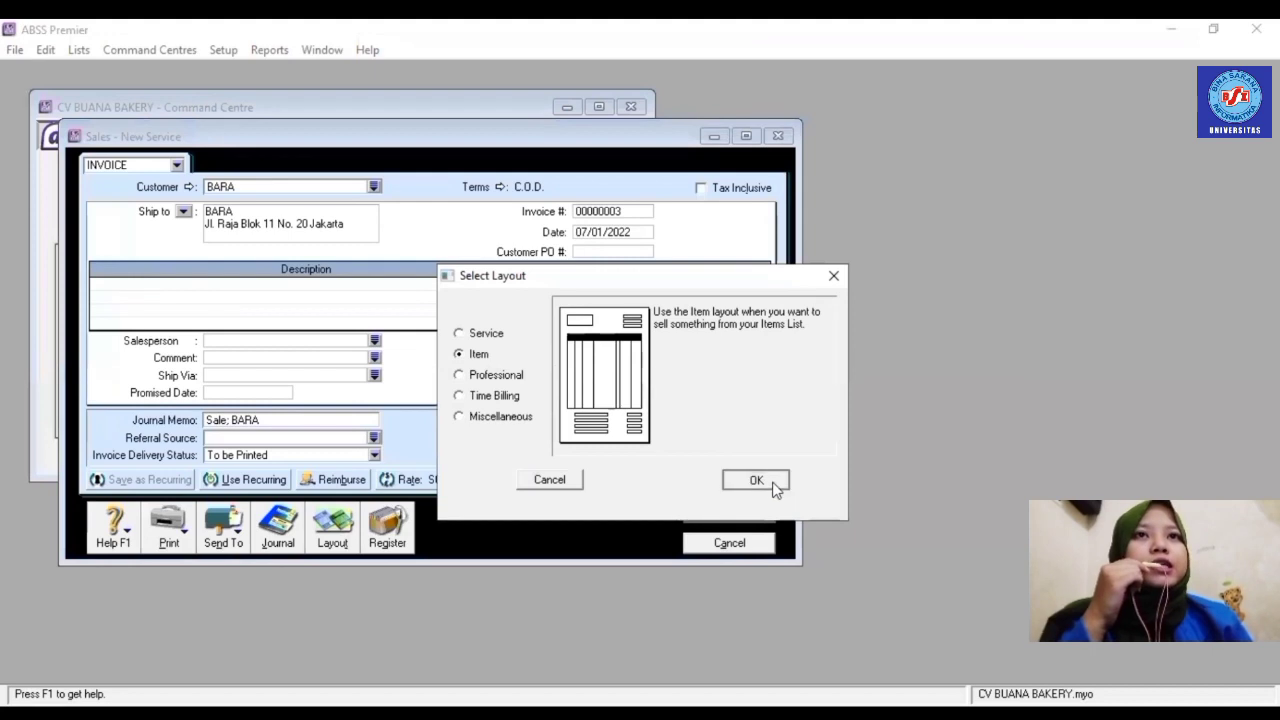
- Confirm the Item layout and set invoice FJ003 dated 09/01/2022
click(770, 484)
click(622, 211)
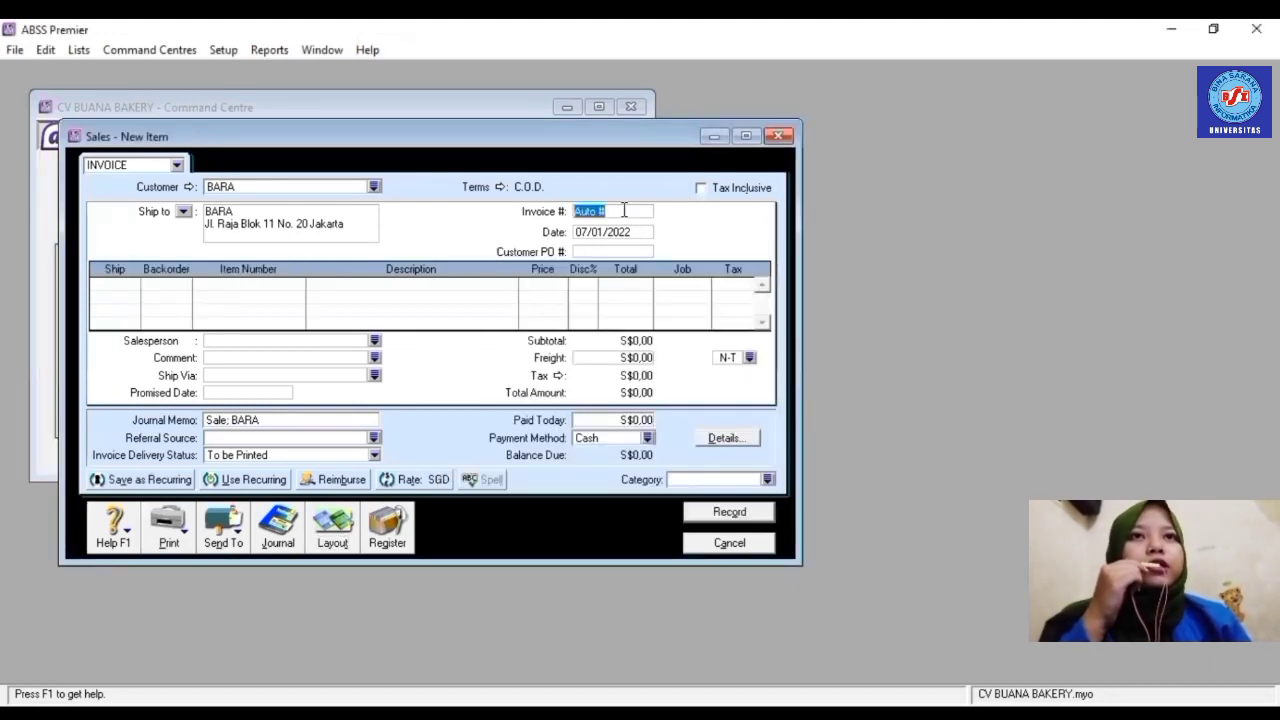
text(f)
text(FJ003)
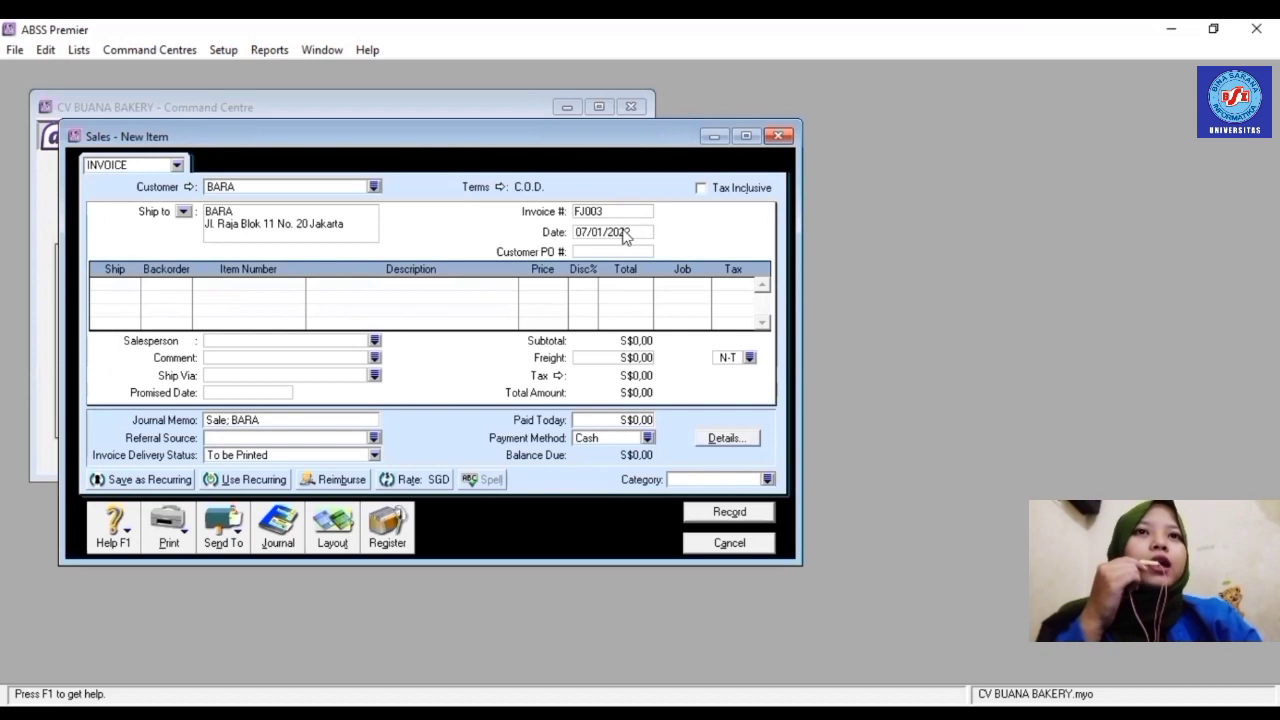
click(624, 231)
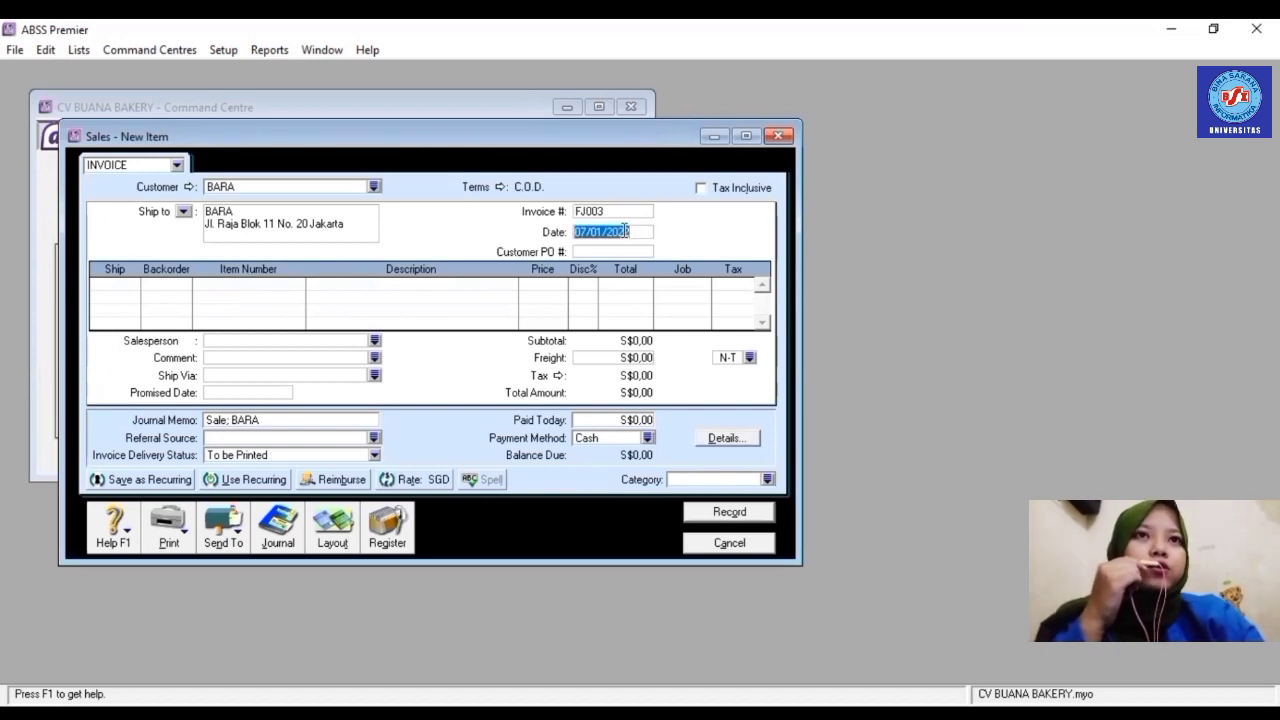
text(09/01)
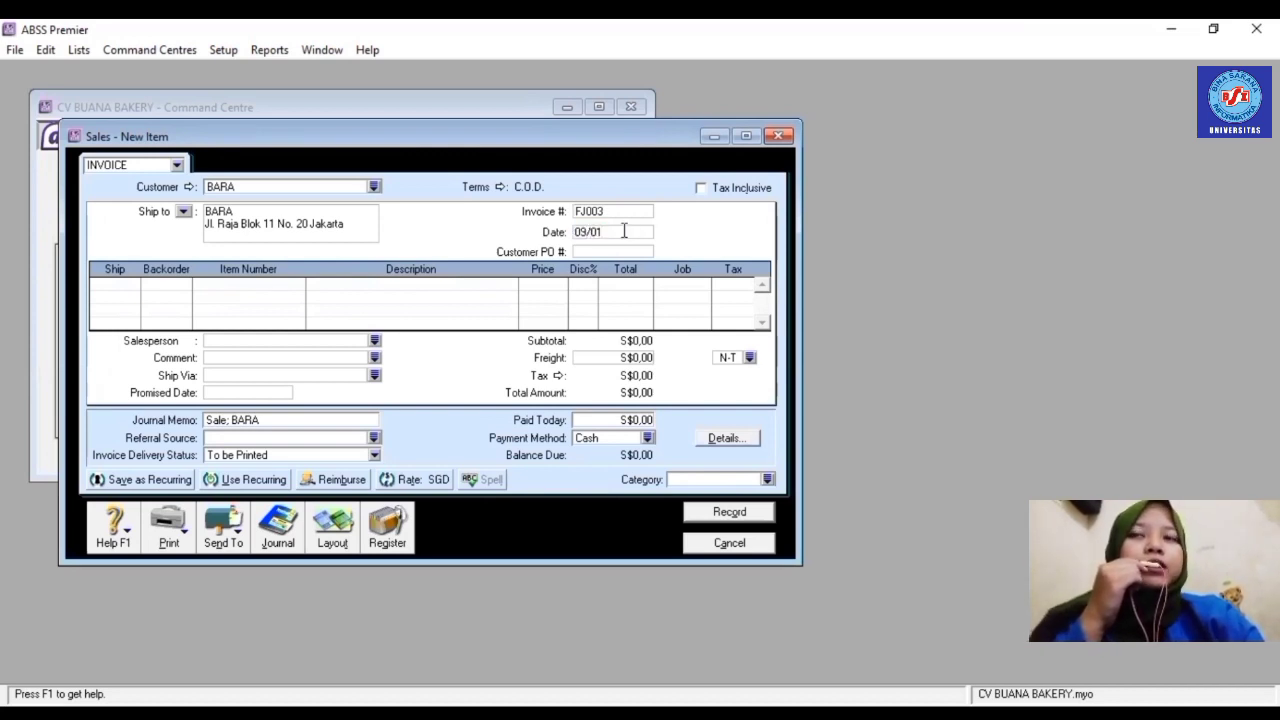
text(/202)
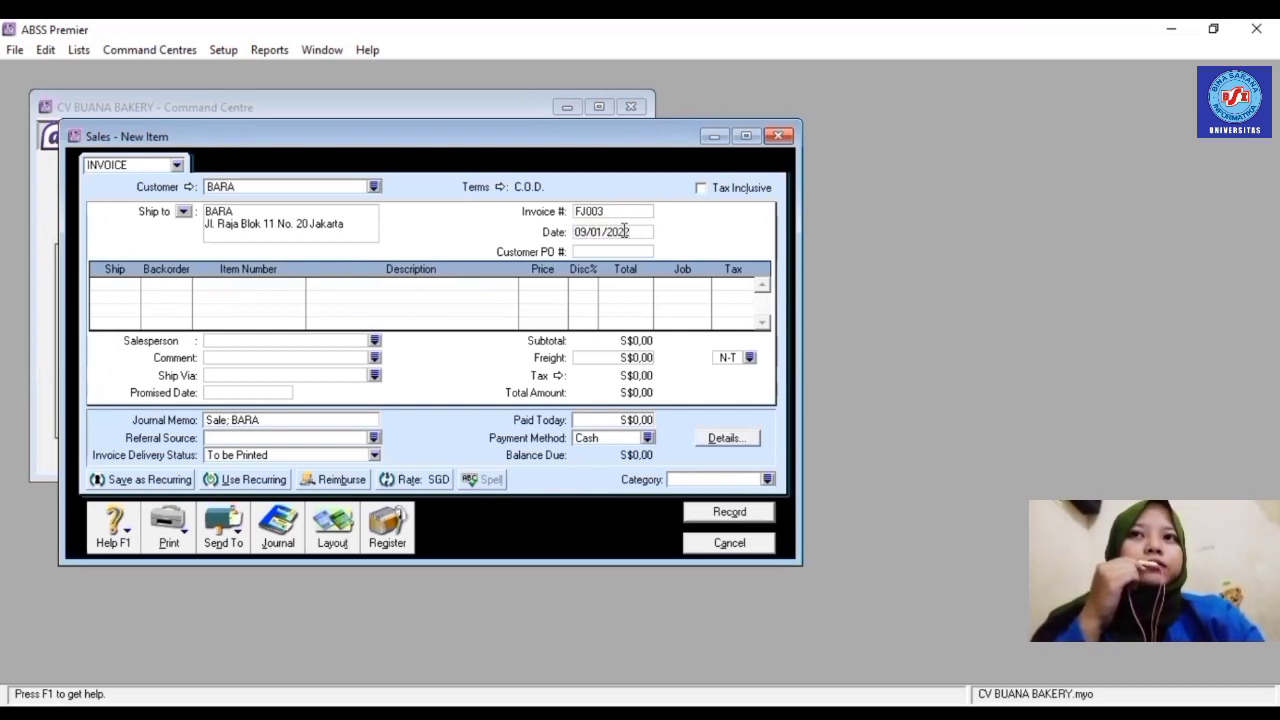
text(2)
- Add a line of 15 × R004 Paket Snack with job Produk
click(127, 283)
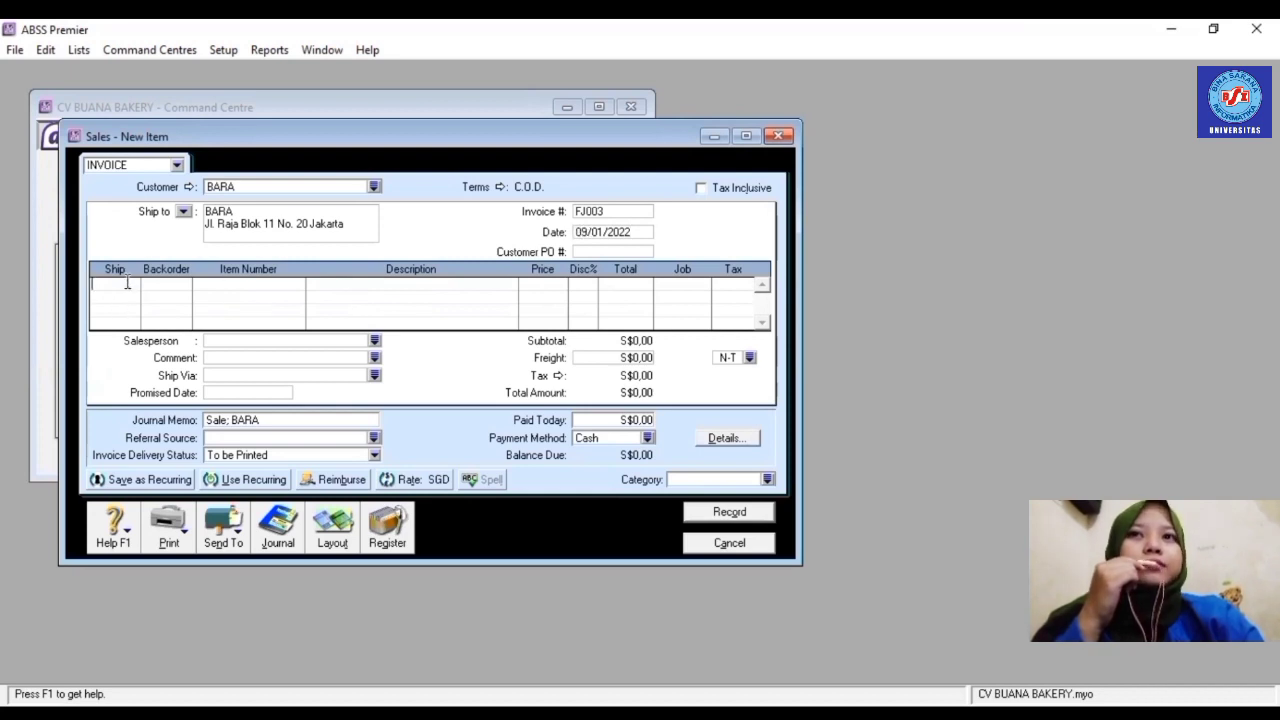
text(15)
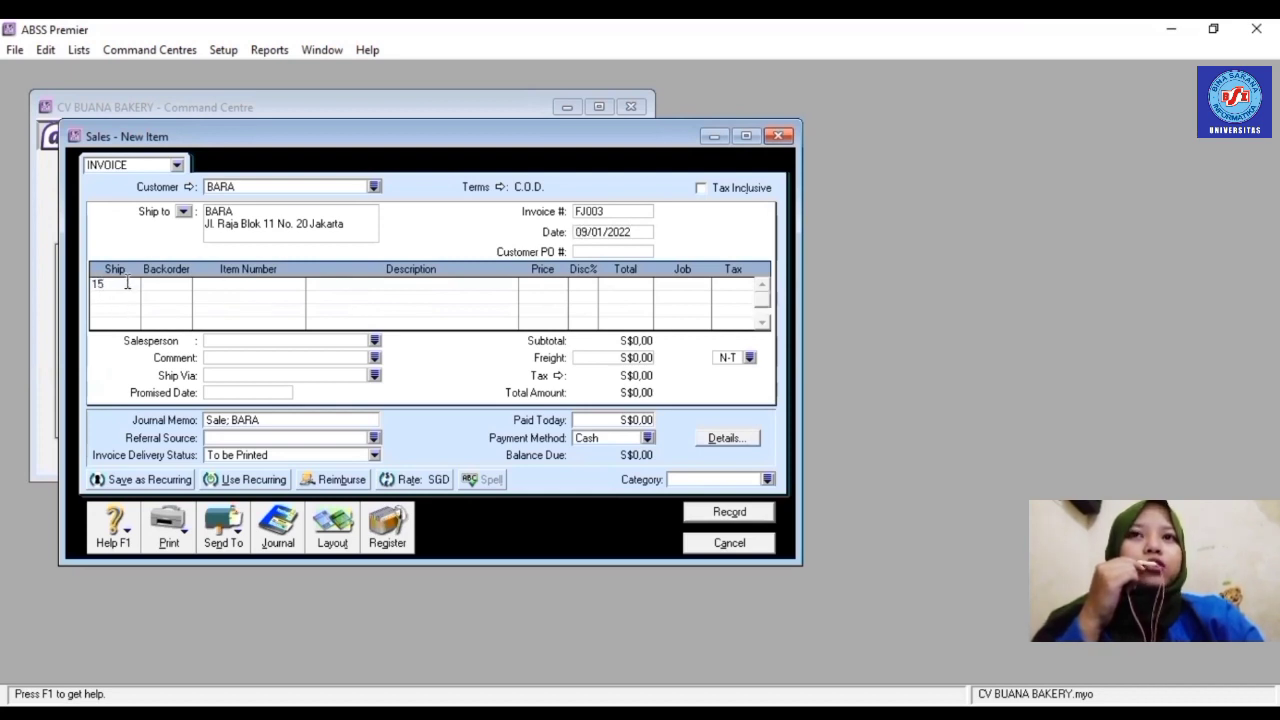
key(Tab)
text(R00)
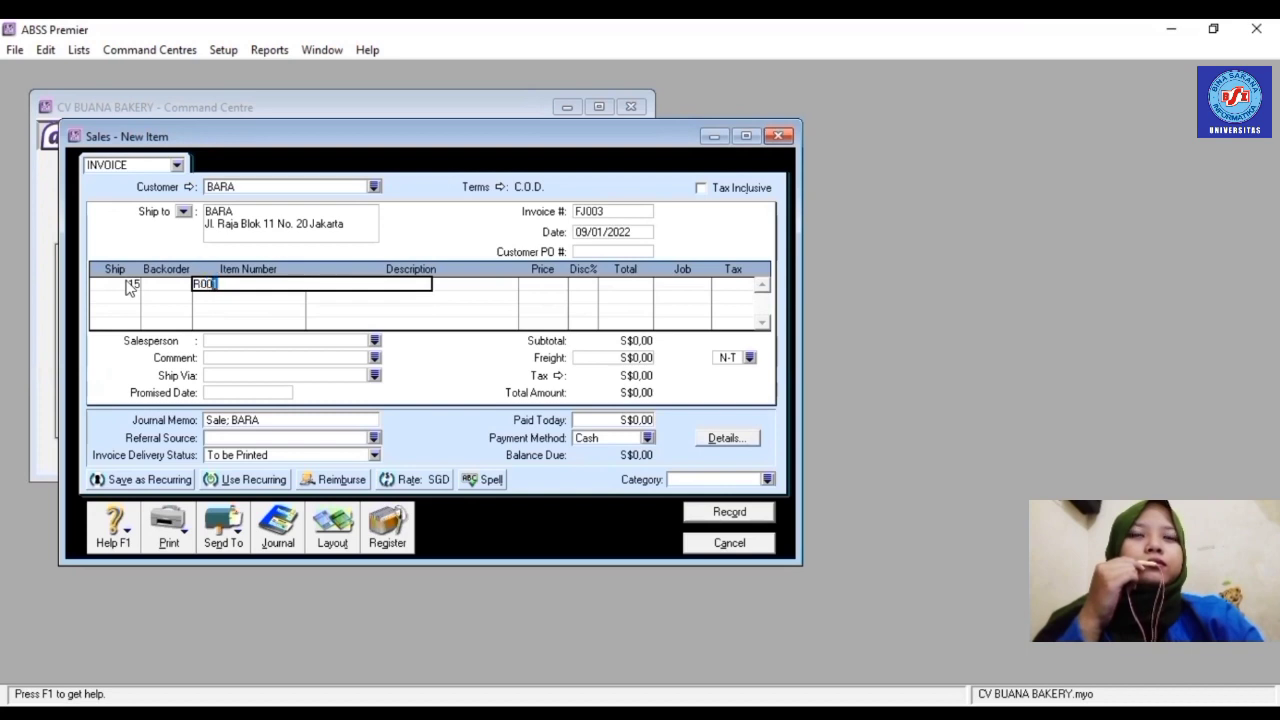
key(Tab)
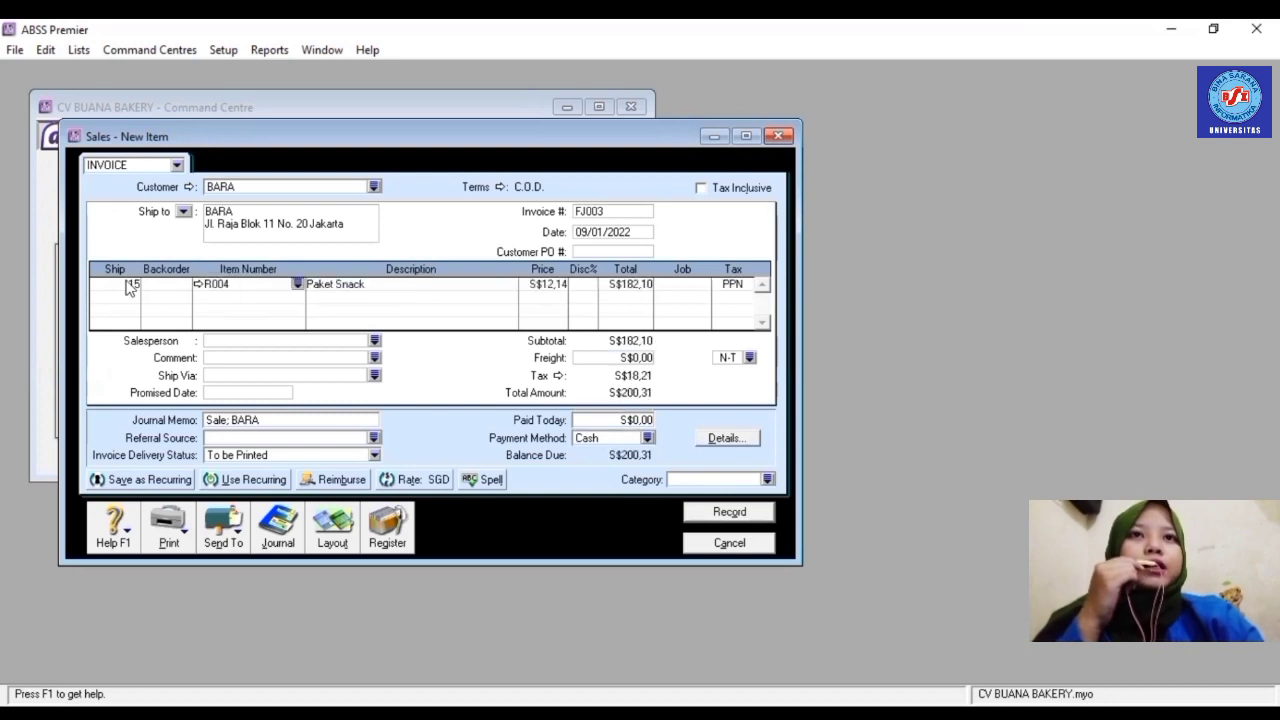
click(688, 290)
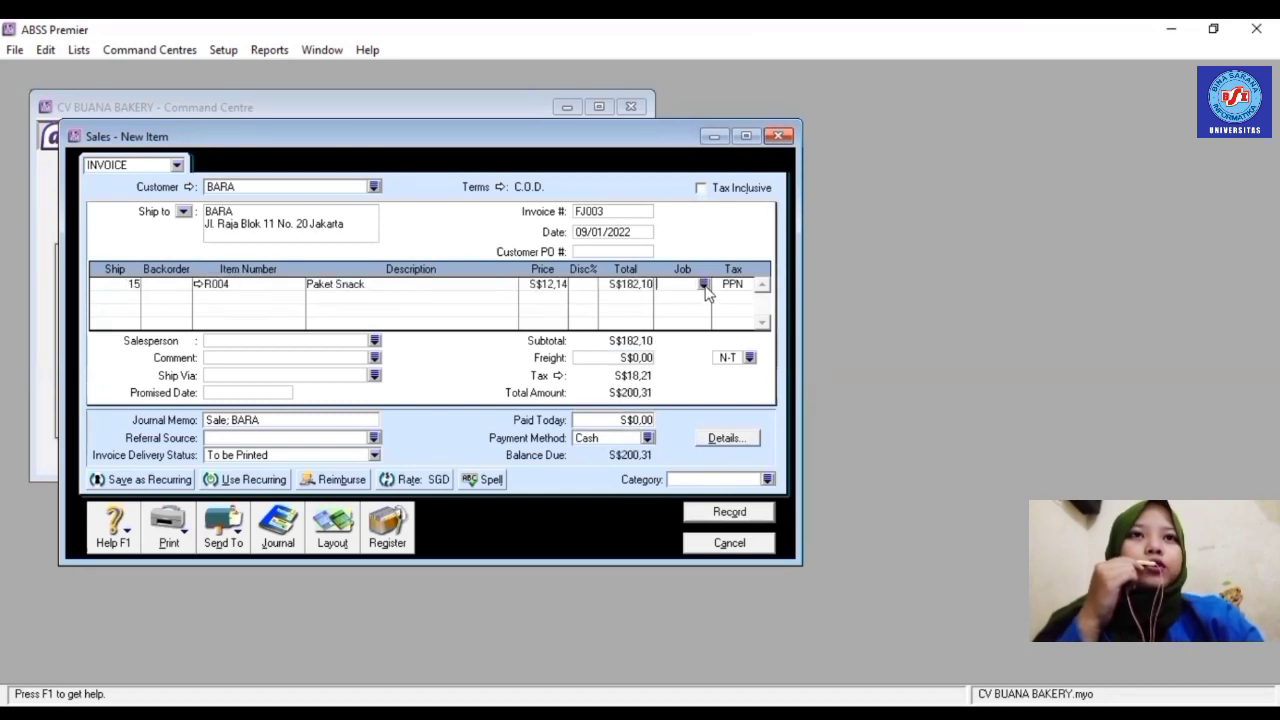
click(704, 285)
click(591, 287)
key(Return)
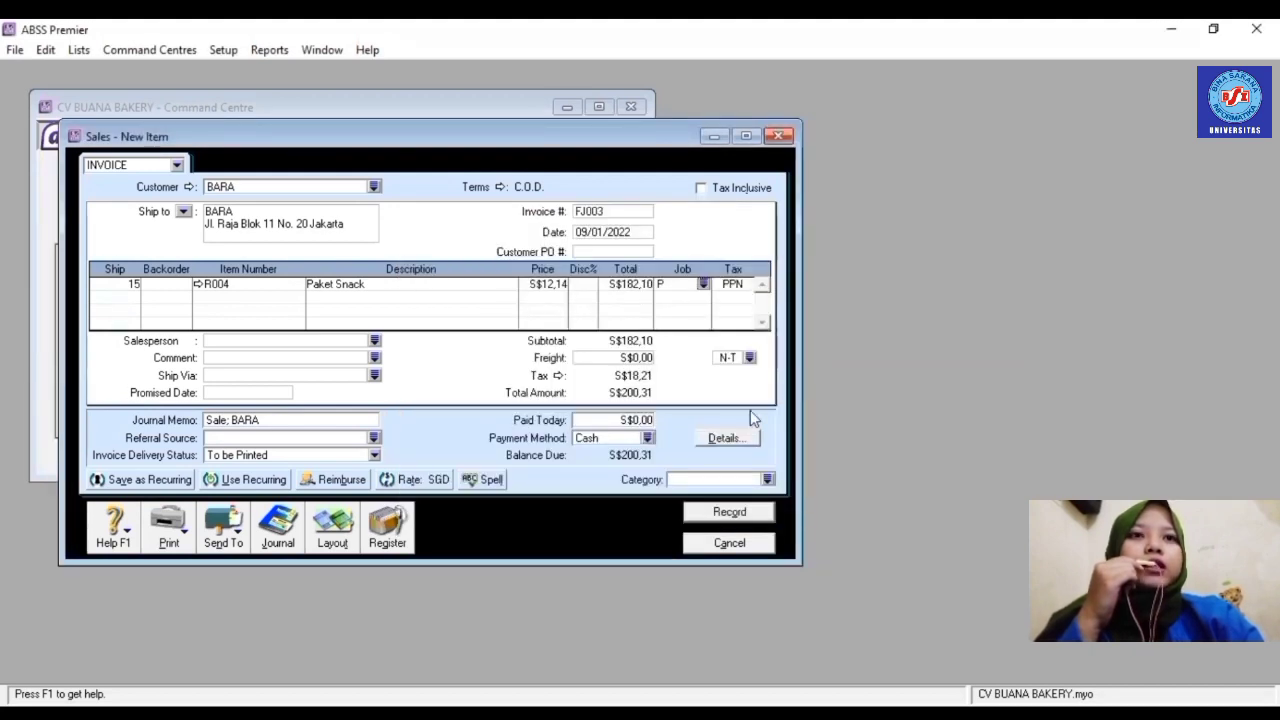
- Set the category to Overseas, record invoice FJ003 and close the sales form
click(768, 480)
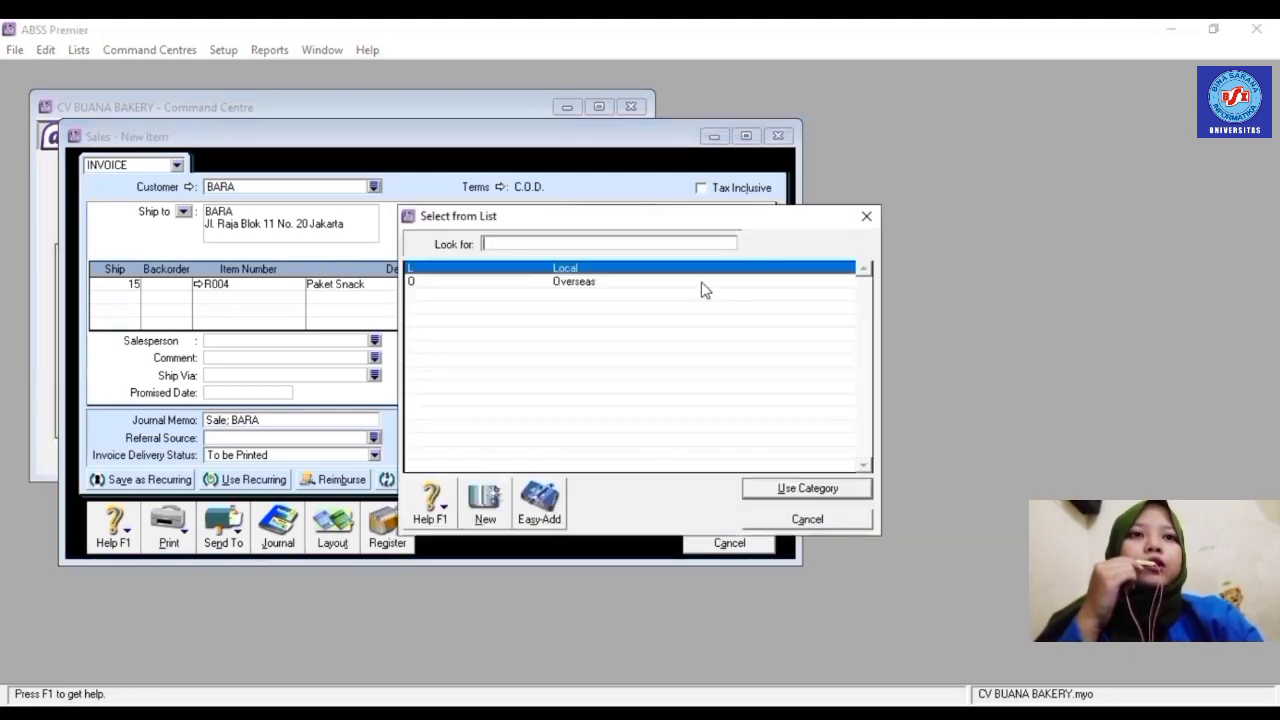
click(703, 287)
key(Return)
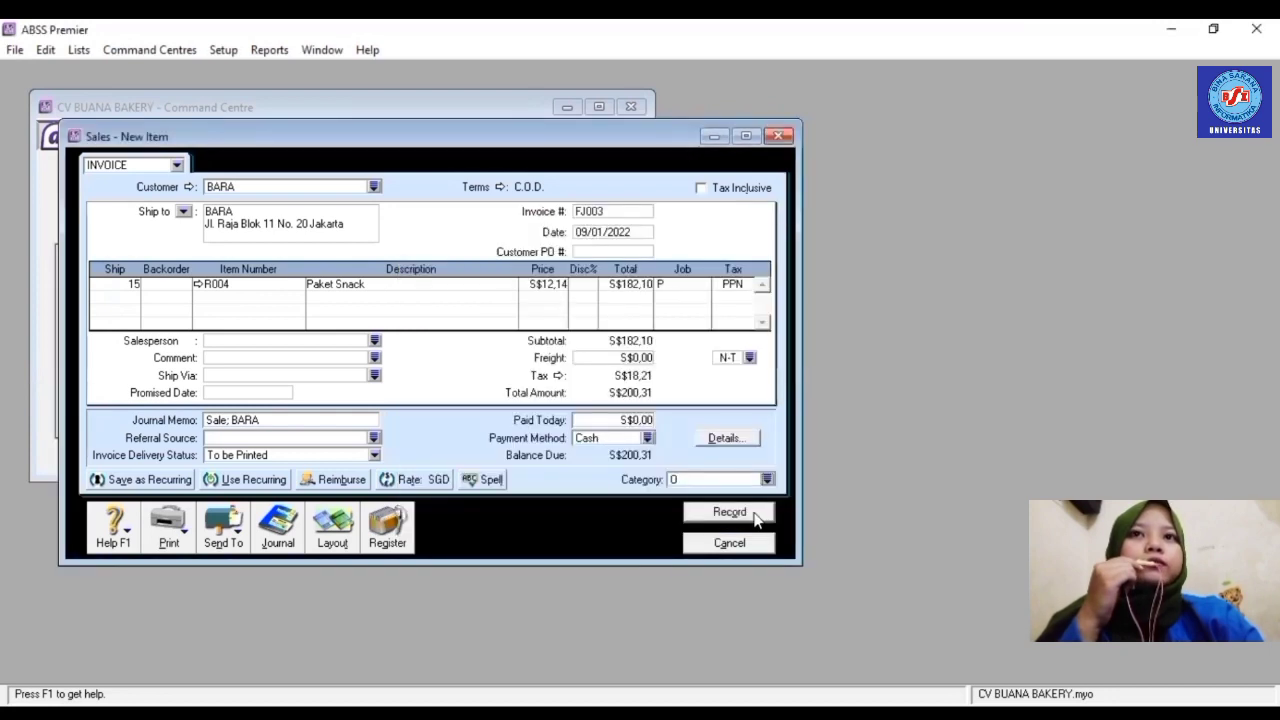
click(754, 515)
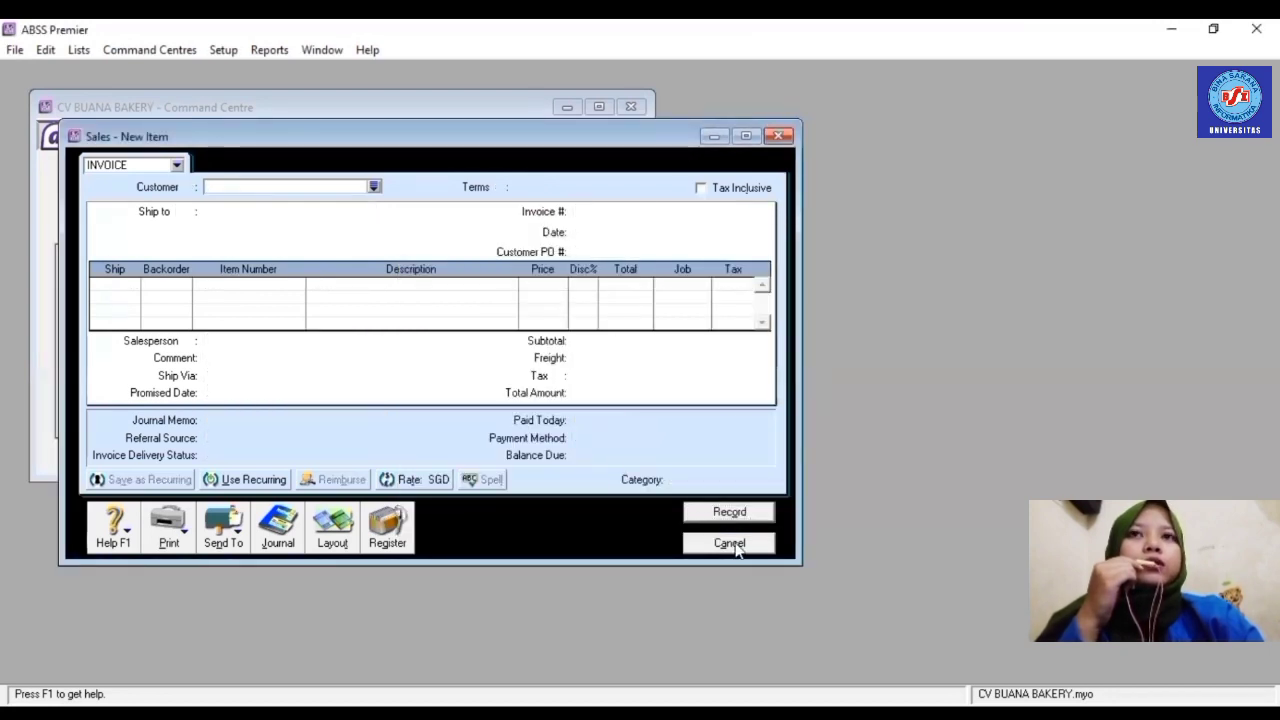
click(733, 545)
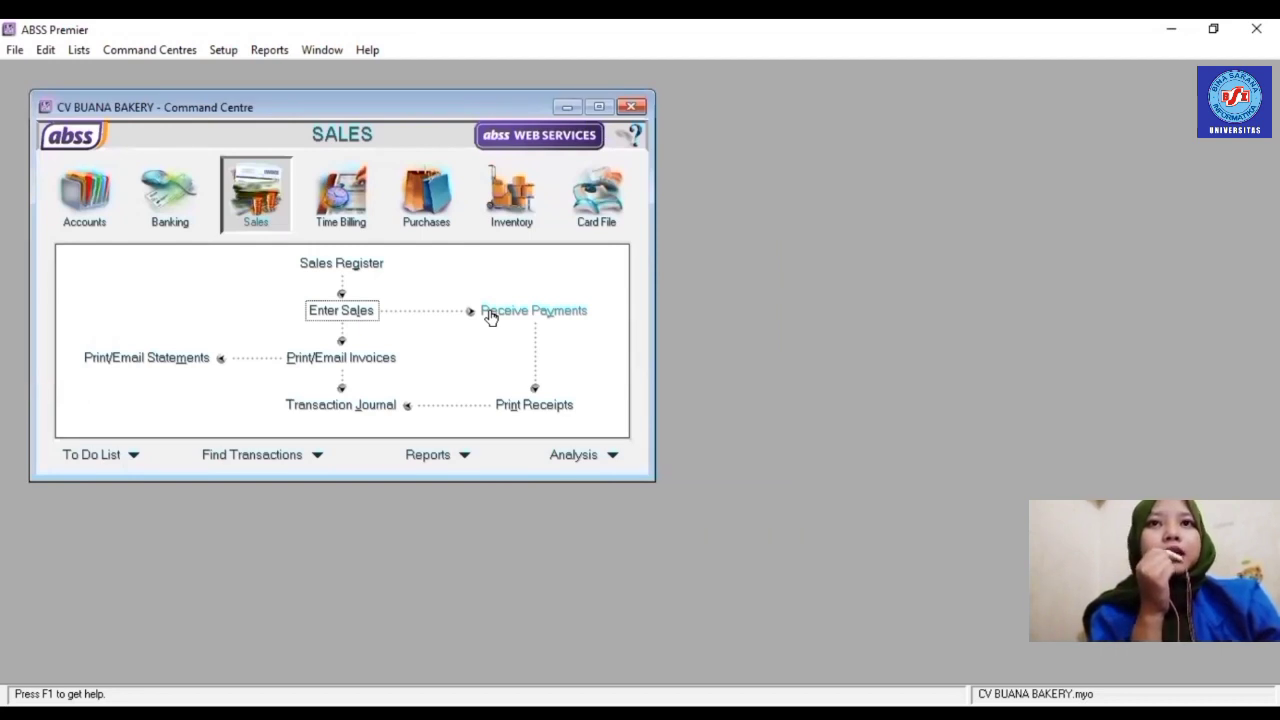
- Start a new sale for customer PT TARUMA NEGARA
click(360, 310)
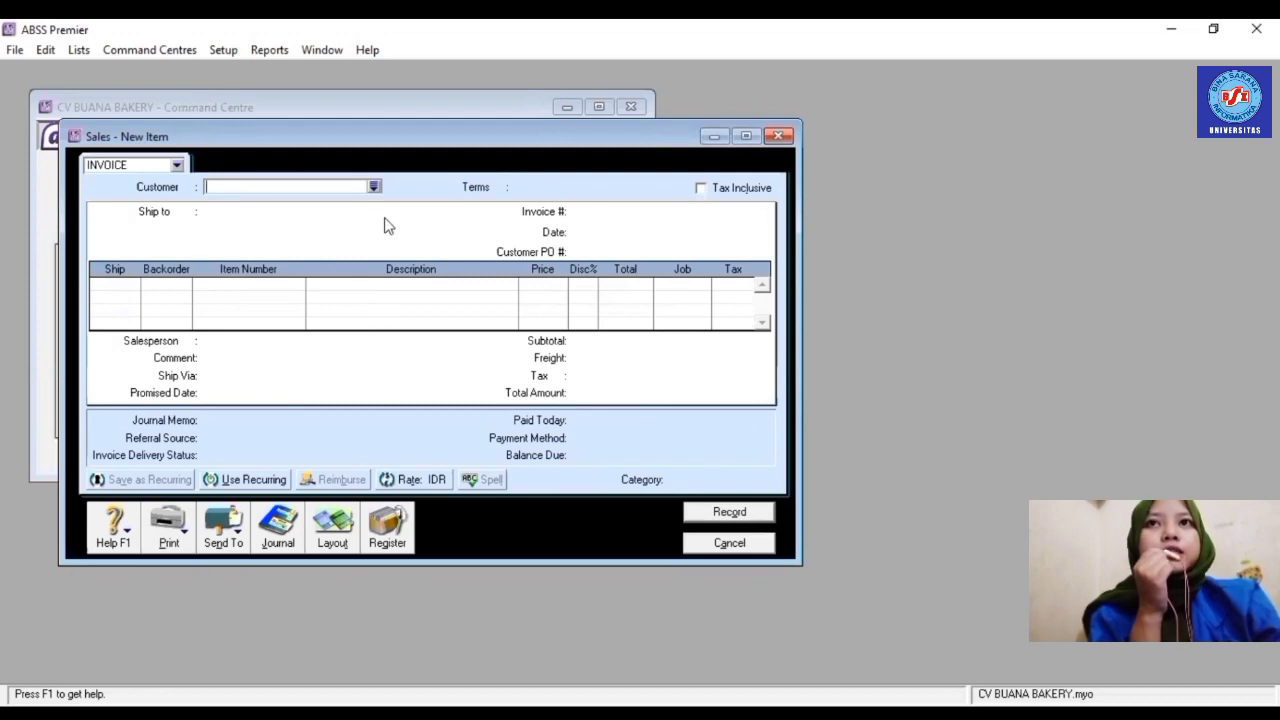
click(373, 186)
click(494, 298)
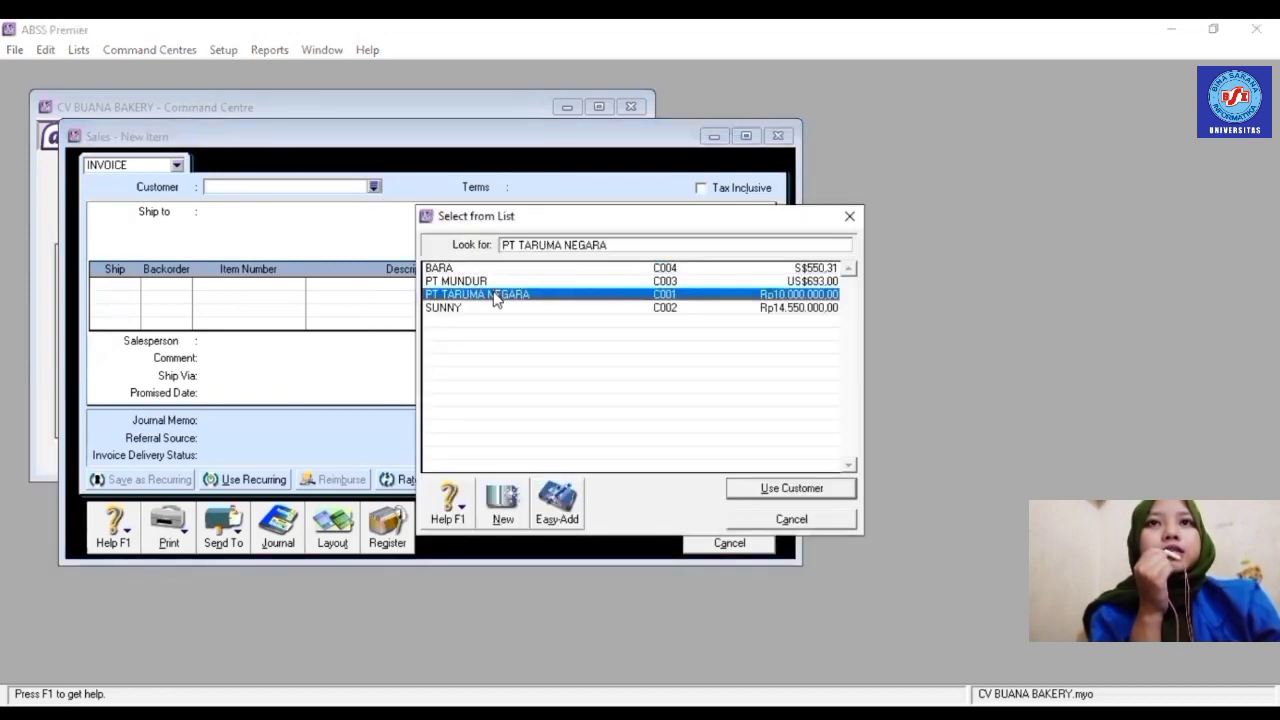
click(494, 298)
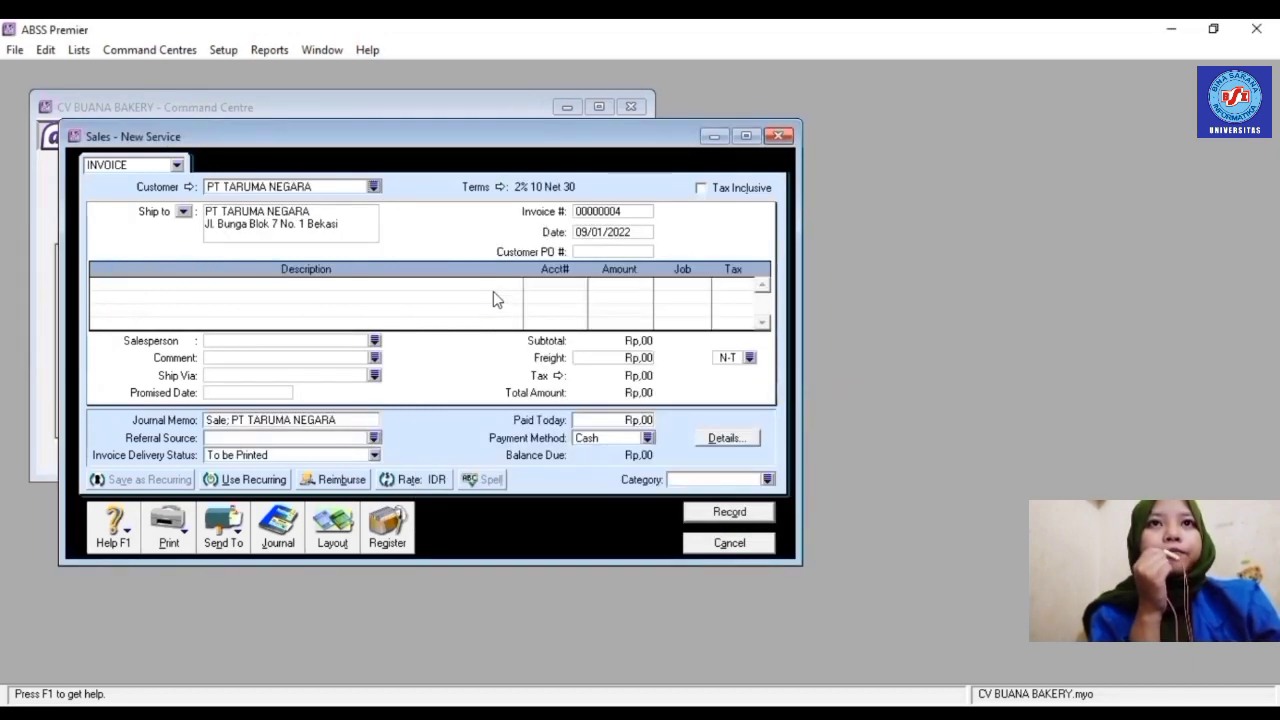
- Set credit terms to day of month after EOM with a 10th discount date
click(500, 187)
click(813, 253)
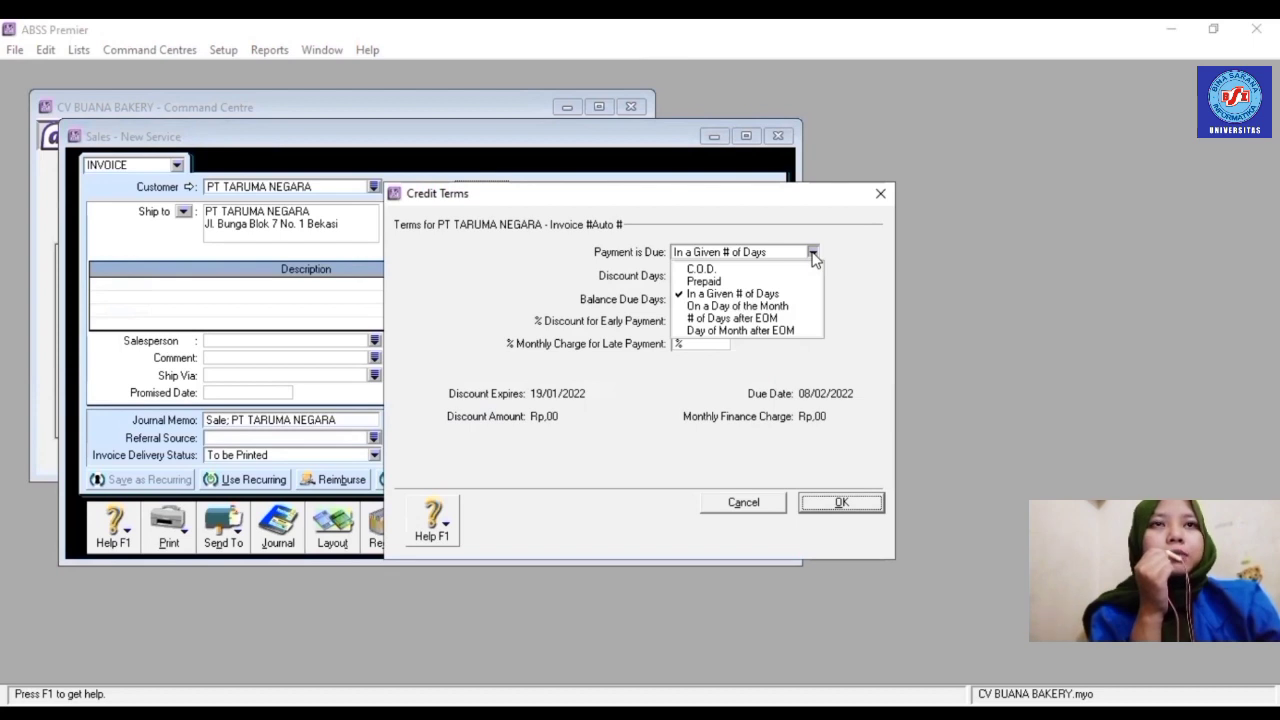
click(789, 334)
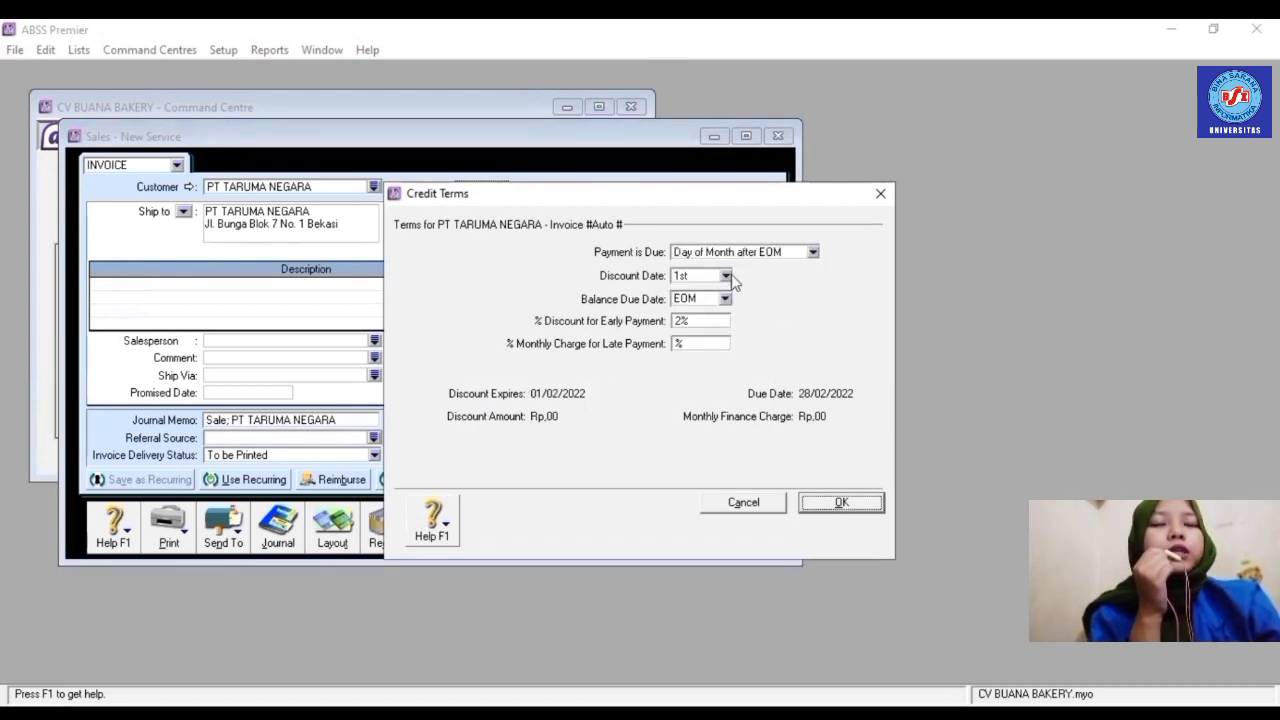
click(728, 275)
click(697, 403)
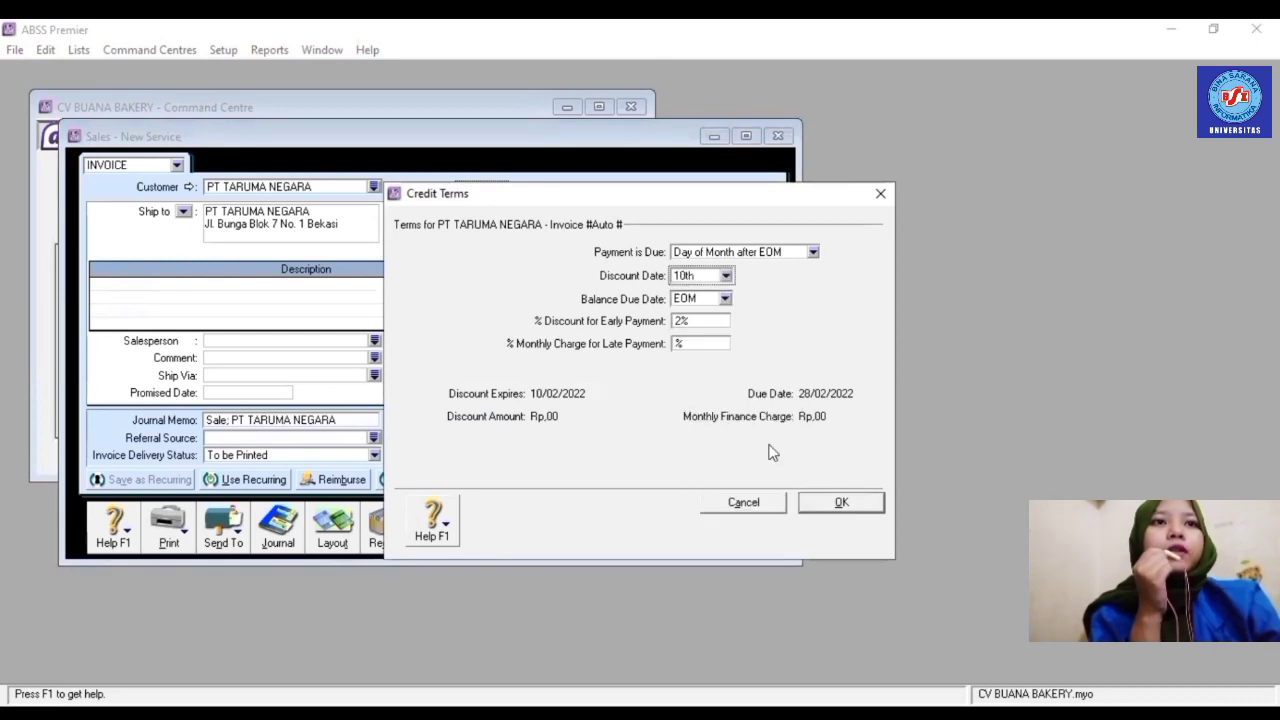
click(842, 505)
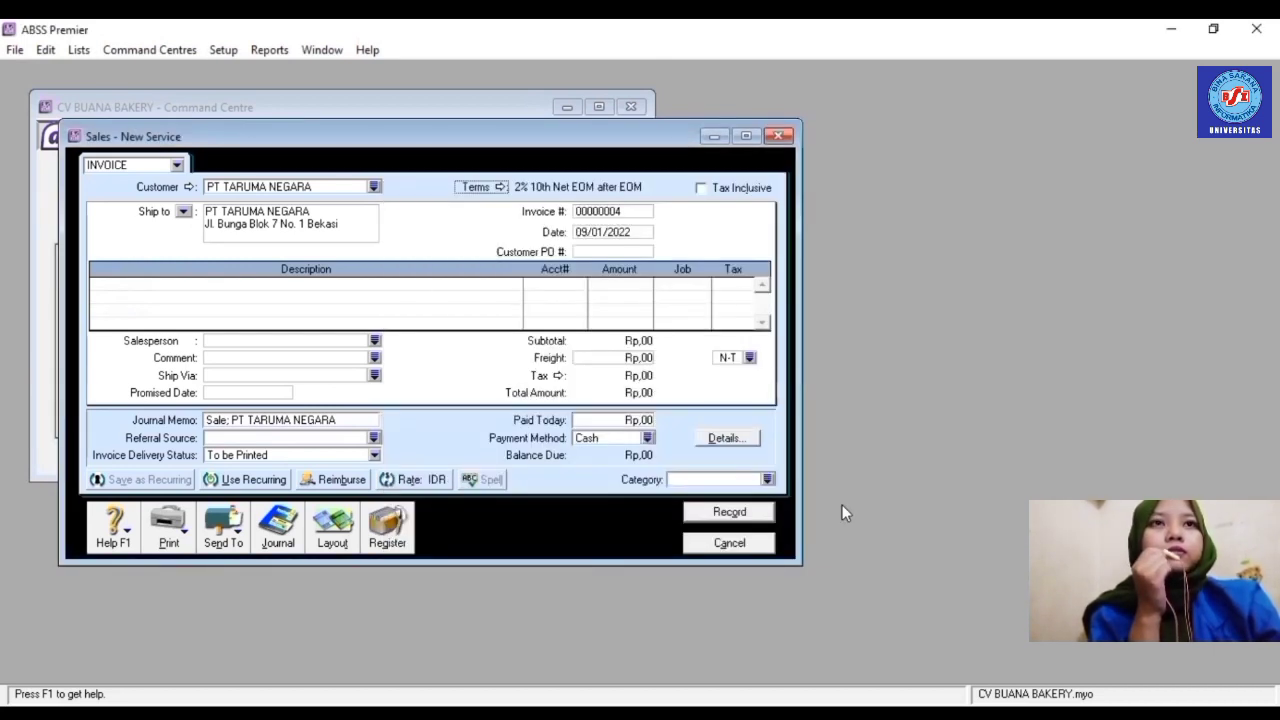
- Switch to the Item layout and set invoice FJ004 dated 15/01
click(330, 525)
click(476, 354)
click(750, 479)
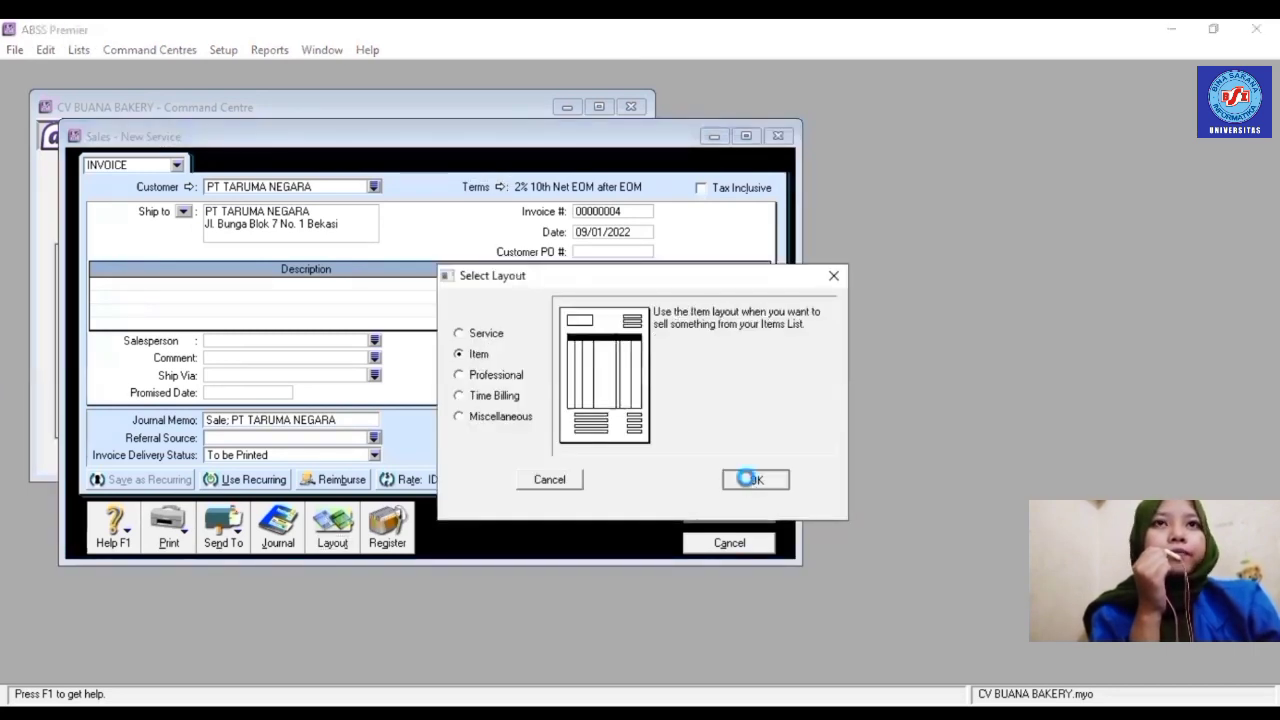
click(618, 209)
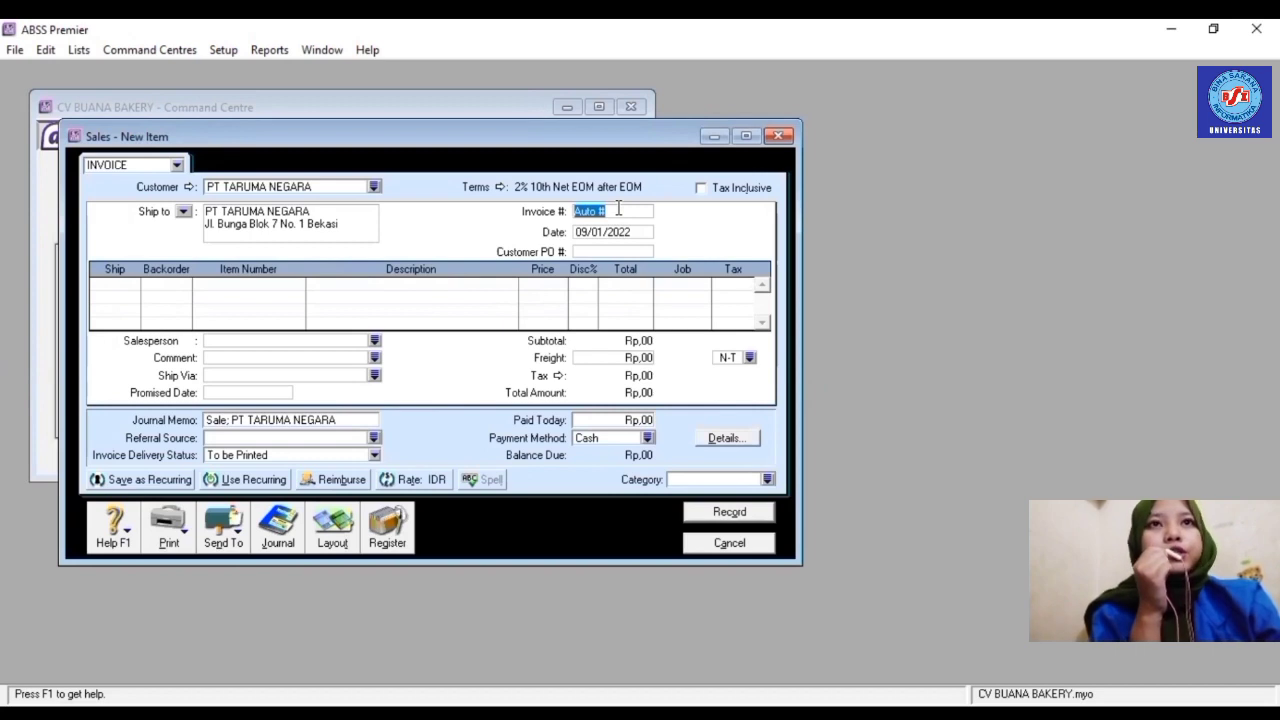
text(FJ004)
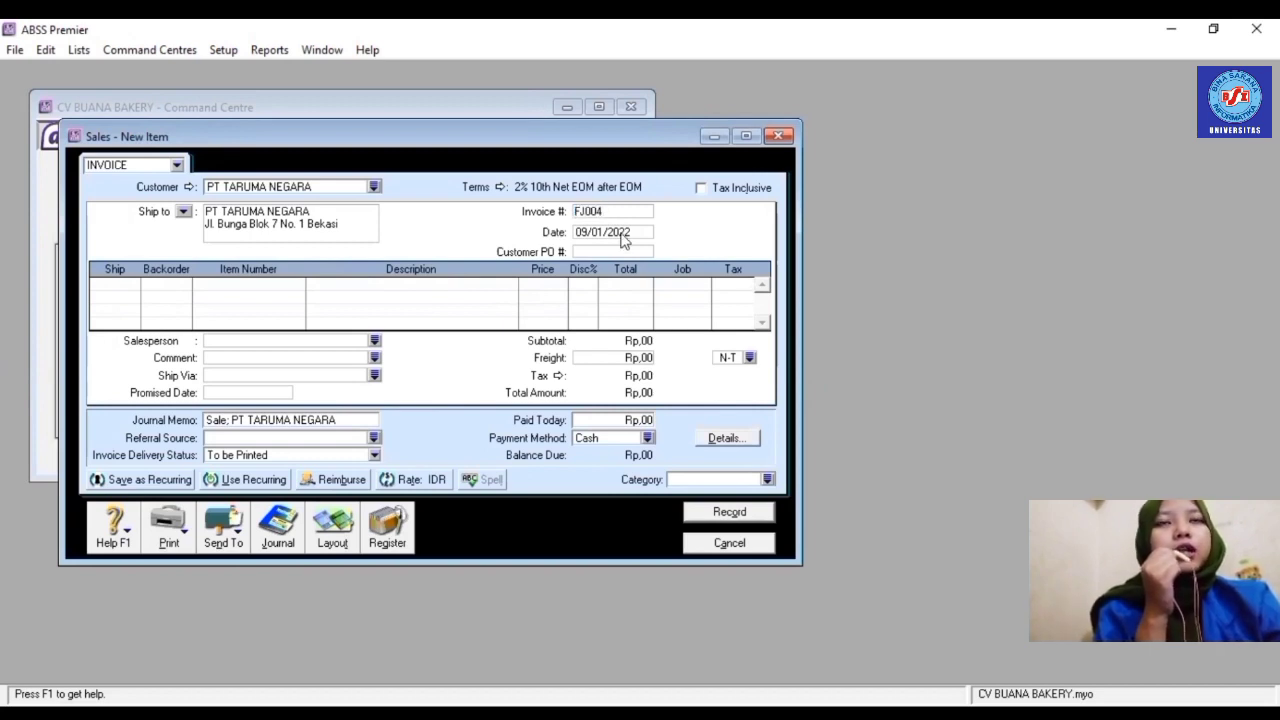
click(621, 233)
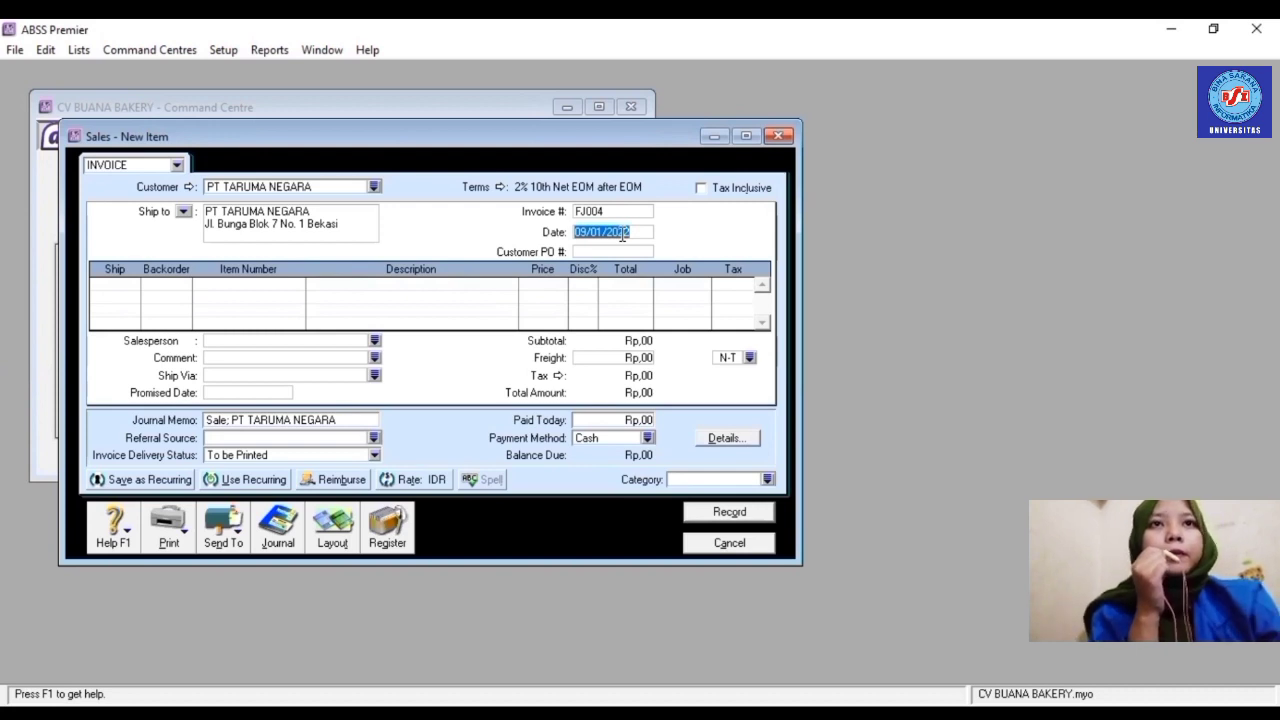
text(15)
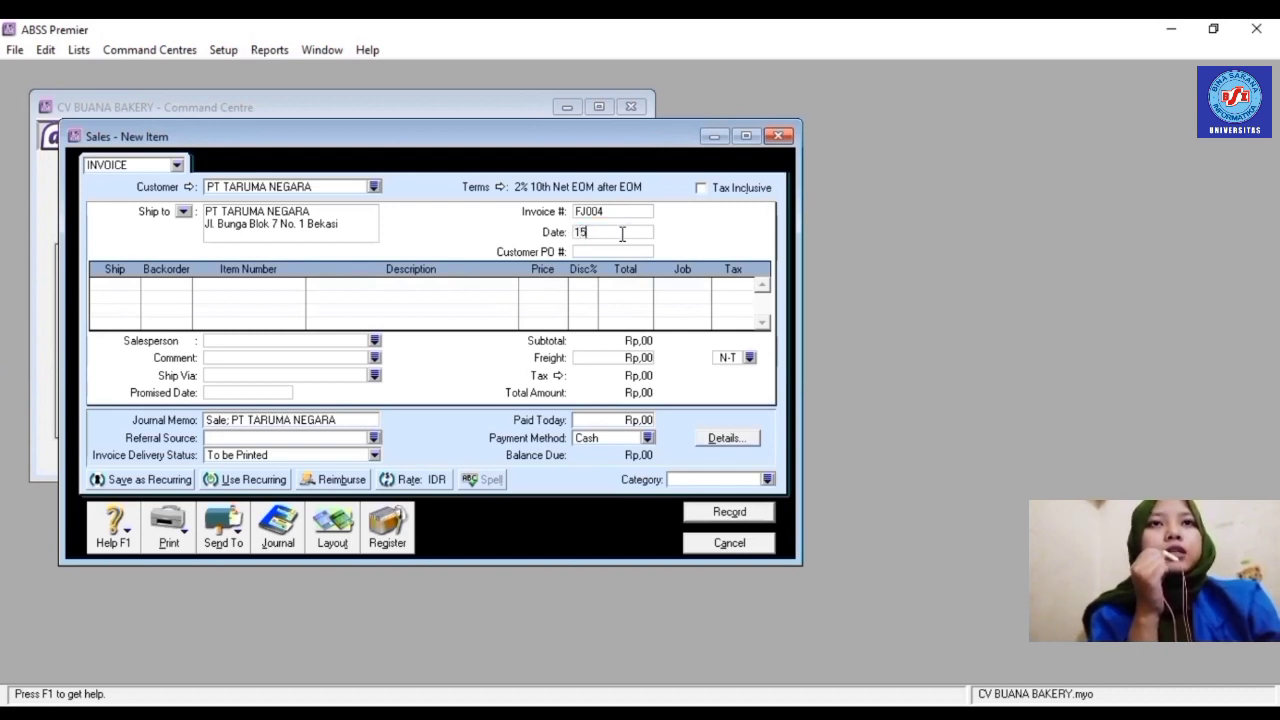
text(/01/2022)
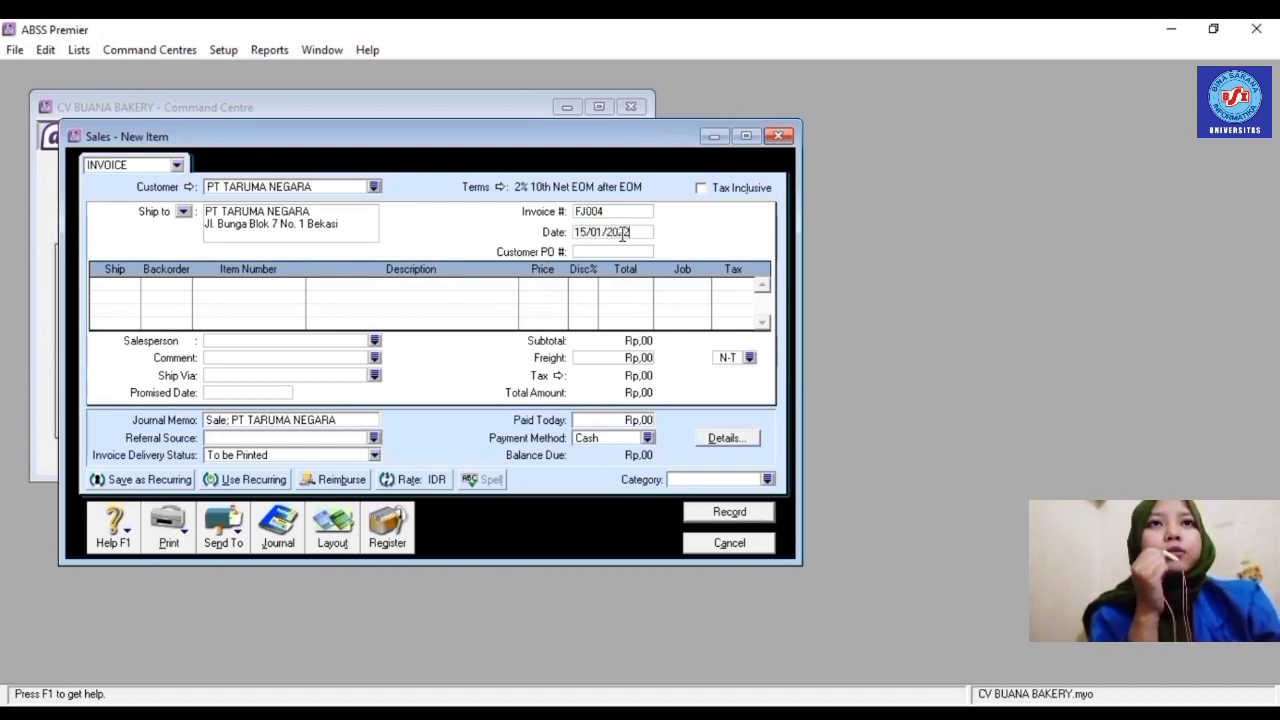
- Add 13 × R001 Chocolate Cake with job Produk and tax PPN
click(121, 284)
text(13)
key(Tab)
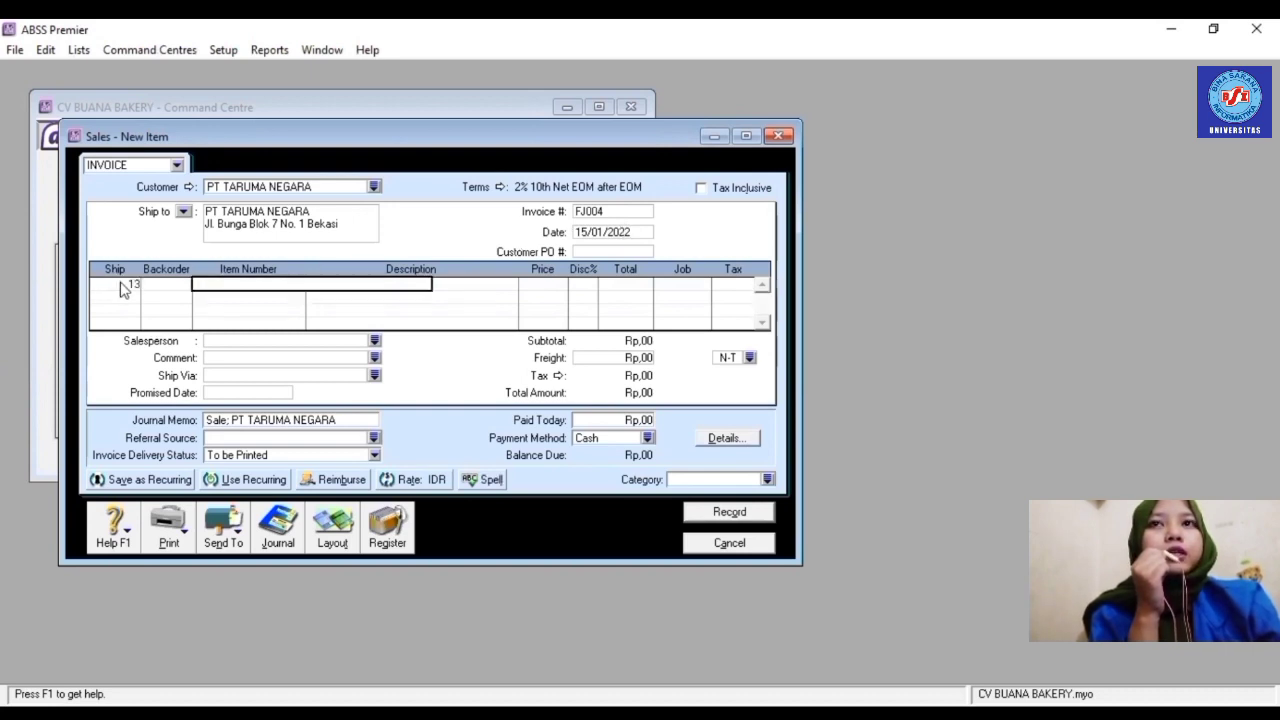
text(R001)
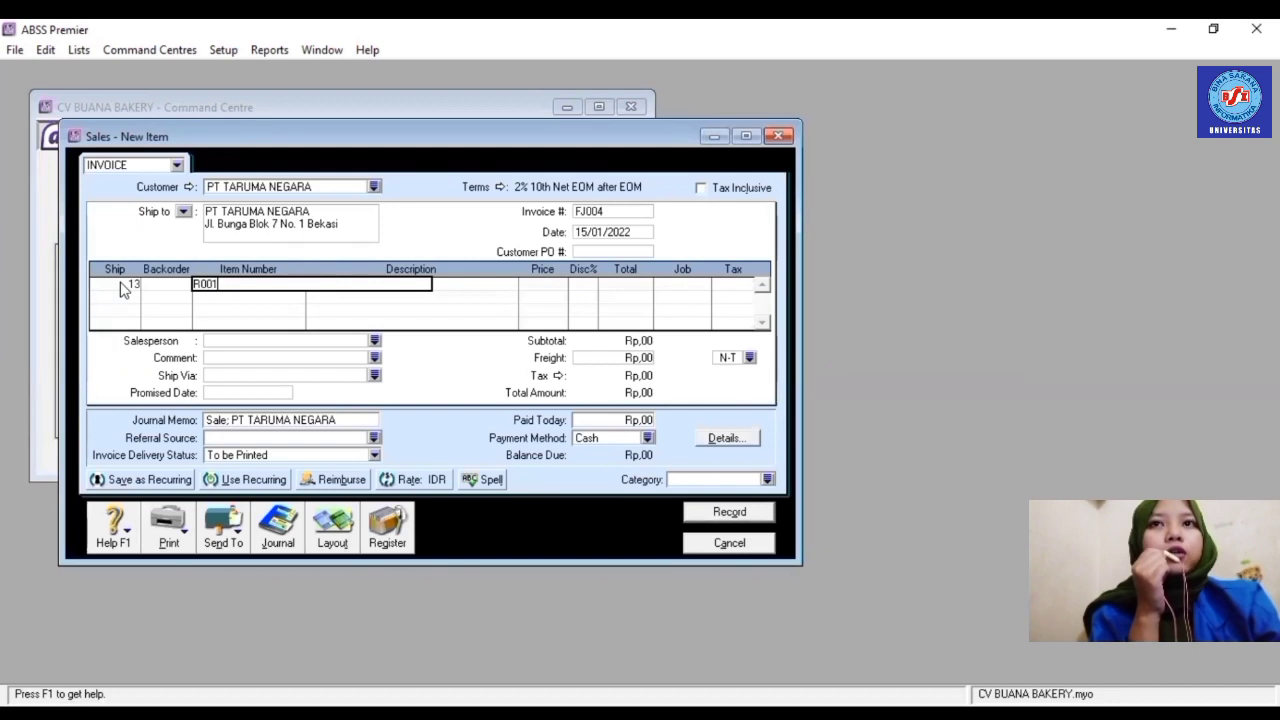
key(Tab)
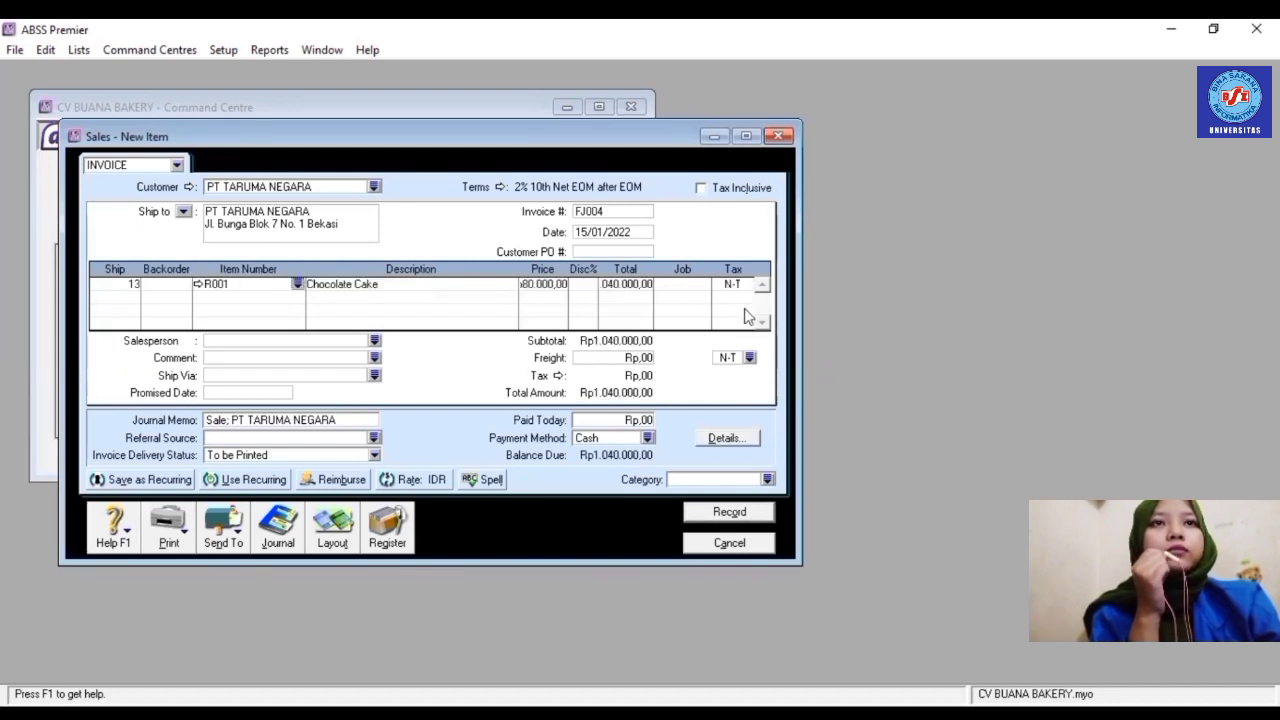
click(701, 289)
click(703, 285)
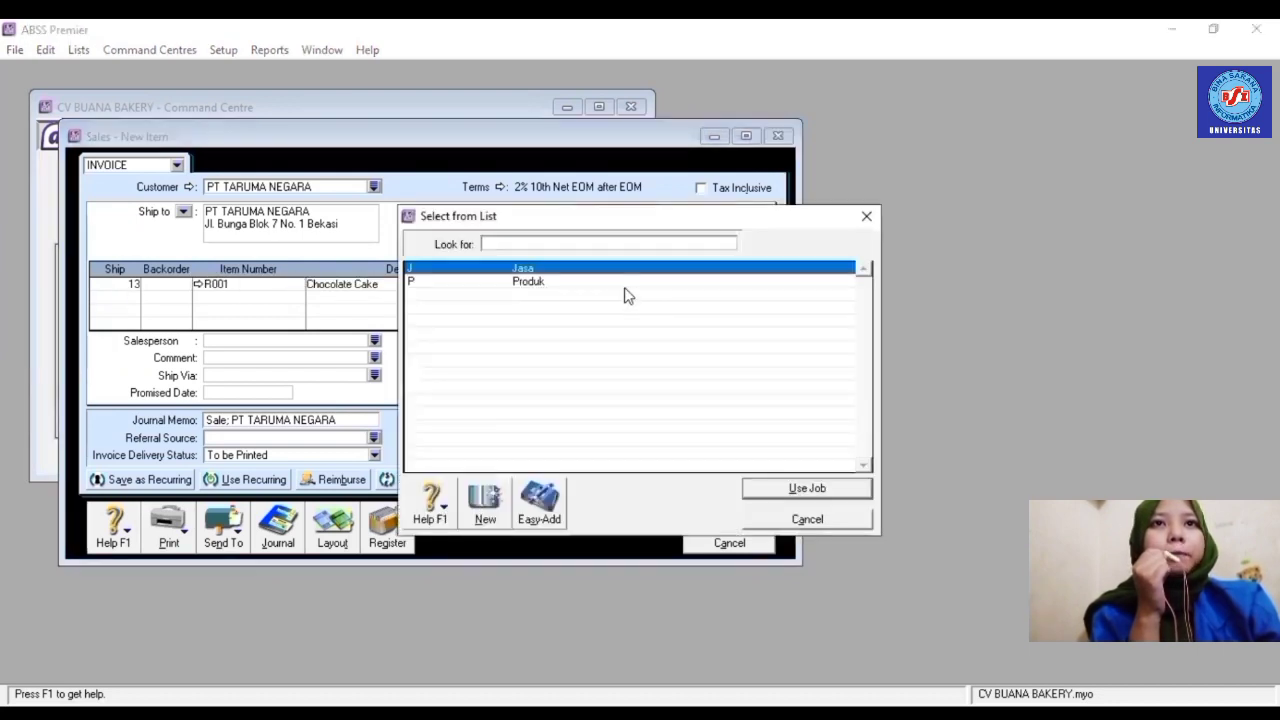
text(P)
key(Return)
click(752, 288)
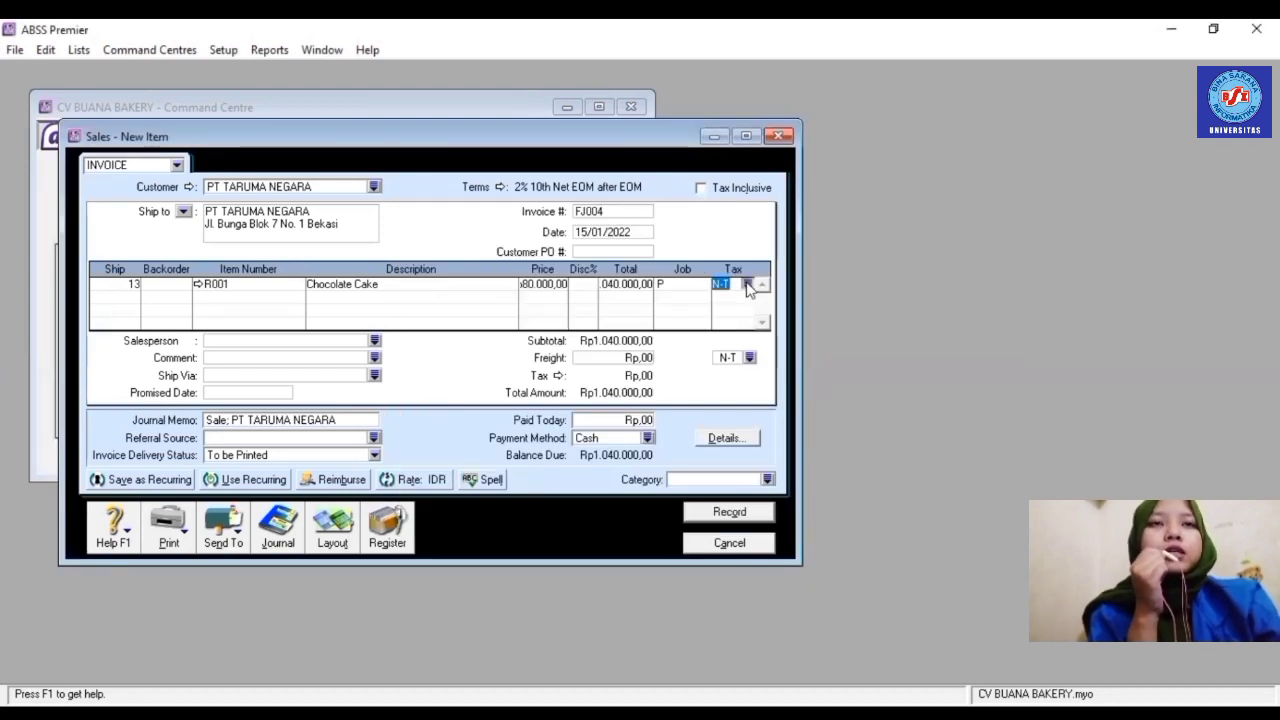
click(748, 284)
click(580, 296)
key(Return)
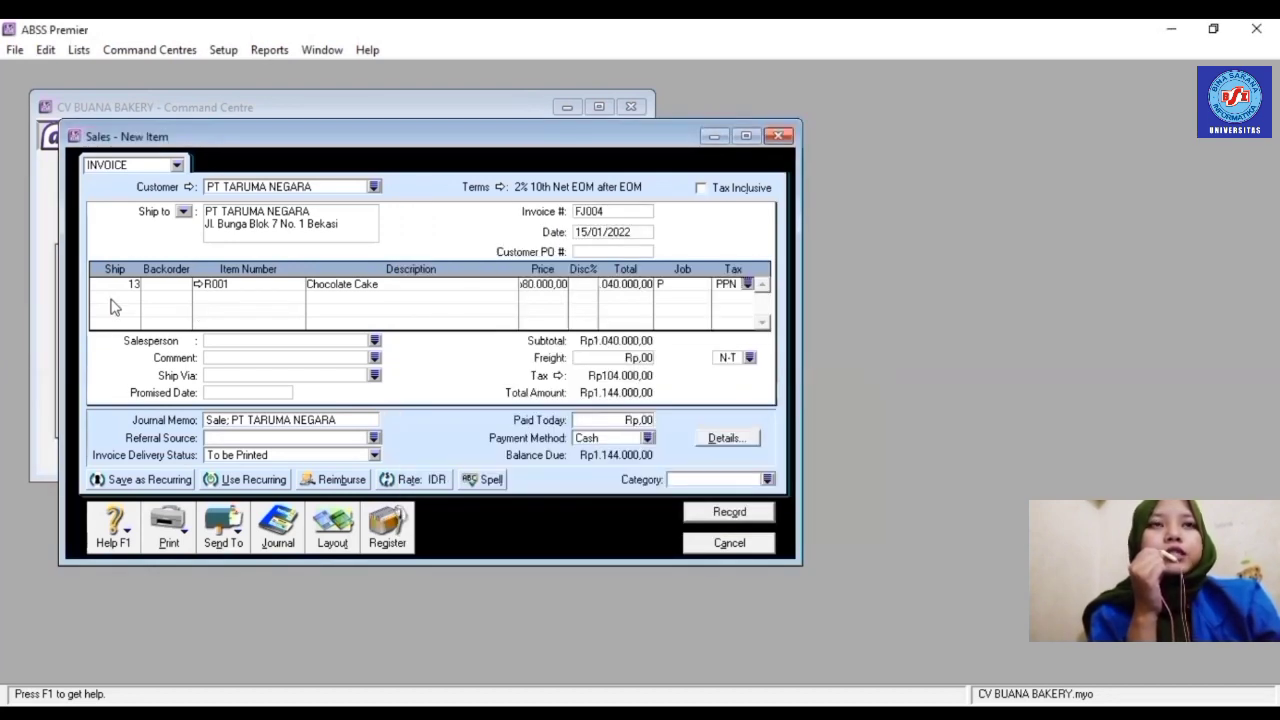
- Add 20 × R002 Cheese Cake with job Produk and tax PPN
click(112, 297)
text(20)
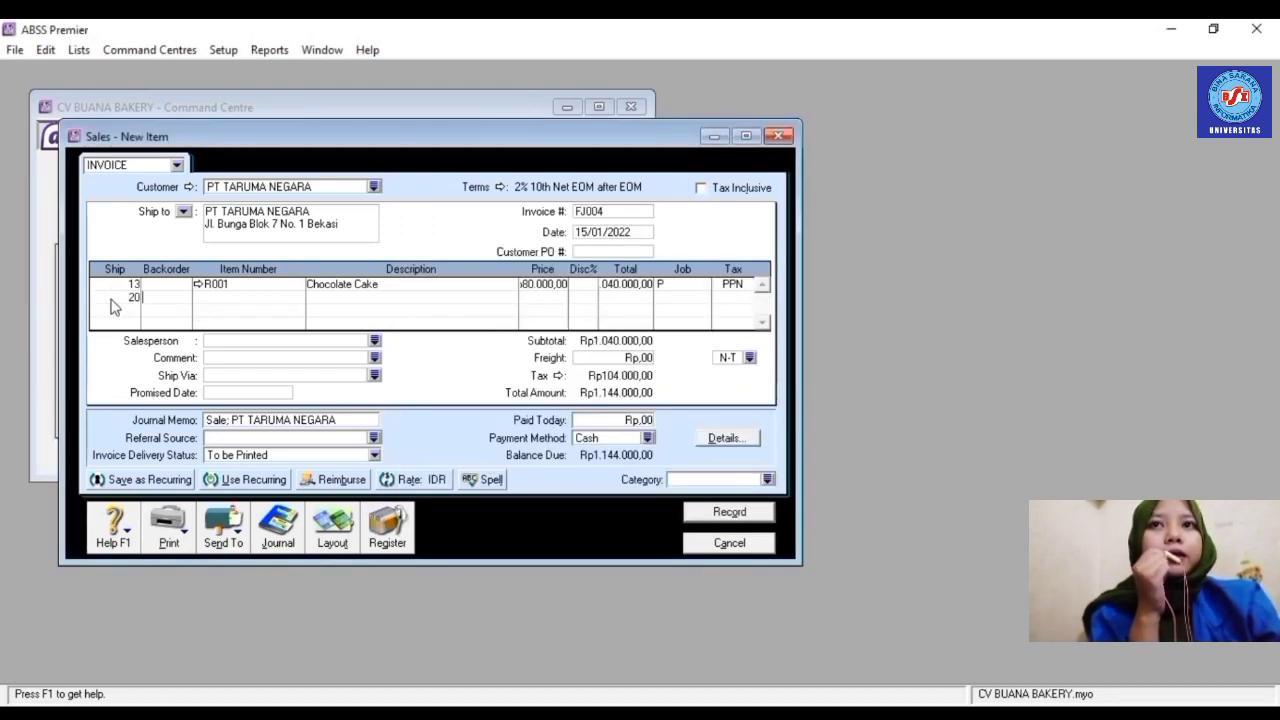
key(Tab)
text(R002)
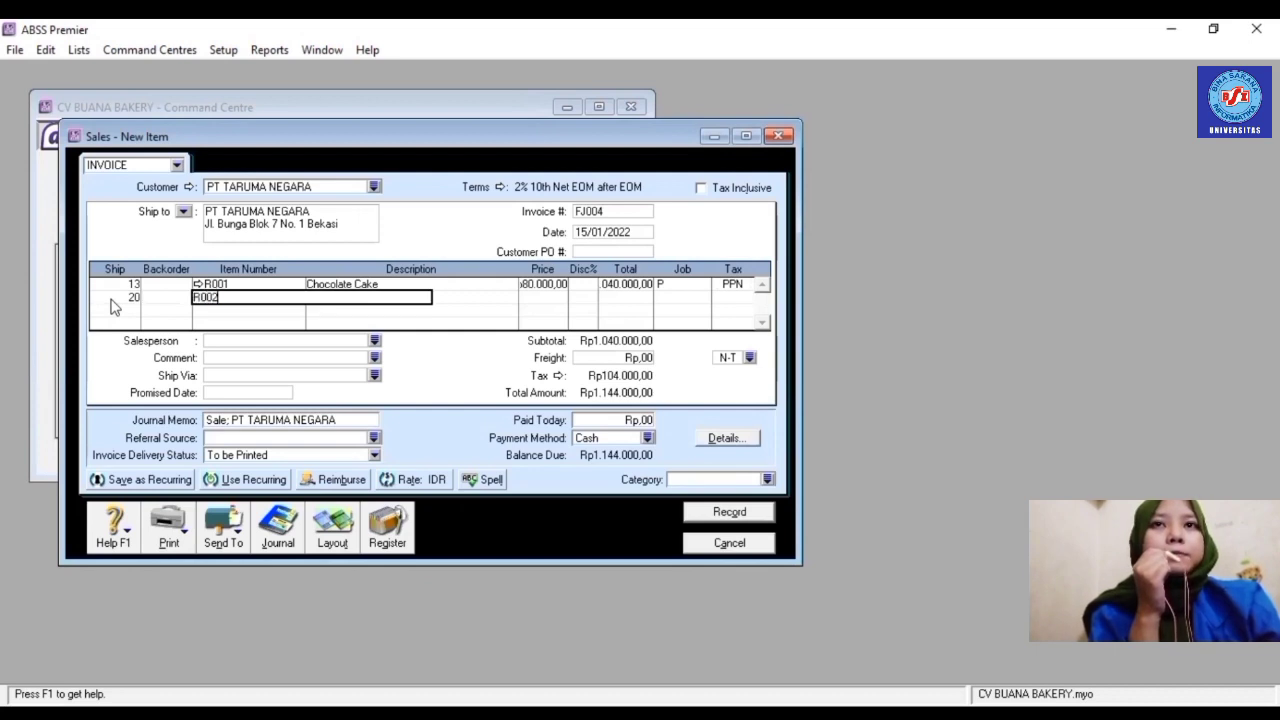
key(Tab)
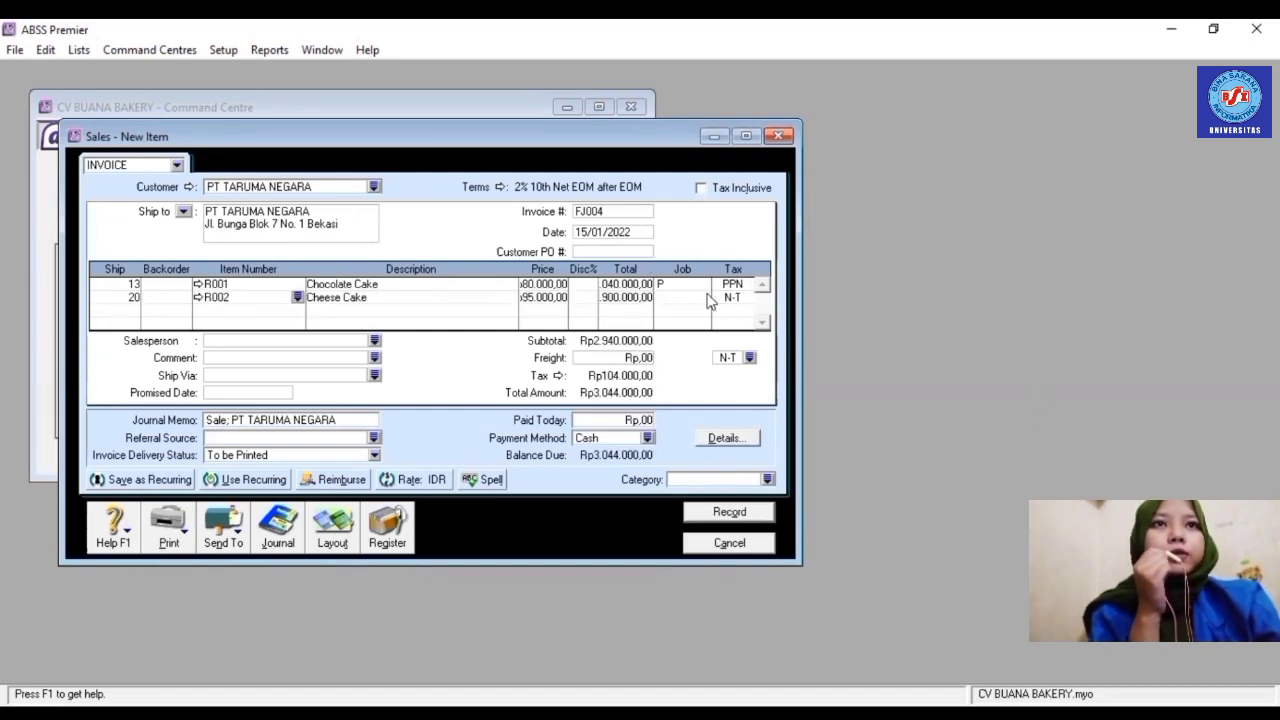
click(705, 299)
click(703, 297)
click(580, 283)
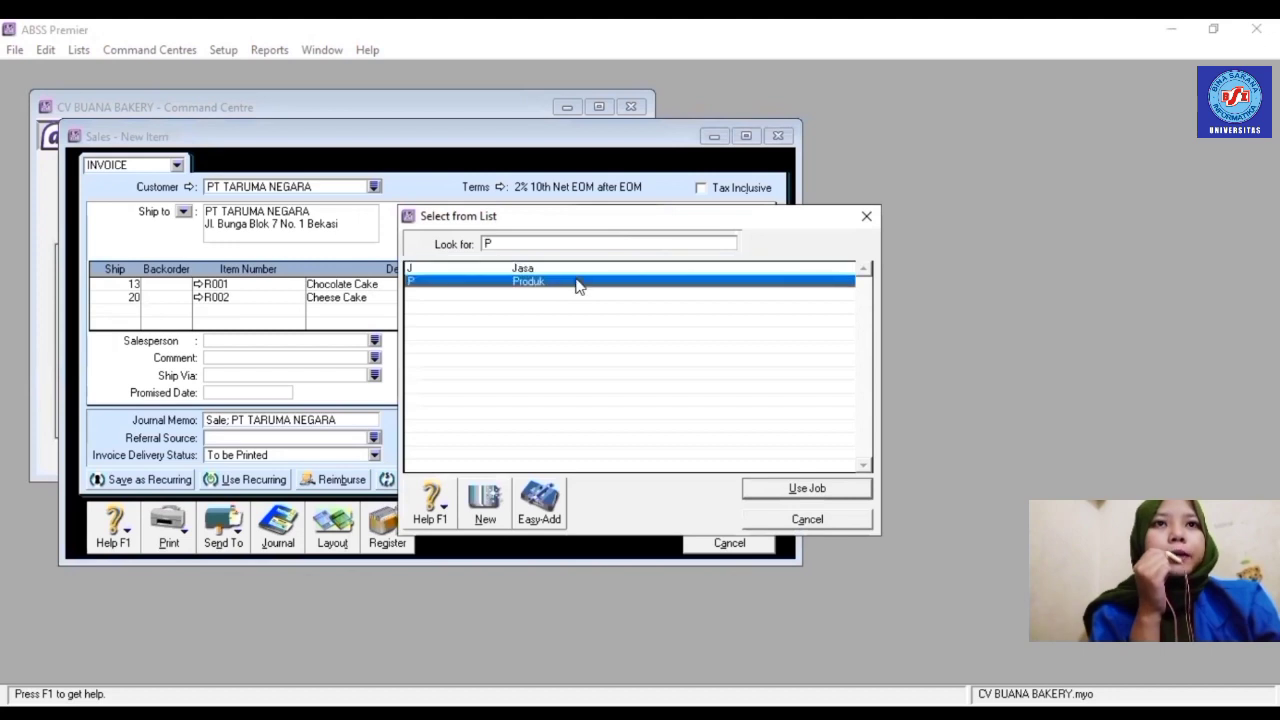
double_click(580, 283)
click(746, 299)
click(747, 299)
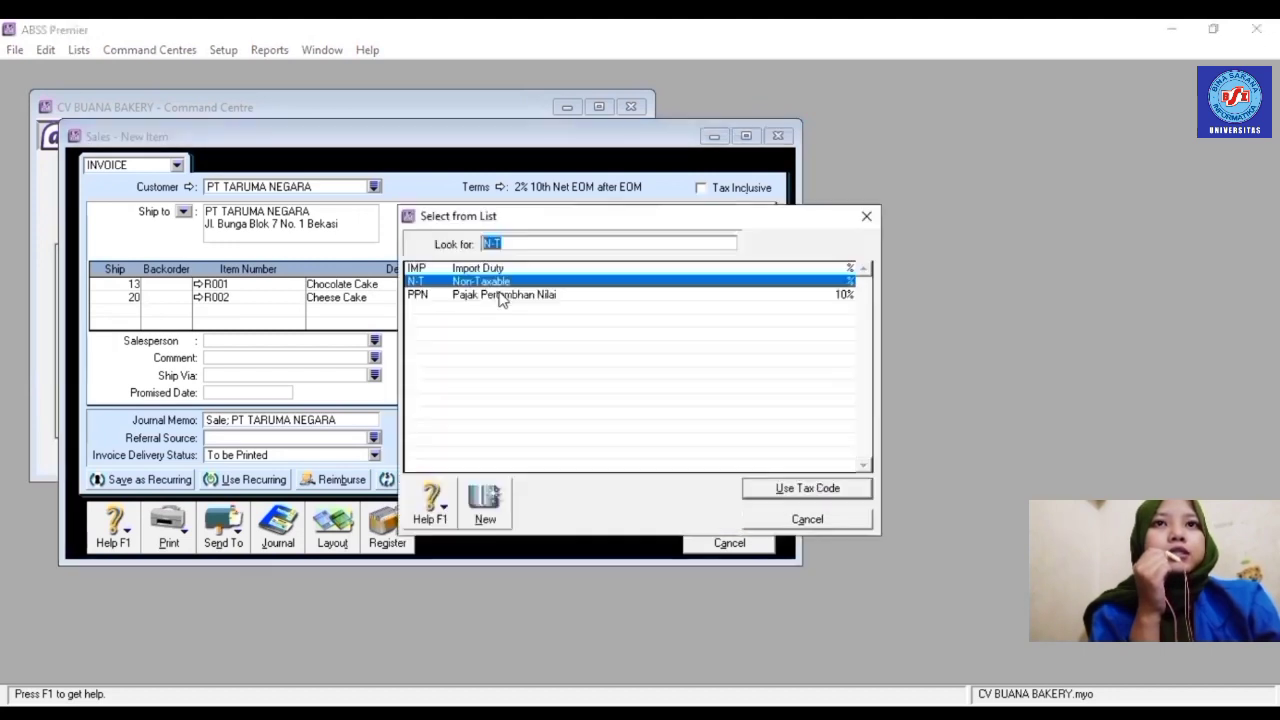
double_click(500, 297)
- Add 30 × R003 Black Forest with job Produk and tax PPN
click(134, 310)
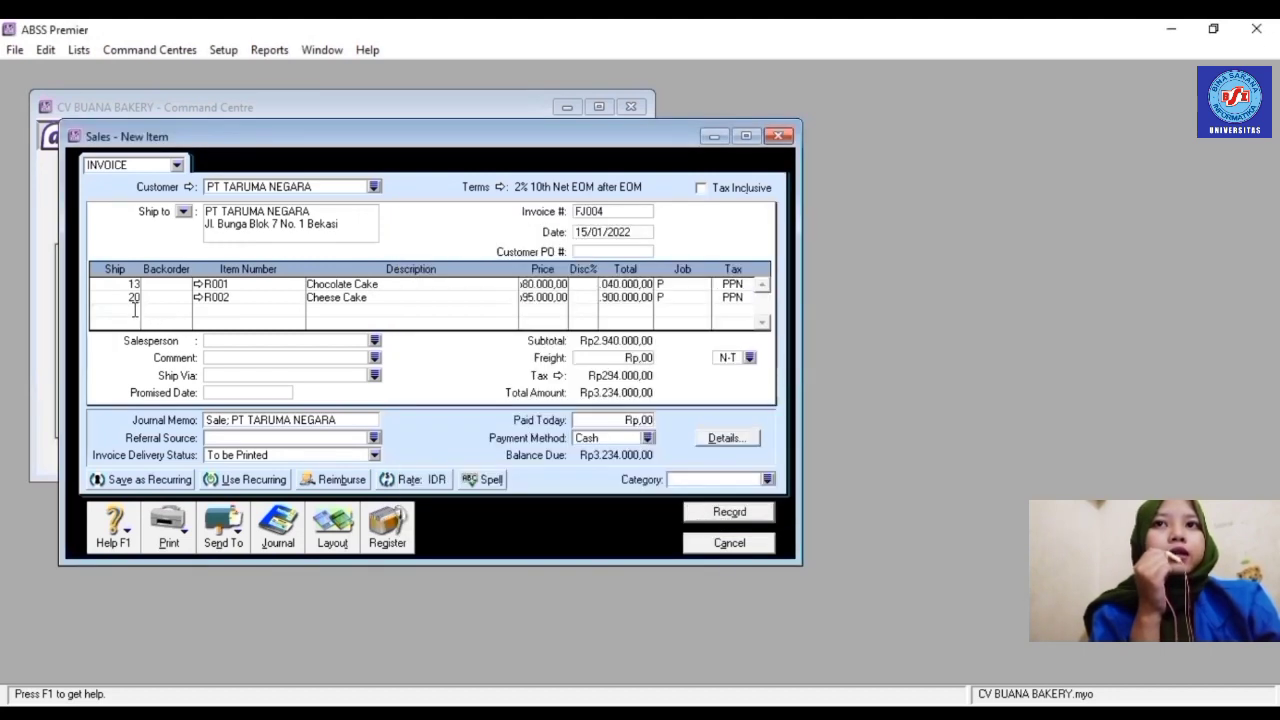
text(30)
key(Tab)
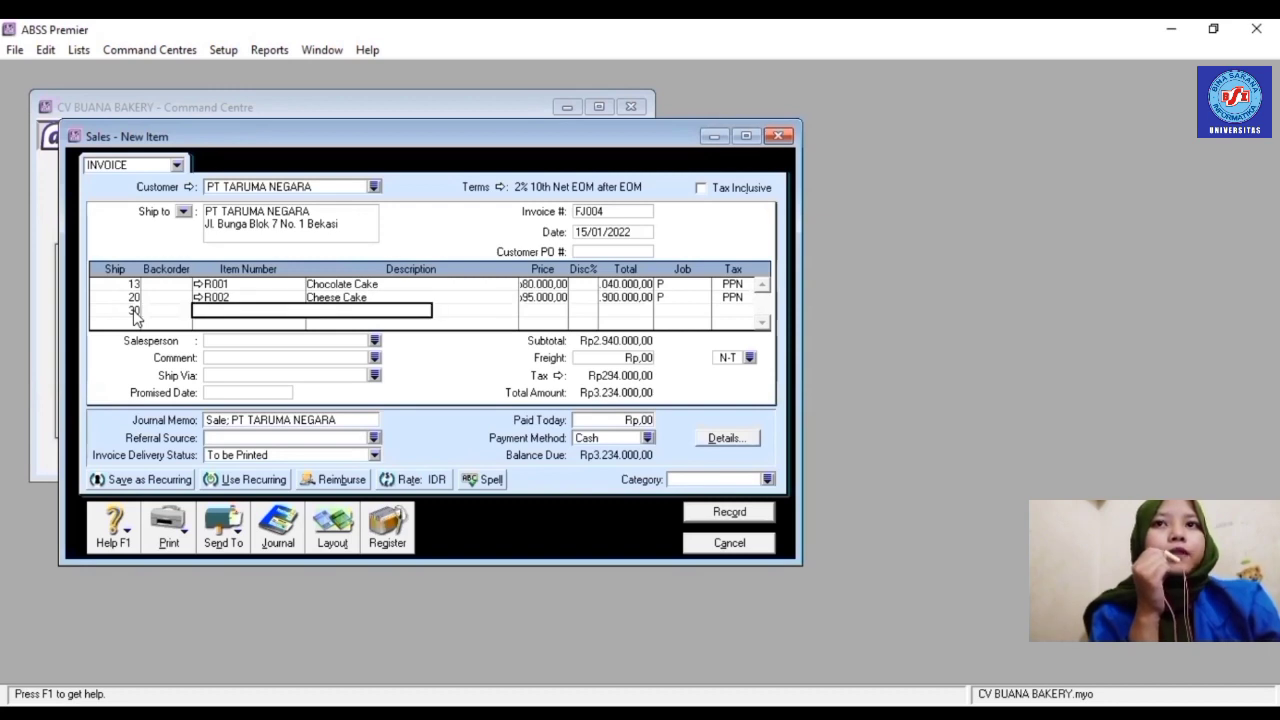
text(R003)
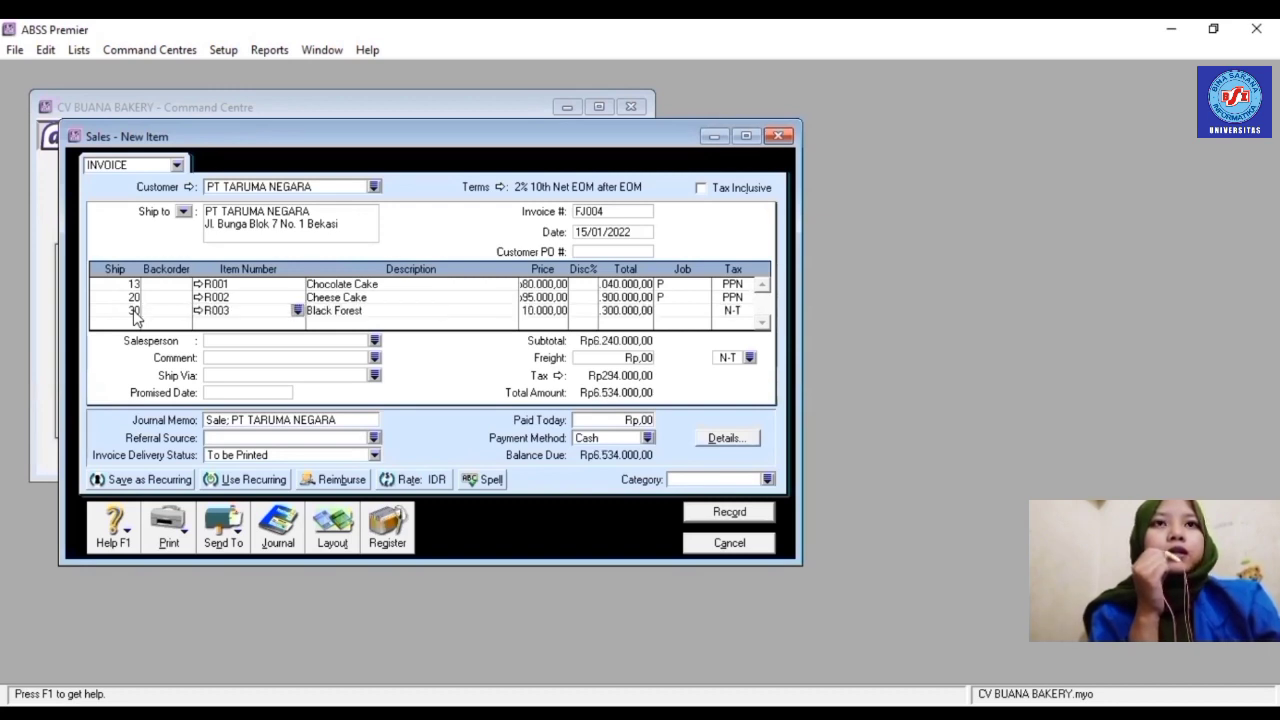
click(706, 315)
click(704, 310)
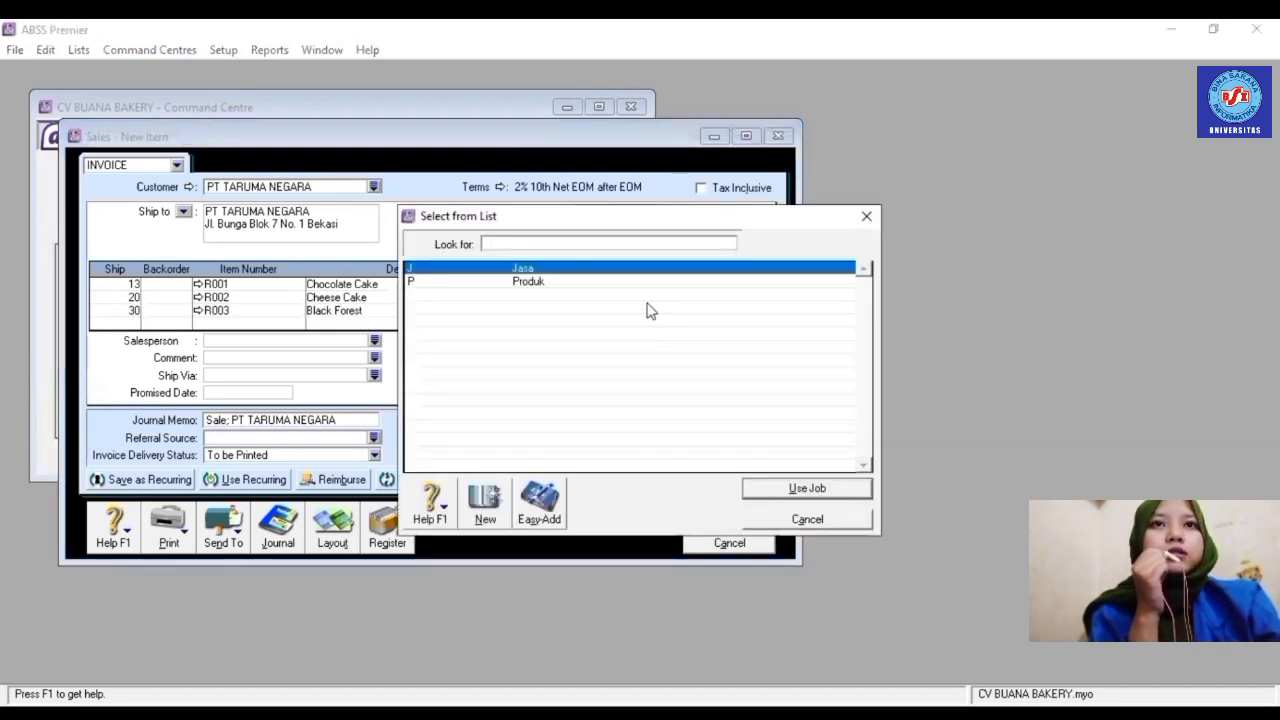
text(P)
key(Return)
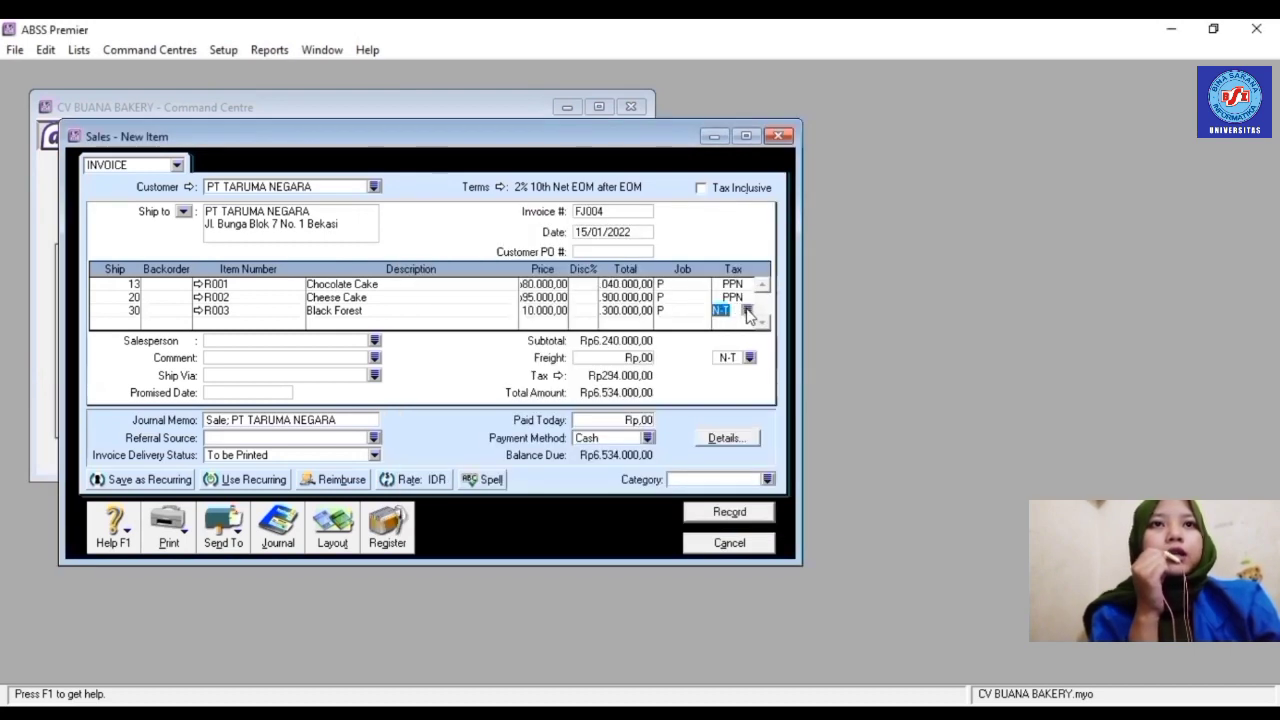
click(748, 311)
text(PPN)
key(Return)
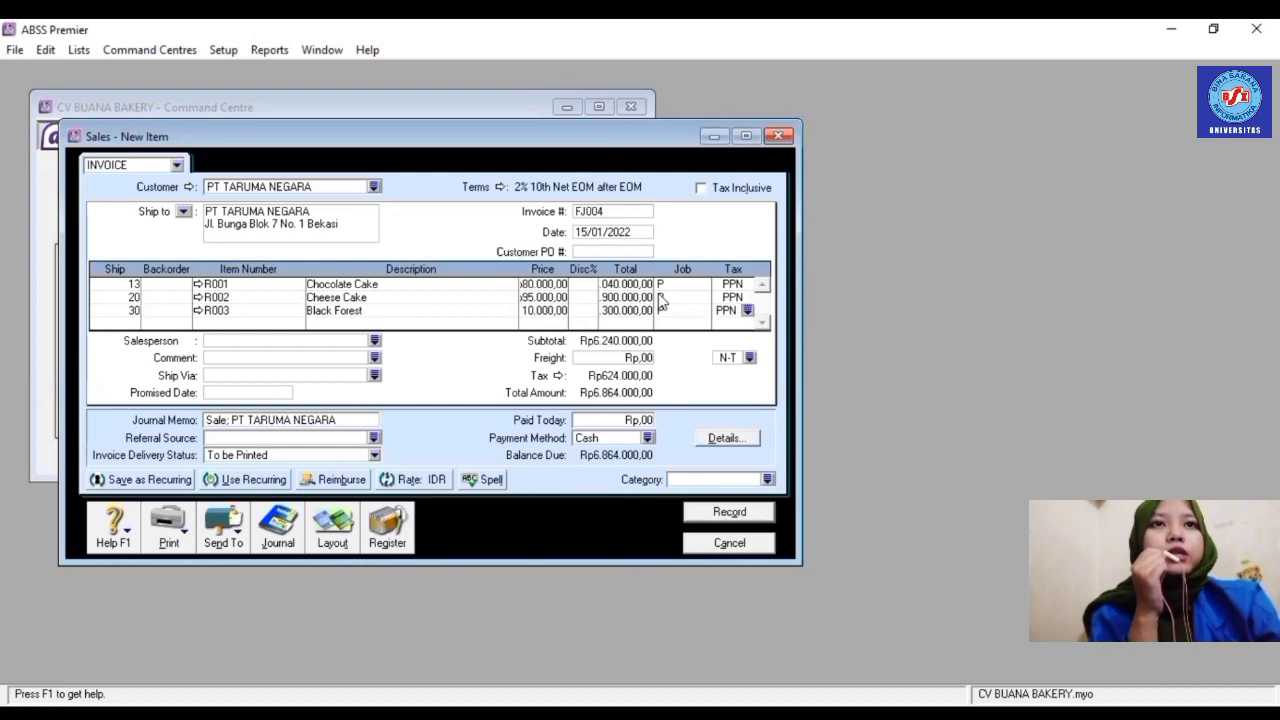
- Set the invoice category to Local and record invoice FJ004
click(767, 480)
text(L)
key(Return)
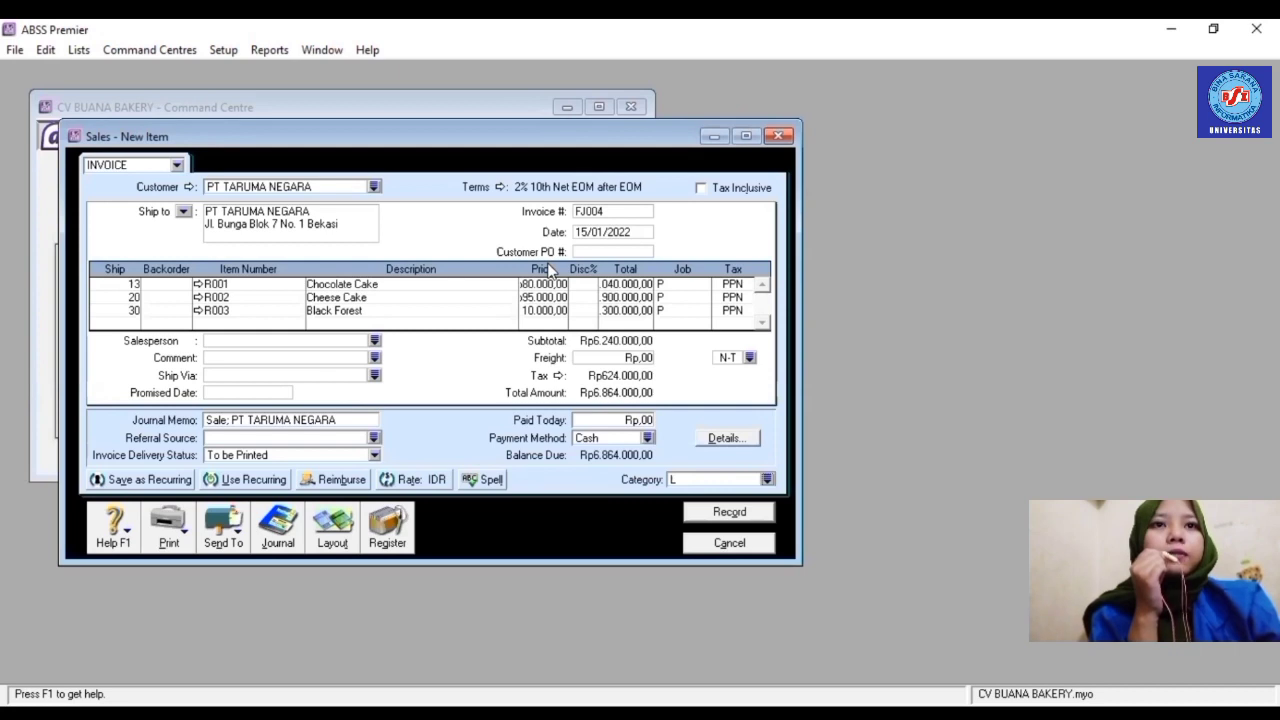
click(741, 517)
- Close the previous sales window and start a new sale for customer PT MUNDUR
click(733, 545)
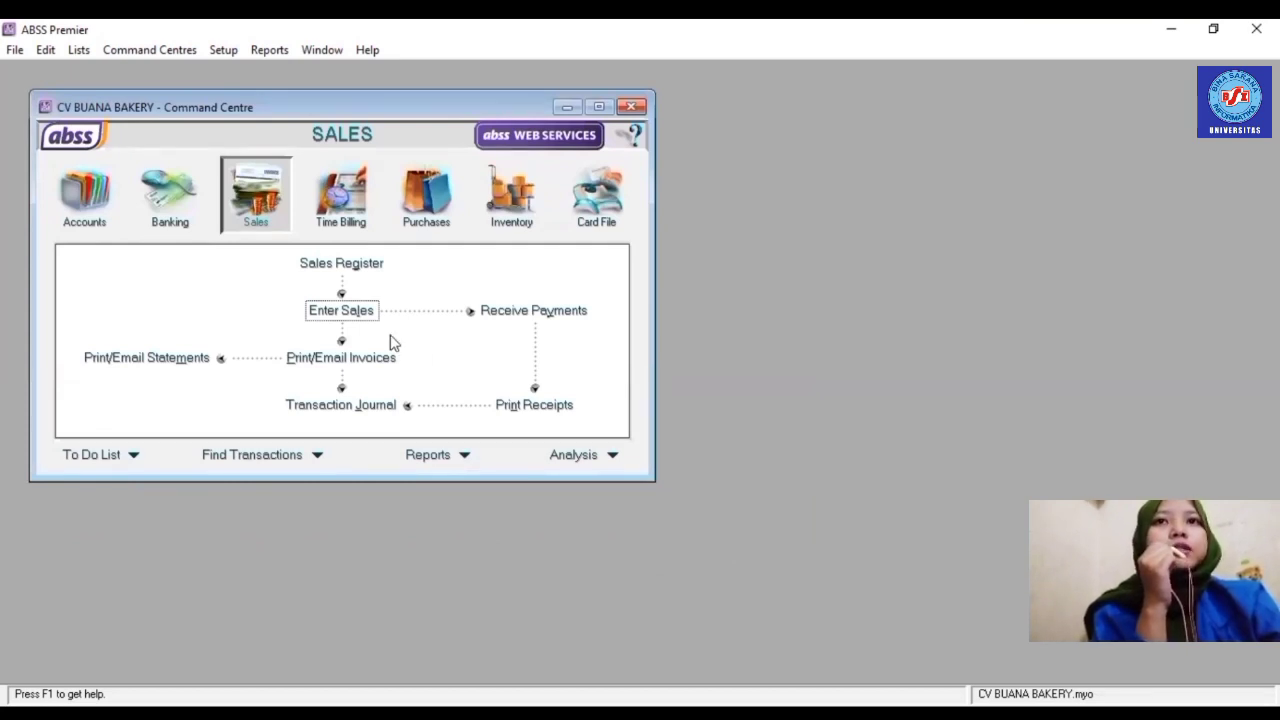
click(360, 311)
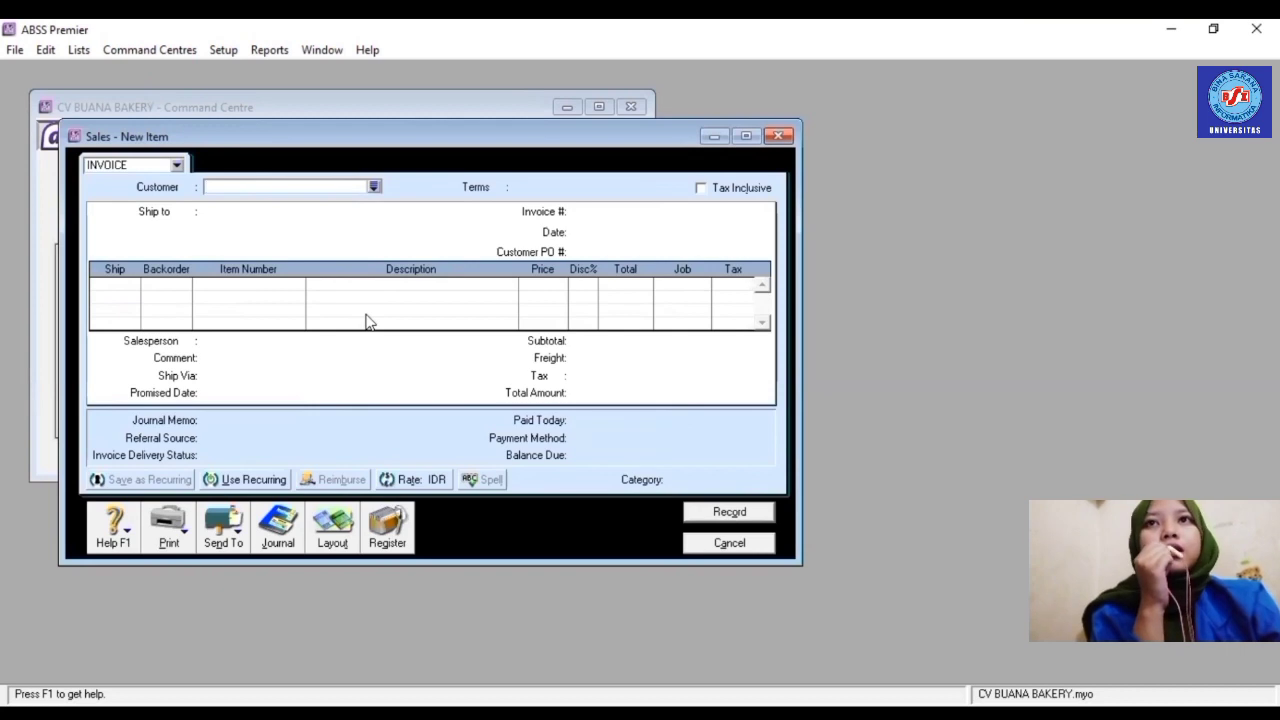
click(375, 186)
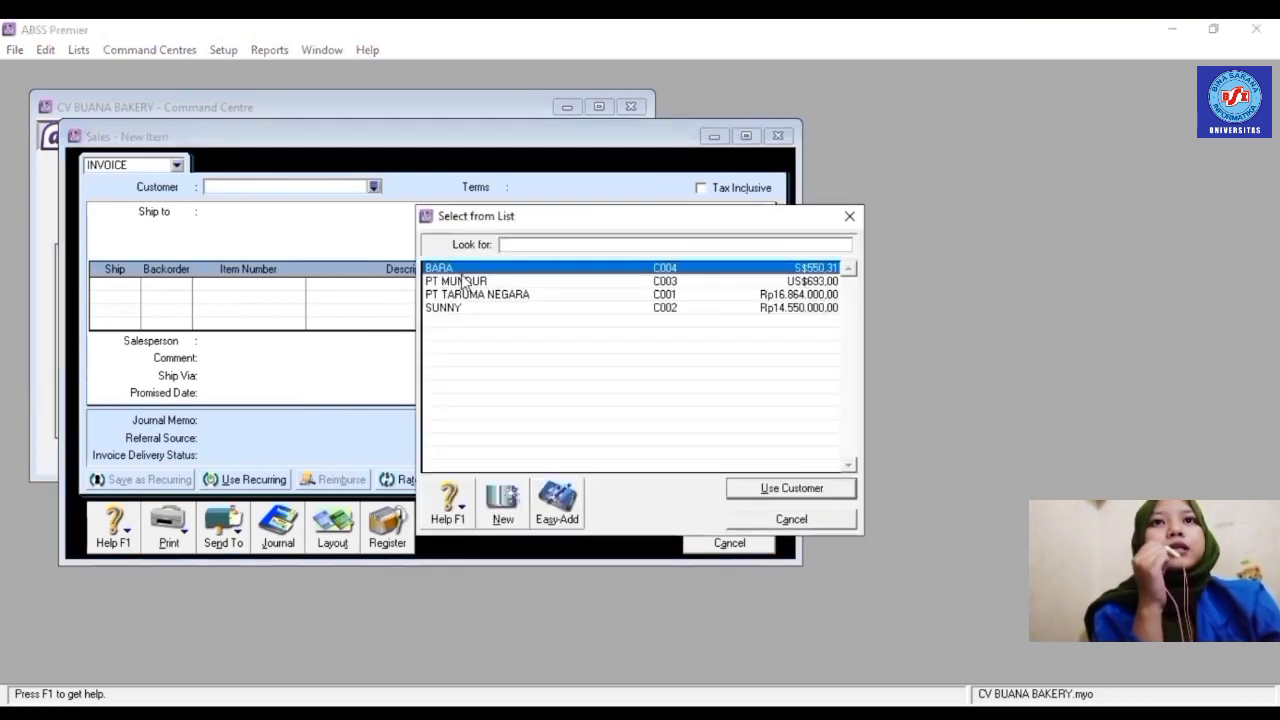
double_click(472, 283)
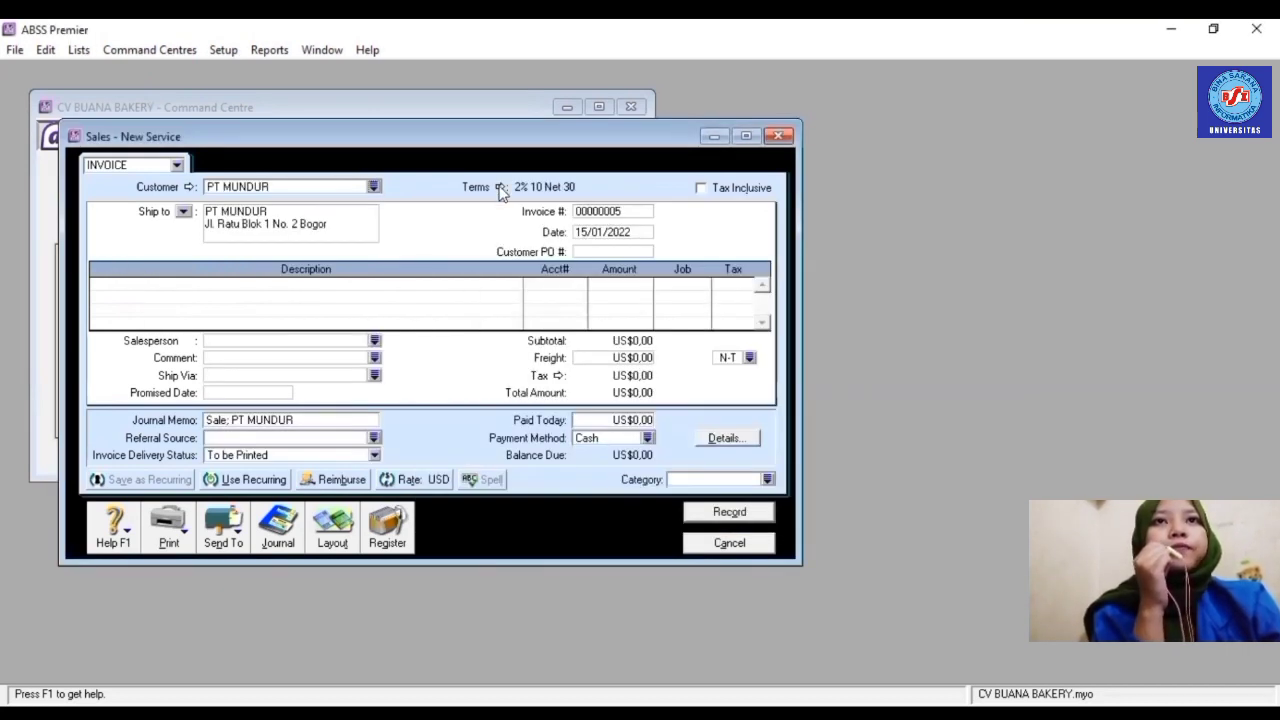
- Set the credit terms to payment due a day after EOM with a 10th-day discount date
click(500, 187)
click(812, 252)
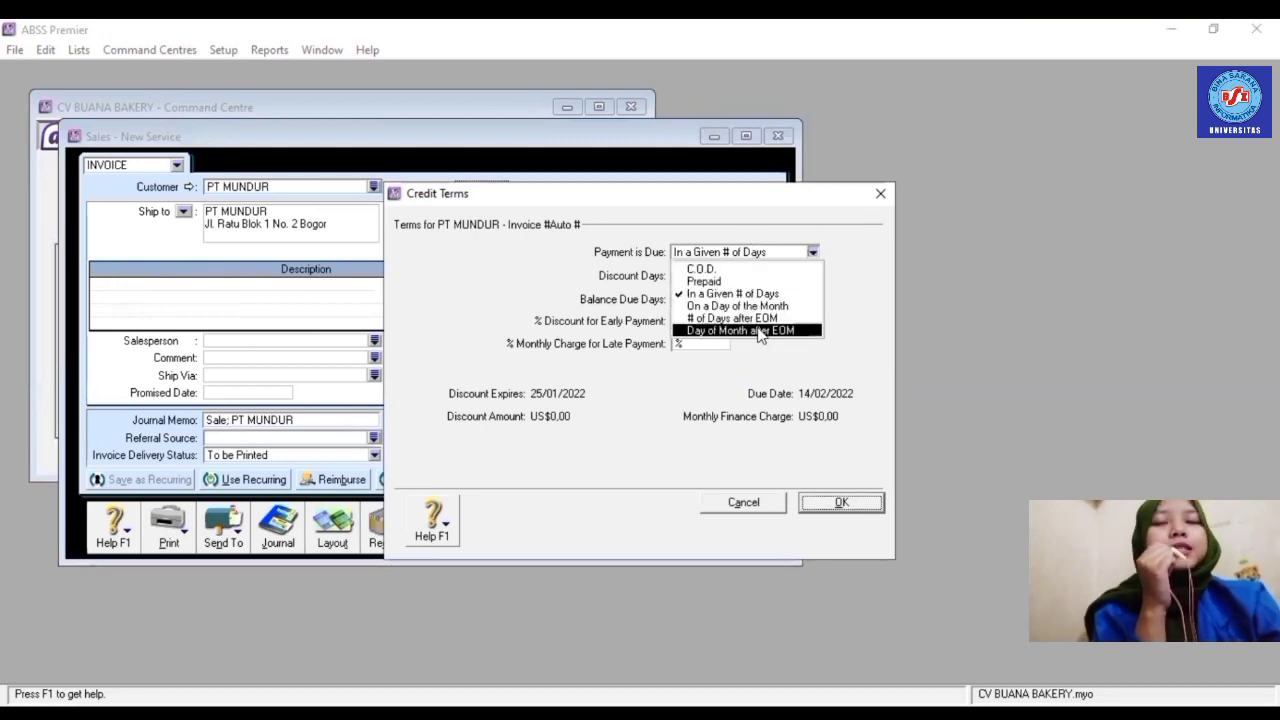
click(758, 330)
click(726, 275)
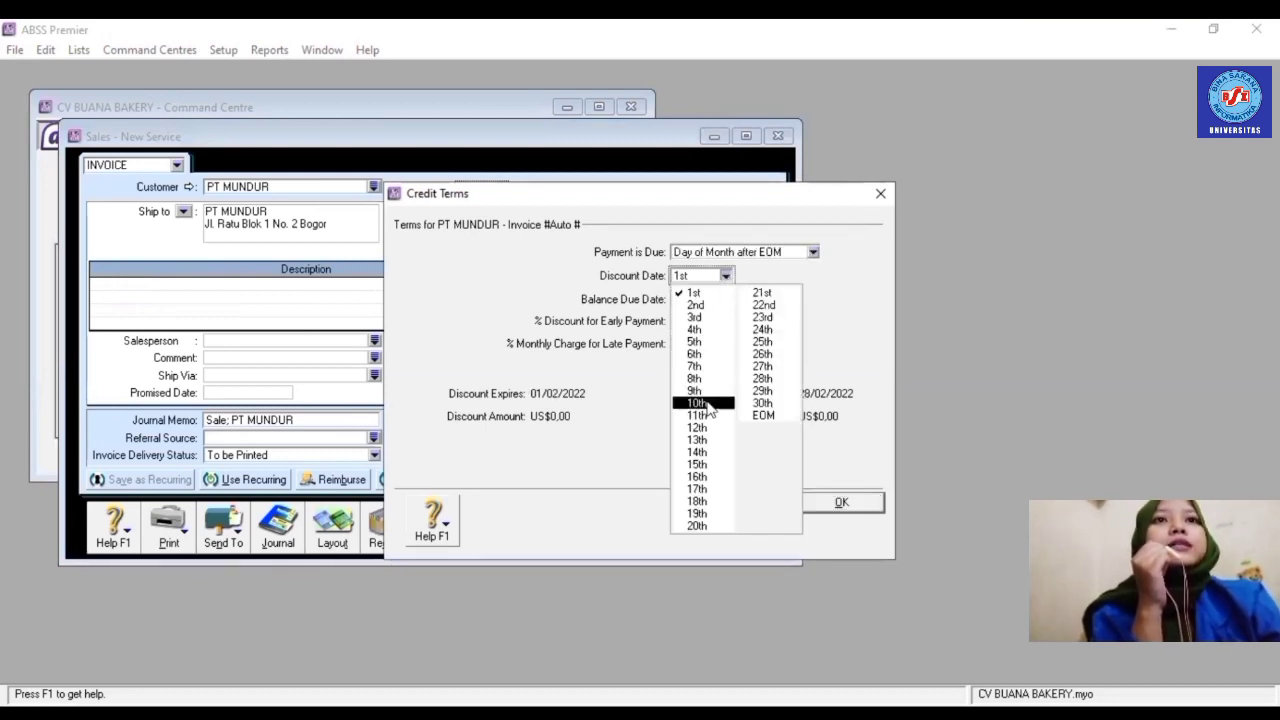
click(710, 404)
click(834, 503)
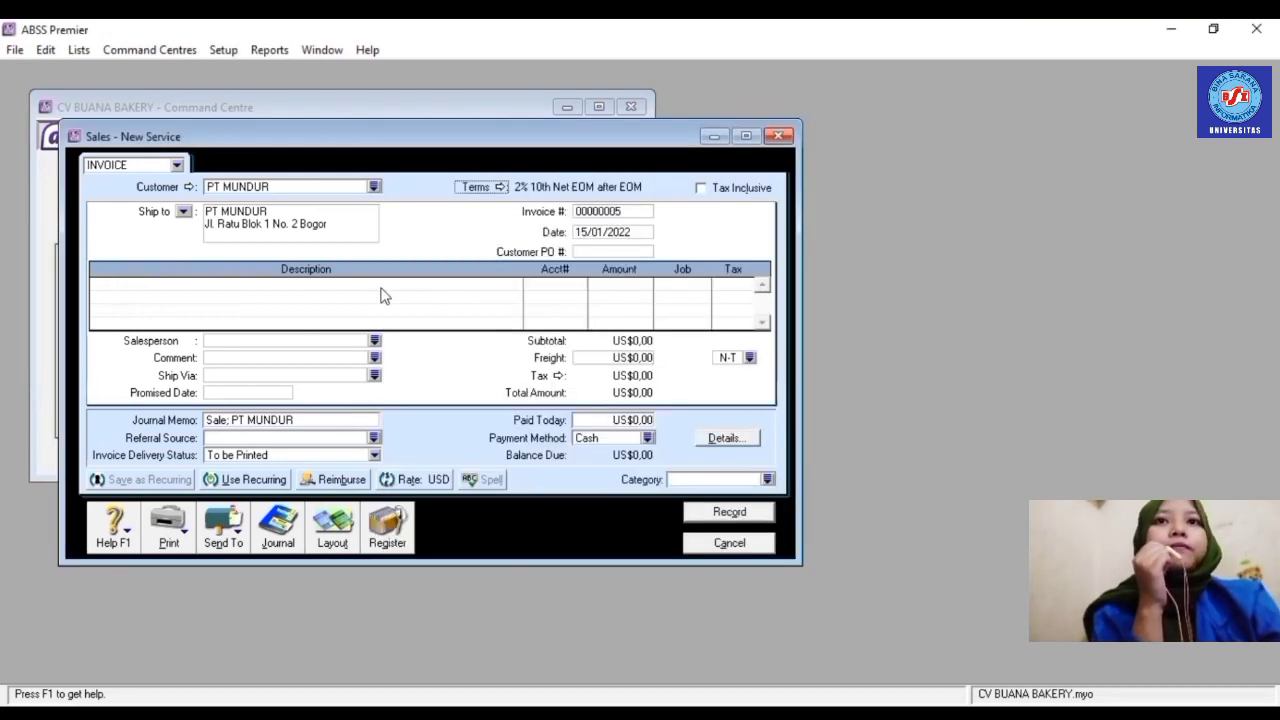
- Switch the invoice to Item layout, number it FJ005 and date it 16/01/2022
click(332, 532)
click(478, 358)
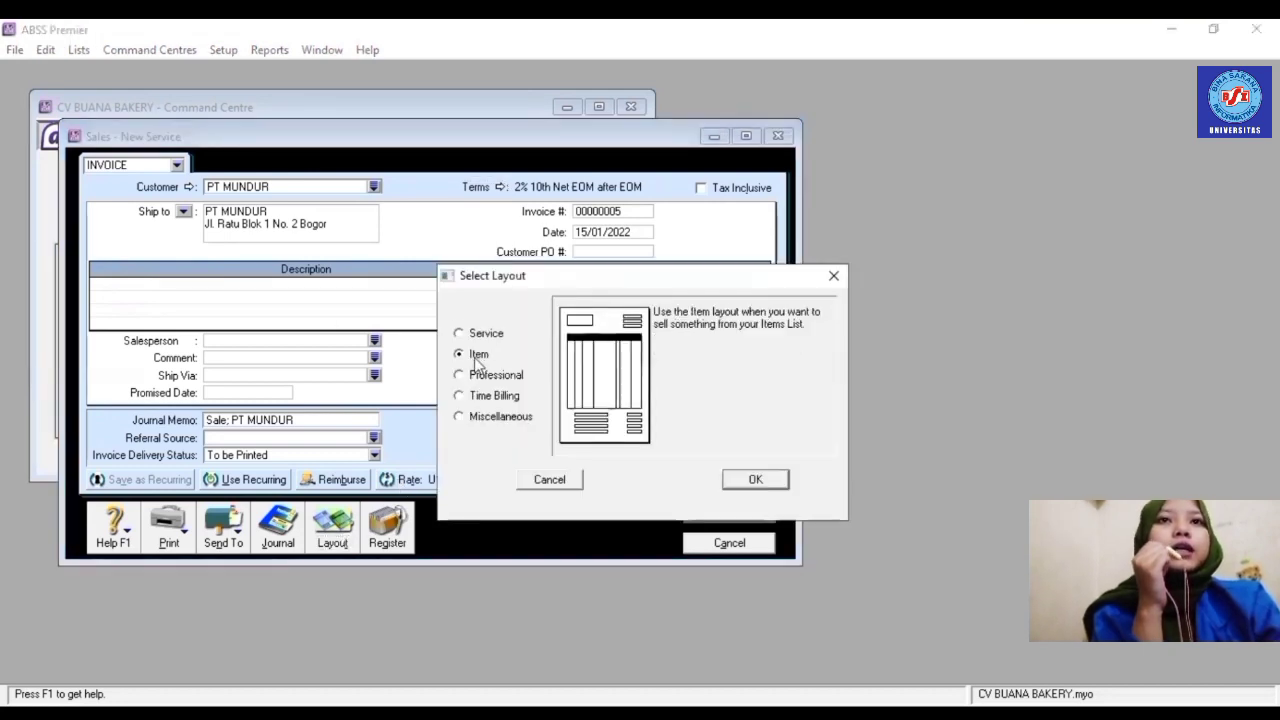
click(756, 481)
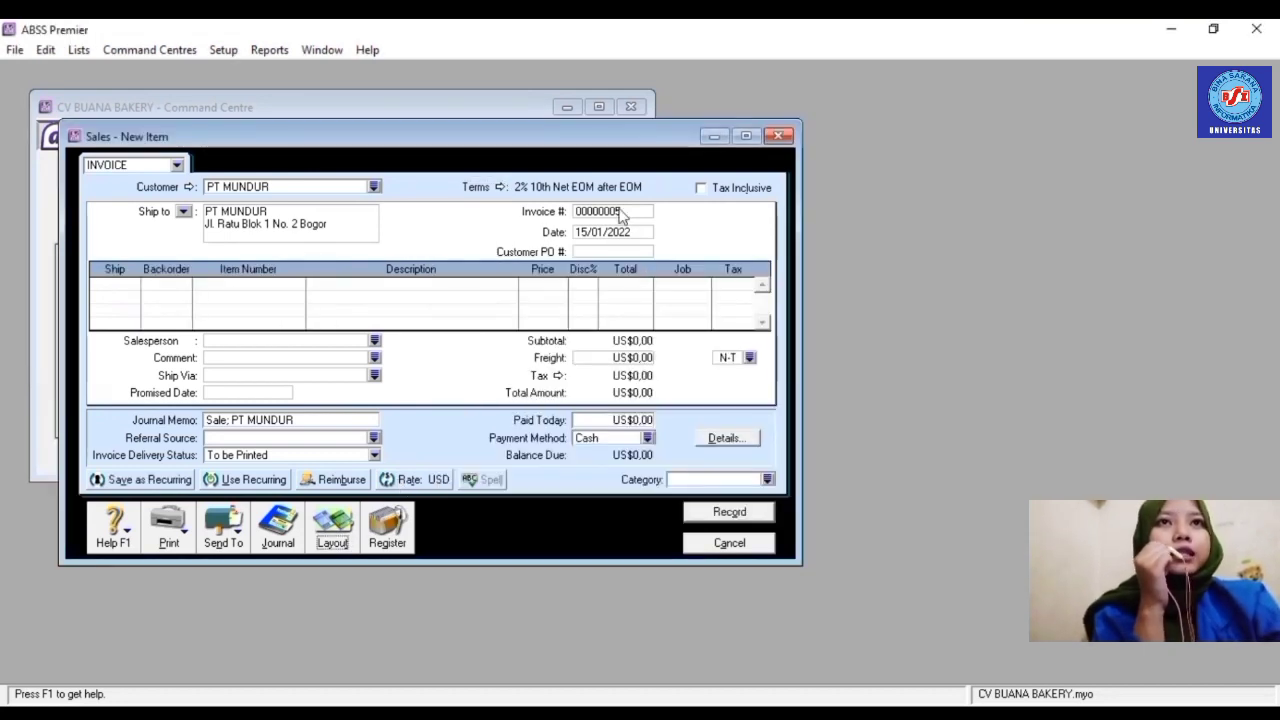
click(620, 212)
text(F)
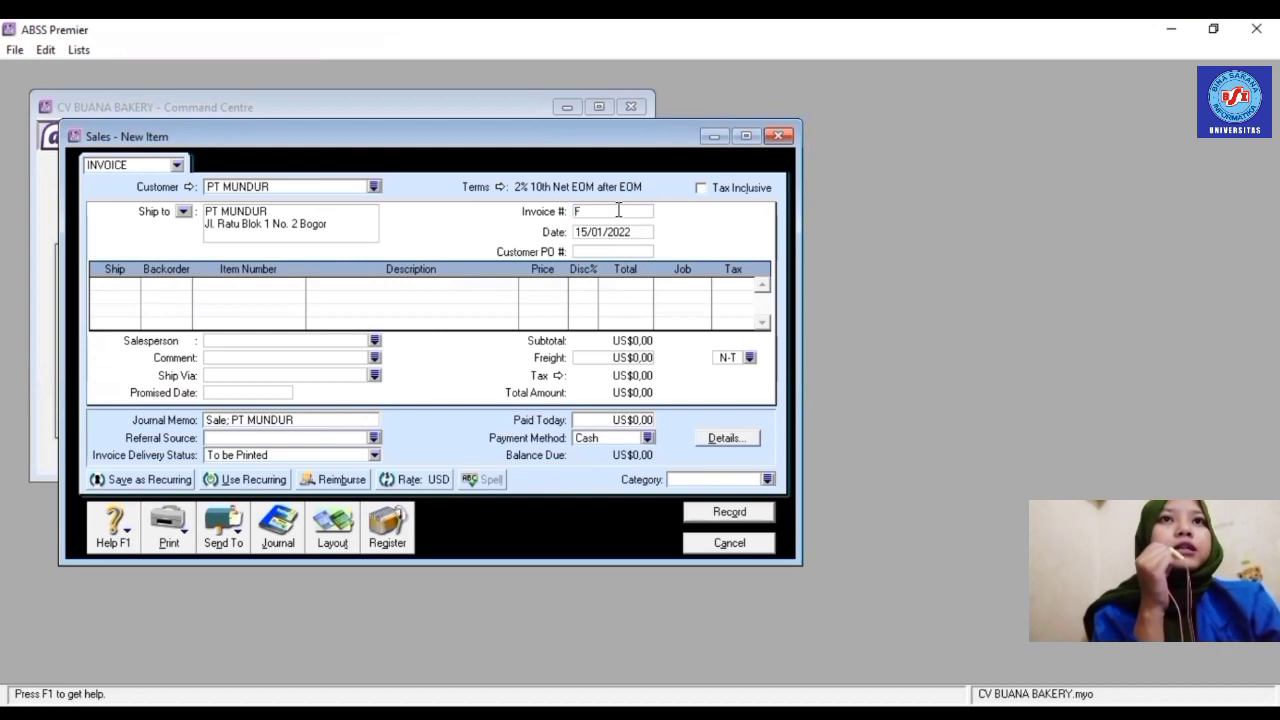
text(J005)
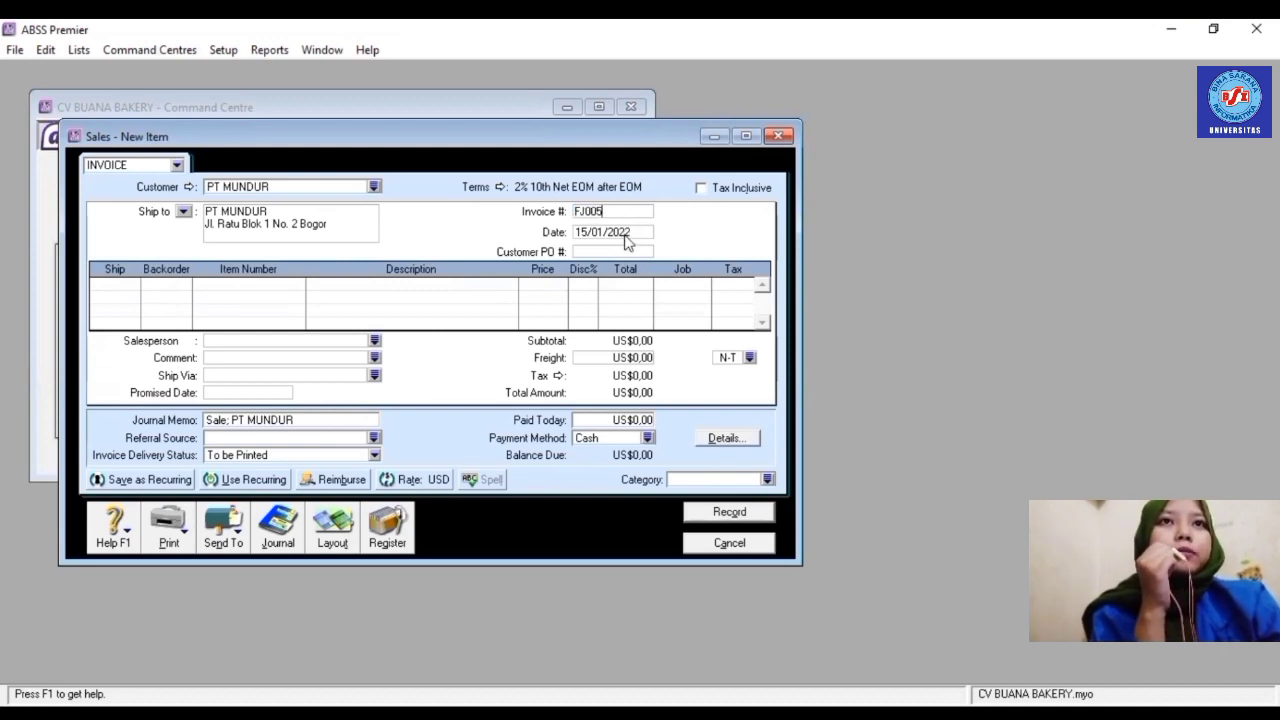
click(625, 233)
text(16/)
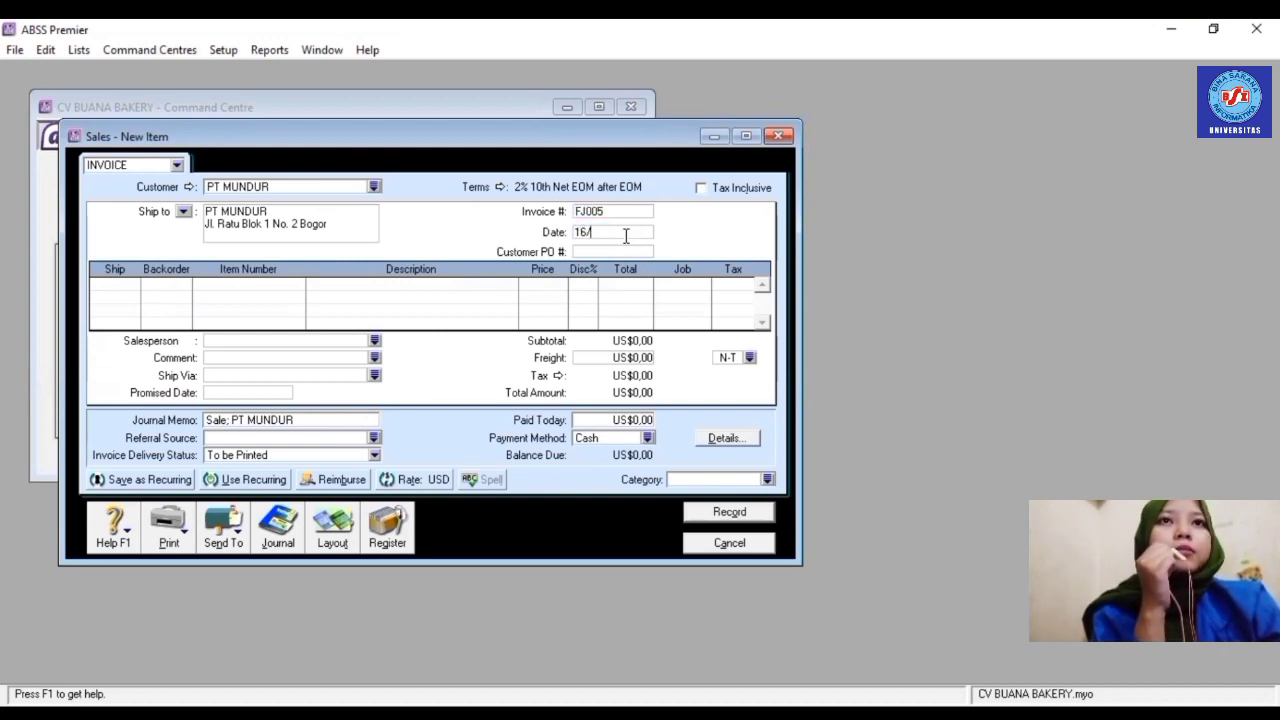
text(01/2022)
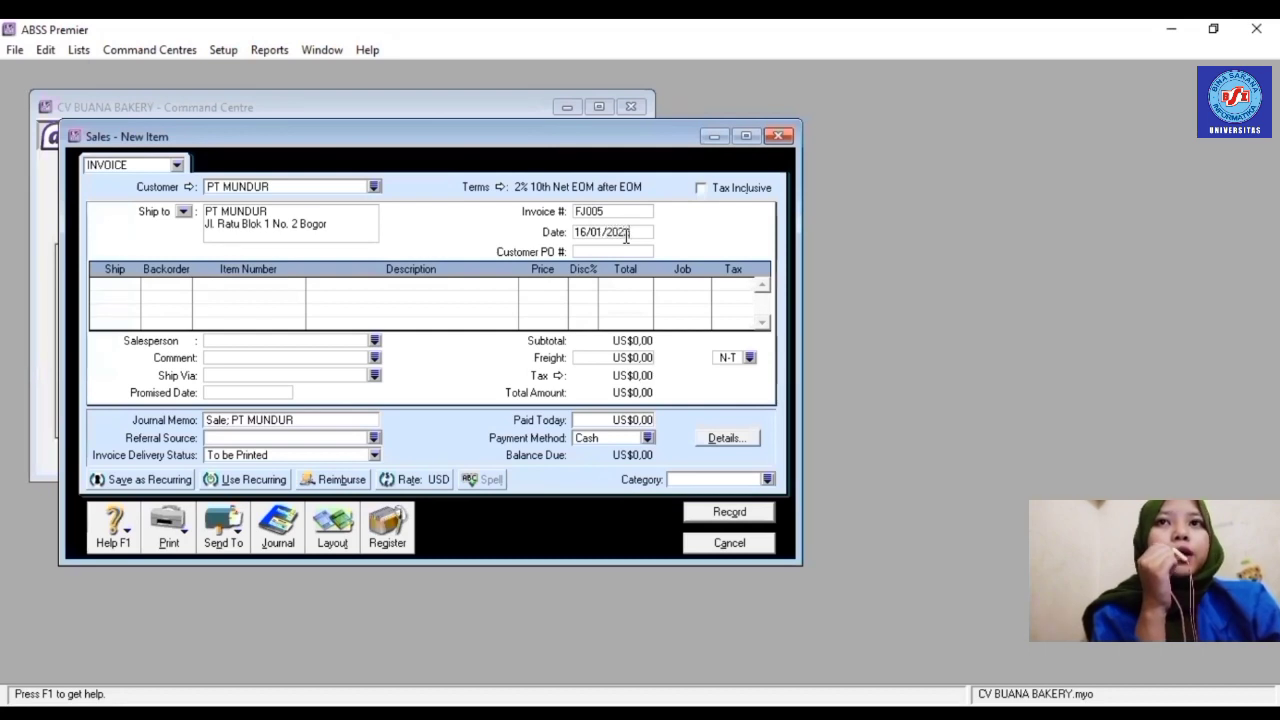
- Add a first line of 2 × R001 Chocolate Cake under job Produk
click(130, 286)
text(2)
key(Tab)
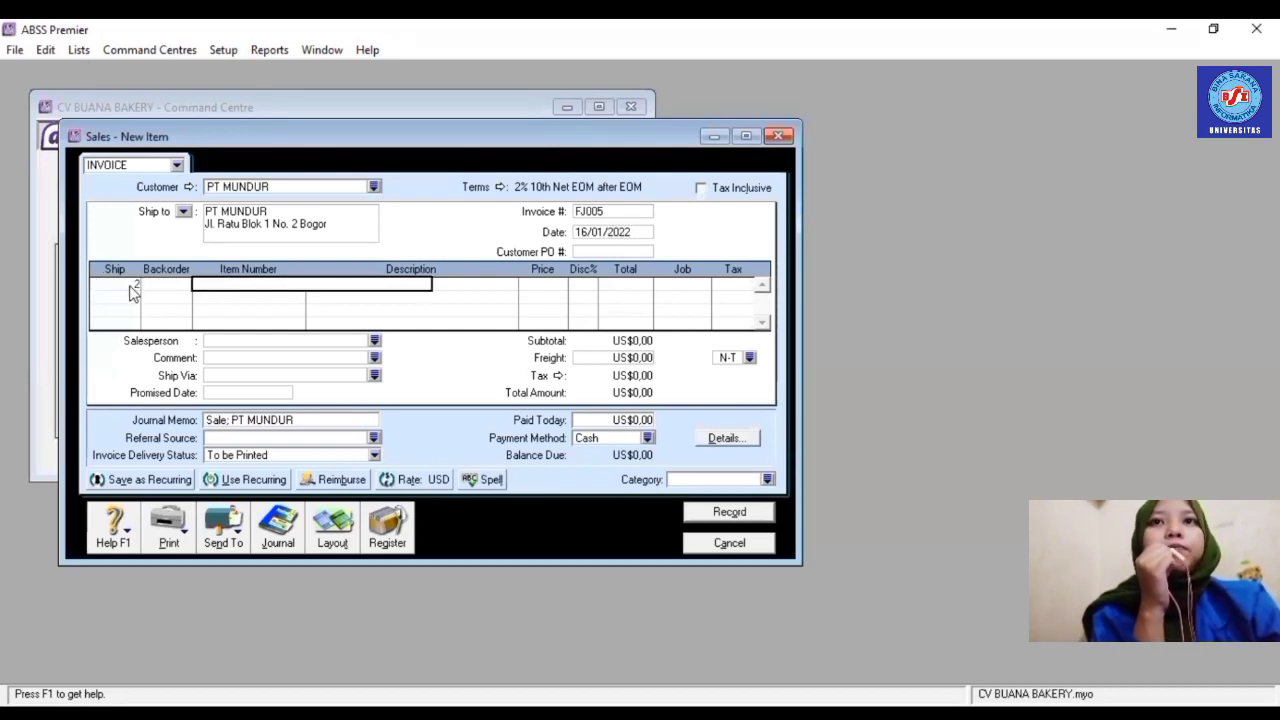
text(R001)
key(Tab)
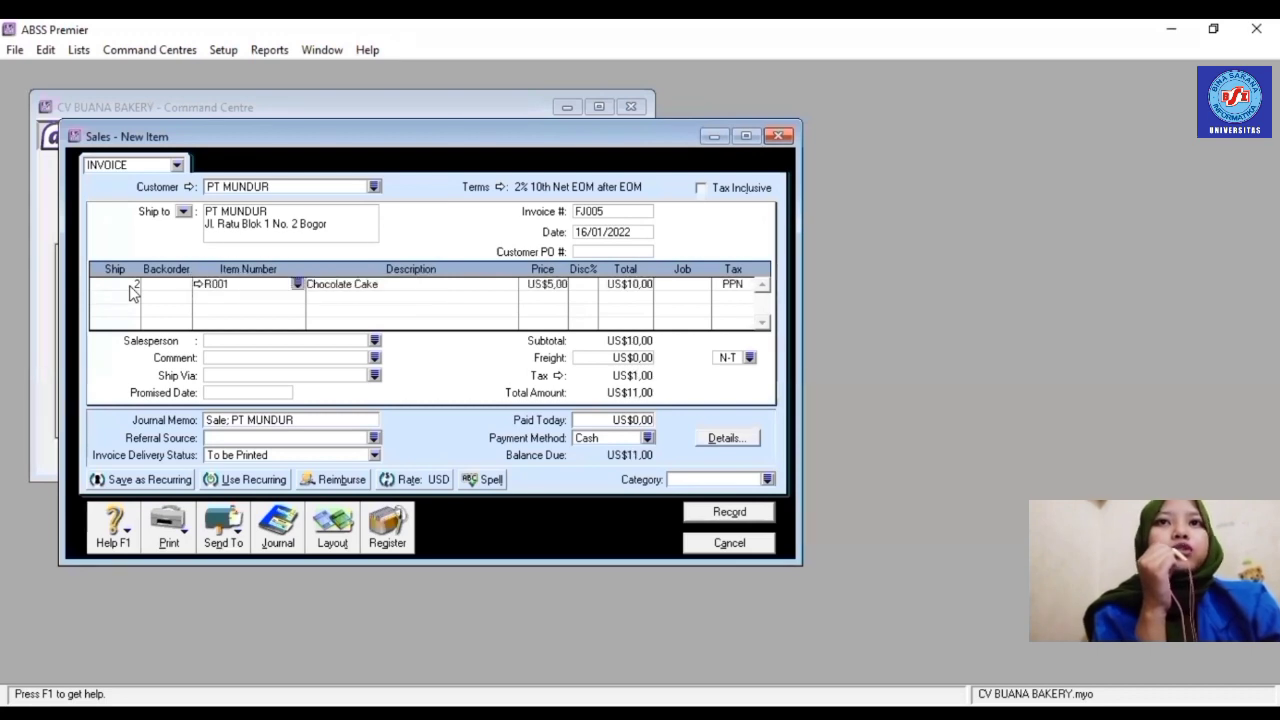
click(704, 287)
click(704, 285)
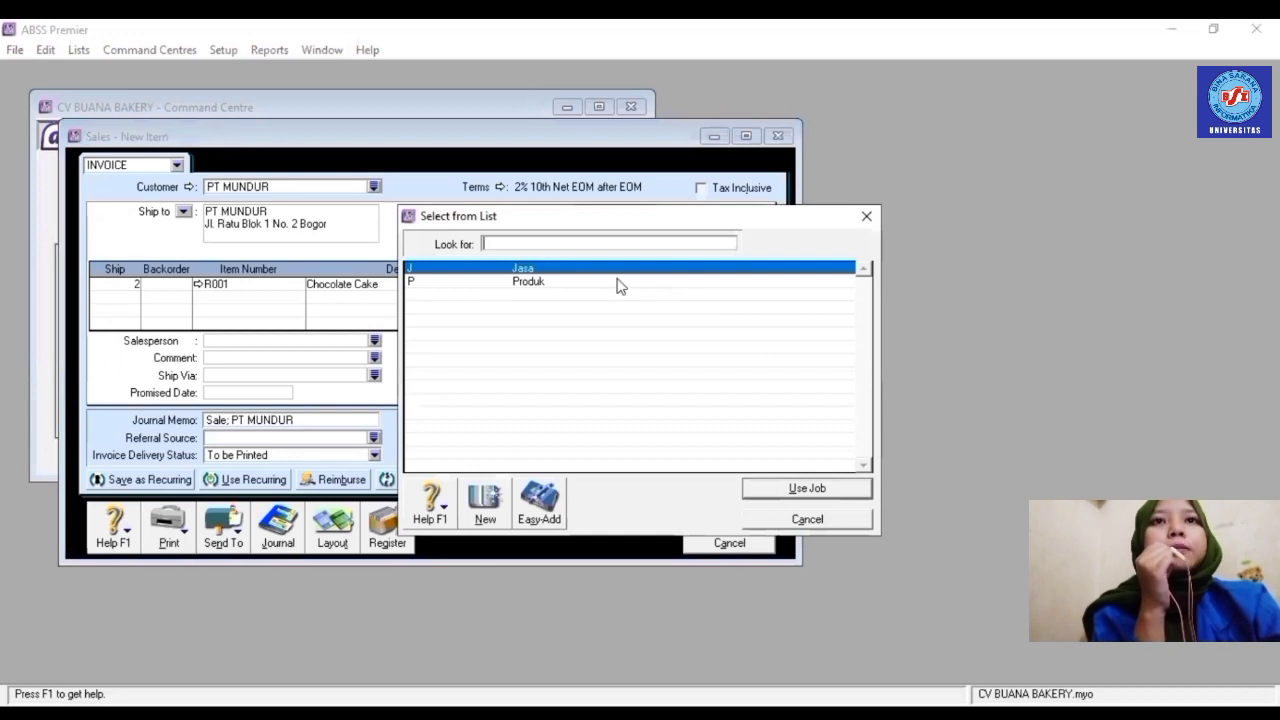
double_click(617, 283)
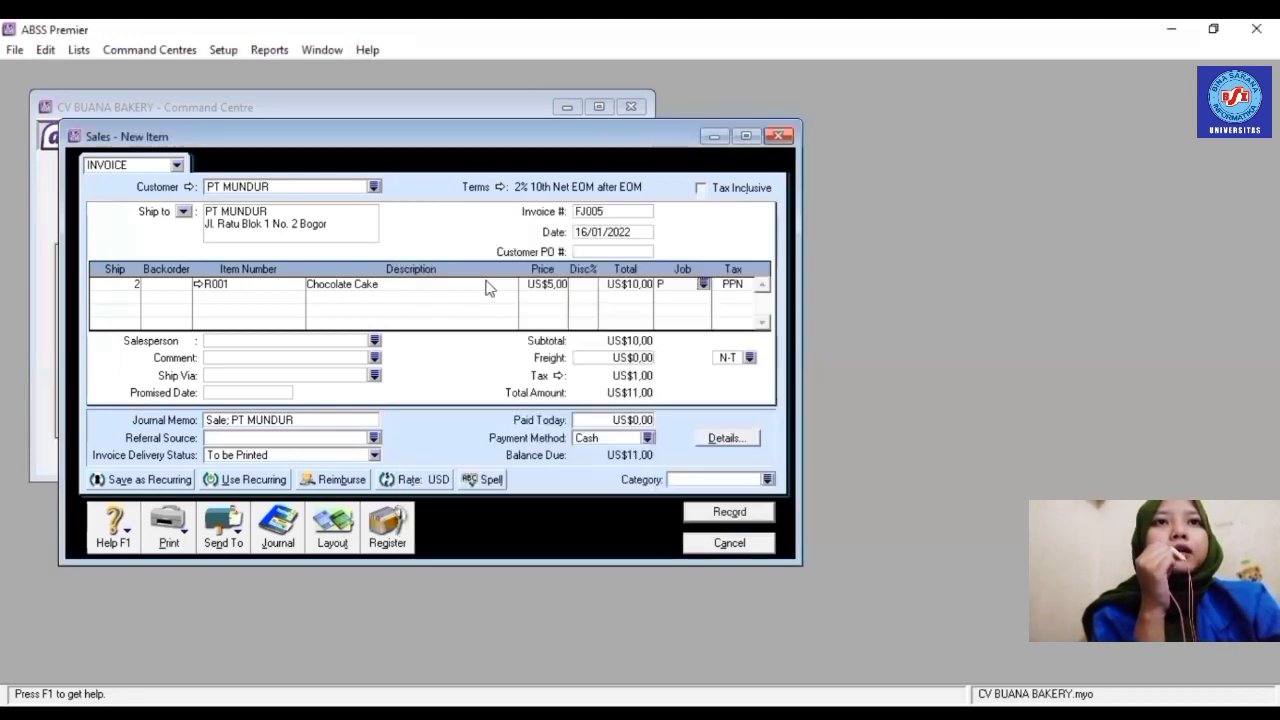
- Add a second line of 3 × R002 Cheese Cake under job Produk
click(131, 297)
text(3)
key(Tab)
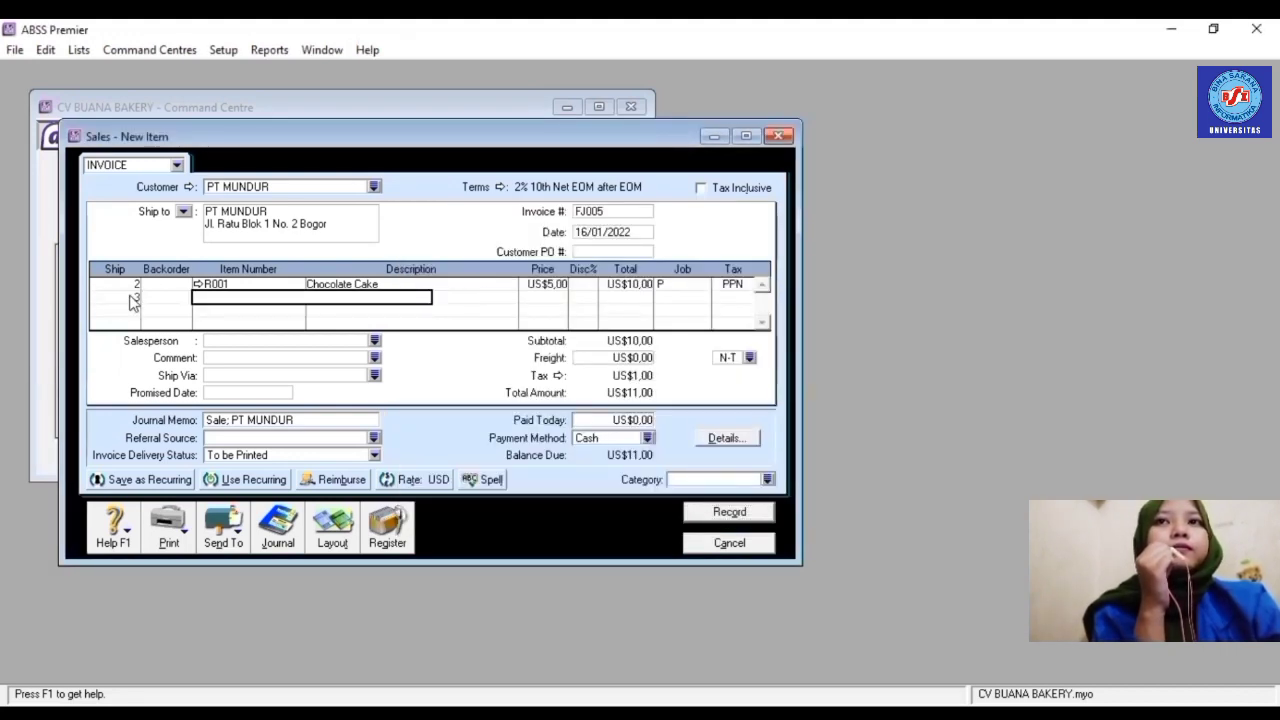
text(R002)
key(Tab)
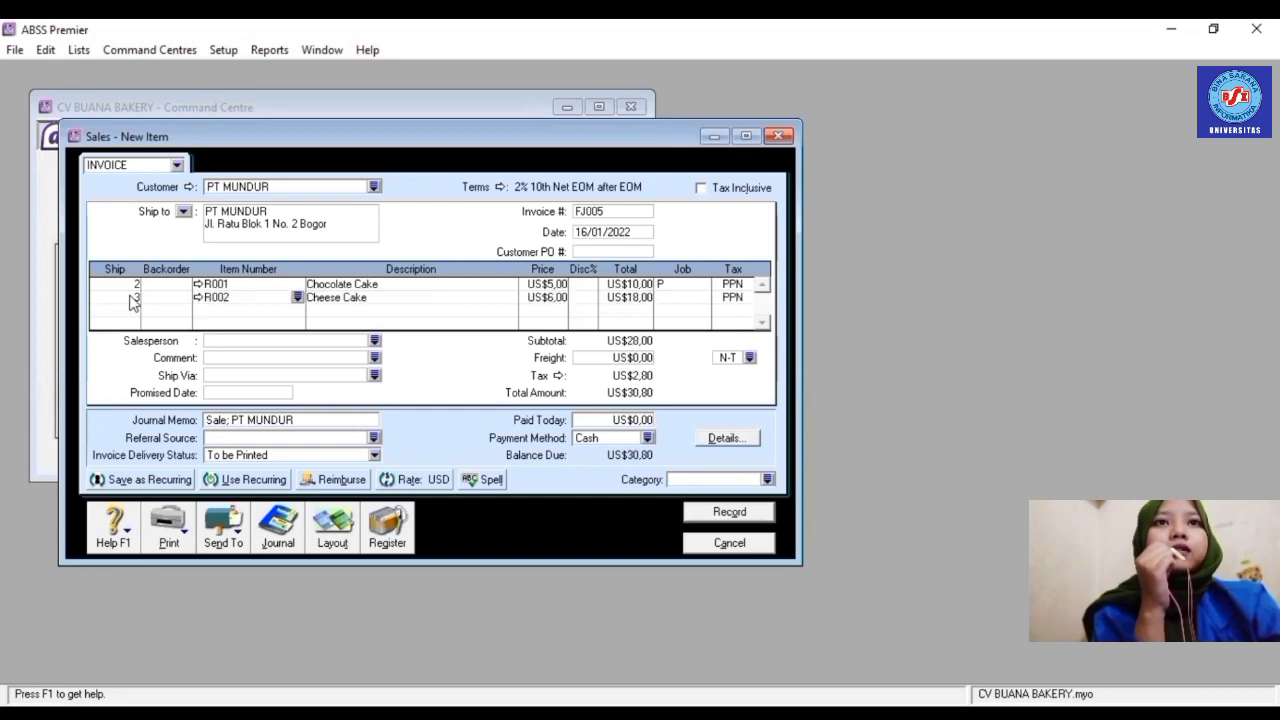
click(704, 299)
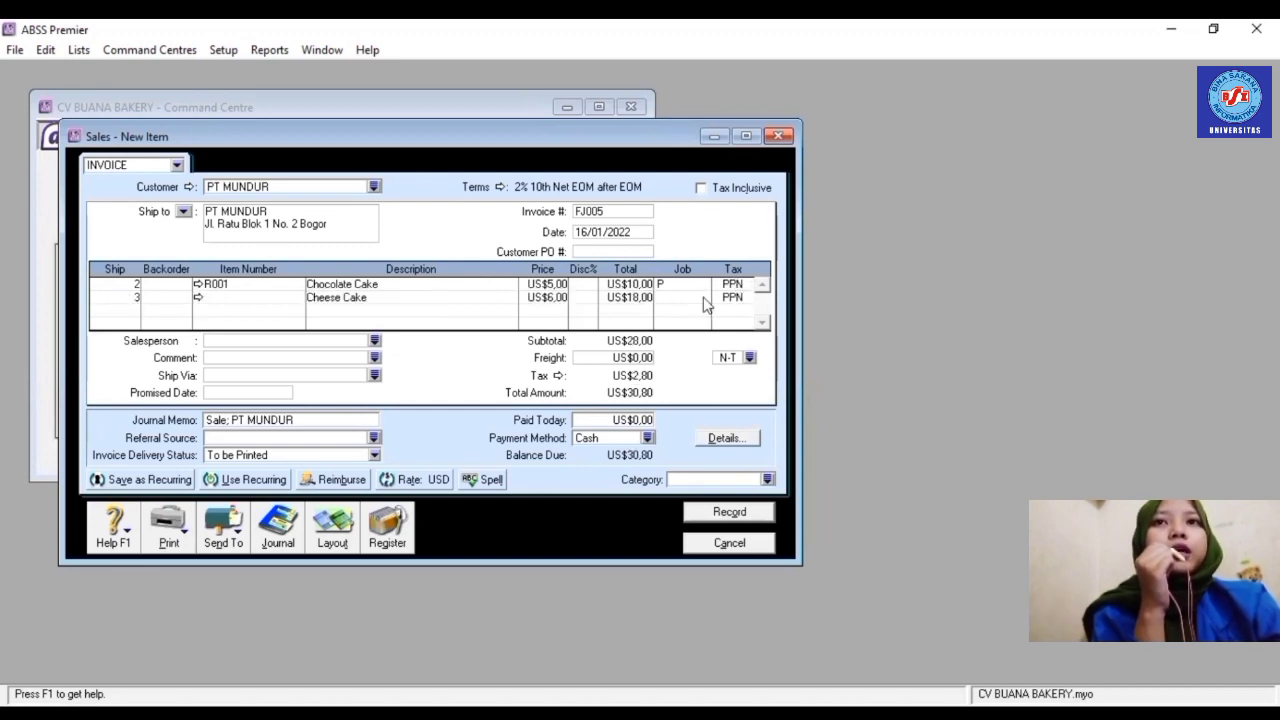
click(704, 298)
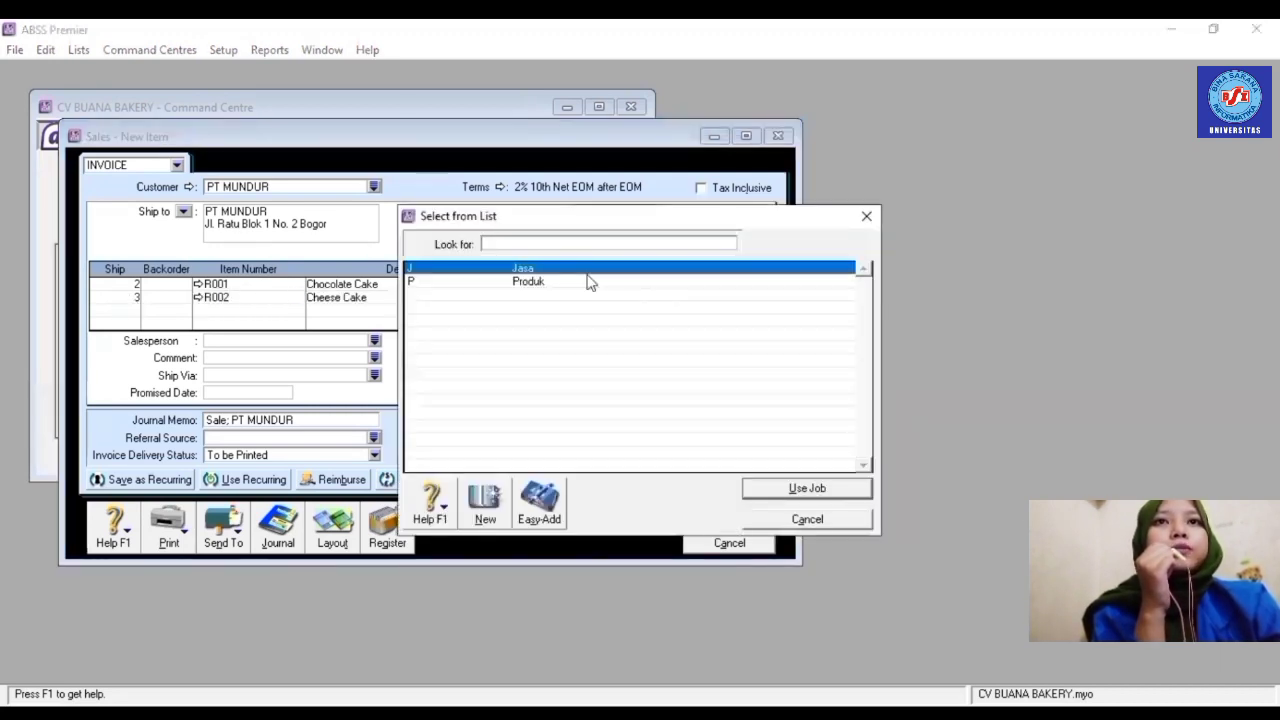
click(588, 282)
click(586, 284)
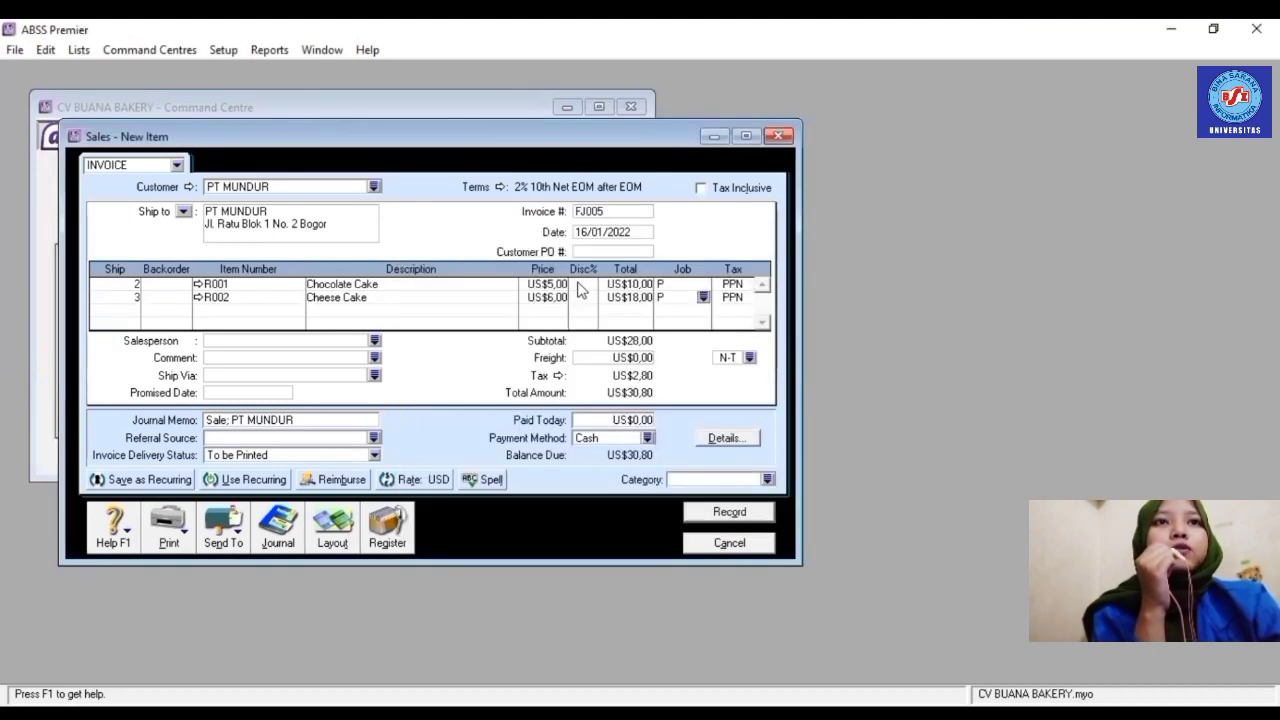
- Set the invoice category to Overseas, check the first line, and record FJ005
click(768, 480)
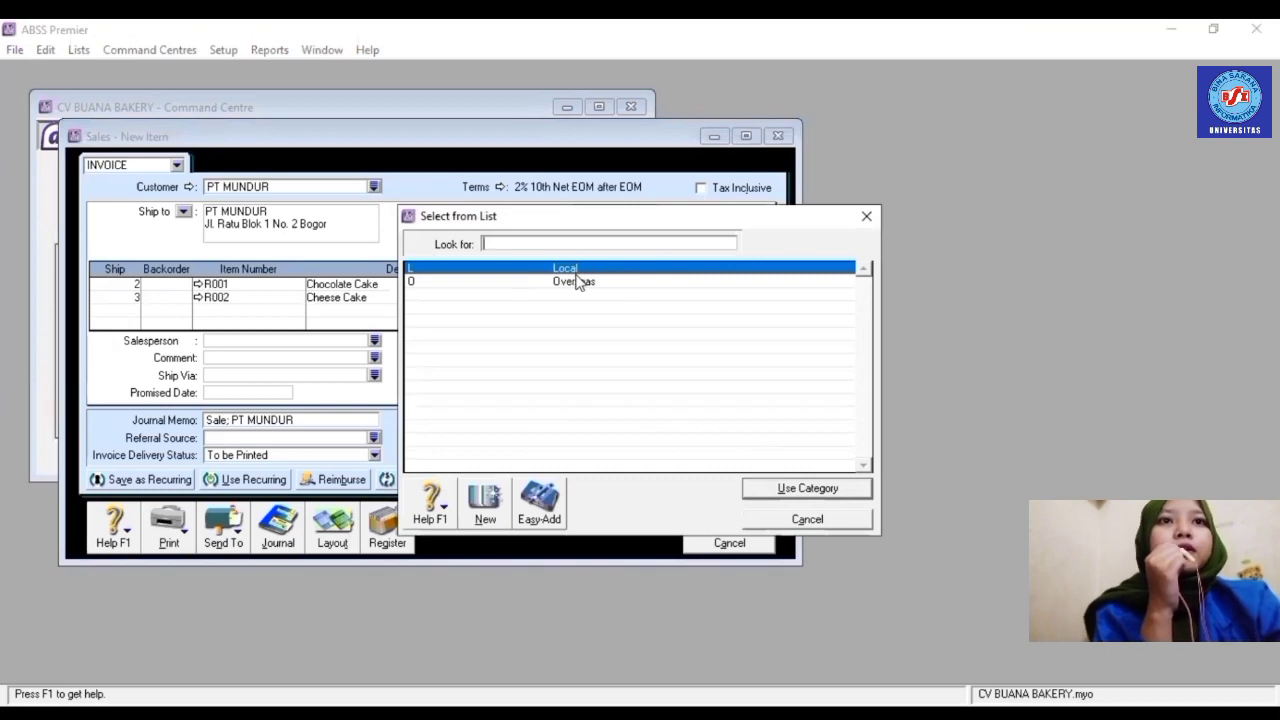
text(O)
double_click(577, 284)
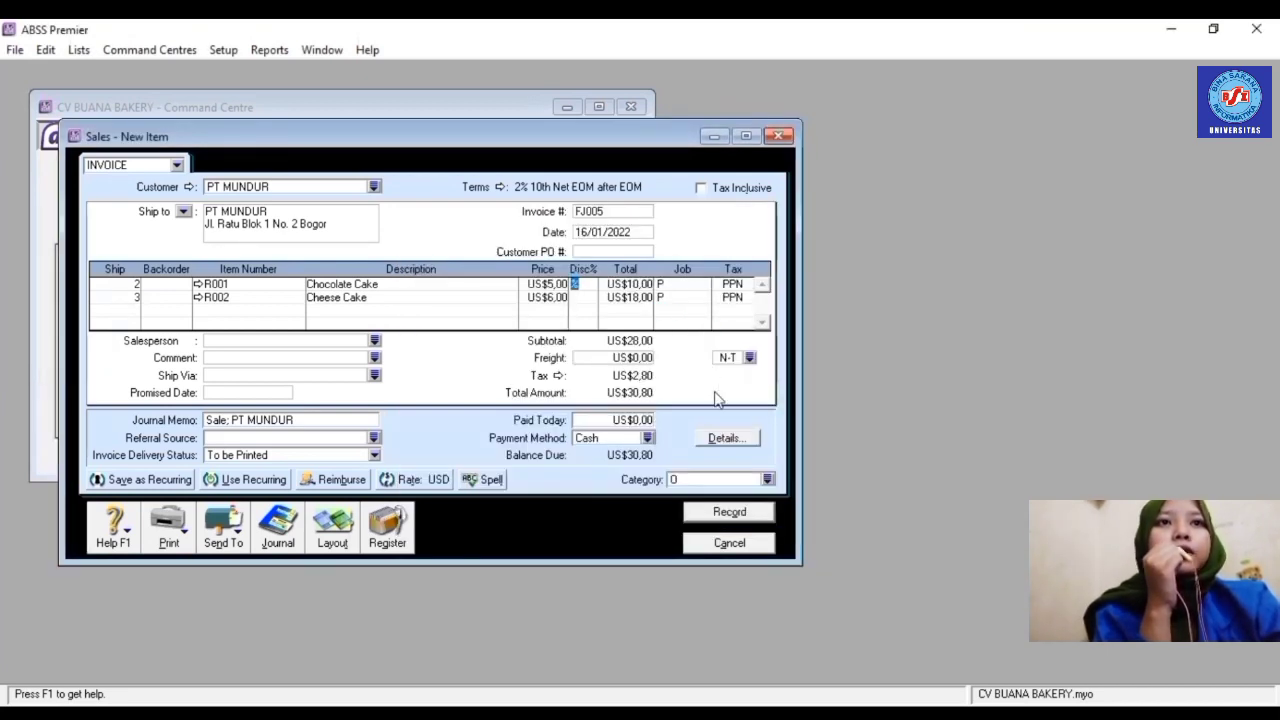
click(712, 513)
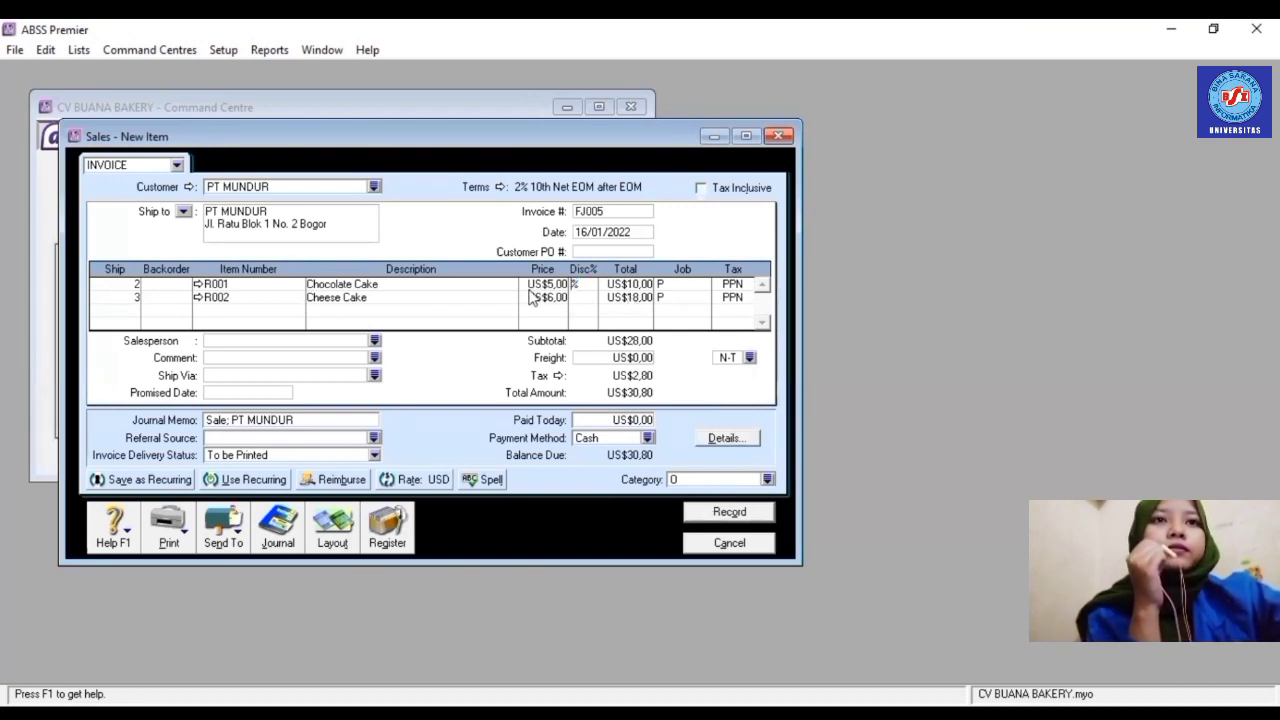
click(576, 285)
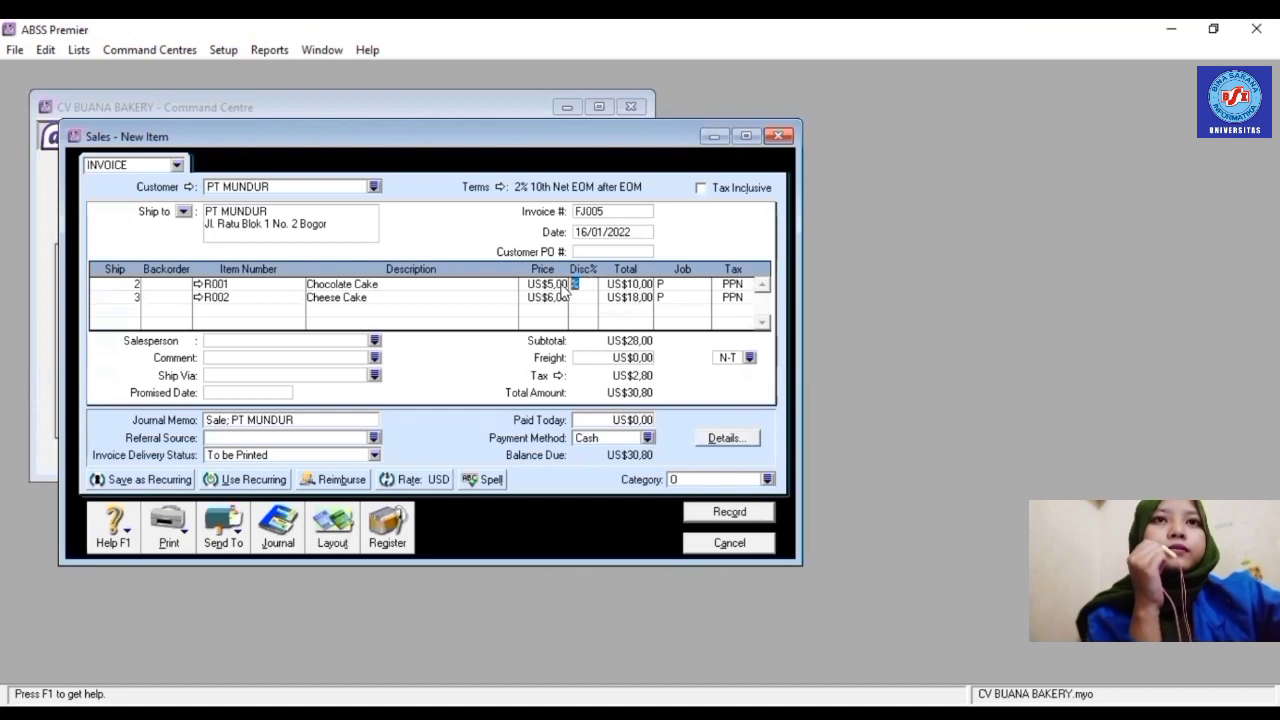
click(622, 284)
click(729, 511)
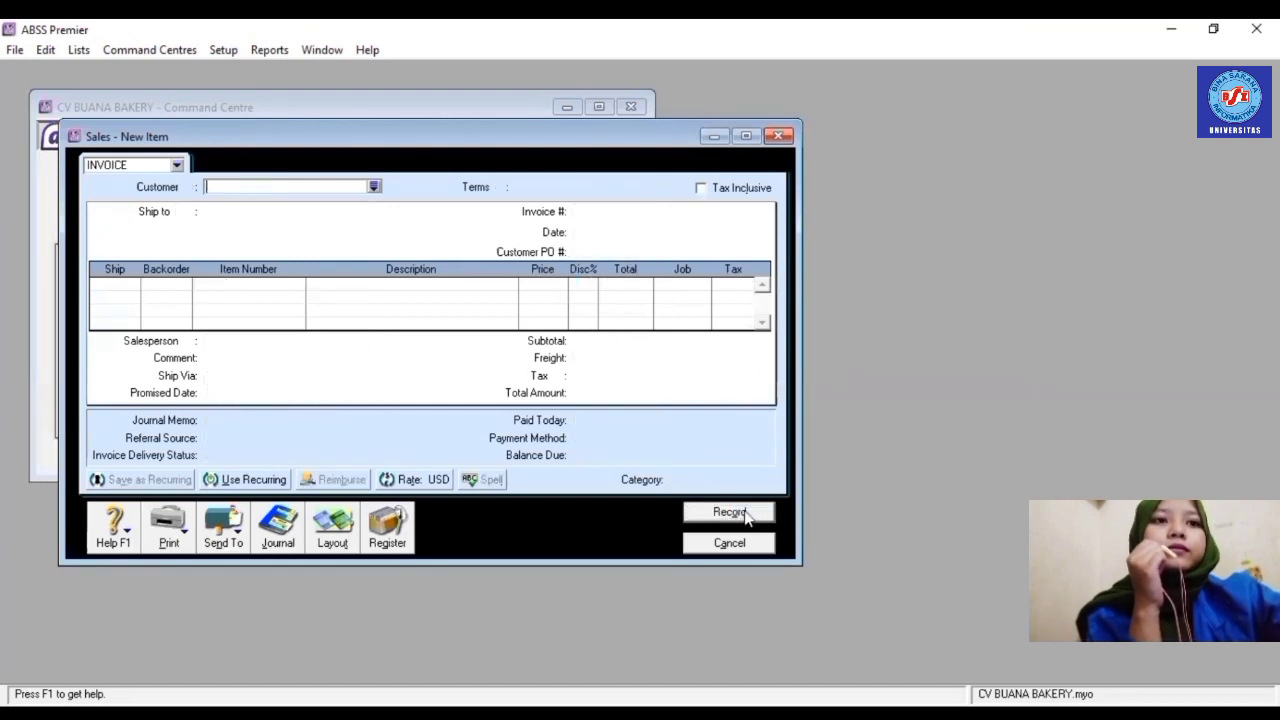
- Start a new sales invoice with BARA as the customer
key(Escape)
click(350, 314)
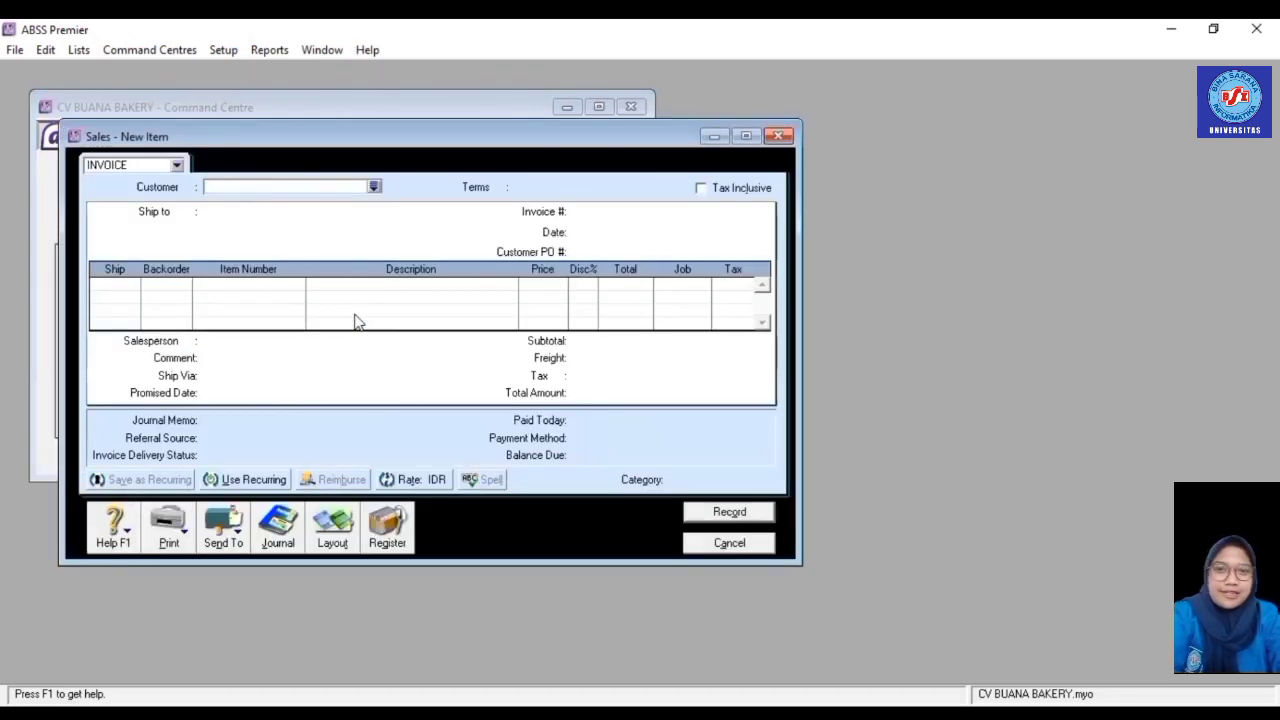
click(373, 186)
click(440, 270)
double_click(440, 270)
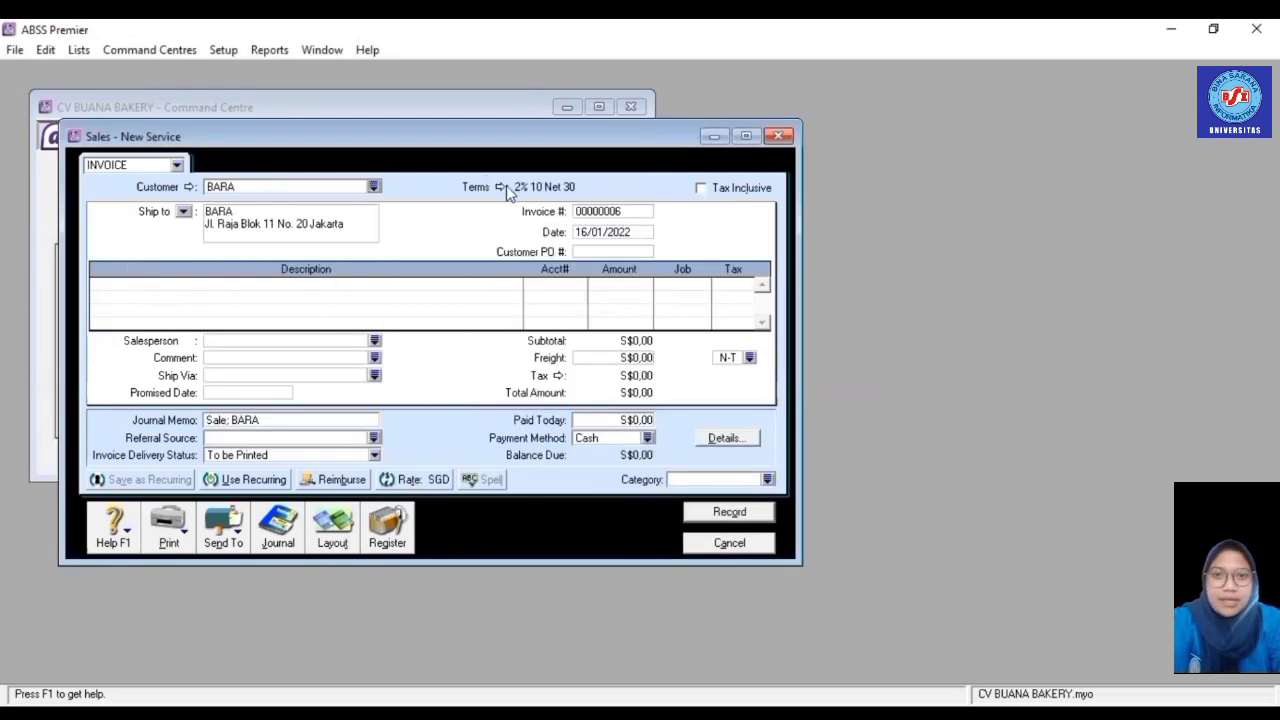
- Give BARA's sale terms due a day after EOM with a 10th discount date, then show layouts
click(480, 186)
click(813, 252)
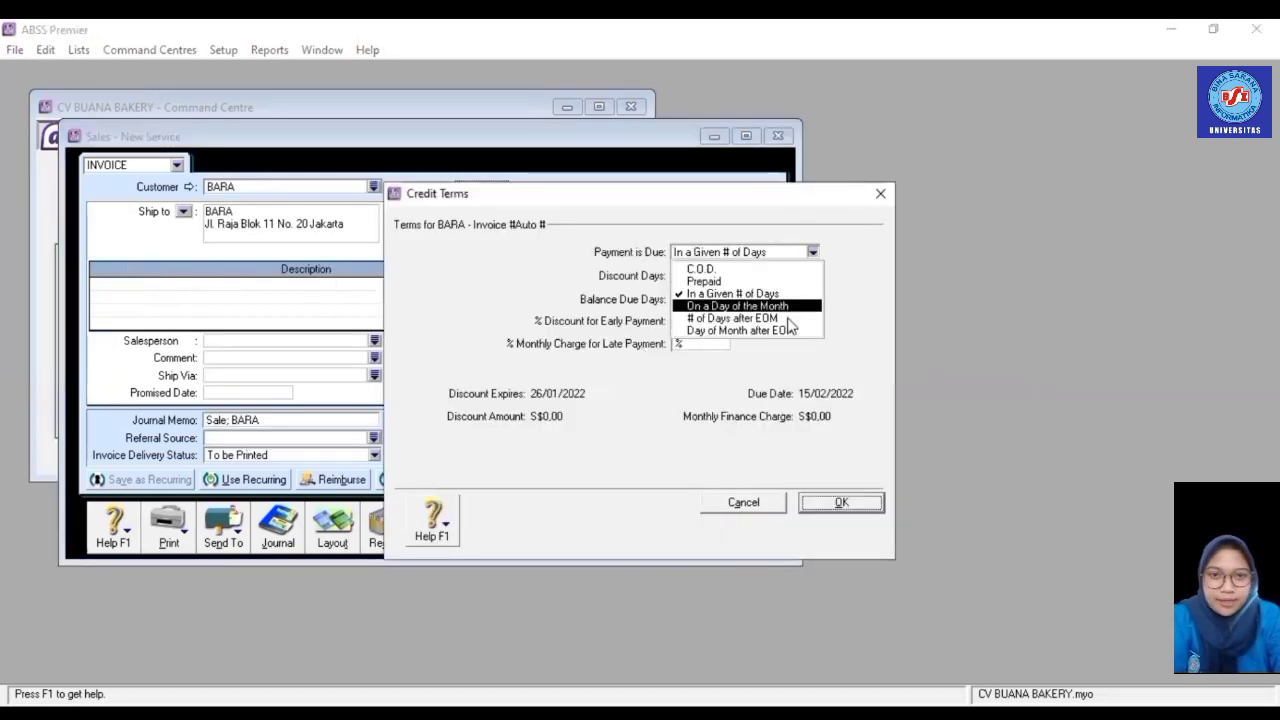
click(740, 331)
click(725, 276)
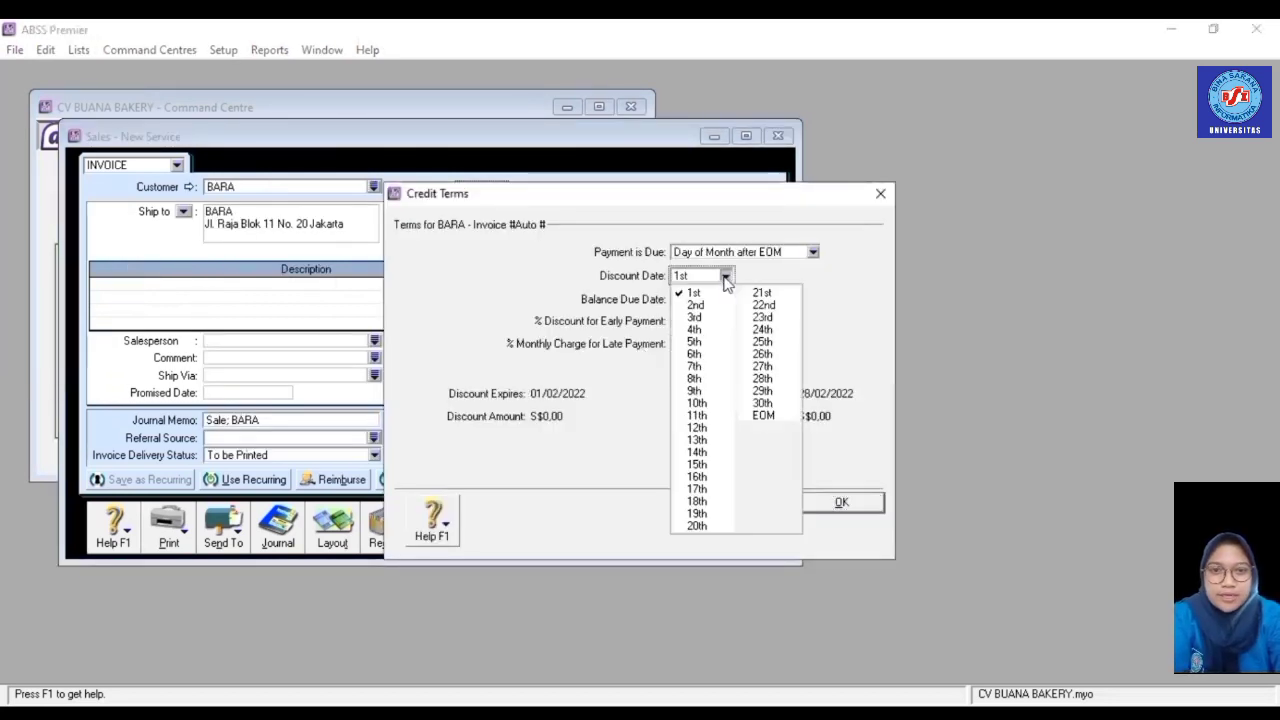
click(703, 405)
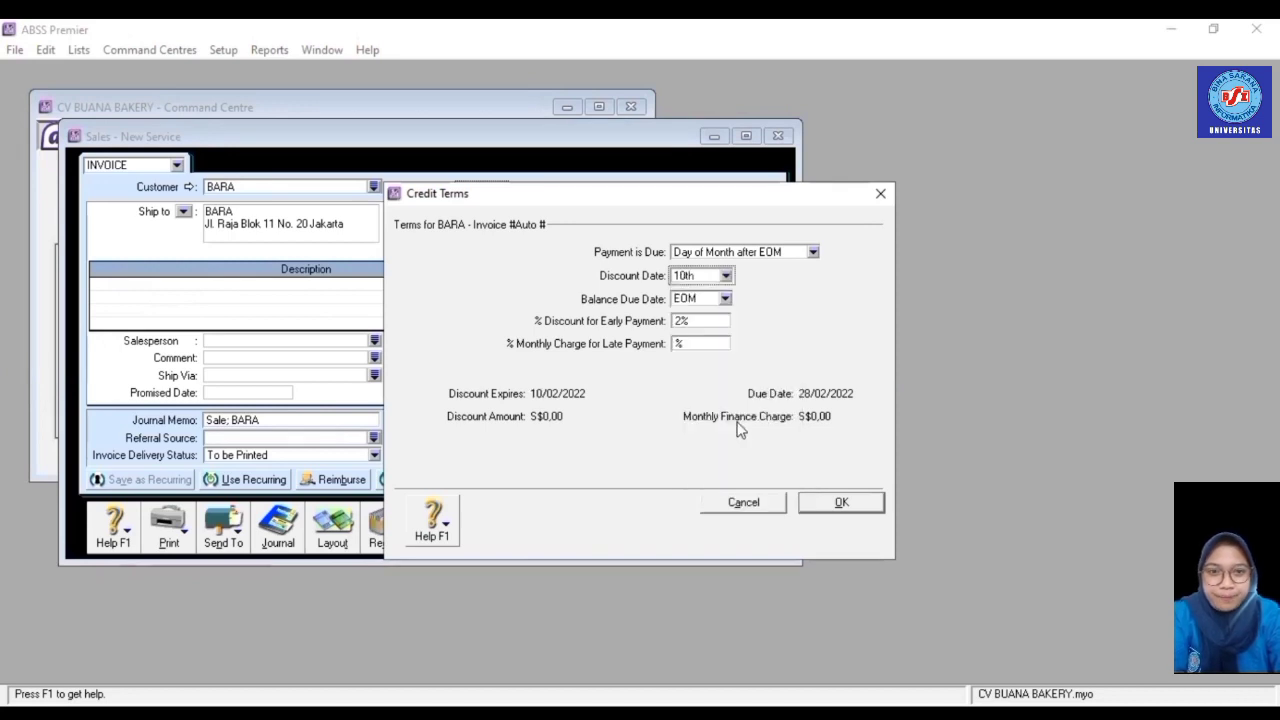
click(841, 504)
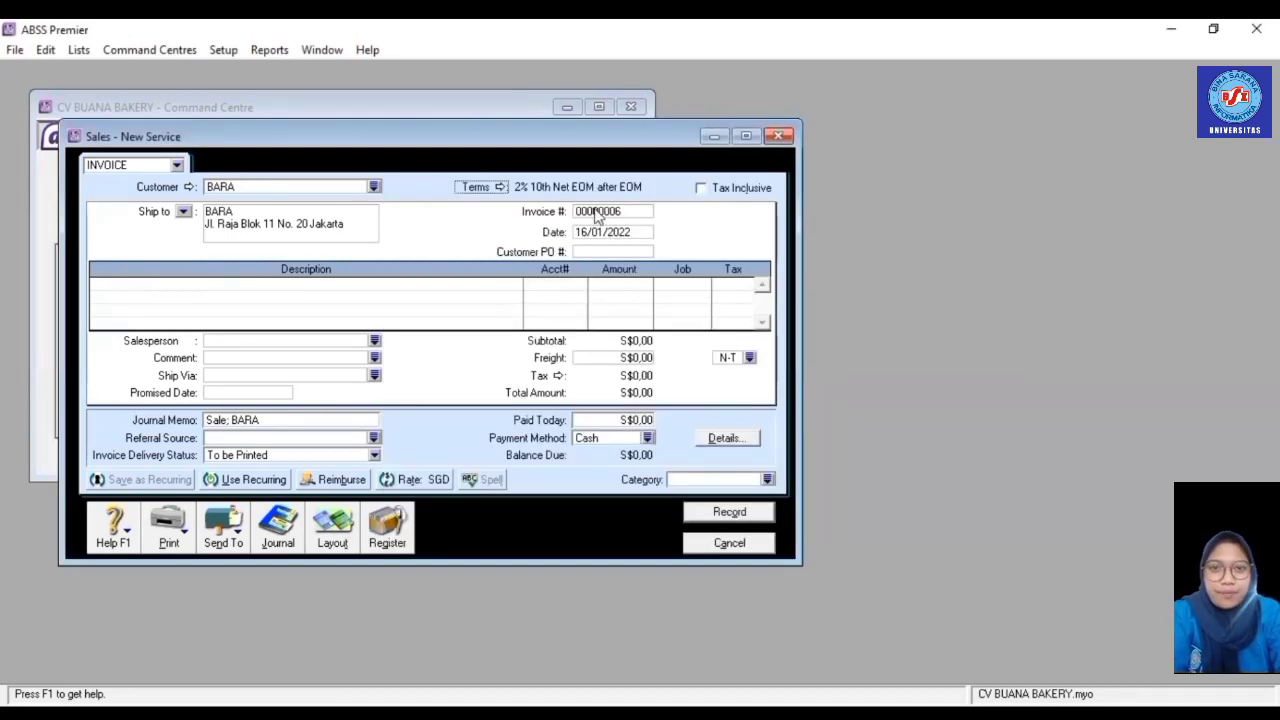
click(335, 538)
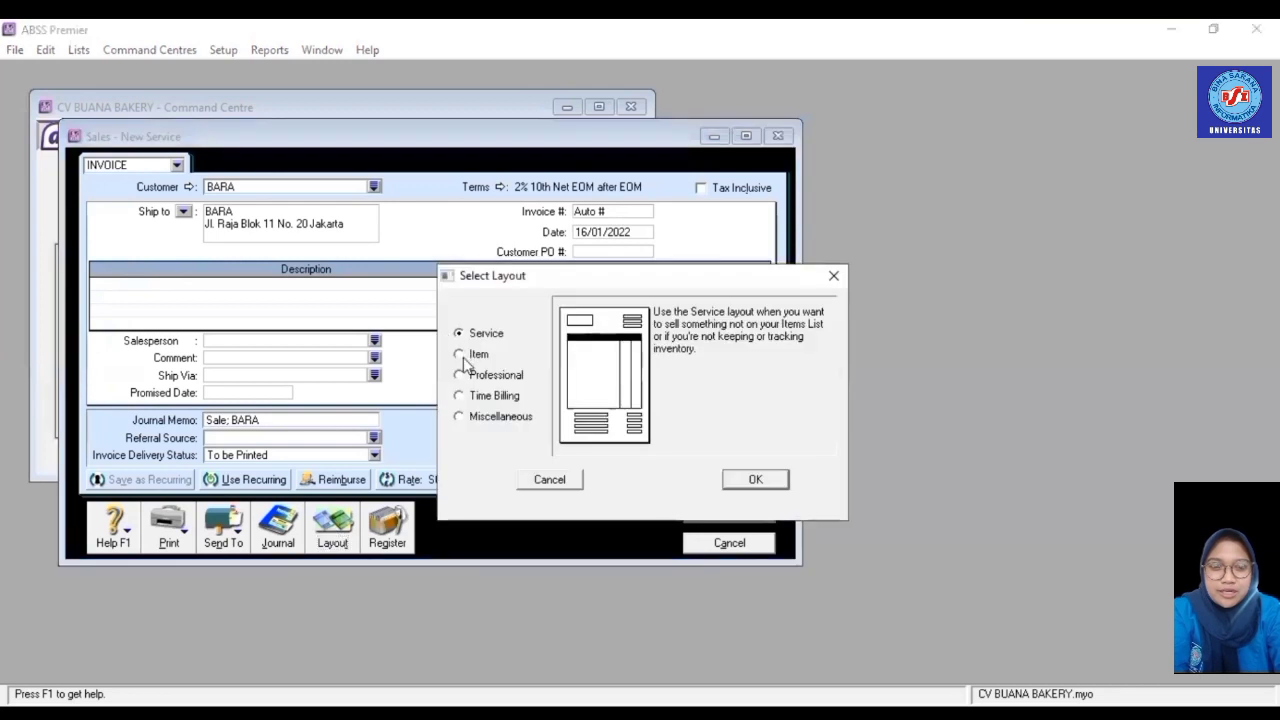
- Switch the sale to Item layout and set invoice number FJ006
click(459, 354)
click(778, 480)
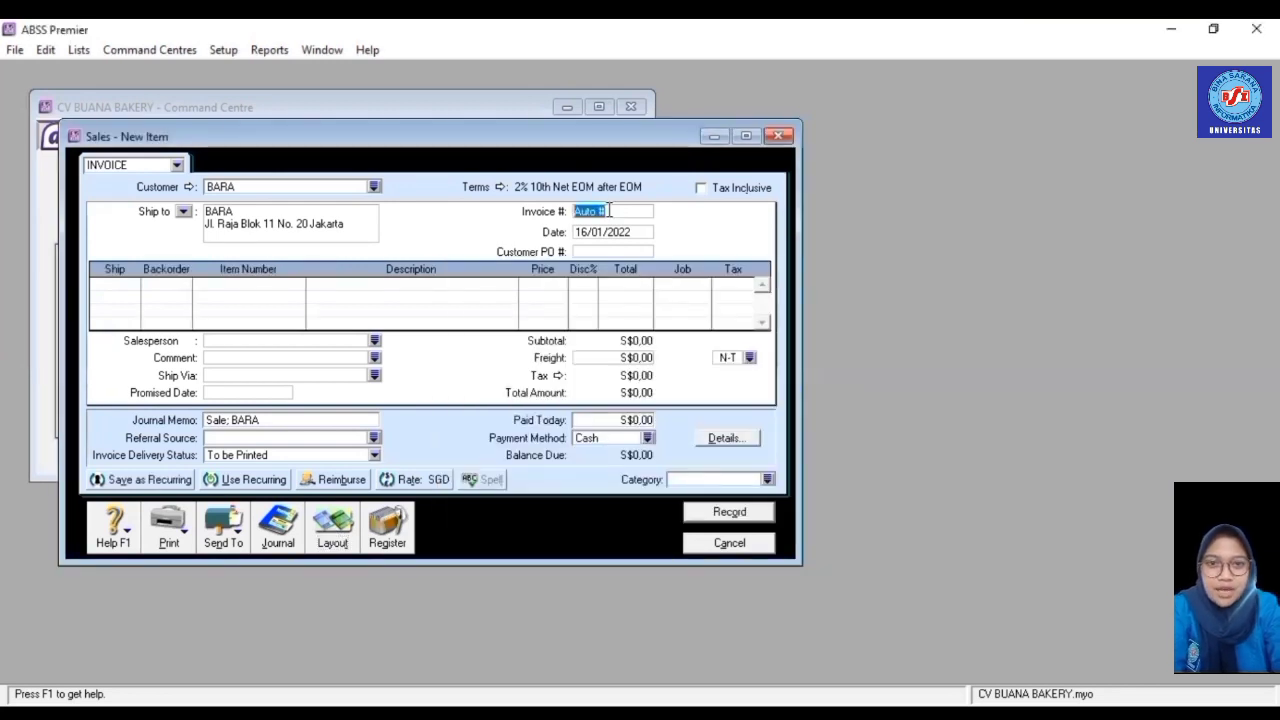
text(FJ006)
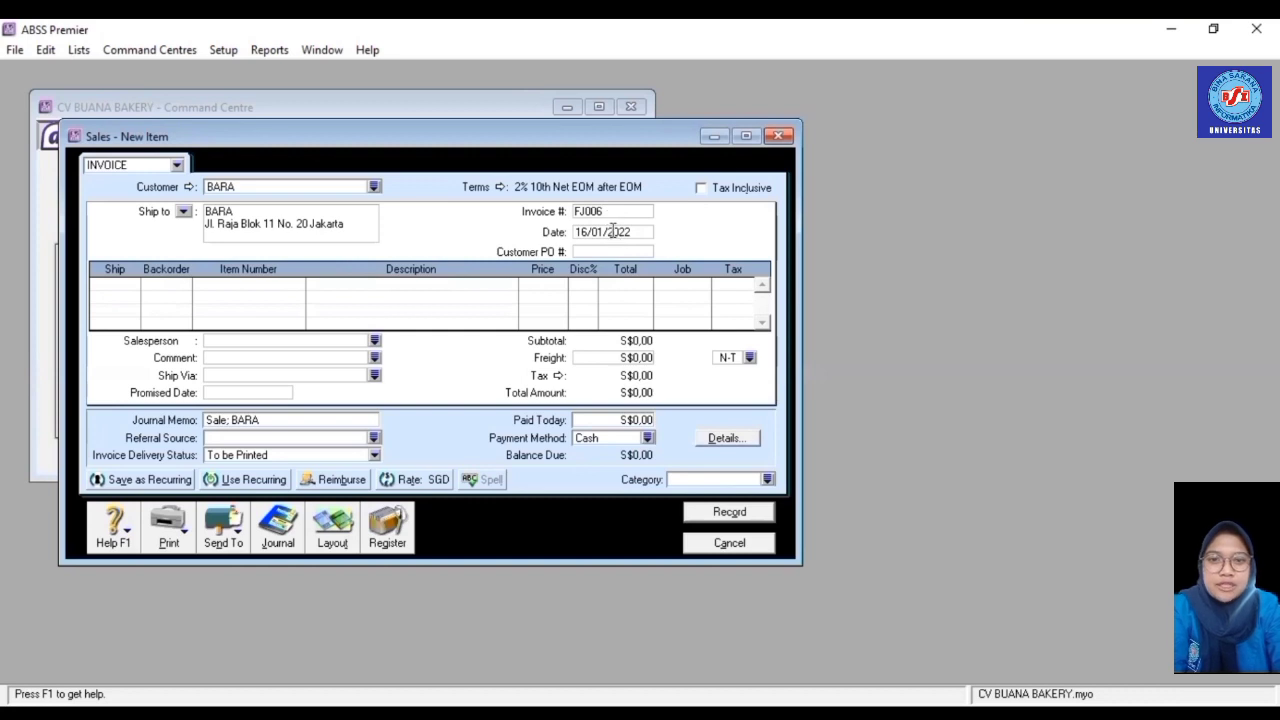
click(613, 231)
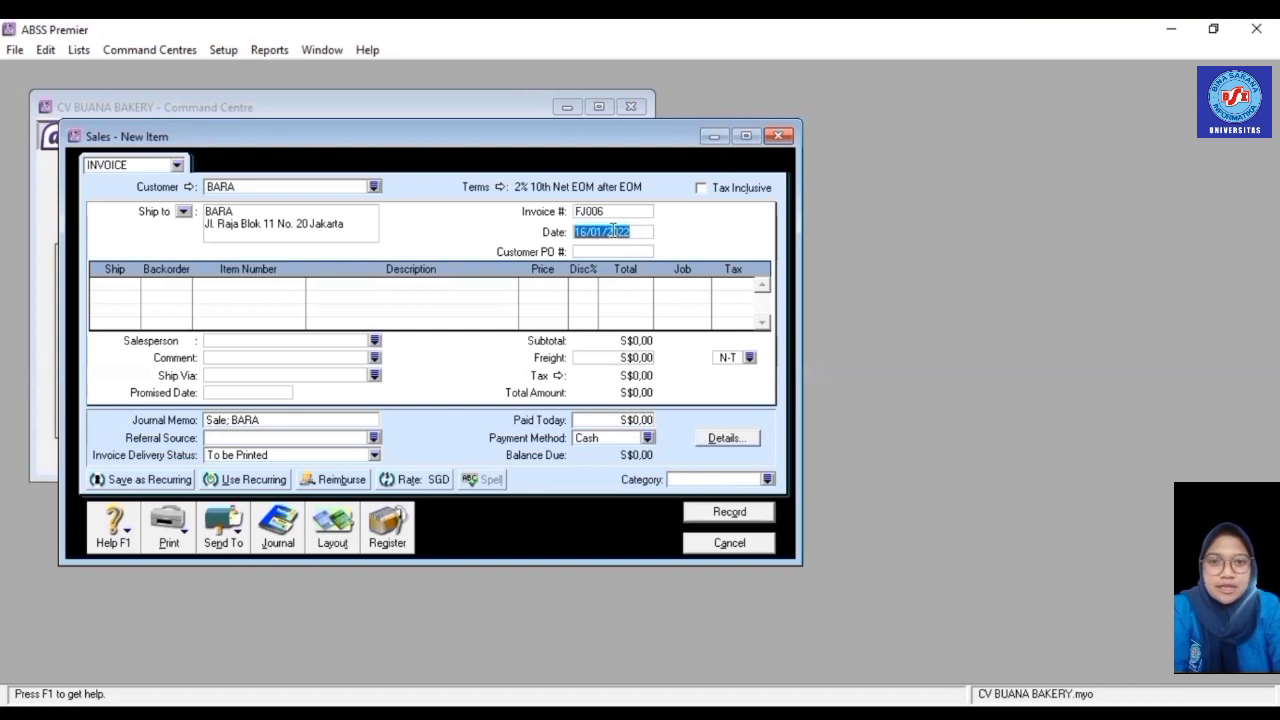
- Add a first line of 20 × R001 Chocolate Cake under job Produk
click(127, 288)
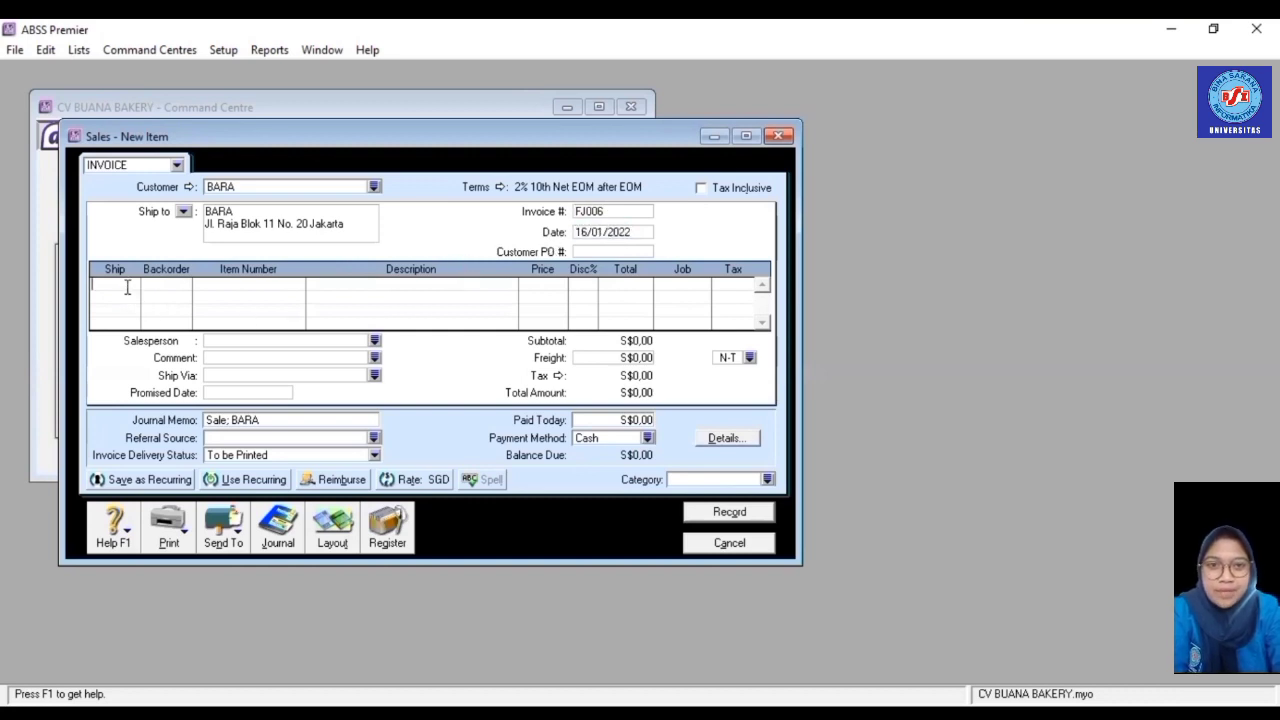
text(20)
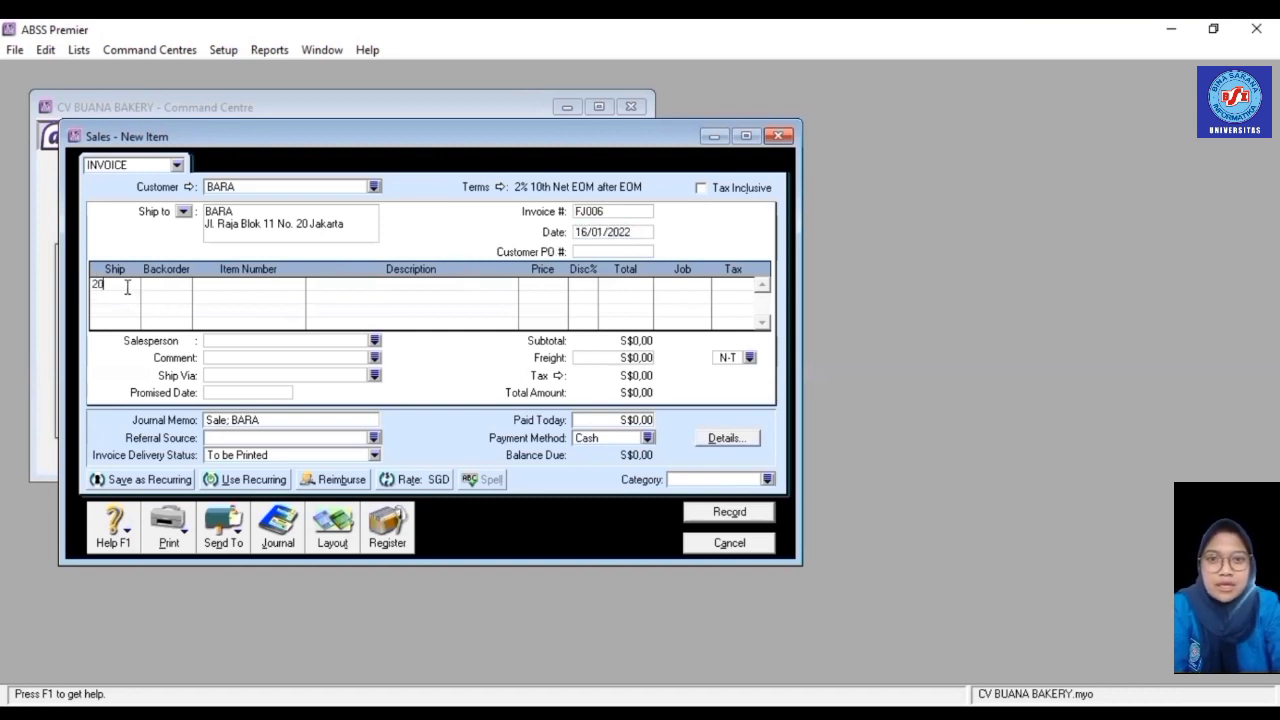
key(Tab)
text(F)
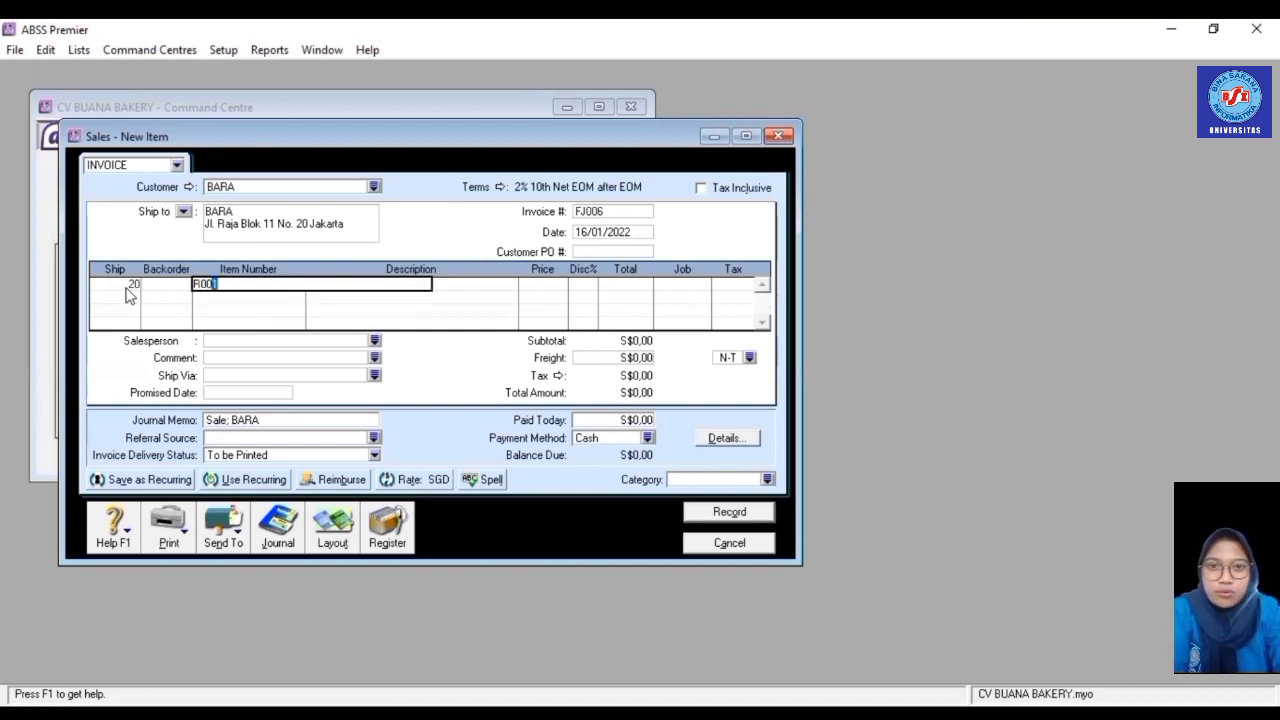
key(Tab)
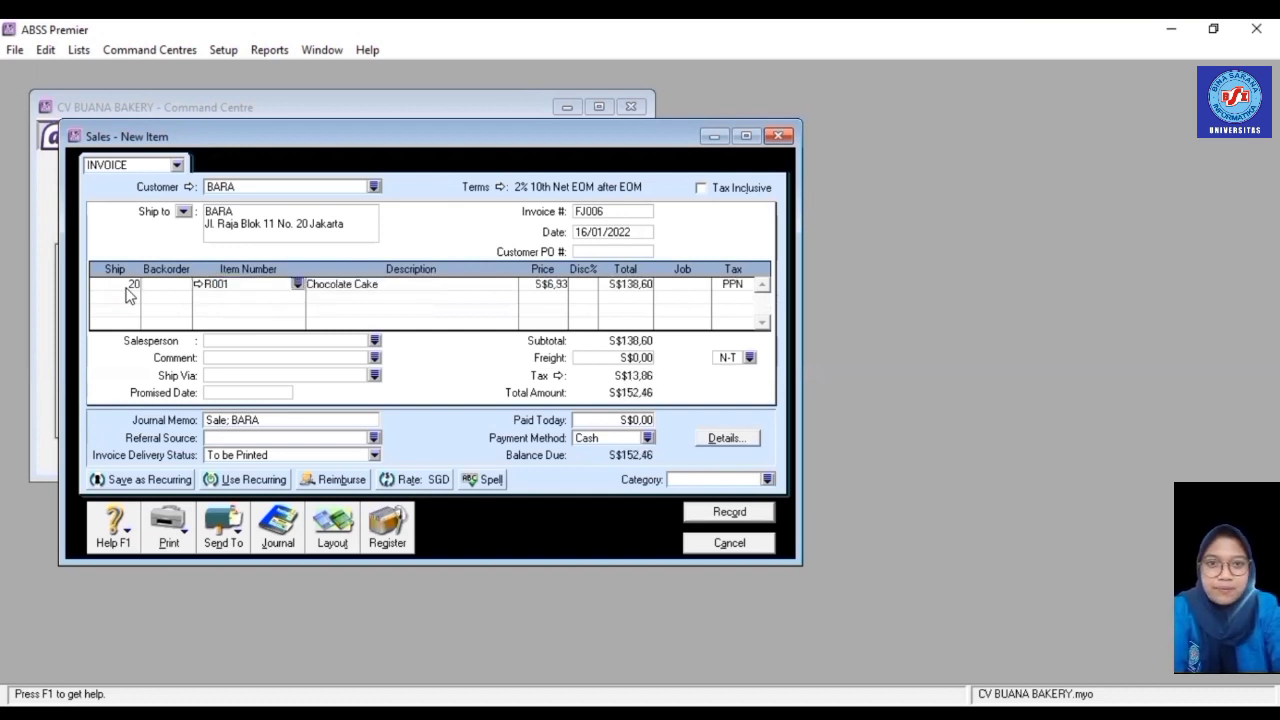
click(702, 291)
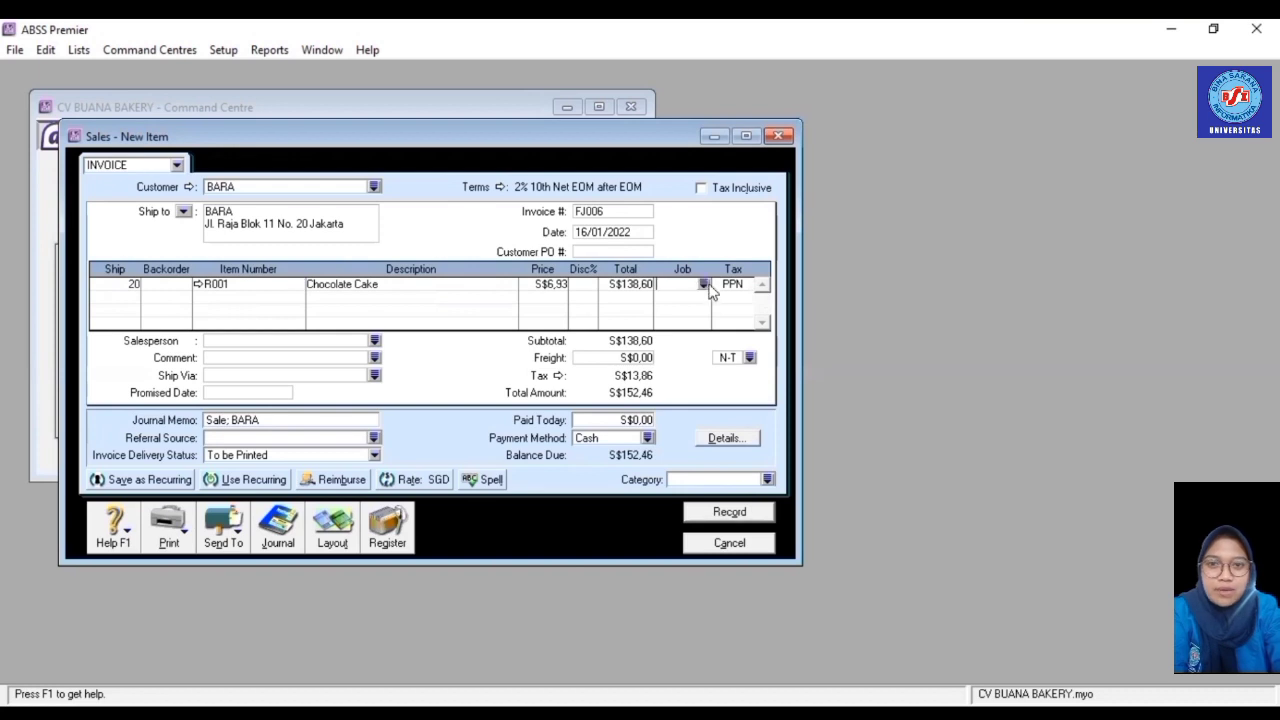
click(704, 285)
double_click(551, 283)
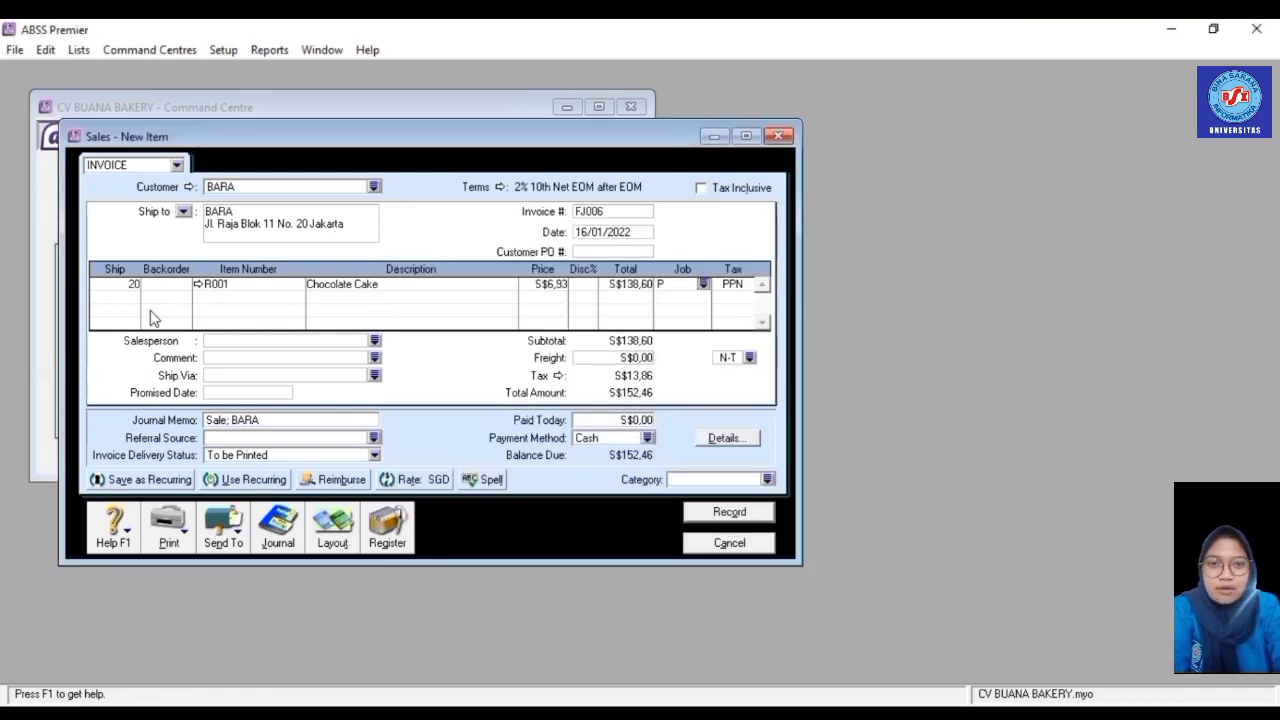
- Add a second line of 15 × R002 Cheese Cake under job Produk
click(127, 296)
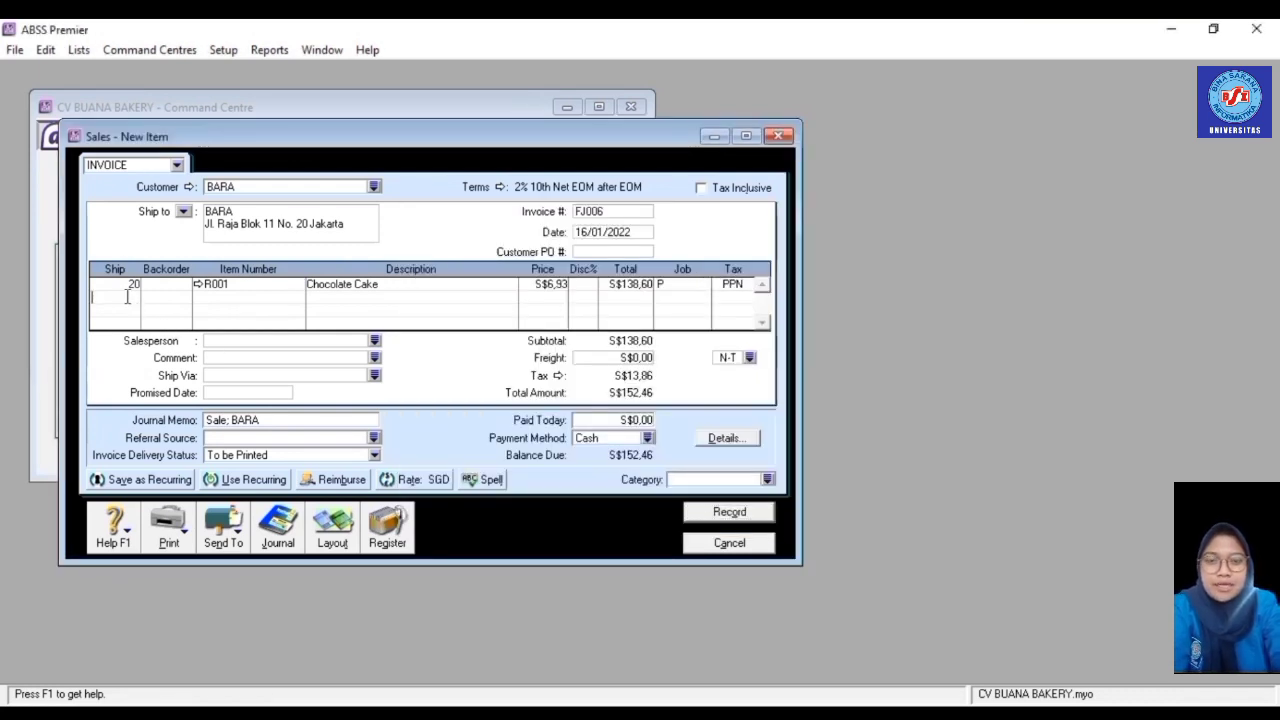
text(15)
key(Tab)
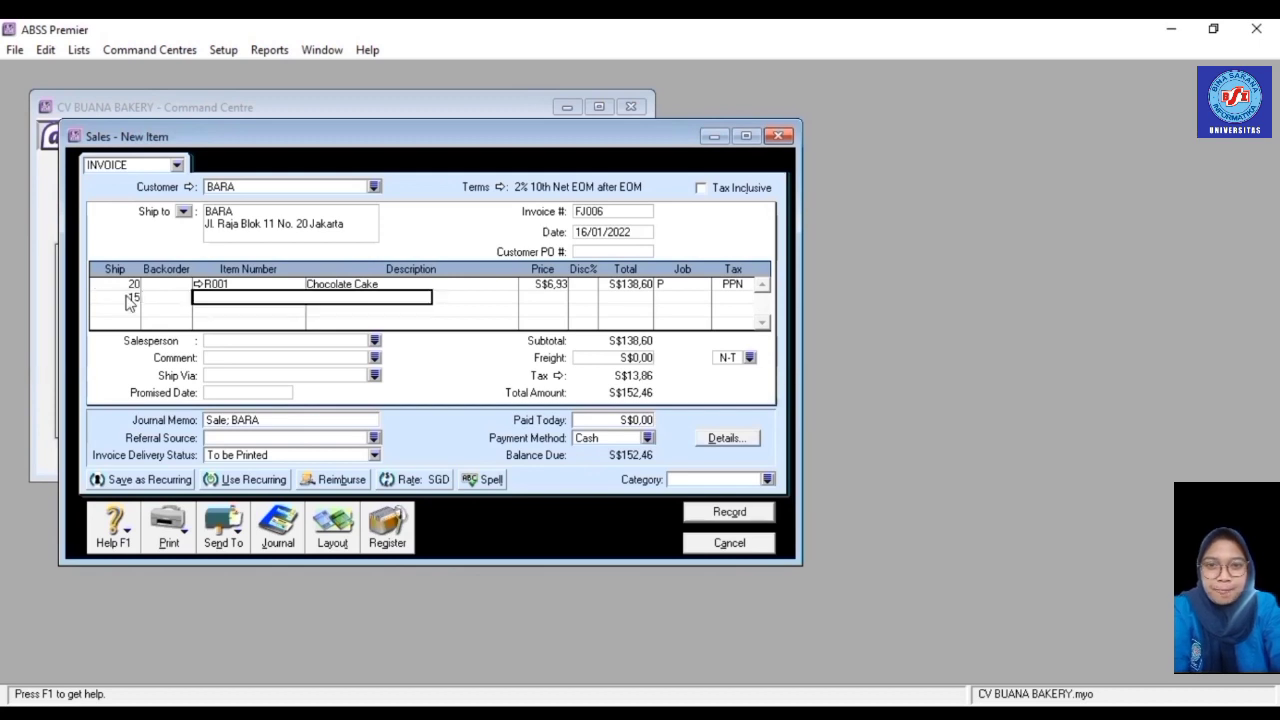
text(R002)
key(Tab)
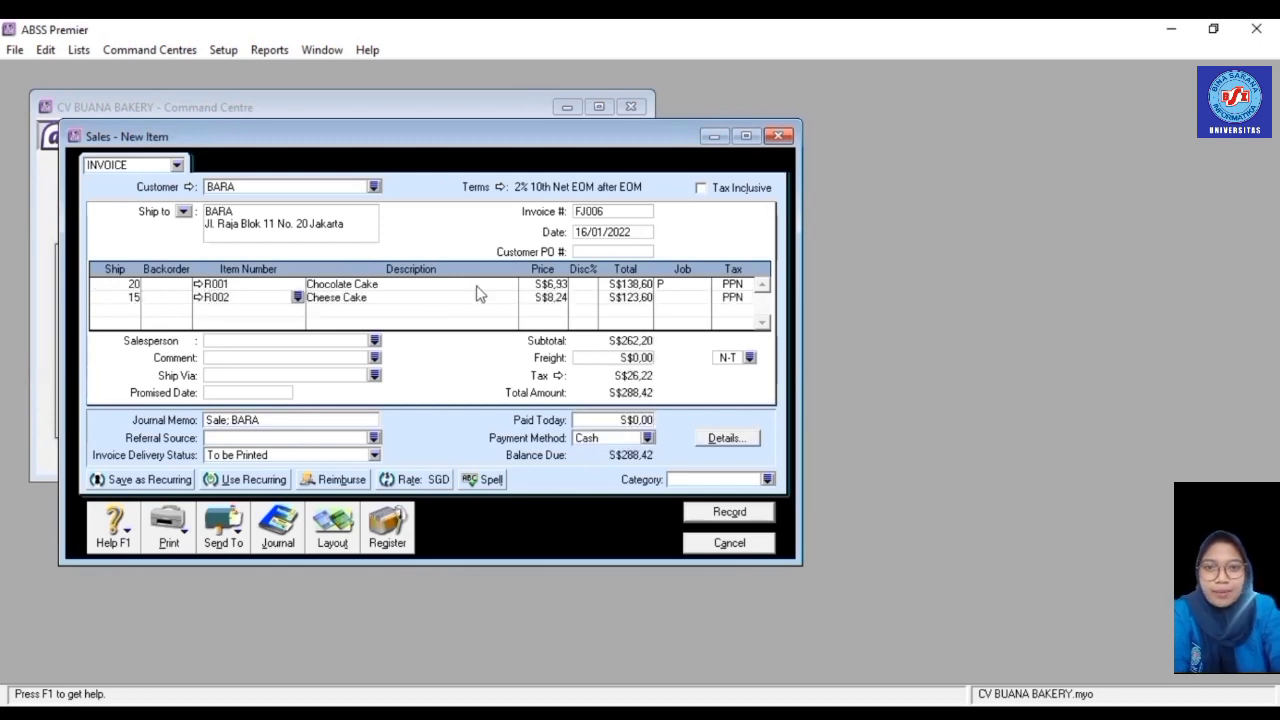
click(704, 297)
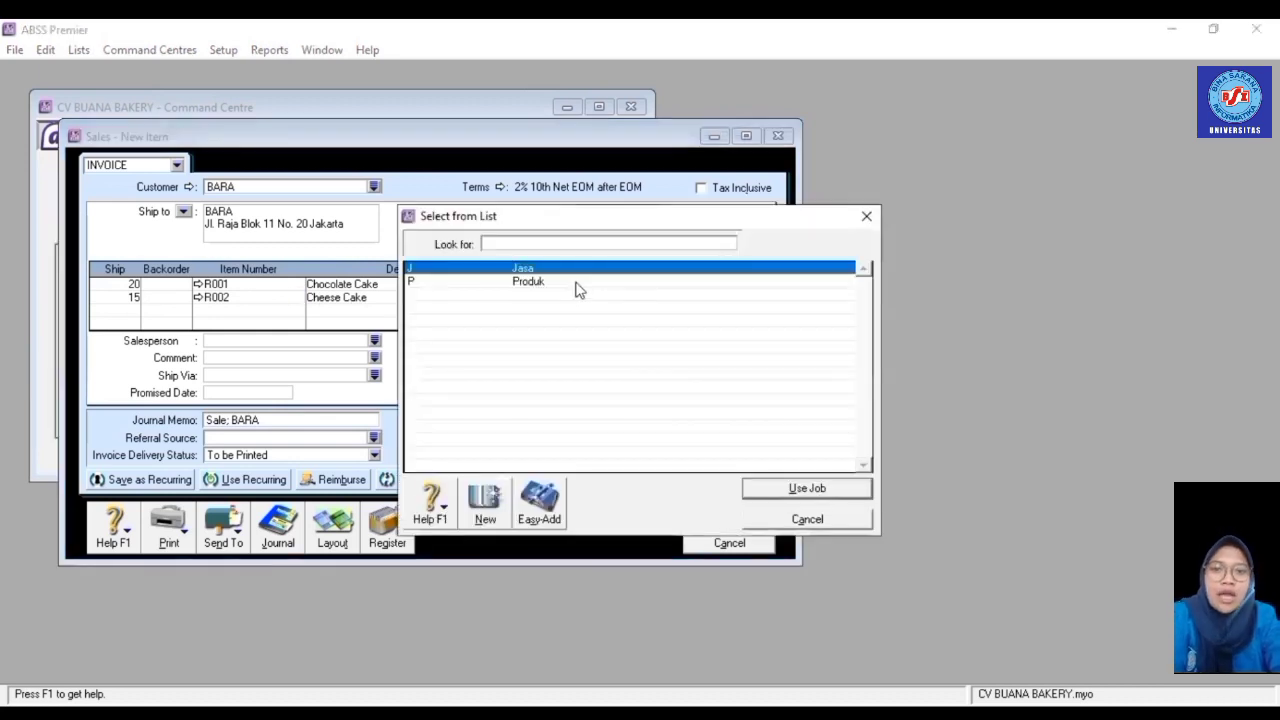
double_click(577, 284)
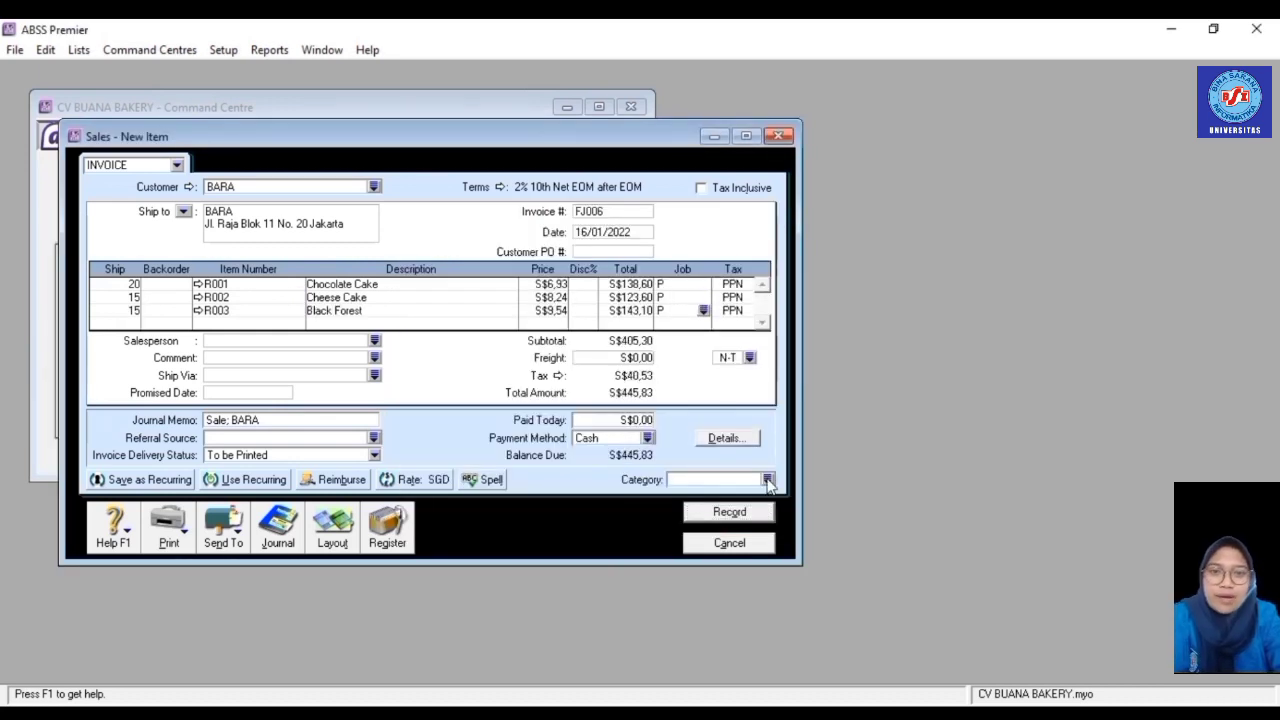
- Set the invoice category to Overseas and record FJ006
click(768, 480)
double_click(608, 284)
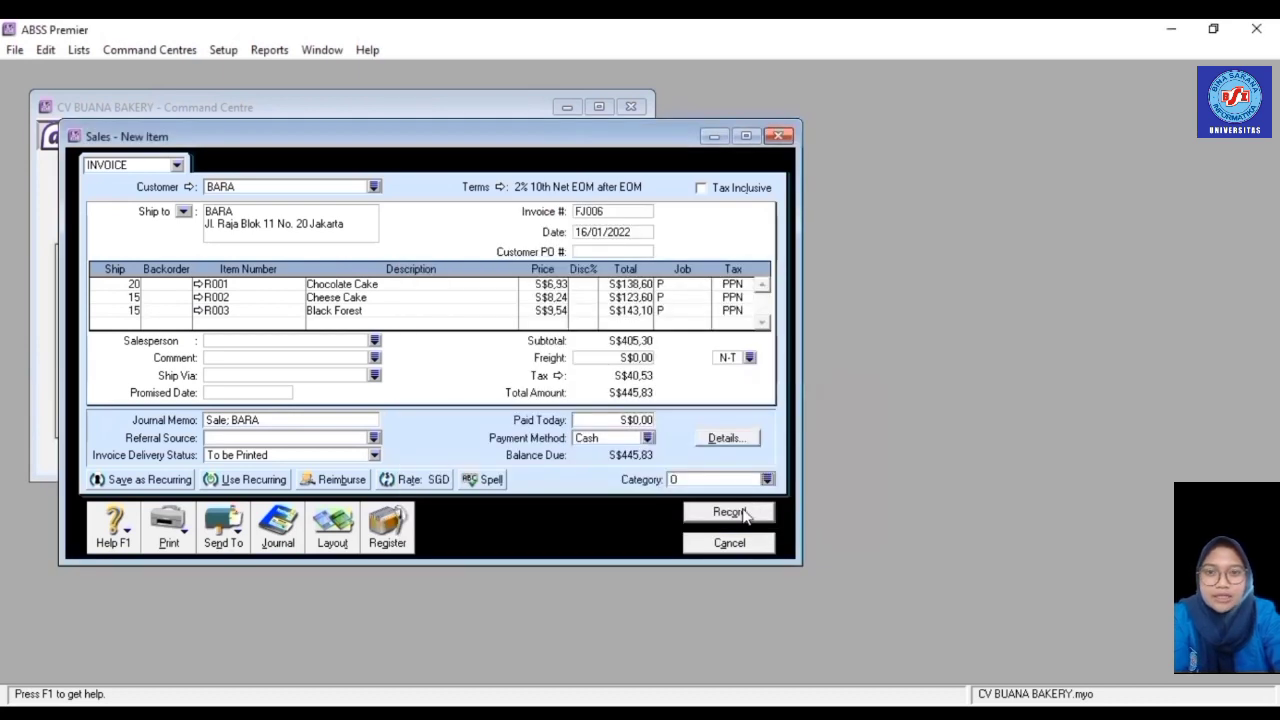
click(729, 512)
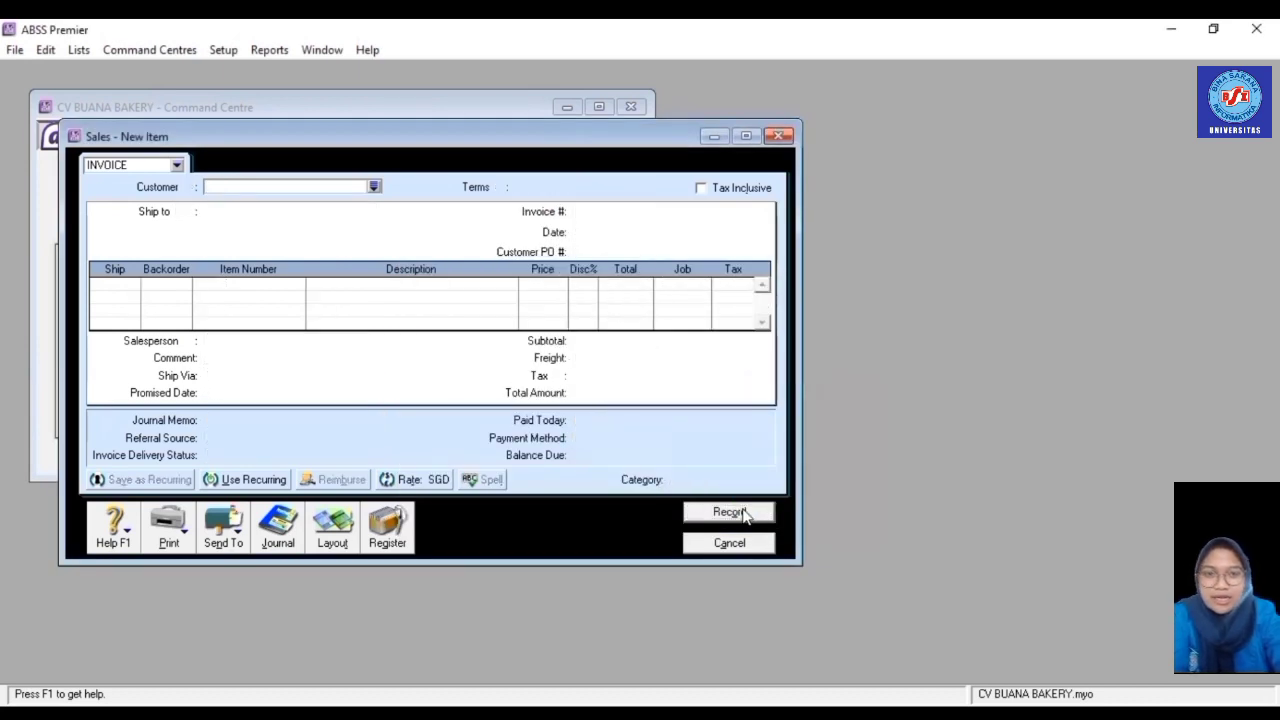
- Close the sales form and start a new purchase from supplier PT INDOMART
click(743, 549)
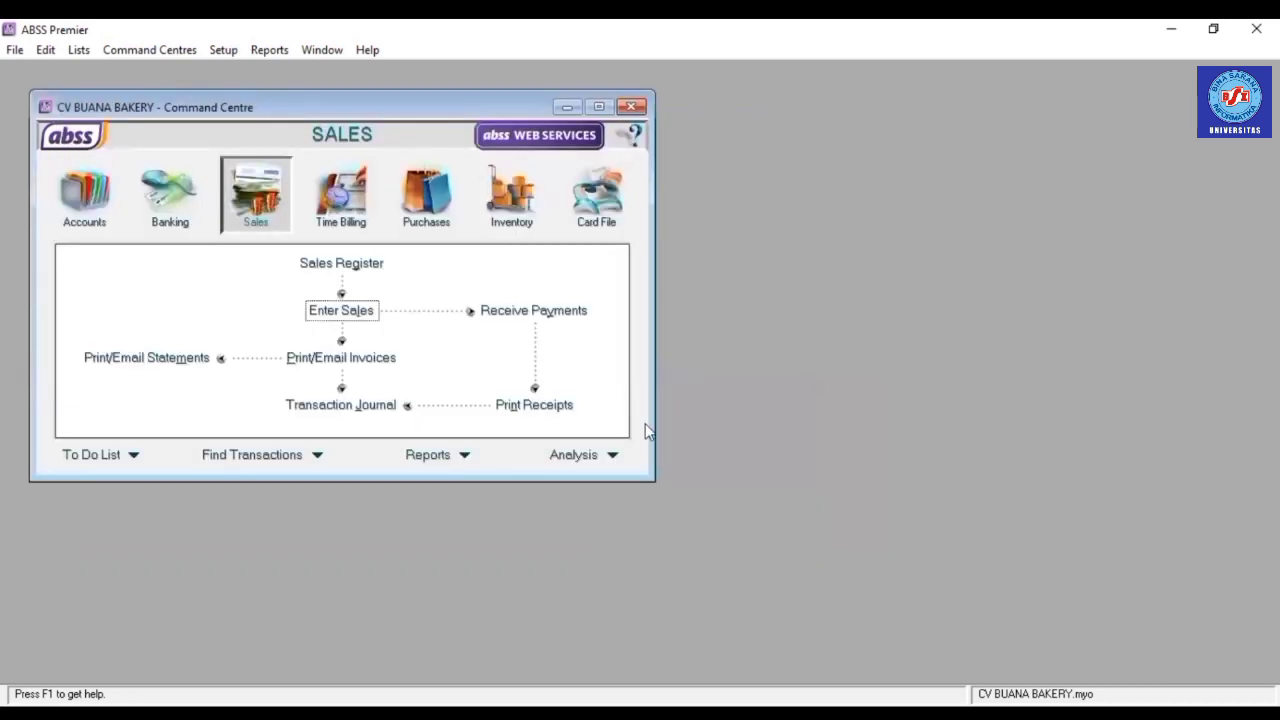
click(426, 195)
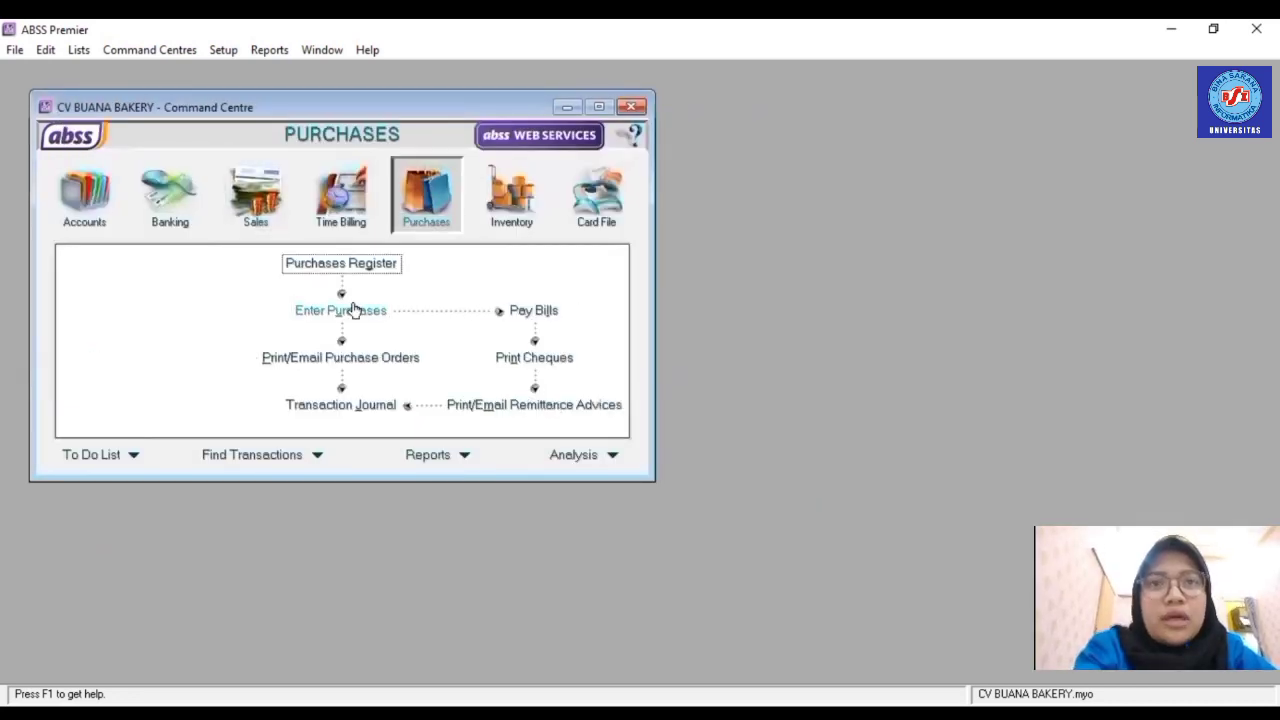
click(353, 310)
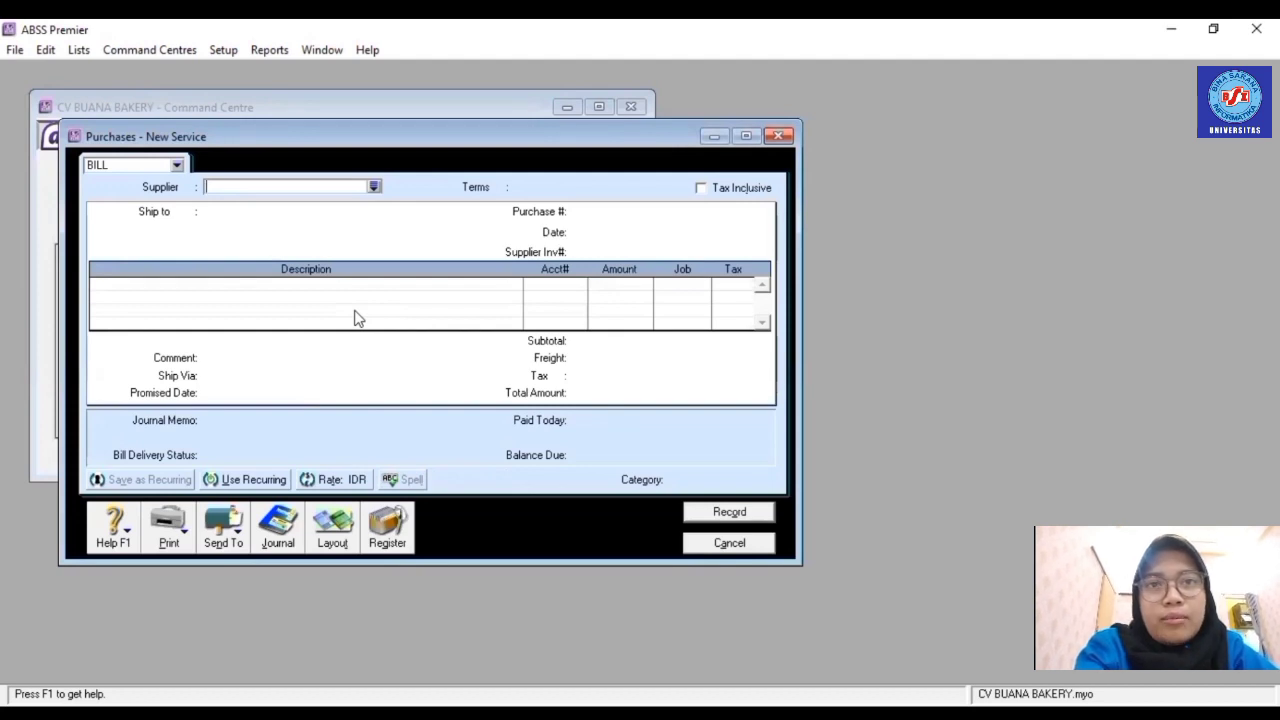
click(373, 188)
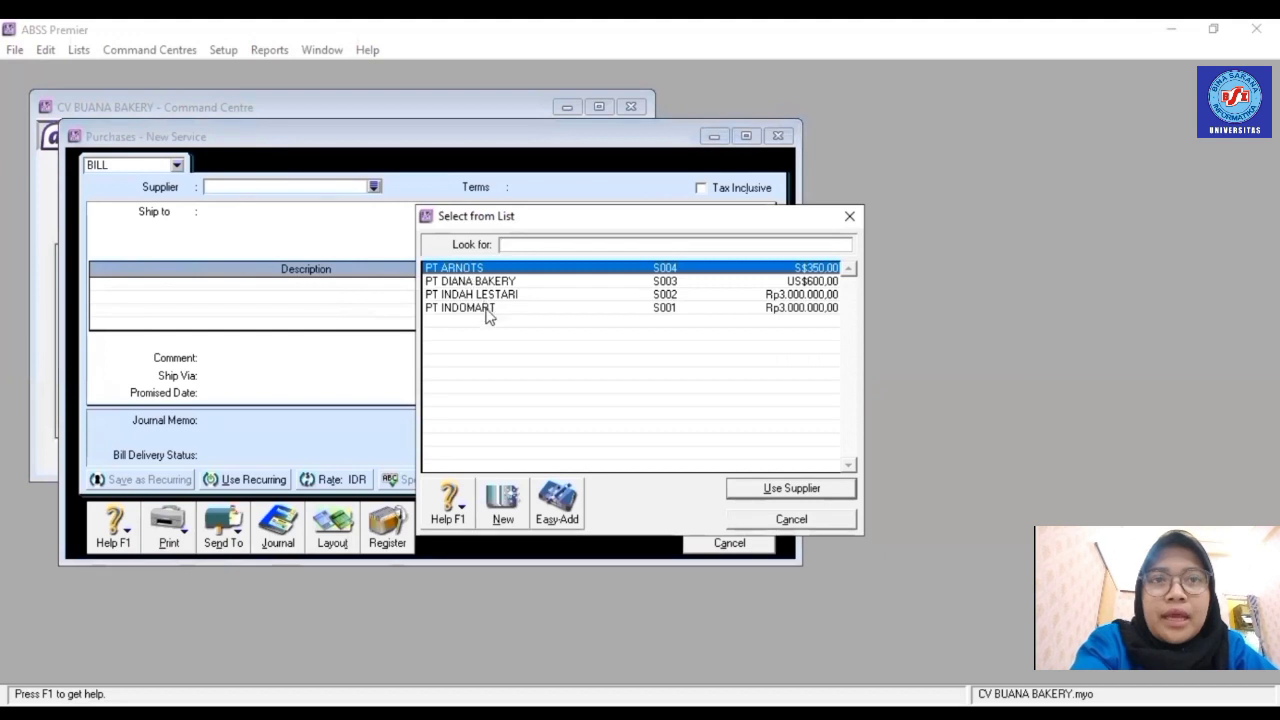
double_click(487, 314)
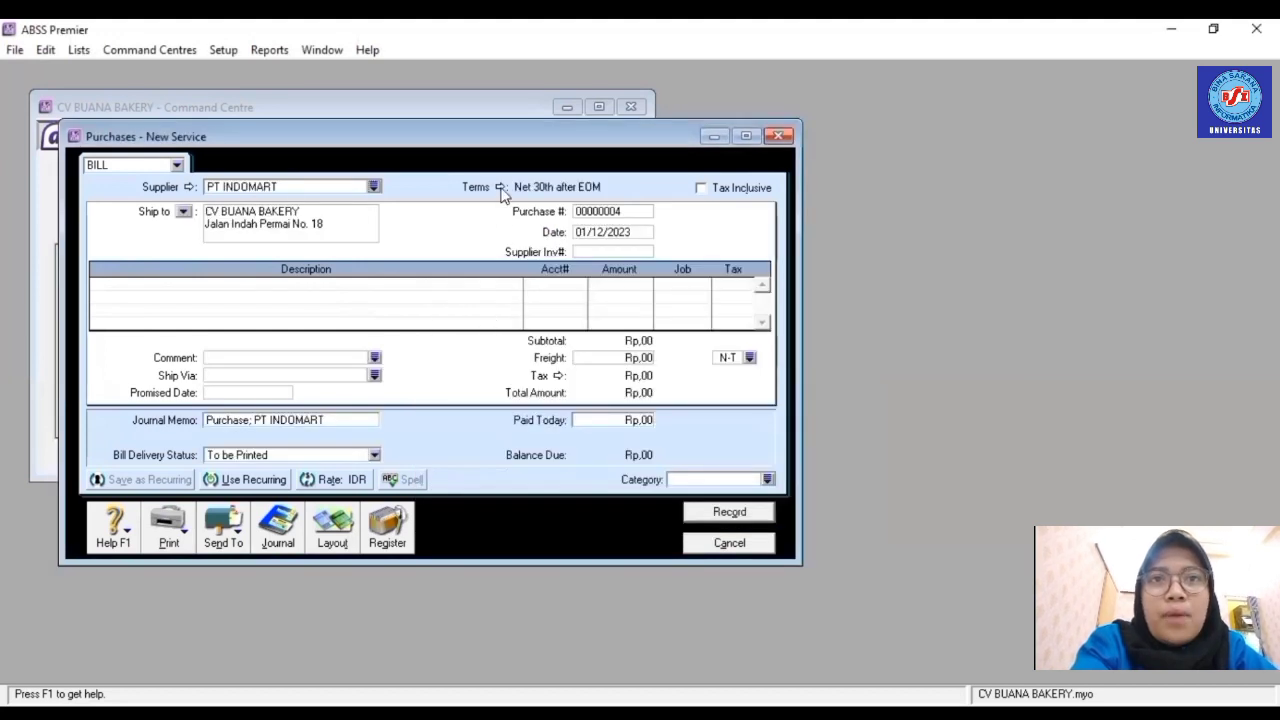
- Set the bill's credit terms to C.O.D
click(499, 187)
click(812, 252)
click(730, 268)
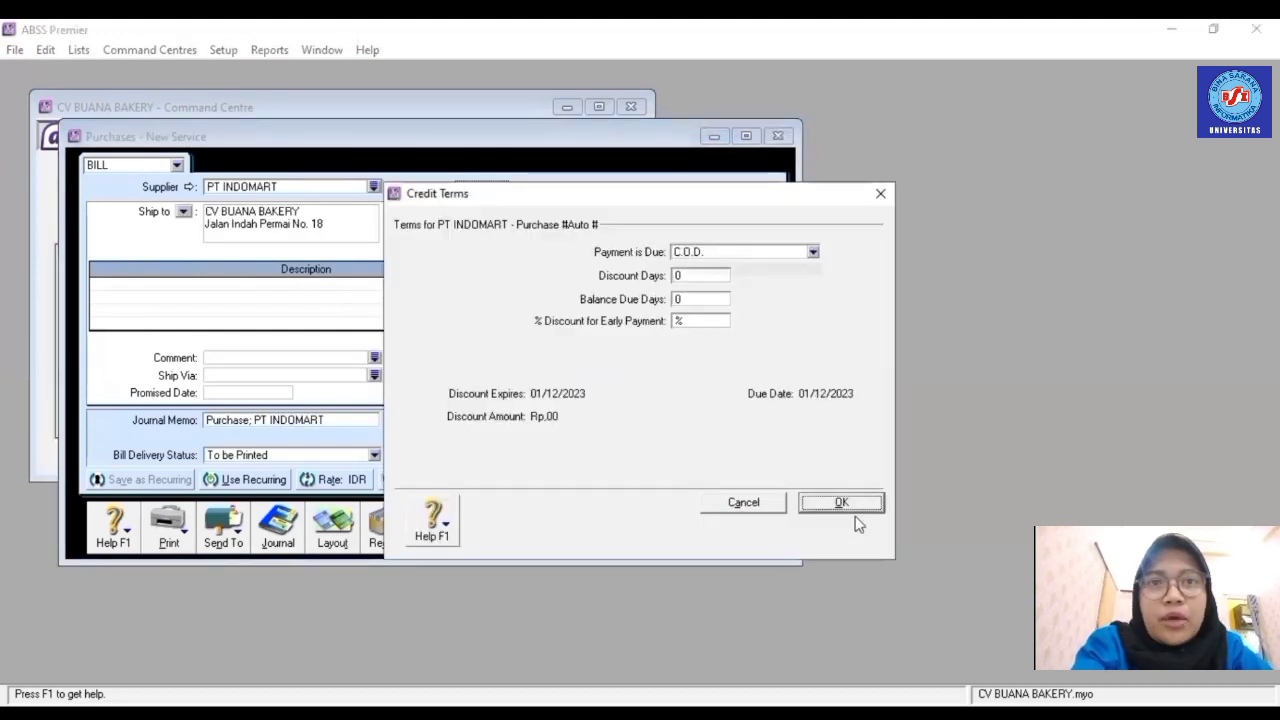
click(841, 502)
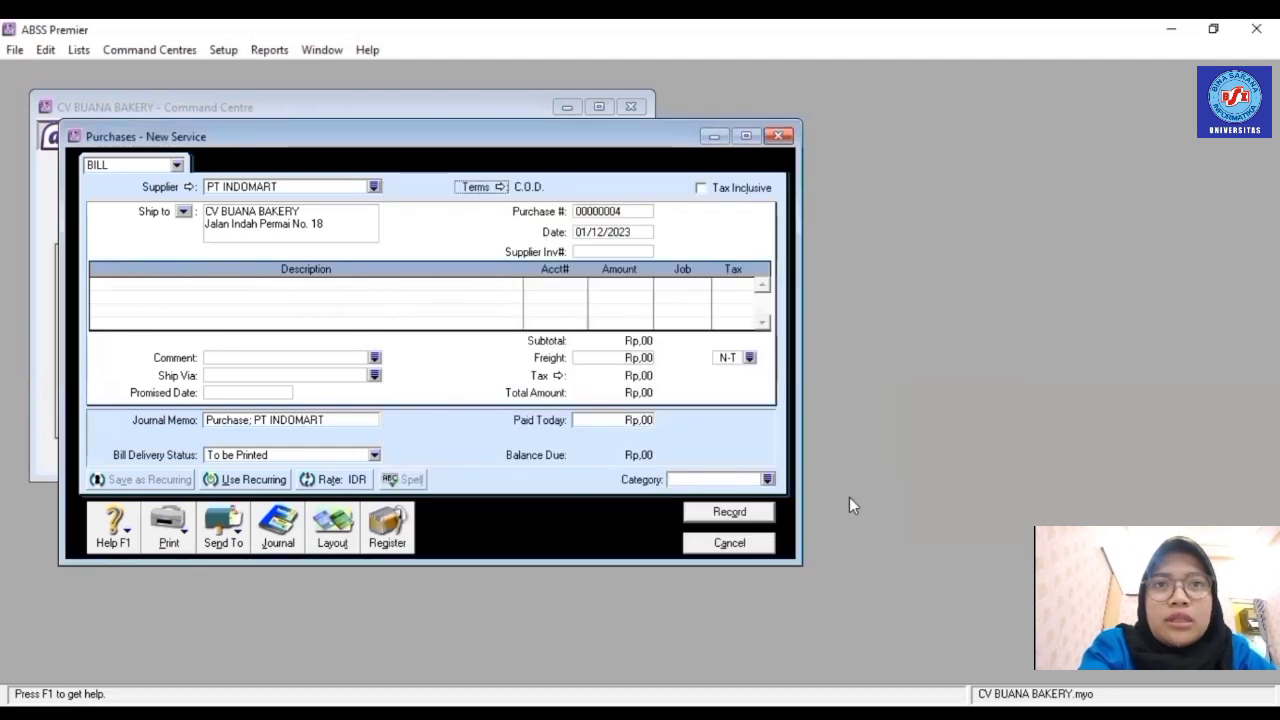
- Switch the bill to Item layout, number it FB001 and date it 17/01/2022
click(325, 538)
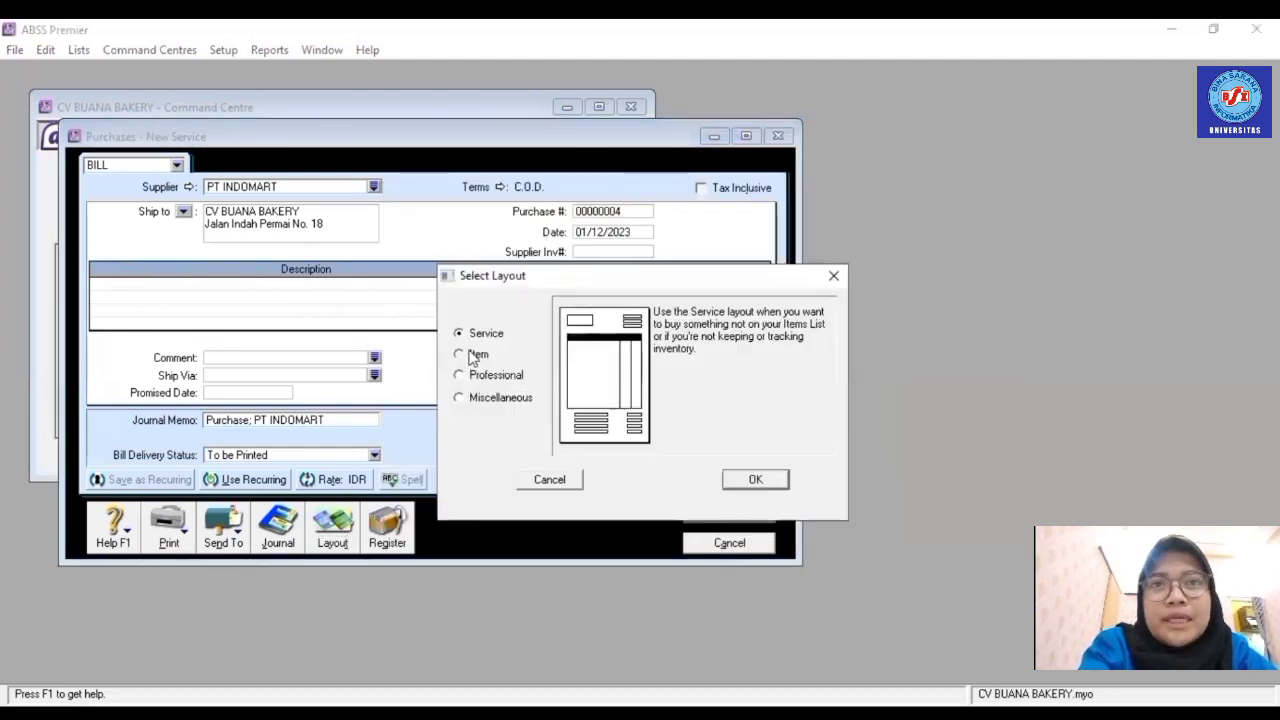
click(470, 354)
click(745, 481)
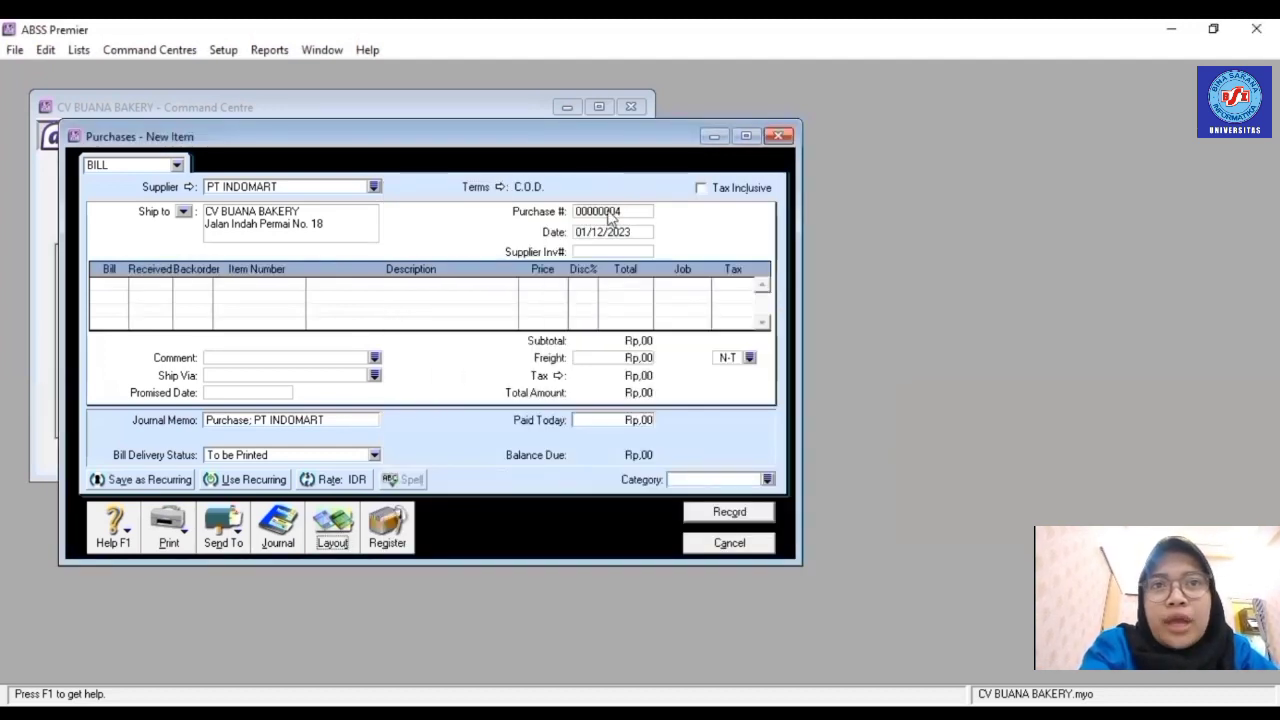
click(609, 211)
text(FB001)
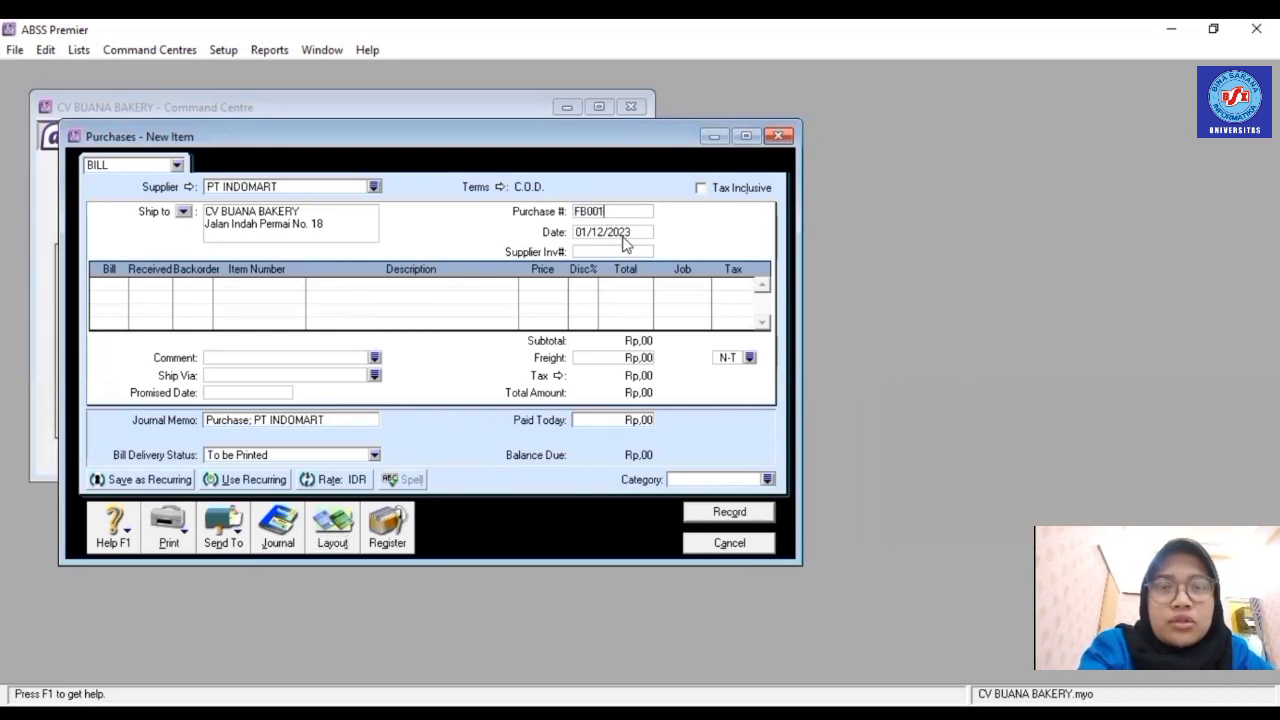
click(624, 233)
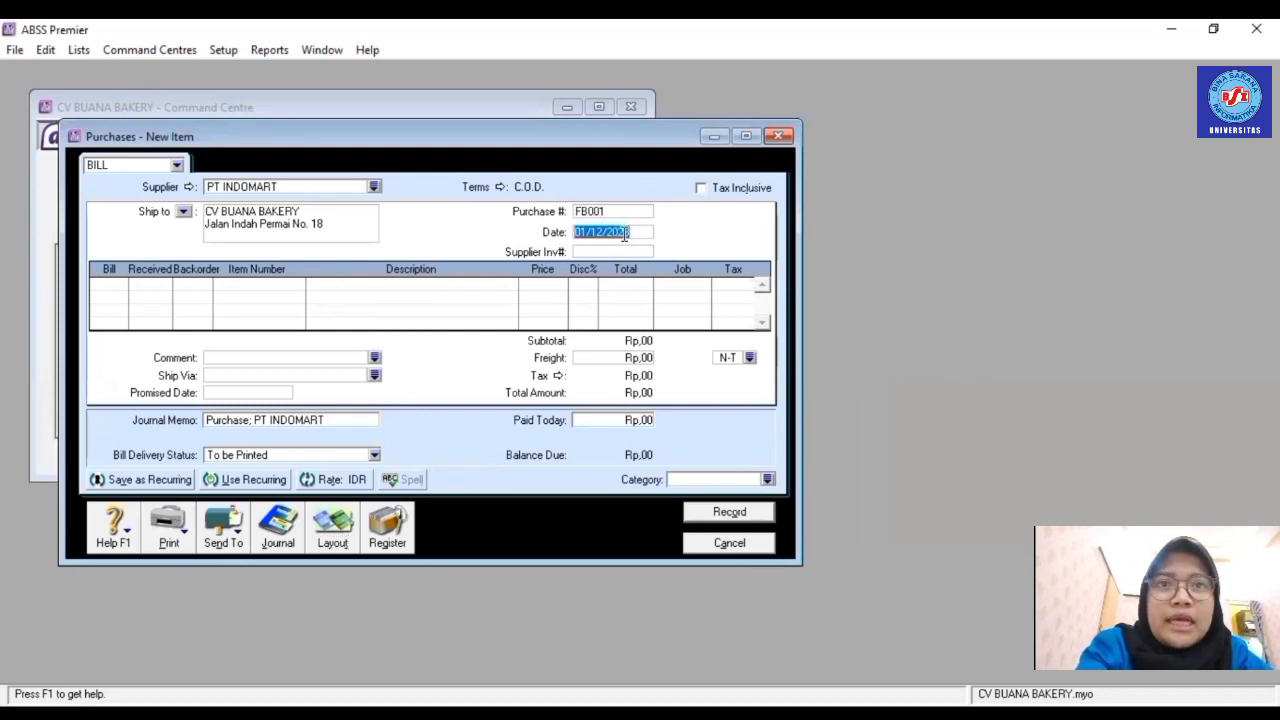
text(17/0)
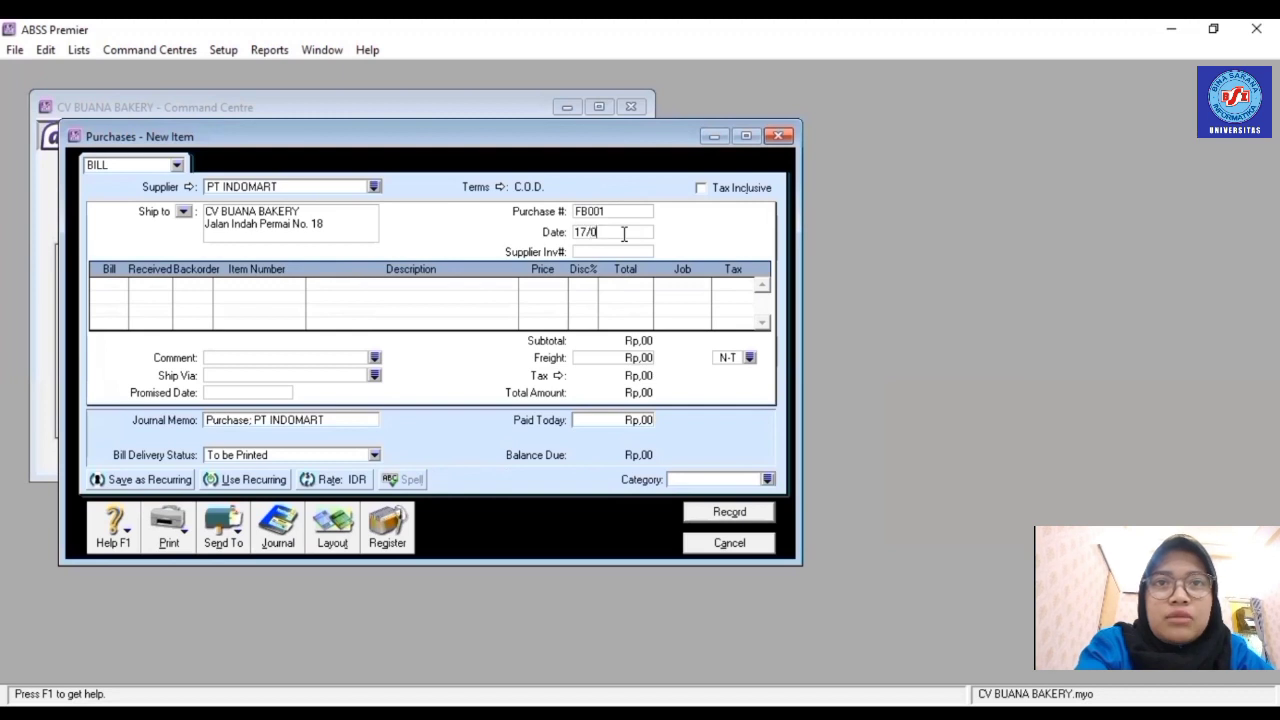
text(1/2022)
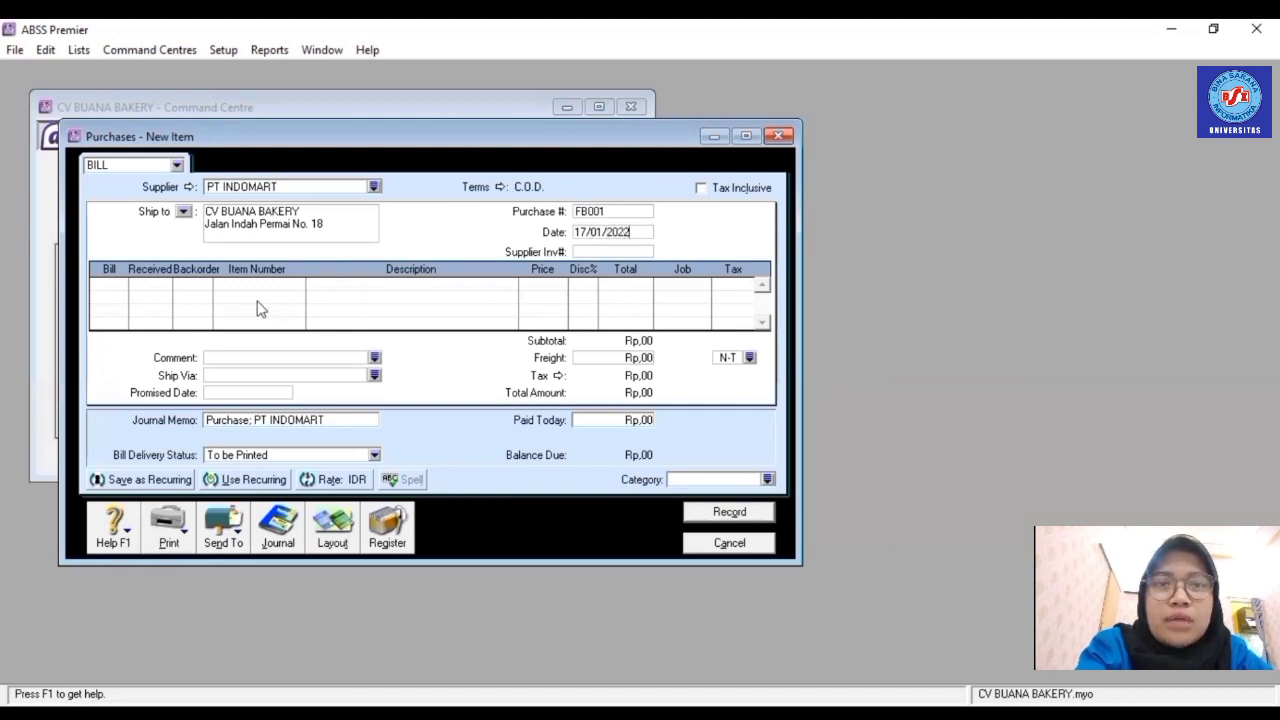
- Enter the first row: 10 × R001 Chocolate Cake at price 80
click(123, 285)
text(10)
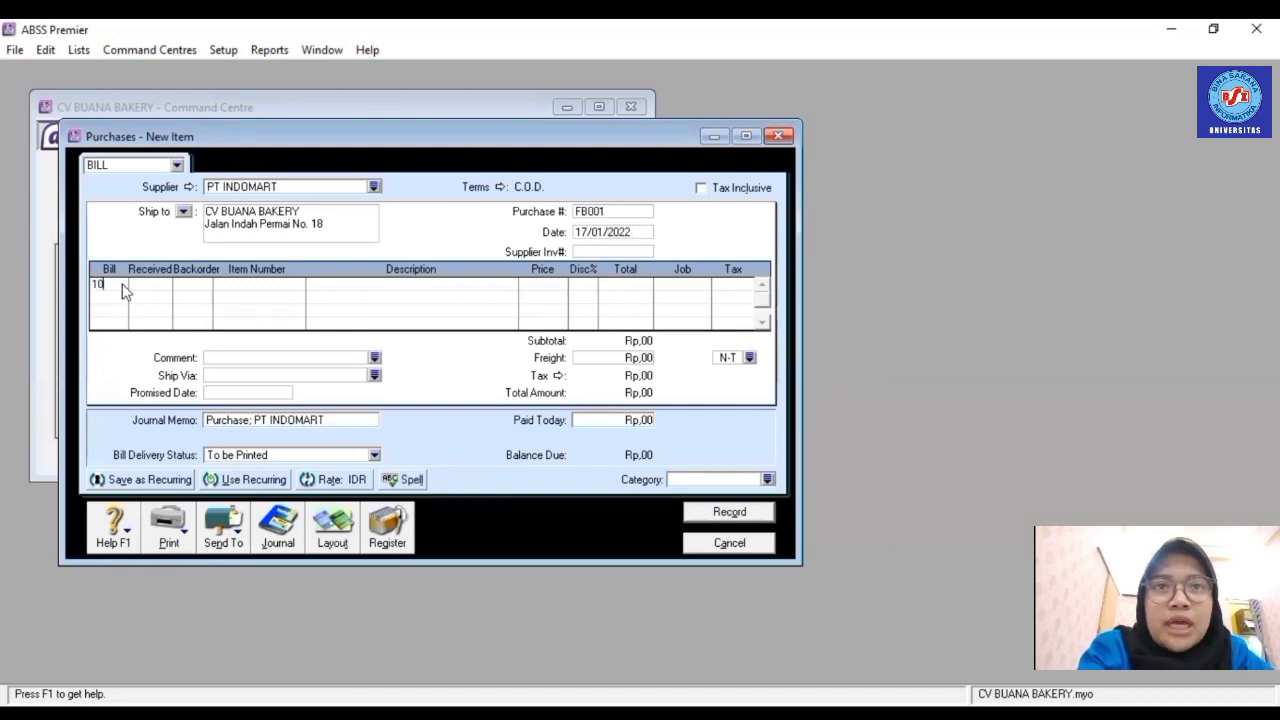
key(Tab)
key(Tab)
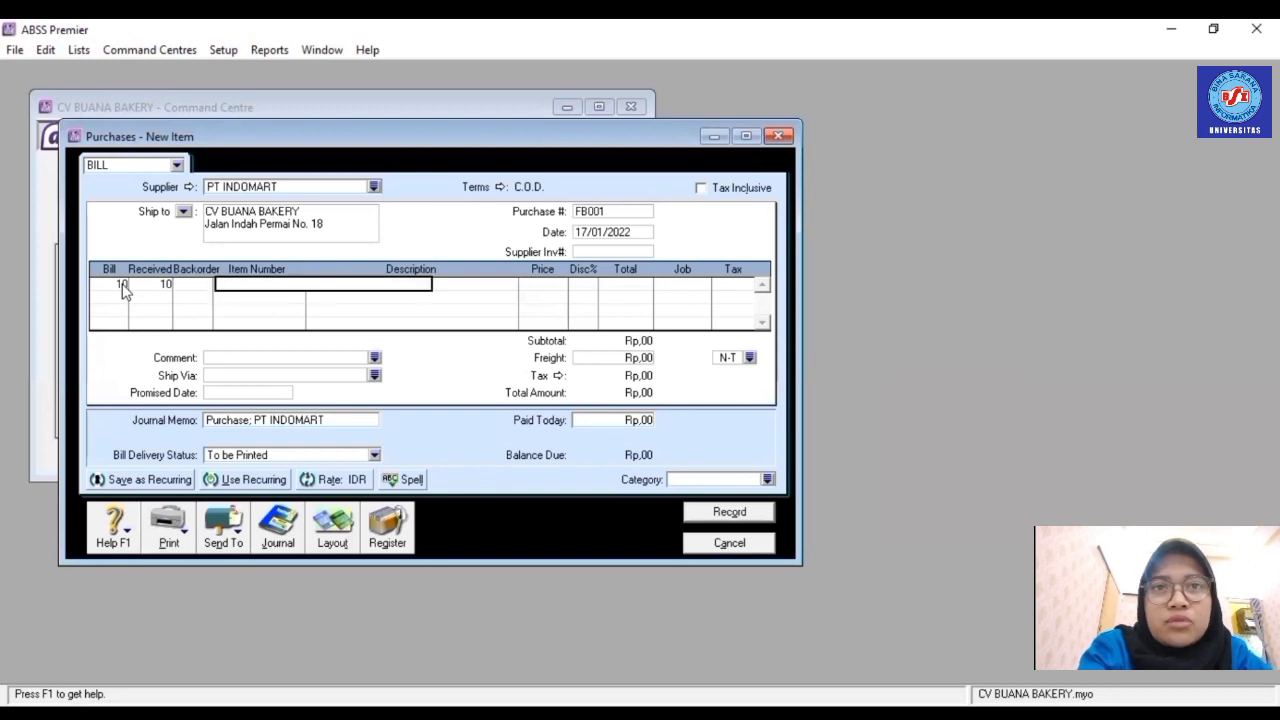
text(R001)
key(Tab)
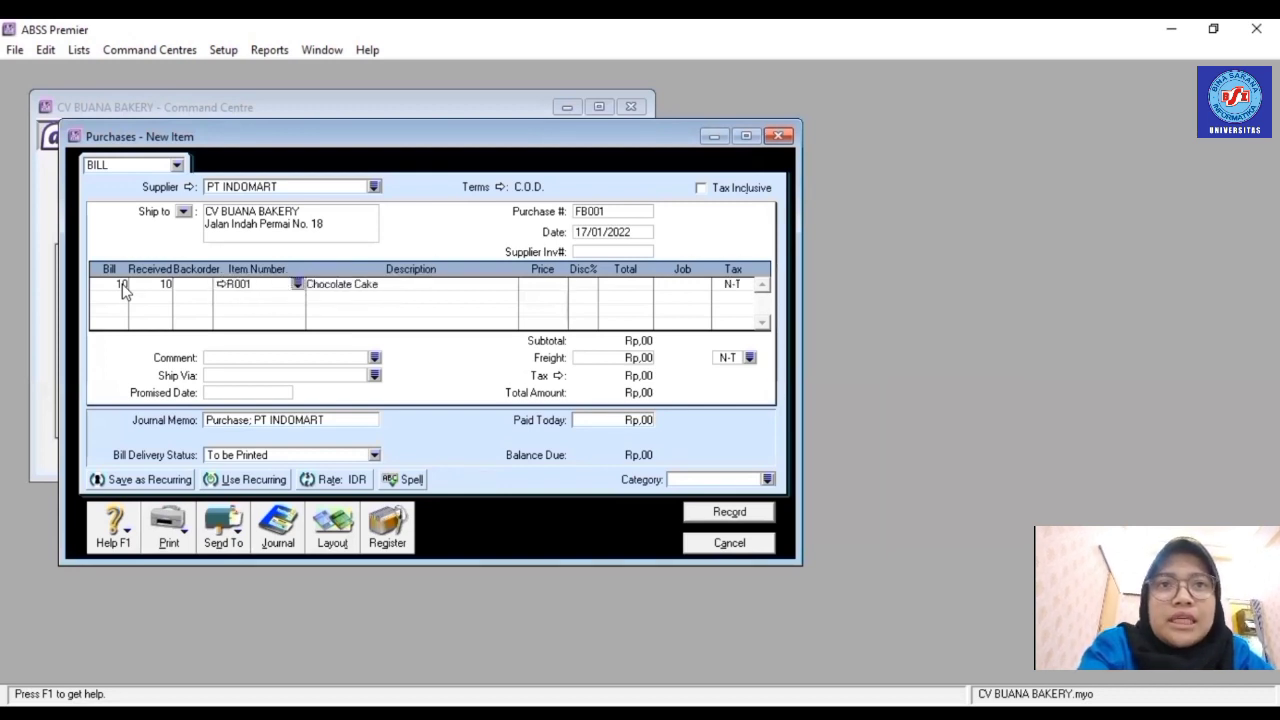
click(534, 286)
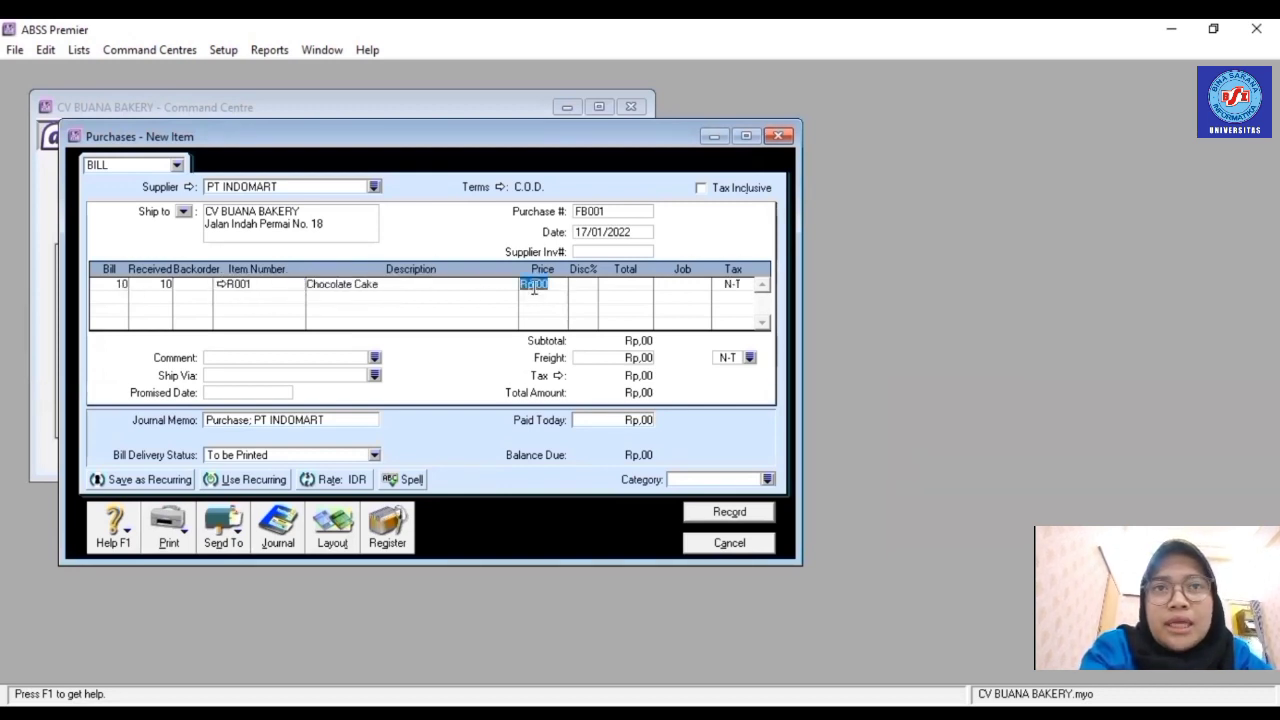
text(80000)
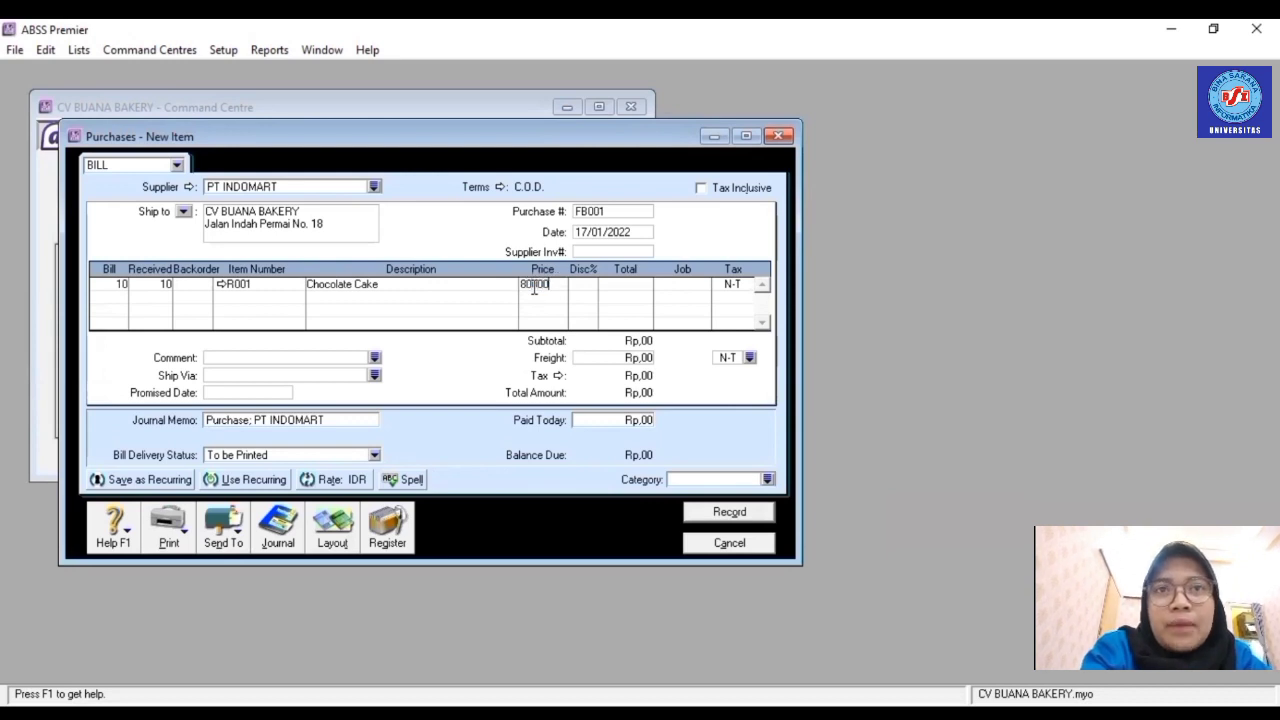
key(Tab)
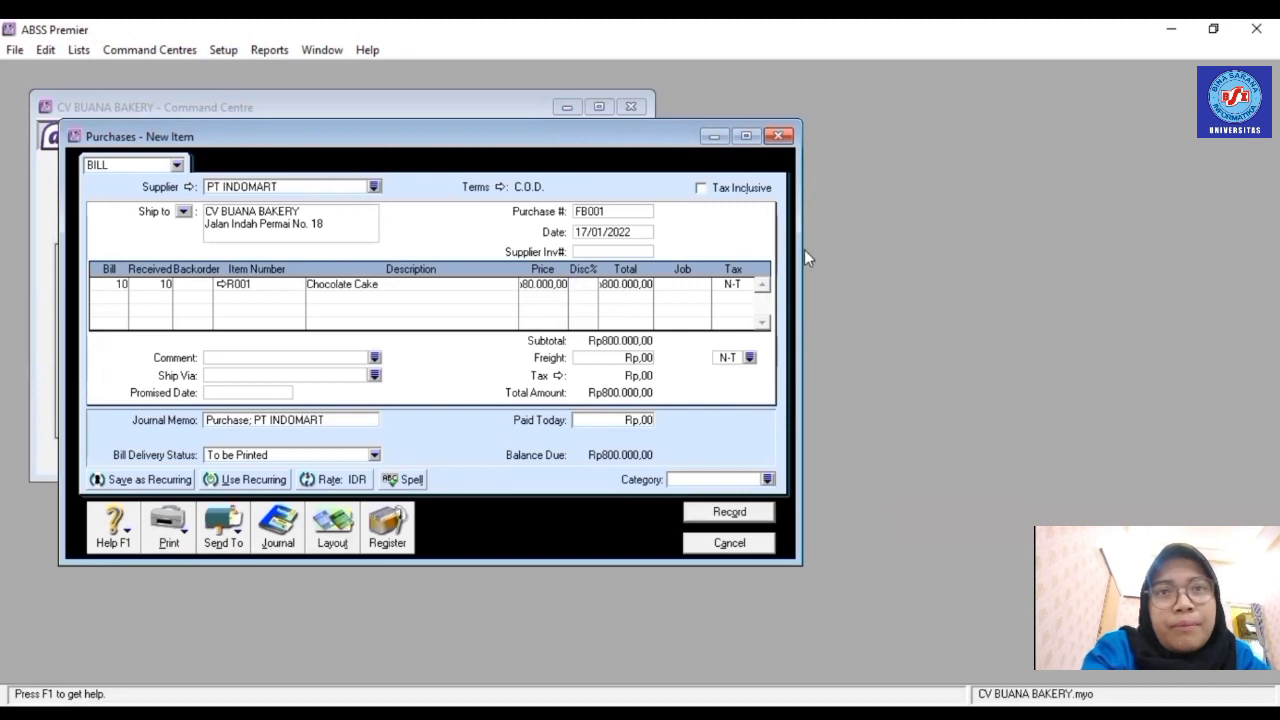
- Assign job P and PPN tax to the Chocolate Cake row
click(706, 286)
click(704, 285)
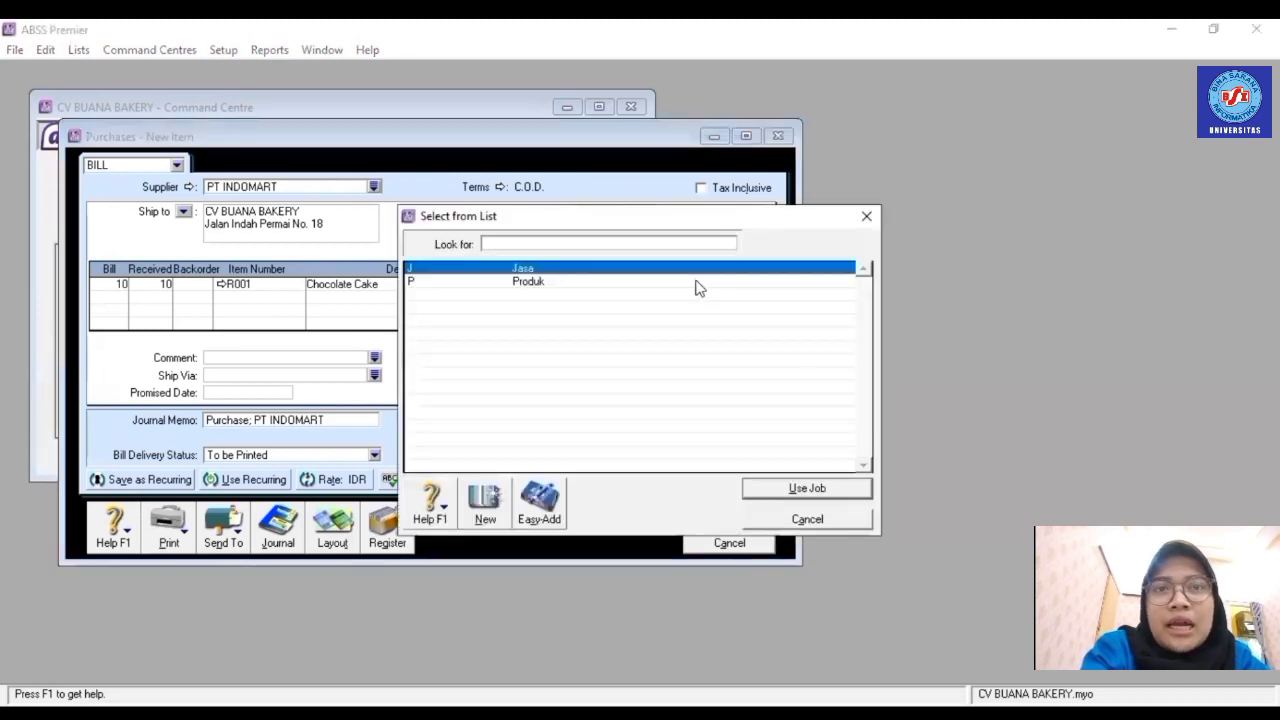
text(P)
key(Return)
click(729, 286)
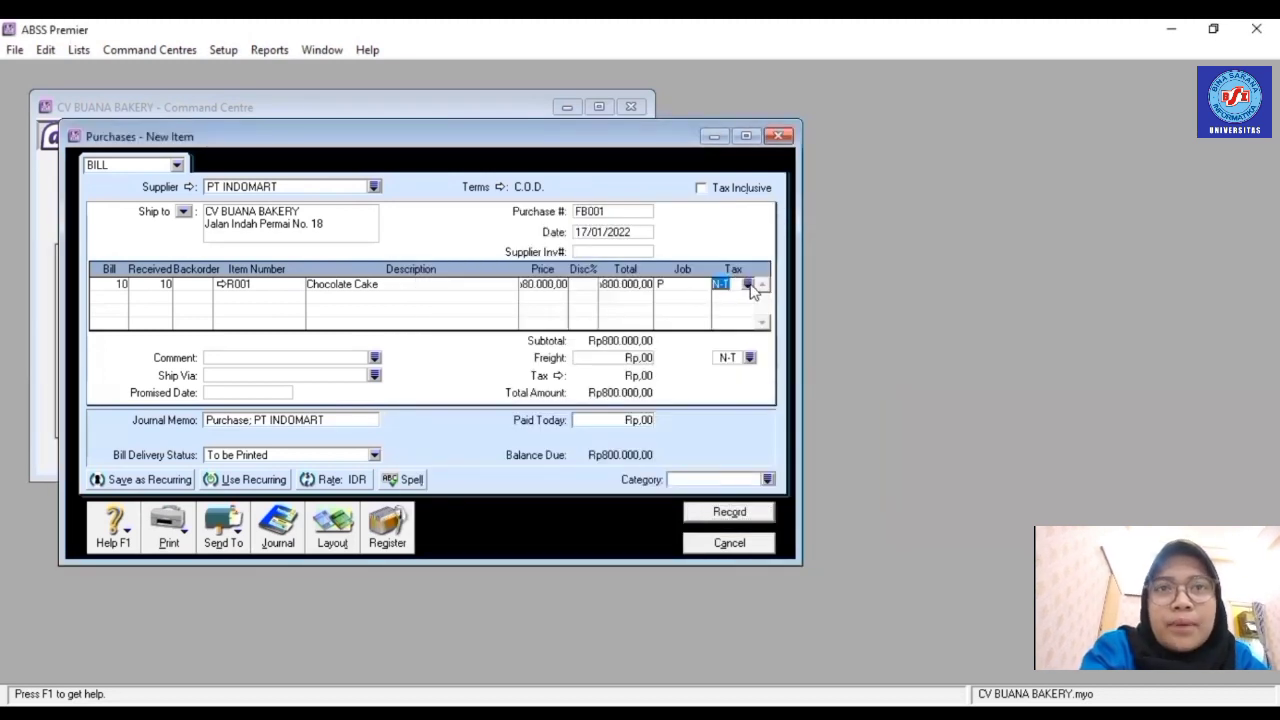
click(748, 285)
click(557, 298)
key(Return)
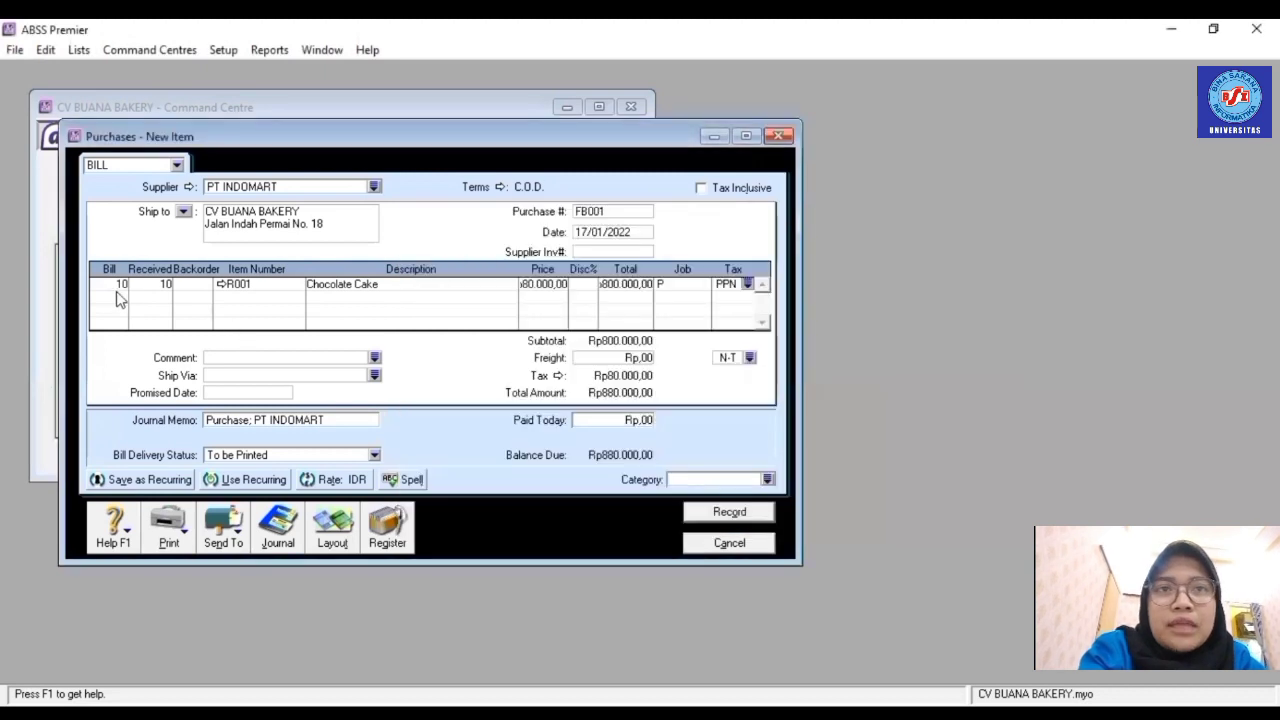
- Enter the second row: 6 × R002 Cheese Cake with its price
click(118, 295)
text(5)
key(Tab)
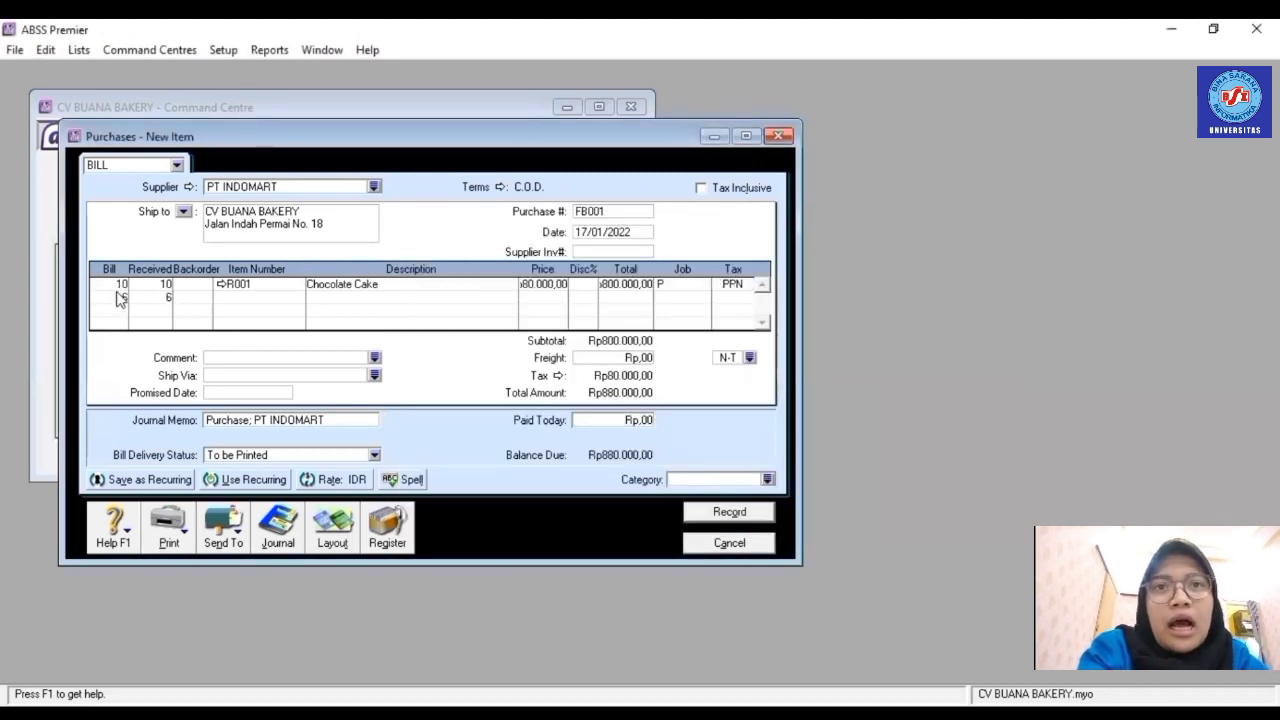
text(6)
key(Tab)
text(R001)
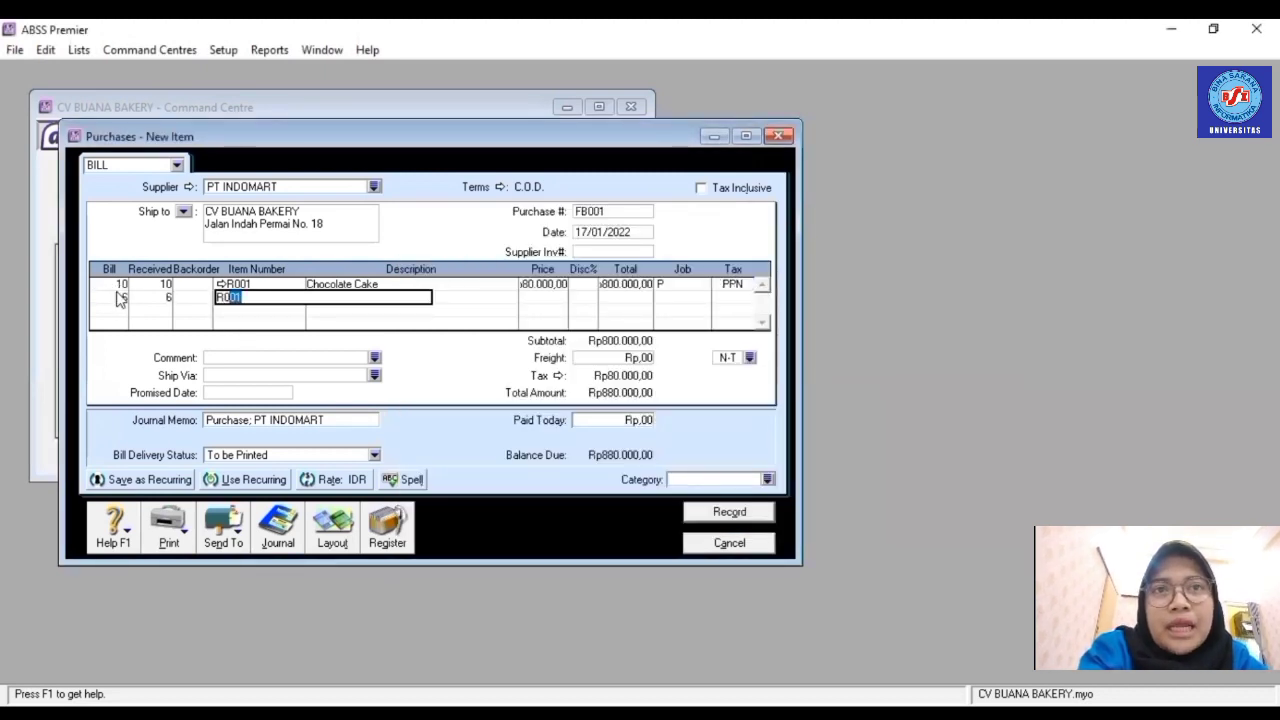
text(02)
key(Tab)
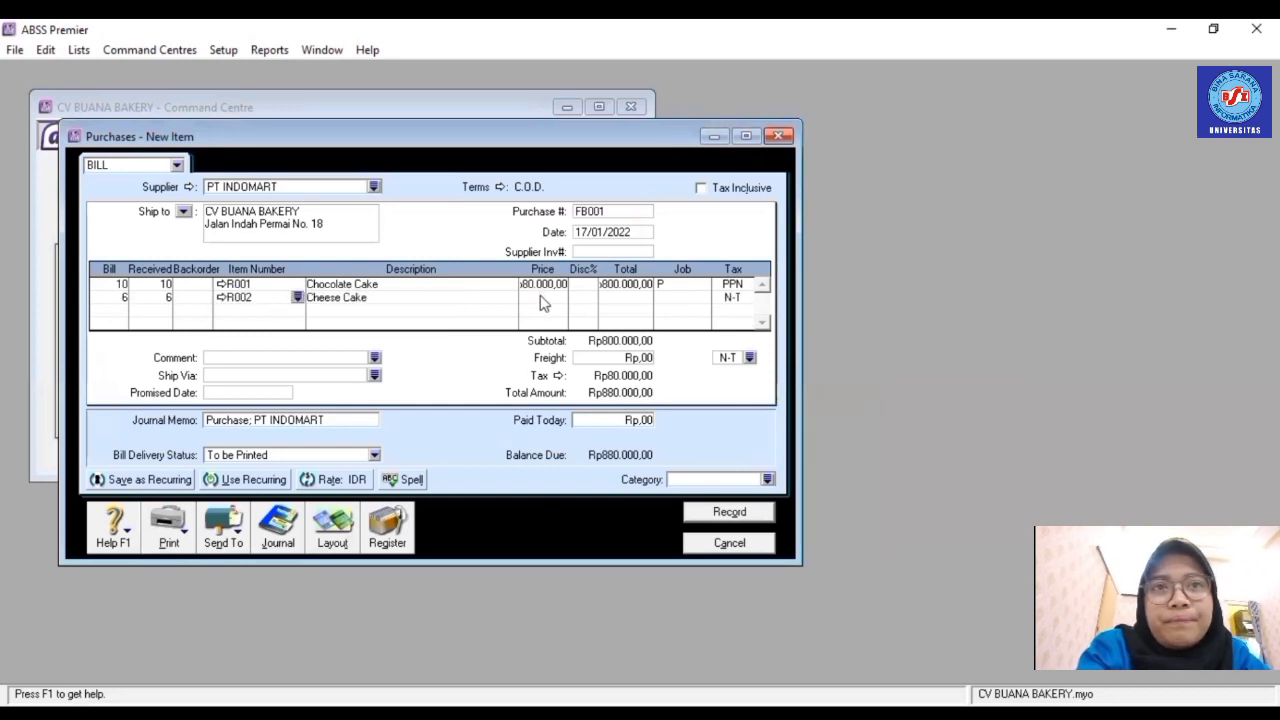
click(541, 297)
text(95.000,00)
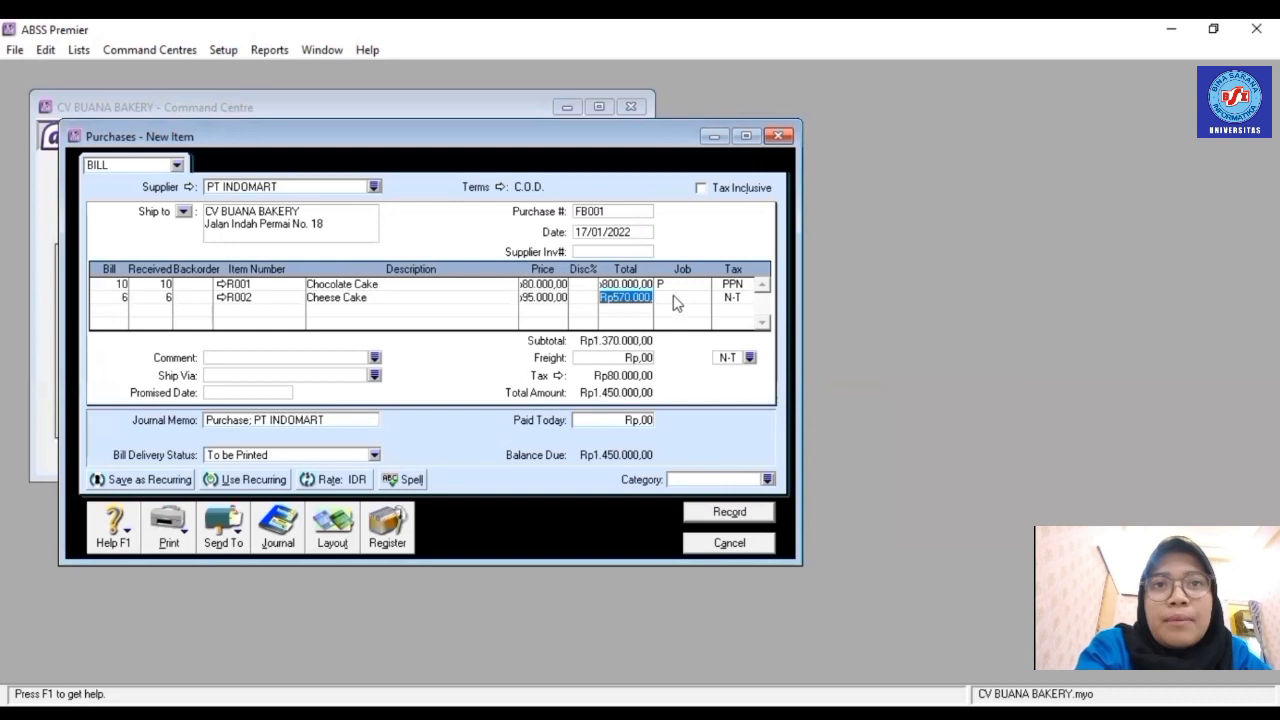
- Assign job P and PPN tax to the Cheese Cake row
click(682, 298)
click(703, 298)
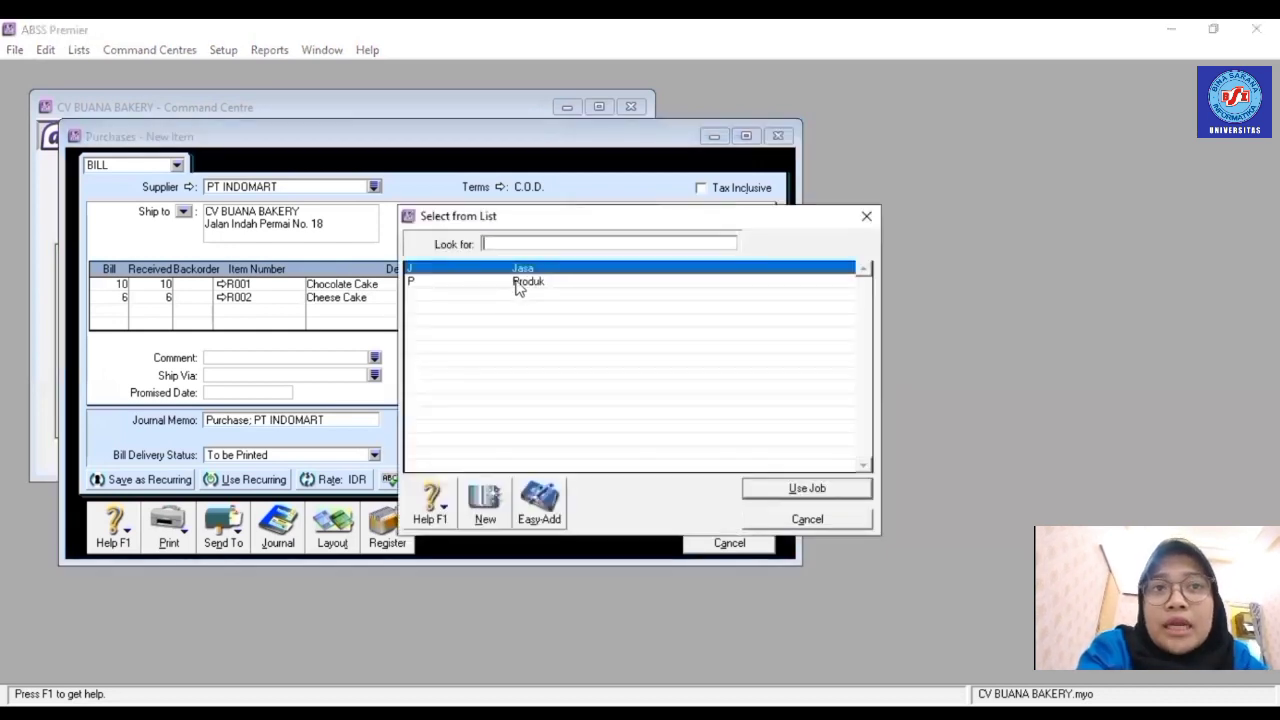
text(P)
key(Return)
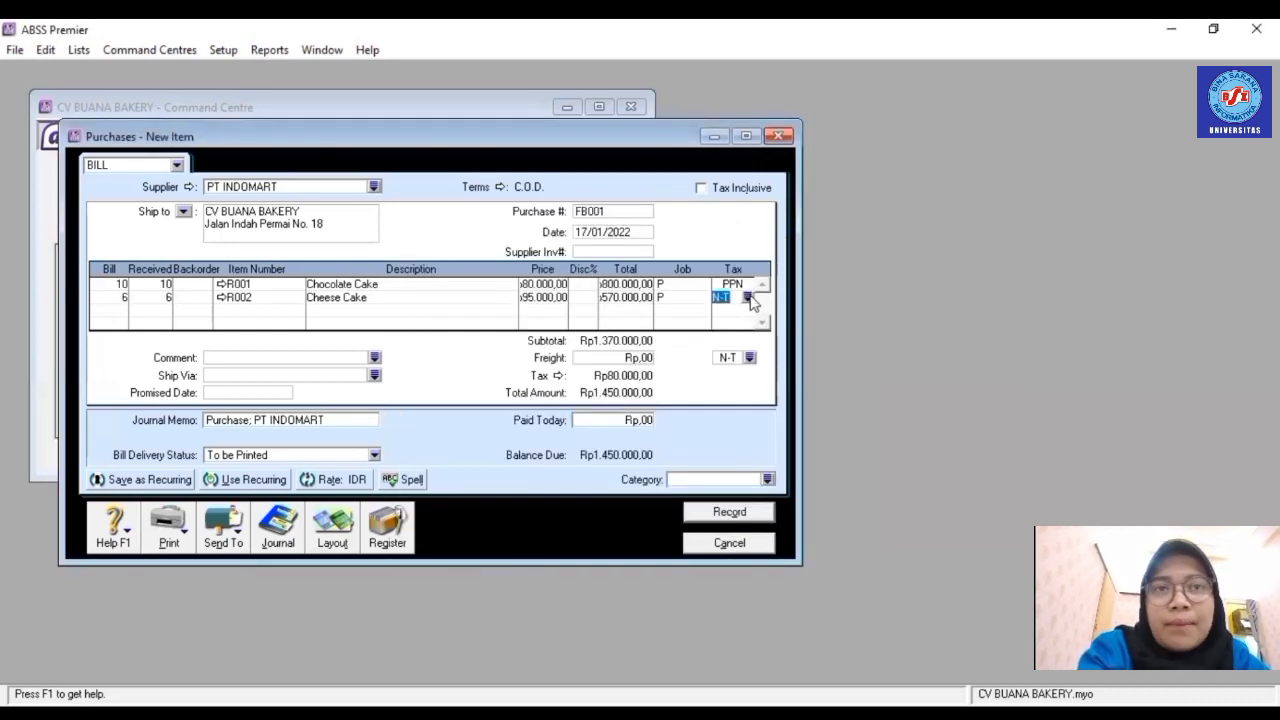
click(747, 298)
text(PPN)
key(Return)
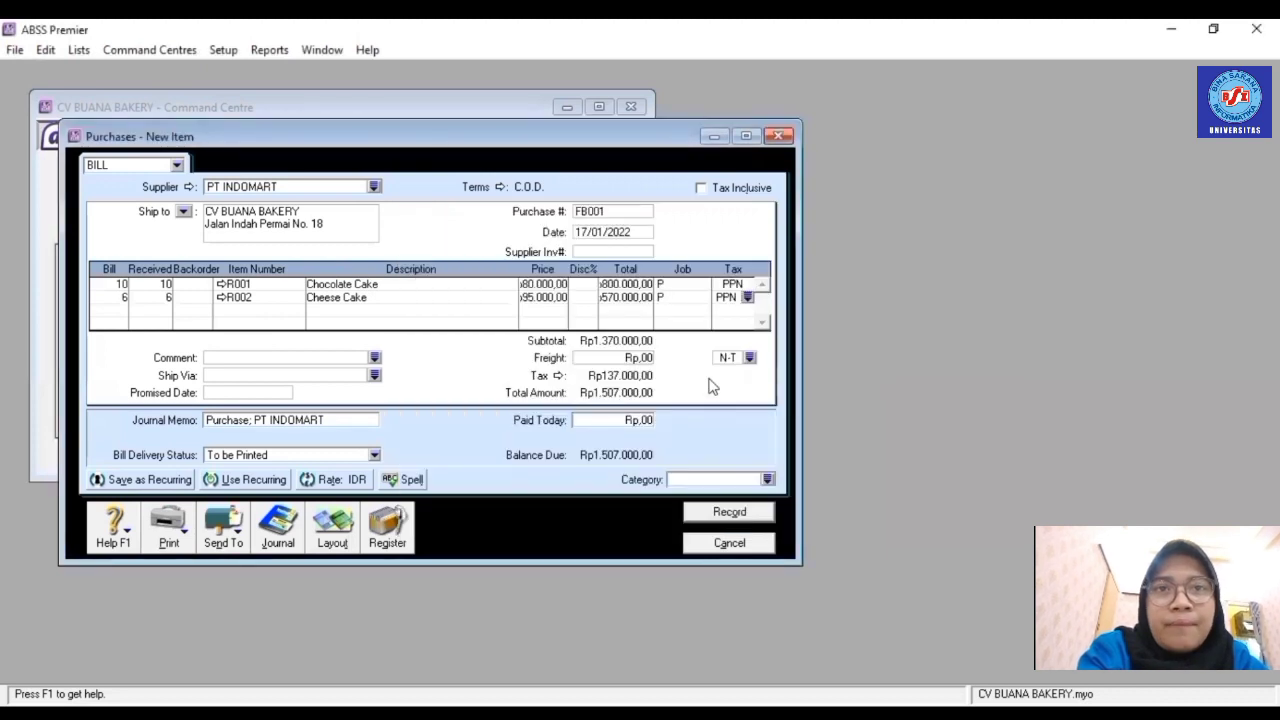
- Set the purchase category to Local and record bill FB001
click(767, 479)
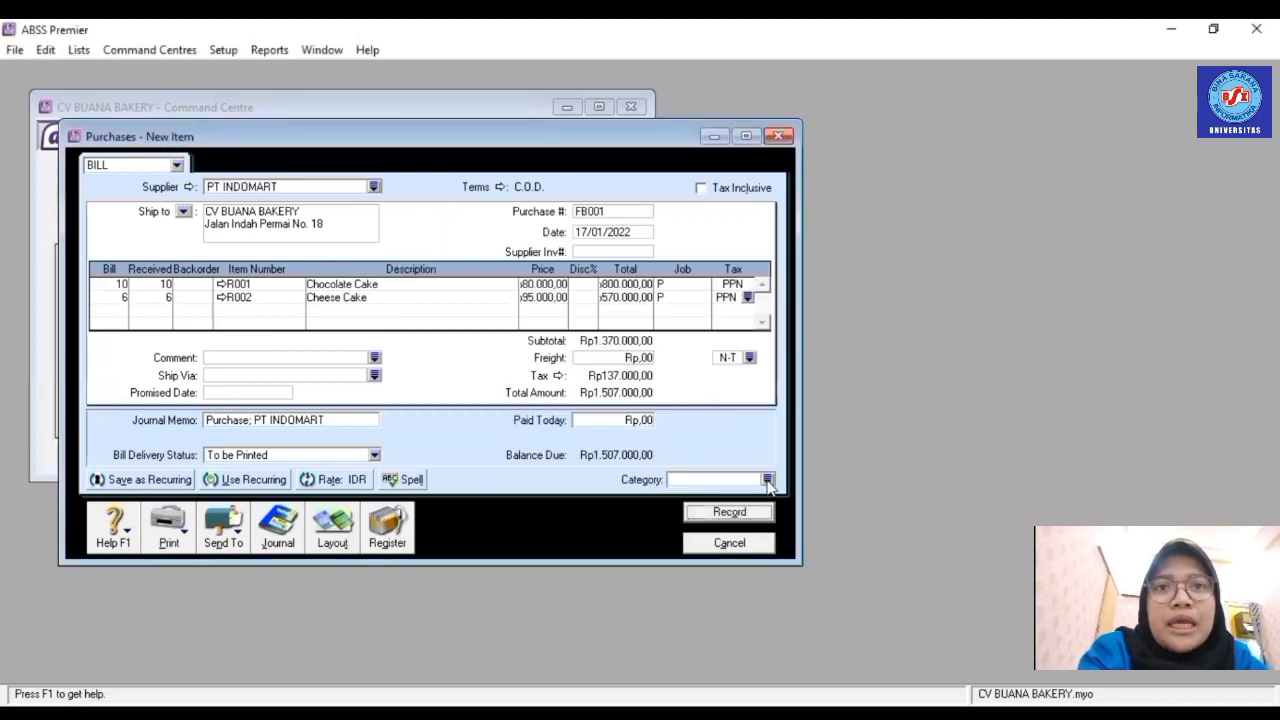
text(L)
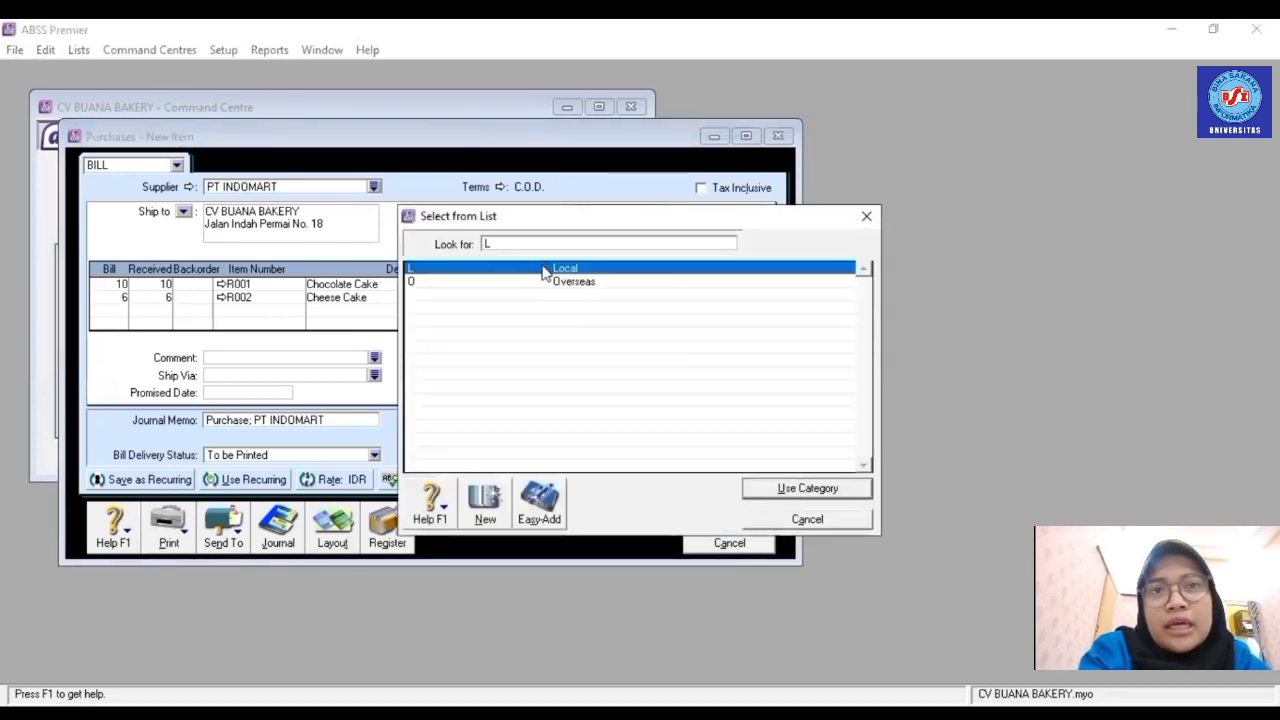
key(Return)
click(755, 514)
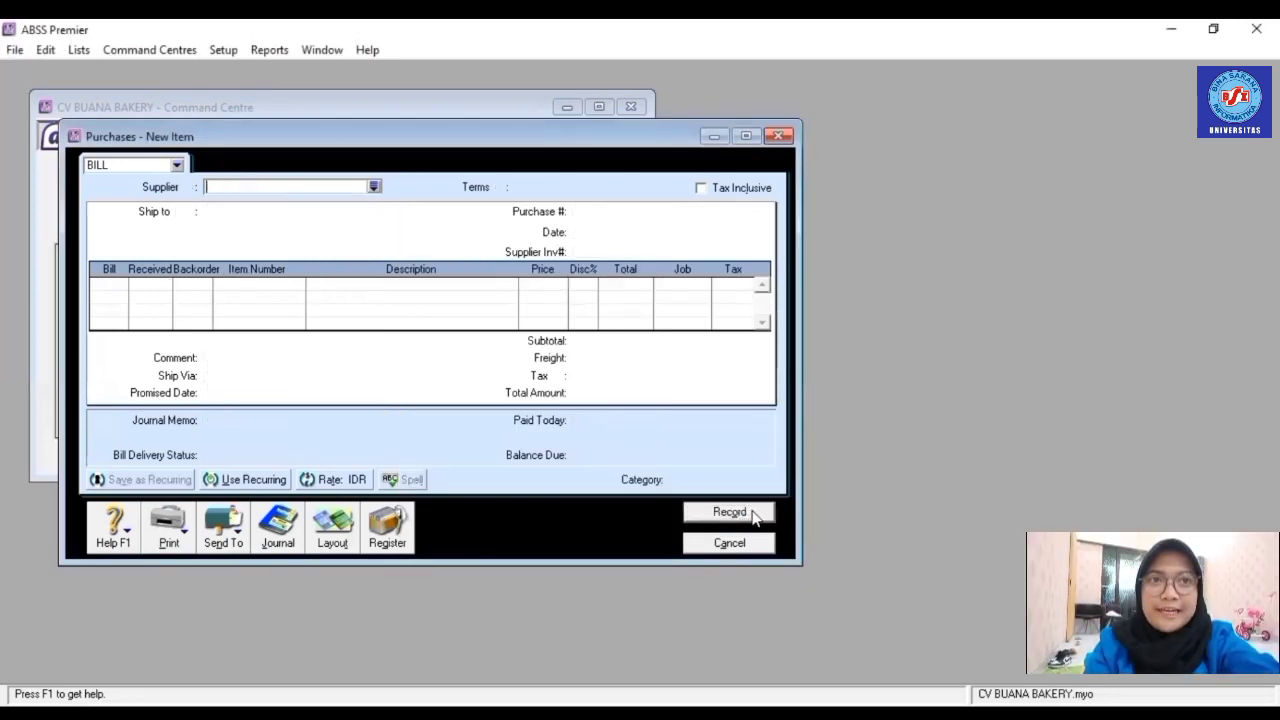
- Close the blank form and start a new purchase from PT DIANA BAKERY
click(737, 543)
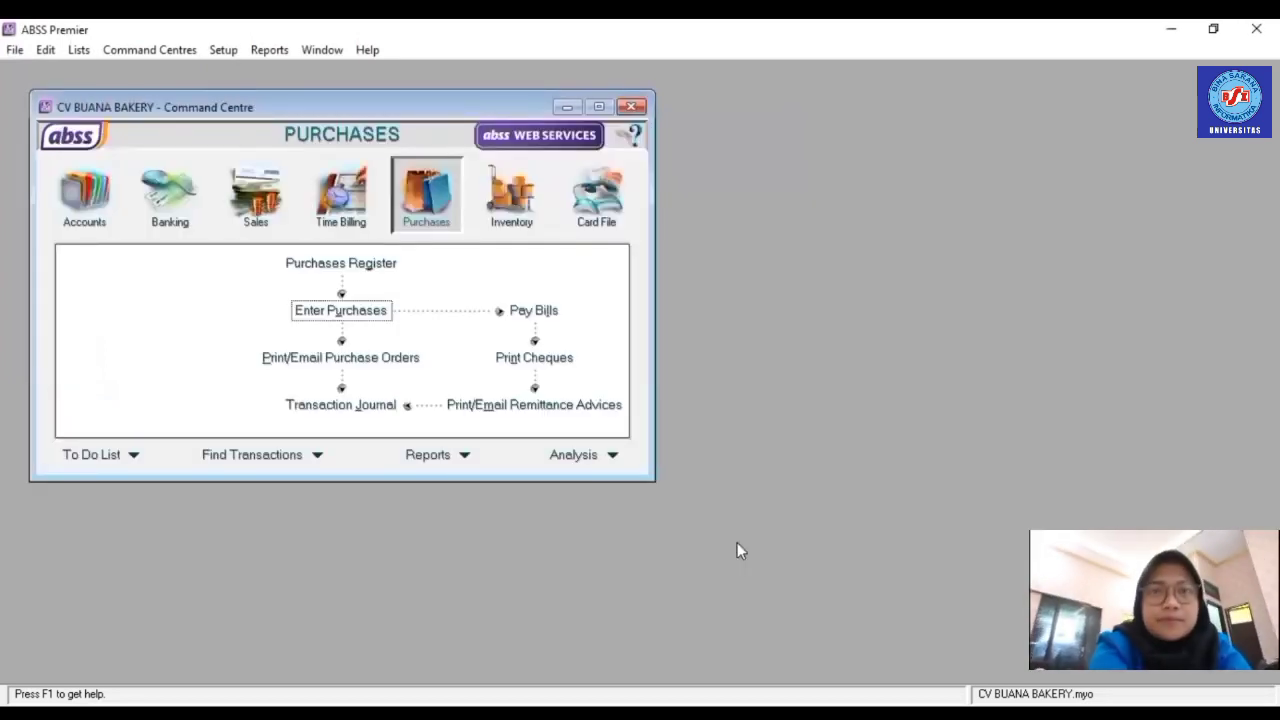
click(365, 310)
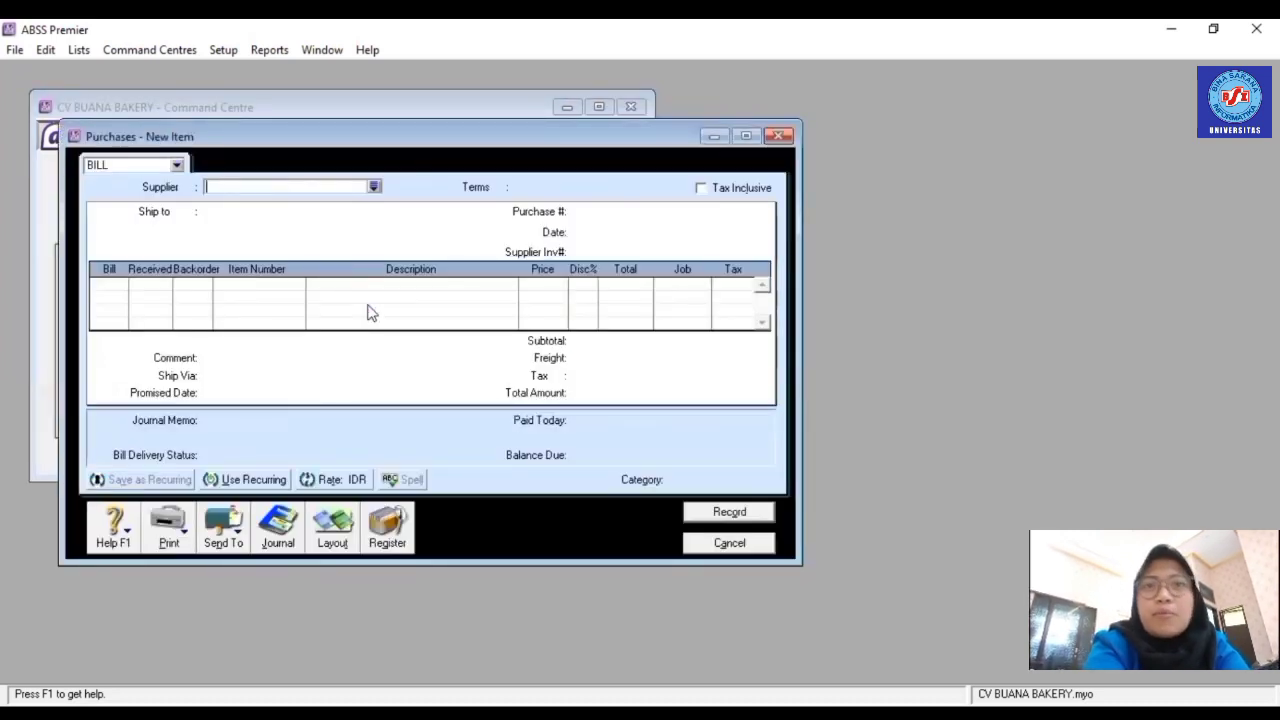
click(375, 188)
click(469, 284)
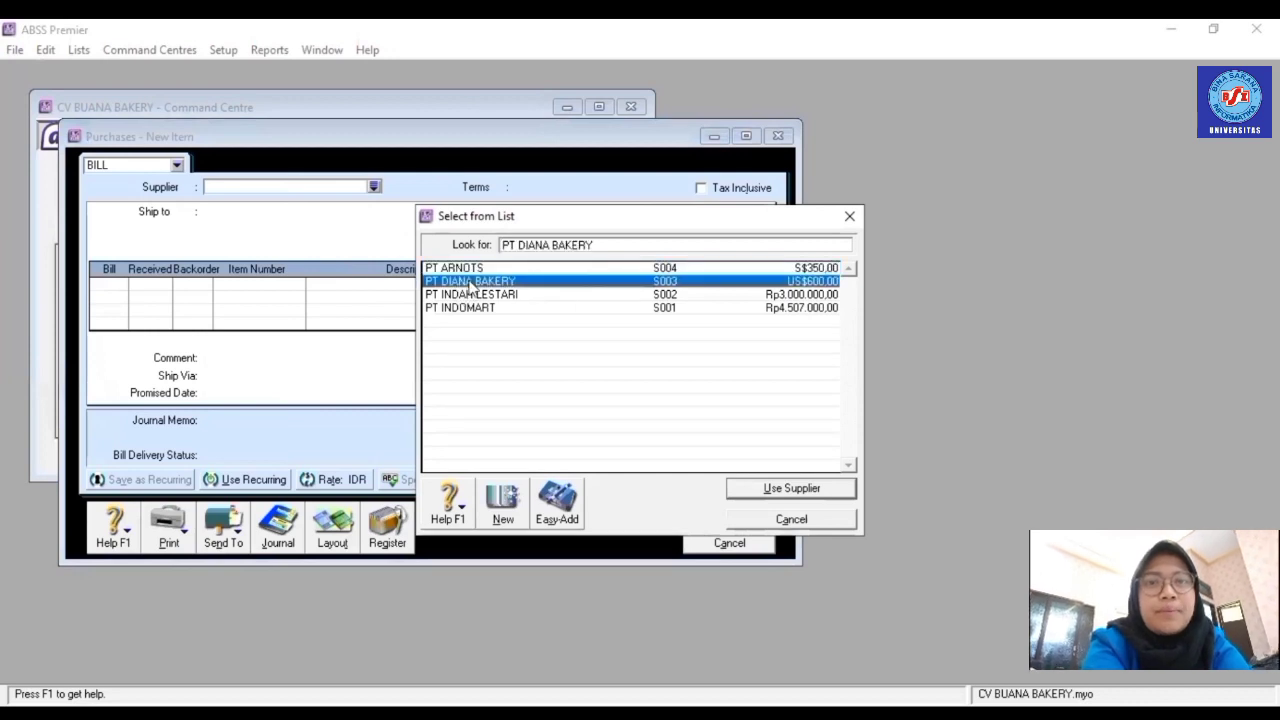
double_click(469, 284)
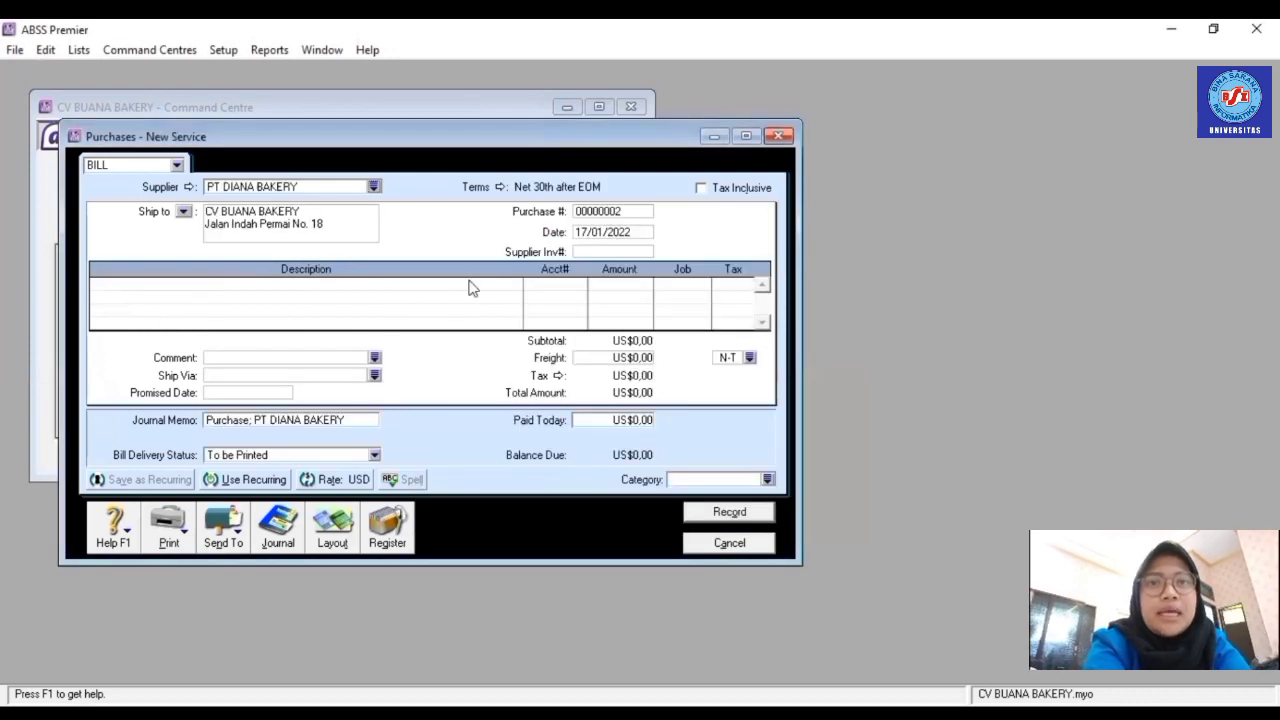
- Set the bill's credit terms to C.O.D
click(500, 187)
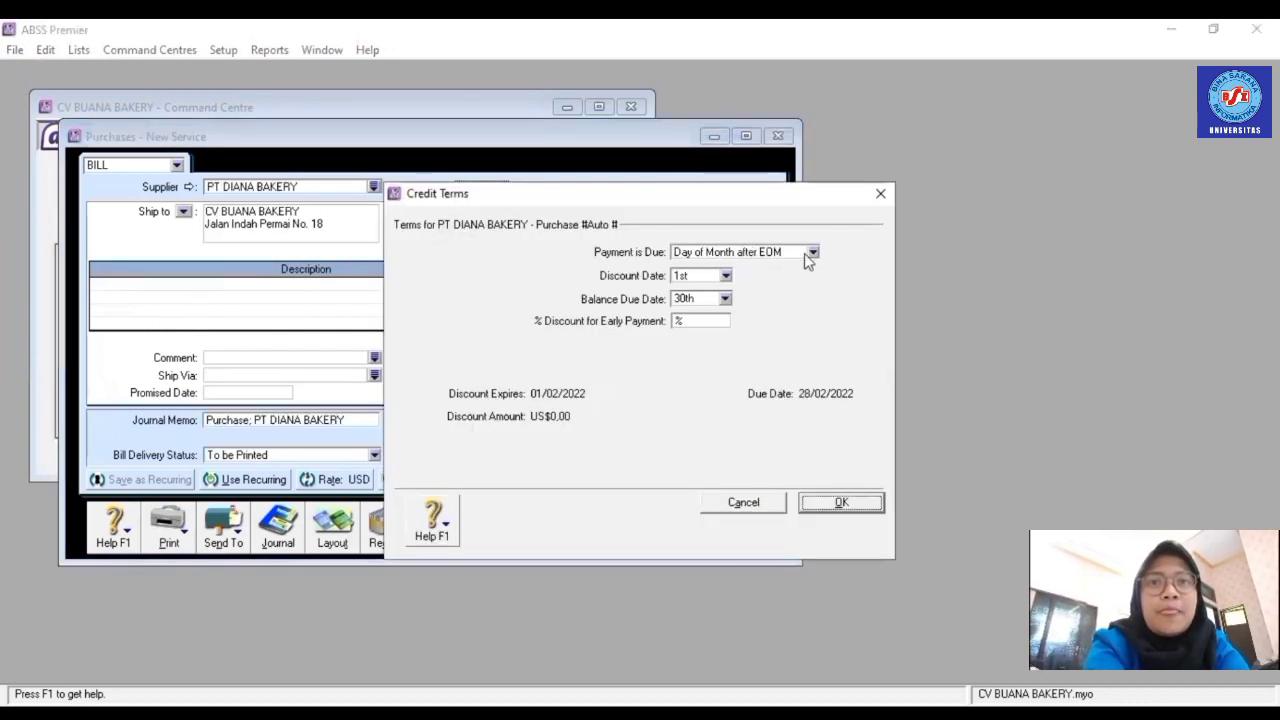
click(812, 252)
click(812, 268)
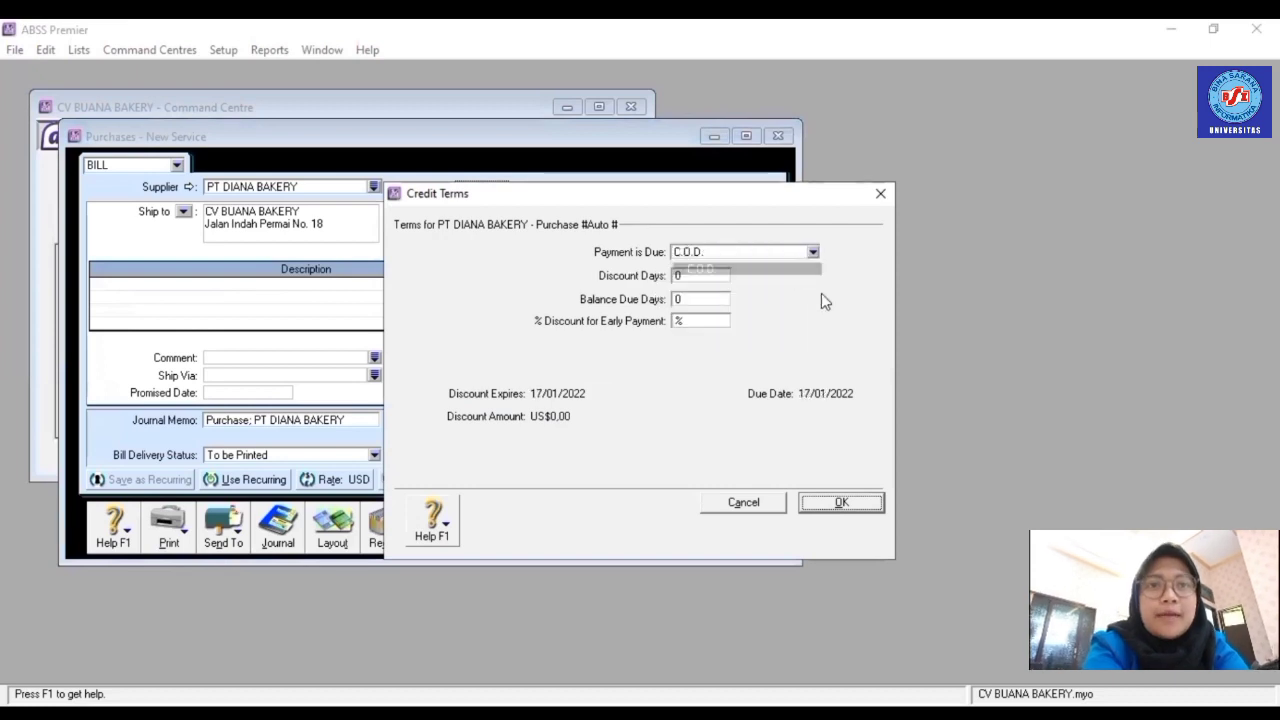
click(862, 502)
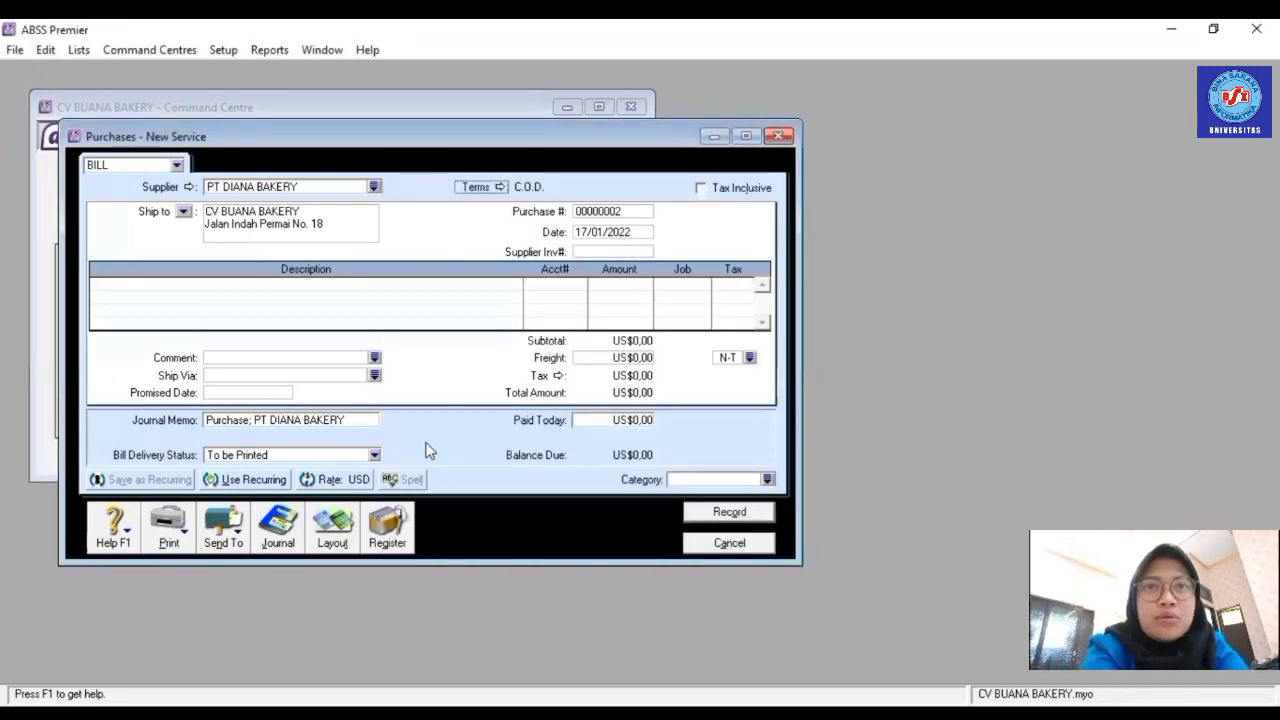
- Switch the bill to the Item layout
click(332, 540)
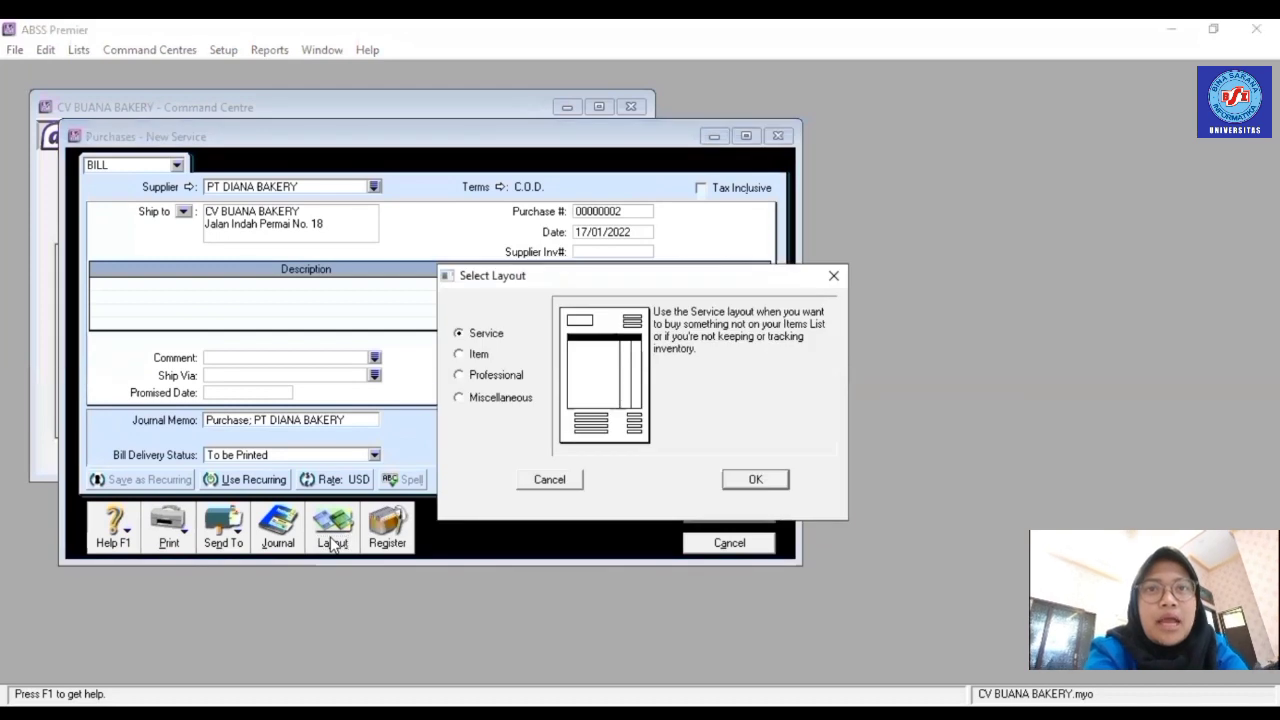
click(478, 354)
click(772, 480)
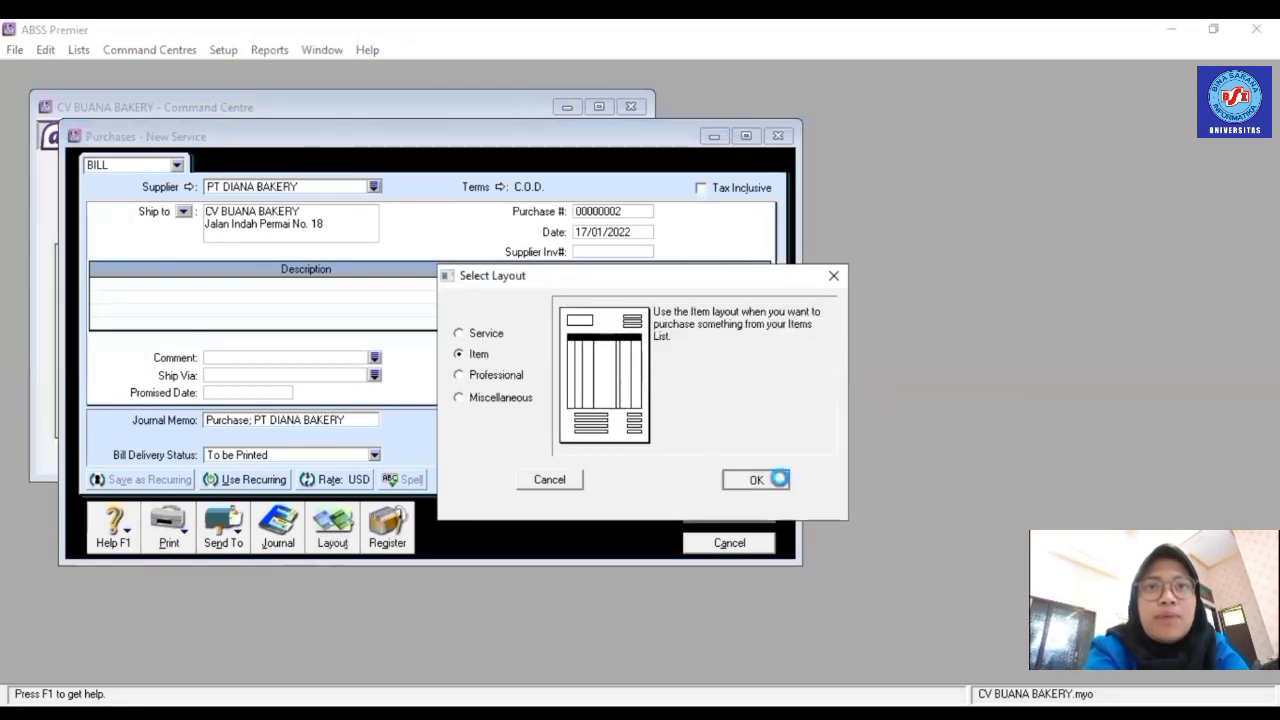
- Number the bill FB002 and change its date to day 2
double_click(615, 210)
text(F)
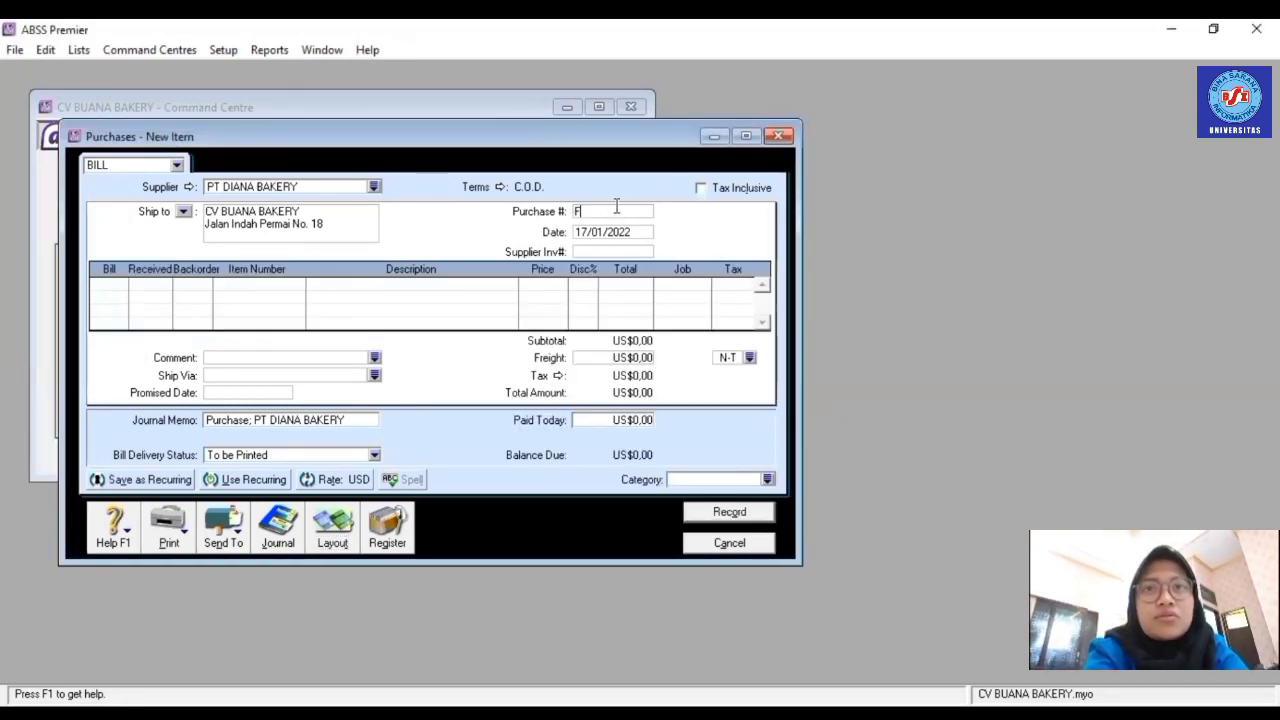
text(B002)
click(616, 231)
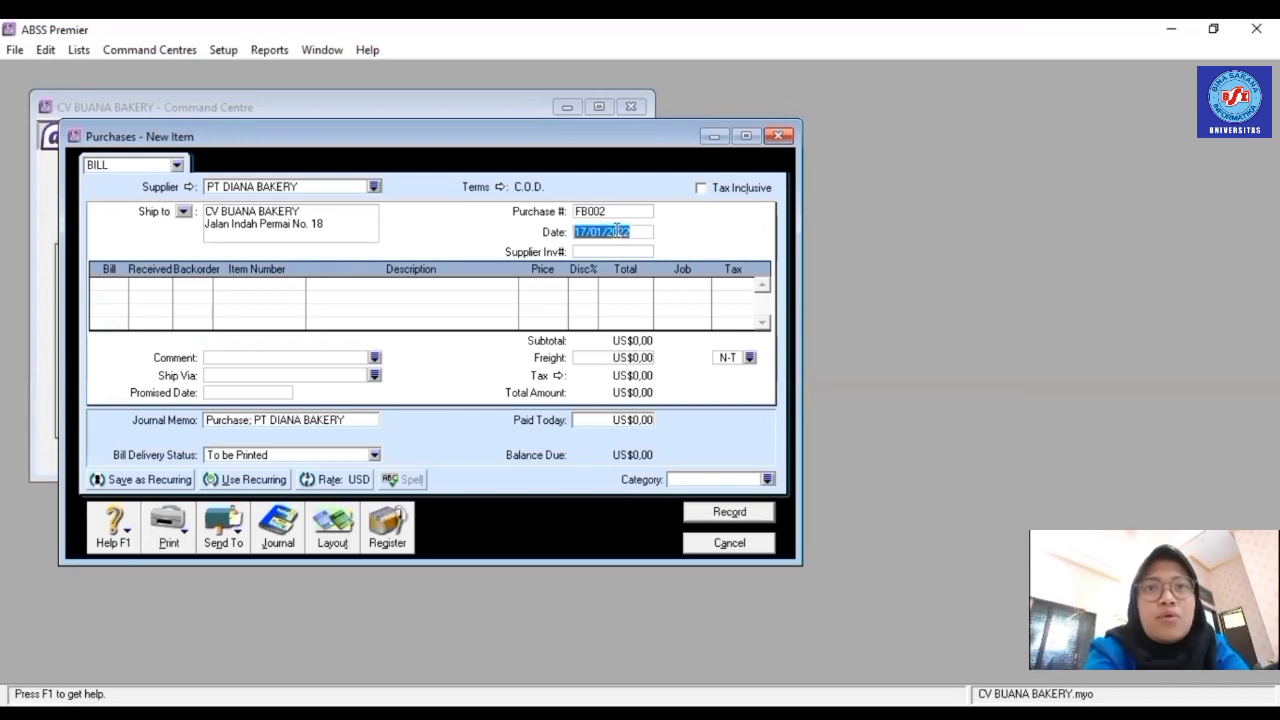
text(20)
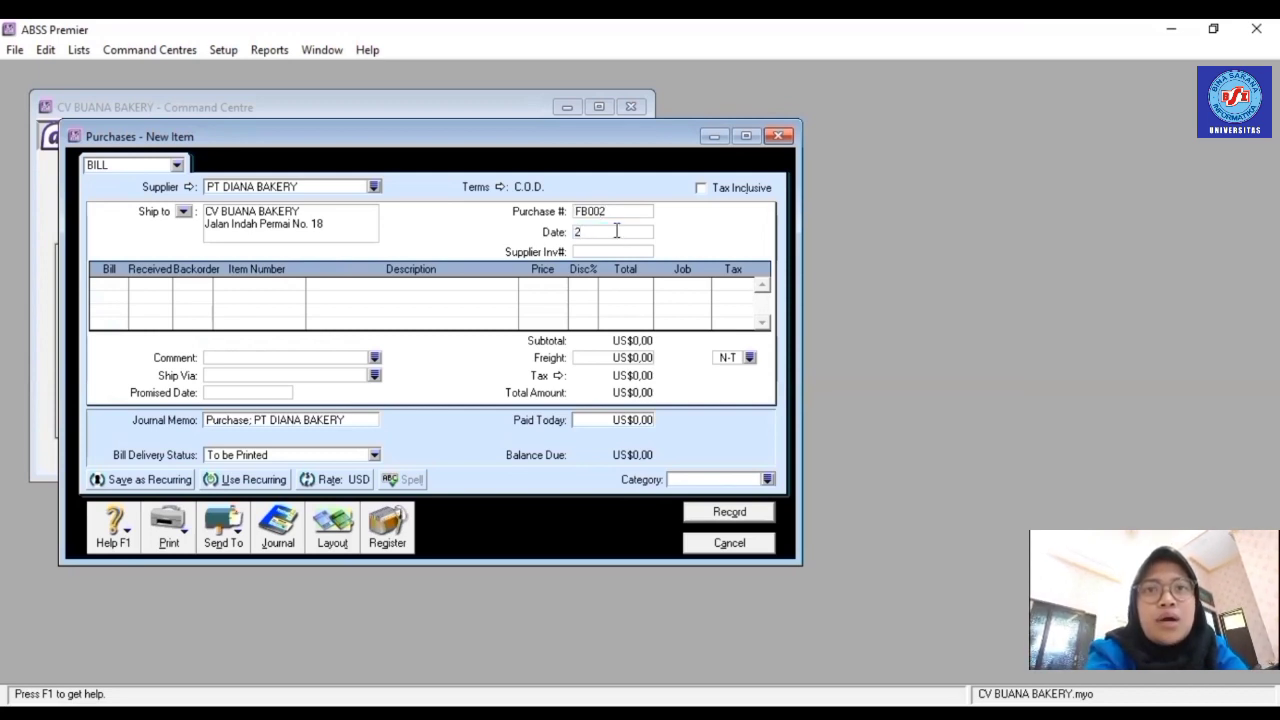
- Add line one: 5 × R001 Chocolate Cake at US$5,00, job P
click(118, 285)
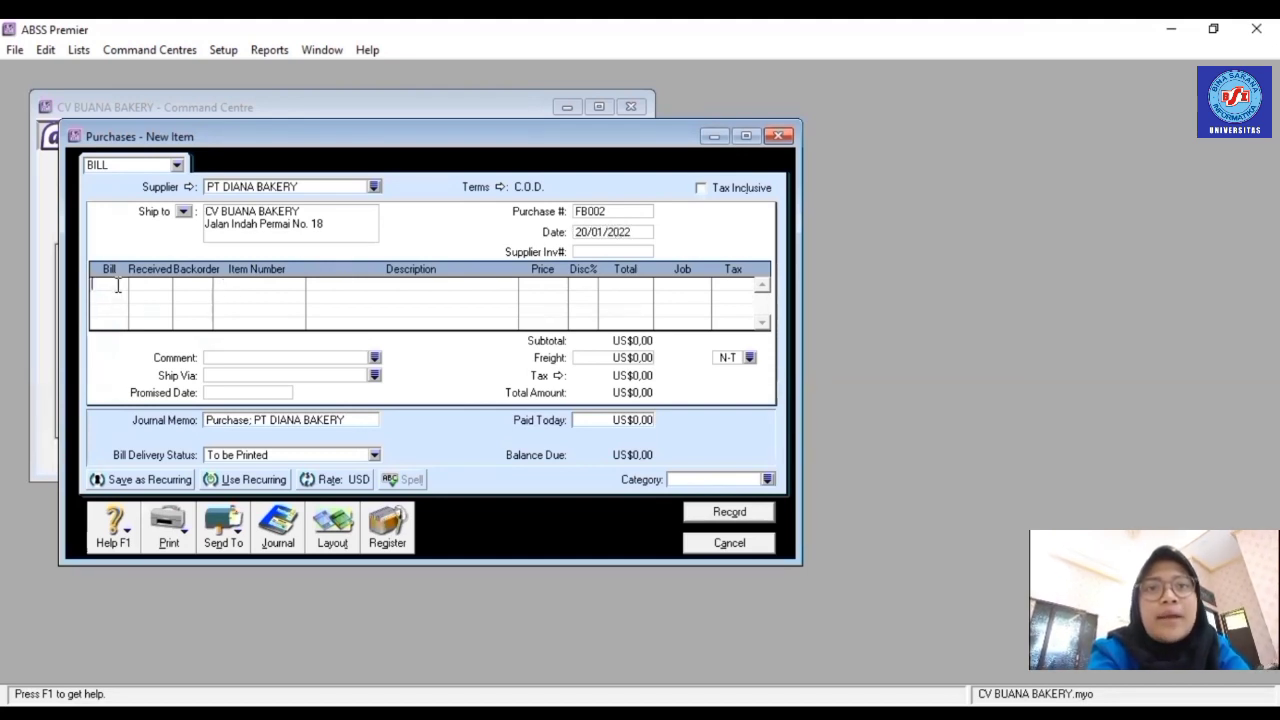
text(5)
key(Tab)
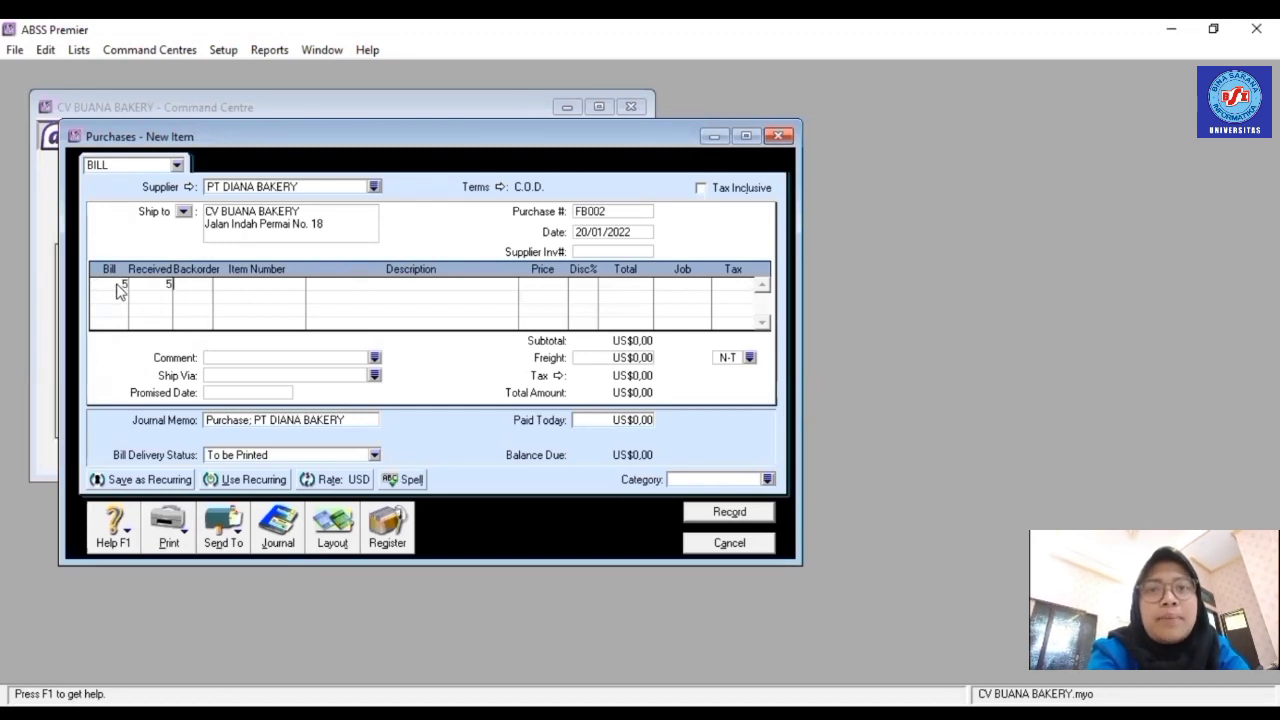
key(Tab)
text(R001)
key(Tab)
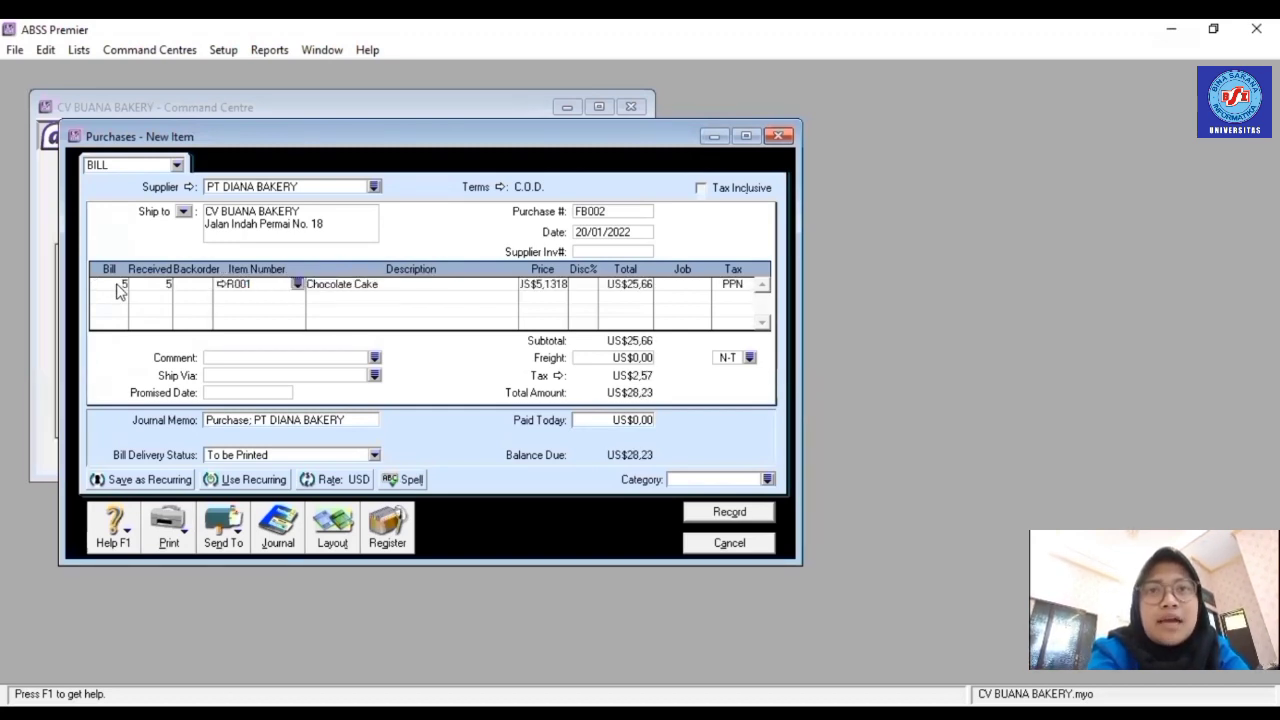
click(549, 286)
text(5)
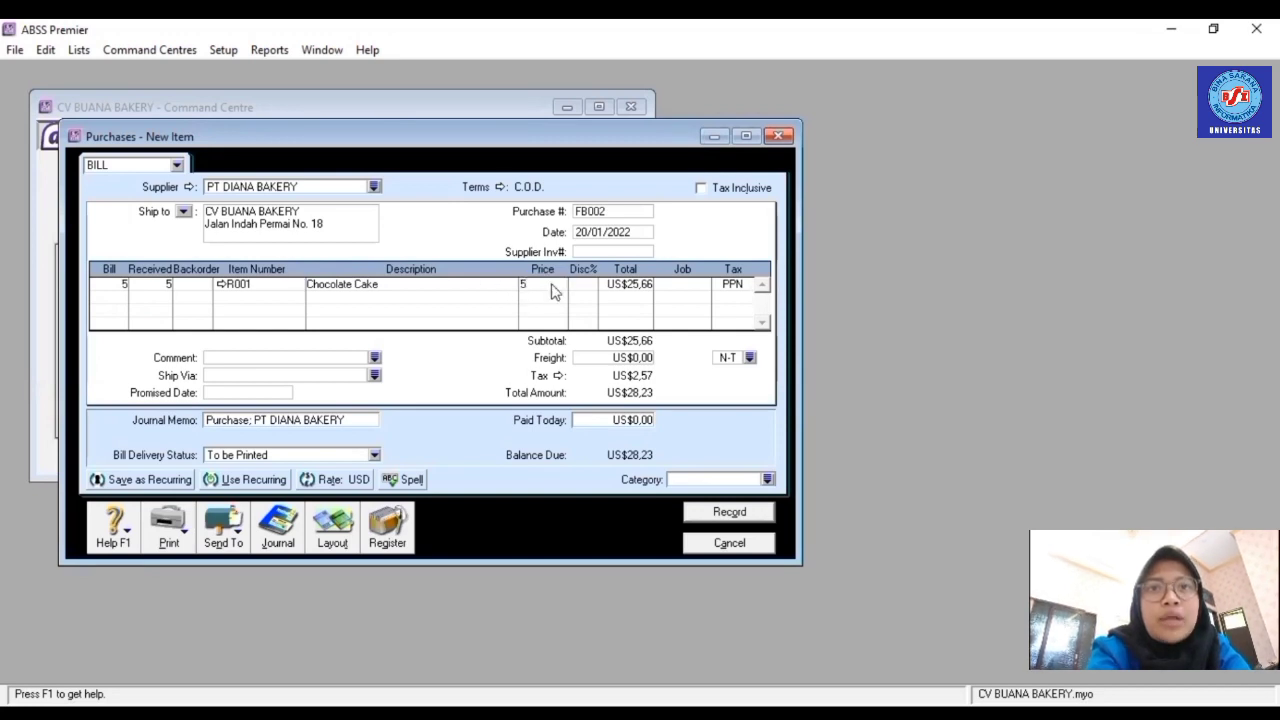
key(Tab)
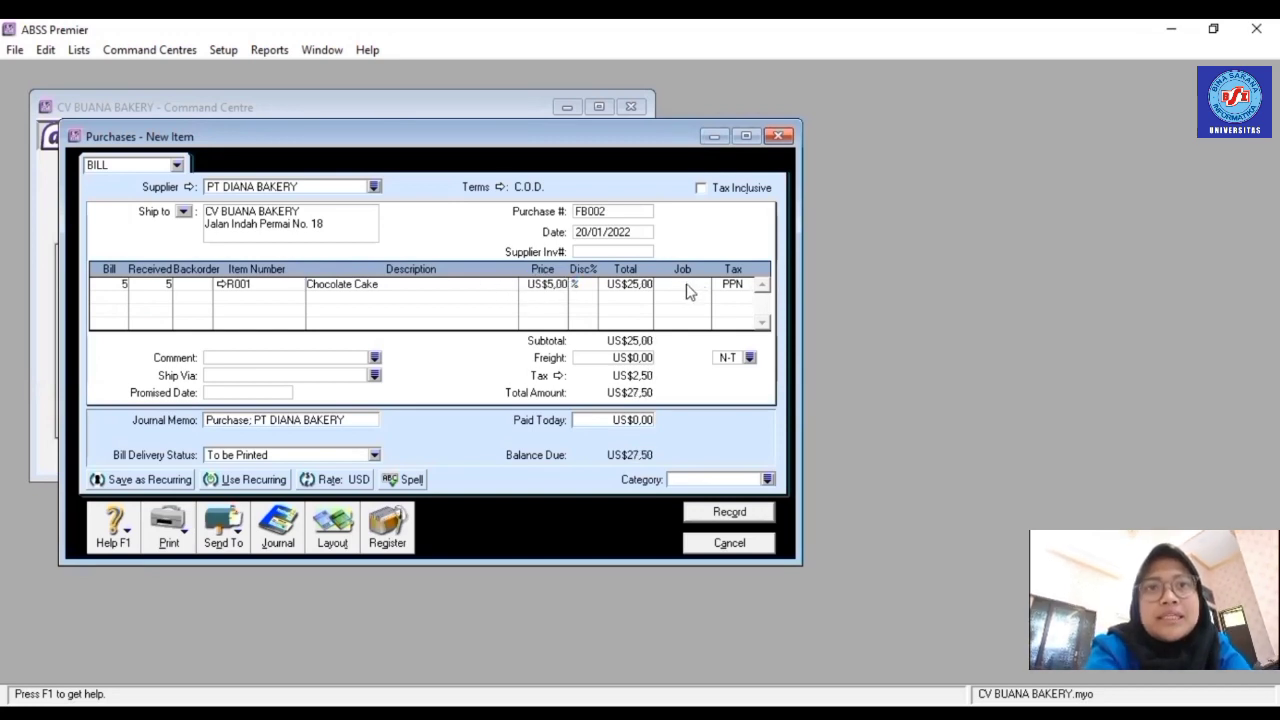
click(704, 286)
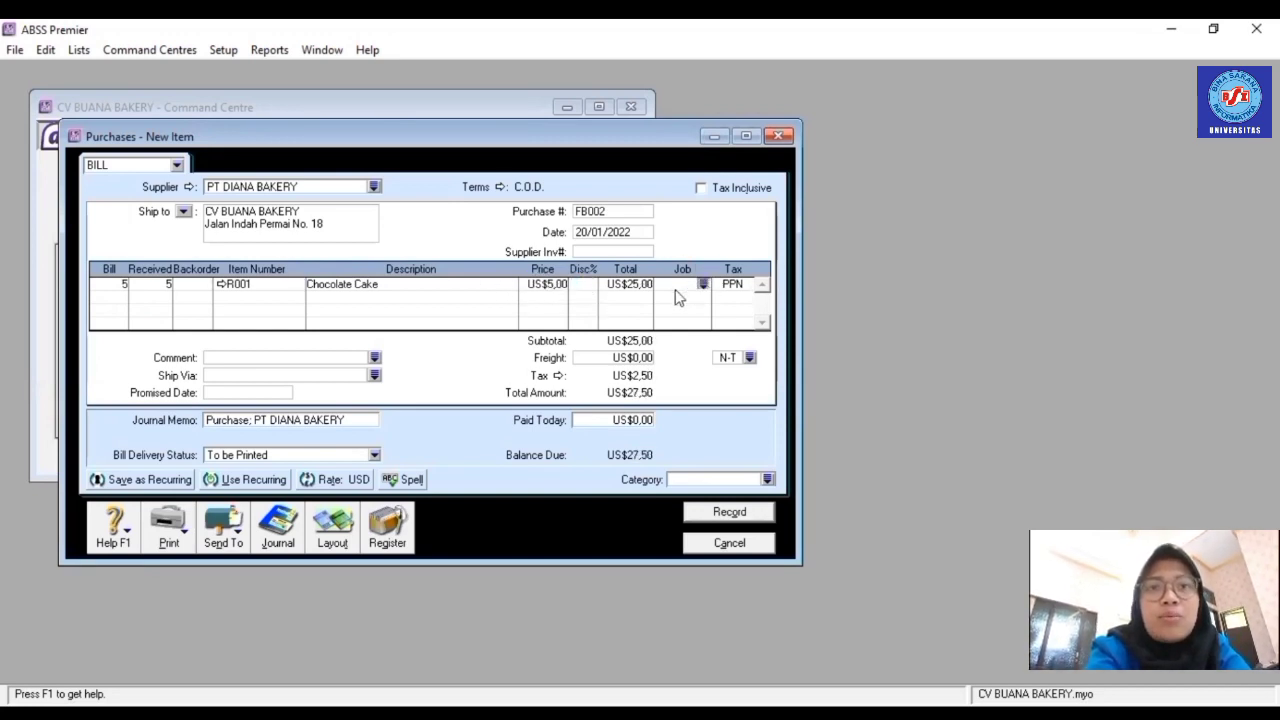
click(704, 286)
text(P)
key(Return)
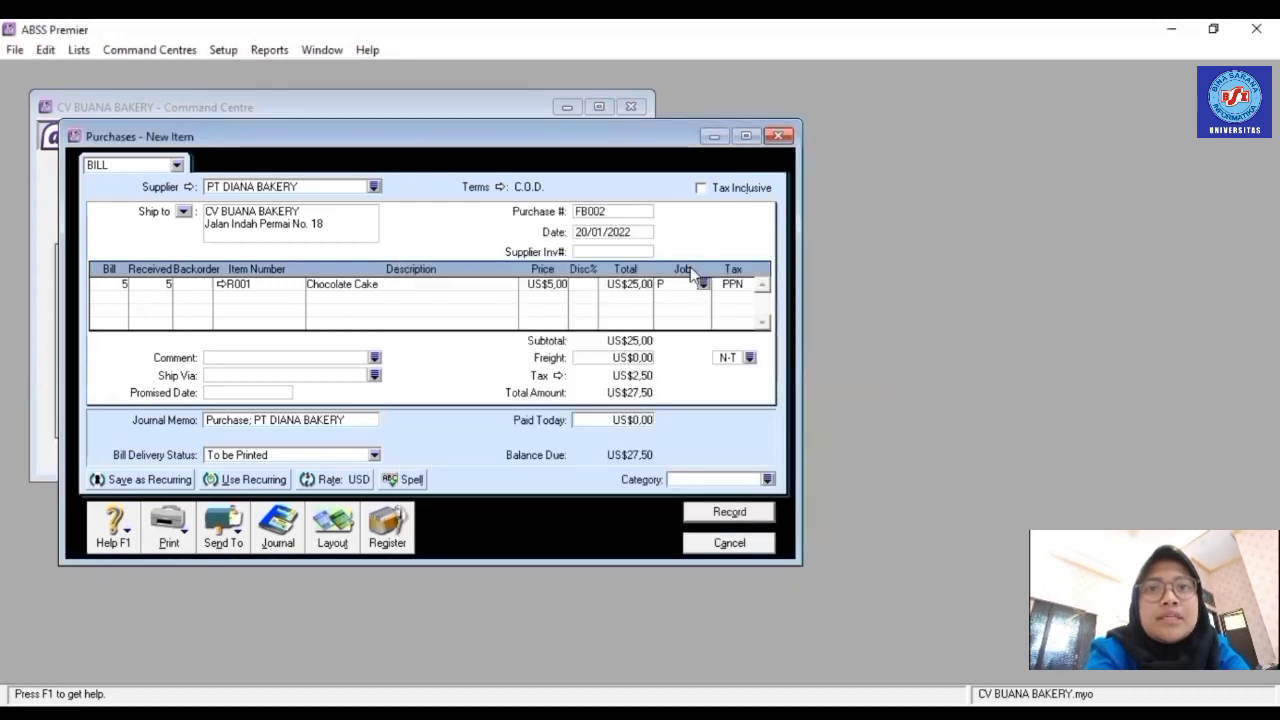
- Add line two: 5 × R002 Cheese Cake at US$6,00, job Produk
click(117, 300)
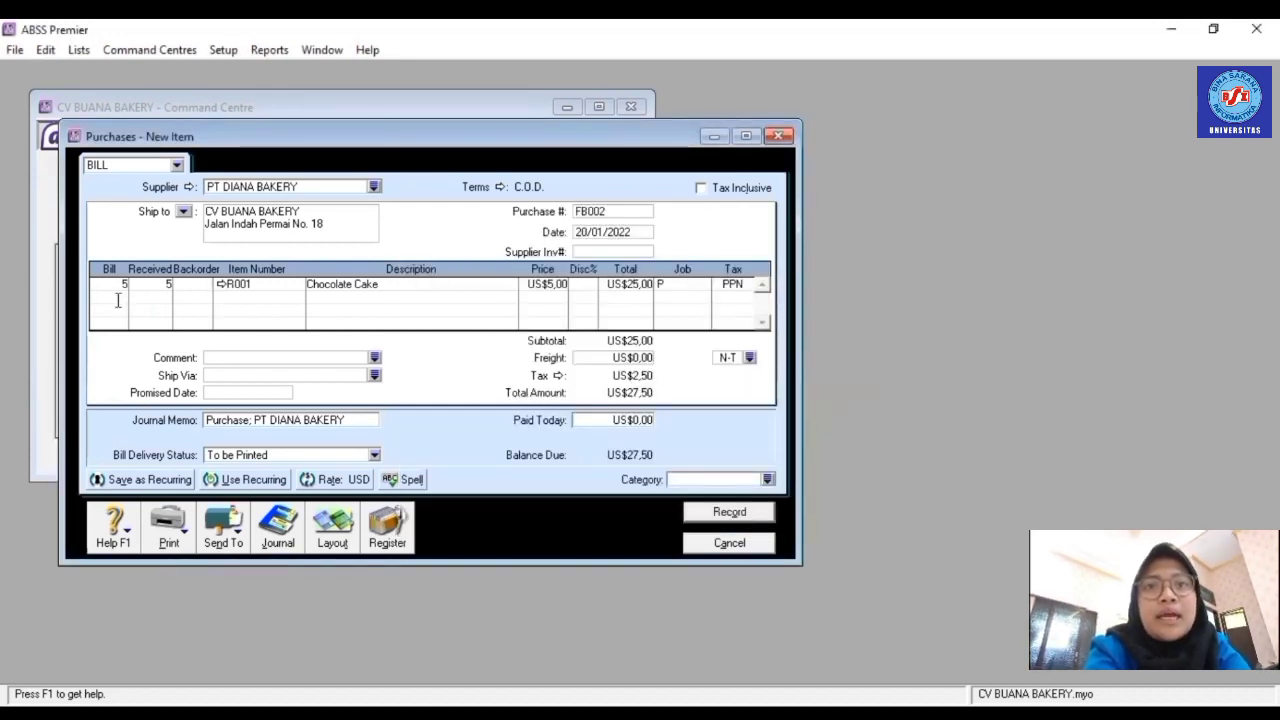
text(5)
key(Tab)
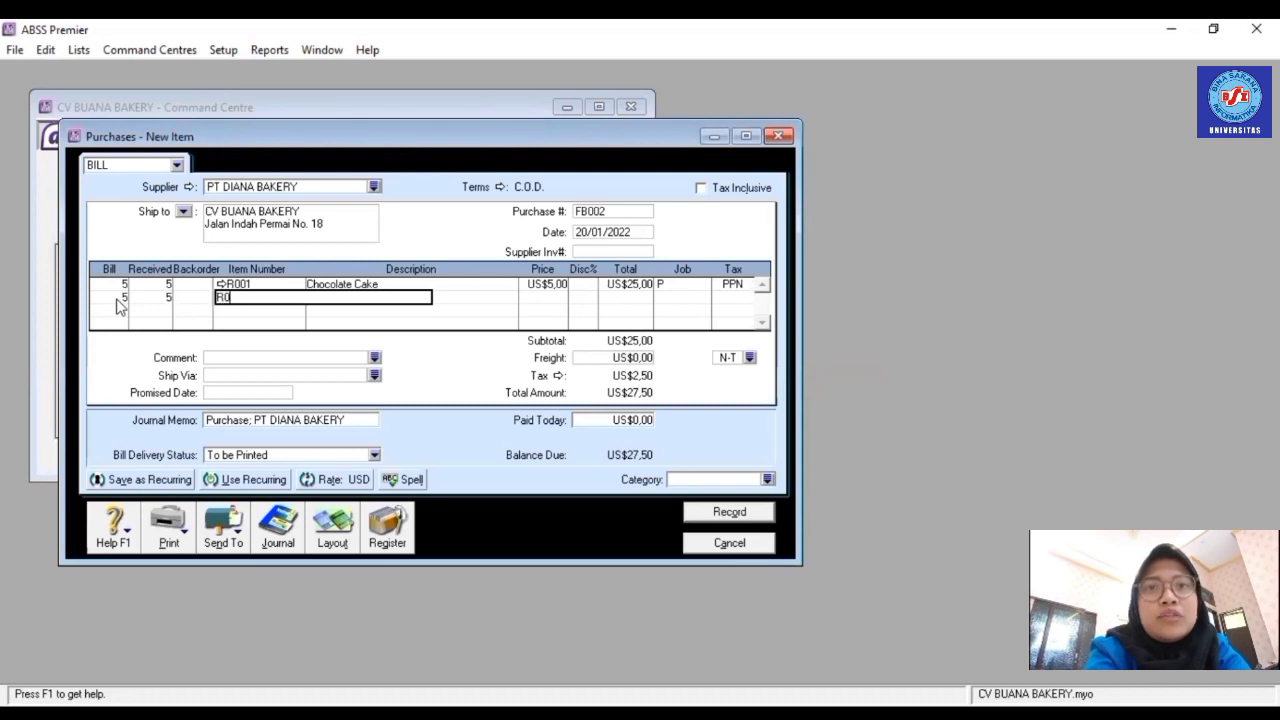
key(Tab)
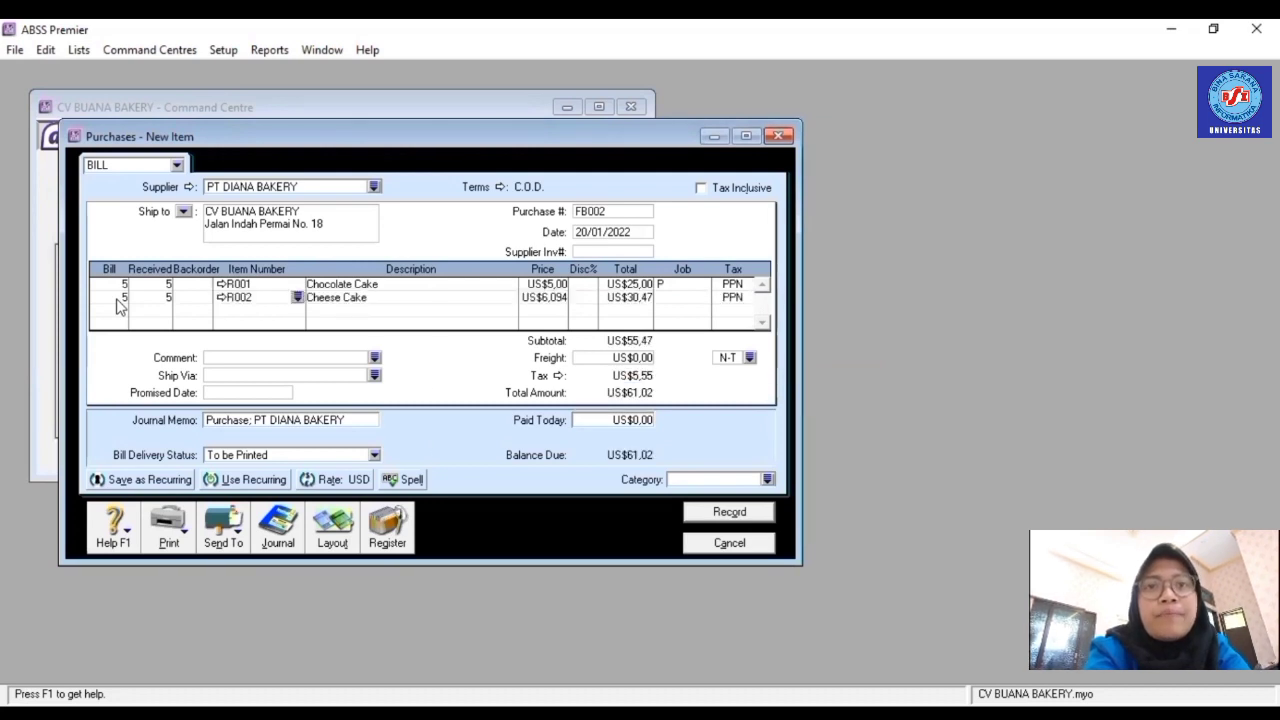
click(555, 299)
text(6)
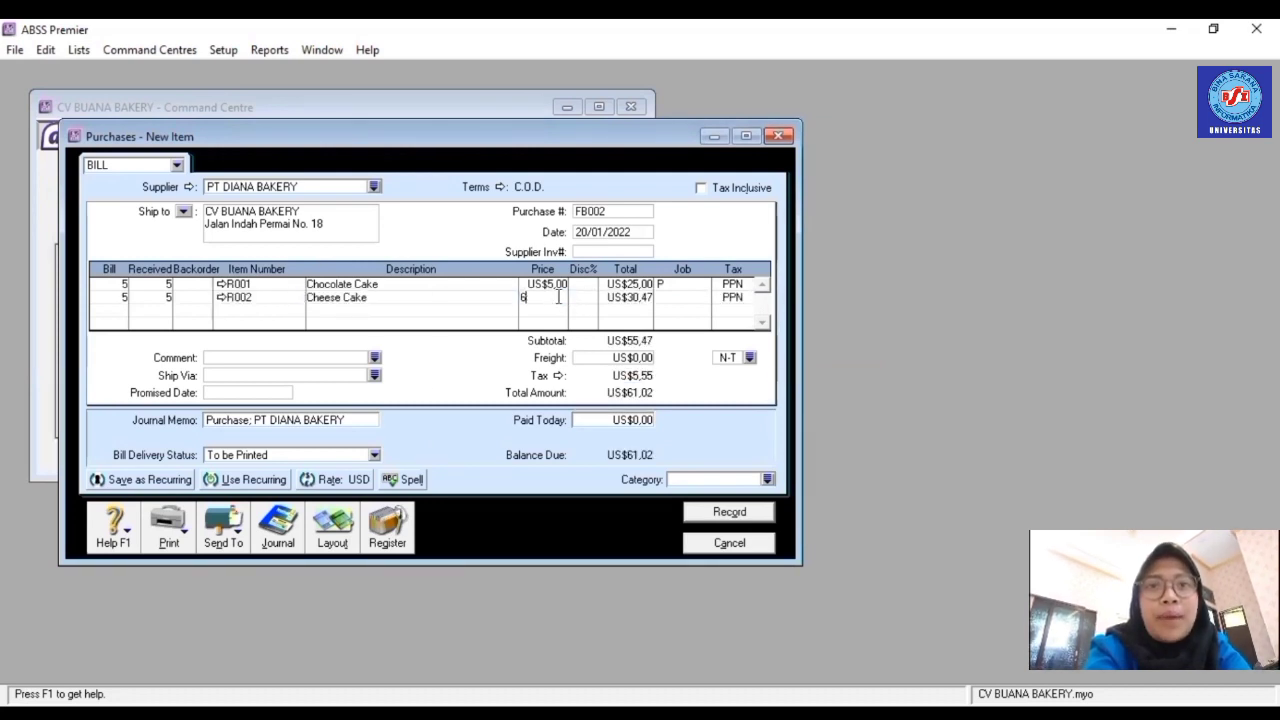
key(Tab)
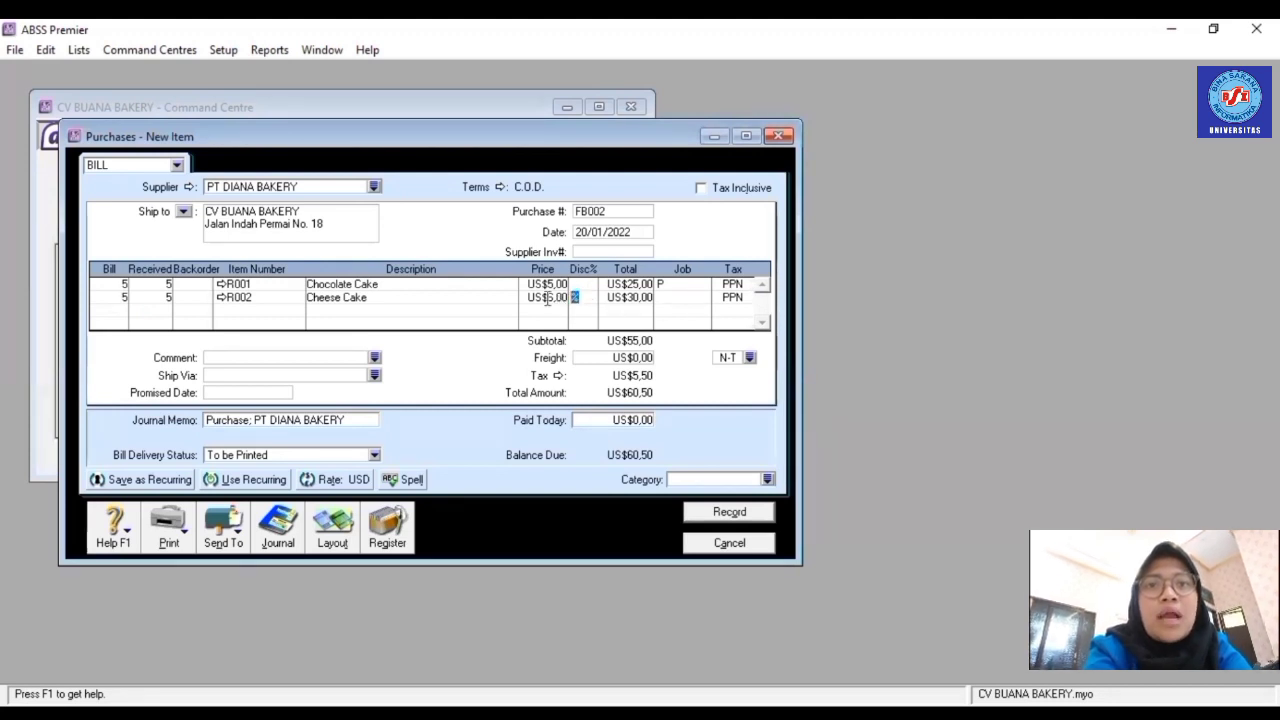
click(703, 297)
click(703, 296)
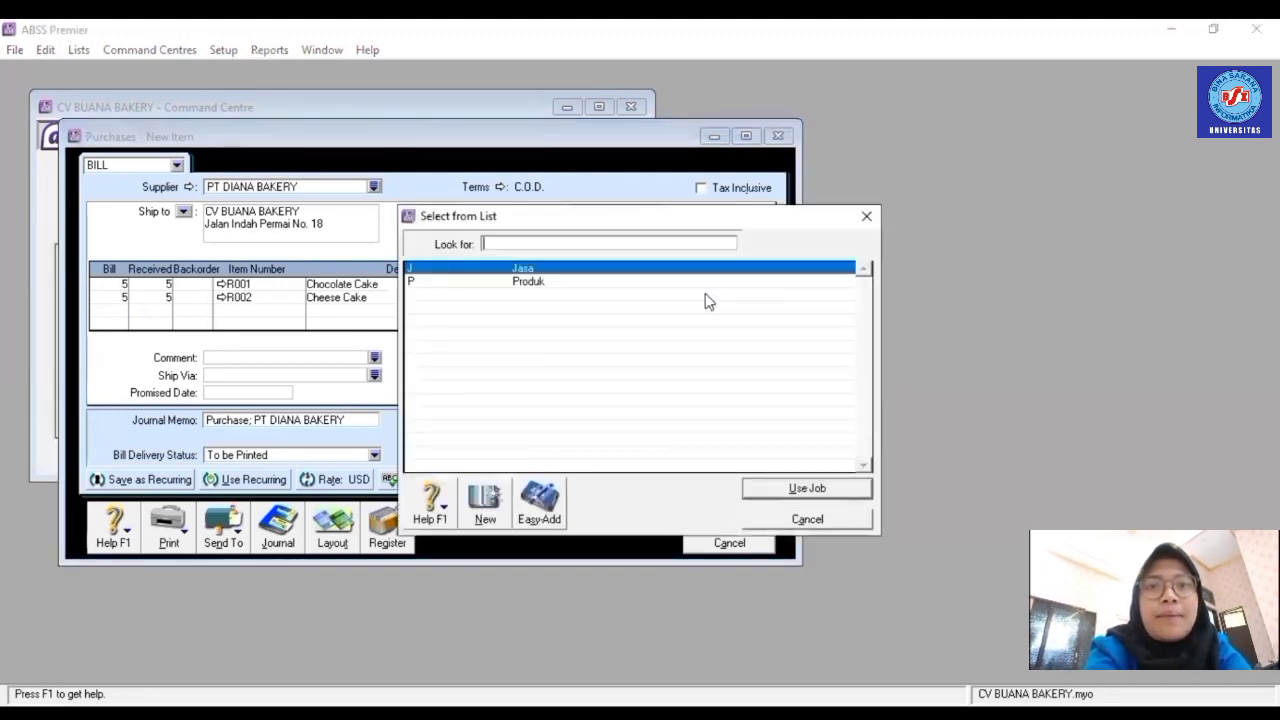
double_click(648, 283)
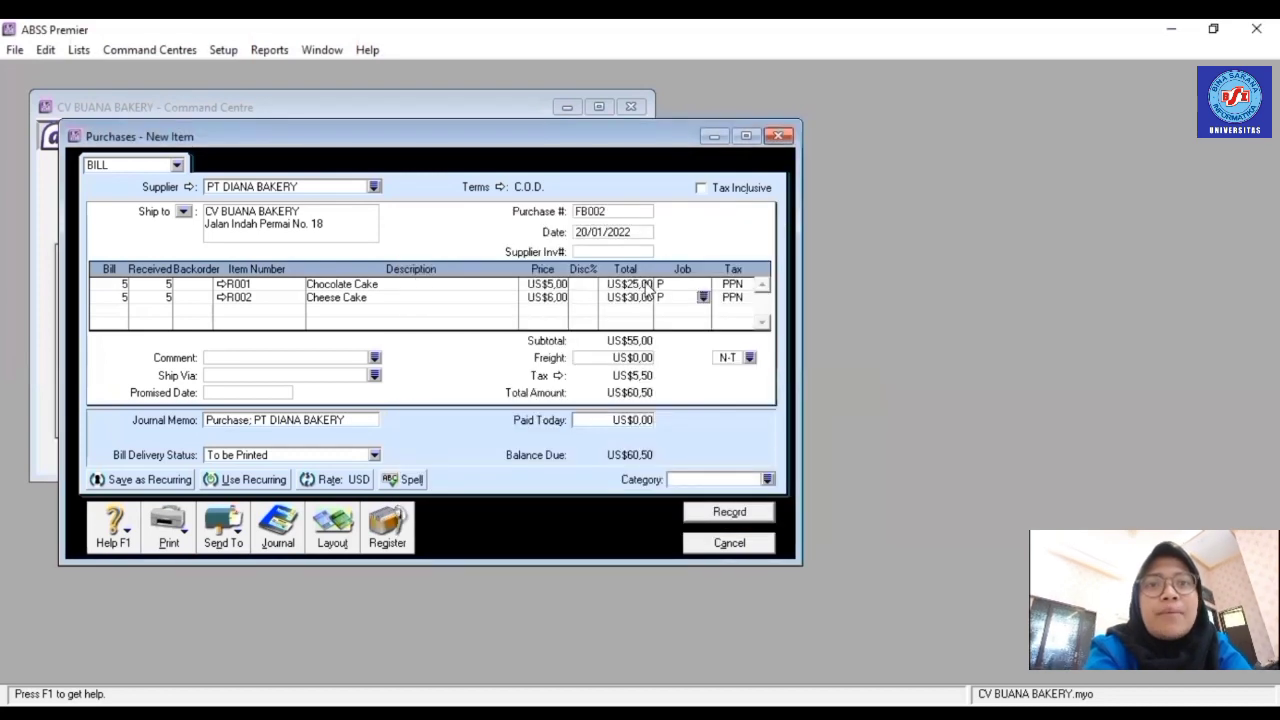
- Pick an L category for the bill, record FB002 and close the blank form
click(718, 479)
text(L)
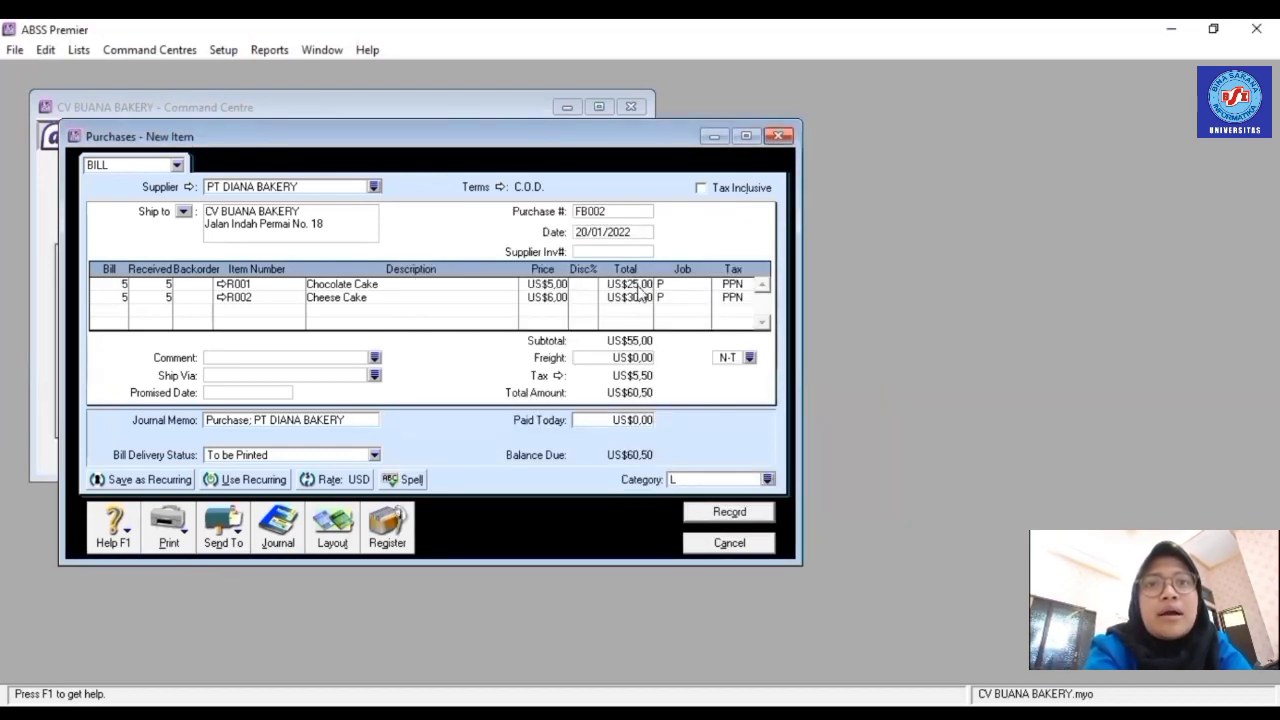
double_click(594, 281)
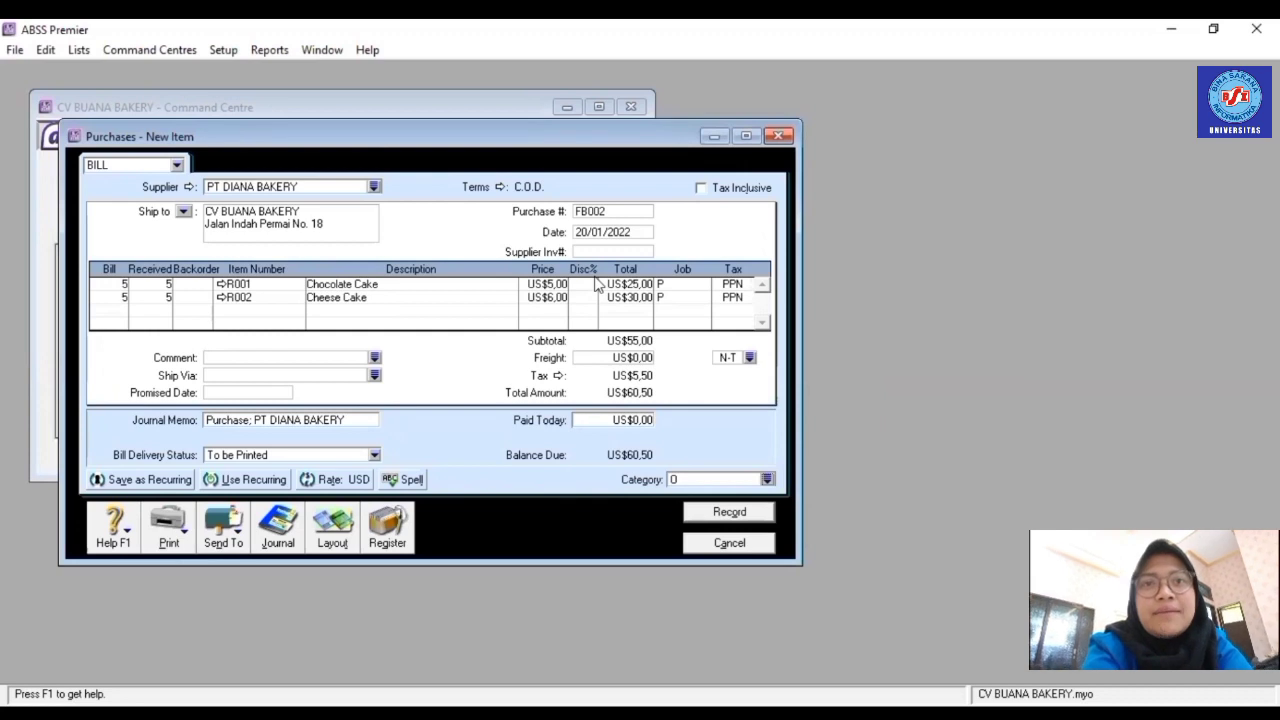
click(756, 514)
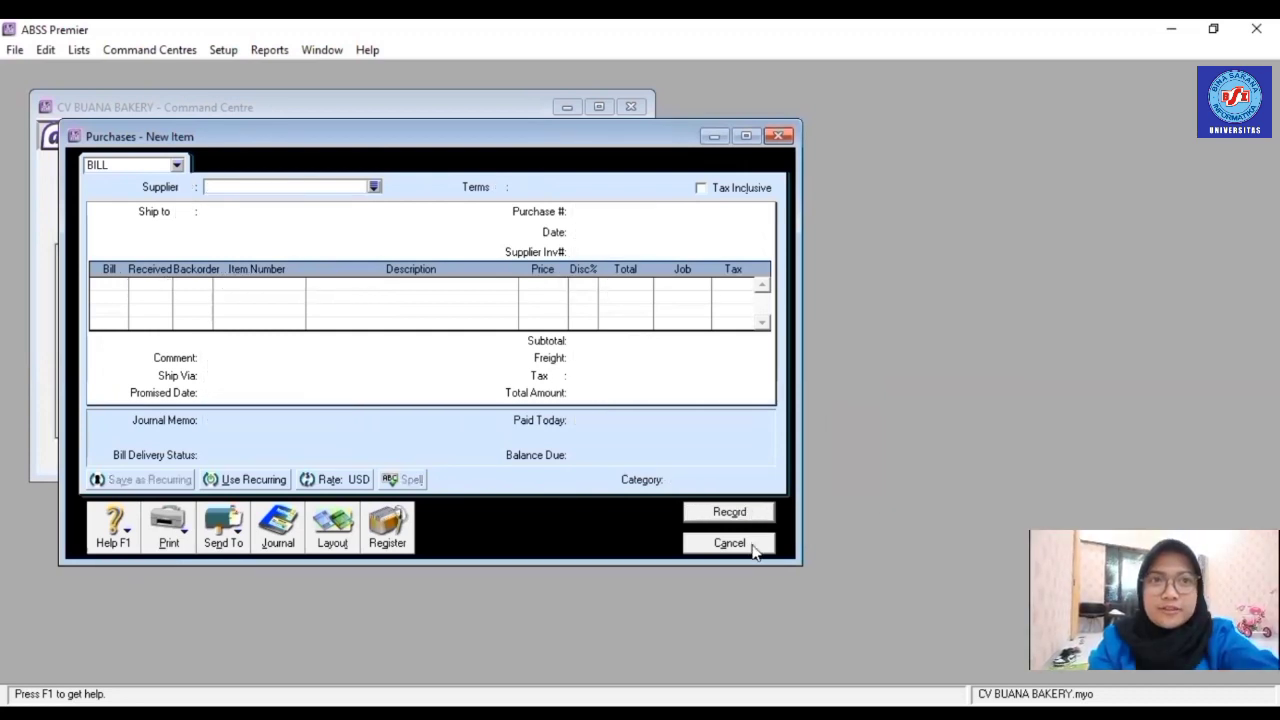
click(752, 545)
- Start a new purchase from PT ARNOTS with C.O.D. payment terms
click(340, 311)
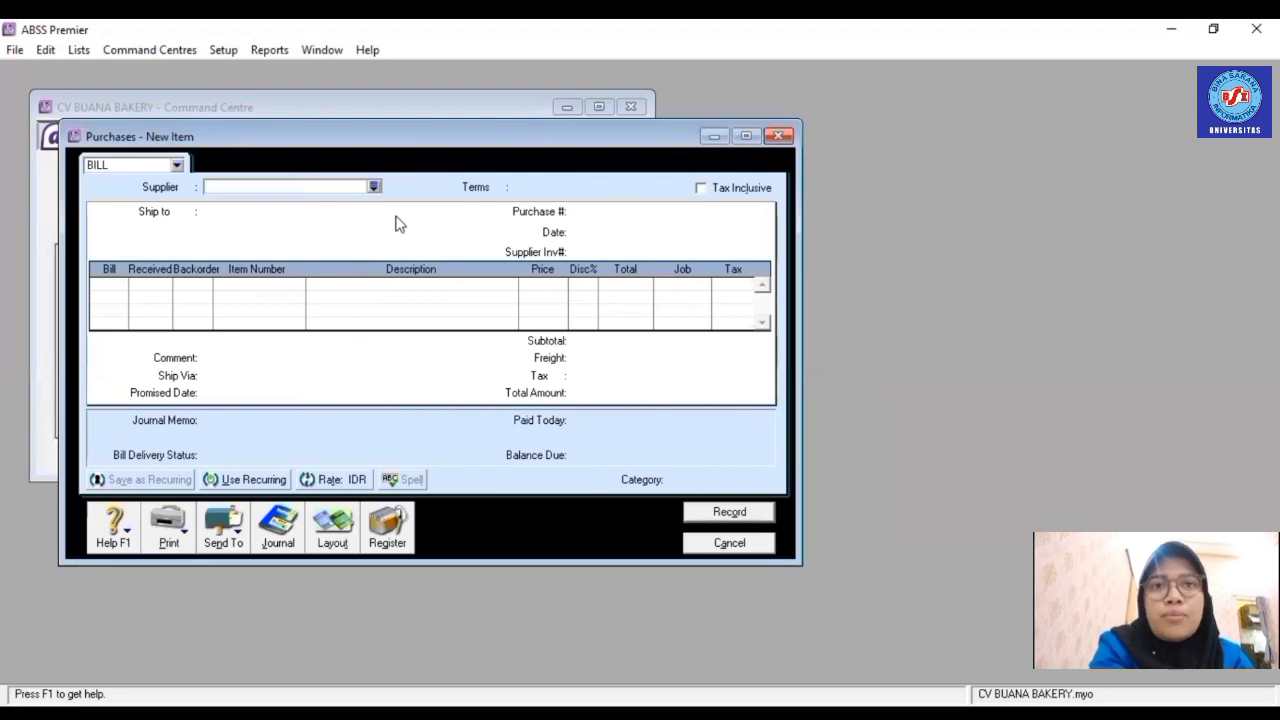
click(373, 187)
text(PT ARNOTS)
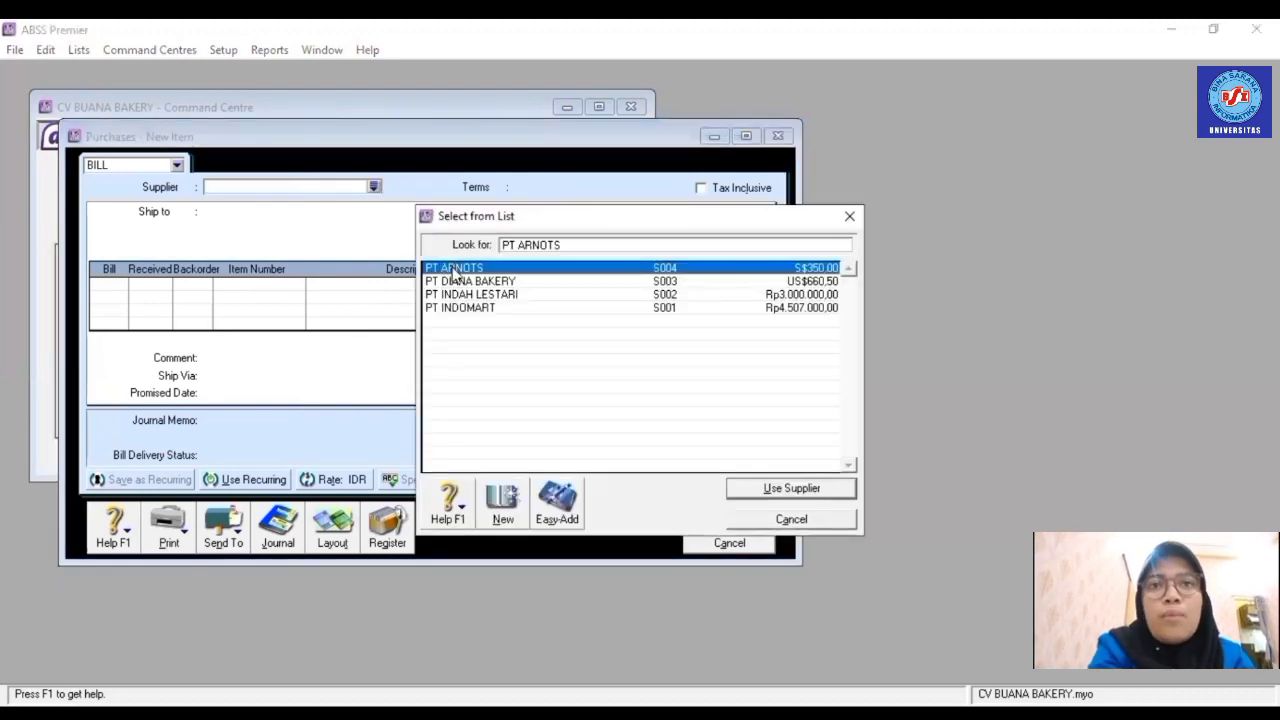
key(Return)
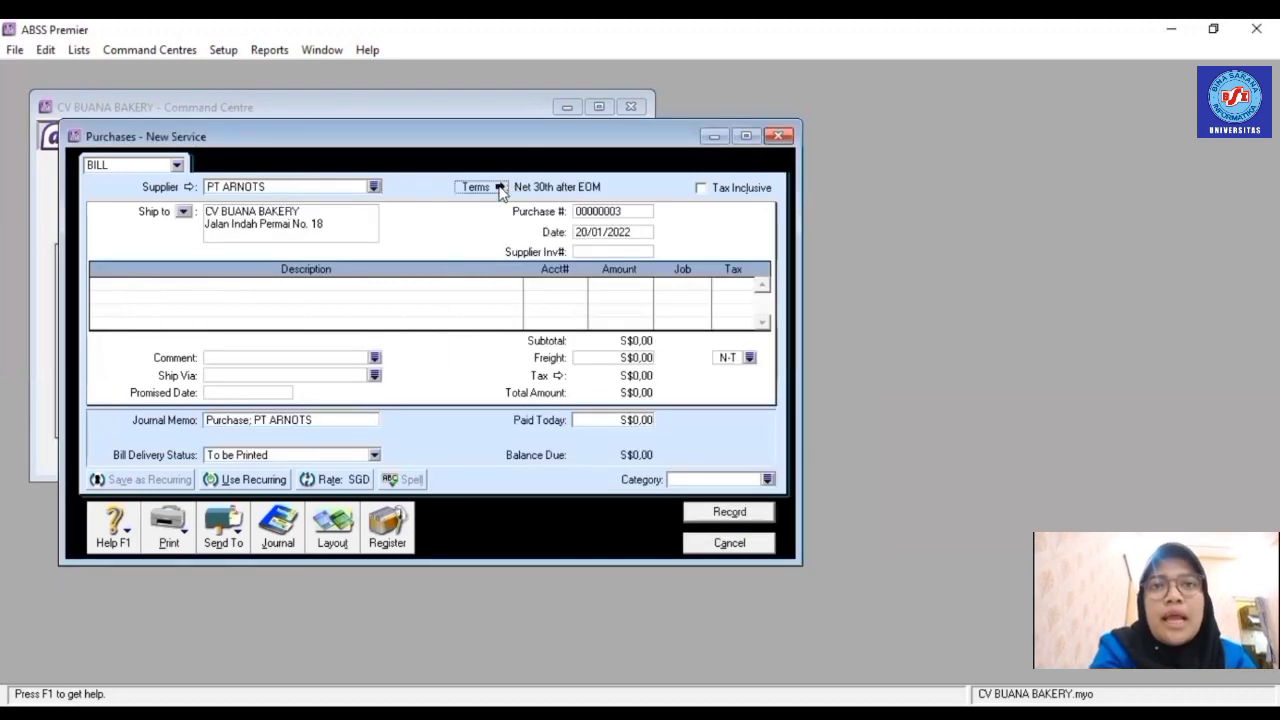
click(499, 187)
click(813, 252)
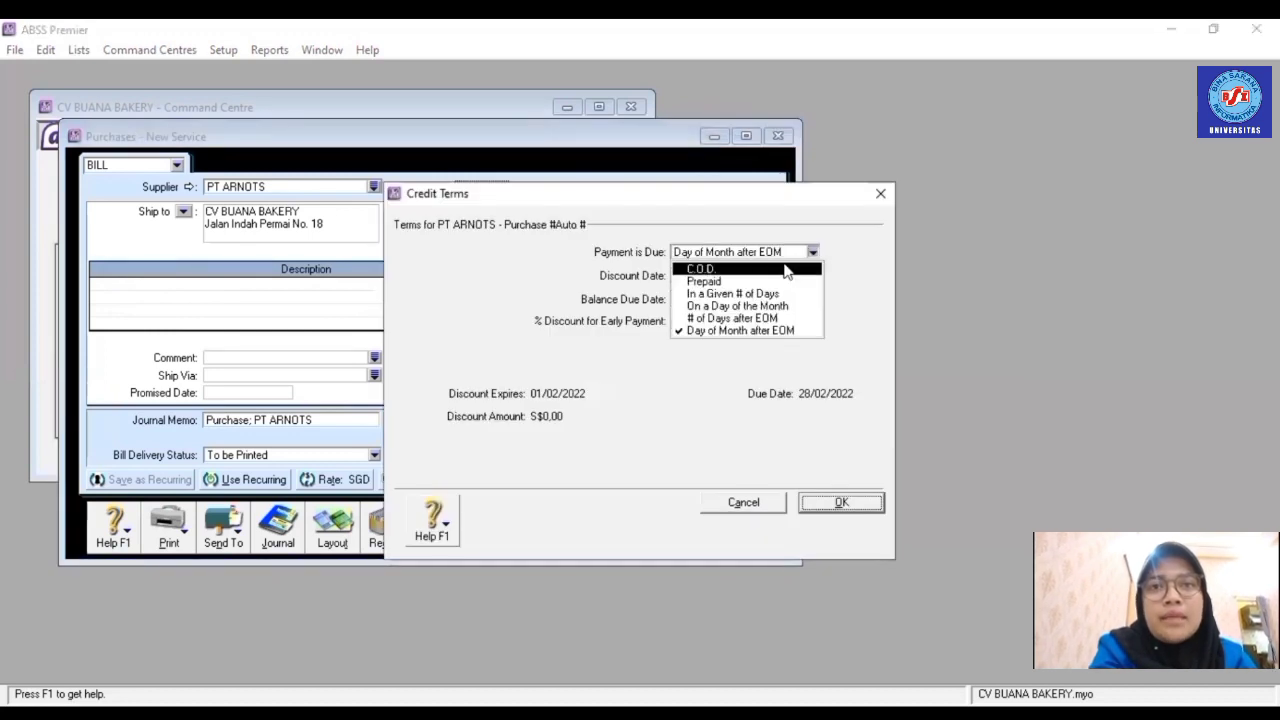
click(840, 505)
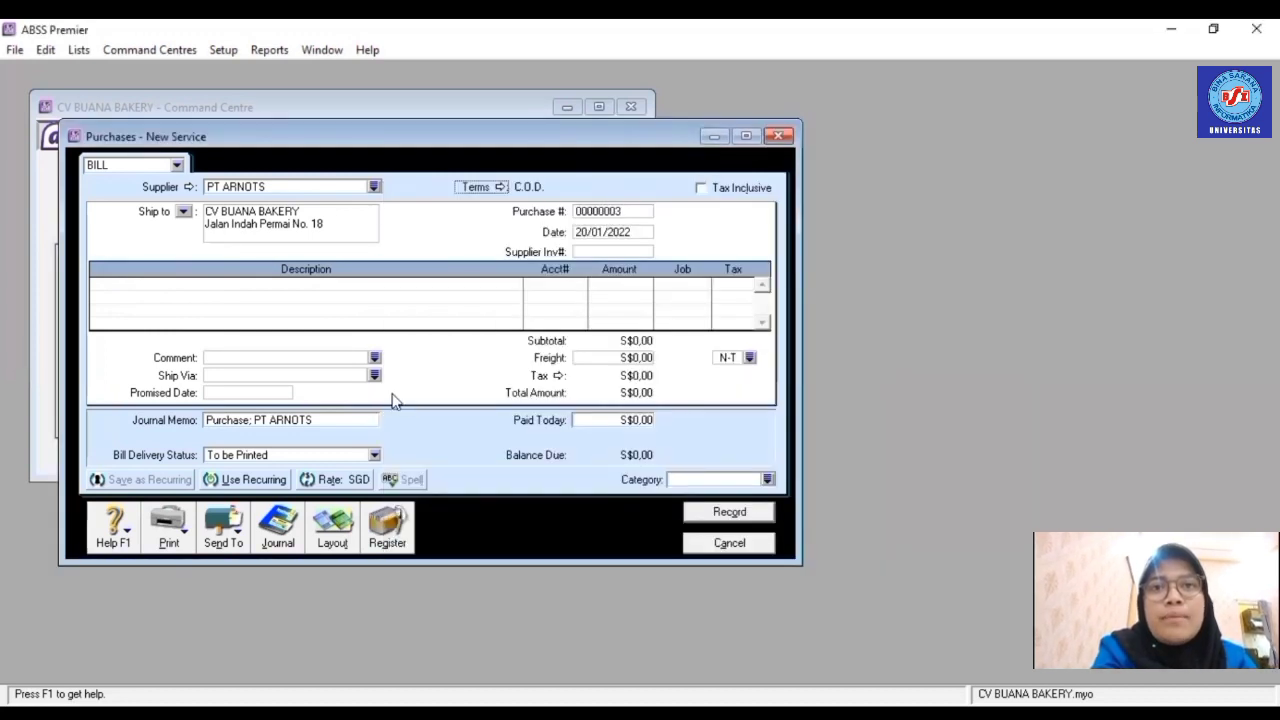
- Switch the bill to the Item layout and number it FB003
key(alt+l)
click(474, 360)
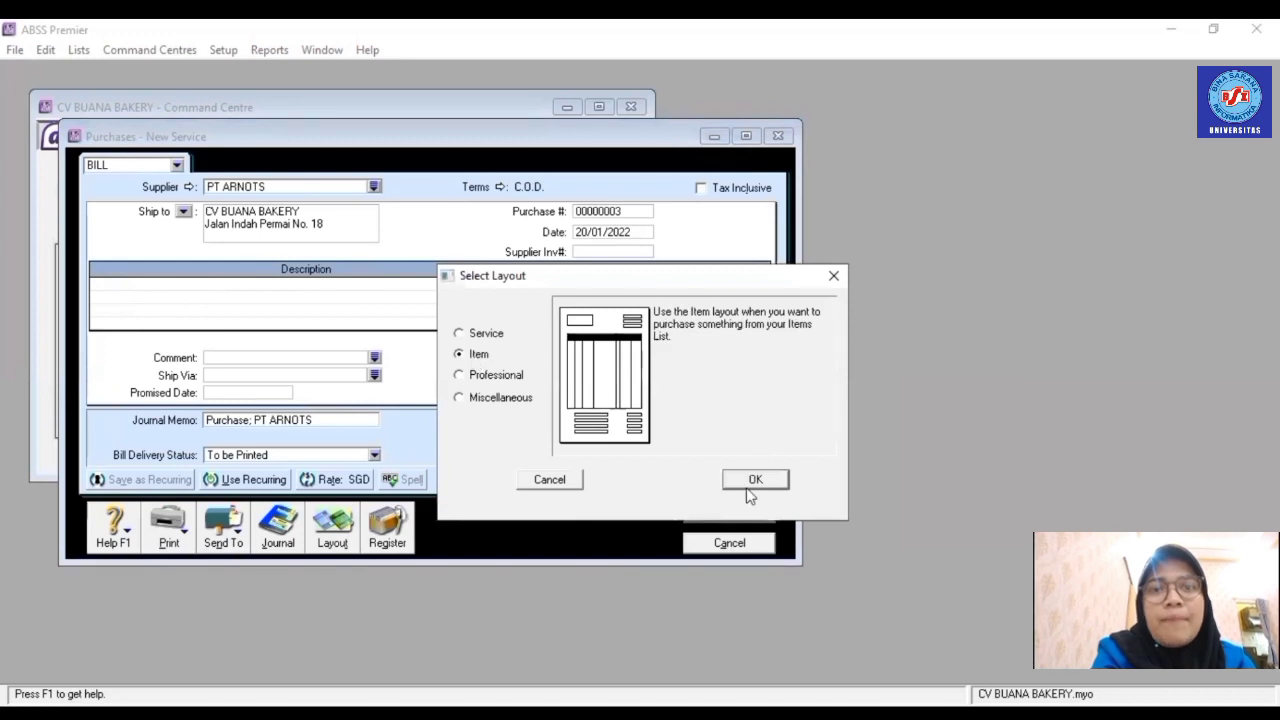
click(749, 489)
click(614, 210)
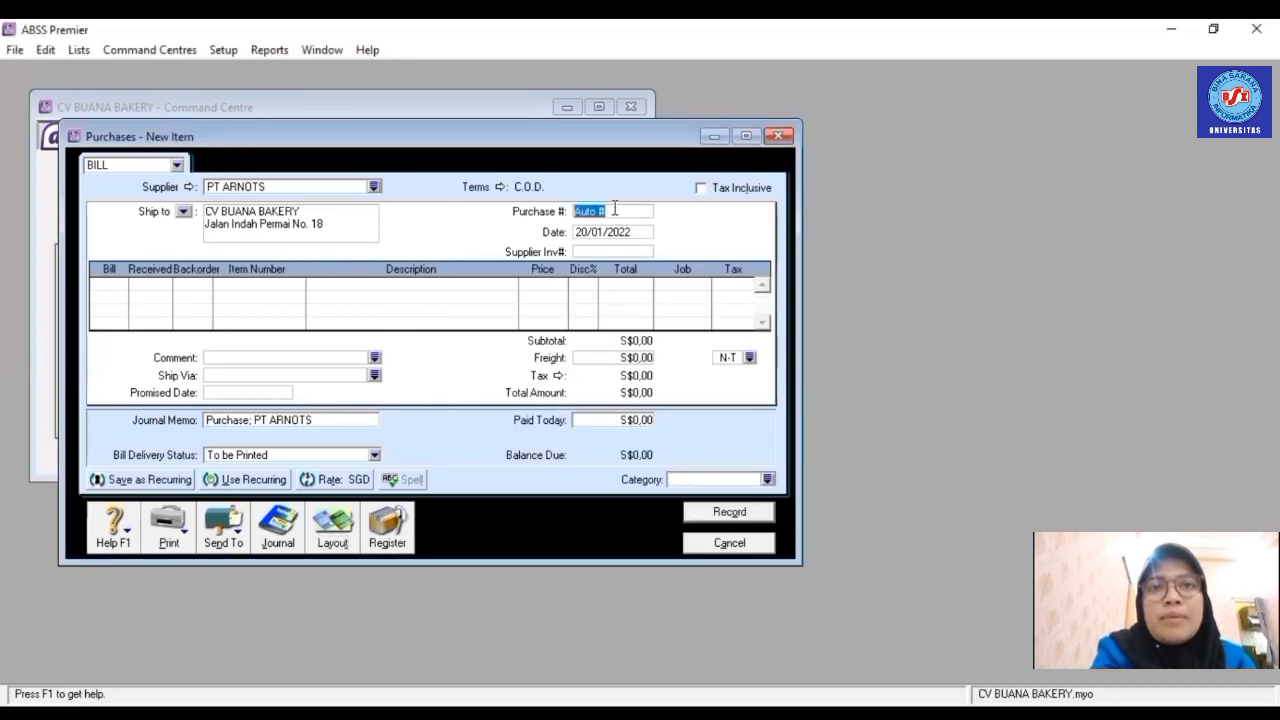
text(FB003)
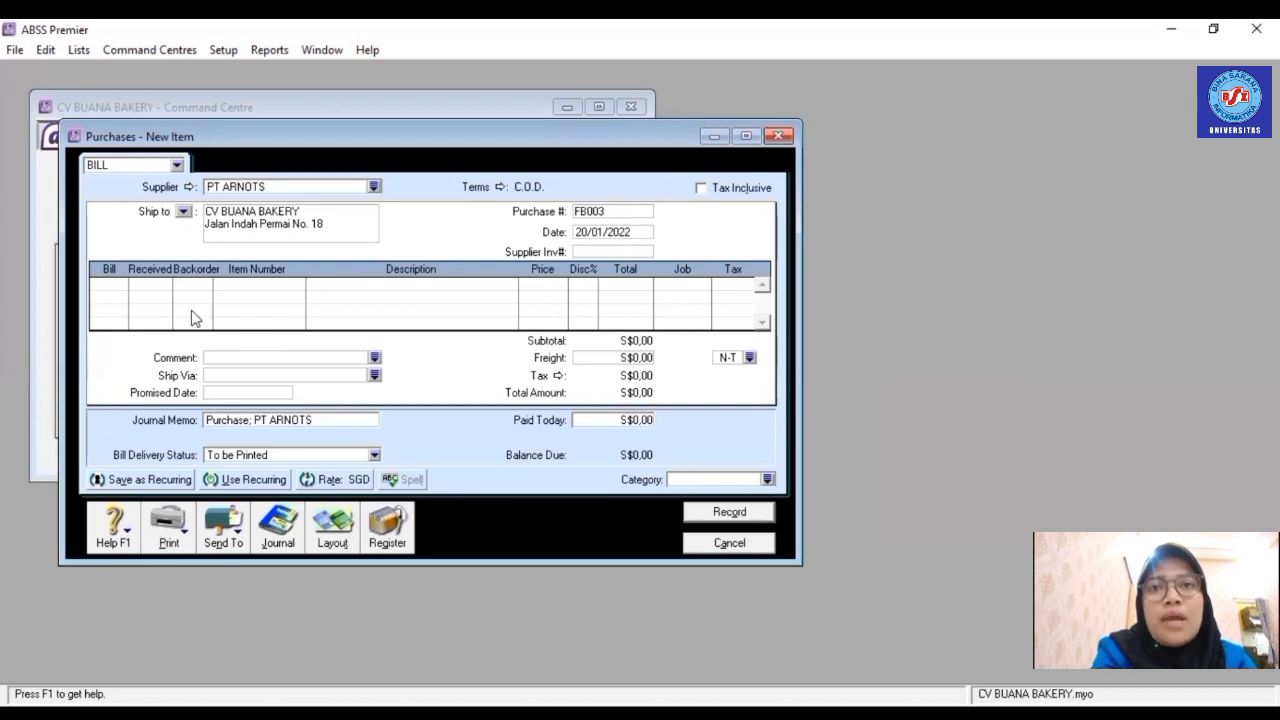
- Add a line of 5 × R002 Cheese Cake at S$8,24, job P
click(124, 286)
text(5)
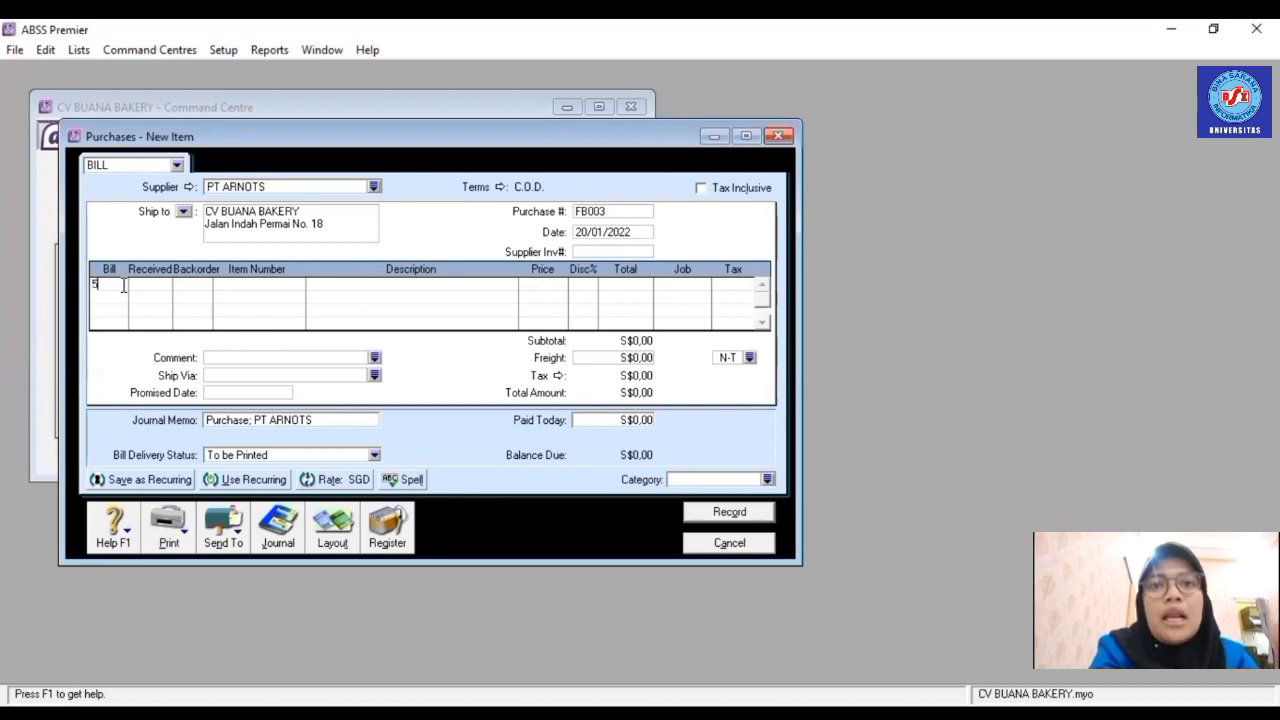
key(Tab)
key(Tab)
text(R002)
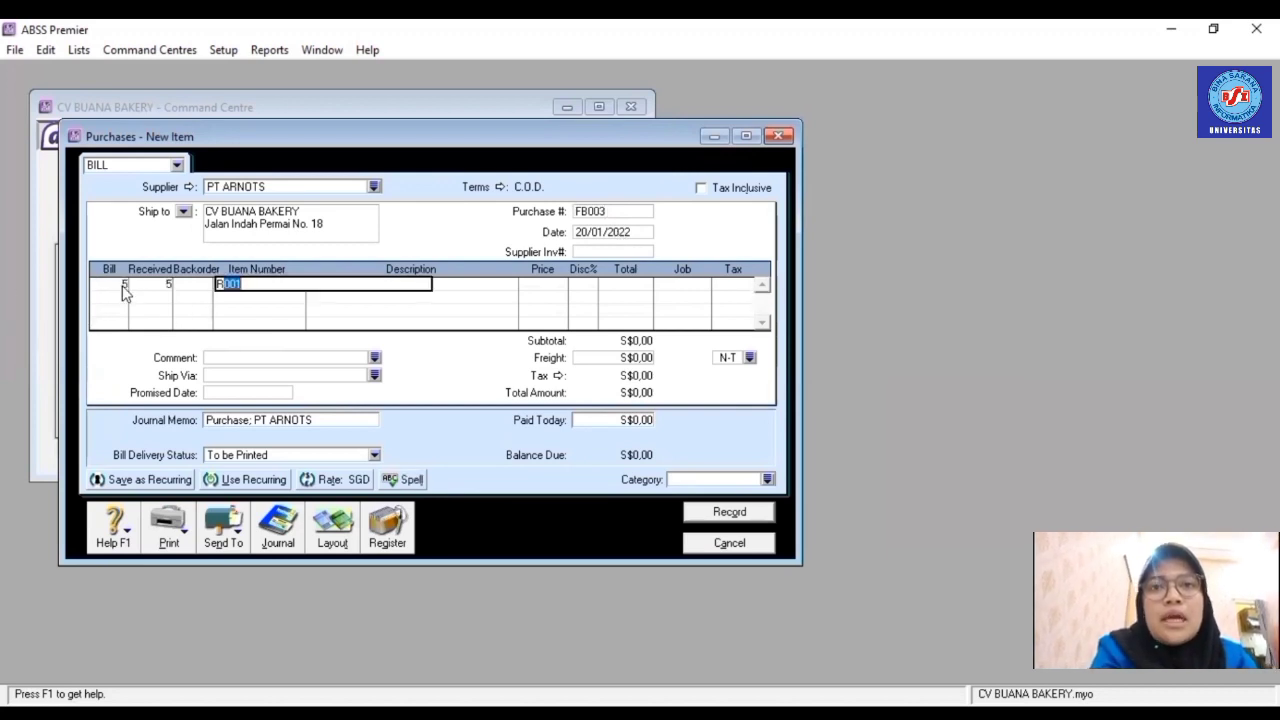
key(Tab)
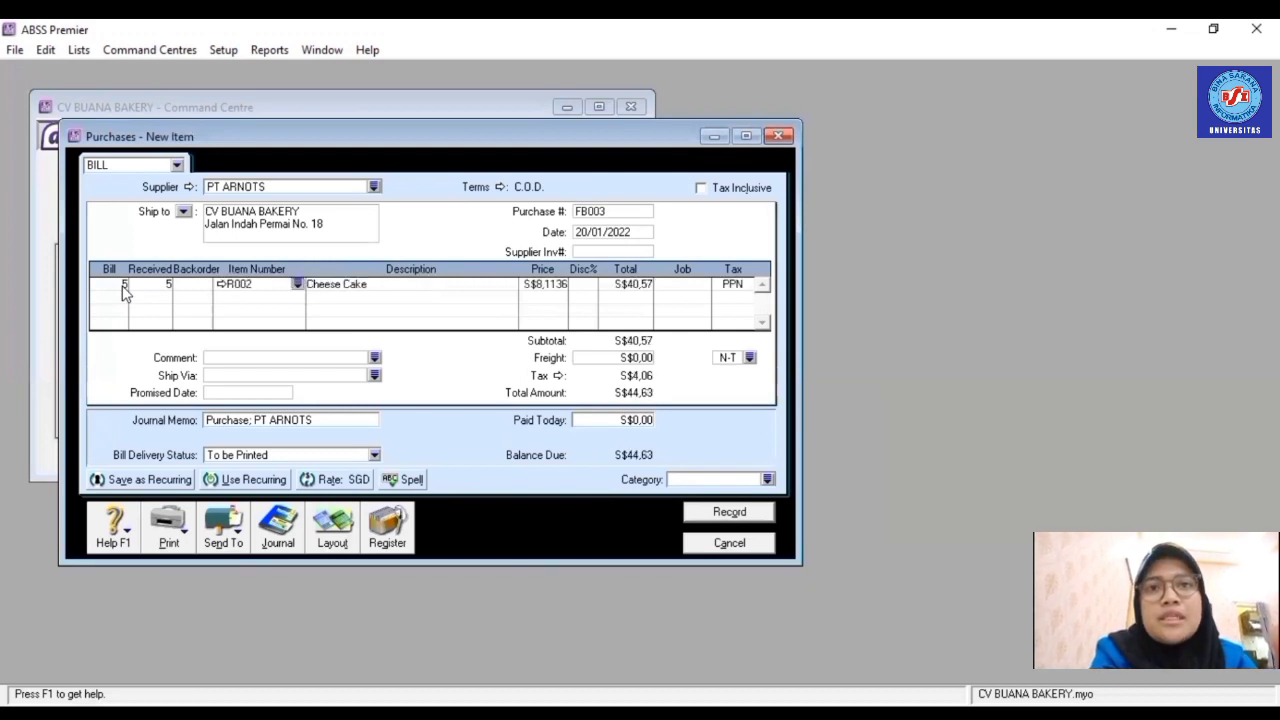
click(542, 285)
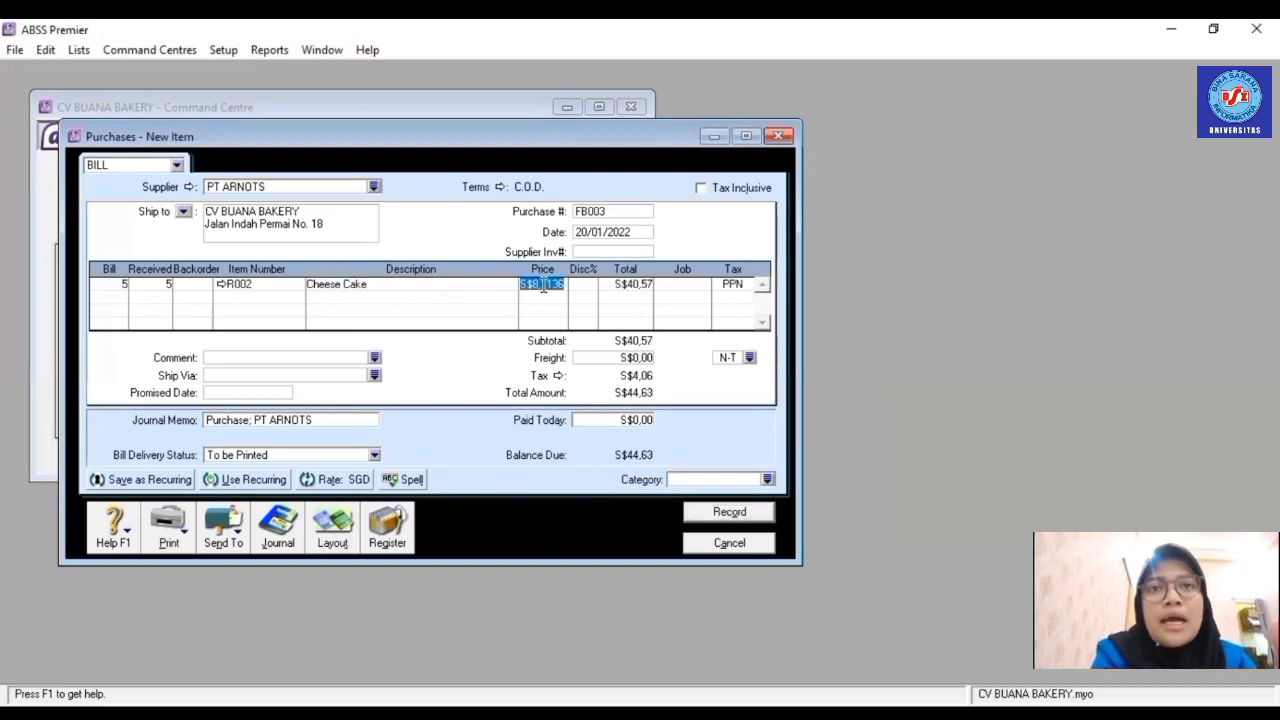
text(8,24)
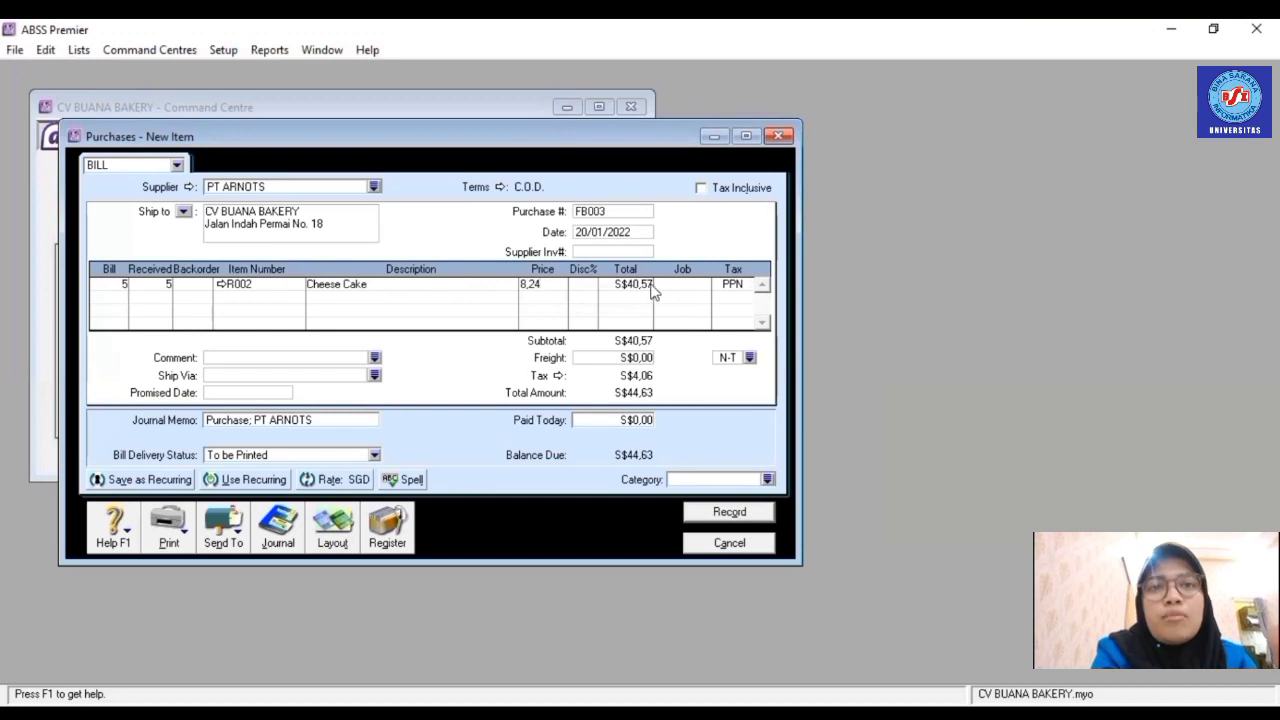
click(651, 286)
click(705, 287)
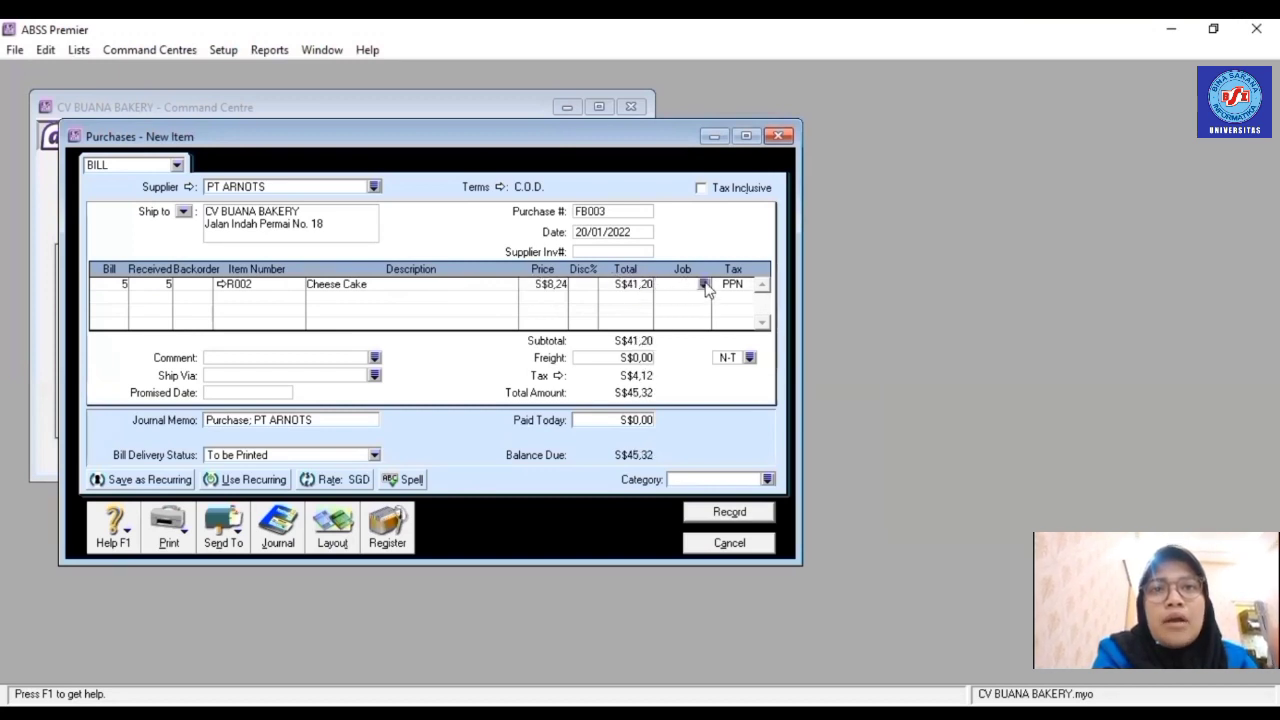
click(705, 285)
click(600, 283)
key(Return)
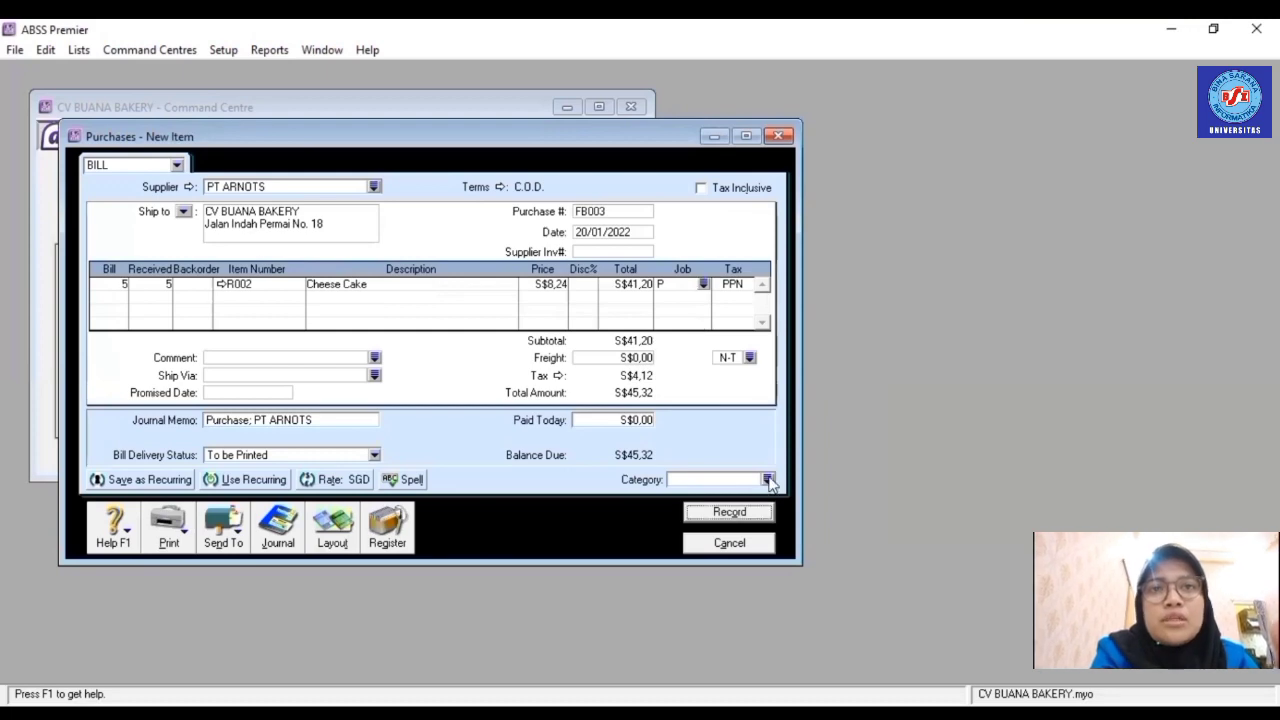
- Set the bill category to Overseas and record bill FB003
click(704, 284)
click(603, 284)
click(787, 490)
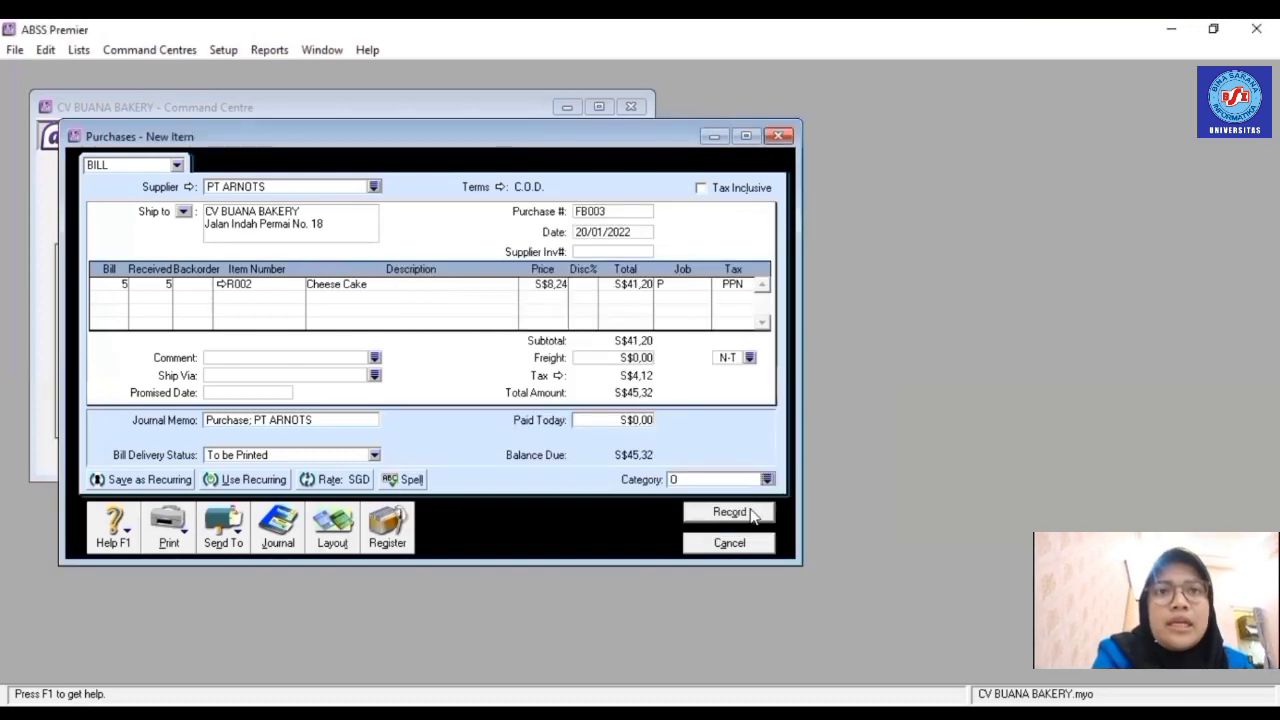
click(729, 512)
click(363, 320)
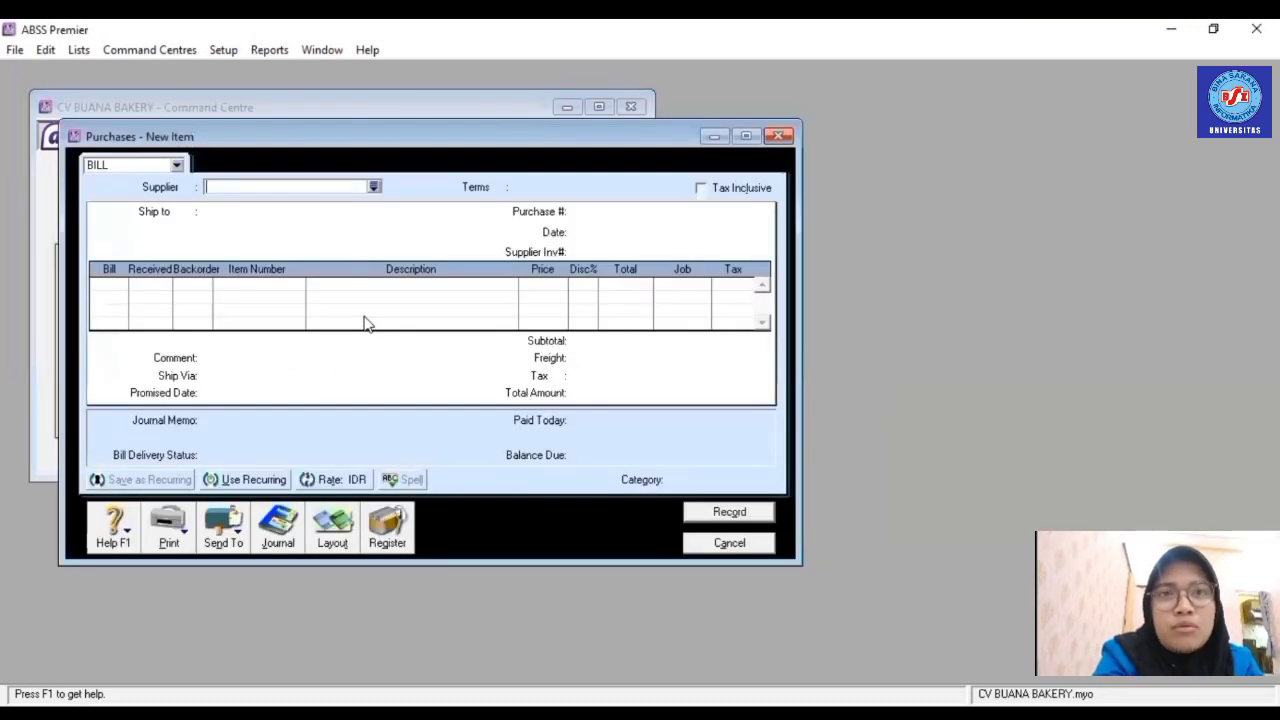
- Choose supplier PT INDAH LESTARI and switch the bill to the Item layout
click(373, 186)
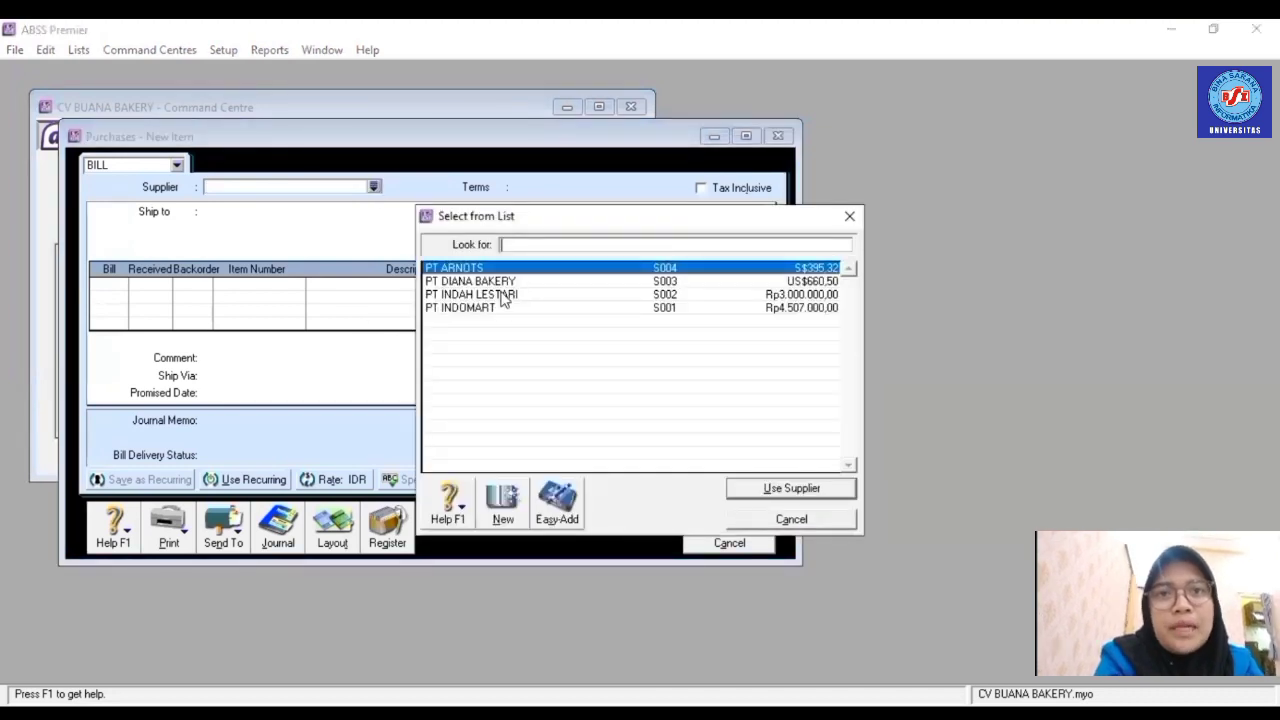
click(505, 296)
double_click(505, 297)
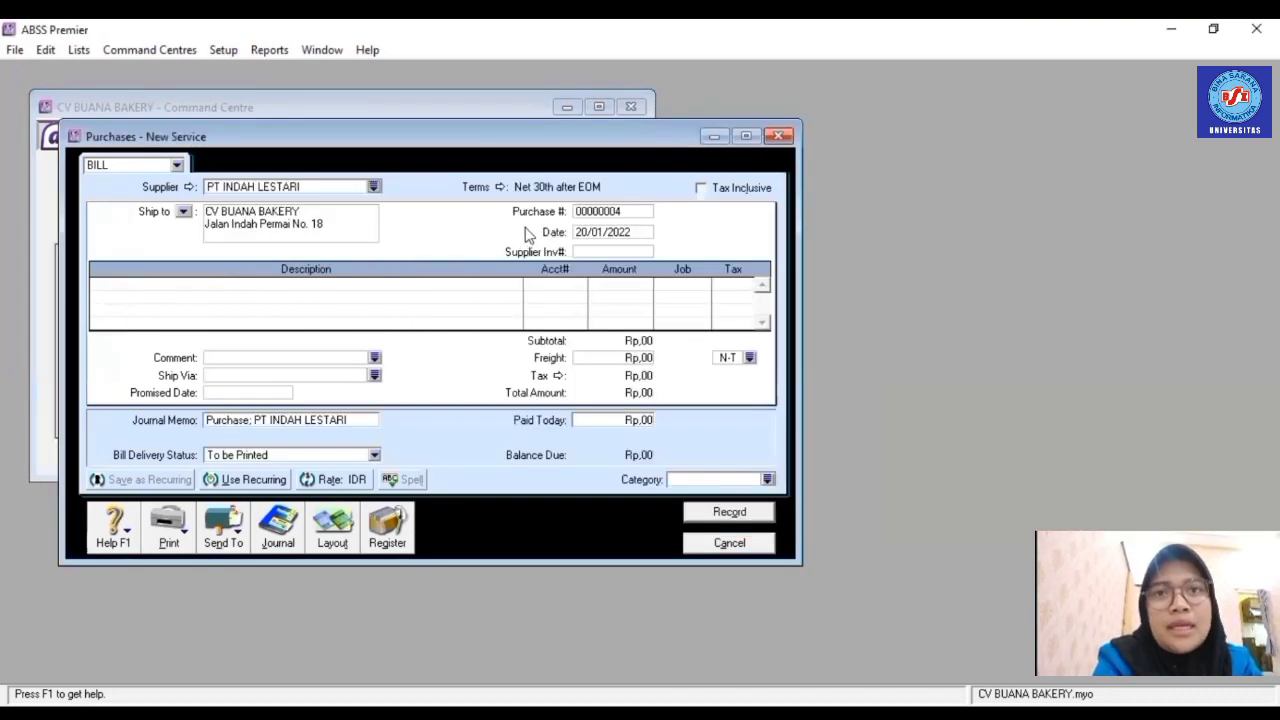
click(332, 540)
click(468, 357)
click(748, 479)
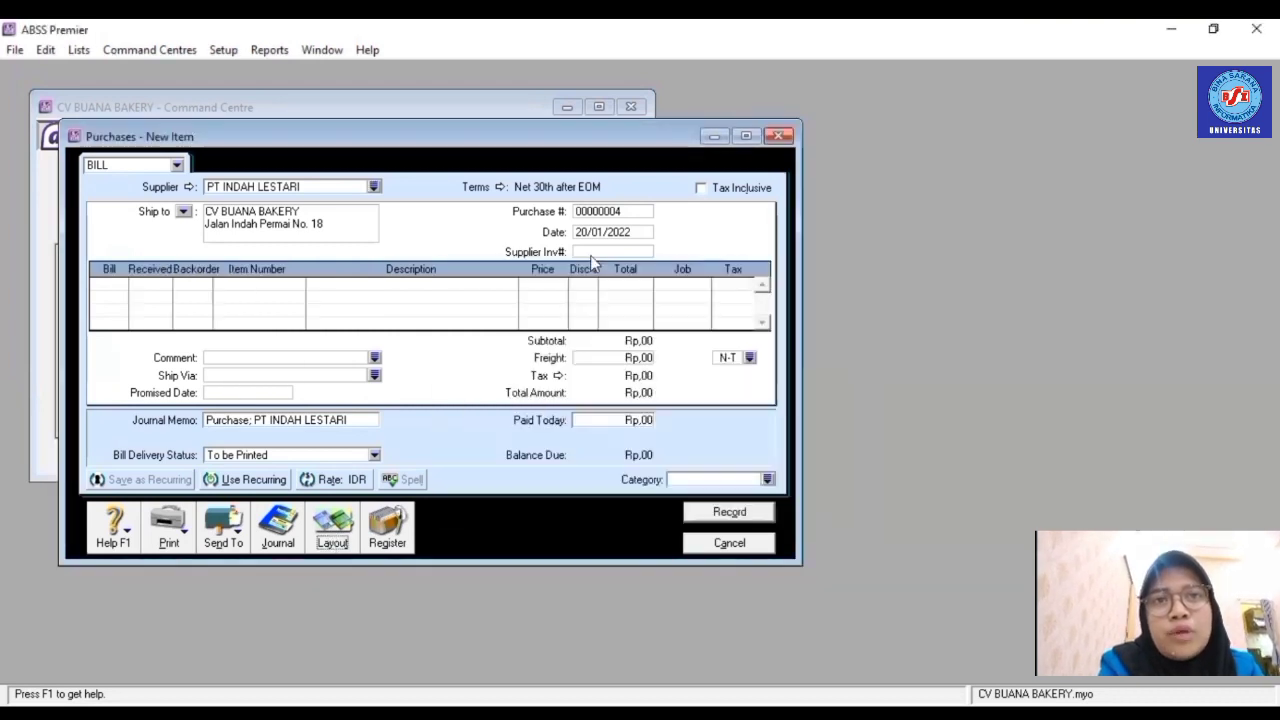
- Set purchase number FB004 and bill date 23/01/2022
click(598, 212)
text(FB00)
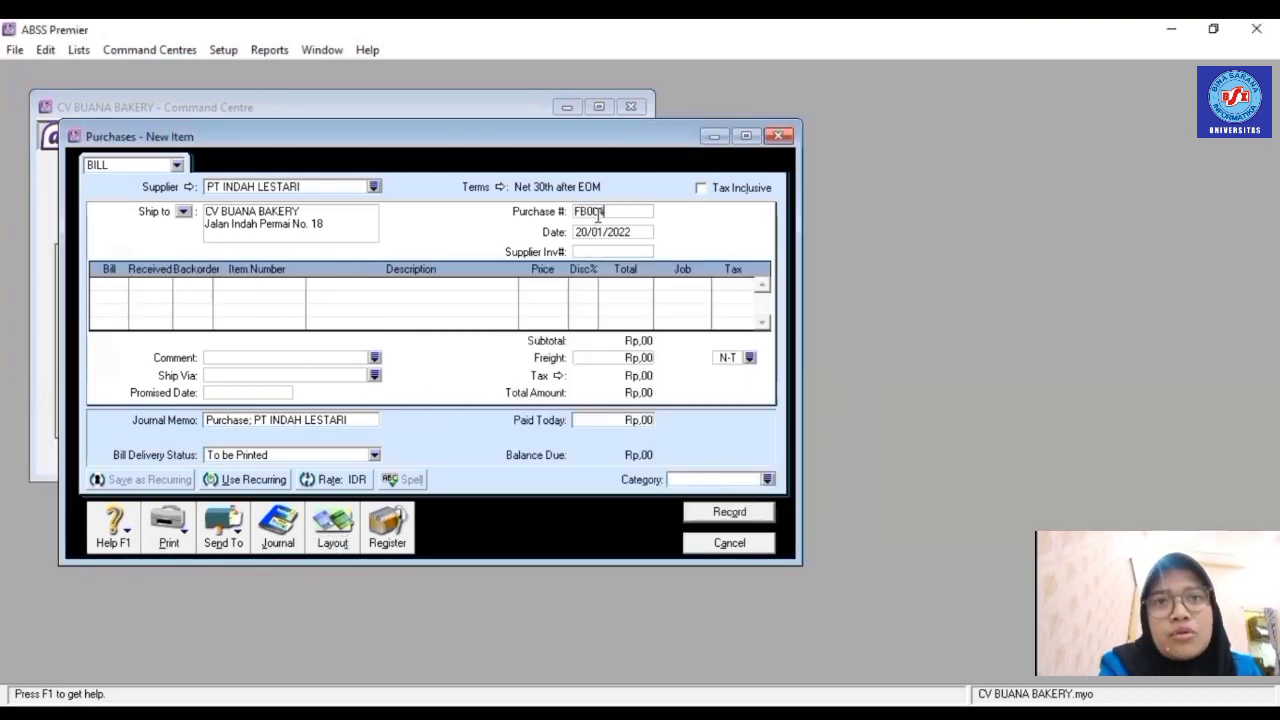
text(4)
click(605, 232)
text(23/0)
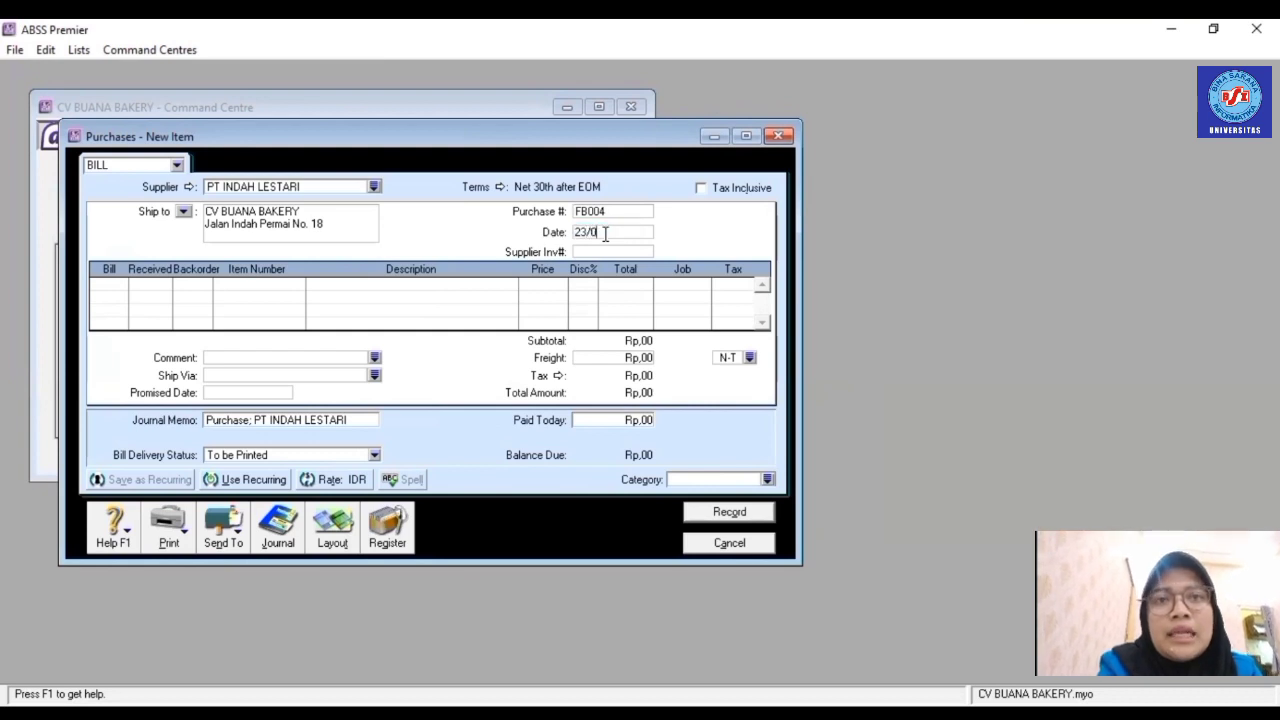
text(1/2022)
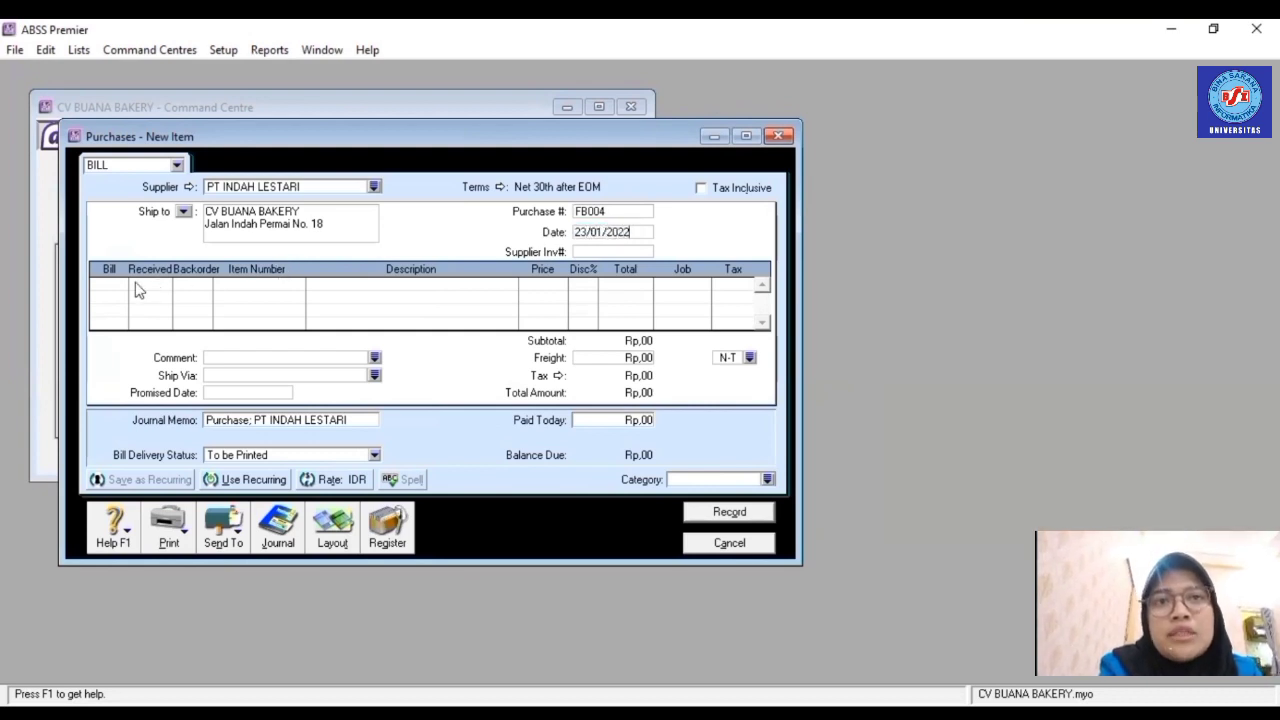
- Add a line of 5 × R001 Chocolate Cake at 80.000, job P (Produk)
click(119, 286)
text(5)
key(Tab)
key(Tab)
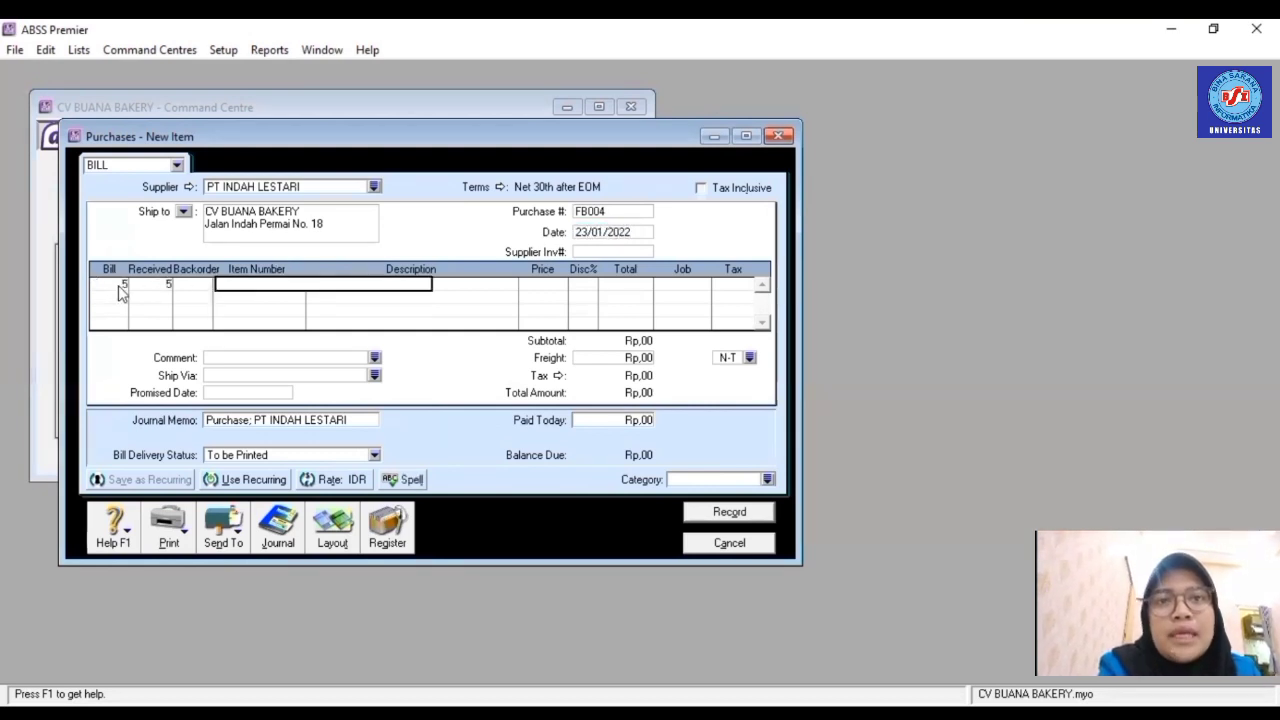
text(R001)
key(Tab)
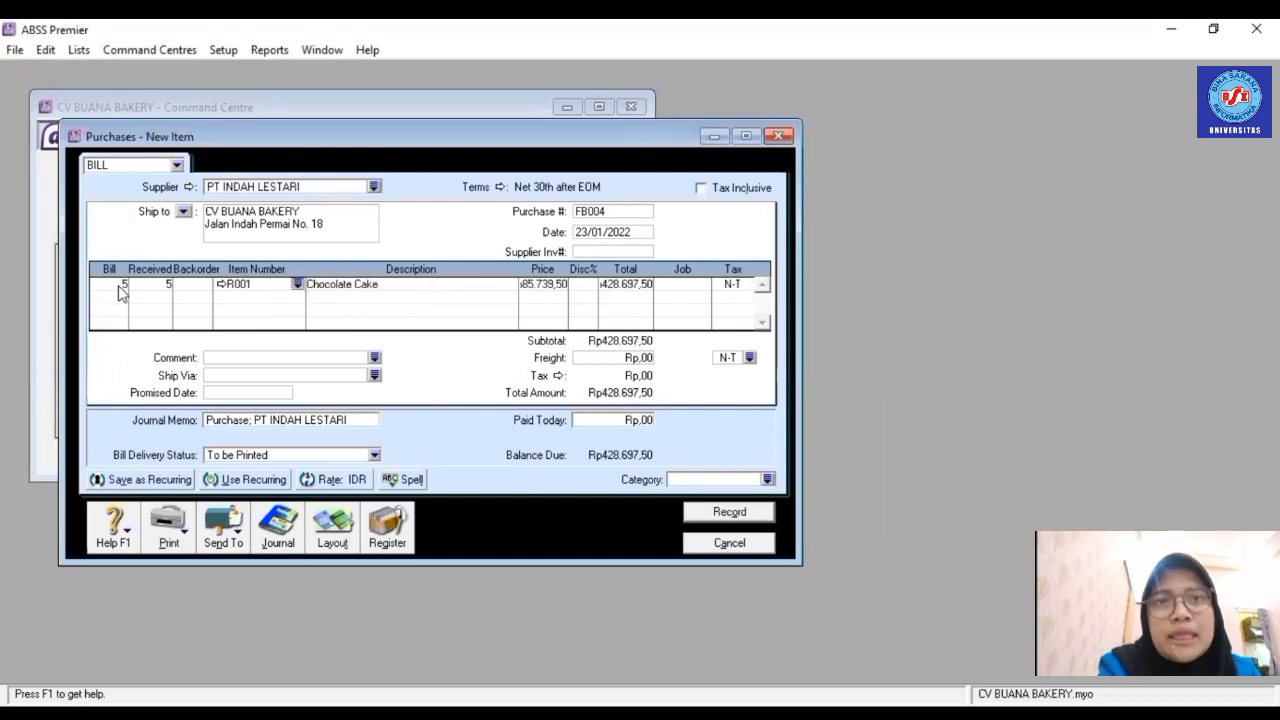
click(543, 284)
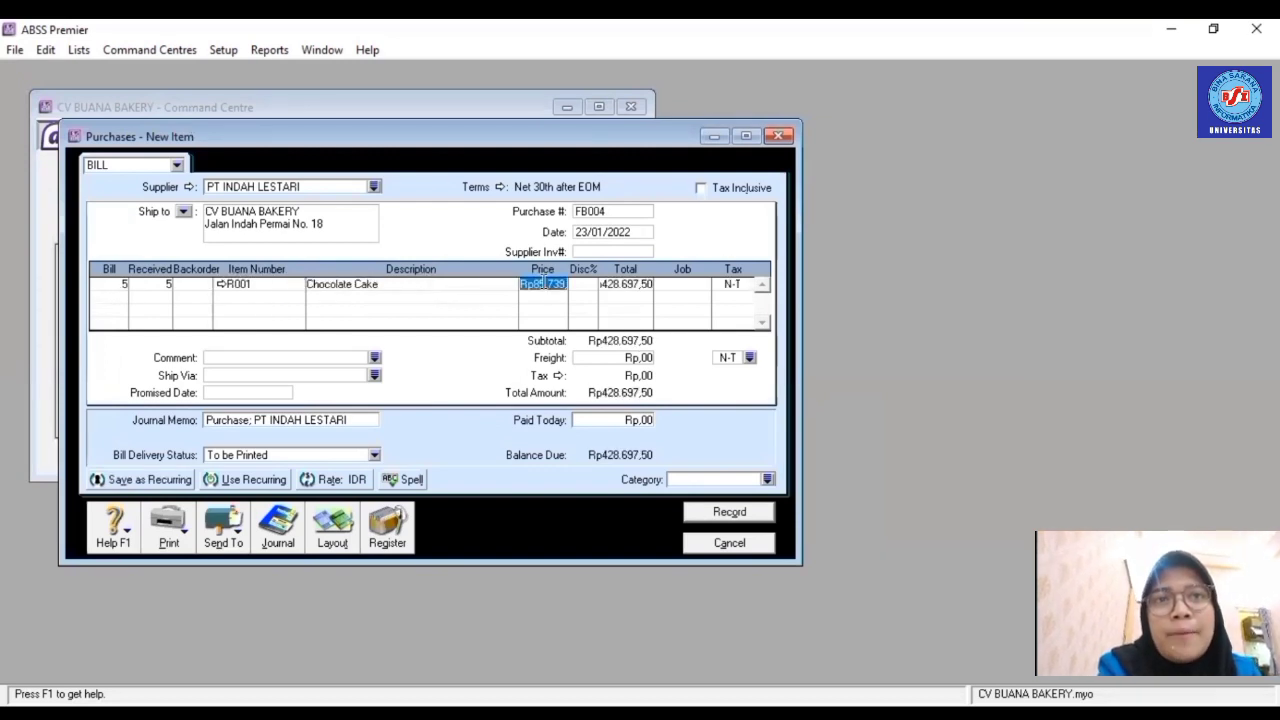
text(80000)
click(645, 283)
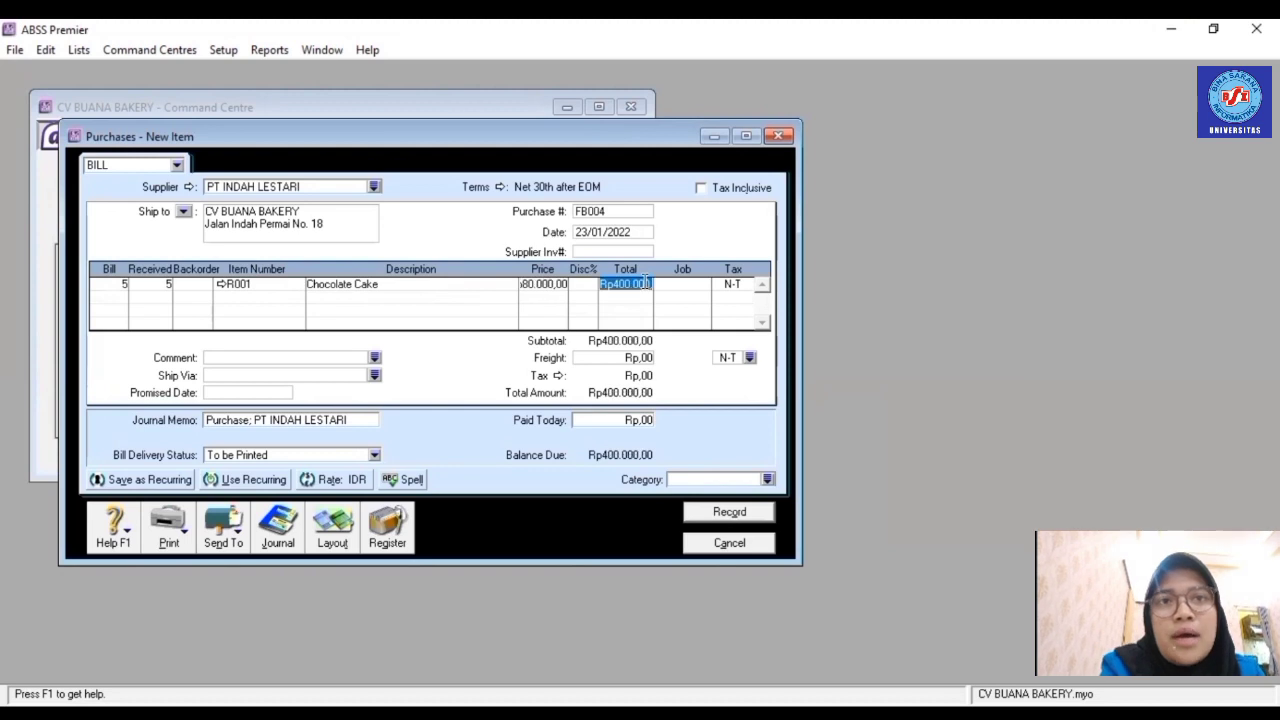
click(706, 287)
click(703, 284)
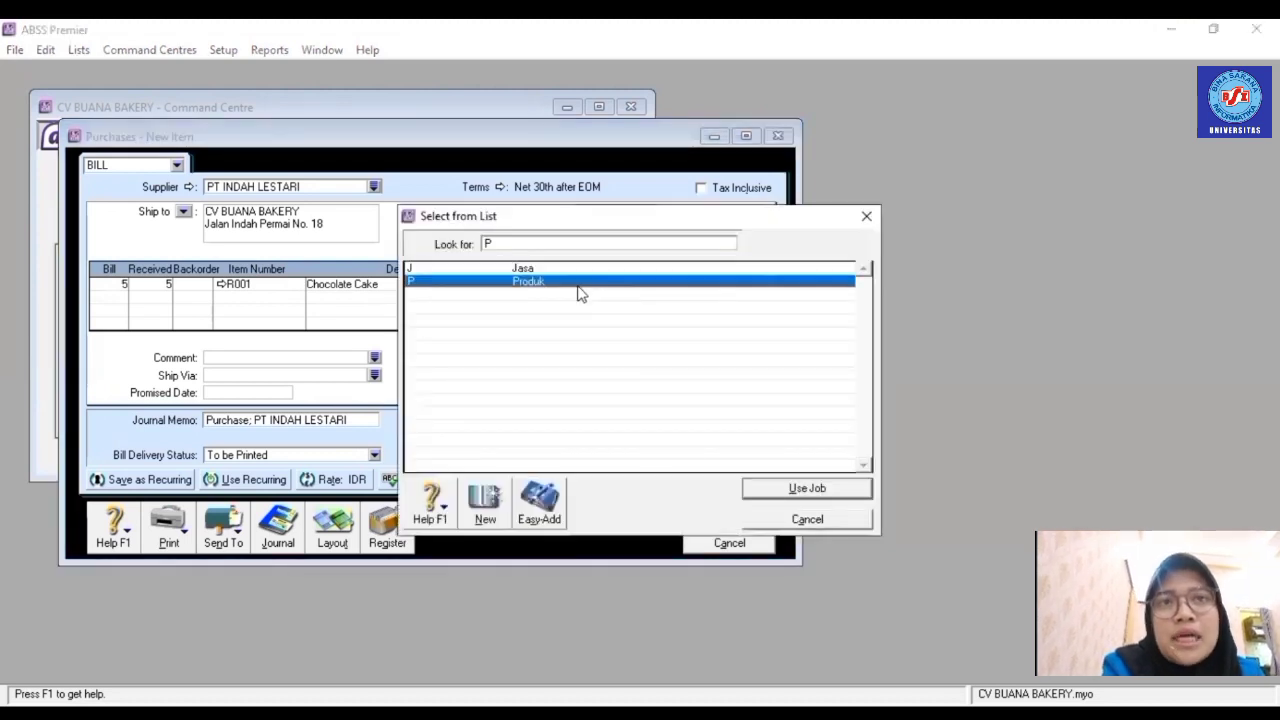
double_click(580, 289)
- Apply PPN tax, set category Local, and record bill FB004
click(748, 284)
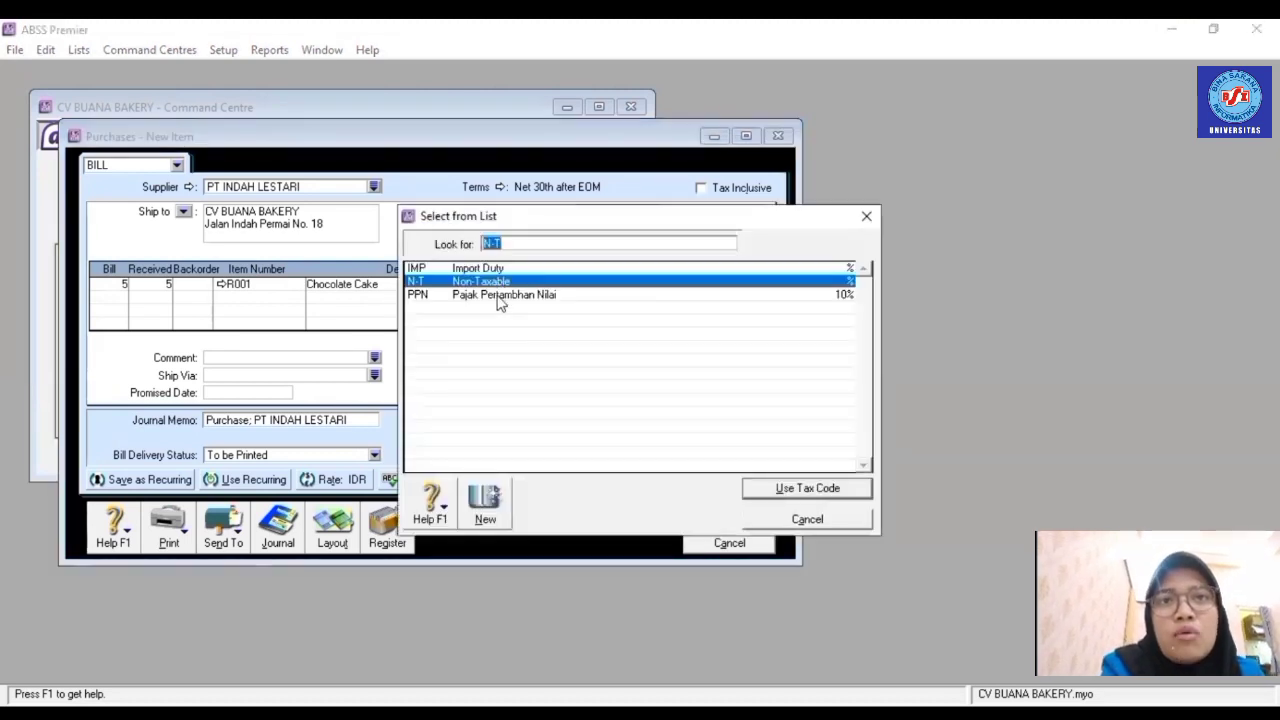
double_click(500, 290)
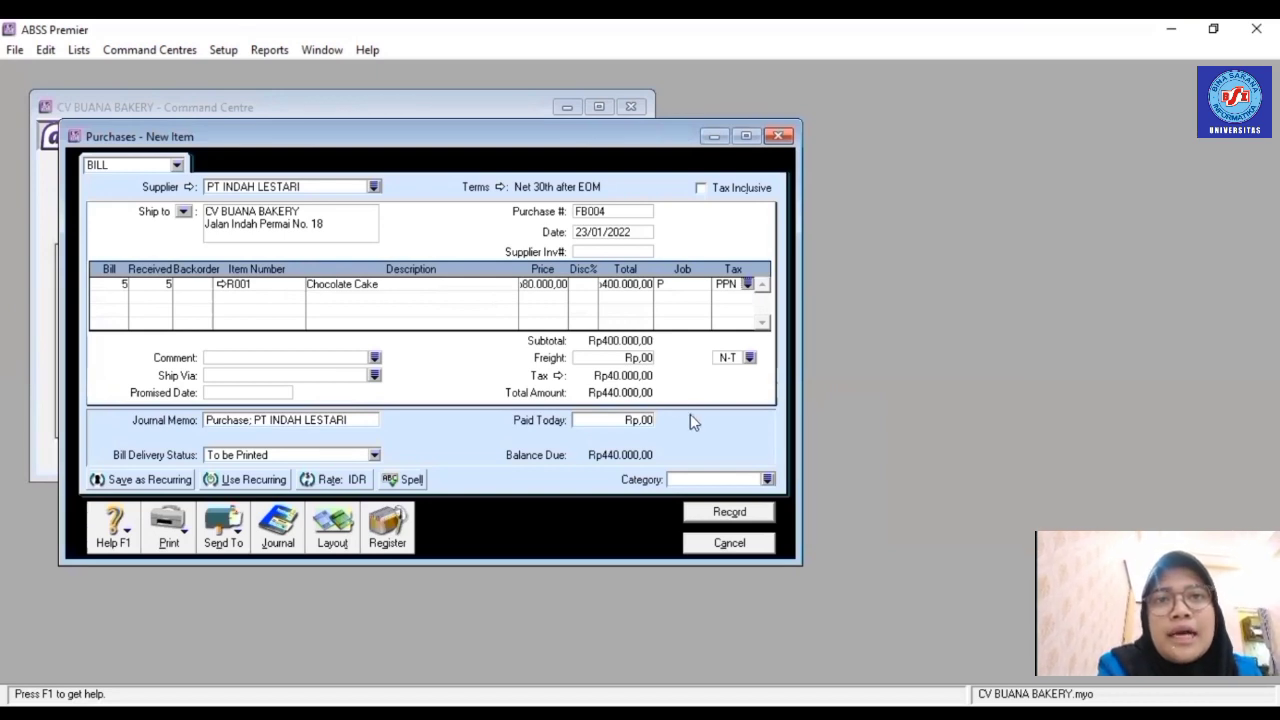
click(767, 480)
text(L)
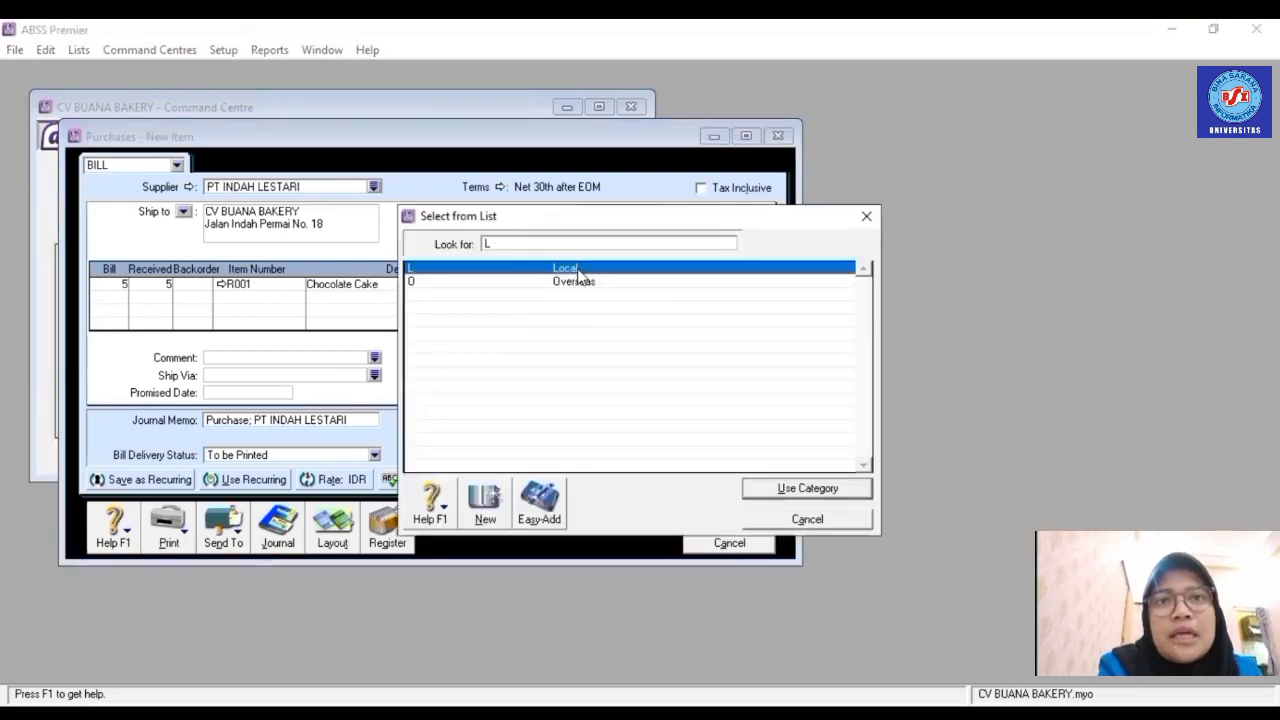
double_click(580, 276)
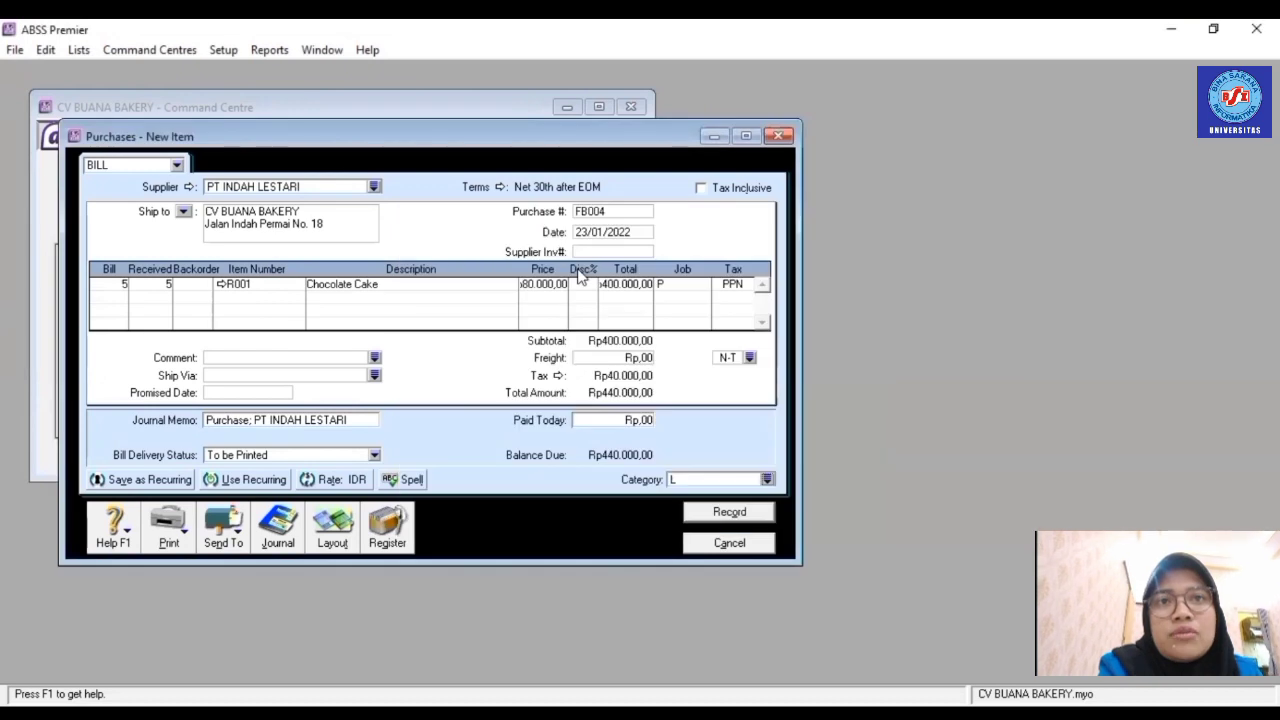
click(743, 514)
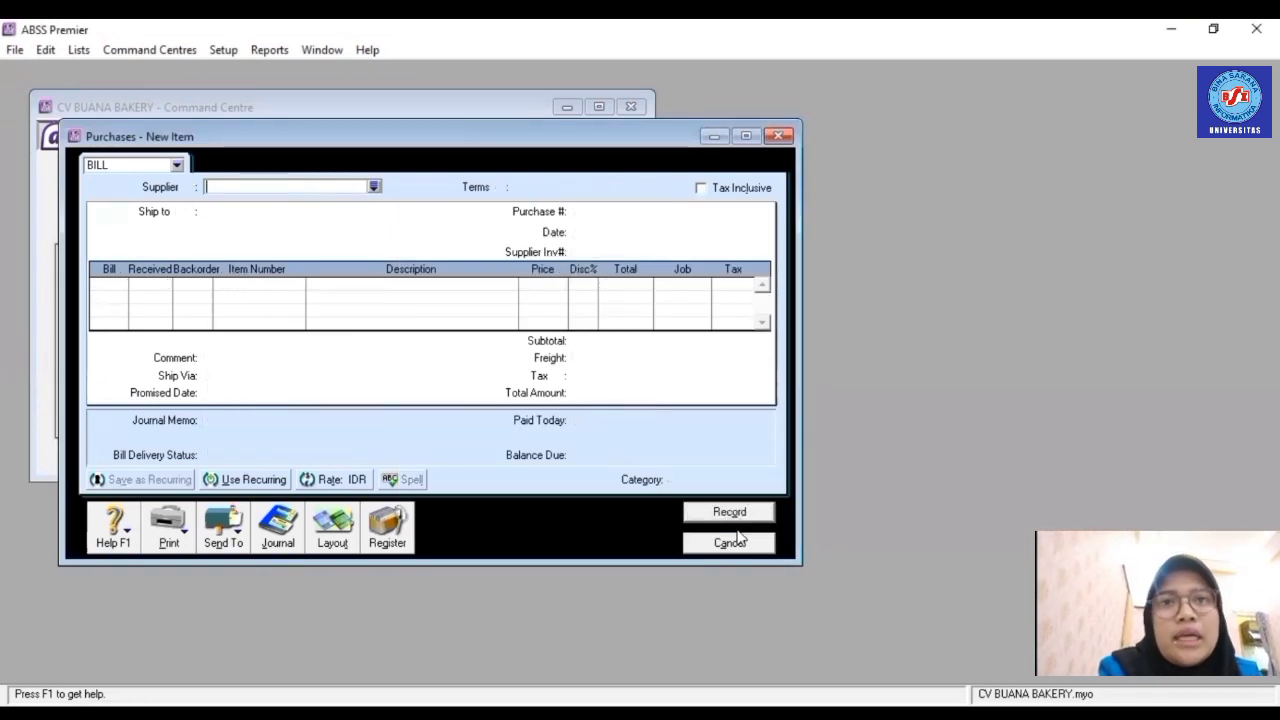
- Close the blank form and start a new purchase from PT DIANA BAKERY
click(740, 543)
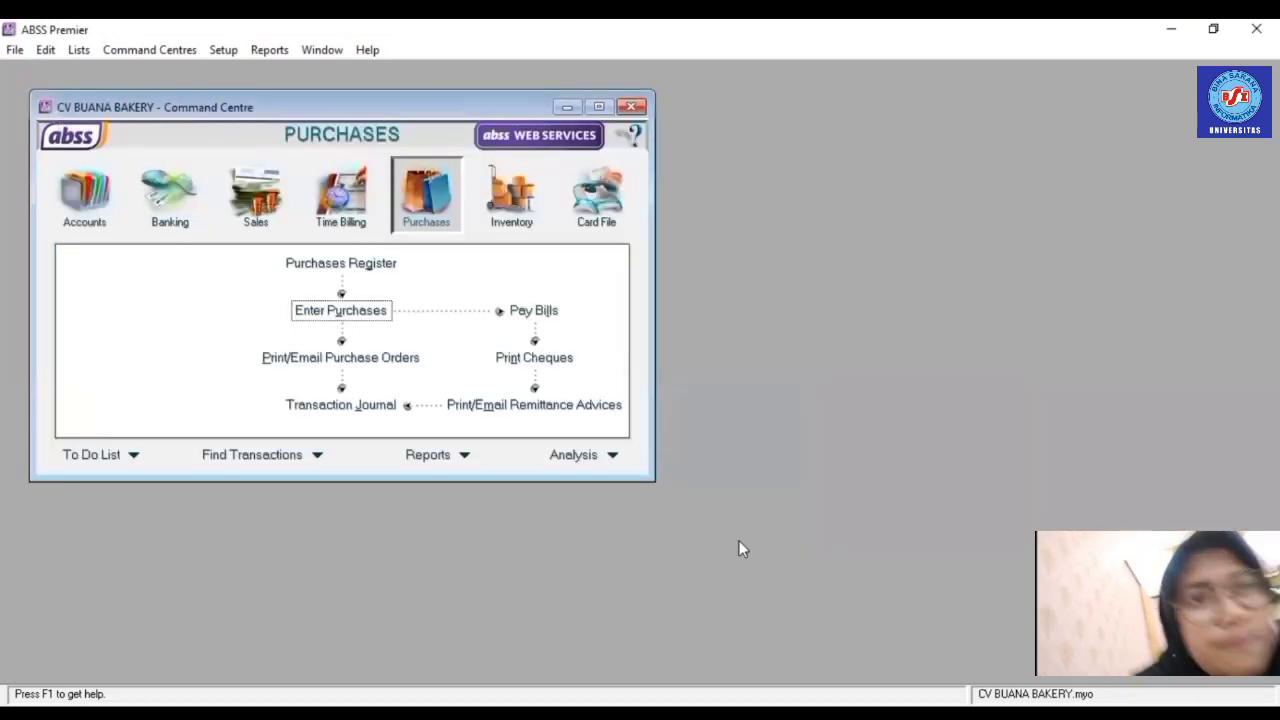
click(344, 309)
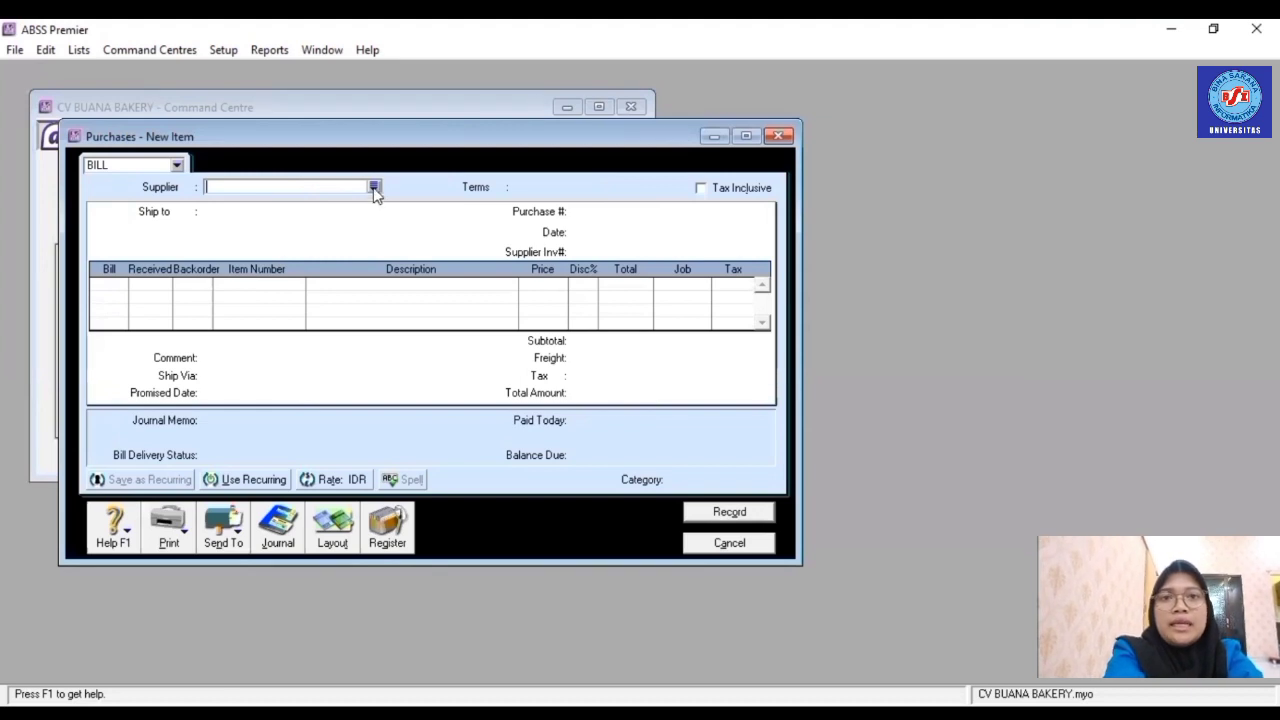
click(373, 187)
click(502, 282)
double_click(502, 283)
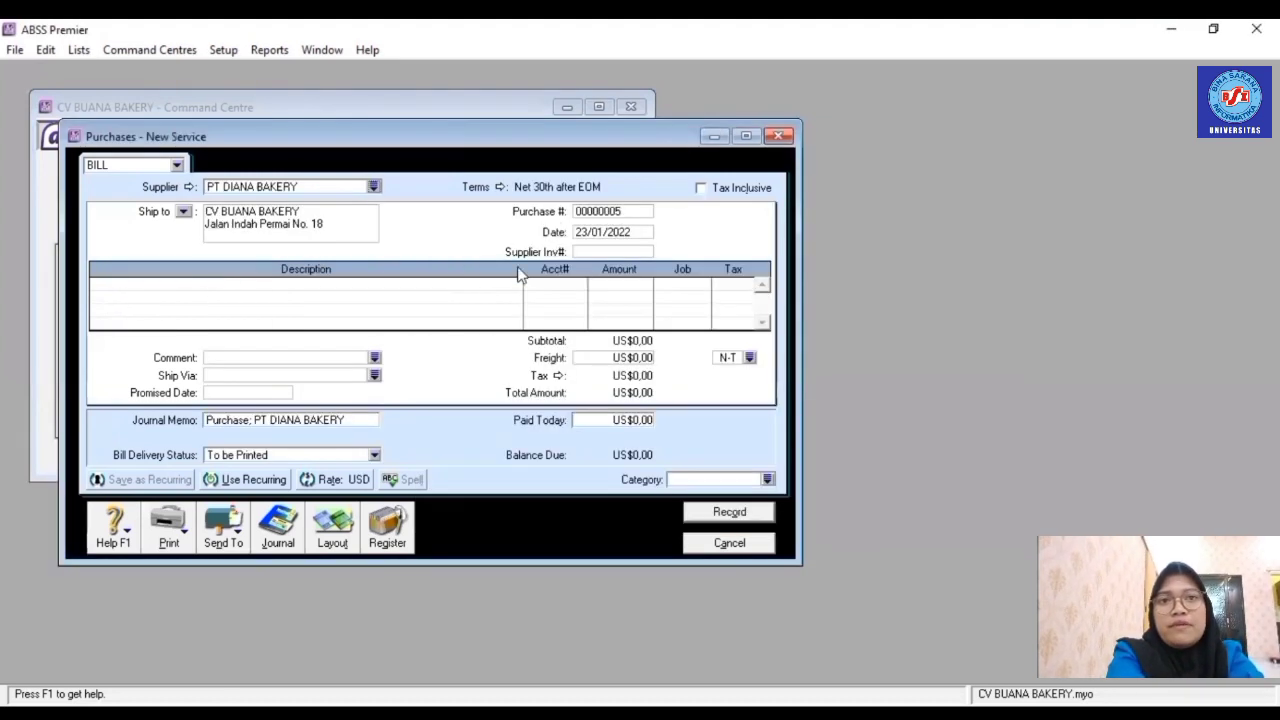
- Set credit terms to 2% discount within 10 days, balance due in 30 days
click(500, 188)
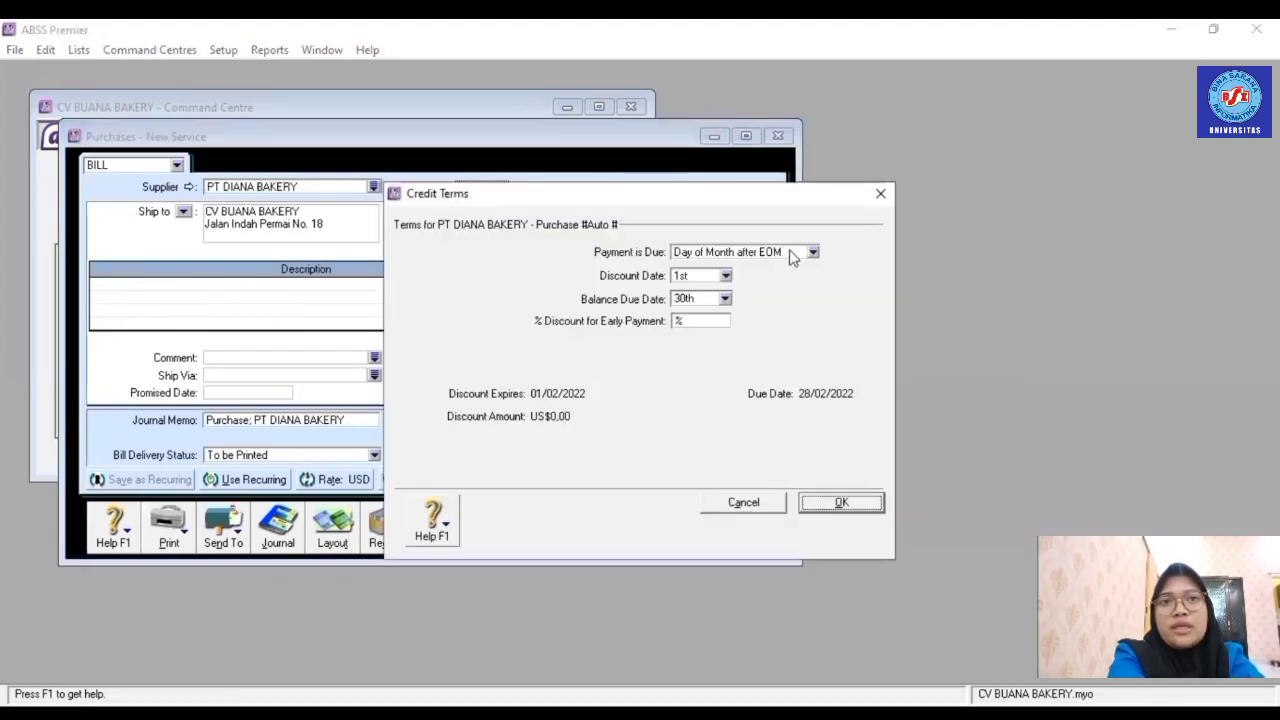
click(813, 253)
click(740, 289)
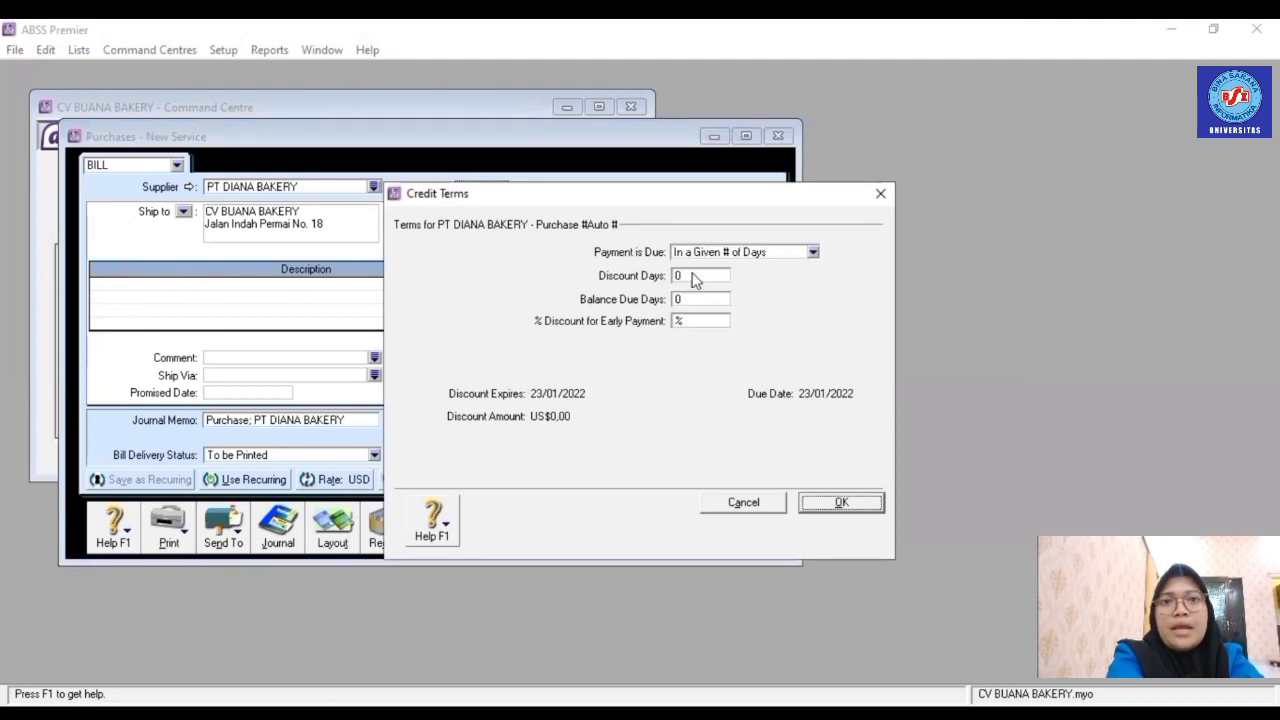
click(693, 275)
click(697, 300)
text(30)
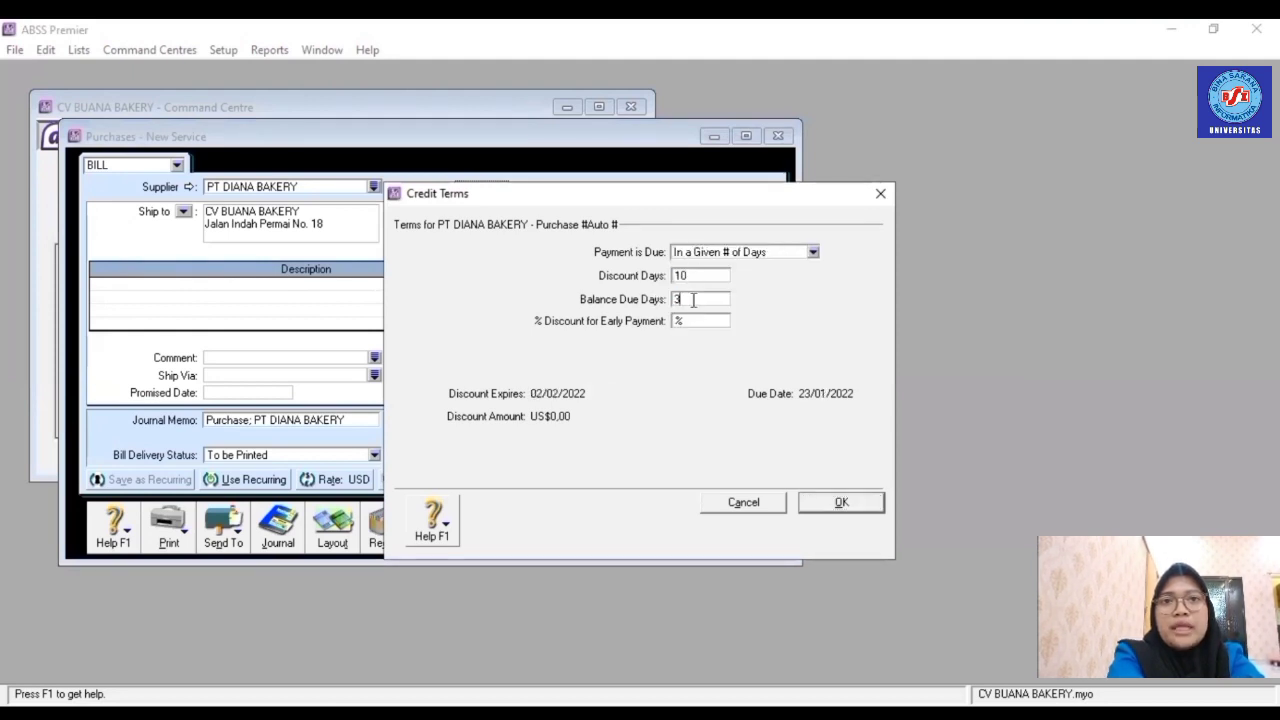
click(695, 319)
text(2)
click(862, 502)
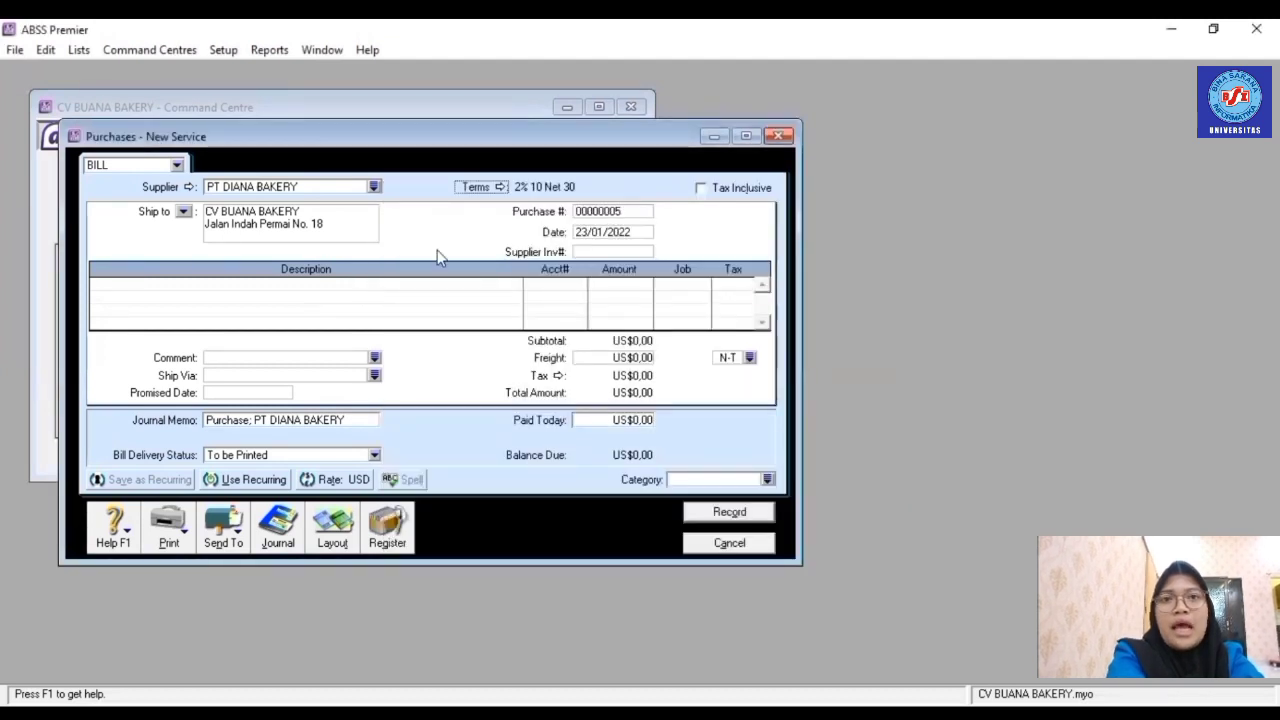
- Switch the bill to the Item layout and start a new purchase number with 'P'
click(333, 541)
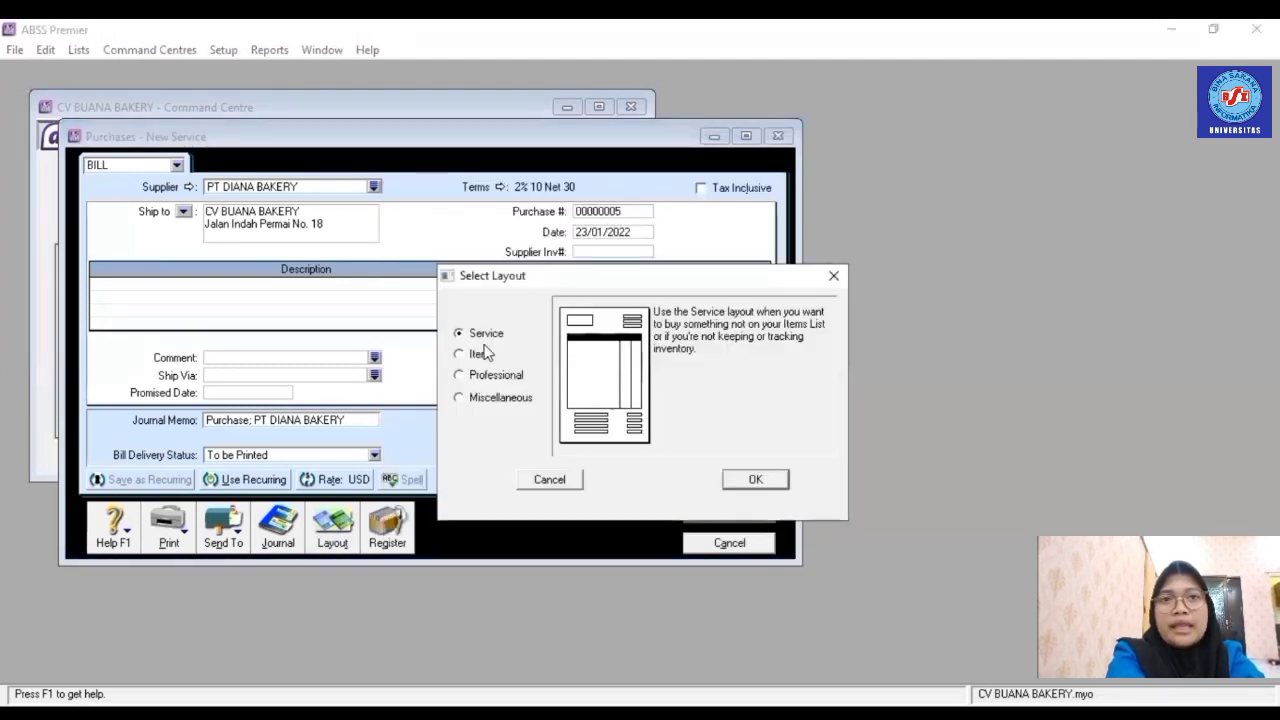
click(478, 354)
click(756, 480)
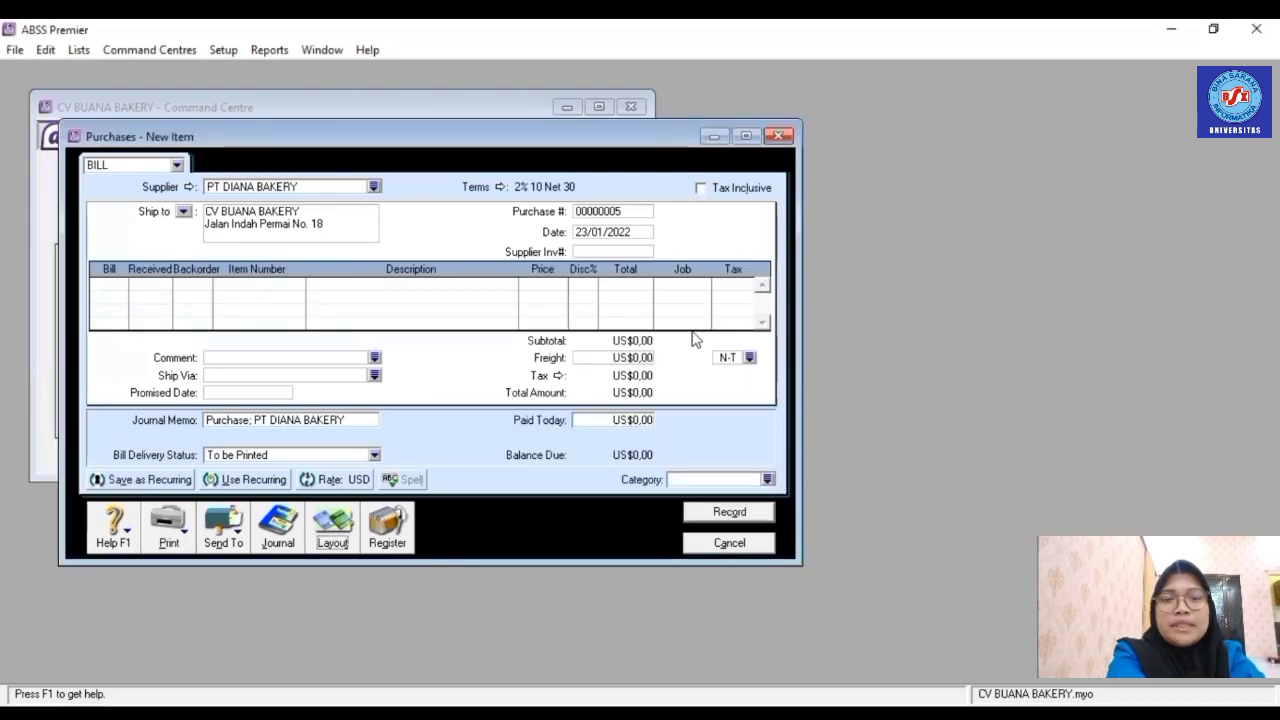
click(617, 212)
text(PB005)
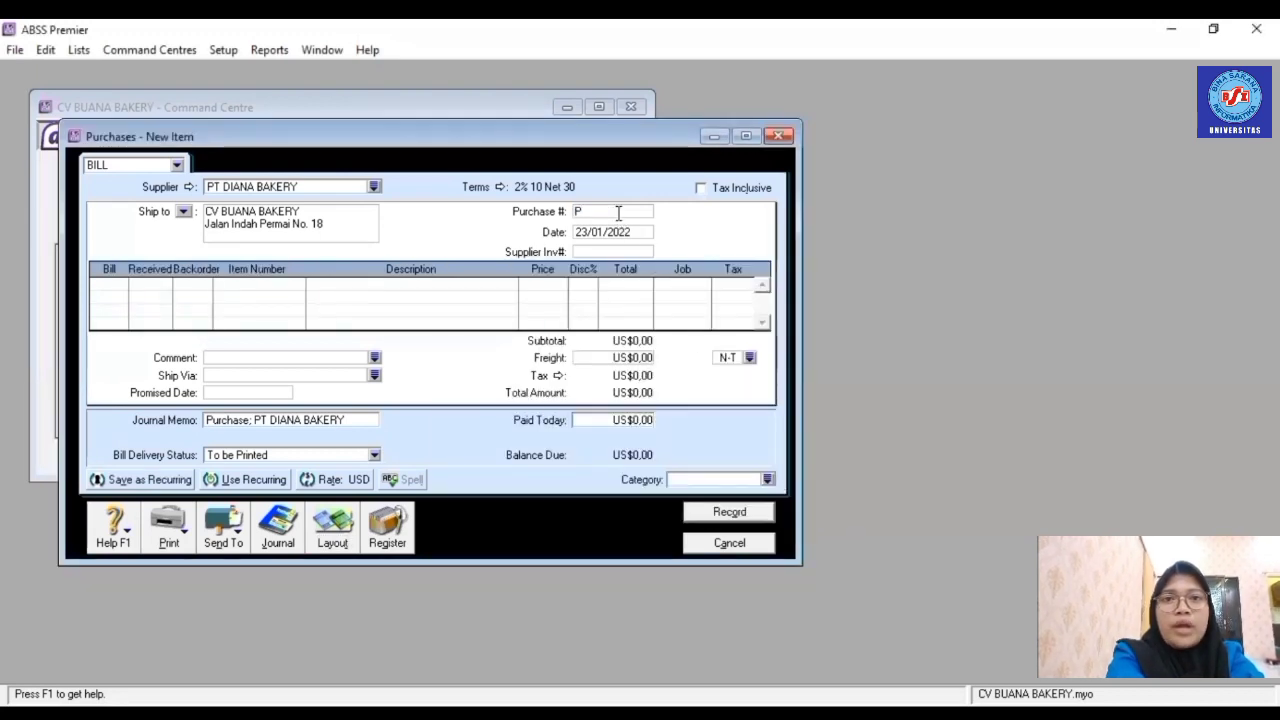
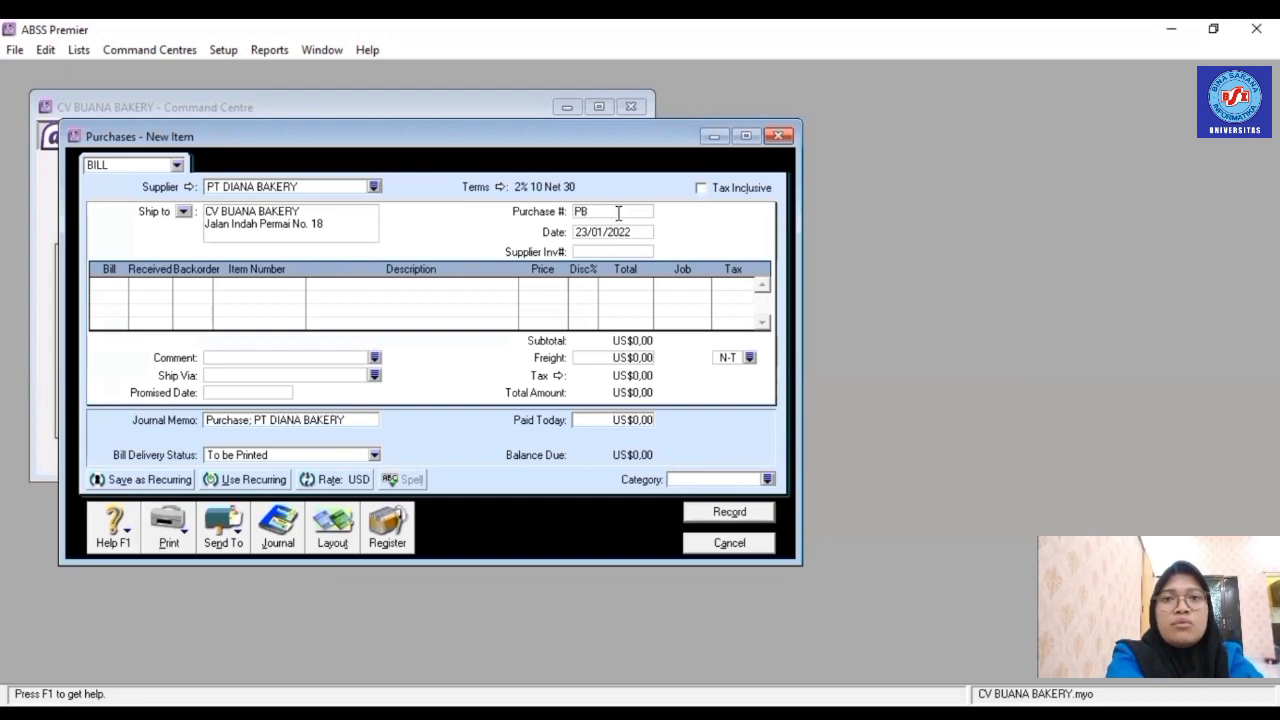
- Date the bill 25/01/2022 and add 5 × R002 Cheese Cake at US$6, job P
click(621, 232)
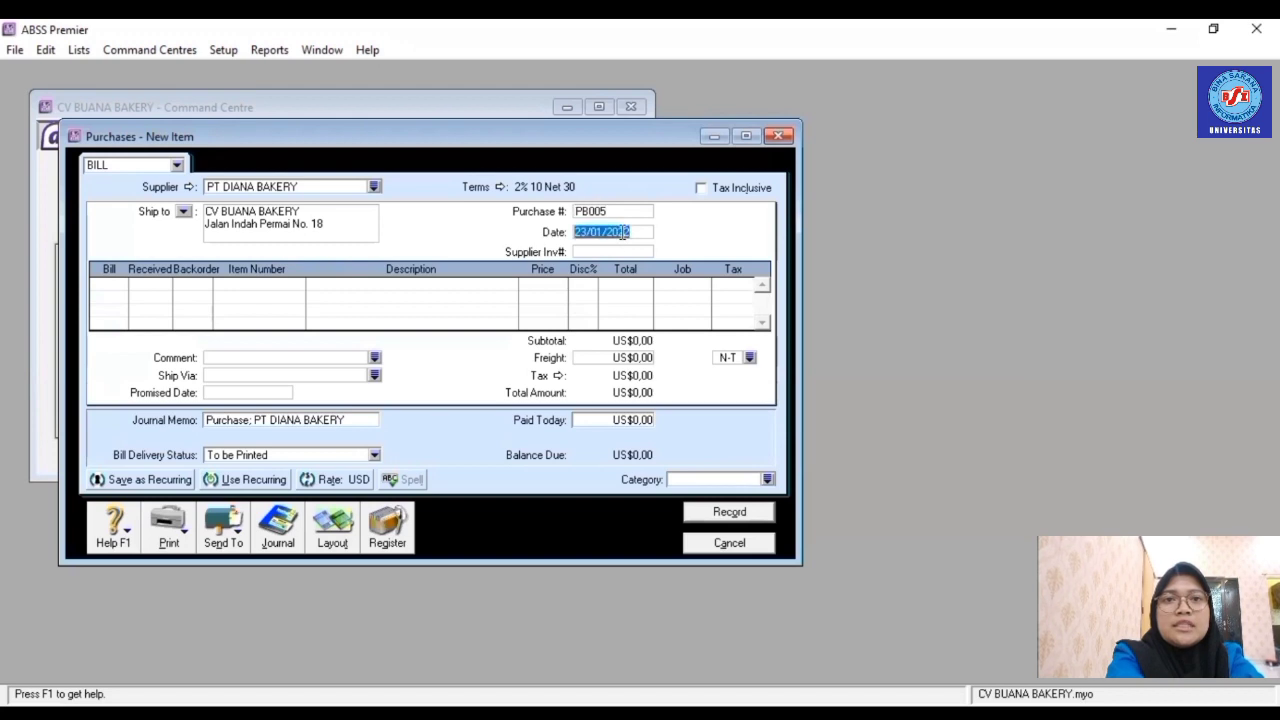
text(25)
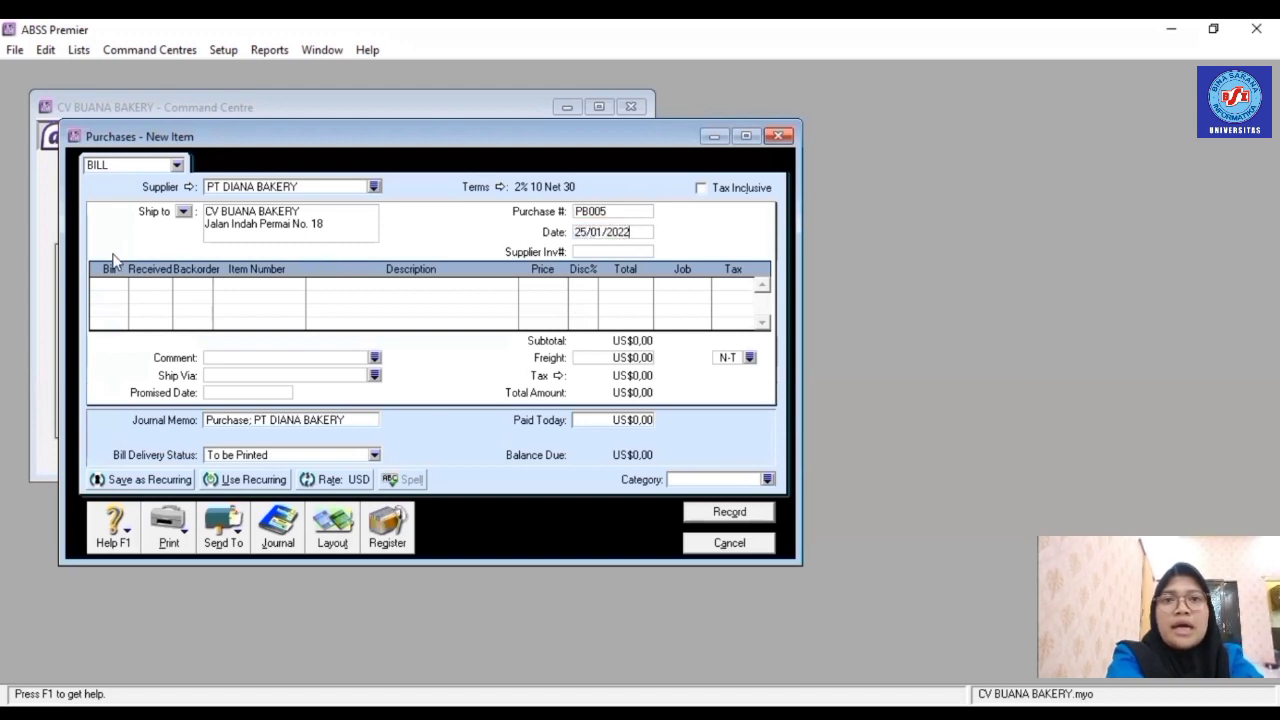
click(117, 286)
key(Tab)
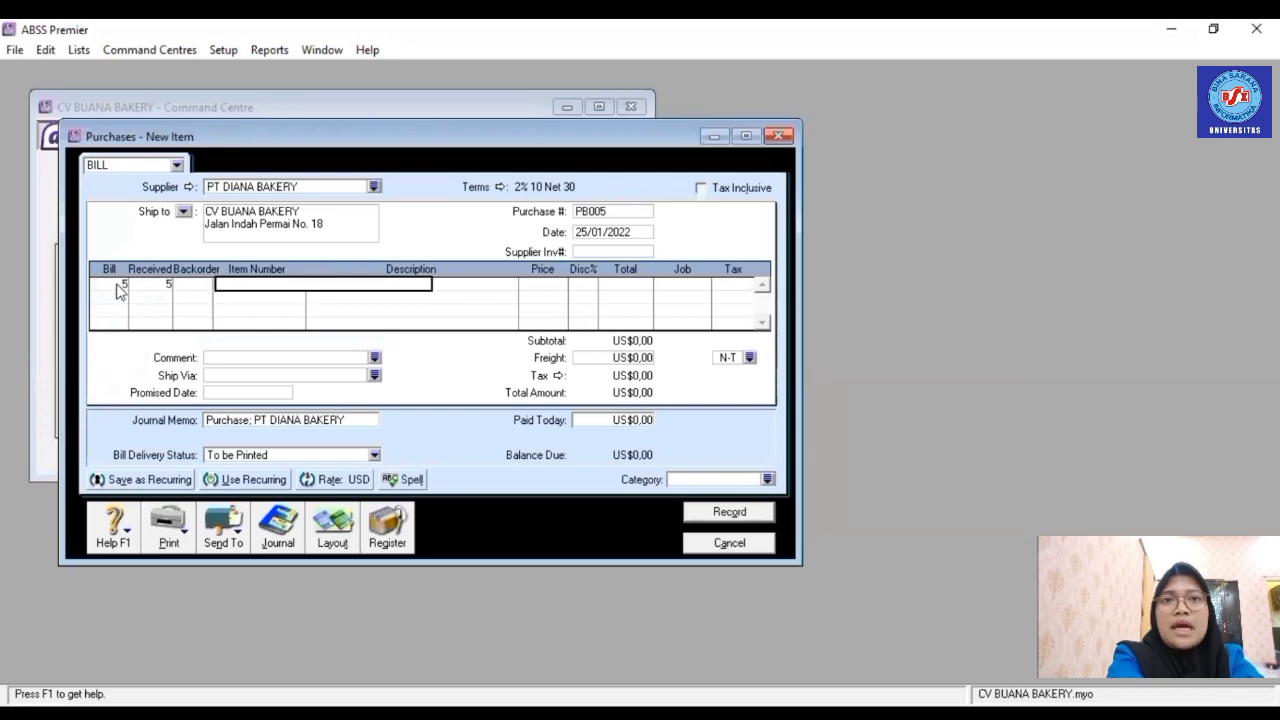
text(R002)
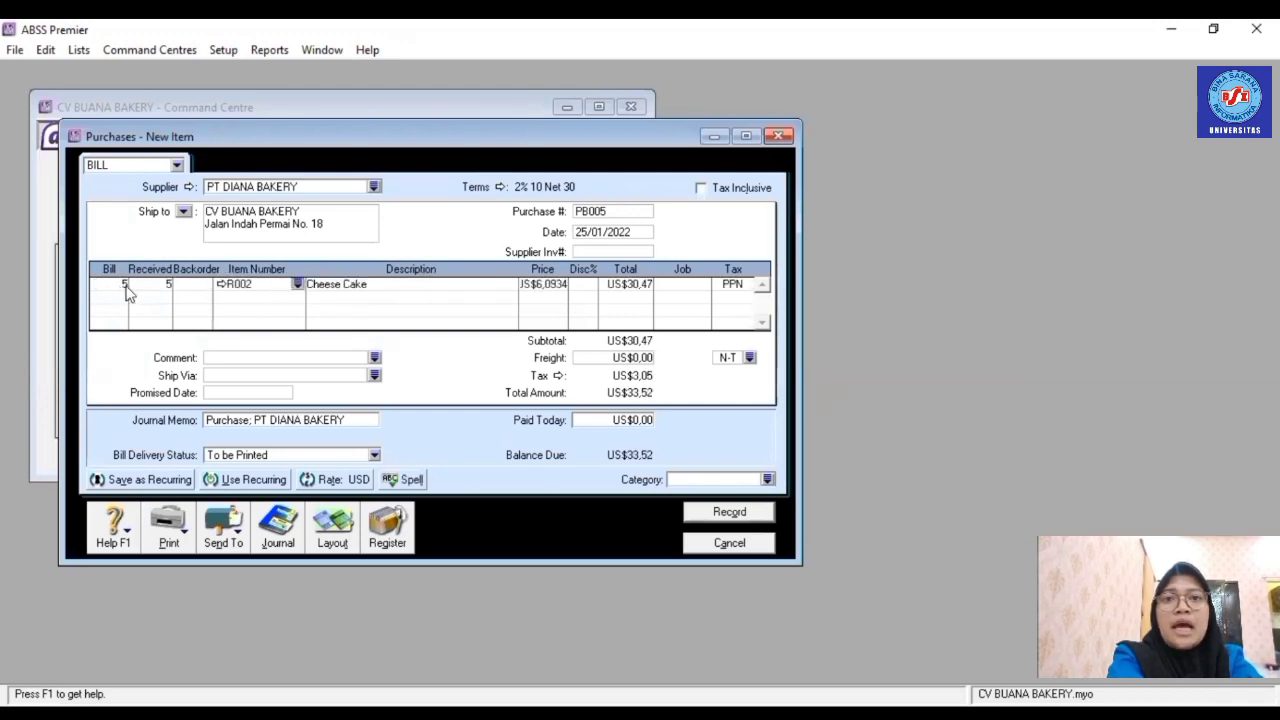
click(555, 288)
text(6)
click(626, 285)
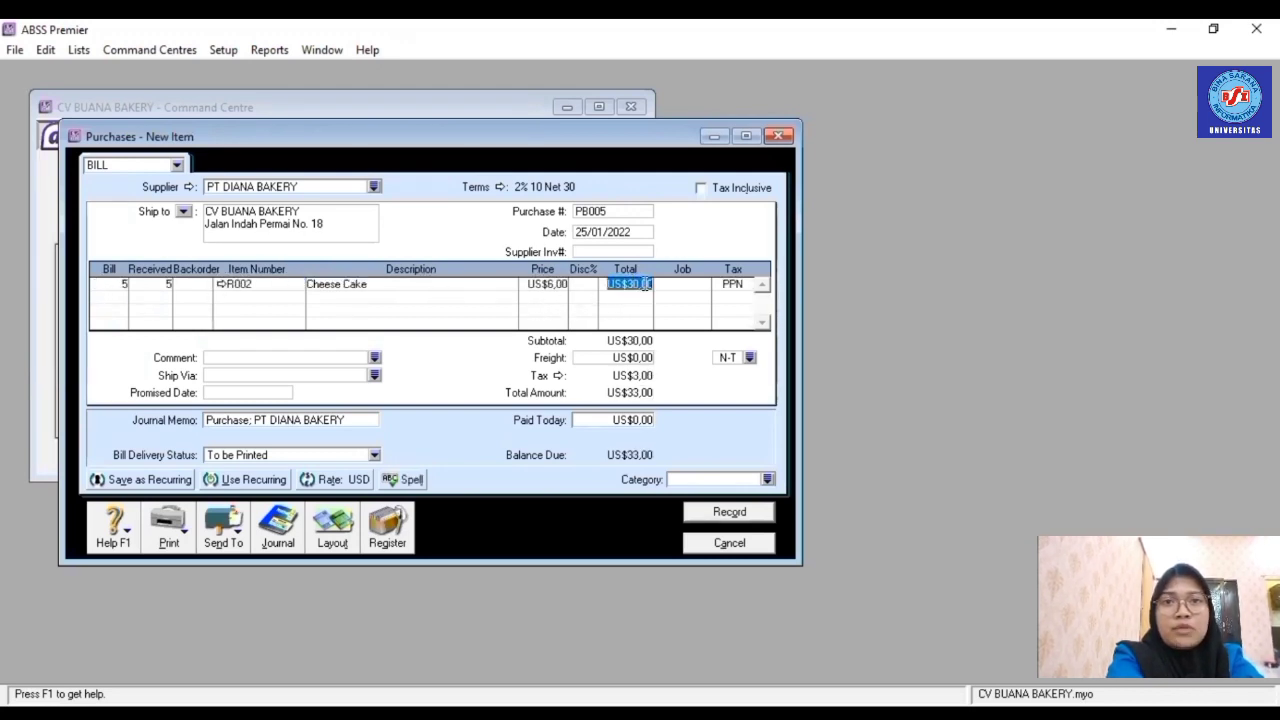
click(686, 287)
click(703, 284)
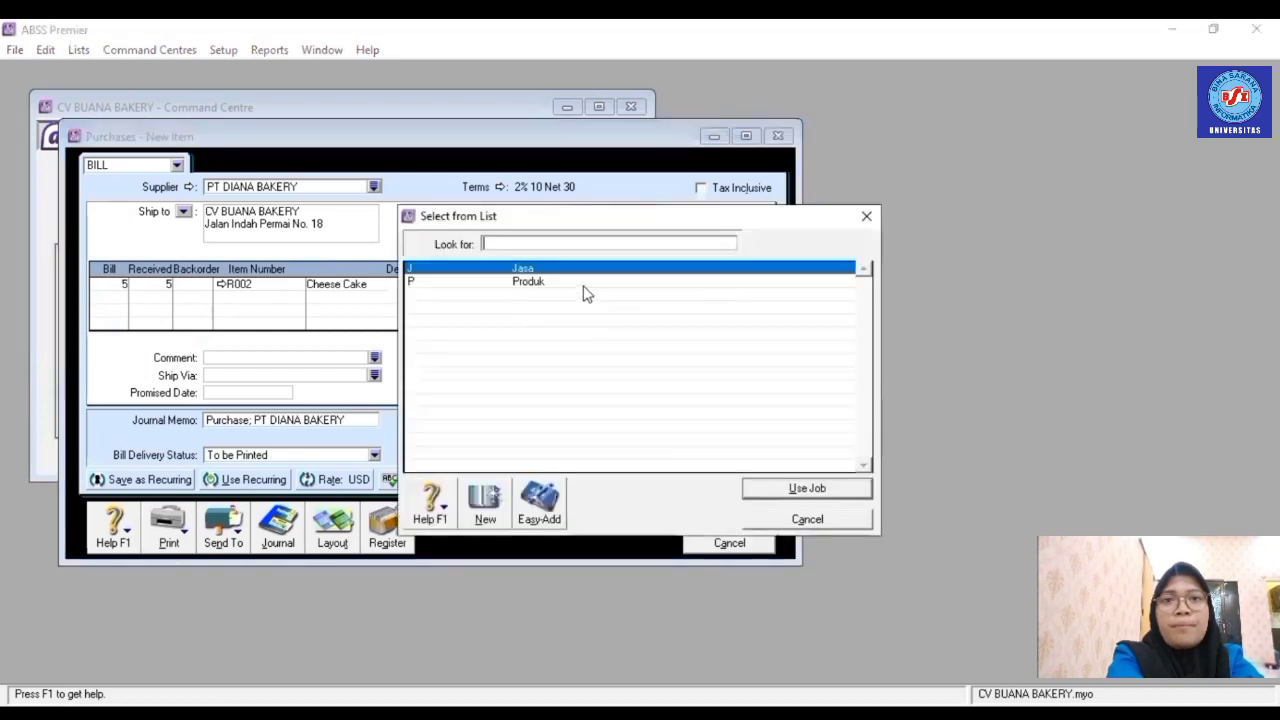
text(P)
key(Return)
- Add a second line of 4 × R003 Black Forest at US$7, job P
click(124, 295)
text(4)
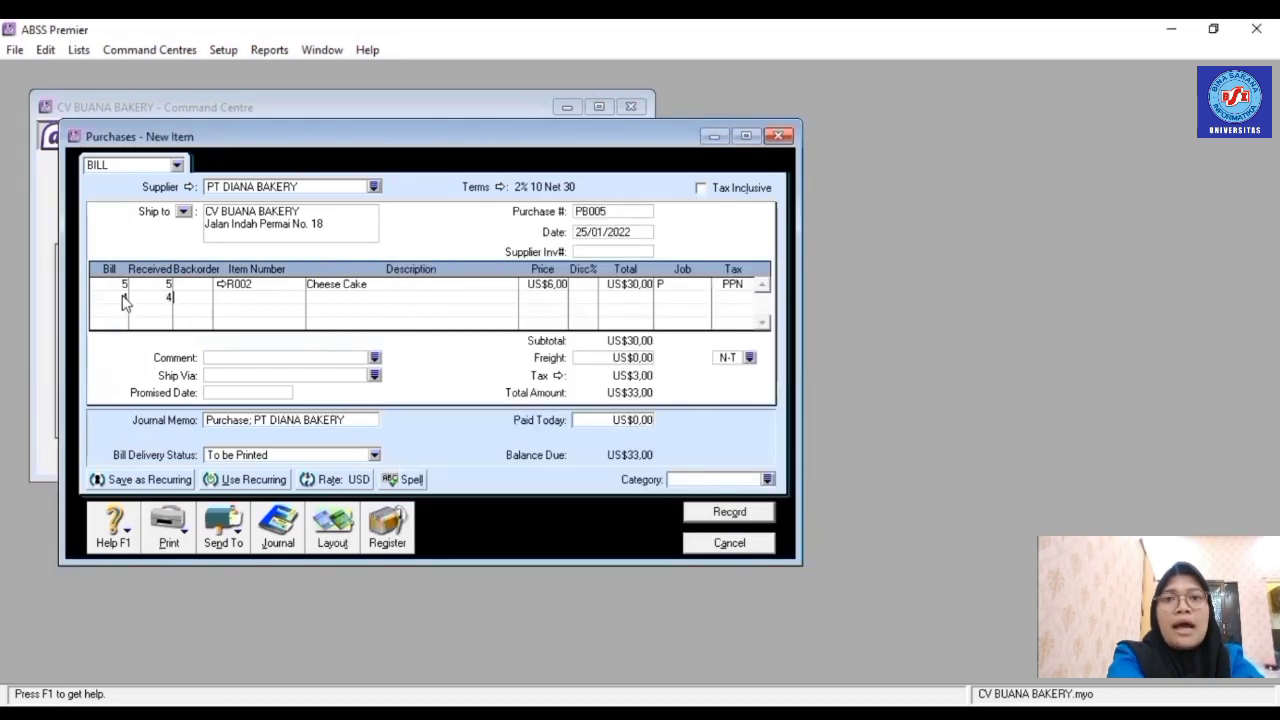
key(Tab)
key(Tab)
key(Tab)
text(R003)
key(Tab)
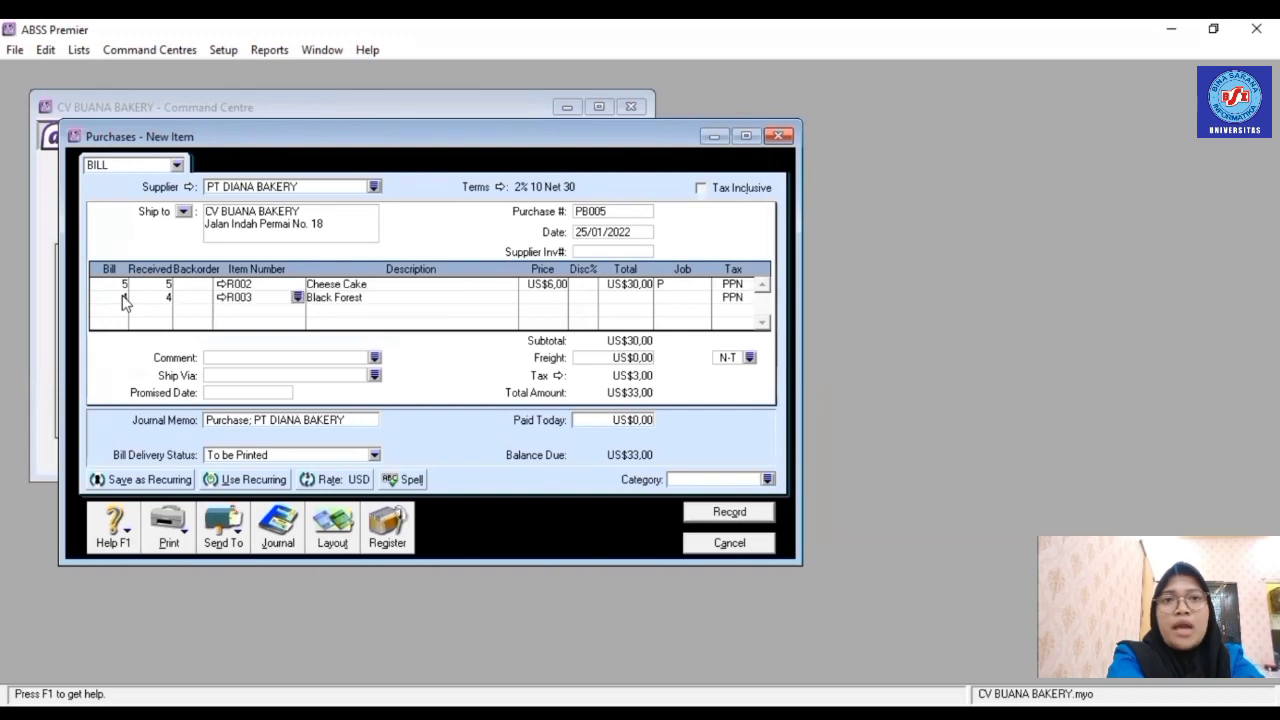
key(Tab)
text(7)
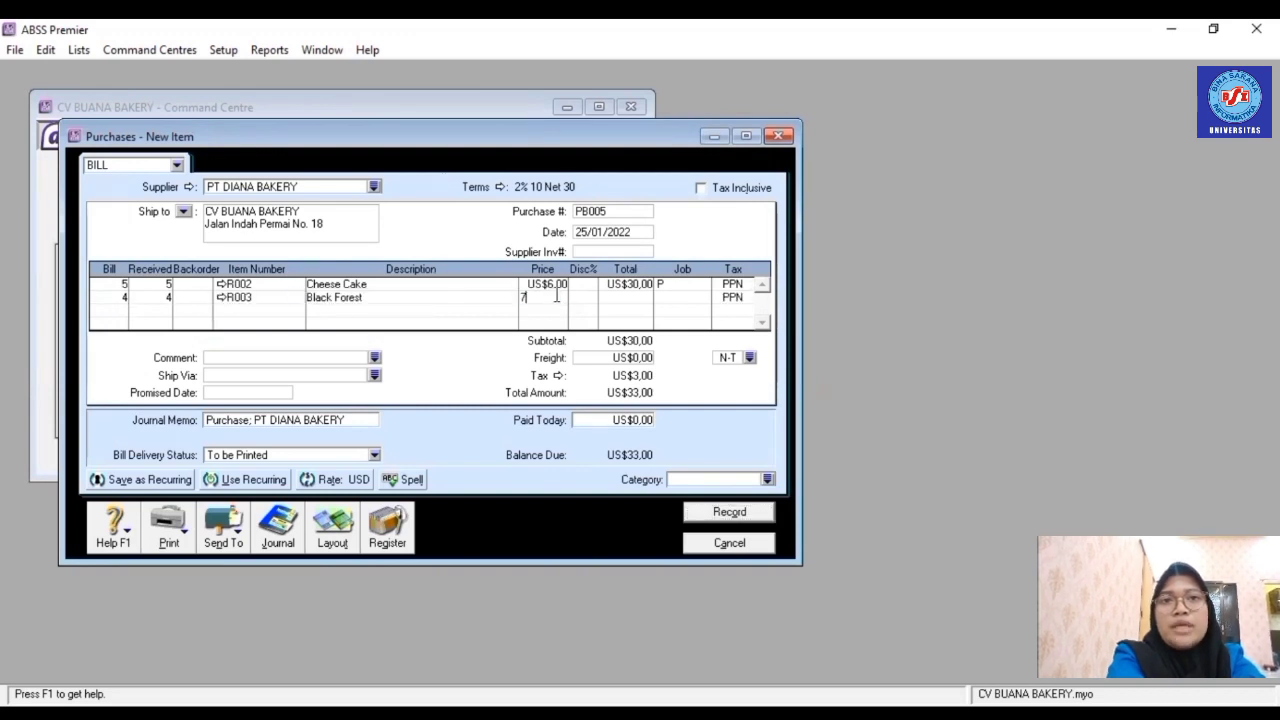
key(Tab)
key(Tab)
key(Tab)
click(705, 298)
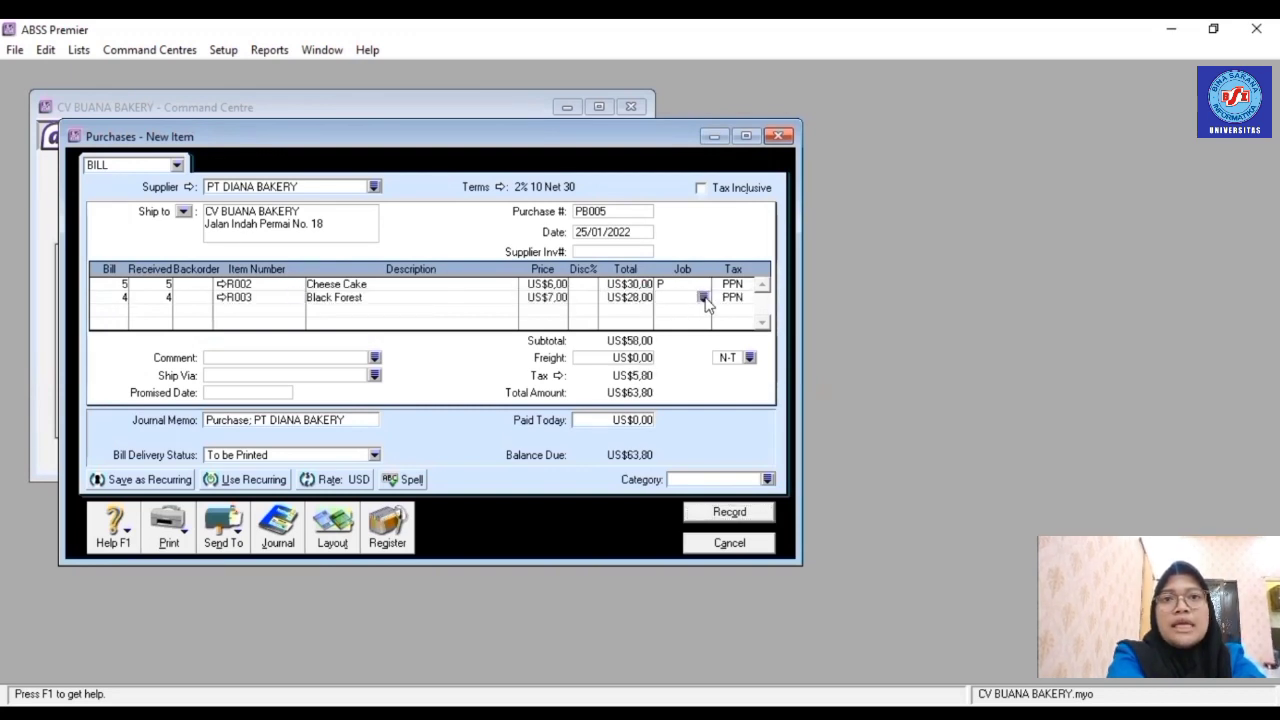
text(P)
key(Return)
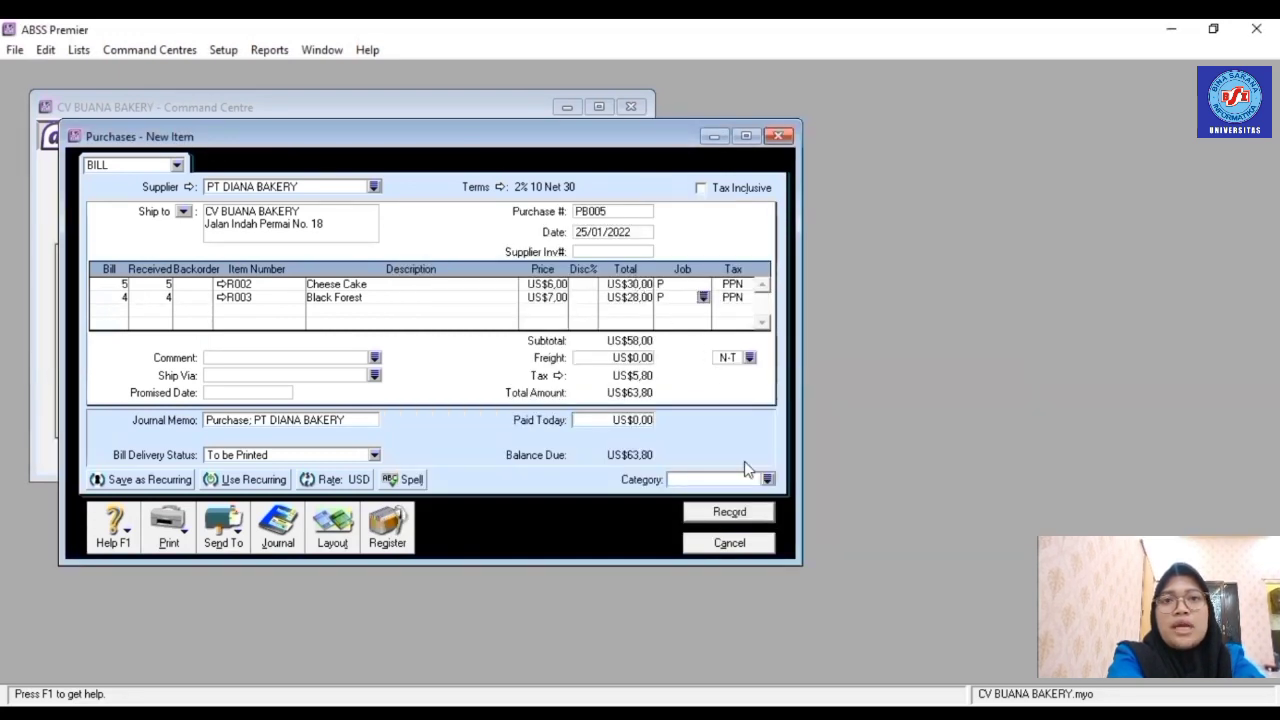
- Set the bill category to Overseas and record the bill
click(768, 479)
text(O)
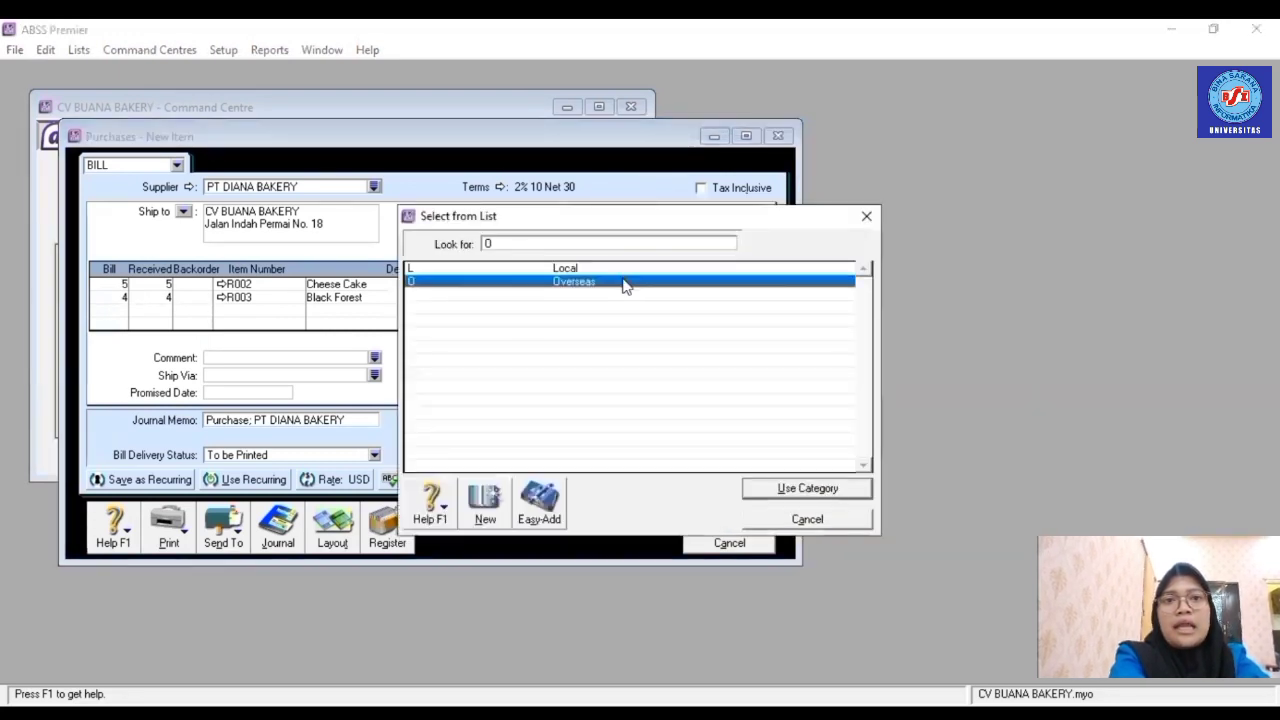
key(Return)
click(731, 512)
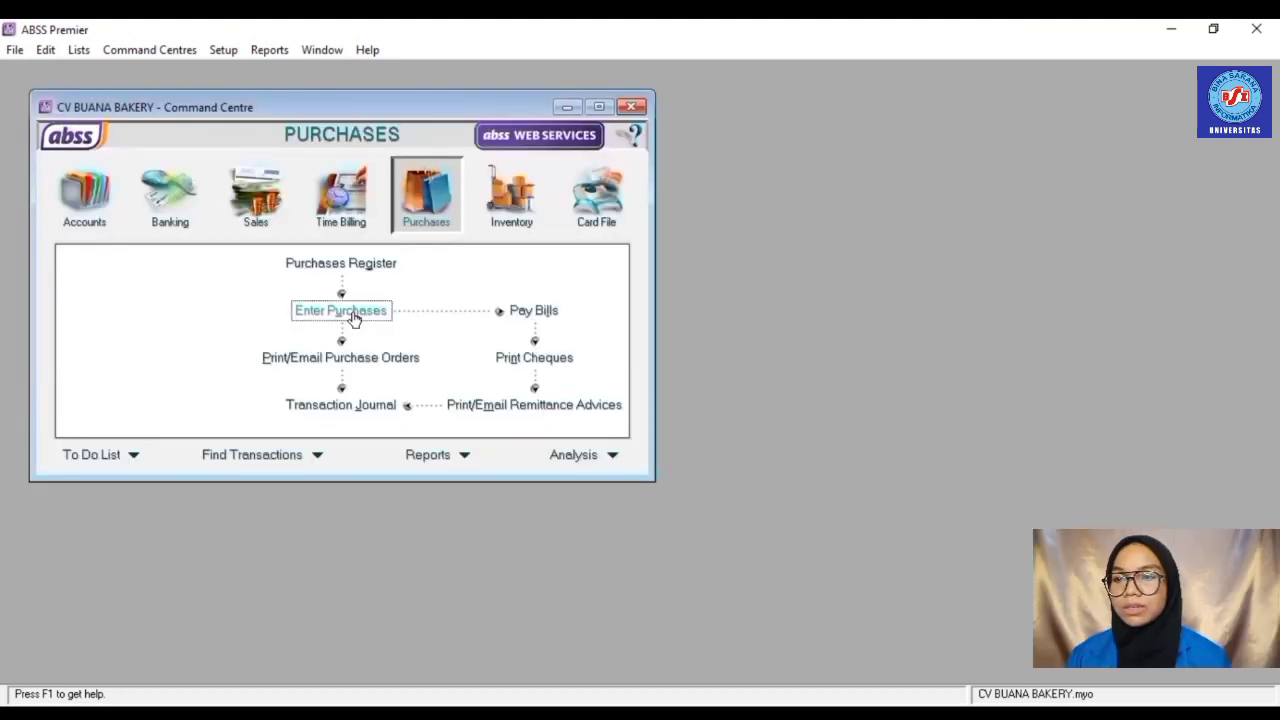
- Start a new purchase with PT ARNOTS as the supplier
click(350, 311)
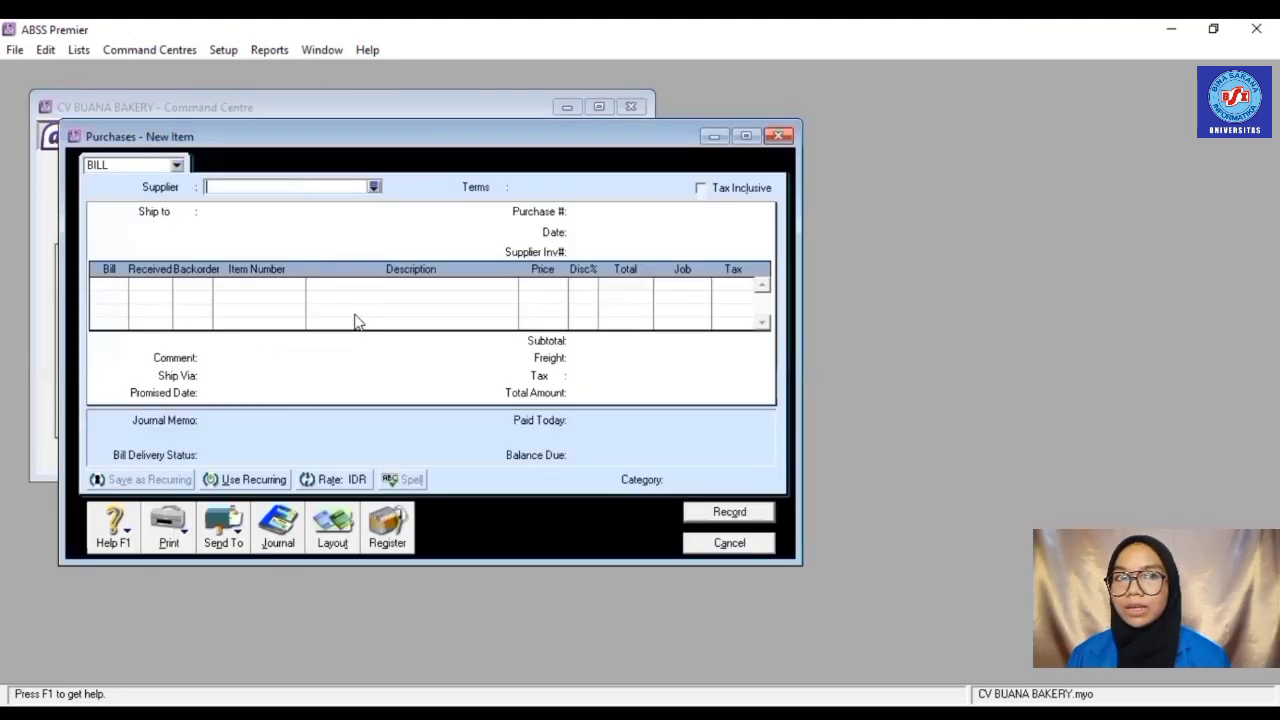
click(374, 188)
double_click(483, 270)
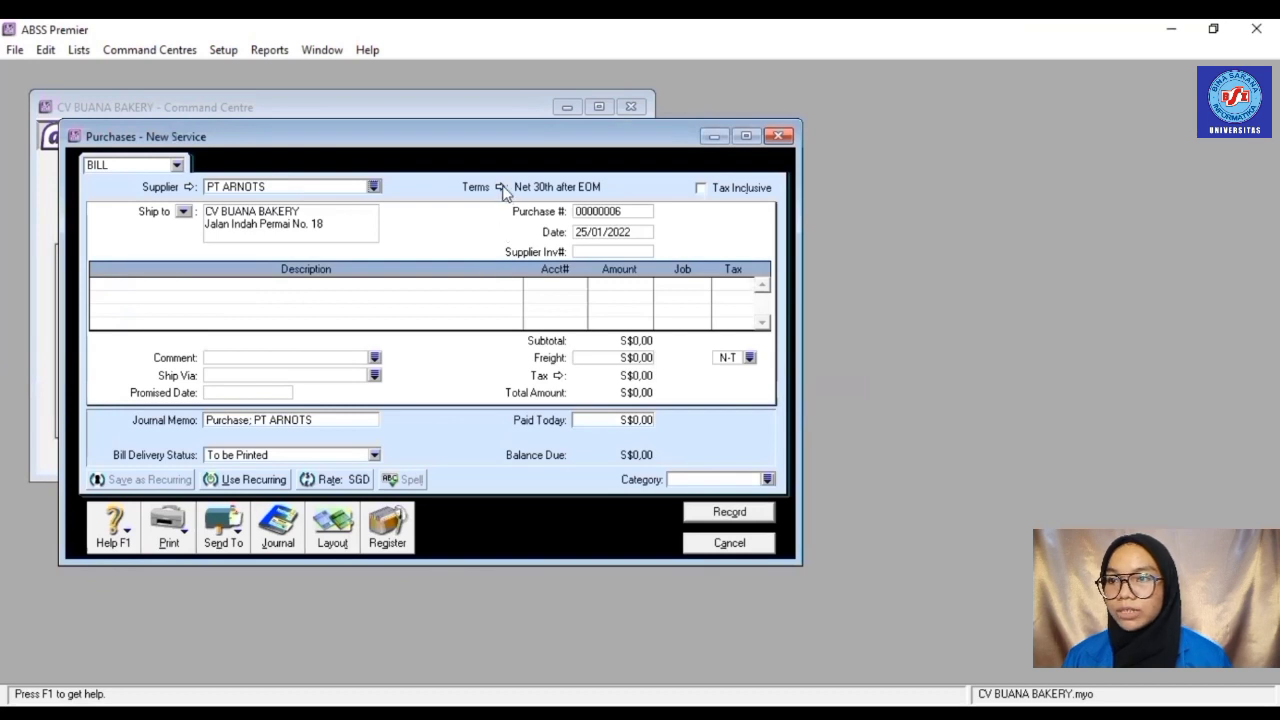
- Set credit terms to 2% discount within 10 days, balance due in 30 days
click(500, 187)
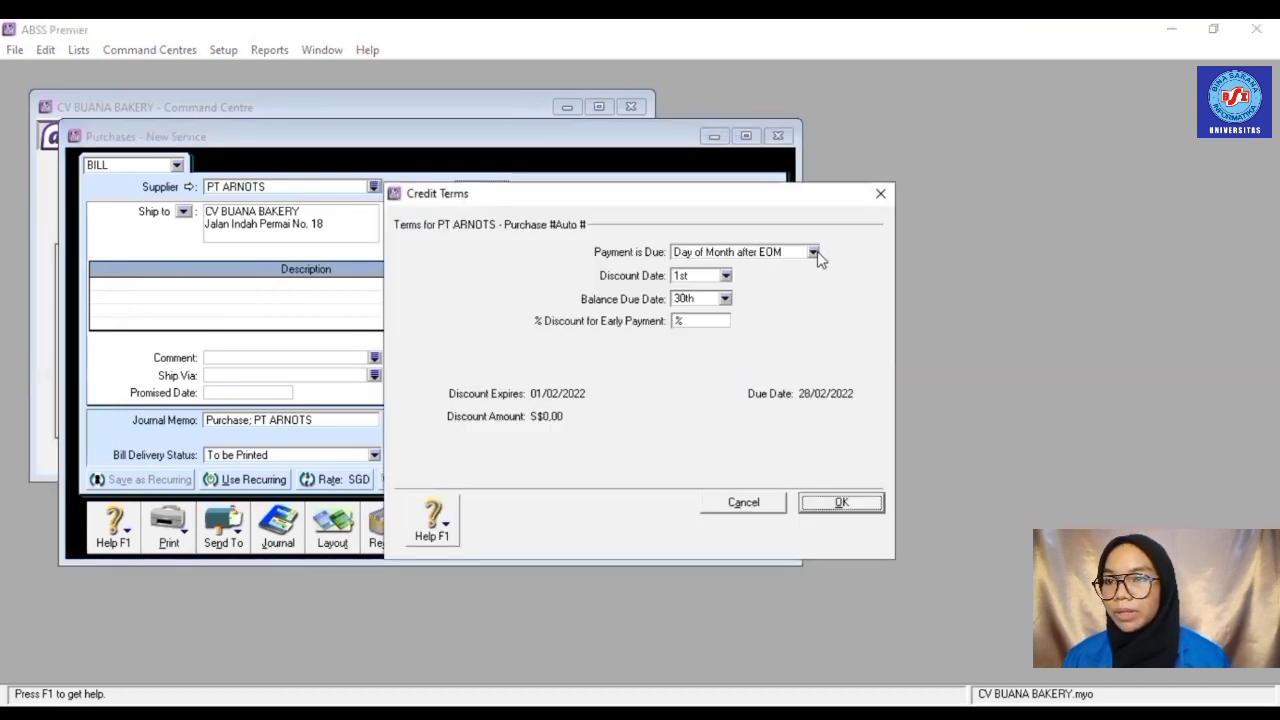
click(813, 252)
click(720, 287)
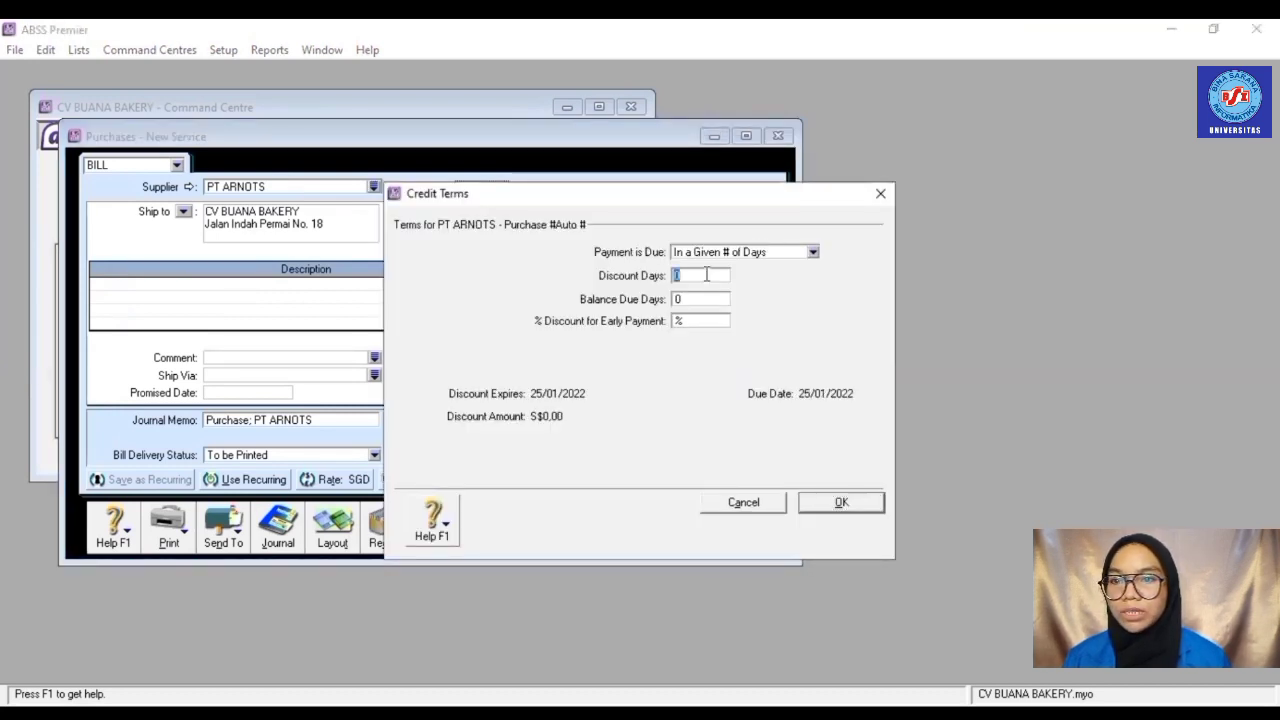
text(30)
click(712, 299)
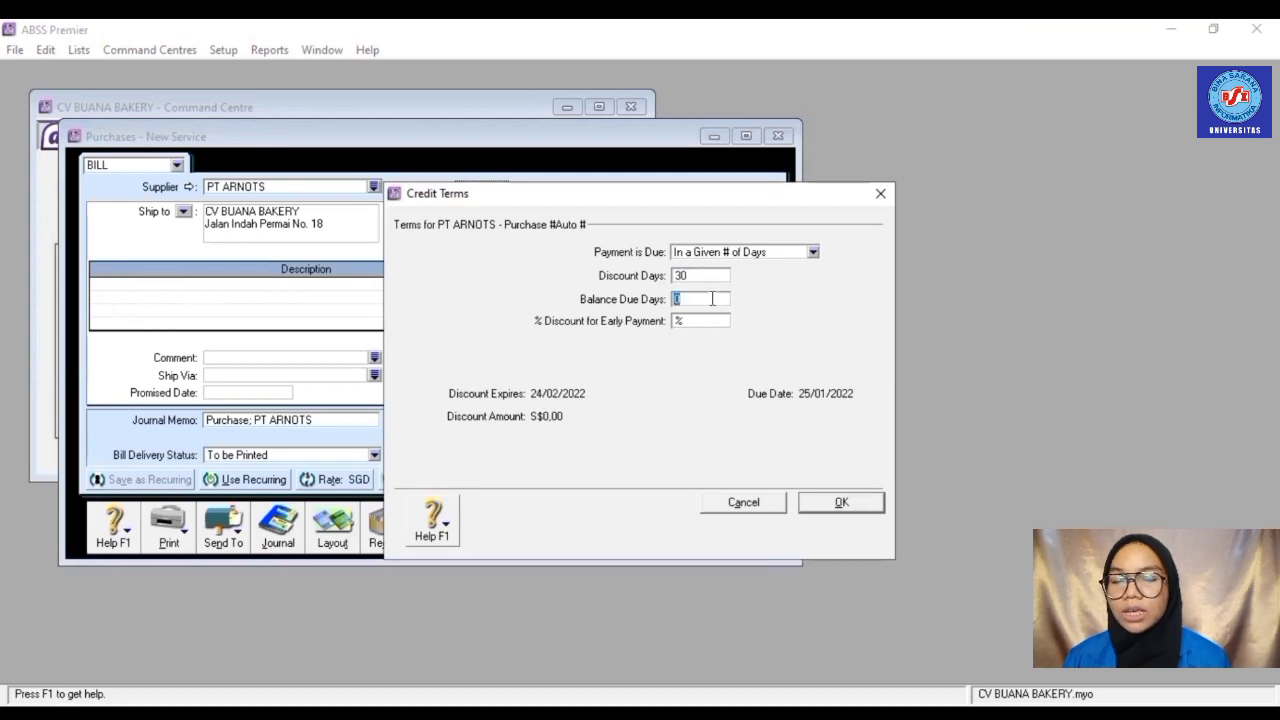
click(697, 278)
key(BackSpace)
text(1)
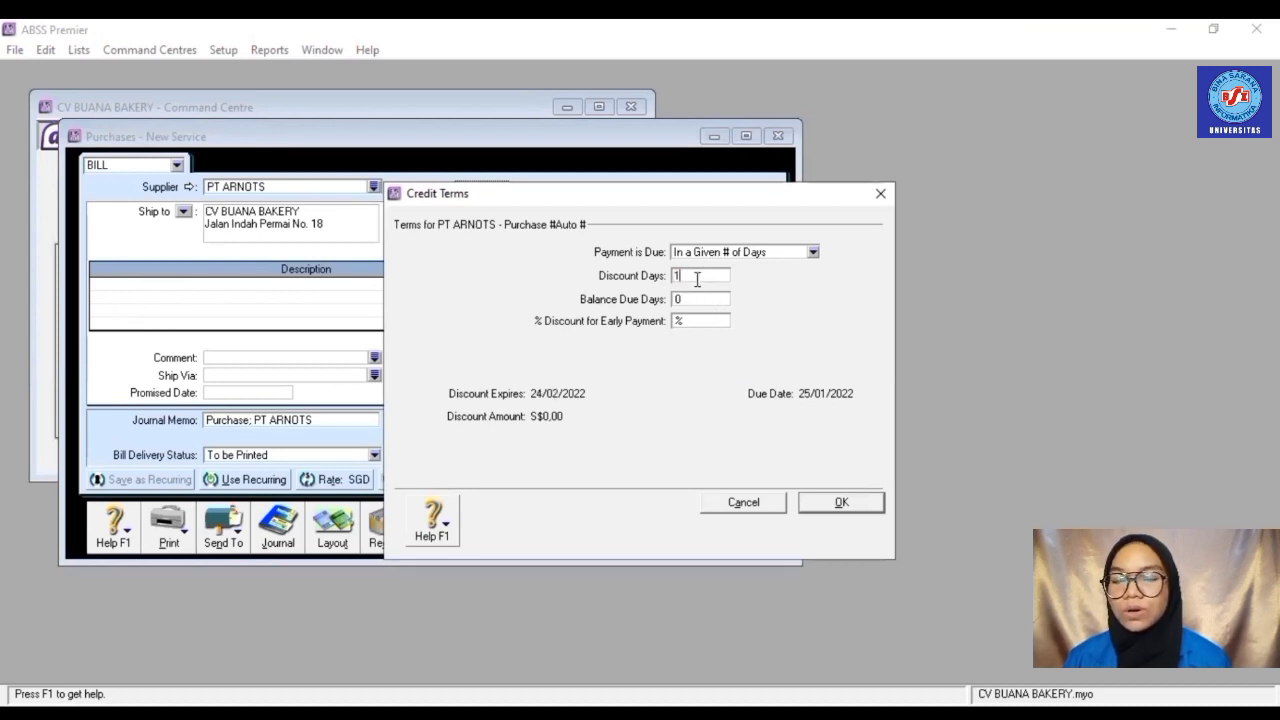
text(0)
click(700, 299)
text(3)
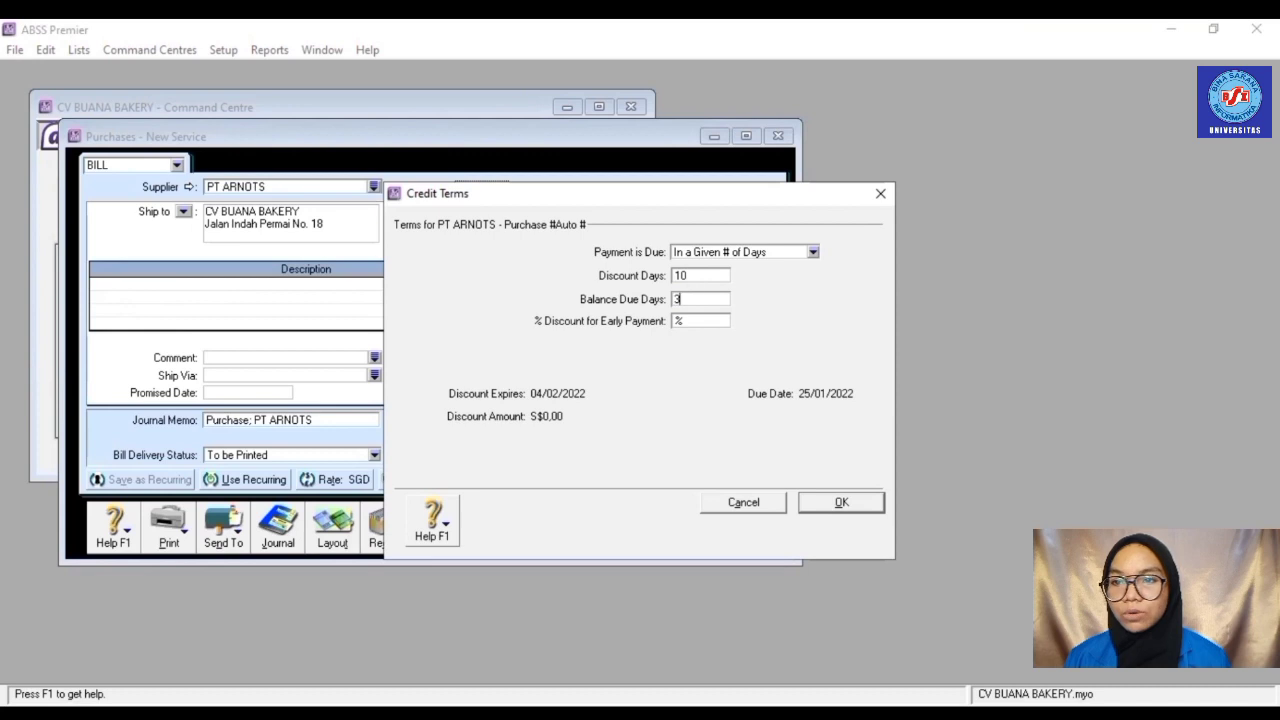
text(0)
key(Tab)
text(2)
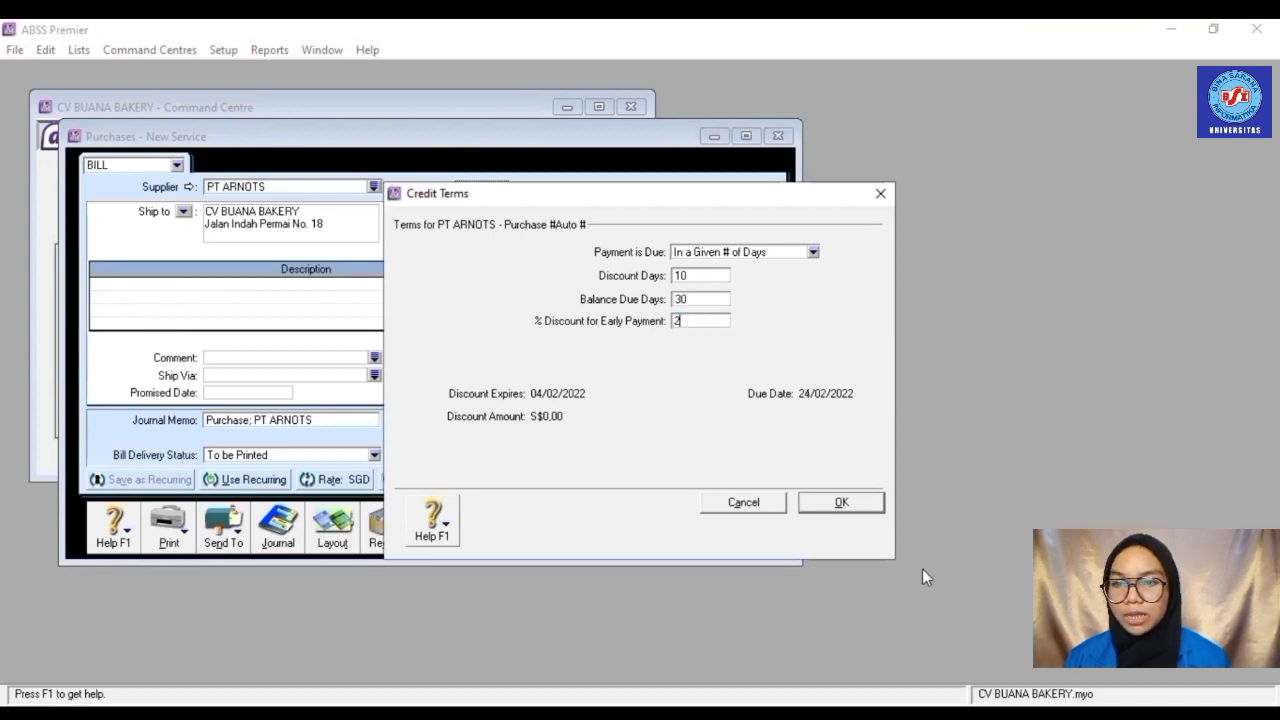
click(858, 504)
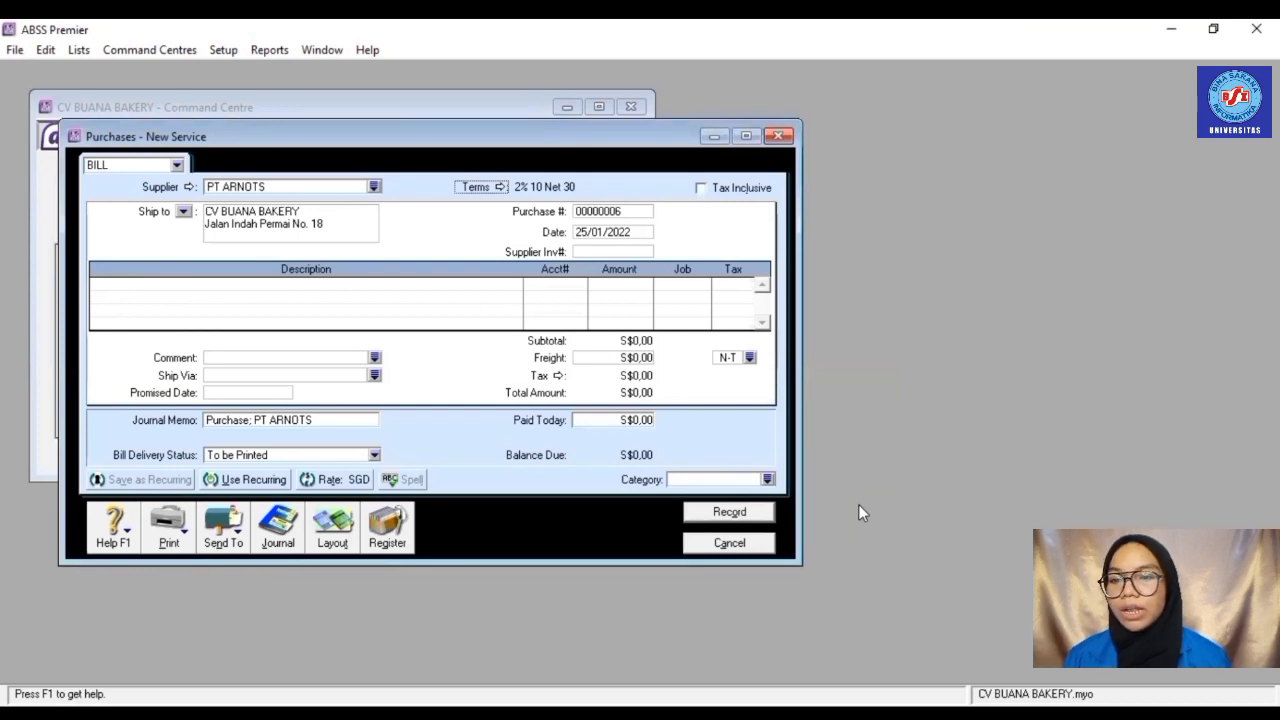
- Switch the bill to the Item layout, numbered PB006 and dated 26/01/2022
click(334, 528)
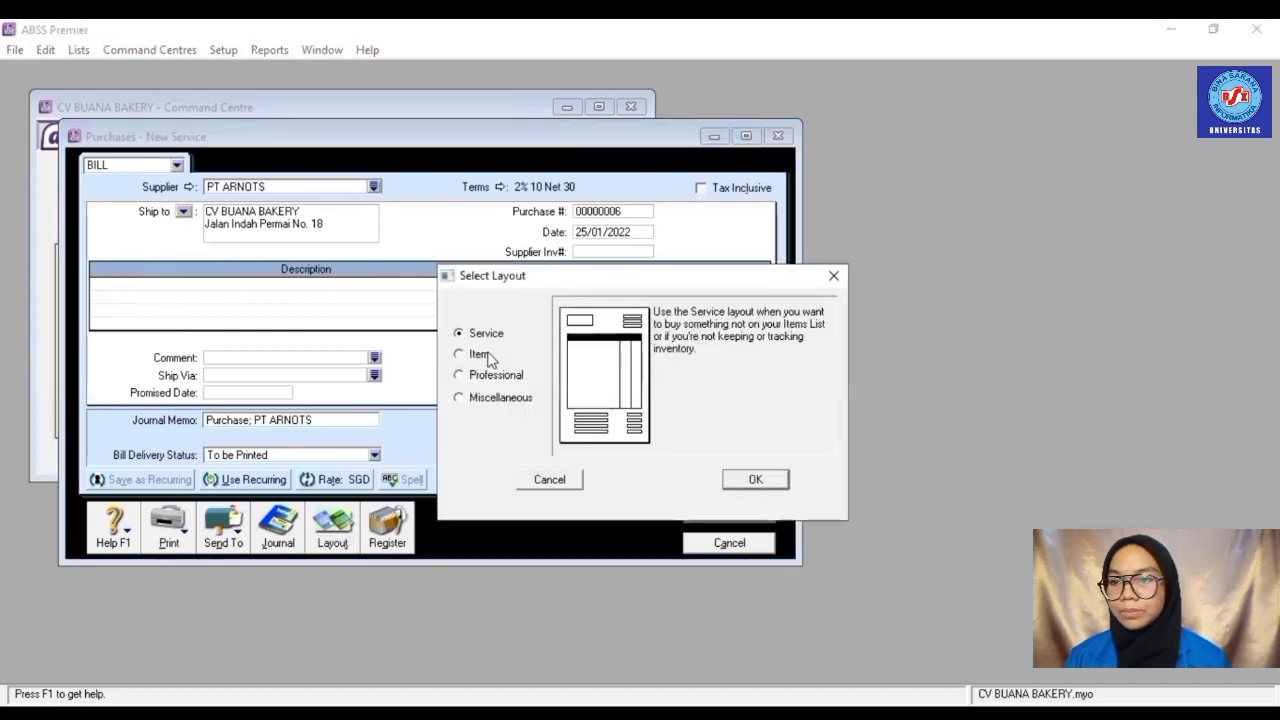
click(490, 357)
click(755, 482)
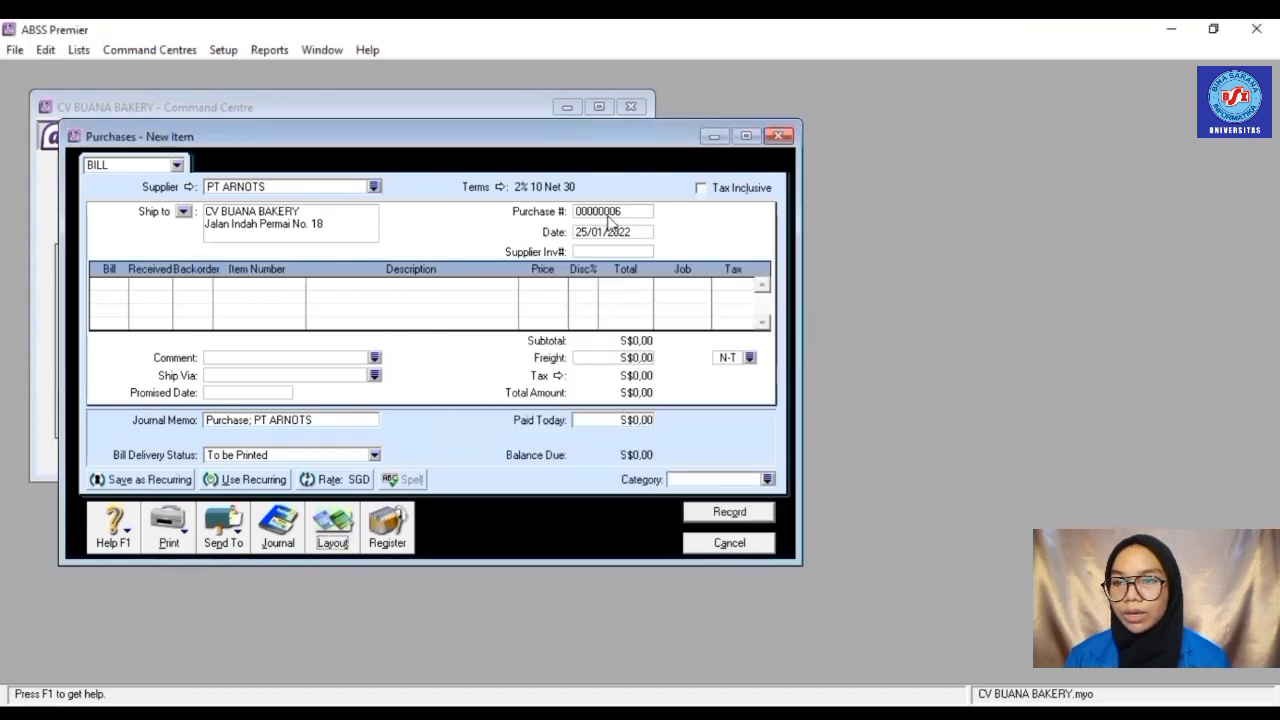
click(613, 214)
text(PB)
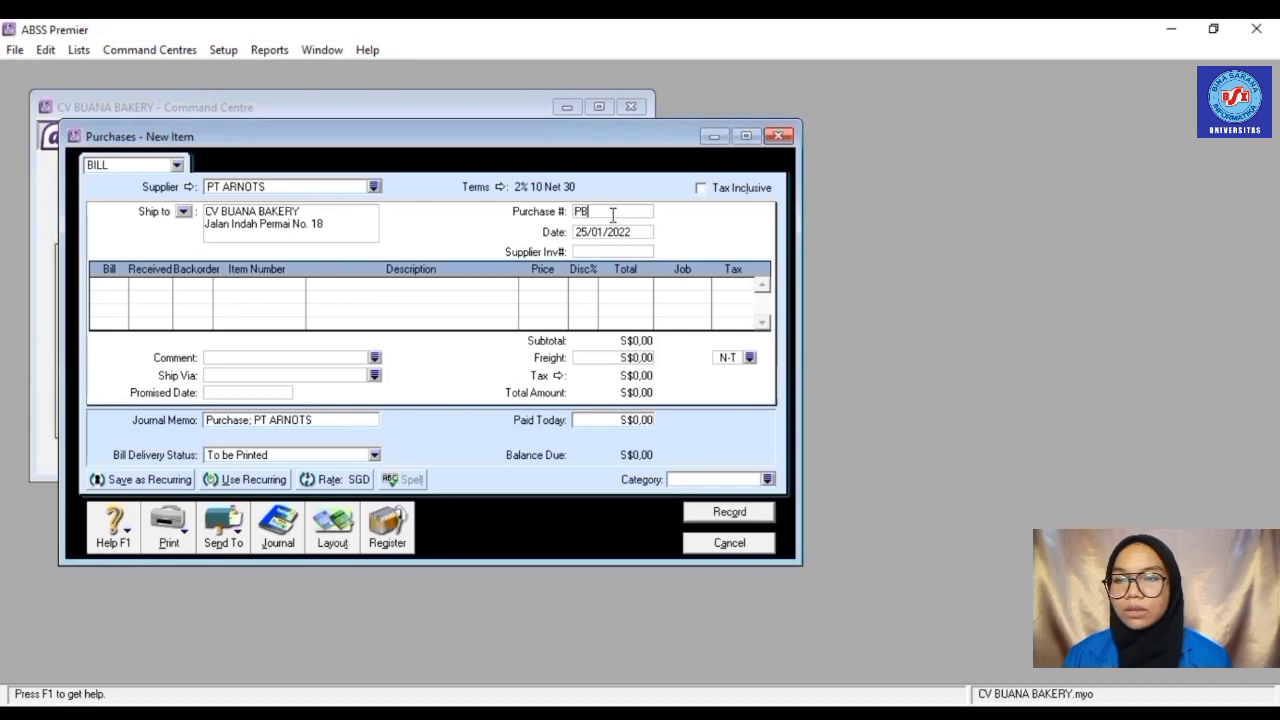
text(006)
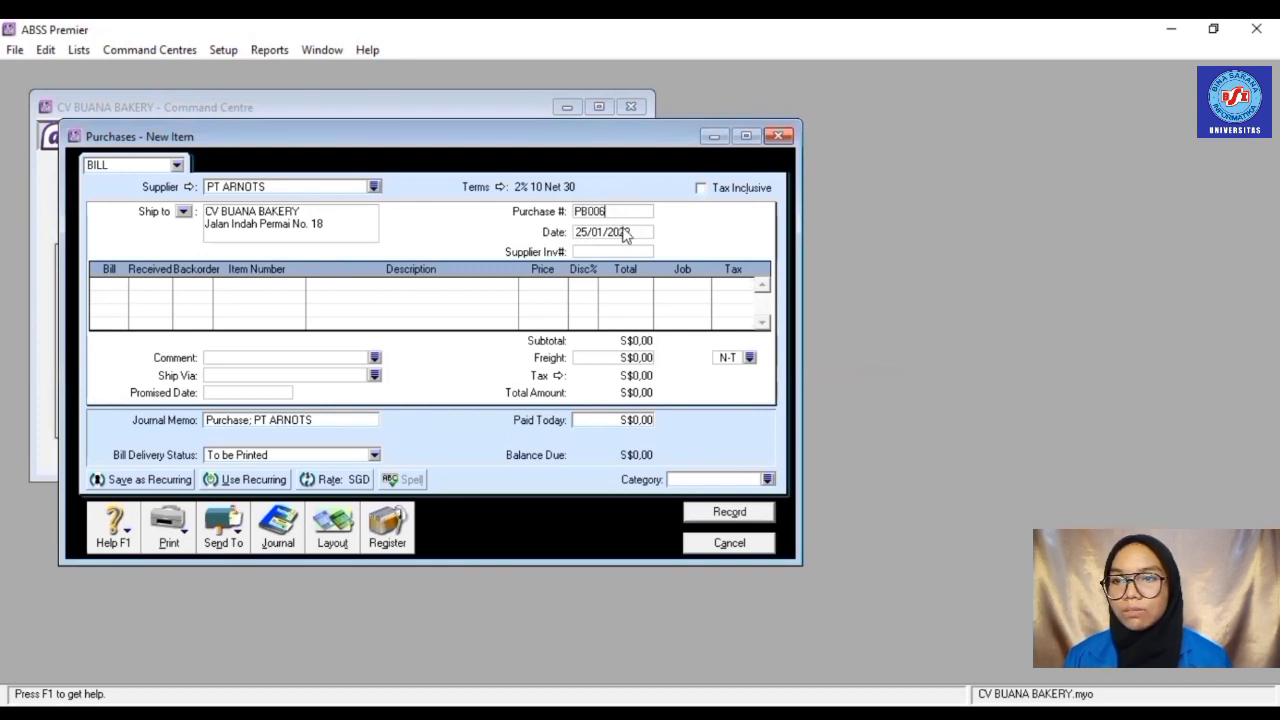
click(628, 236)
text(26)
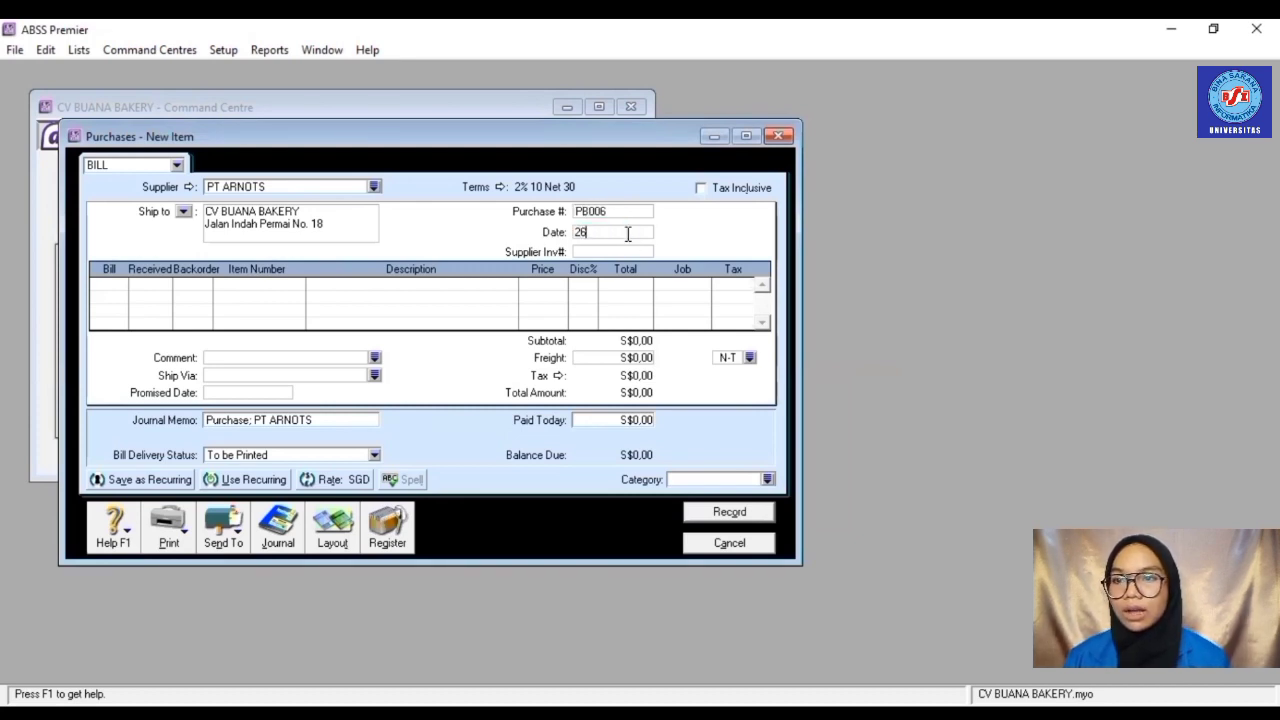
text(/01/2)
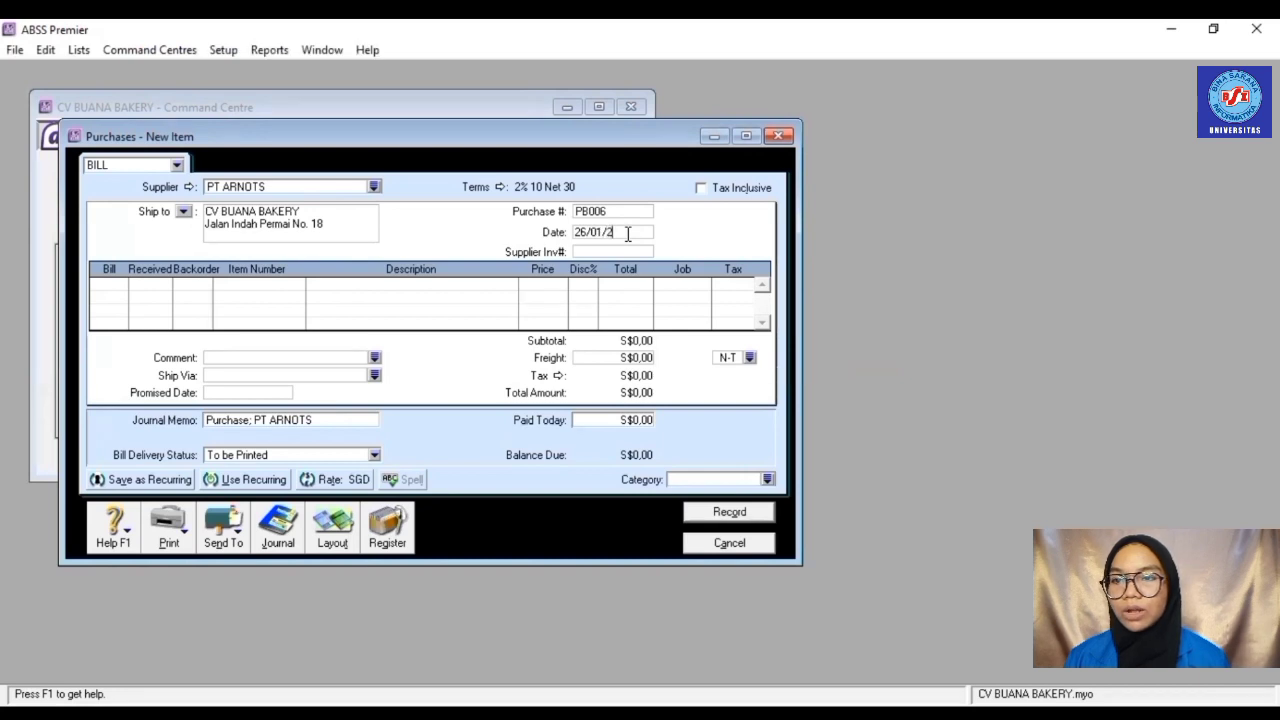
text(022)
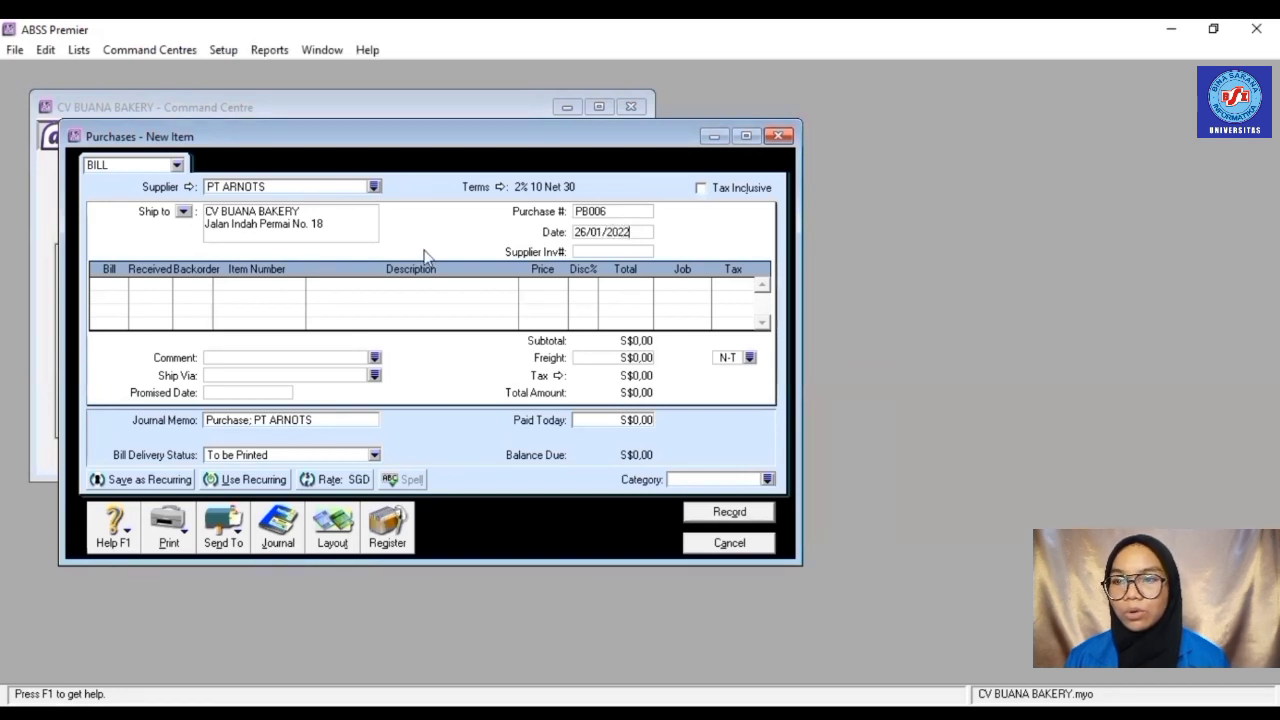
- Add 3 × R001 Chocolate Cake at S$6,93, job P
click(114, 289)
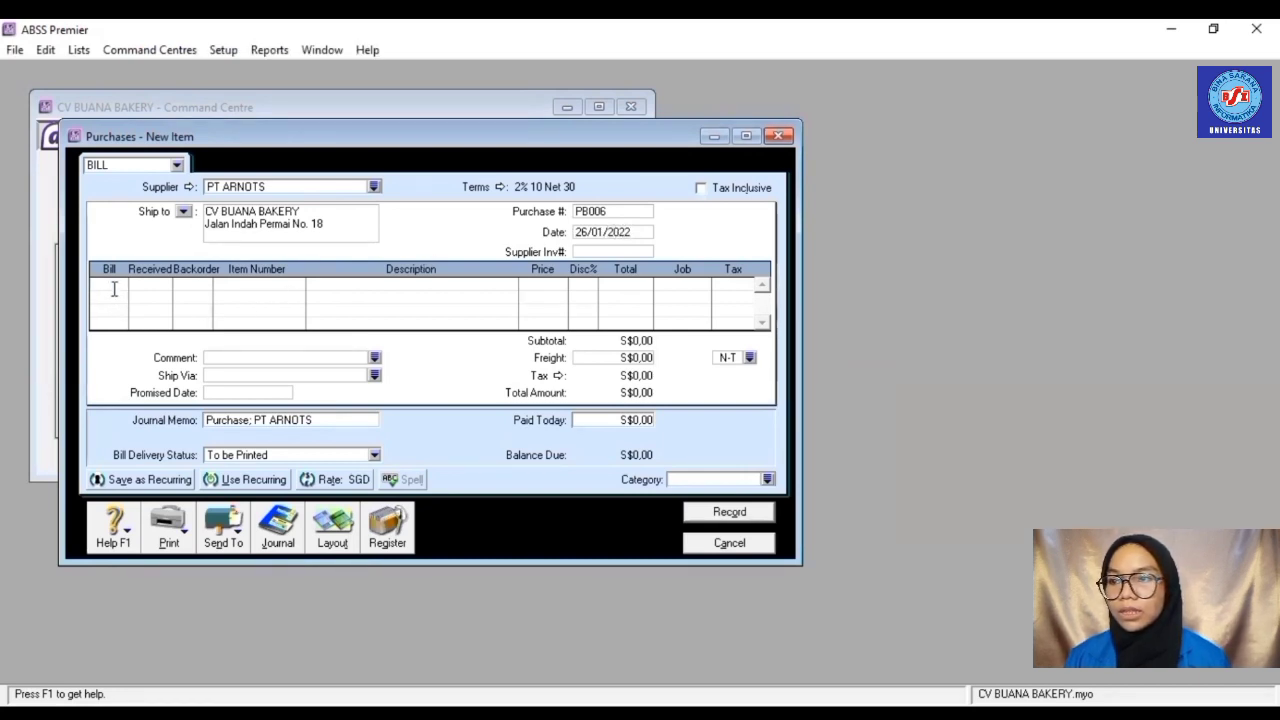
text(3)
key(Tab)
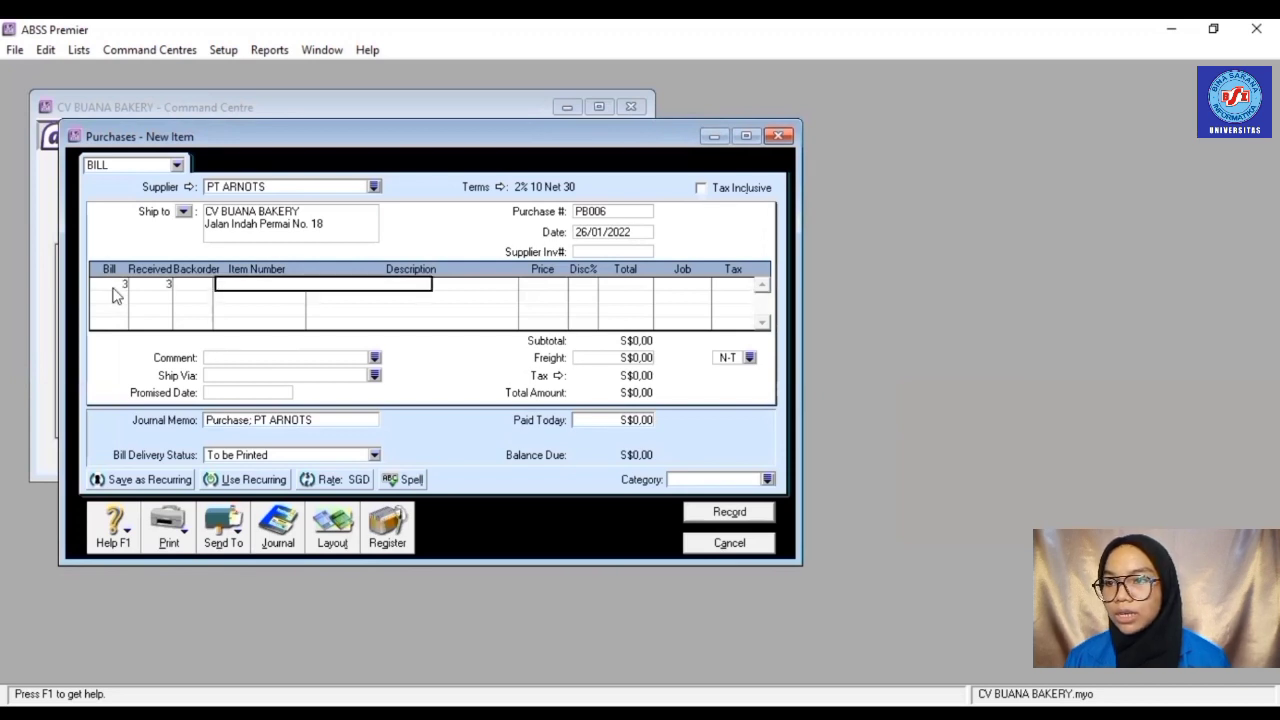
text(R001)
key(Tab)
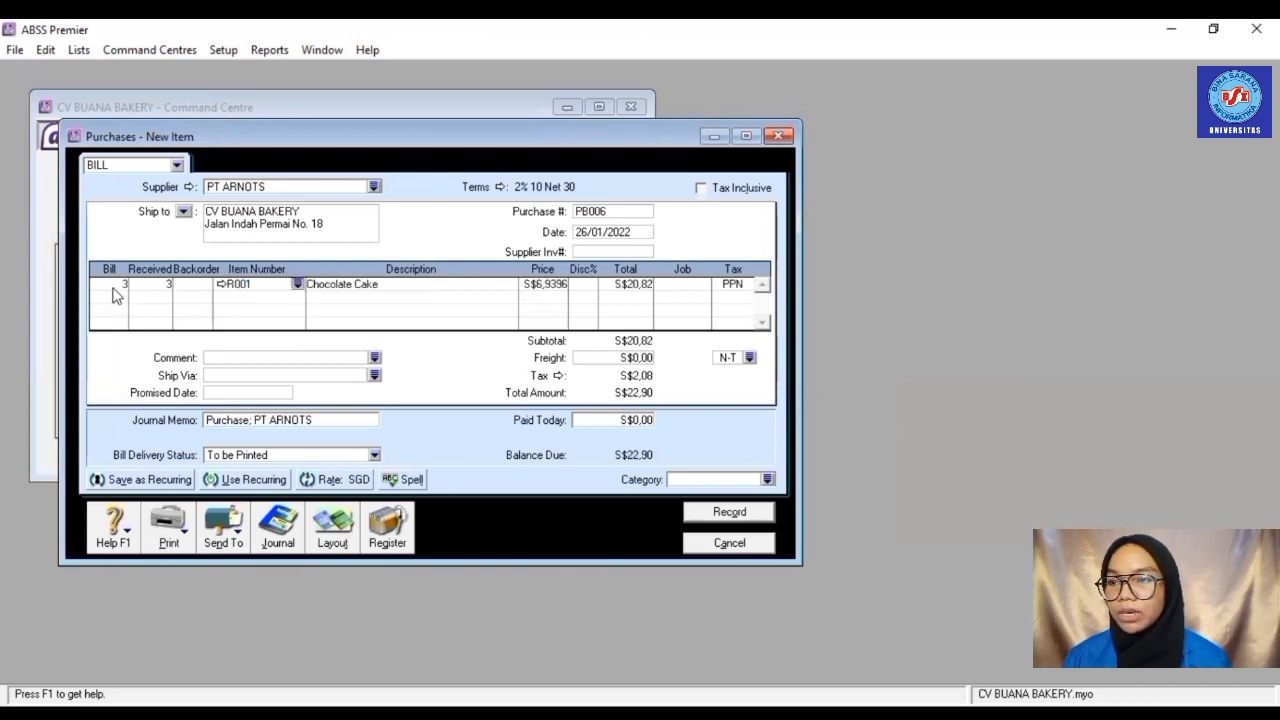
click(551, 288)
text(6,)
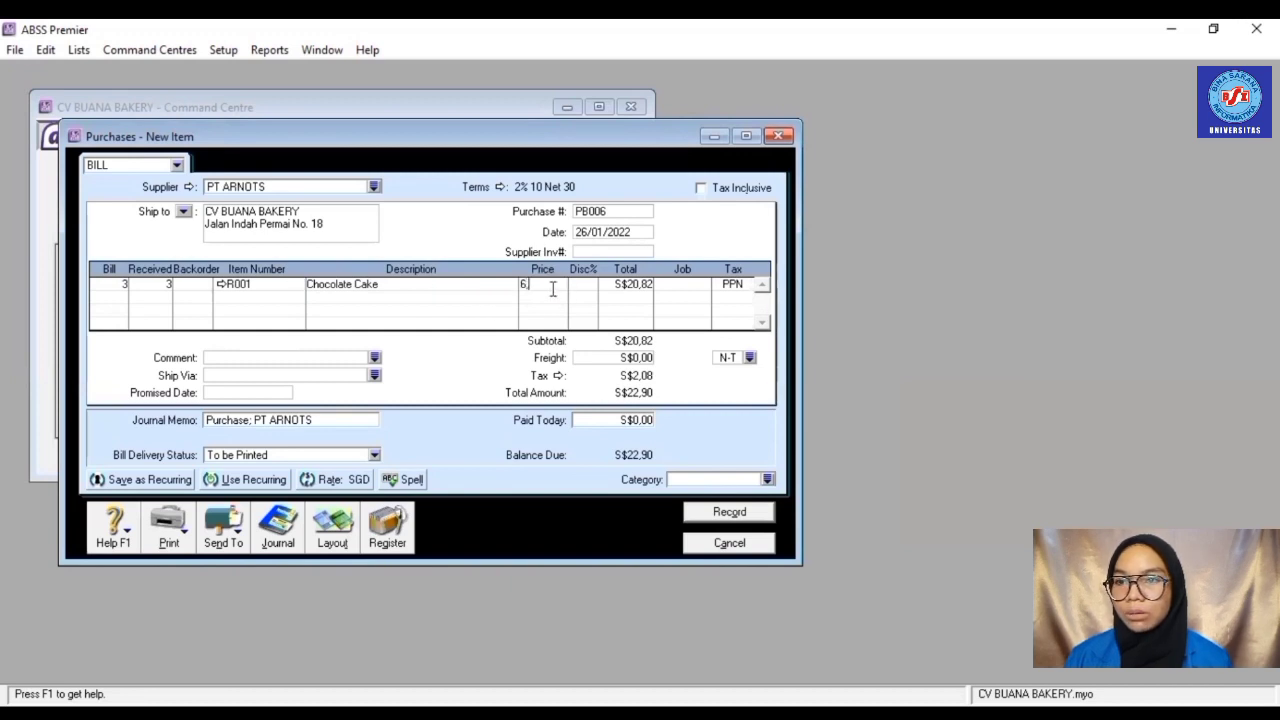
text(93)
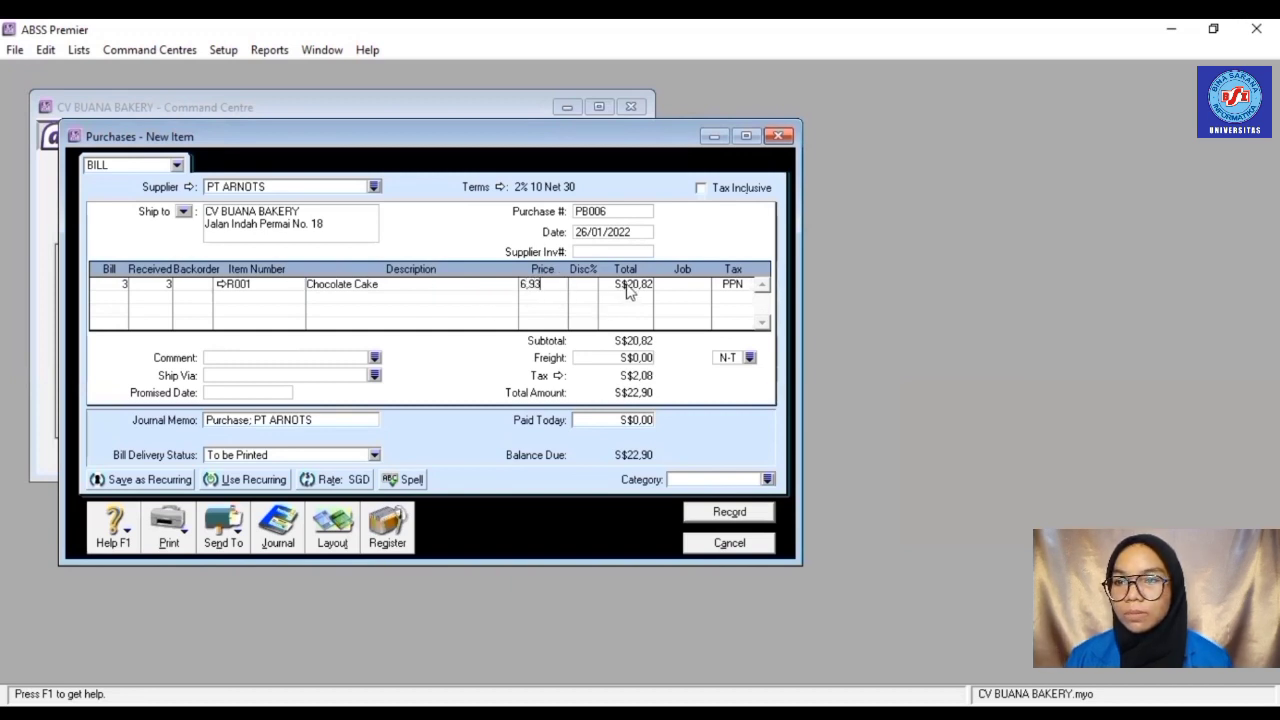
click(628, 290)
click(700, 287)
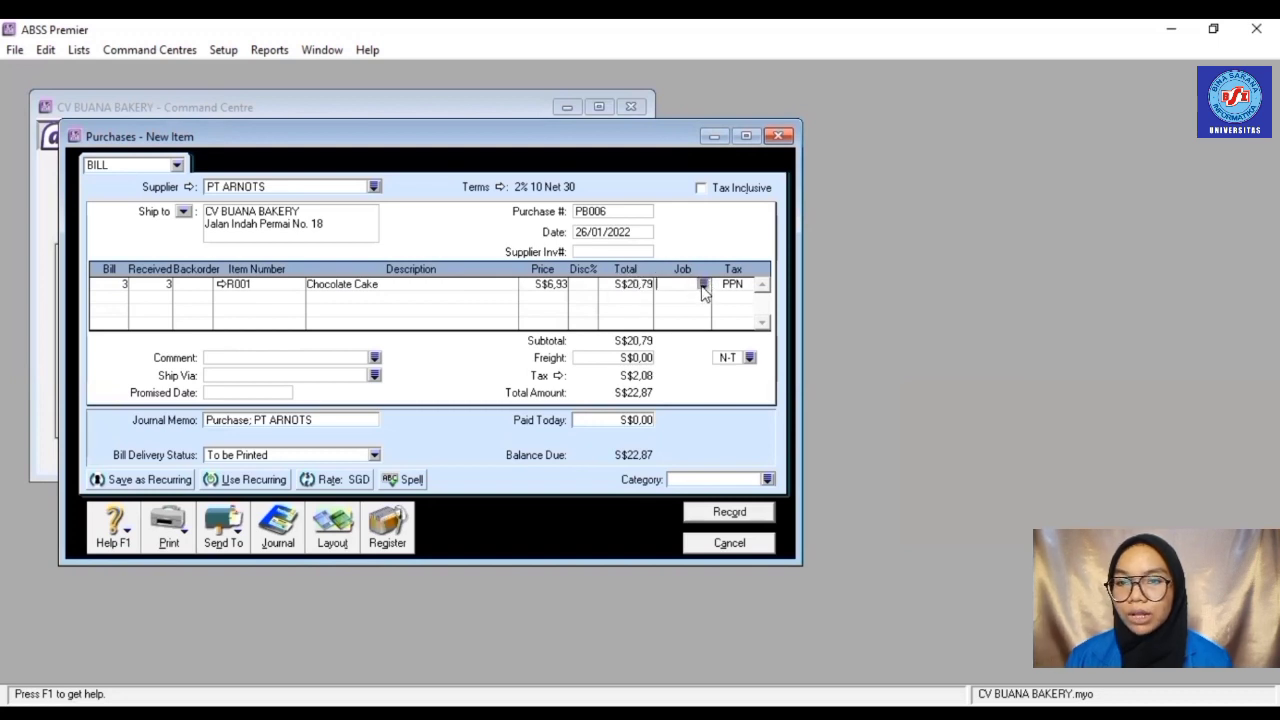
click(703, 287)
text(P)
key(Return)
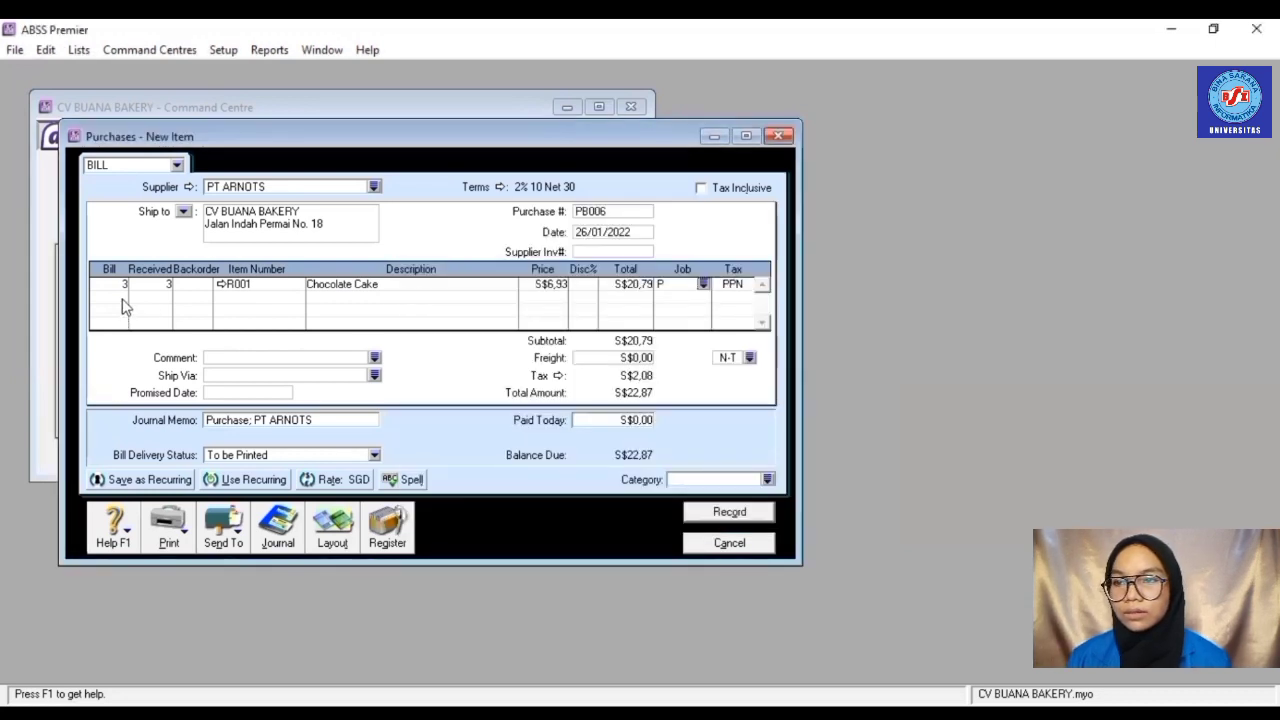
- Add 7 × R003 Black Forest at S$9,54, job P
click(124, 300)
text(7)
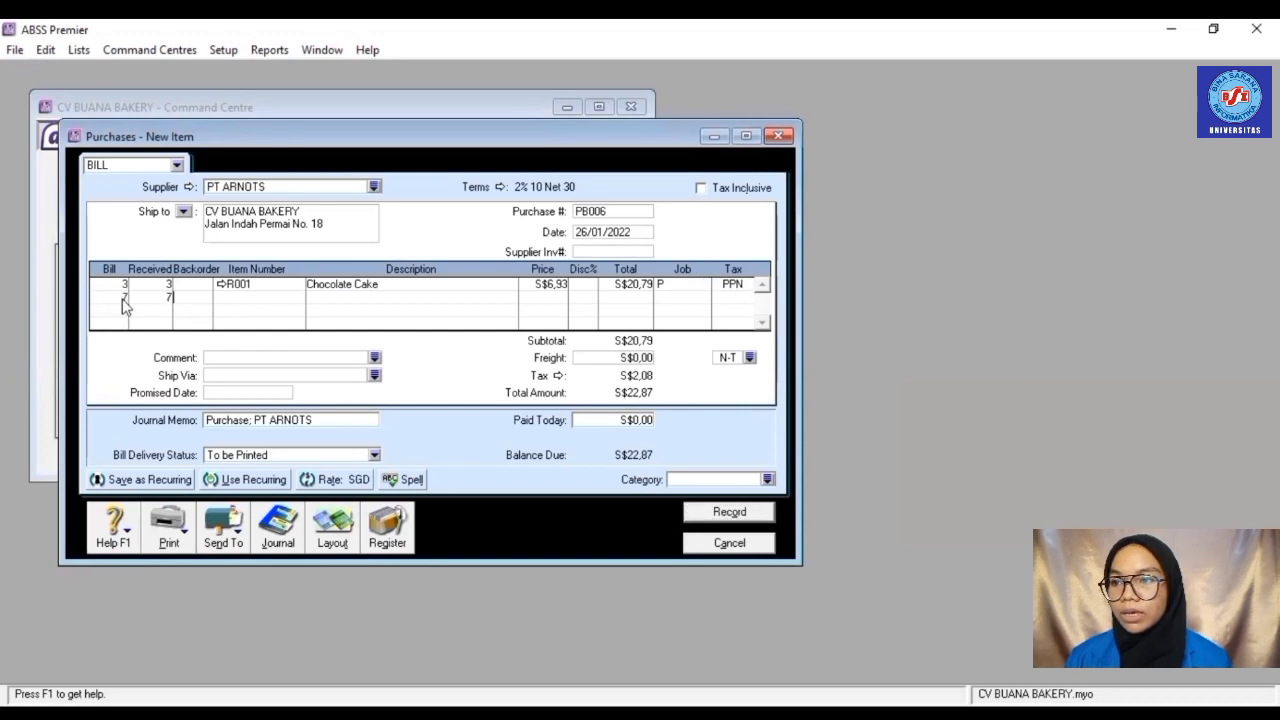
key(Tab)
text(R003)
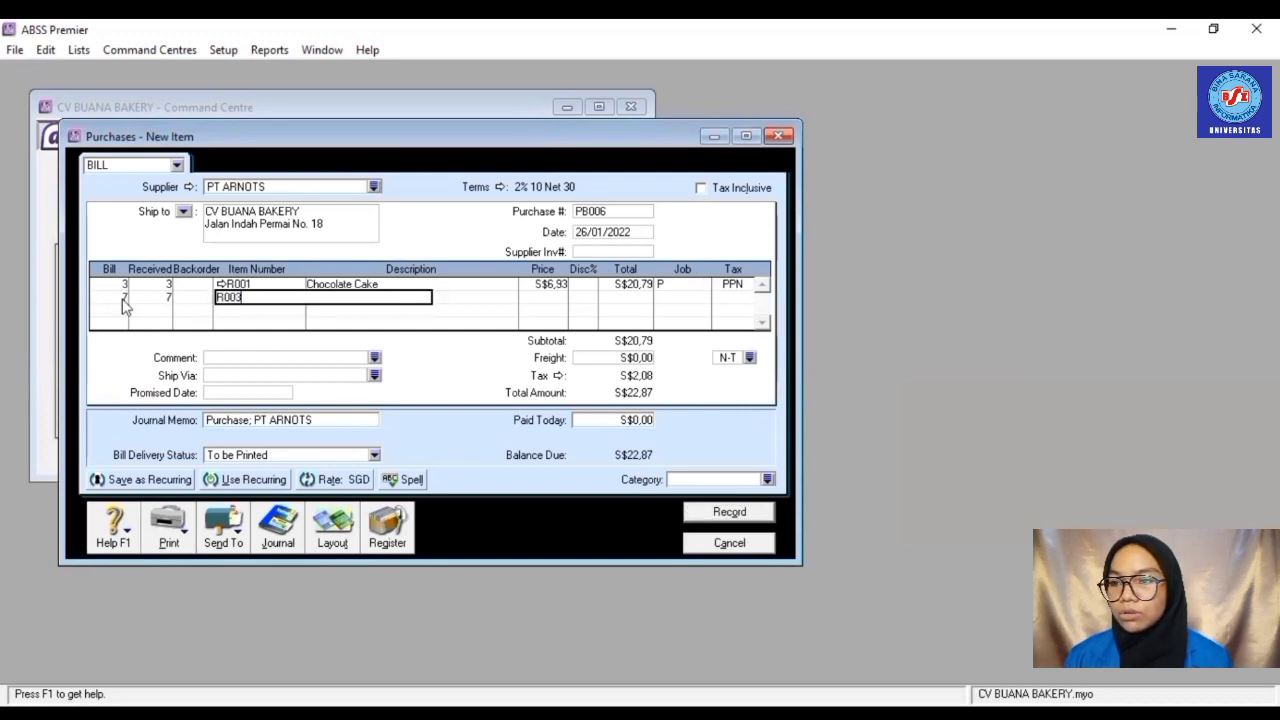
key(Tab)
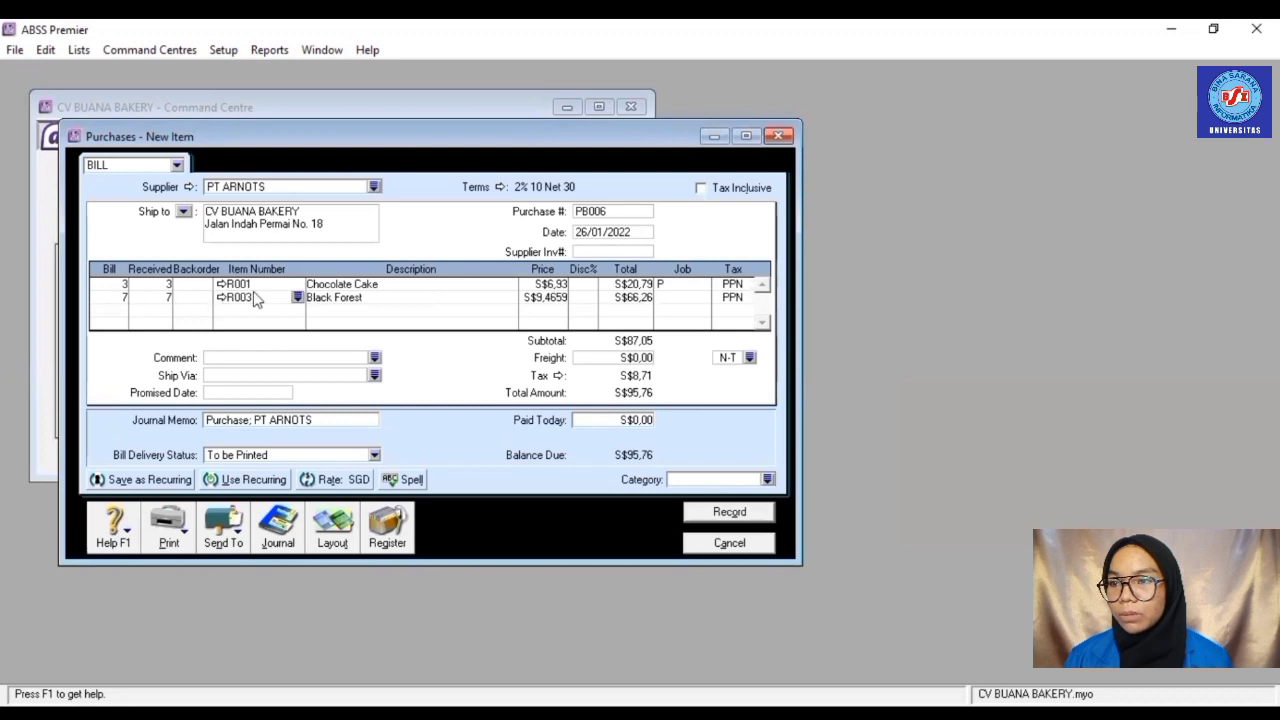
click(547, 298)
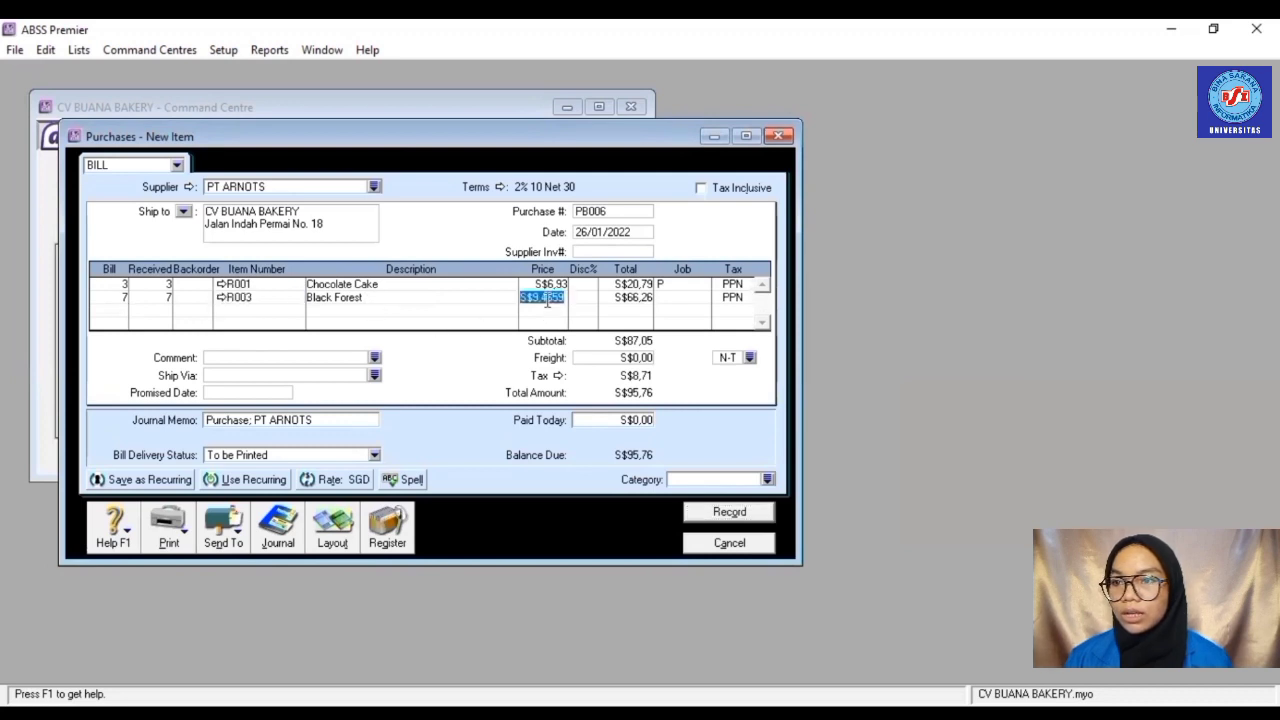
text(9,54)
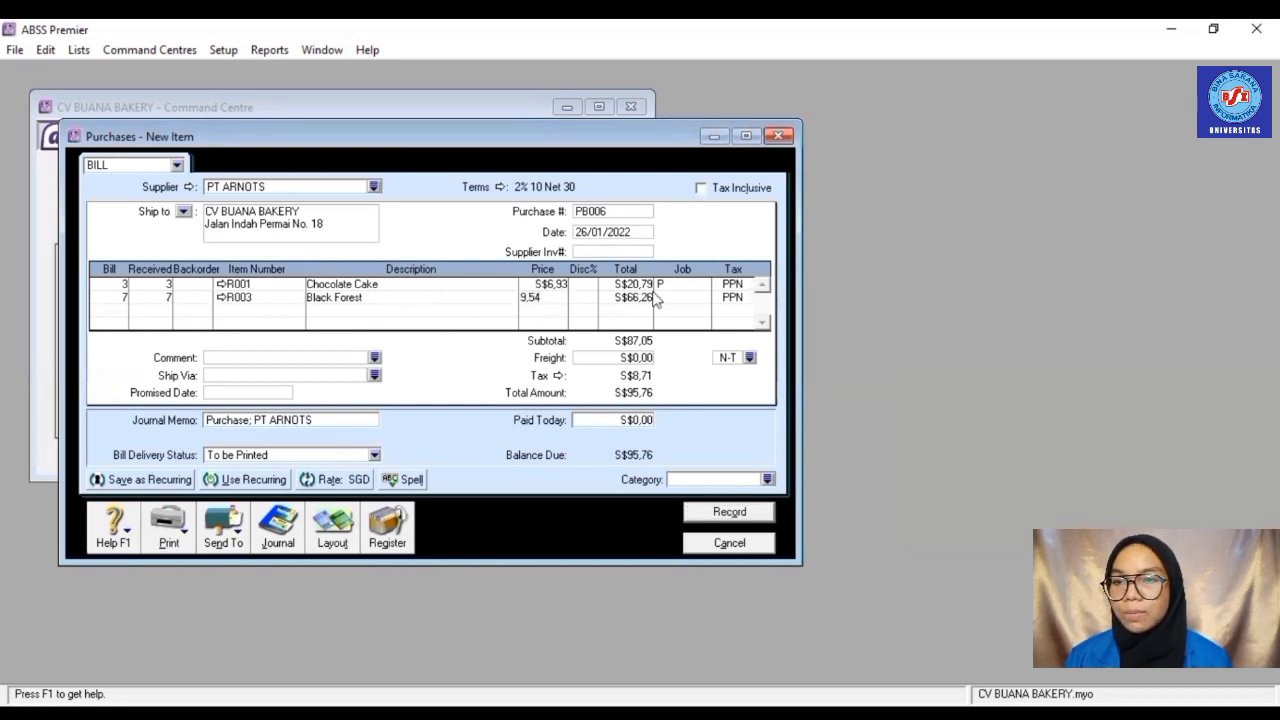
click(633, 299)
click(688, 300)
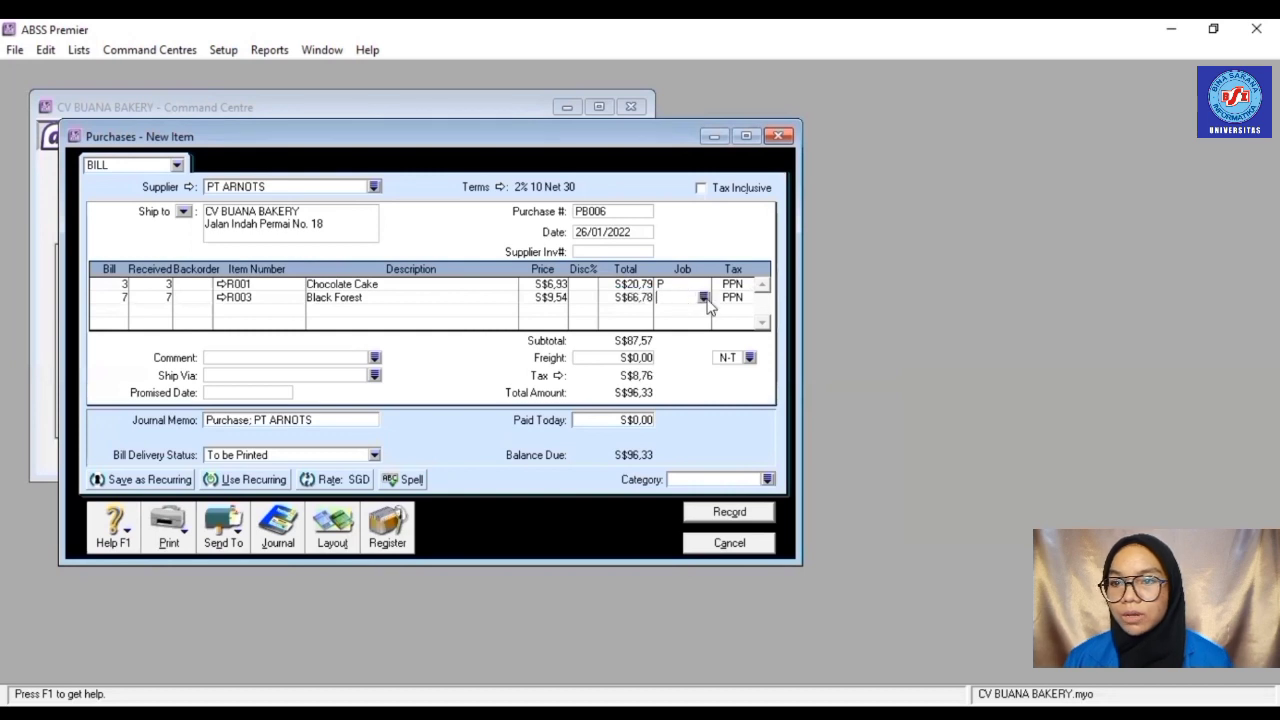
click(703, 297)
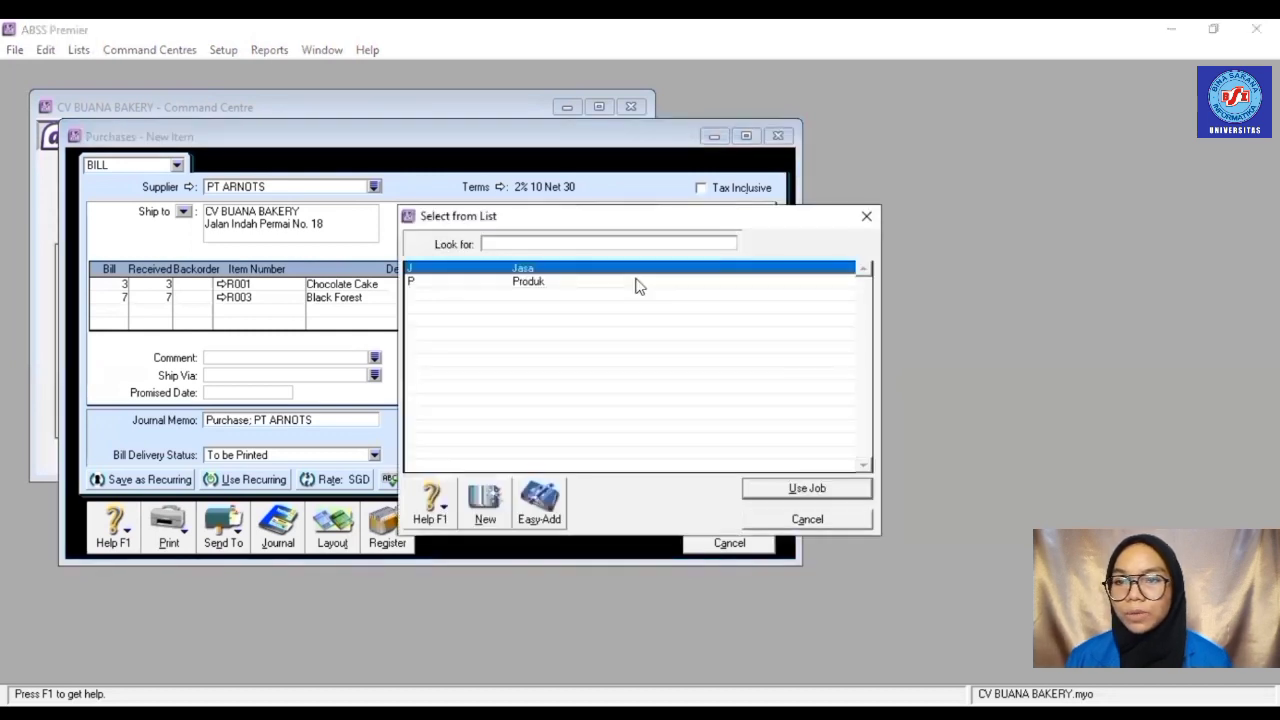
click(634, 283)
double_click(634, 283)
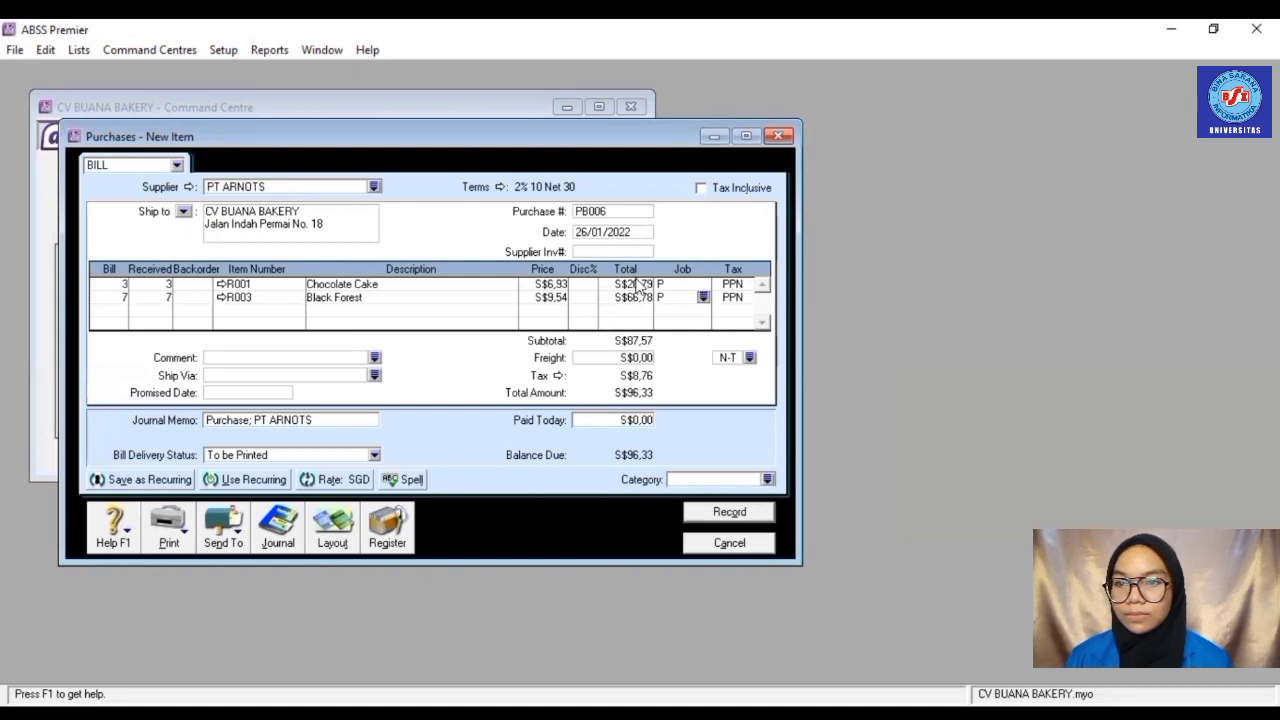
- Set the category to Overseas and record the bill
click(767, 480)
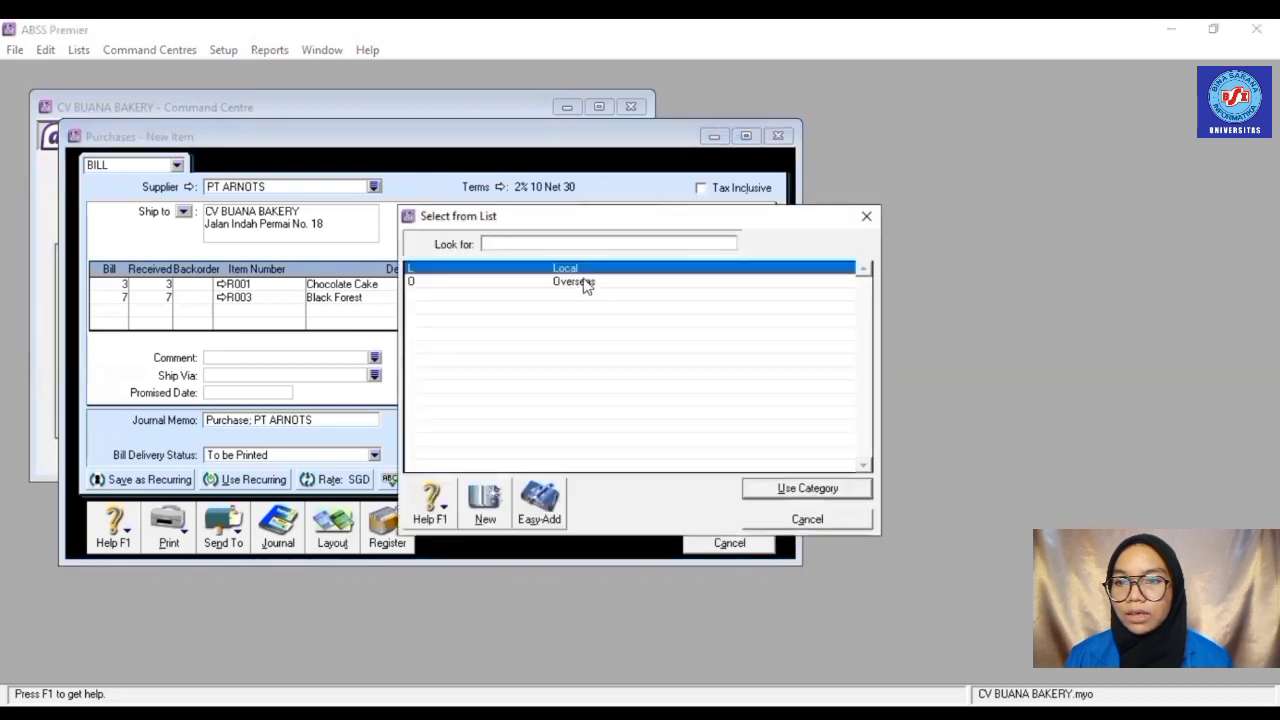
click(586, 283)
double_click(586, 283)
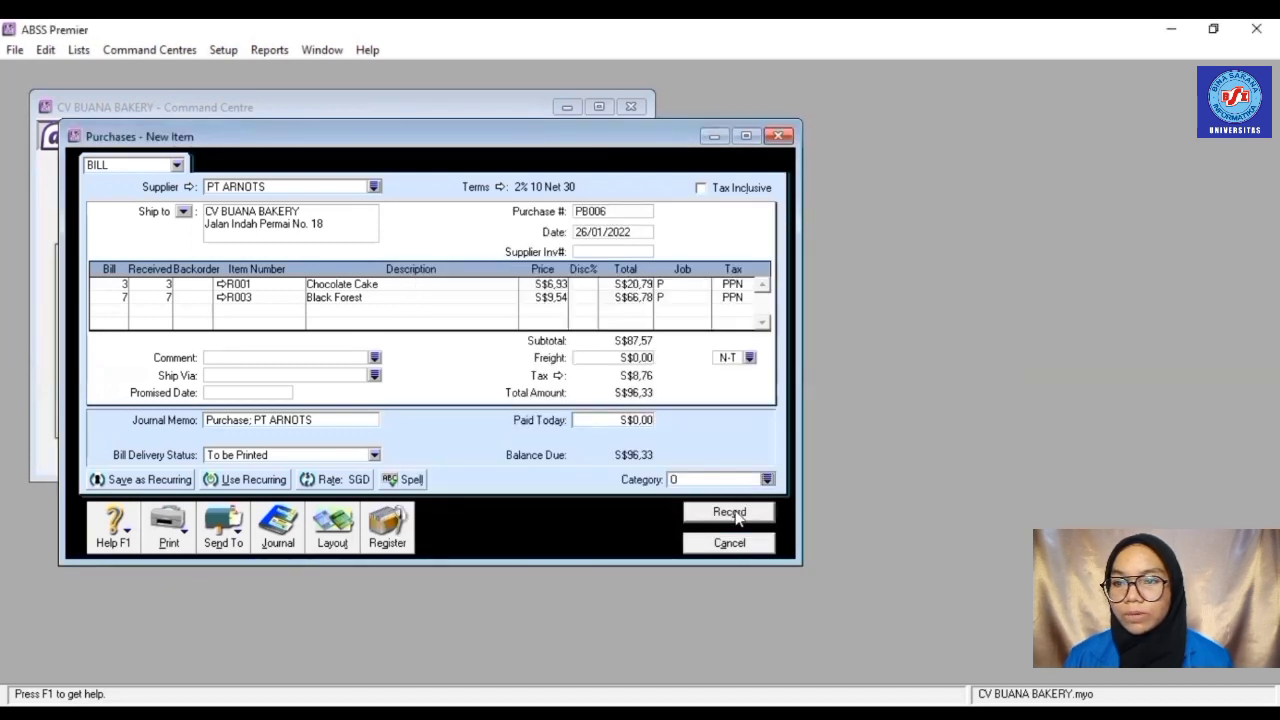
click(733, 514)
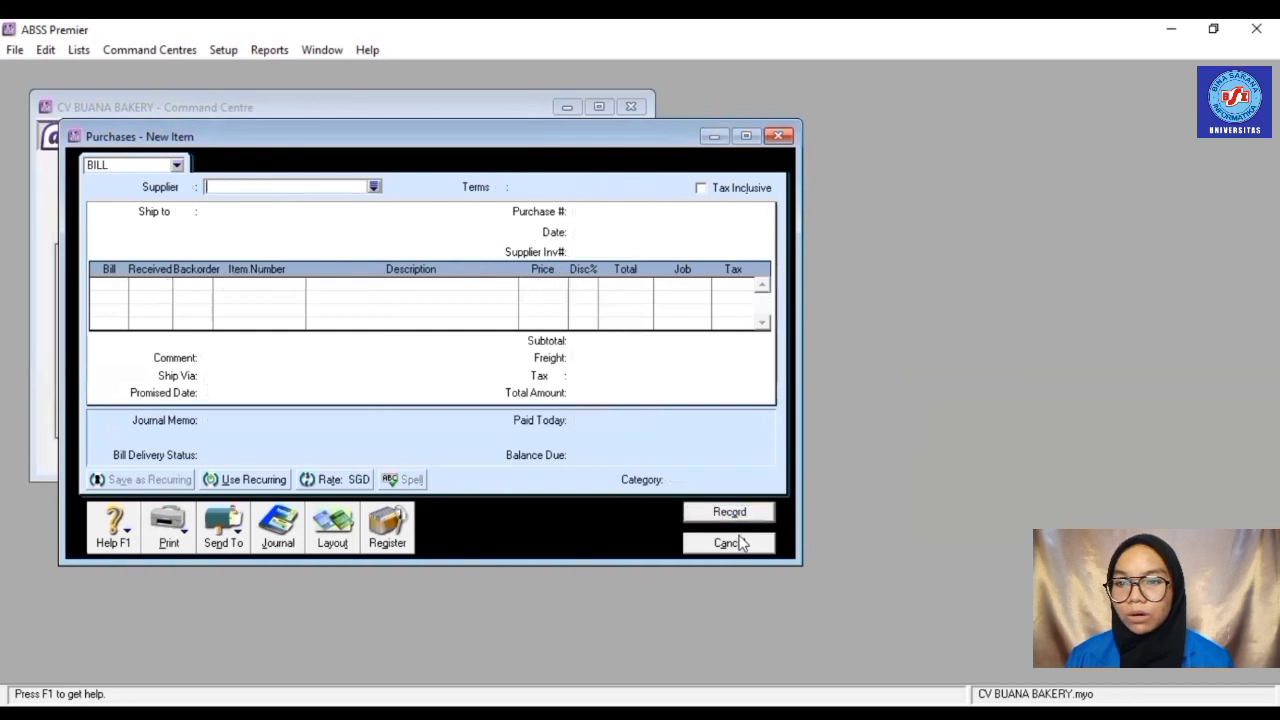
- Start a bill payment from Bank BCA (IDR) to supplier PT INDAH LESTARI
click(730, 544)
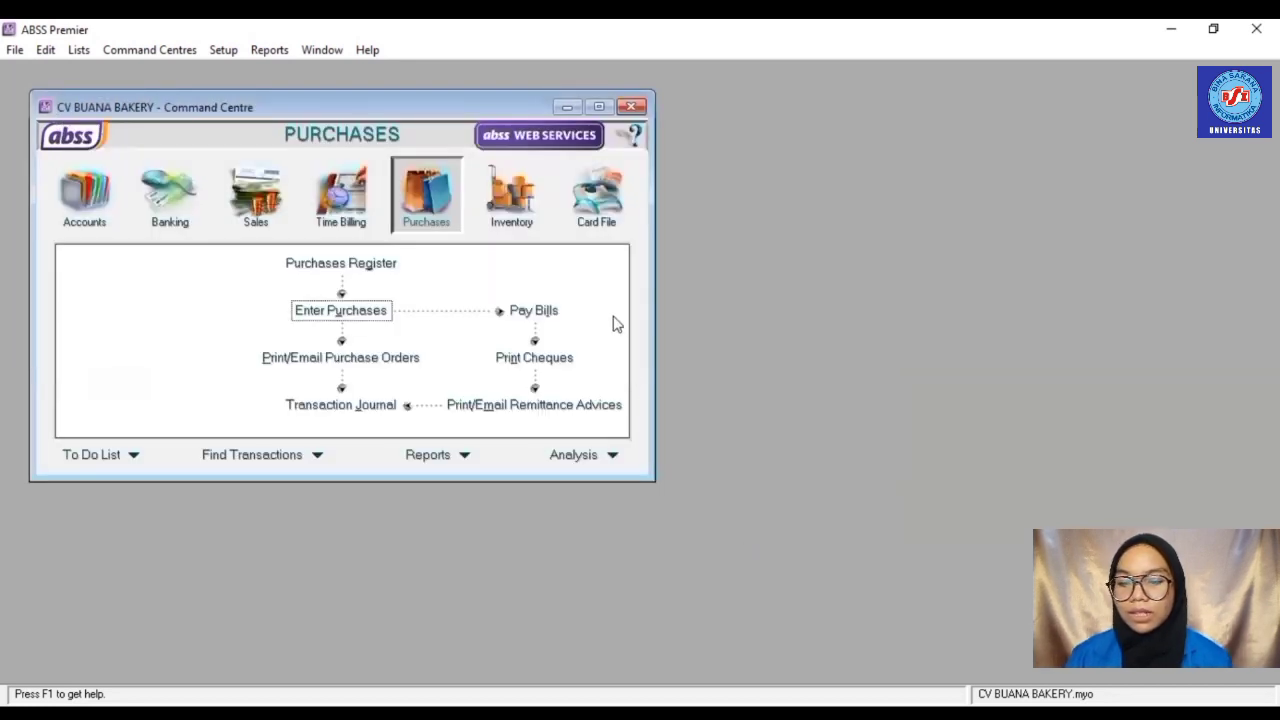
click(549, 315)
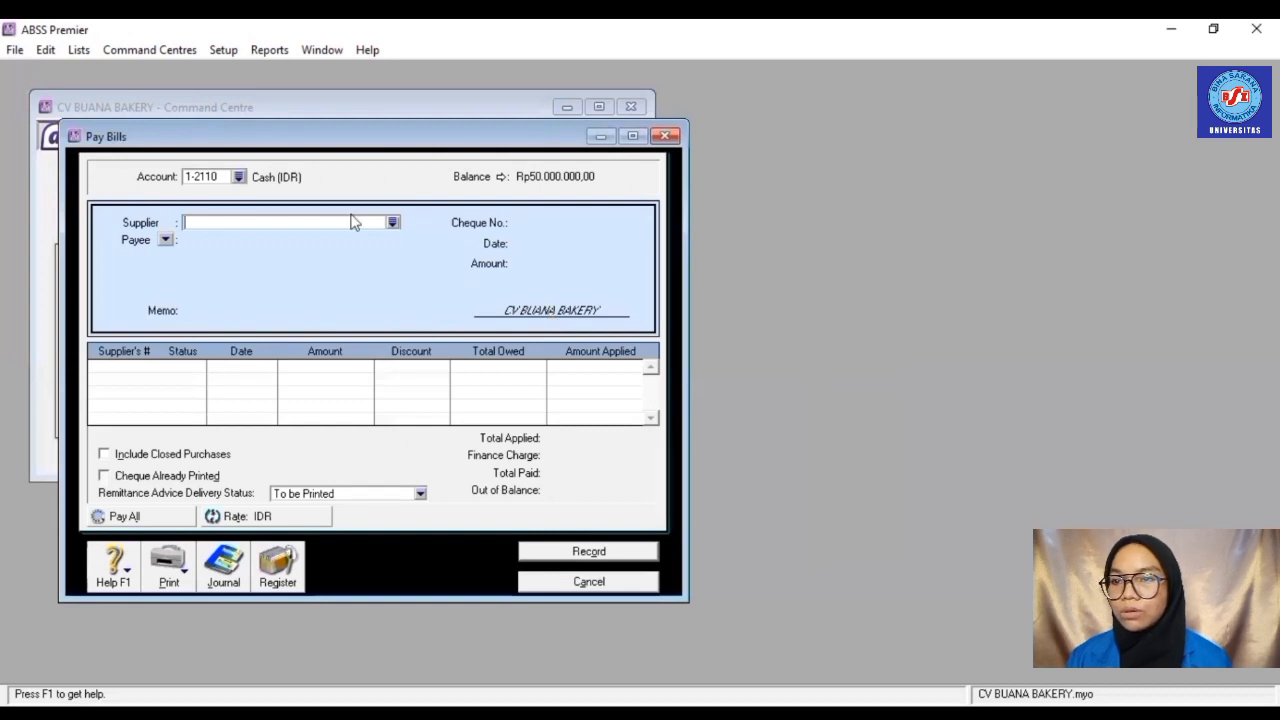
click(239, 177)
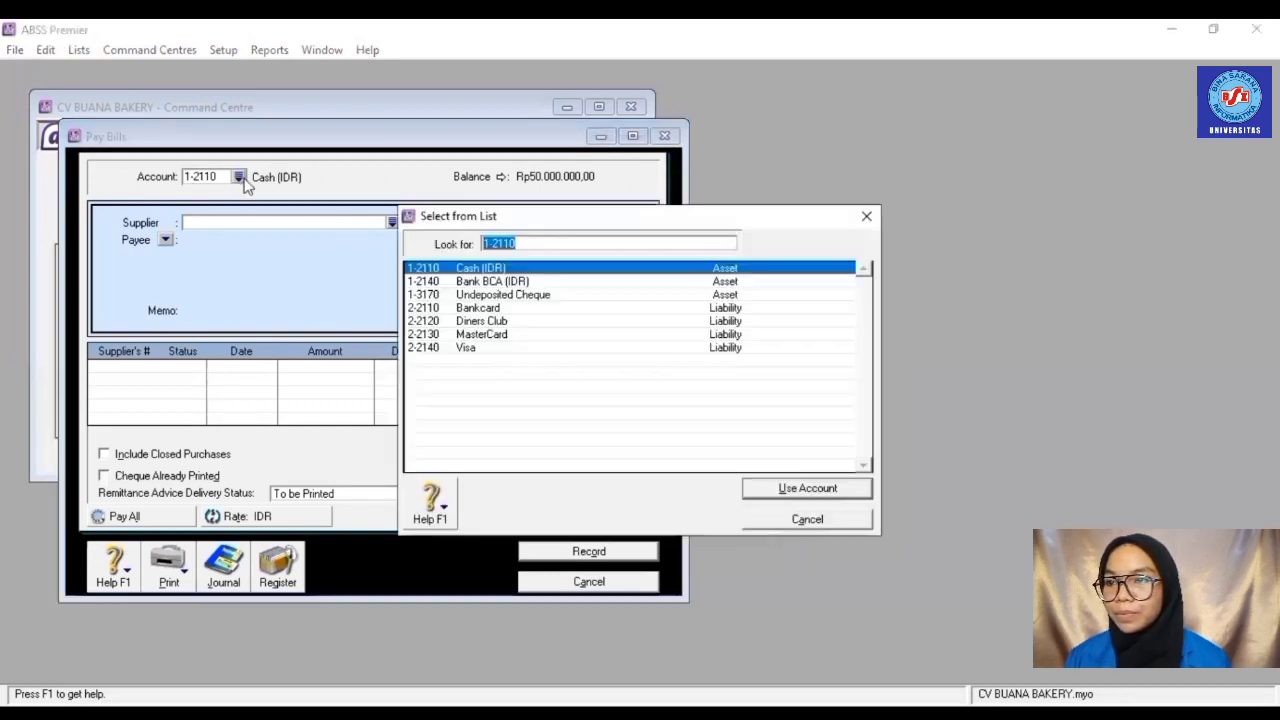
click(446, 283)
double_click(446, 283)
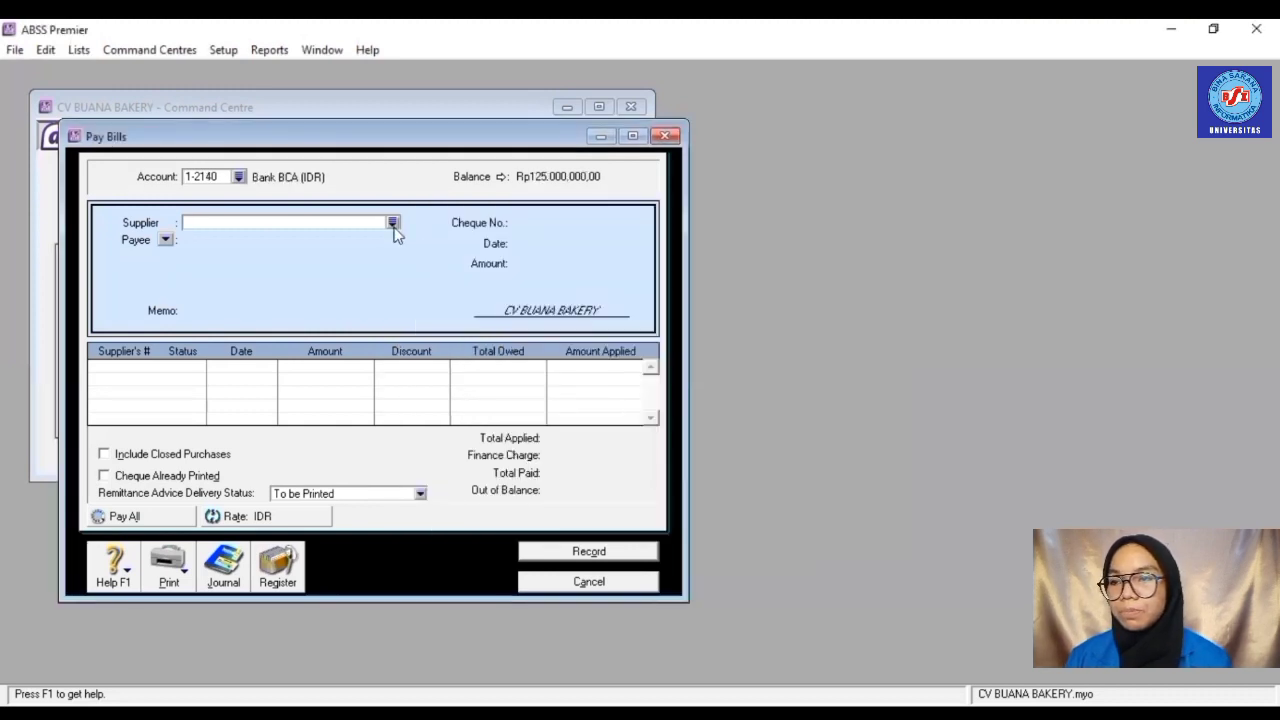
click(392, 222)
click(480, 295)
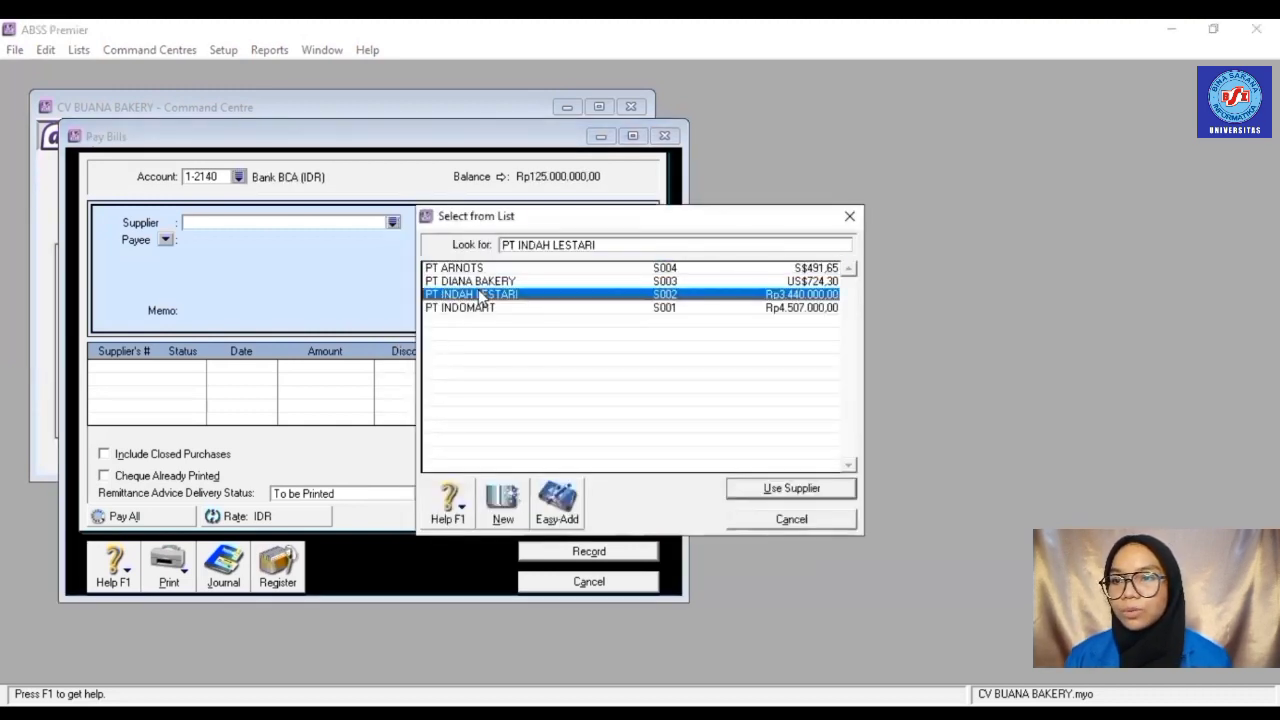
double_click(480, 295)
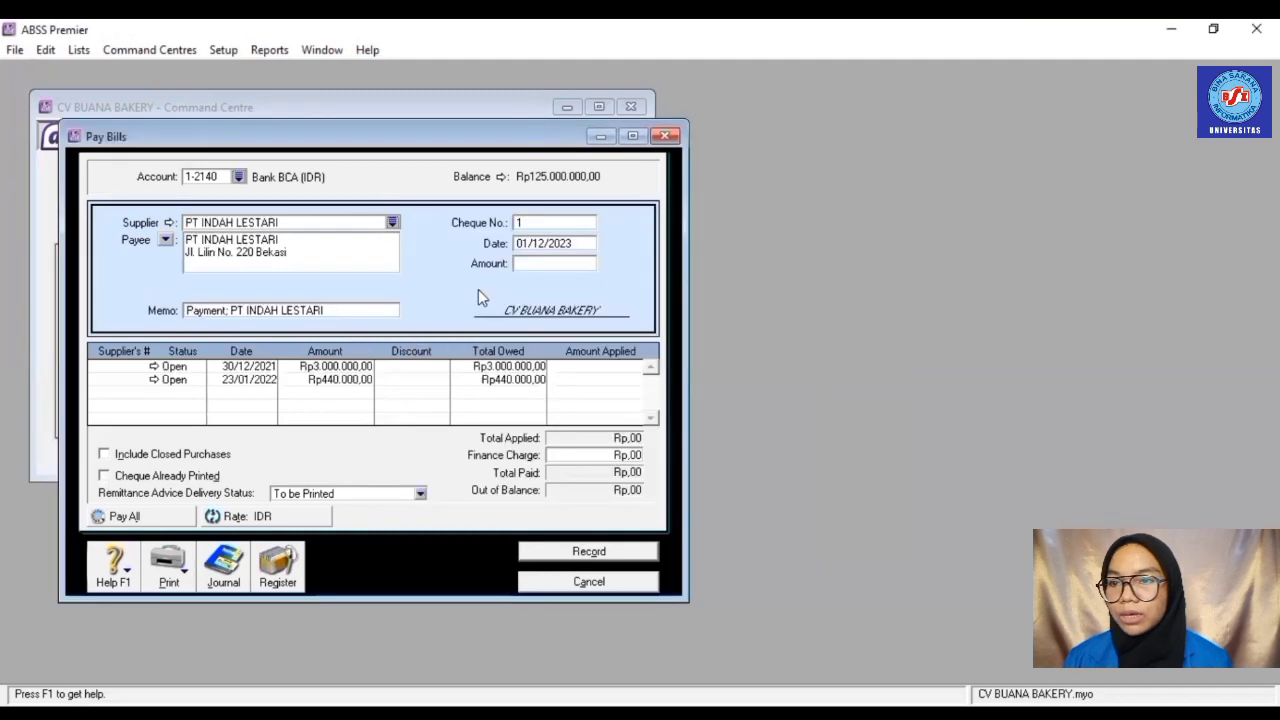
- Enter cheque number BKK001, date 27/01/2022 and amount 3440000
click(539, 225)
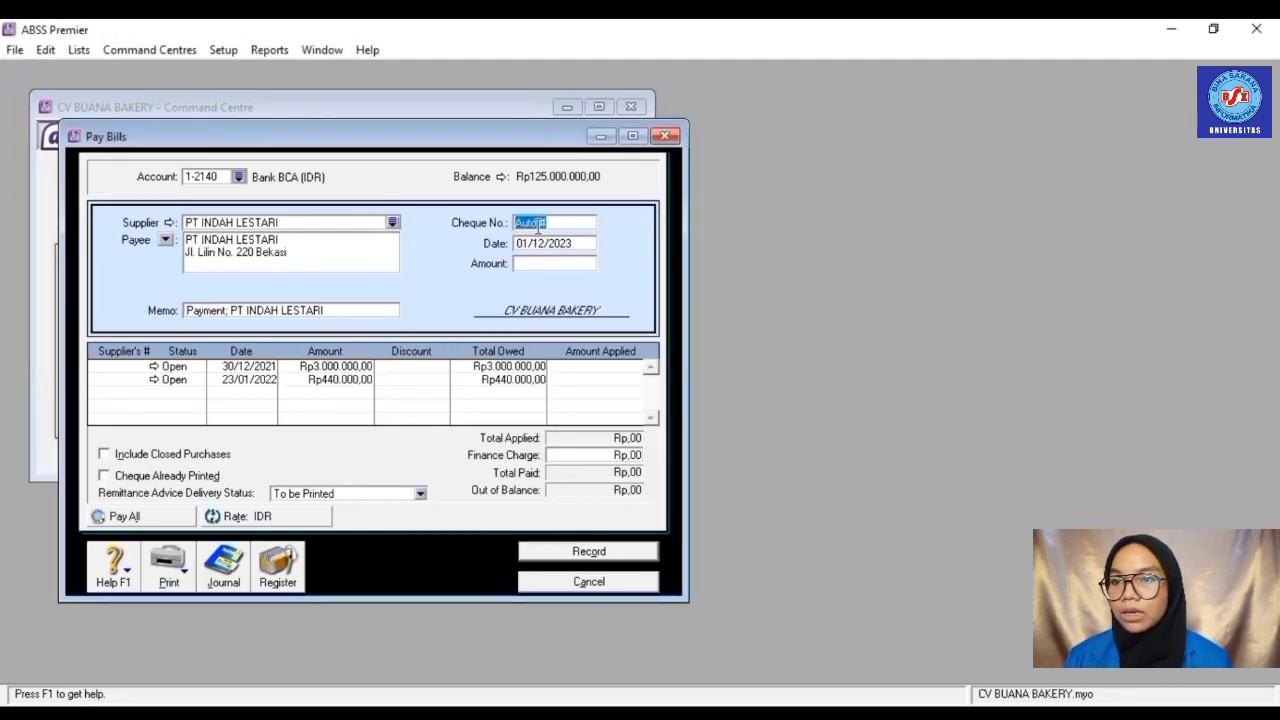
text(BKK)
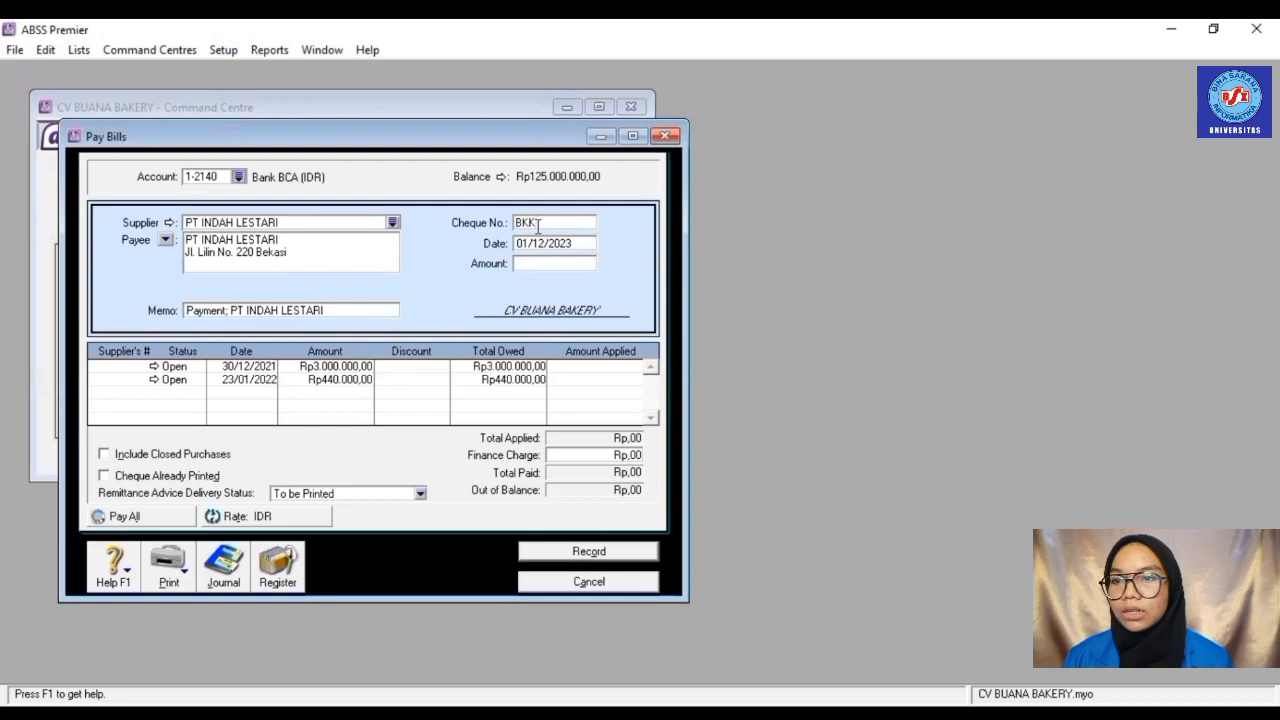
text(001)
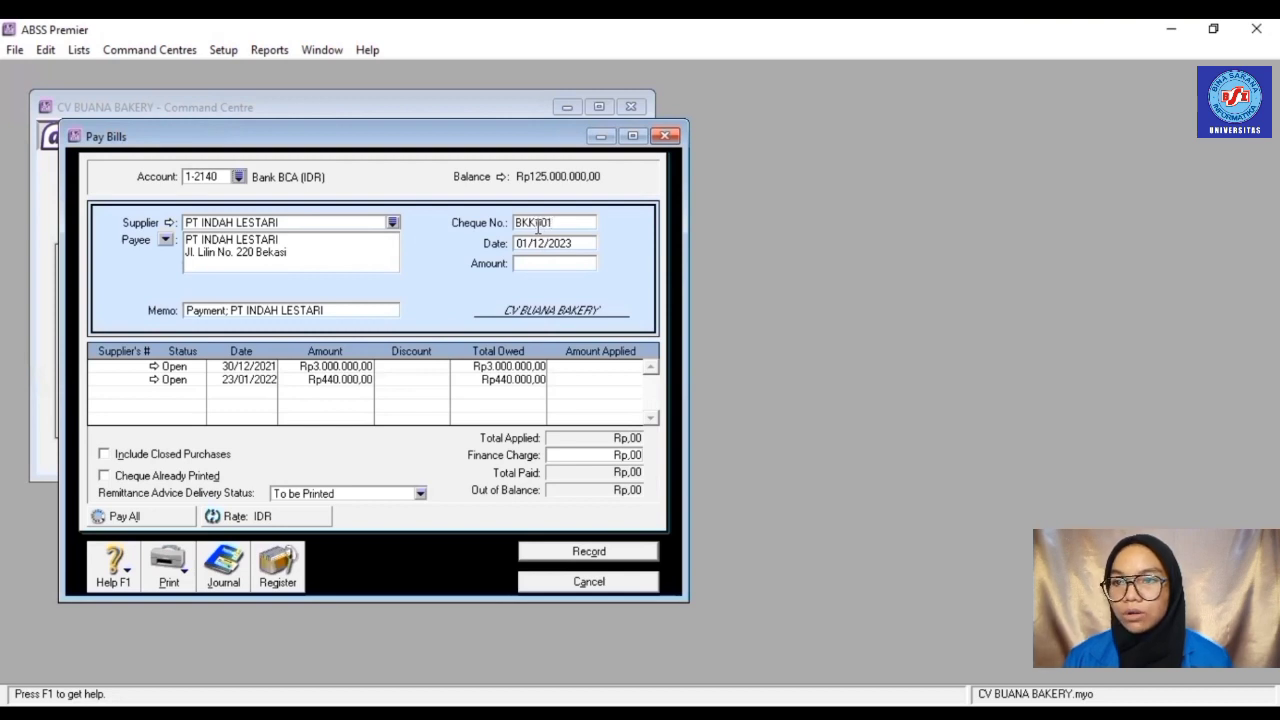
click(549, 245)
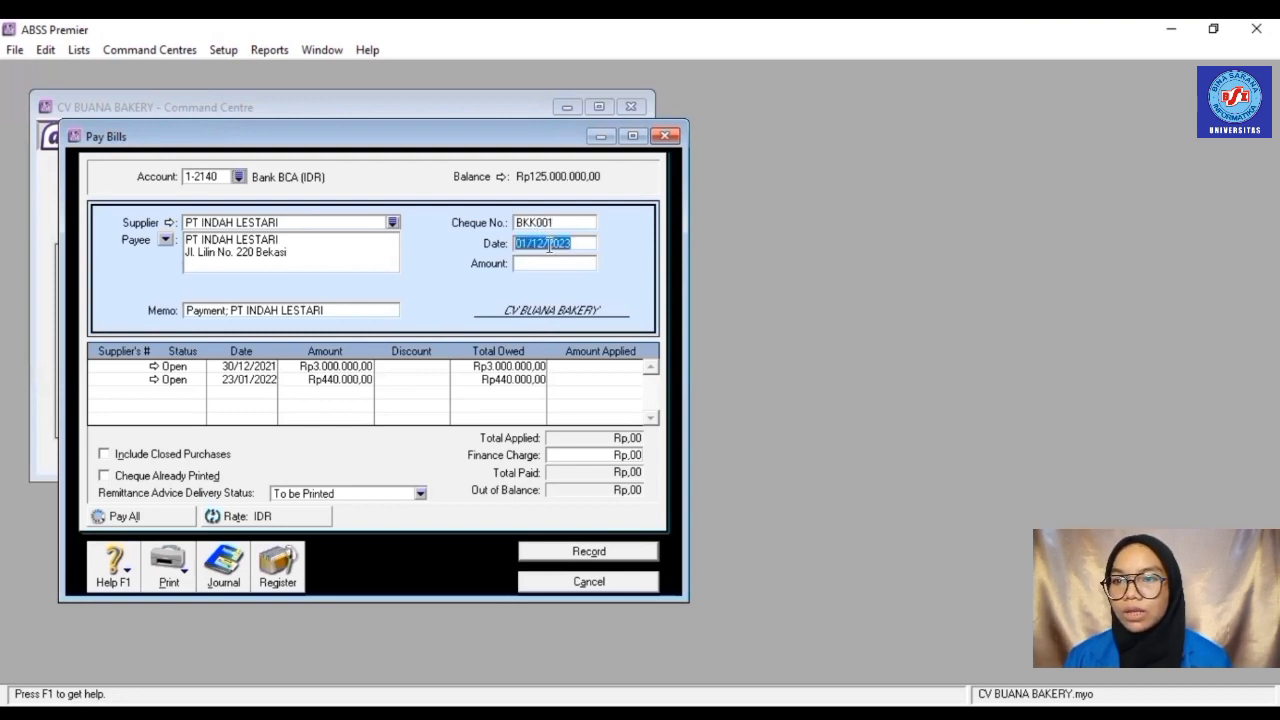
text(2)
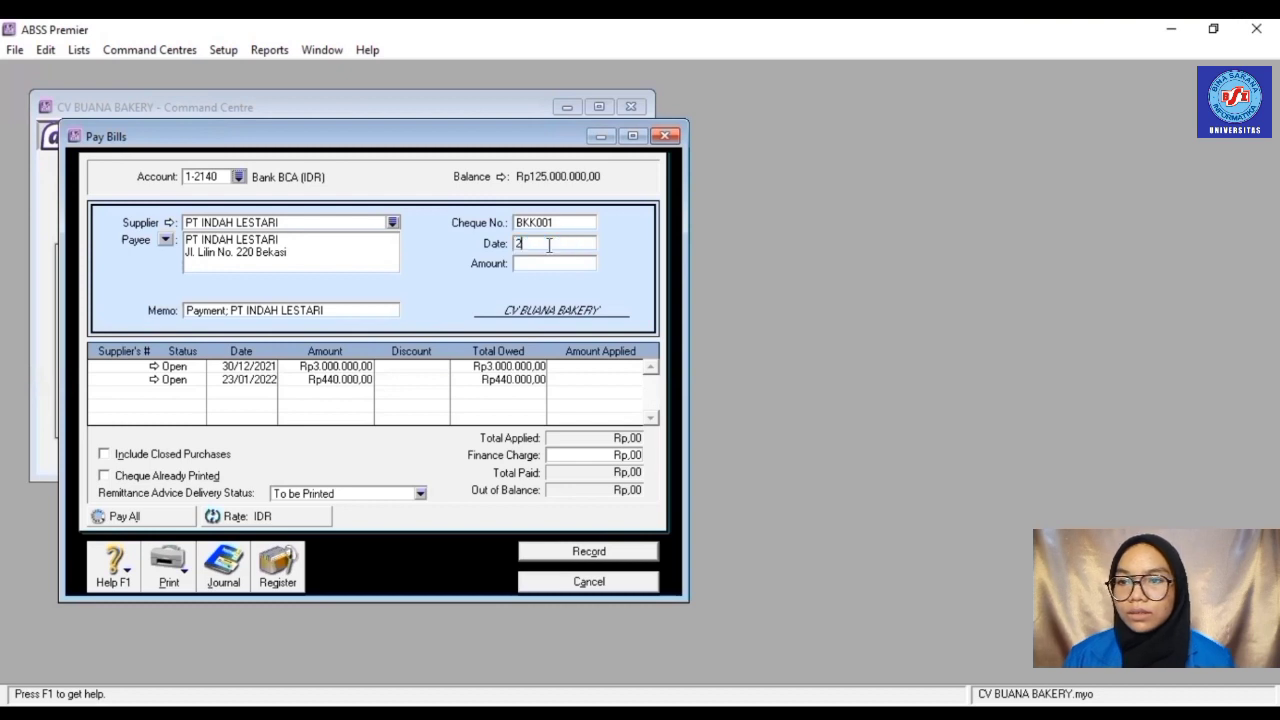
text(7/01/)
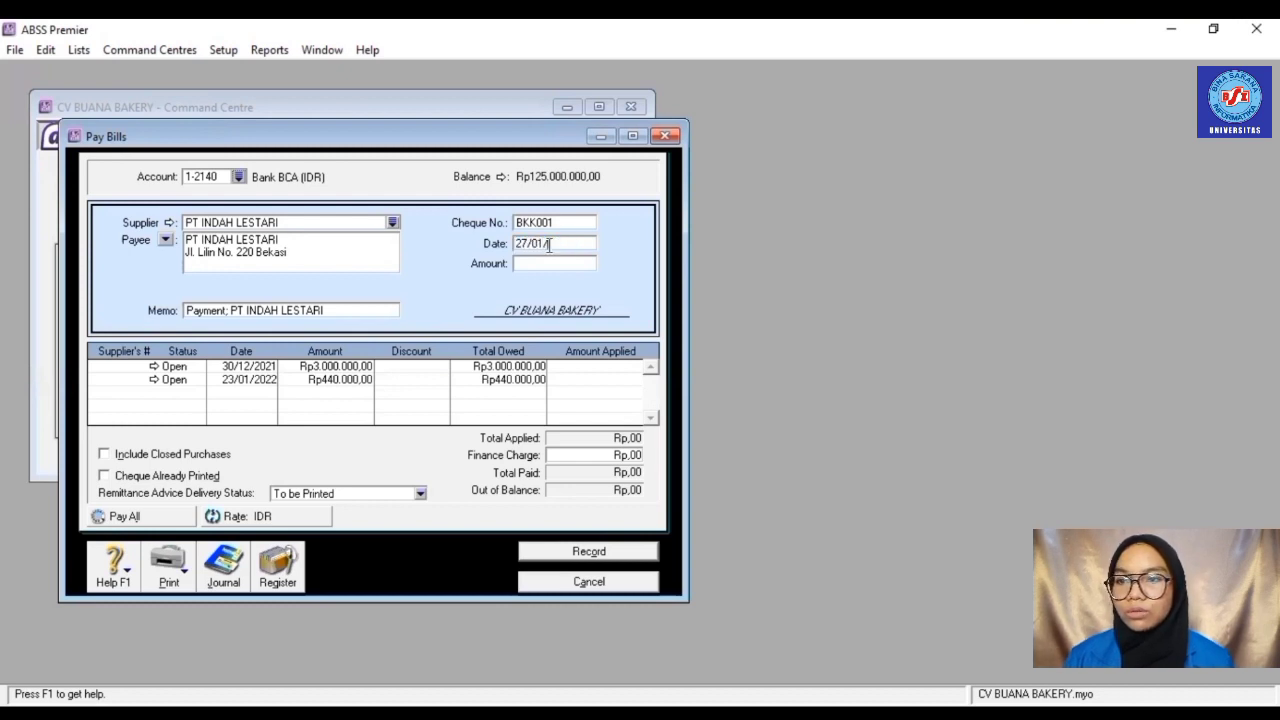
text(2022)
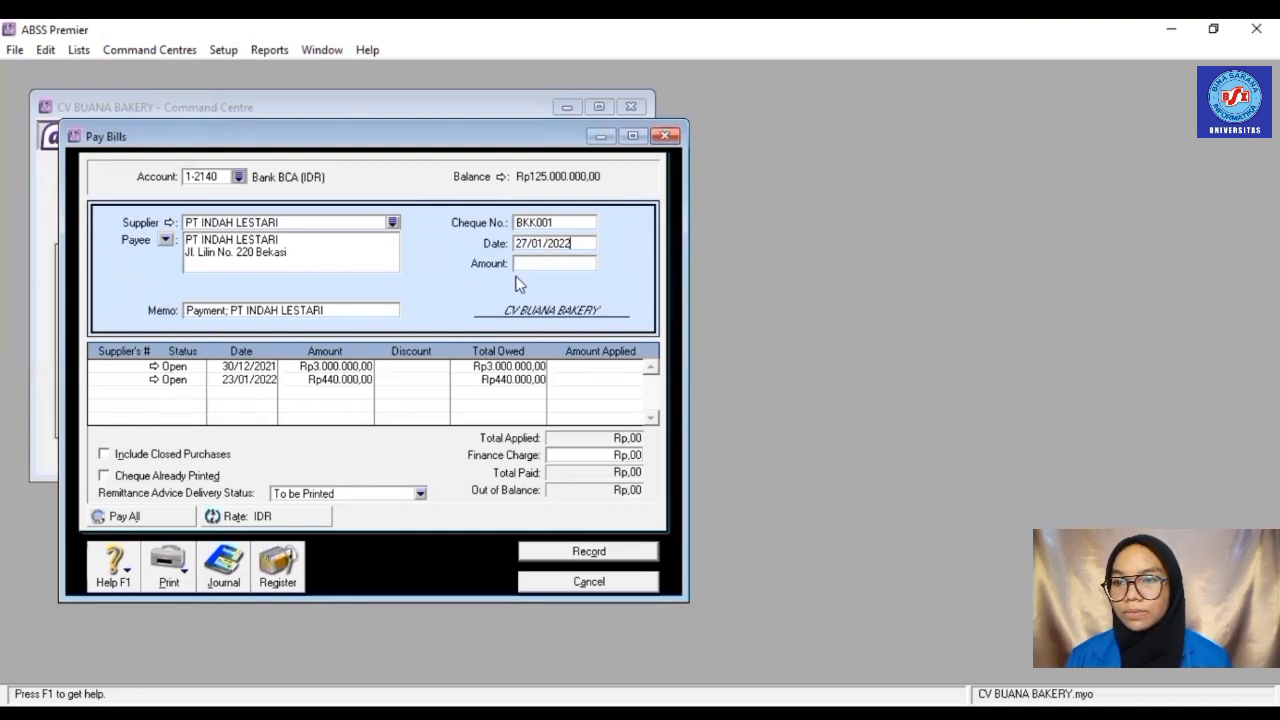
text(3440000)
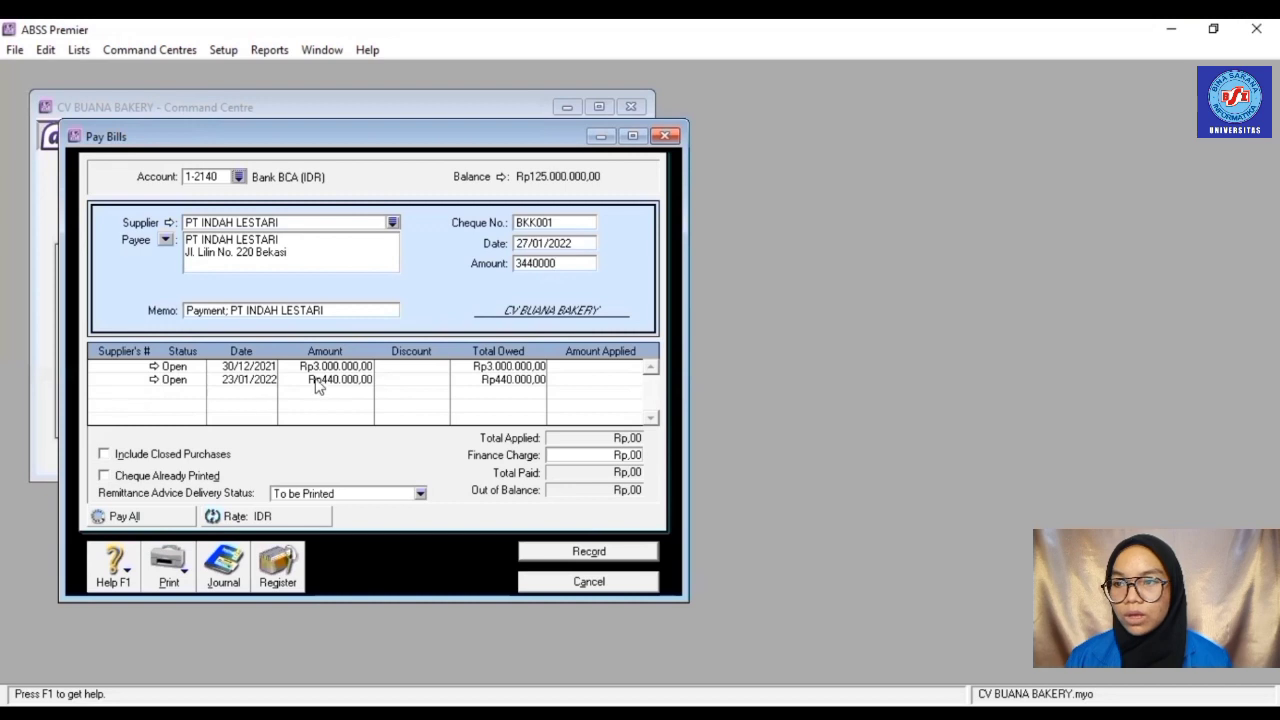
- Apply Rp3.000.000 and Rp440.000 to the two open bills and record the payment
click(339, 309)
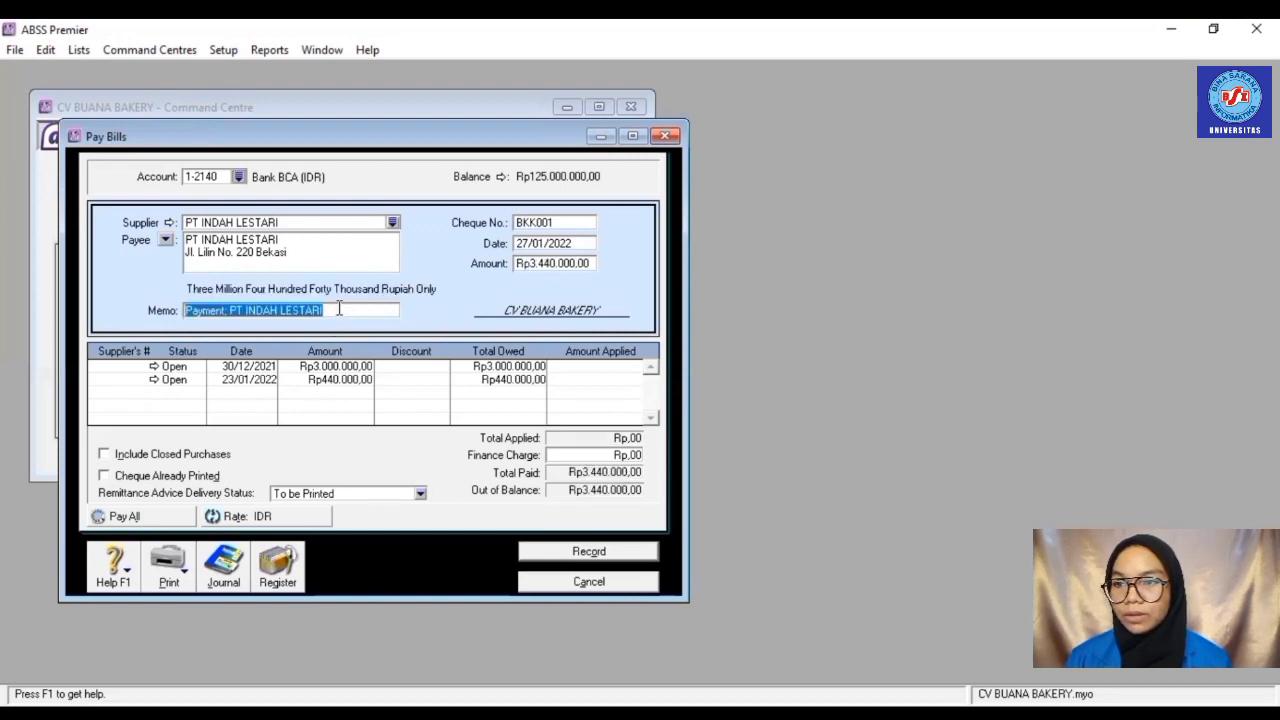
click(596, 368)
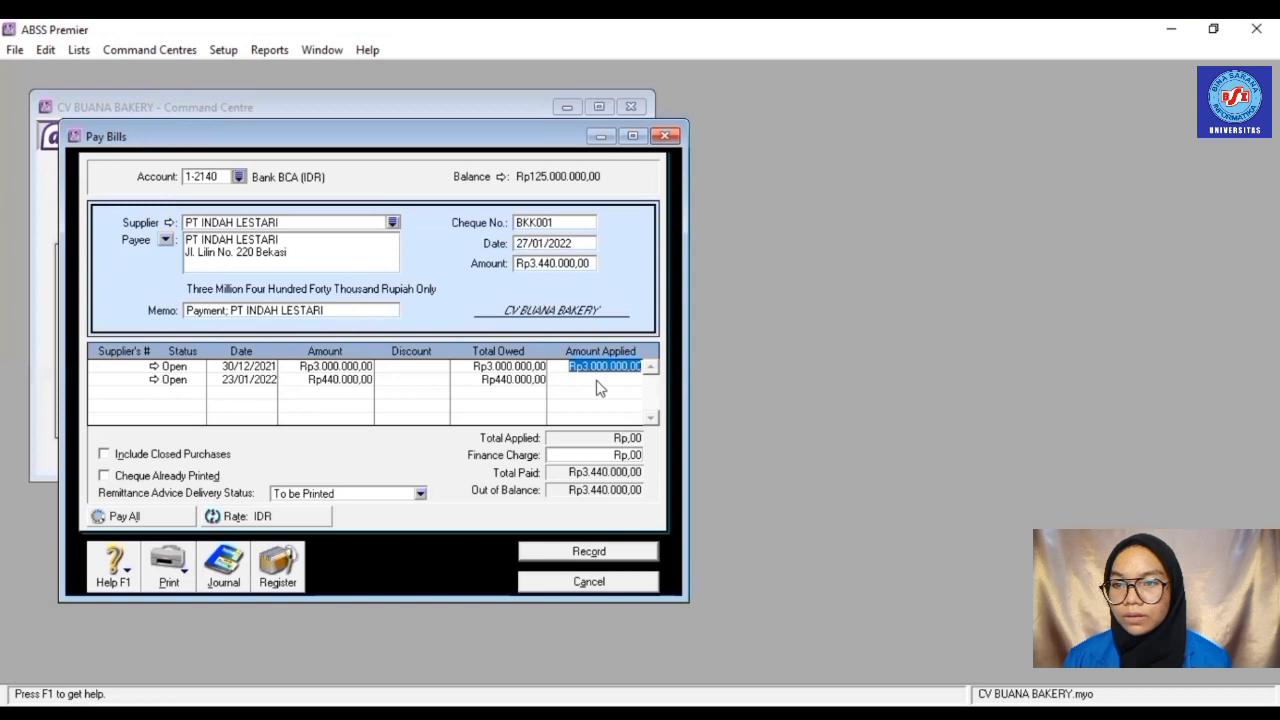
click(597, 380)
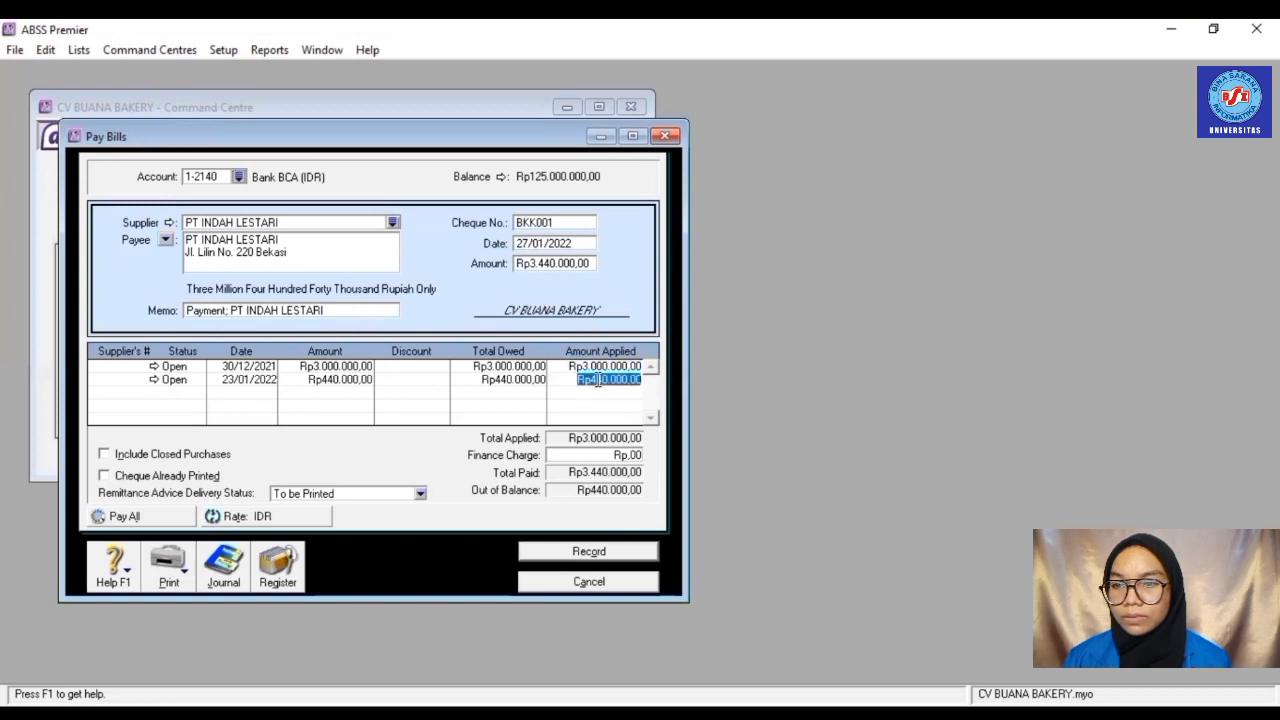
click(619, 458)
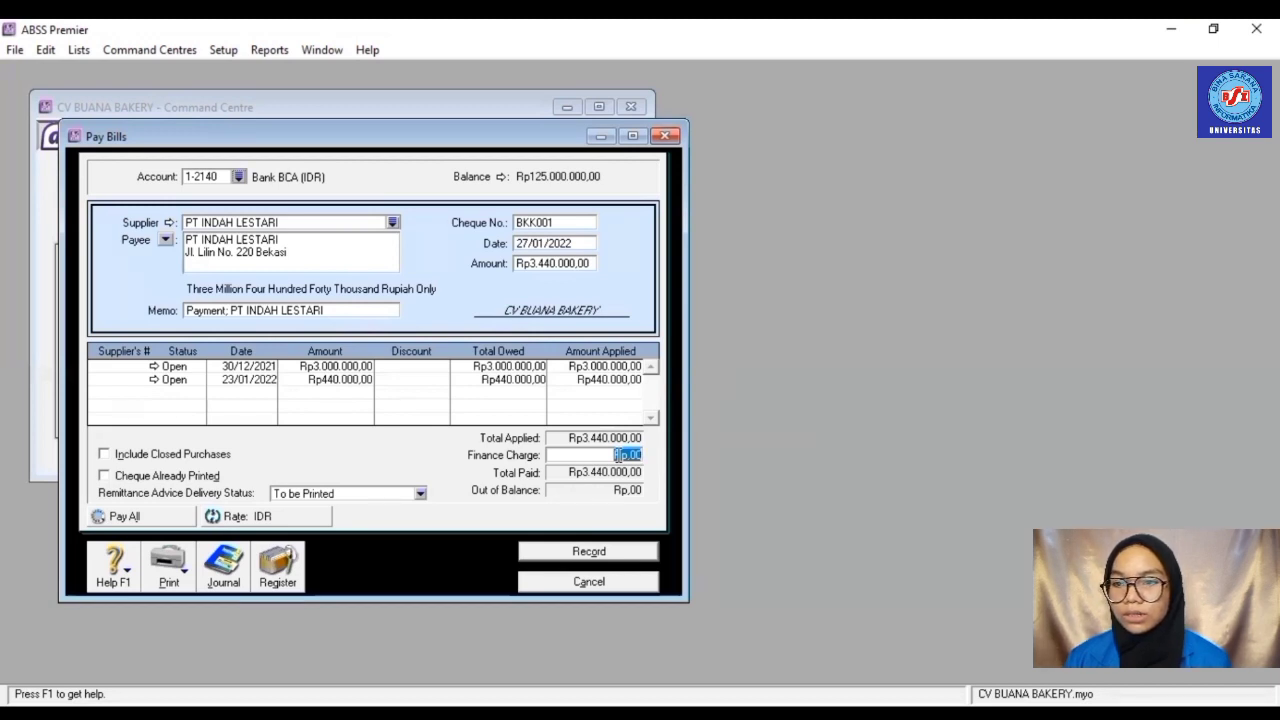
click(600, 552)
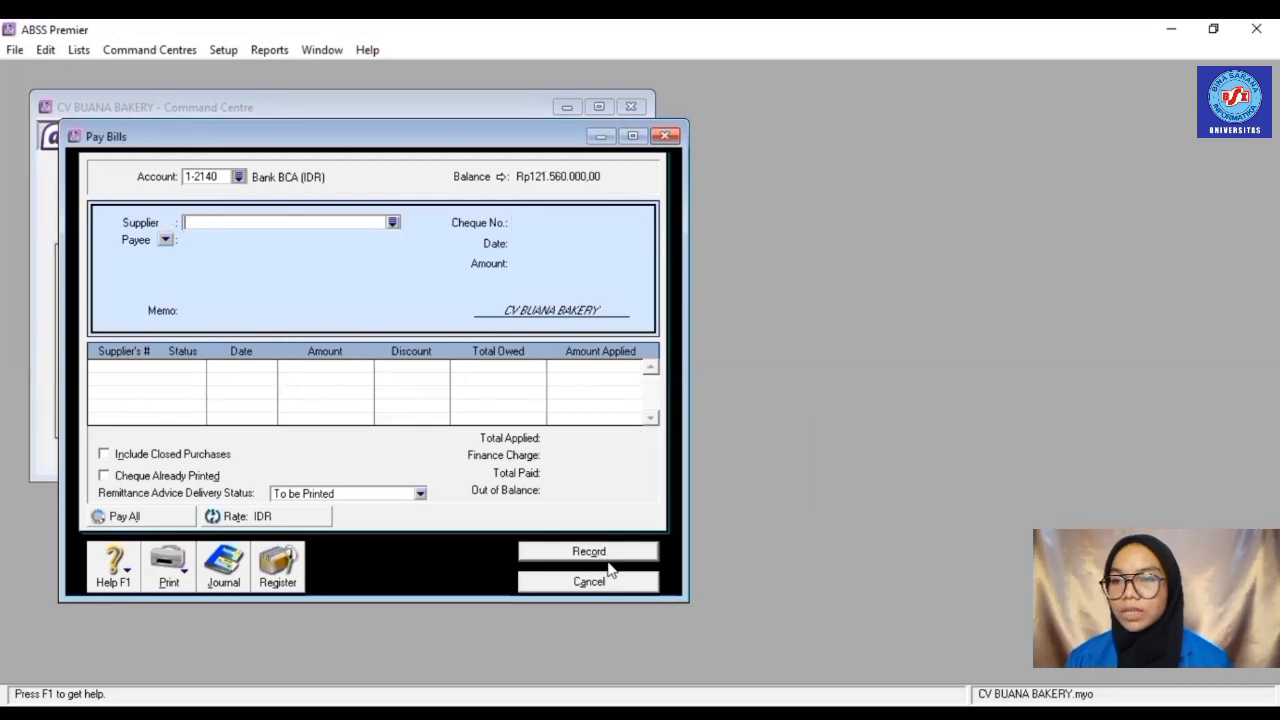
click(611, 584)
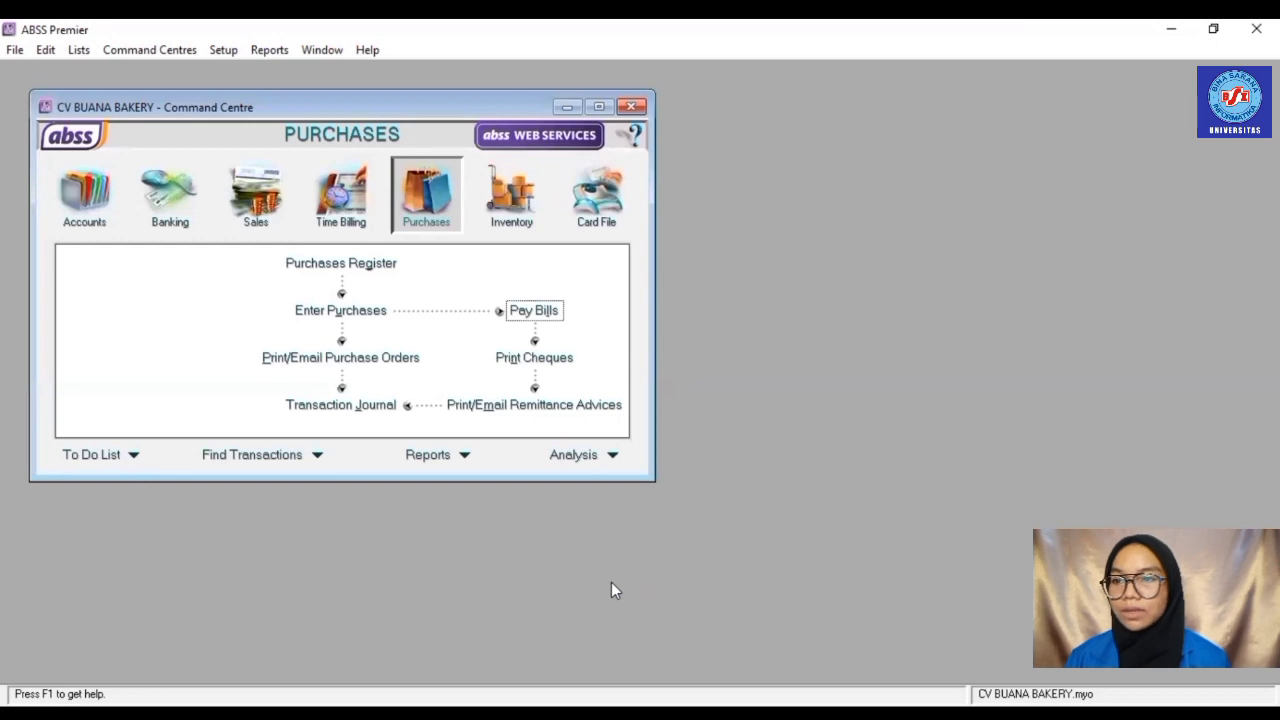
- Start a Receive Payments entry into Bank BCA (IDR) from customer PT TARUMA NEGARA
click(262, 207)
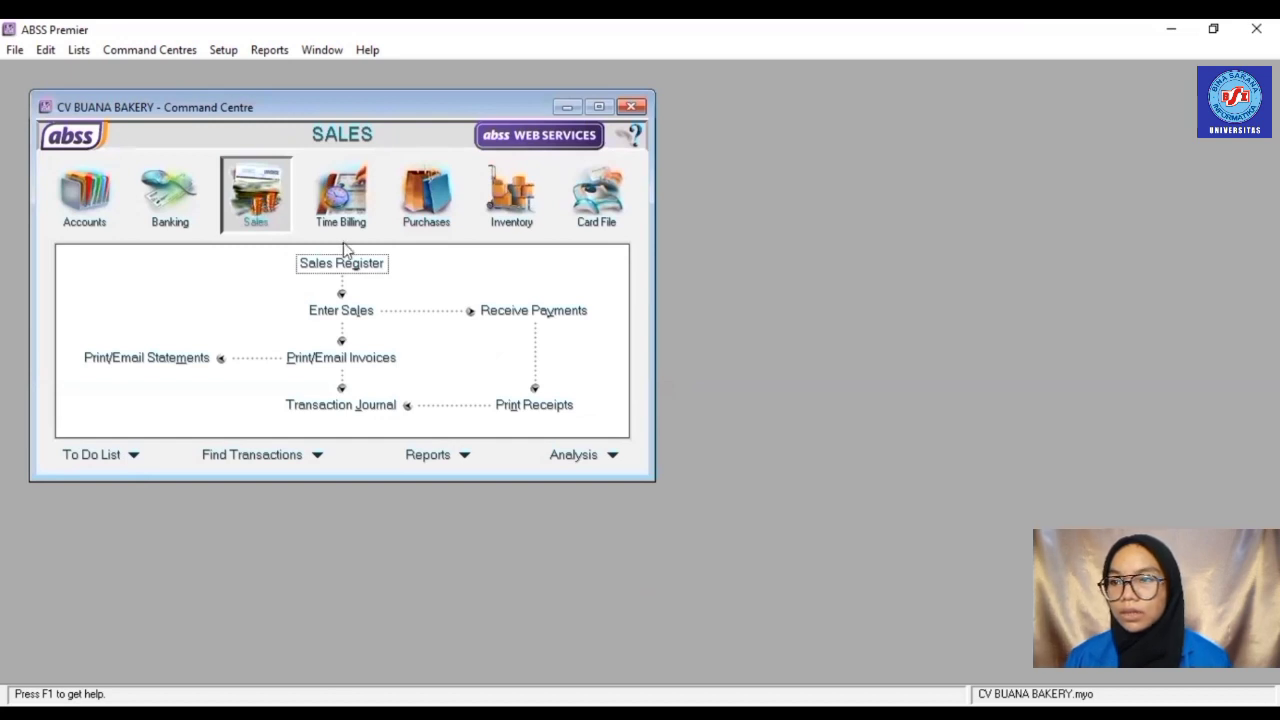
click(500, 315)
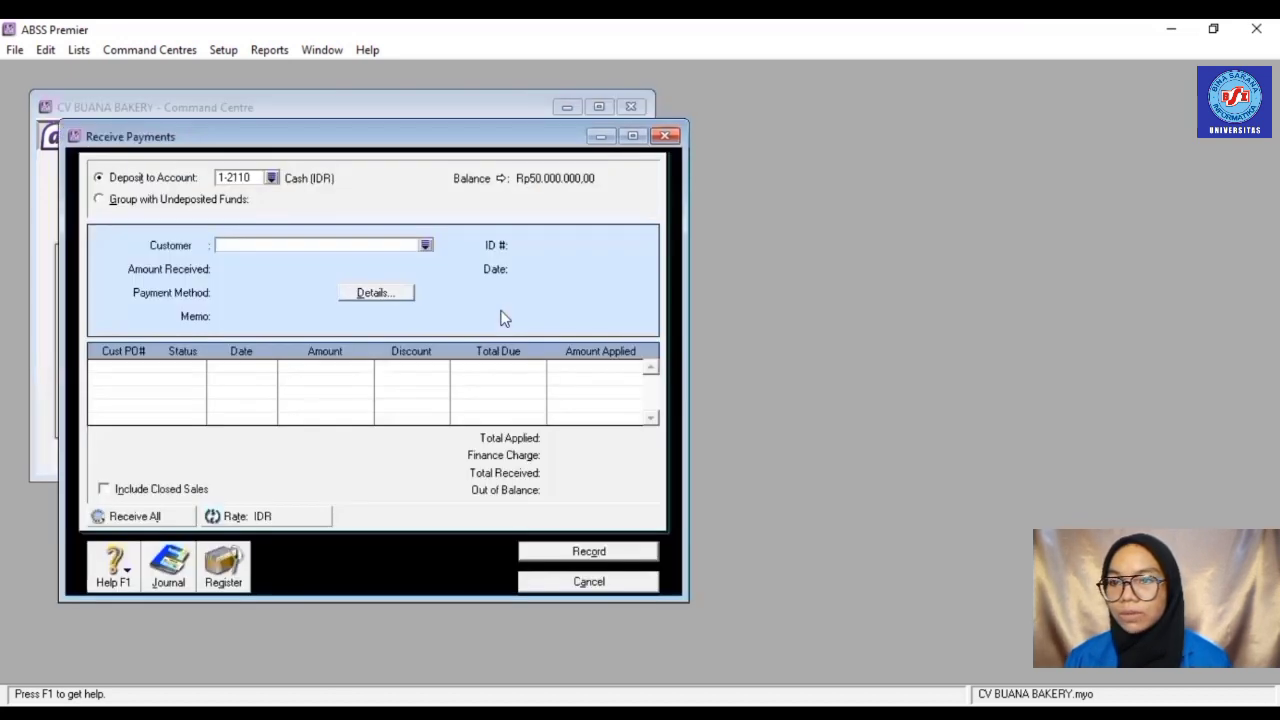
click(271, 179)
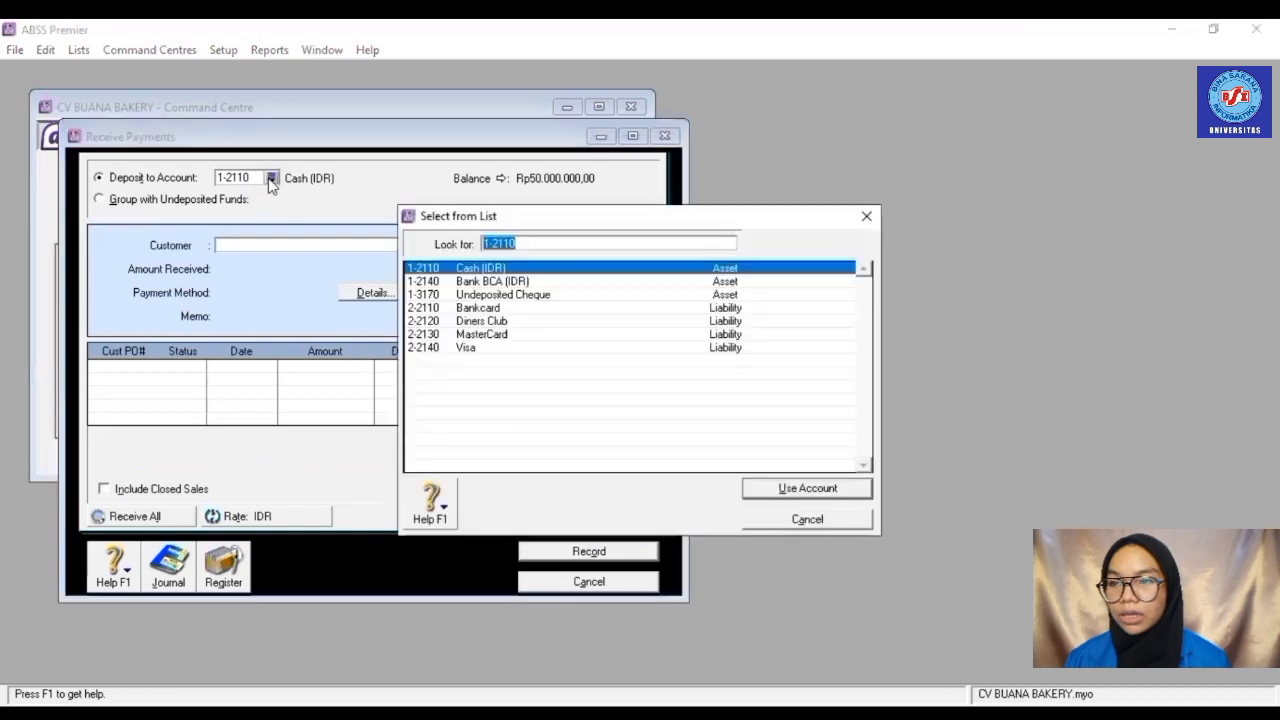
click(499, 282)
double_click(500, 284)
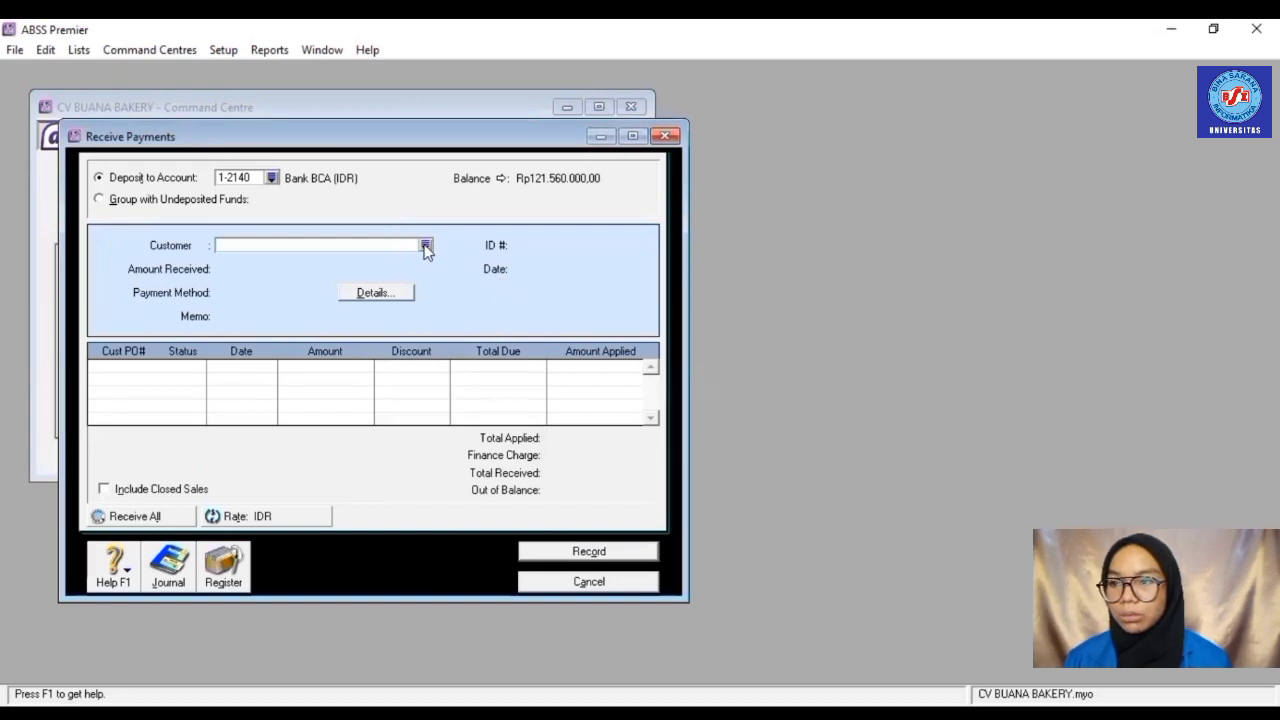
click(425, 247)
click(479, 296)
double_click(478, 295)
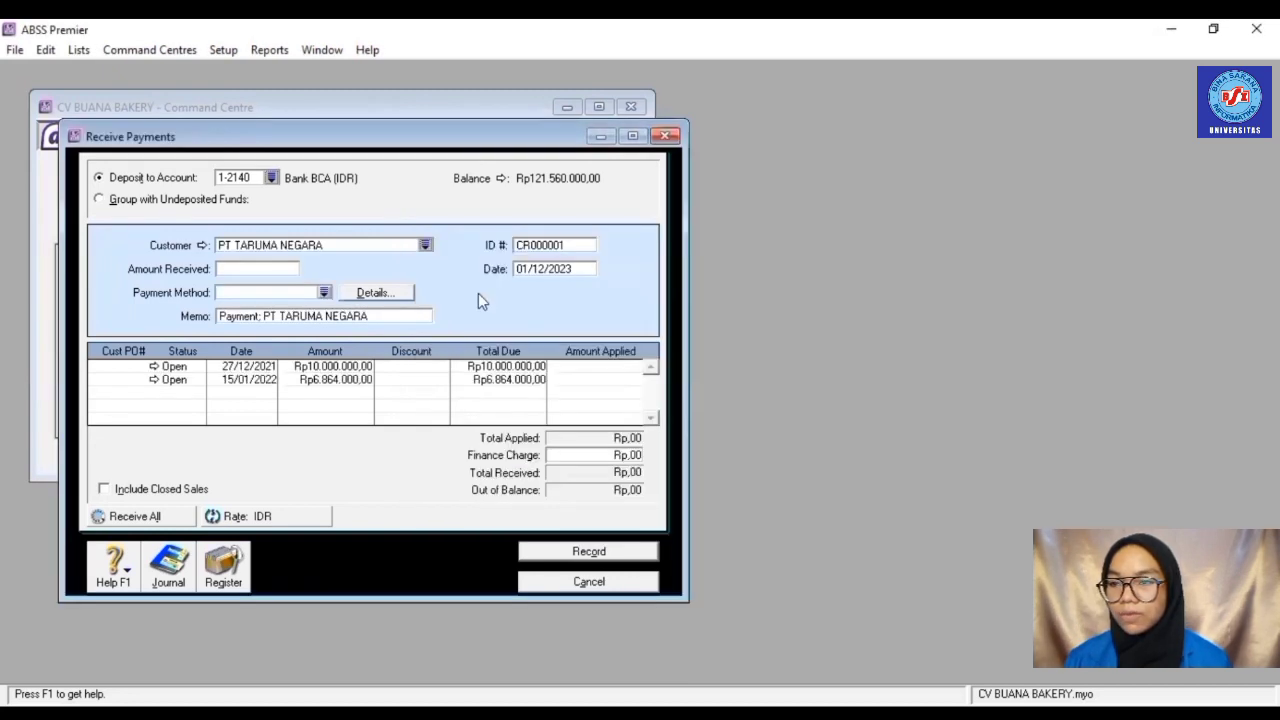
- Enter Rp10.000.000 as the amount received, paid by Cash
click(275, 265)
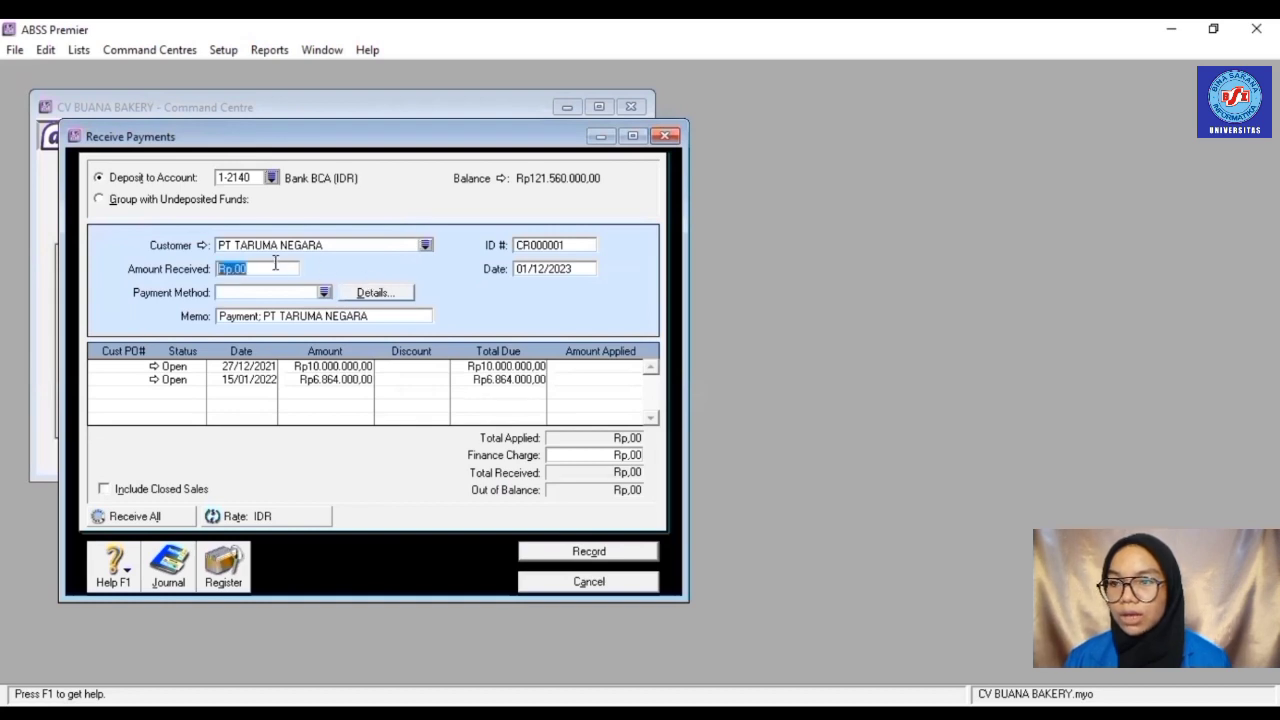
text(10000000)
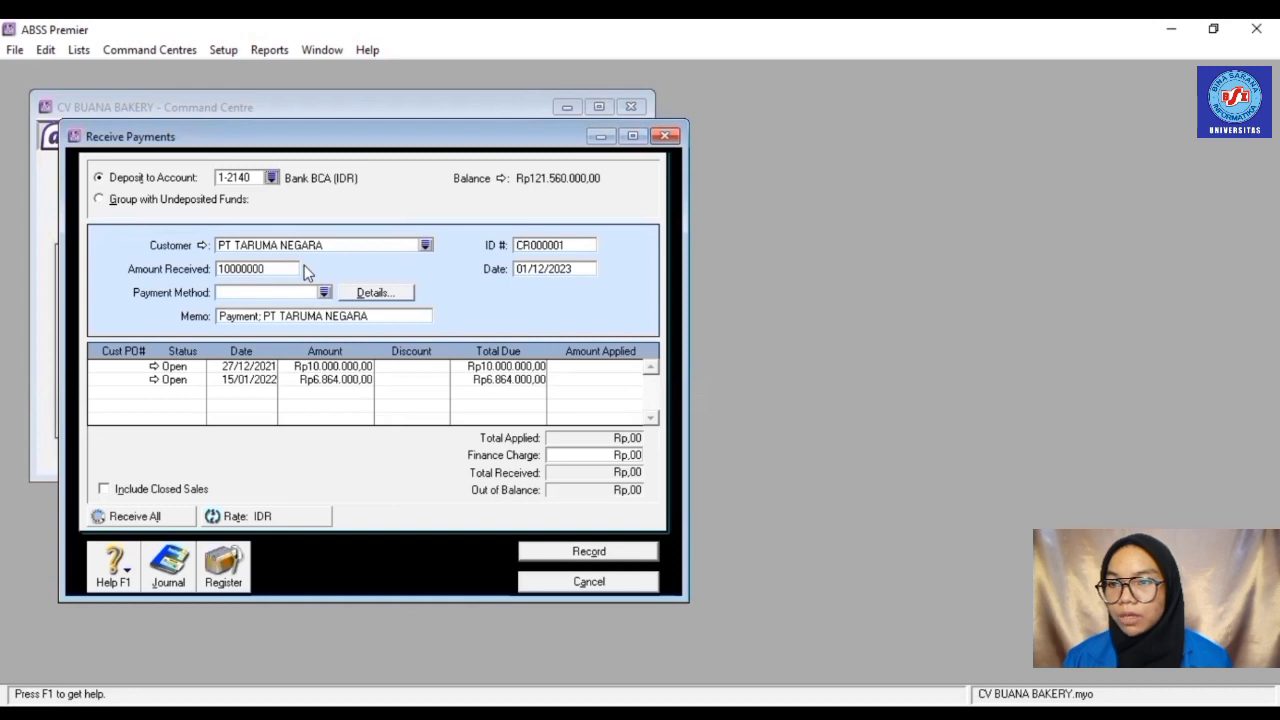
click(324, 292)
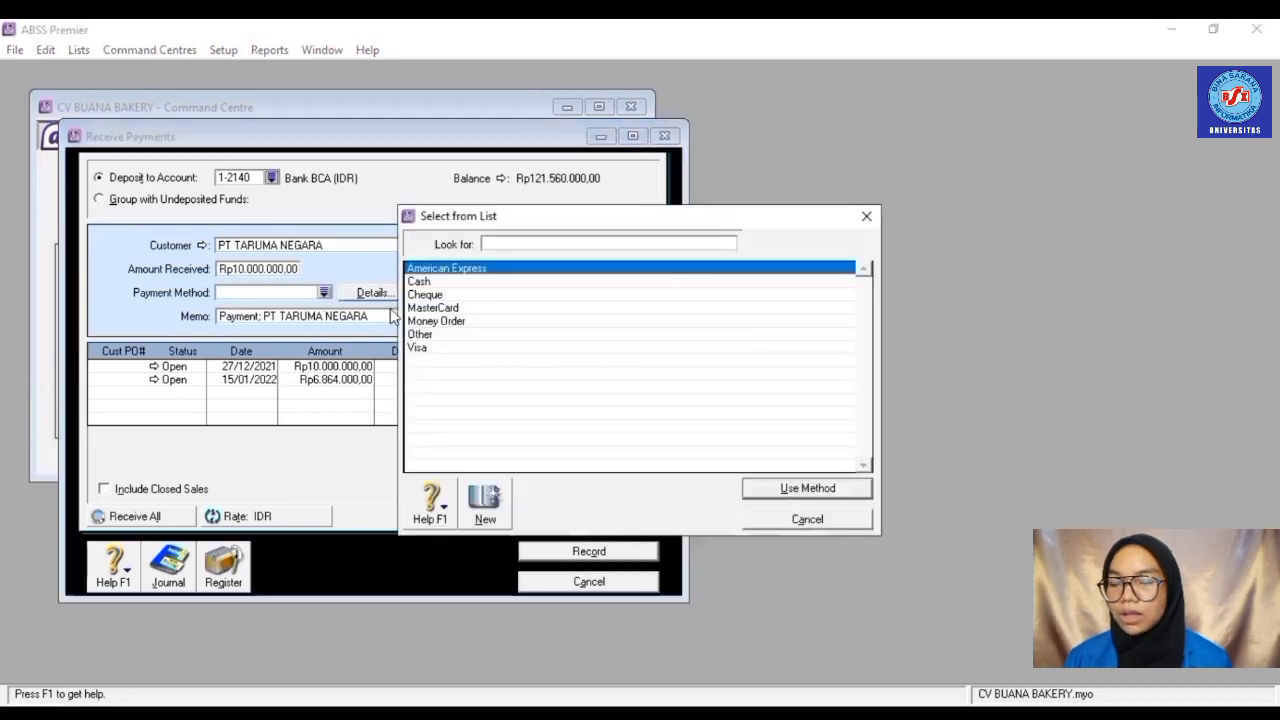
click(421, 283)
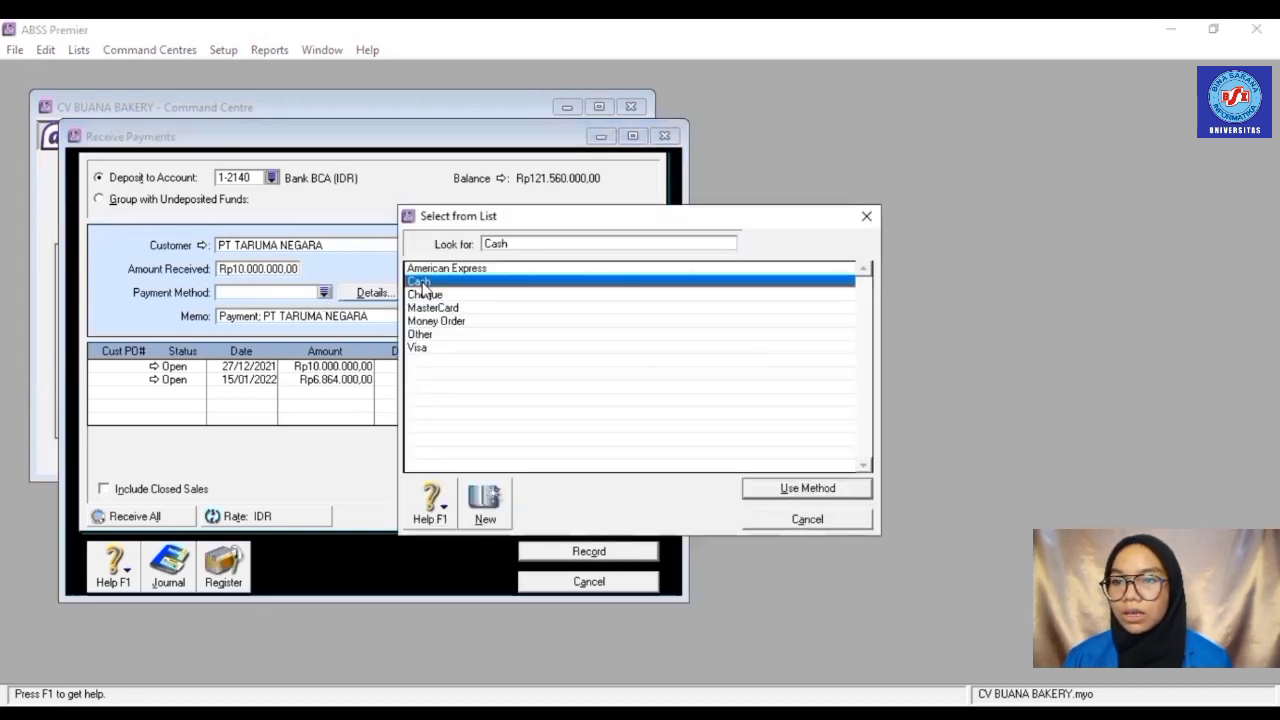
double_click(421, 283)
click(530, 245)
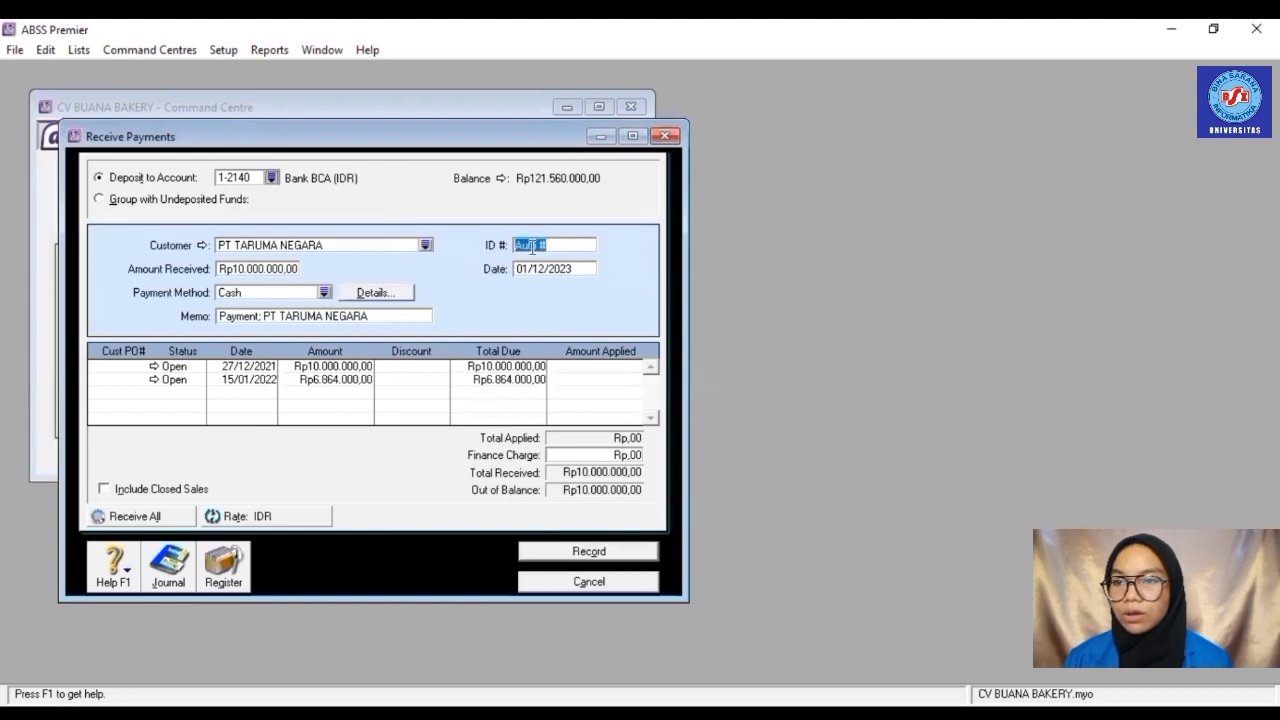
- Number the receipt INV-01 and date it 27/01/2022
key(BackSpace)
text(INV)
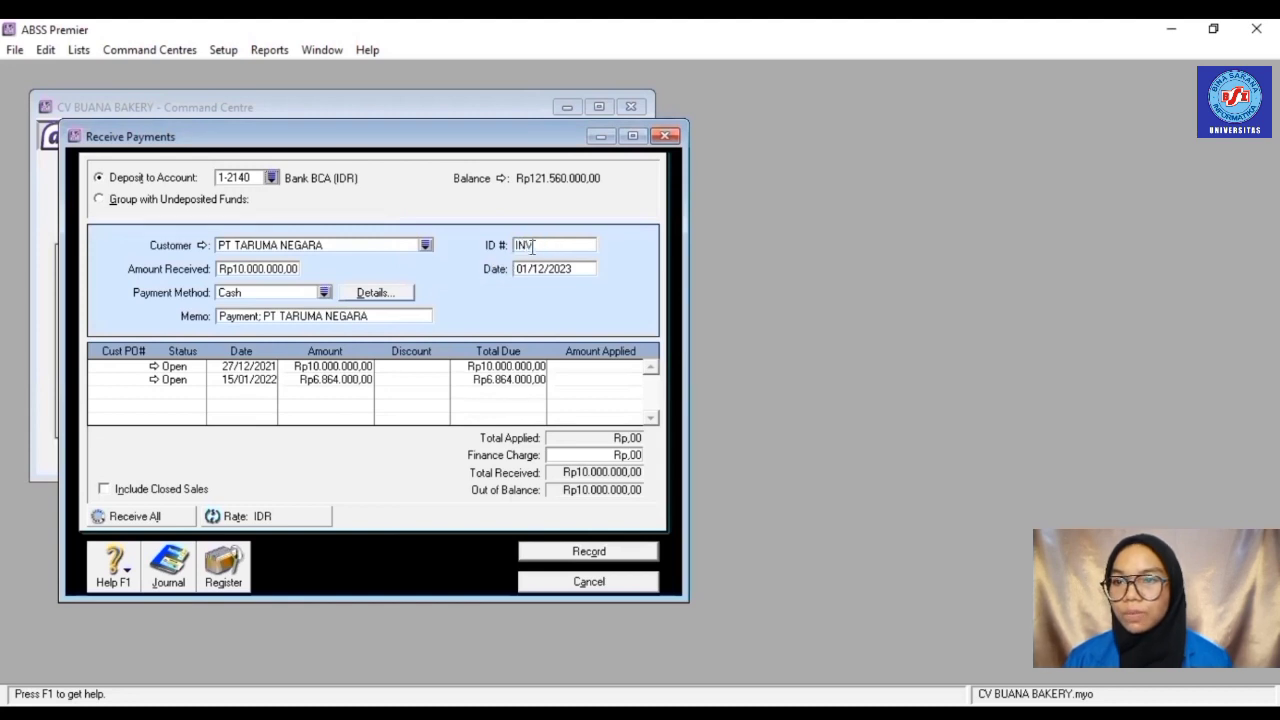
text(001)
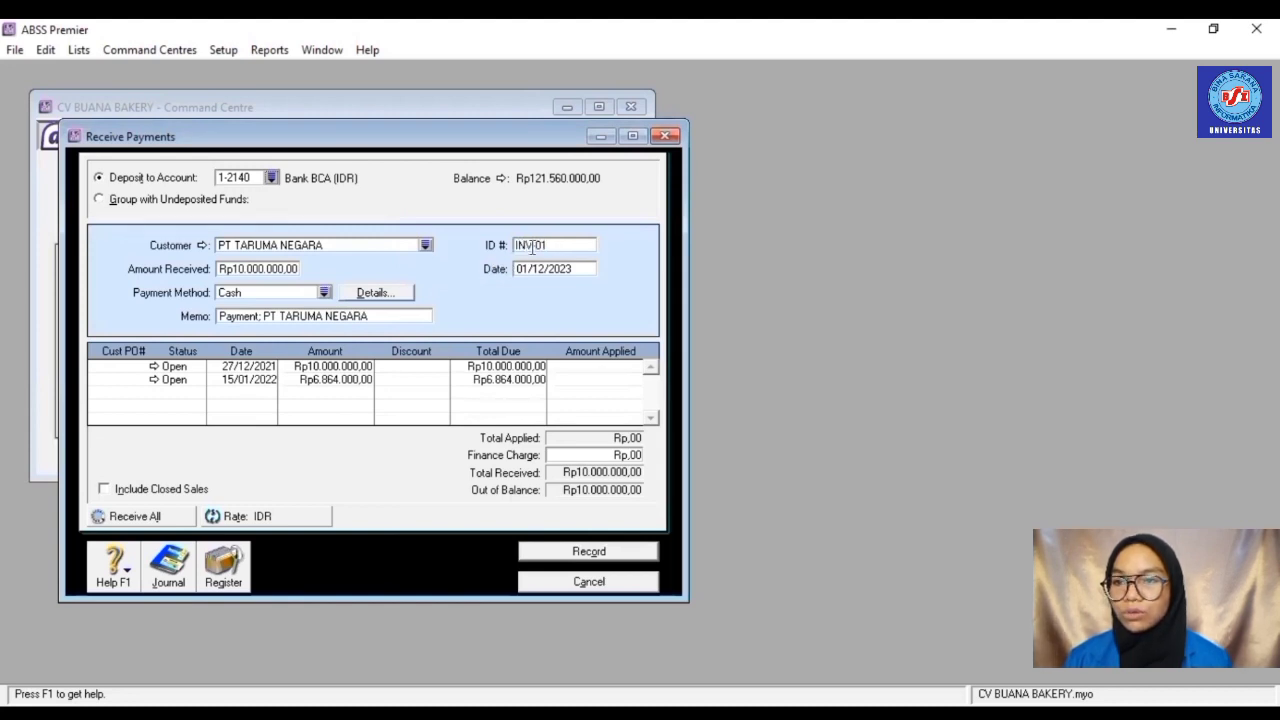
click(531, 245)
text(-)
key(Tab)
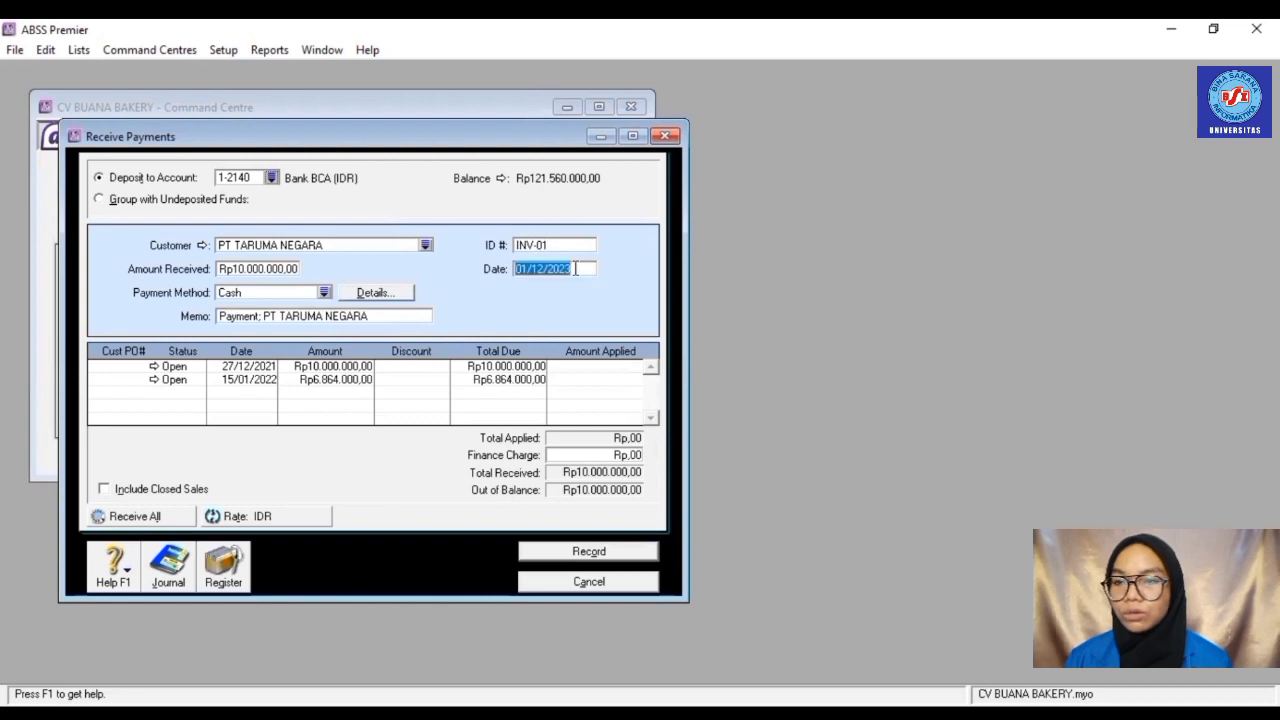
text(27)
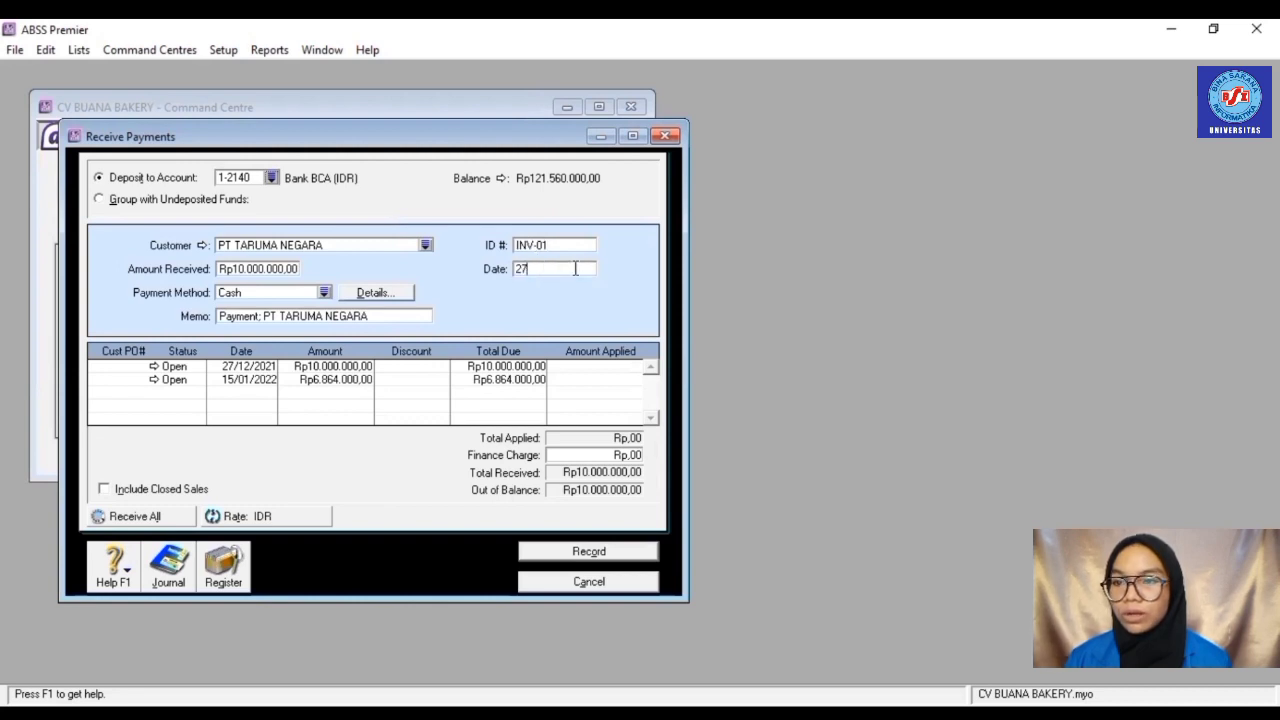
text(/01)
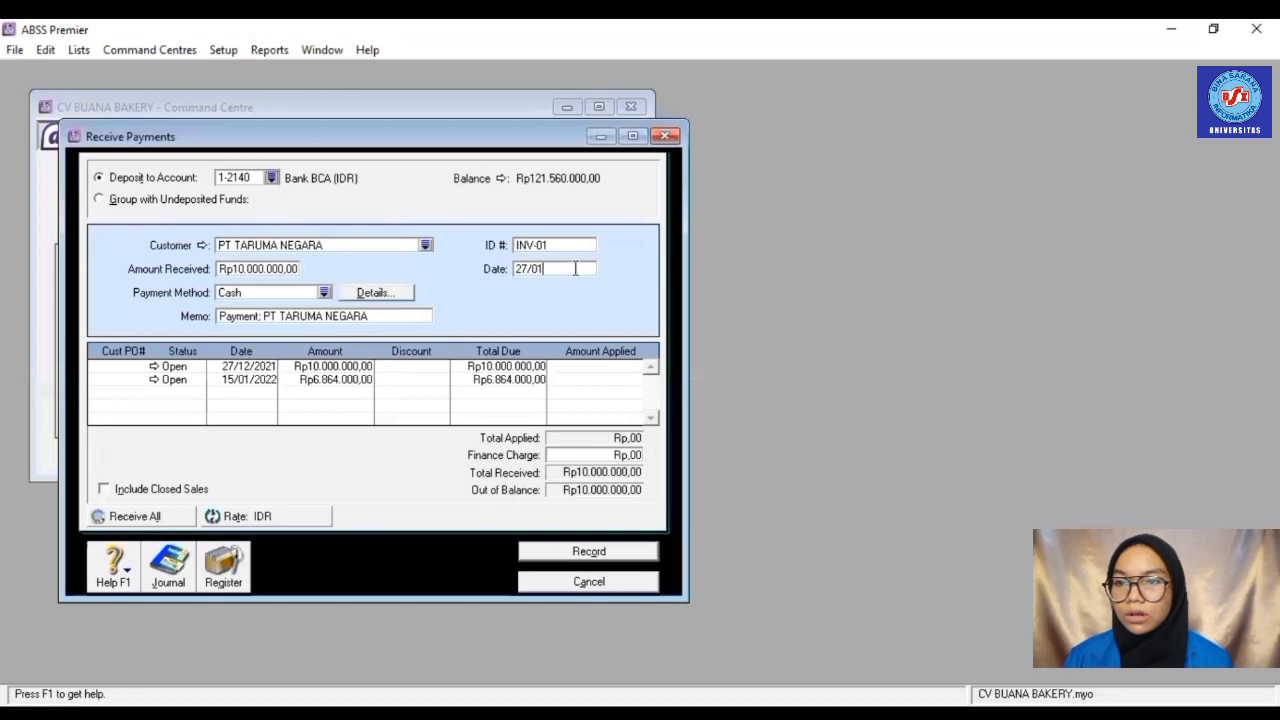
text(/2022)
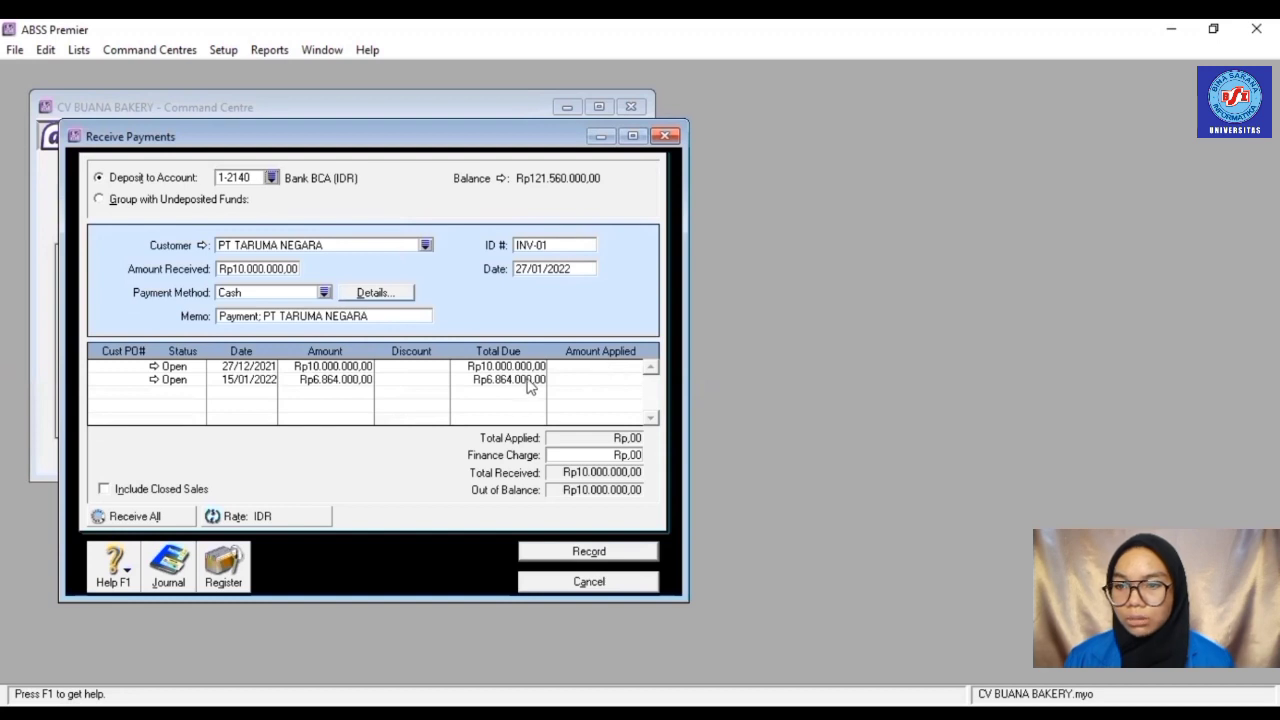
- Apply the receipt to the 27/12/2021 invoice, record it, and close the form
click(580, 367)
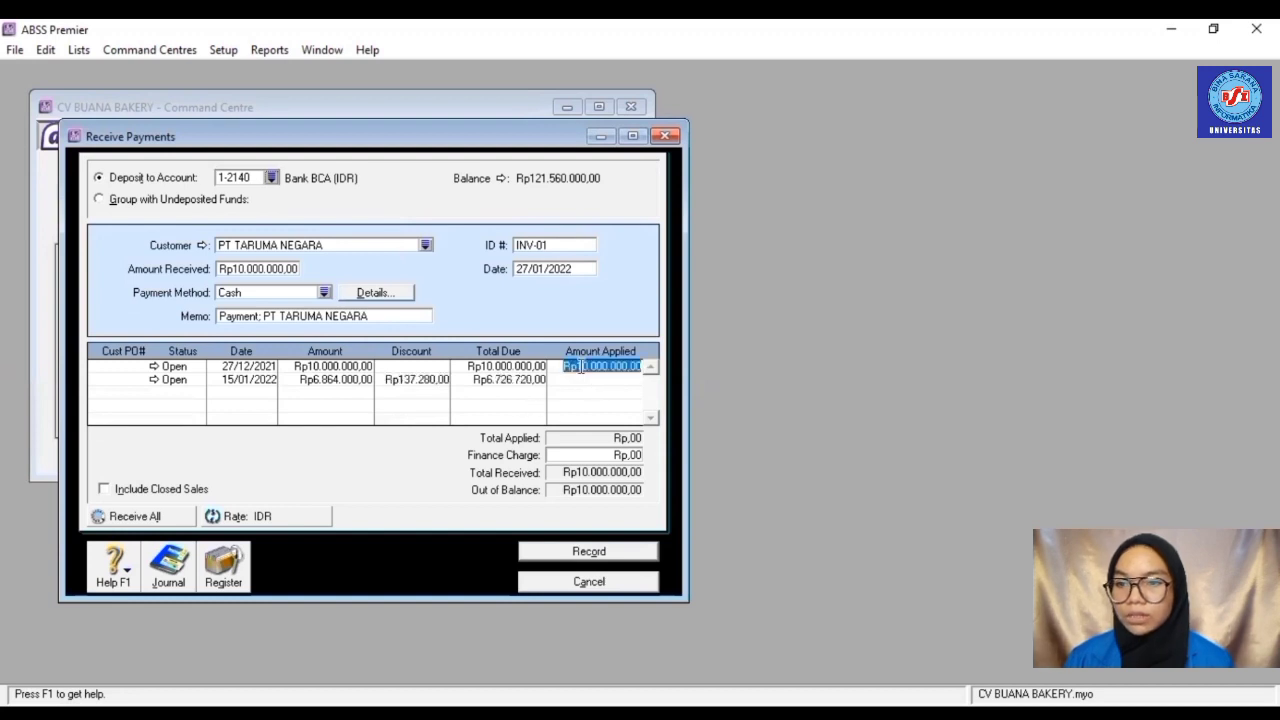
click(626, 454)
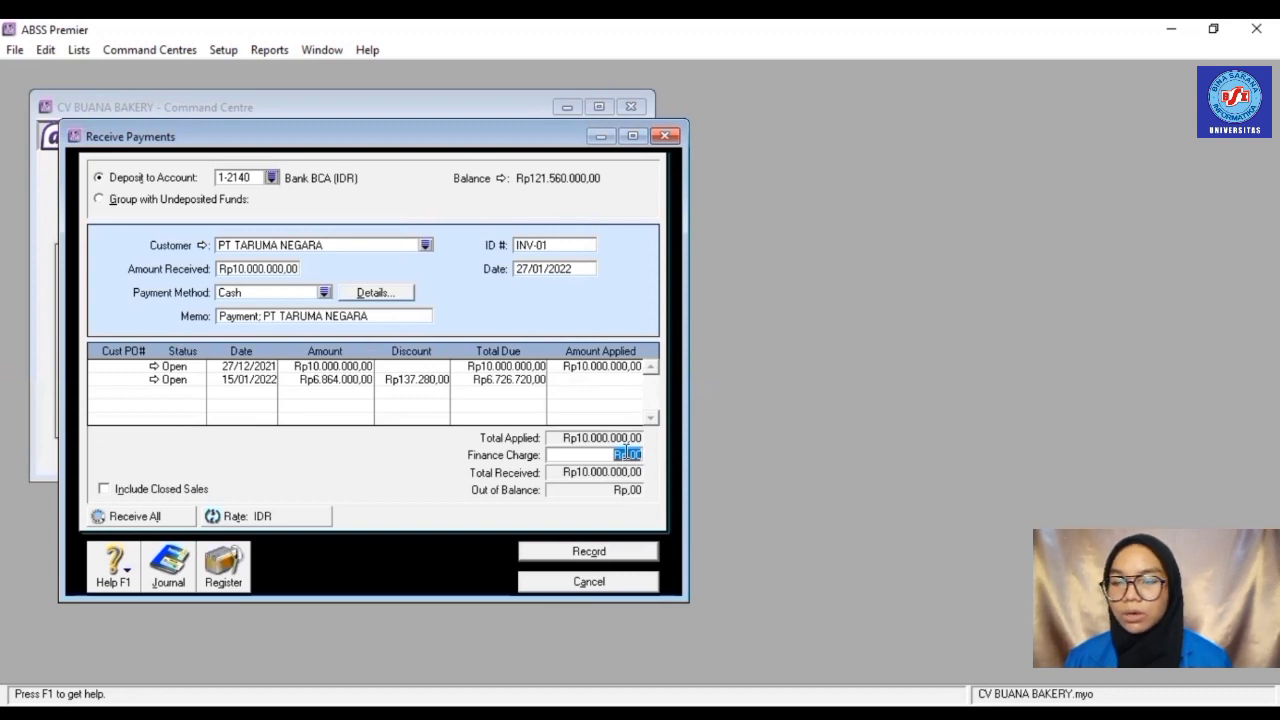
click(614, 553)
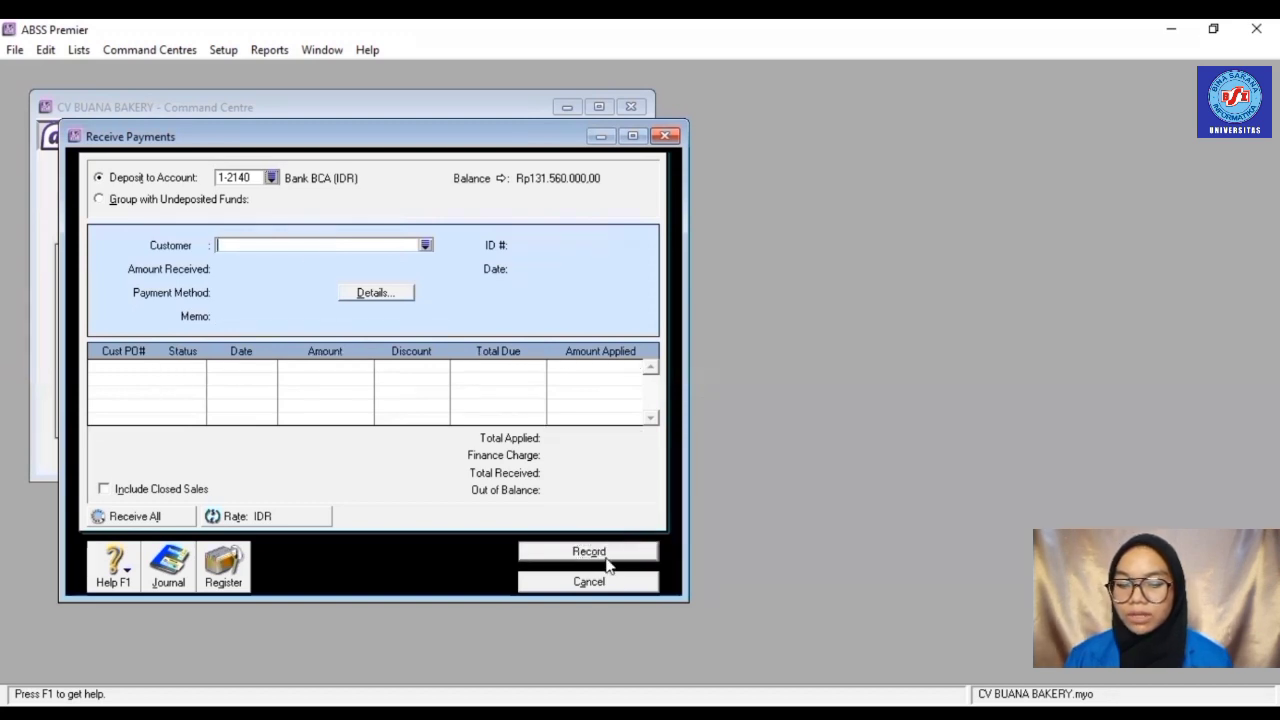
click(600, 584)
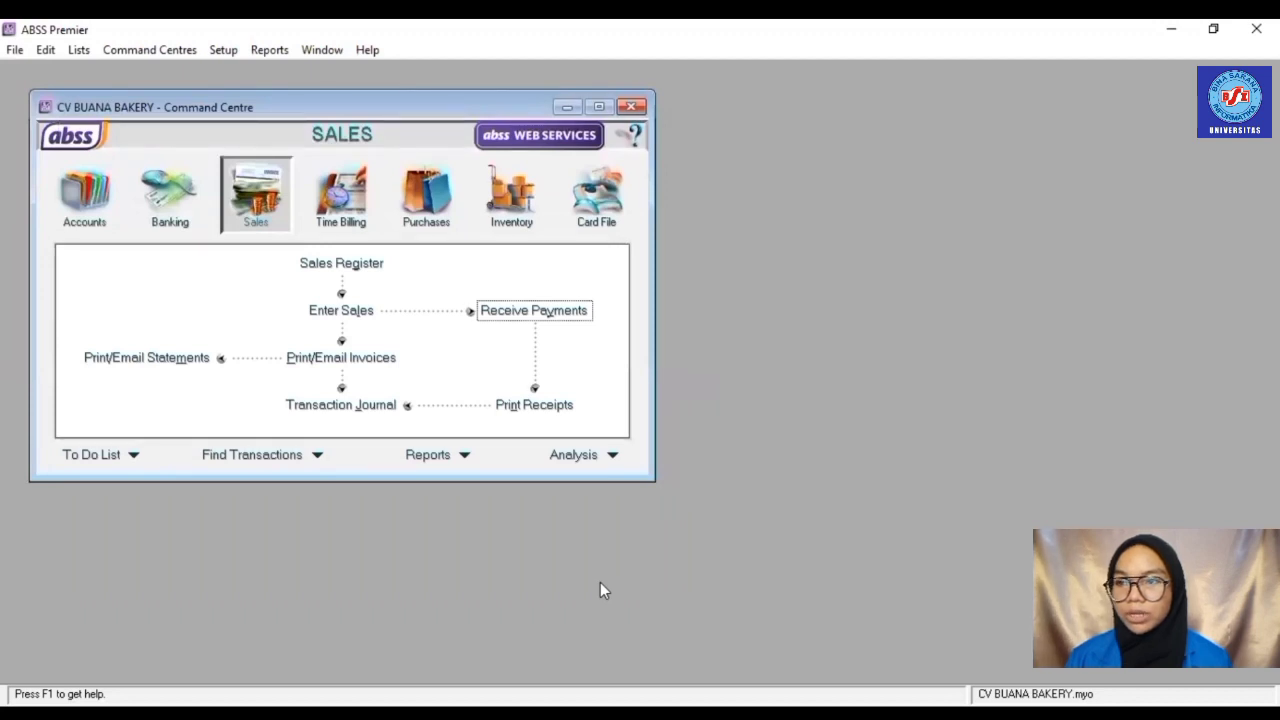
- Start a new PT ARNOTS purchase bill and switch it to the Item layout
click(440, 218)
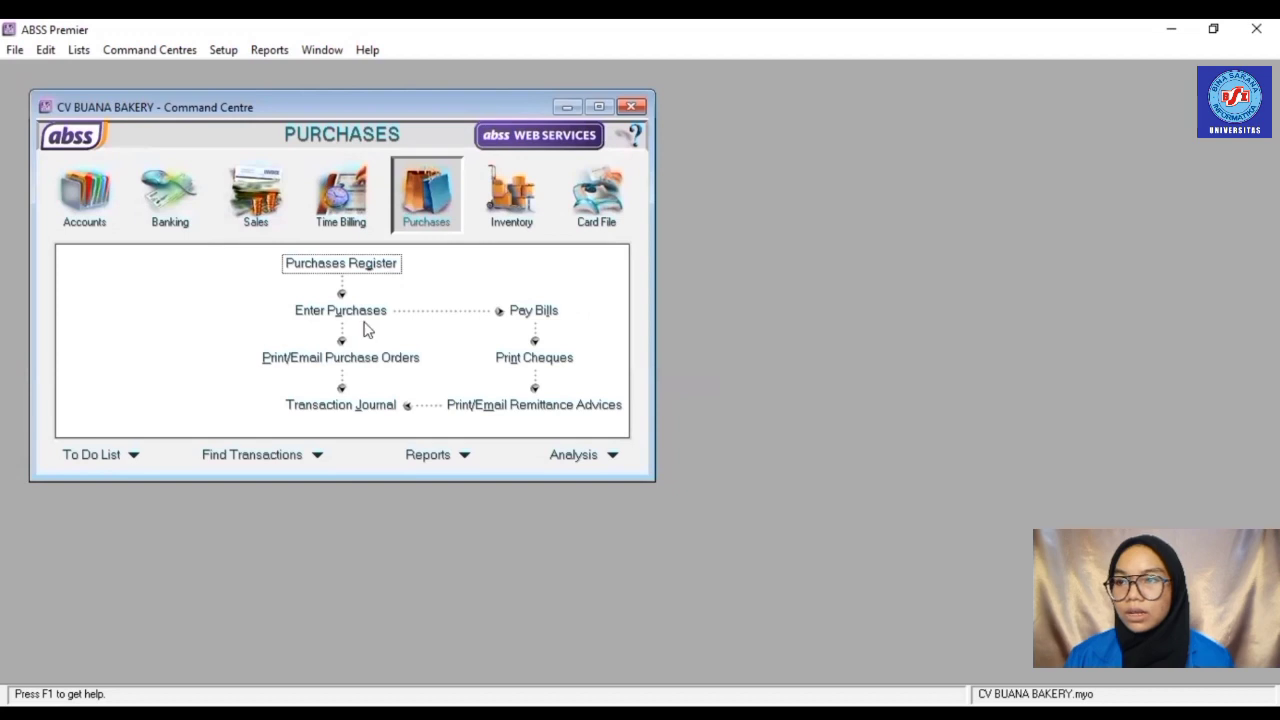
click(363, 312)
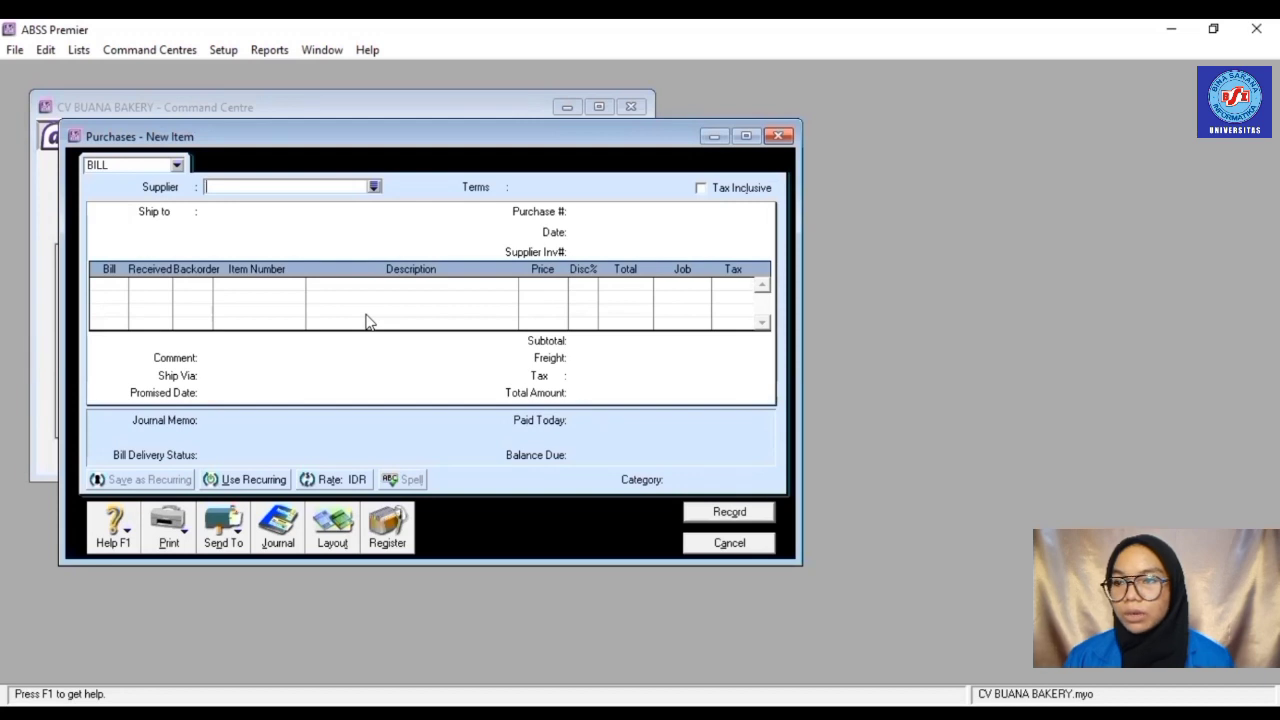
click(373, 186)
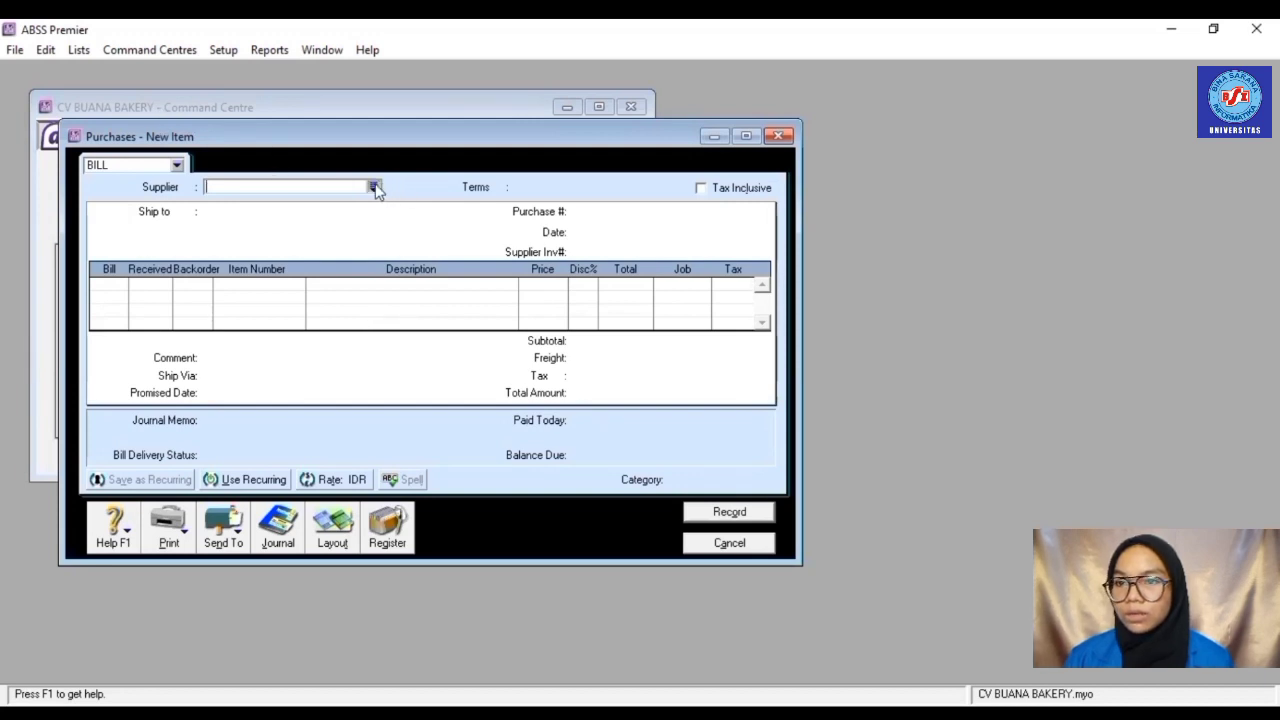
double_click(516, 270)
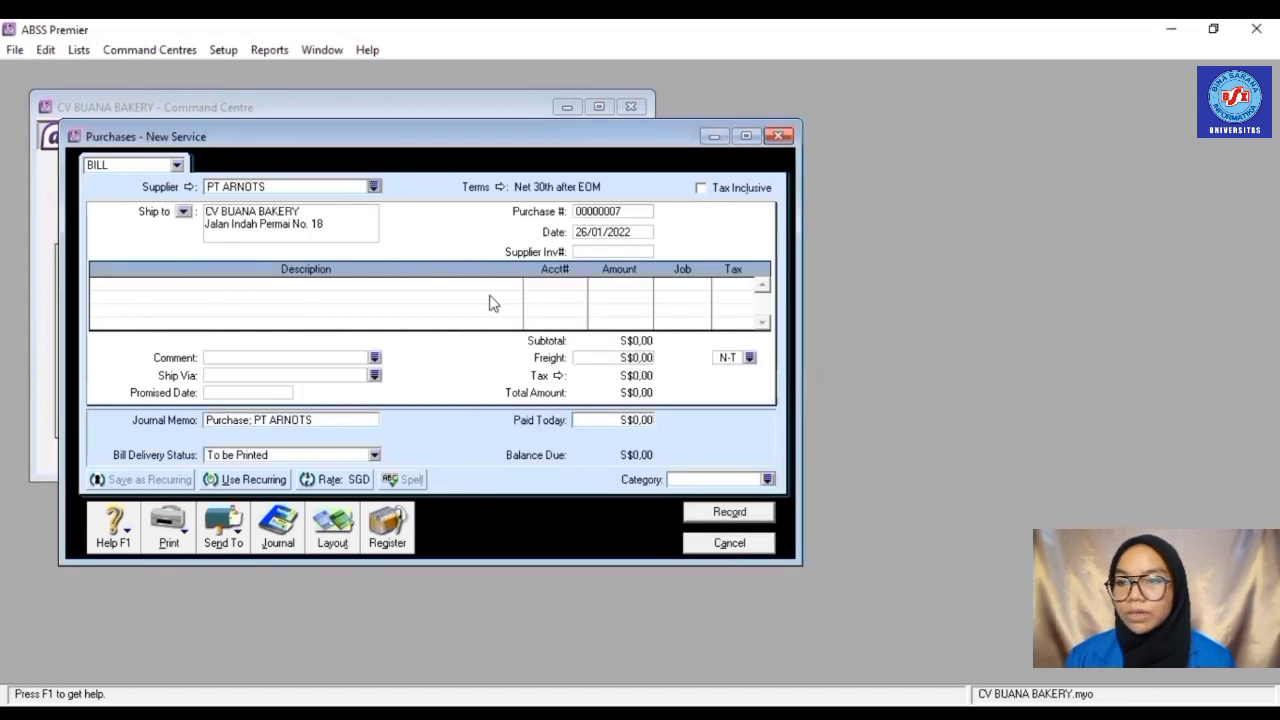
click(332, 540)
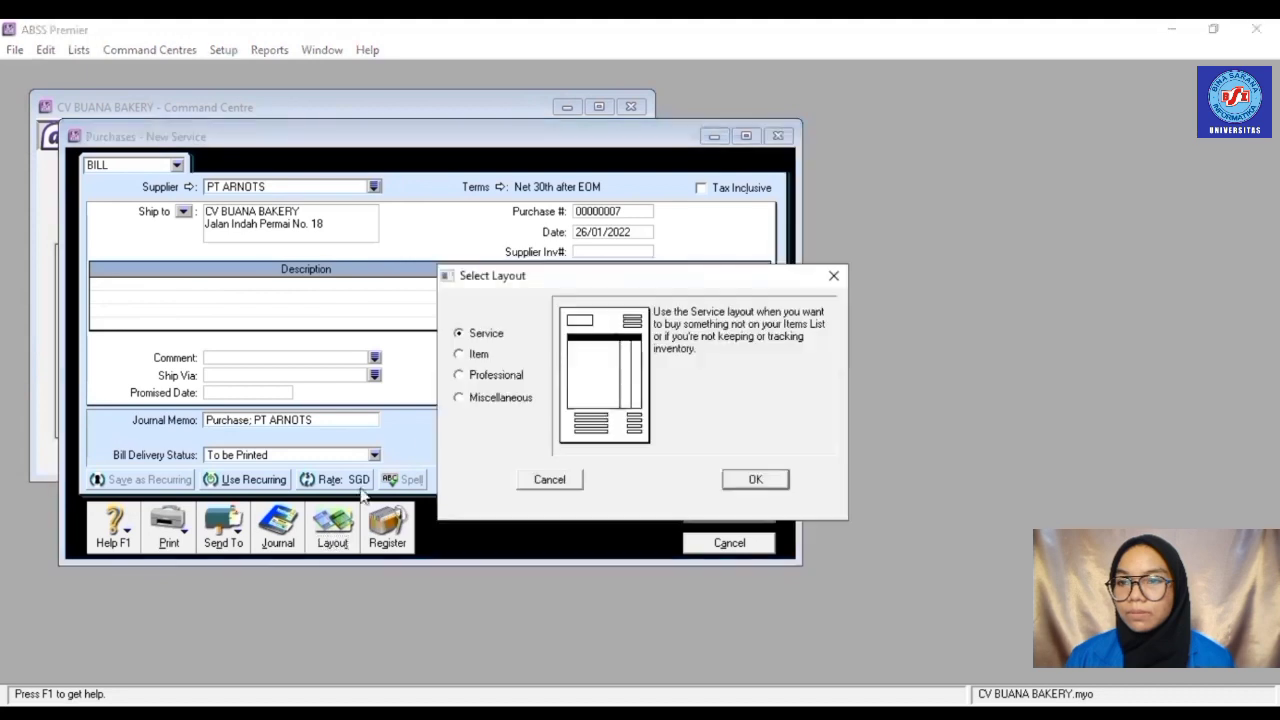
click(476, 355)
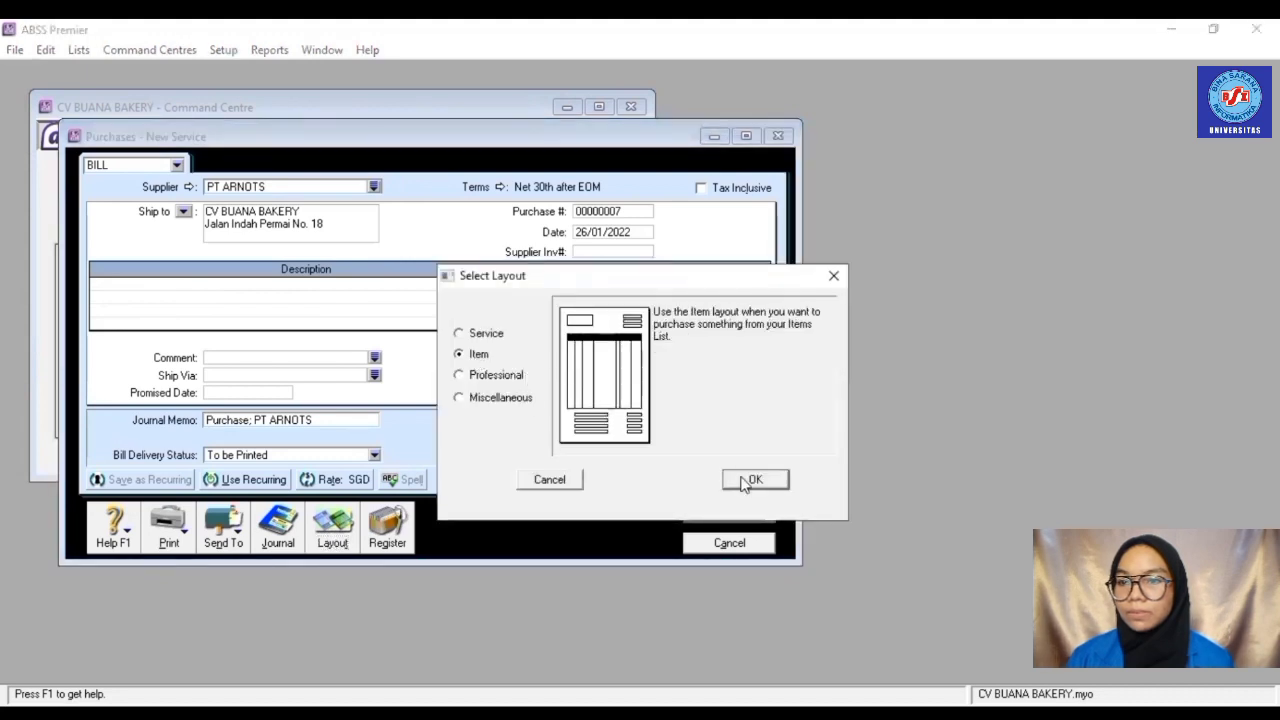
click(742, 478)
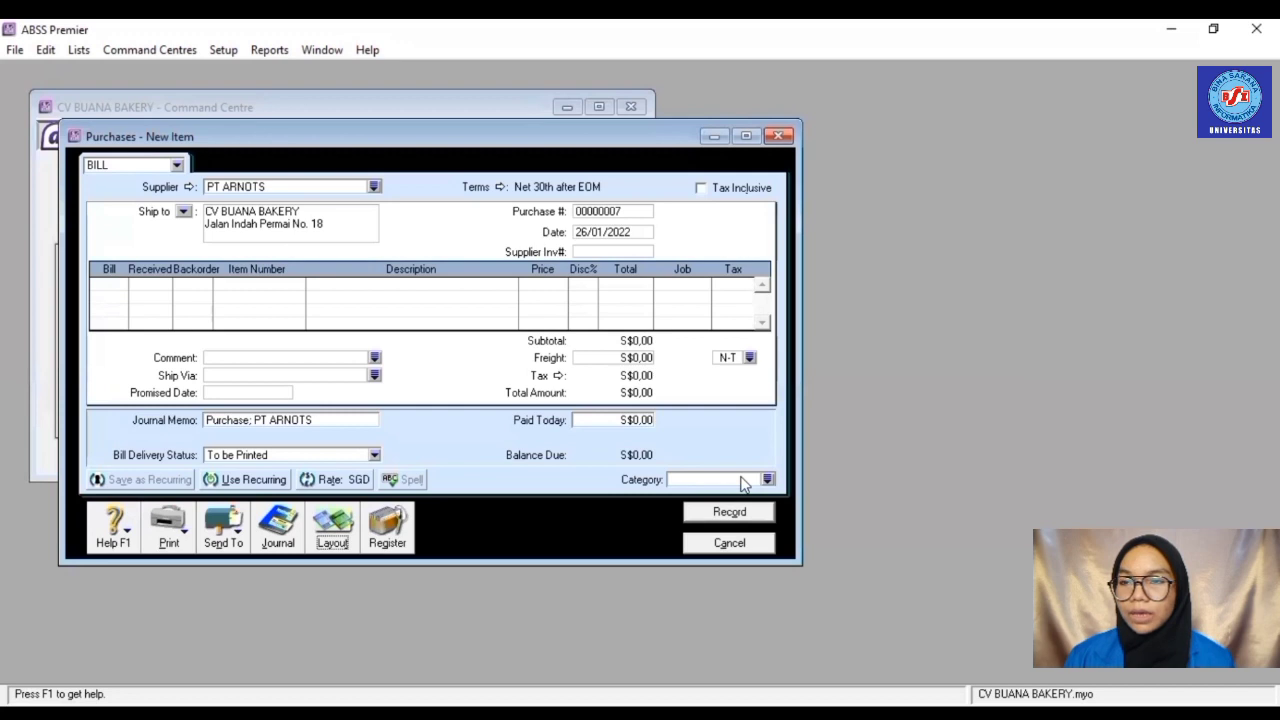
- Set the bill number to PU001 and the bill date to 28/01/2022
click(624, 208)
text(PU)
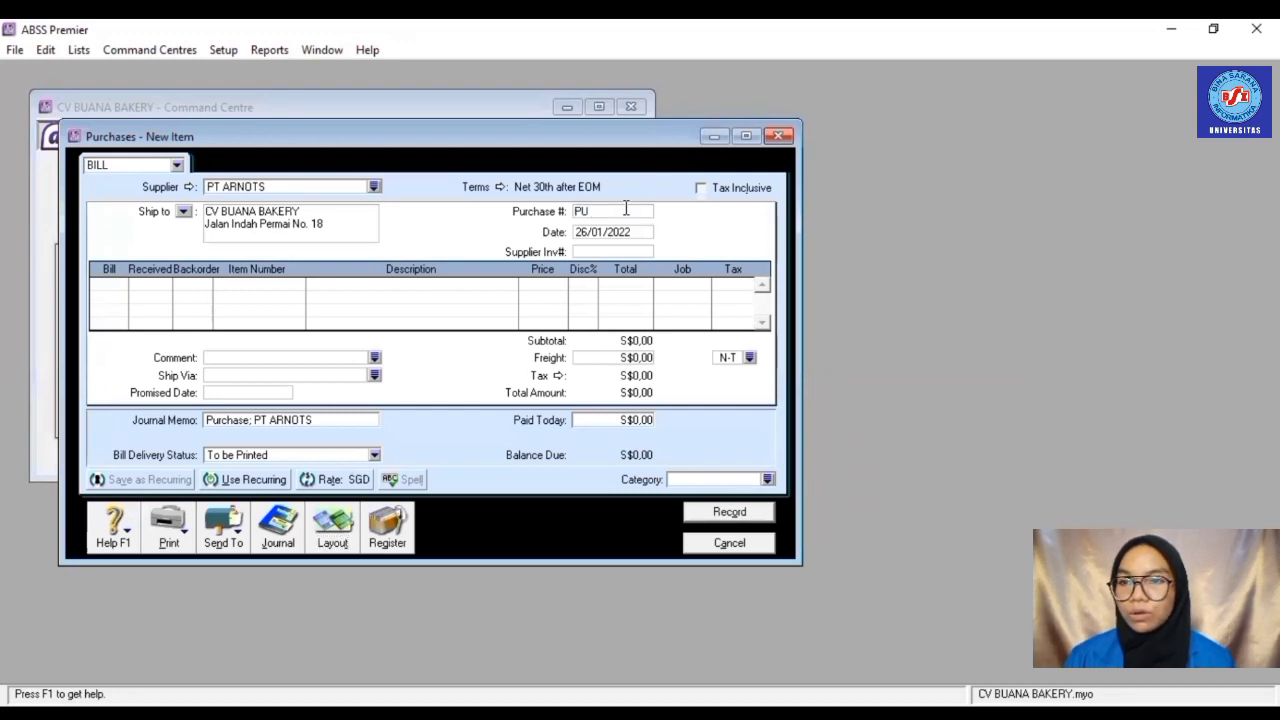
text(001)
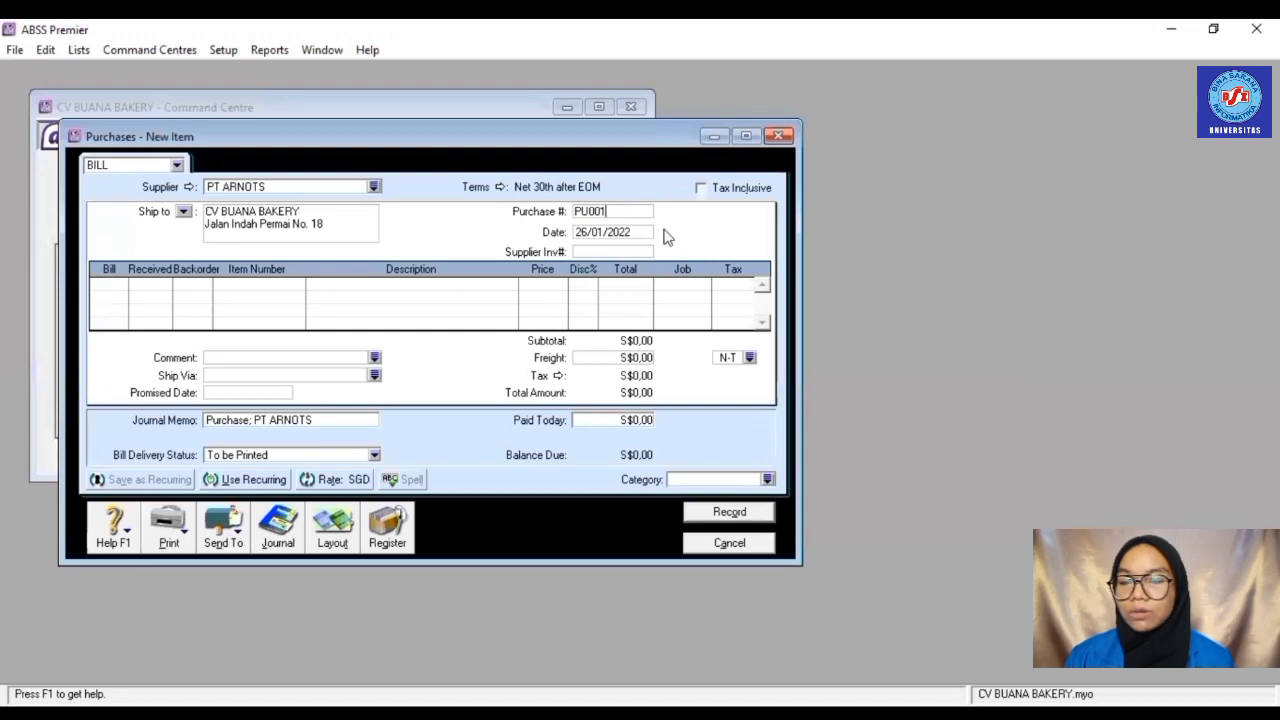
click(643, 231)
text(28/)
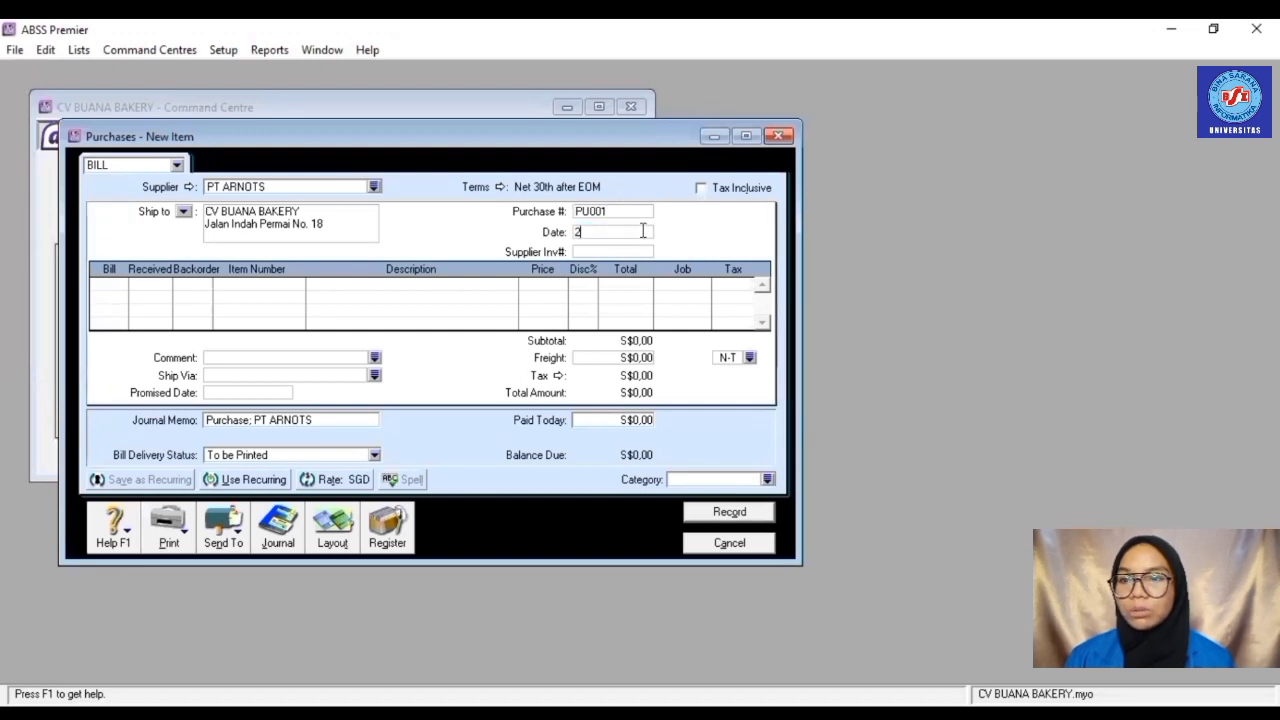
text(01)
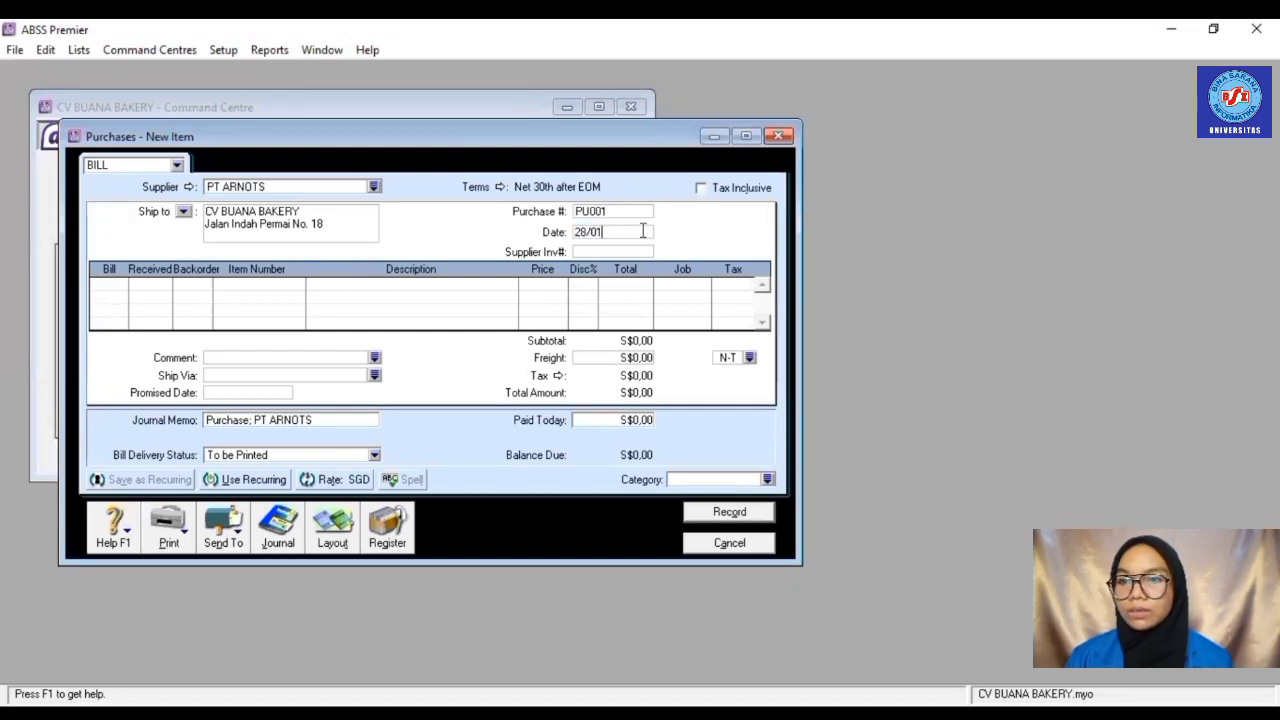
text(/2022)
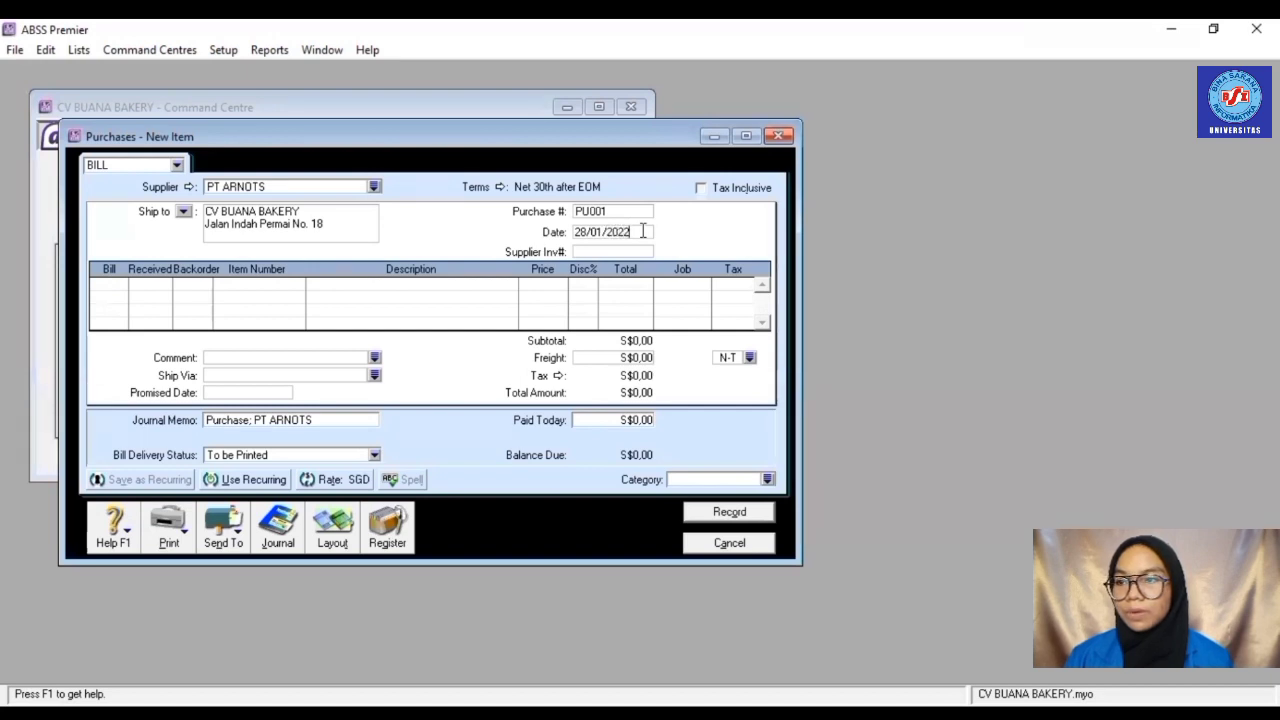
- Add a bill line for -2 of item R002 Cheese Cake
click(124, 294)
text(2)
key(Tab)
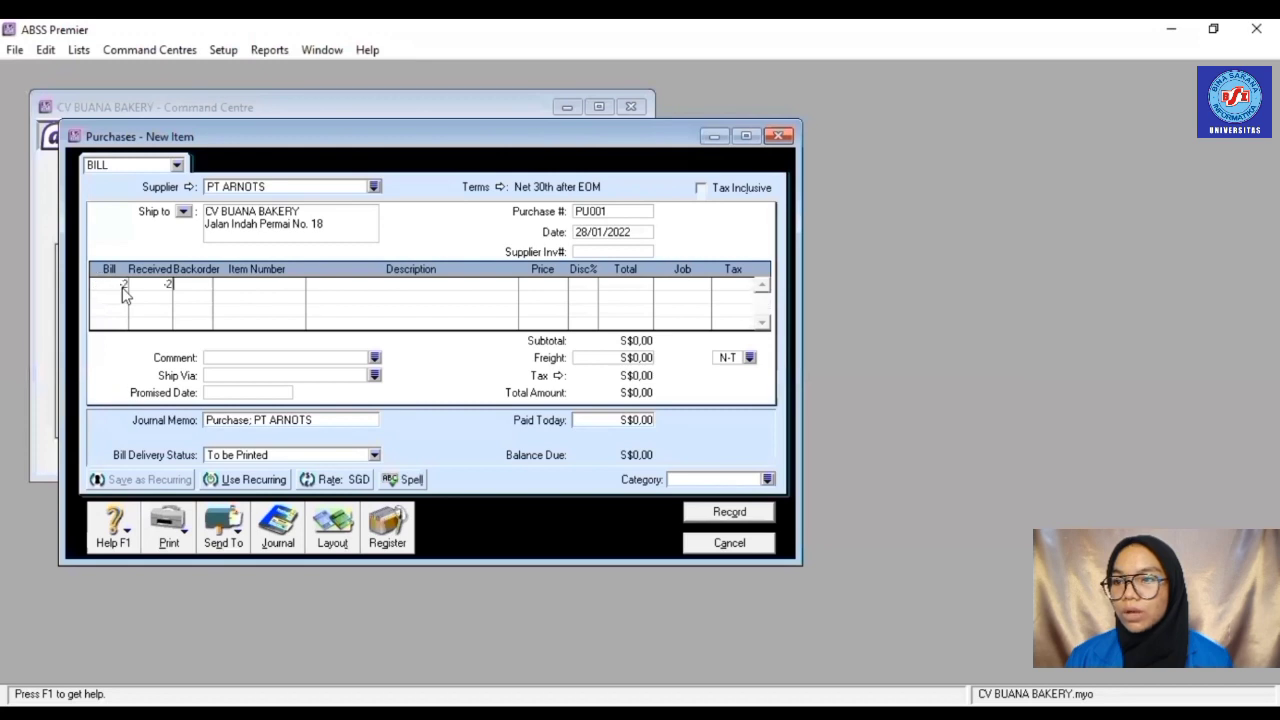
key(Tab)
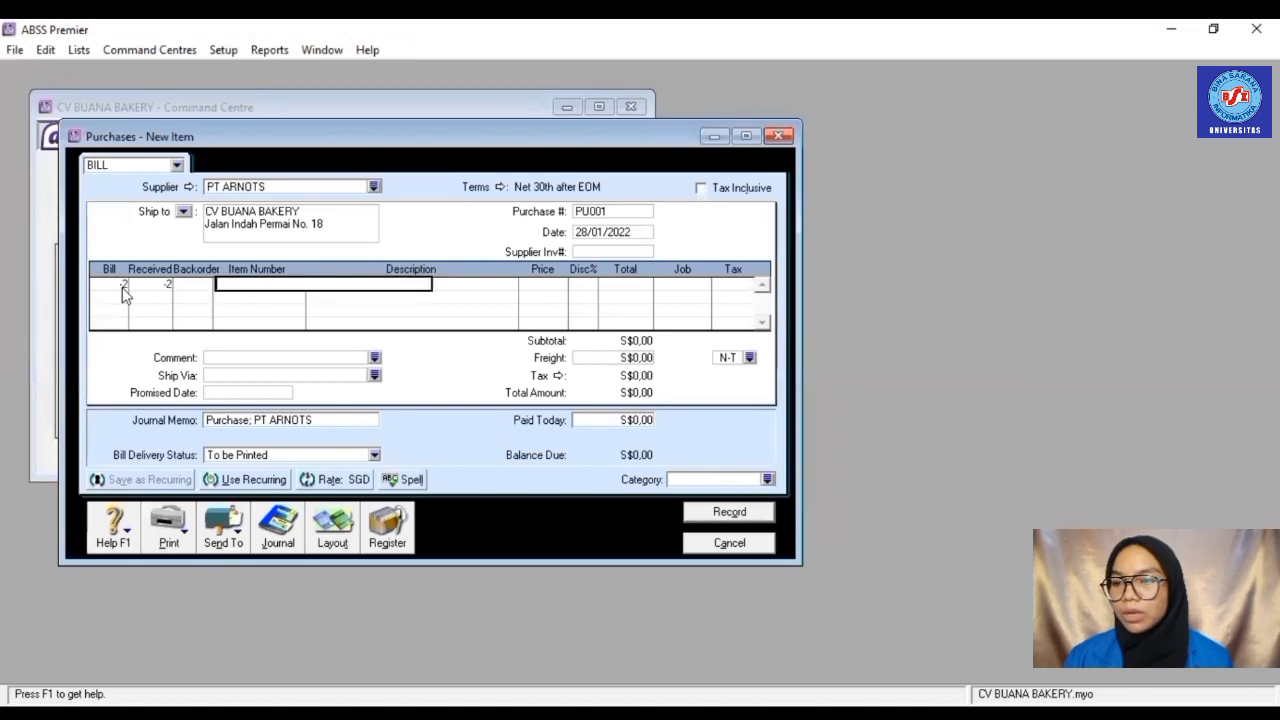
text(R002)
key(Tab)
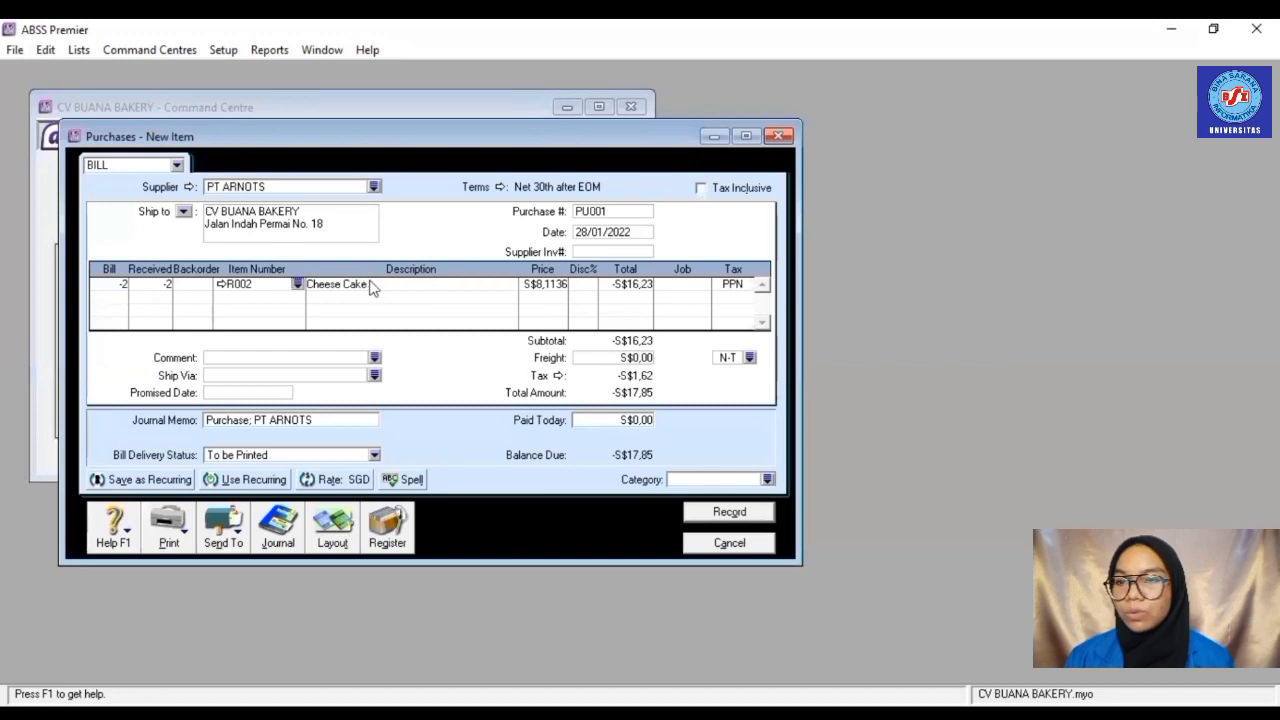
- Change the line's unit price to 8,24 and assign it to job Produk
click(553, 285)
key(BackSpace)
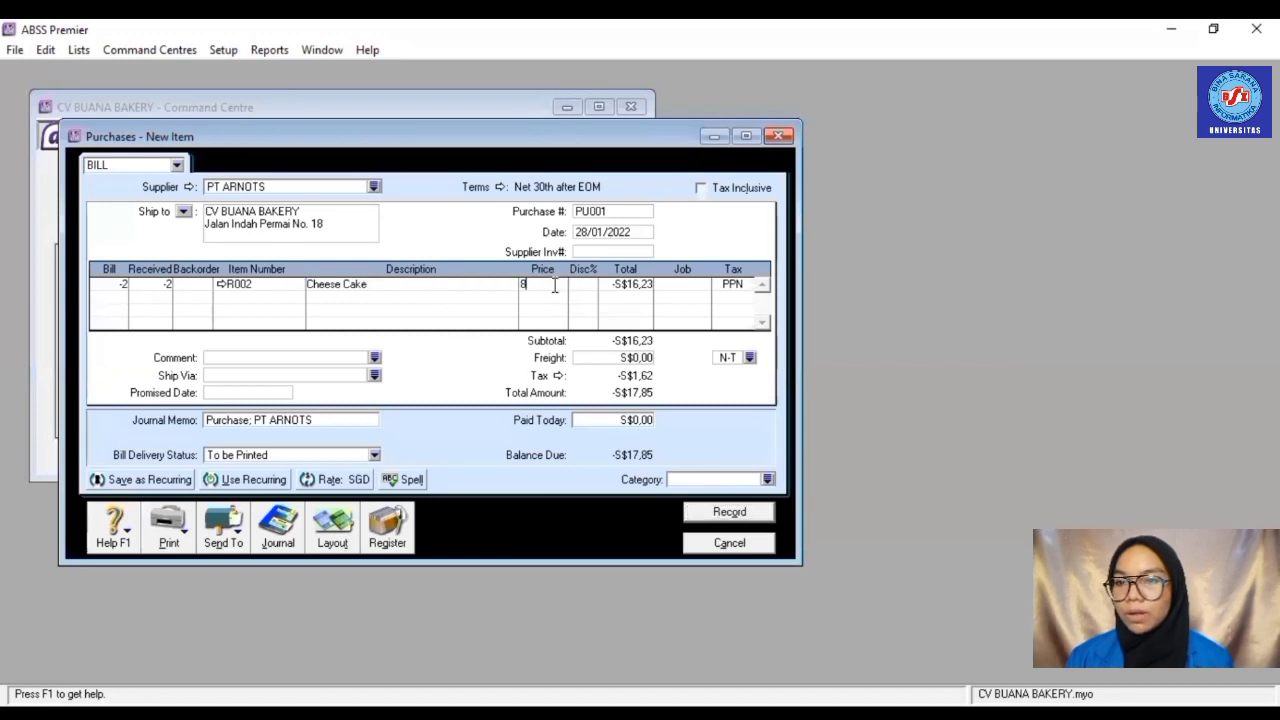
text(8,24)
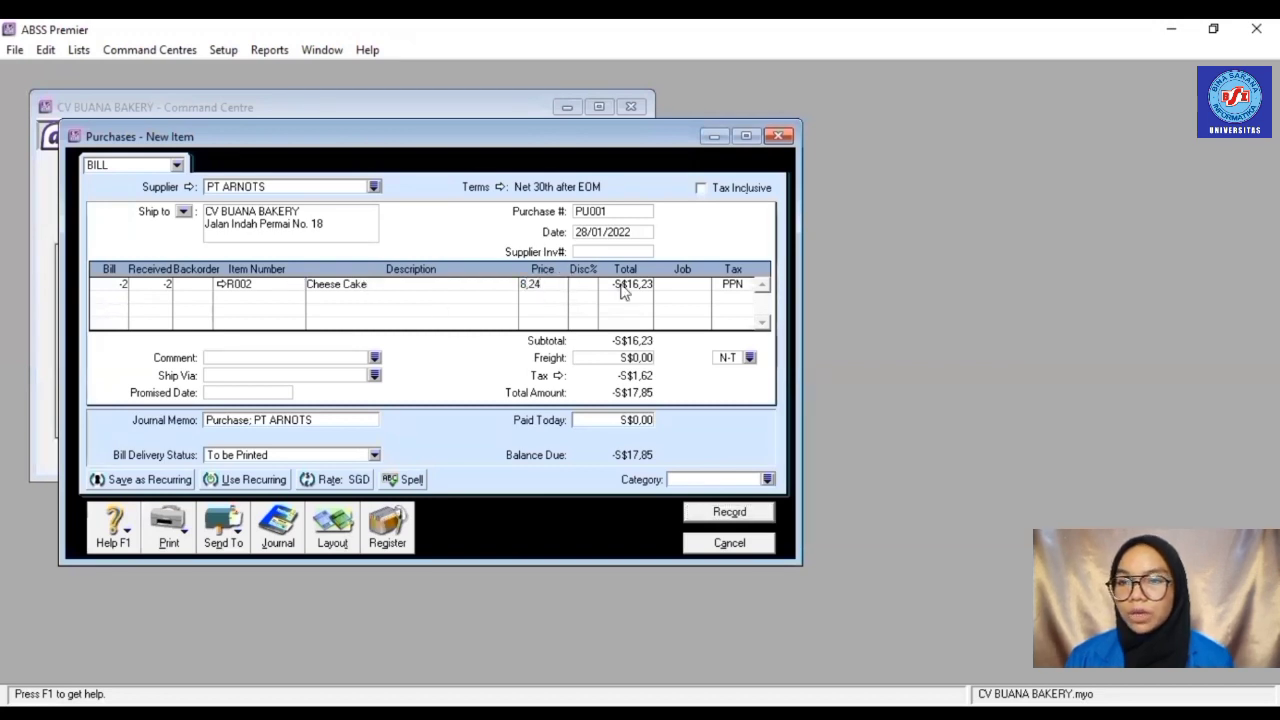
click(620, 285)
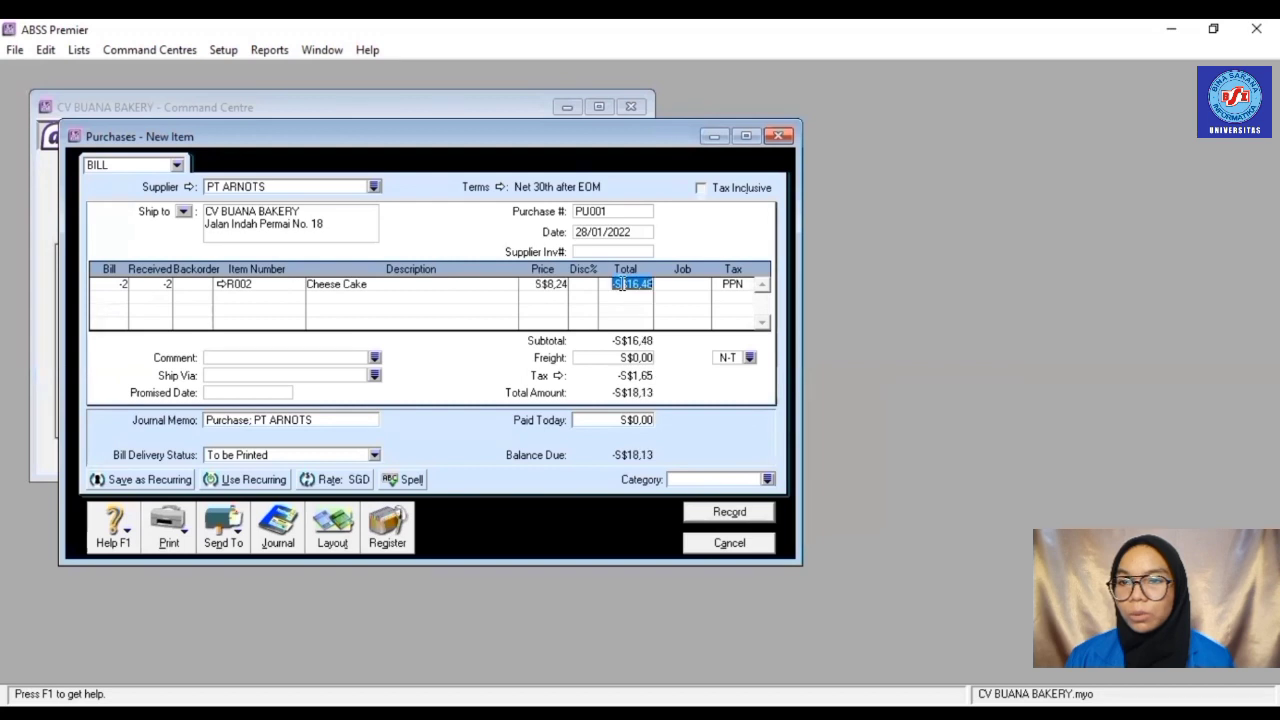
click(700, 288)
click(703, 285)
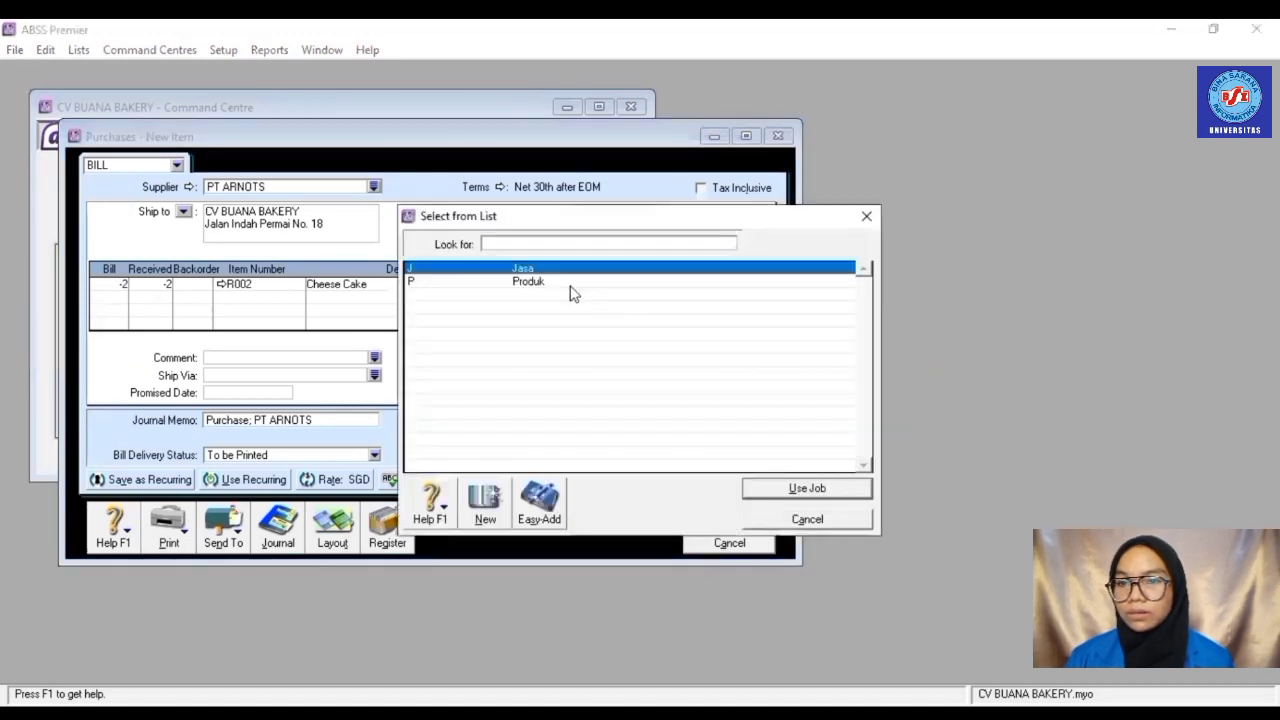
click(570, 283)
double_click(570, 283)
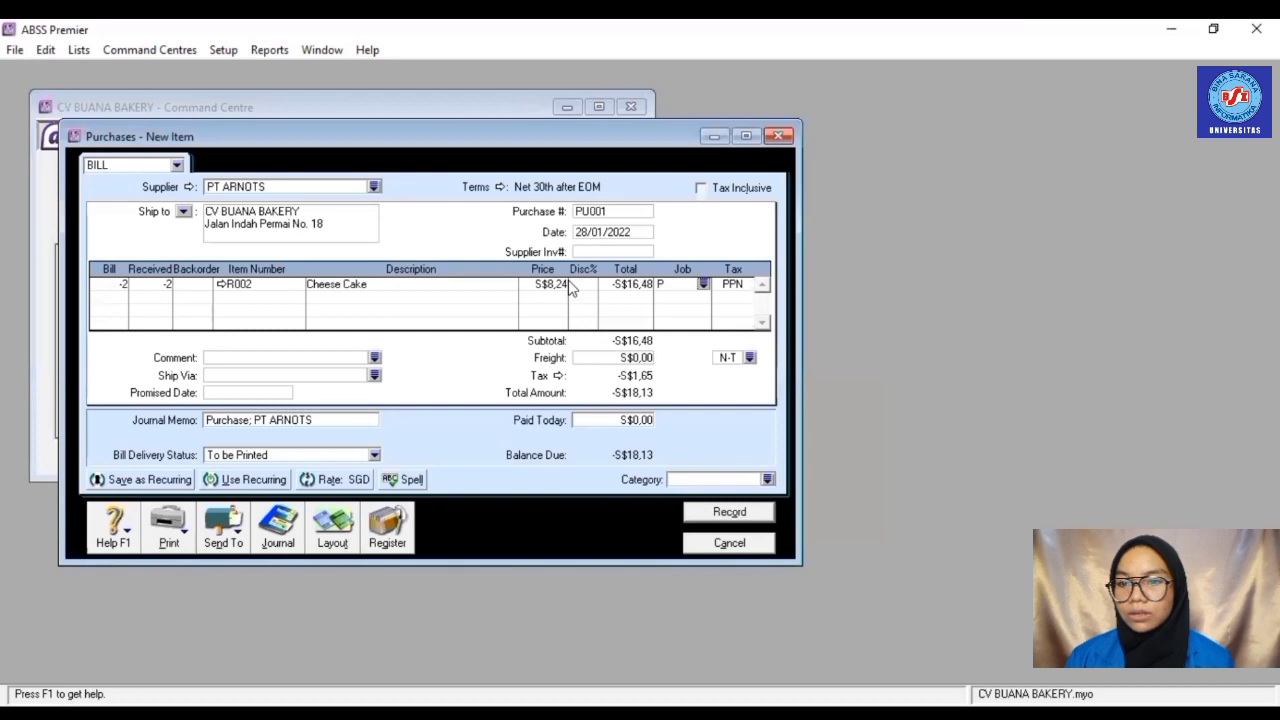
- Set the bill category to Overseas and record the debit bill
click(768, 479)
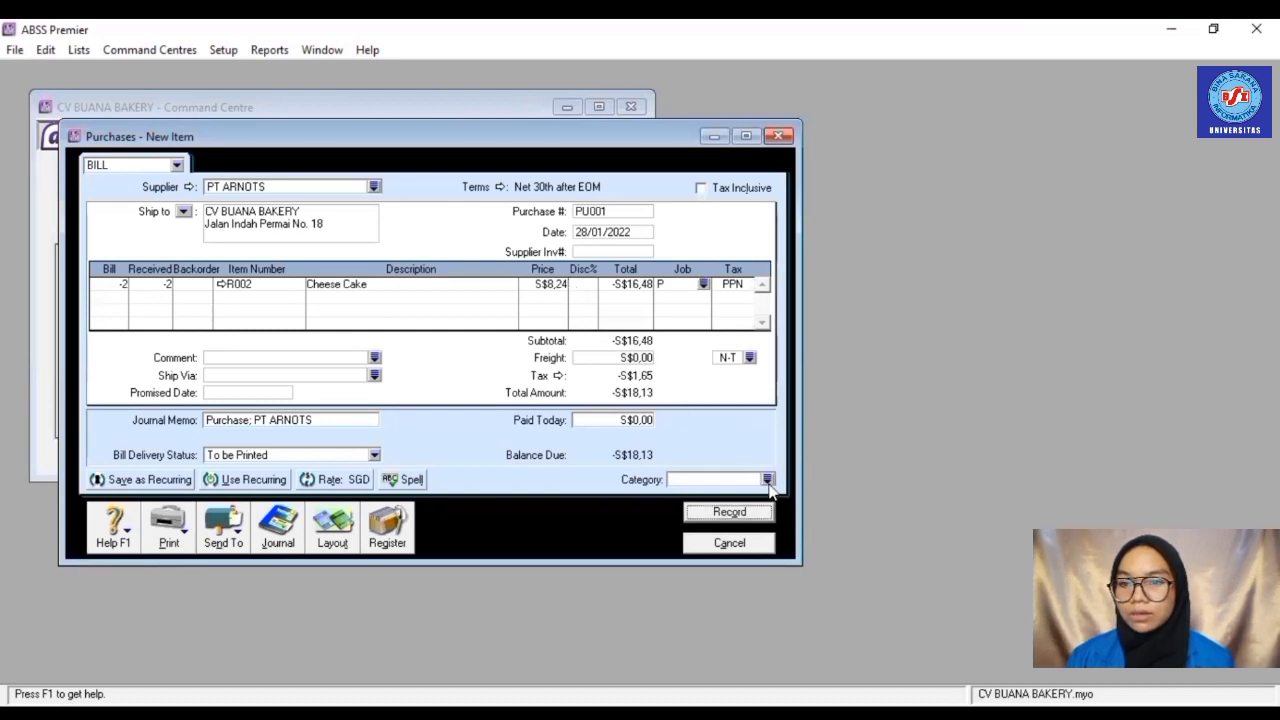
text(O)
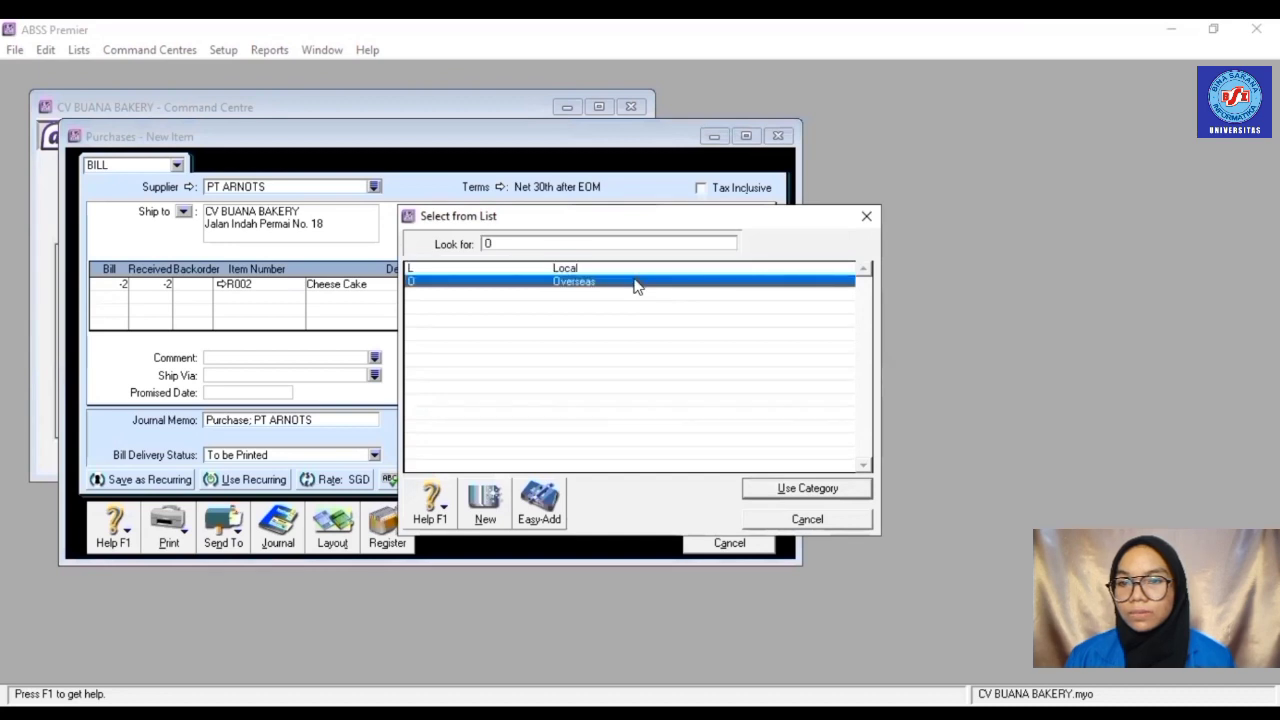
key(Return)
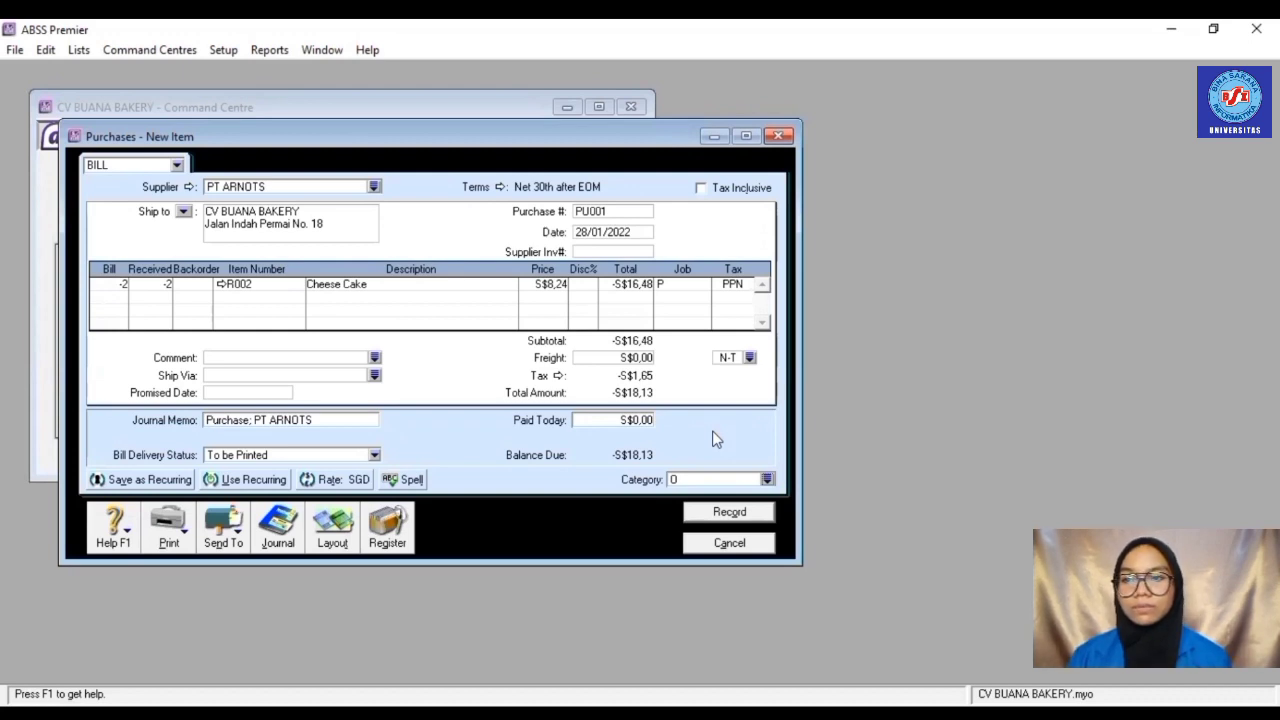
click(724, 513)
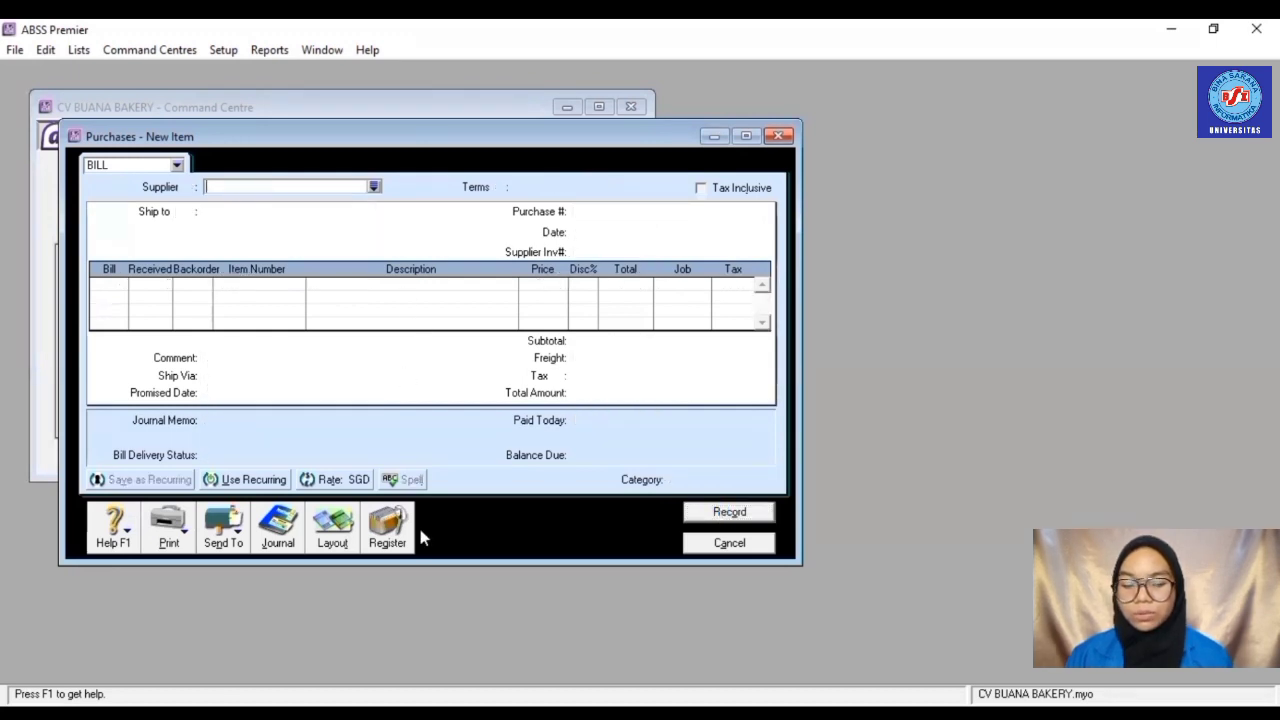
- Open Returns & Debits in the Purchases Register and review the PT ARNOTS PU001 debit of -S$18,13
click(395, 536)
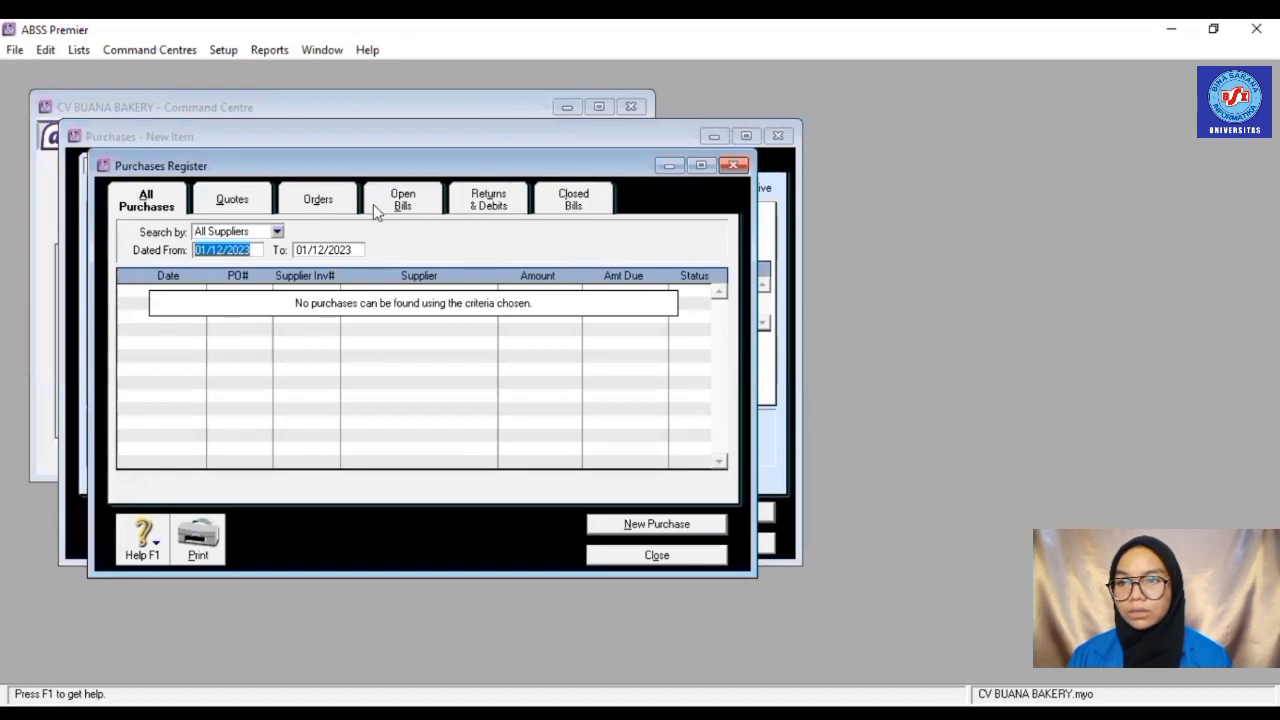
click(472, 204)
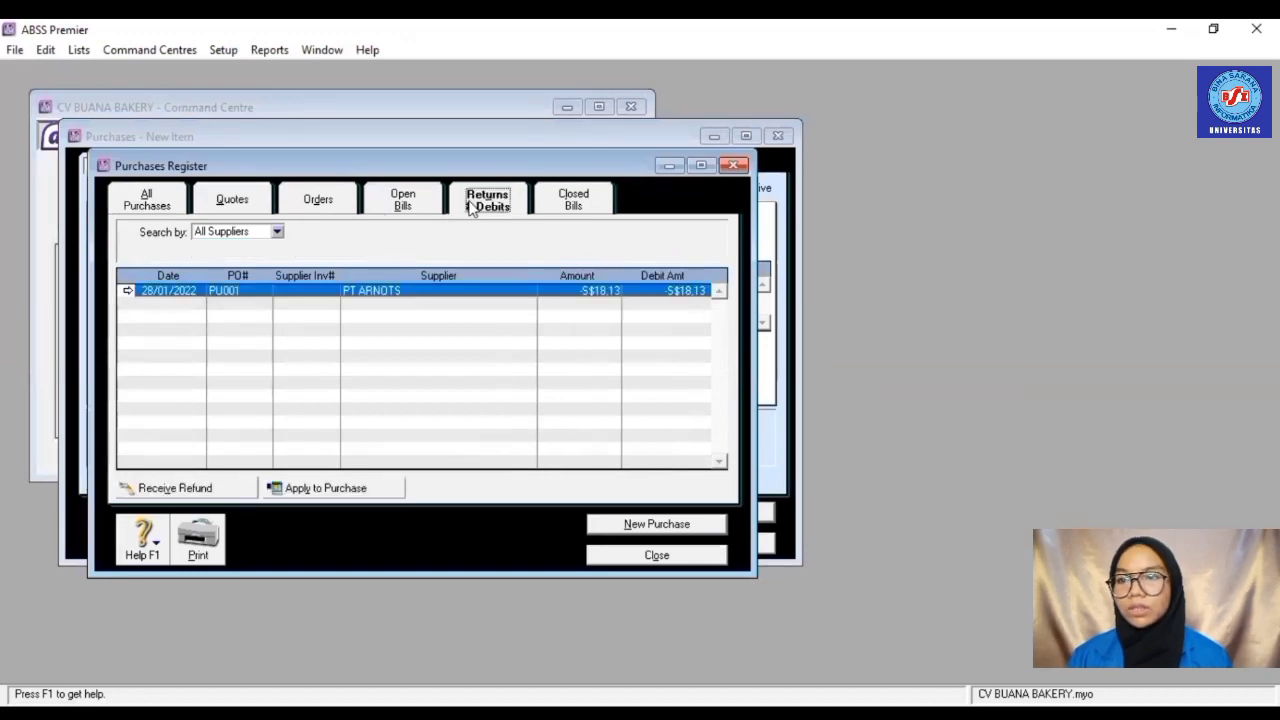
double_click(490, 291)
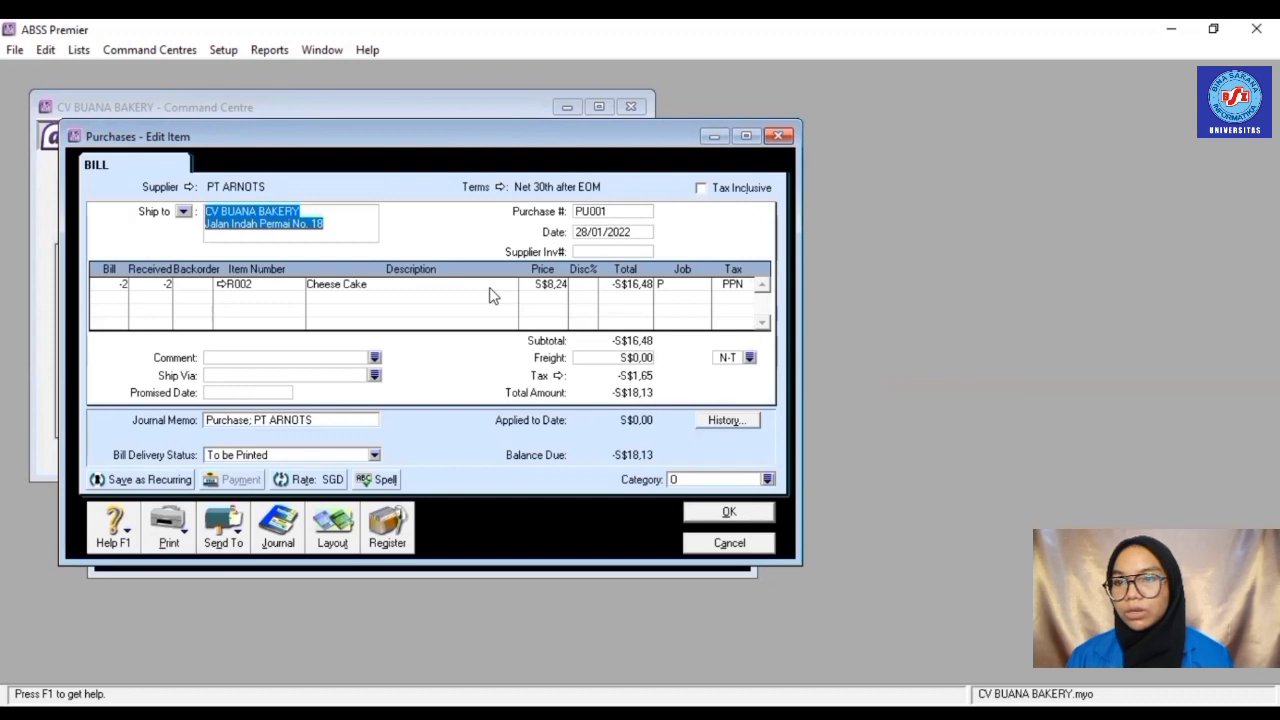
click(391, 540)
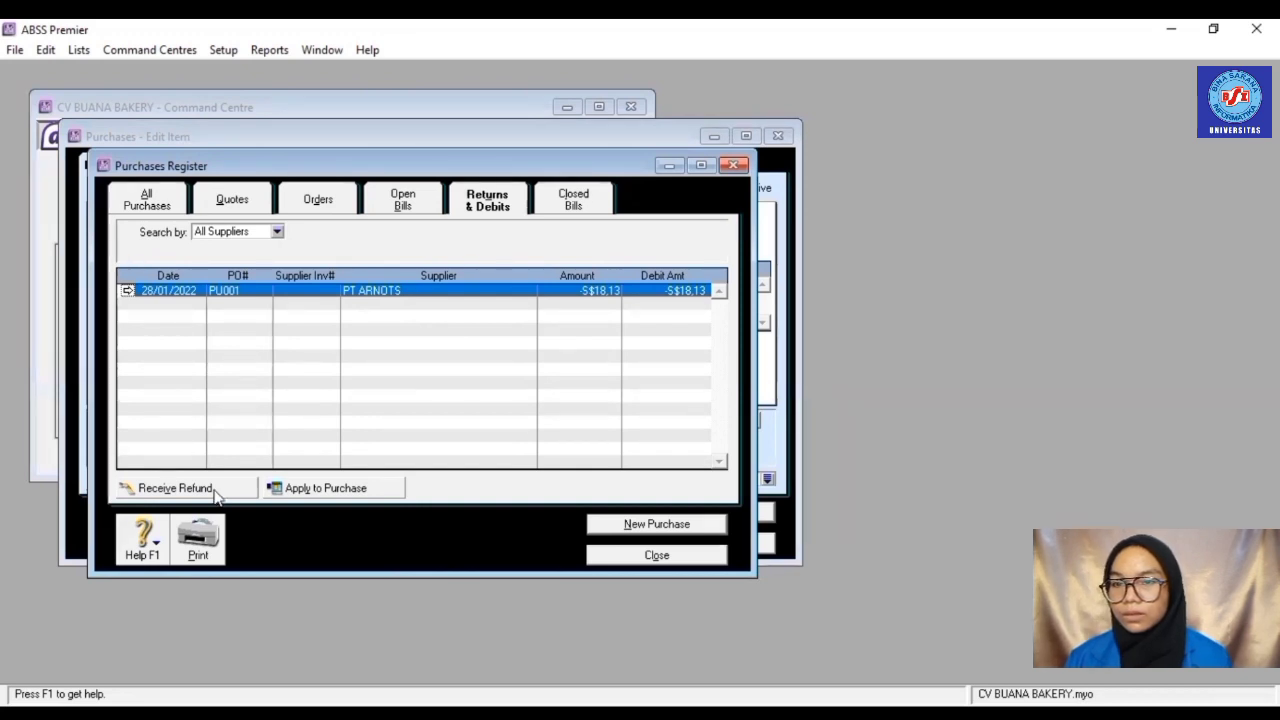
- Record PT ARNOTS's S$18,13 refund into Cash for PU001, dated 28/01/2022, accepting the exchange rate
click(214, 490)
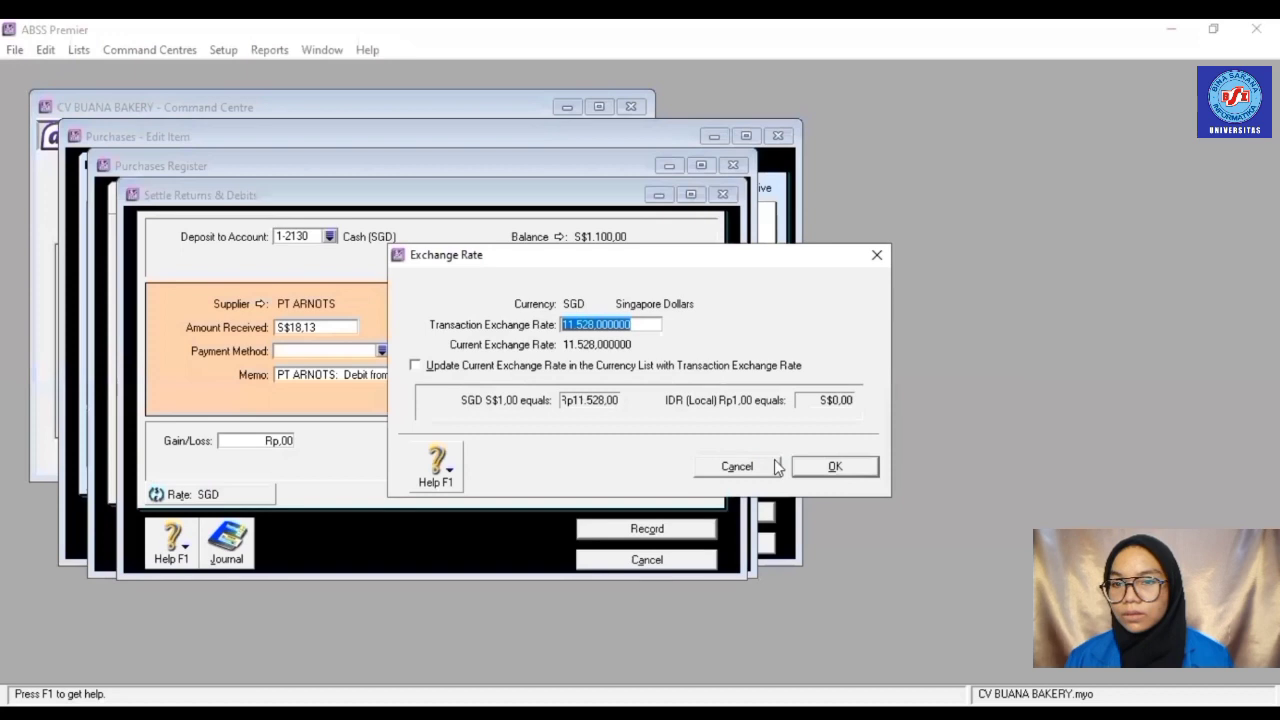
click(852, 469)
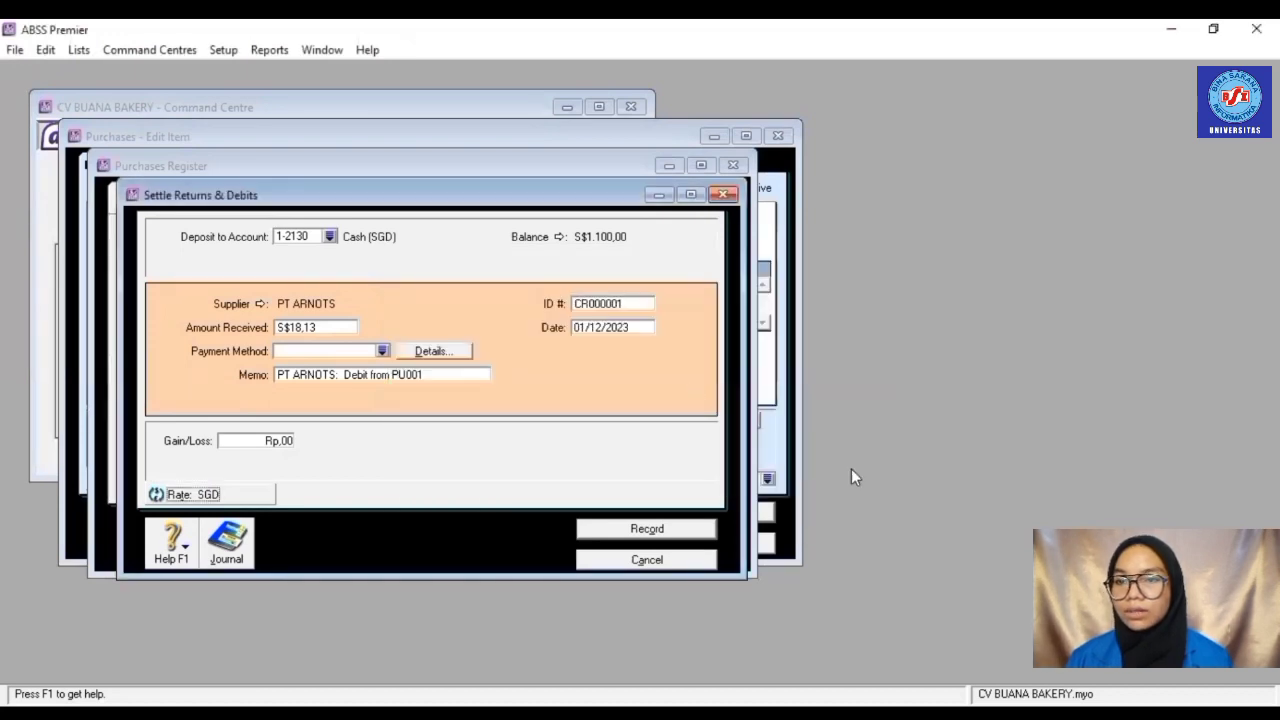
click(635, 331)
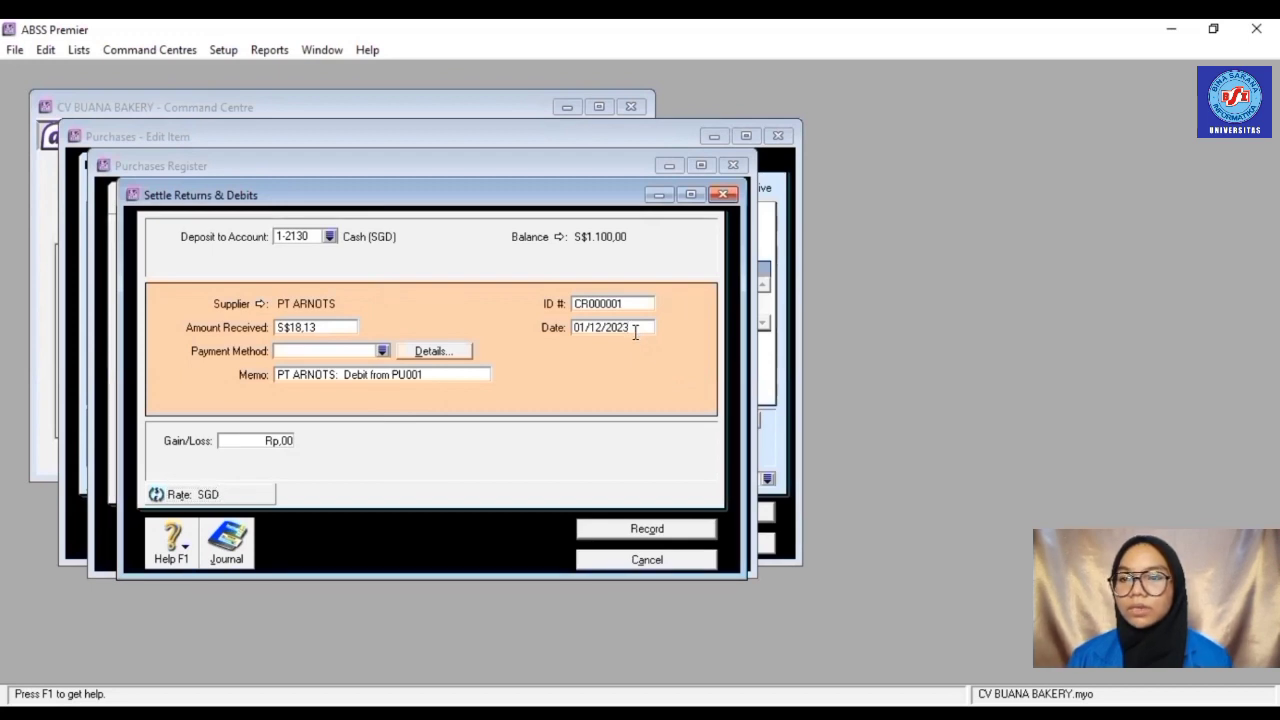
drag(634, 332, 570, 323)
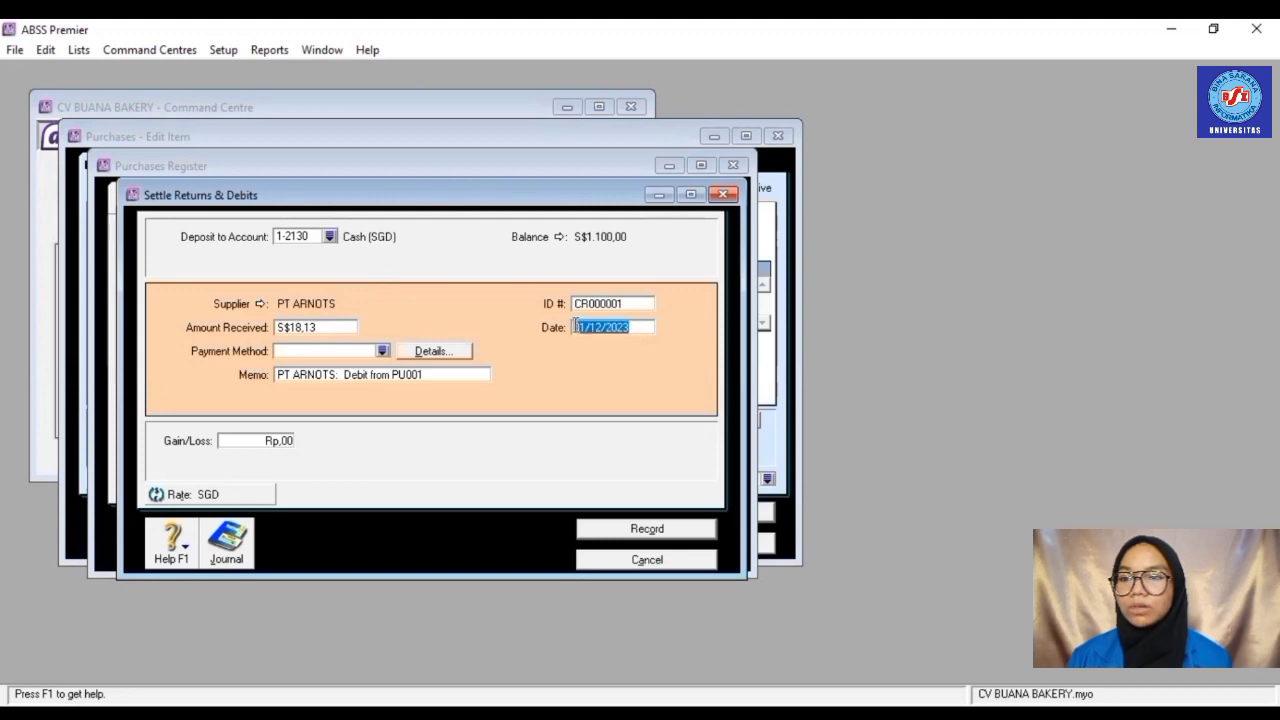
text(38/0)
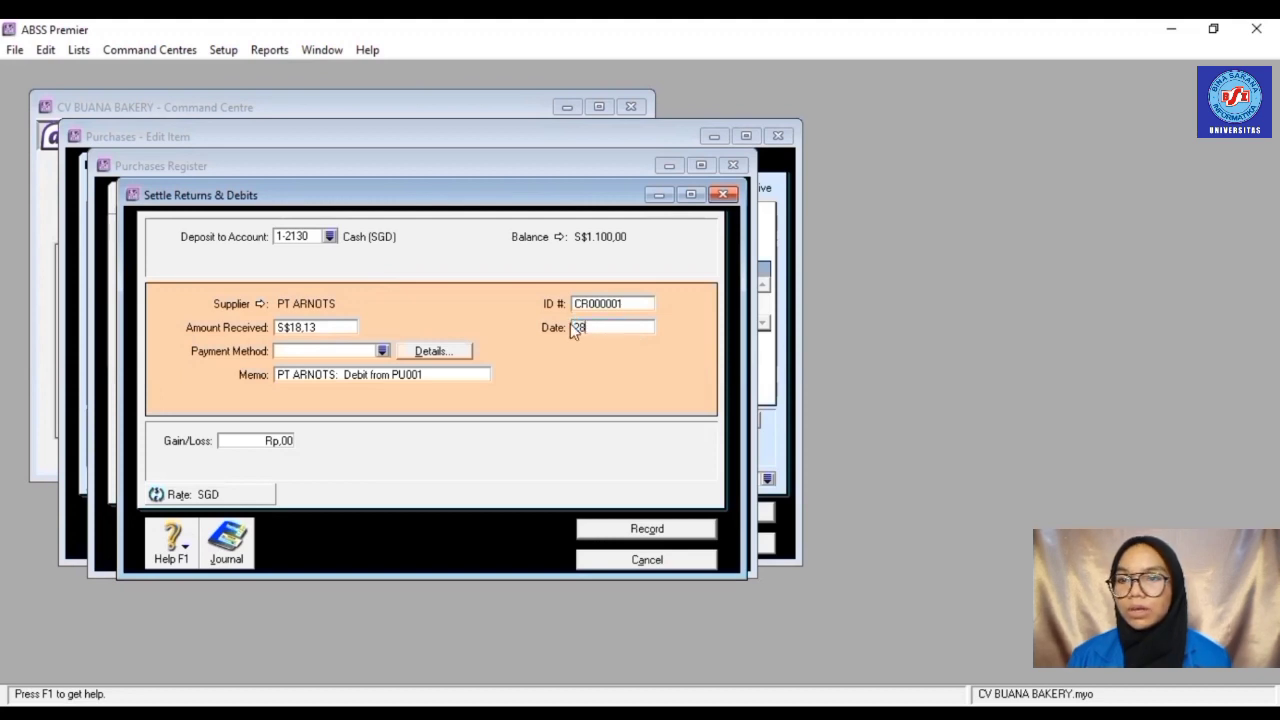
text(1)
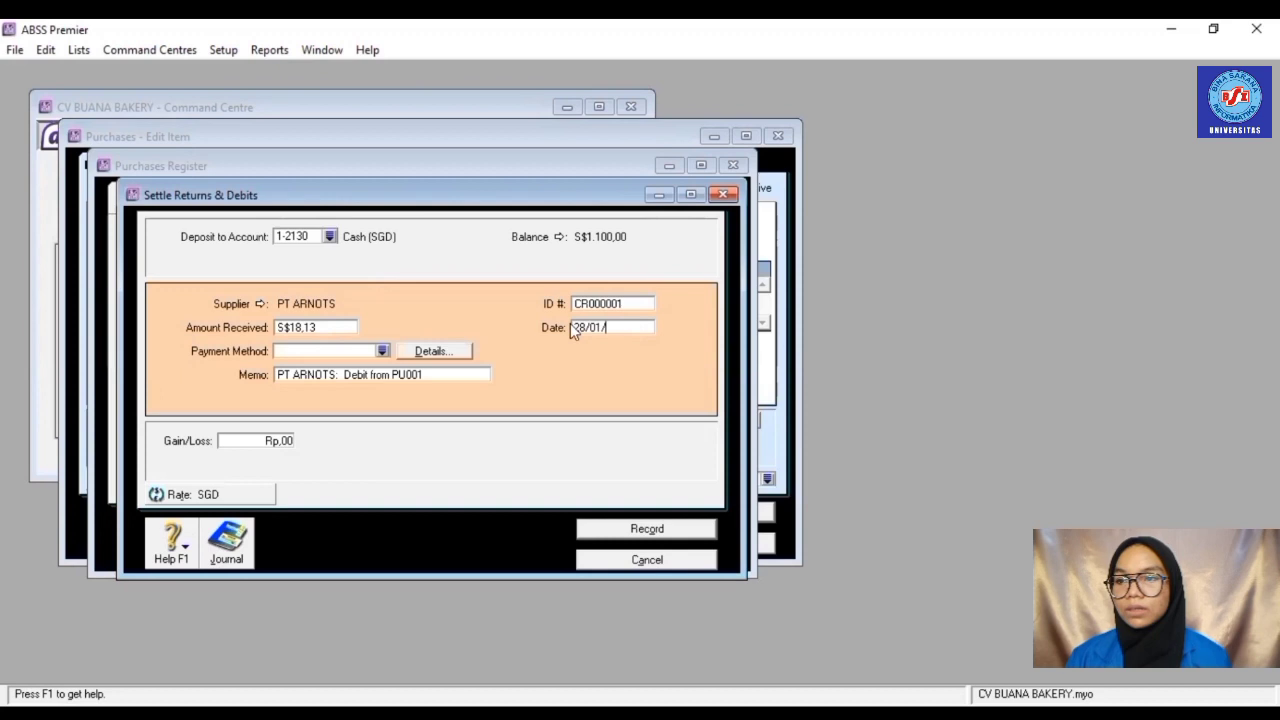
text(/2022)
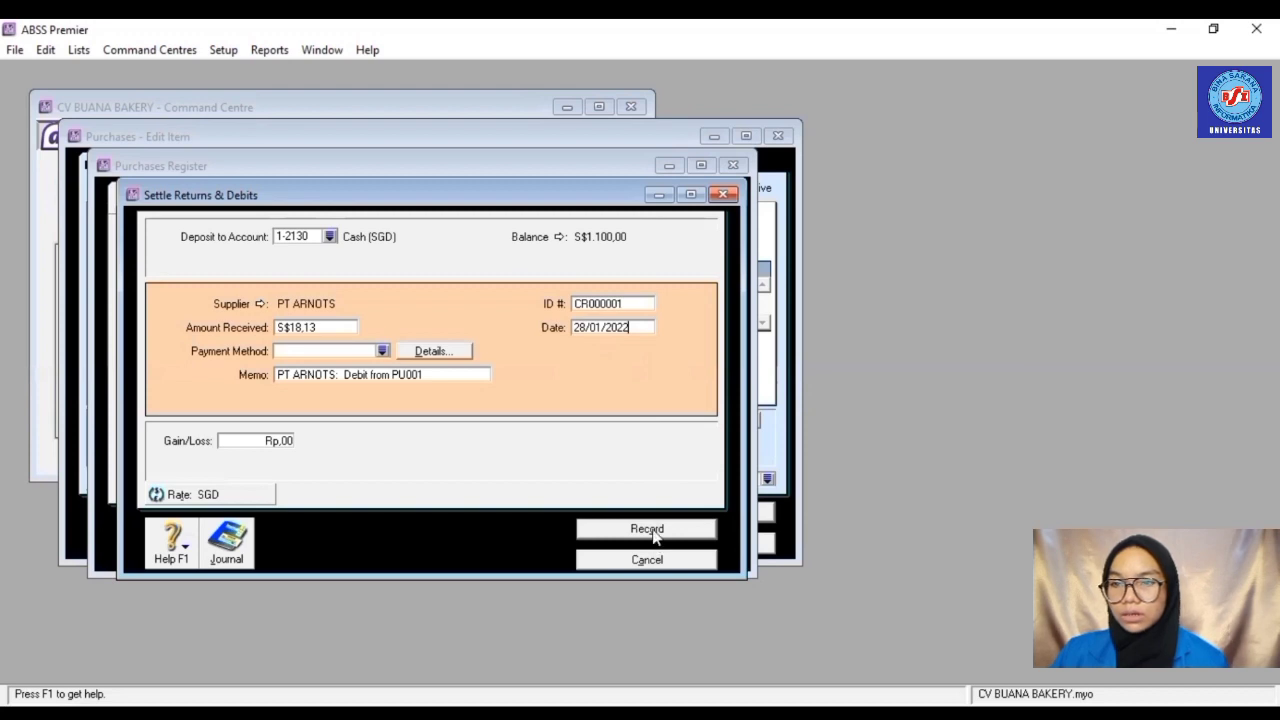
click(654, 537)
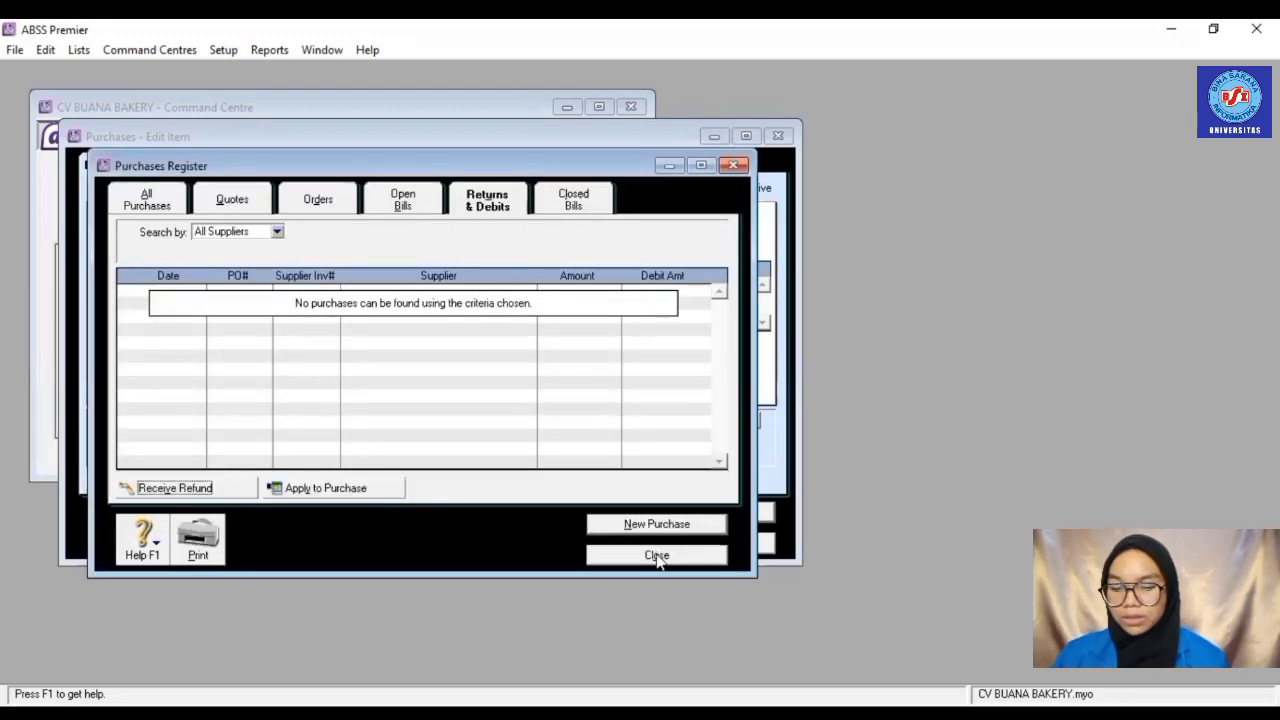
- Close the Purchases Register and the purchase item window, then open Sales > Enter Sales
click(657, 556)
click(704, 544)
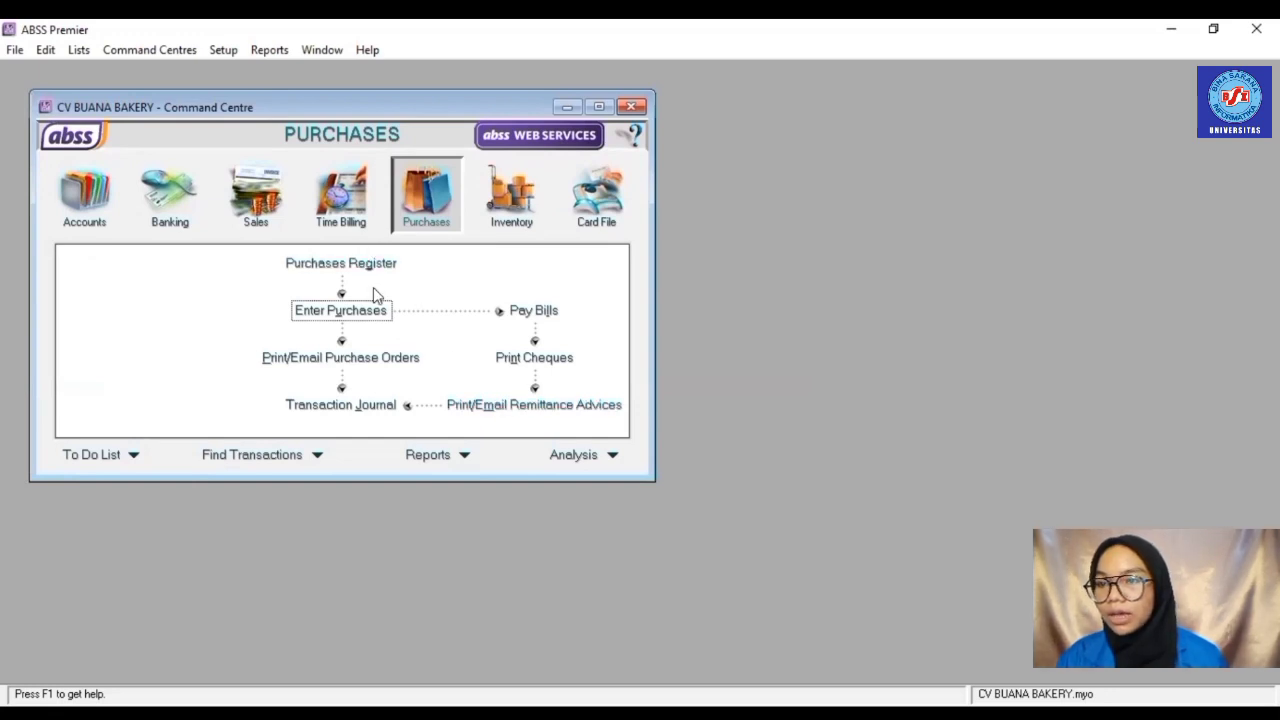
click(262, 203)
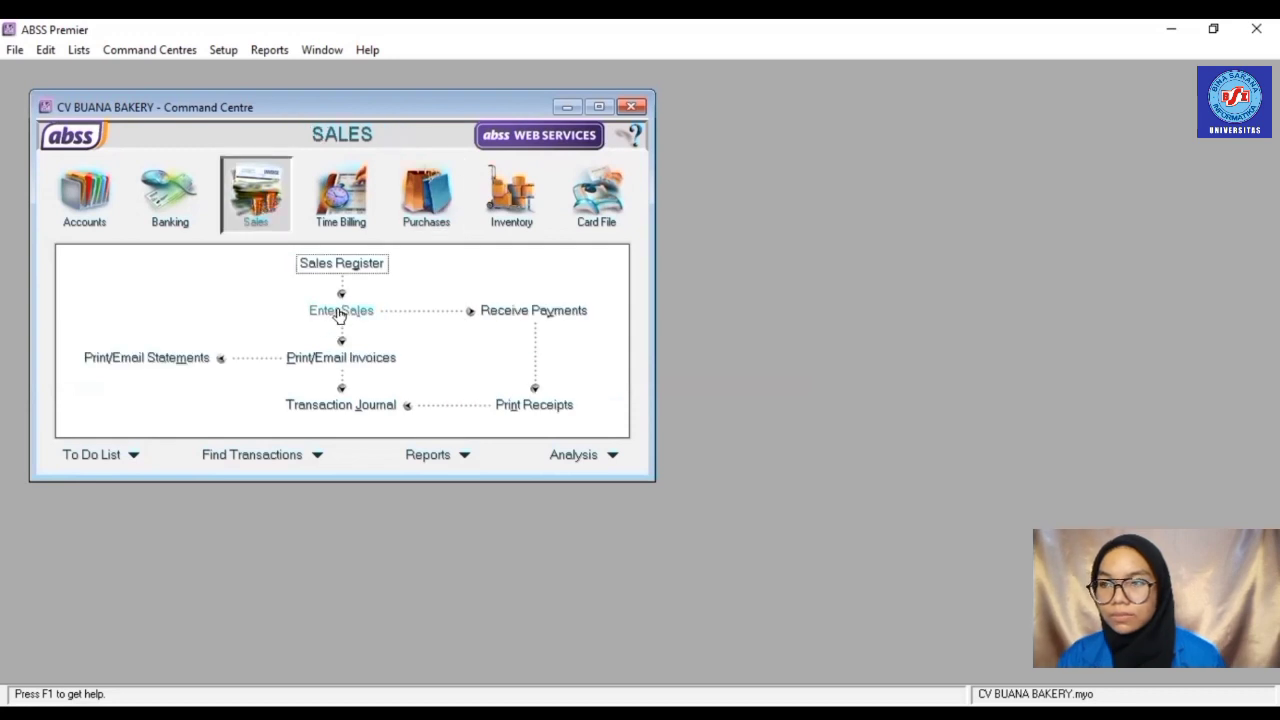
click(340, 312)
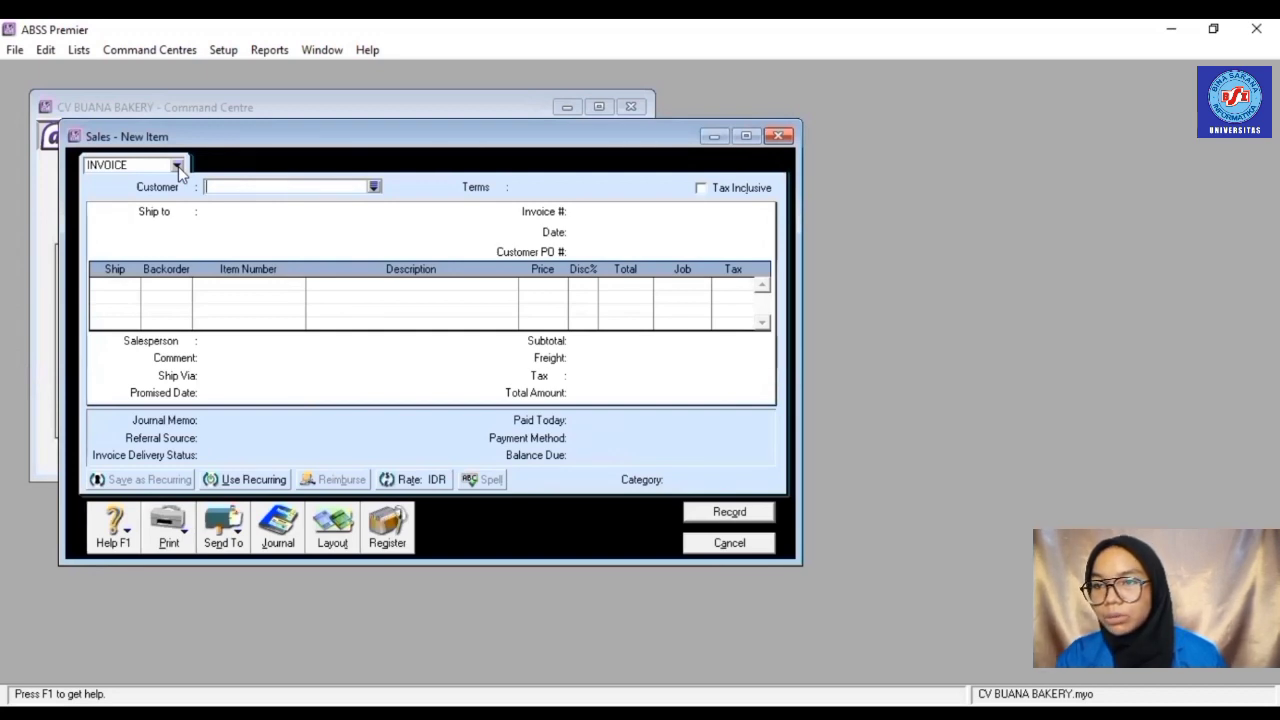
- Choose the customer and set credit terms to 2% 10th, Net EOM, due after EOM
click(372, 187)
text(BARA)
key(Return)
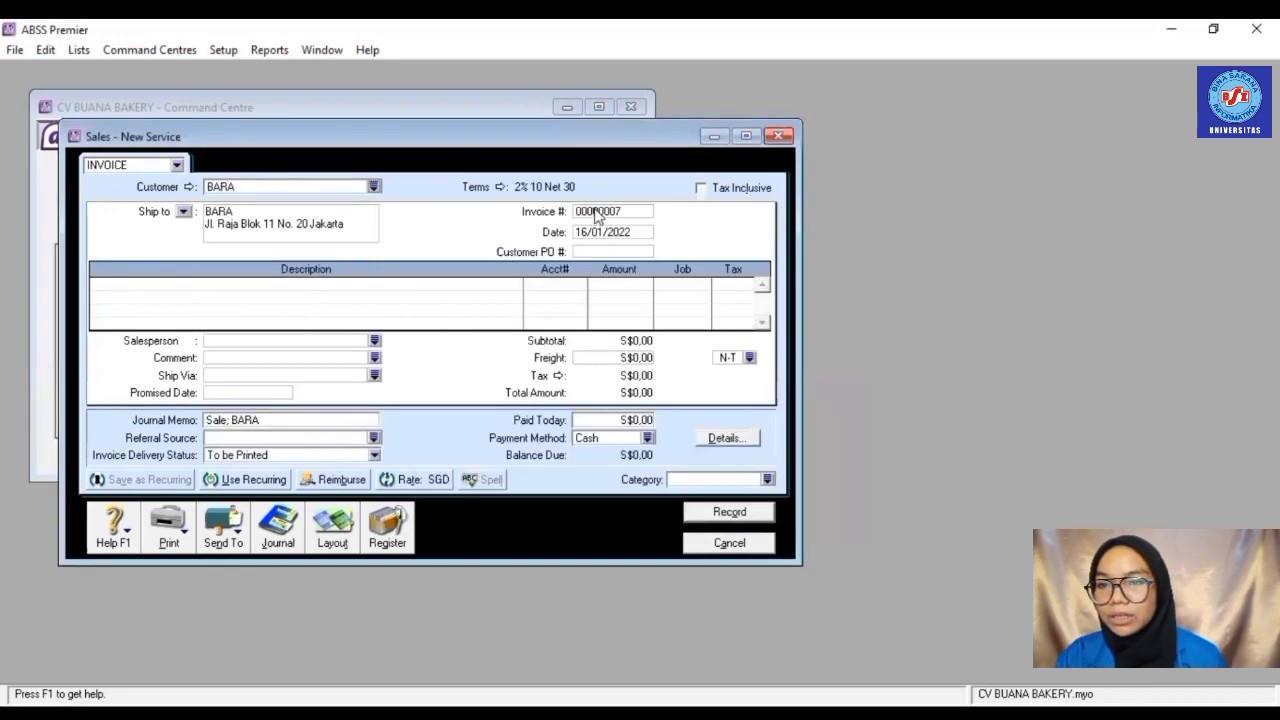
click(499, 188)
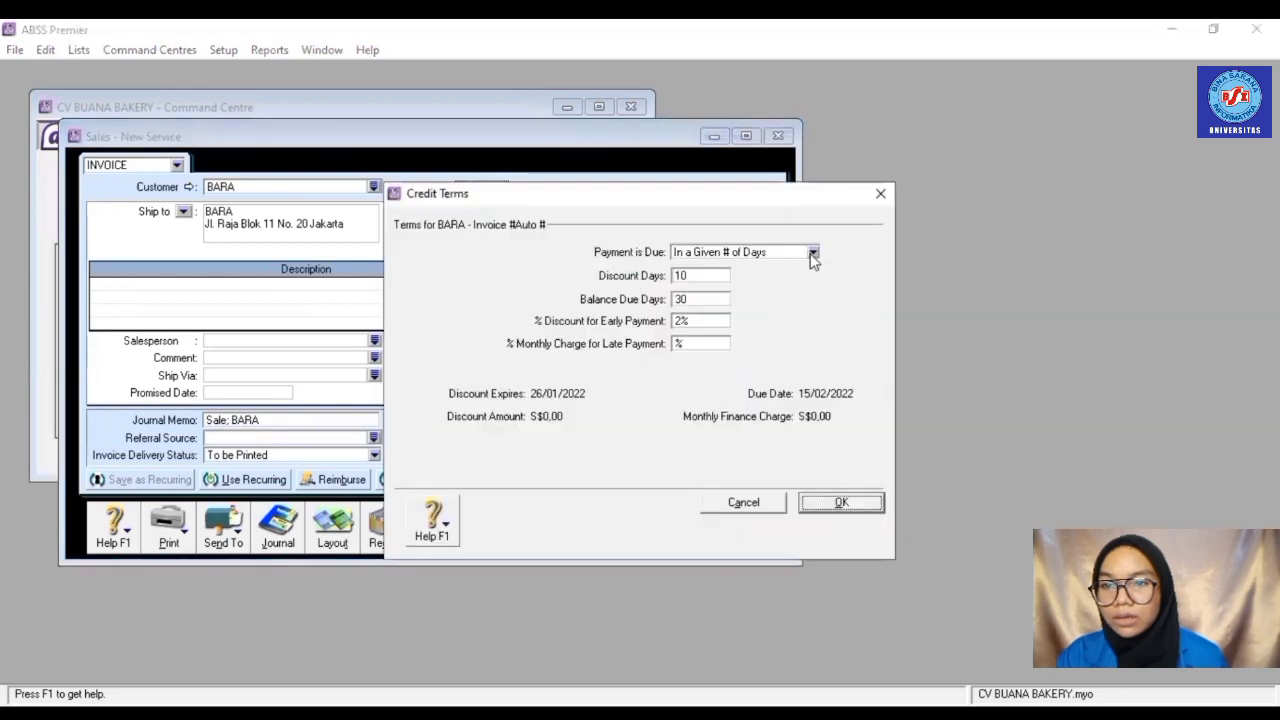
click(812, 254)
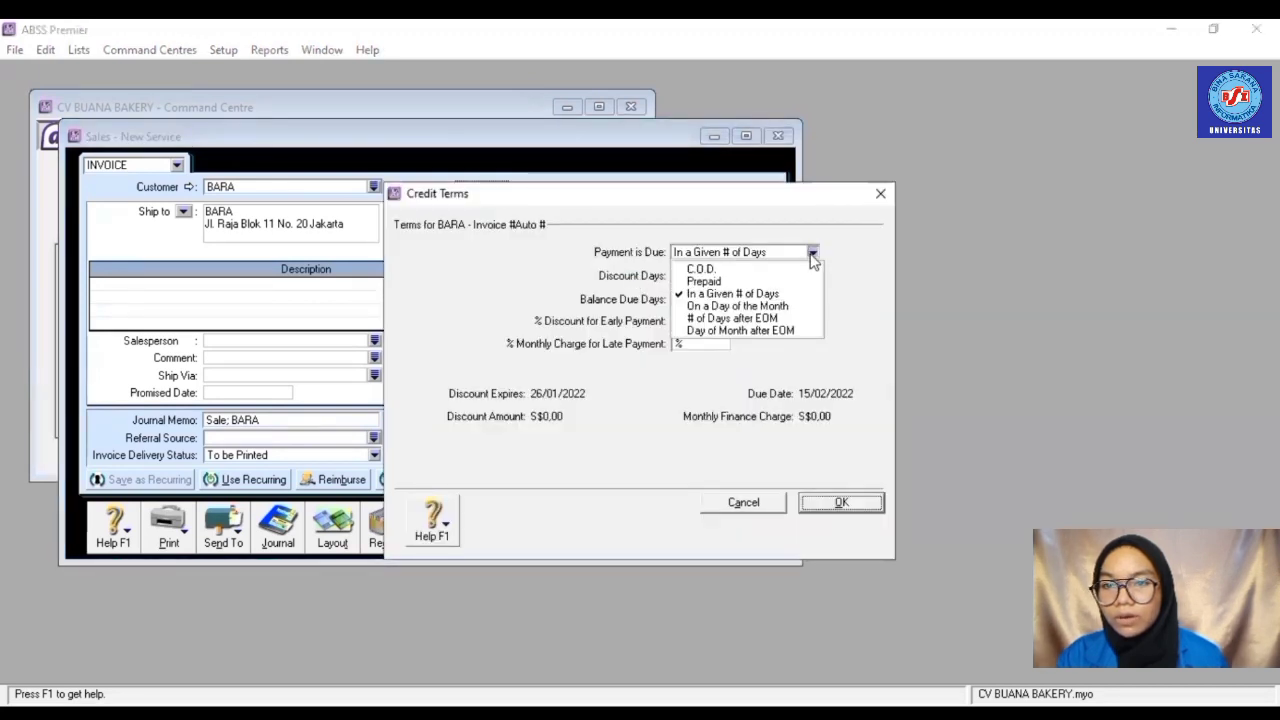
click(775, 331)
click(725, 276)
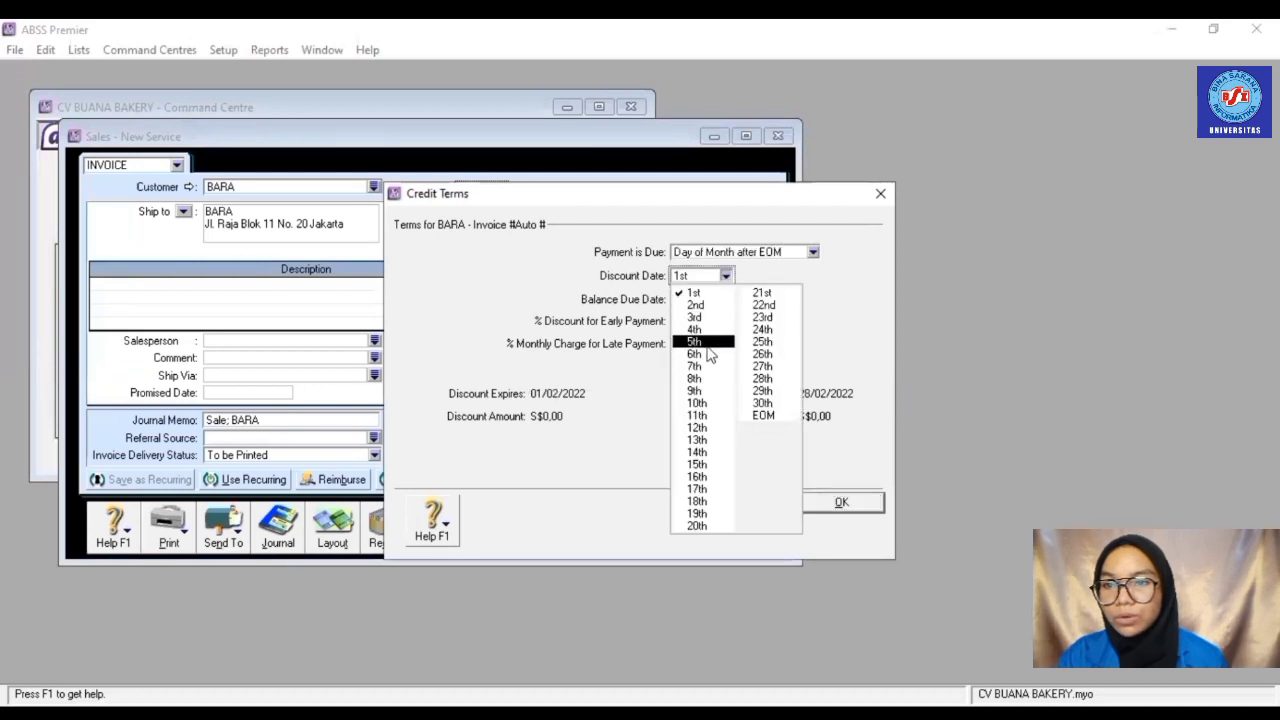
click(707, 405)
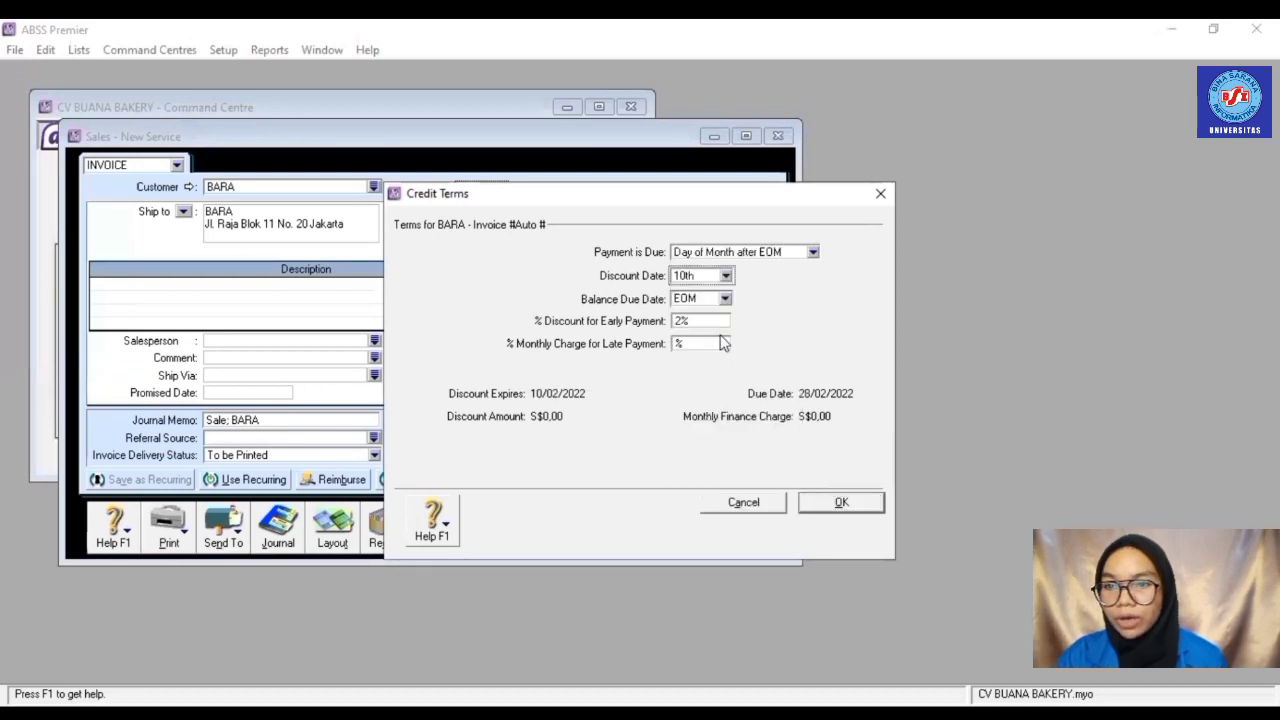
click(842, 505)
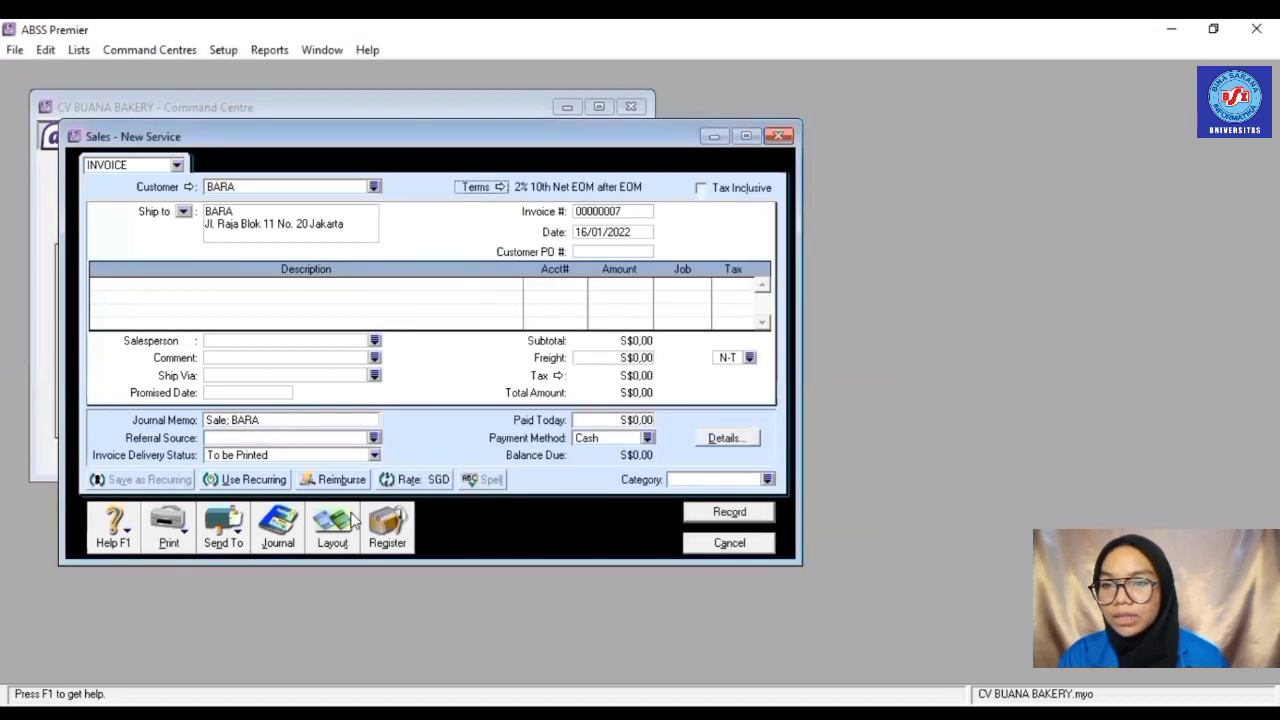
- Switch the invoice to Item layout, number it PU002 and date it 28/01/2022
click(334, 530)
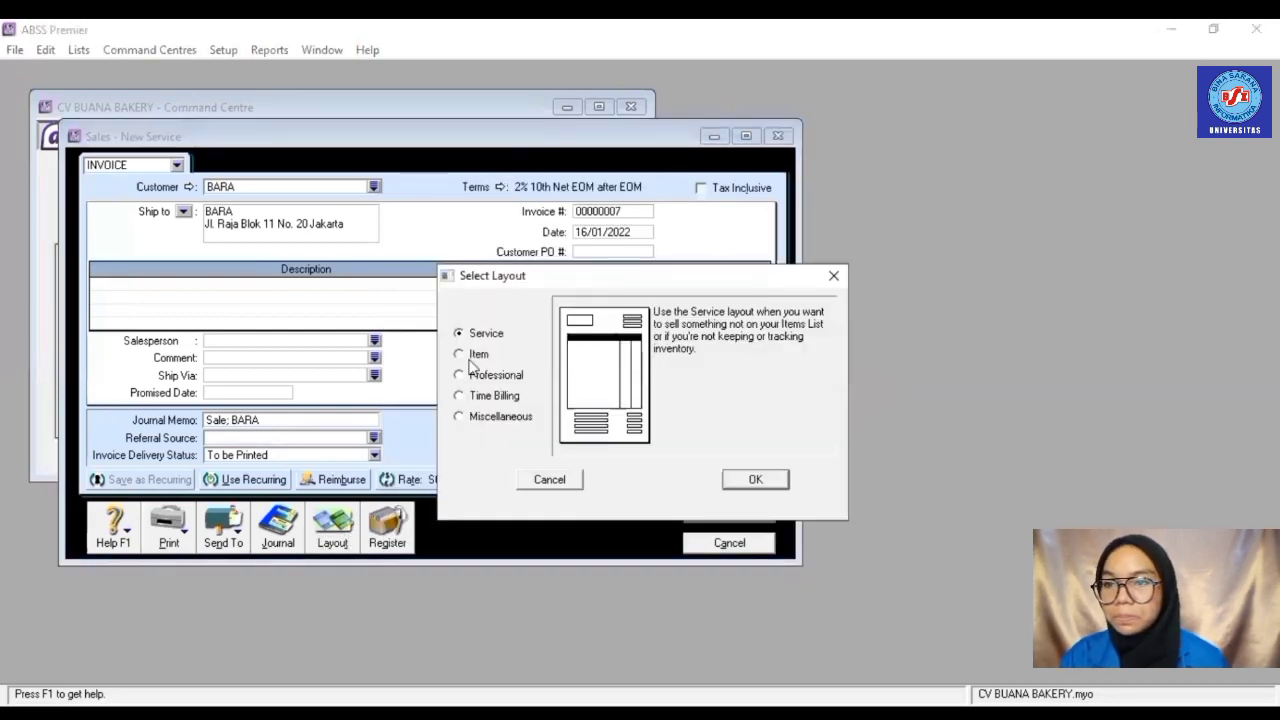
click(462, 355)
click(762, 482)
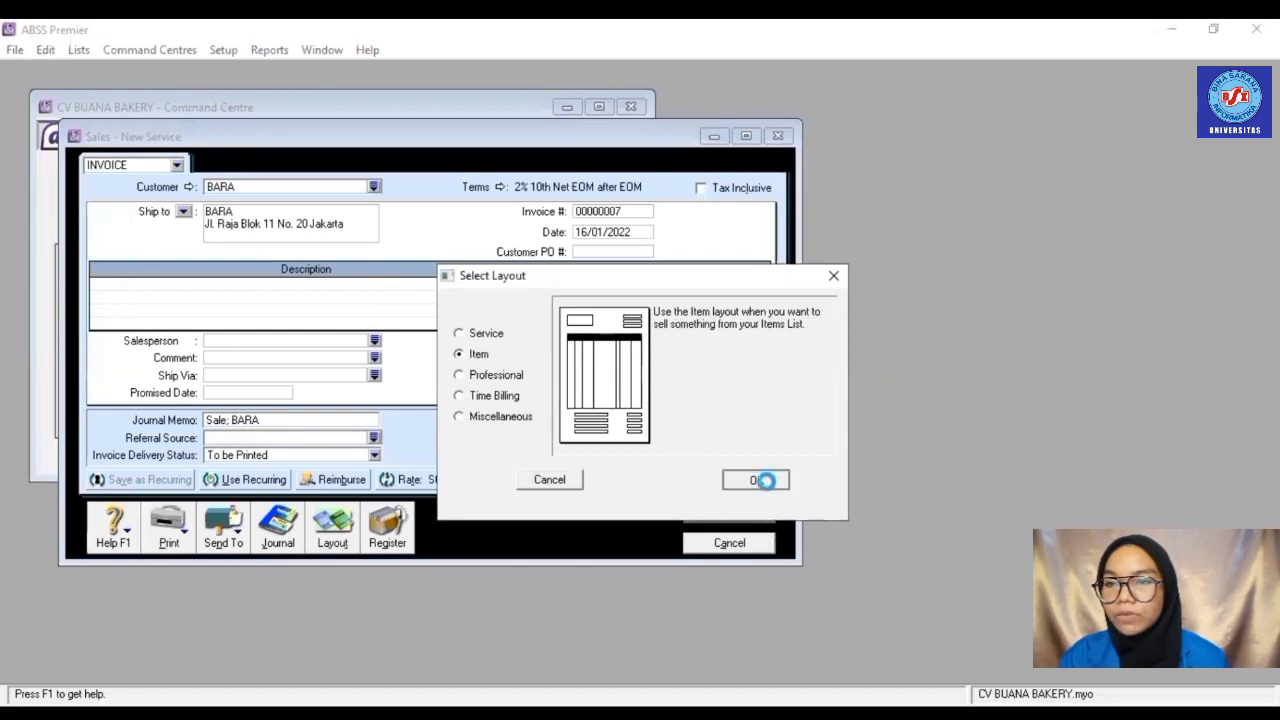
click(616, 211)
text(PU002)
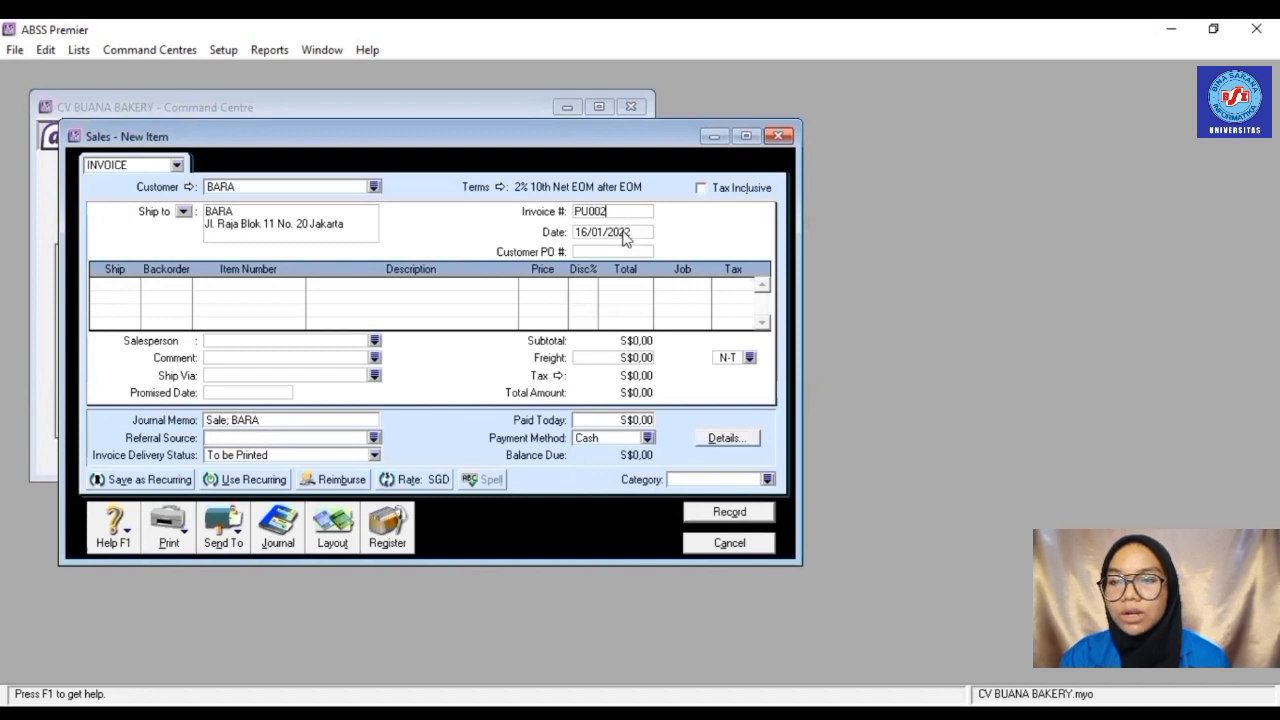
click(624, 232)
text(28)
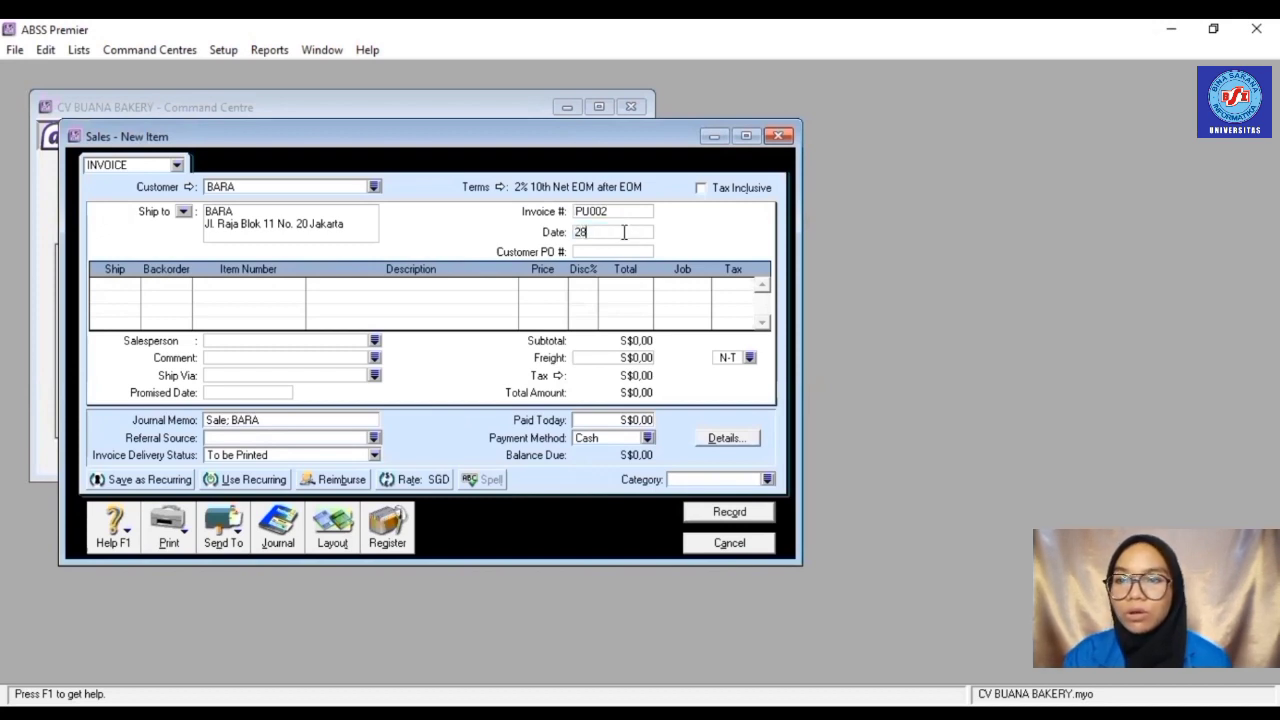
text(/01/2022)
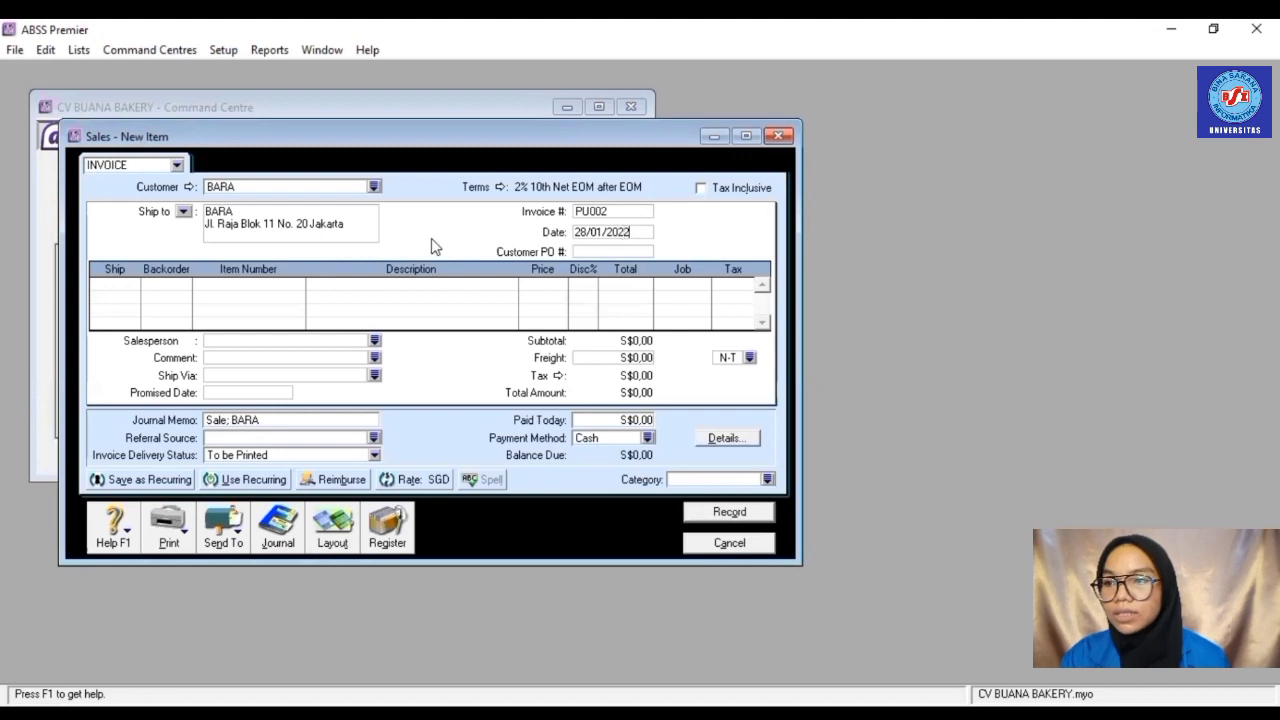
- Add a line for -2 Cheese Cake (R002) under job Produk
click(134, 283)
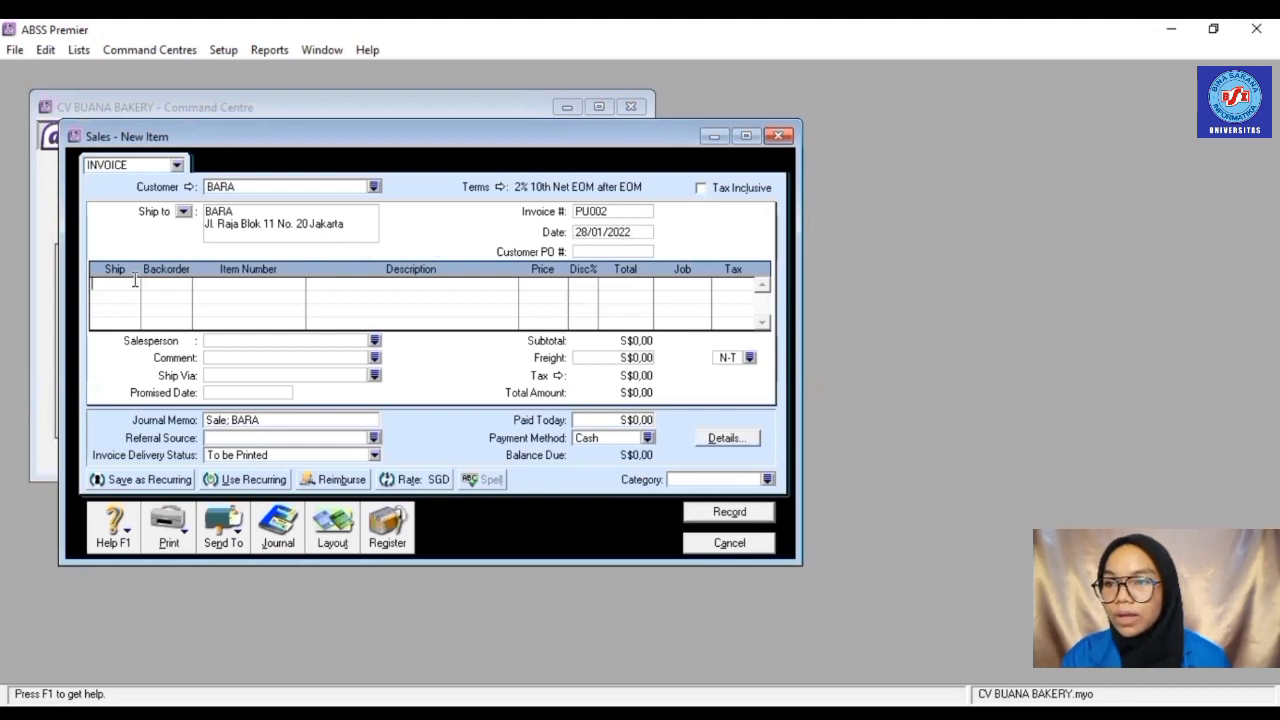
text(1)
key(BackSpace)
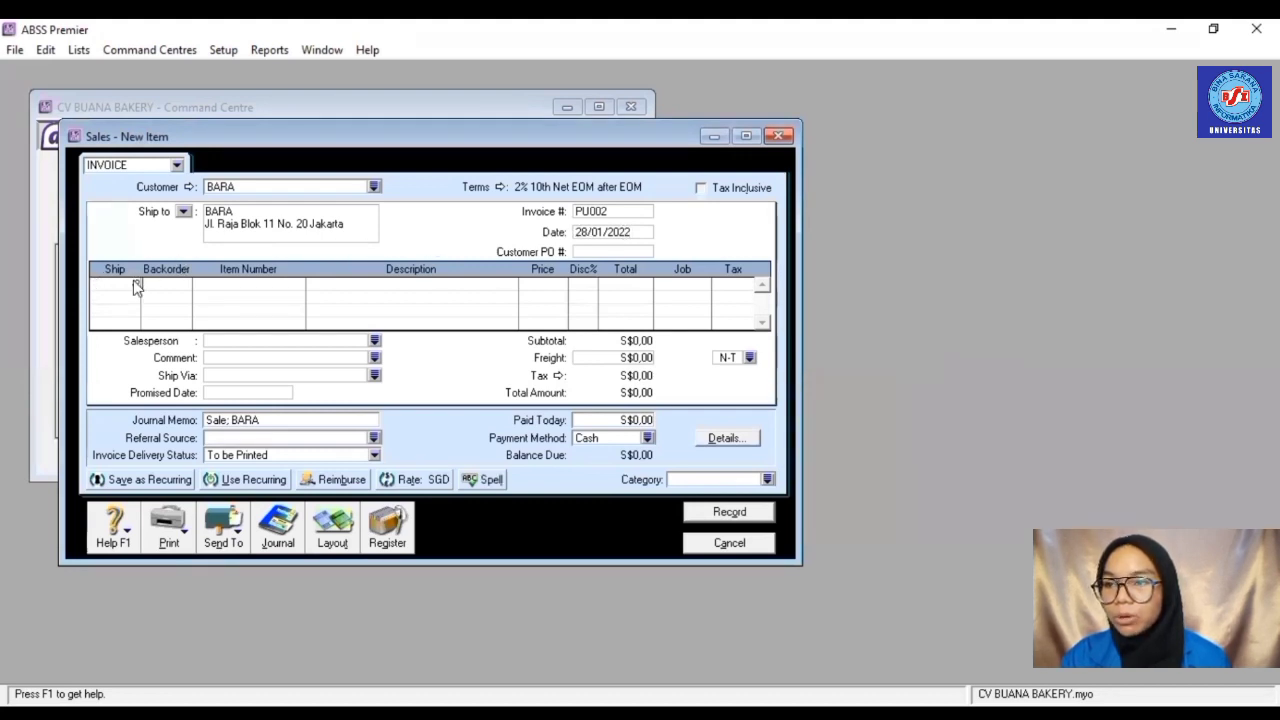
key(Tab)
text(P001)
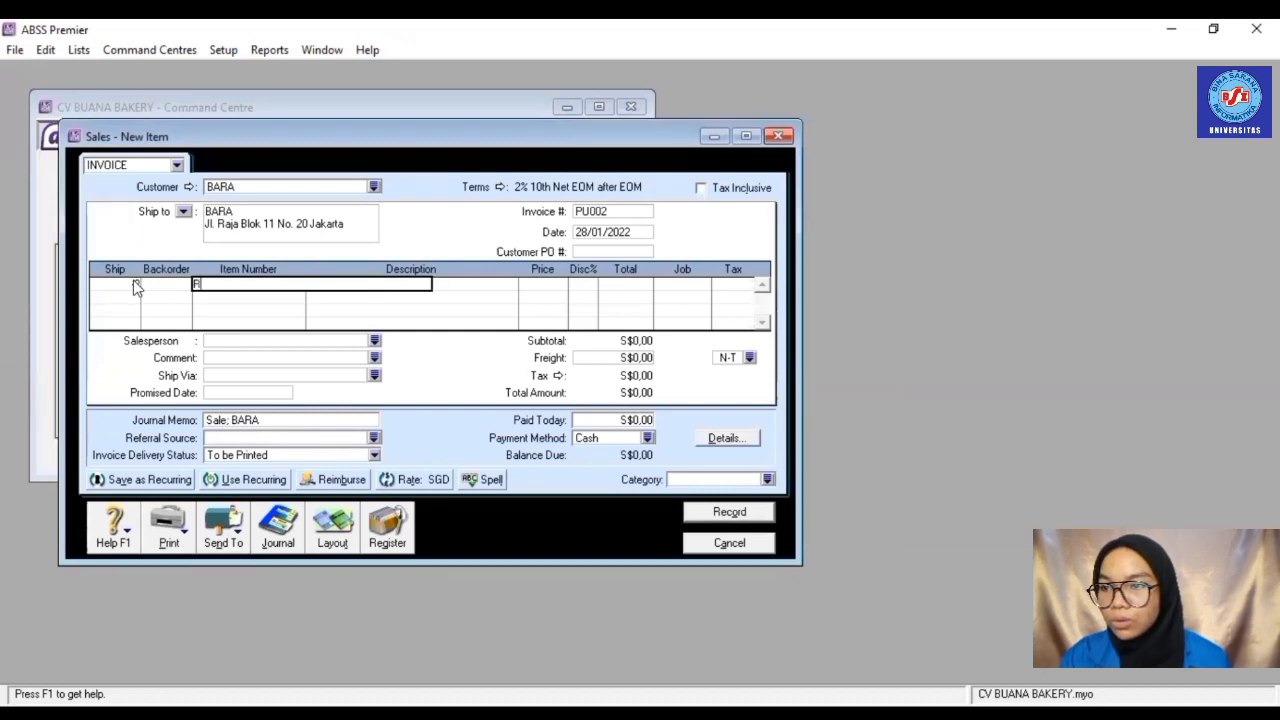
text(R002Q)
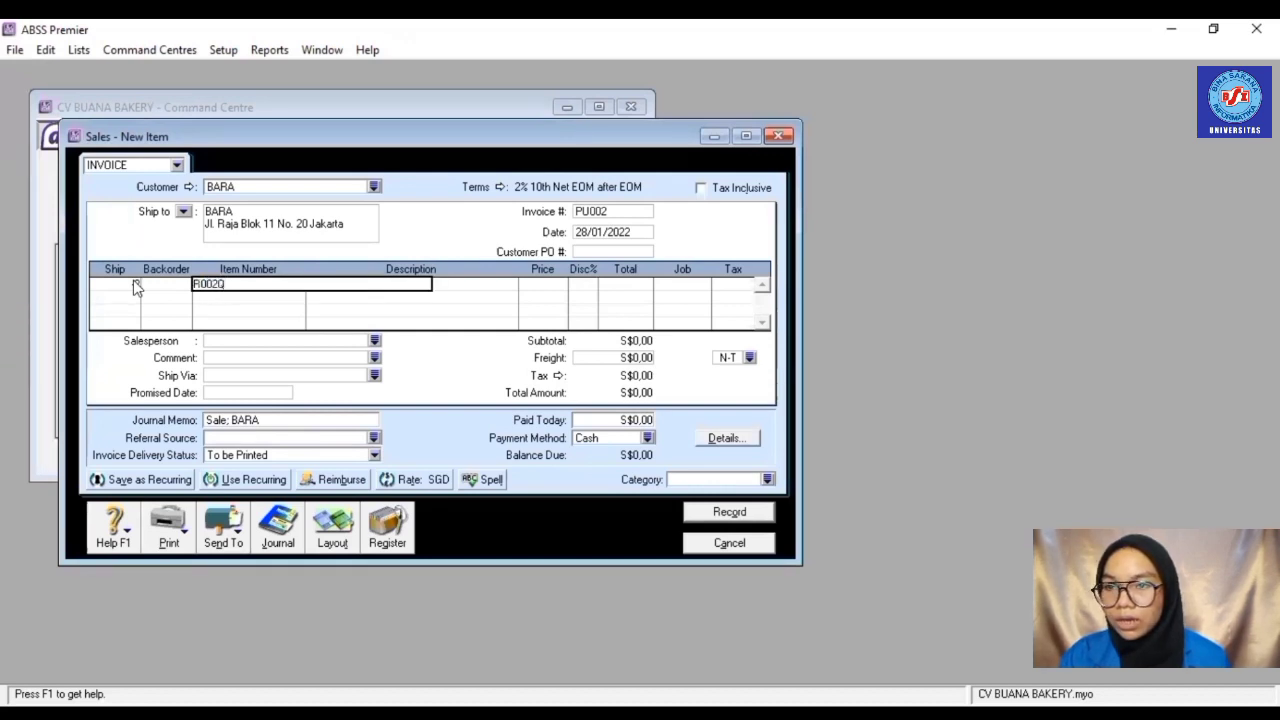
key(BackSpace)
key(Tab)
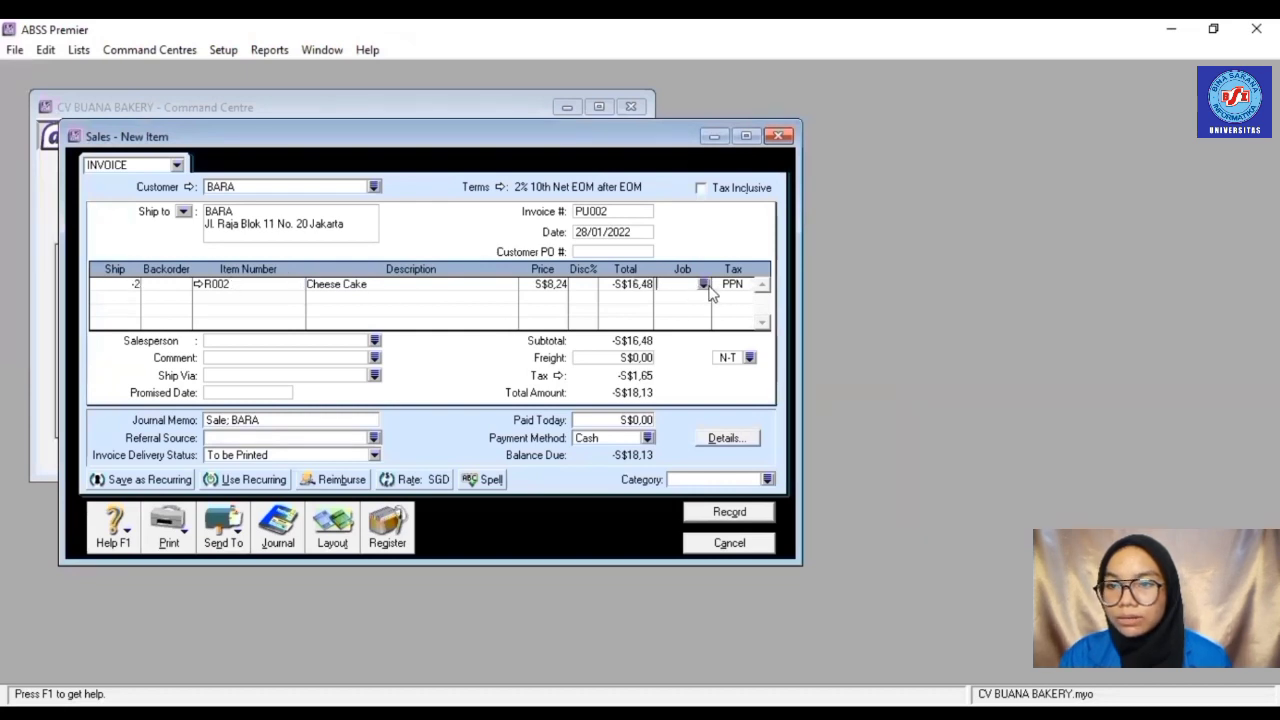
click(703, 284)
double_click(589, 286)
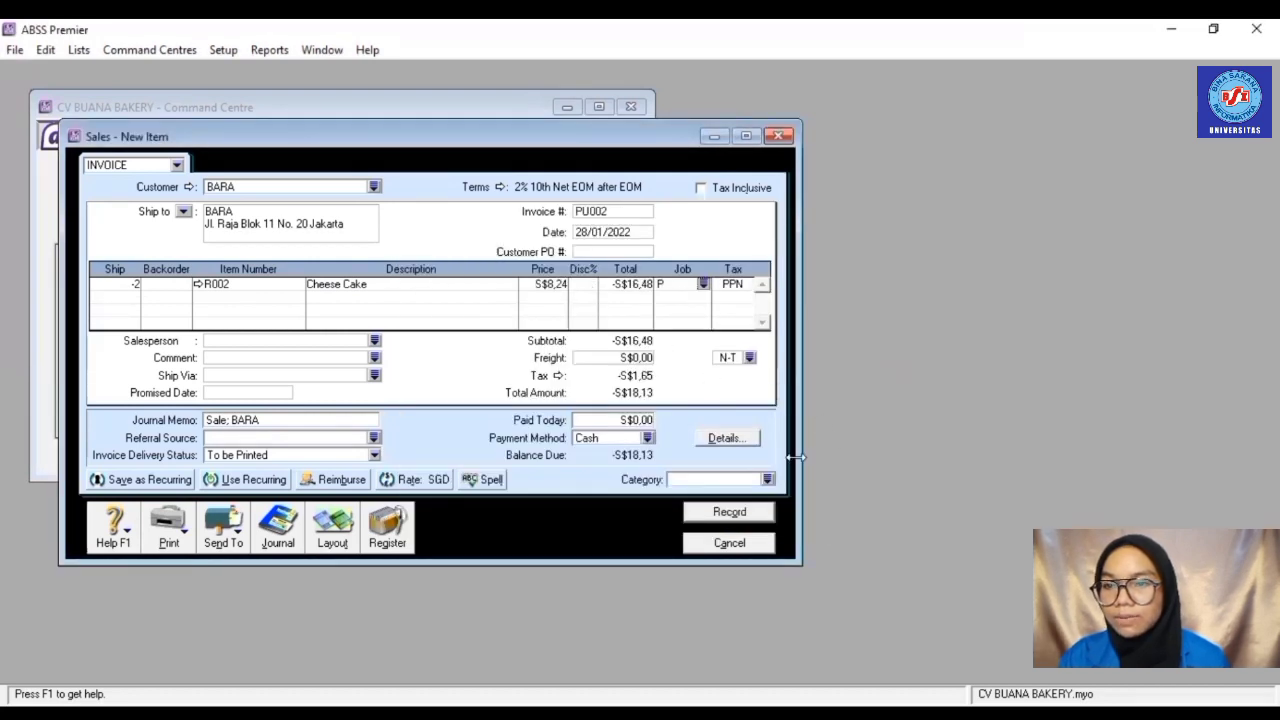
- Set the invoice category to 0 and record the -S$18,13 sales return
click(768, 480)
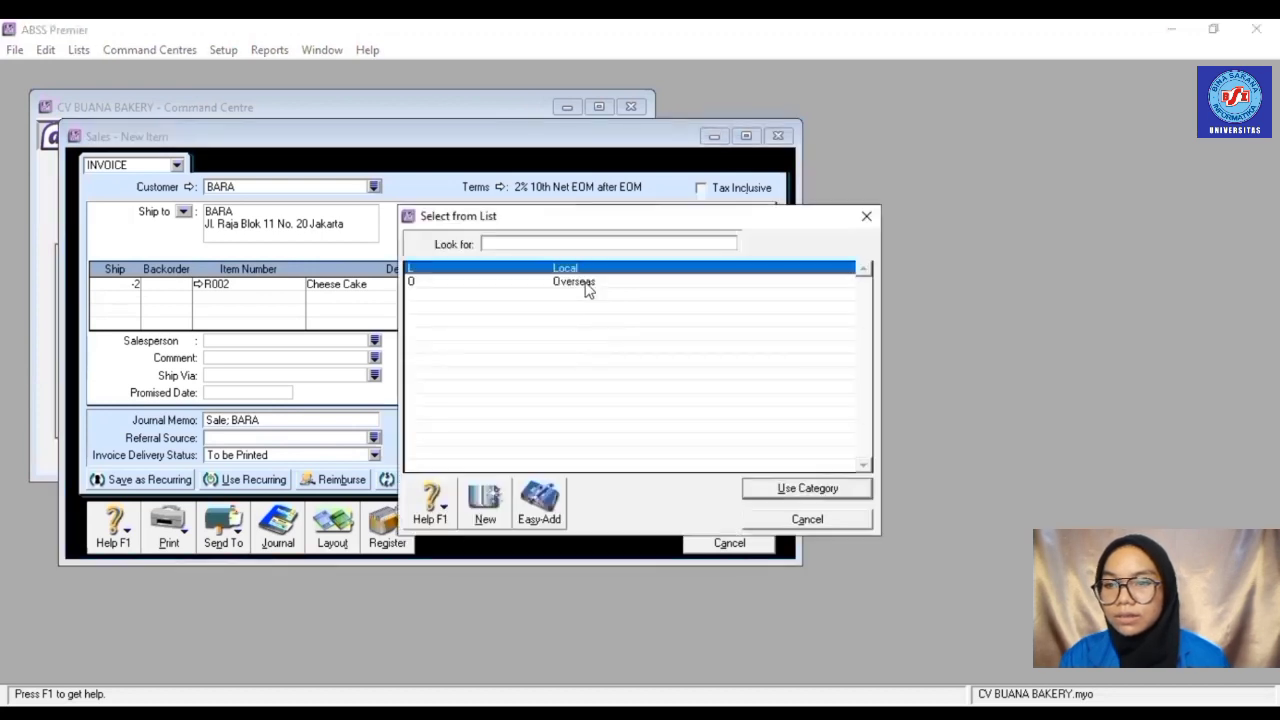
click(586, 288)
double_click(589, 289)
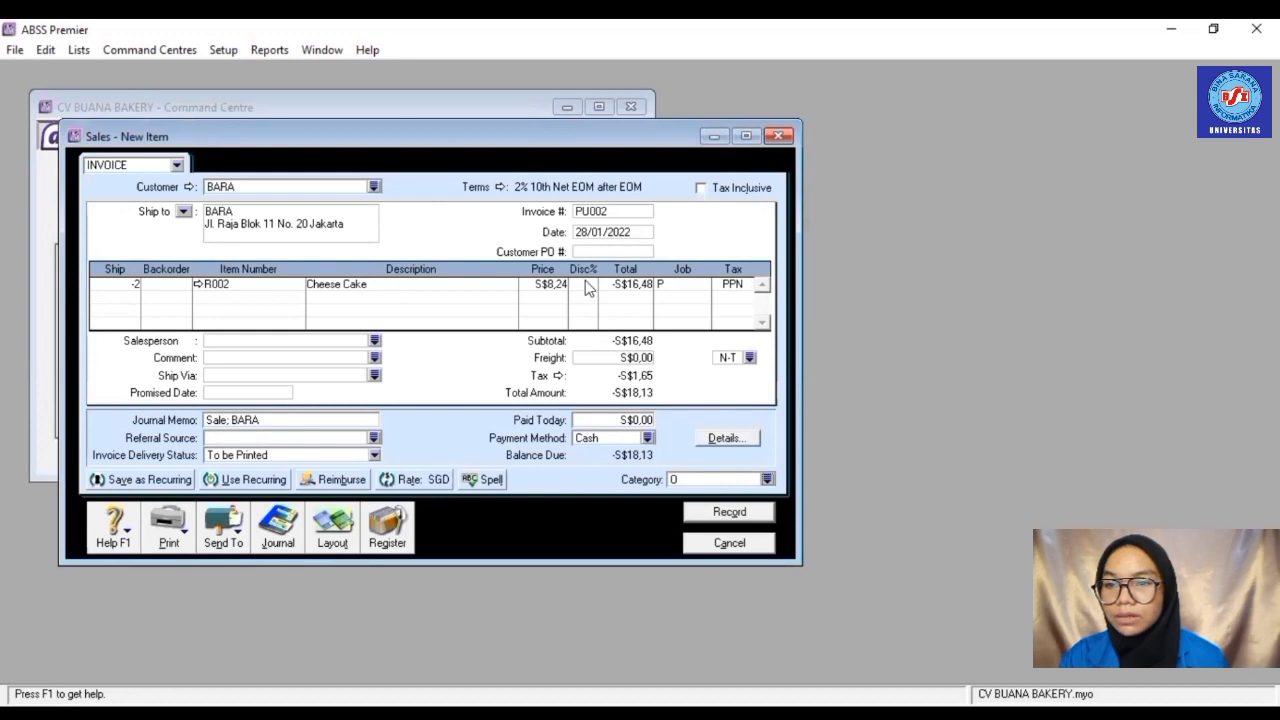
click(752, 515)
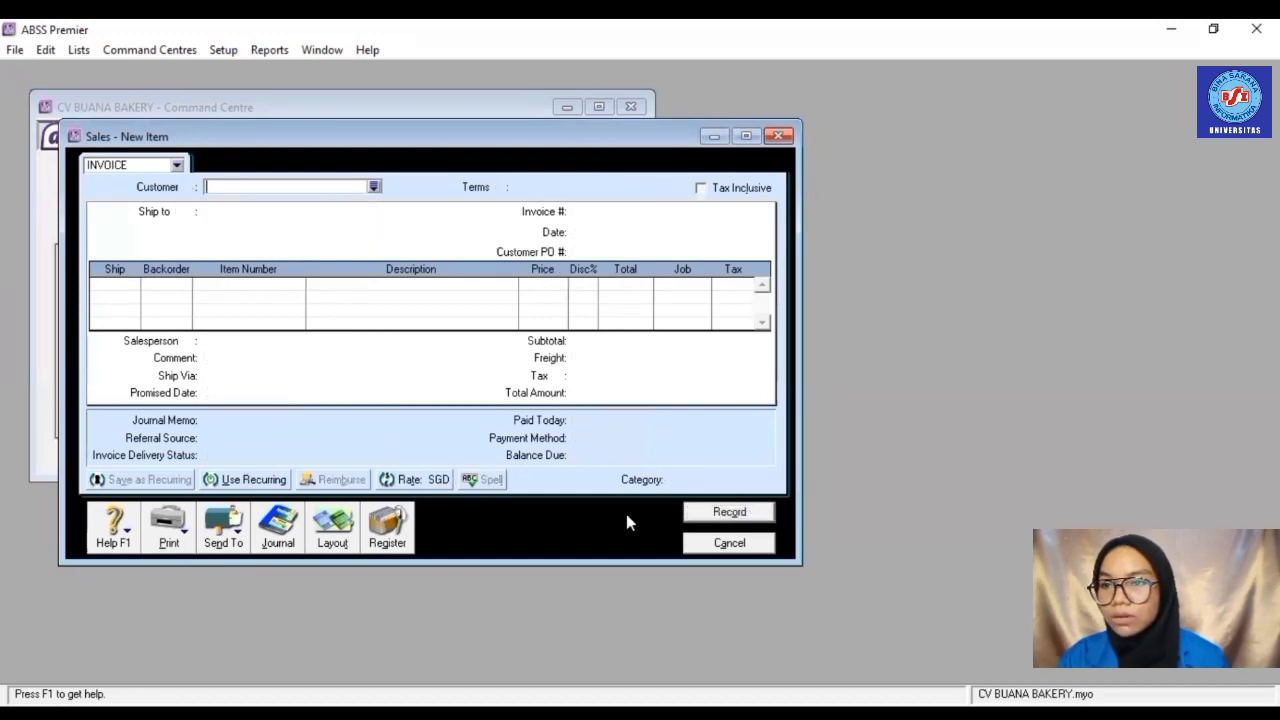
- Settle credit PU002 with a S$18,13 cash refund dated 28/01/2022, then close the Sales Register
click(388, 530)
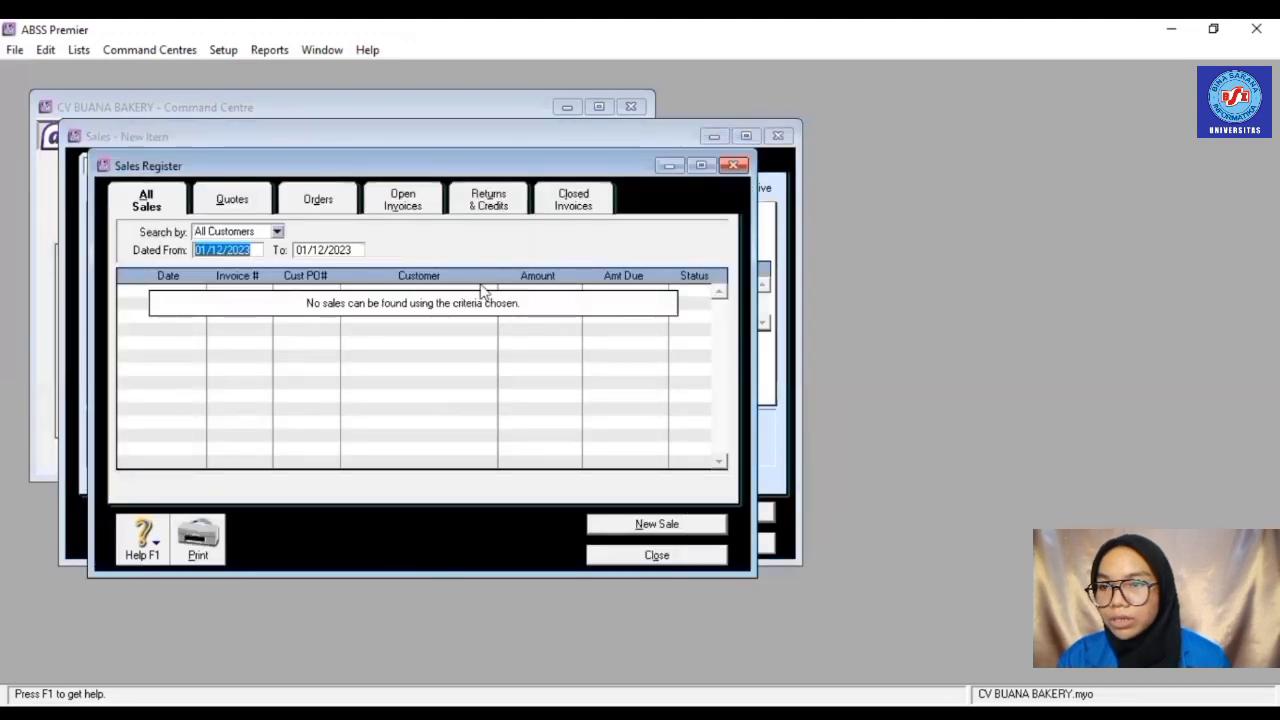
click(502, 205)
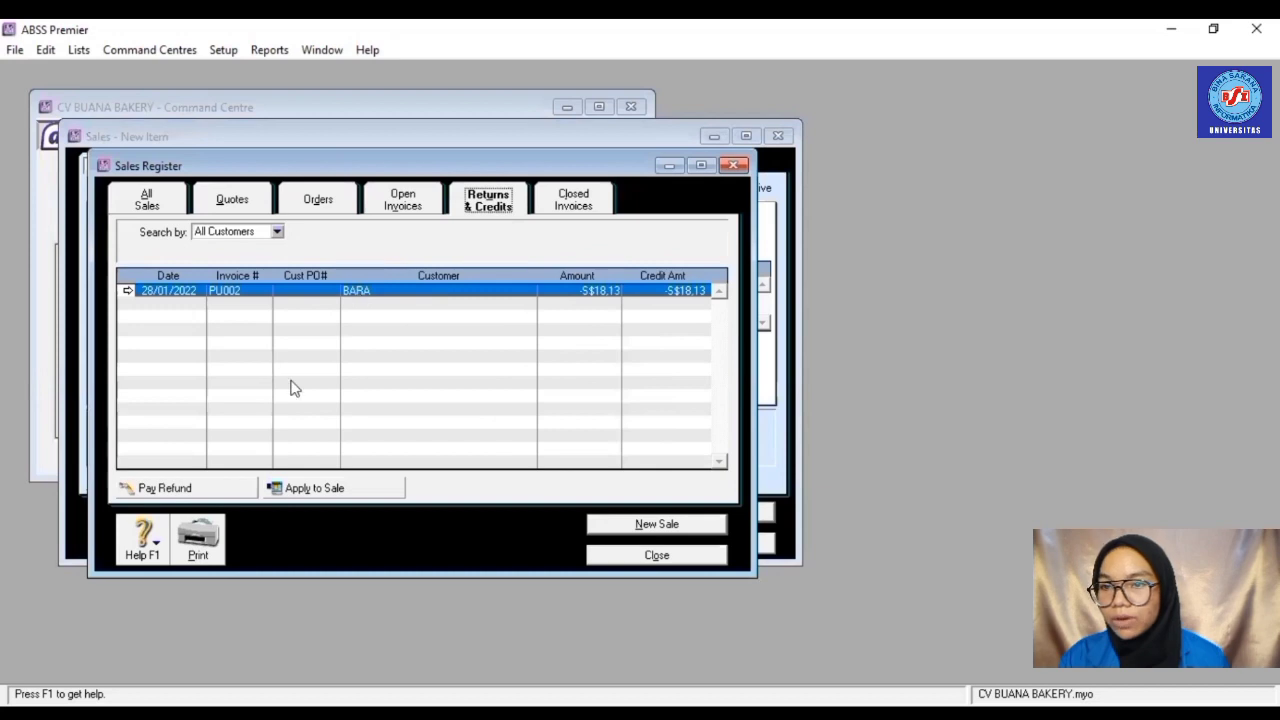
click(189, 489)
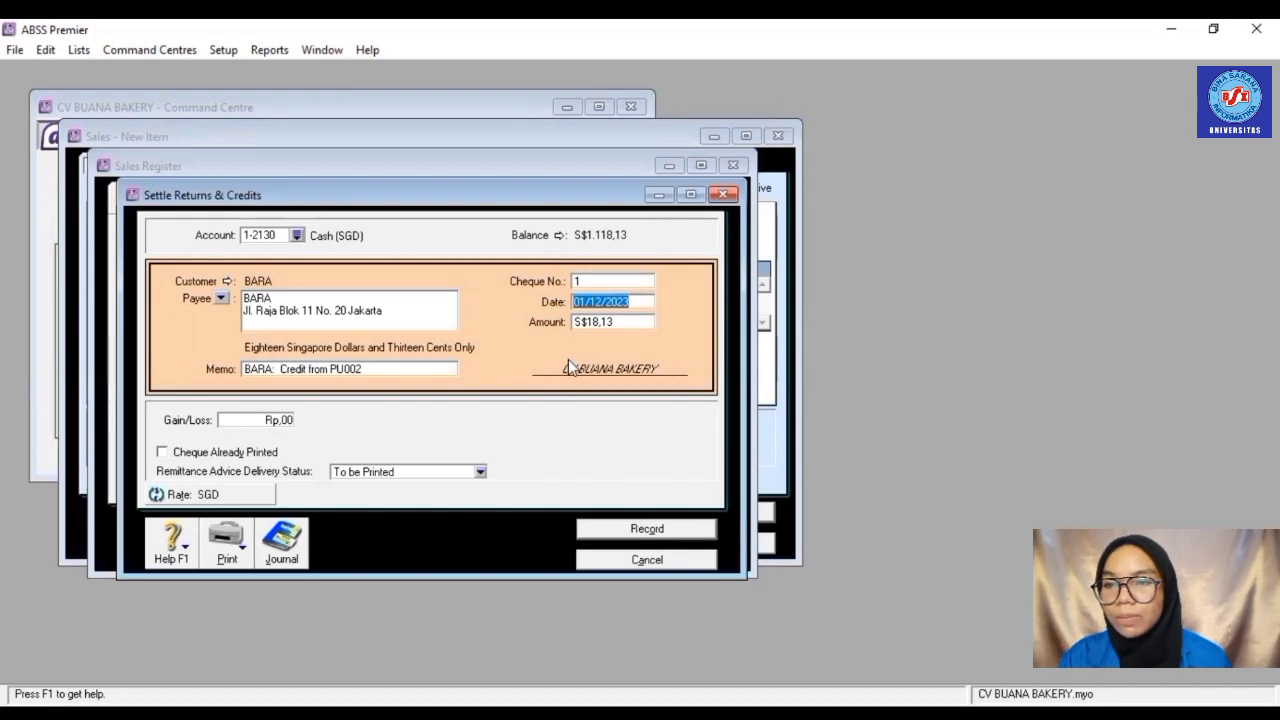
text(2)
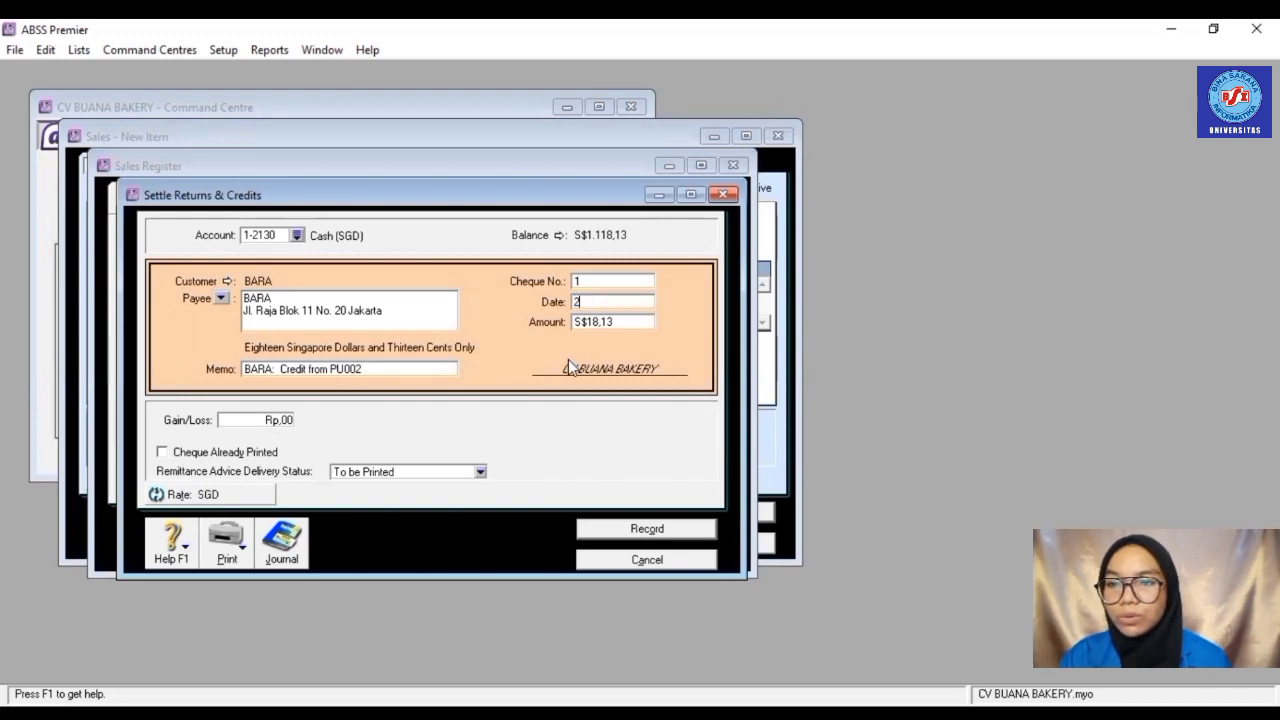
text(8/0)
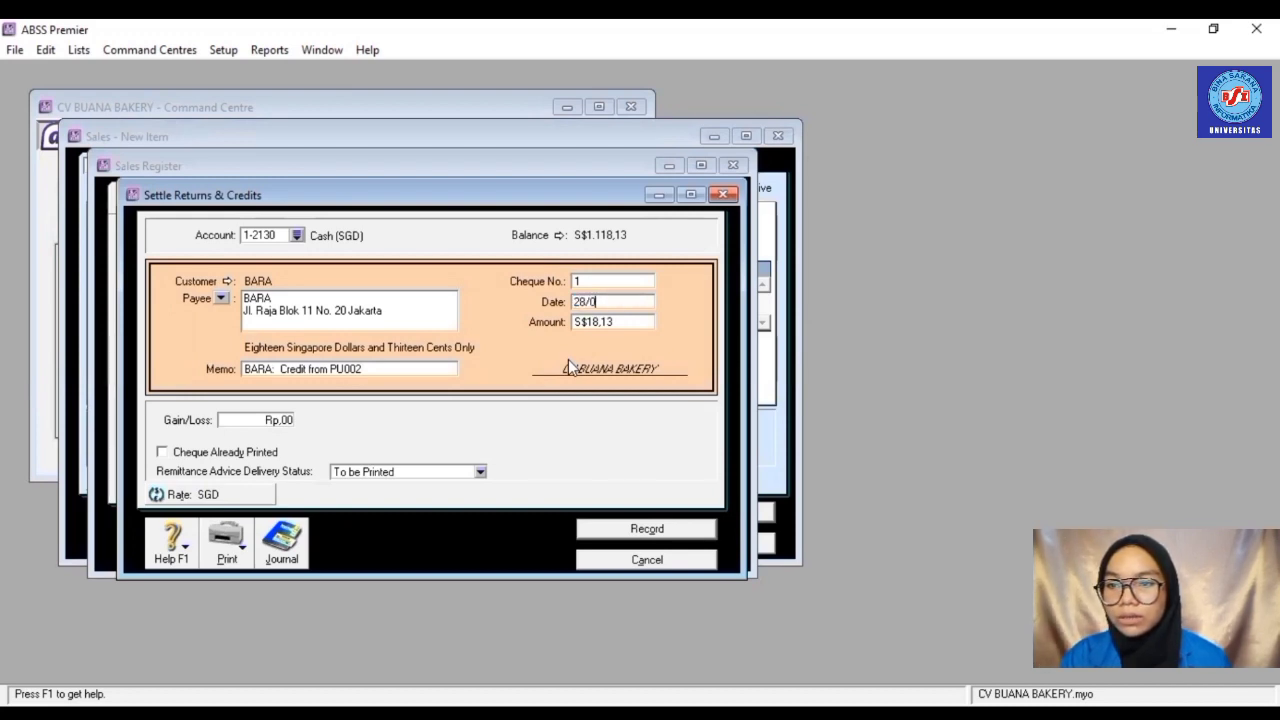
text(1/2022)
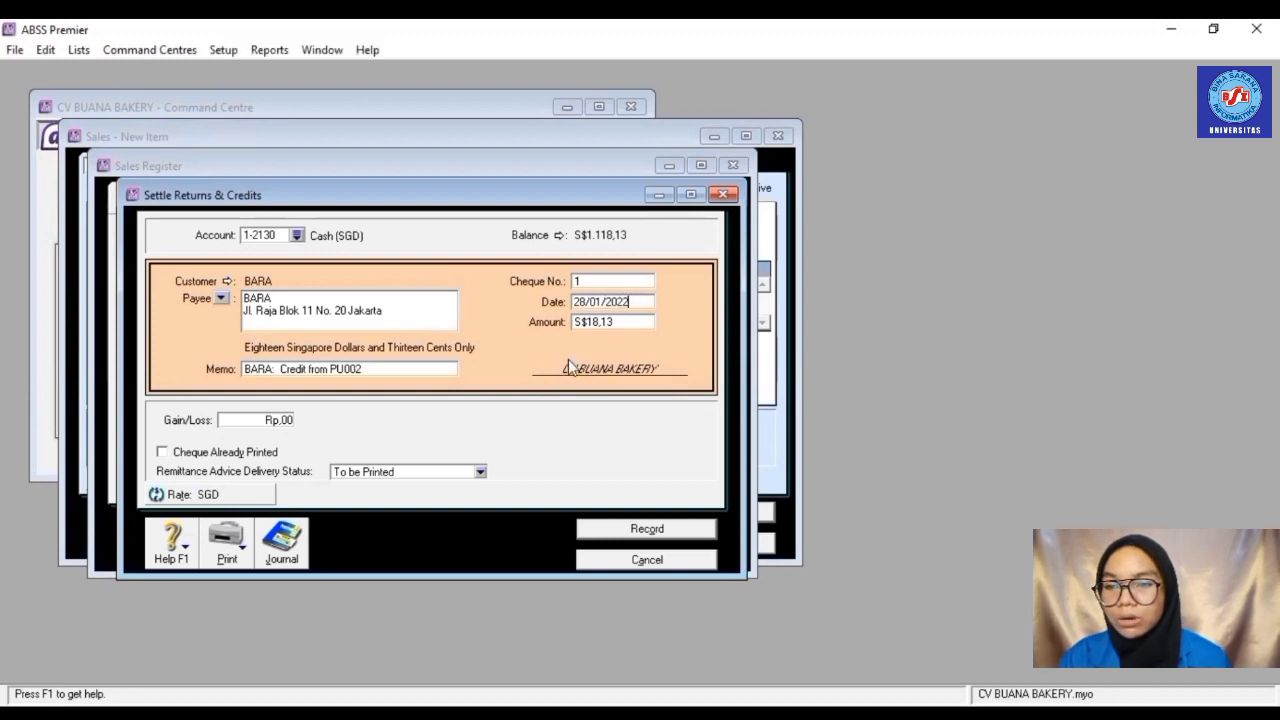
click(647, 530)
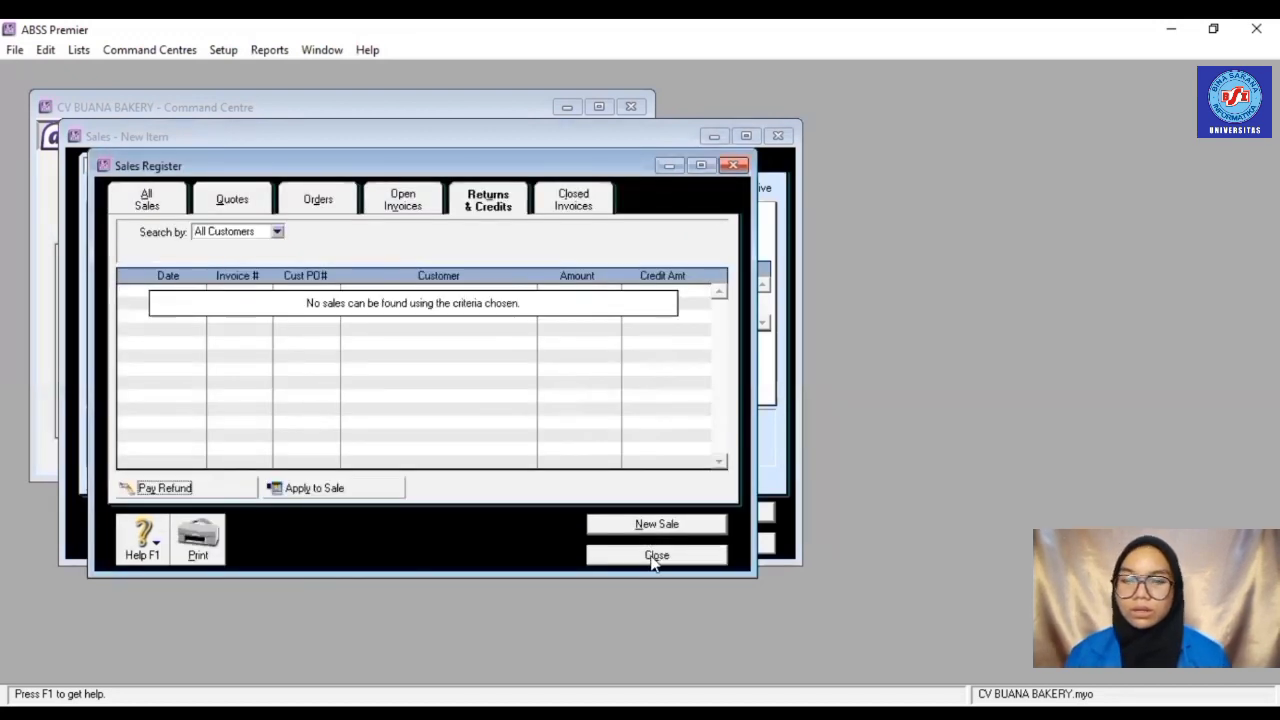
click(647, 528)
- Discard the blank sale and start journal entry BKM002, dated 29/01/2022, memo SETORAN PEMILIK
click(707, 545)
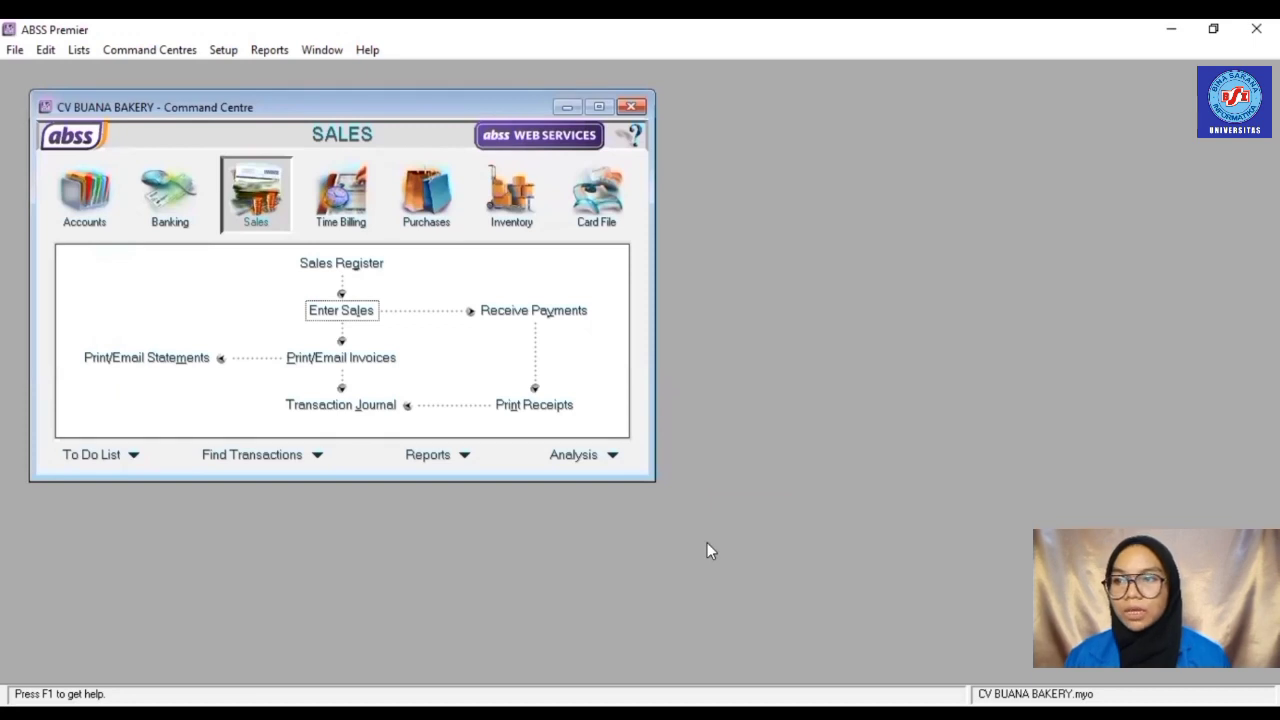
click(84, 214)
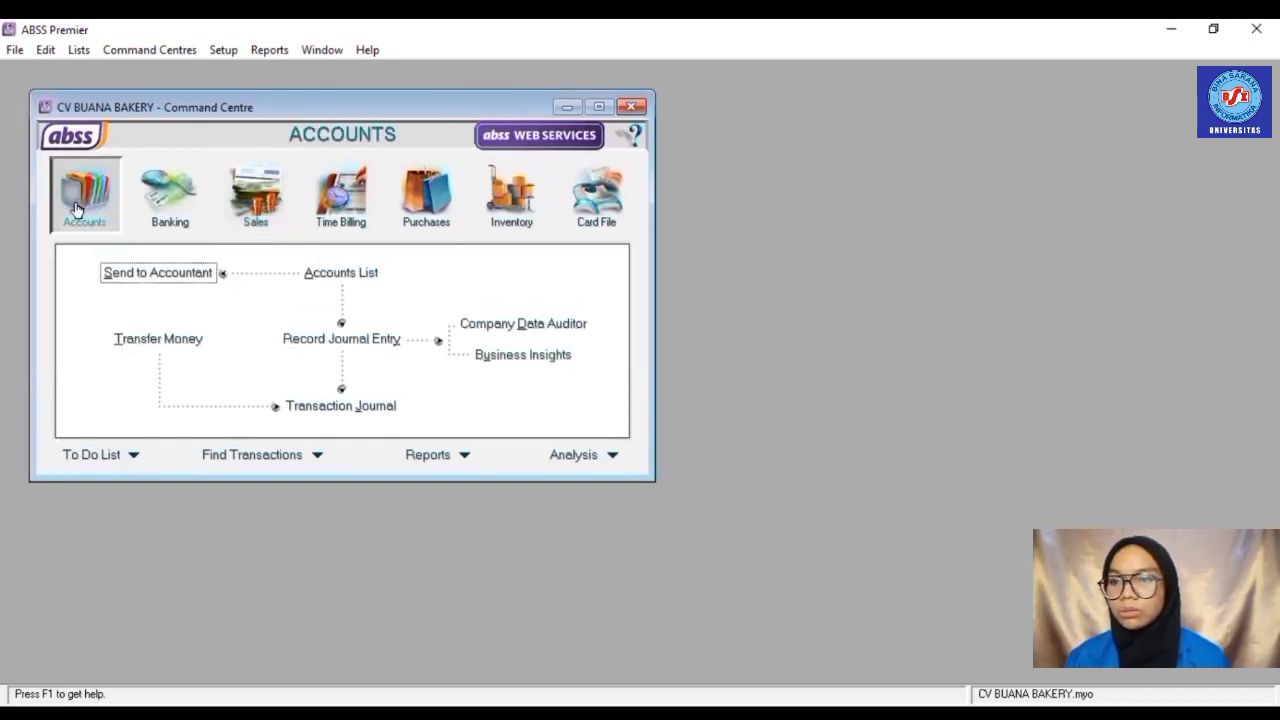
click(376, 340)
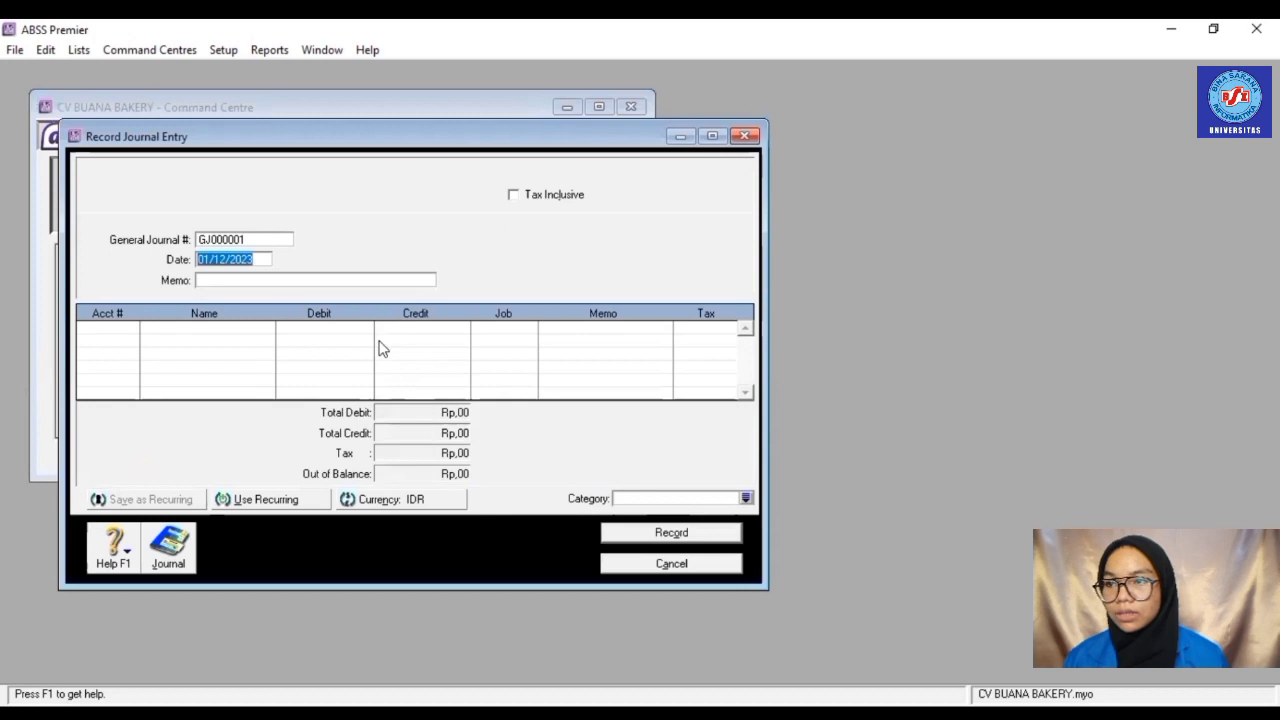
click(232, 239)
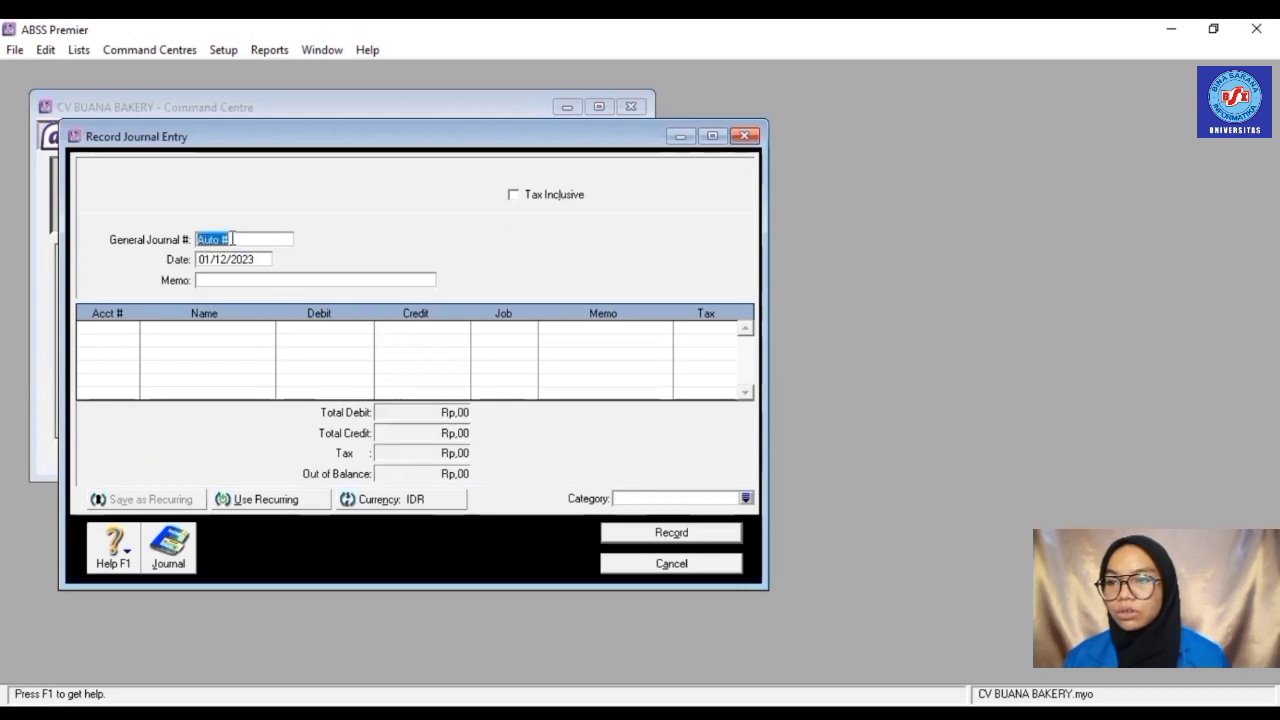
text(BKM)
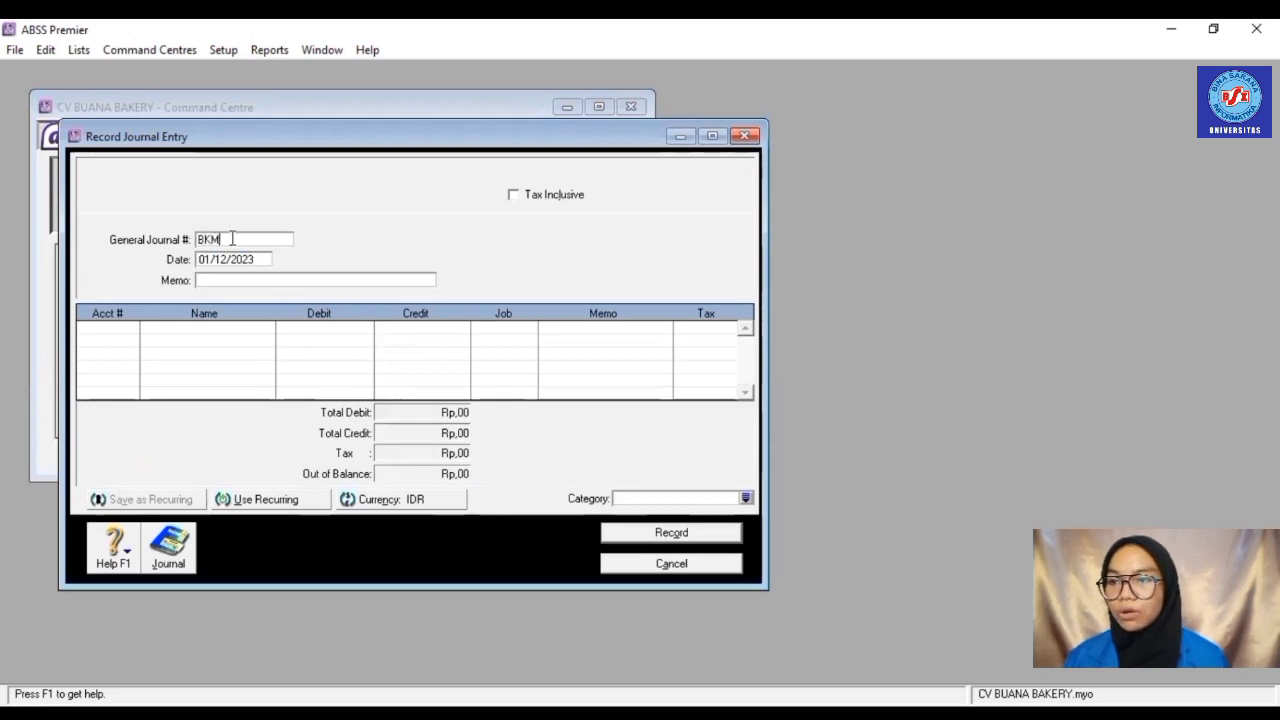
text(00)
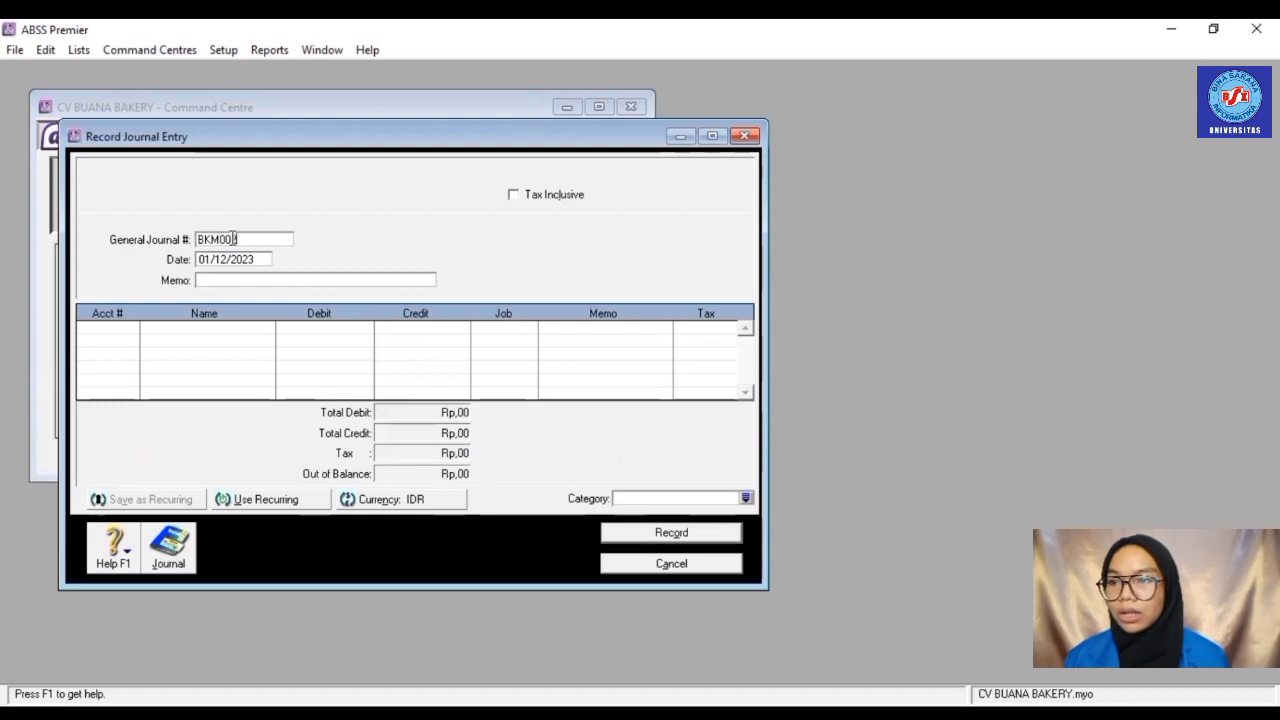
text(2)
click(254, 258)
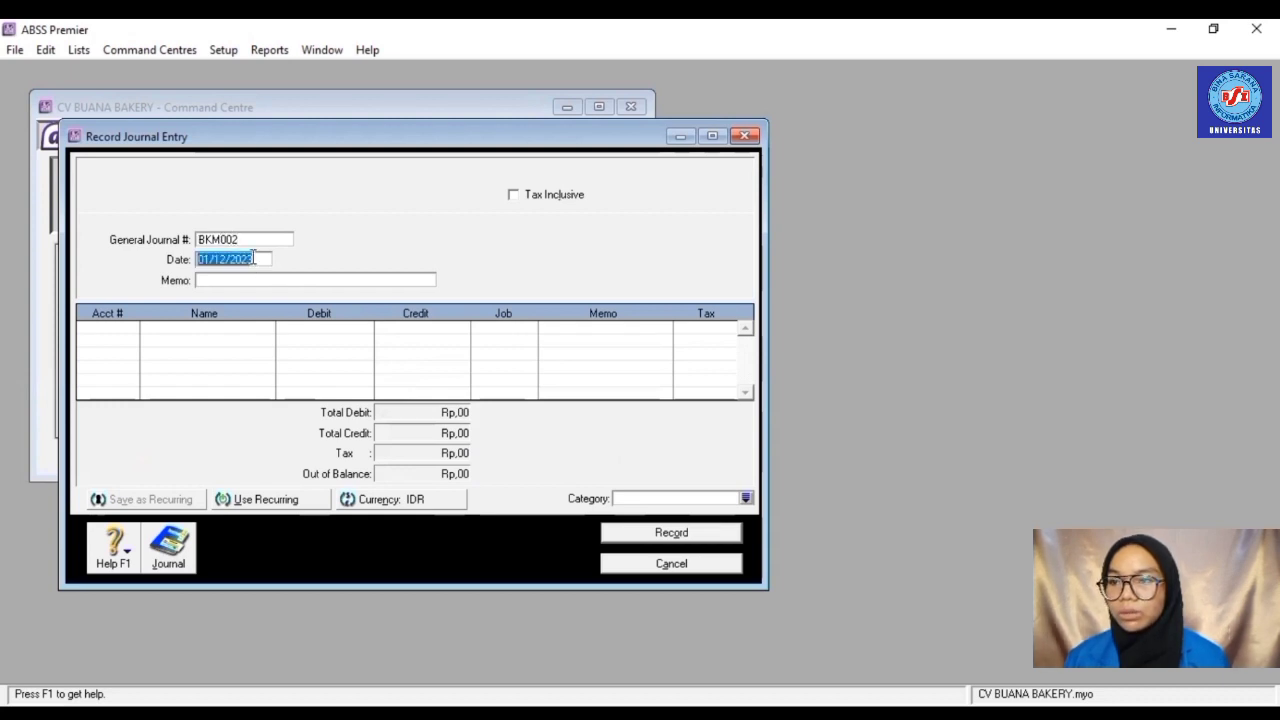
text(29/0)
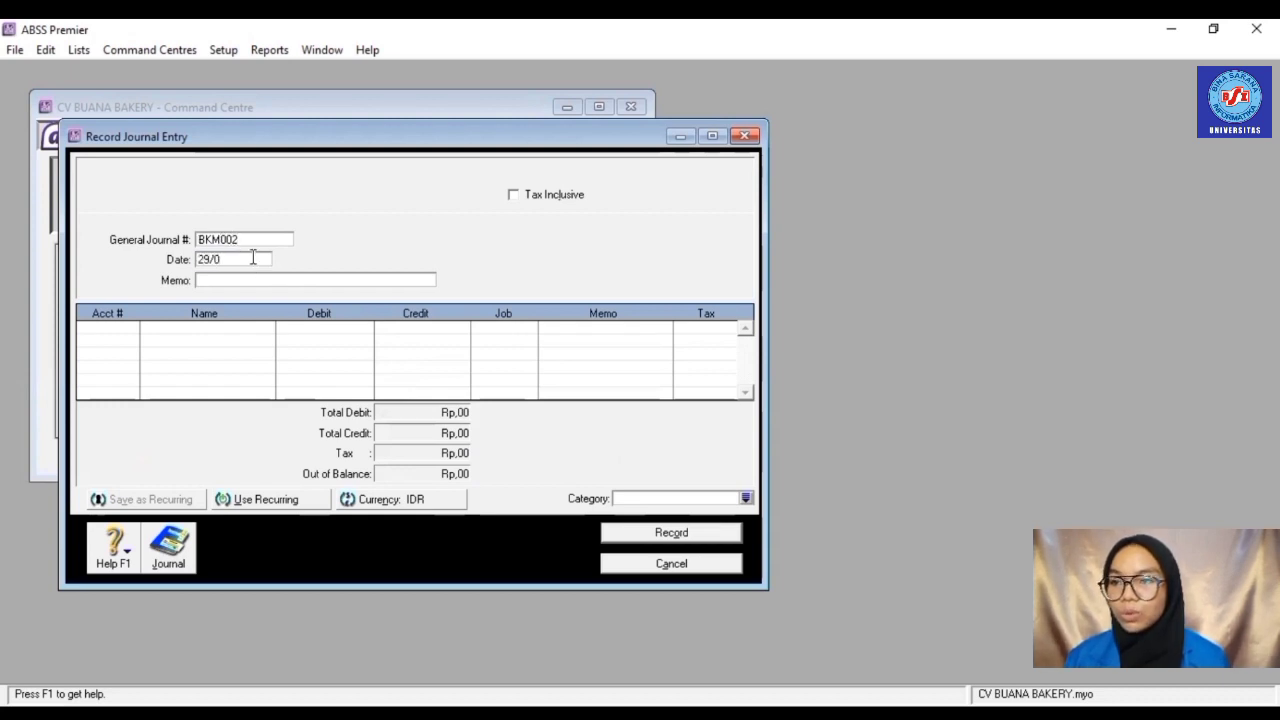
text(1/2022)
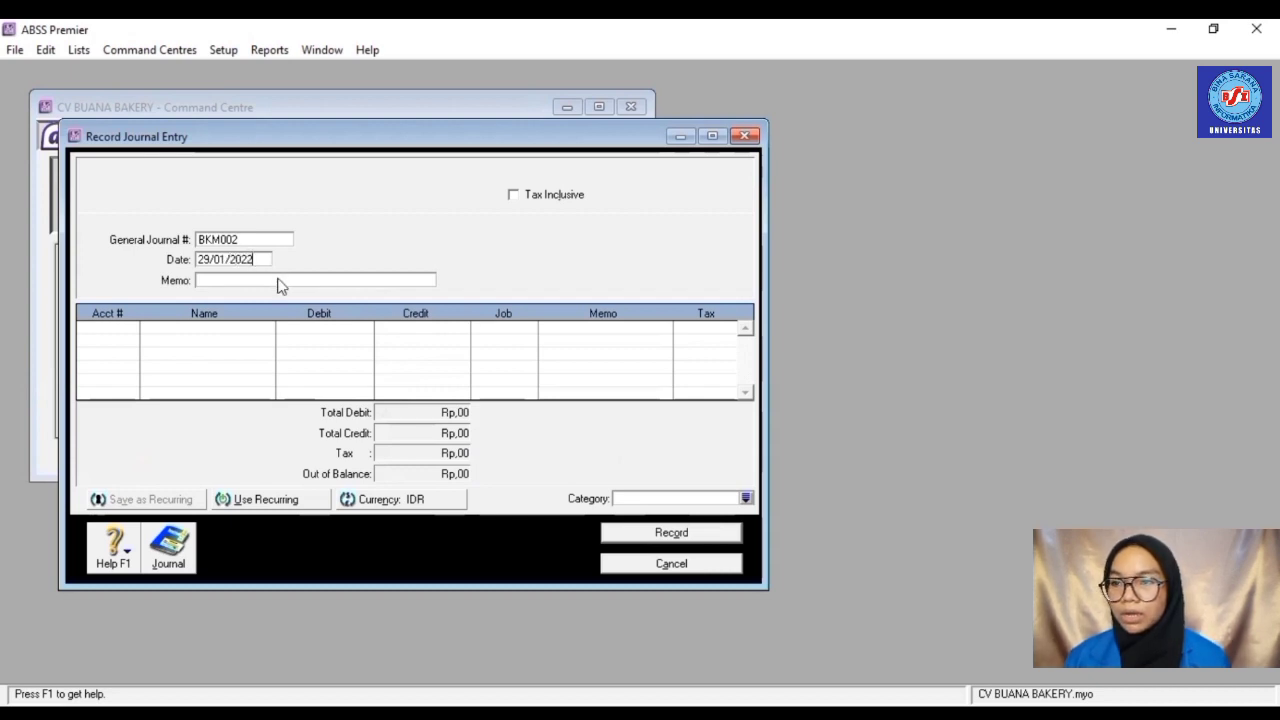
click(279, 280)
text(SET)
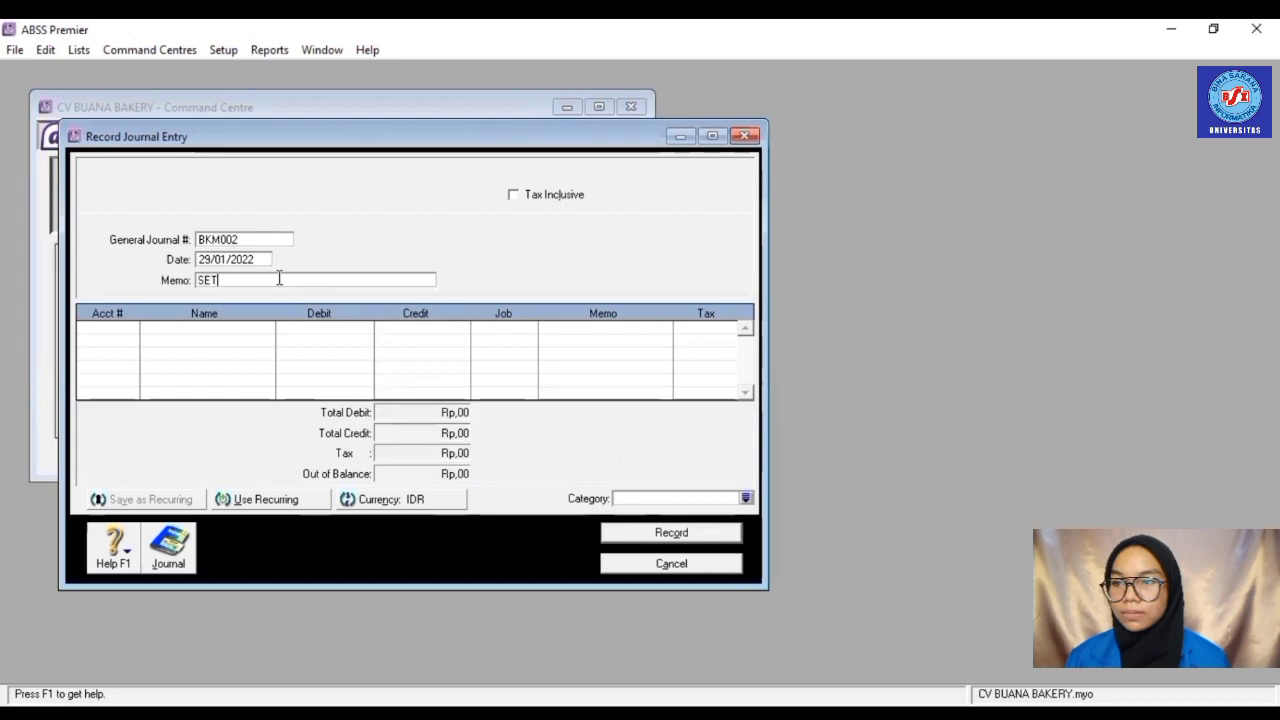
text(ORA)
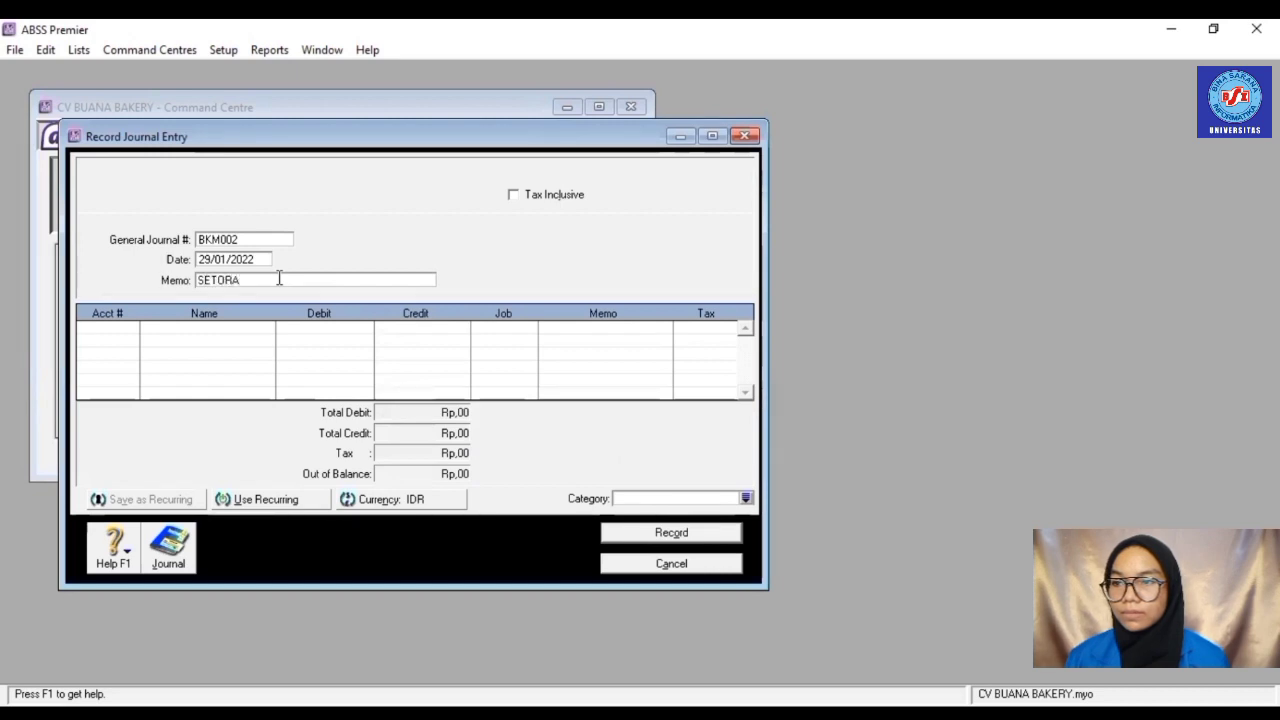
text(N PEM)
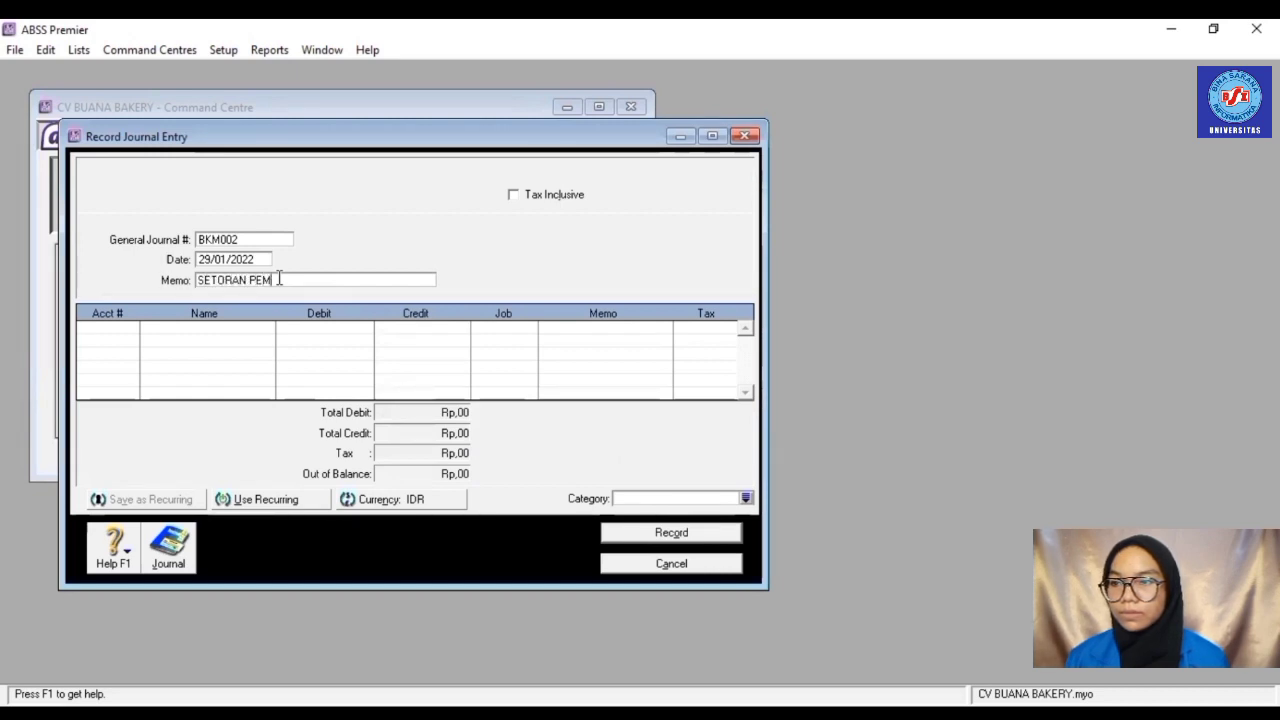
text(ILIK)
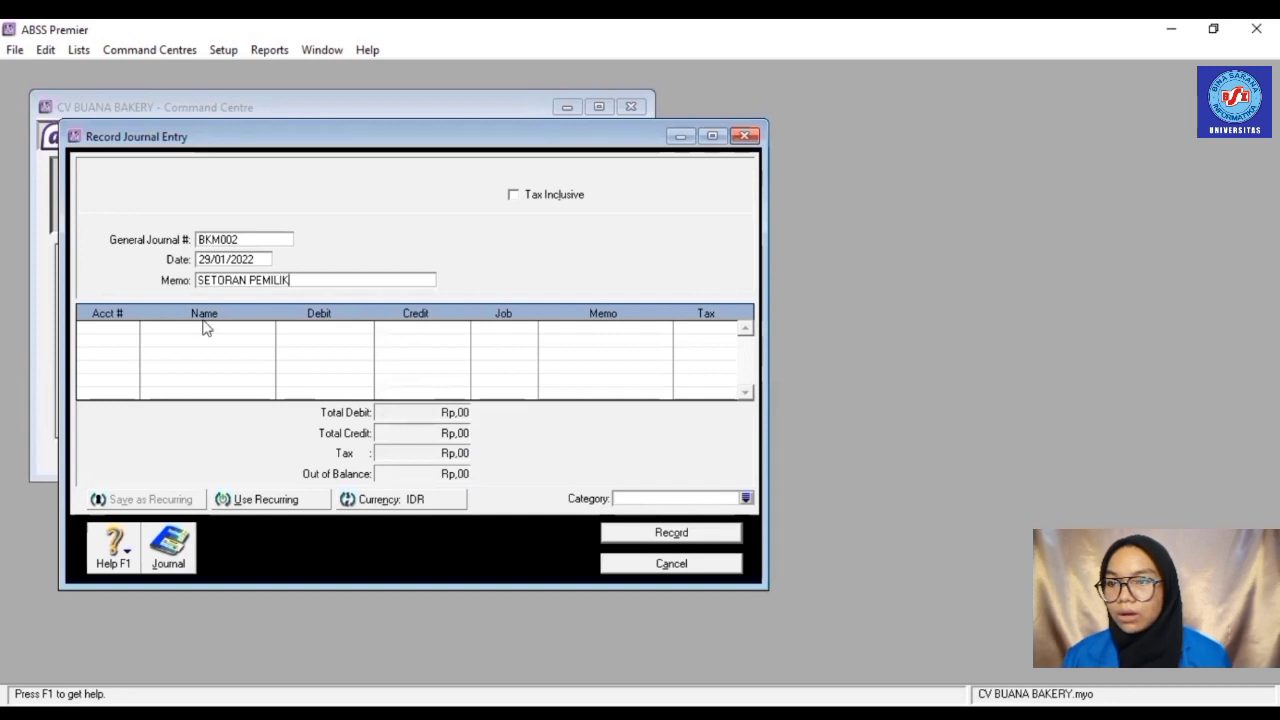
click(130, 335)
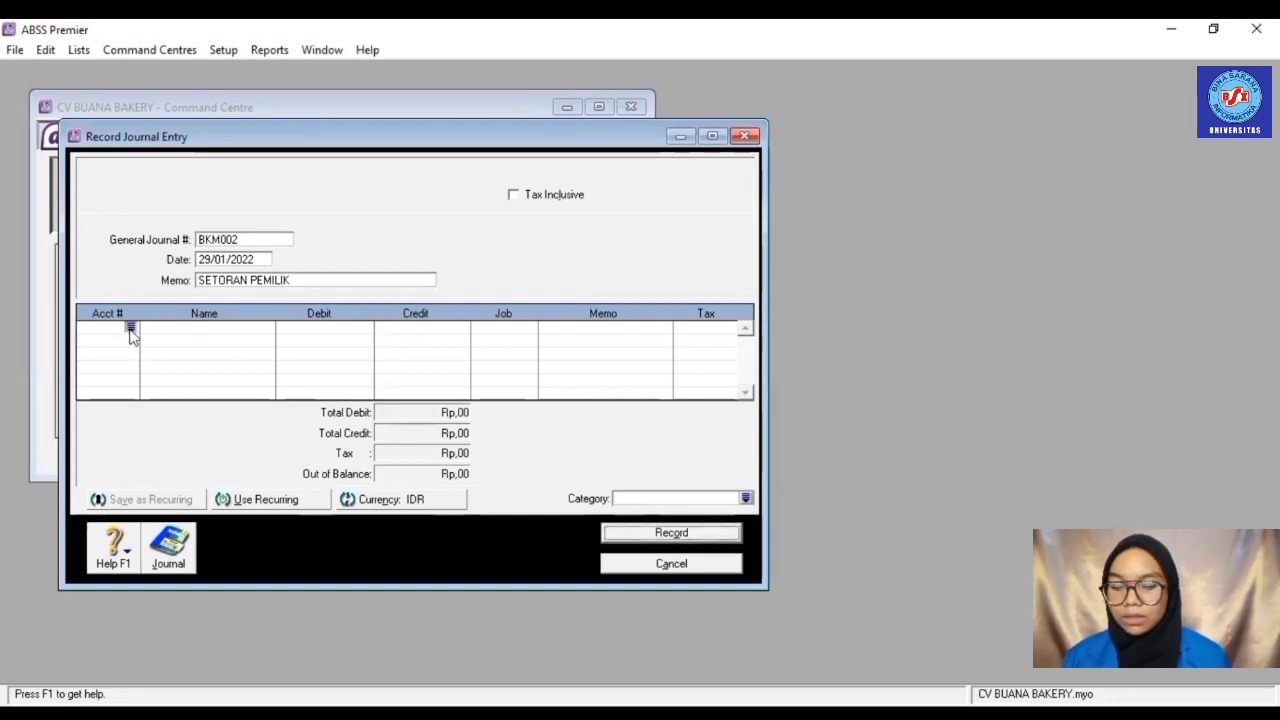
- Put Cash (IDR) on the first journal line and 3-1100 Owner's/Shareholder Capital on the second
click(131, 329)
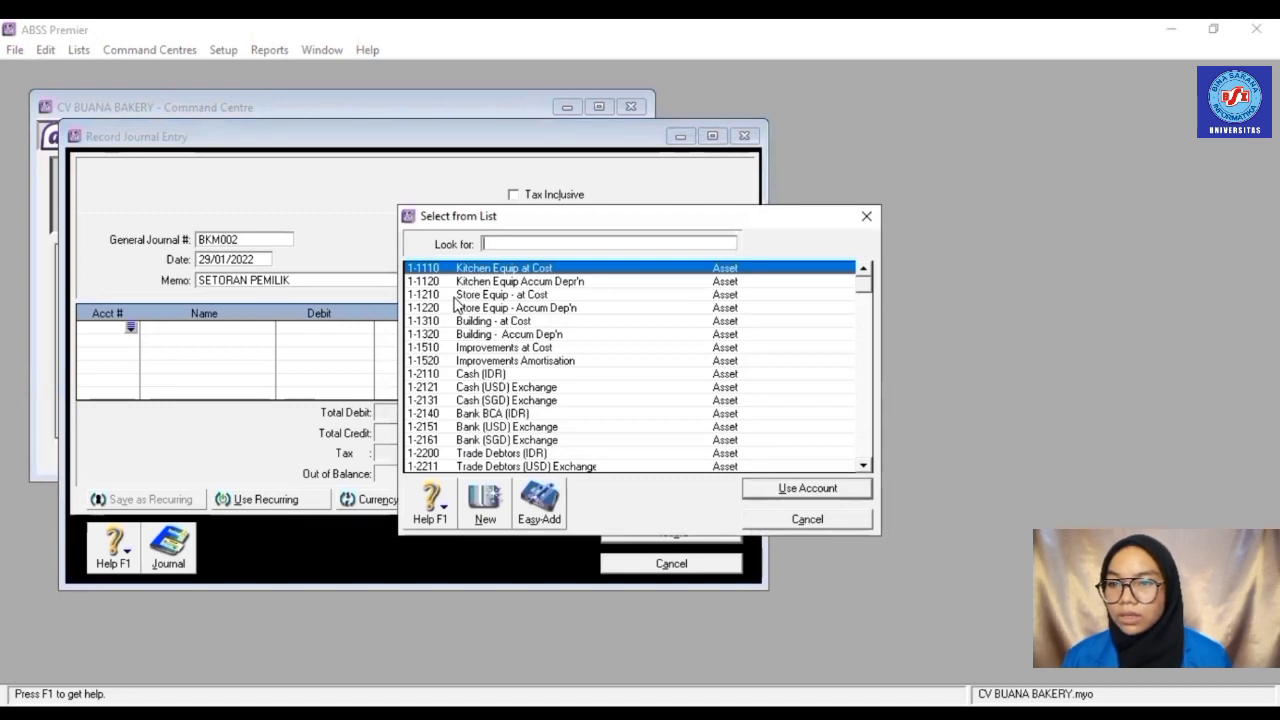
double_click(474, 372)
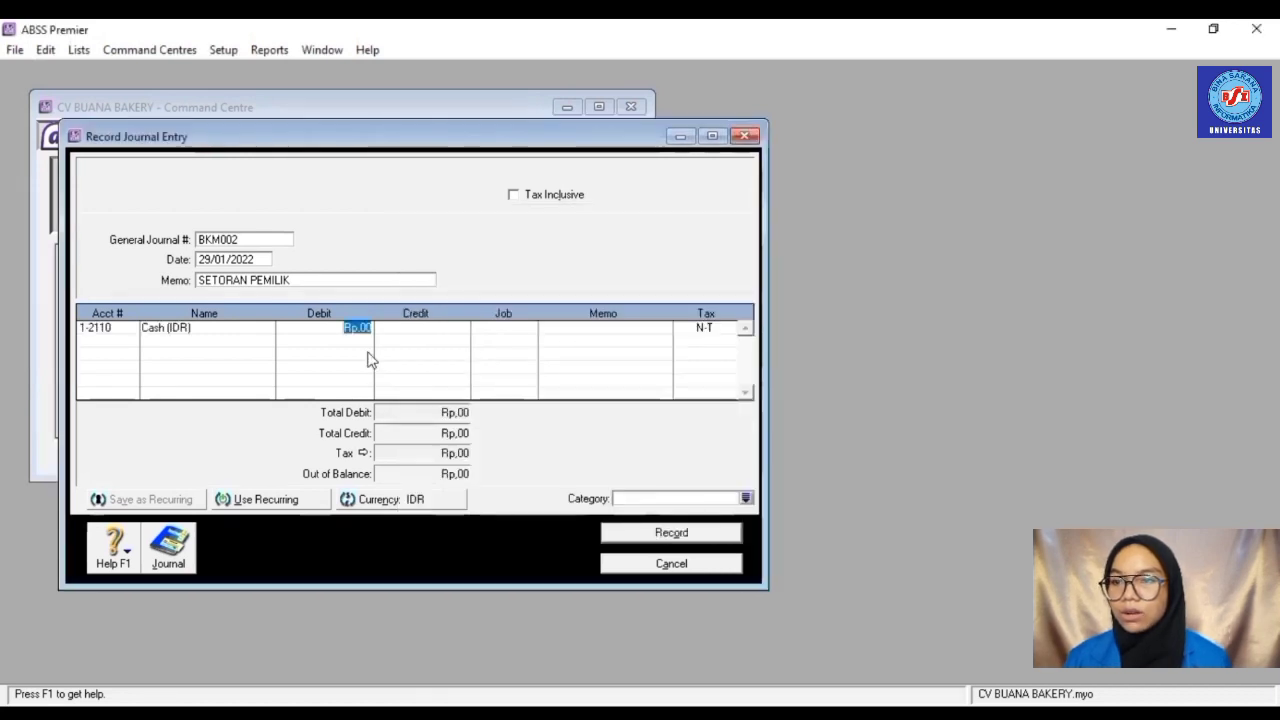
text(500.)
text(000)
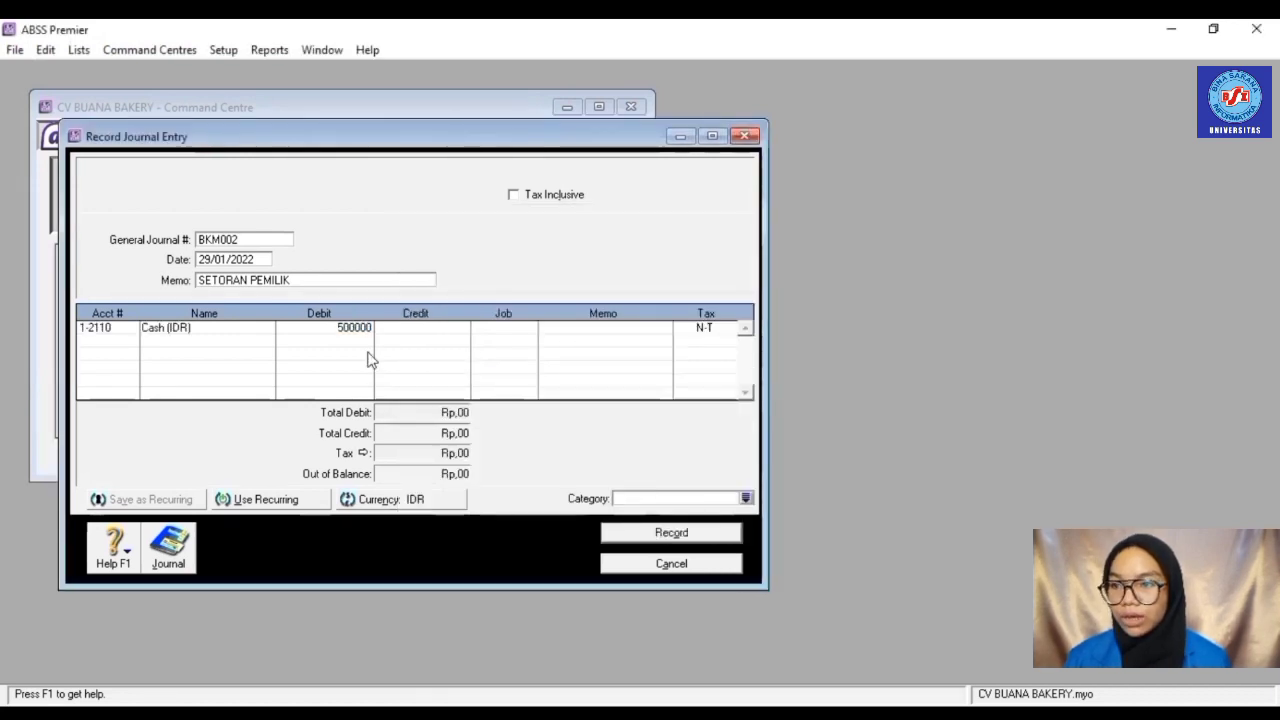
click(108, 343)
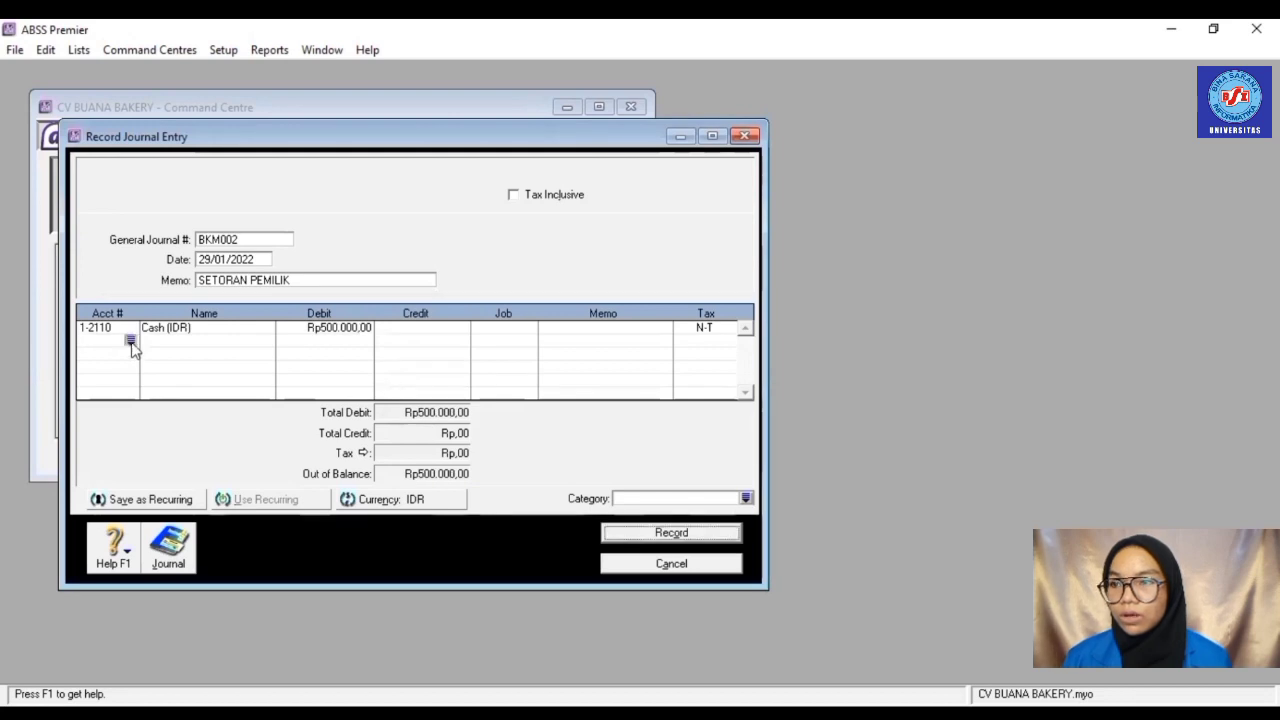
click(131, 342)
scroll(566, 347, down, 6)
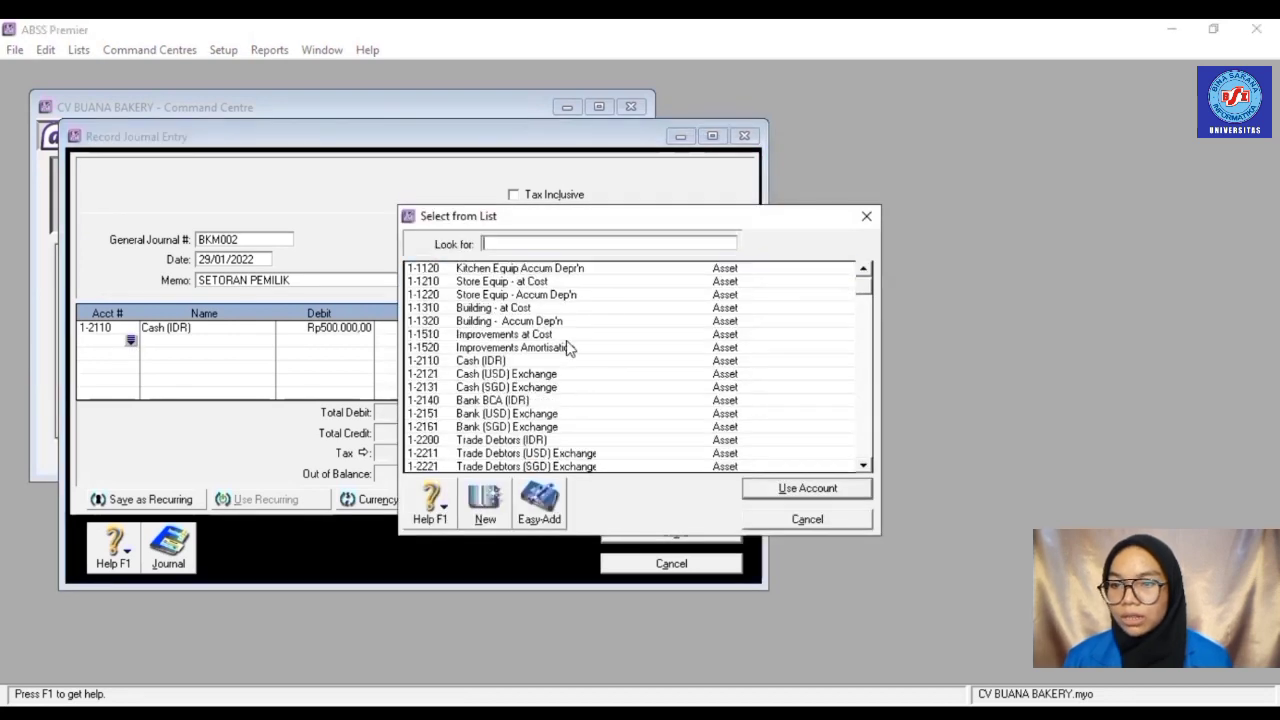
scroll(566, 347, down, 6)
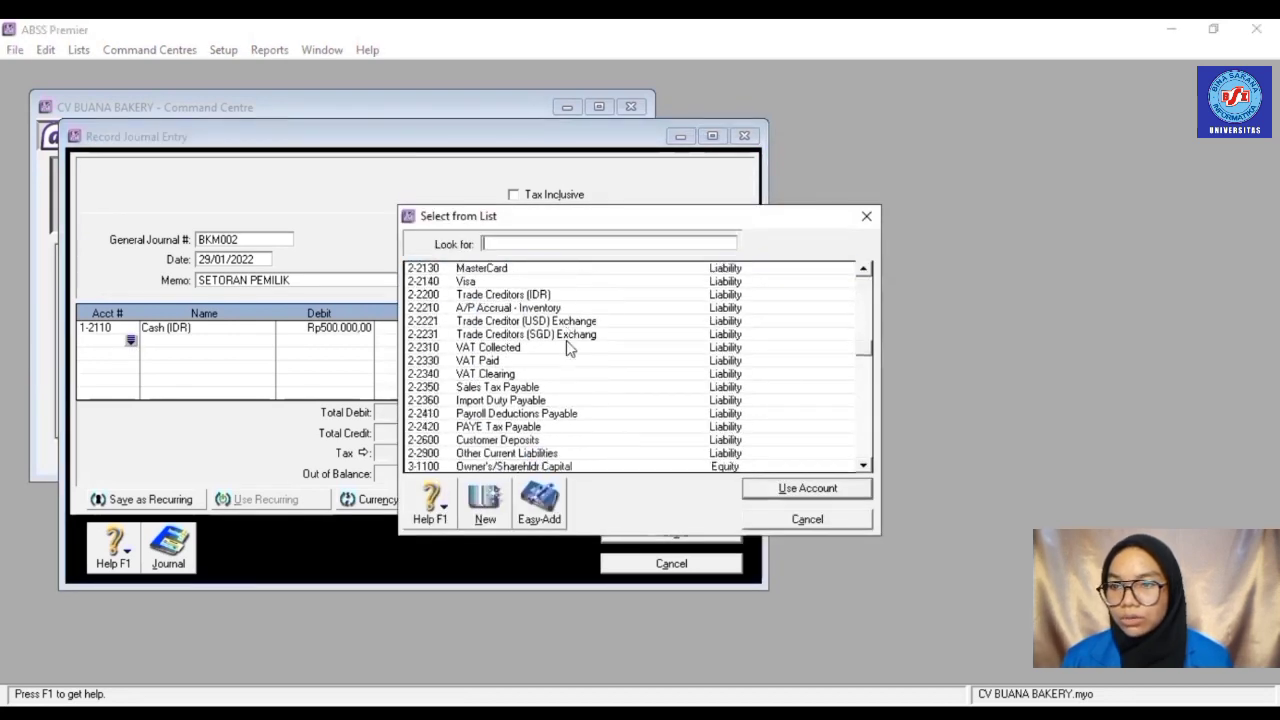
scroll(566, 343, down, 1)
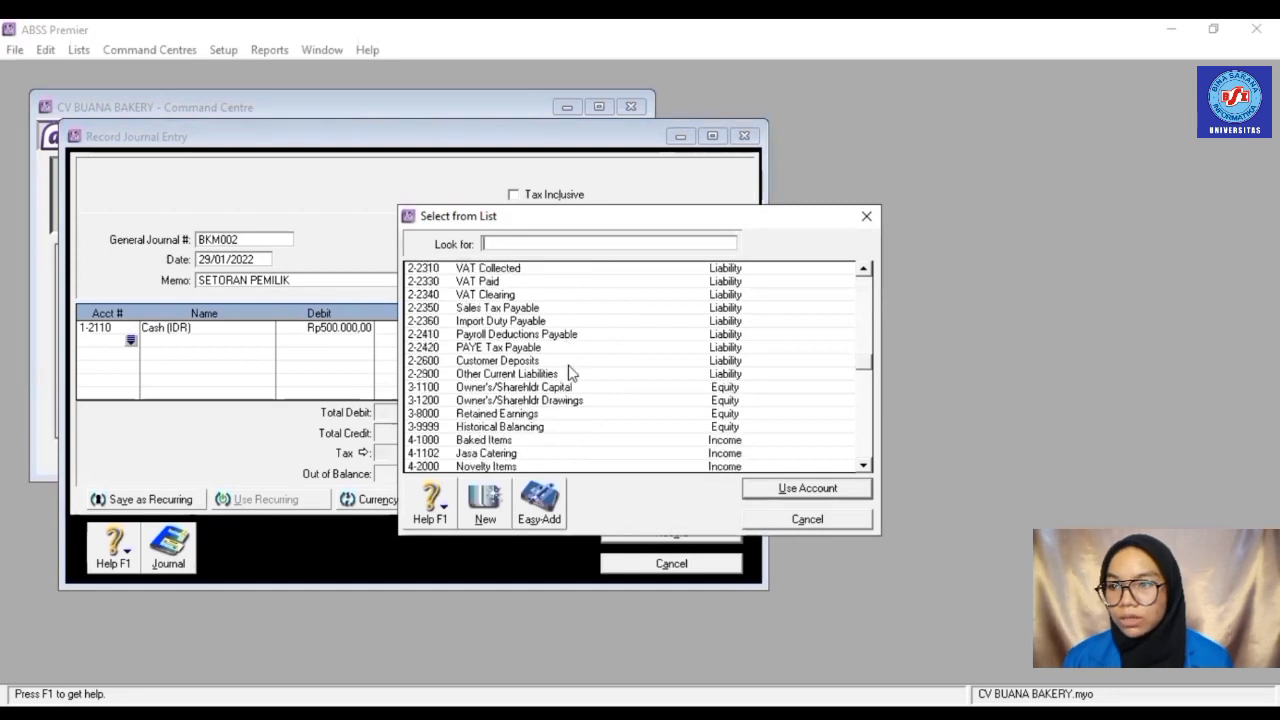
click(570, 390)
double_click(572, 390)
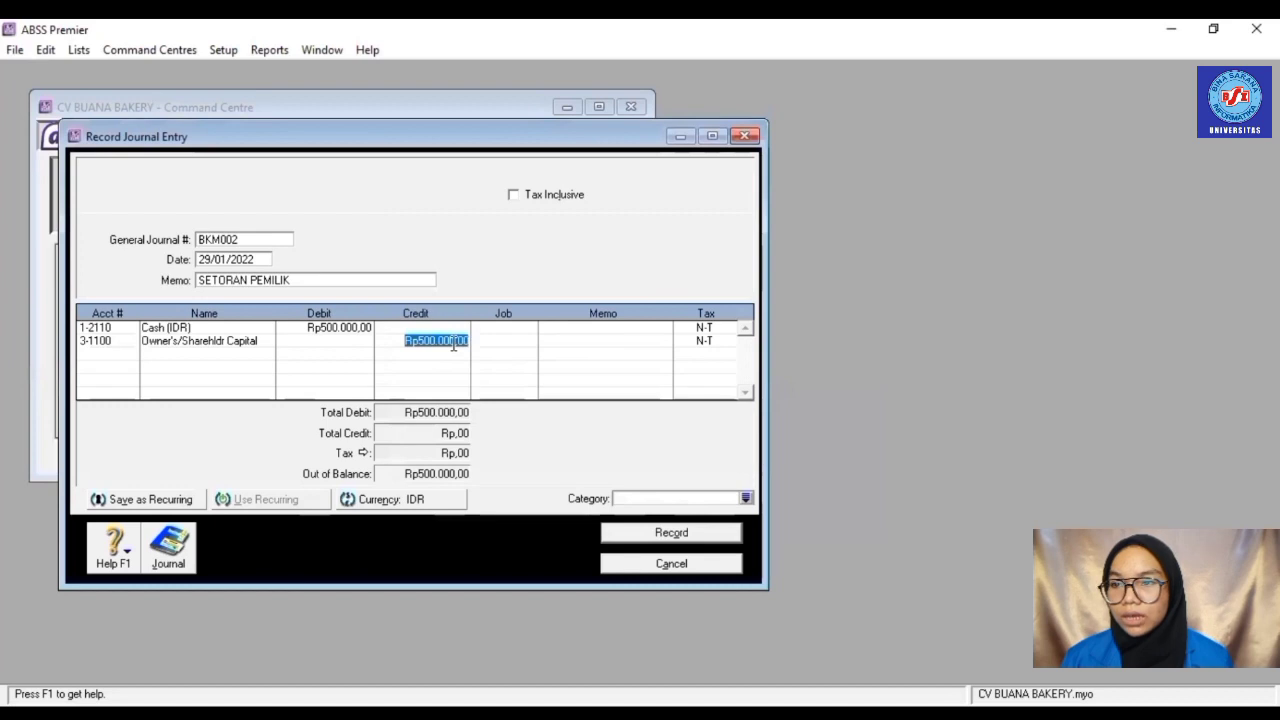
- Correct the amounts to Rp50.000.000,00 debit and credit, and record the balanced entry
click(358, 327)
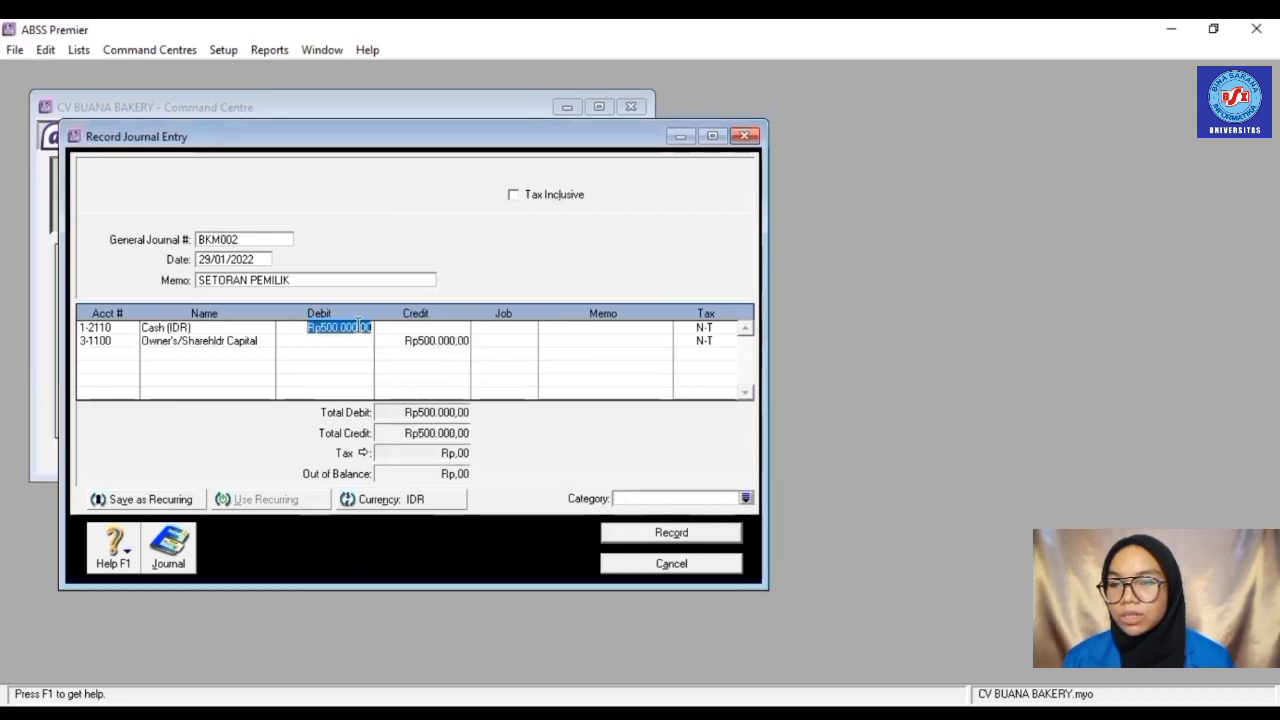
text(500000)
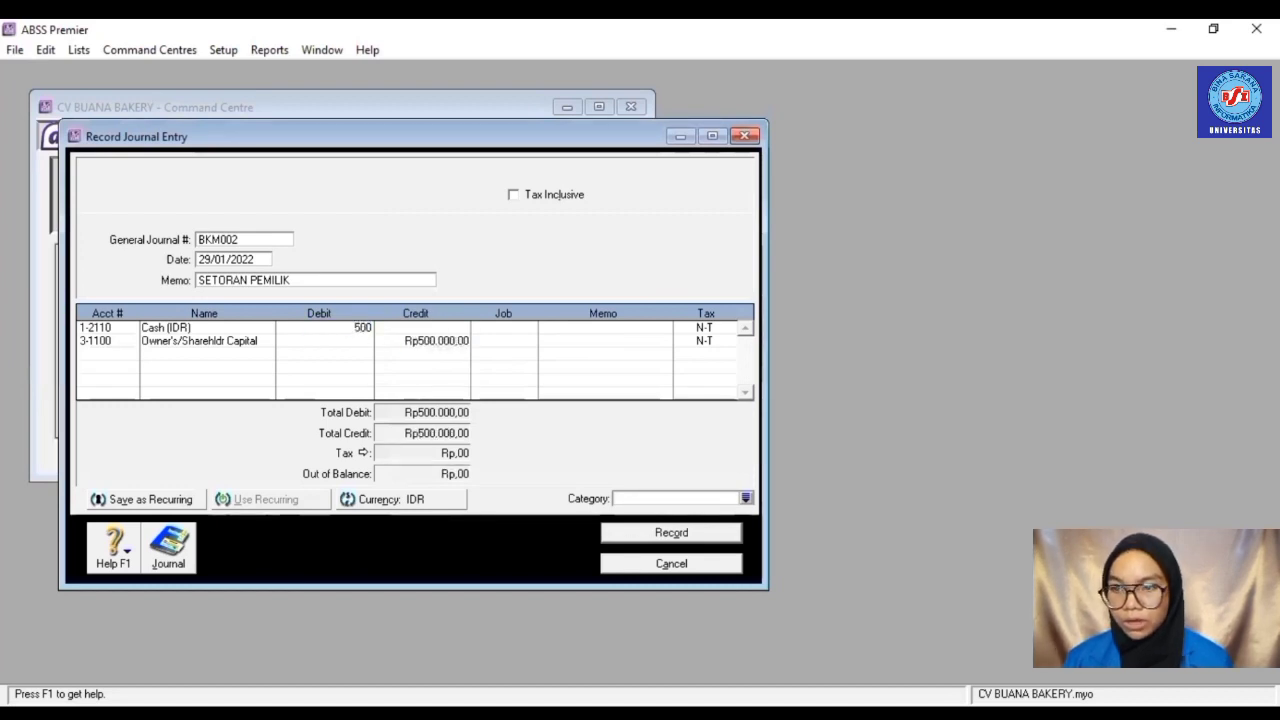
key(Tab)
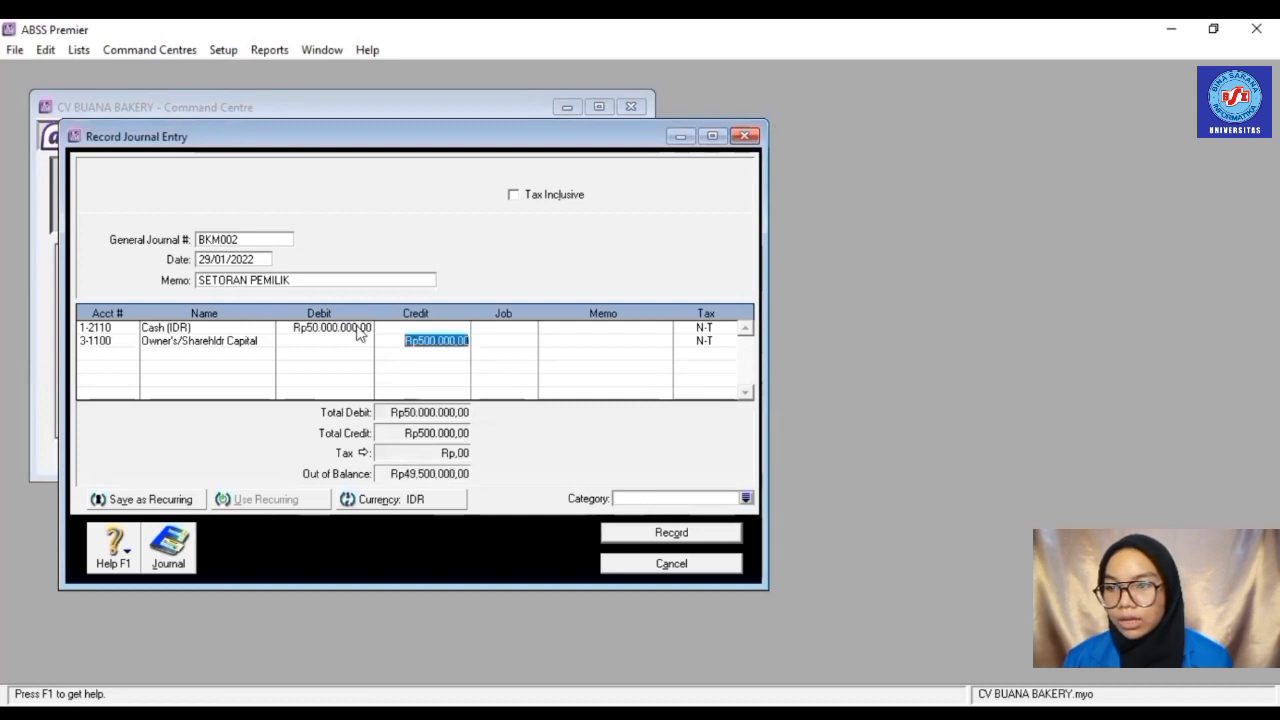
click(430, 340)
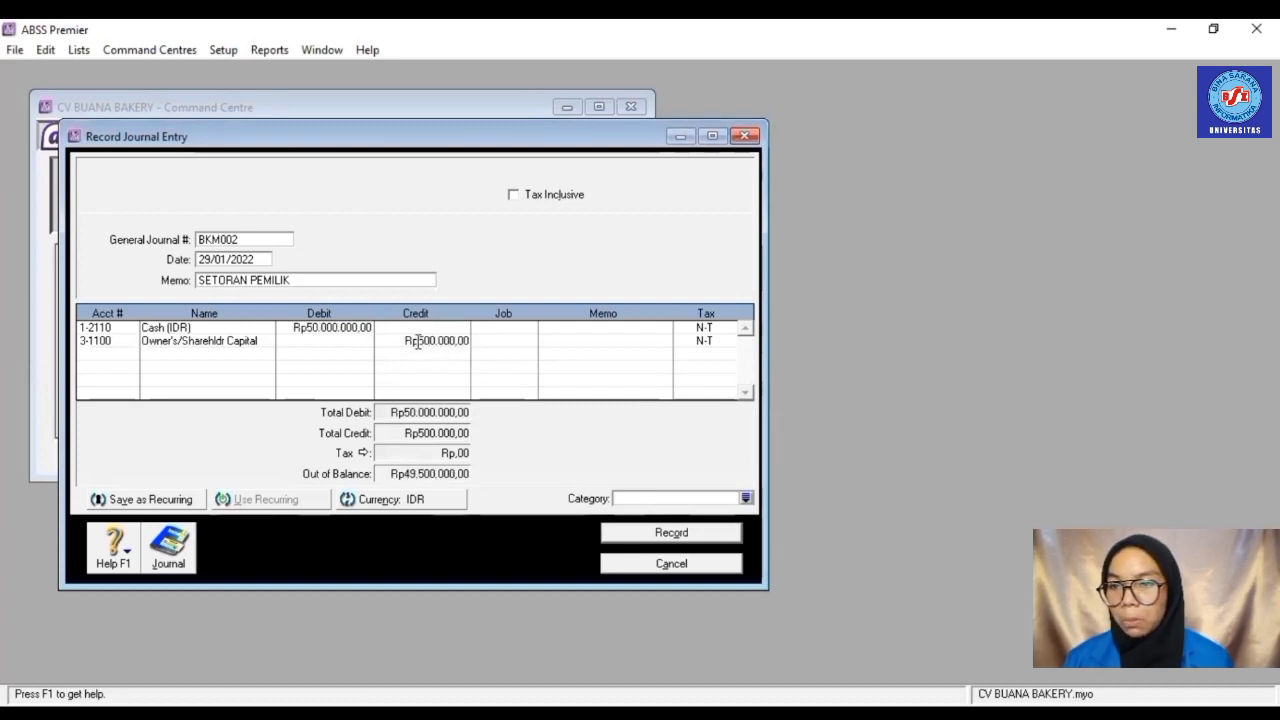
drag(418, 340, 471, 346)
key(BackSpace)
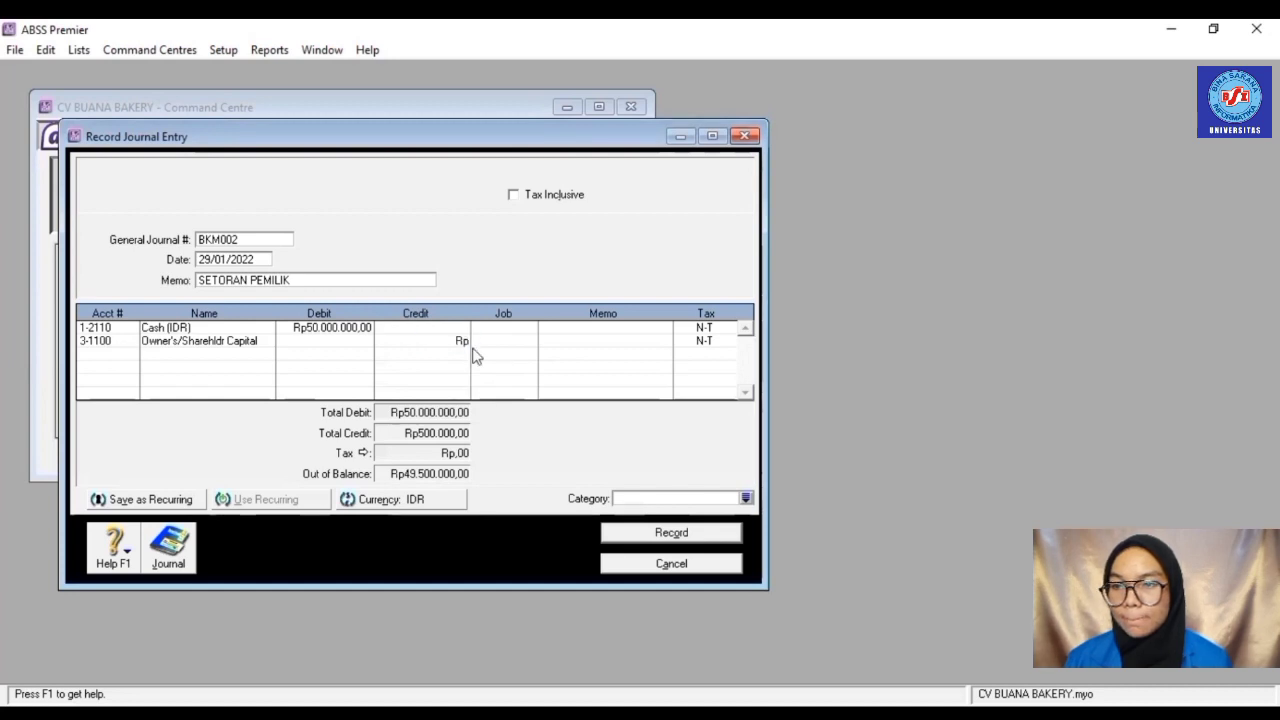
key(BackSpace)
key(BackSpace)
text(5)
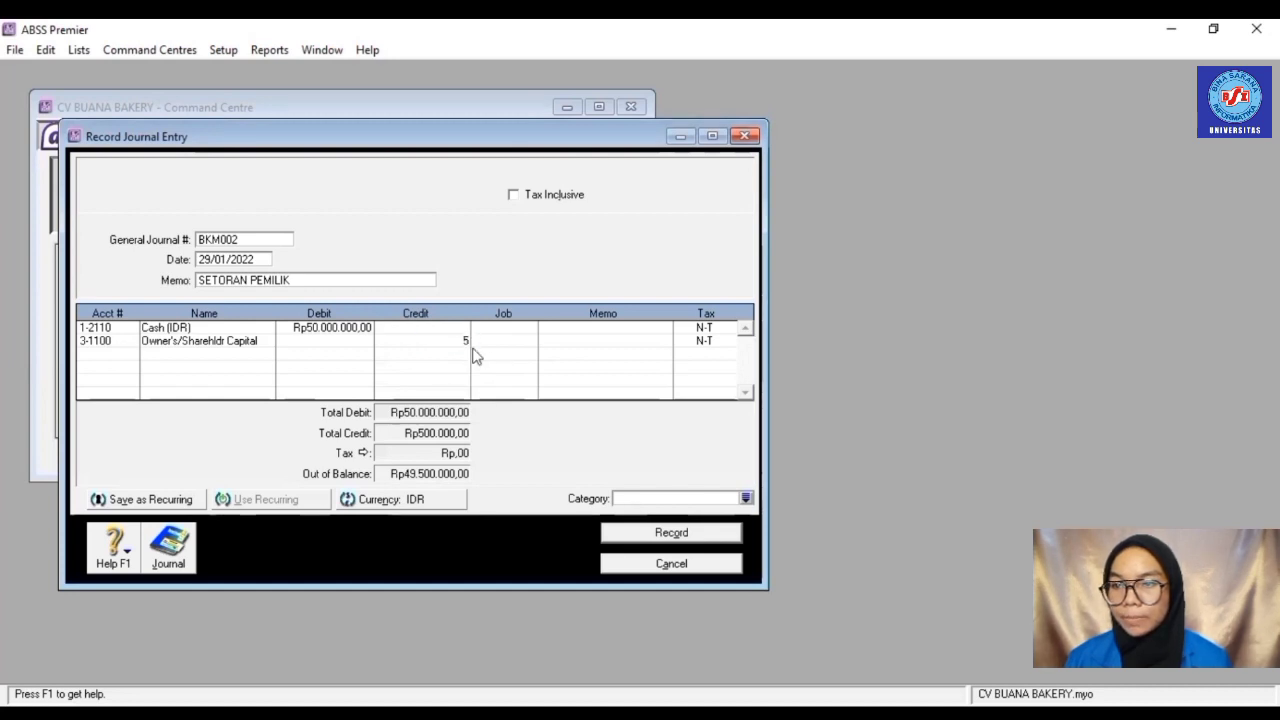
text(0000000)
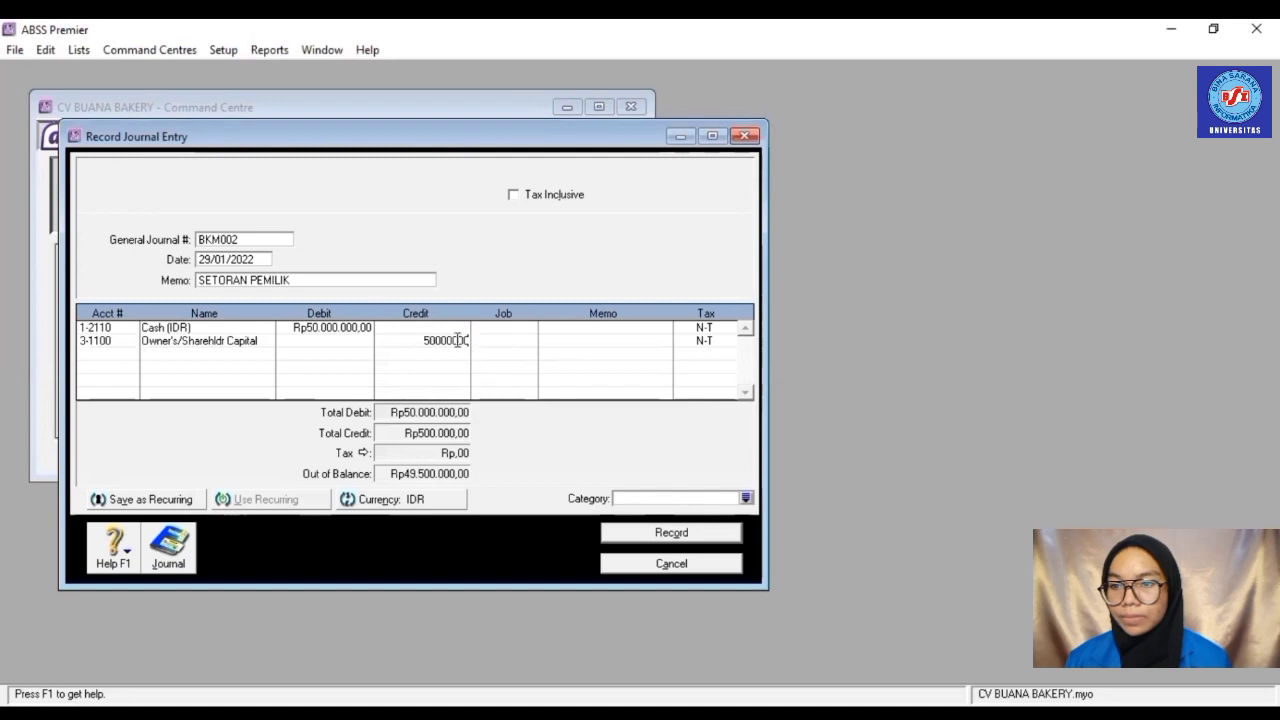
click(325, 333)
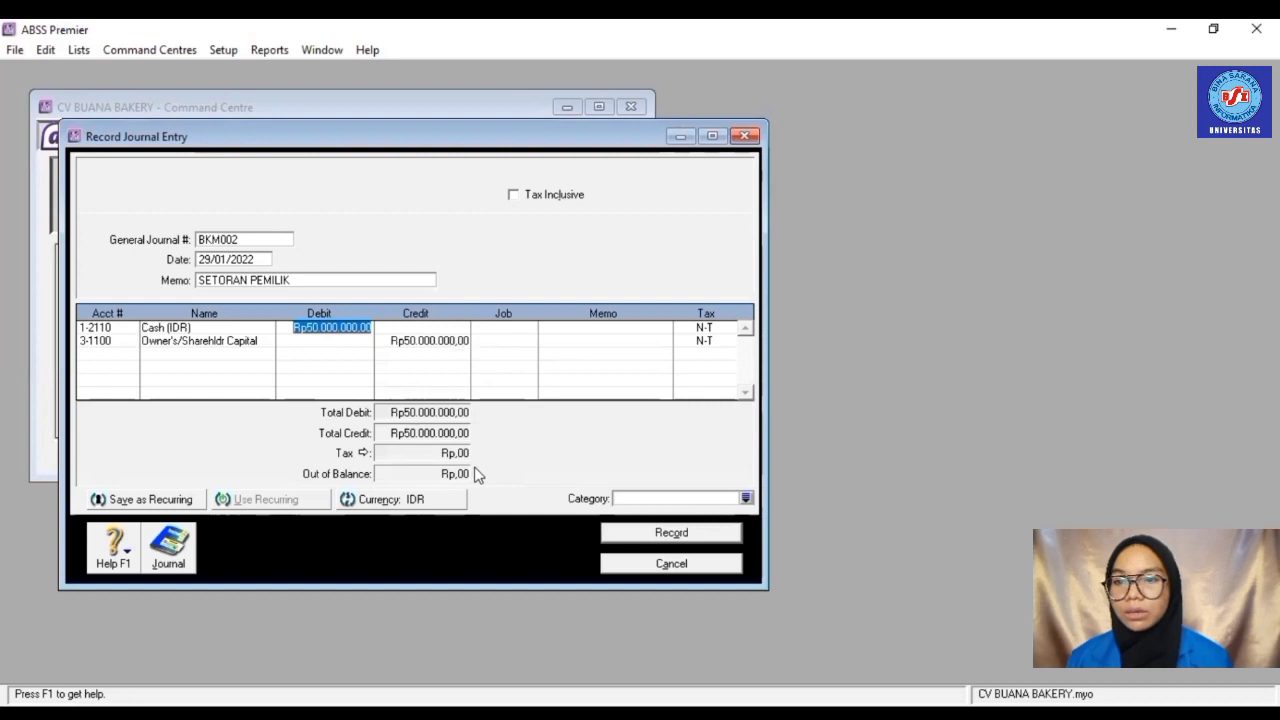
click(670, 535)
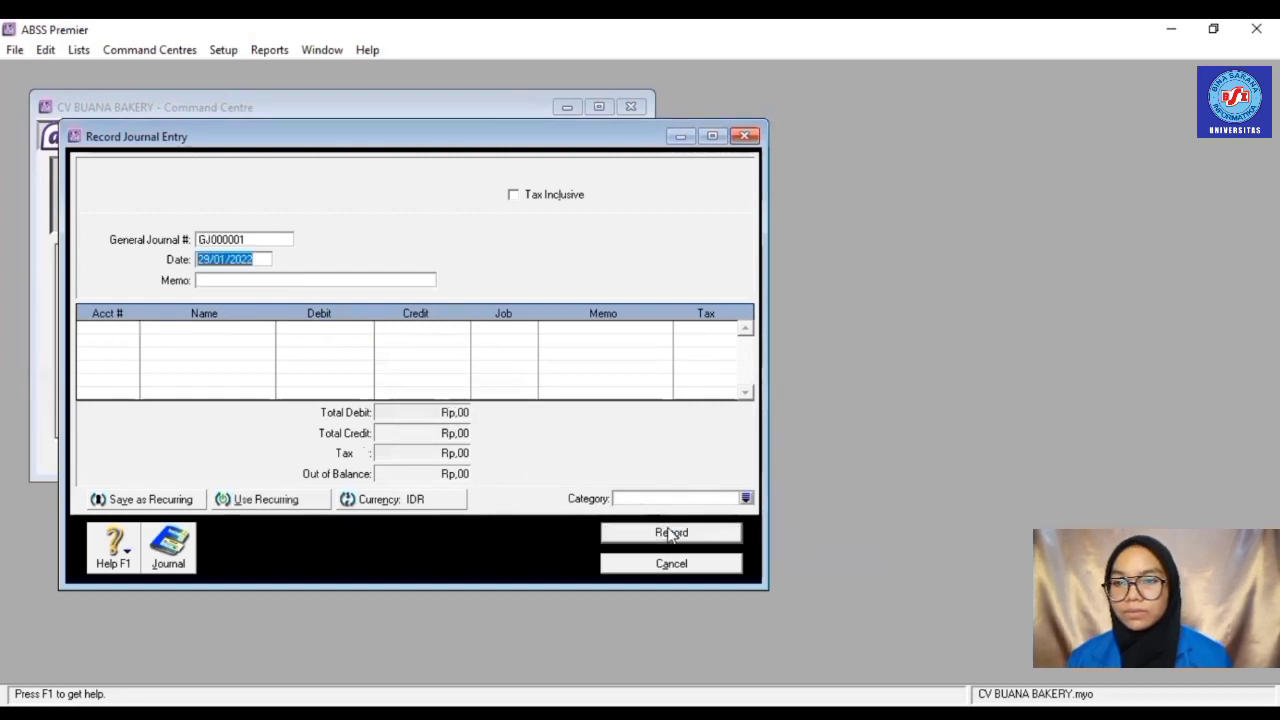
- Start a new journal entry BKK02 with memo PEMBAYARAN LISTRIK DAN AIR
click(675, 565)
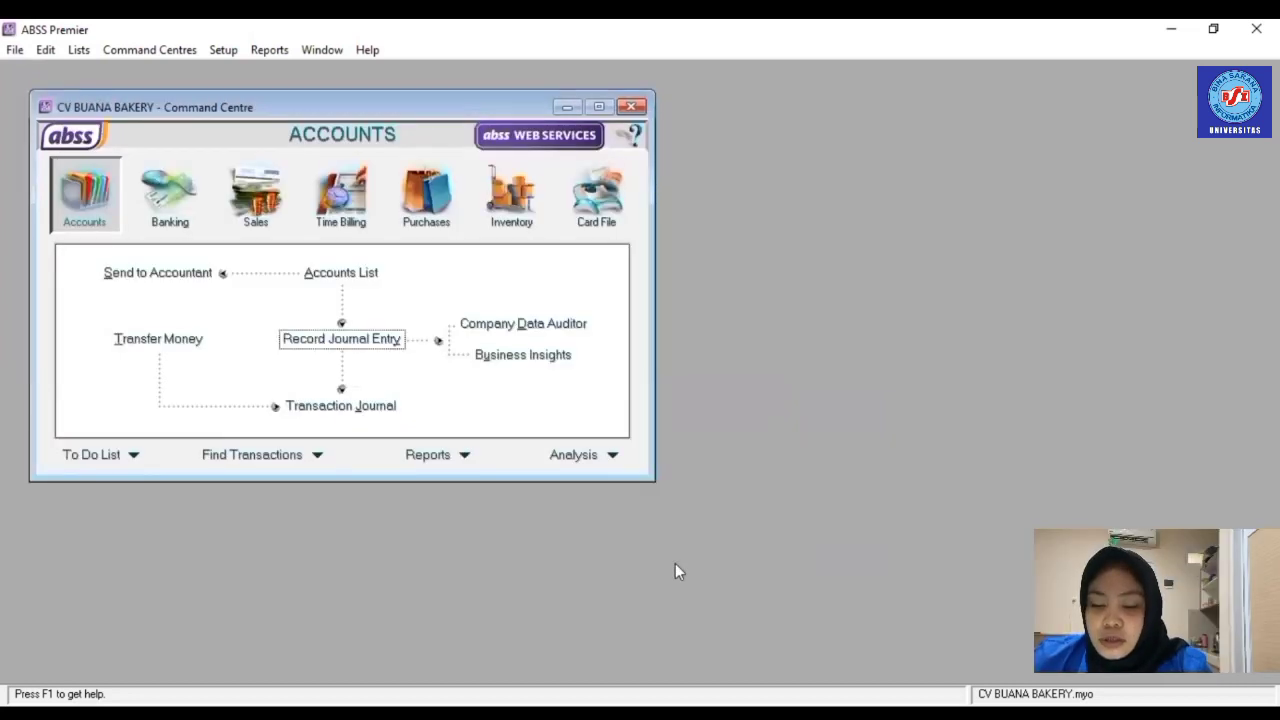
click(381, 339)
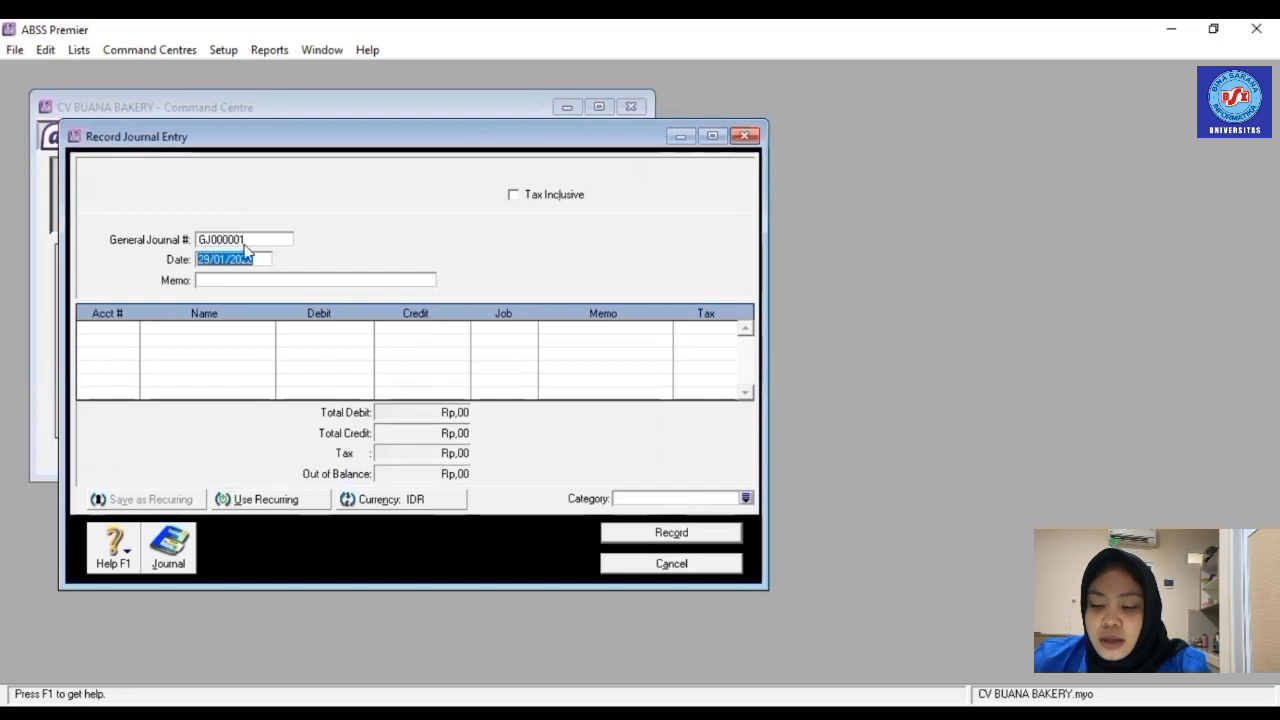
double_click(244, 240)
text(BKK02)
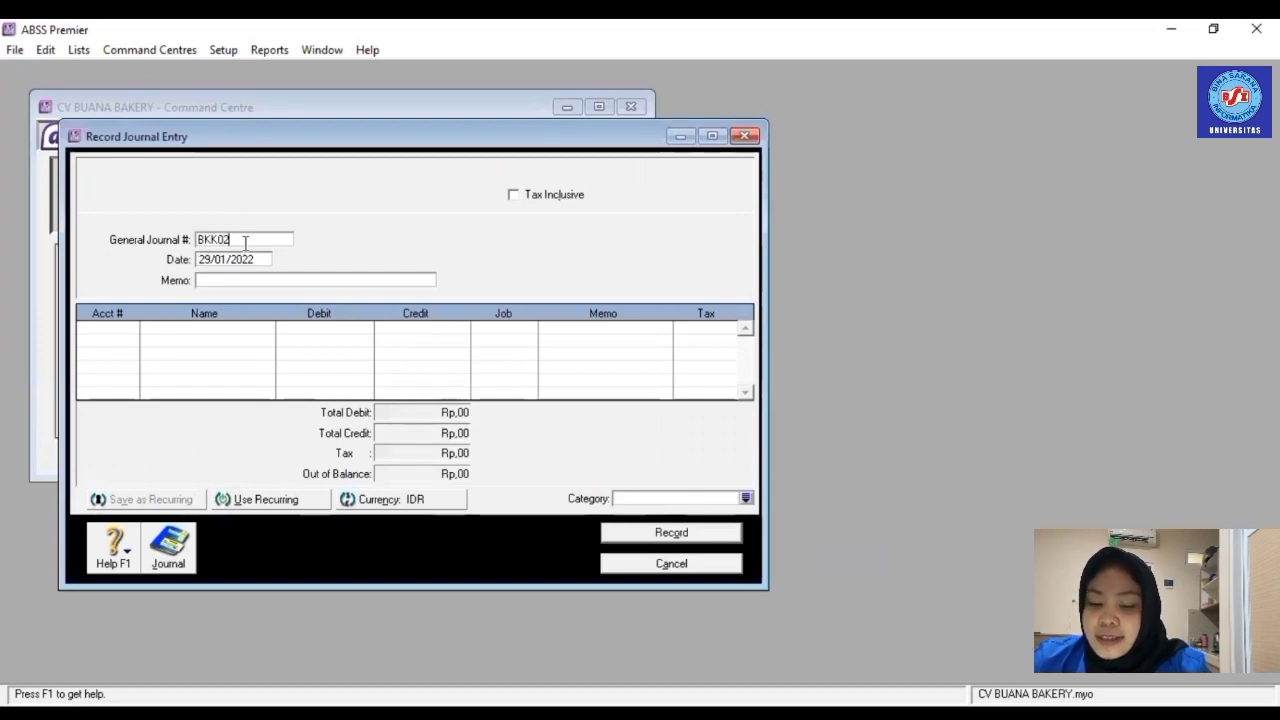
click(247, 259)
click(258, 282)
text(PEM)
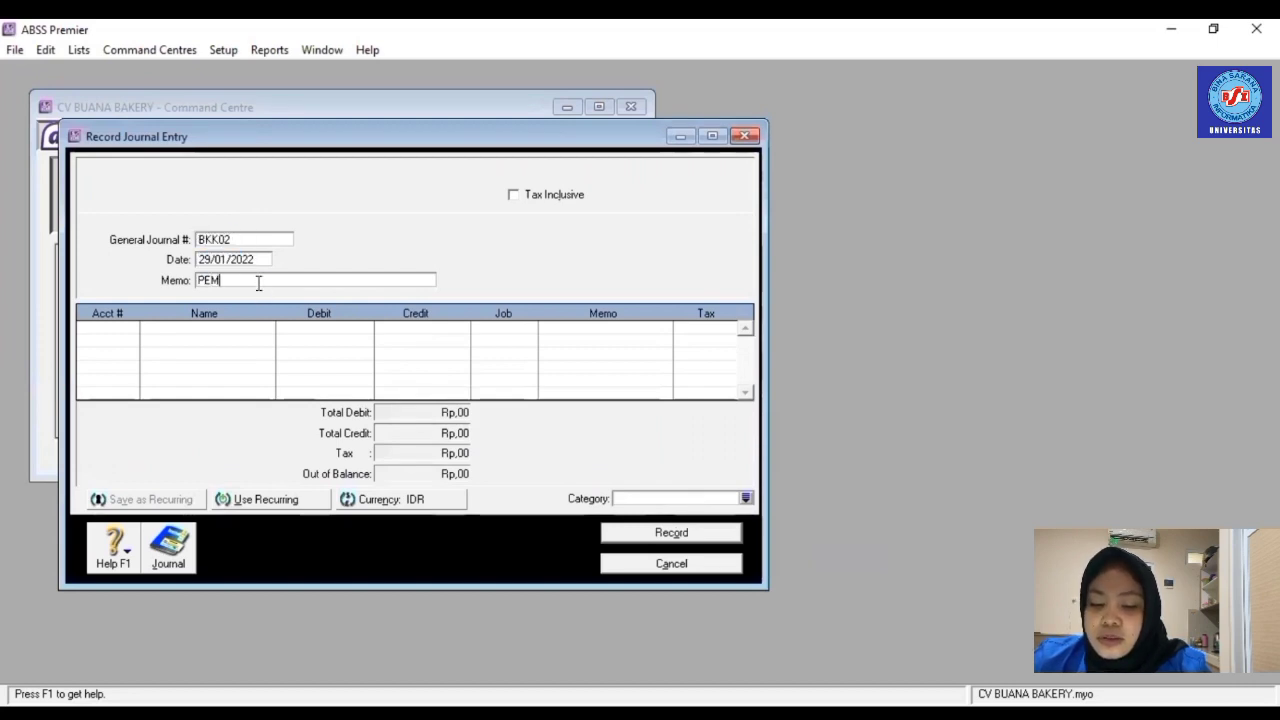
text(BAYA)
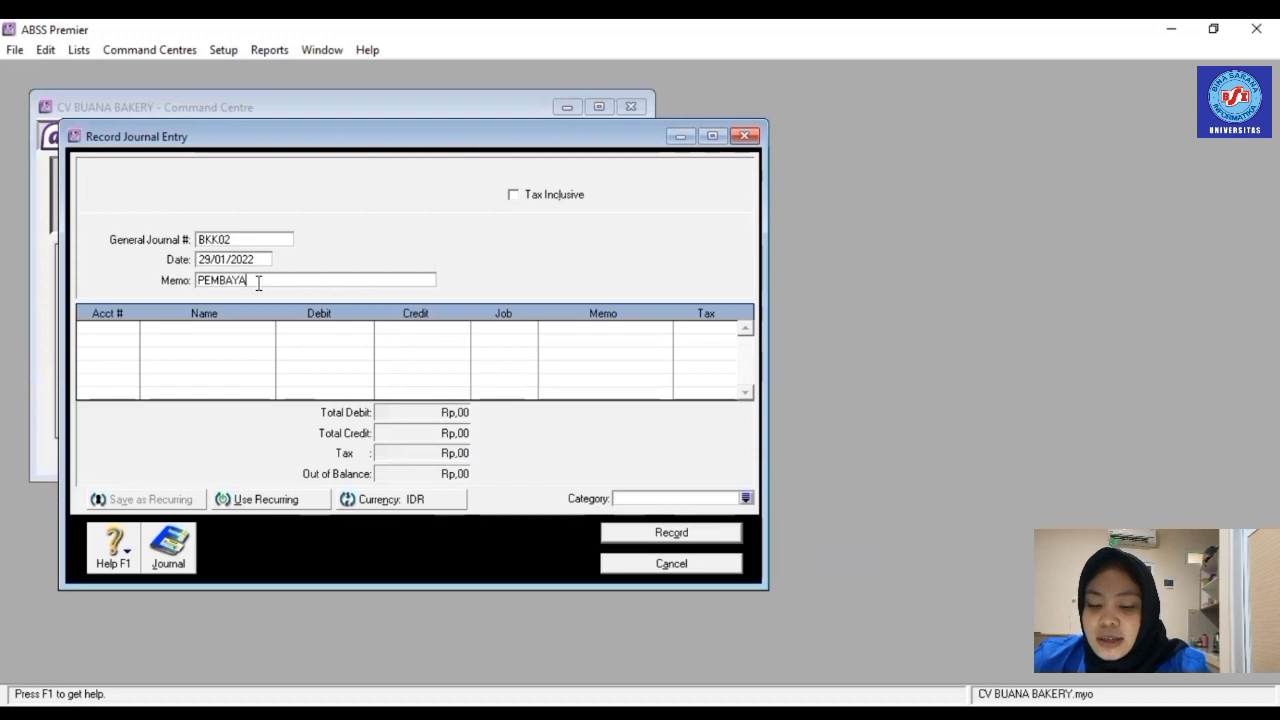
text(RAN LISTRIK)
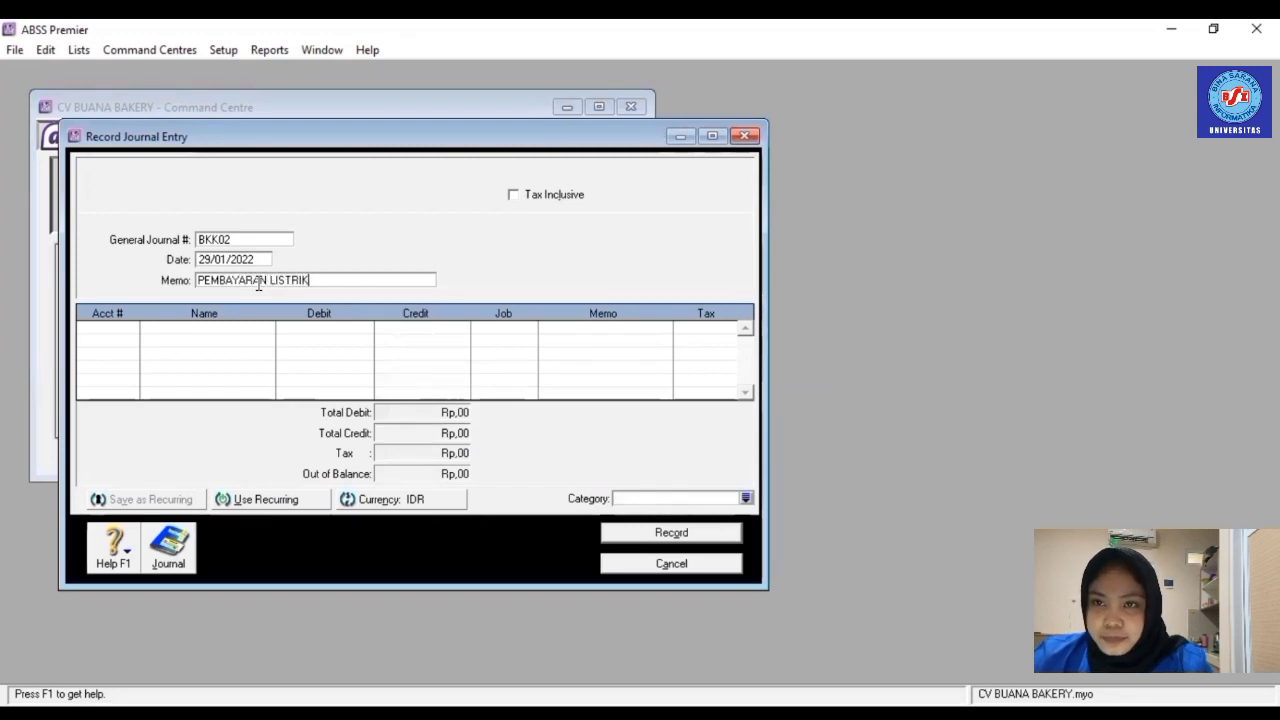
text( DAN AIR)
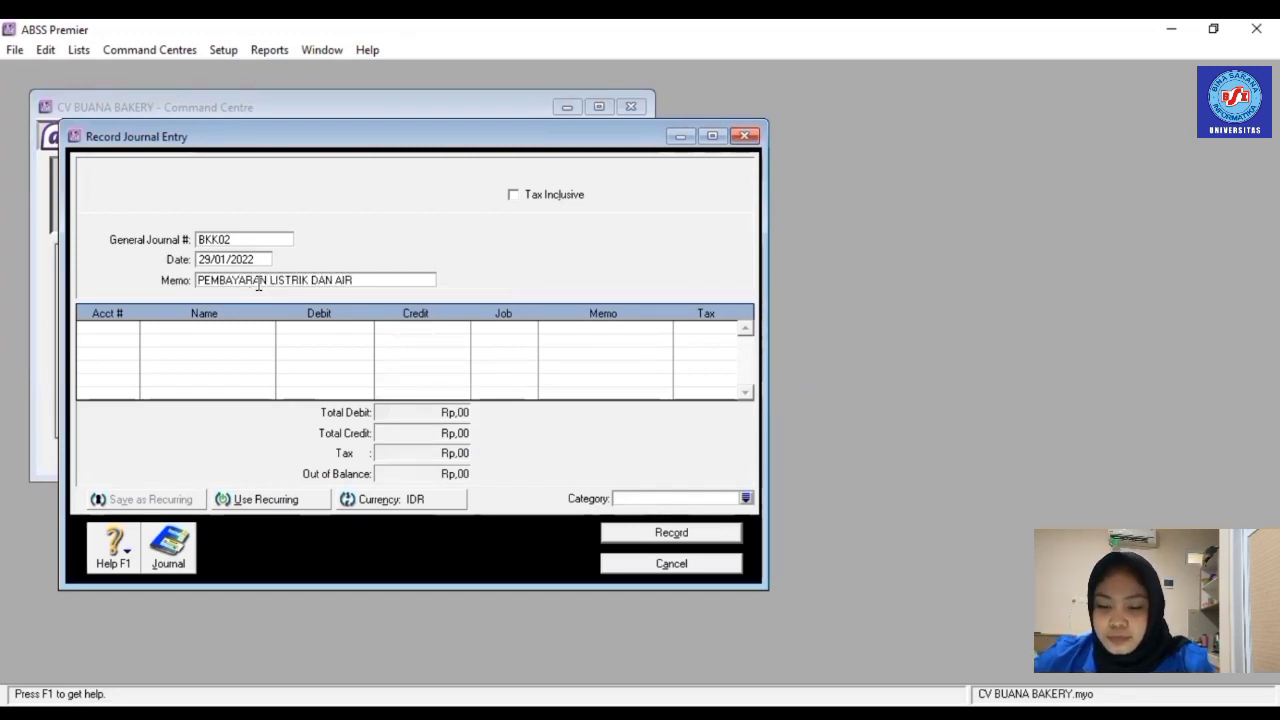
- Debit Water Rp1.000.000,00 against a Cash (IDR) credit, close the journal, and show Inventory
click(128, 329)
click(130, 327)
scroll(500, 340, down, 20)
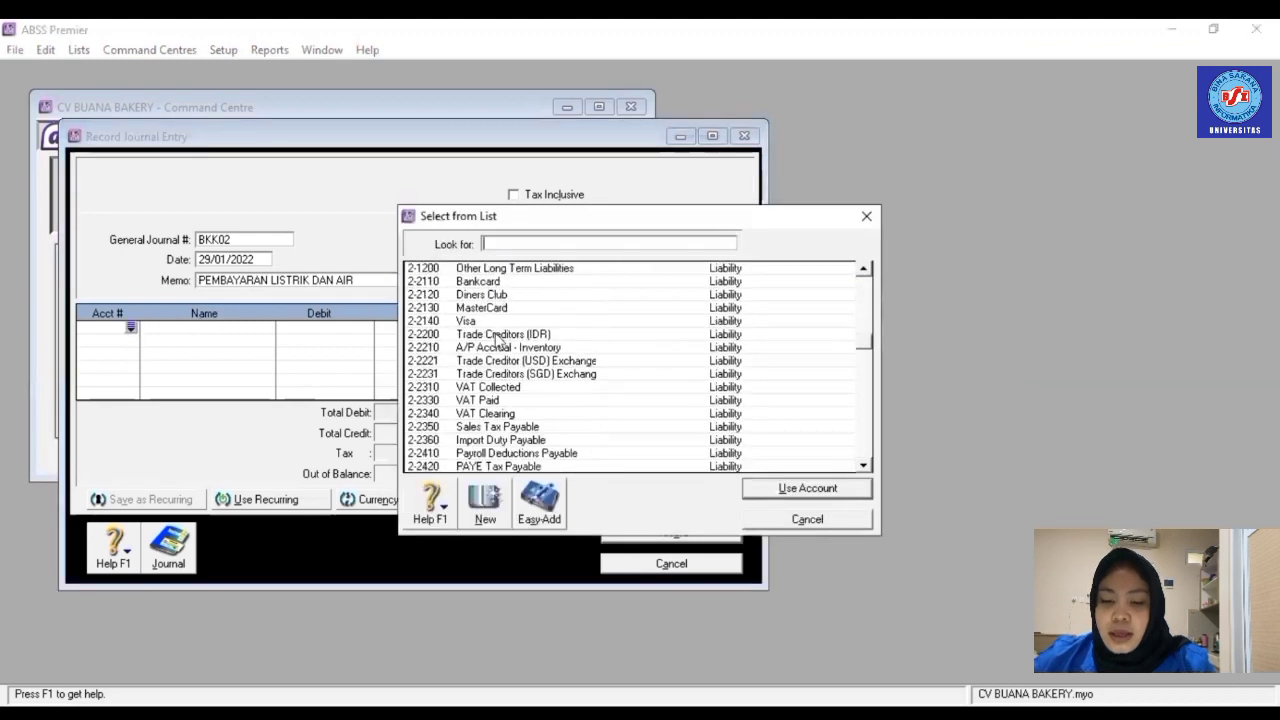
double_click(500, 453)
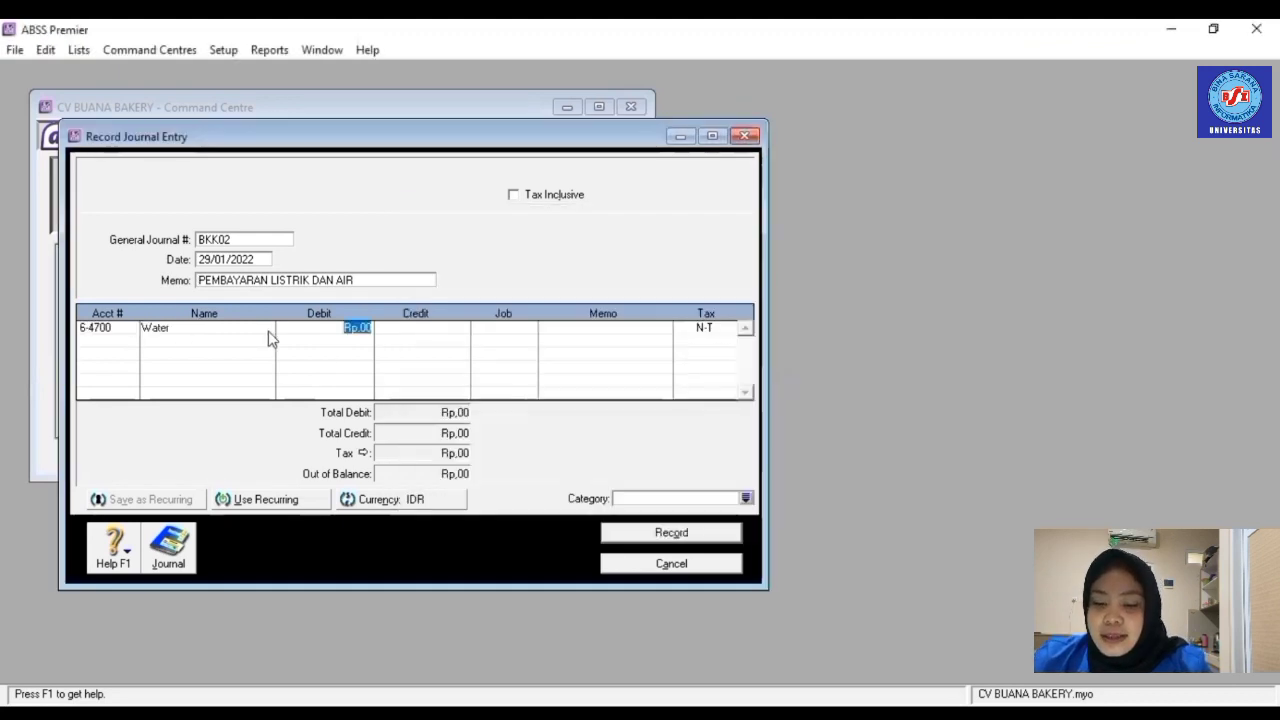
text(1000000)
click(128, 340)
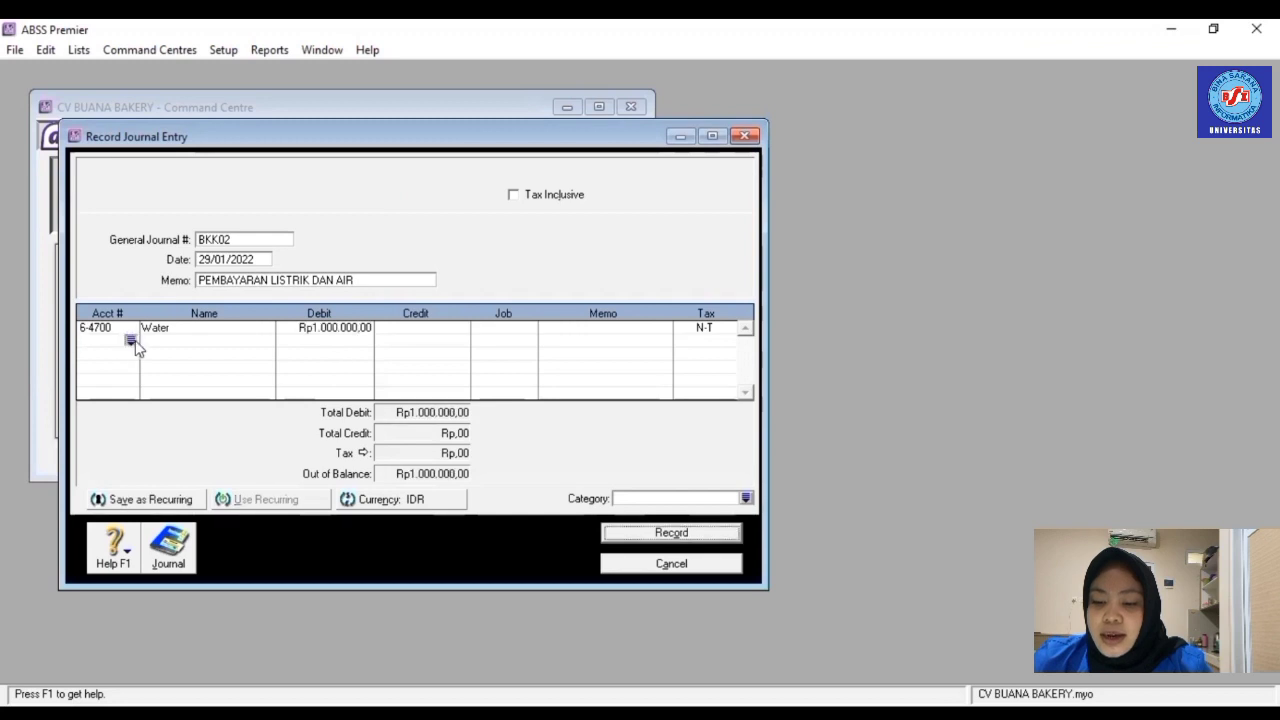
click(130, 340)
double_click(451, 351)
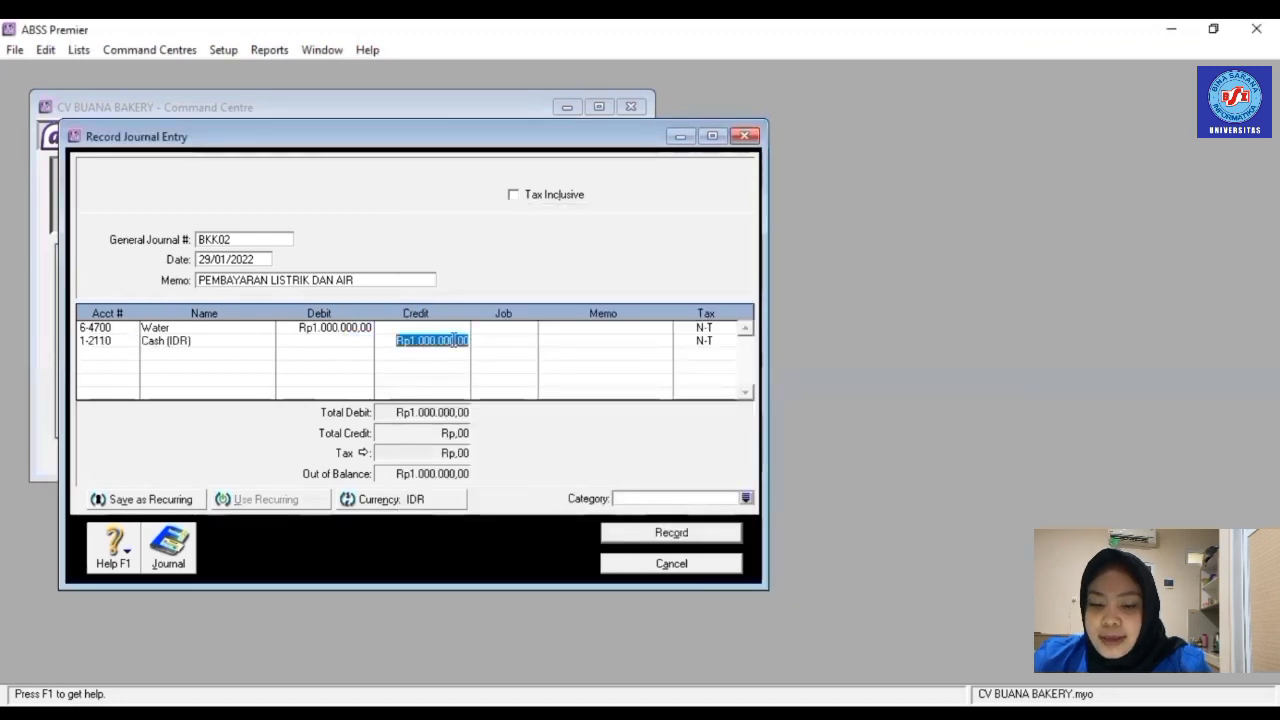
key(Tab)
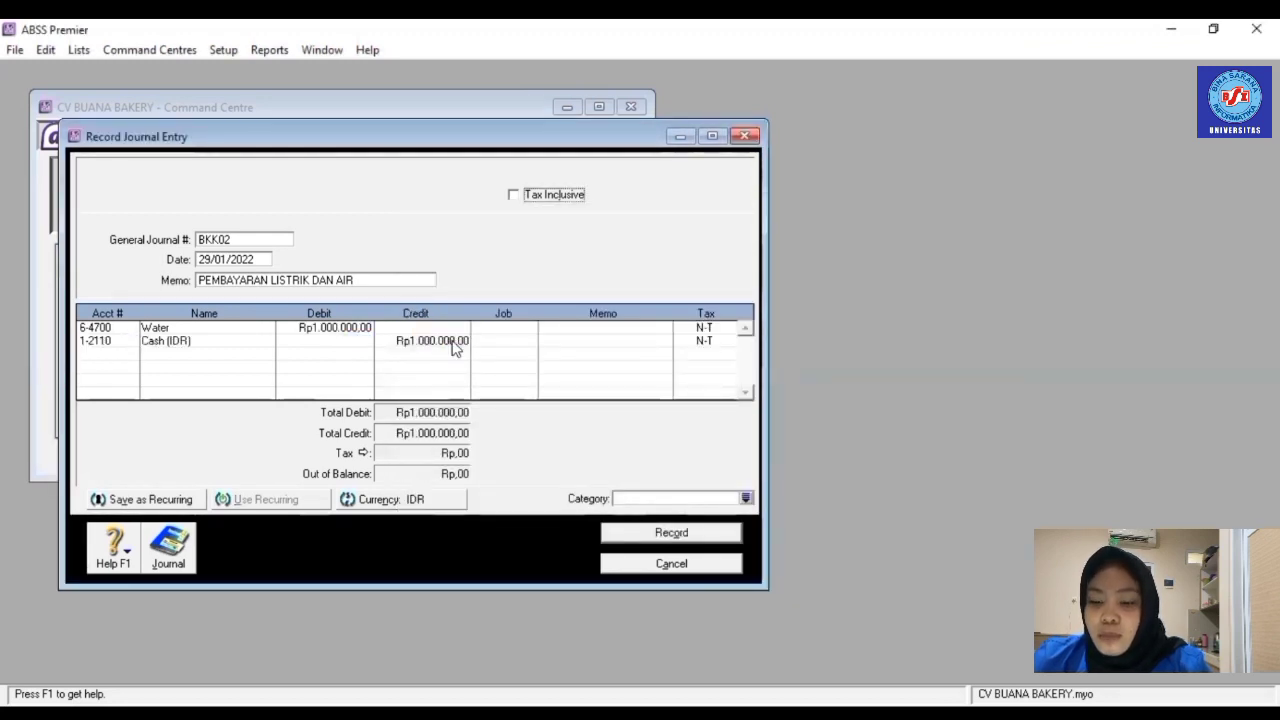
click(671, 532)
click(511, 210)
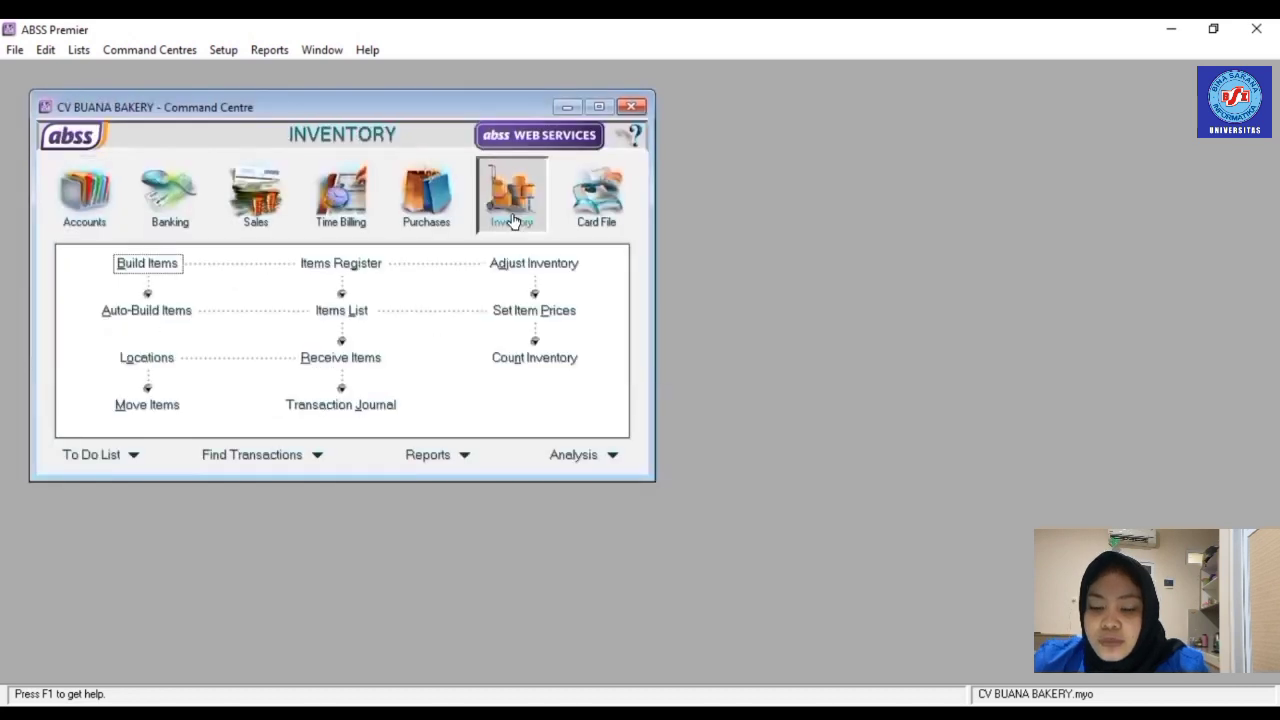
- Start inventory adjustment IJ002, dated 31/01/2022, memo PERSEDIAAN YANG KADALUARSA
click(534, 265)
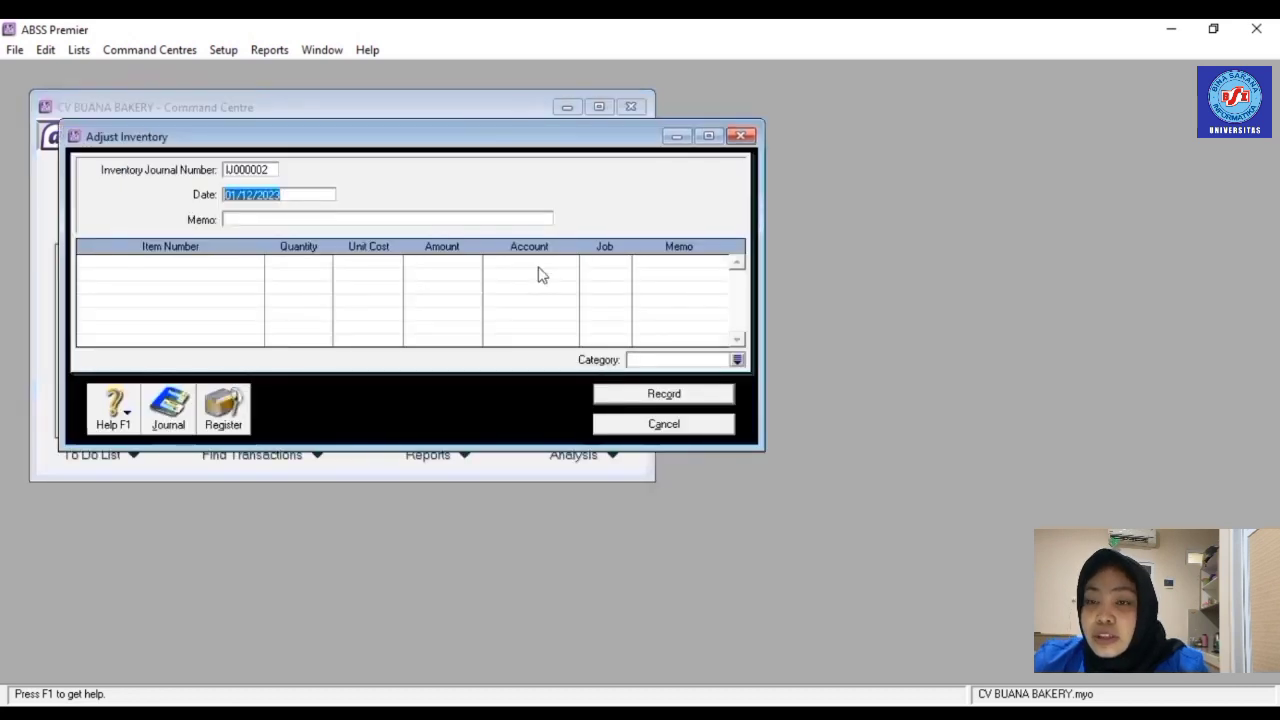
click(241, 169)
text(IJ)
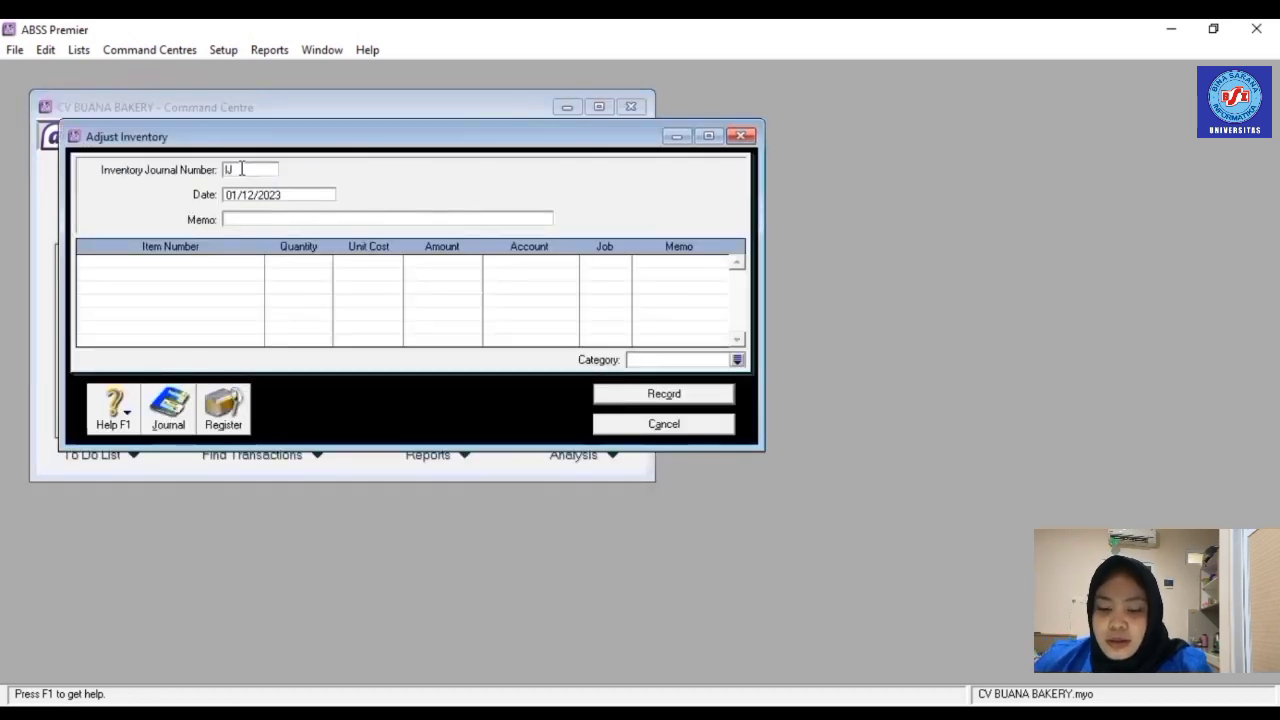
text(002)
click(277, 196)
text(31/)
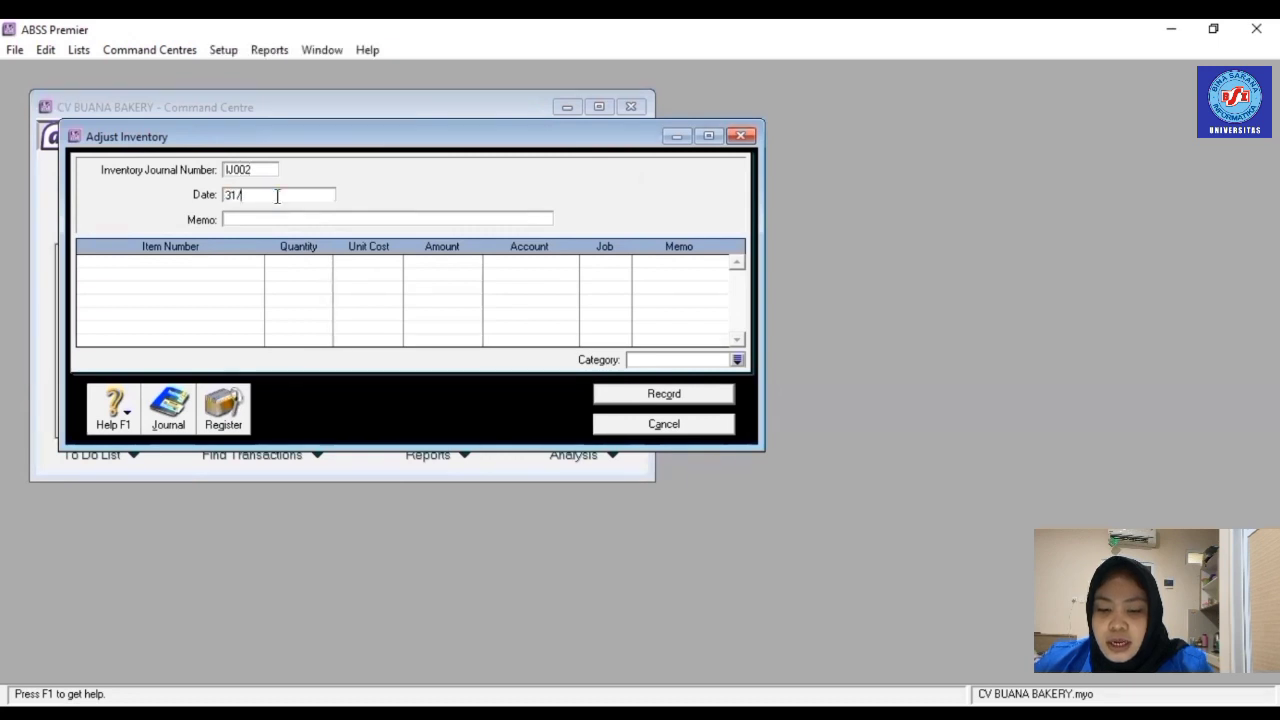
text(01/2022)
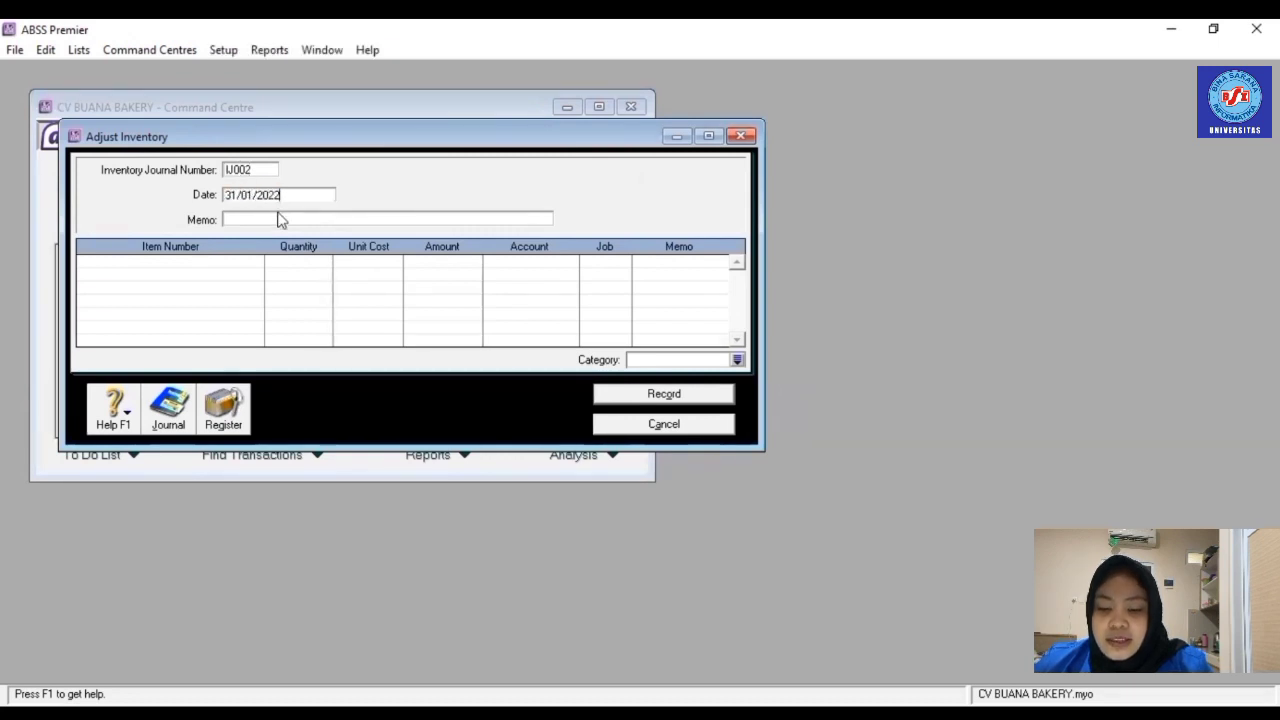
click(281, 221)
text(PERSEDIAA)
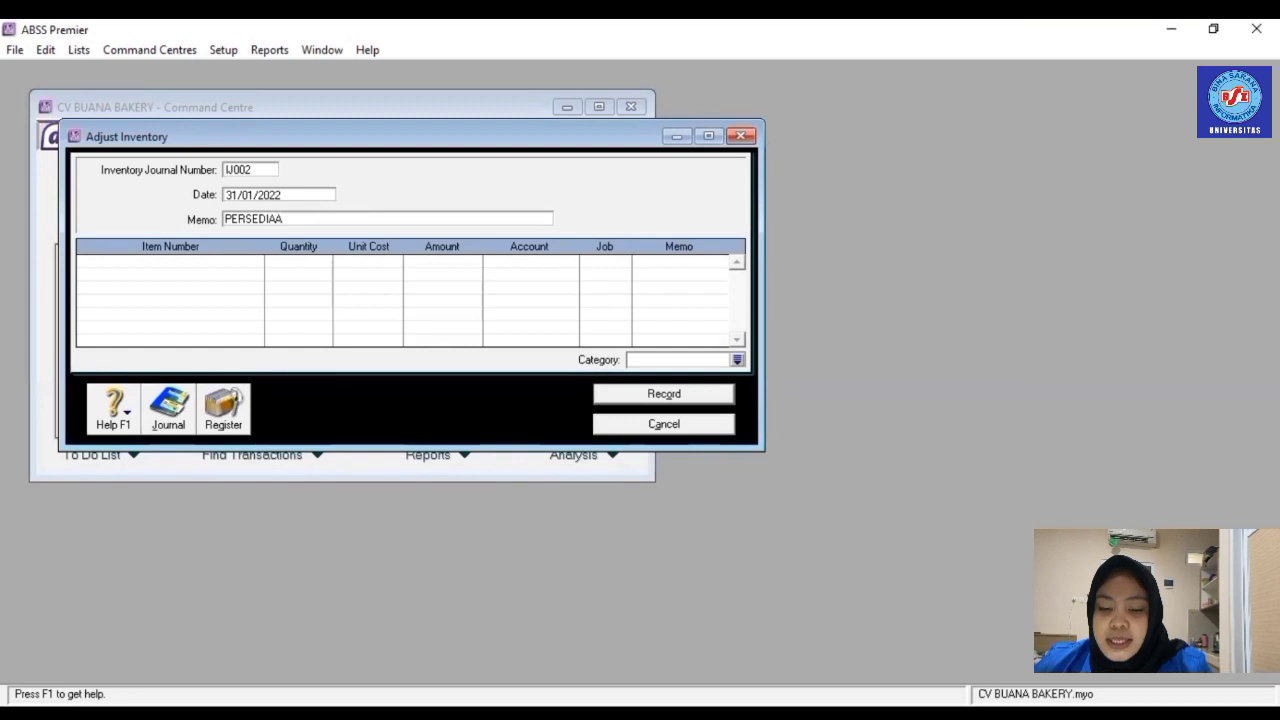
text(N YANG KAD)
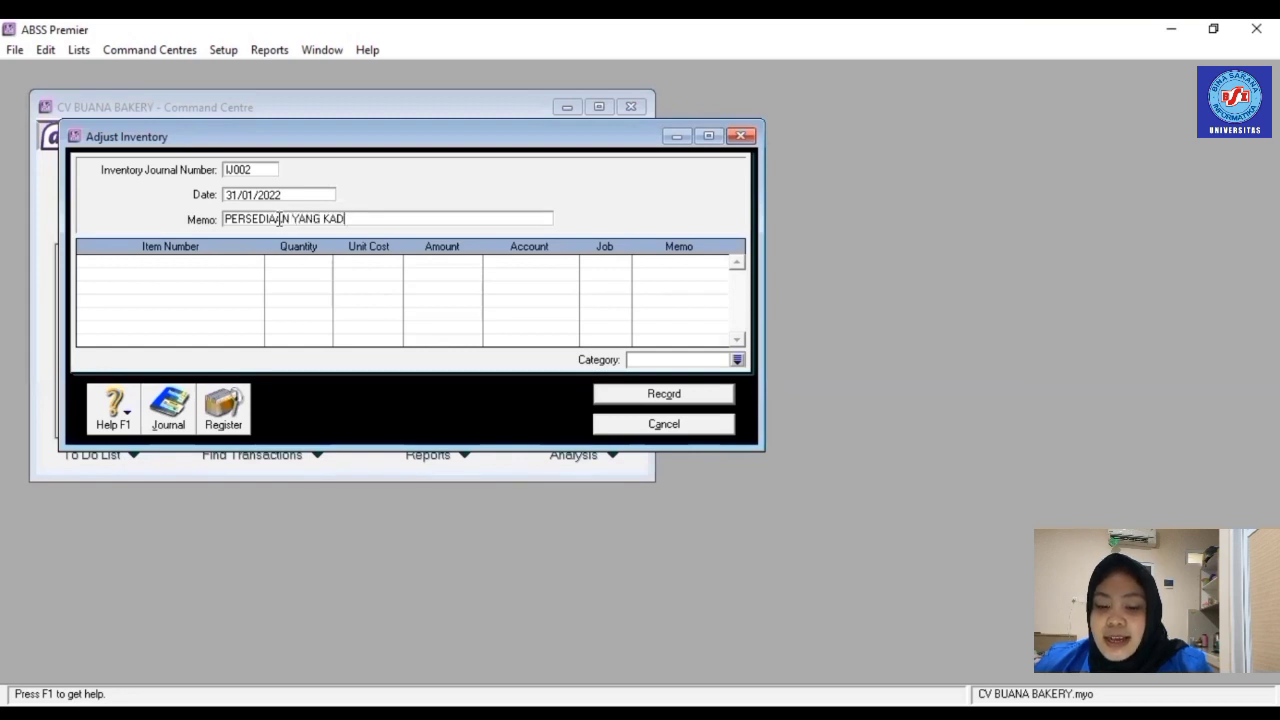
text(ALUARSA)
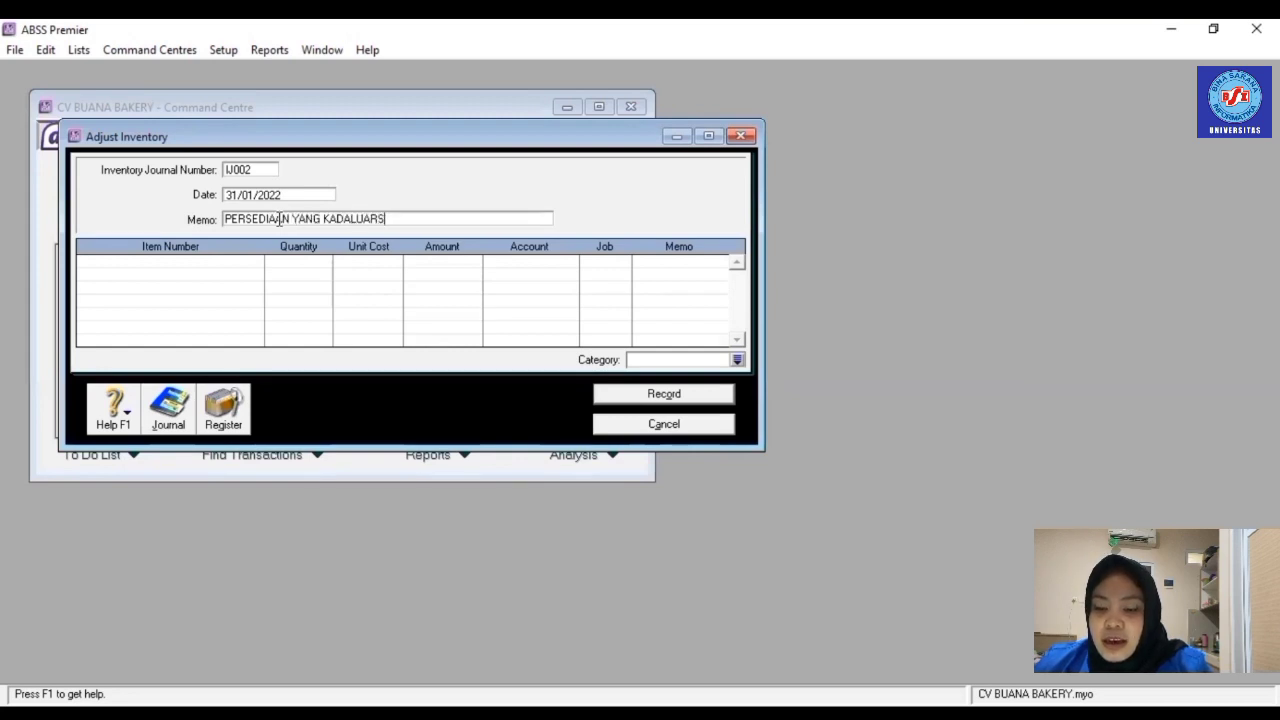
- Adjust 2 units of R005 to account 6-1050, record it, and close the form
click(227, 264)
text(R005)
key(Tab)
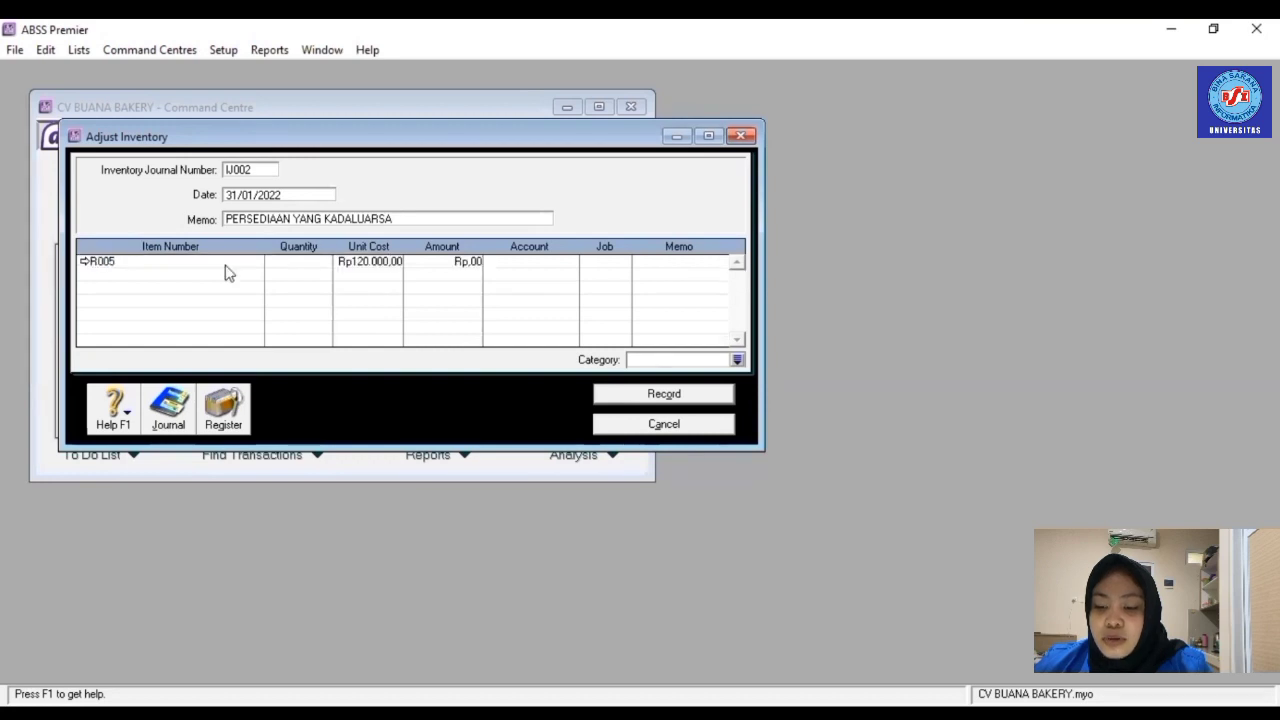
text(2)
key(Tab)
key(Tab)
key(Tab)
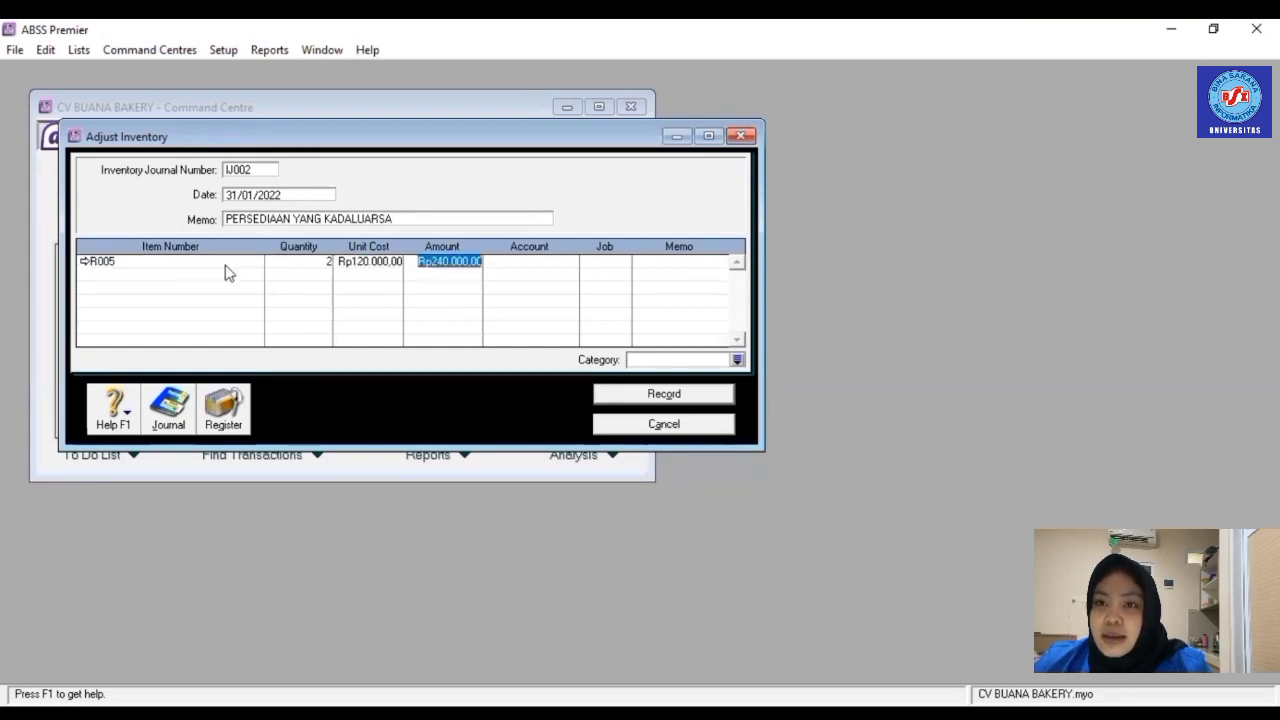
click(571, 262)
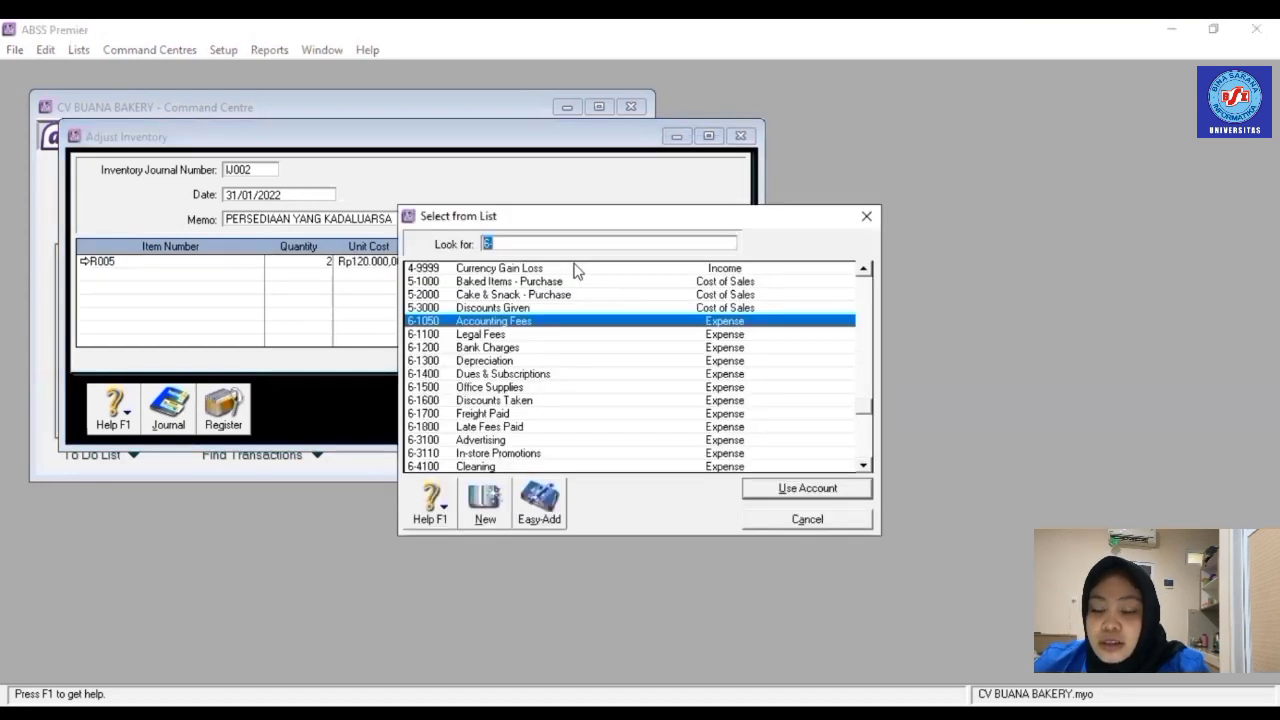
double_click(526, 321)
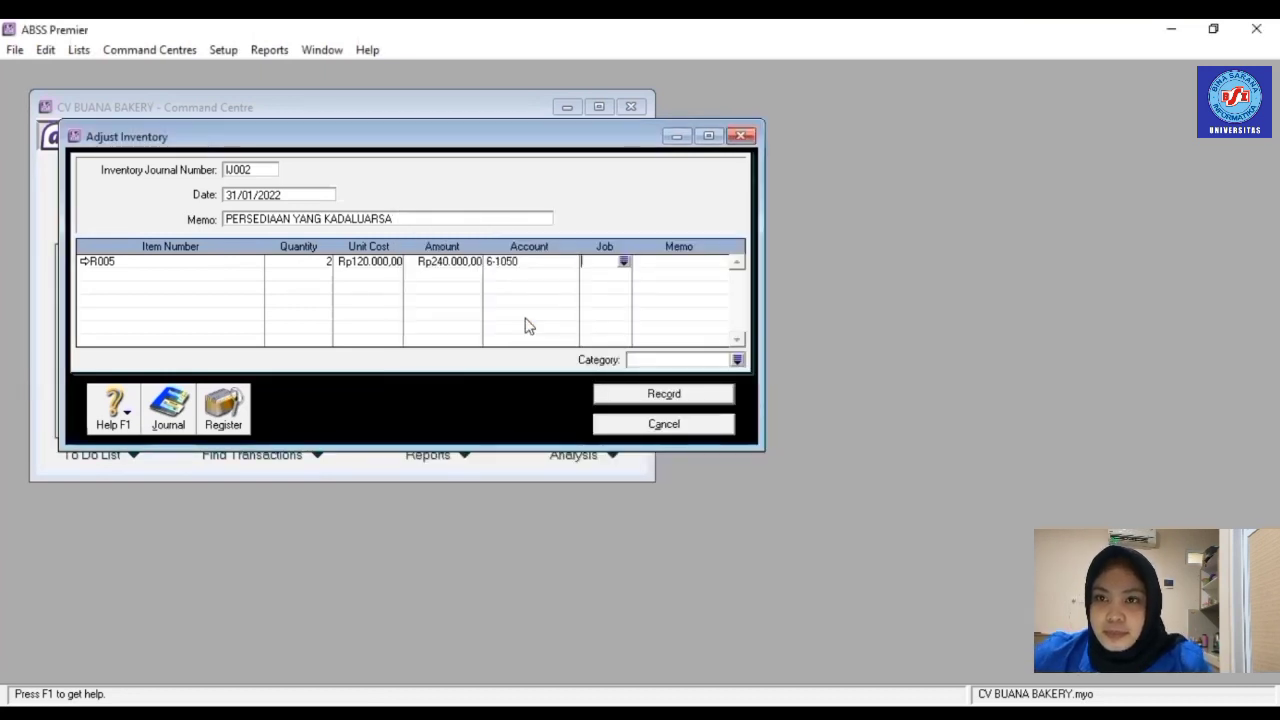
click(655, 394)
click(660, 424)
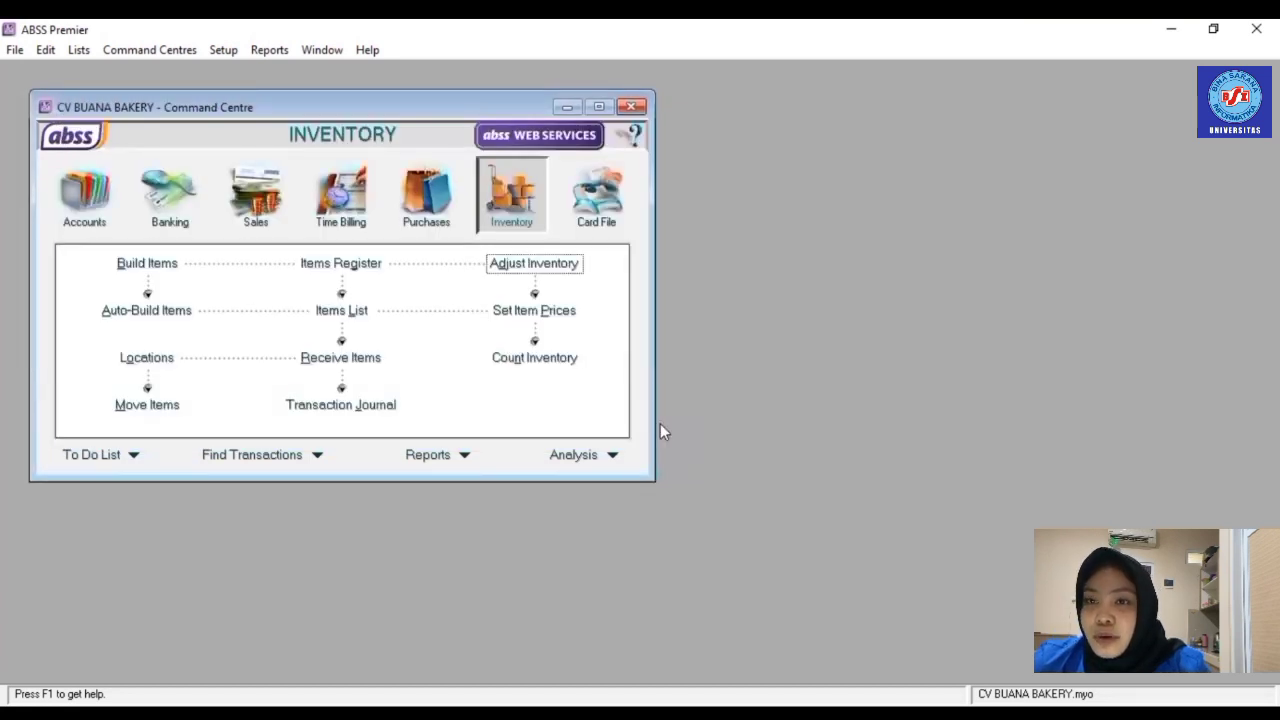
- Open the Index to Reports and bring up the Accounts report list
click(268, 50)
click(296, 74)
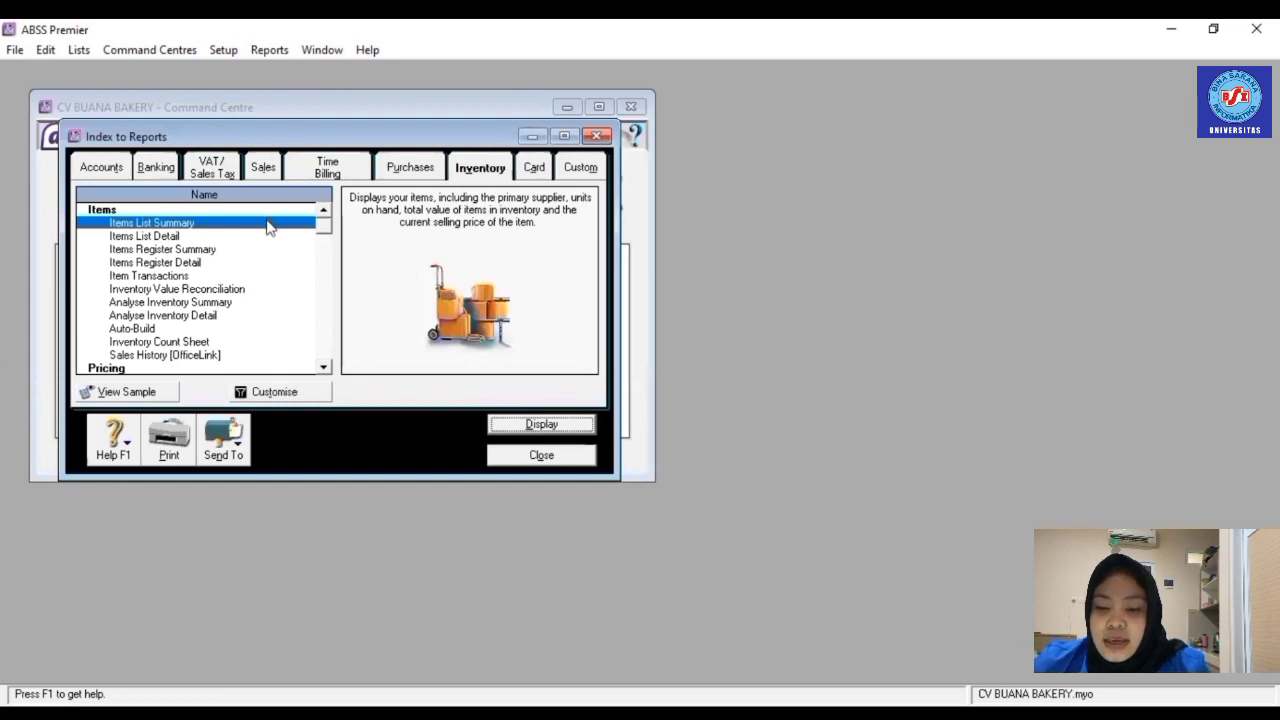
scroll(268, 228, down, 1)
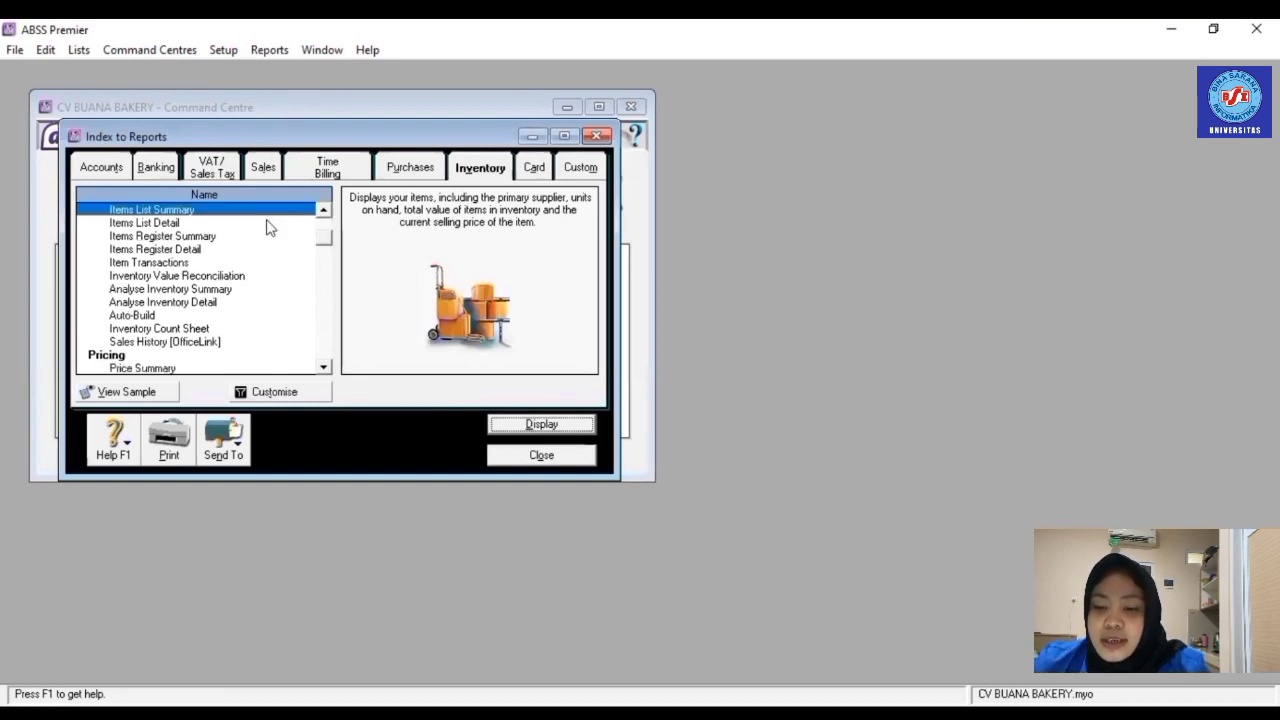
scroll(268, 228, down, 6)
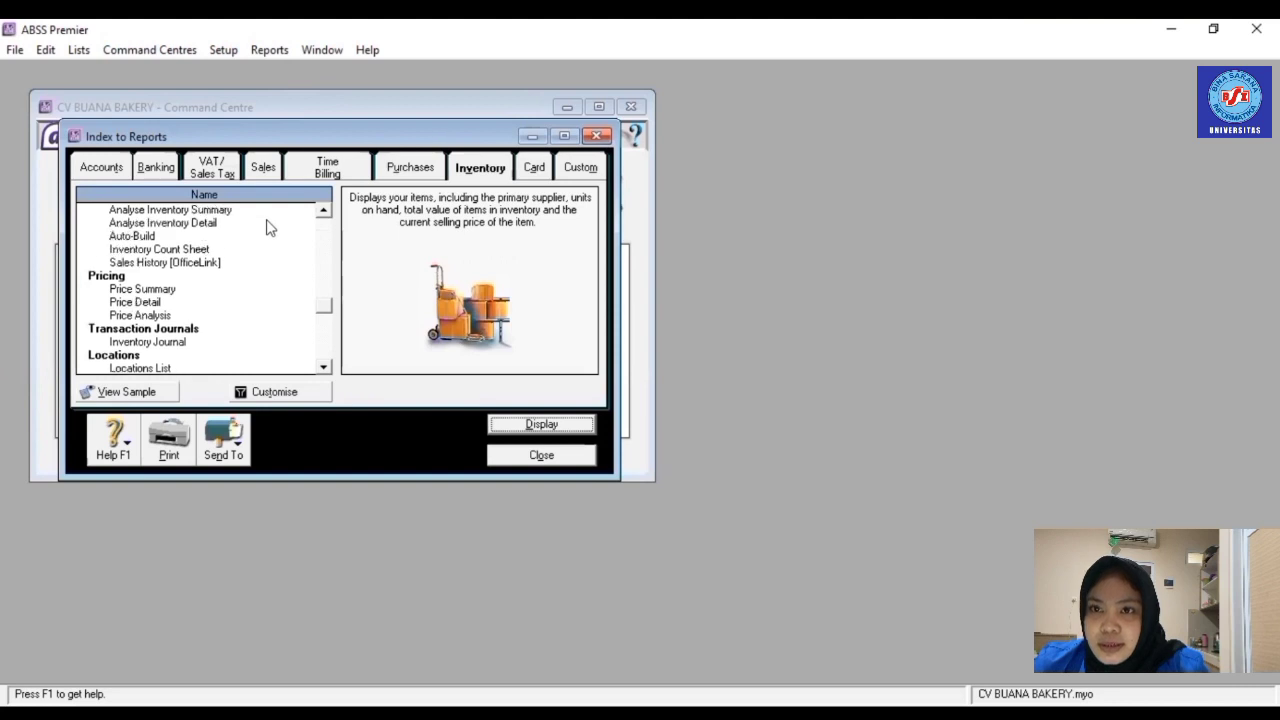
scroll(268, 228, up, 7)
scroll(268, 228, down, 8)
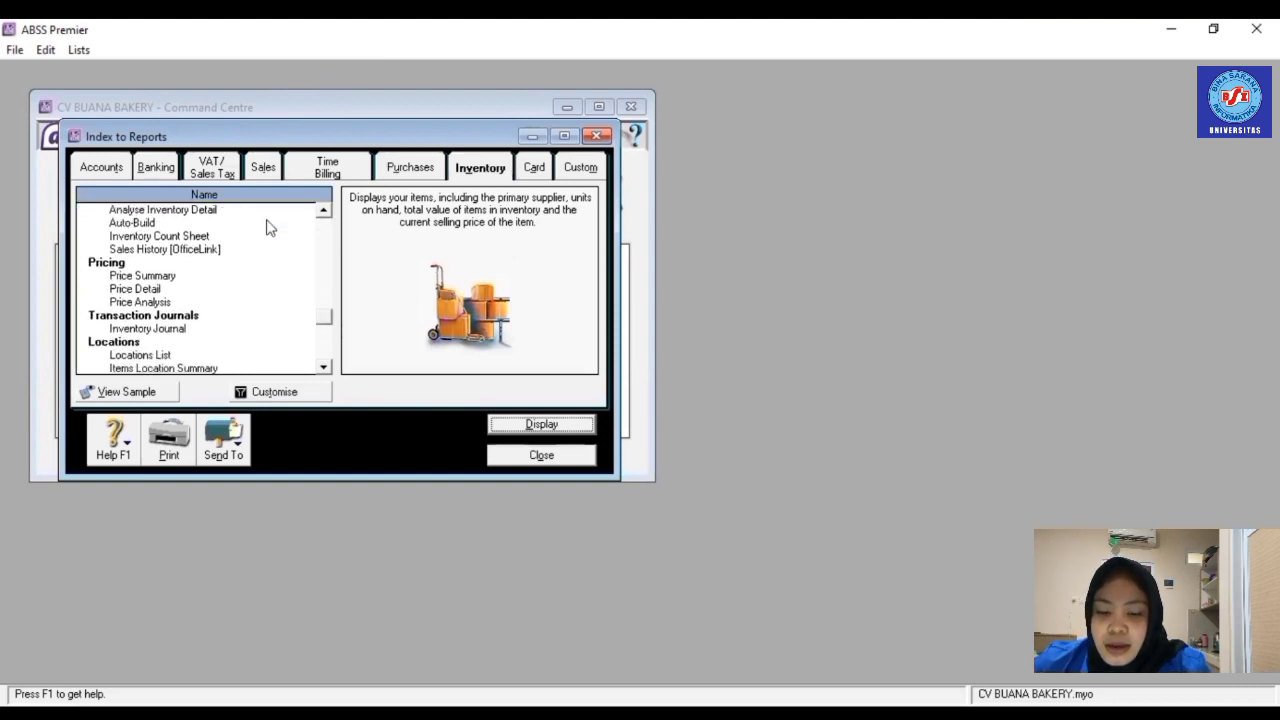
scroll(268, 228, down, 3)
click(104, 170)
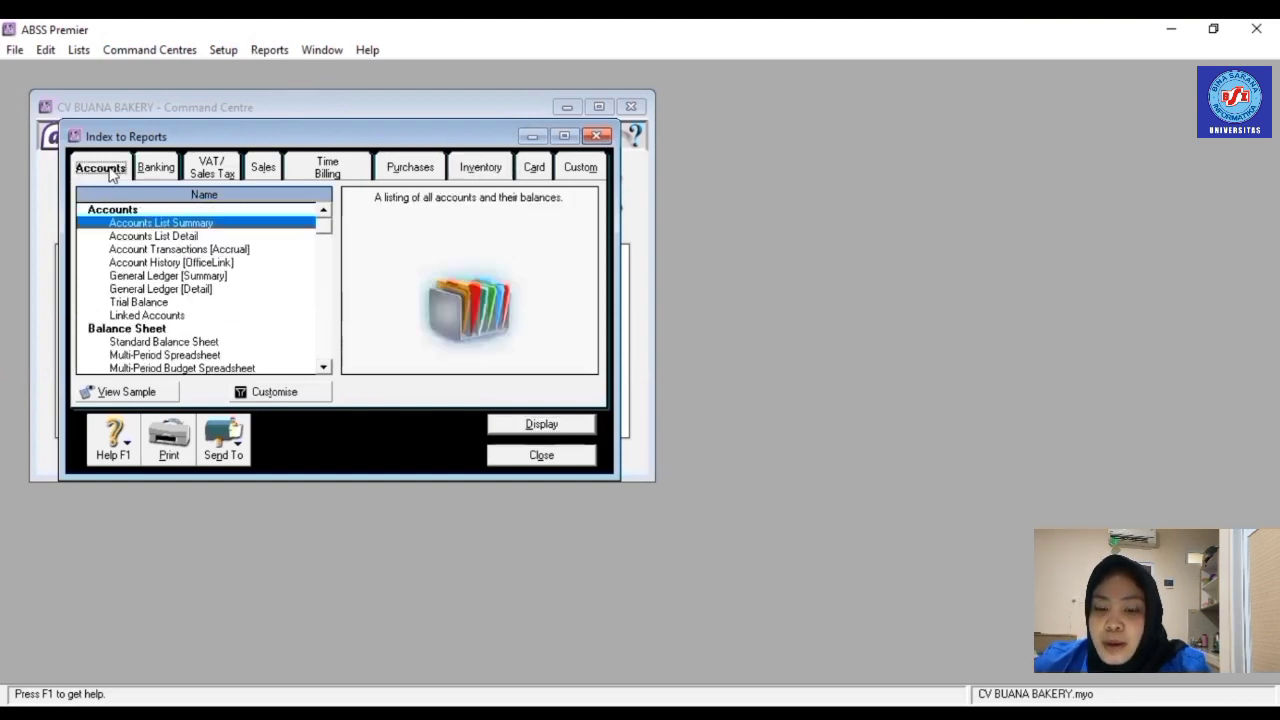
- Display the Account Transactions [Accrual] report for 01/01/2022–31/12/2022 enlarged, then close it
click(197, 250)
double_click(197, 250)
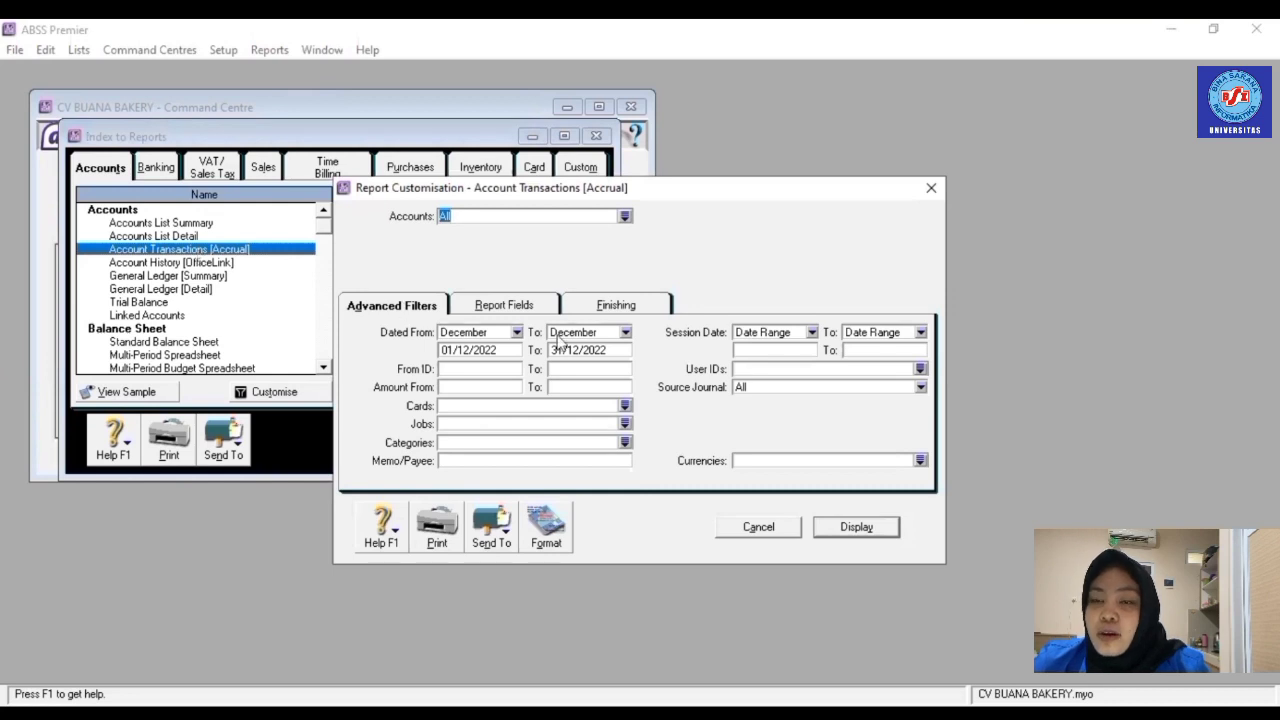
click(516, 332)
click(491, 352)
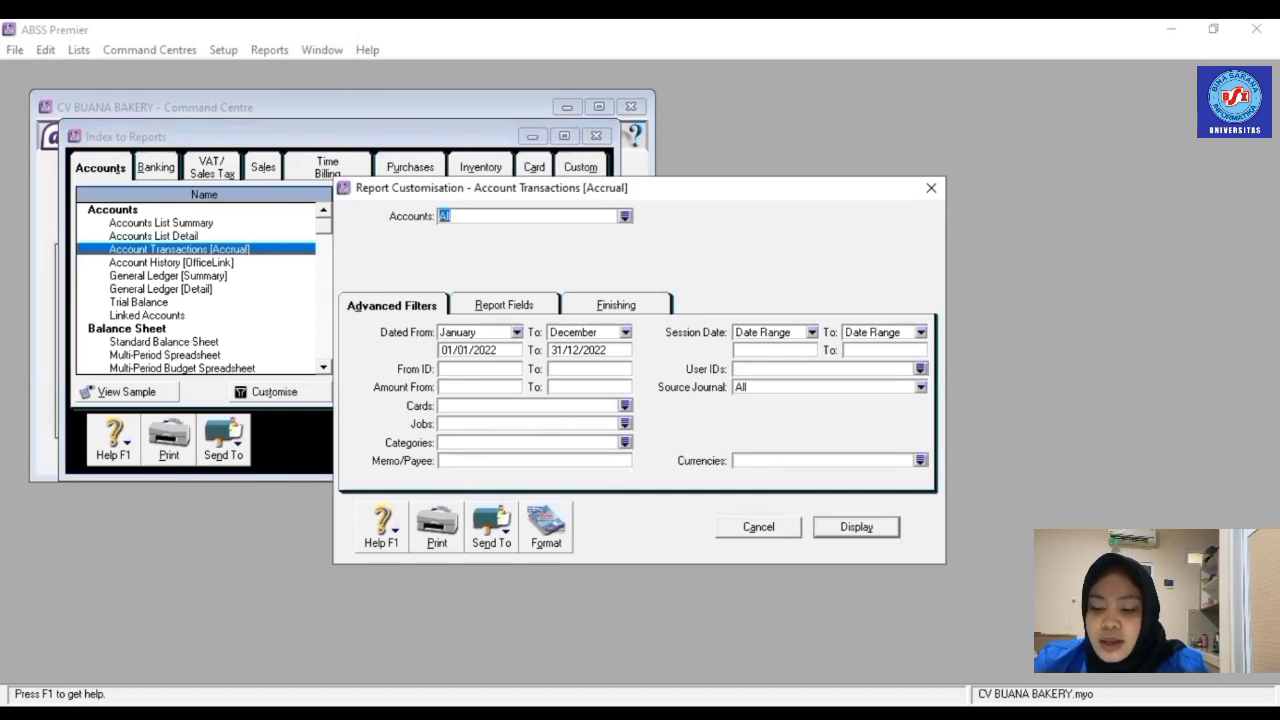
click(879, 527)
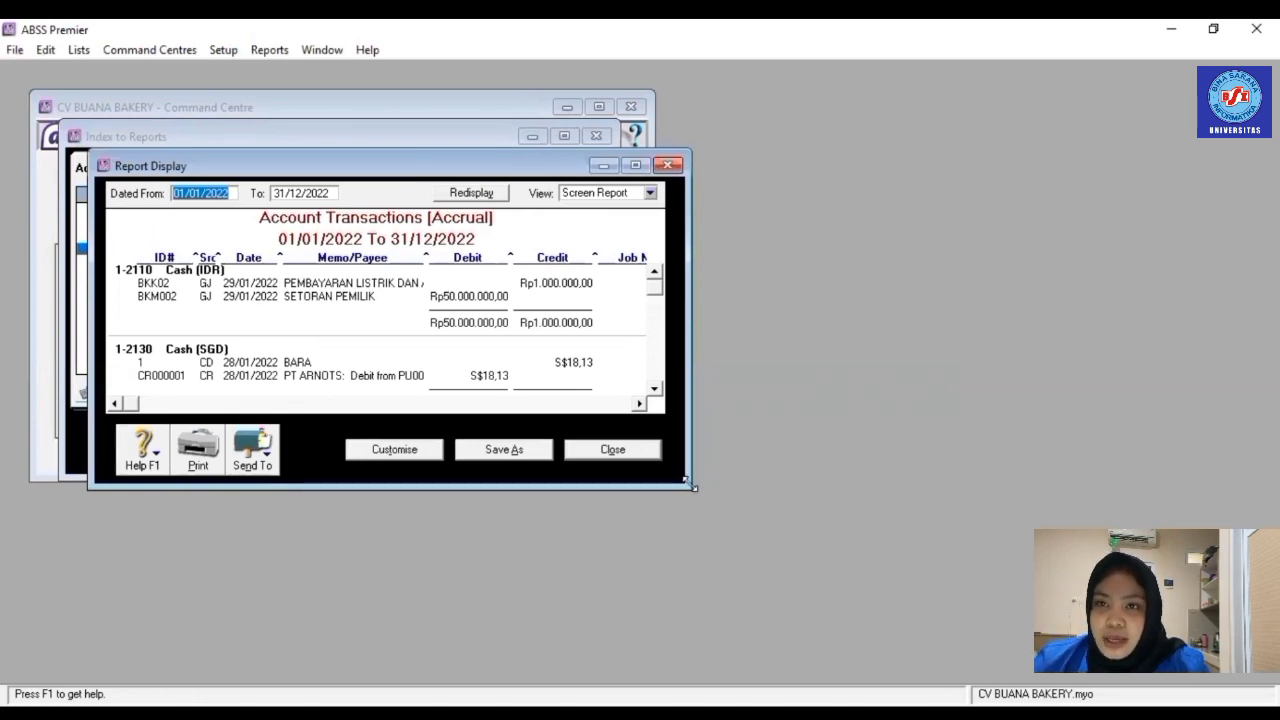
drag(687, 484, 838, 634)
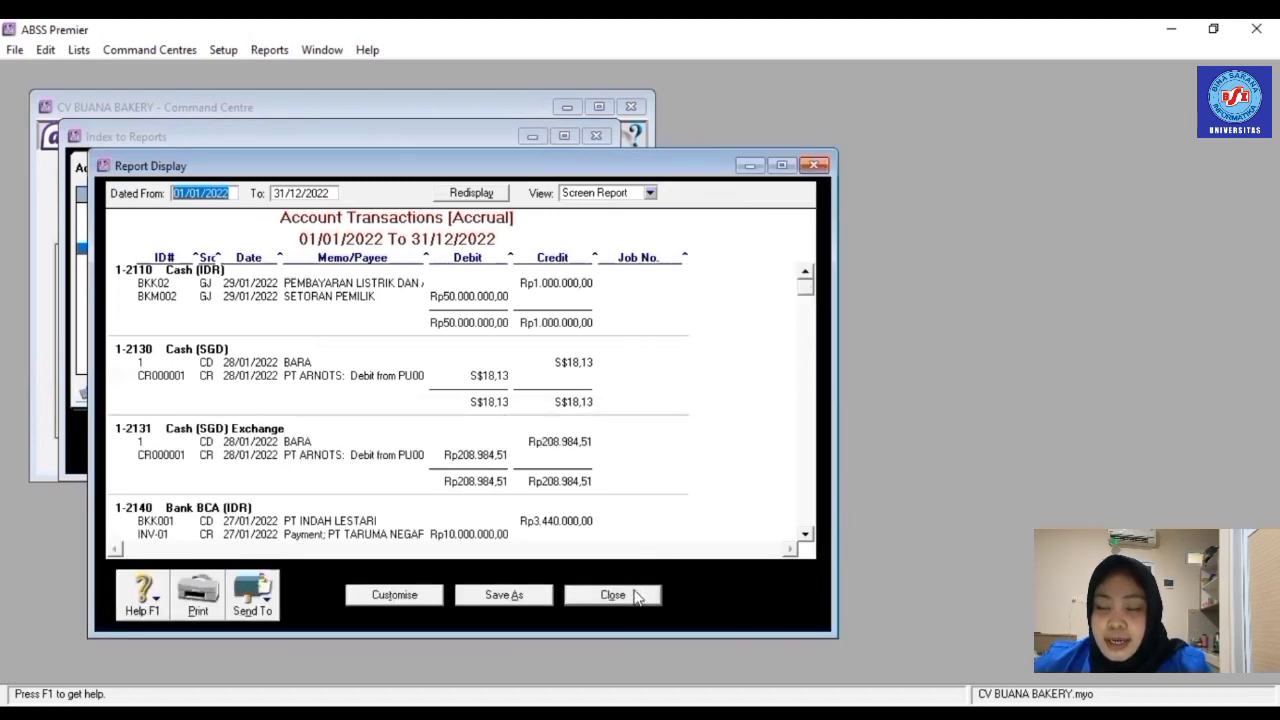
click(612, 595)
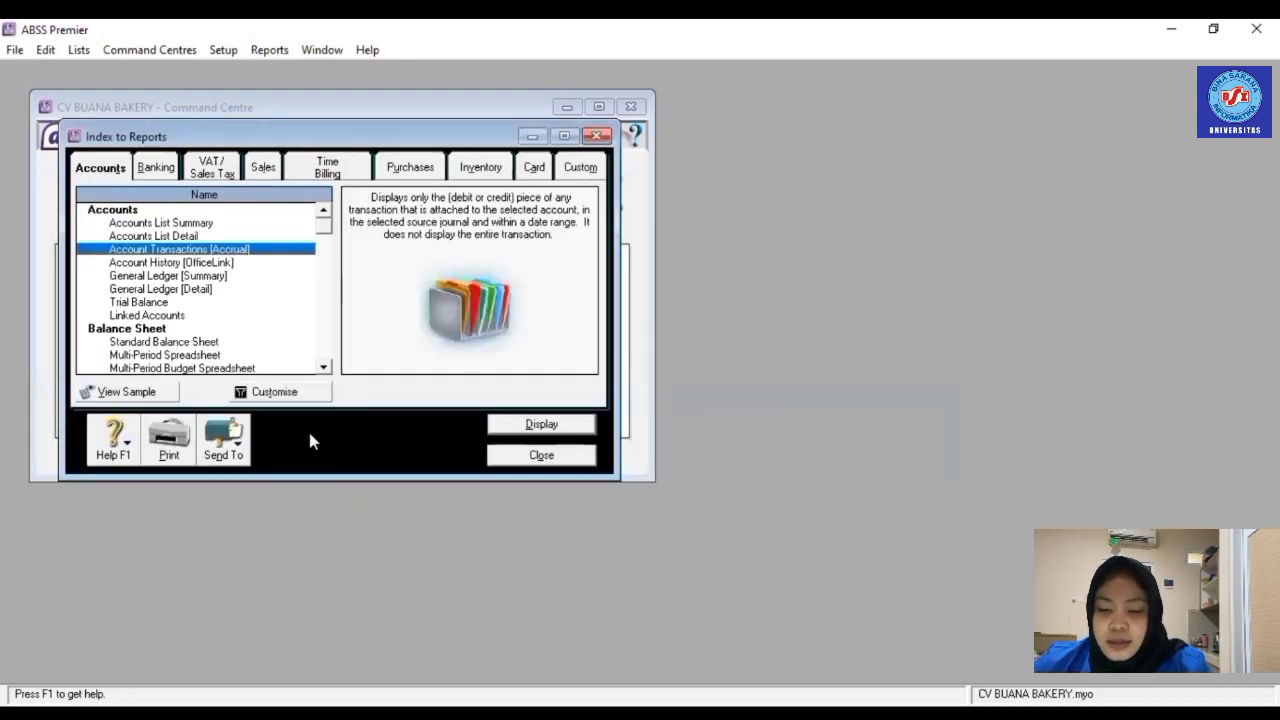
- Run the Income Statement [Accrual] from January to December 2022 (Gross Profit Rp4.213.228,92), then close it
key(Down)
key(Down)
key(Down)
key(Down)
key(Down)
key(Down)
key(Down)
key(Down)
key(Down)
key(Down)
key(Down)
key(Down)
key(Down)
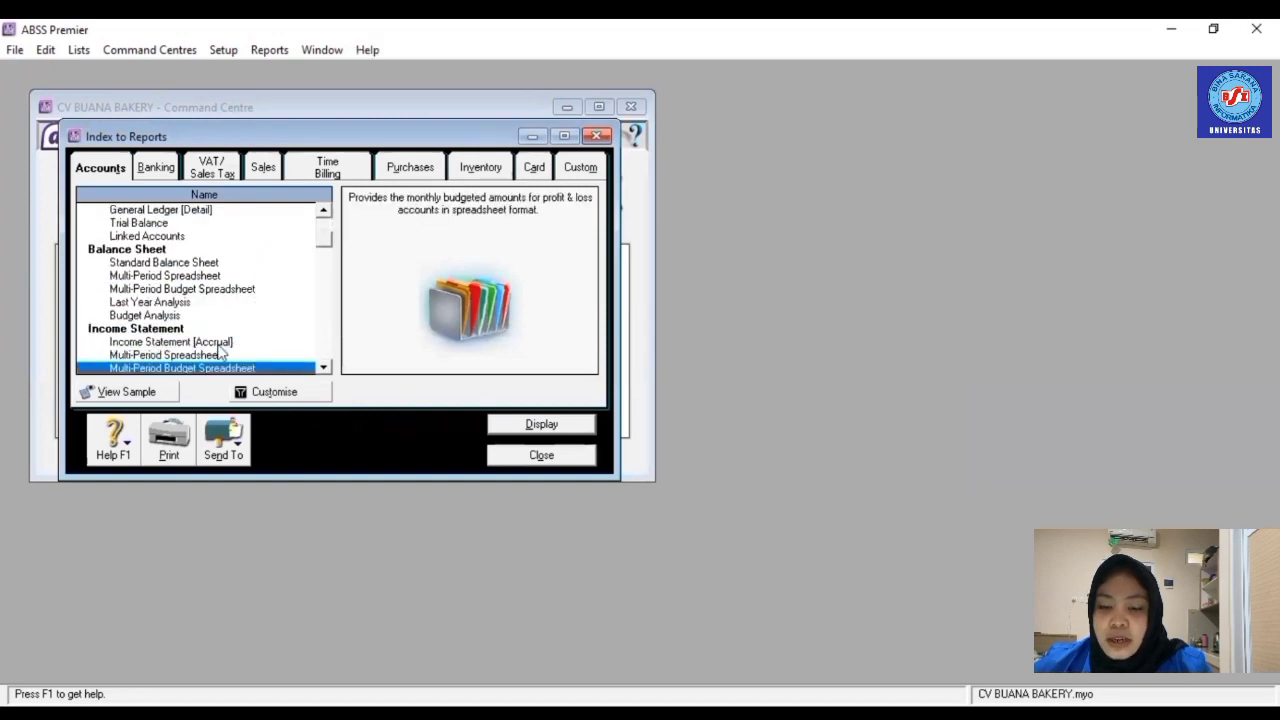
double_click(219, 344)
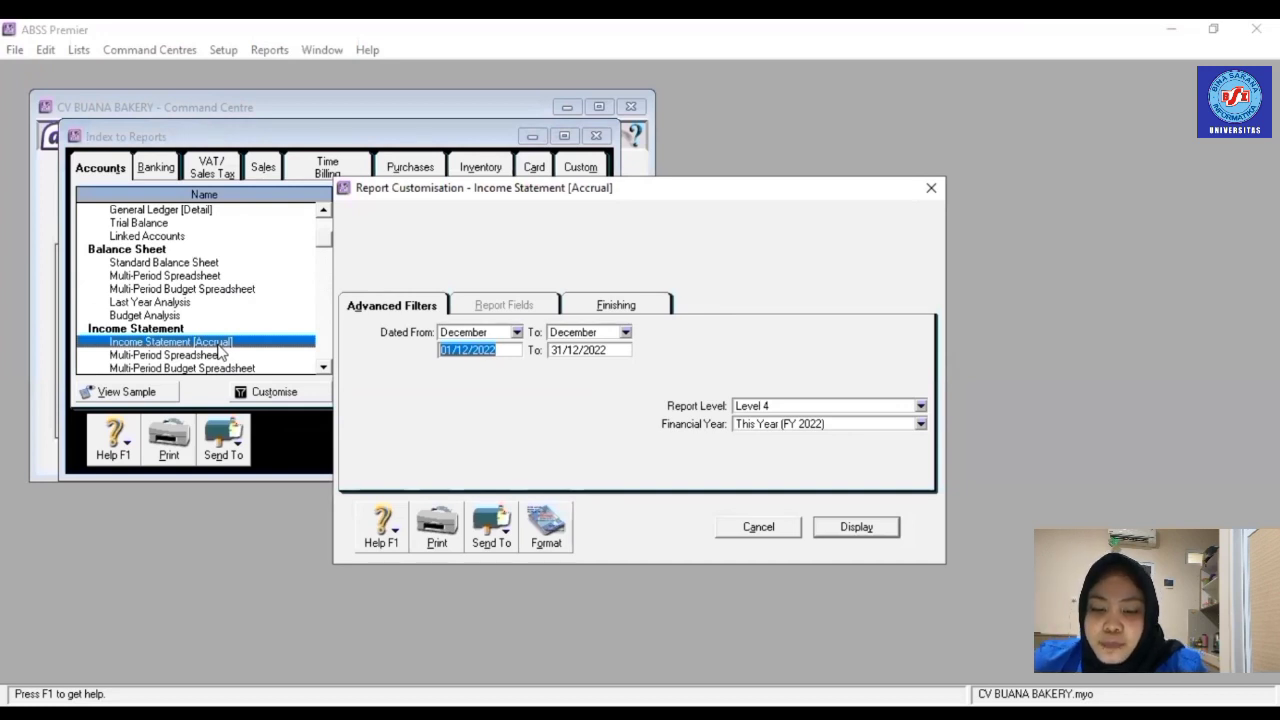
click(516, 334)
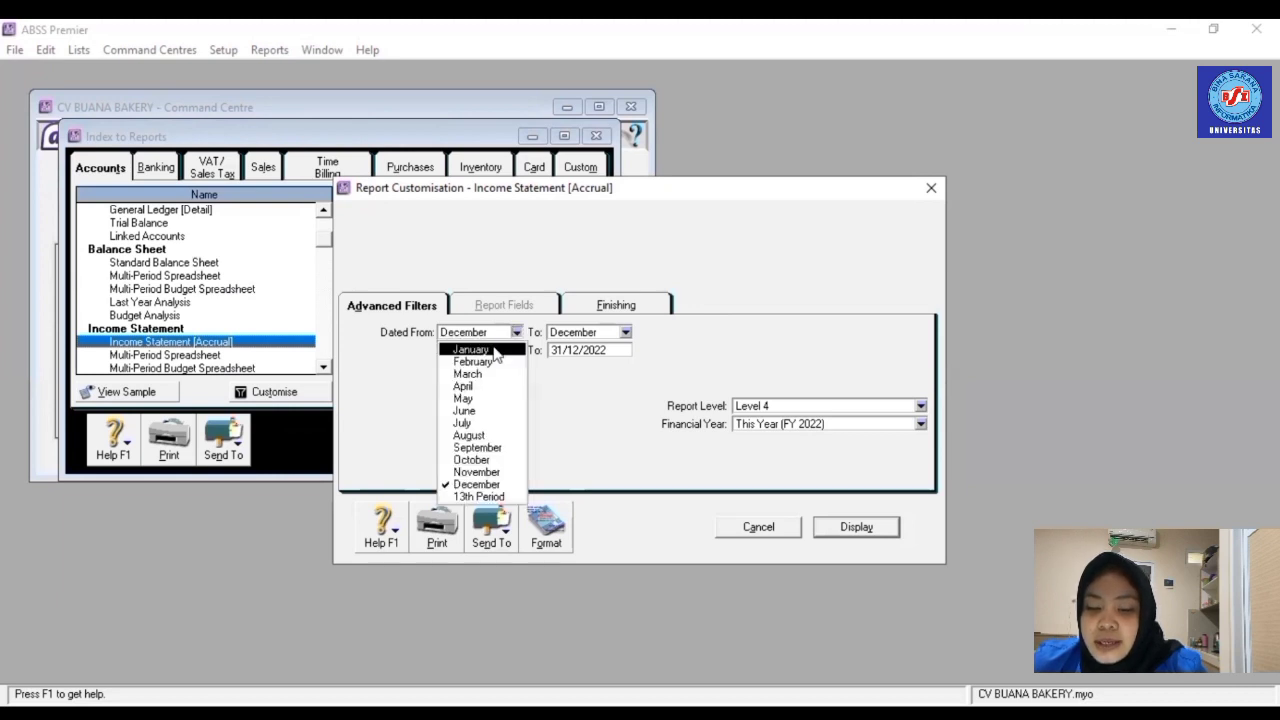
click(493, 350)
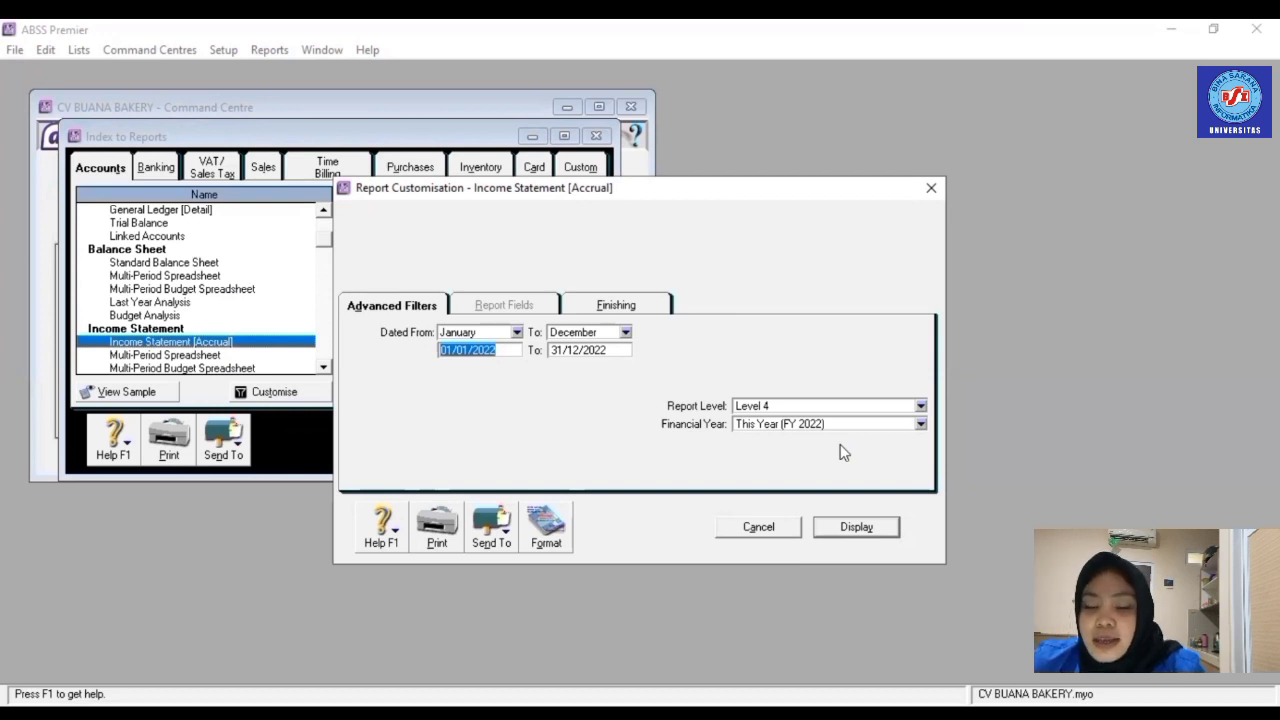
click(856, 527)
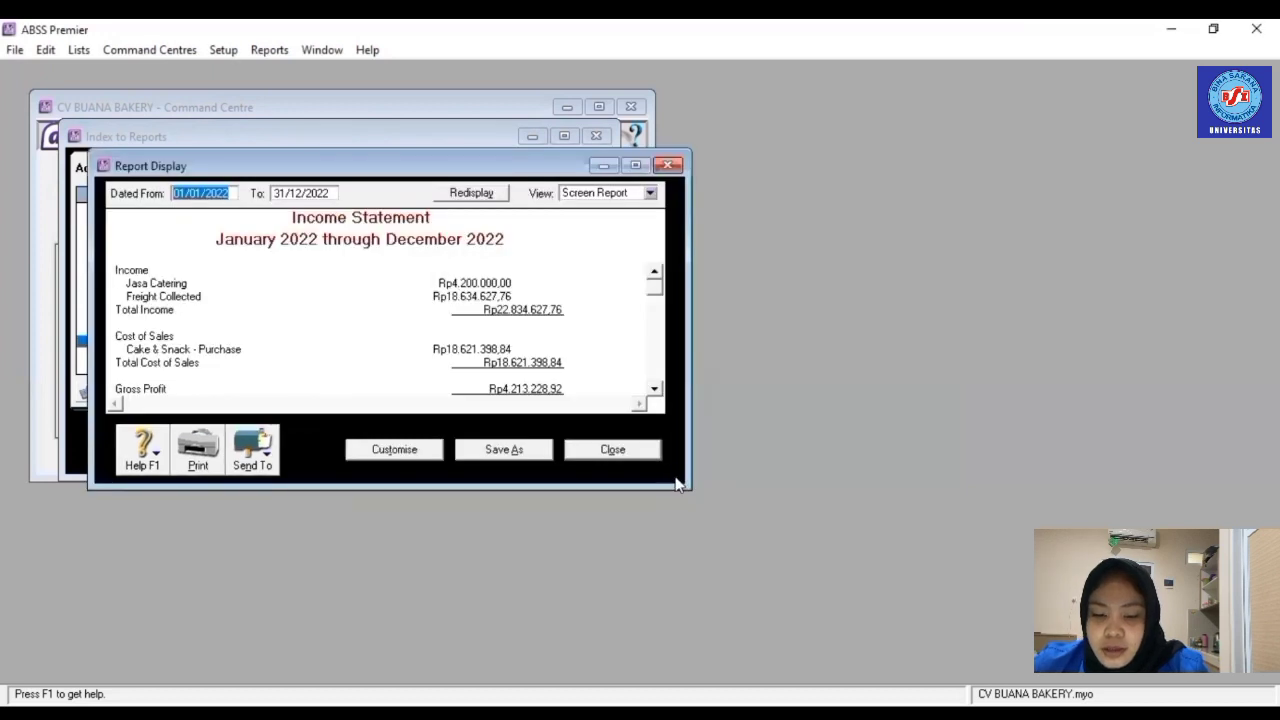
key(Escape)
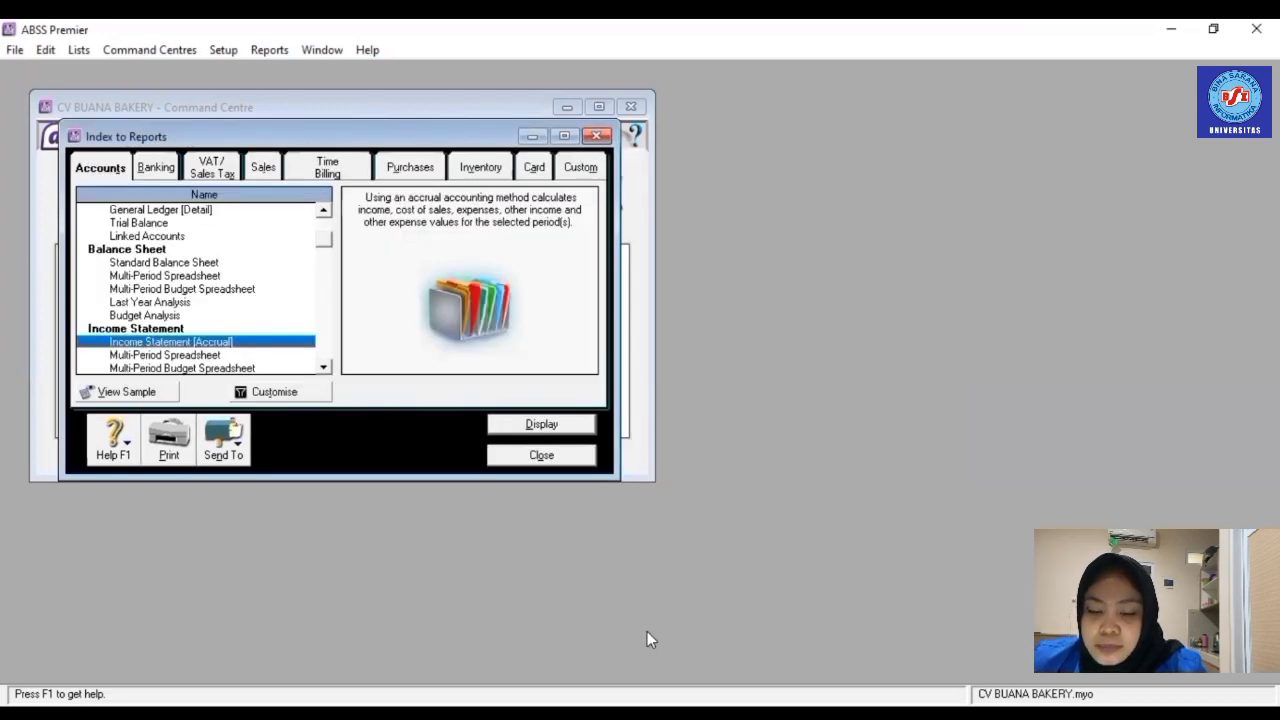
- Redisplay the Account Transactions [Accrual] report for 01/01/2022–31/12/2022 and close it
key(Up)
key(Up)
key(Up)
key(Up)
key(Up)
key(Up)
key(Up)
key(Up)
key(Up)
key(Up)
key(Up)
key(Up)
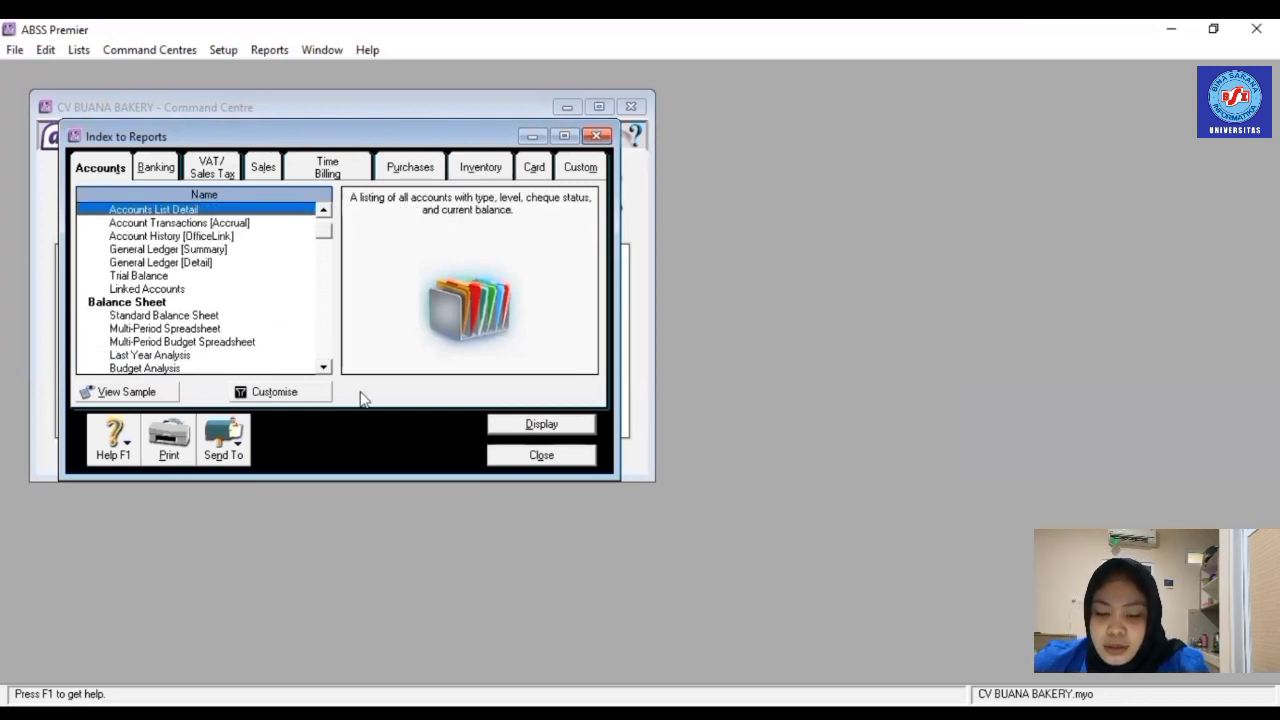
double_click(232, 223)
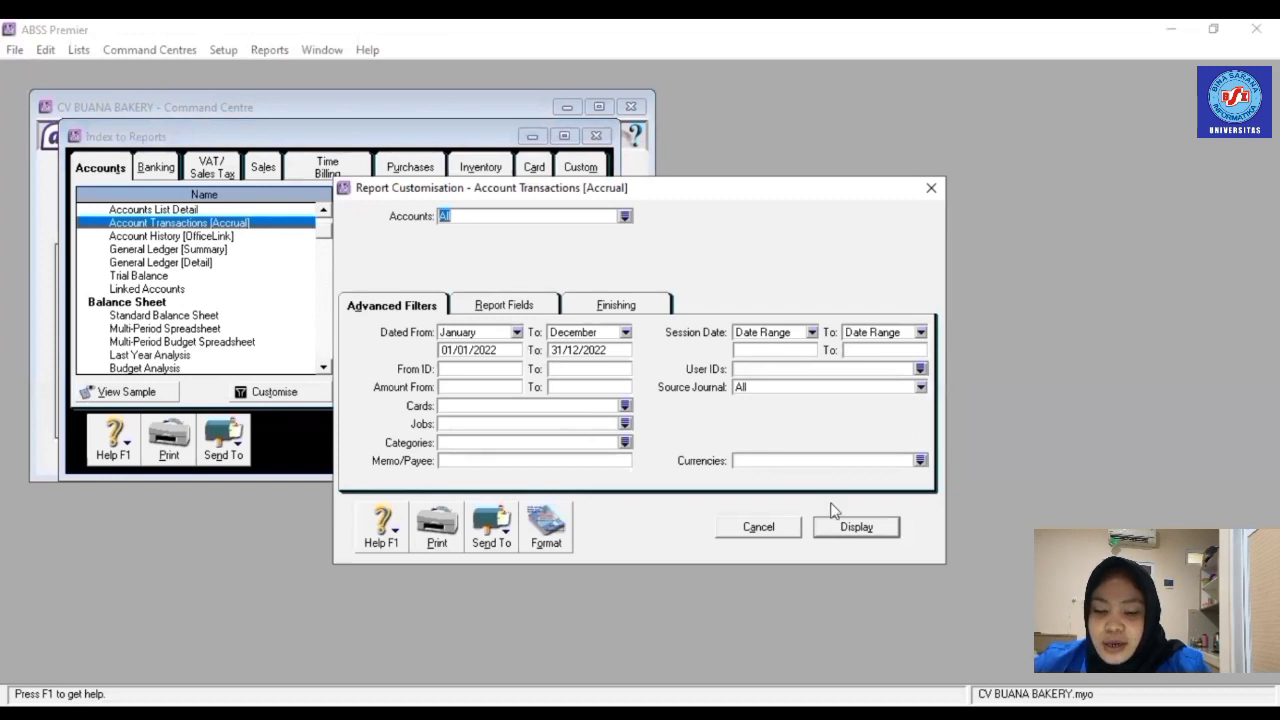
click(854, 533)
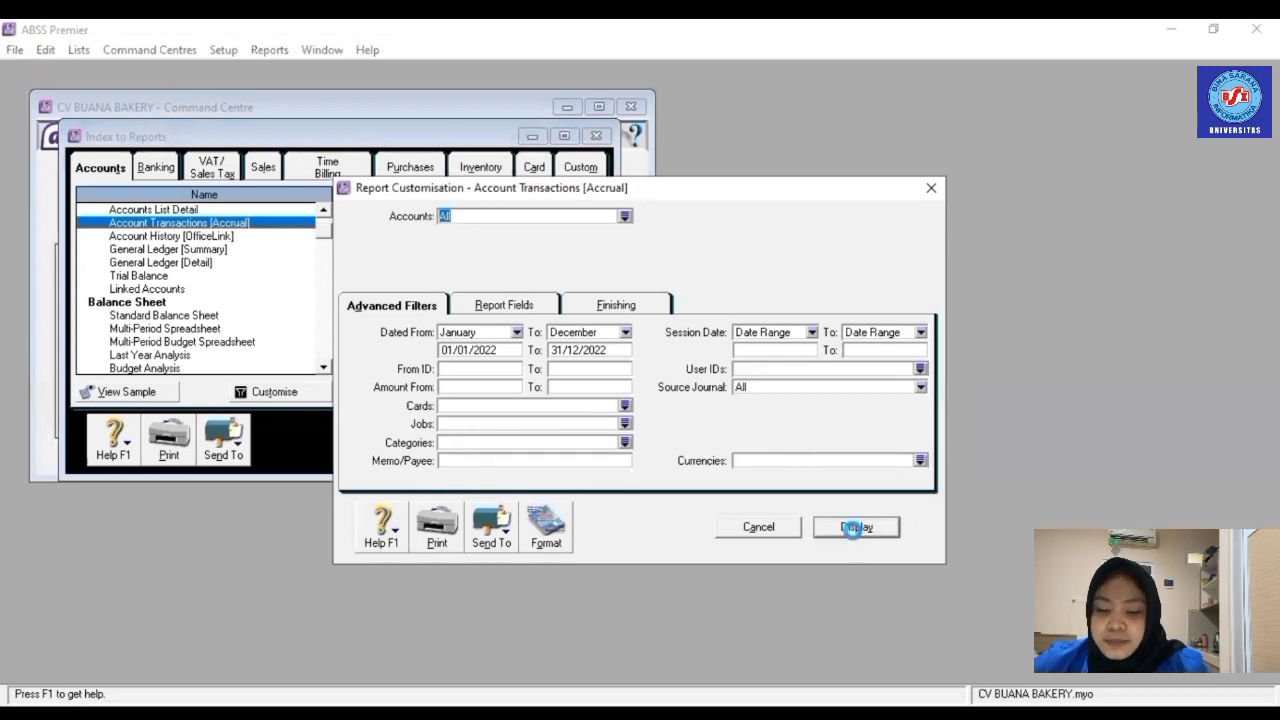
key(Escape)
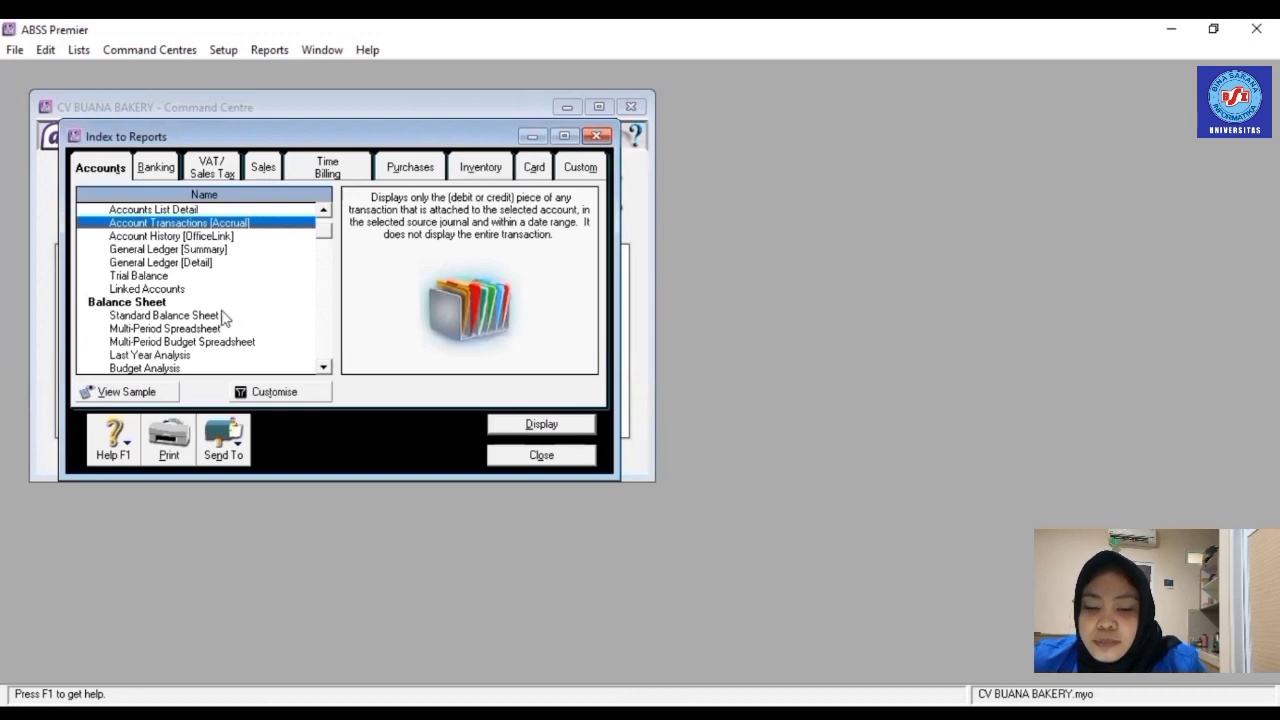
- Display the Standard Balance Sheet as of January 2022, close it, and list the Banking reports
double_click(165, 315)
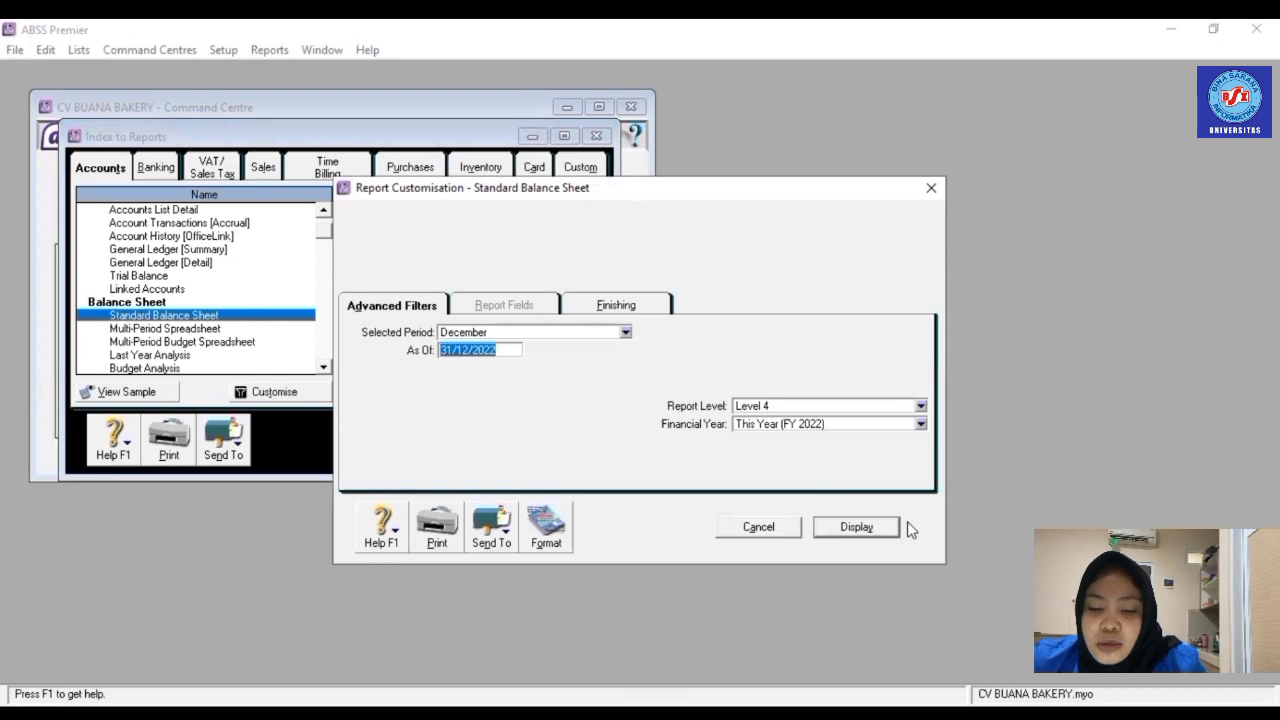
click(625, 333)
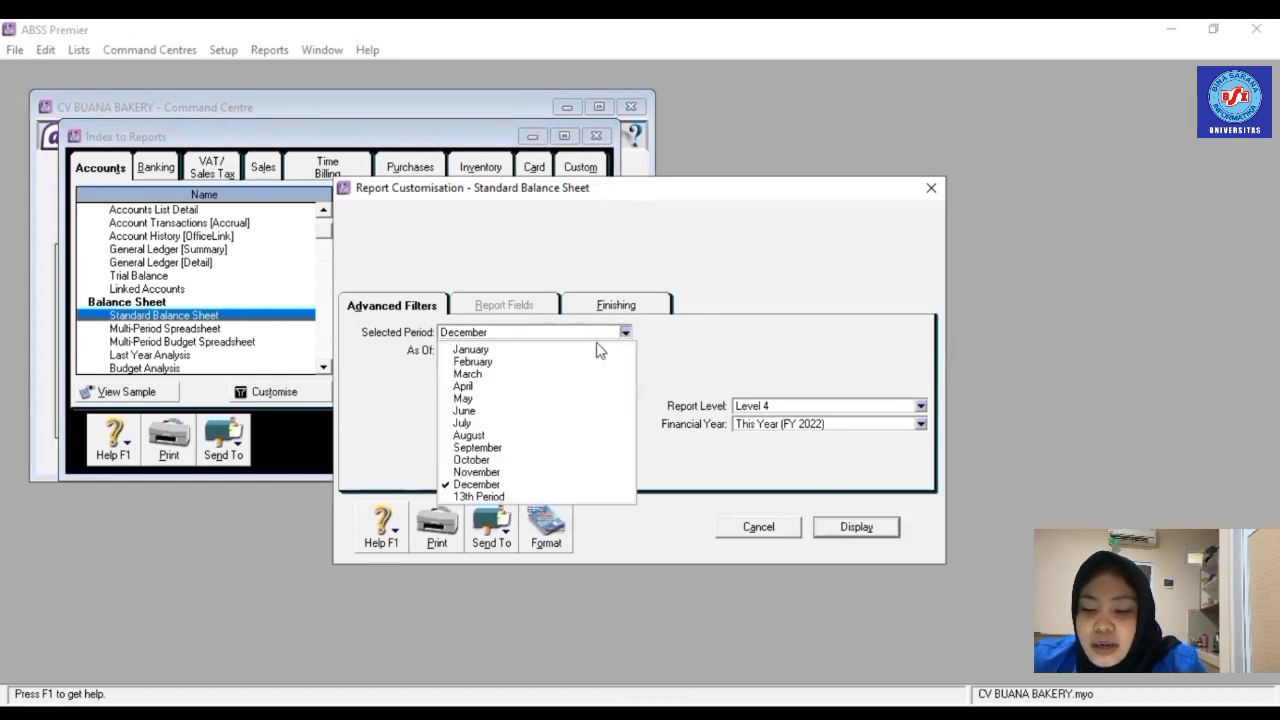
click(596, 358)
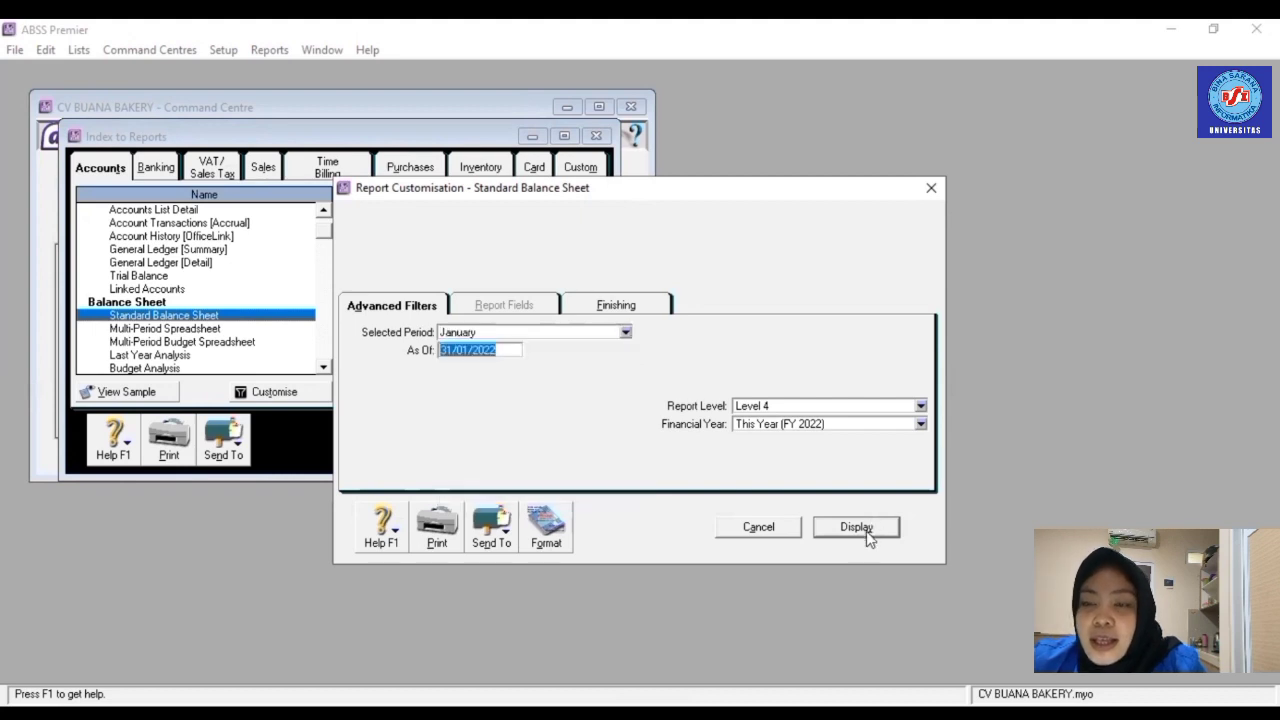
click(867, 532)
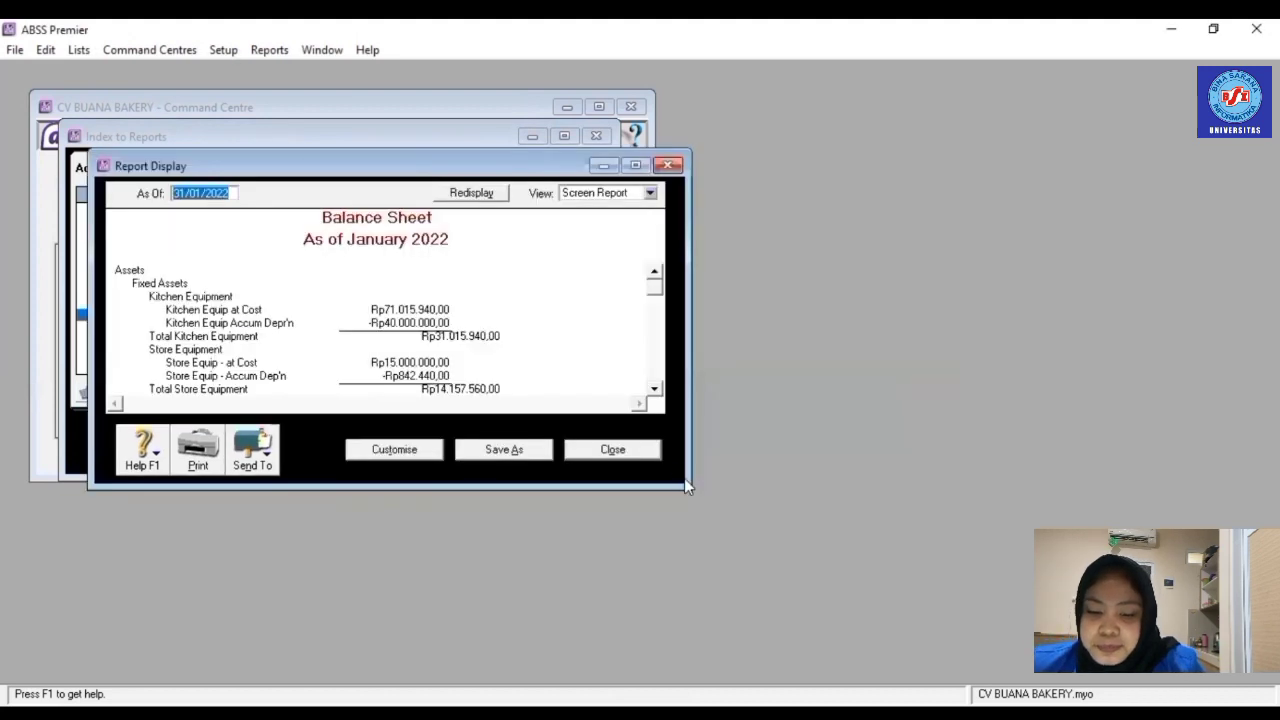
click(612, 449)
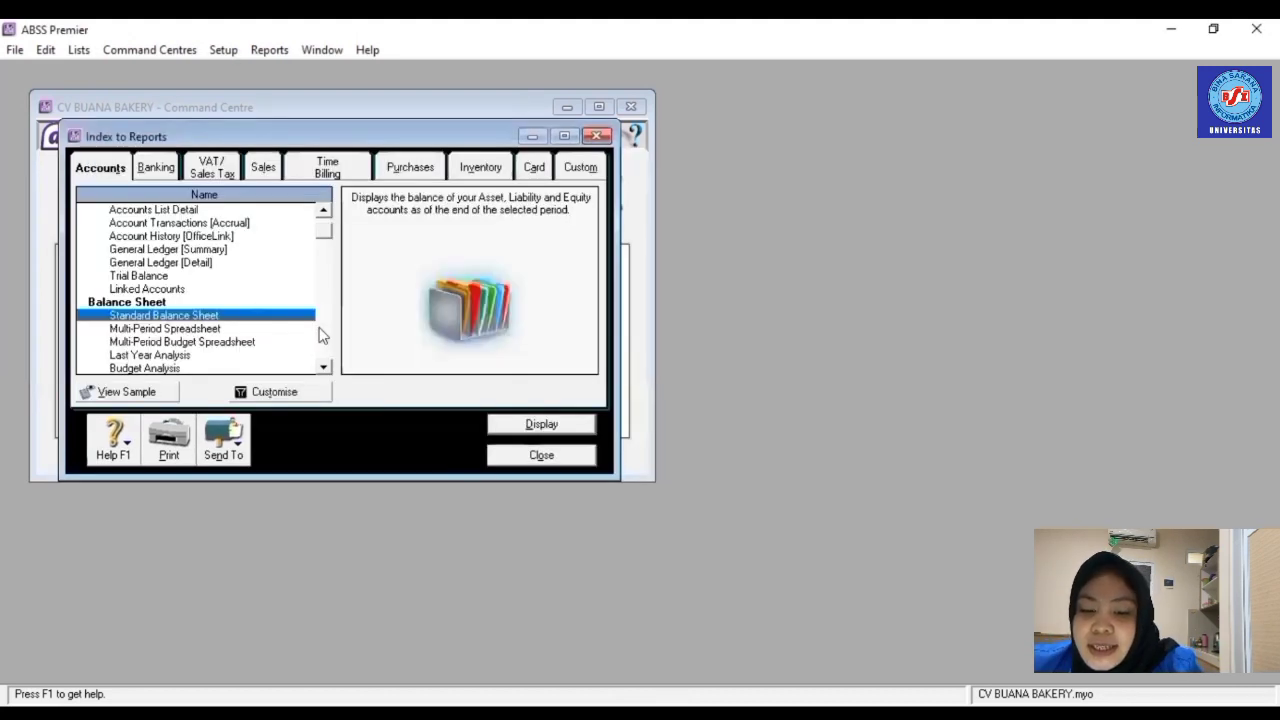
click(166, 169)
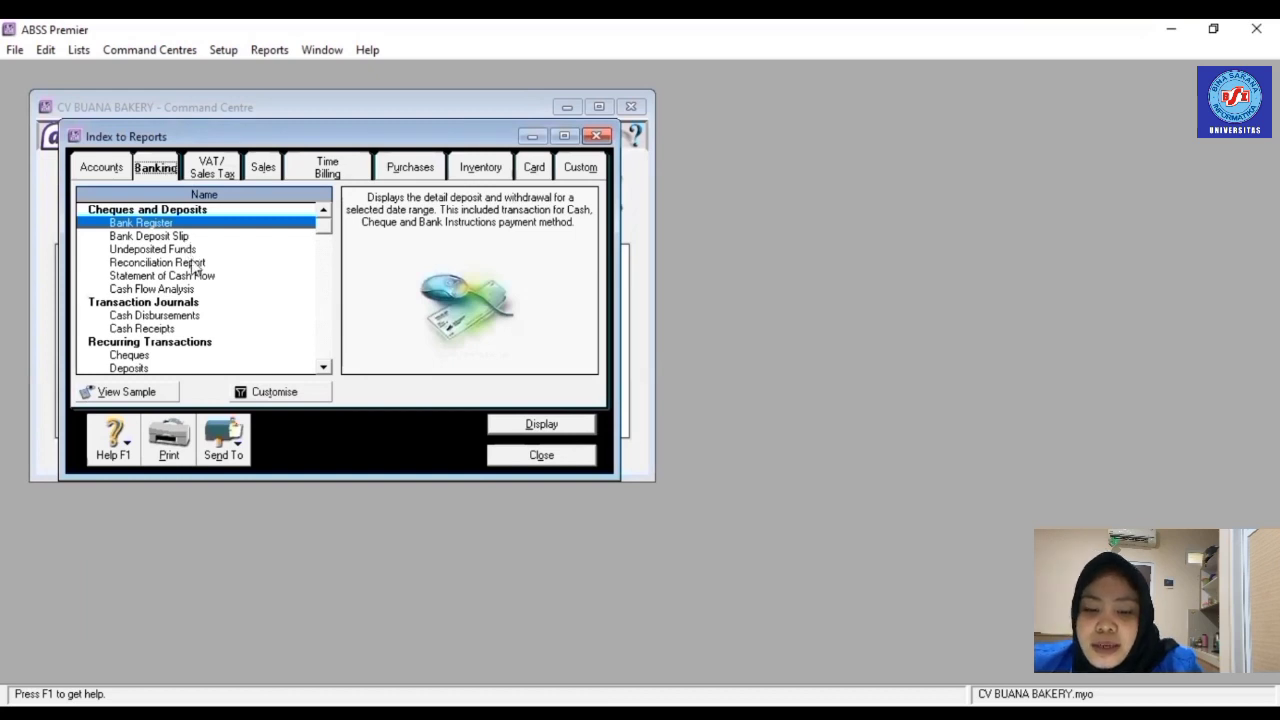
- View the January 2022 Cash Disbursements journal and close it
double_click(180, 317)
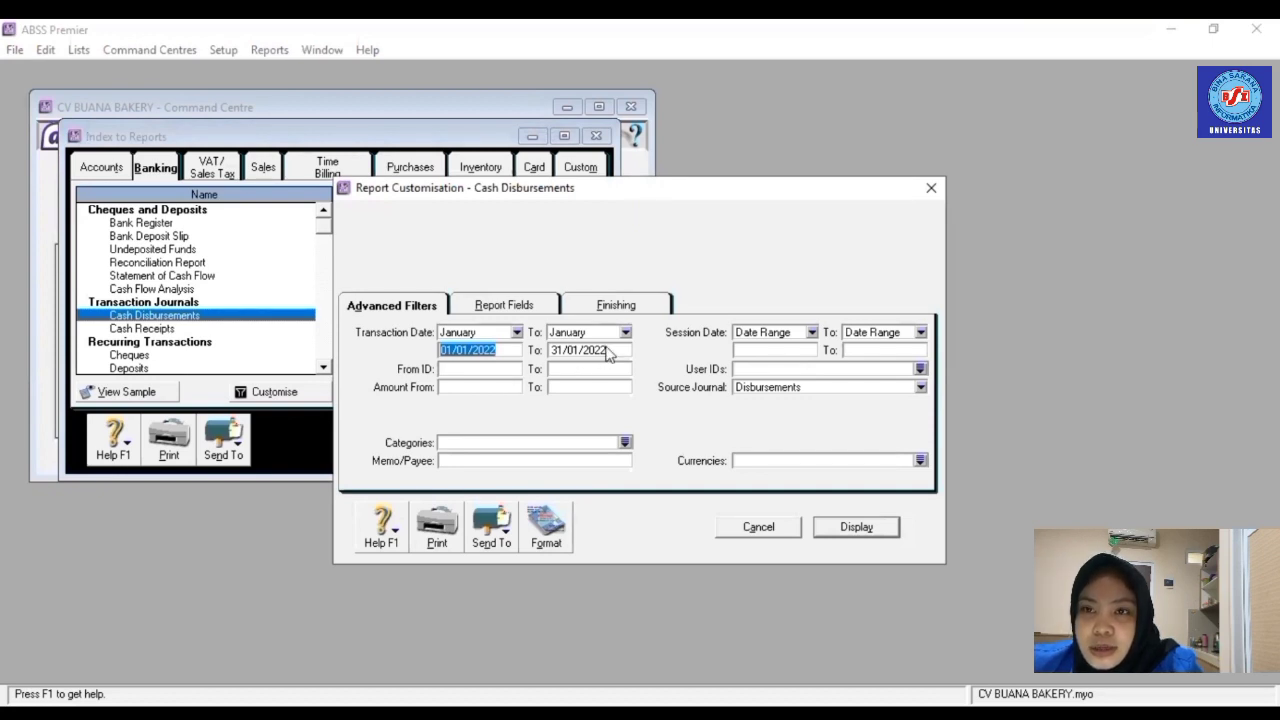
click(873, 530)
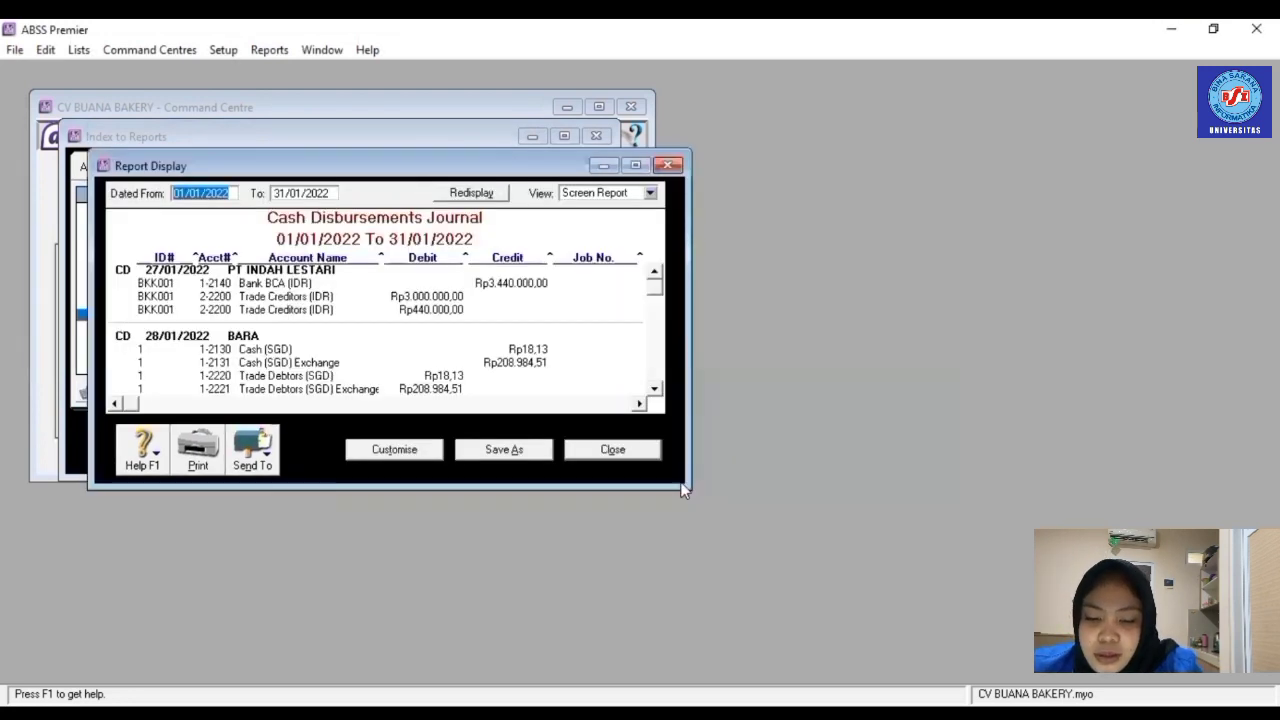
click(591, 449)
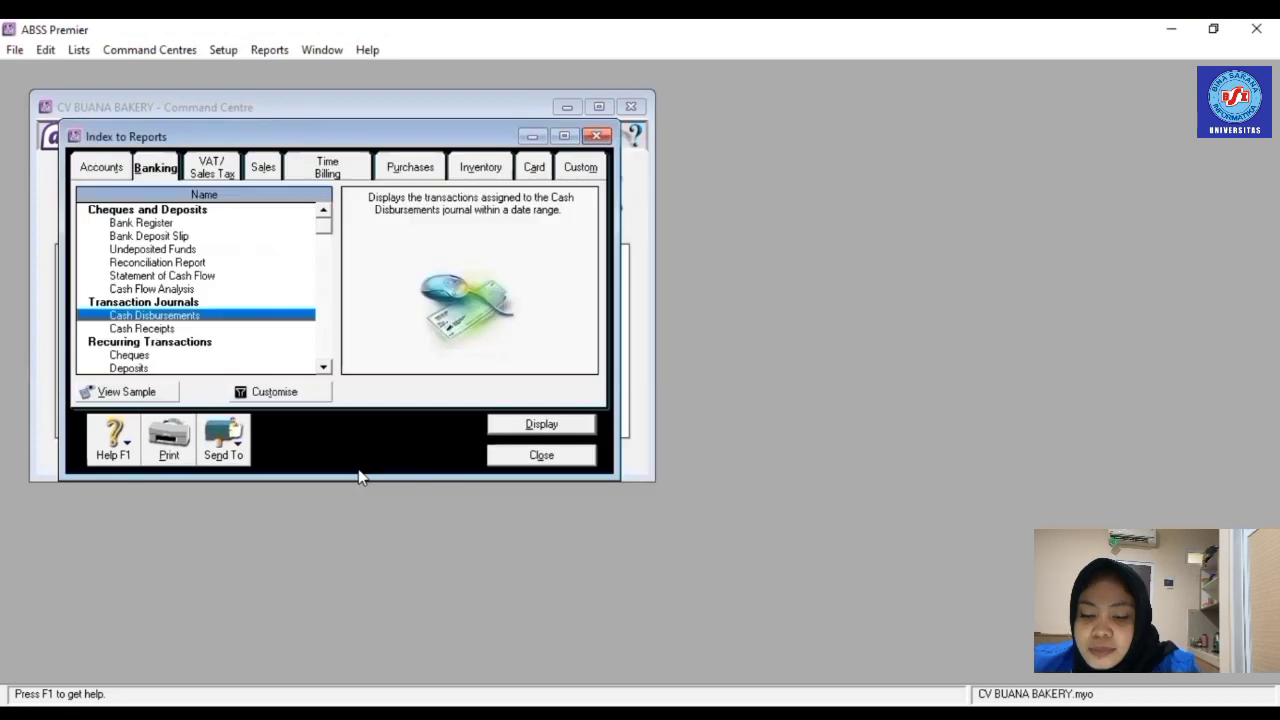
- Display the Cash Receipts Journal for 01/01/2022–31/01/2022 and close it
click(150, 329)
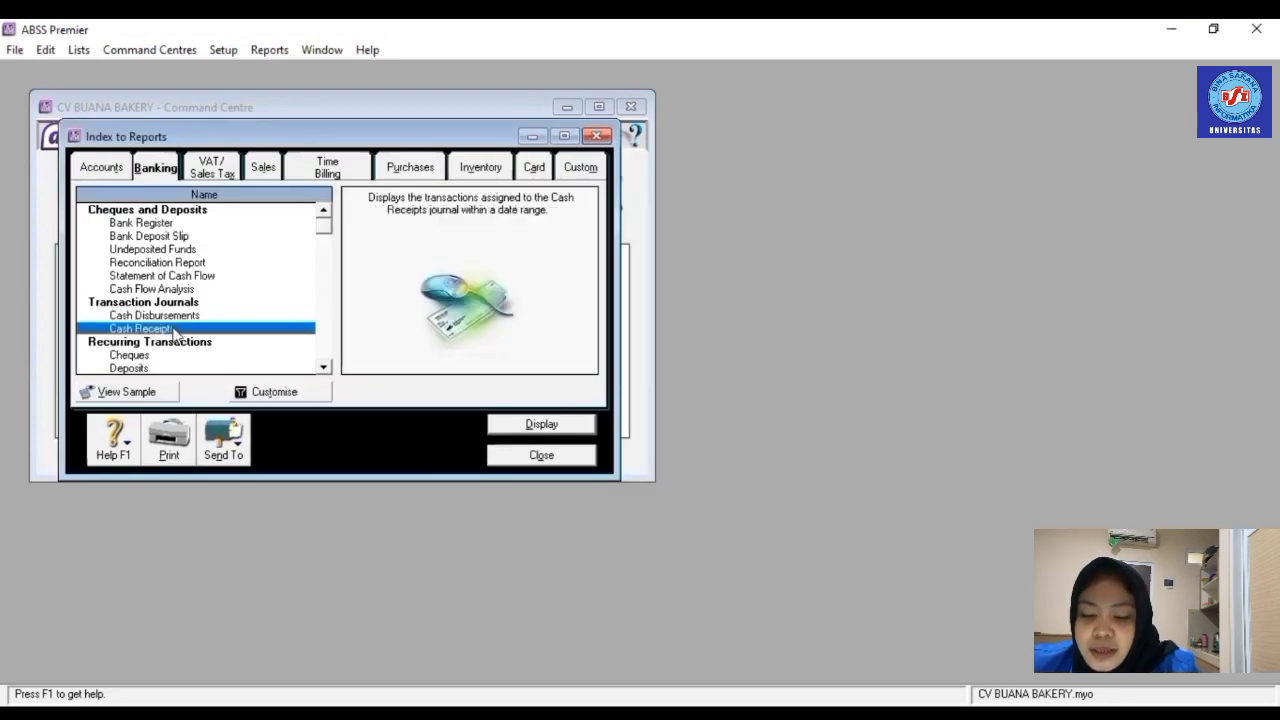
double_click(175, 331)
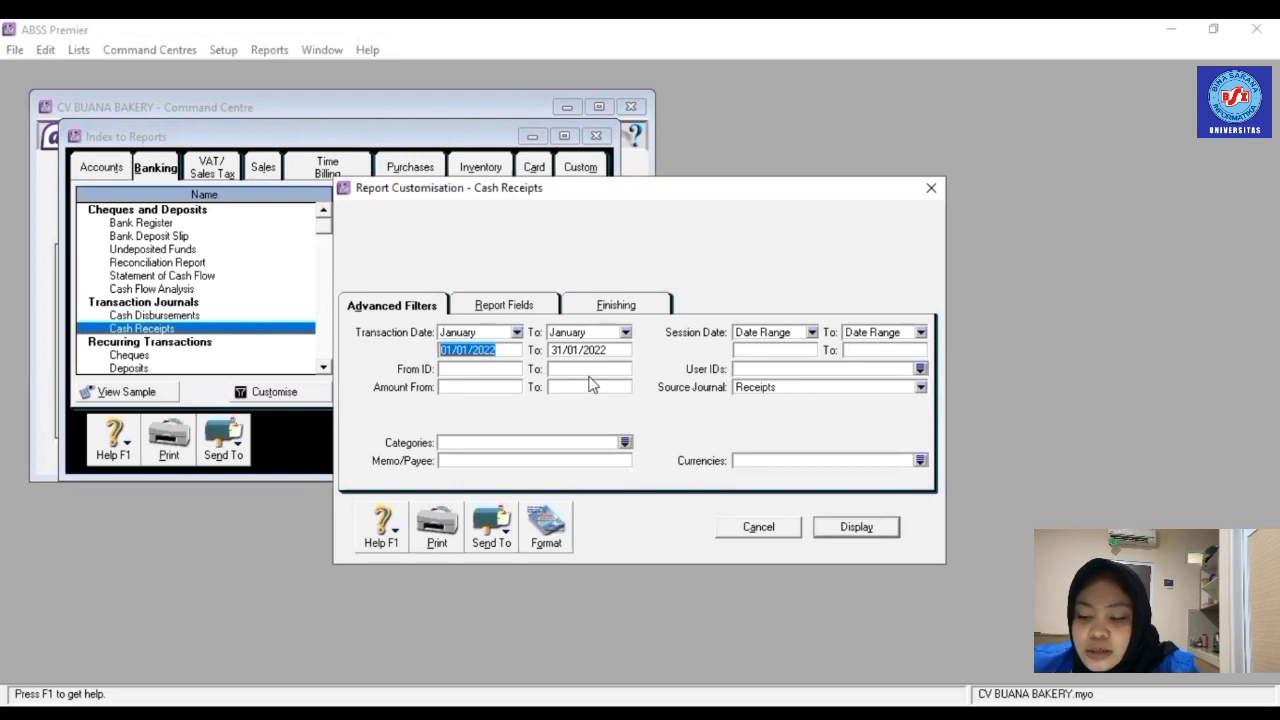
click(857, 532)
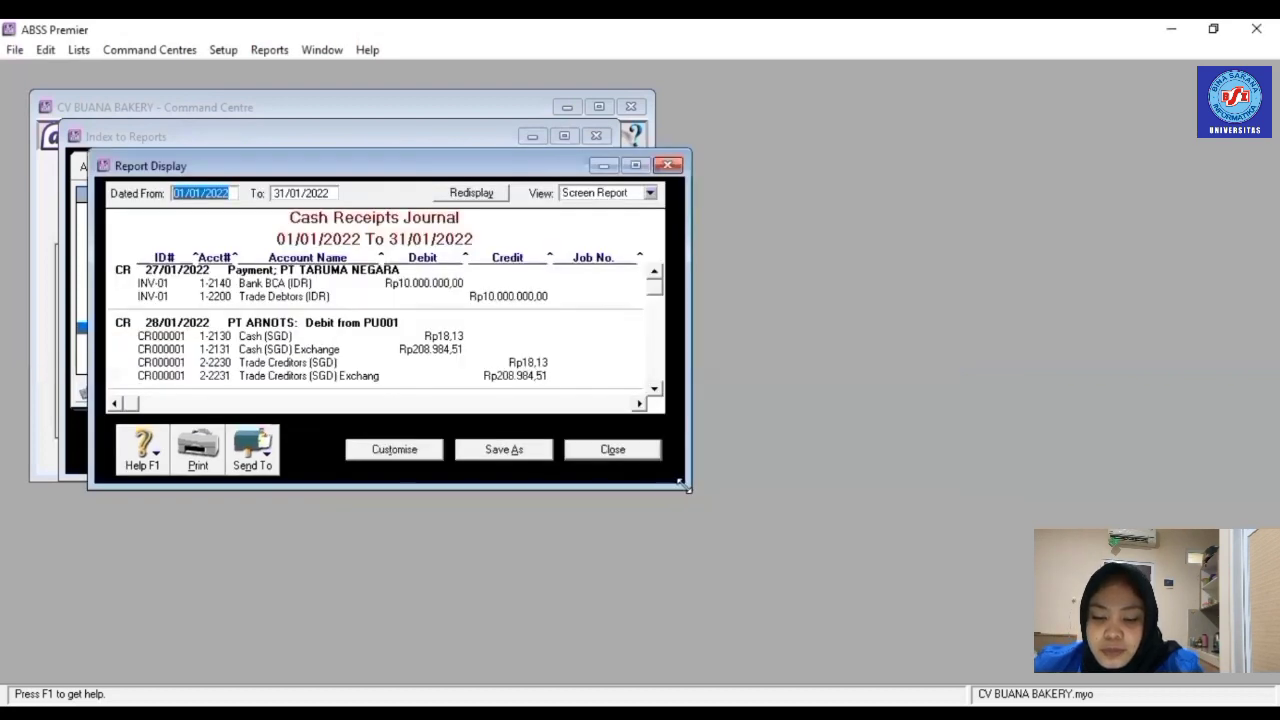
click(612, 449)
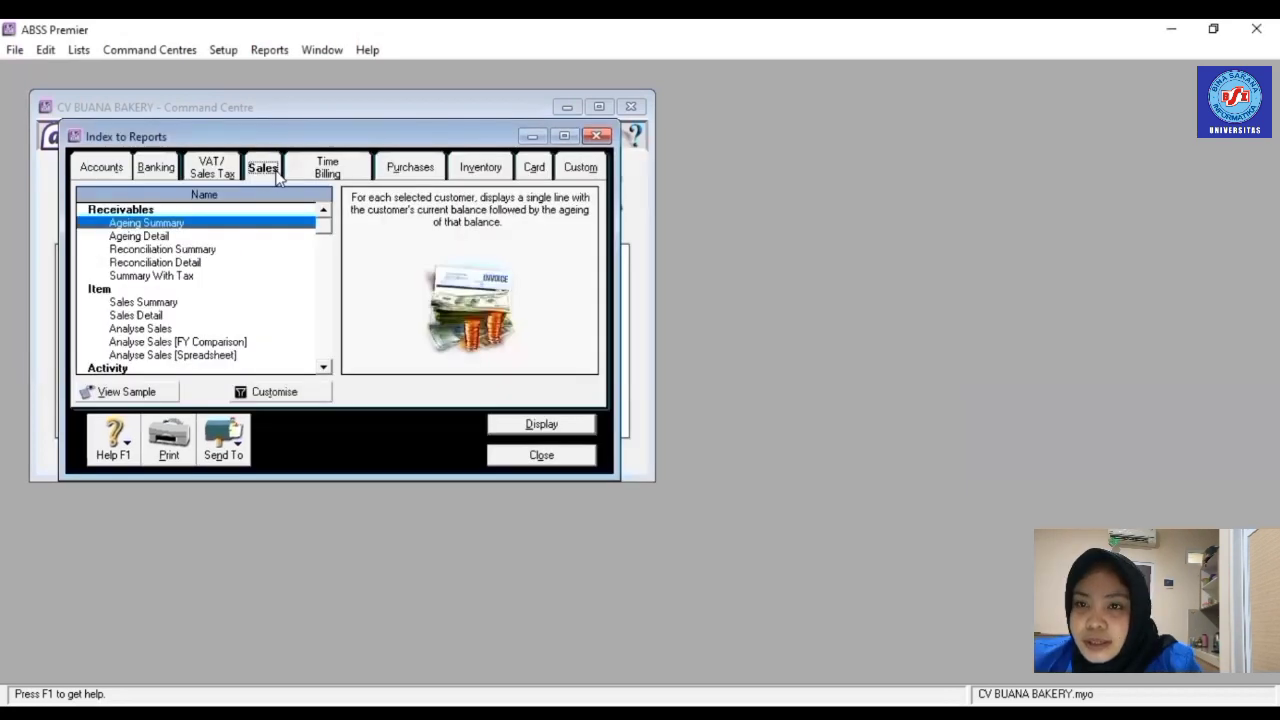
- Display the Sales [Customer Summary] report for January 2022 and close it
key(Right)
key(Right)
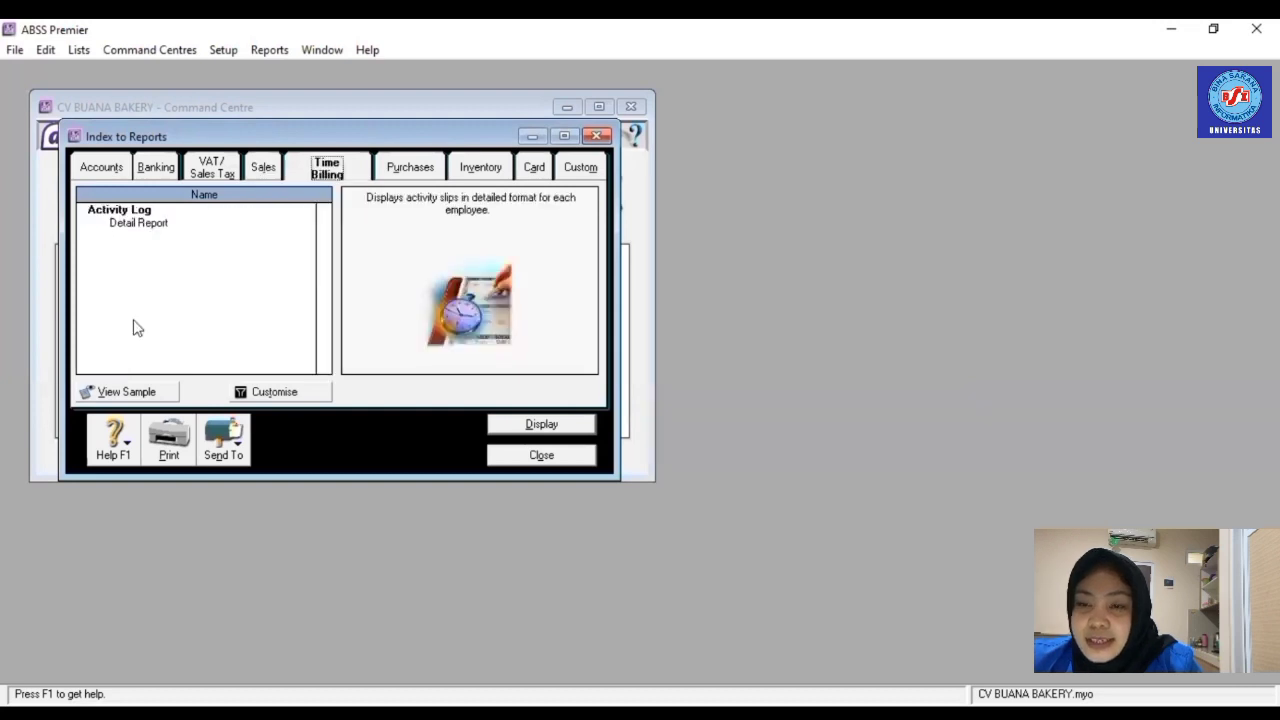
click(264, 168)
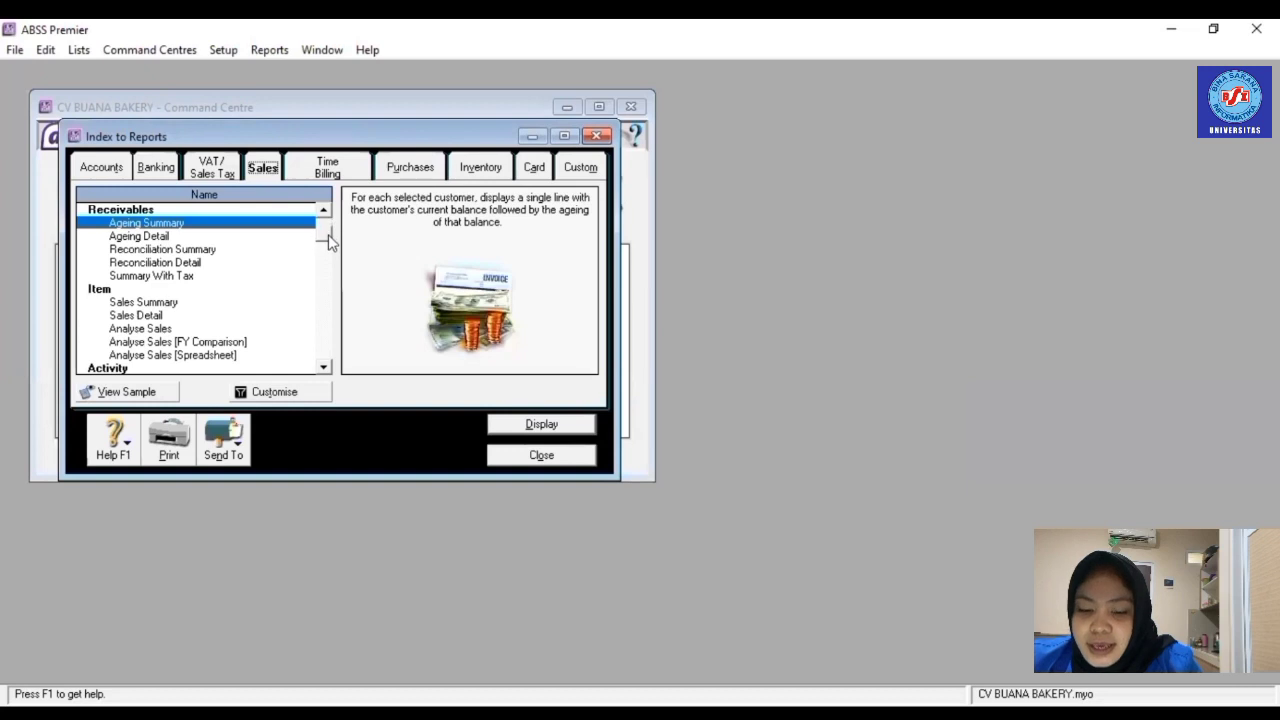
drag(328, 234, 328, 259)
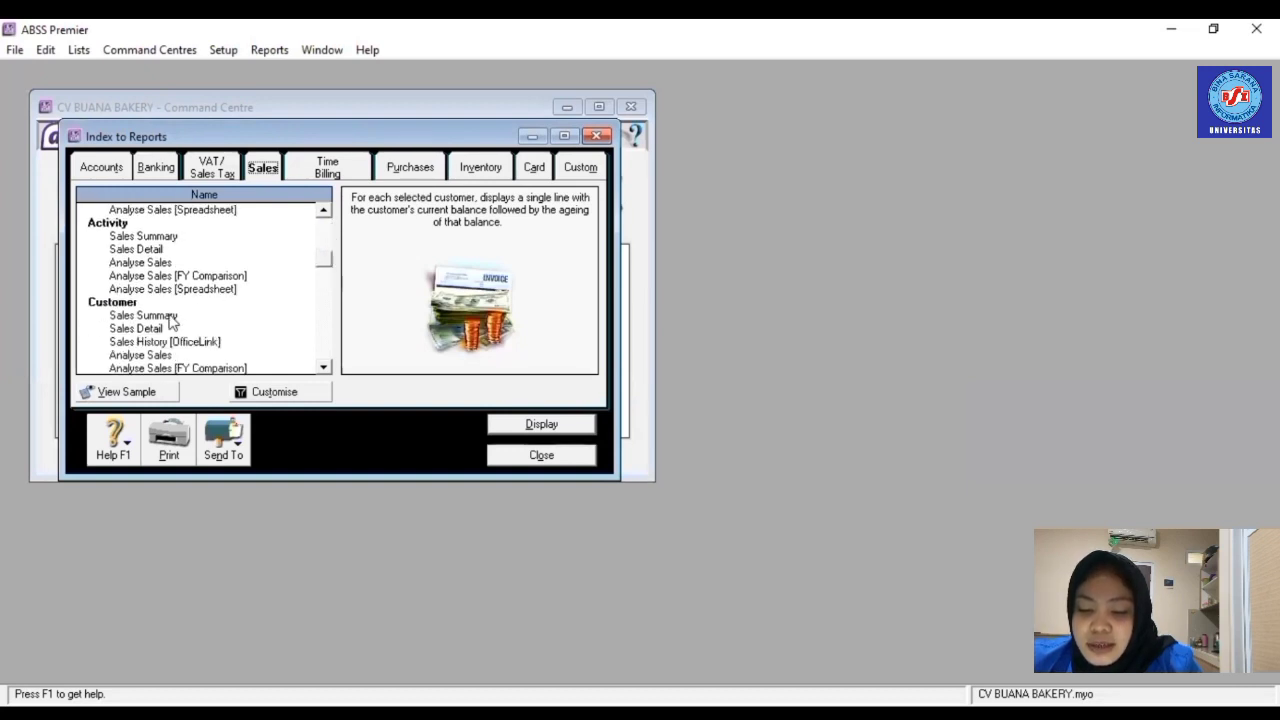
click(170, 316)
double_click(170, 316)
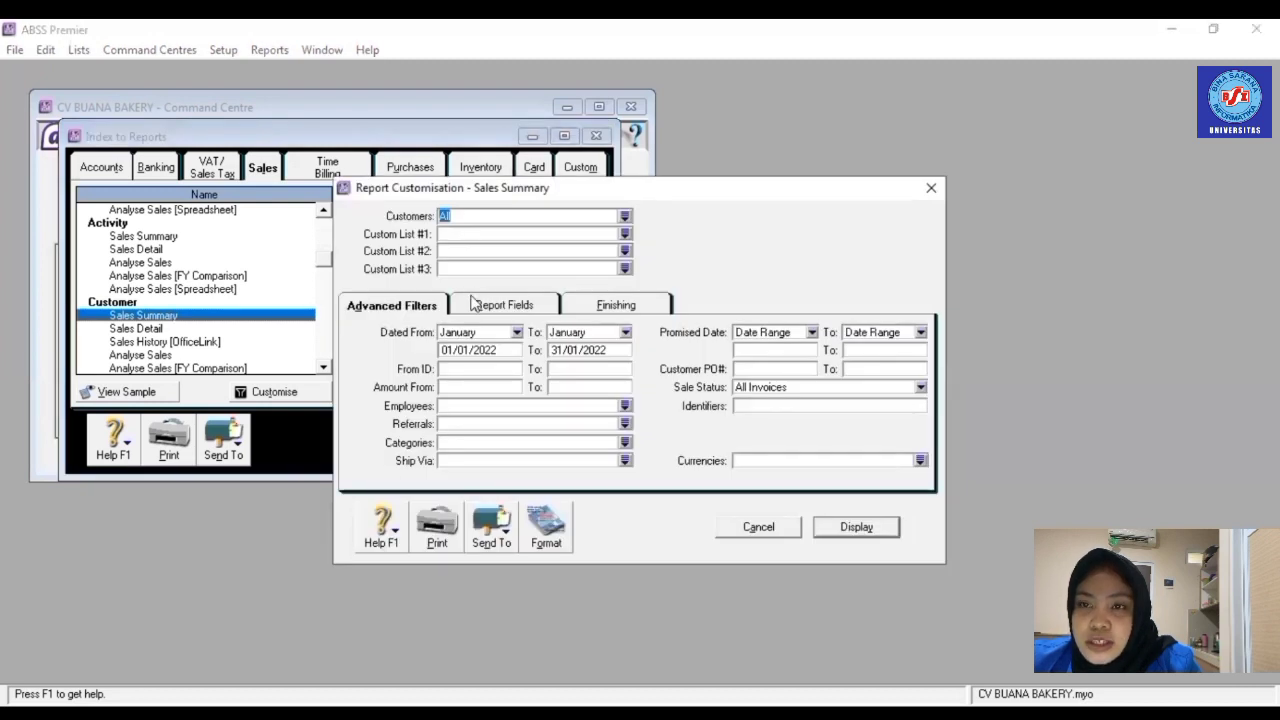
click(862, 528)
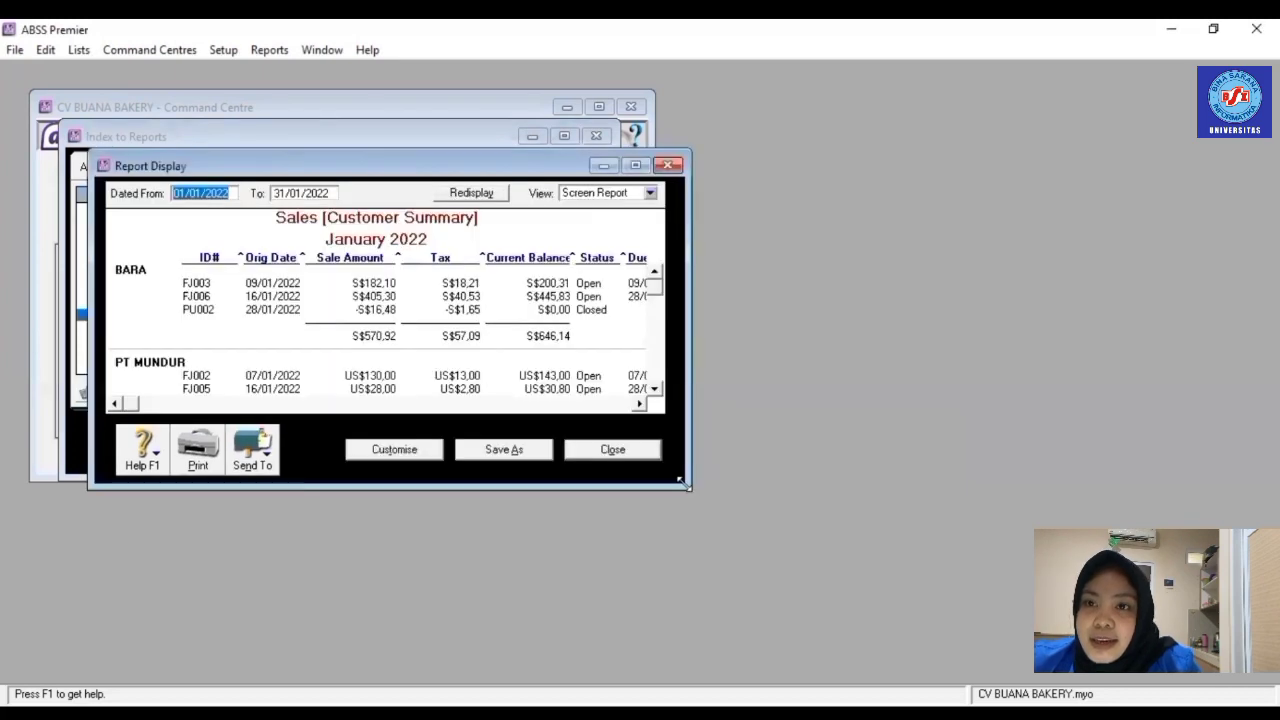
key(Escape)
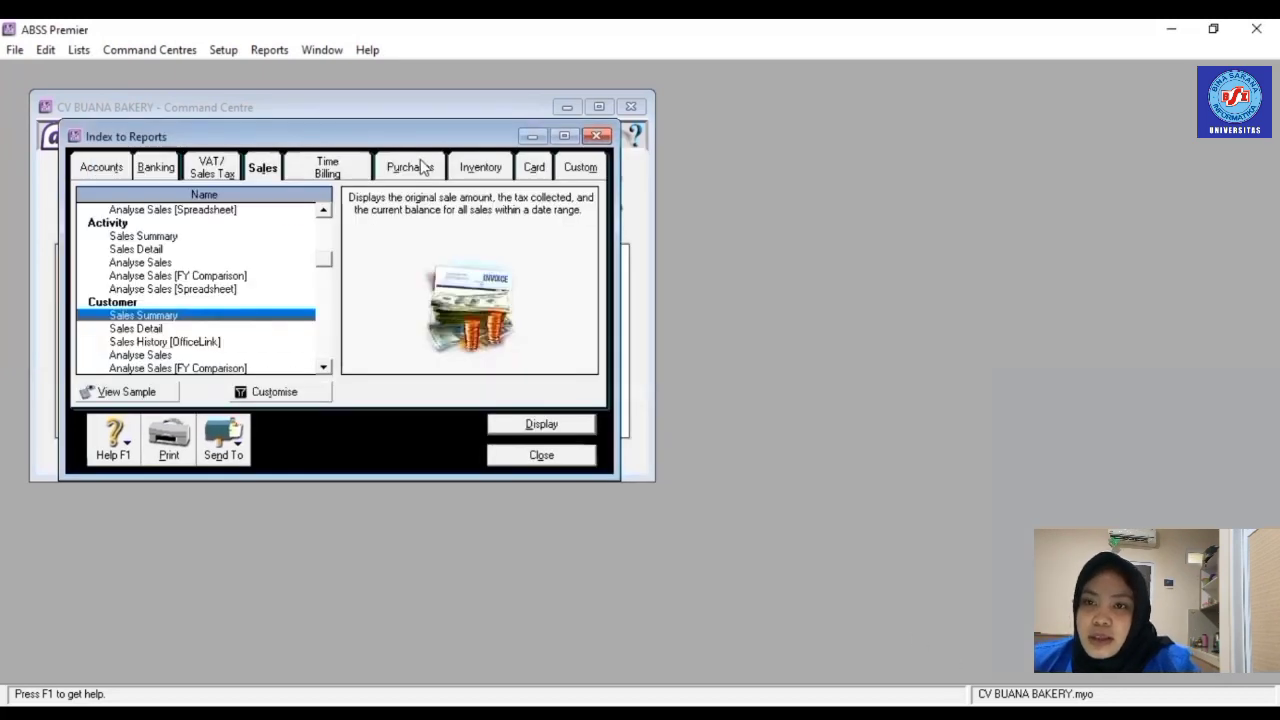
- Display the Purchases [Supplier Summary] report for January 2022 and close it
click(409, 167)
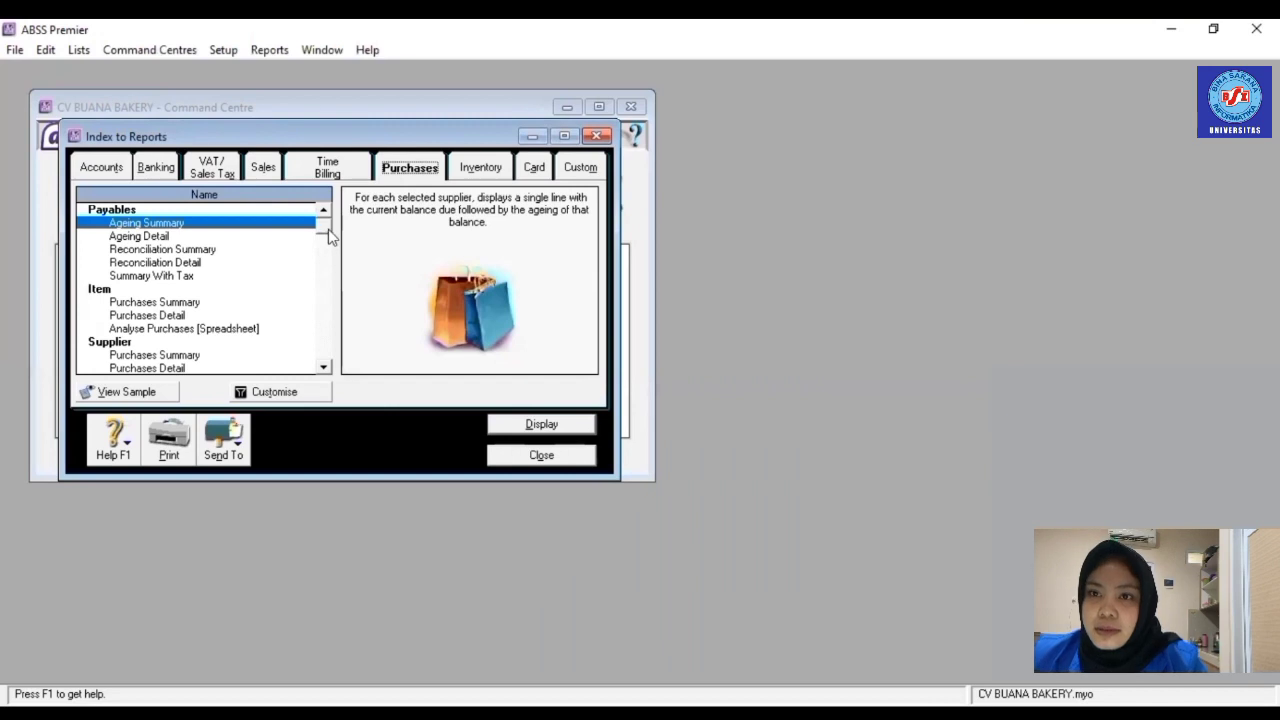
drag(328, 231, 328, 302)
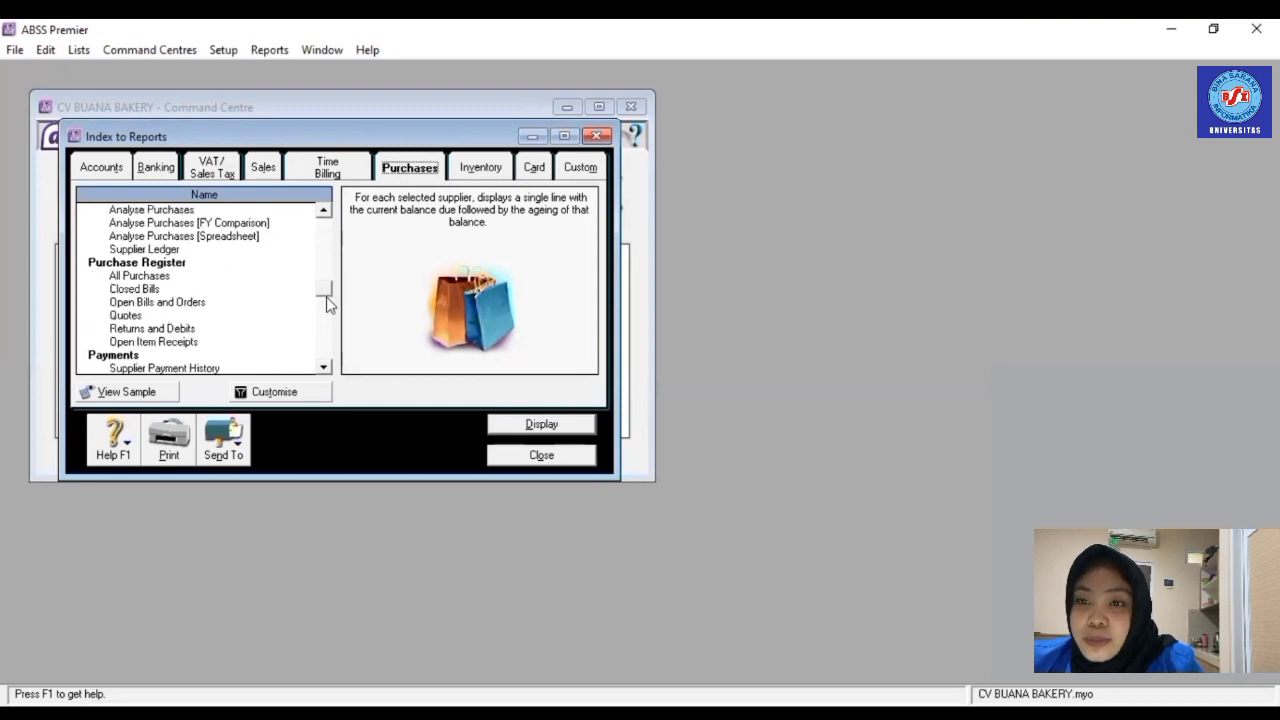
click(326, 306)
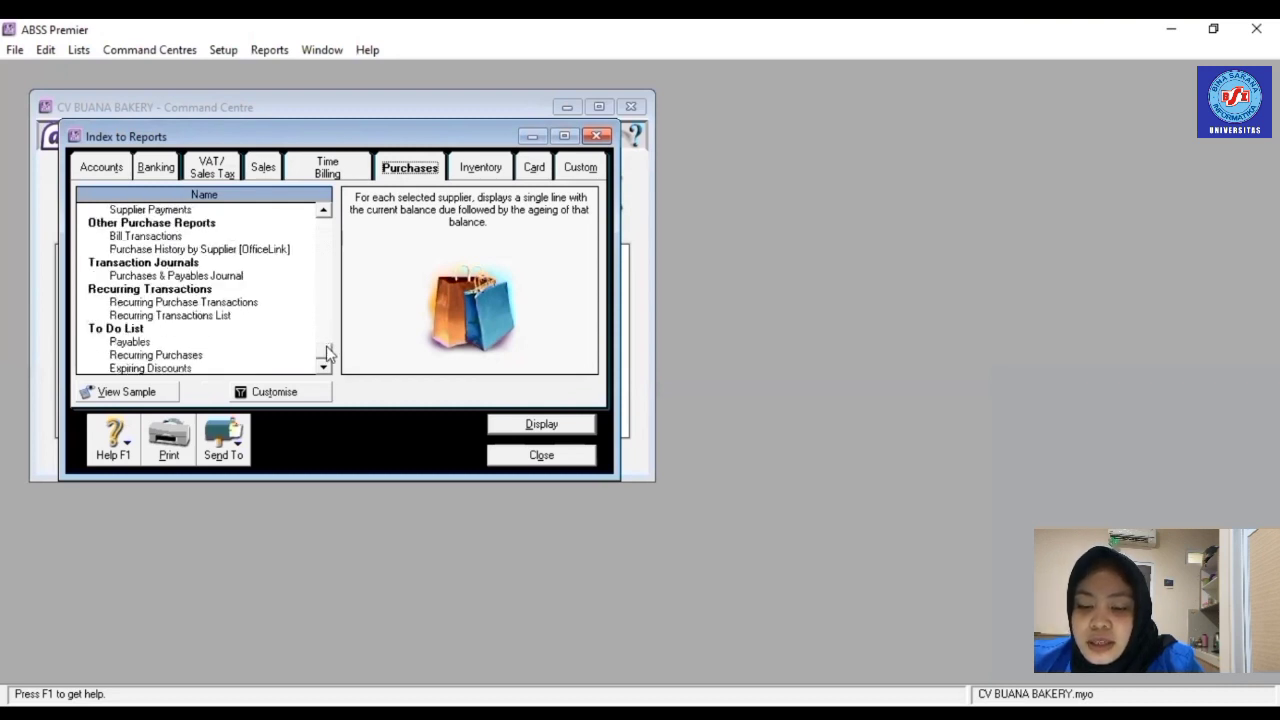
drag(328, 352, 329, 274)
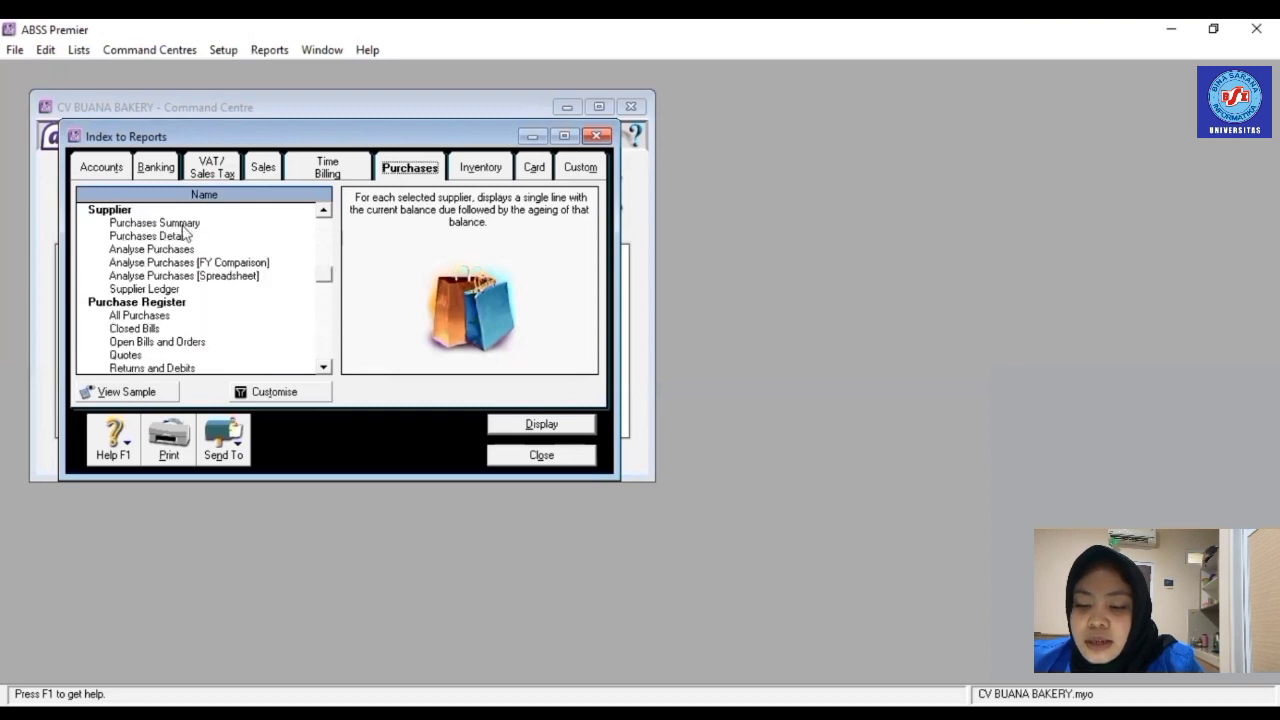
click(185, 229)
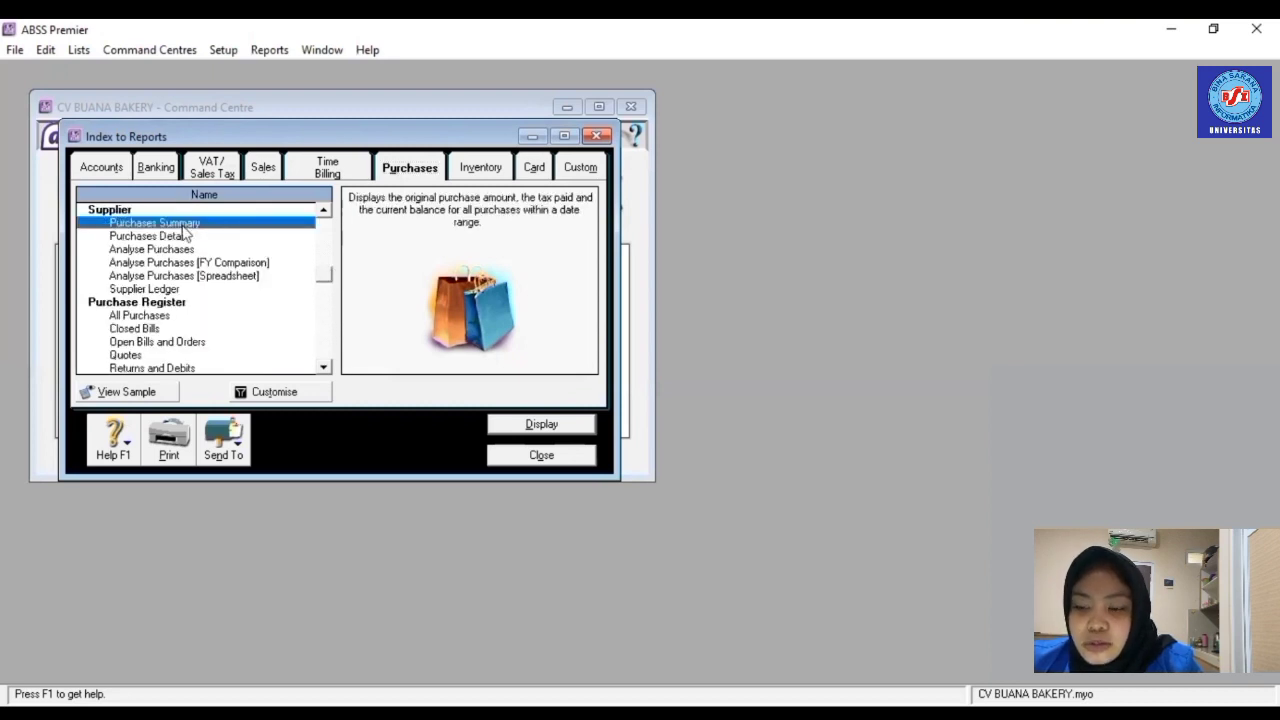
click(562, 418)
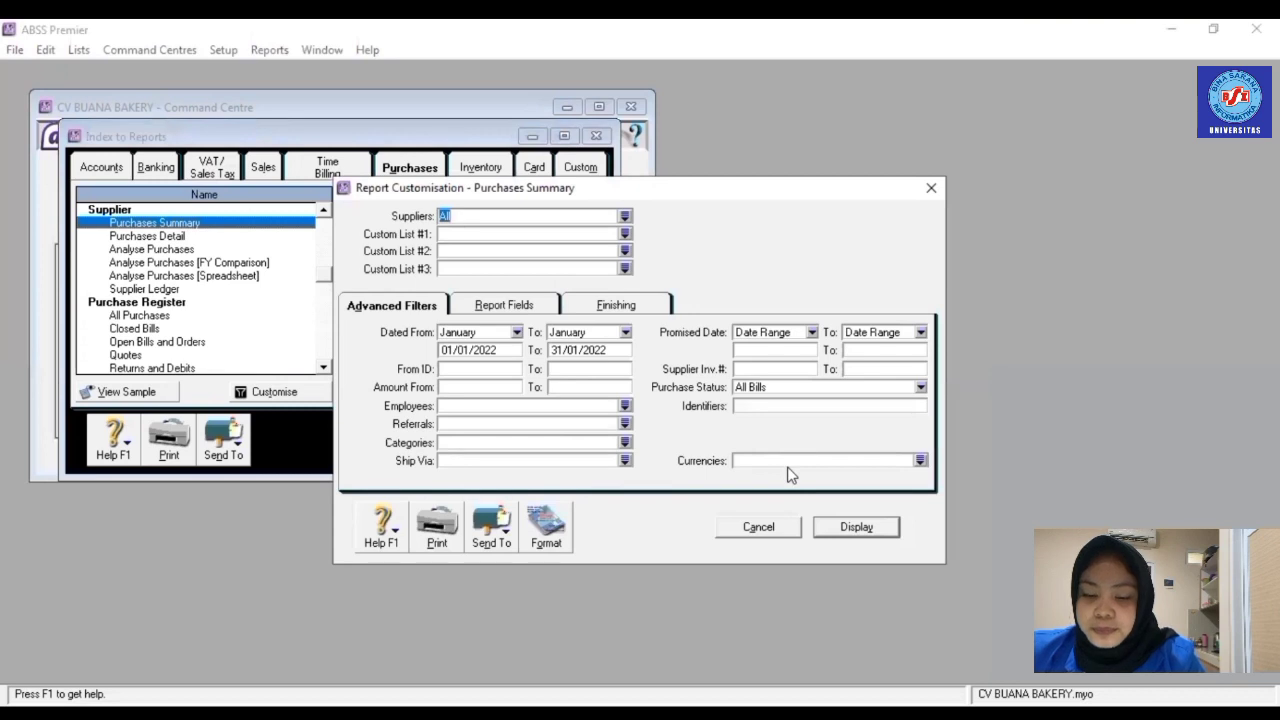
click(858, 527)
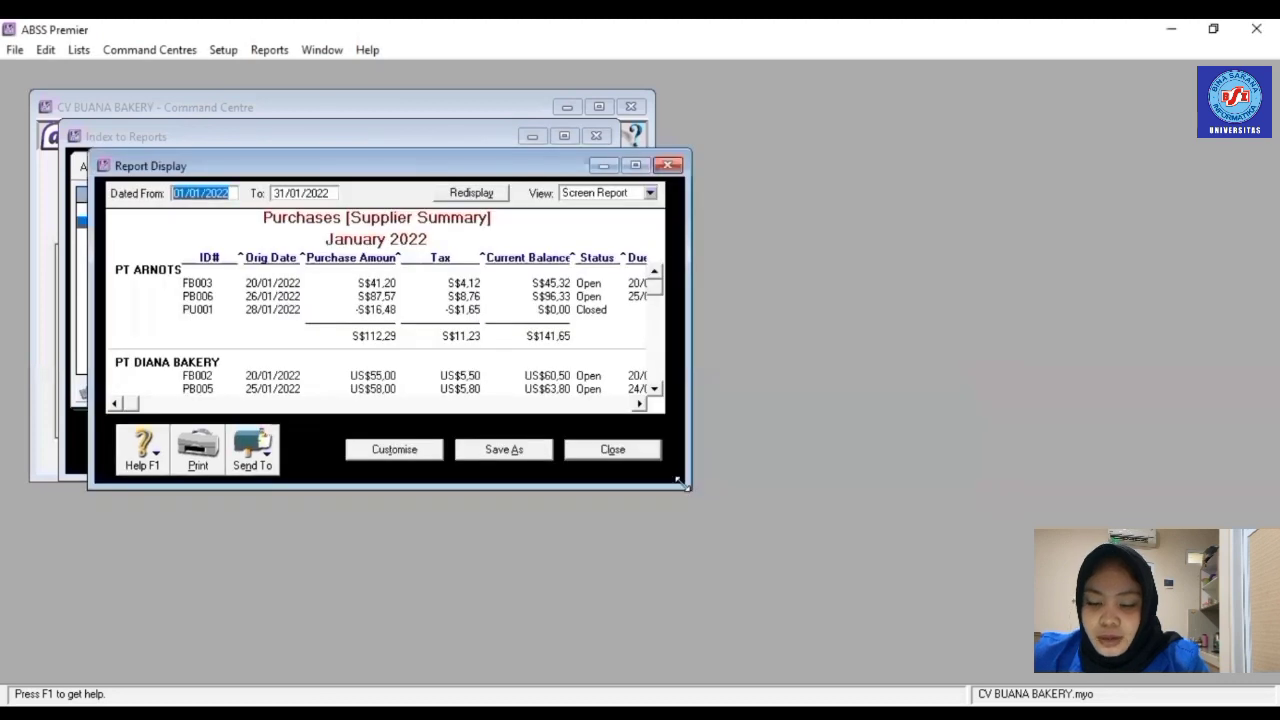
click(600, 450)
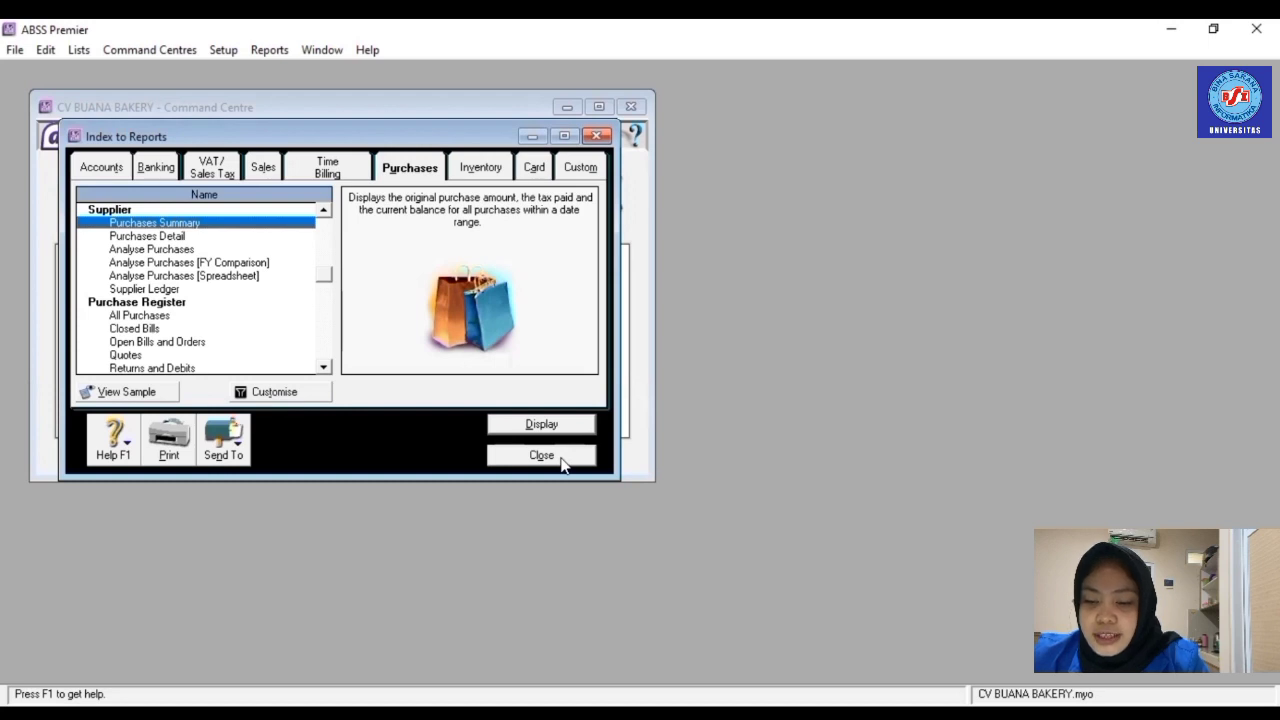
- Close the report index and open Analyse Sales from the Sales command centre
click(541, 455)
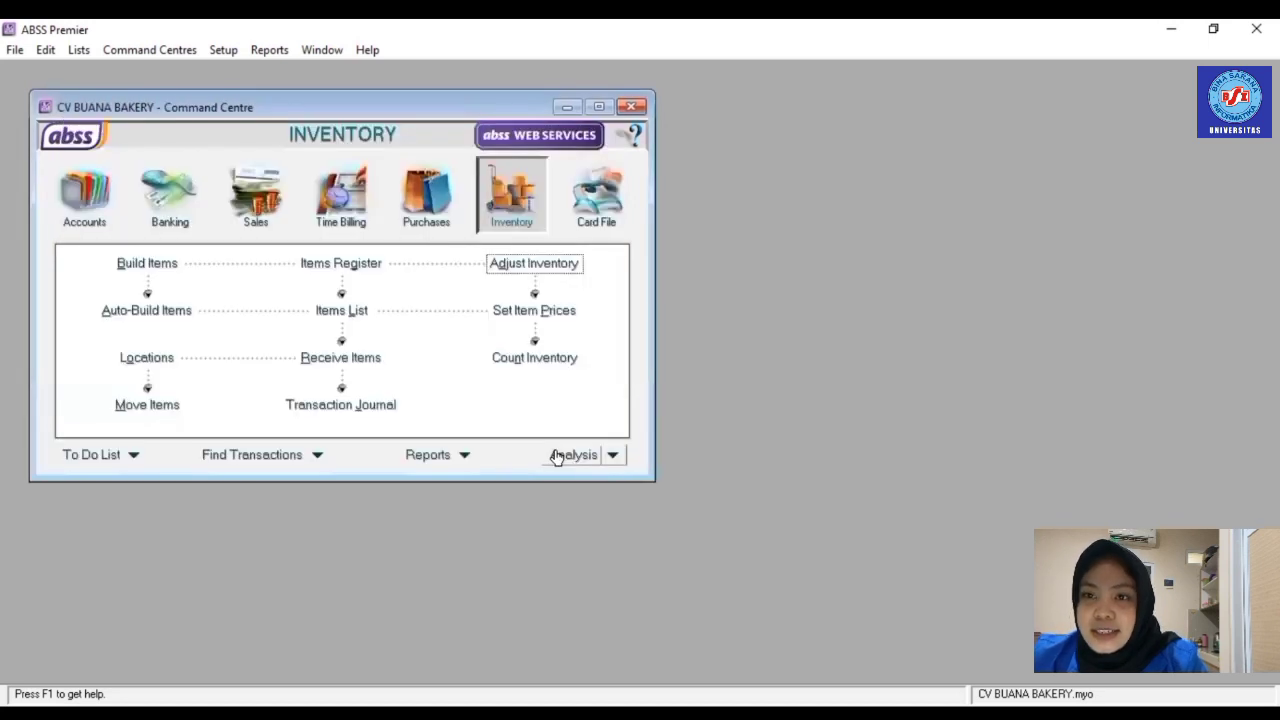
click(254, 205)
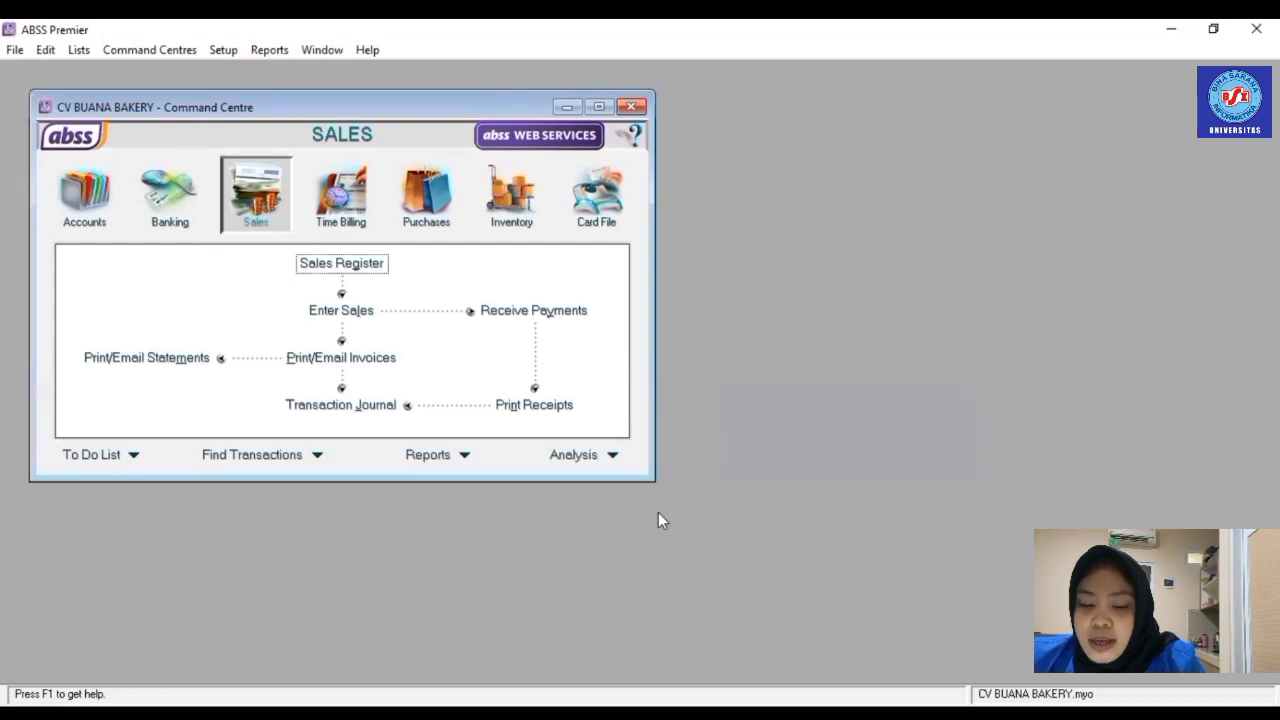
click(614, 456)
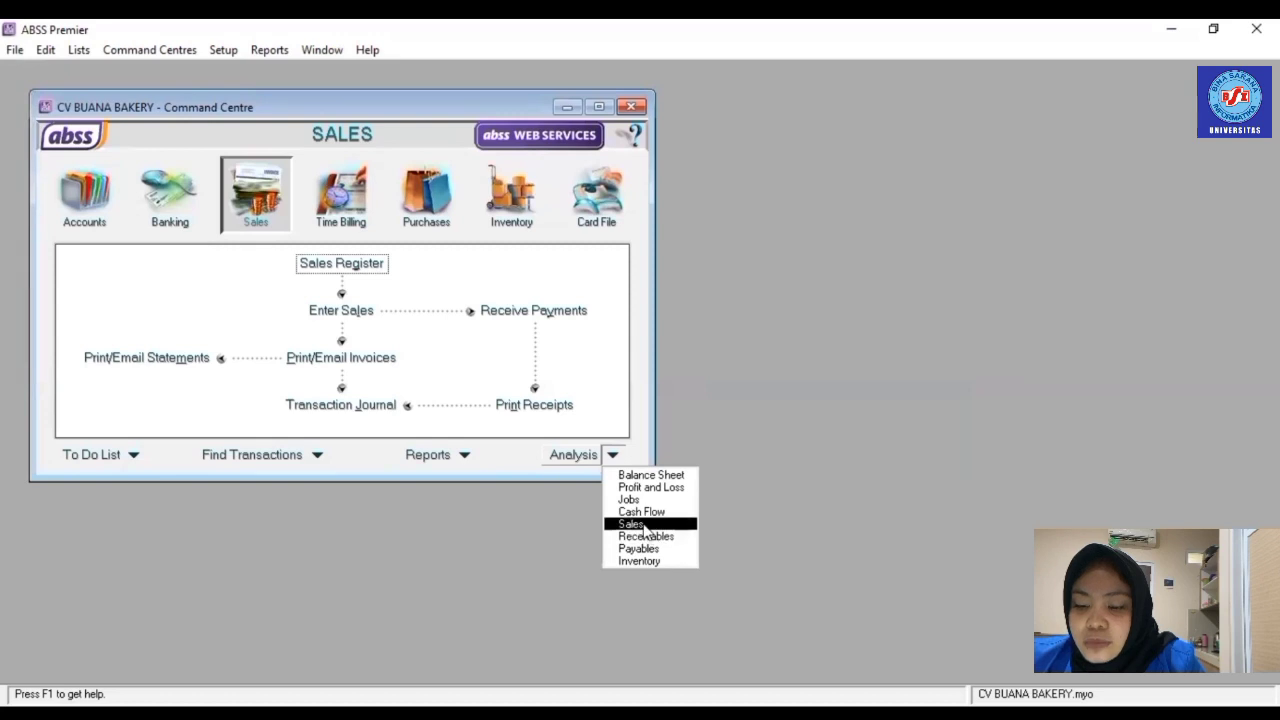
click(645, 524)
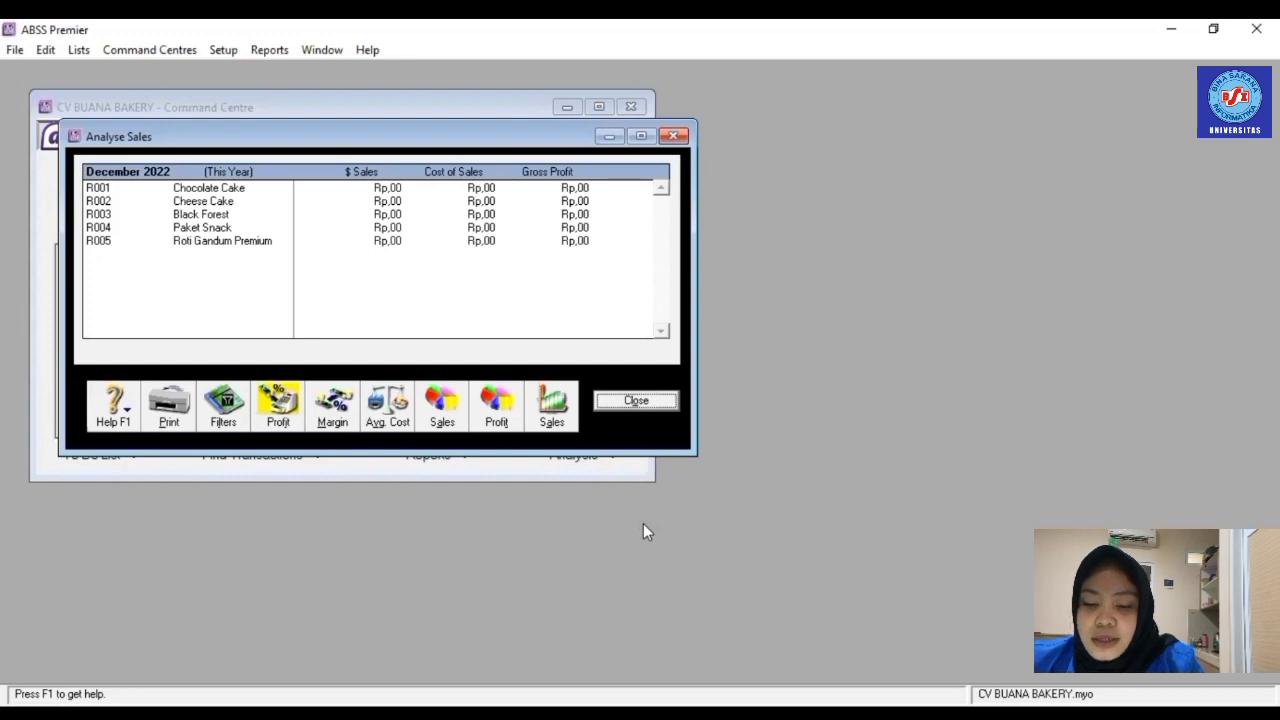
- Filter the sales analysis to January 2022
click(222, 418)
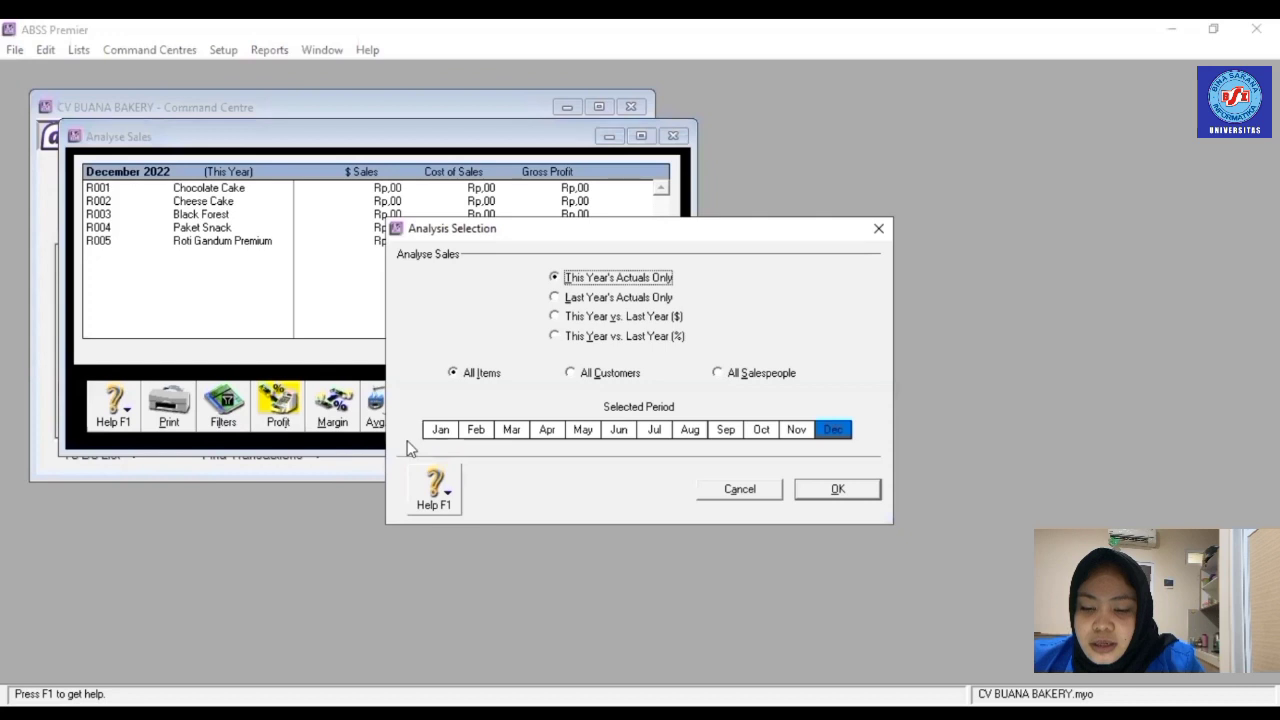
click(440, 432)
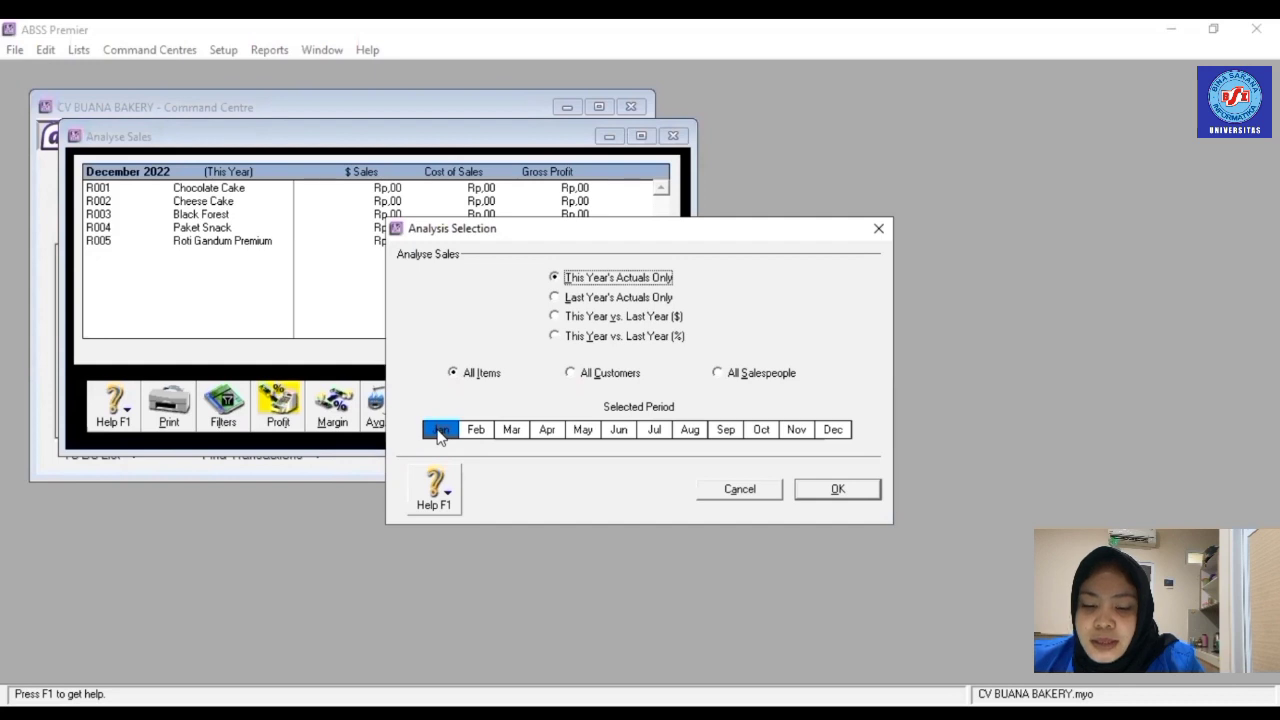
click(845, 493)
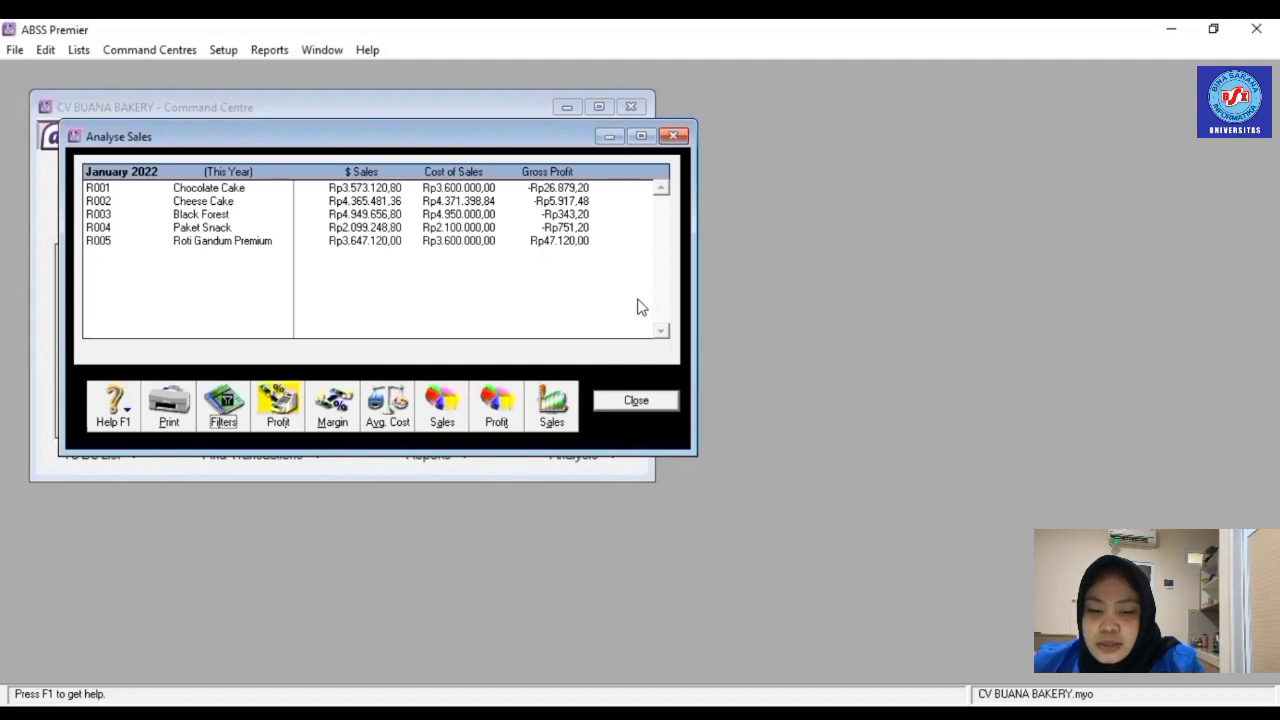
- Show January product sales as a pie chart, then show margins (Roti Gandum Premium highest at 1,3%)
click(448, 418)
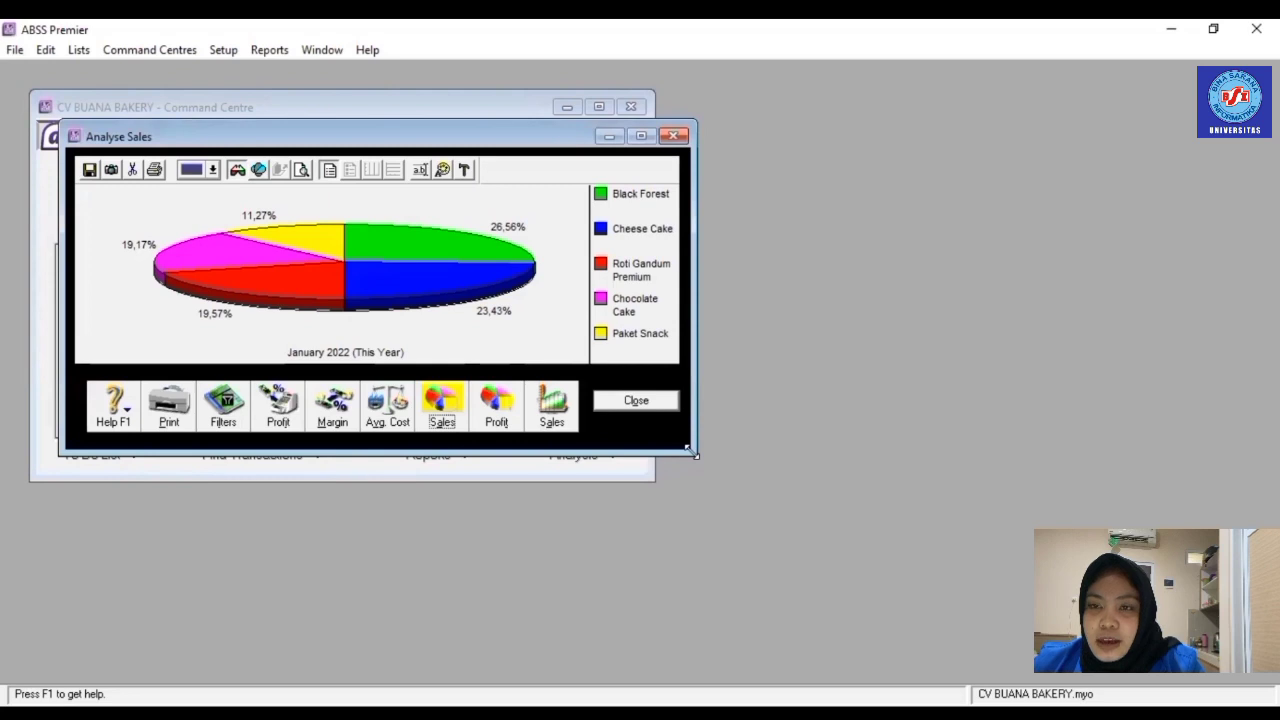
drag(688, 450, 703, 612)
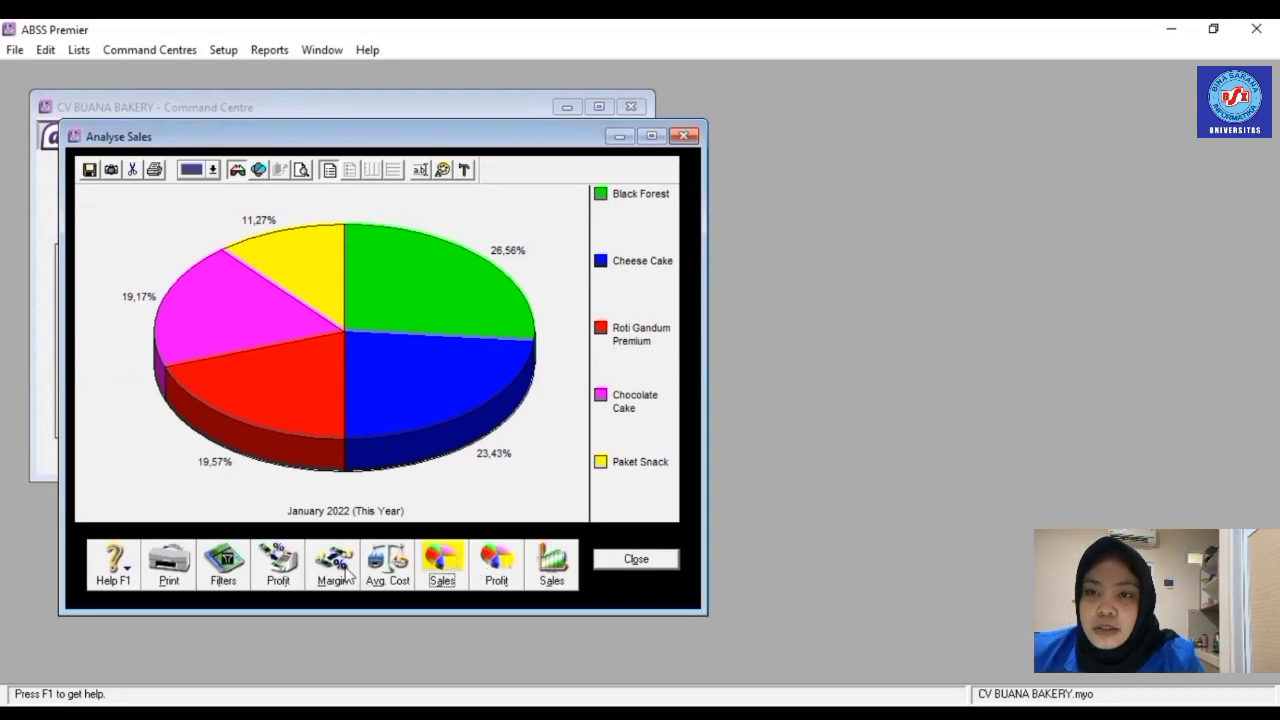
click(336, 565)
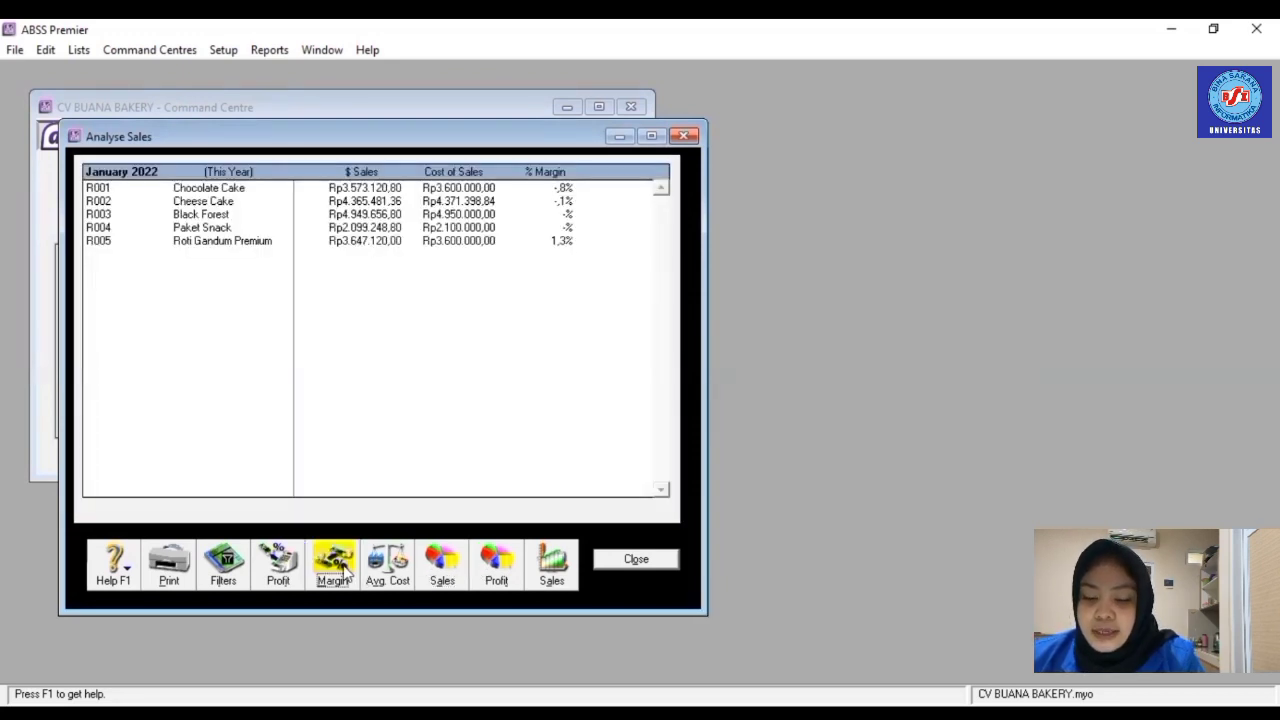